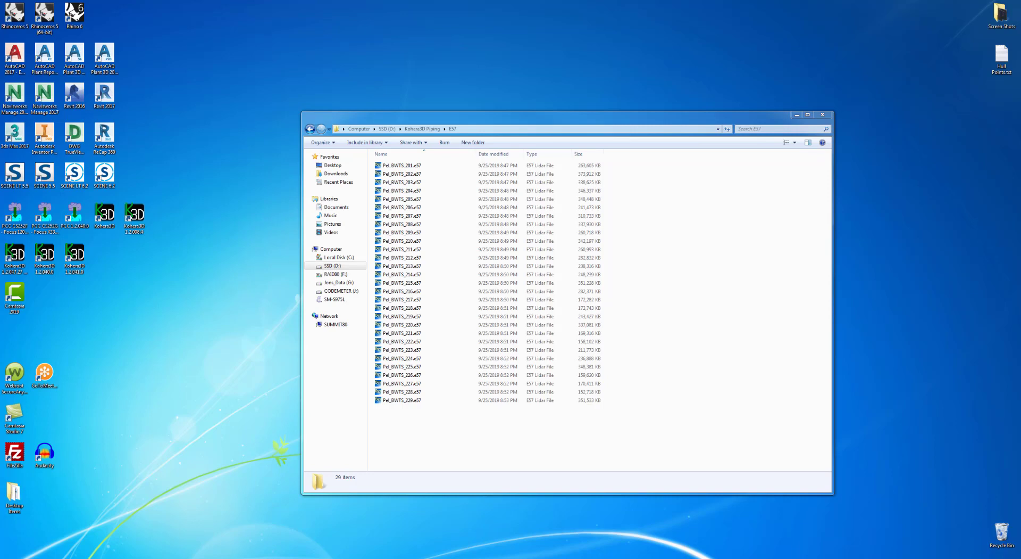
Open Point Cloud Converter and add all the E57 scans from D:\Kohera3D Piping\E57.
{"action": "double_click", "coordinate": [81, 219]}
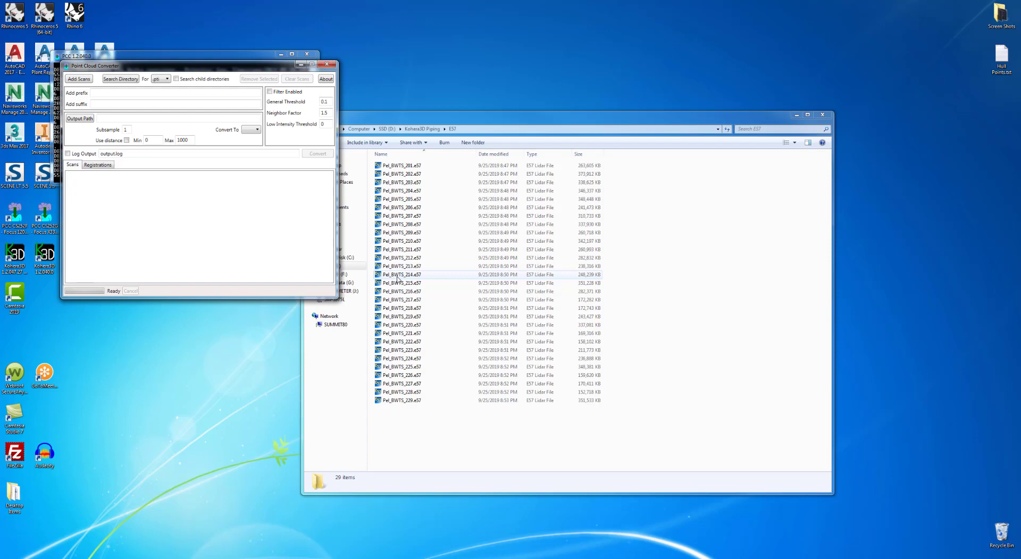
{"action": "left_click", "coordinate": [479, 129]}
{"action": "key", "text": "ctrl+c"}
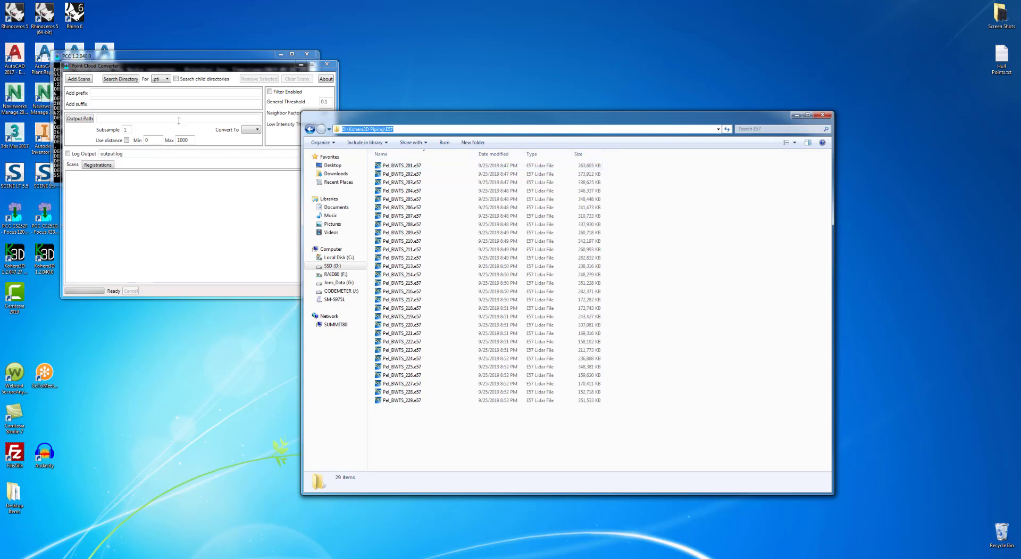
{"action": "left_click", "coordinate": [78, 79]}
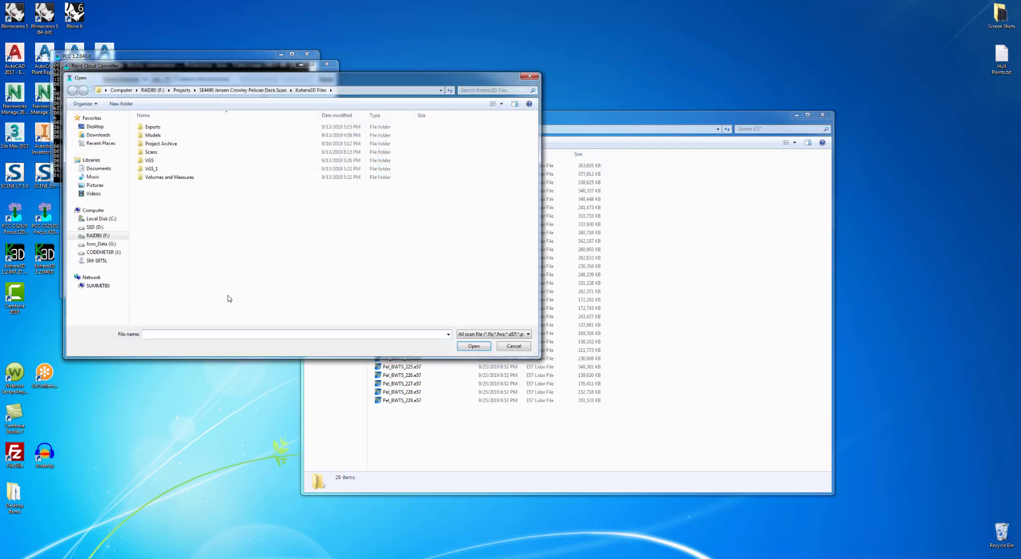
{"action": "left_click", "coordinate": [208, 334]}
{"action": "key", "text": "ctrl+v"}
{"action": "key", "text": "Return"}
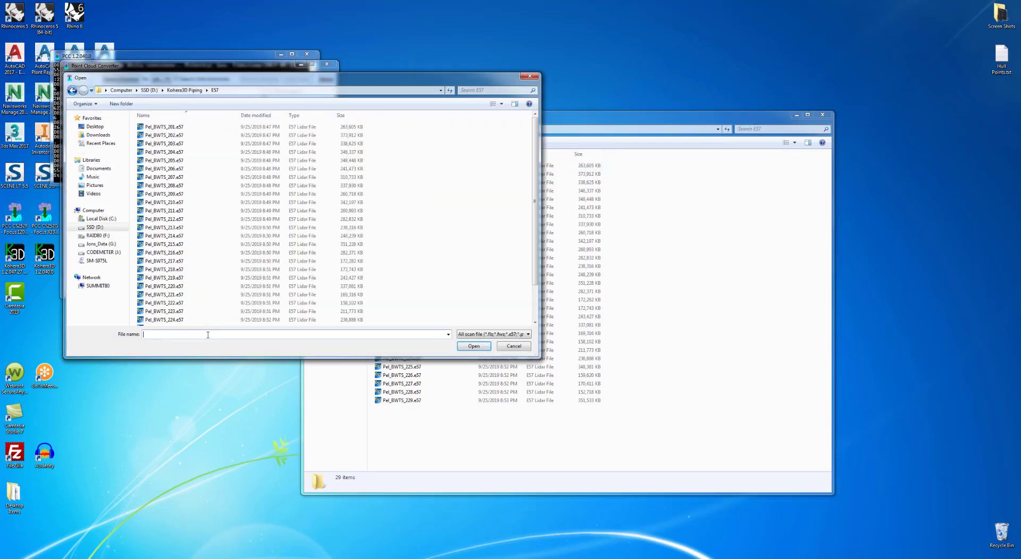
{"action": "left_click", "coordinate": [420, 281]}
{"action": "key", "text": "ctrl+a"}
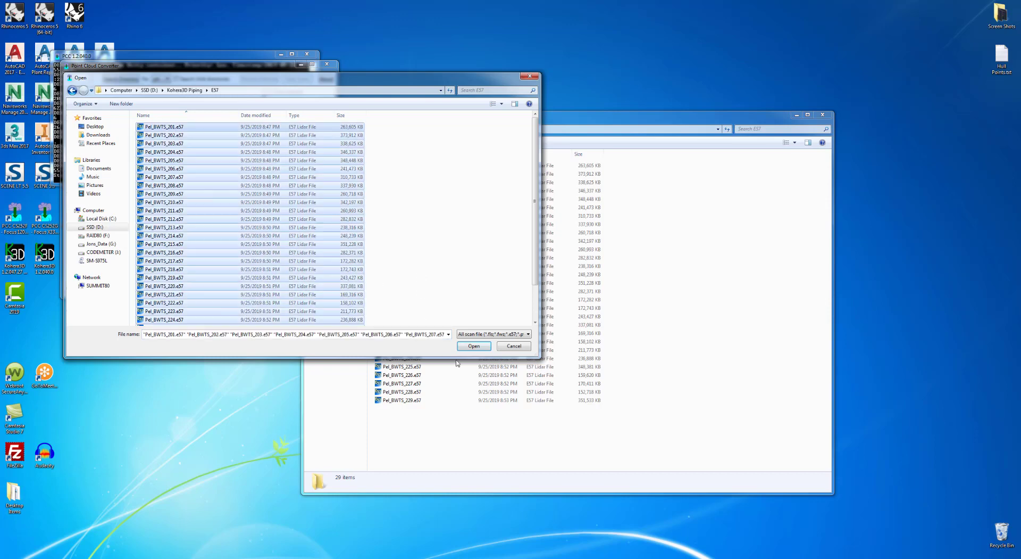
{"action": "left_click", "coordinate": [474, 346]}
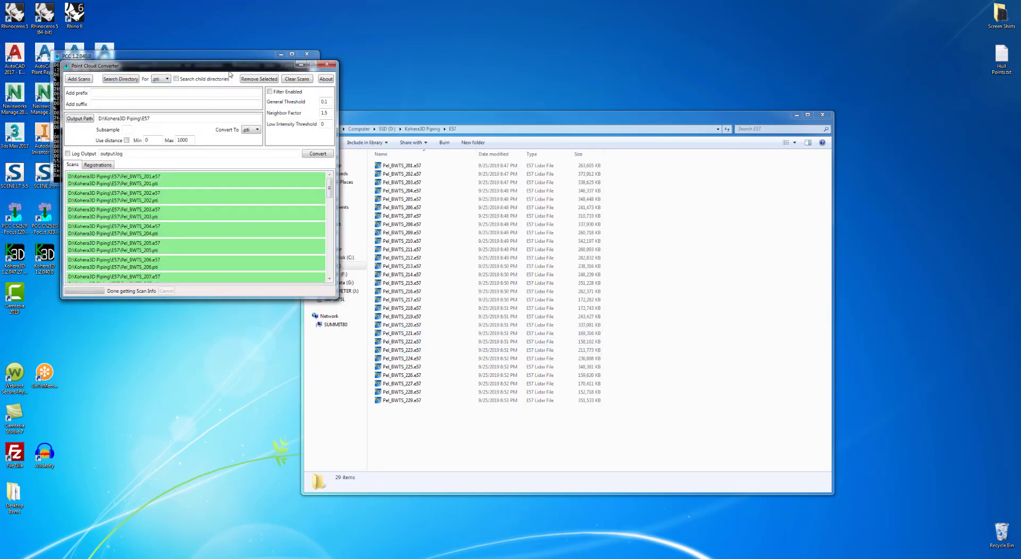
Set the converter's output path to D:\Kohera3D Piping\Scans and enable the filter.
{"action": "left_click", "coordinate": [423, 128]}
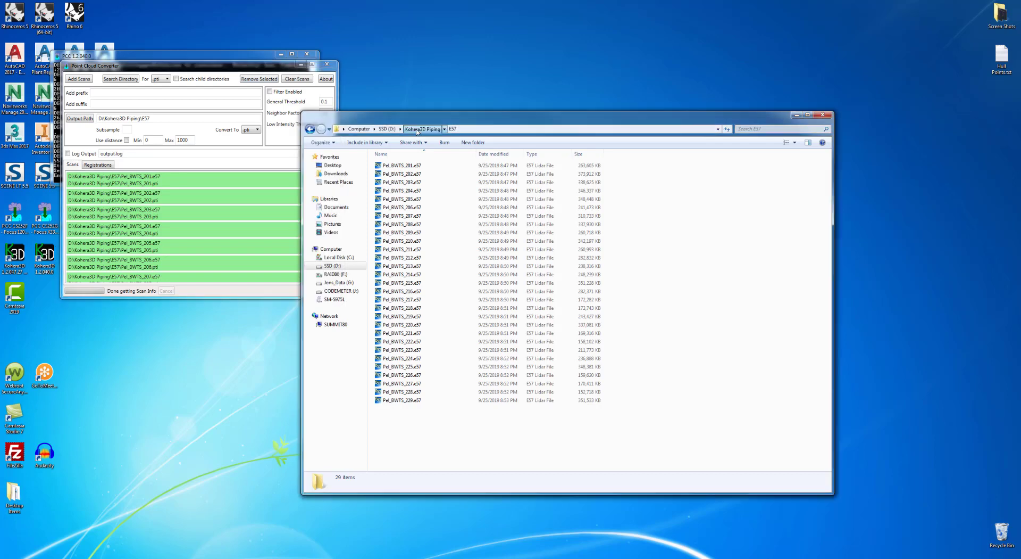
{"action": "double_click", "coordinate": [391, 176]}
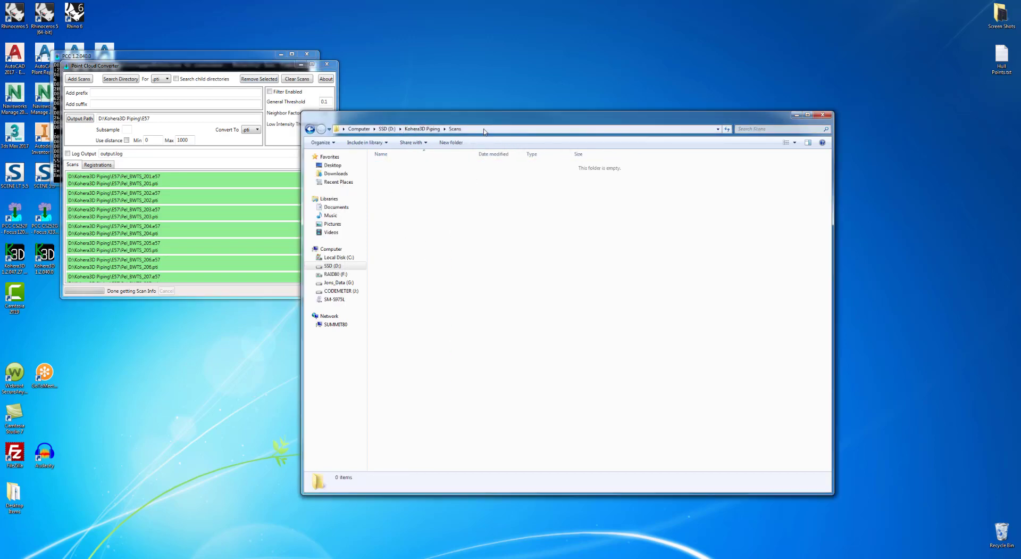
{"action": "key", "text": "alt+d"}
{"action": "key", "text": "ctrl+c"}
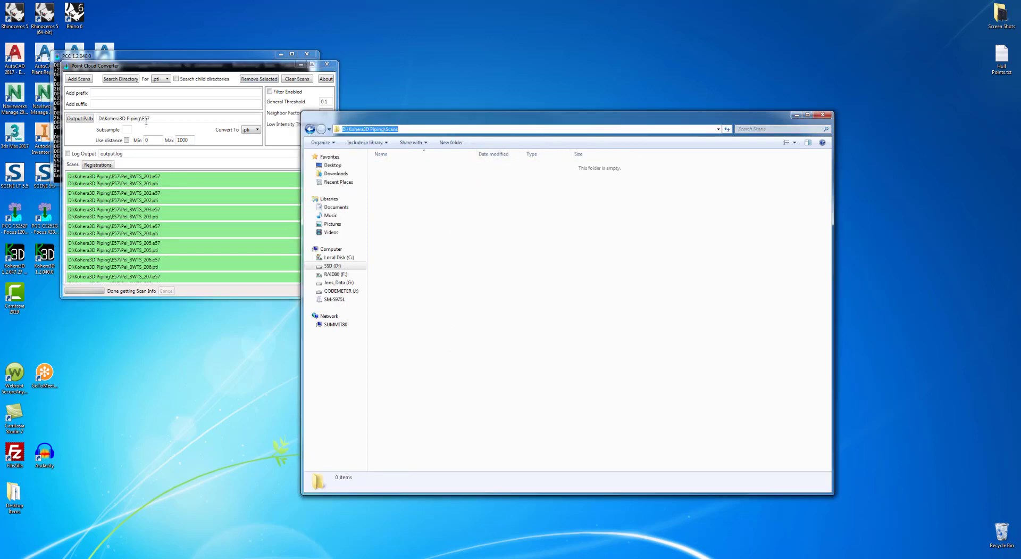
{"action": "left_click_drag", "start_coordinate": [153, 118], "coordinate": [68, 120]}
{"action": "key", "text": "ctrl+v"}
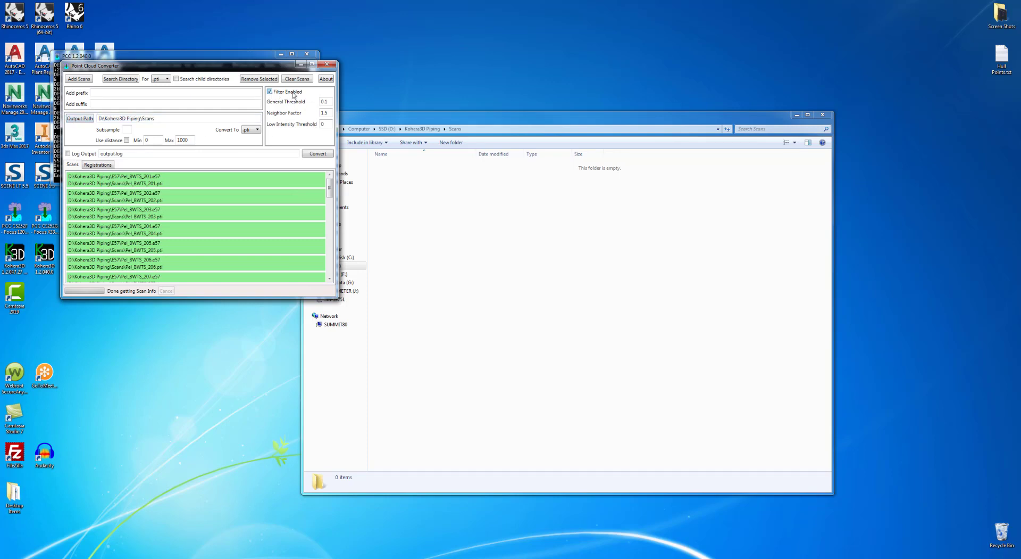
Add the suffix _F1 to the output file names and convert the scans to pti format.
{"action": "left_click", "coordinate": [121, 105]}
{"action": "left_click", "coordinate": [138, 94]}
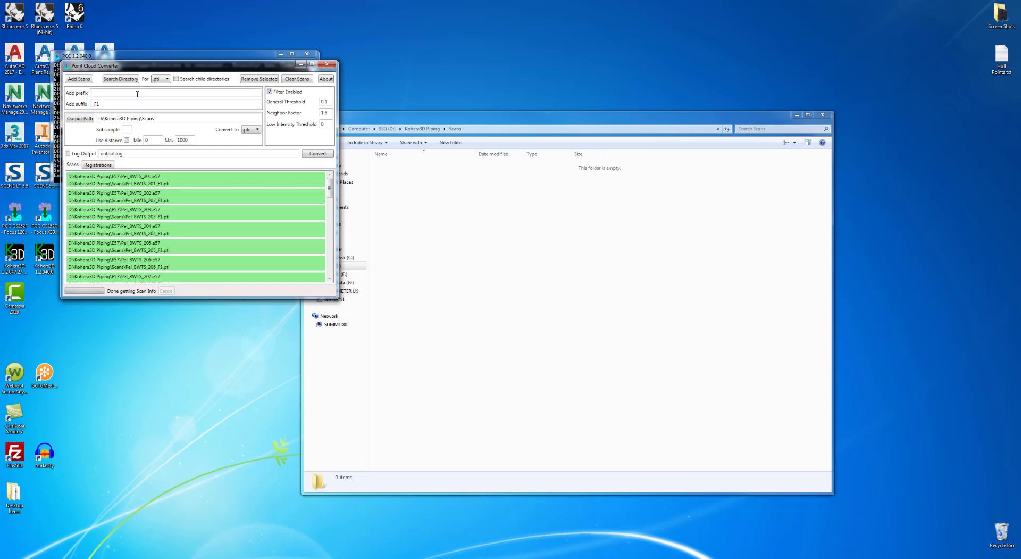
{"action": "left_click", "coordinate": [320, 155]}
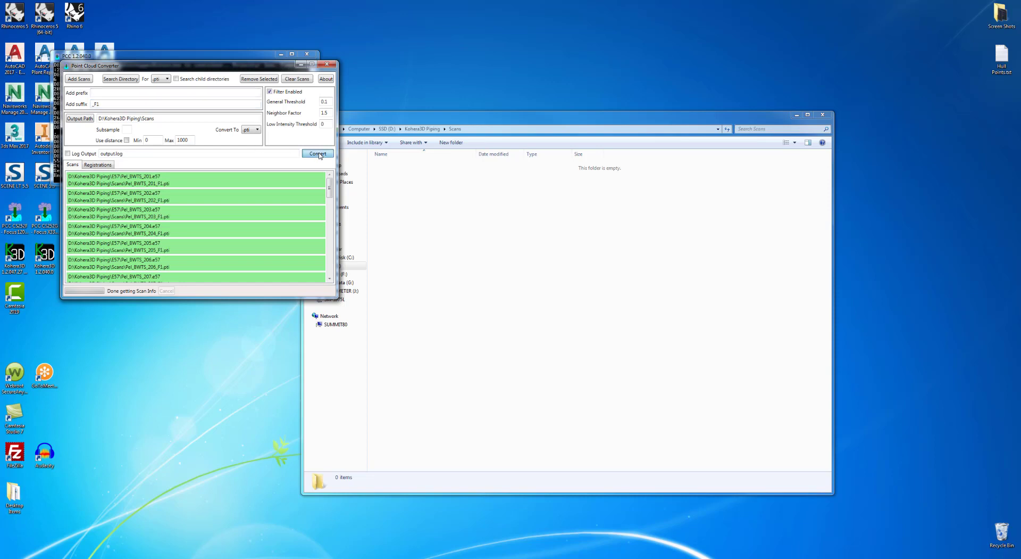
{"action": "left_click", "coordinate": [319, 154]}
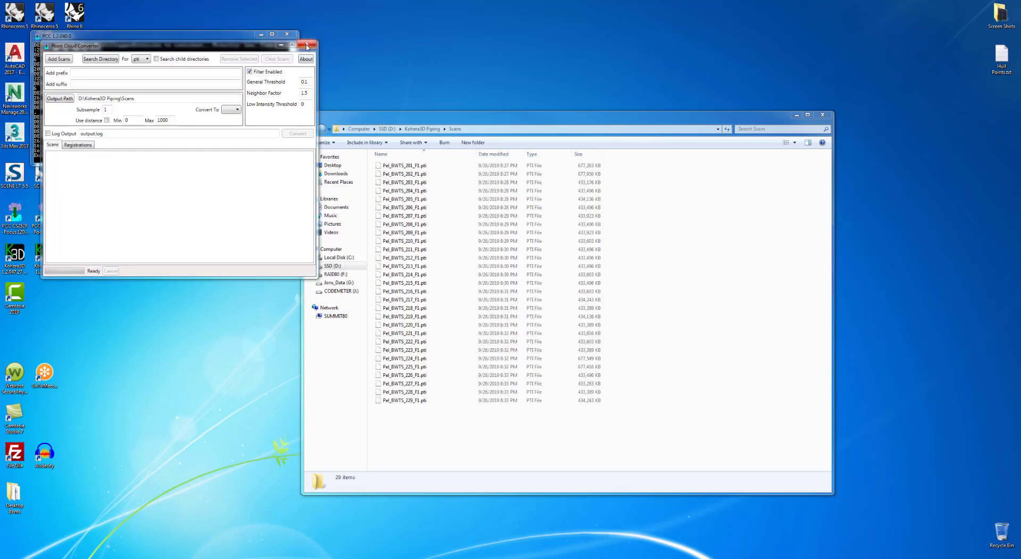
{"action": "left_click", "coordinate": [307, 46]}
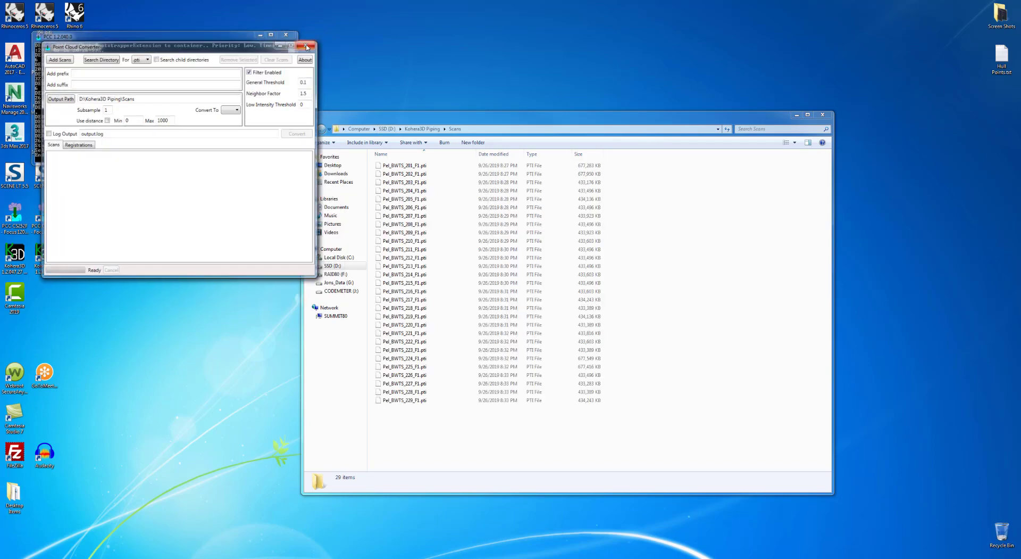
Start Kohera3D 1.2.008.4 and copy the path of the Scans folder holding the converted files.
{"action": "double_click", "coordinate": [134, 215]}
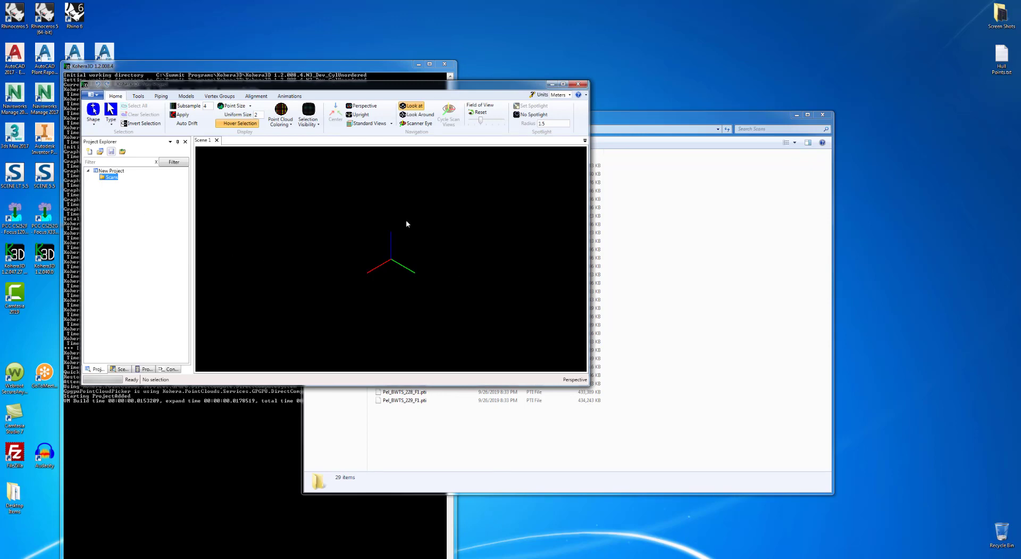
{"action": "left_click", "coordinate": [649, 242]}
{"action": "left_click", "coordinate": [502, 129]}
{"action": "key", "text": "ctrl+c"}
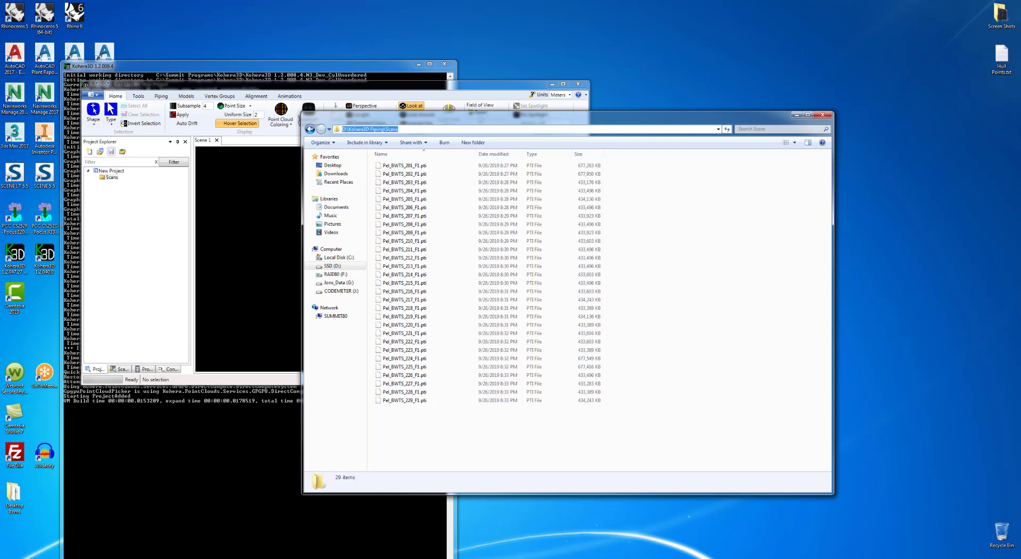
Import the PTI files Pel_BWTS_201_F1 through Pel_BWTS_229_F1 into the project's Scans folder and load them into Scene 1.
{"action": "left_click", "coordinate": [114, 178]}
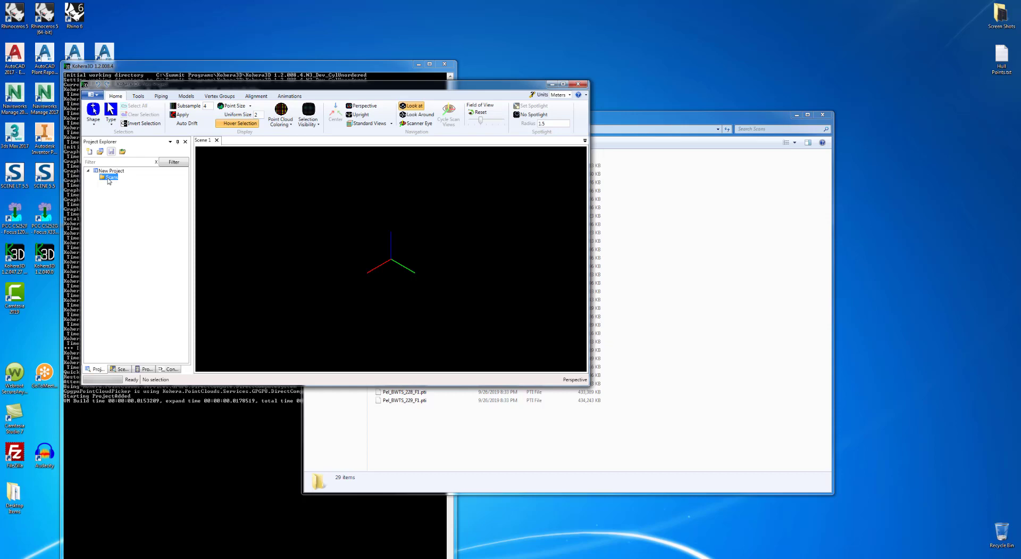
{"action": "left_click", "coordinate": [122, 152]}
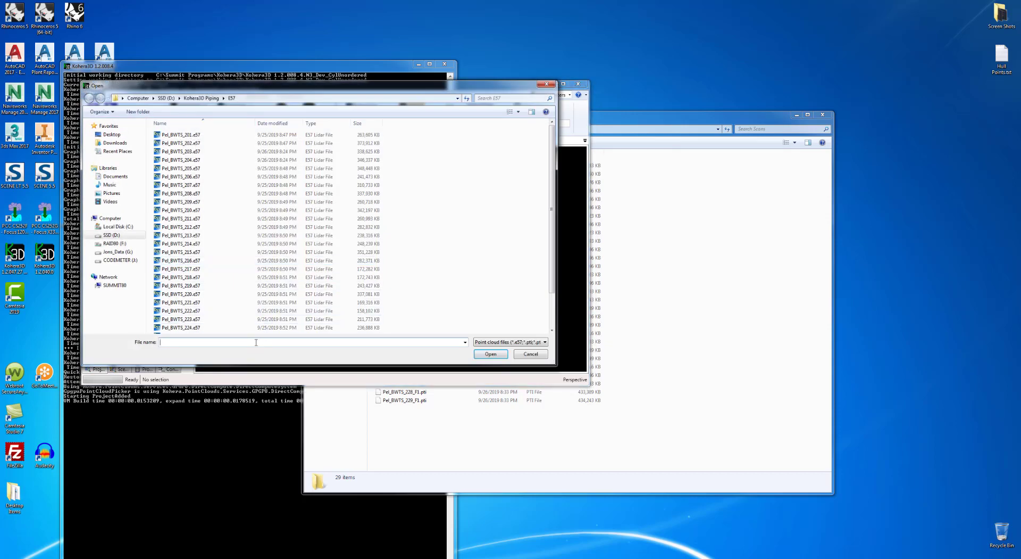
{"action": "key", "text": "ctrl+v"}
{"action": "key", "text": "Return"}
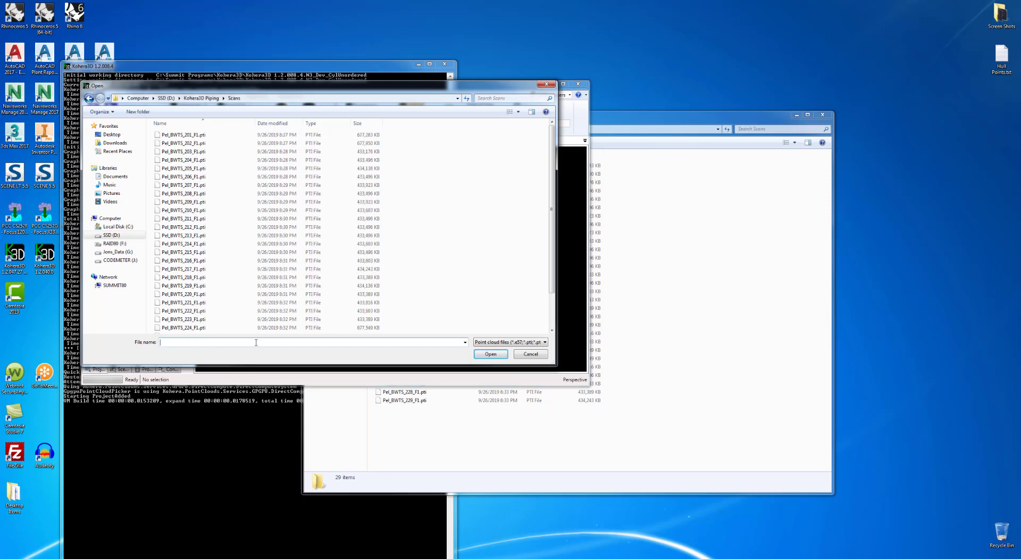
{"action": "left_click", "coordinate": [203, 137]}
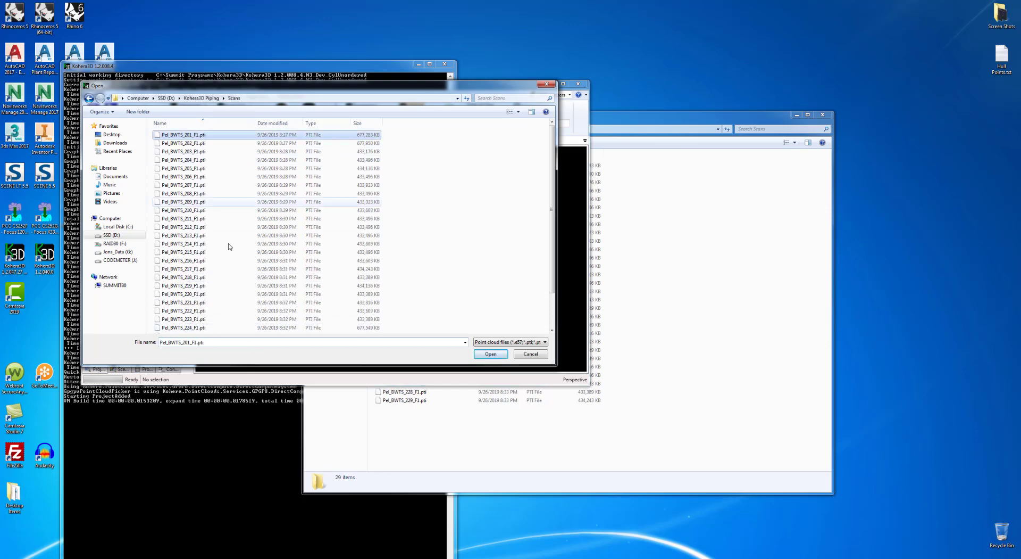
{"action": "scroll", "coordinate": [228, 290], "scroll_direction": "down", "scroll_amount": 2}
{"action": "left_click", "coordinate": [229, 329], "text": "shift"}
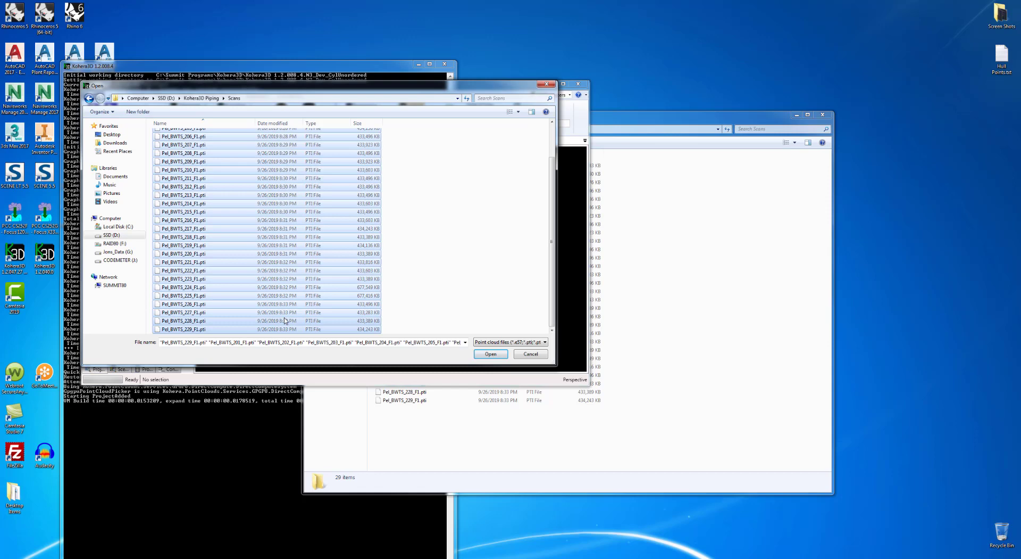
{"action": "left_click", "coordinate": [475, 353]}
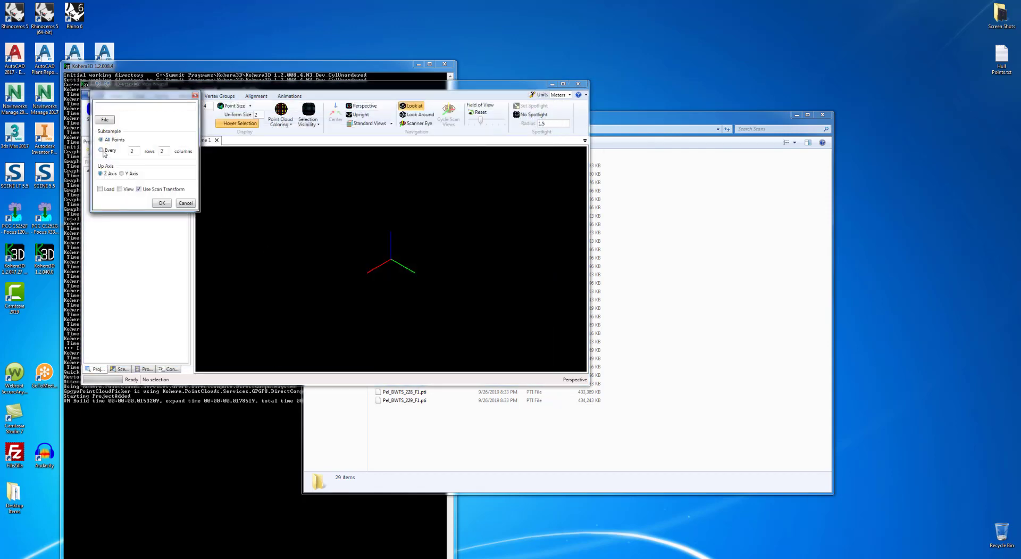
{"action": "left_click", "coordinate": [162, 203]}
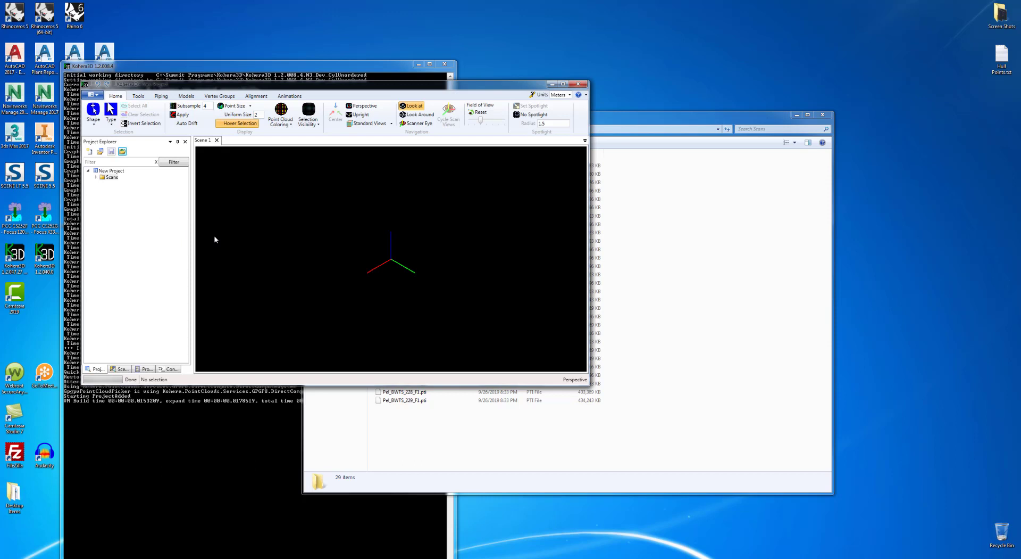
{"action": "left_click", "coordinate": [96, 177]}
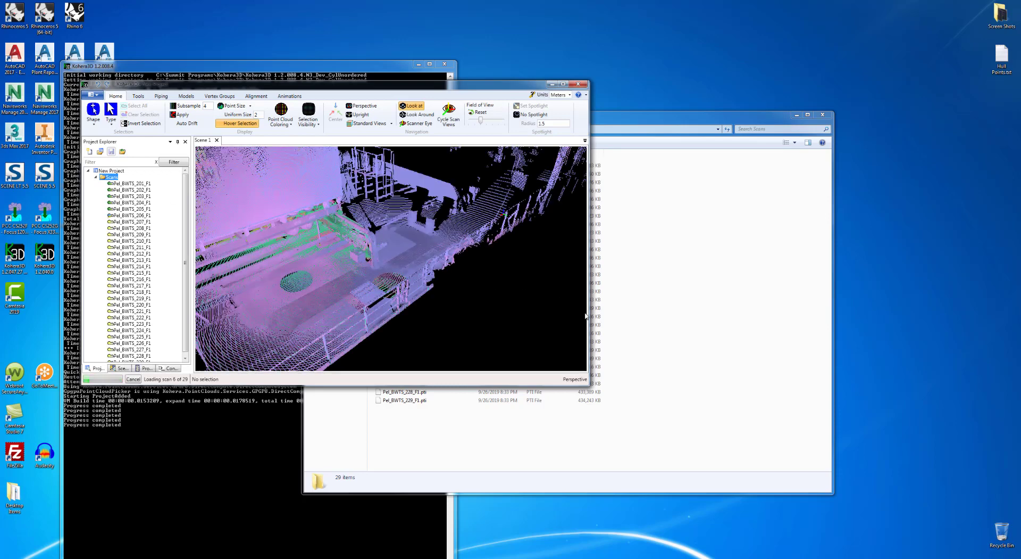
Check the Kohera3D Piping folder in the file browser, and return to Kohera3D with its window maximized.
{"action": "left_click", "coordinate": [640, 307]}
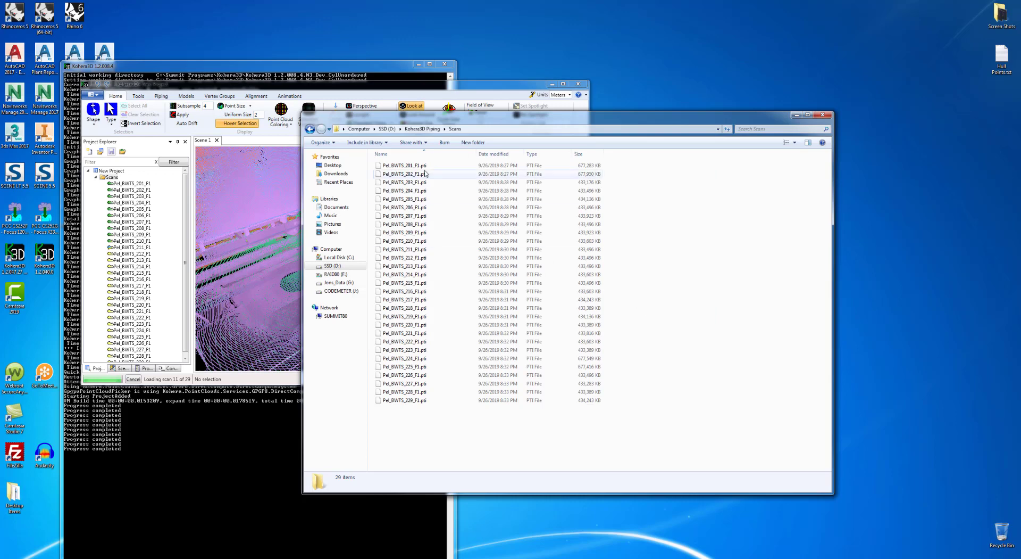
{"action": "left_click", "coordinate": [423, 129]}
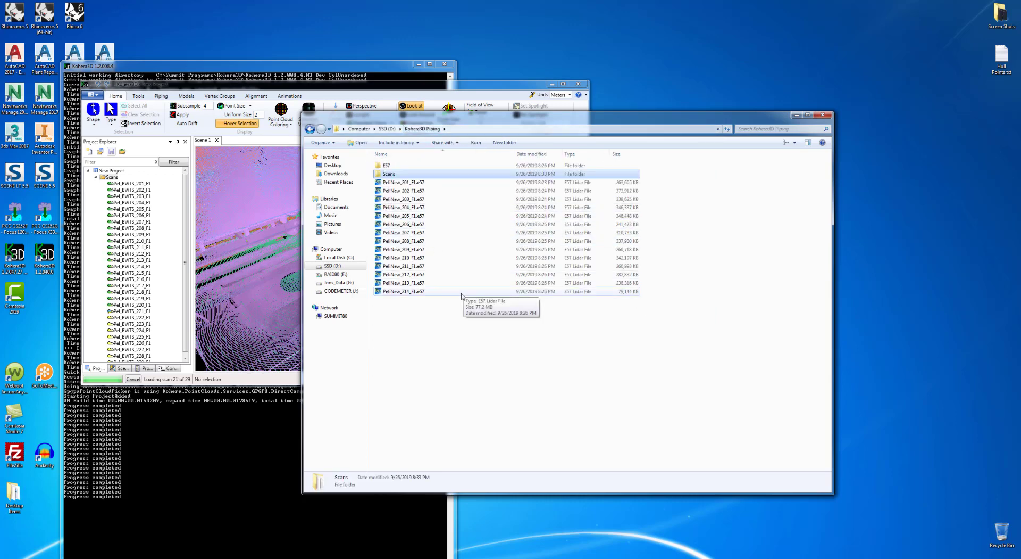
{"action": "left_click", "coordinate": [114, 171]}
{"action": "right_click", "coordinate": [122, 174]}
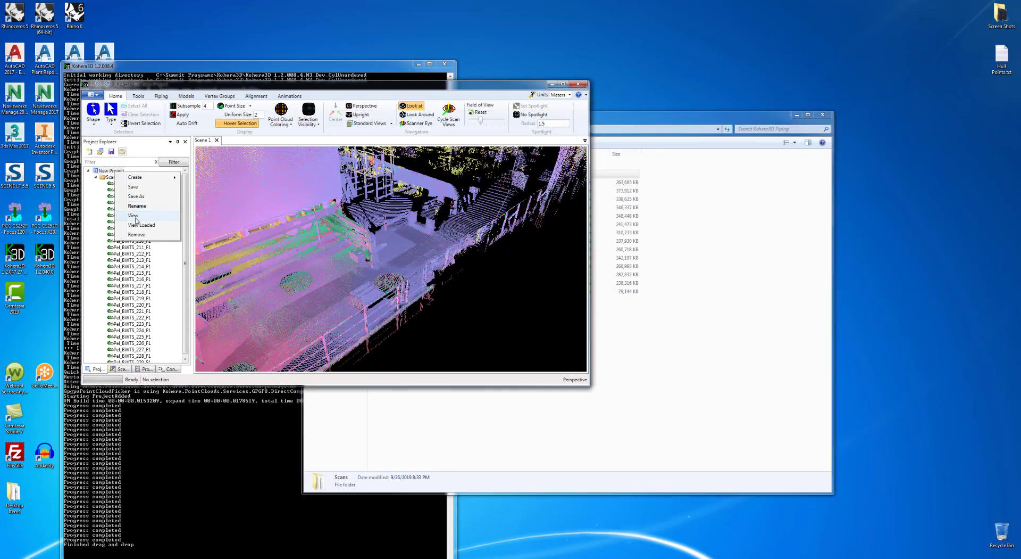
{"action": "left_click", "coordinate": [563, 84]}
{"action": "left_click", "coordinate": [563, 85]}
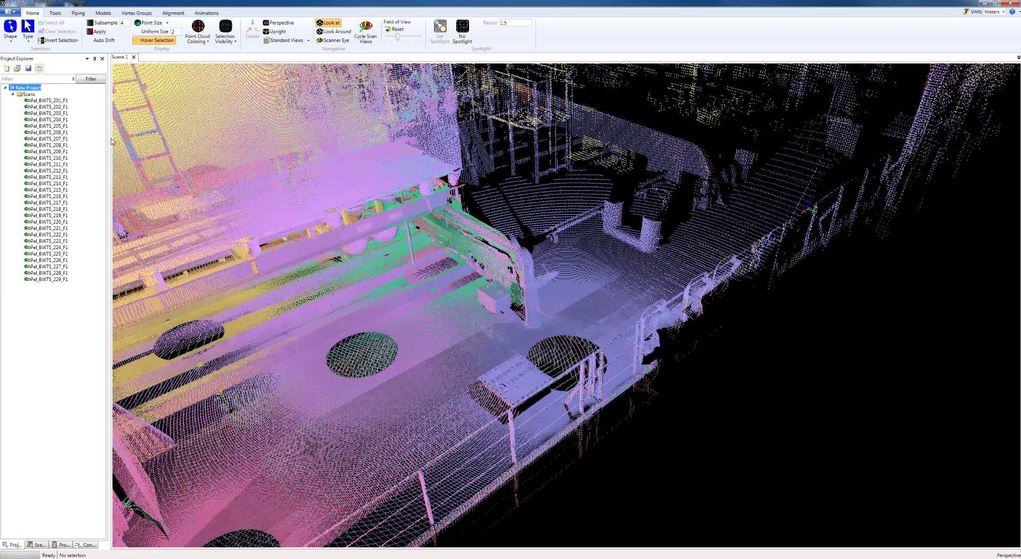
Rename the new project as BWTS Project.
{"action": "right_click", "coordinate": [35, 88]}
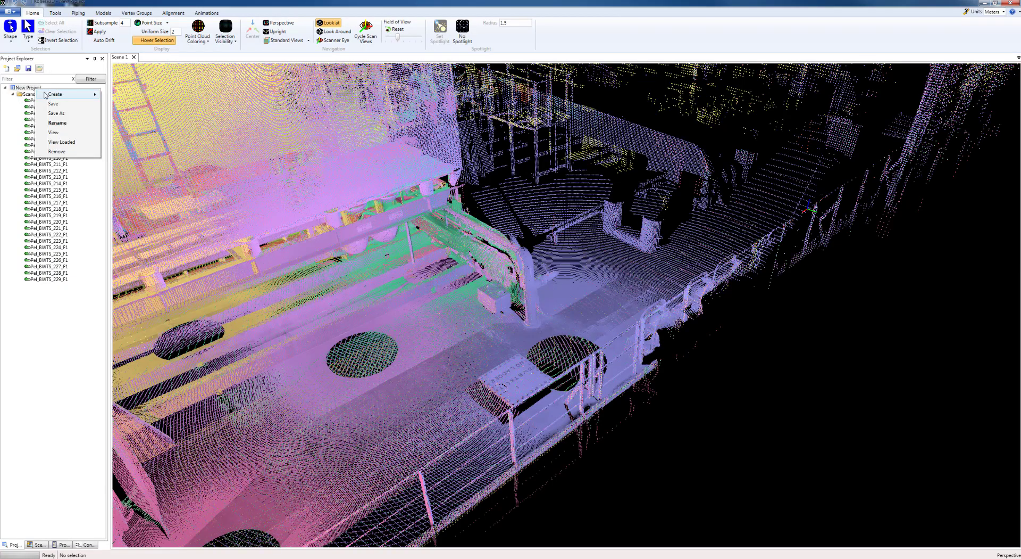
{"action": "left_click", "coordinate": [58, 123]}
{"action": "left_click_drag", "start_coordinate": [19, 90], "coordinate": [60, 94]}
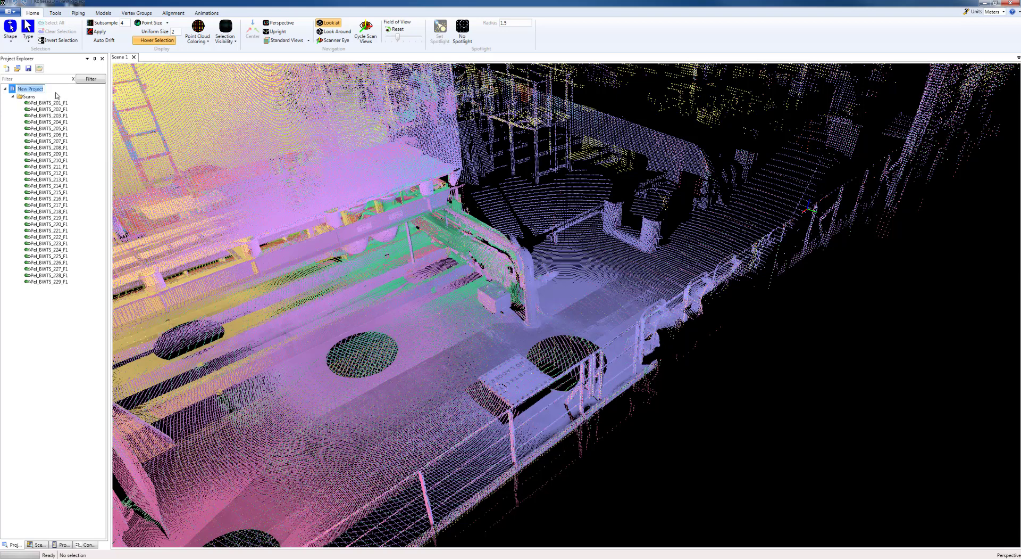
{"action": "type", "text": "BWTS Project"}
{"action": "key", "text": "Return"}
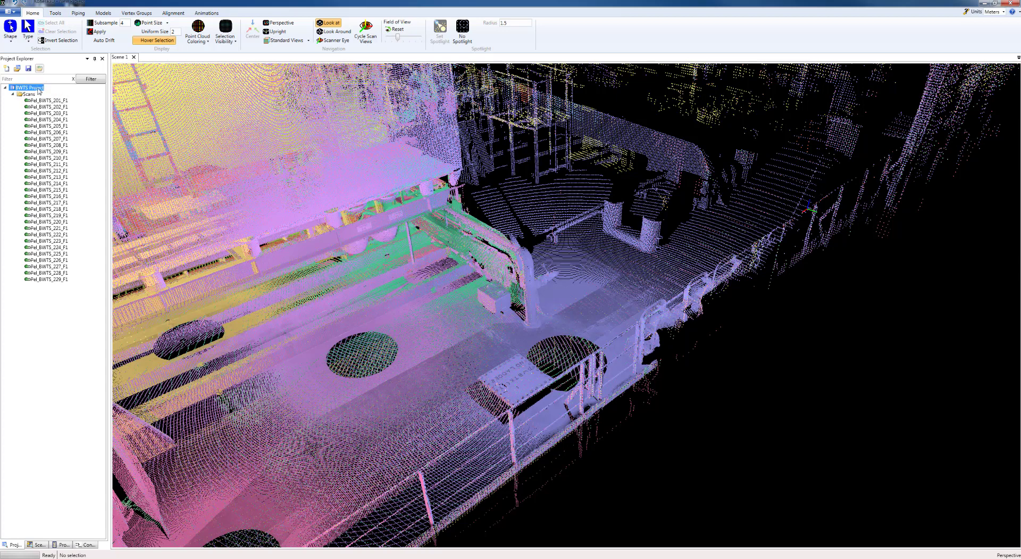
Save the project as a Kohera3D project file named BWTS Project in the Kohera3D Piping folder.
{"action": "right_click", "coordinate": [39, 91]}
{"action": "left_click", "coordinate": [56, 117]}
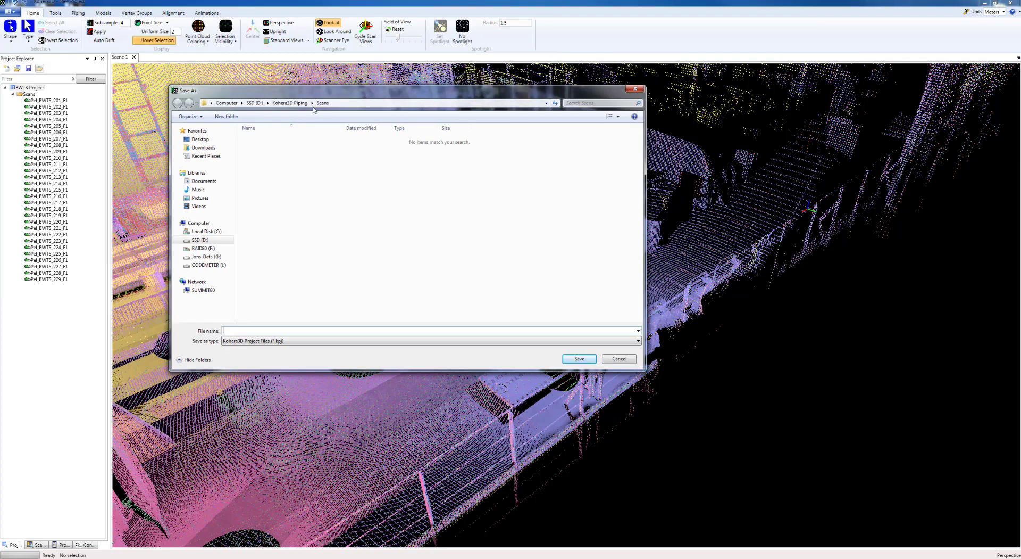
{"action": "left_click", "coordinate": [290, 102]}
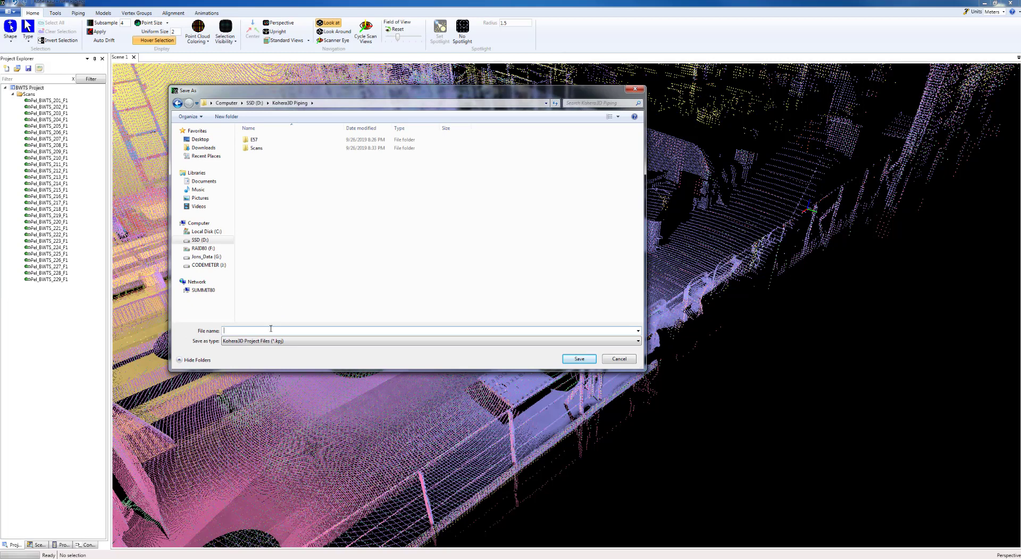
{"action": "type", "text": "BWTS Project"}
{"action": "left_click", "coordinate": [578, 360]}
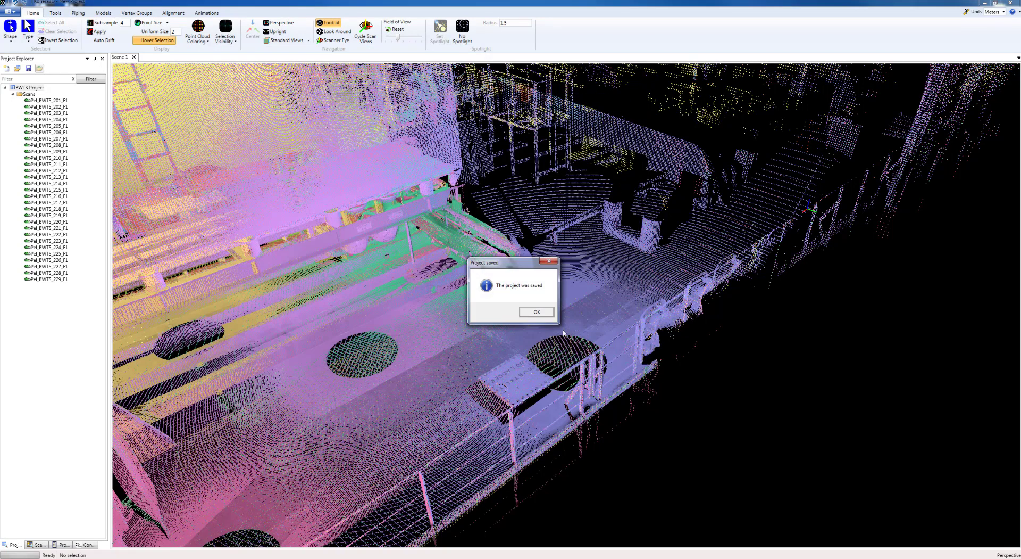
{"action": "left_click", "coordinate": [537, 312]}
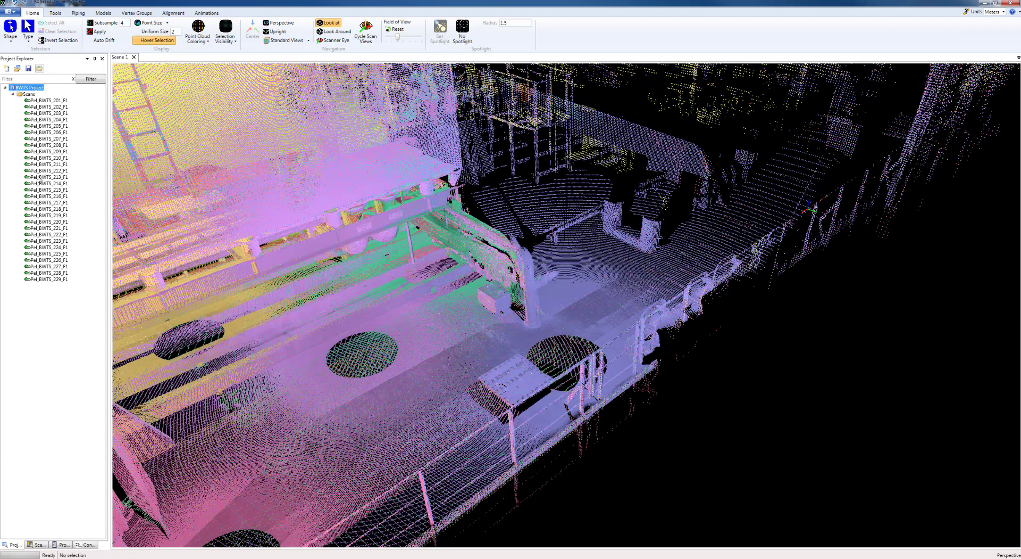
Create a new folder directly under BWTS Project and rename it Pipe Model.
{"action": "right_click", "coordinate": [25, 92]}
{"action": "mouse_move", "coordinate": [39, 96]}
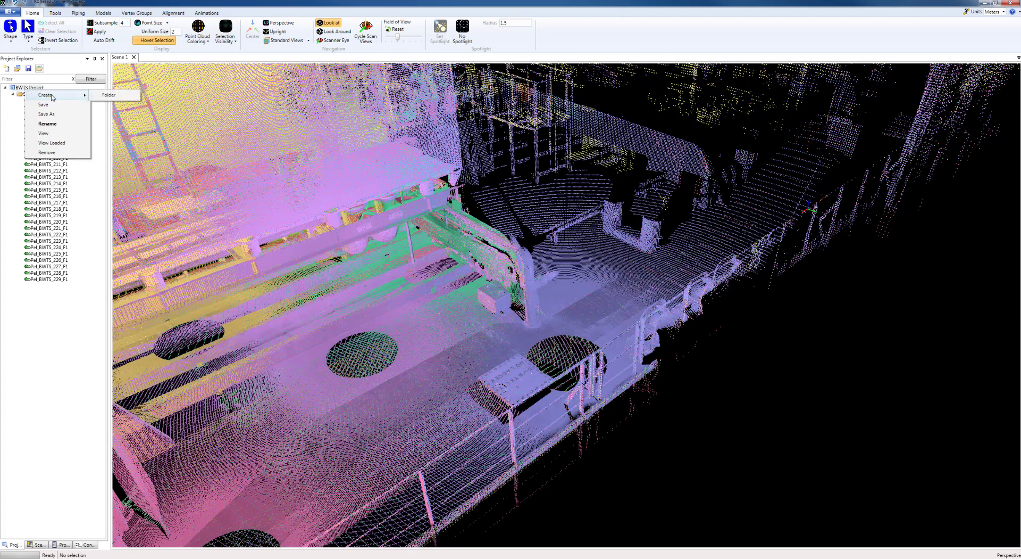
{"action": "left_click", "coordinate": [107, 95]}
{"action": "left_click", "coordinate": [32, 286]}
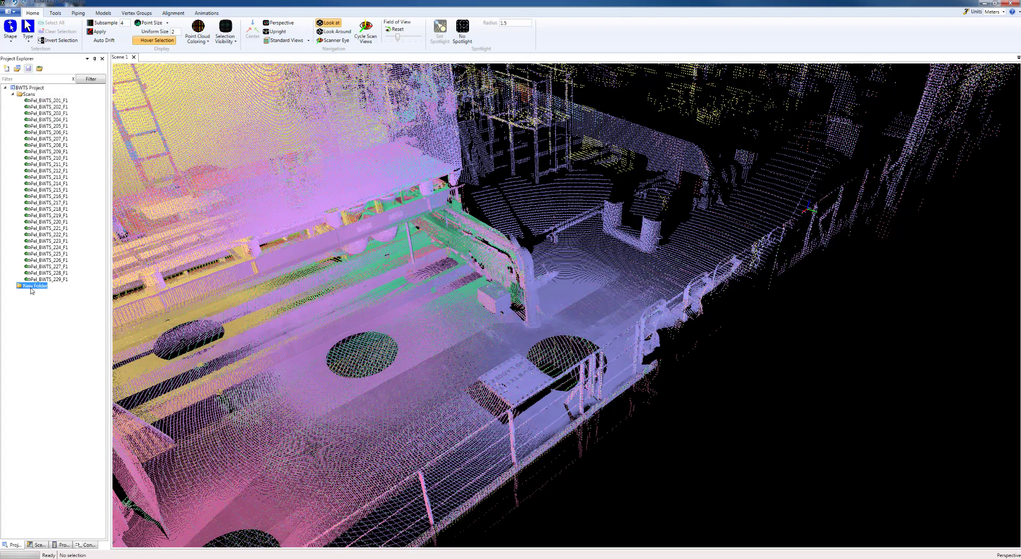
{"action": "right_click", "coordinate": [32, 288]}
{"action": "left_click", "coordinate": [37, 309]}
{"action": "type", "text": "d"}
{"action": "key", "text": "Return"}
Create a Pipelines object inside the Pipe Model folder and expand the folder to show it.
{"action": "right_click", "coordinate": [42, 290]}
{"action": "mouse_move", "coordinate": [56, 294]}
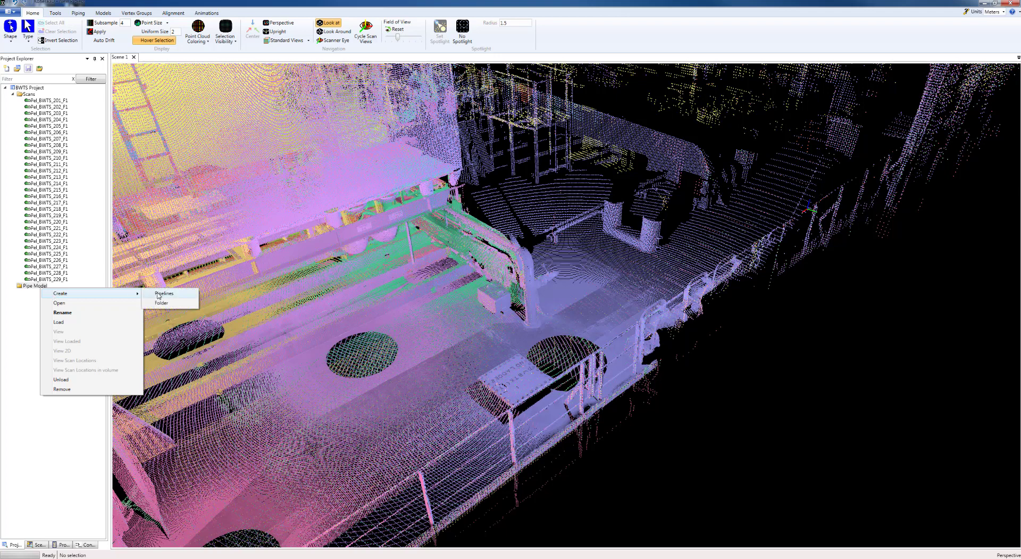
{"action": "left_click", "coordinate": [159, 293]}
{"action": "left_click", "coordinate": [168, 142]}
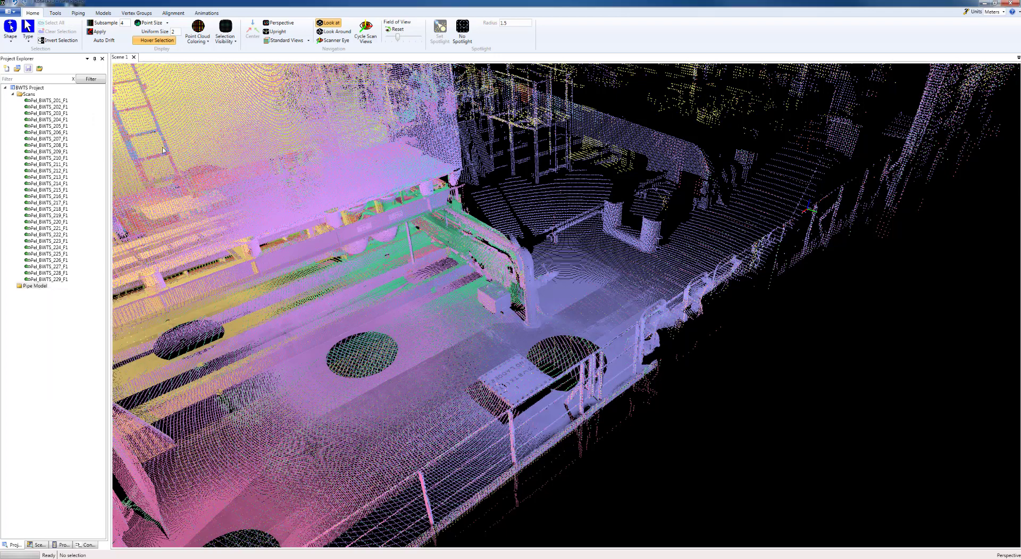
{"action": "left_click", "coordinate": [13, 286]}
Save BWTS Project, storing the pipeline model file as Pipelines in the Kohera3D Piping folder.
{"action": "left_click", "coordinate": [32, 88]}
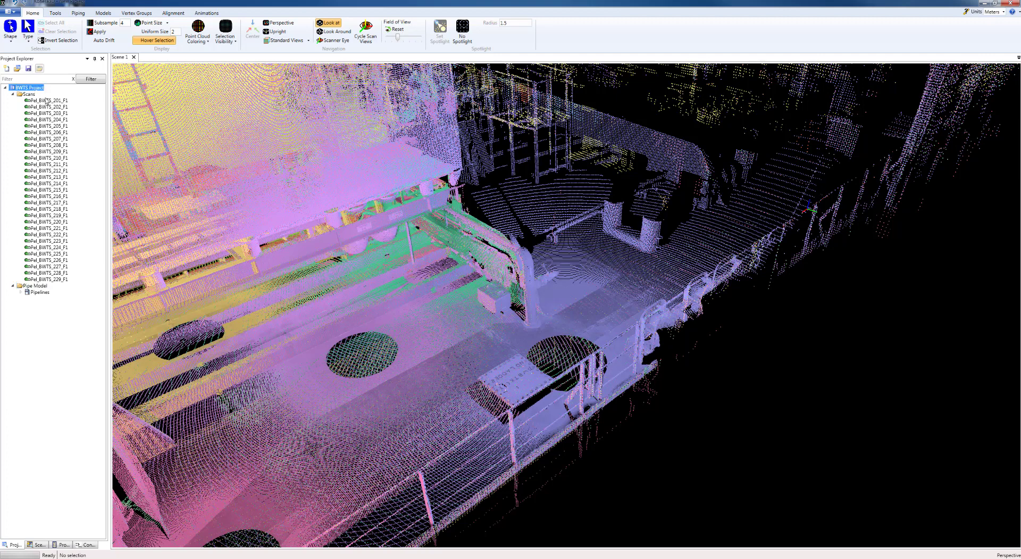
{"action": "left_click", "coordinate": [29, 68]}
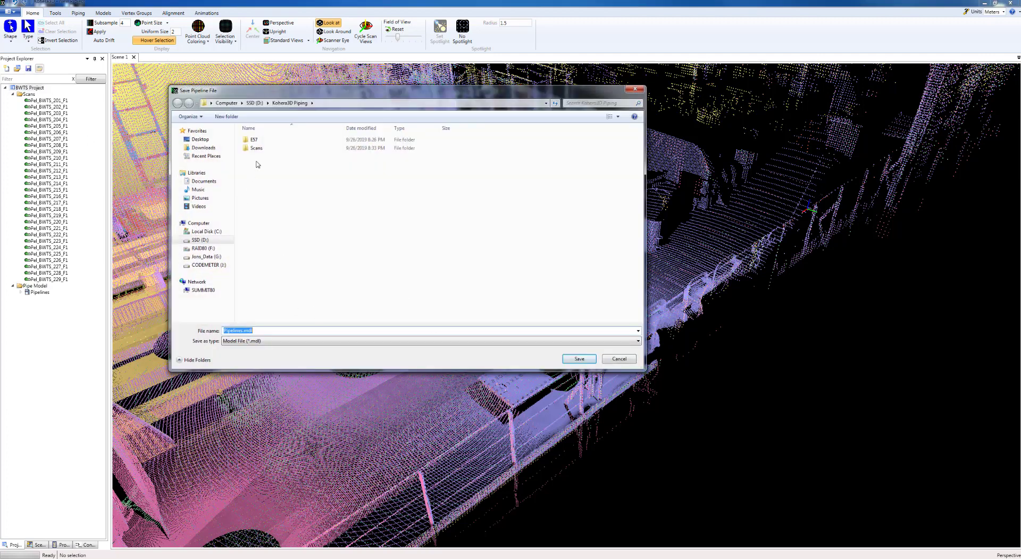
{"action": "left_click", "coordinate": [580, 359]}
{"action": "left_click", "coordinate": [536, 312]}
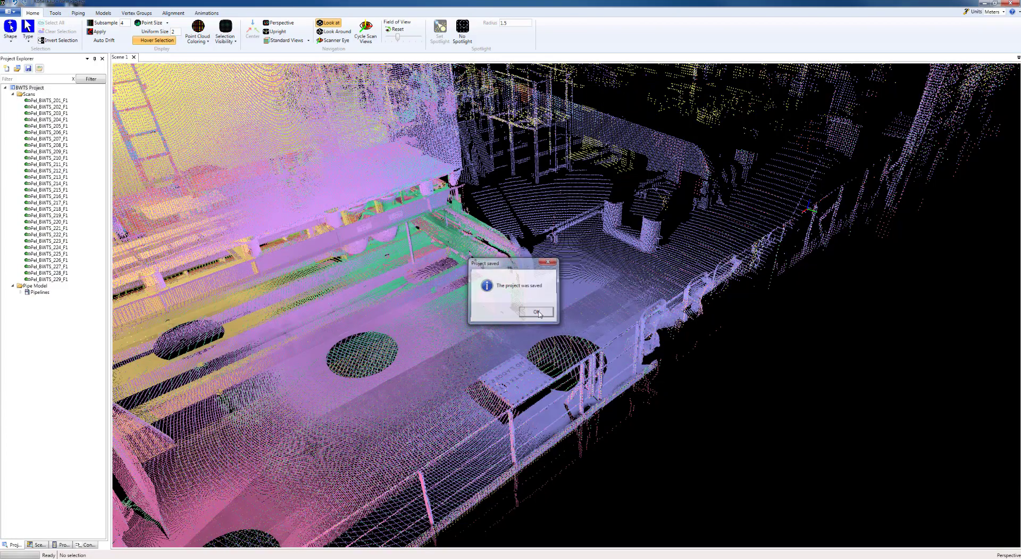
Add a line numbered Line01 with the color red to the pipe line list for Pipelines.
{"action": "scroll", "coordinate": [509, 325], "scroll_direction": "down", "scroll_amount": 3}
{"action": "middle_click_drag", "start_coordinate": [510, 325], "coordinate": [668, 323]}
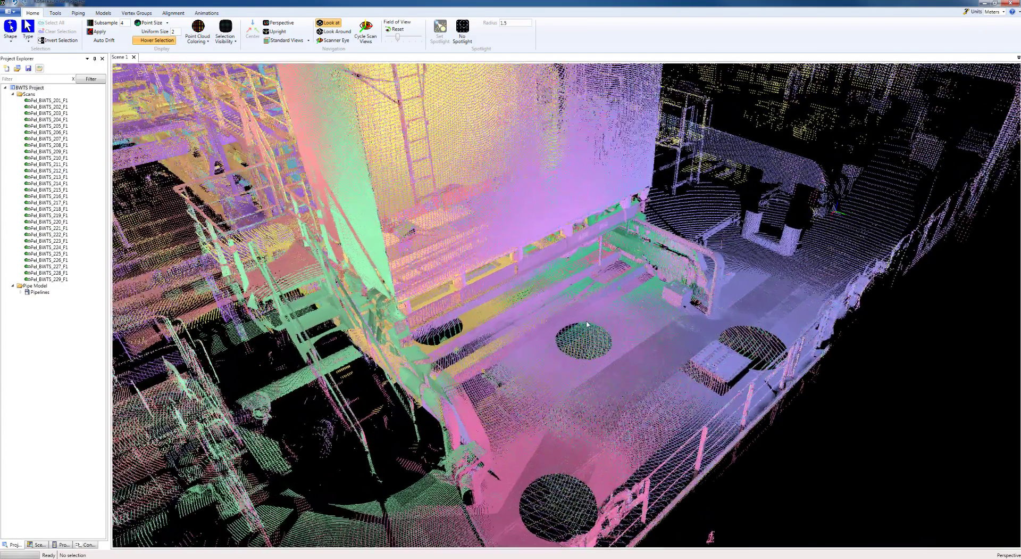
{"action": "left_click_drag", "start_coordinate": [668, 322], "coordinate": [425, 298]}
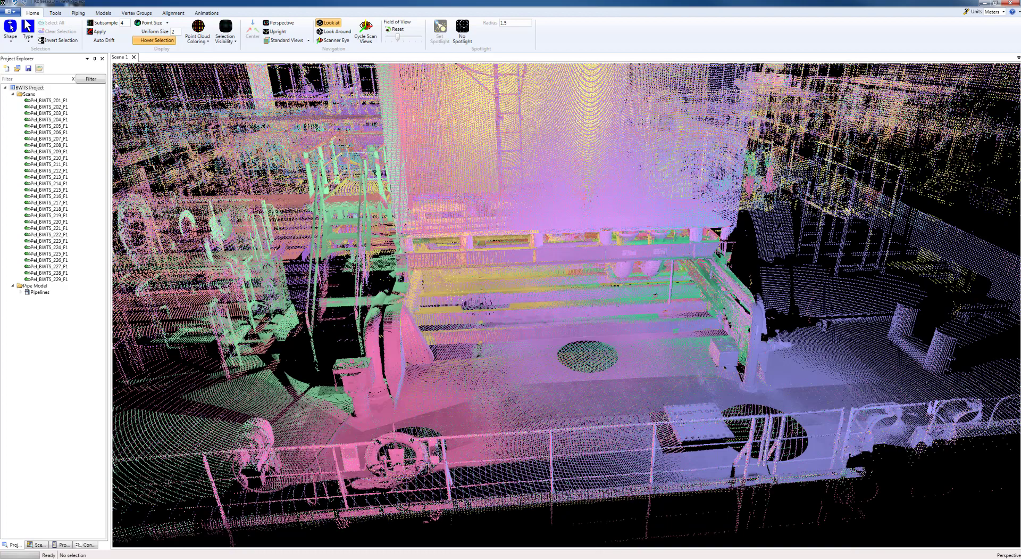
{"action": "left_click", "coordinate": [78, 14]}
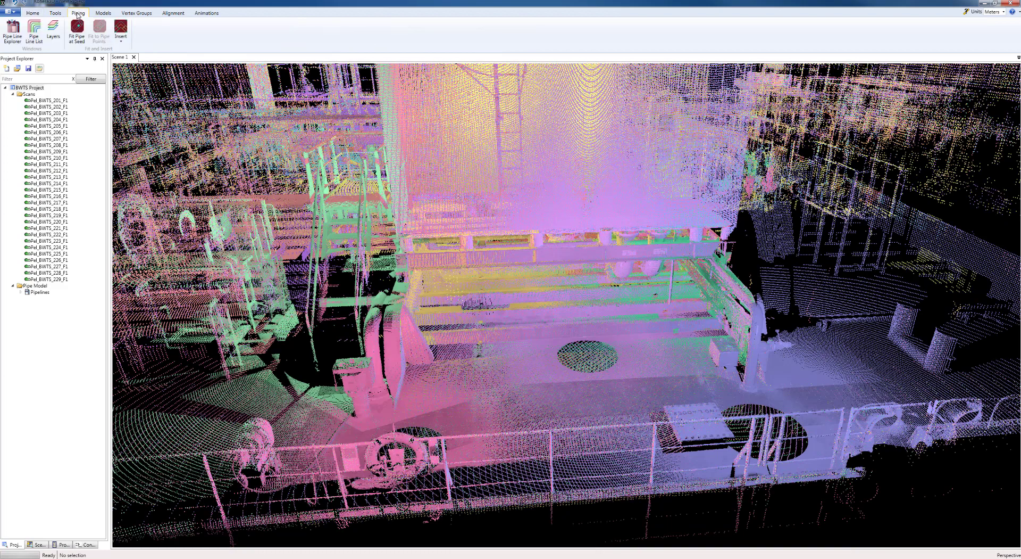
{"action": "left_click", "coordinate": [33, 29]}
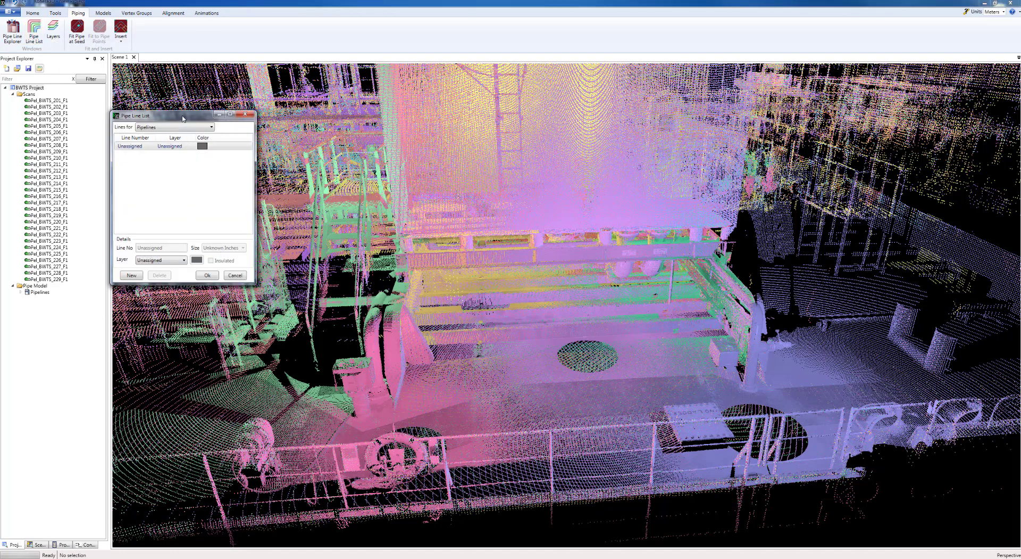
{"action": "left_click_drag", "start_coordinate": [181, 115], "coordinate": [315, 136]}
{"action": "left_click", "coordinate": [269, 295]}
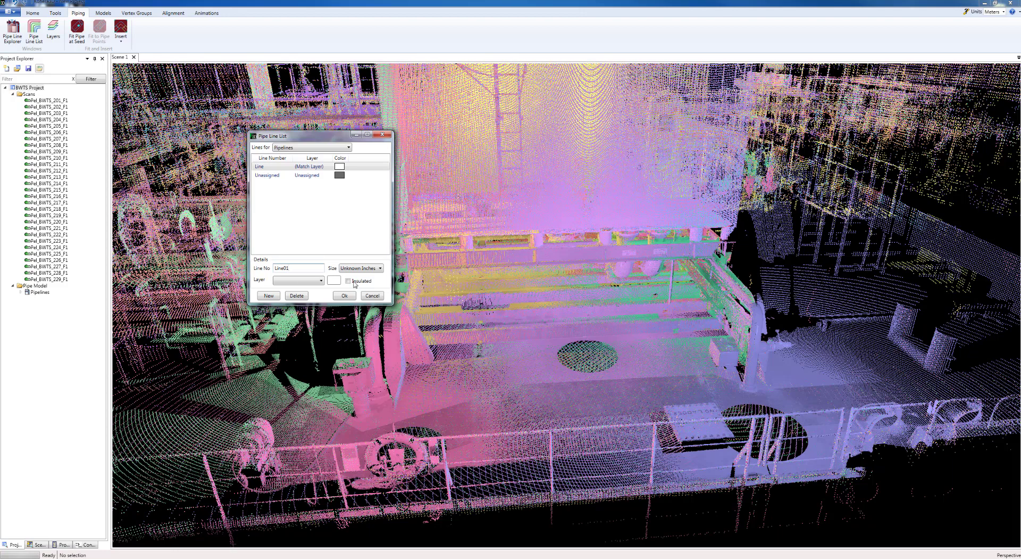
{"action": "left_click", "coordinate": [334, 281]}
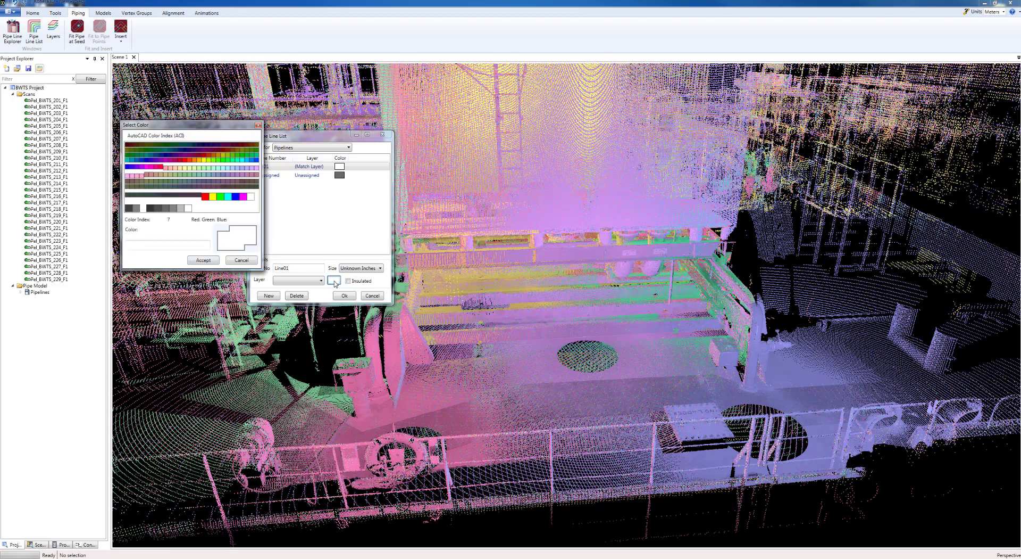
{"action": "left_click", "coordinate": [204, 197]}
{"action": "left_click", "coordinate": [203, 260]}
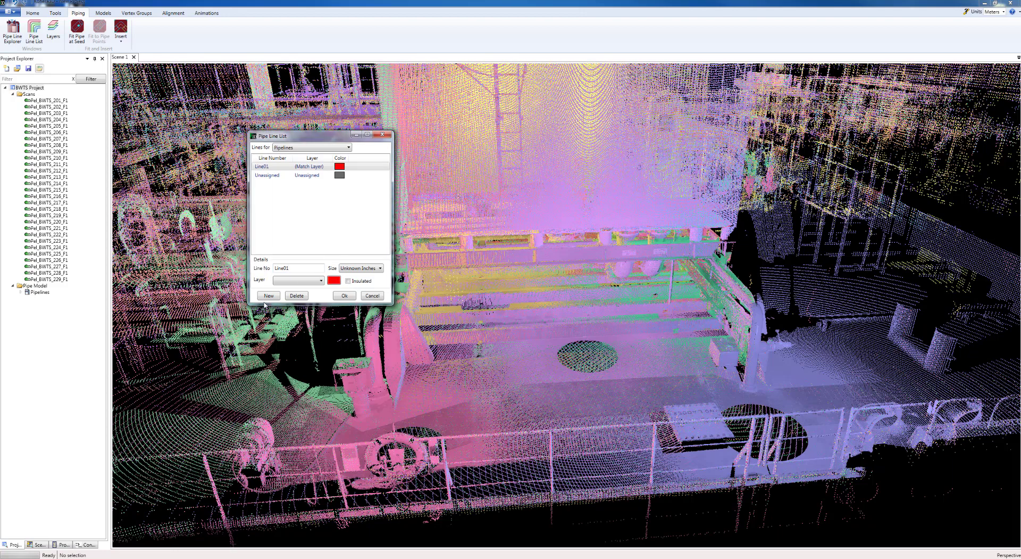
Add Line02 in yellow and Line03 in green to the pipe line list.
{"action": "left_click", "coordinate": [268, 296]}
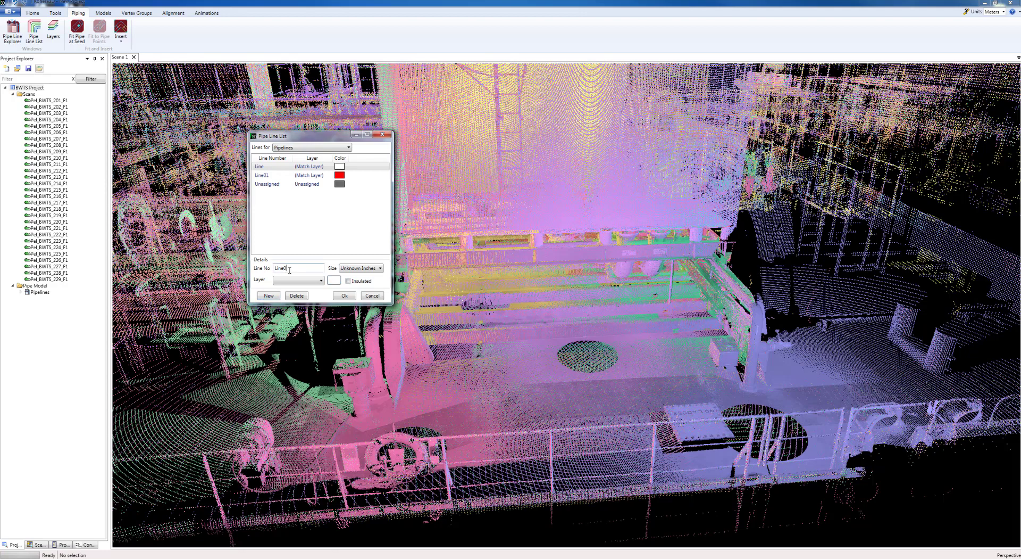
{"action": "left_click", "coordinate": [334, 280]}
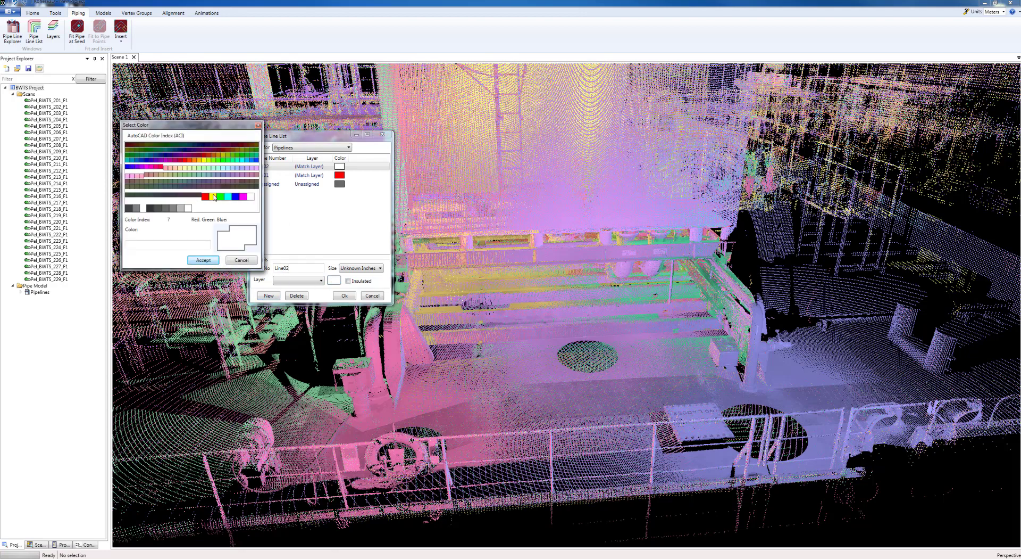
{"action": "left_click", "coordinate": [213, 197]}
{"action": "left_click", "coordinate": [204, 260]}
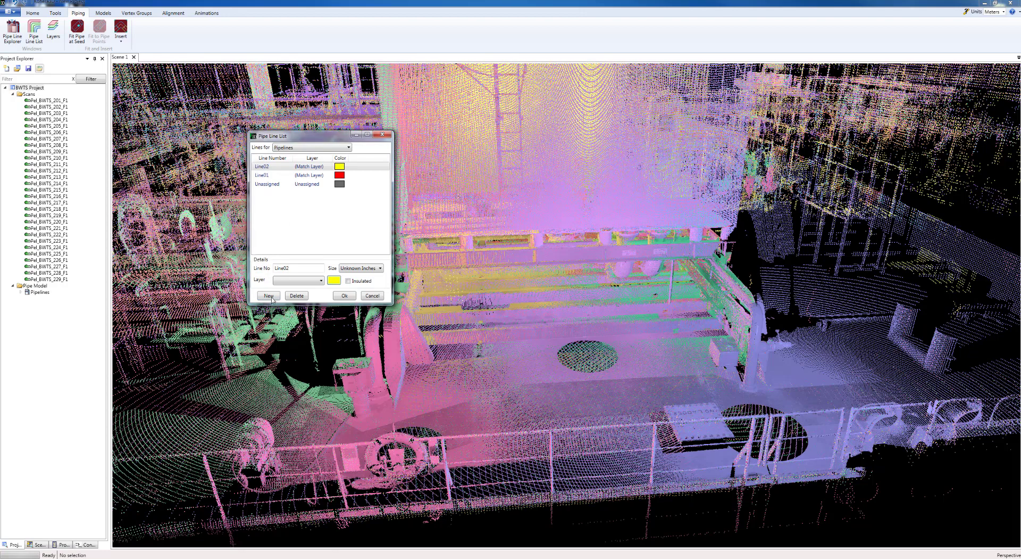
{"action": "key", "text": "Return"}
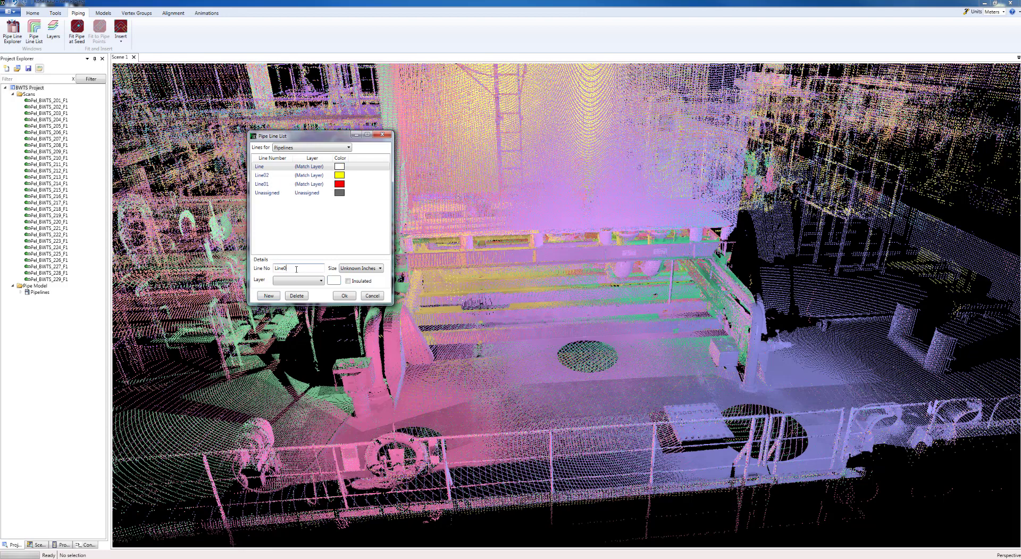
{"action": "left_click", "coordinate": [335, 280]}
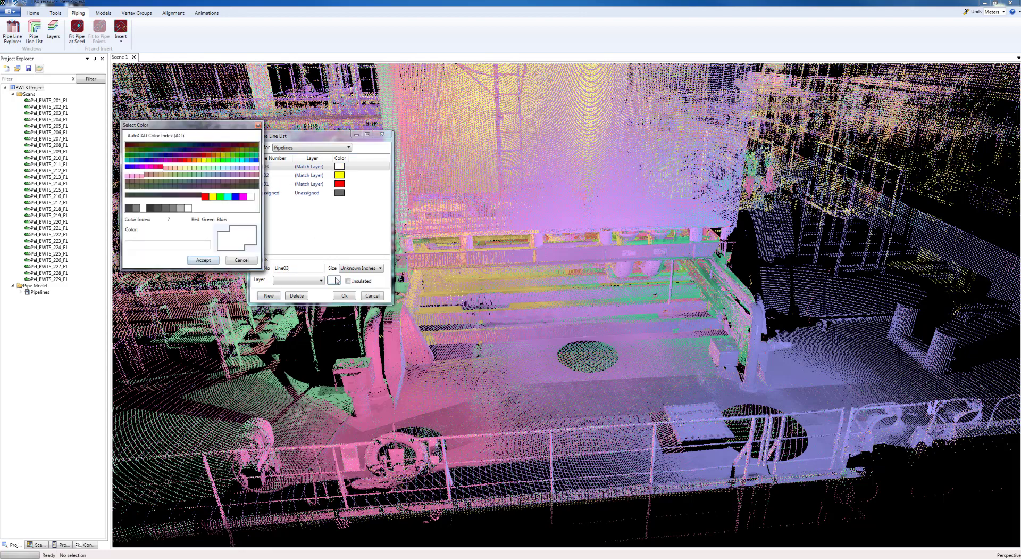
{"action": "left_click", "coordinate": [221, 197]}
{"action": "left_click", "coordinate": [205, 261]}
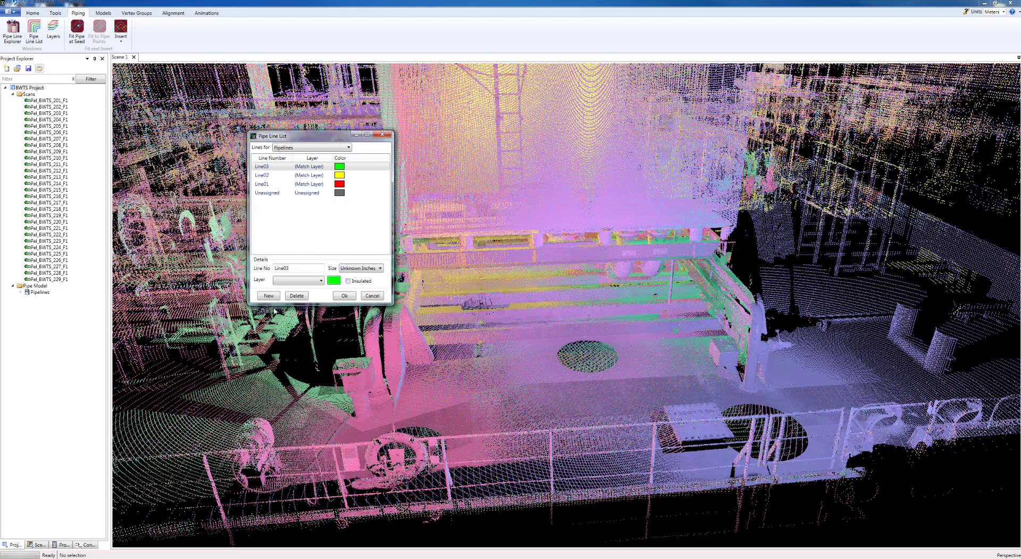
Add Line04 in white to the pipe line list, accept the list, and save the project.
{"action": "left_click", "coordinate": [288, 270]}
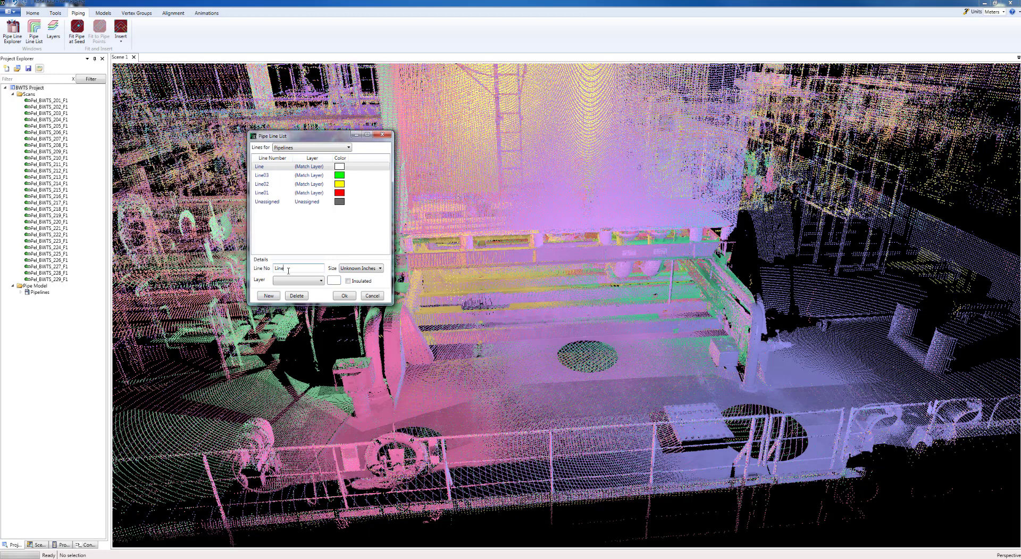
{"action": "left_click", "coordinate": [334, 281]}
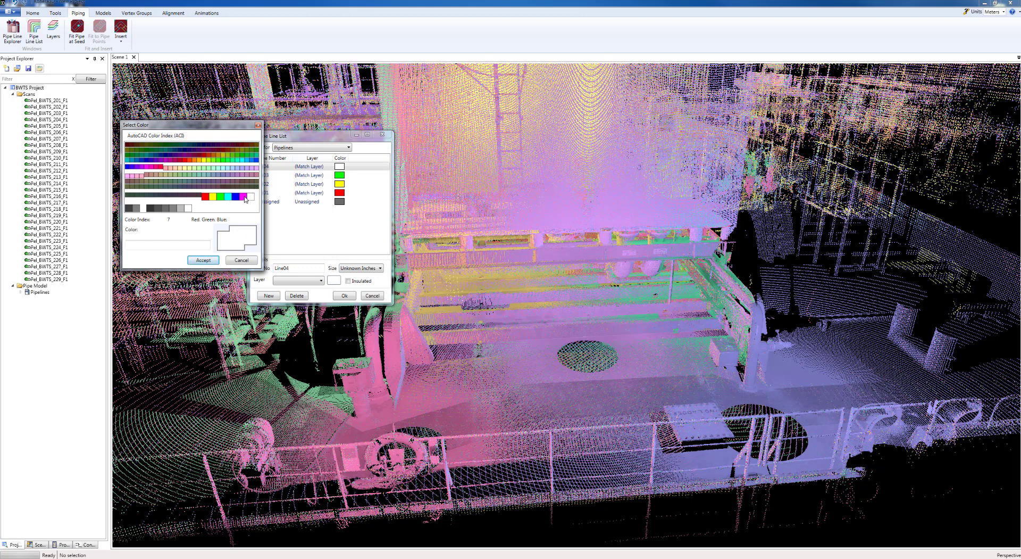
{"action": "left_click", "coordinate": [244, 198]}
{"action": "left_click", "coordinate": [205, 260]}
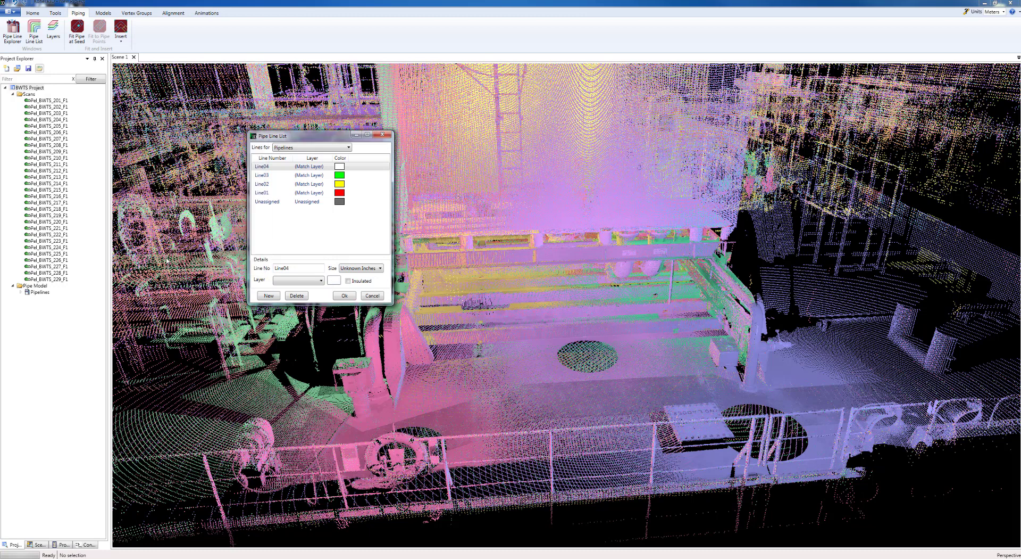
{"action": "left_click", "coordinate": [345, 296]}
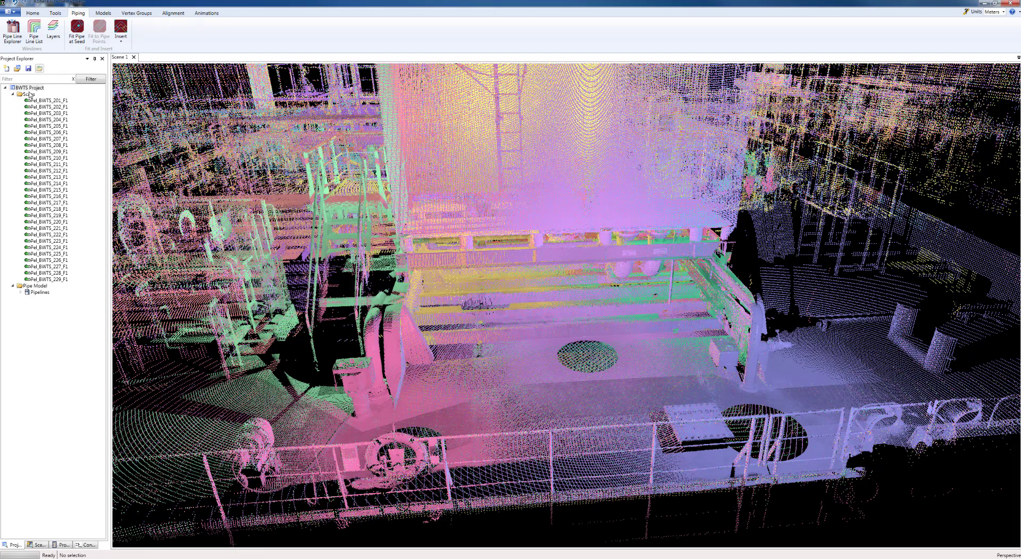
{"action": "left_click", "coordinate": [28, 68]}
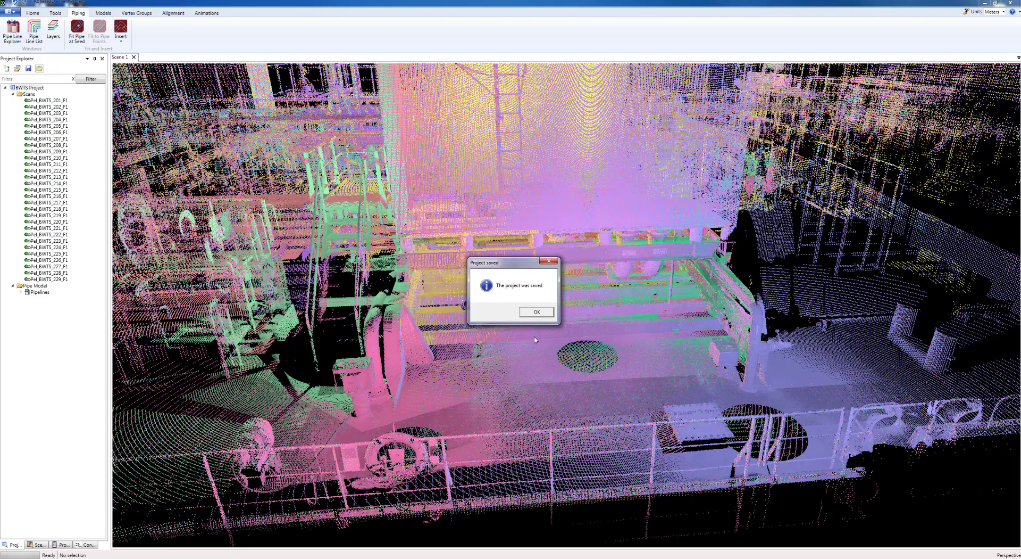
{"action": "left_click", "coordinate": [535, 313]}
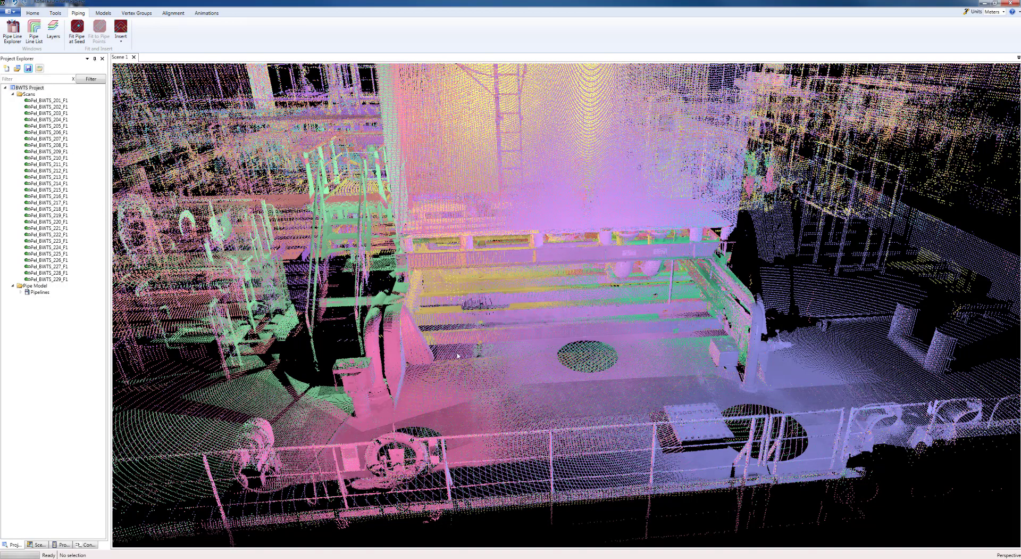
Examine the full extent of the loaded point cloud around the deck structure in Scene 1.
{"action": "middle_click_drag", "start_coordinate": [521, 364], "coordinate": [503, 345]}
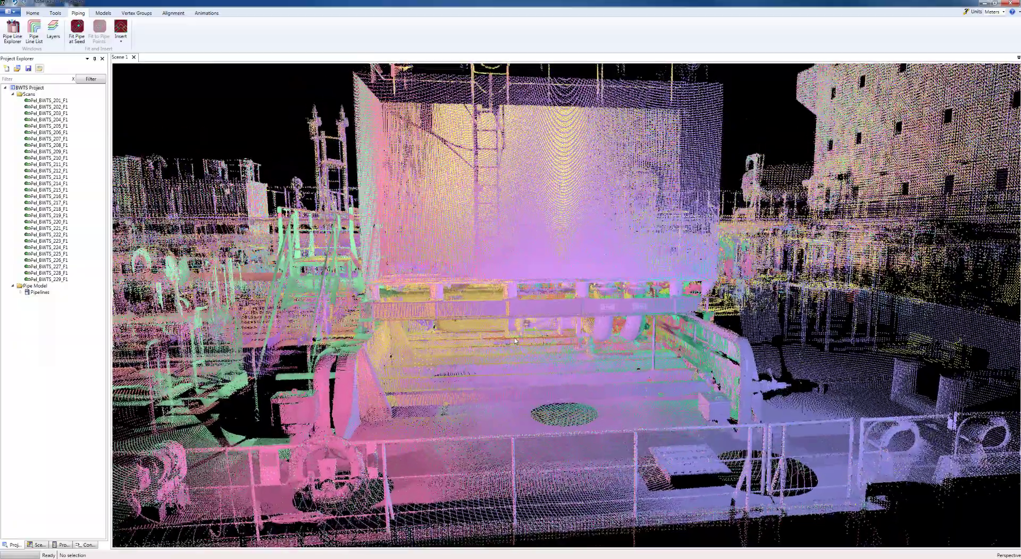
{"action": "scroll", "coordinate": [503, 345], "scroll_direction": "down", "scroll_amount": 5}
{"action": "middle_click_drag", "start_coordinate": [484, 404], "coordinate": [476, 428]}
{"action": "middle_click_drag", "start_coordinate": [519, 338], "coordinate": [514, 387]}
{"action": "scroll", "coordinate": [514, 387], "scroll_direction": "up", "scroll_amount": 2}
{"action": "scroll", "coordinate": [514, 387], "scroll_direction": "up", "scroll_amount": 2}
{"action": "middle_click_drag", "start_coordinate": [586, 303], "coordinate": [569, 319]}
{"action": "scroll", "coordinate": [577, 291], "scroll_direction": "down", "scroll_amount": 2}
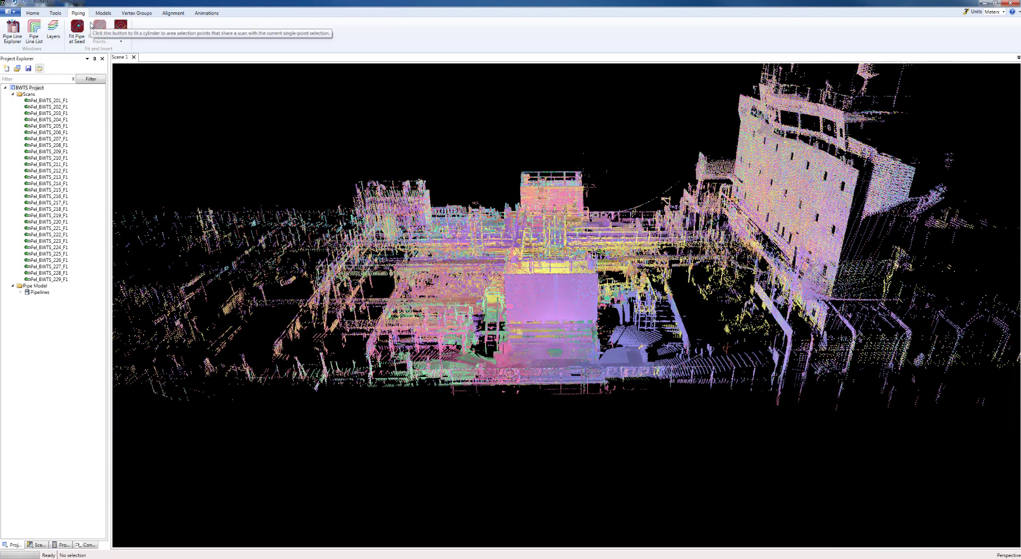
Show the Volume Tools, float them, and dock them on the side of Scene 1 opposite the Project Explorer.
{"action": "left_click", "coordinate": [56, 14]}
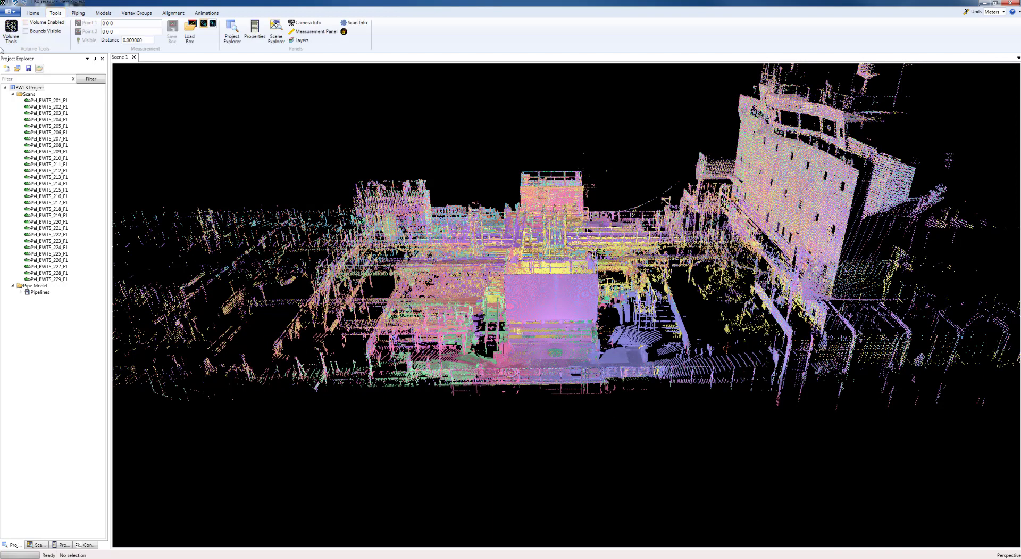
{"action": "left_click", "coordinate": [10, 33]}
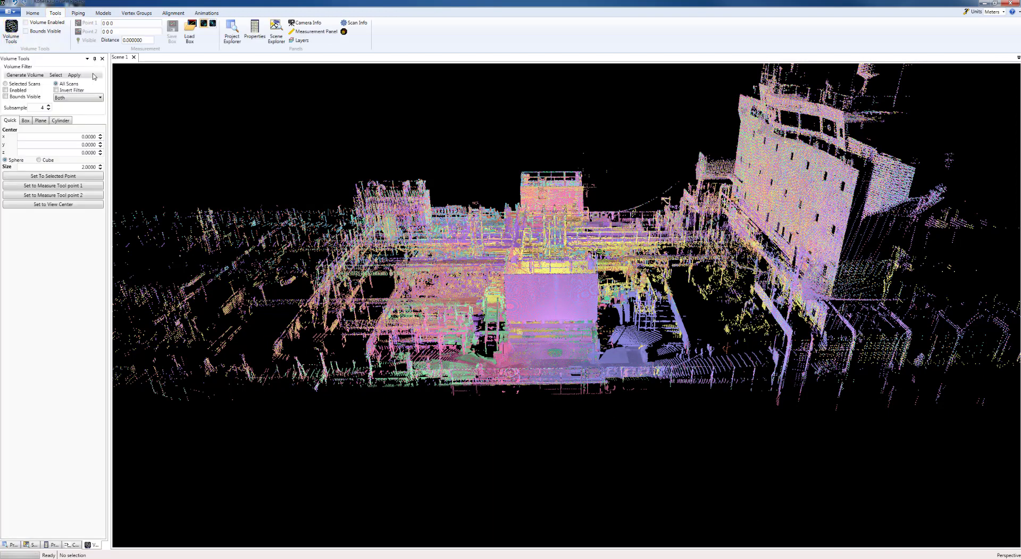
{"action": "left_click", "coordinate": [87, 59]}
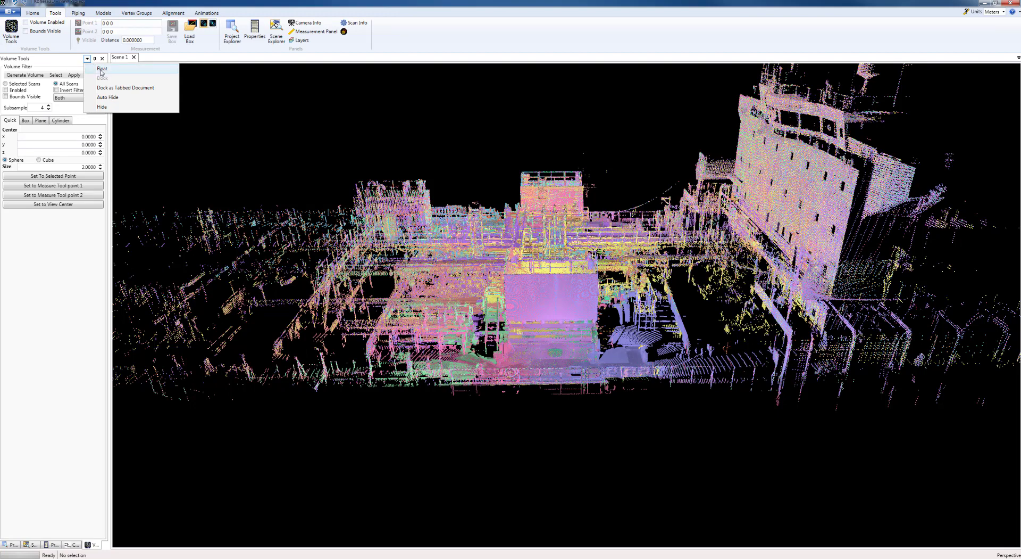
{"action": "left_click", "coordinate": [100, 70]}
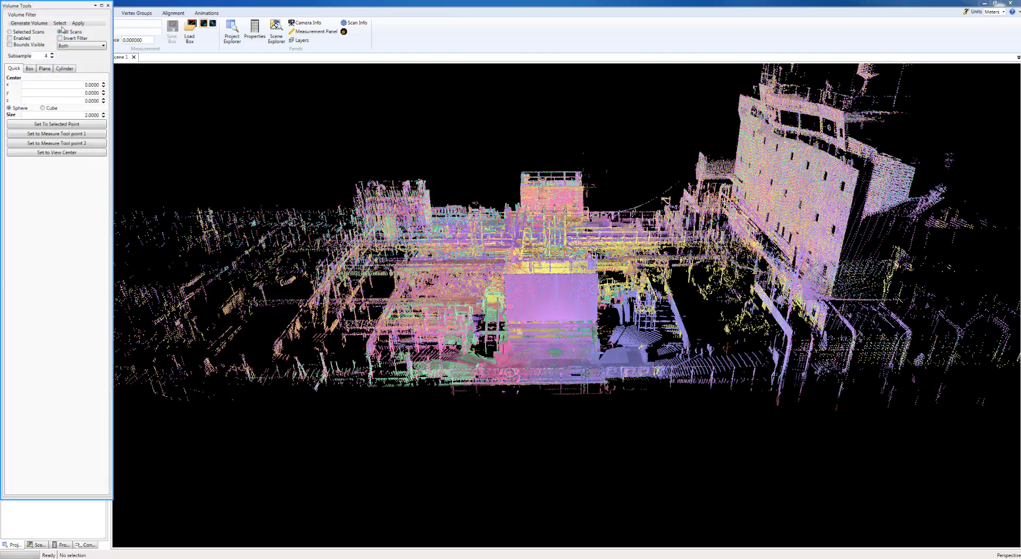
{"action": "left_click_drag", "start_coordinate": [145, 53], "coordinate": [1015, 302]}
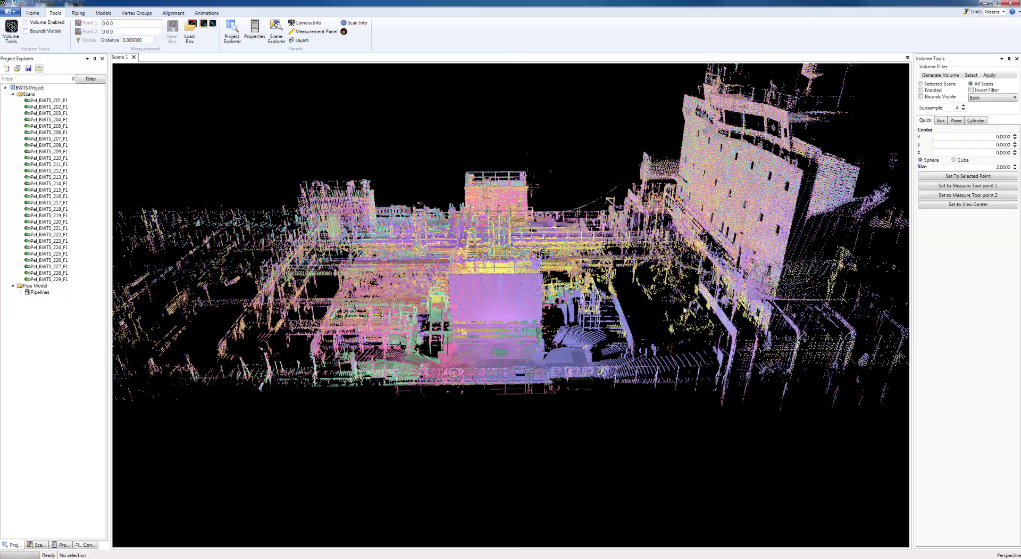
{"action": "middle_click_drag", "start_coordinate": [596, 344], "coordinate": [468, 174]}
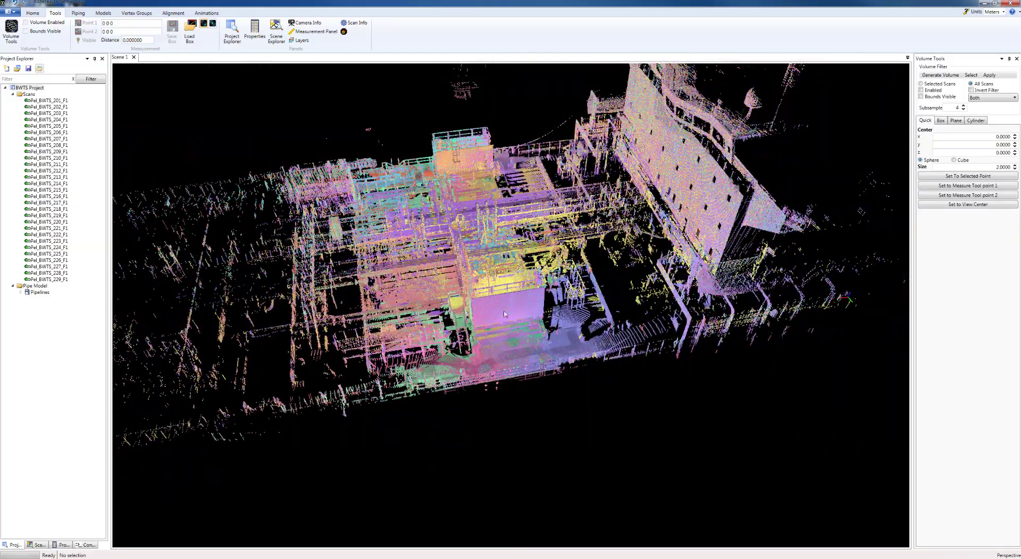
{"action": "scroll", "coordinate": [505, 313], "scroll_direction": "up", "scroll_amount": 6}
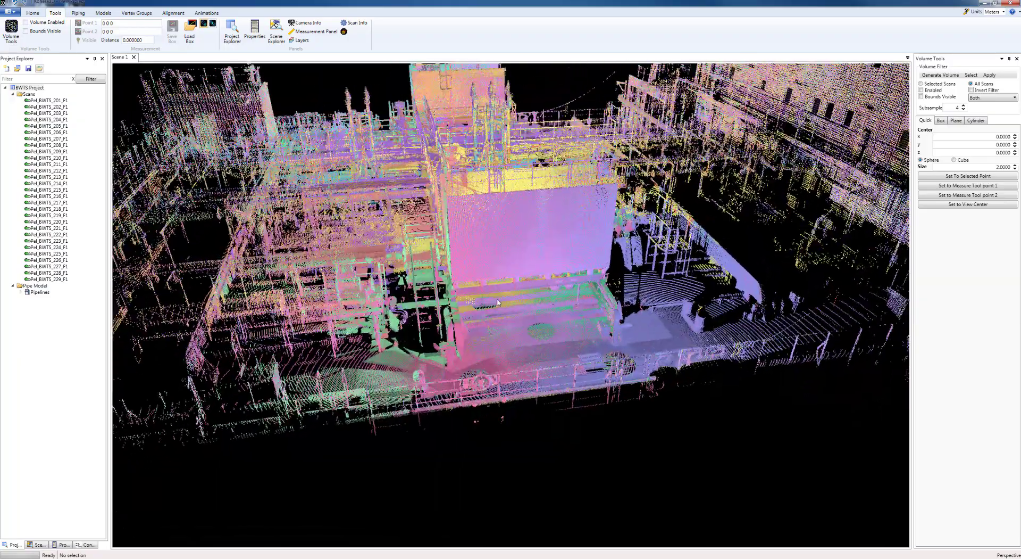
Set Corner 1 of the box volume filter to a point picked on the deck near the foot of the large wall.
{"action": "left_click", "coordinate": [464, 331]}
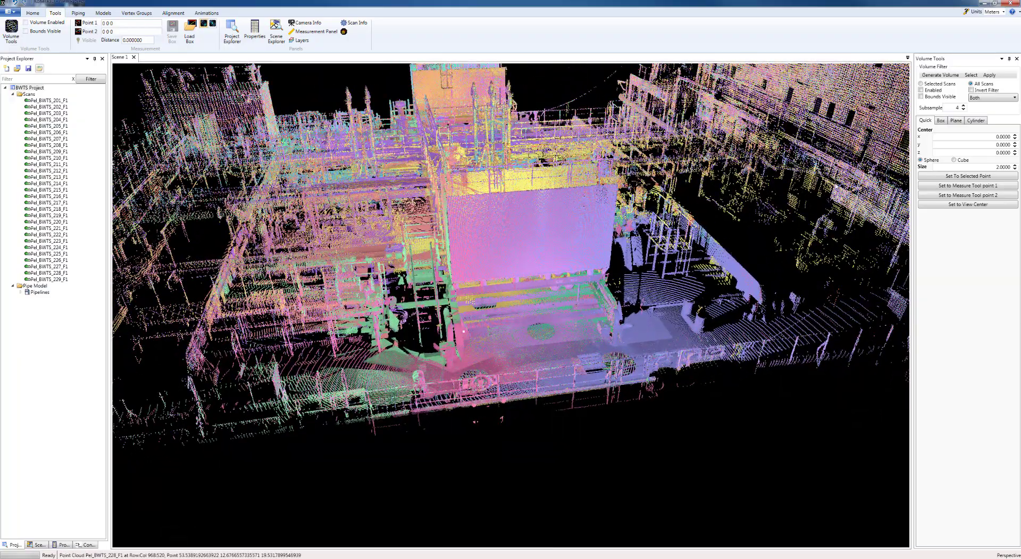
{"action": "left_click", "coordinate": [941, 121]}
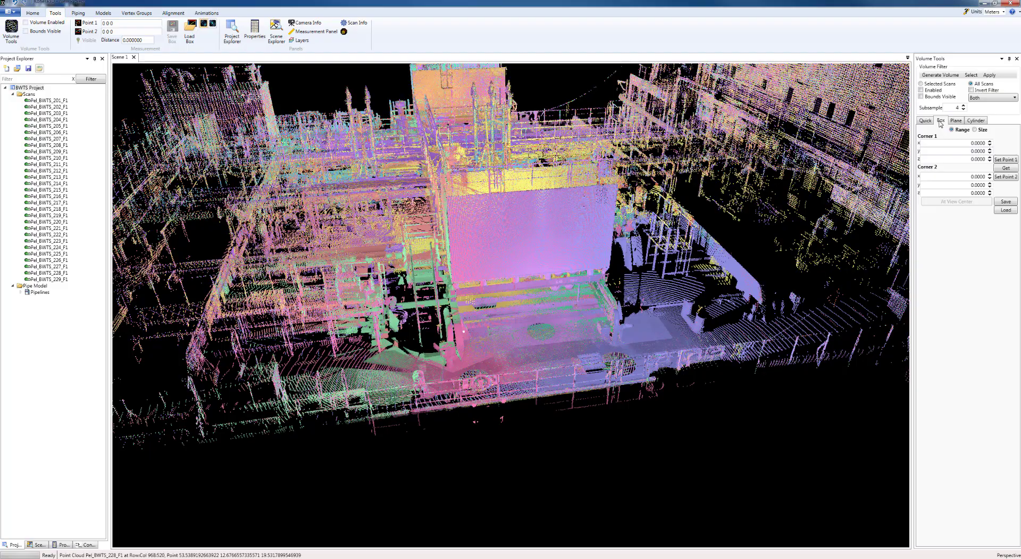
{"action": "left_click", "coordinate": [1006, 159]}
{"action": "left_click", "coordinate": [617, 164]}
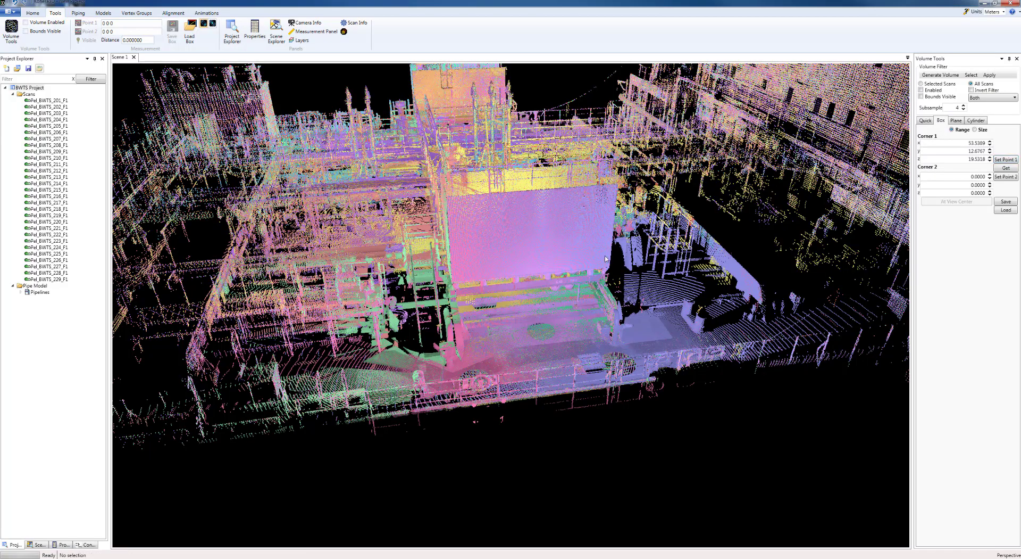
Set Corner 2 of the filter box to a point picked higher up at the opposite end of the deck structure and show its bounds.
{"action": "scroll", "coordinate": [585, 220], "scroll_direction": "down", "scroll_amount": 3}
{"action": "middle_click_drag", "start_coordinate": [579, 223], "coordinate": [521, 330]}
{"action": "scroll", "coordinate": [457, 232], "scroll_direction": "up", "scroll_amount": 3}
{"action": "left_click", "coordinate": [845, 183]}
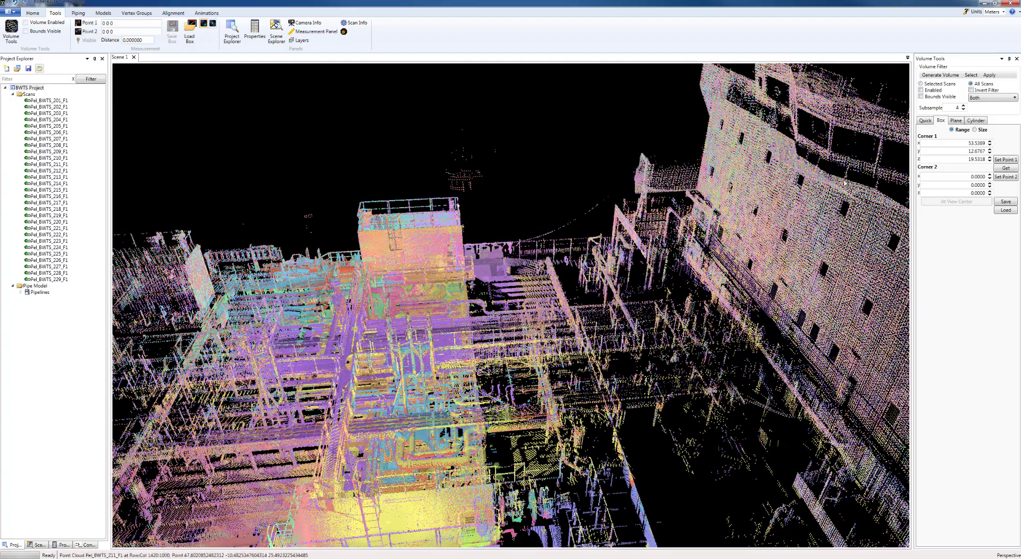
{"action": "left_click", "coordinate": [1006, 176]}
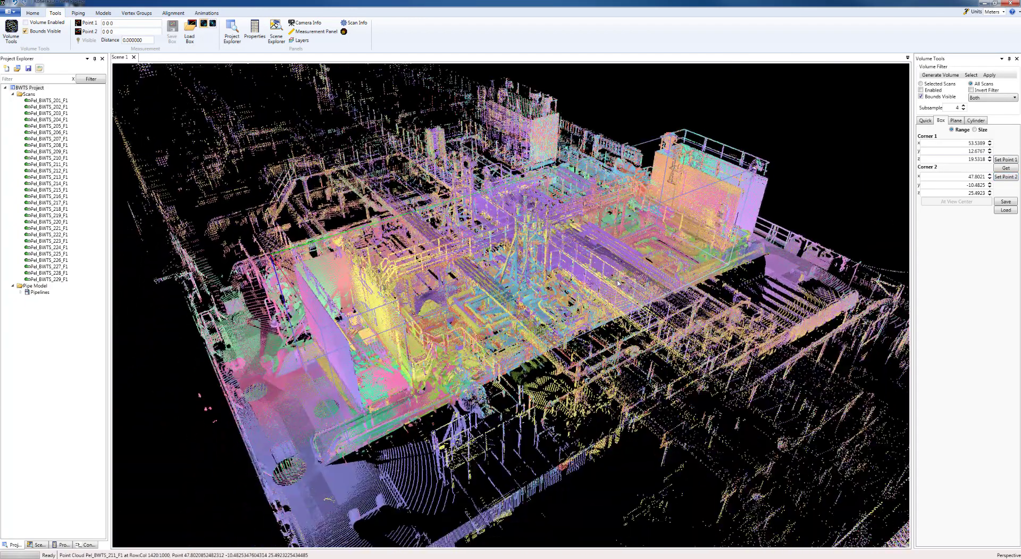
Extend both ends of the filter box beyond the end walls, to y 14.0349 for Corner 1 and -13.8273 for Corner 2.
{"action": "middle_click_drag", "start_coordinate": [617, 283], "coordinate": [646, 254]}
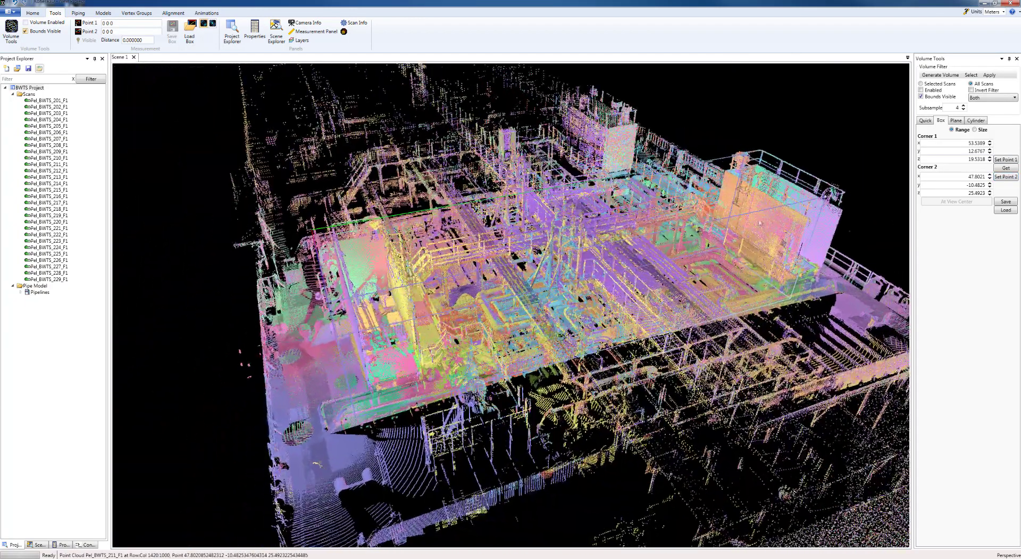
{"action": "left_click", "coordinate": [762, 210]}
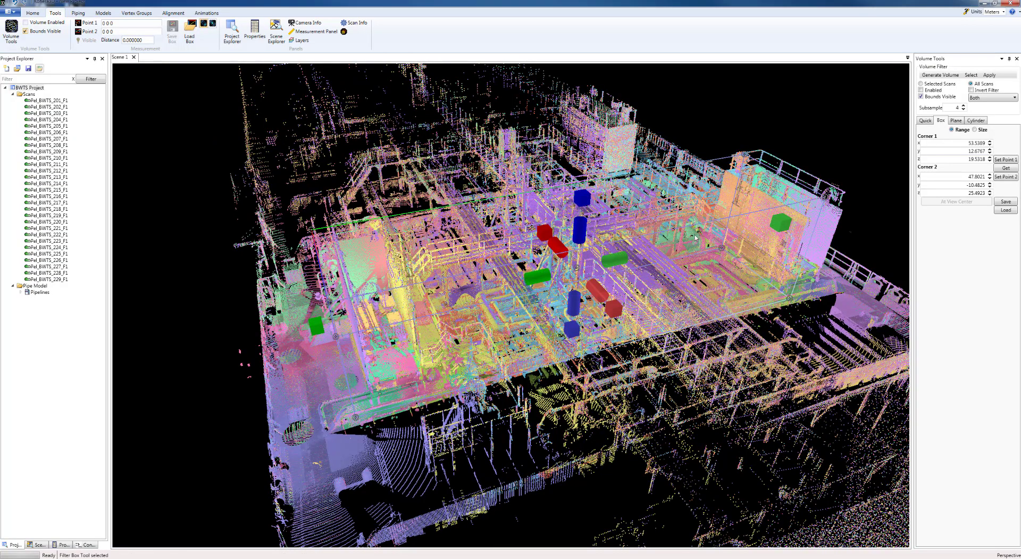
{"action": "middle_click_drag", "start_coordinate": [746, 293], "coordinate": [863, 176]}
{"action": "left_click_drag", "start_coordinate": [680, 256], "coordinate": [743, 250]}
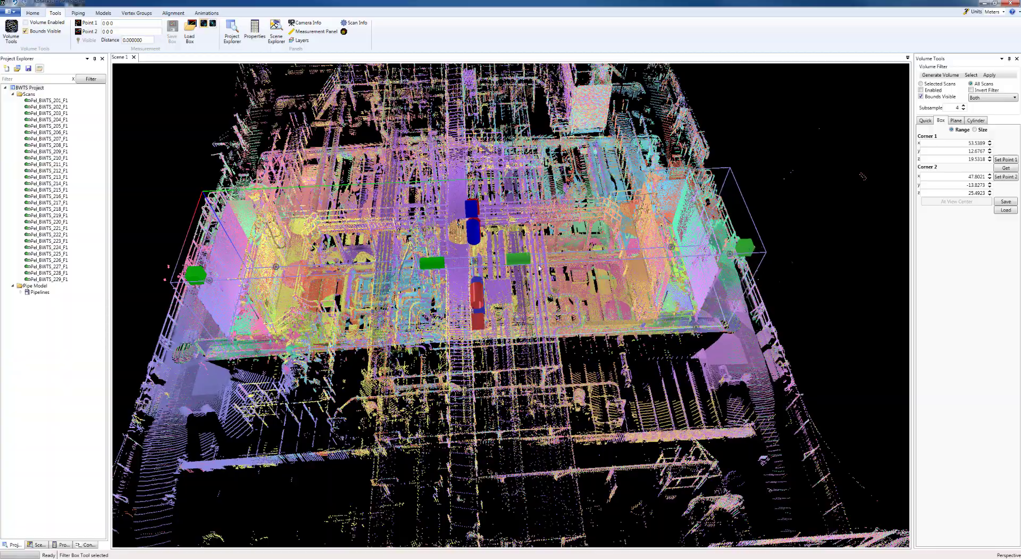
{"action": "middle_click_drag", "start_coordinate": [475, 270], "coordinate": [505, 271]}
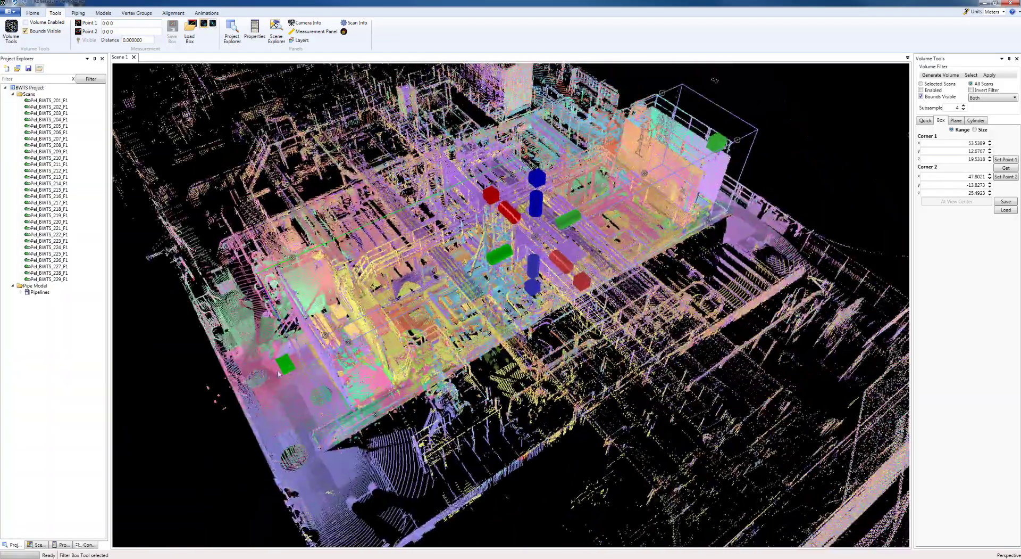
{"action": "left_click_drag", "start_coordinate": [279, 373], "coordinate": [272, 379]}
{"action": "middle_click_drag", "start_coordinate": [272, 379], "coordinate": [527, 255]}
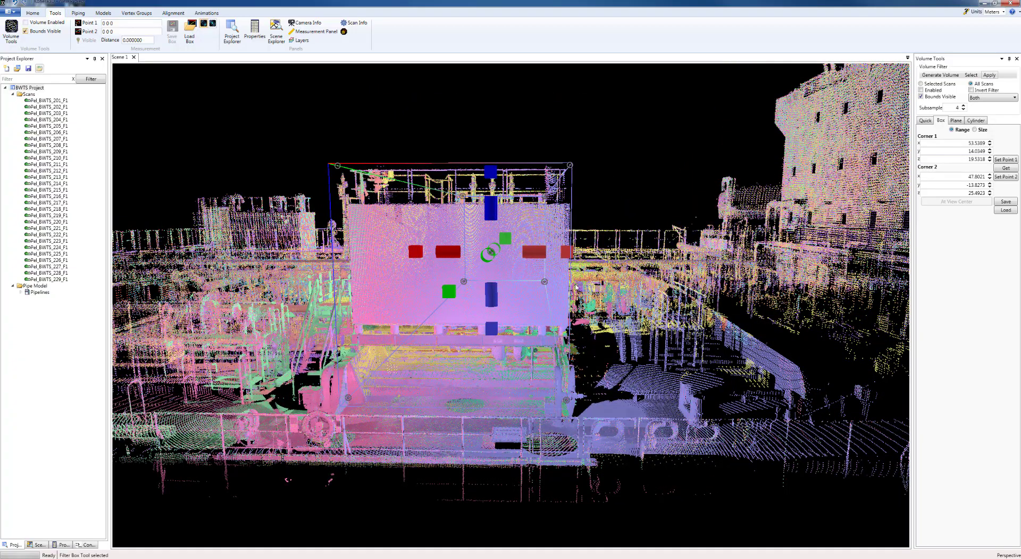
Enable the volume filter and lower the top of the box to z 23.3598.
{"action": "left_click", "coordinate": [630, 335]}
{"action": "middle_click_drag", "start_coordinate": [499, 384], "coordinate": [381, 213]}
{"action": "left_click", "coordinate": [694, 341]}
{"action": "left_click_drag", "start_coordinate": [354, 182], "coordinate": [353, 226]}
{"action": "middle_click_drag", "start_coordinate": [353, 227], "coordinate": [678, 331]}
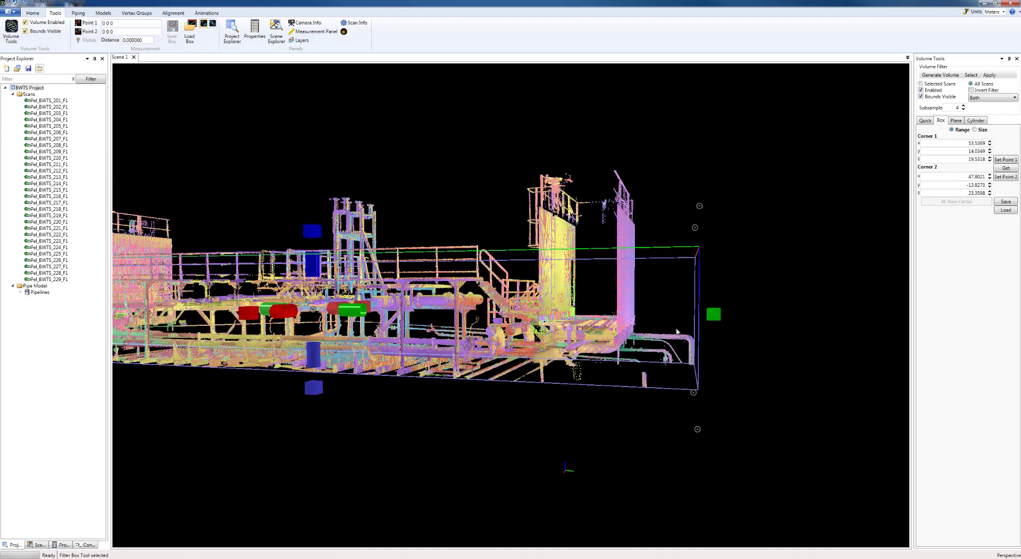
Pull both ends of the filter box inward to y 12.2581 for Corner 1 and -12.8517 for Corner 2.
{"action": "left_click_drag", "start_coordinate": [717, 318], "coordinate": [650, 314]}
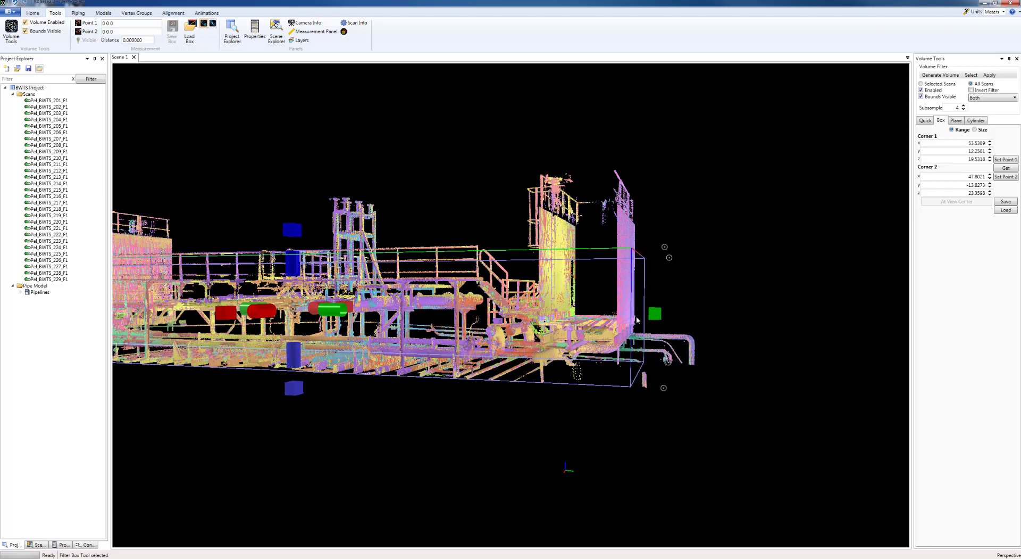
{"action": "middle_click_drag", "start_coordinate": [651, 314], "coordinate": [710, 327]}
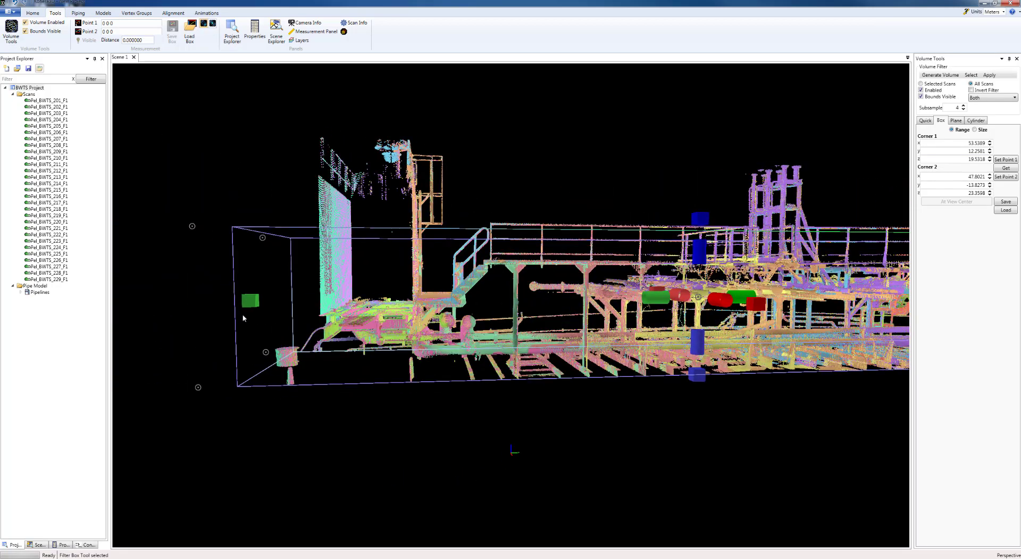
{"action": "left_click_drag", "start_coordinate": [251, 307], "coordinate": [287, 308]}
Lower the top of the filter box to z 21.9499, below the walkway, and apply the filter to the scans.
{"action": "middle_click_drag", "start_coordinate": [708, 298], "coordinate": [603, 250]}
{"action": "left_click_drag", "start_coordinate": [586, 231], "coordinate": [586, 270]}
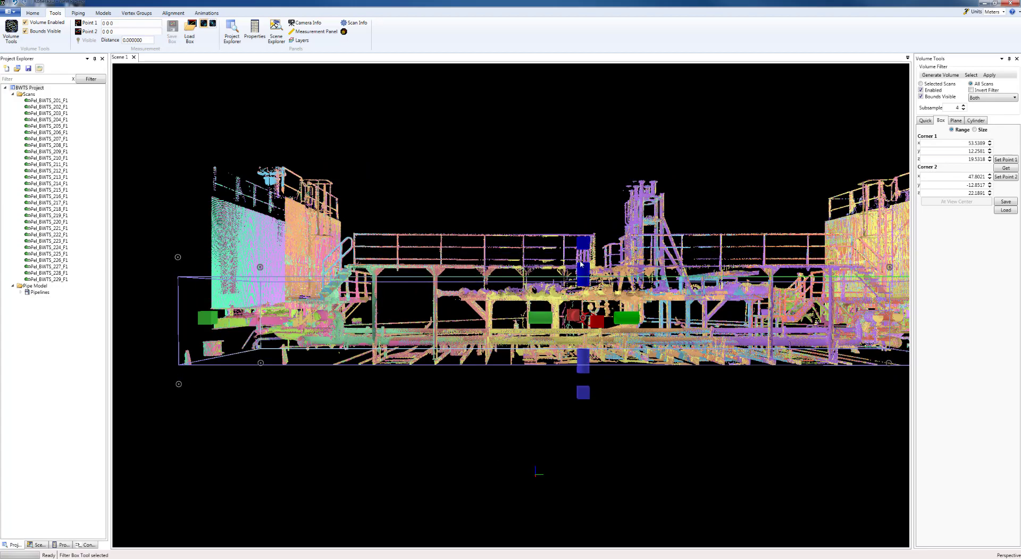
{"action": "middle_click_drag", "start_coordinate": [851, 316], "coordinate": [428, 229]}
{"action": "scroll", "coordinate": [578, 315], "scroll_direction": "up", "scroll_amount": 4}
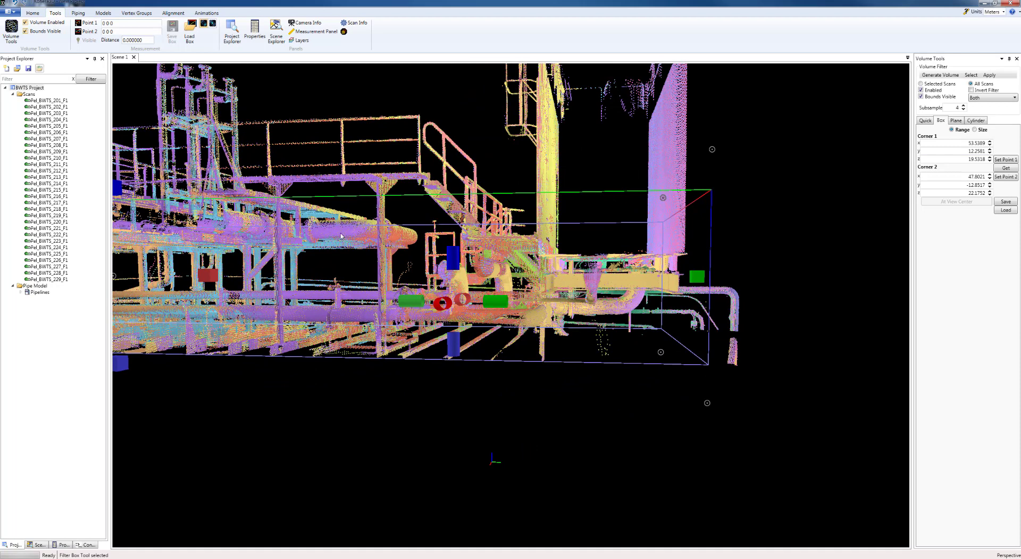
{"action": "middle_click_drag", "start_coordinate": [341, 236], "coordinate": [182, 197]}
{"action": "mouse_move", "coordinate": [155, 197]}
{"action": "left_mouse_down"}
{"action": "mouse_move", "coordinate": [156, 210]}
{"action": "mouse_move", "coordinate": [174, 198]}
{"action": "left_mouse_up"}
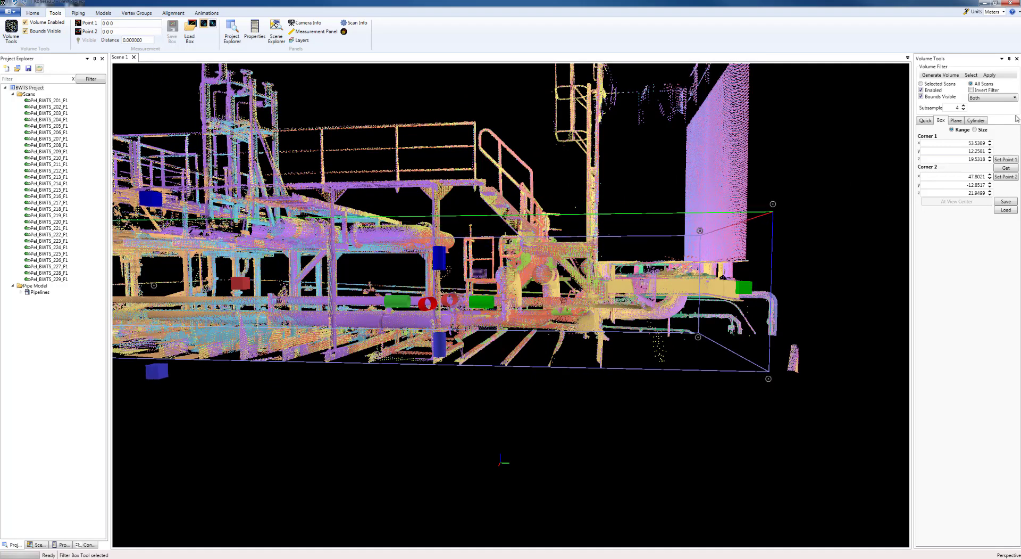
{"action": "left_click", "coordinate": [990, 75]}
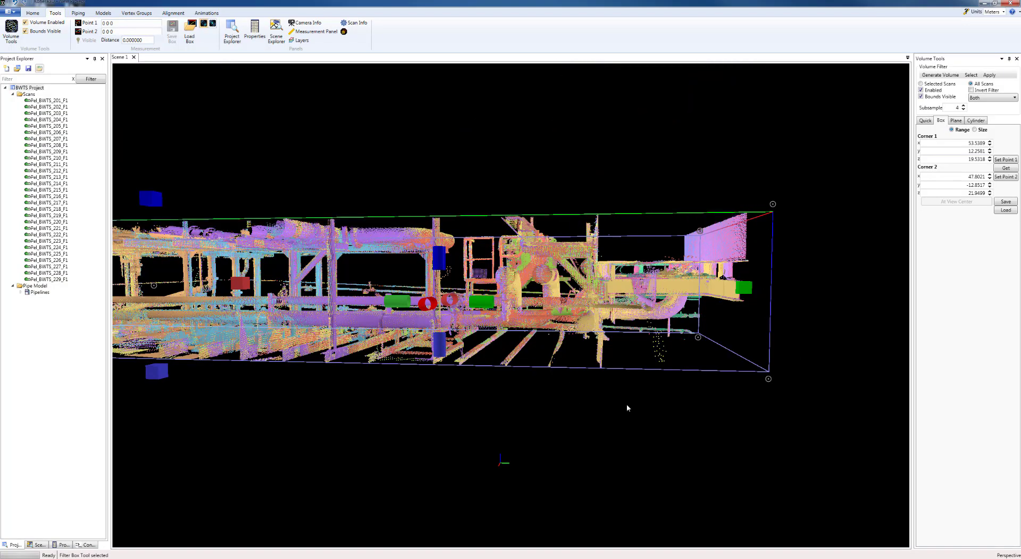
Hide the filter box bounds and open the Quick volume settings.
{"action": "middle_click_drag", "start_coordinate": [628, 407], "coordinate": [454, 365]}
{"action": "scroll", "coordinate": [455, 365], "scroll_direction": "down", "scroll_amount": 5}
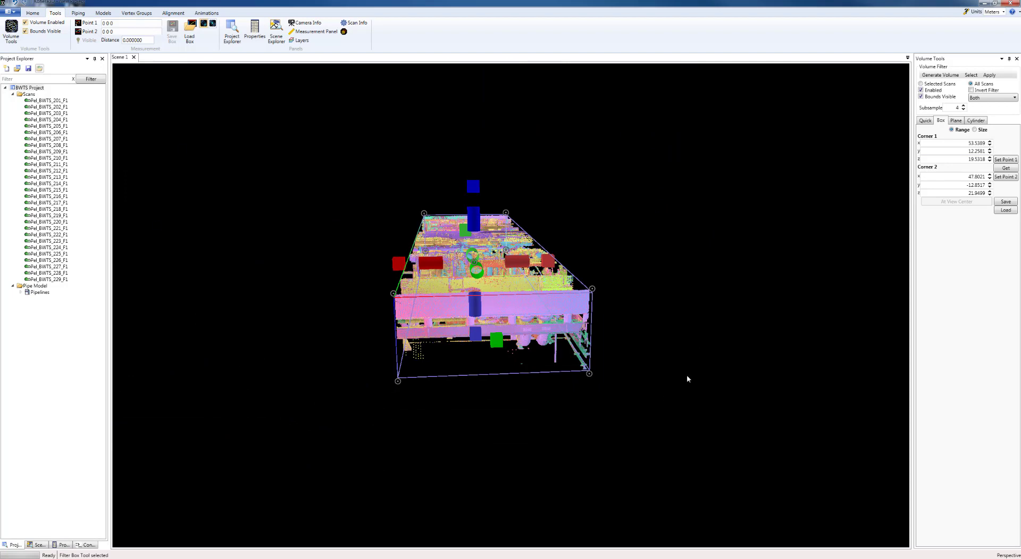
{"action": "middle_click_drag", "start_coordinate": [438, 263], "coordinate": [612, 357]}
{"action": "left_click", "coordinate": [926, 120]}
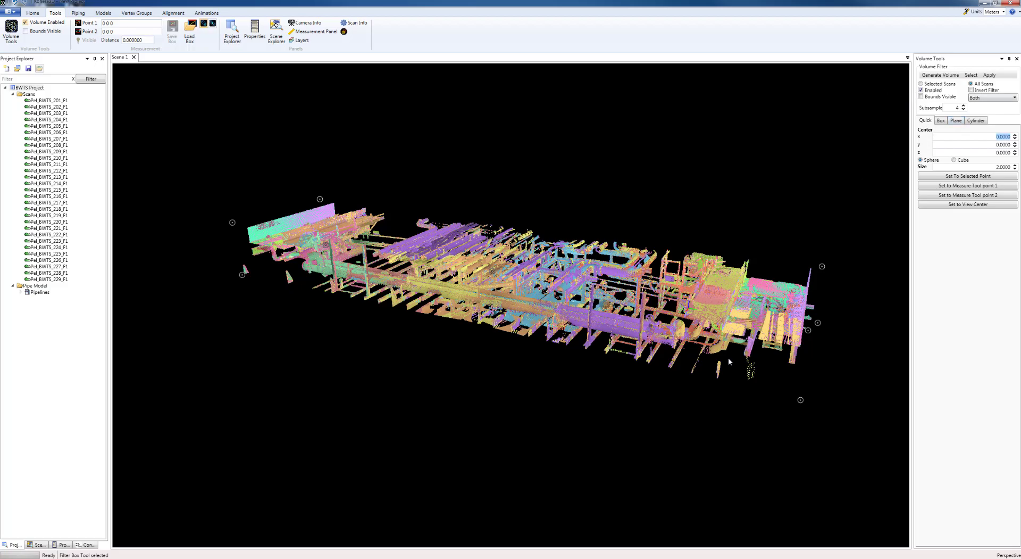
Fit a 12" pipe section to the large pipe beside the elbow near the valve handwheel.
{"action": "middle_click_drag", "start_coordinate": [728, 361], "coordinate": [549, 358]}
{"action": "scroll", "coordinate": [553, 322], "scroll_direction": "up", "scroll_amount": 5}
{"action": "scroll", "coordinate": [553, 322], "scroll_direction": "down", "scroll_amount": 5}
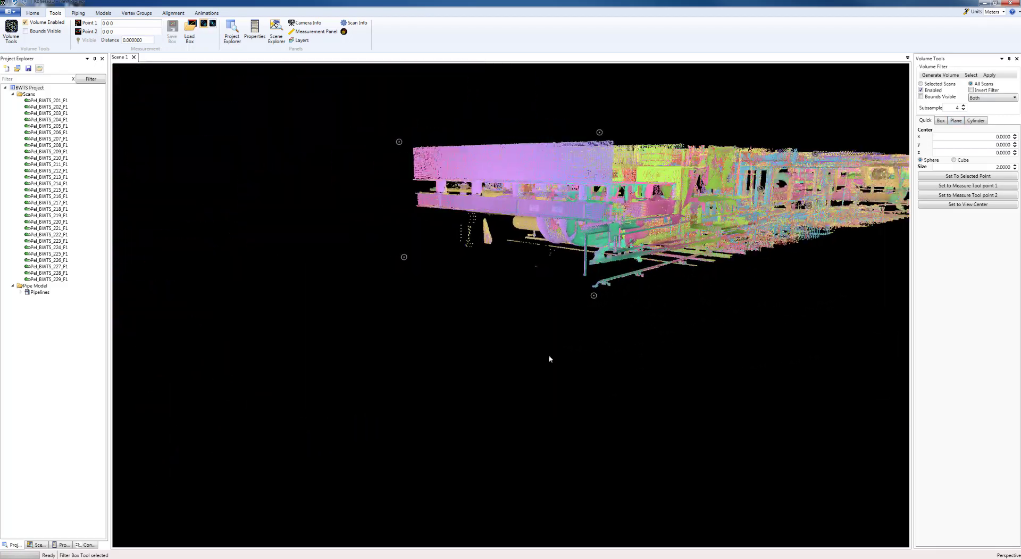
{"action": "scroll", "coordinate": [550, 361], "scroll_direction": "up", "scroll_amount": 10}
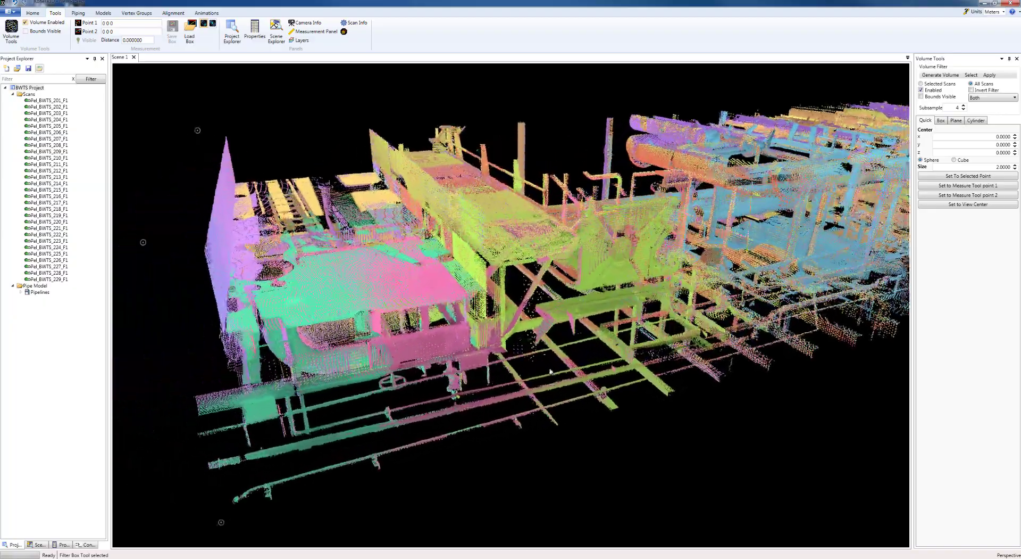
{"action": "scroll", "coordinate": [551, 371], "scroll_direction": "up", "scroll_amount": 10}
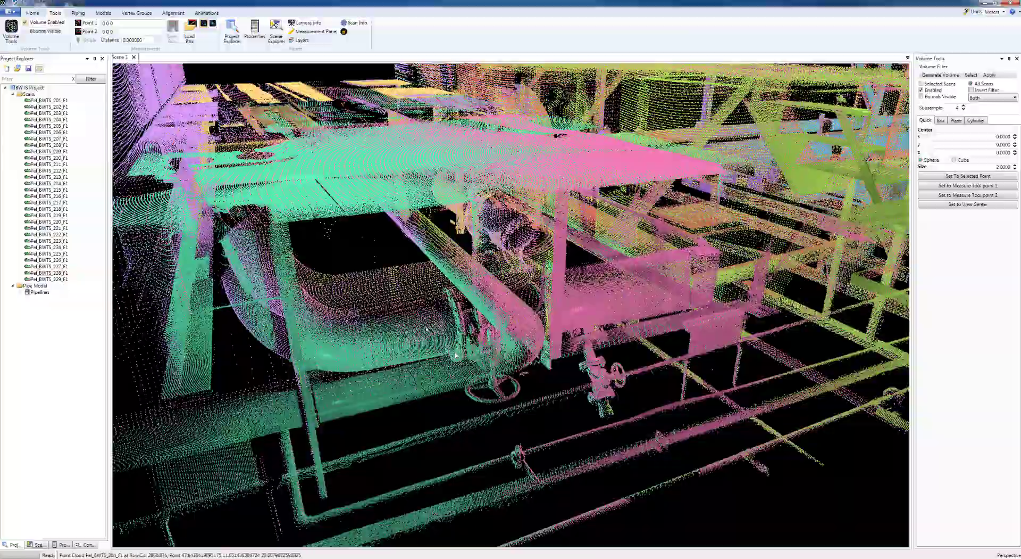
{"action": "left_click_drag", "start_coordinate": [456, 355], "coordinate": [527, 465]}
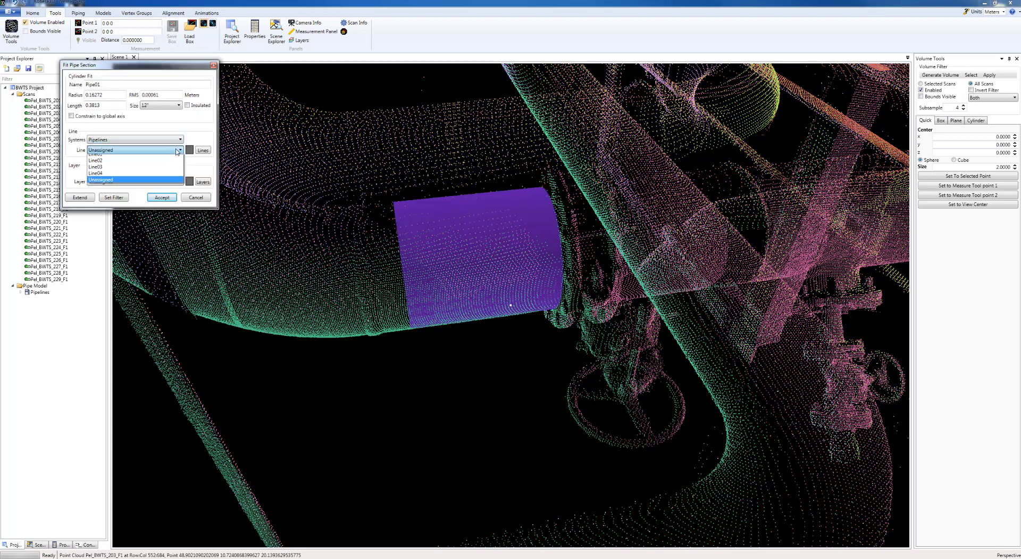
Assign the fitted pipe section to Line01, extend it along the straight run to the far elbow, and accept it.
{"action": "left_click_drag", "start_coordinate": [483, 384], "coordinate": [630, 393]}
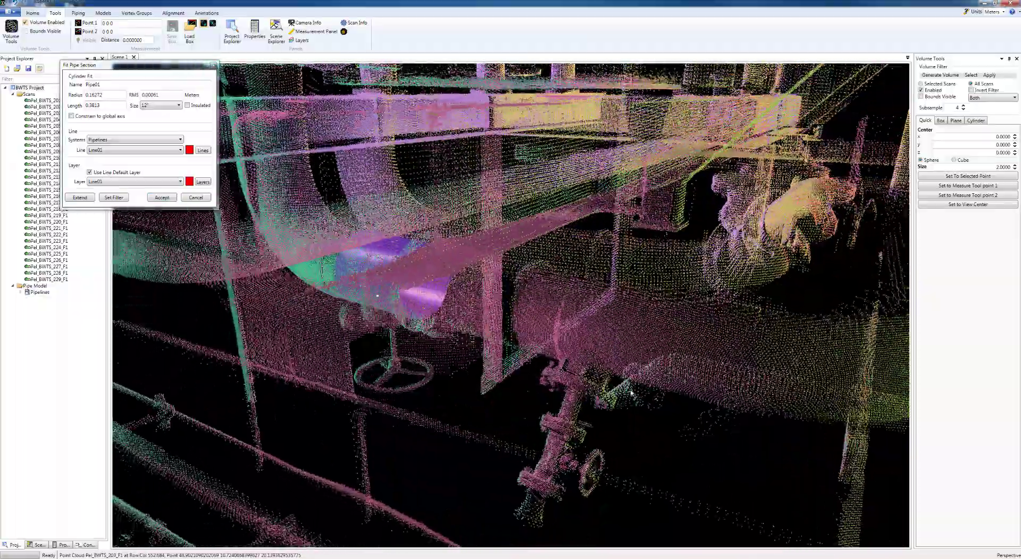
{"action": "middle_click_drag", "start_coordinate": [630, 393], "coordinate": [586, 404]}
{"action": "scroll", "coordinate": [631, 438], "scroll_direction": "up", "scroll_amount": 5}
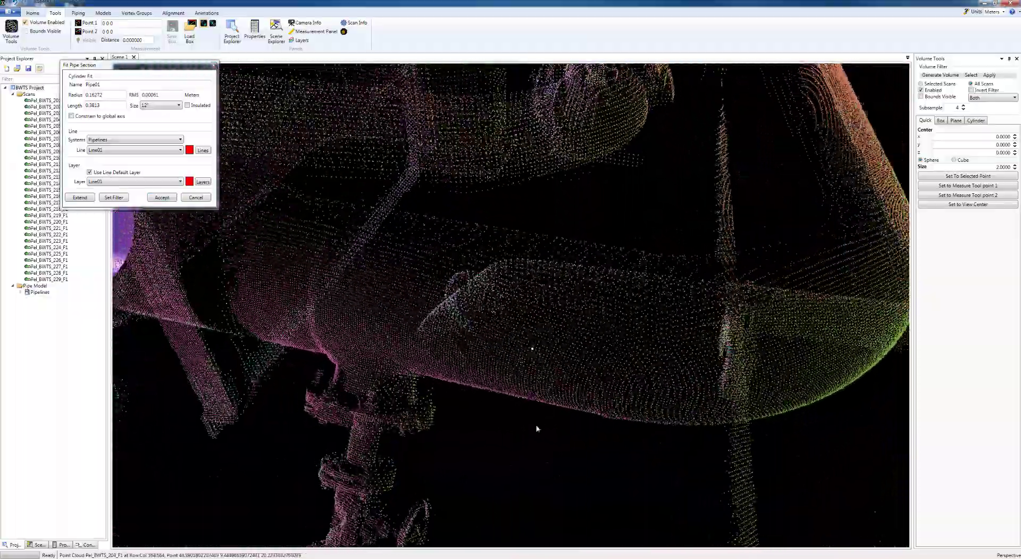
{"action": "mouse_move", "coordinate": [590, 440]}
{"action": "left_mouse_down"}
{"action": "mouse_move", "coordinate": [624, 418]}
{"action": "mouse_move", "coordinate": [578, 397]}
{"action": "mouse_move", "coordinate": [579, 424]}
{"action": "left_mouse_up"}
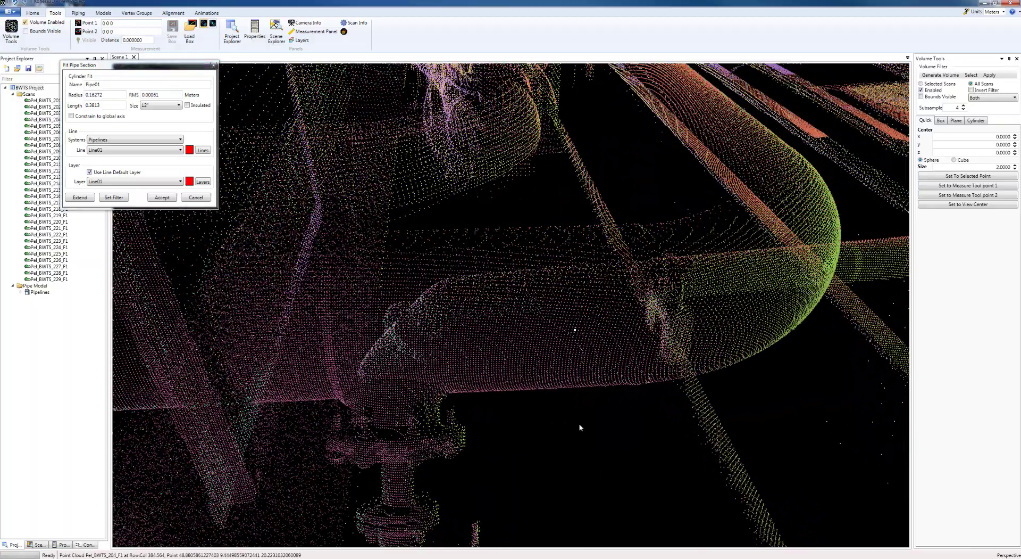
{"action": "scroll", "coordinate": [588, 423], "scroll_direction": "down", "scroll_amount": 6}
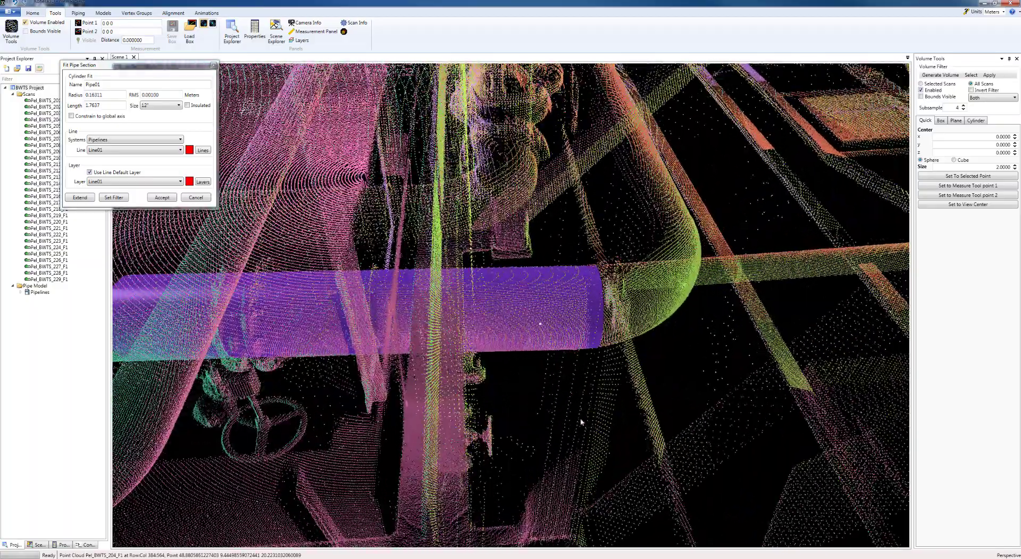
{"action": "middle_click_drag", "start_coordinate": [581, 422], "coordinate": [686, 417]}
{"action": "left_click", "coordinate": [173, 198]}
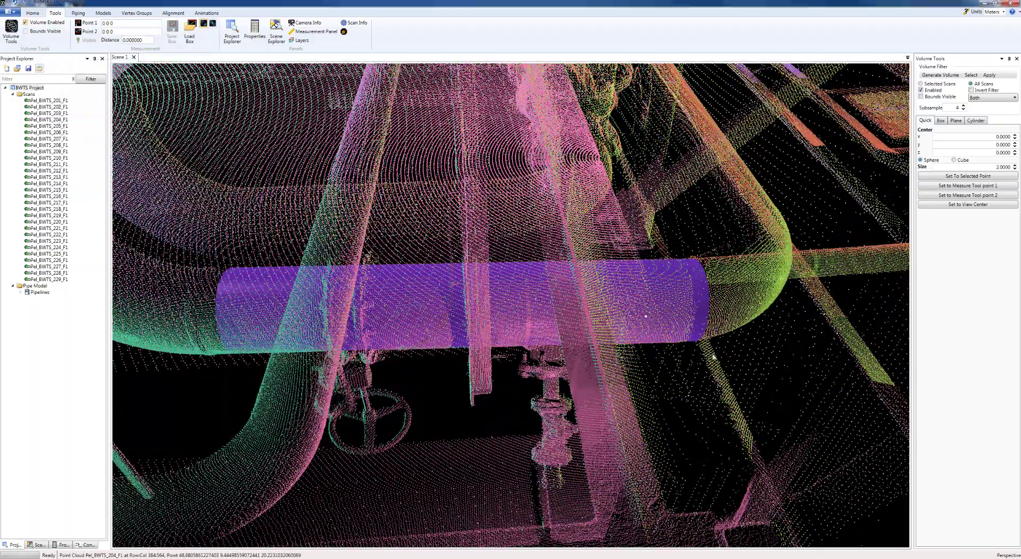
Fit a 12" Line01 section on the pipe after that elbow and try to extend it toward the branch.
{"action": "left_click_drag", "start_coordinate": [712, 357], "coordinate": [558, 367]}
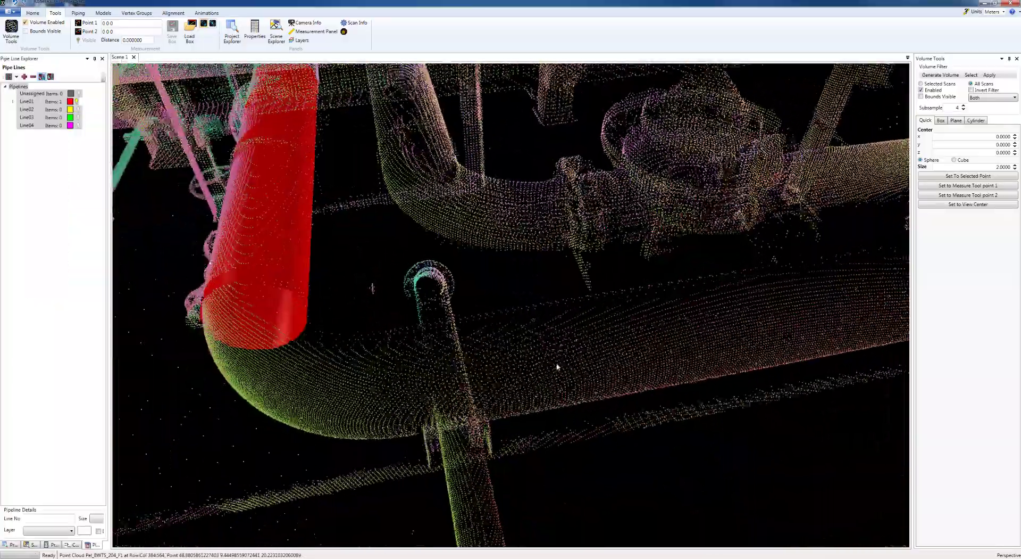
{"action": "left_click", "coordinate": [575, 385]}
{"action": "left_click_drag", "start_coordinate": [716, 386], "coordinate": [558, 337]}
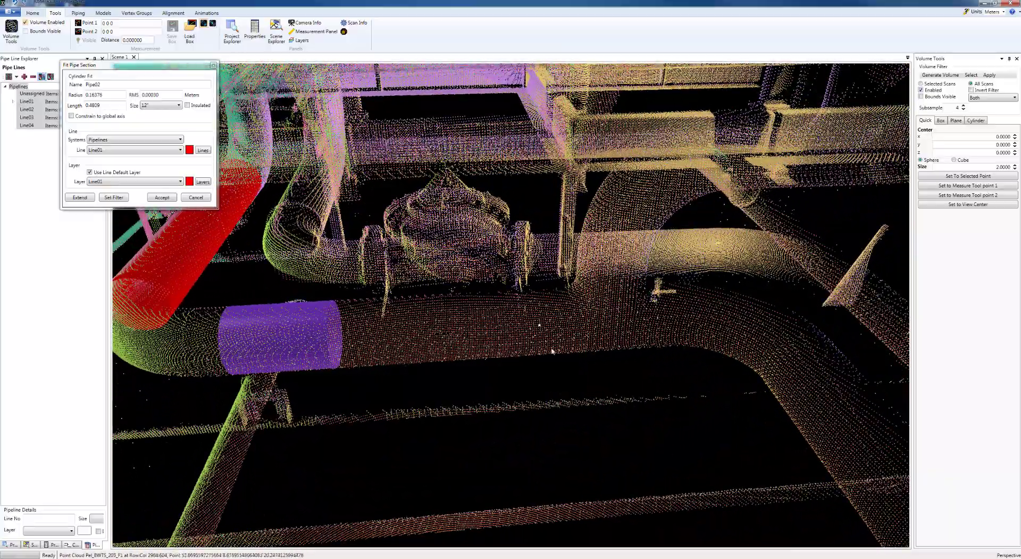
{"action": "left_click", "coordinate": [555, 356]}
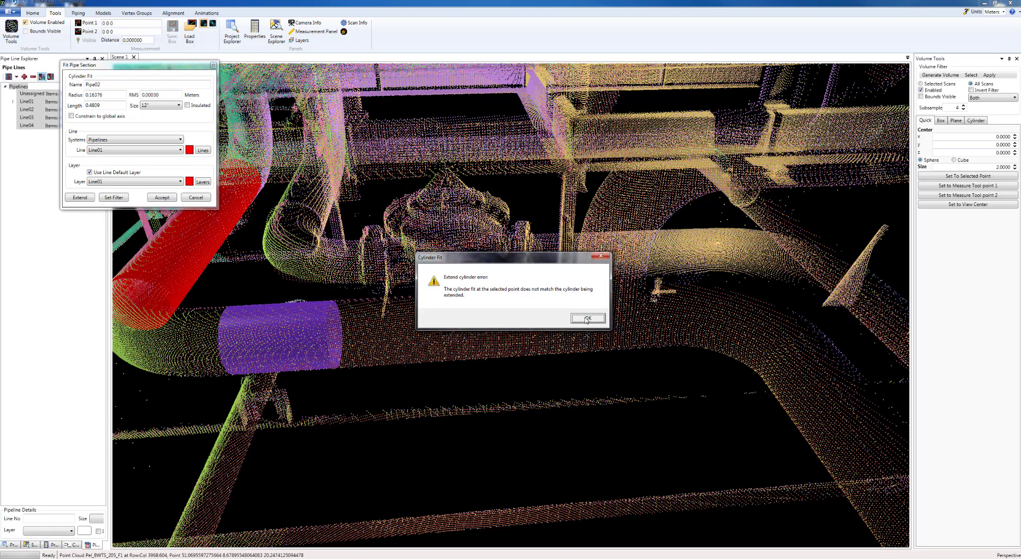
{"action": "left_click", "coordinate": [588, 318]}
Extend the second Line01 section along the straight run up to the branch and accept it.
{"action": "left_click_drag", "start_coordinate": [543, 323], "coordinate": [455, 354]}
{"action": "left_click_drag", "start_coordinate": [558, 338], "coordinate": [428, 343]}
{"action": "scroll", "coordinate": [495, 331], "scroll_direction": "up", "scroll_amount": 2}
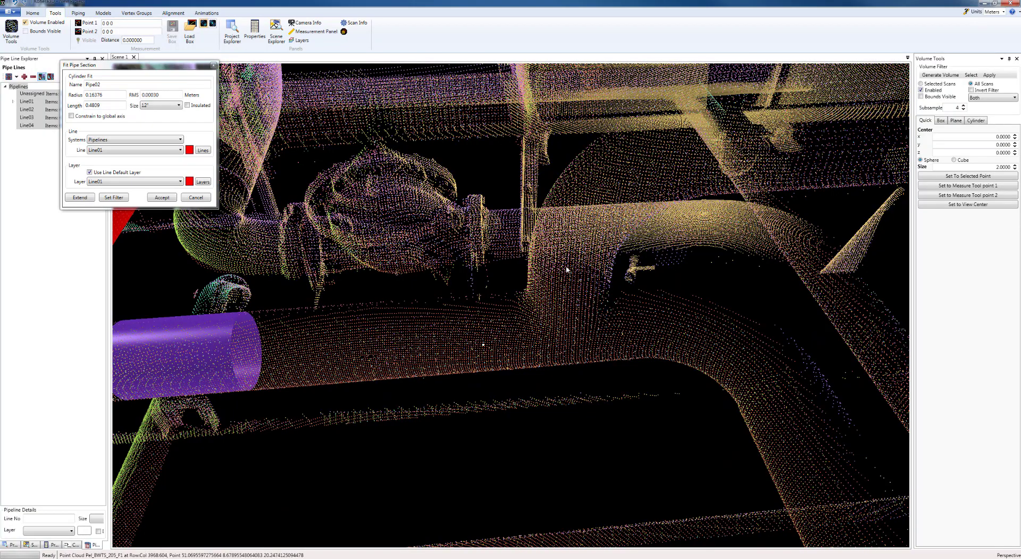
{"action": "left_click", "coordinate": [480, 374]}
{"action": "left_click_drag", "start_coordinate": [521, 370], "coordinate": [617, 394]}
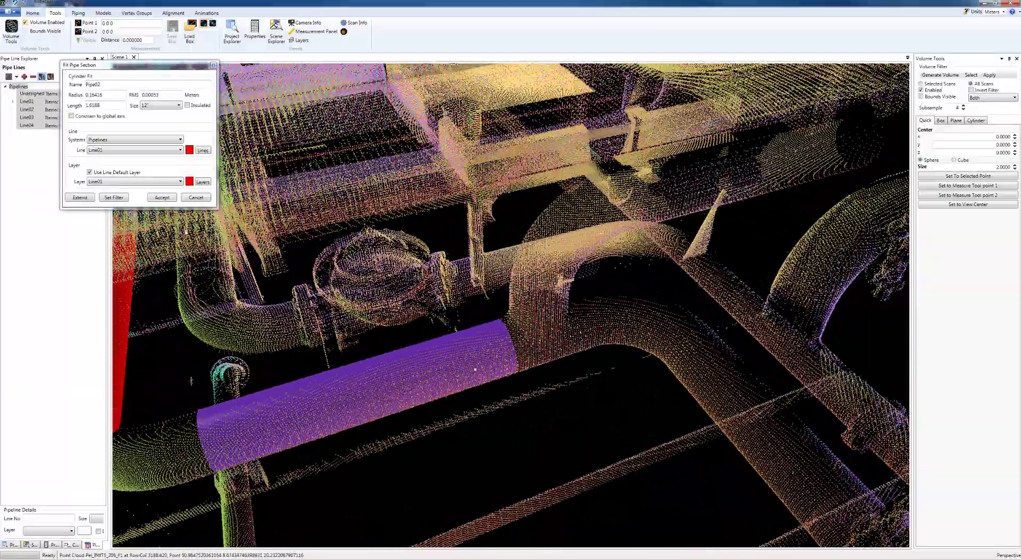
{"action": "left_click", "coordinate": [162, 198]}
Fit a 12" Line01 pipe section on the straight pipe just past the next elbow.
{"action": "left_click_drag", "start_coordinate": [479, 384], "coordinate": [576, 382]}
{"action": "left_click", "coordinate": [576, 382]}
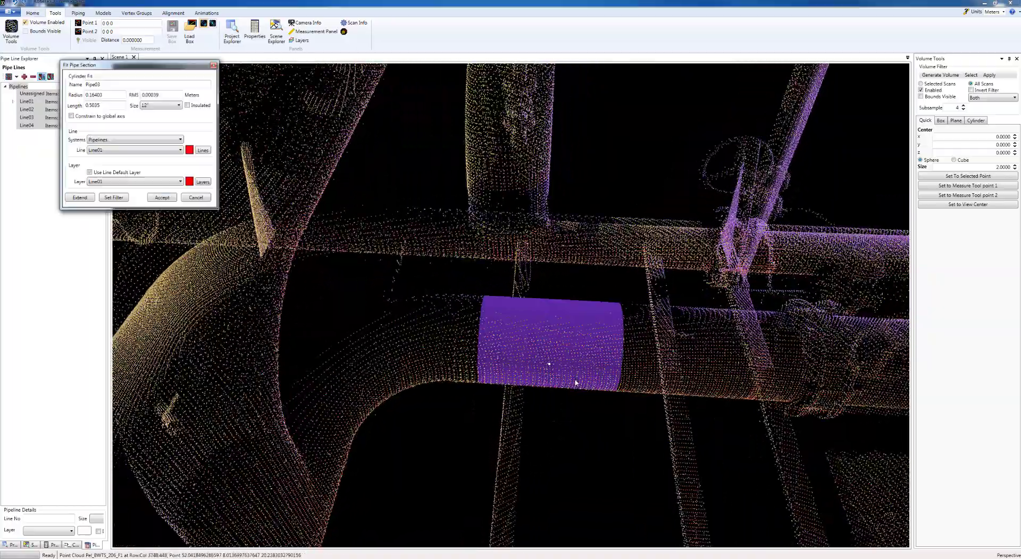
Extend the fitted section along the long straight run to the far flange before the elbow, and accept it.
{"action": "left_click_drag", "start_coordinate": [691, 415], "coordinate": [603, 307]}
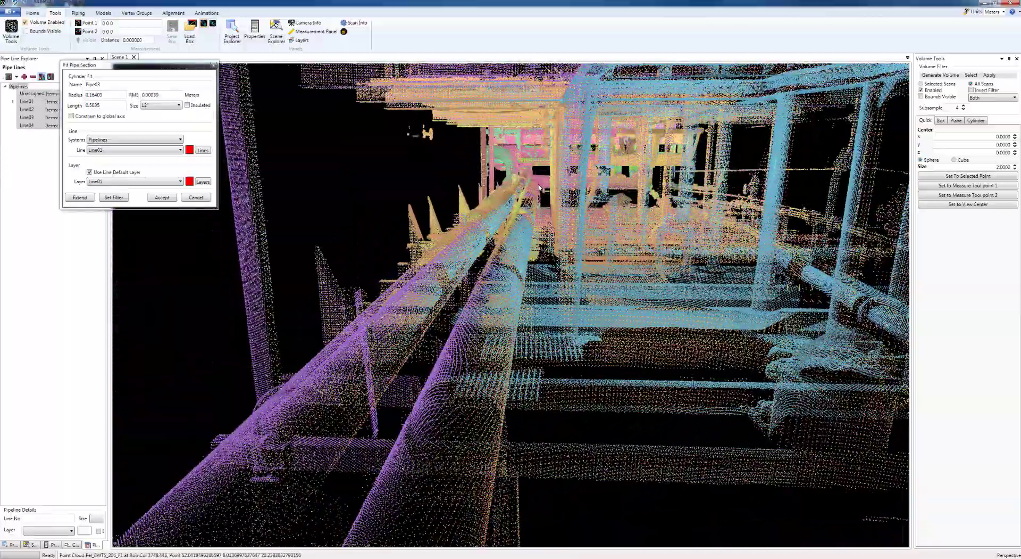
{"action": "double_click", "coordinate": [531, 202]}
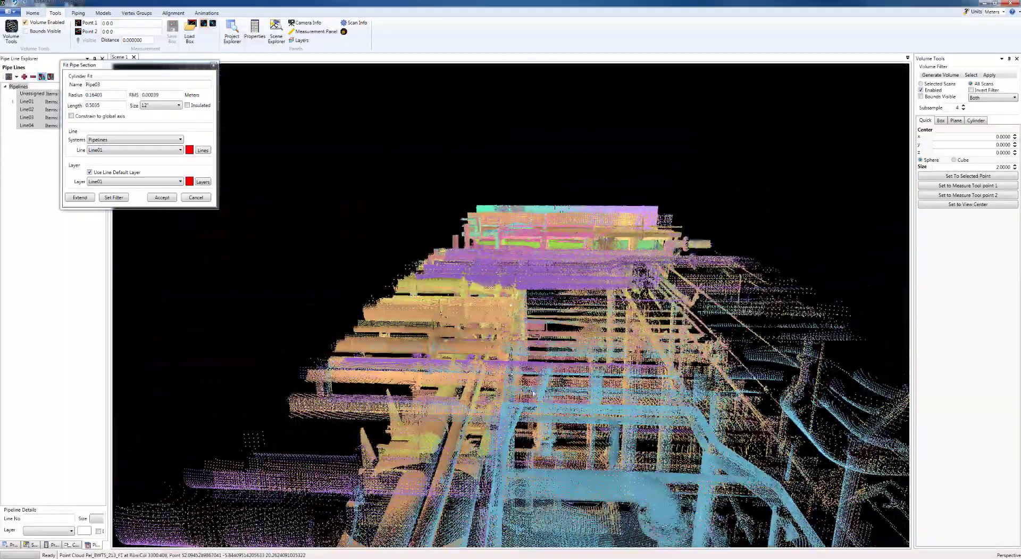
{"action": "scroll", "coordinate": [579, 400], "scroll_direction": "up", "scroll_amount": 8}
{"action": "scroll", "coordinate": [579, 400], "scroll_direction": "up", "scroll_amount": 10}
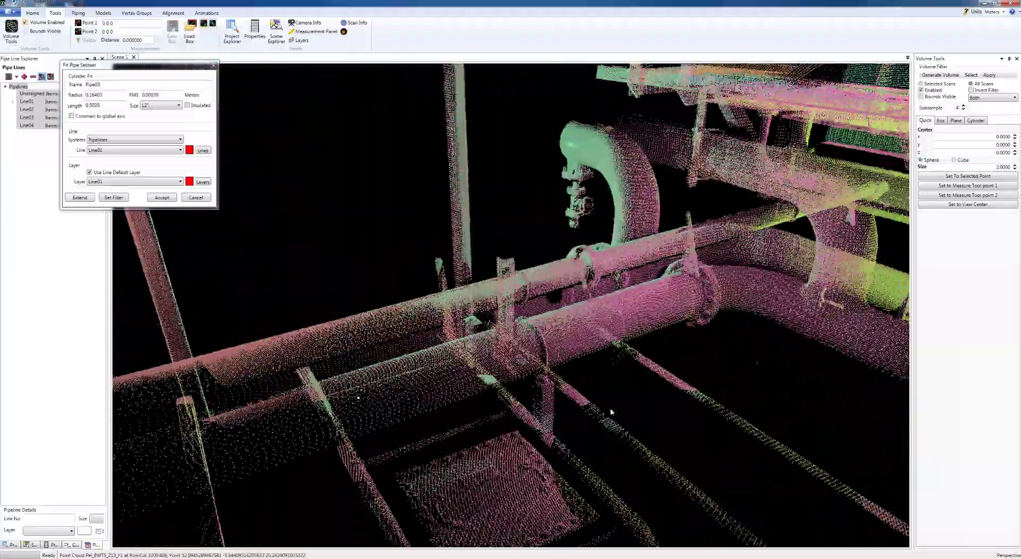
{"action": "scroll", "coordinate": [549, 422], "scroll_direction": "down", "scroll_amount": 4}
{"action": "left_click_drag", "start_coordinate": [611, 412], "coordinate": [487, 447]}
{"action": "scroll", "coordinate": [550, 433], "scroll_direction": "up", "scroll_amount": 3}
{"action": "scroll", "coordinate": [483, 429], "scroll_direction": "down", "scroll_amount": 4}
{"action": "scroll", "coordinate": [506, 438], "scroll_direction": "up", "scroll_amount": 5}
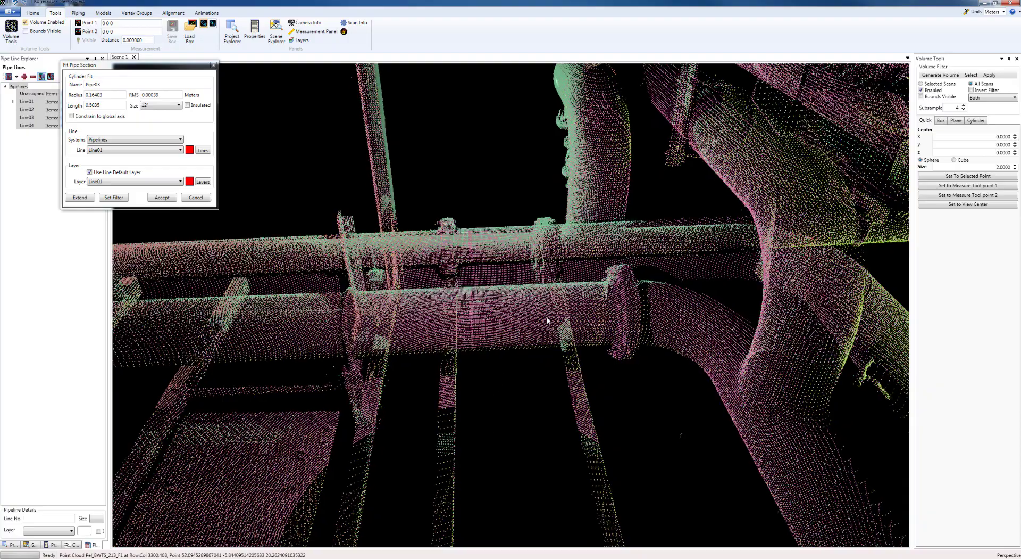
{"action": "left_click_drag", "start_coordinate": [536, 379], "coordinate": [535, 395]}
{"action": "key", "text": "e"}
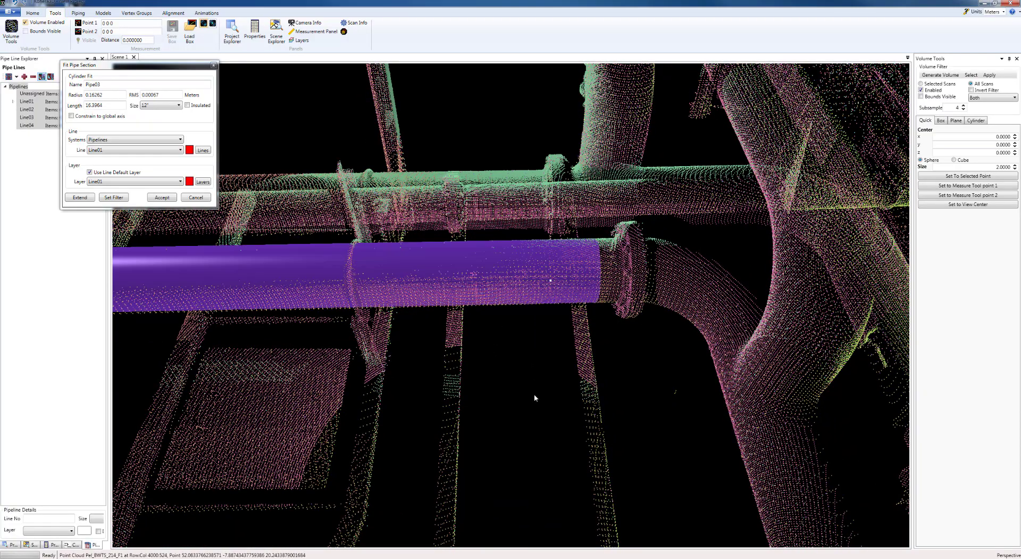
{"action": "scroll", "coordinate": [528, 379], "scroll_direction": "down", "scroll_amount": 2}
{"action": "middle_click_drag", "start_coordinate": [529, 378], "coordinate": [678, 375]}
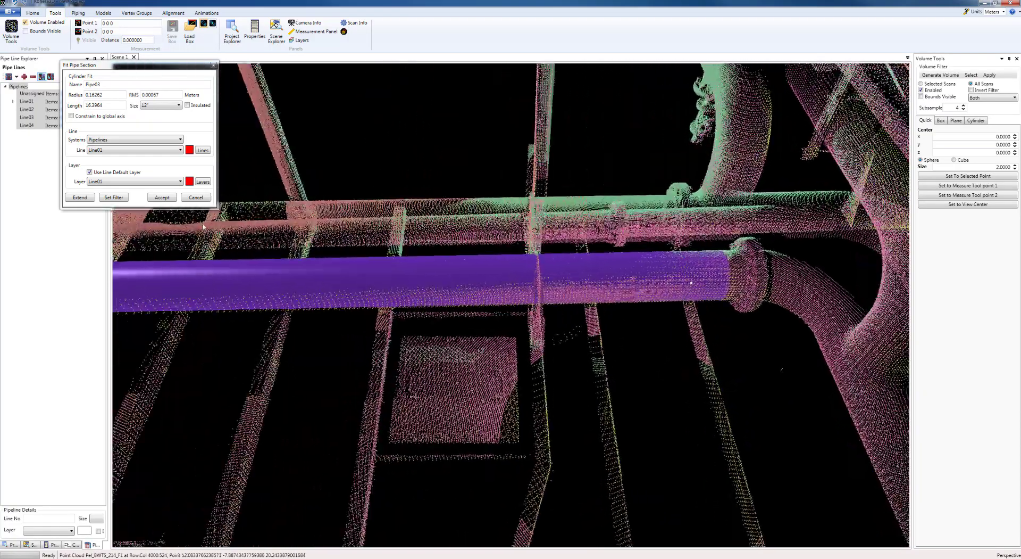
{"action": "left_click", "coordinate": [165, 199]}
Save the BWTS Project from the project explorer and close the save notice.
{"action": "scroll", "coordinate": [595, 393], "scroll_direction": "down", "scroll_amount": 3}
{"action": "middle_click_drag", "start_coordinate": [574, 392], "coordinate": [798, 344]}
{"action": "middle_click_drag", "start_coordinate": [341, 353], "coordinate": [771, 341]}
{"action": "middle_click_drag", "start_coordinate": [377, 323], "coordinate": [452, 343]}
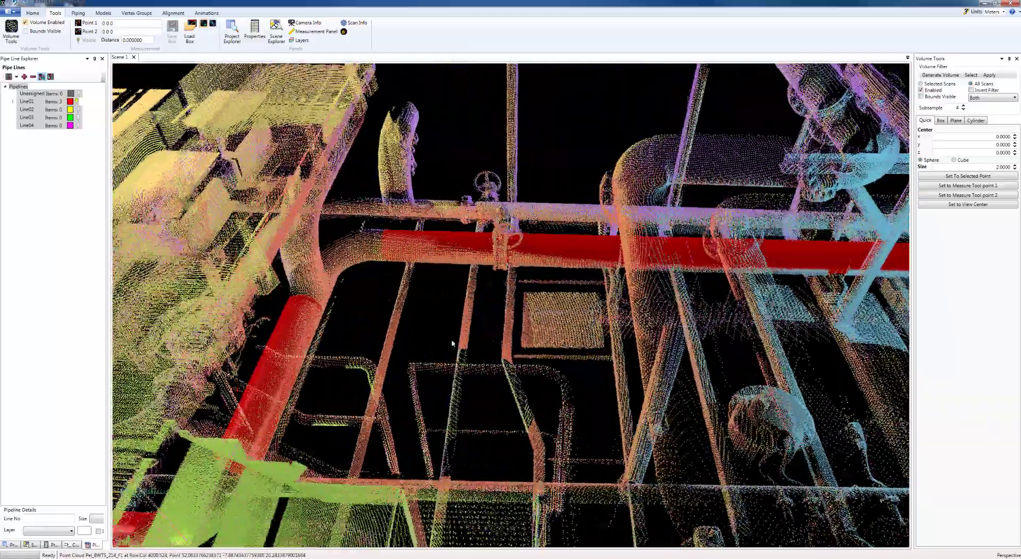
{"action": "middle_click_drag", "start_coordinate": [346, 357], "coordinate": [433, 338]}
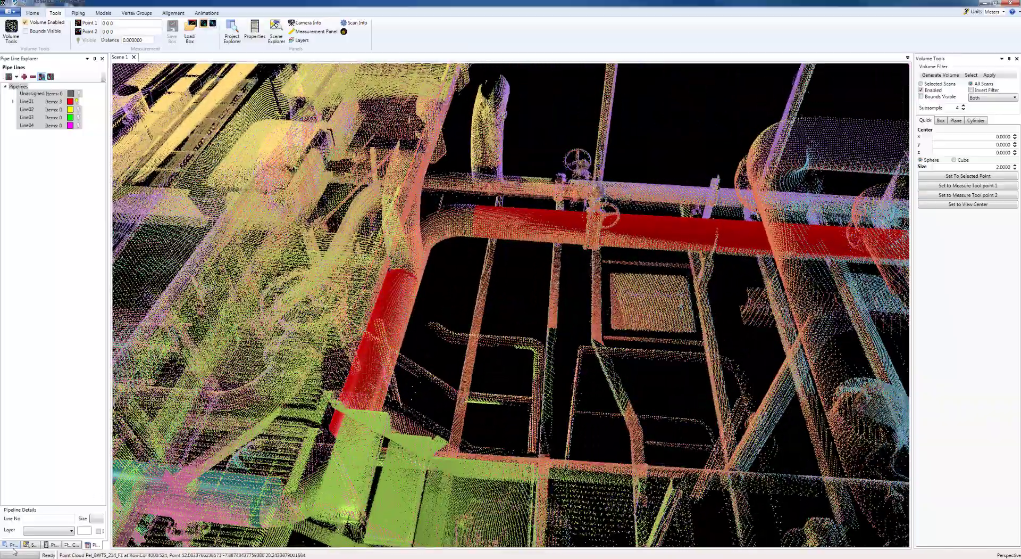
{"action": "left_click", "coordinate": [13, 544]}
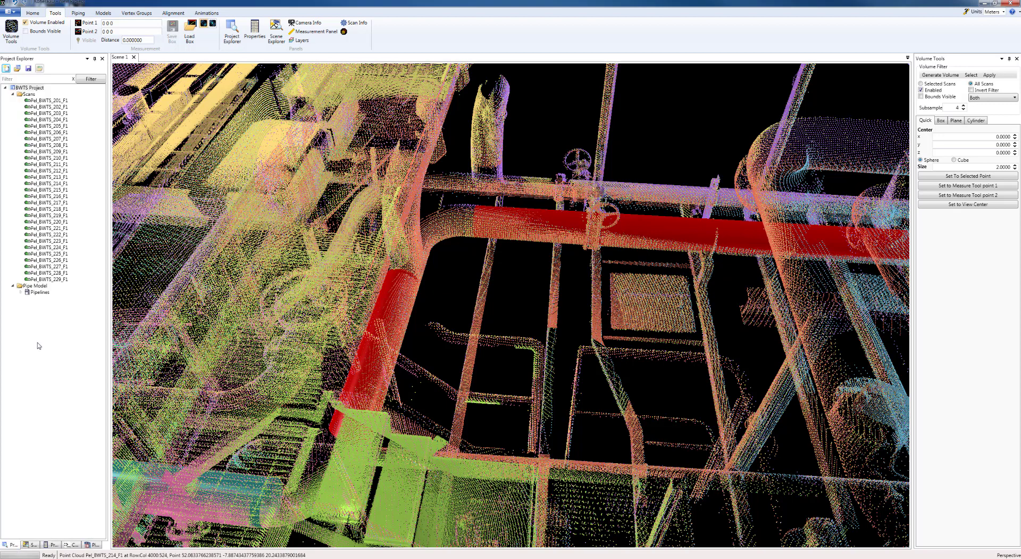
{"action": "left_click", "coordinate": [28, 68]}
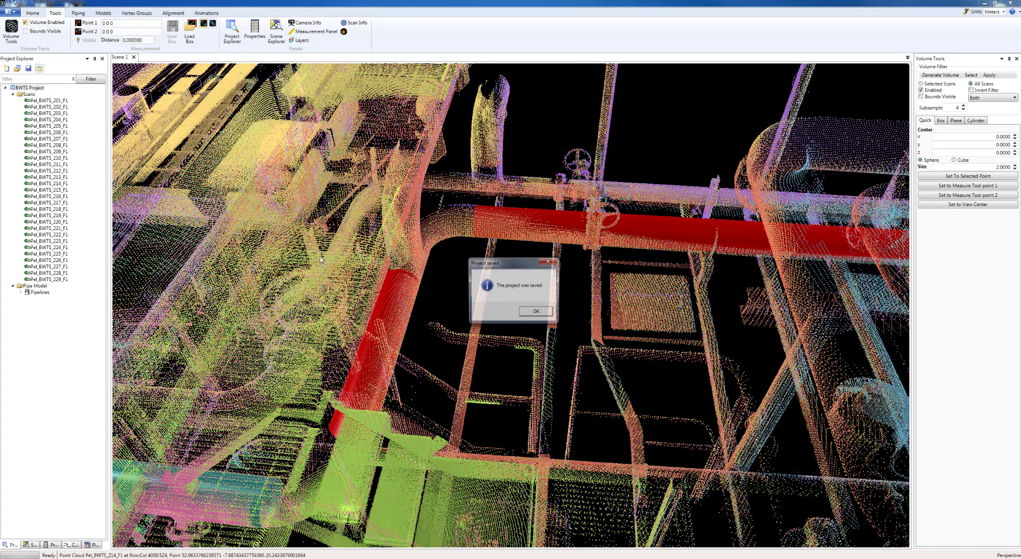
{"action": "left_click", "coordinate": [535, 314]}
Fit a 12" Line01 section on the upper pipe above the modelled elbow area, and accept it.
{"action": "left_click_drag", "start_coordinate": [535, 406], "coordinate": [437, 349]}
{"action": "middle_click_drag", "start_coordinate": [415, 372], "coordinate": [388, 410]}
{"action": "scroll", "coordinate": [452, 401], "scroll_direction": "up", "scroll_amount": 5}
{"action": "left_click_drag", "start_coordinate": [452, 401], "coordinate": [509, 376]}
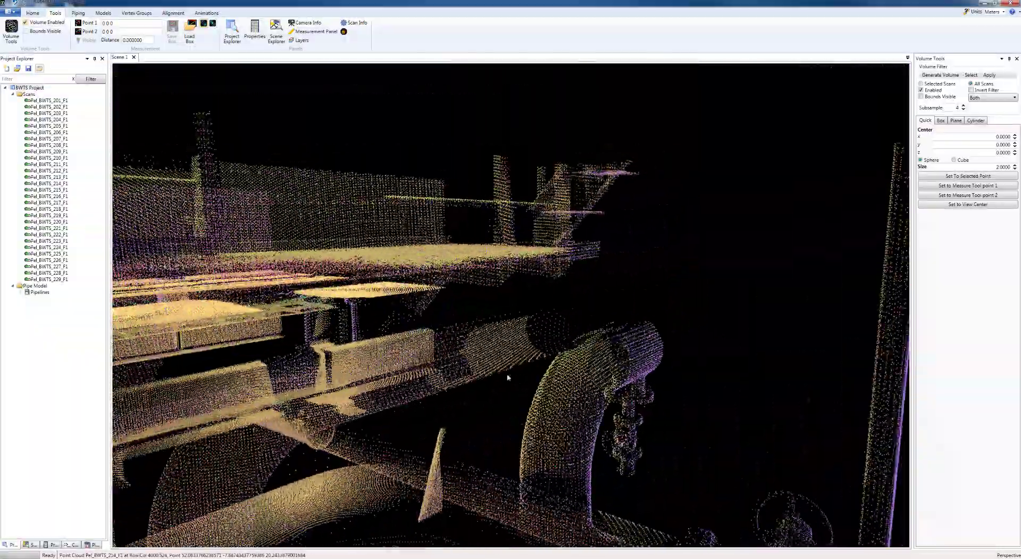
{"action": "middle_click_drag", "start_coordinate": [509, 377], "coordinate": [554, 346]}
{"action": "scroll", "coordinate": [554, 346], "scroll_direction": "down", "scroll_amount": 2}
{"action": "left_click_drag", "start_coordinate": [554, 346], "coordinate": [547, 421]}
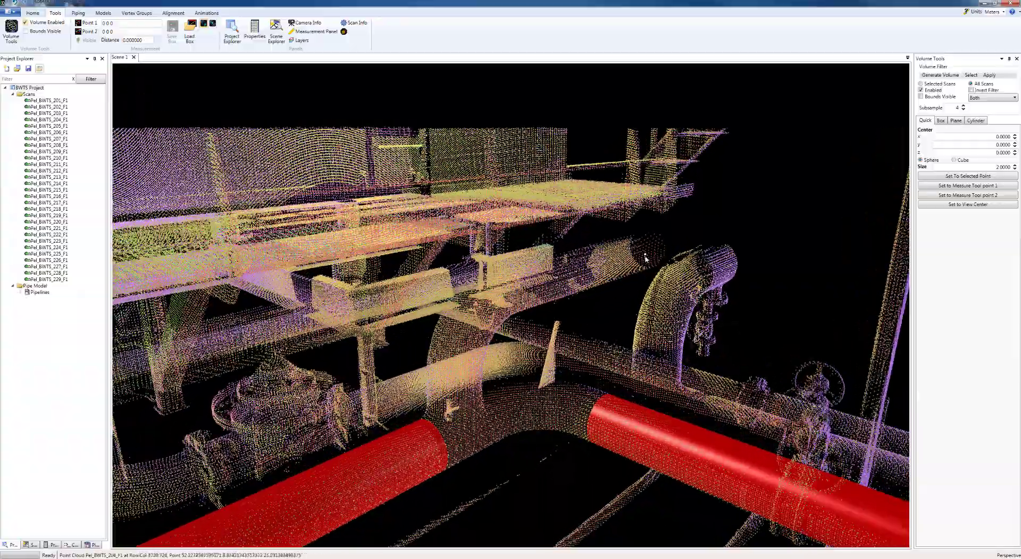
{"action": "double_click", "coordinate": [645, 275]}
{"action": "left_click_drag", "start_coordinate": [645, 277], "coordinate": [540, 282]}
{"action": "key", "text": "f"}
{"action": "key", "text": "e"}
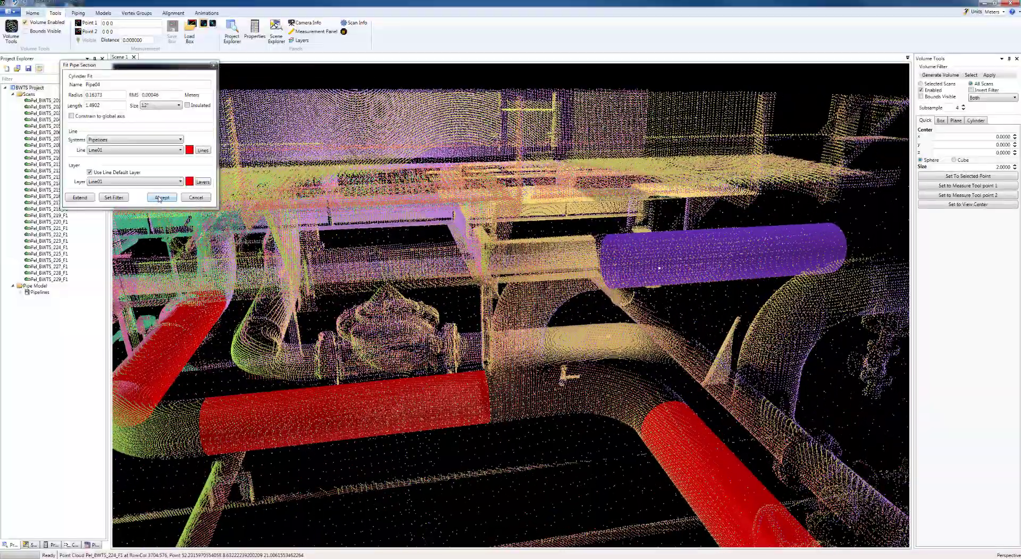
{"action": "left_click", "coordinate": [159, 199]}
Fit a 12" Line01 section on the straight pipe between the far branch and the next elbow, and accept it.
{"action": "left_click_drag", "start_coordinate": [490, 341], "coordinate": [520, 368]}
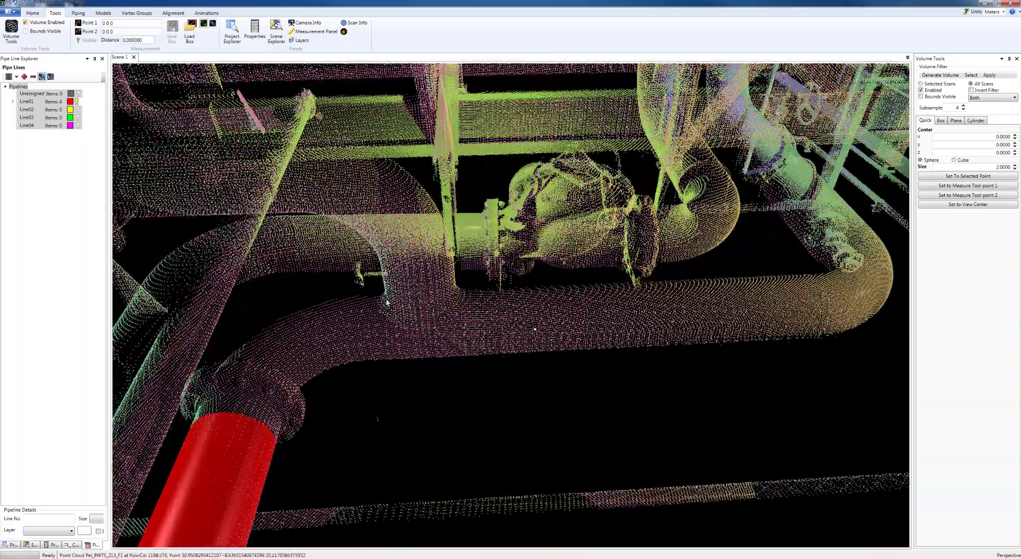
{"action": "left_click_drag", "start_coordinate": [479, 309], "coordinate": [530, 413]}
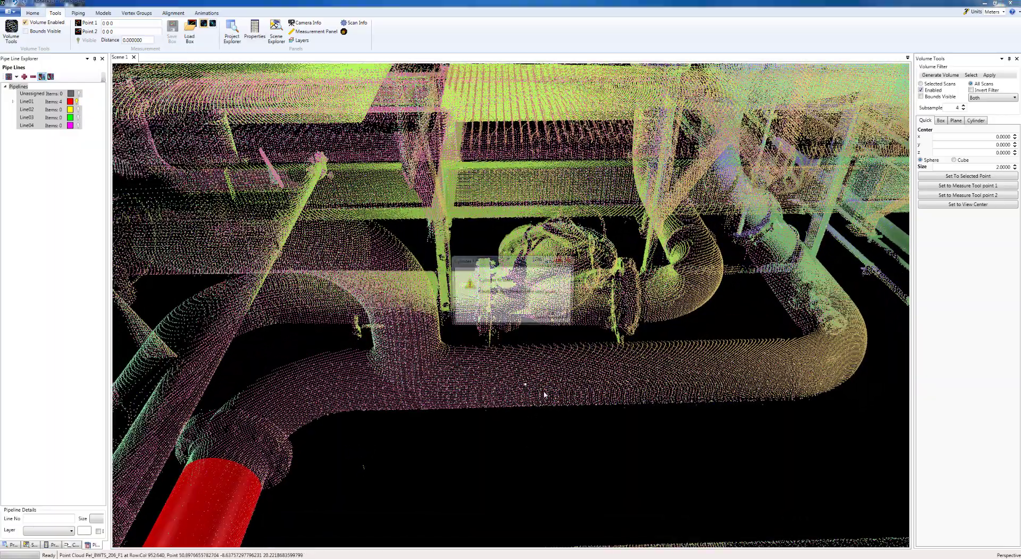
{"action": "left_click", "coordinate": [552, 316]}
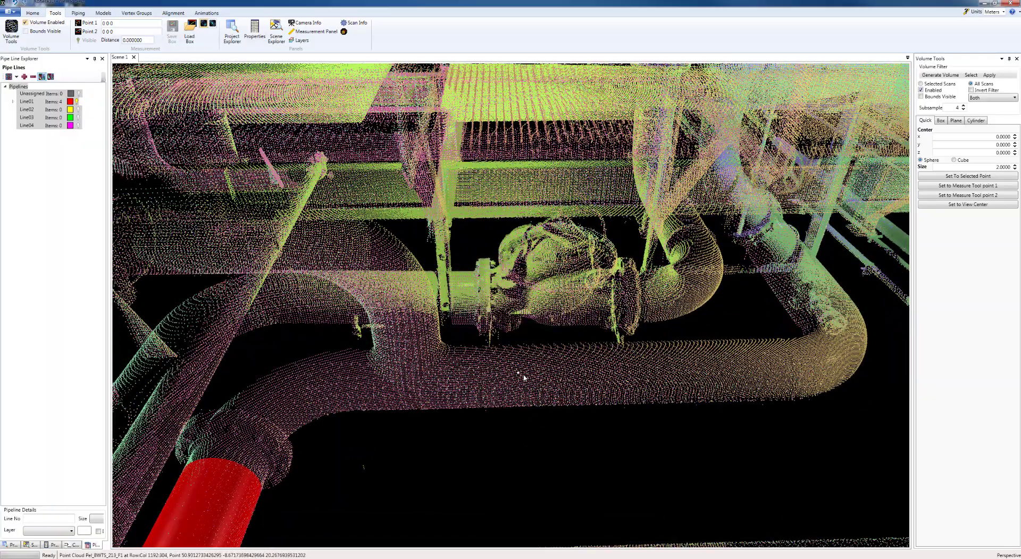
{"action": "middle_click_drag", "start_coordinate": [649, 406], "coordinate": [550, 390]}
{"action": "left_click", "coordinate": [543, 391]}
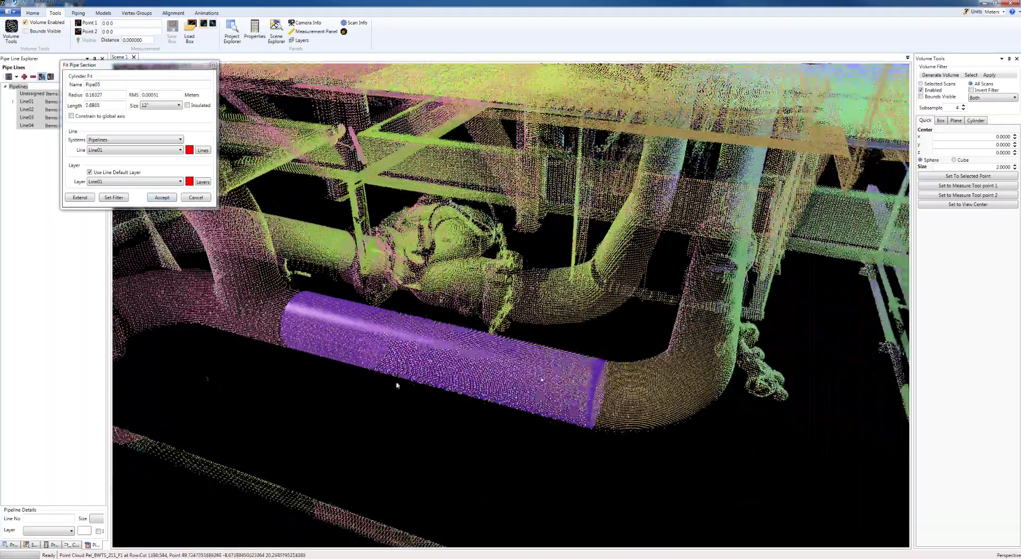
{"action": "middle_click_drag", "start_coordinate": [397, 383], "coordinate": [519, 394]}
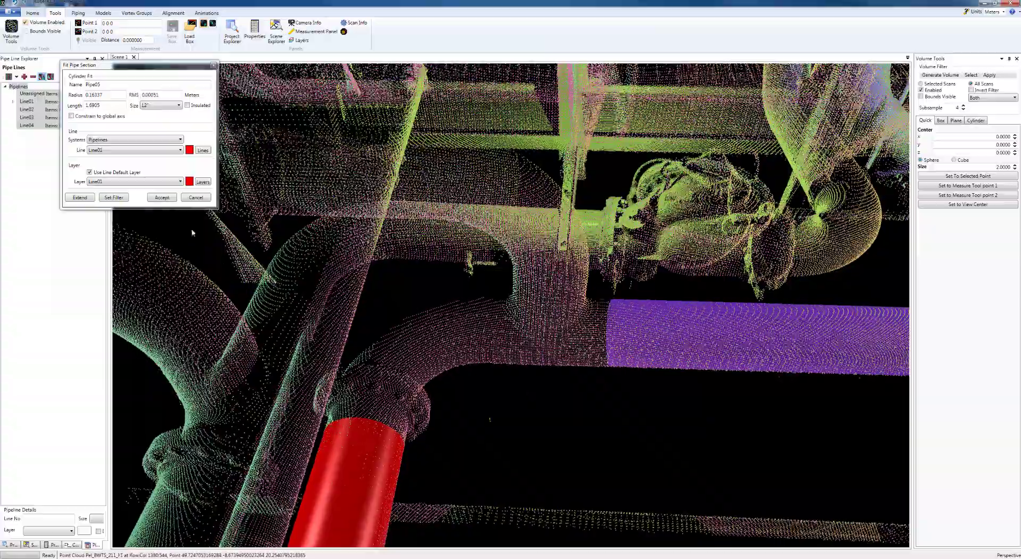
{"action": "left_click", "coordinate": [162, 197]}
Fit a 12" Line01 section on the pipe after that elbow, above the small drain valve.
{"action": "left_click", "coordinate": [690, 362]}
{"action": "middle_click_drag", "start_coordinate": [690, 368], "coordinate": [410, 395]}
{"action": "scroll", "coordinate": [399, 346], "scroll_direction": "up", "scroll_amount": 3}
{"action": "left_click", "coordinate": [520, 398]}
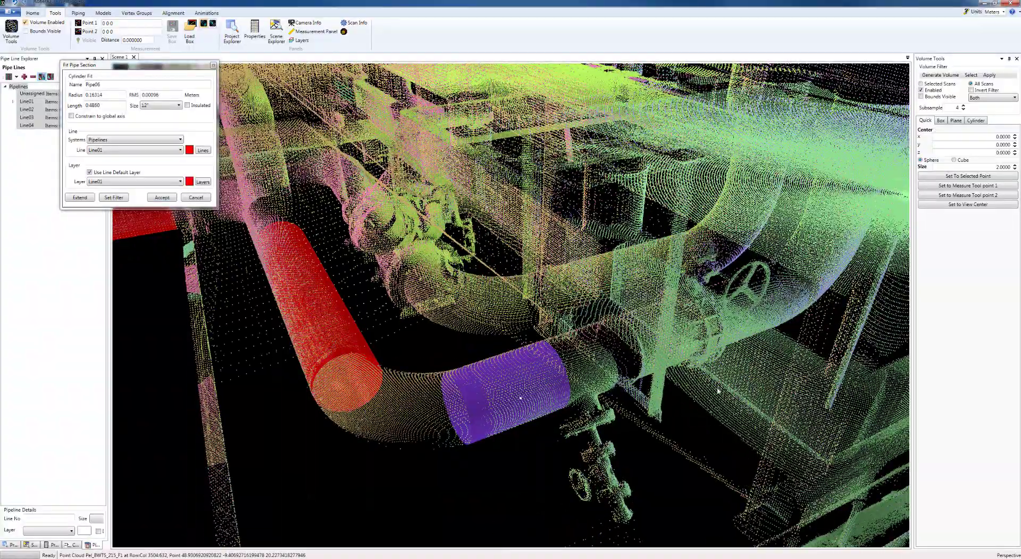
Extend this section past the handwheel valve to the start of the upward bend, and accept it.
{"action": "middle_click_drag", "start_coordinate": [718, 391], "coordinate": [582, 411]}
{"action": "scroll", "coordinate": [595, 417], "scroll_direction": "up", "scroll_amount": 3}
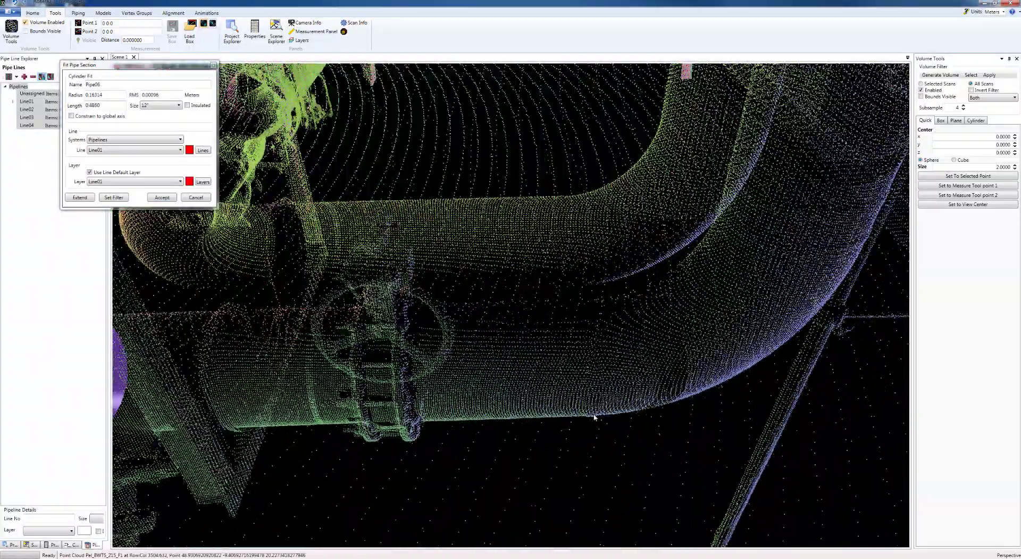
{"action": "scroll", "coordinate": [595, 417], "scroll_direction": "up", "scroll_amount": 3}
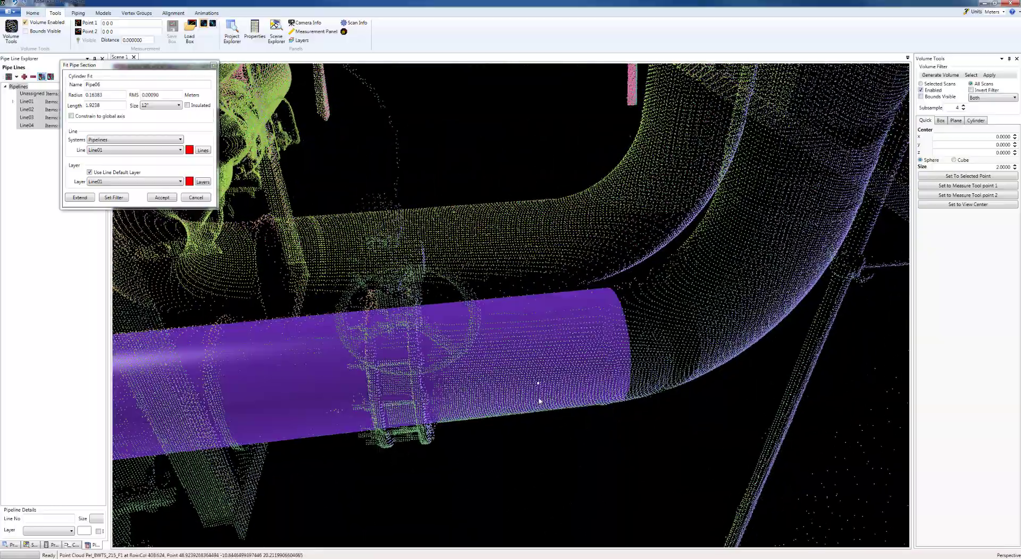
{"action": "scroll", "coordinate": [603, 405], "scroll_direction": "down", "scroll_amount": 5}
{"action": "middle_click_drag", "start_coordinate": [588, 402], "coordinate": [686, 391]}
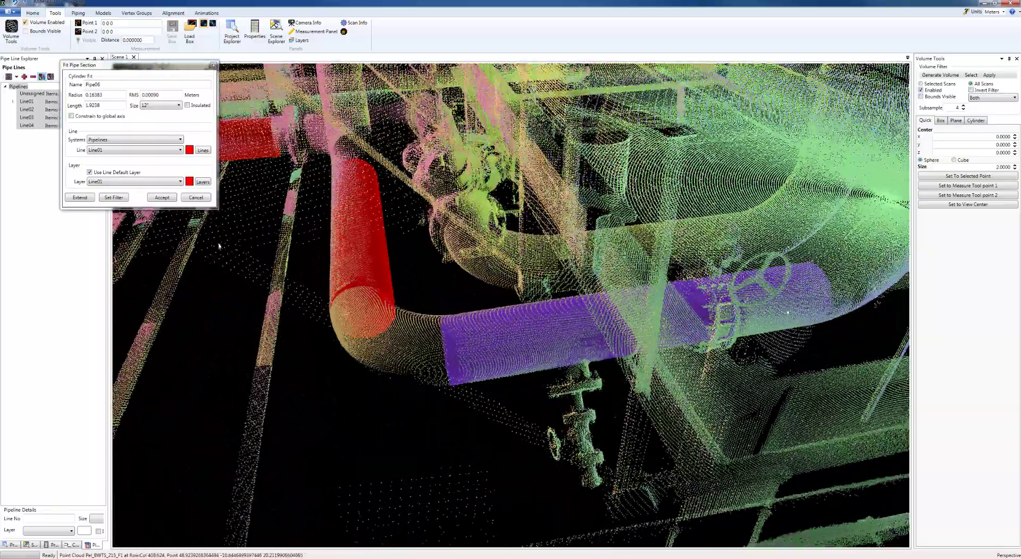
{"action": "left_click", "coordinate": [166, 200]}
Set the spotlight on the flanged vertical pipe where it meets the underside of the tank.
{"action": "middle_click_drag", "start_coordinate": [358, 368], "coordinate": [541, 327]}
{"action": "left_click", "coordinate": [481, 335]}
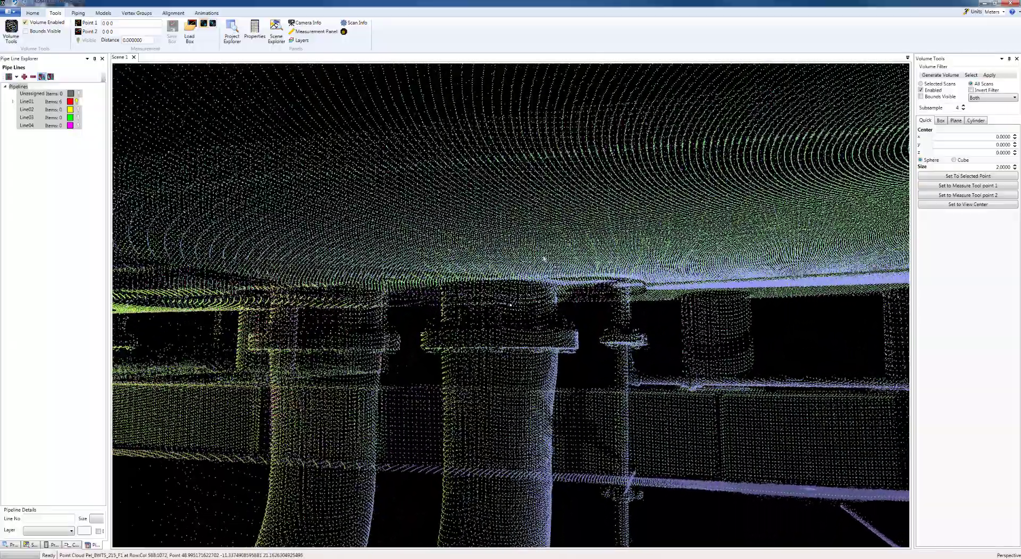
{"action": "middle_click_drag", "start_coordinate": [546, 261], "coordinate": [549, 354]}
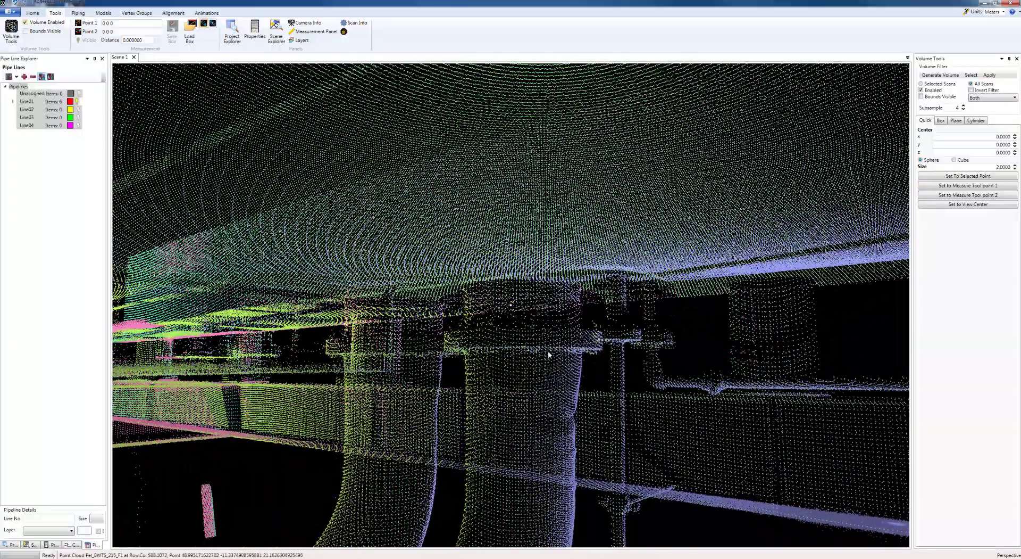
{"action": "left_click", "coordinate": [33, 14]}
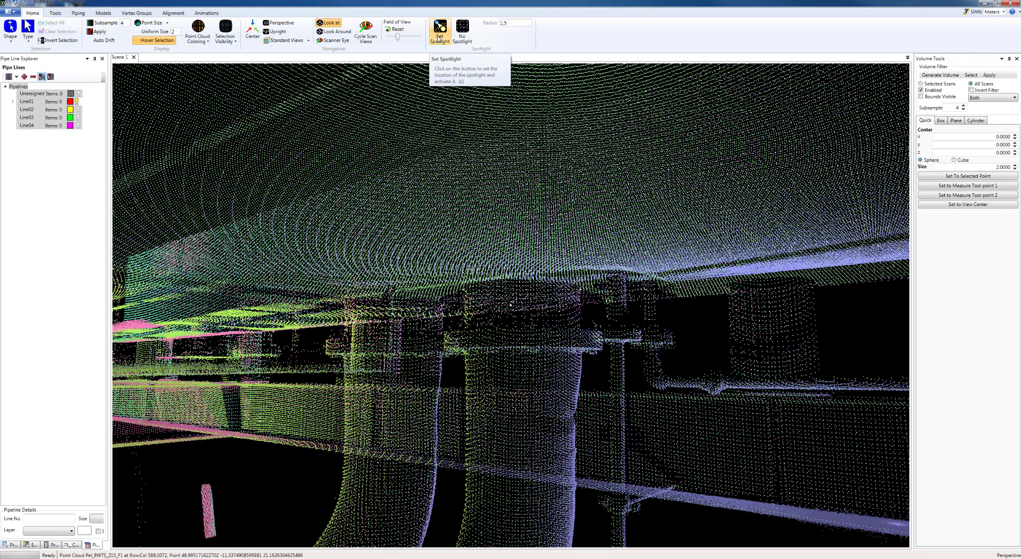
{"action": "scroll", "coordinate": [540, 319], "scroll_direction": "up", "scroll_amount": 3}
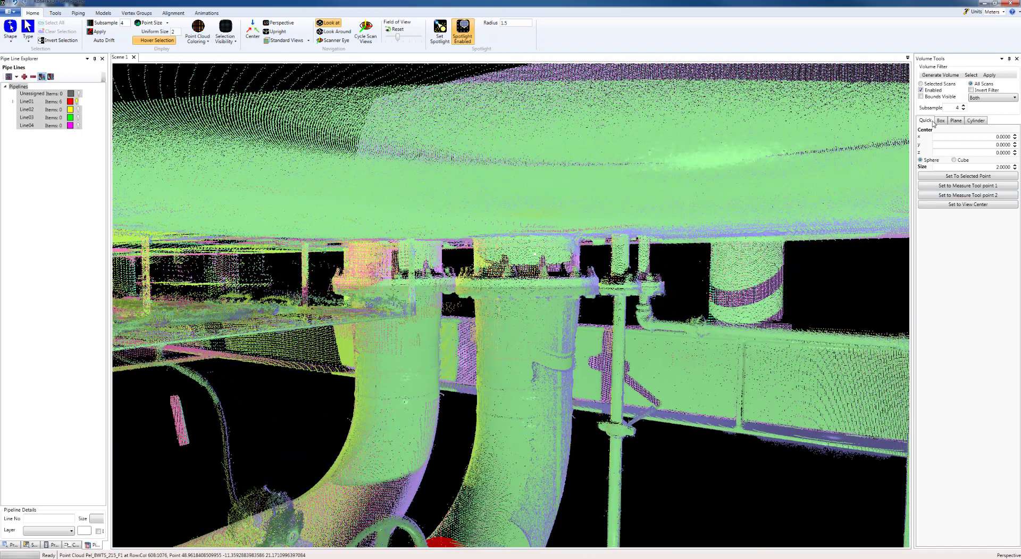
Switch the units to inches and filter the scene to a size 20 sphere centred on the selected flange point.
{"action": "left_click", "coordinate": [1004, 12]}
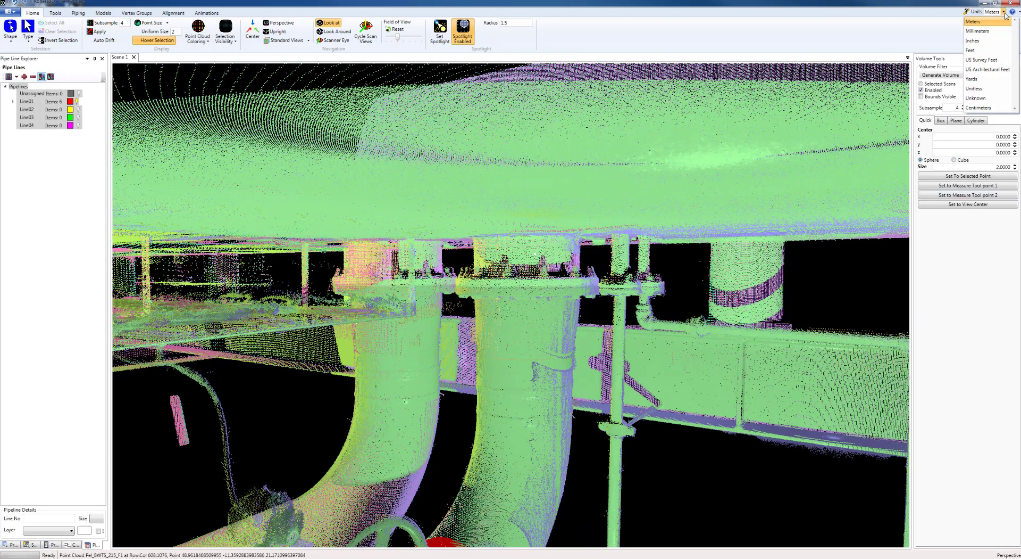
{"action": "left_click", "coordinate": [977, 42]}
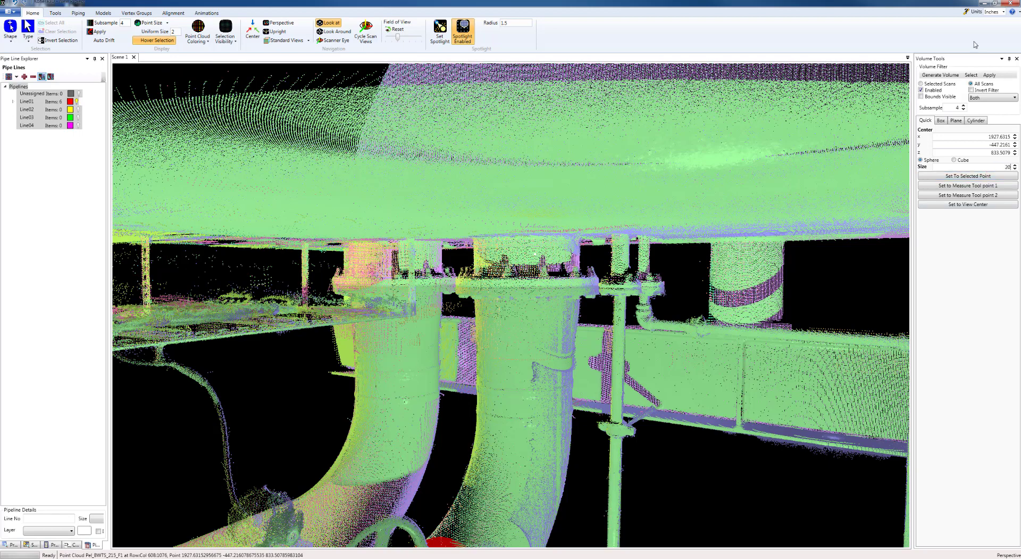
{"action": "key", "text": "Return"}
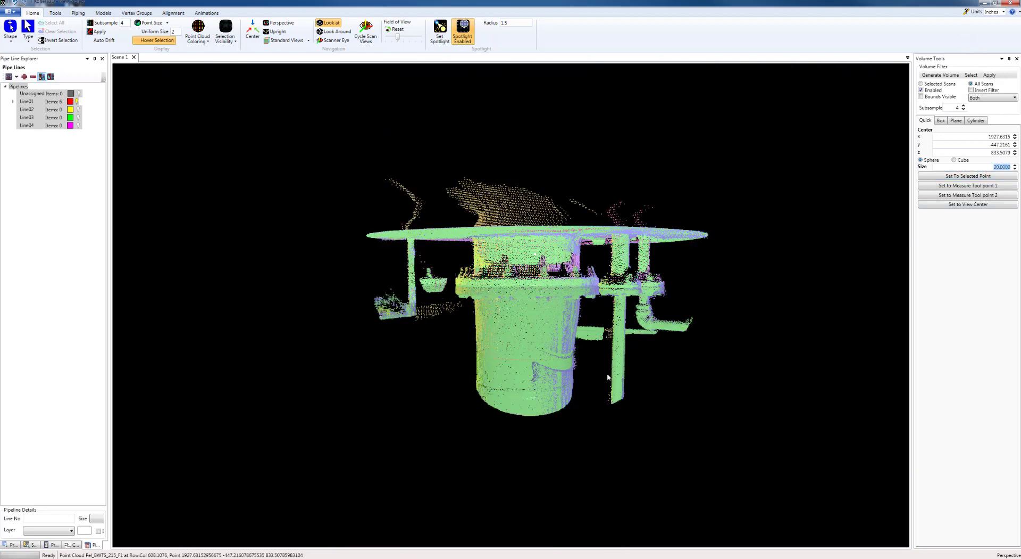
Restrict the volume filter to PointClouds so that the modelled pipes are exempt from it.
{"action": "middle_click_drag", "start_coordinate": [608, 377], "coordinate": [564, 386]}
{"action": "scroll", "coordinate": [643, 387], "scroll_direction": "up", "scroll_amount": 3}
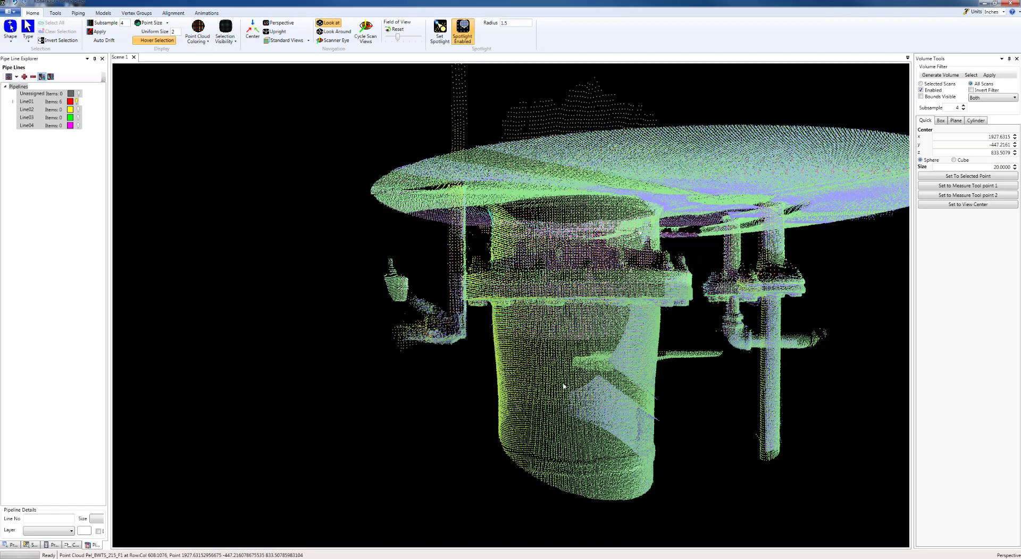
{"action": "scroll", "coordinate": [564, 386], "scroll_direction": "down", "scroll_amount": 2}
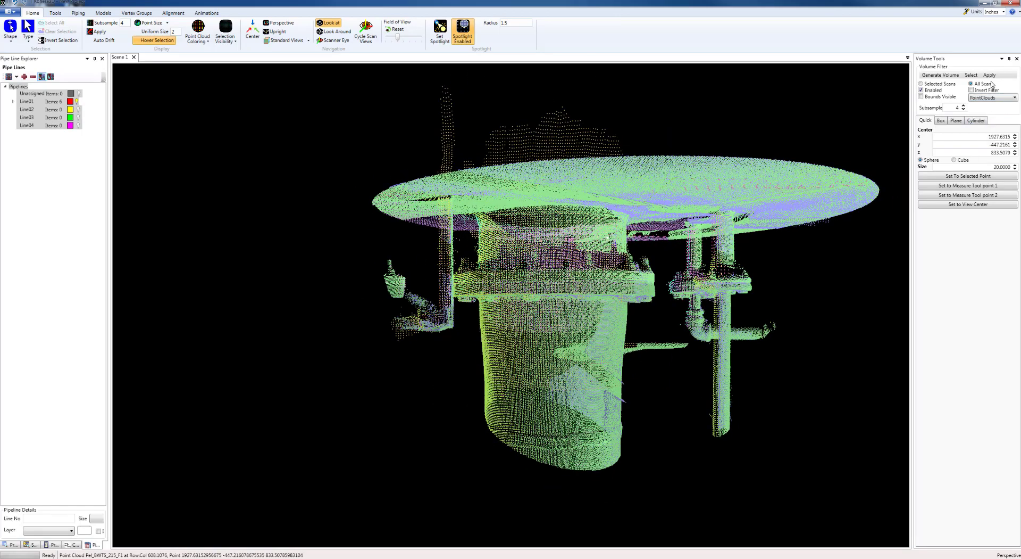
{"action": "scroll", "coordinate": [683, 356], "scroll_direction": "down", "scroll_amount": 5}
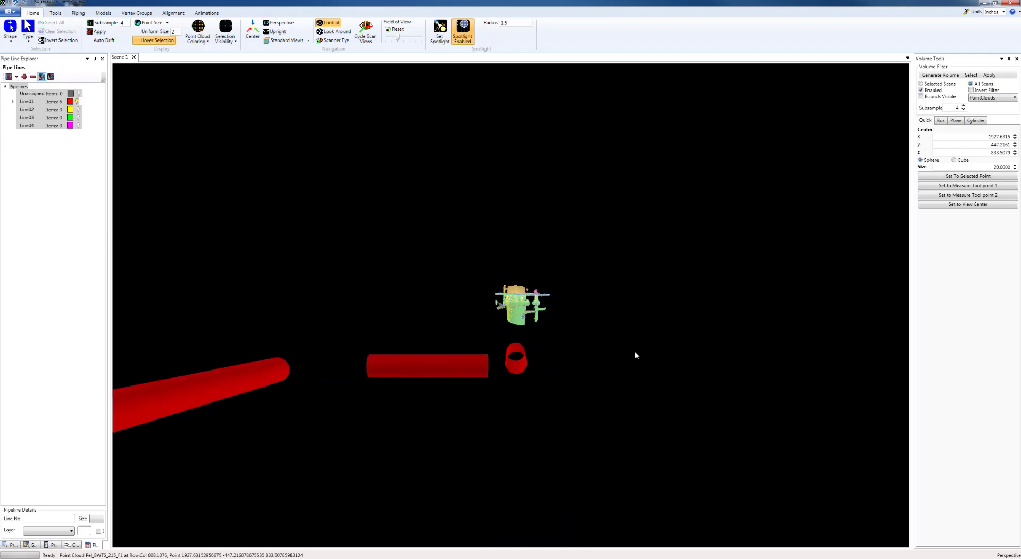
Fit a Line01 pipe section to the flanged vertical pipe directly beneath the tank and check the fit around the flange.
{"action": "middle_click_drag", "start_coordinate": [636, 354], "coordinate": [297, 366]}
{"action": "middle_click_drag", "start_coordinate": [403, 389], "coordinate": [454, 373]}
{"action": "scroll", "coordinate": [524, 406], "scroll_direction": "up", "scroll_amount": 5}
{"action": "scroll", "coordinate": [370, 357], "scroll_direction": "up", "scroll_amount": 2}
{"action": "scroll", "coordinate": [388, 381], "scroll_direction": "up", "scroll_amount": 1}
{"action": "left_click", "coordinate": [527, 276]}
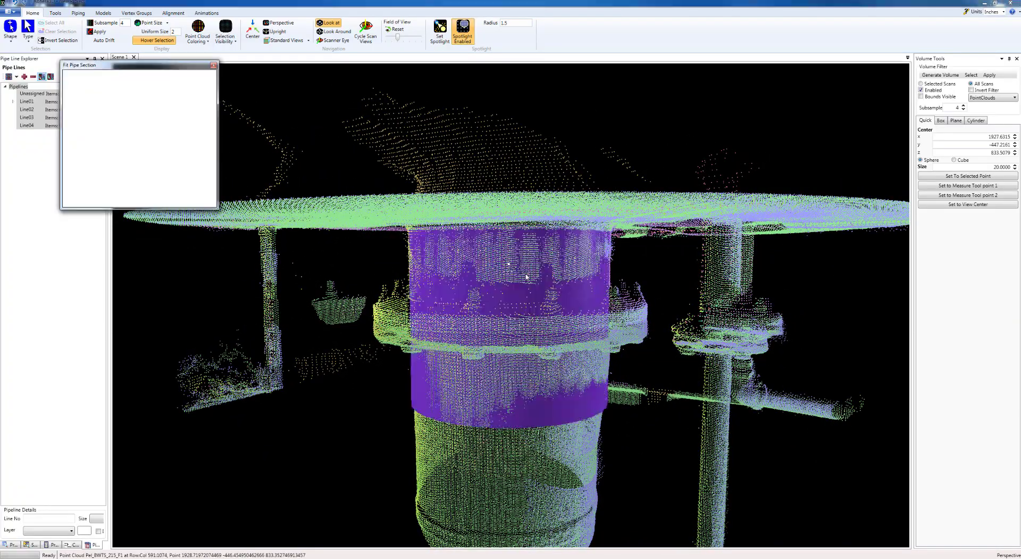
{"action": "middle_click_drag", "start_coordinate": [576, 312], "coordinate": [352, 346]}
{"action": "scroll", "coordinate": [574, 351], "scroll_direction": "down", "scroll_amount": 3}
{"action": "scroll", "coordinate": [547, 346], "scroll_direction": "up", "scroll_amount": 4}
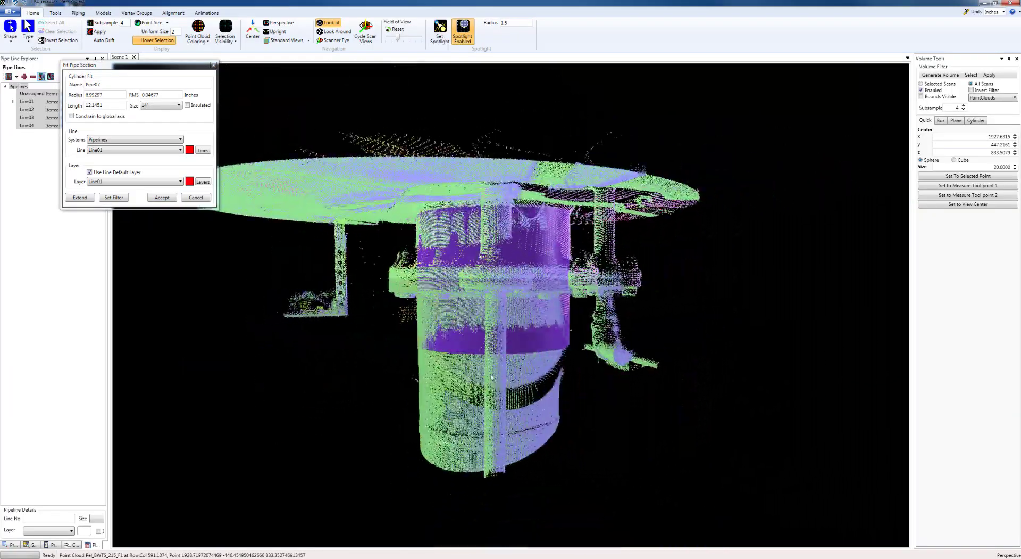
Enlarge the volume filter to size 40 and accept the fitted 14" section beneath the tank.
{"action": "middle_click_drag", "start_coordinate": [508, 386], "coordinate": [594, 304]}
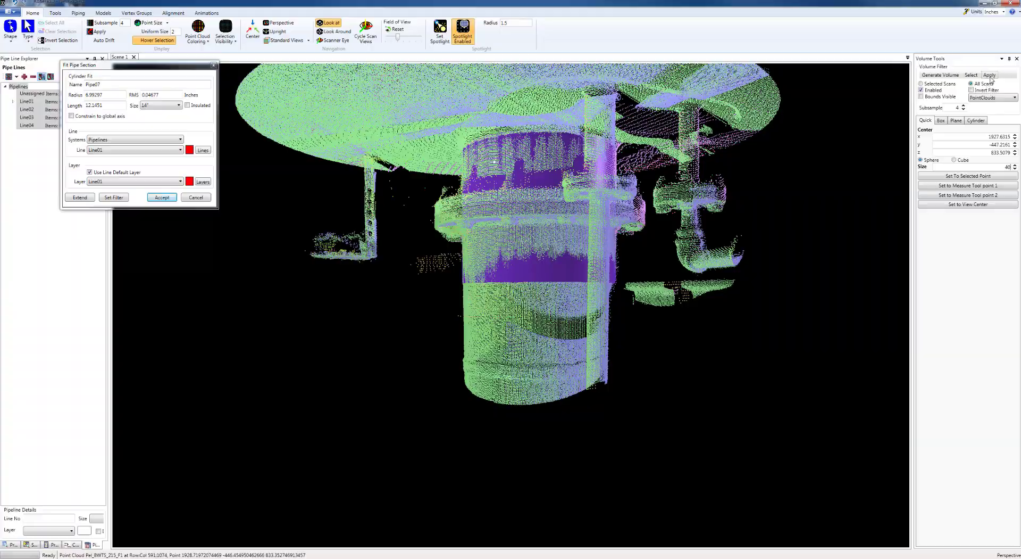
{"action": "middle_click_drag", "start_coordinate": [547, 373], "coordinate": [618, 408]}
{"action": "middle_click_drag", "start_coordinate": [513, 377], "coordinate": [172, 212]}
{"action": "scroll", "coordinate": [617, 375], "scroll_direction": "up", "scroll_amount": 3}
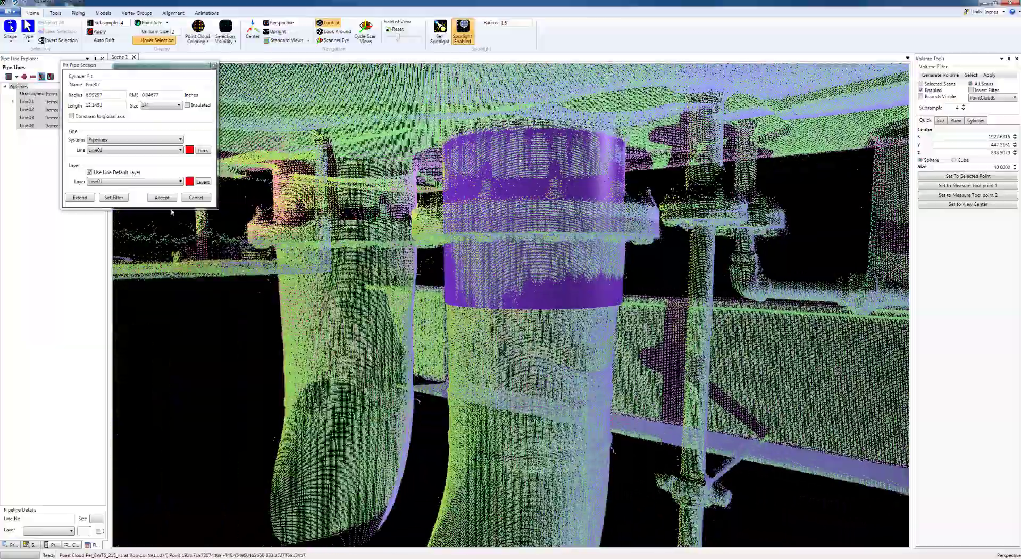
{"action": "left_click", "coordinate": [162, 197]}
Fit a 12" Line01 section to the vertical pipe between the tank flange section and the bend, and accept it.
{"action": "middle_click_drag", "start_coordinate": [266, 311], "coordinate": [541, 334]}
{"action": "key", "text": "p"}
{"action": "middle_click_drag", "start_coordinate": [613, 396], "coordinate": [569, 213]}
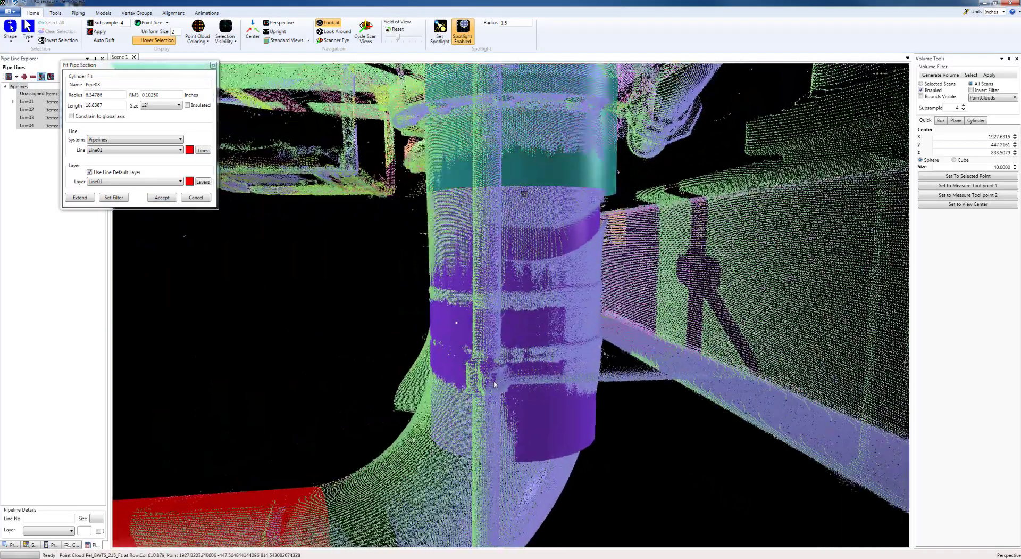
{"action": "middle_click_drag", "start_coordinate": [494, 383], "coordinate": [543, 424]}
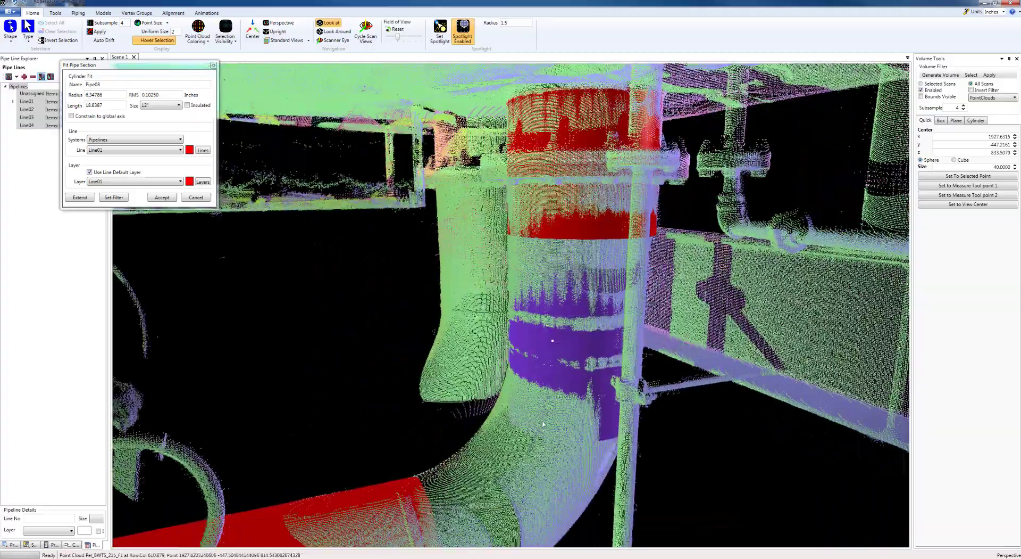
{"action": "mouse_move", "coordinate": [585, 325]}
{"action": "middle_mouse_down"}
{"action": "mouse_move", "coordinate": [578, 264]}
{"action": "mouse_move", "coordinate": [589, 328]}
{"action": "middle_mouse_up"}
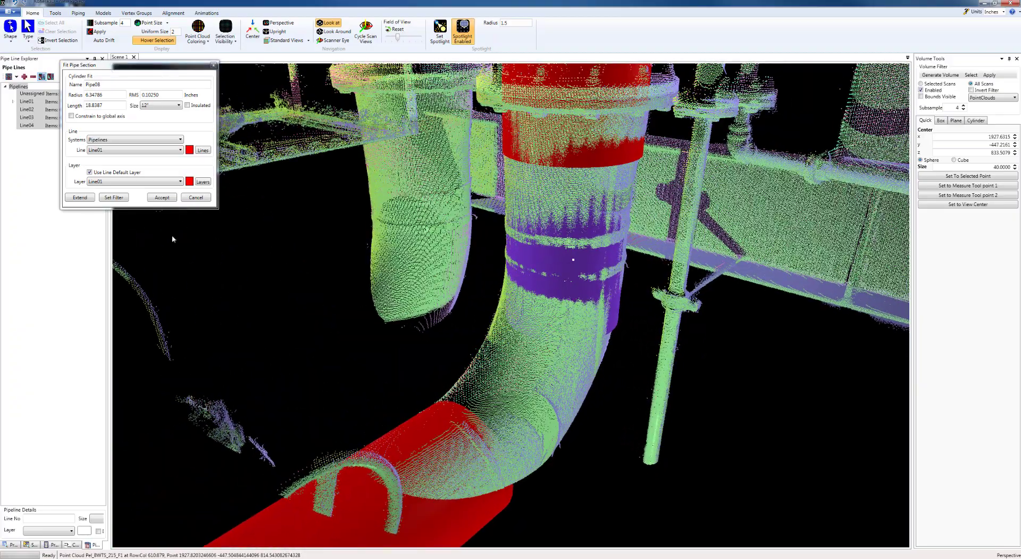
{"action": "left_click", "coordinate": [162, 198]}
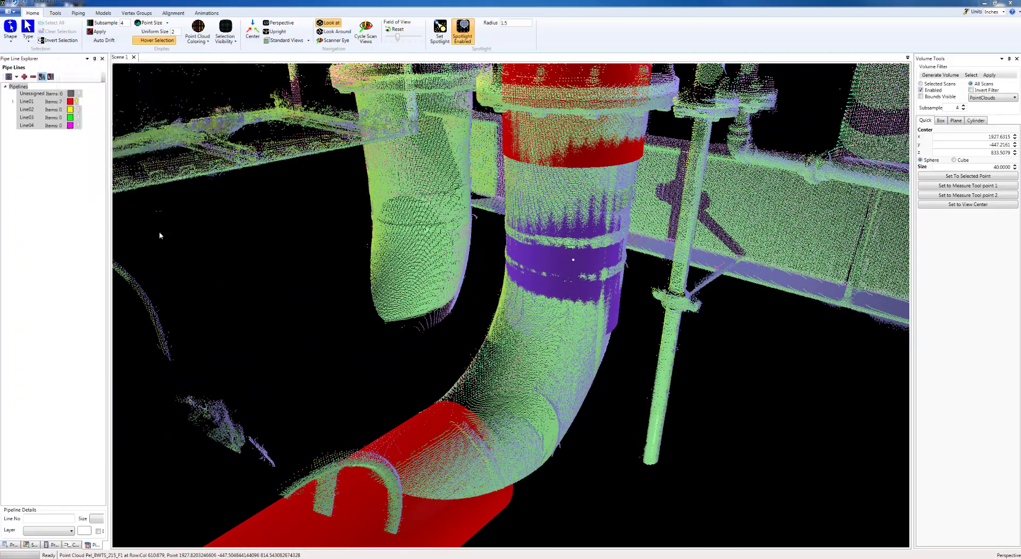
Try an eccentric reducer with the 14" section as centerline 1 and the 12" section below as centerline 2.
{"action": "middle_click_drag", "start_coordinate": [382, 341], "coordinate": [296, 327]}
{"action": "scroll", "coordinate": [296, 327], "scroll_direction": "up", "scroll_amount": 10}
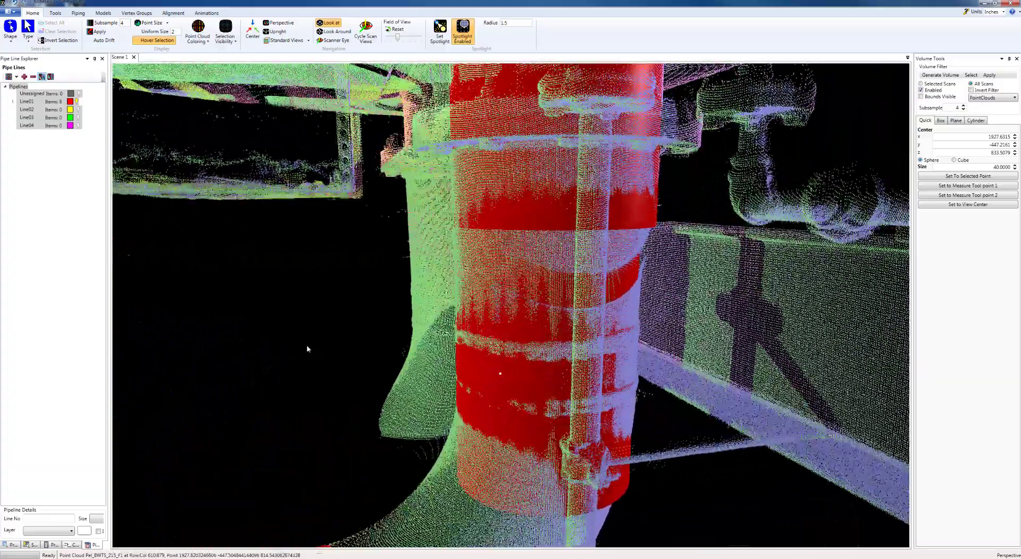
{"action": "left_click", "coordinate": [502, 219]}
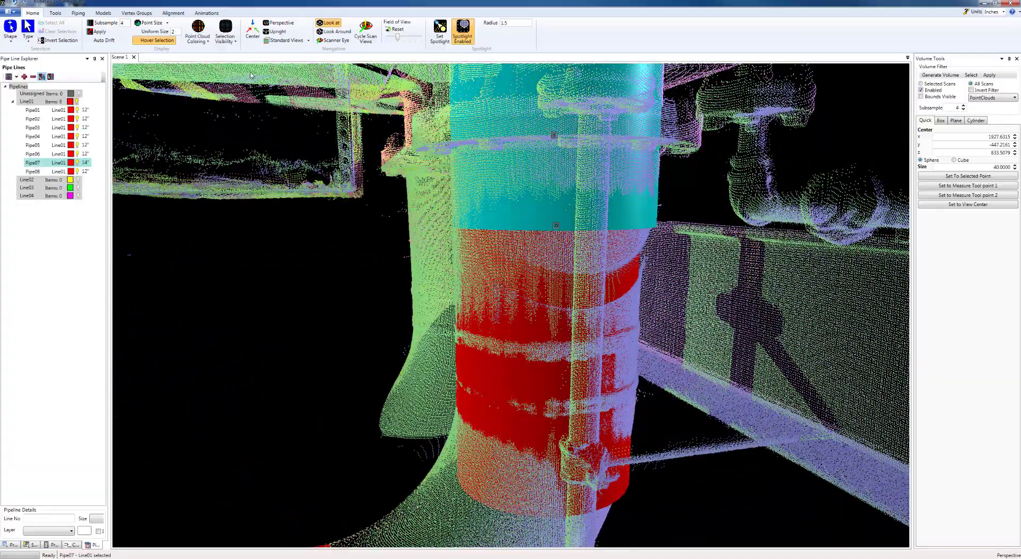
{"action": "left_click", "coordinate": [79, 14]}
{"action": "left_click", "coordinate": [121, 40]}
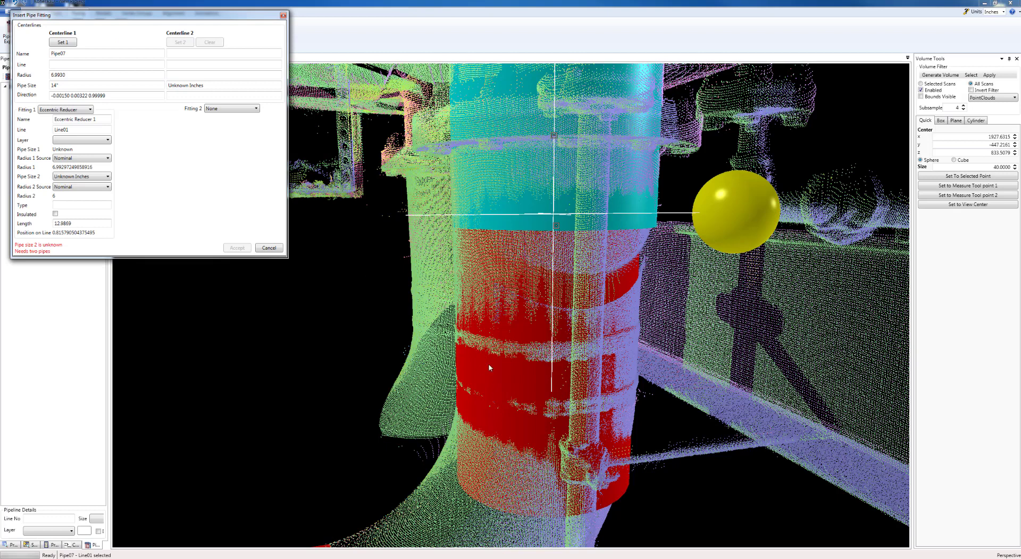
{"action": "left_click", "coordinate": [493, 368]}
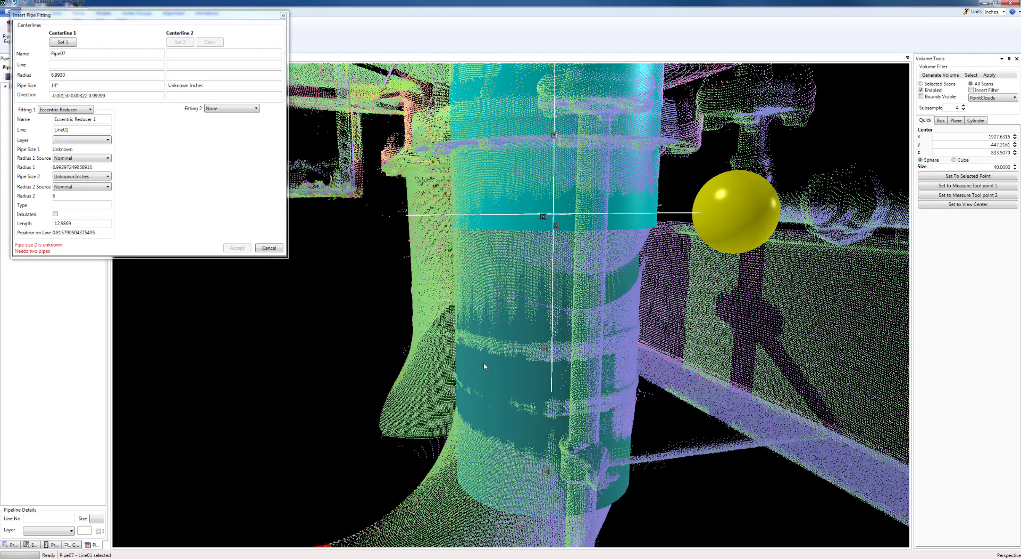
{"action": "left_click", "coordinate": [180, 42]}
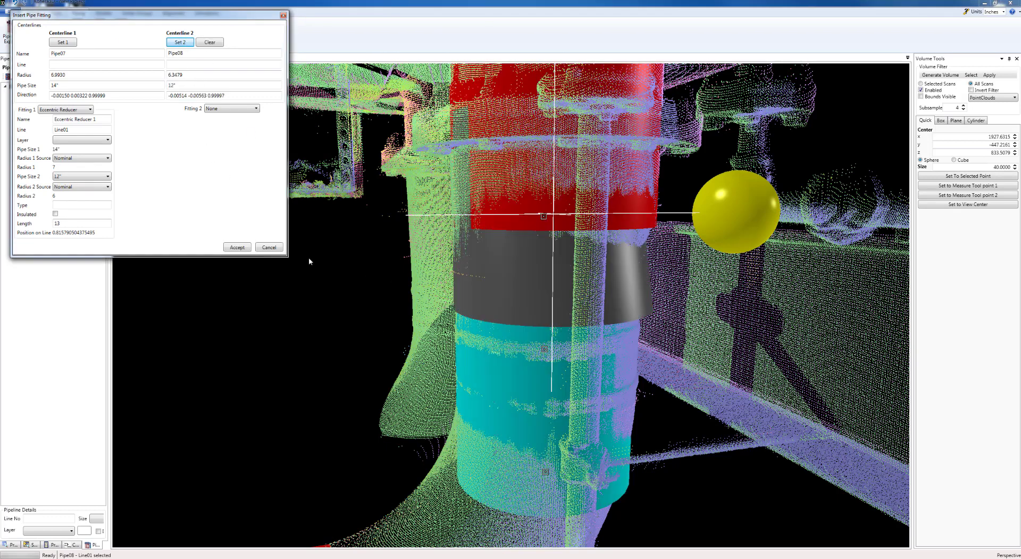
Try to move the eccentric reducer down the centerline, to a position of about -4.16 on the line.
{"action": "middle_click_drag", "start_coordinate": [400, 321], "coordinate": [480, 367]}
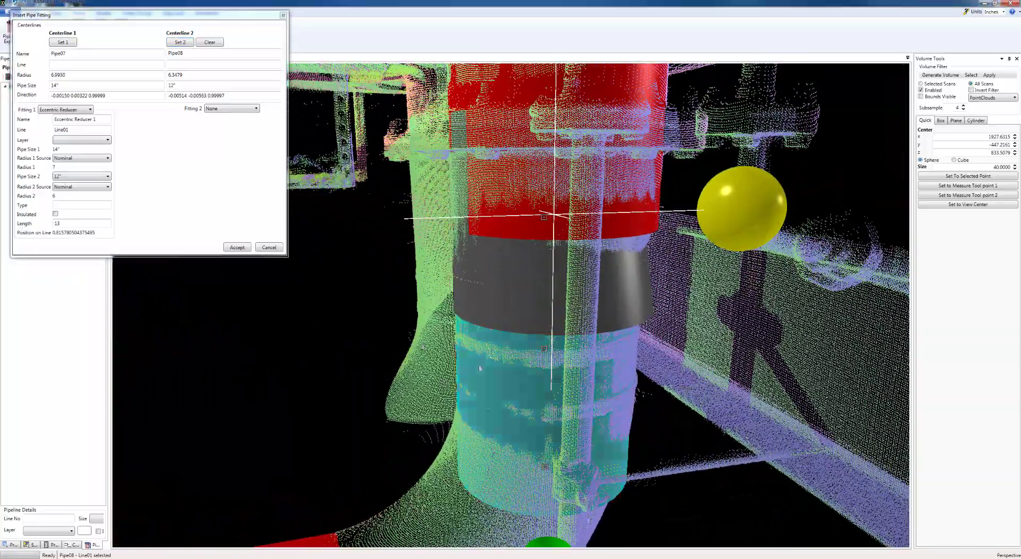
{"action": "left_click", "coordinate": [183, 44]}
{"action": "left_click", "coordinate": [510, 223]}
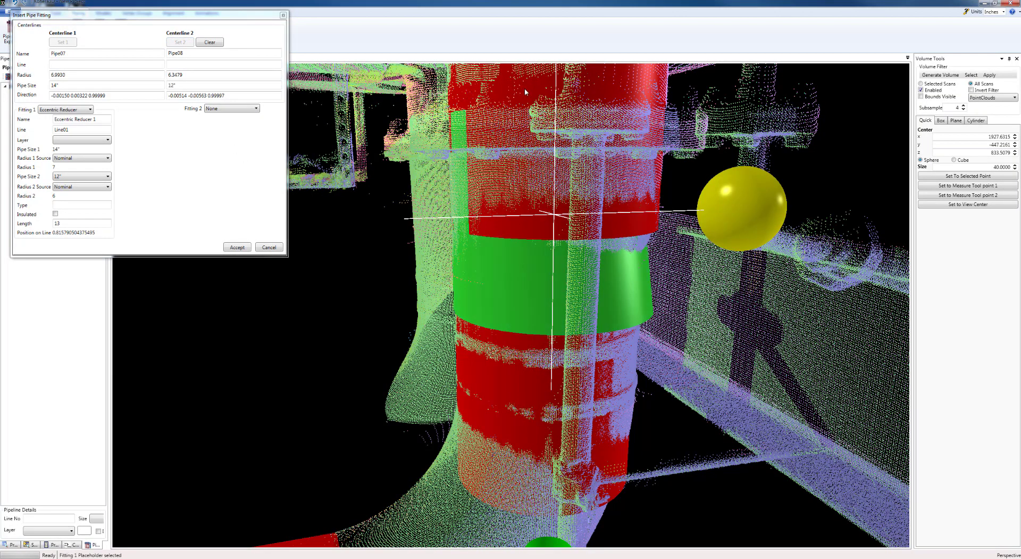
{"action": "middle_click_drag", "start_coordinate": [532, 90], "coordinate": [553, 170]}
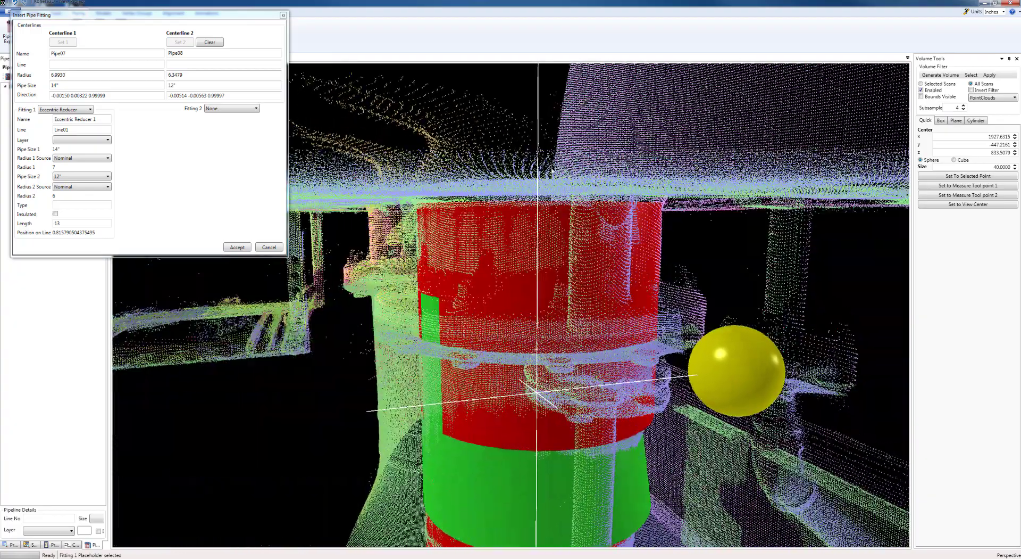
{"action": "left_click_drag", "start_coordinate": [183, 16], "coordinate": [294, 25]}
{"action": "left_click", "coordinate": [32, 13]}
{"action": "left_click", "coordinate": [28, 38]}
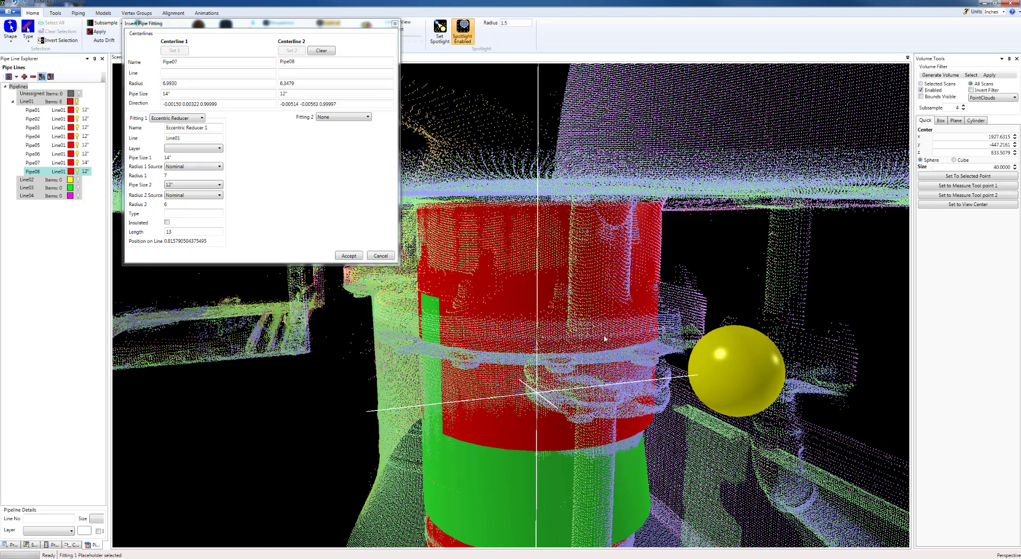
{"action": "middle_click_drag", "start_coordinate": [649, 342], "coordinate": [582, 266]}
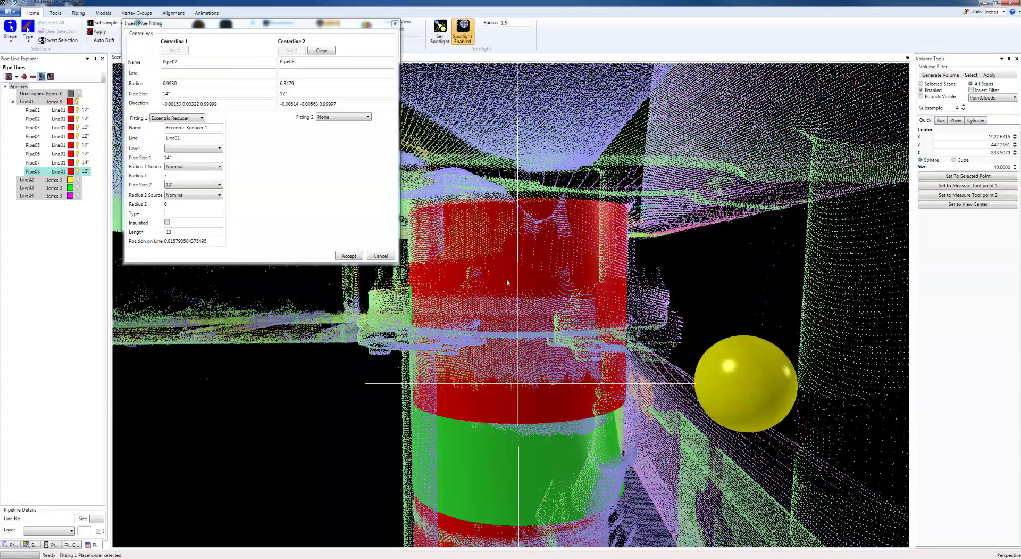
{"action": "middle_click_drag", "start_coordinate": [507, 282], "coordinate": [610, 238]}
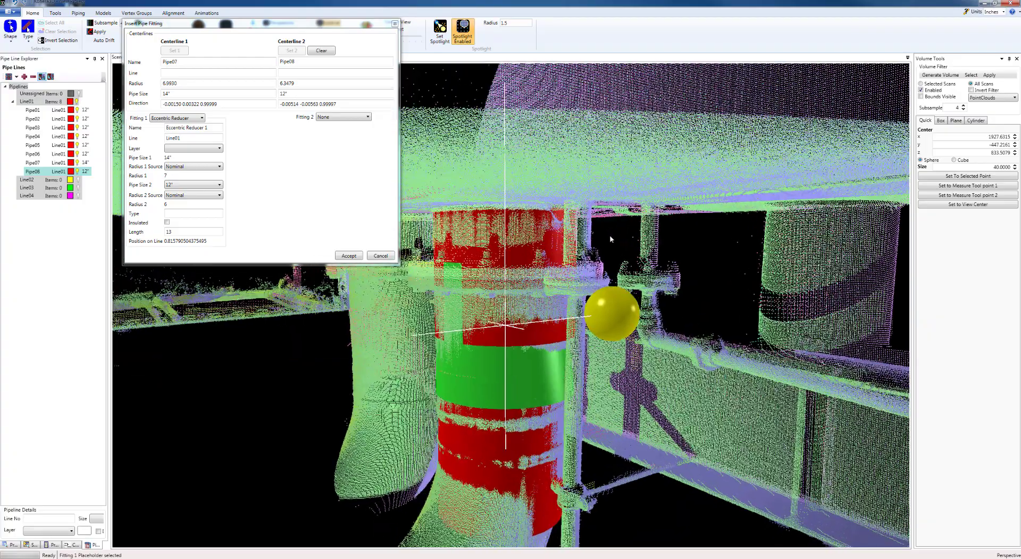
{"action": "scroll", "coordinate": [610, 238], "scroll_direction": "up", "scroll_amount": 2}
{"action": "left_click_drag", "start_coordinate": [621, 319], "coordinate": [621, 364]}
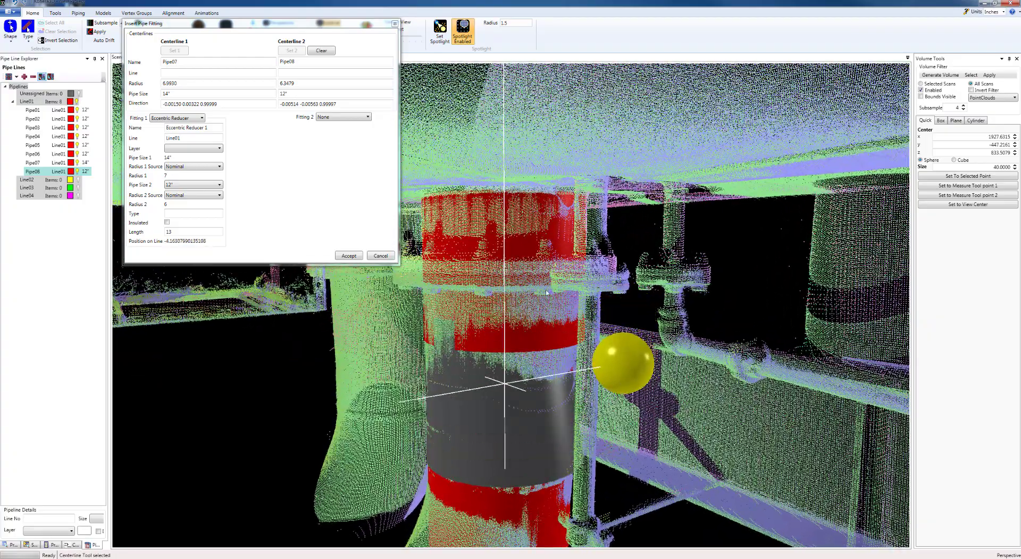
Reassign the 14" section beneath the tank as centerline 1 of the eccentric reducer.
{"action": "left_click", "coordinate": [546, 291]}
{"action": "middle_click_drag", "start_coordinate": [528, 248], "coordinate": [555, 244]}
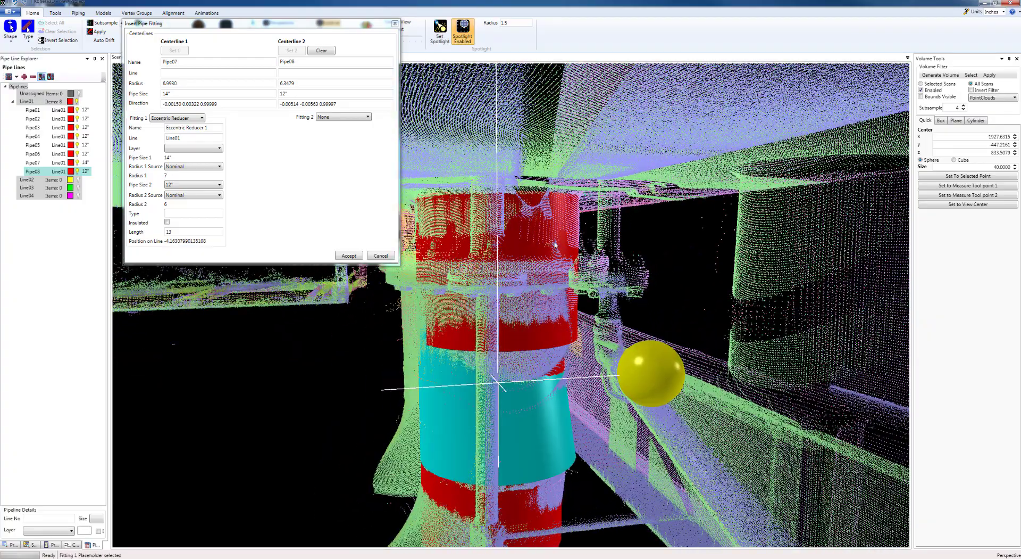
{"action": "scroll", "coordinate": [570, 217], "scroll_direction": "up", "scroll_amount": 3}
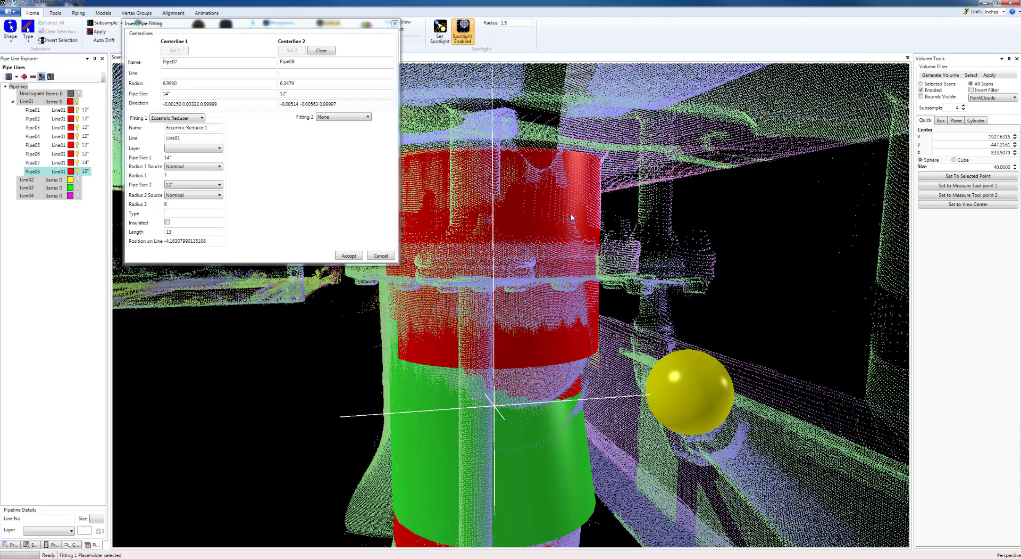
{"action": "left_click", "coordinate": [558, 162]}
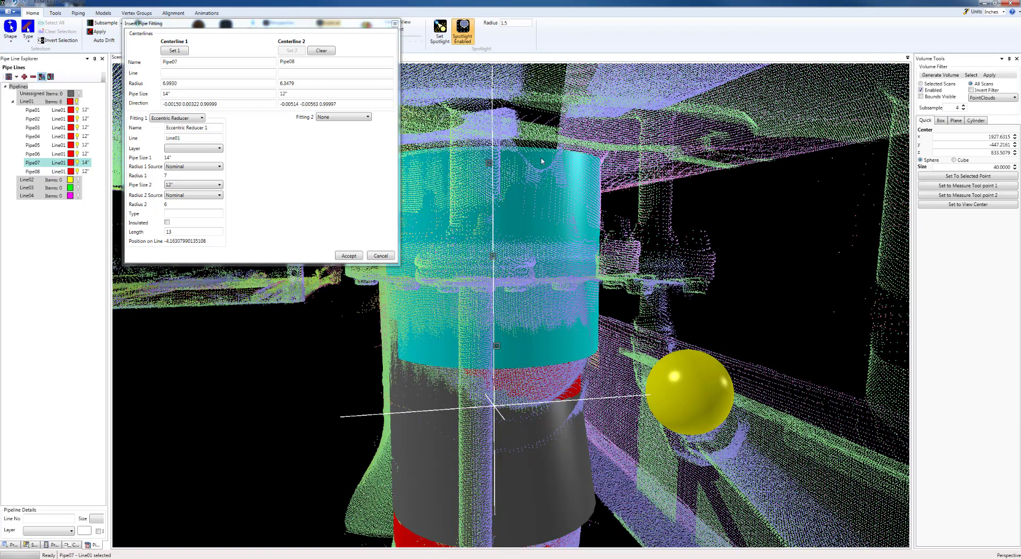
{"action": "left_click", "coordinate": [185, 51]}
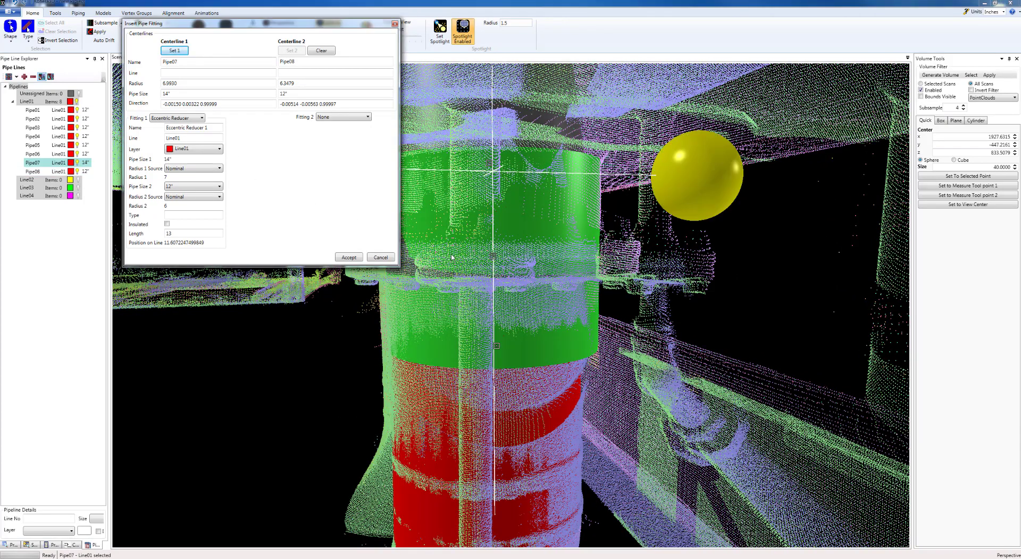
Try repositioning the reducer to about 7.17 on the line, and cancel the fitting.
{"action": "left_click_drag", "start_coordinate": [451, 257], "coordinate": [619, 258]}
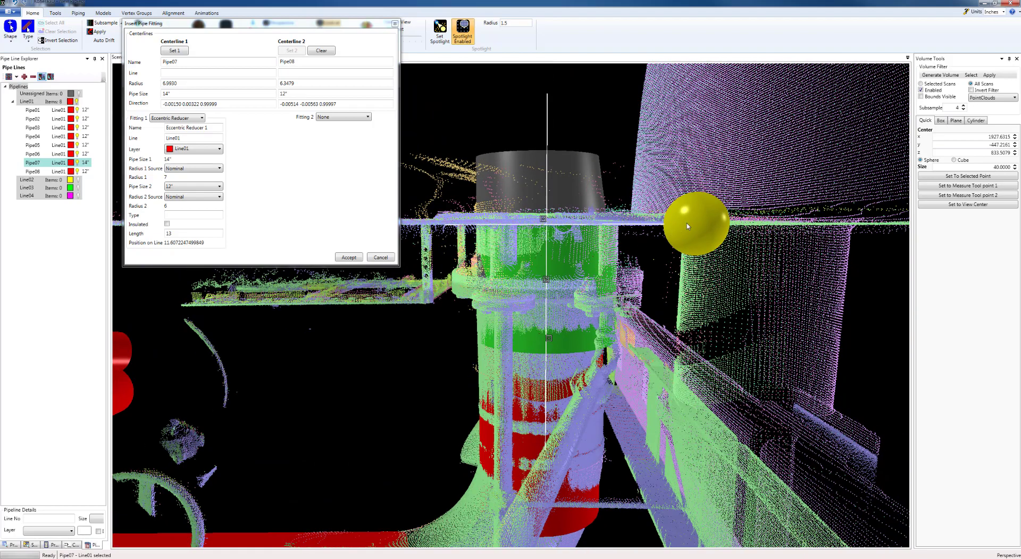
{"action": "left_click_drag", "start_coordinate": [687, 226], "coordinate": [669, 270]}
{"action": "scroll", "coordinate": [678, 321], "scroll_direction": "down", "scroll_amount": 3}
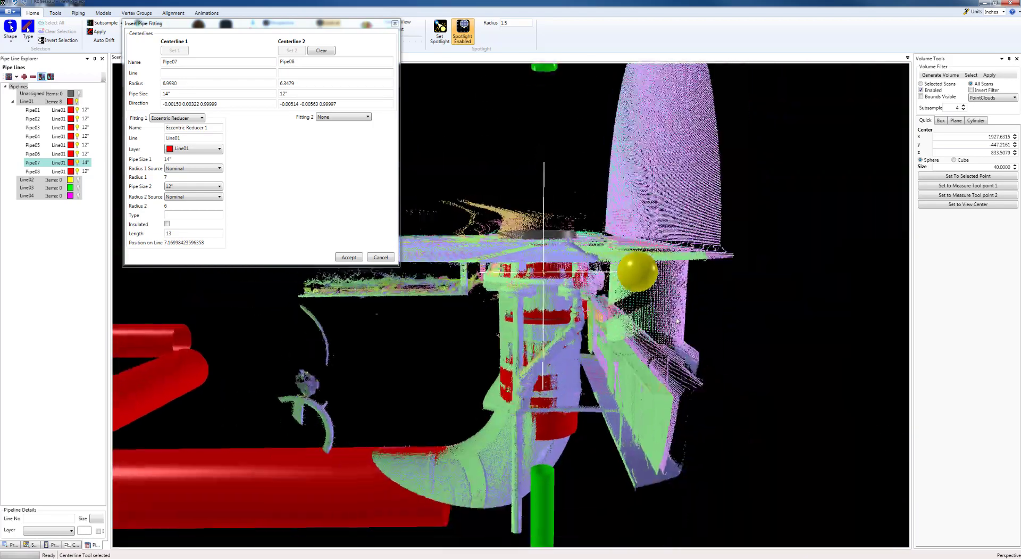
{"action": "scroll", "coordinate": [678, 320], "scroll_direction": "up", "scroll_amount": 6}
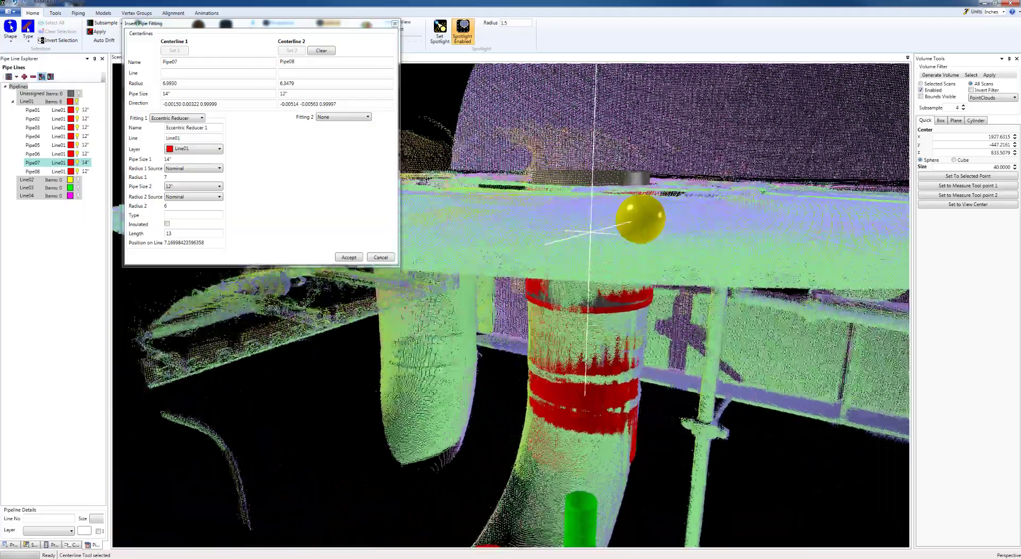
{"action": "middle_click_drag", "start_coordinate": [679, 320], "coordinate": [585, 311]}
{"action": "scroll", "coordinate": [585, 311], "scroll_direction": "down", "scroll_amount": 2}
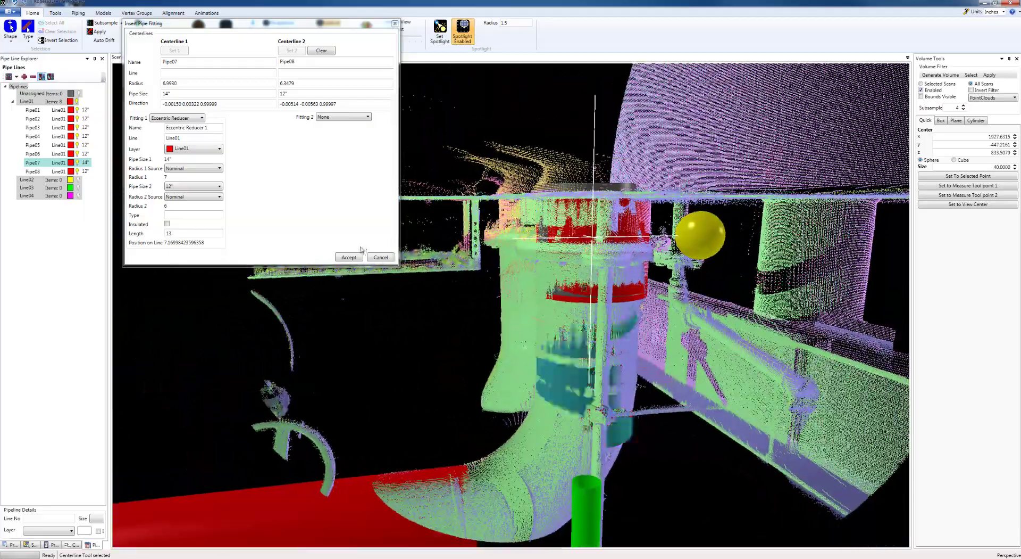
{"action": "left_click", "coordinate": [381, 256]}
Start an elbow fitting with the horizontal 12" pipe as centerline 1 and the vertical 12" section as centerline 2.
{"action": "middle_click_drag", "start_coordinate": [379, 349], "coordinate": [433, 263]}
{"action": "left_click", "coordinate": [427, 392]}
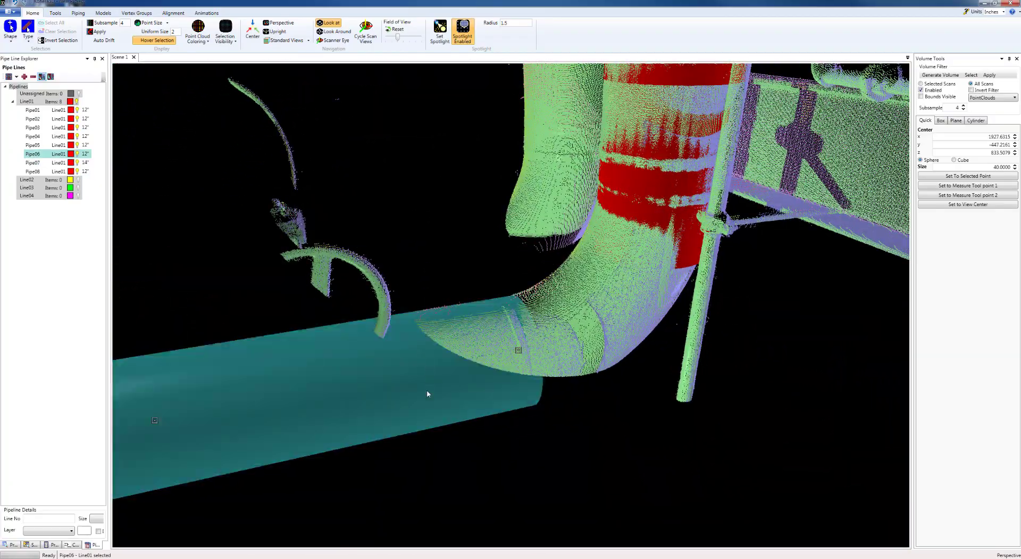
{"action": "left_click", "coordinate": [29, 42]}
{"action": "left_click", "coordinate": [40, 54]}
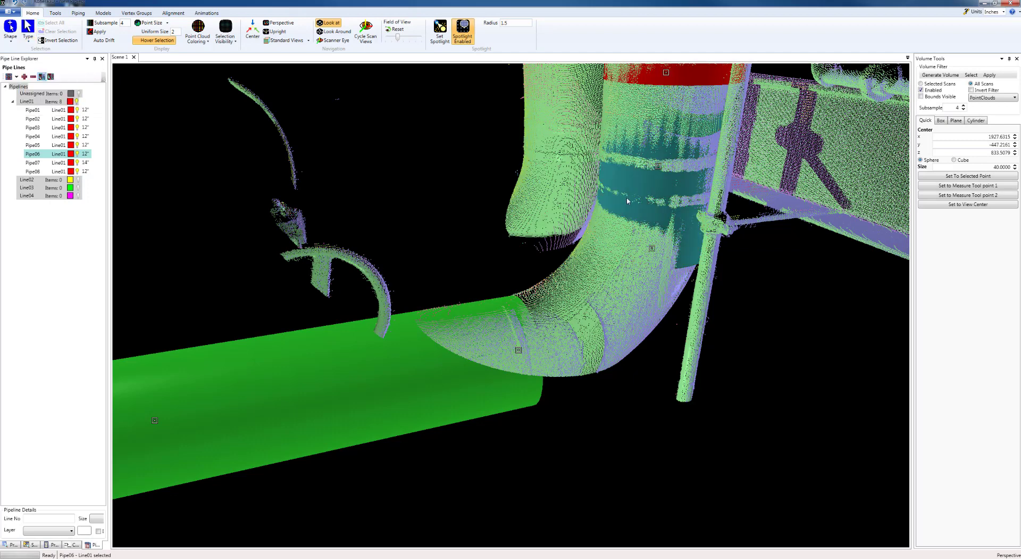
{"action": "left_click", "coordinate": [79, 14]}
{"action": "left_click", "coordinate": [122, 43]}
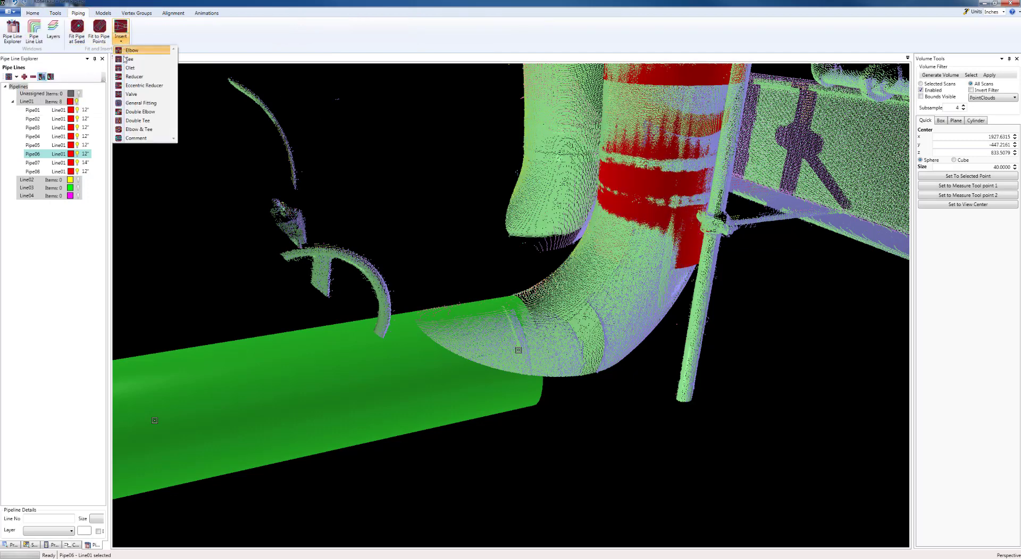
{"action": "left_click", "coordinate": [127, 51]}
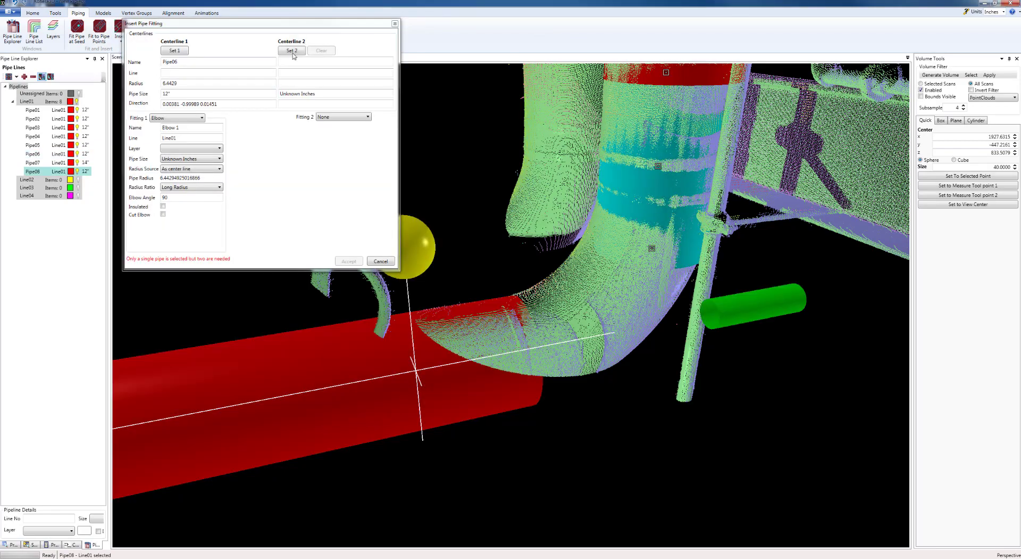
{"action": "left_click", "coordinate": [292, 52]}
Enable Cut Elbow for the elbow joining the horizontal pipe to the vertical section.
{"action": "middle_click_drag", "start_coordinate": [682, 448], "coordinate": [640, 372]}
{"action": "scroll", "coordinate": [640, 372], "scroll_direction": "down", "scroll_amount": 2}
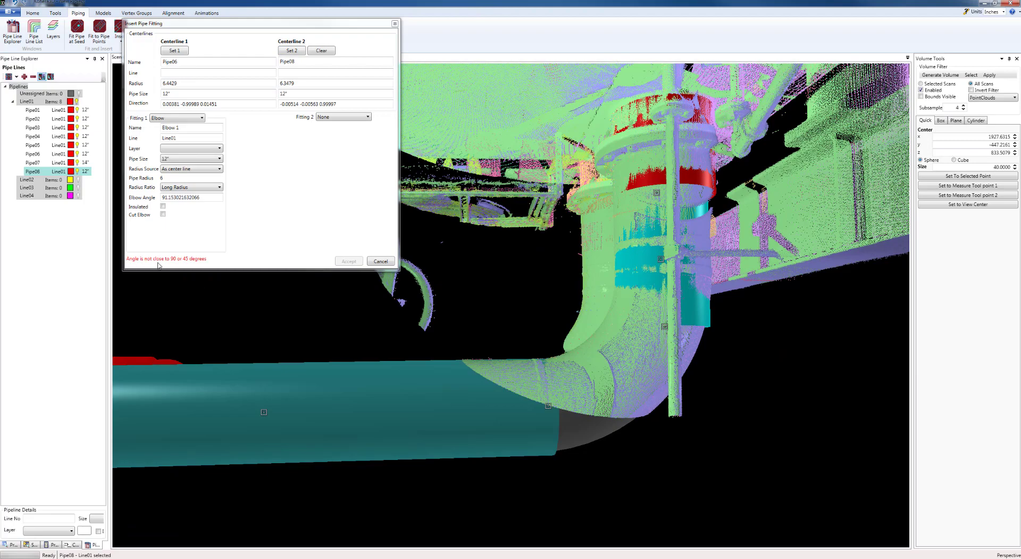
{"action": "middle_click_drag", "start_coordinate": [255, 309], "coordinate": [224, 319]}
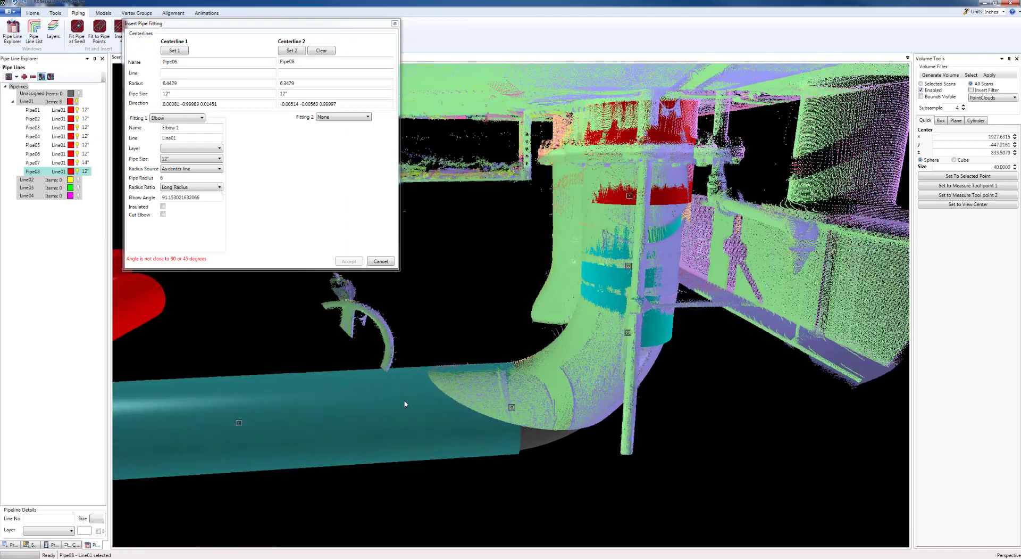
{"action": "left_click", "coordinate": [163, 214]}
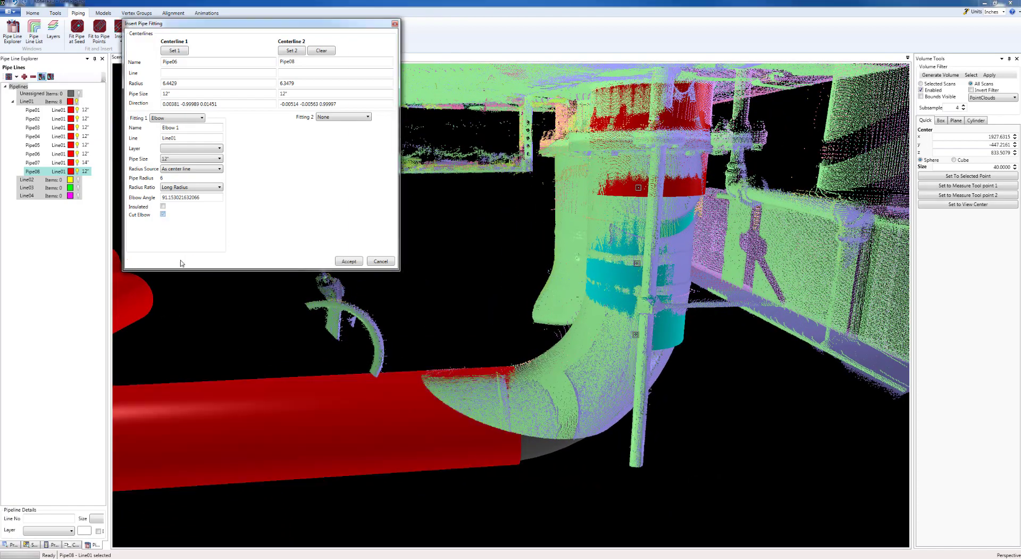
Insert the cut elbow between the horizontal 12" pipe and the vertical section beneath the tank.
{"action": "left_click", "coordinate": [349, 262]}
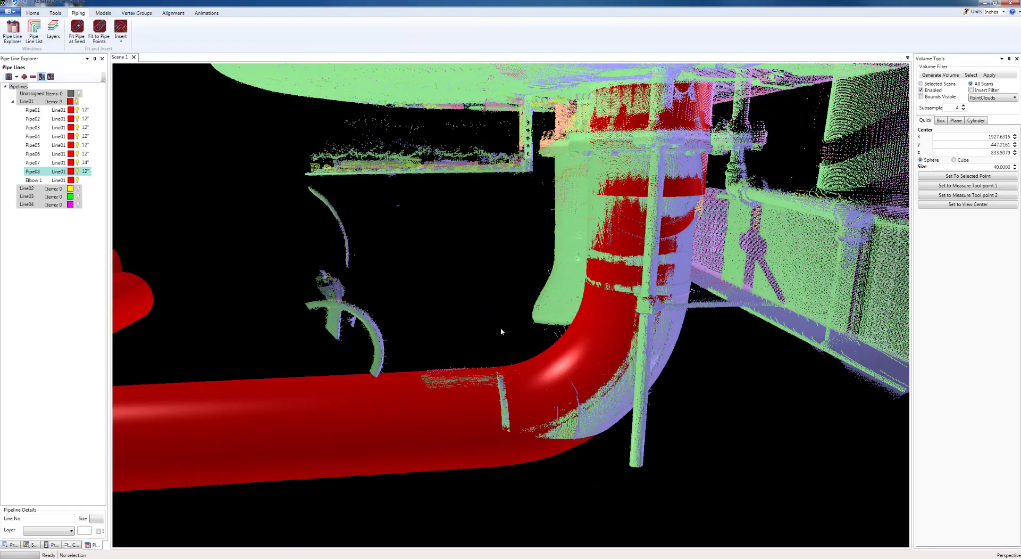
Switch the volume filter from the sphere to the saved box range with its bounds visible.
{"action": "middle_click_drag", "start_coordinate": [500, 327], "coordinate": [518, 403]}
{"action": "scroll", "coordinate": [474, 318], "scroll_direction": "down", "scroll_amount": 4}
{"action": "left_click", "coordinate": [535, 311]}
{"action": "scroll", "coordinate": [517, 403], "scroll_direction": "down", "scroll_amount": 3}
{"action": "left_click", "coordinate": [470, 374]}
{"action": "middle_click_drag", "start_coordinate": [470, 375], "coordinate": [510, 401]}
{"action": "scroll", "coordinate": [509, 400], "scroll_direction": "up", "scroll_amount": 3}
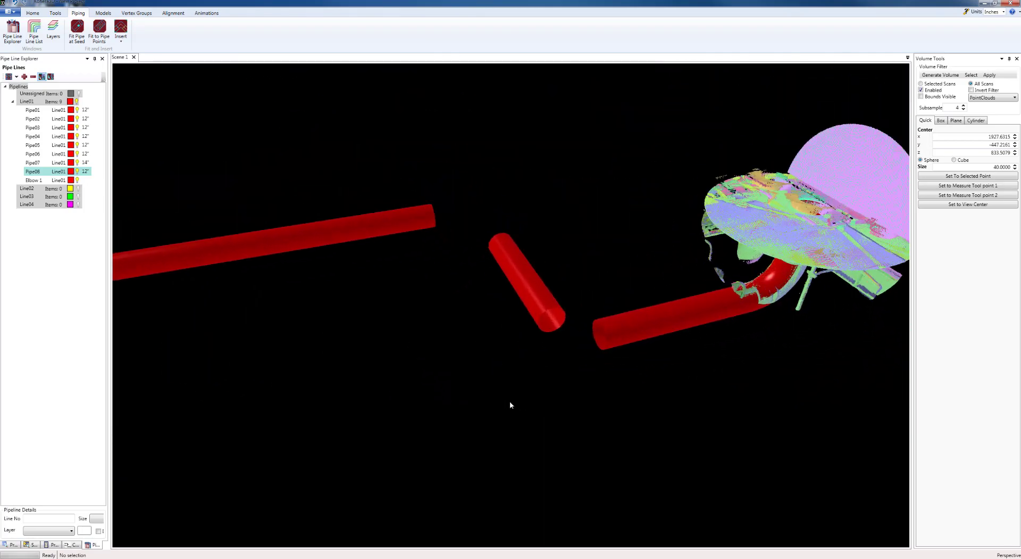
{"action": "left_click", "coordinate": [940, 121]}
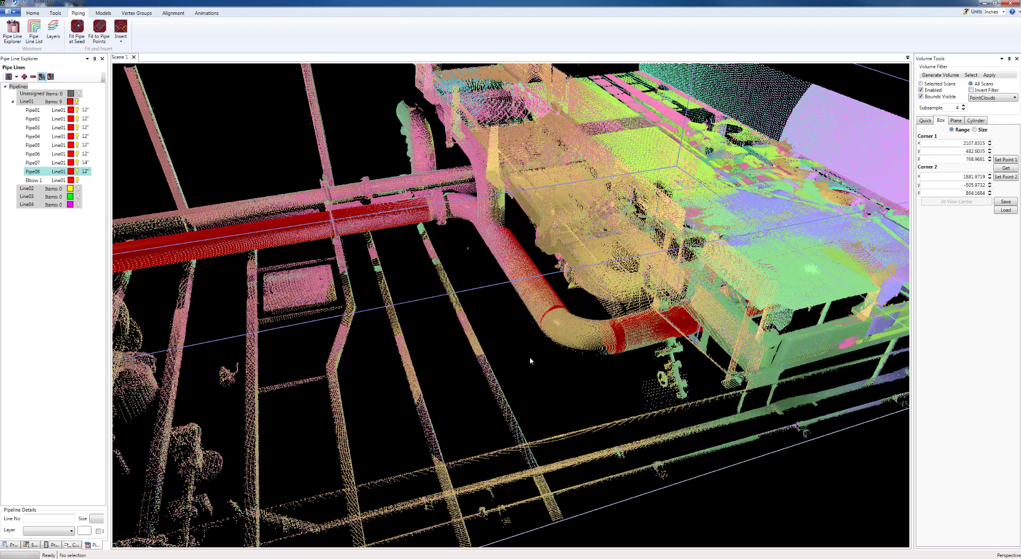
Fit a 12" pipe section on Line01 to the vertical branch between the two horizontal pipes.
{"action": "left_click_drag", "start_coordinate": [530, 360], "coordinate": [478, 393]}
{"action": "scroll", "coordinate": [486, 436], "scroll_direction": "up", "scroll_amount": 3}
{"action": "left_click_drag", "start_coordinate": [520, 342], "coordinate": [502, 334]}
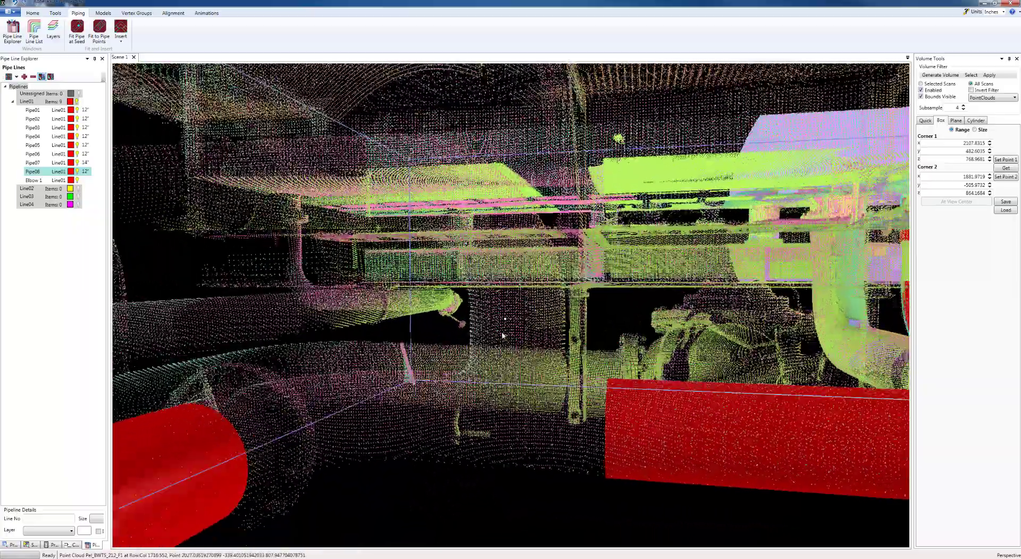
{"action": "left_click", "coordinate": [521, 353]}
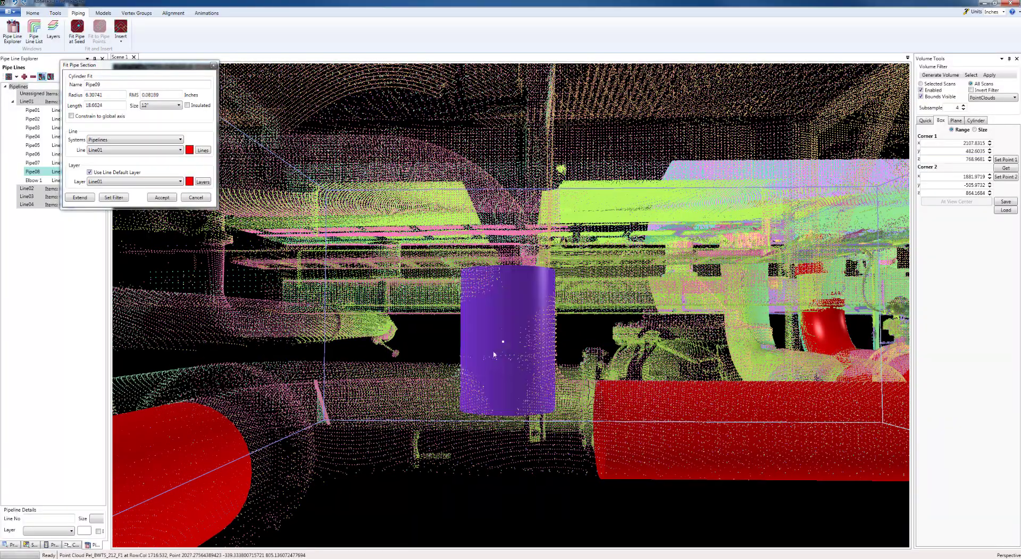
{"action": "middle_click_drag", "start_coordinate": [464, 399], "coordinate": [537, 341]}
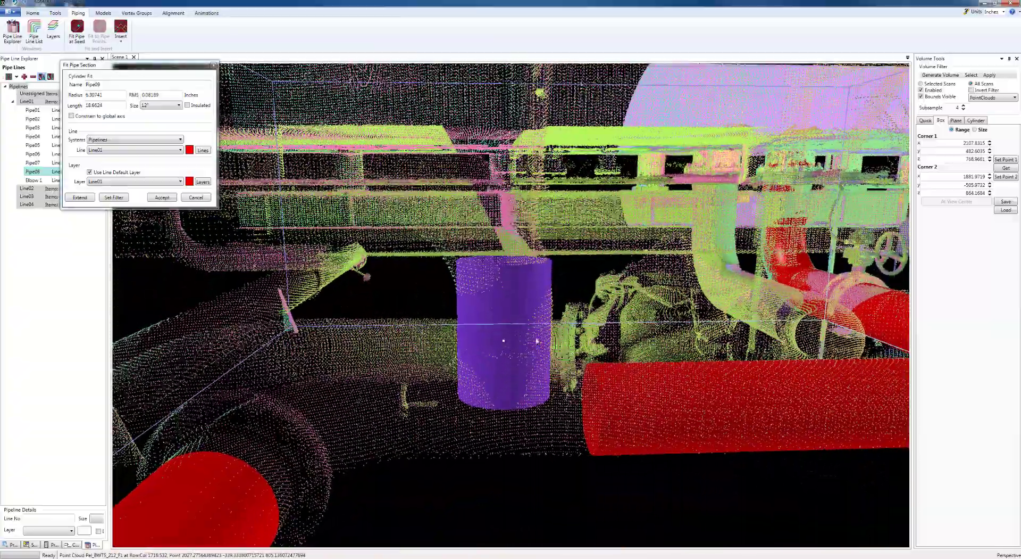
{"action": "middle_click_drag", "start_coordinate": [539, 396], "coordinate": [671, 394]}
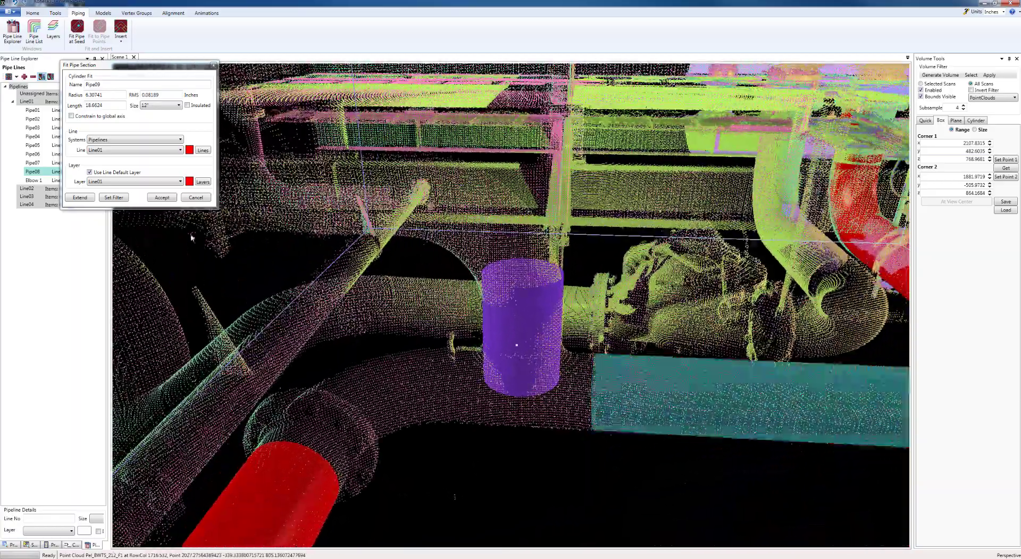
{"action": "left_click", "coordinate": [168, 200]}
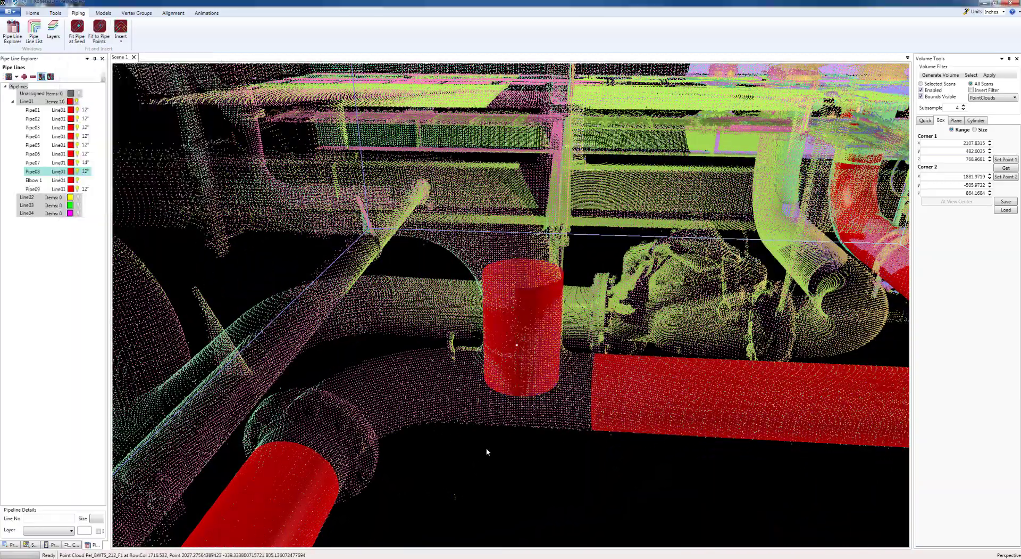
Insert a long-radius elbow with Pipe03 as centerline 1 and the perpendicular horizontal Pipe05 as centerline 2.
{"action": "mouse_move", "coordinate": [487, 451]}
{"action": "middle_mouse_down"}
{"action": "mouse_move", "coordinate": [520, 449]}
{"action": "mouse_move", "coordinate": [528, 417]}
{"action": "mouse_move", "coordinate": [510, 413]}
{"action": "mouse_move", "coordinate": [475, 457]}
{"action": "middle_mouse_up"}
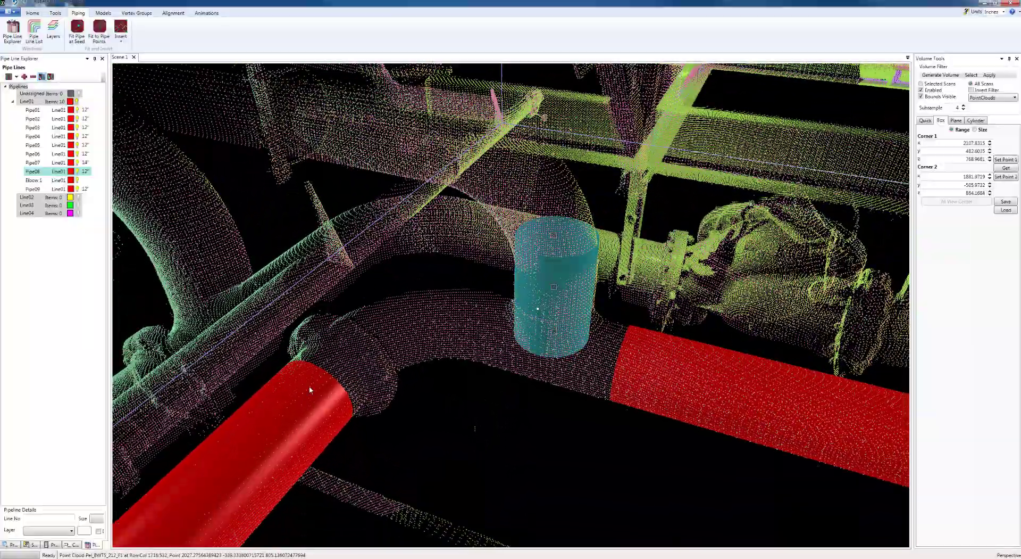
{"action": "middle_click_drag", "start_coordinate": [458, 375], "coordinate": [460, 423]}
{"action": "left_click", "coordinate": [314, 356]}
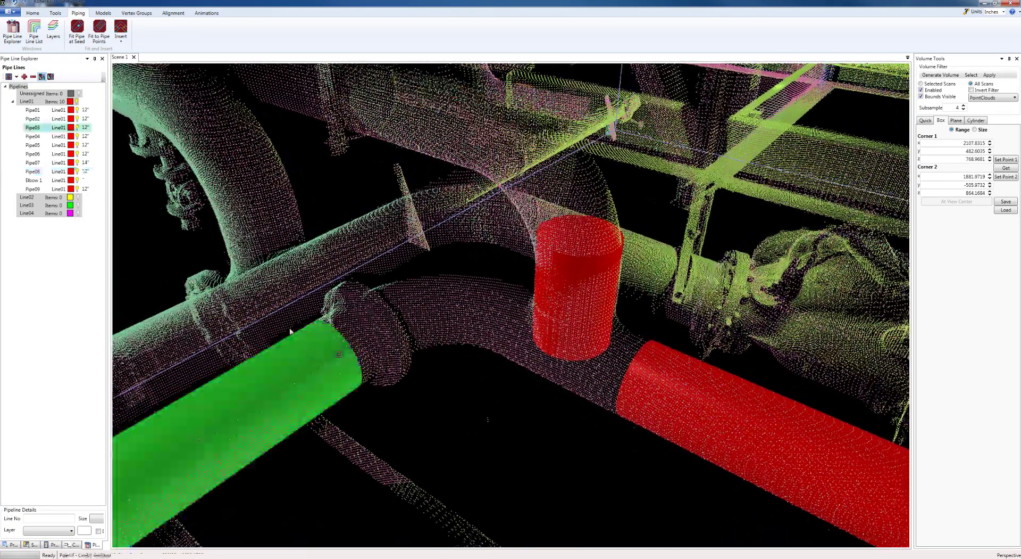
{"action": "left_click", "coordinate": [122, 42]}
{"action": "left_click", "coordinate": [136, 54]}
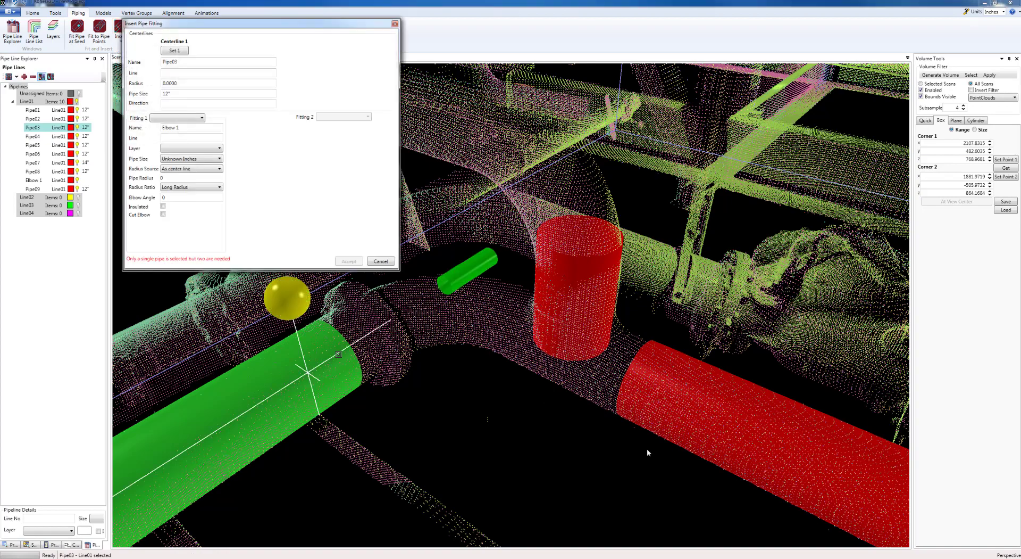
{"action": "left_click", "coordinate": [663, 372]}
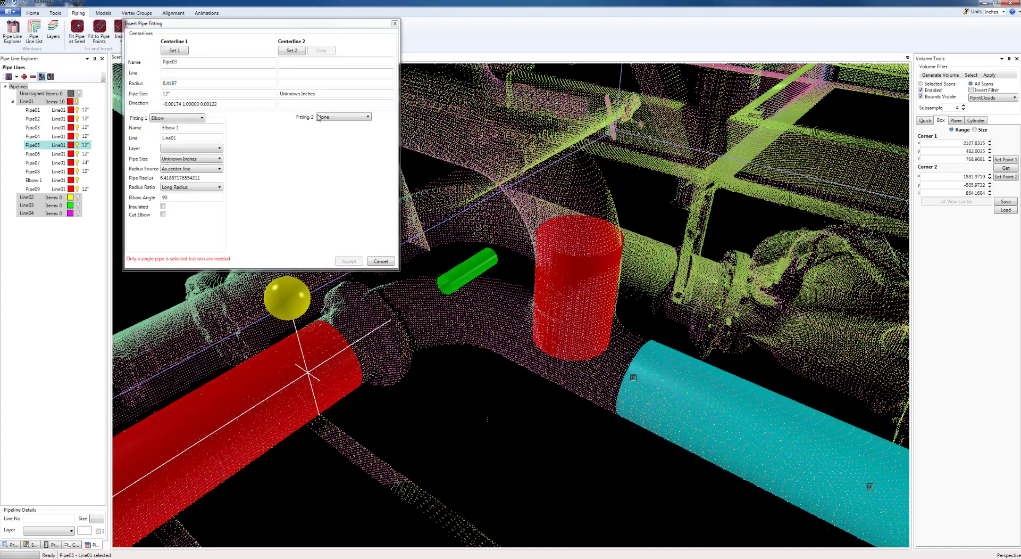
{"action": "left_click", "coordinate": [292, 51]}
{"action": "left_click", "coordinate": [357, 265]}
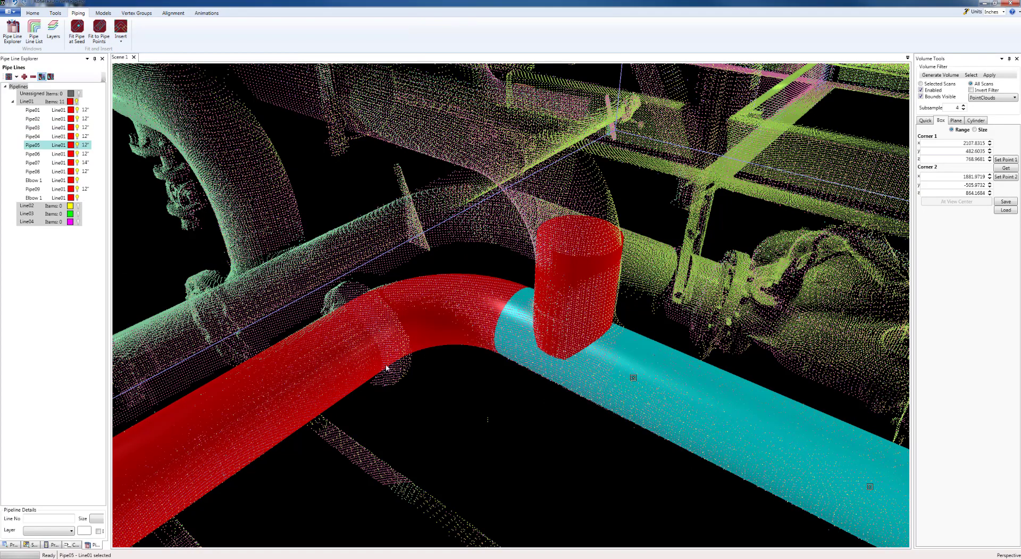
Insert a tee with horizontal Pipe05 as the main run and the vertical 12" section Pipe09 as its branch.
{"action": "middle_click_drag", "start_coordinate": [433, 405], "coordinate": [606, 382]}
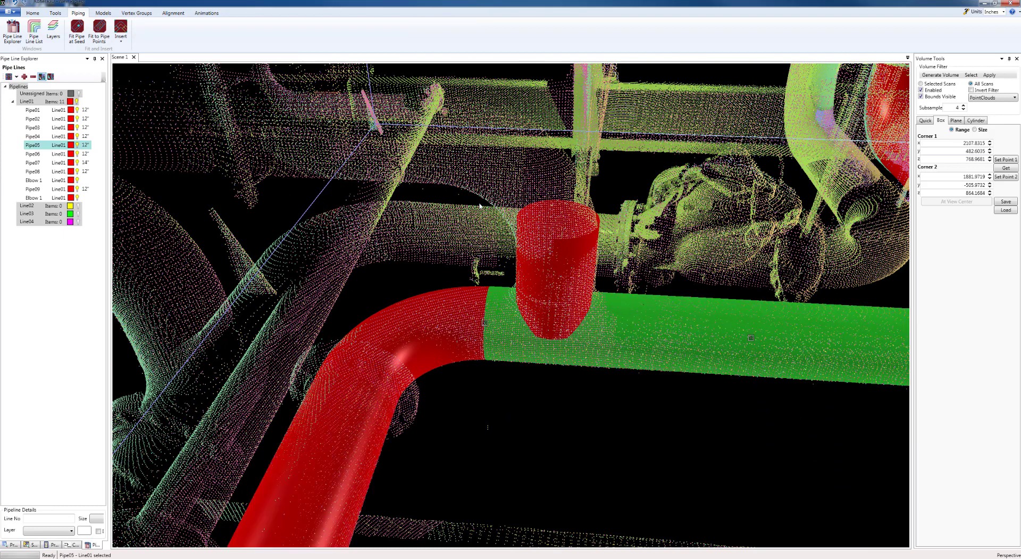
{"action": "left_click", "coordinate": [122, 40]}
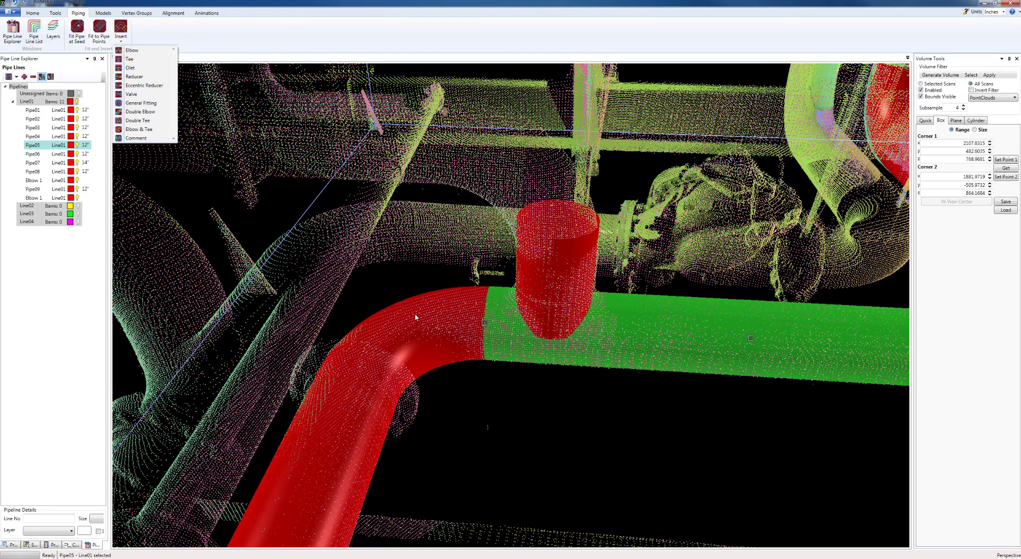
{"action": "left_click", "coordinate": [570, 257]}
{"action": "left_click", "coordinate": [296, 52]}
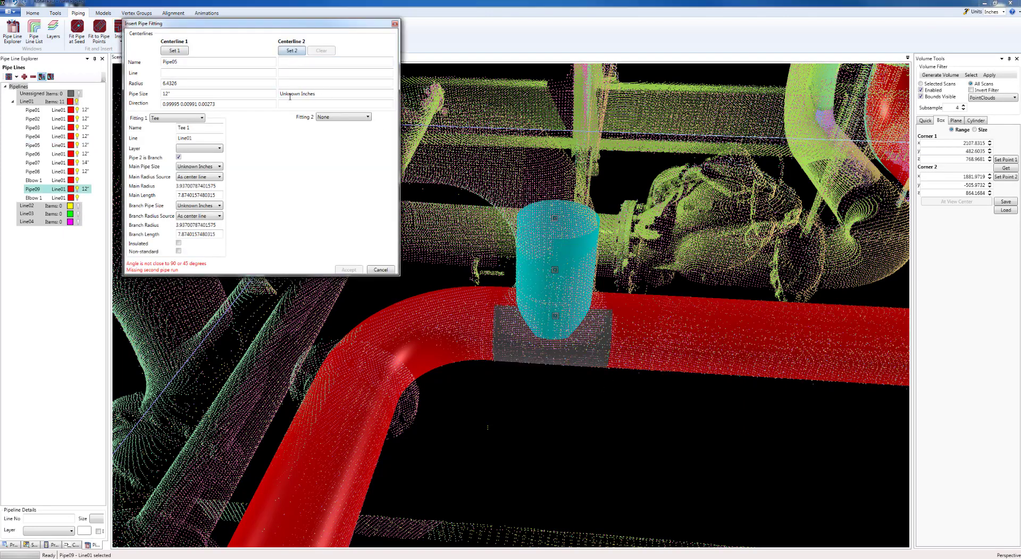
{"action": "key", "text": "Return"}
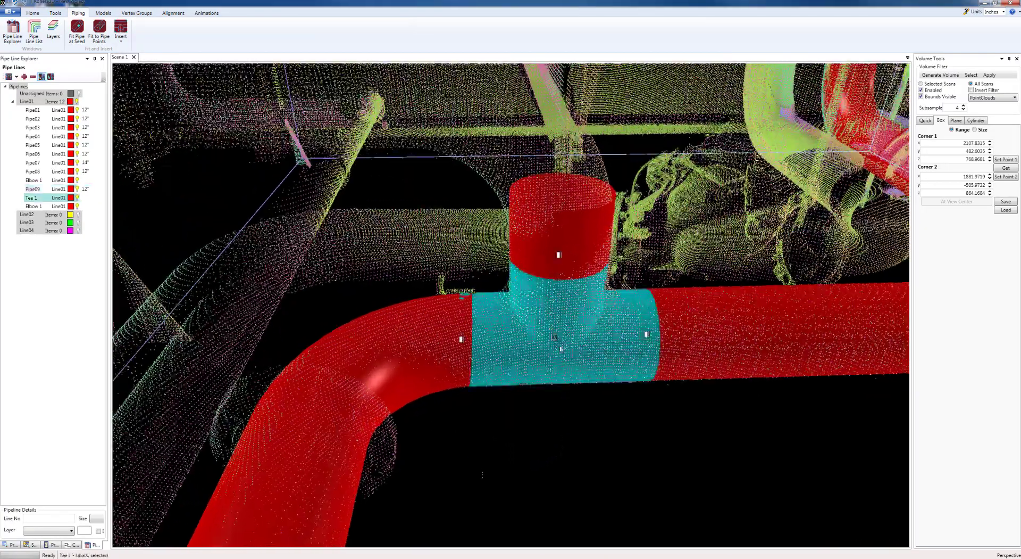
Fit a 12" Line01 section to the upper horizontal pipe and extend it to a farther point on the scan.
{"action": "middle_click_drag", "start_coordinate": [557, 345], "coordinate": [482, 452]}
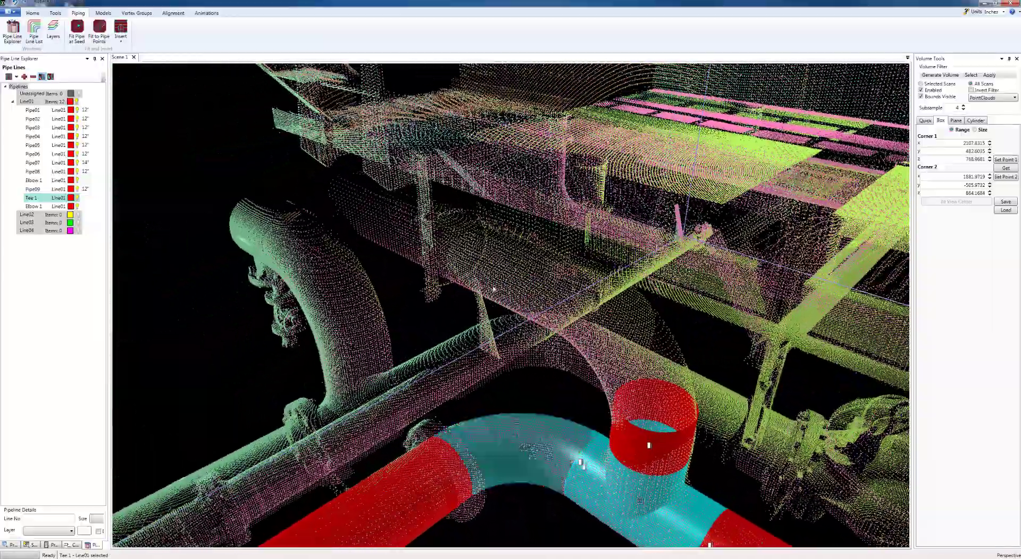
{"action": "key", "text": "f"}
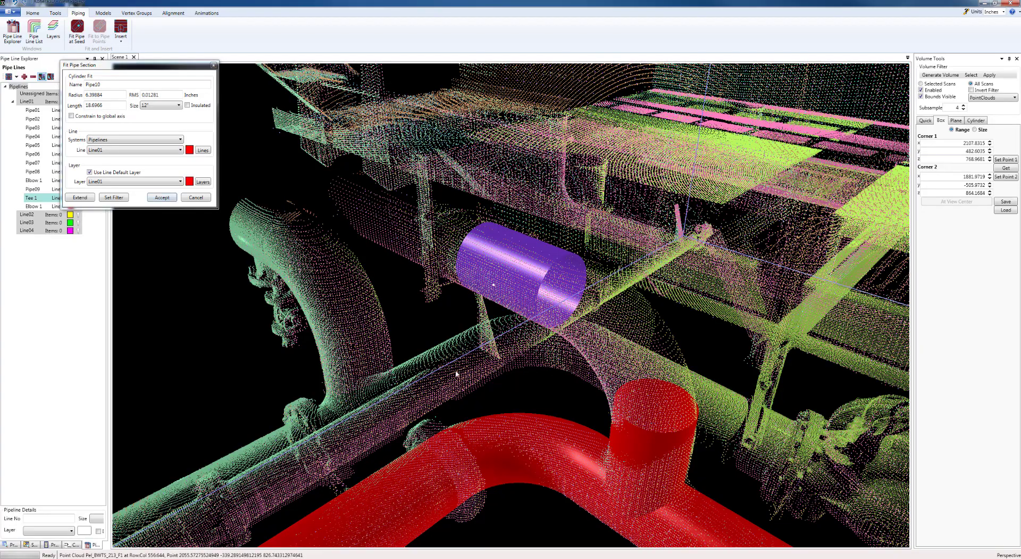
{"action": "middle_click_drag", "start_coordinate": [382, 370], "coordinate": [525, 383]}
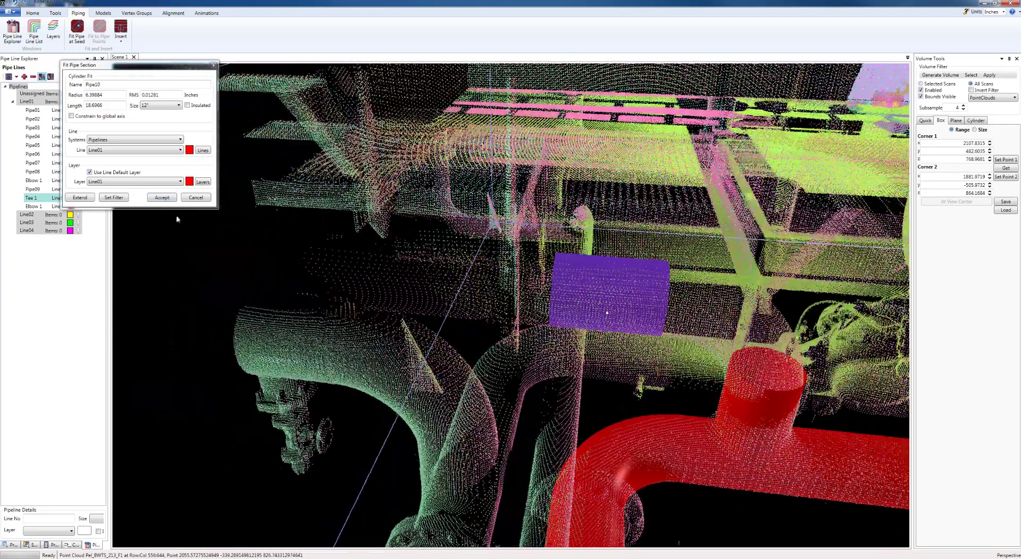
{"action": "left_click", "coordinate": [409, 296]}
{"action": "middle_click_drag", "start_coordinate": [426, 325], "coordinate": [458, 315]}
{"action": "left_click", "coordinate": [153, 199]}
{"action": "middle_click_drag", "start_coordinate": [394, 354], "coordinate": [482, 406]}
{"action": "scroll", "coordinate": [373, 376], "scroll_direction": "up", "scroll_amount": 3}
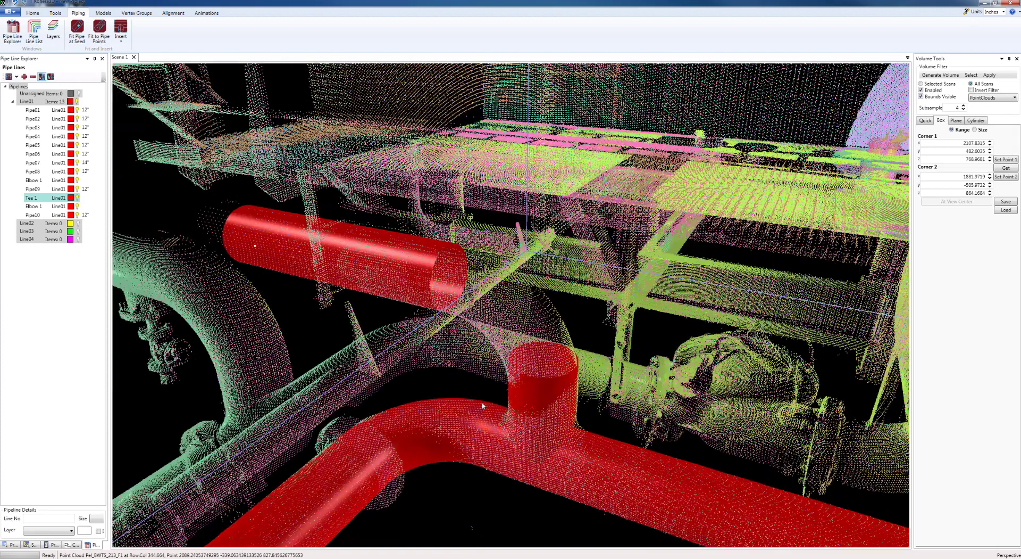
Insert a long-radius elbow joining the vertical branch above the tee to the upper horizontal 12" pipe.
{"action": "left_click", "coordinate": [542, 394]}
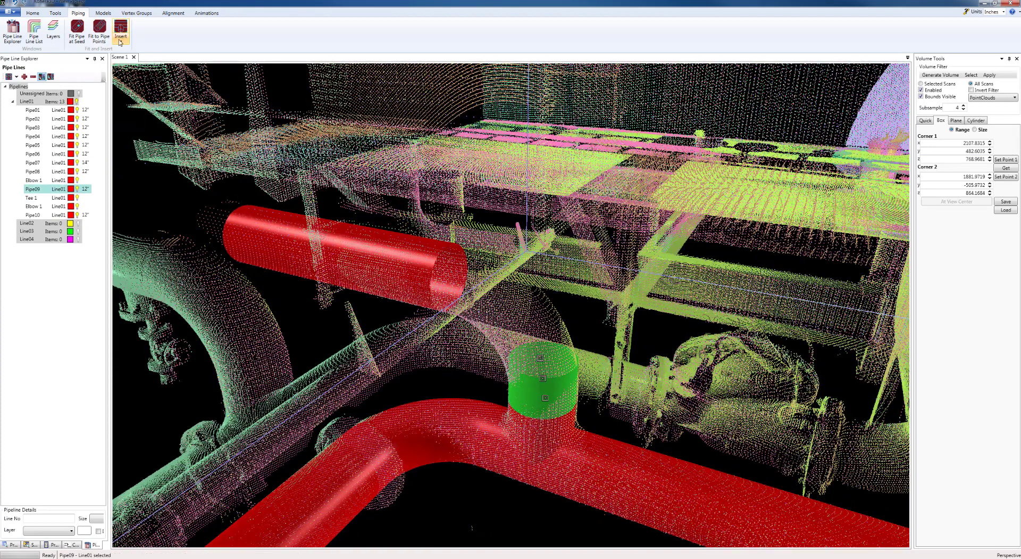
{"action": "left_click", "coordinate": [120, 43]}
{"action": "left_click", "coordinate": [131, 50]}
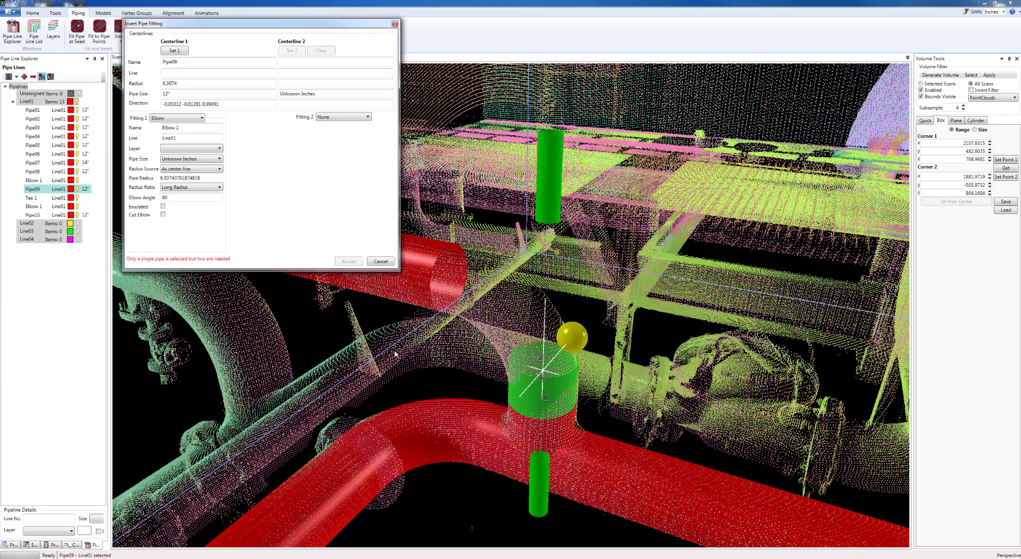
{"action": "middle_click_drag", "start_coordinate": [450, 380], "coordinate": [513, 404]}
{"action": "scroll", "coordinate": [513, 404], "scroll_direction": "up", "scroll_amount": 2}
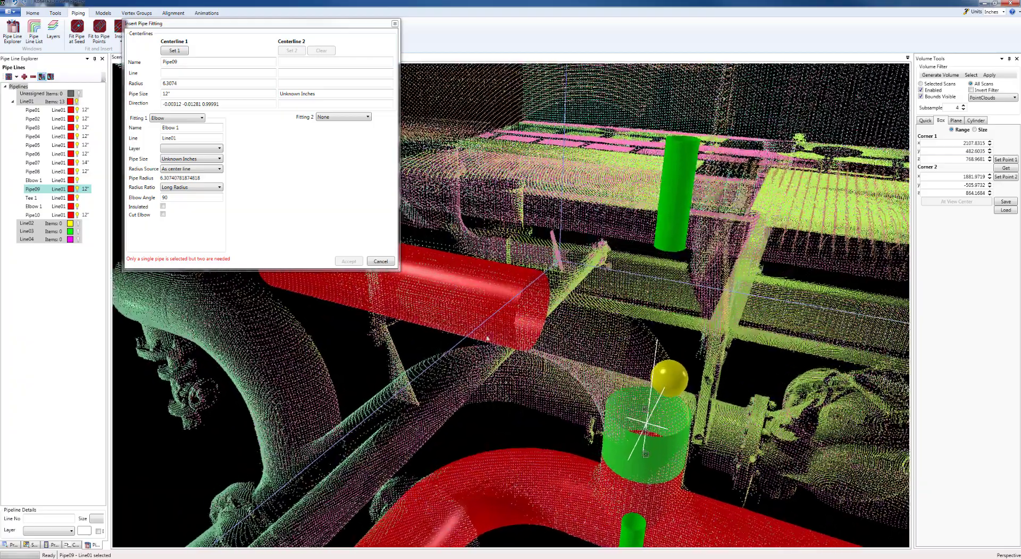
{"action": "left_click", "coordinate": [501, 304]}
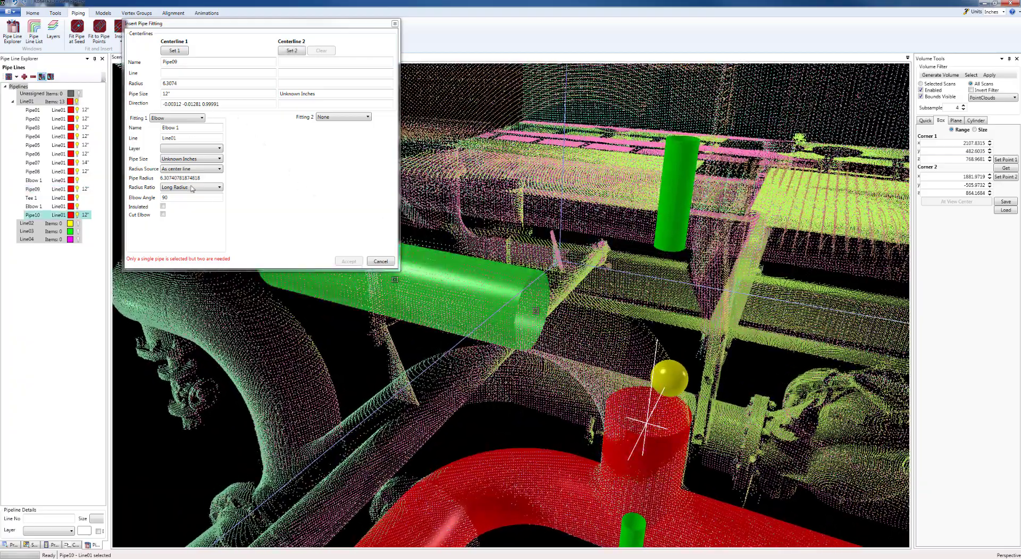
{"action": "left_click", "coordinate": [292, 51]}
{"action": "left_click", "coordinate": [351, 263]}
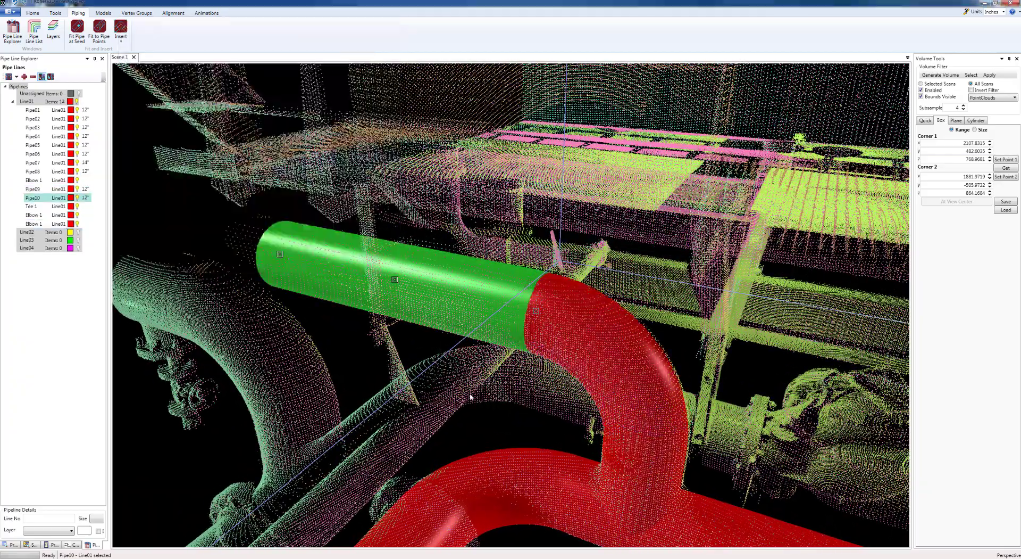
Save the BWTS project with the modeled pipe run.
{"action": "left_click", "coordinate": [529, 420]}
{"action": "scroll", "coordinate": [529, 420], "scroll_direction": "down", "scroll_amount": 3}
{"action": "middle_click_drag", "start_coordinate": [529, 419], "coordinate": [509, 381]}
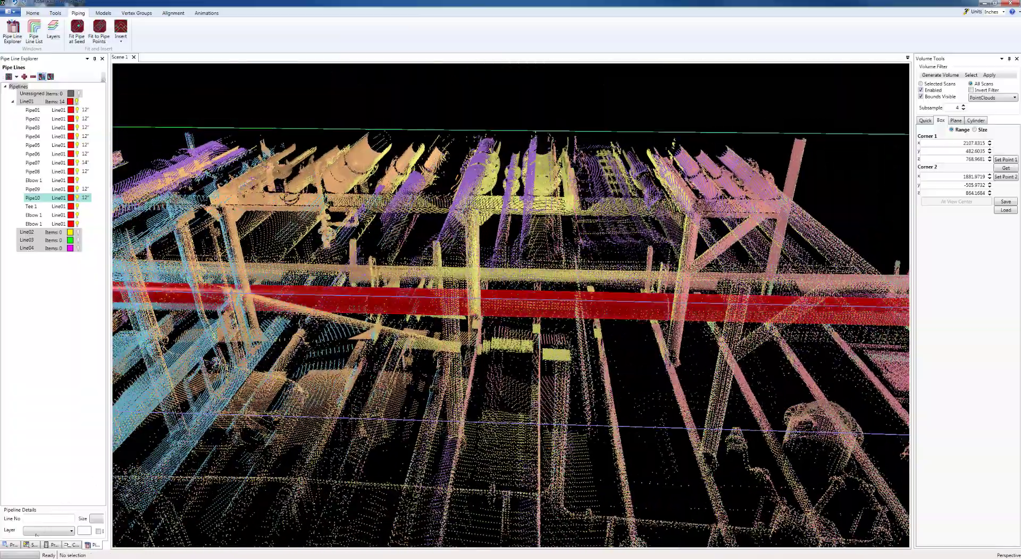
{"action": "left_click", "coordinate": [12, 545]}
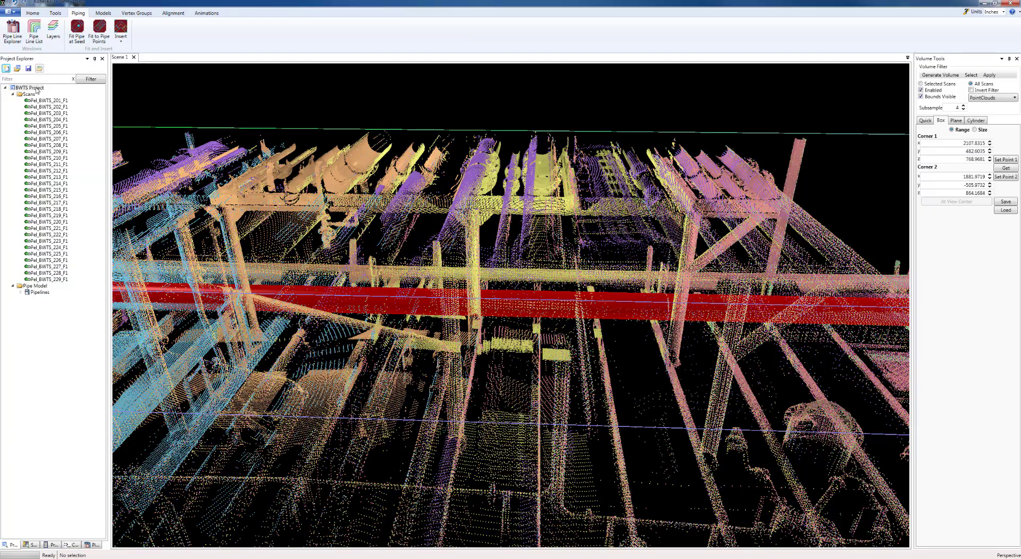
{"action": "left_click", "coordinate": [28, 68]}
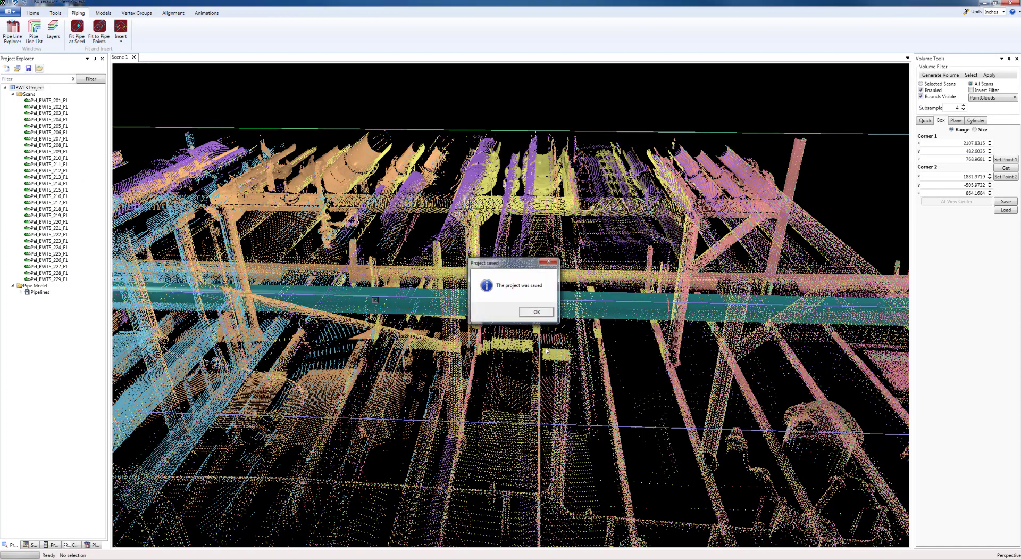
Center the spherical volume filter on a selected scan point at the vertical pipe beneath the tank at the run's other end.
{"action": "middle_click_drag", "start_coordinate": [413, 371], "coordinate": [326, 380]}
{"action": "middle_click_drag", "start_coordinate": [388, 395], "coordinate": [465, 443]}
{"action": "scroll", "coordinate": [465, 443], "scroll_direction": "up", "scroll_amount": 5}
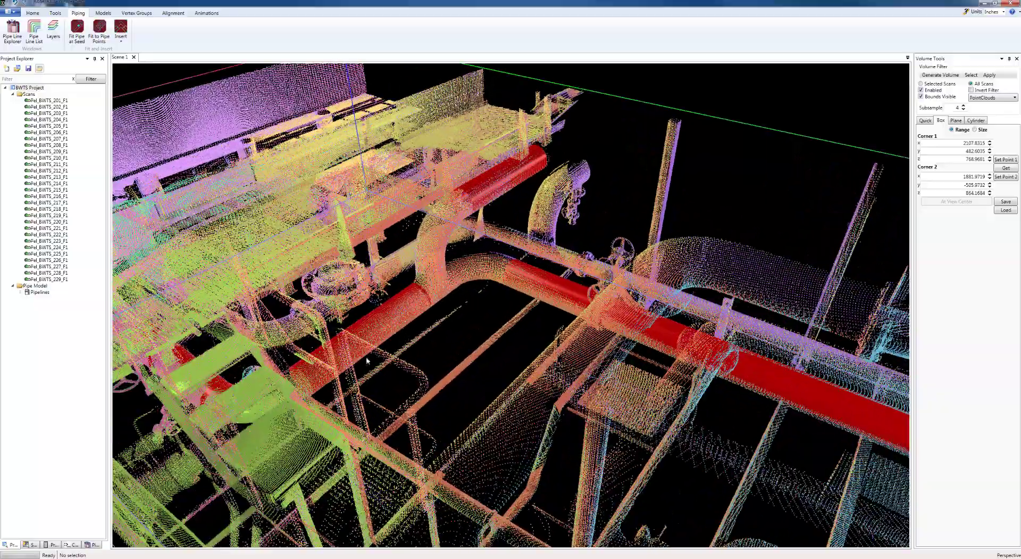
{"action": "middle_click_drag", "start_coordinate": [298, 382], "coordinate": [853, 207]}
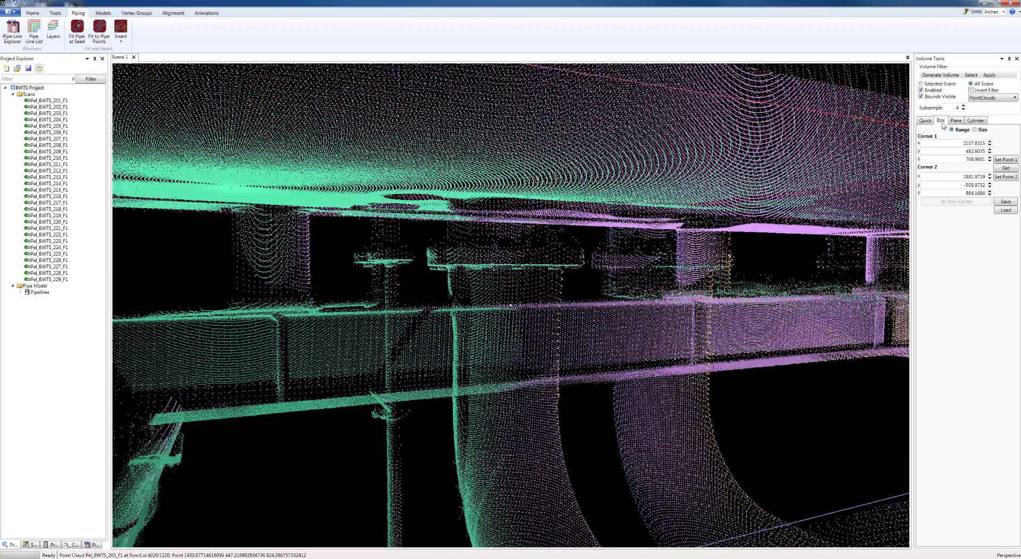
{"action": "left_click", "coordinate": [926, 121]}
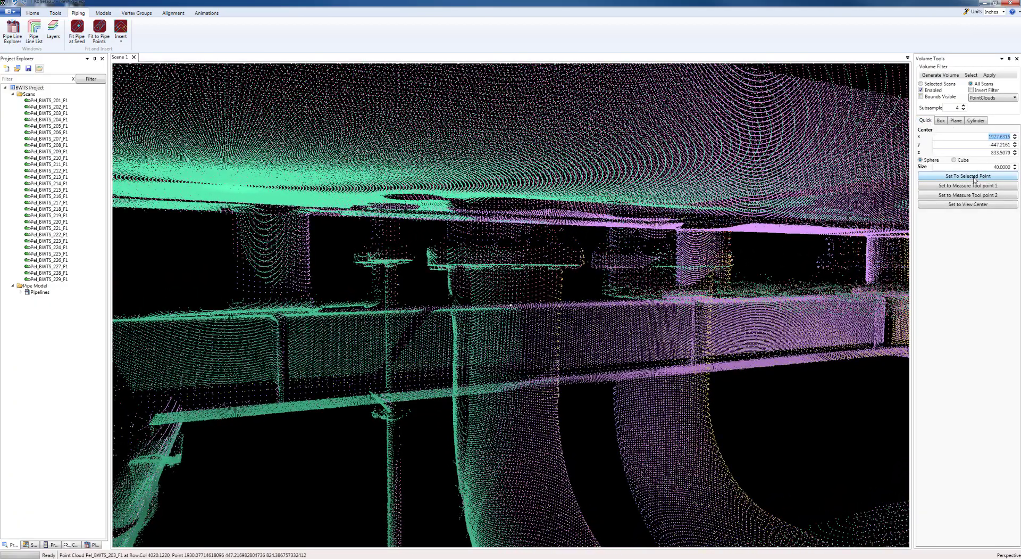
{"action": "middle_click_drag", "start_coordinate": [805, 257], "coordinate": [528, 250]}
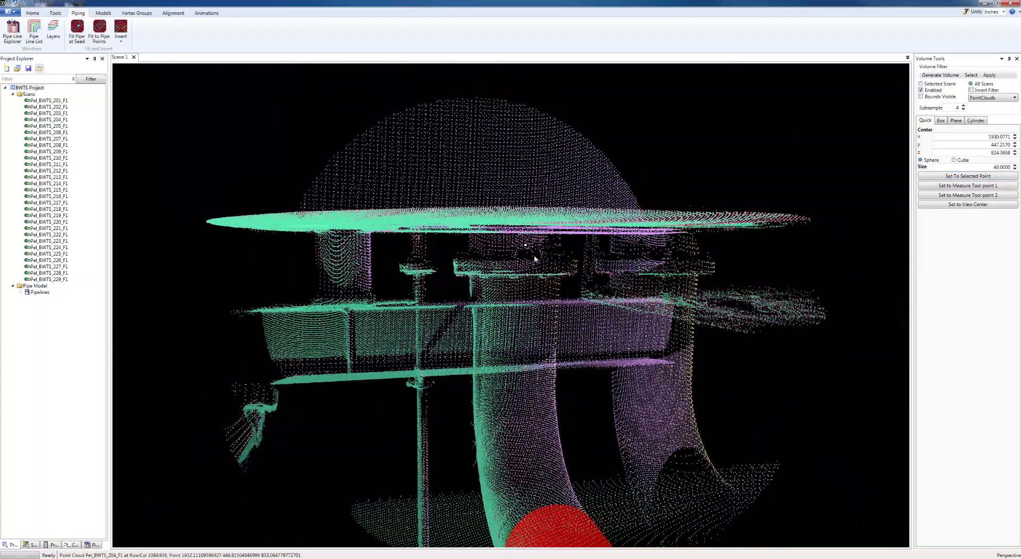
{"action": "key", "text": "c"}
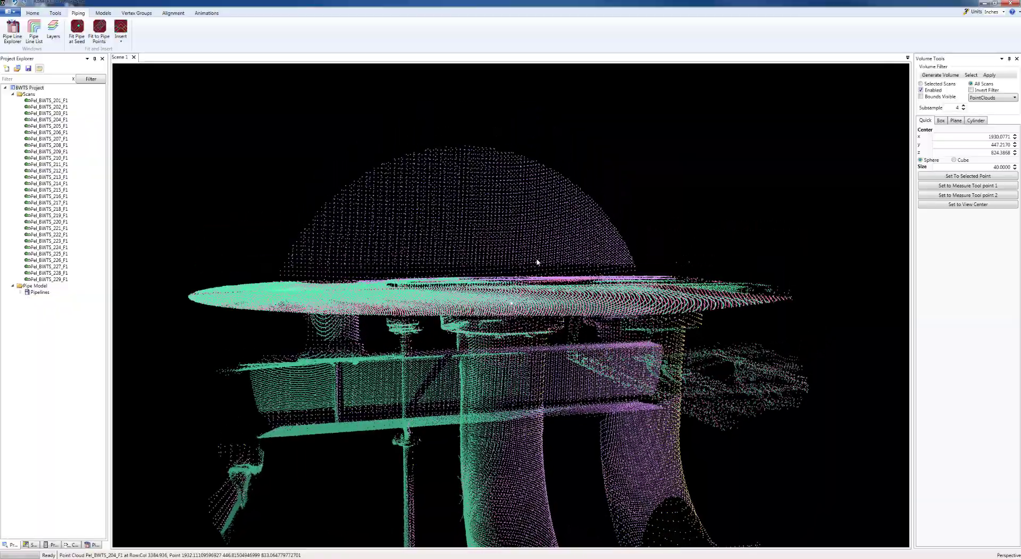
{"action": "scroll", "coordinate": [537, 262], "scroll_direction": "up", "scroll_amount": 10}
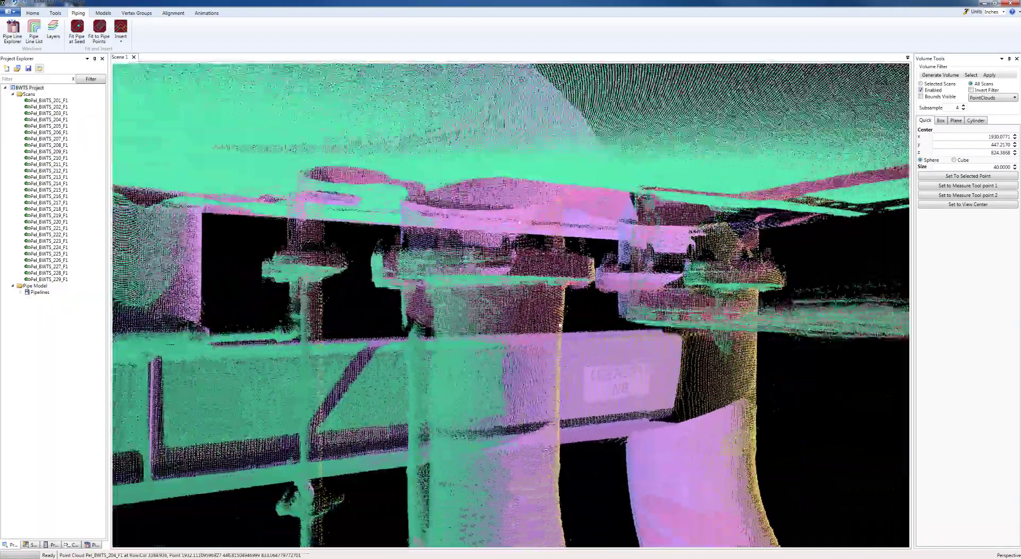
Fit a 14" Line01 pipe section to the short vertical stub directly beneath the tank.
{"action": "middle_click_drag", "start_coordinate": [560, 325], "coordinate": [523, 371]}
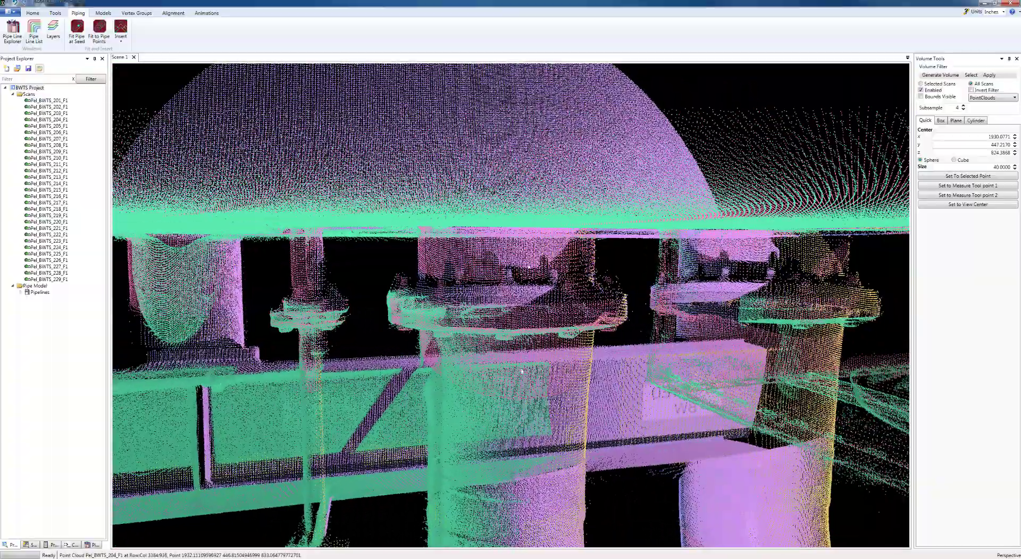
{"action": "left_click", "coordinate": [524, 264]}
{"action": "middle_click_drag", "start_coordinate": [524, 264], "coordinate": [441, 288]}
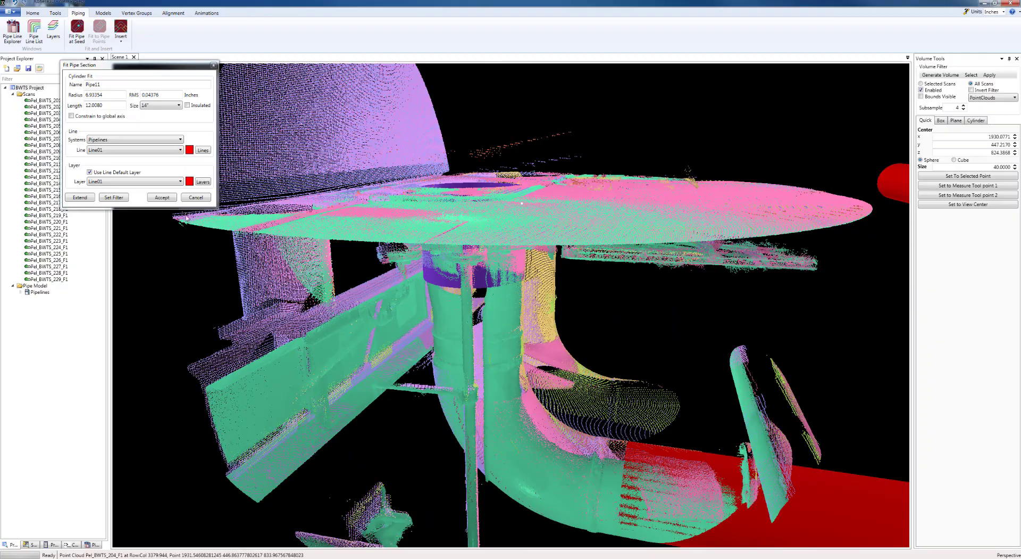
{"action": "left_click", "coordinate": [162, 198]}
Fit a 12" Line01 pipe section to the vertical pipe just below the 14" stub.
{"action": "middle_click_drag", "start_coordinate": [440, 377], "coordinate": [445, 339]}
{"action": "scroll", "coordinate": [445, 338], "scroll_direction": "up", "scroll_amount": 5}
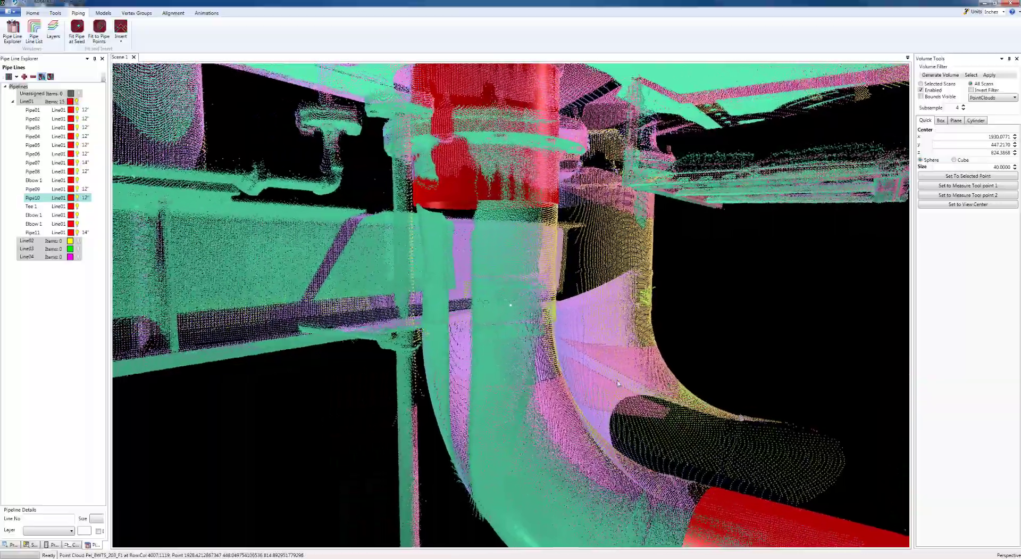
{"action": "middle_click_drag", "start_coordinate": [461, 326], "coordinate": [170, 238]}
{"action": "key", "text": "f"}
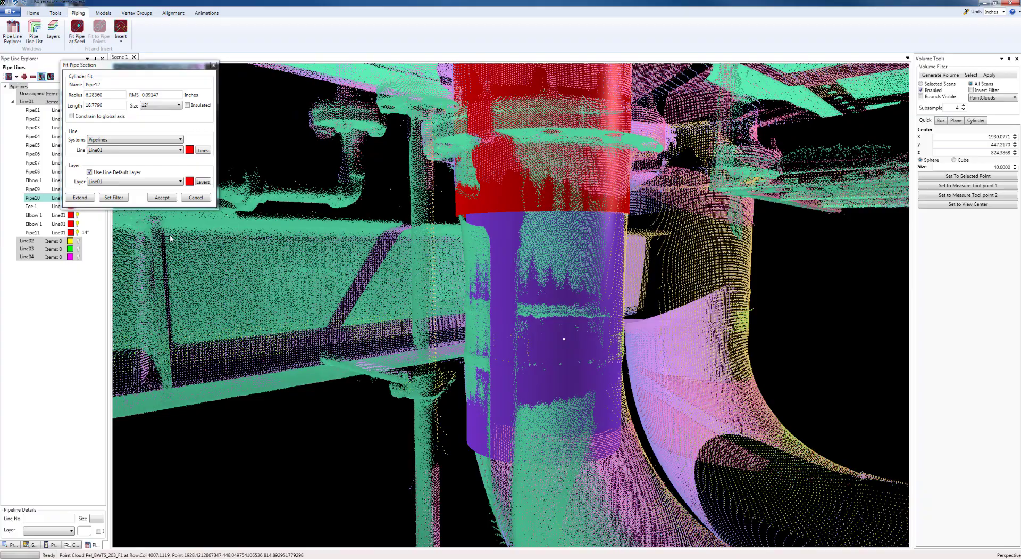
{"action": "left_click", "coordinate": [163, 199]}
{"action": "left_click", "coordinate": [162, 198]}
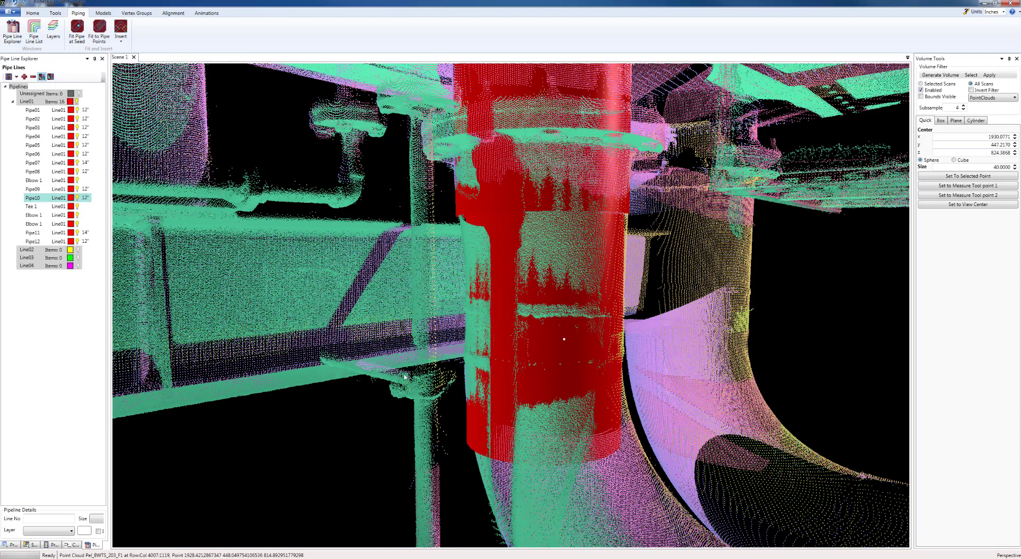
Insert a long-radius 12" elbow with Cut Elbow enabled, joining the vertical pipe beneath the tank to the lower horizontal pipe.
{"action": "scroll", "coordinate": [420, 382], "scroll_direction": "down", "scroll_amount": 5}
{"action": "middle_click_drag", "start_coordinate": [421, 382], "coordinate": [447, 404]}
{"action": "scroll", "coordinate": [471, 353], "scroll_direction": "up", "scroll_amount": 4}
{"action": "left_click", "coordinate": [396, 226]}
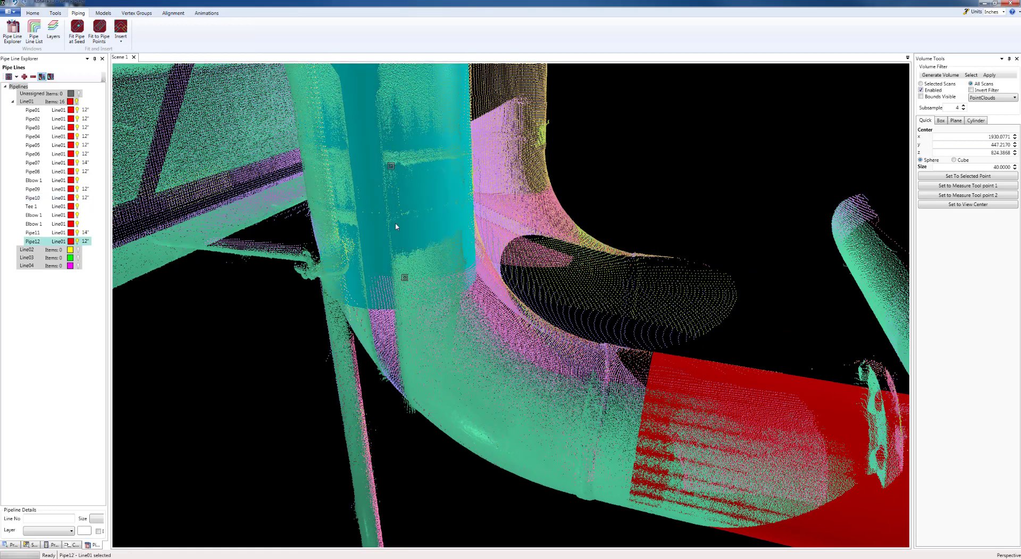
{"action": "left_click", "coordinate": [119, 42]}
{"action": "left_click", "coordinate": [137, 54]}
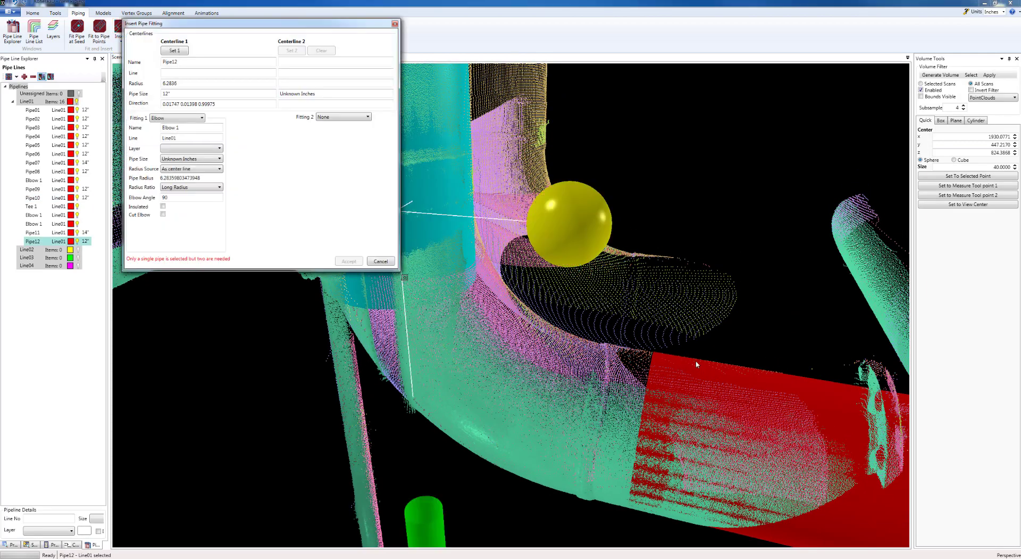
{"action": "left_click", "coordinate": [298, 50]}
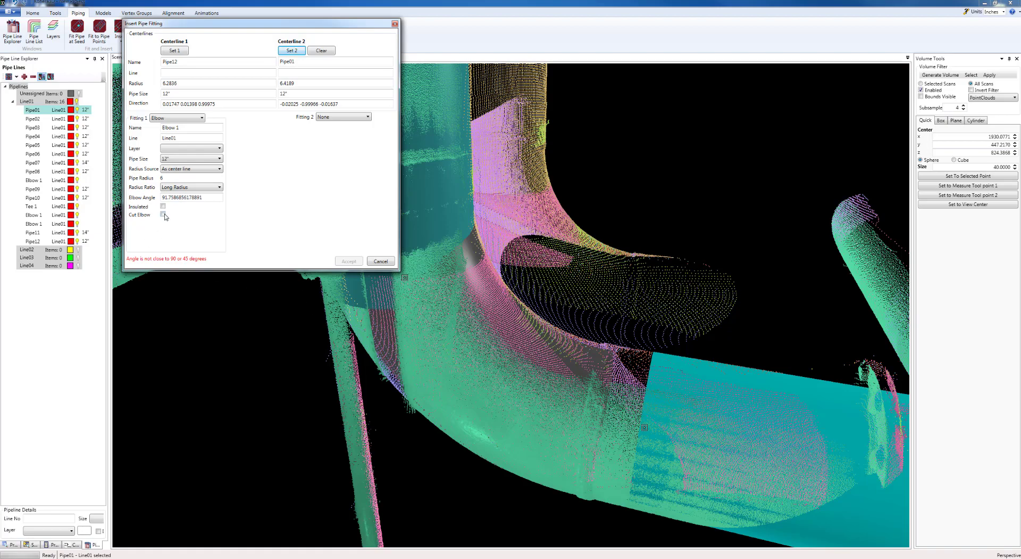
{"action": "left_click", "coordinate": [348, 261]}
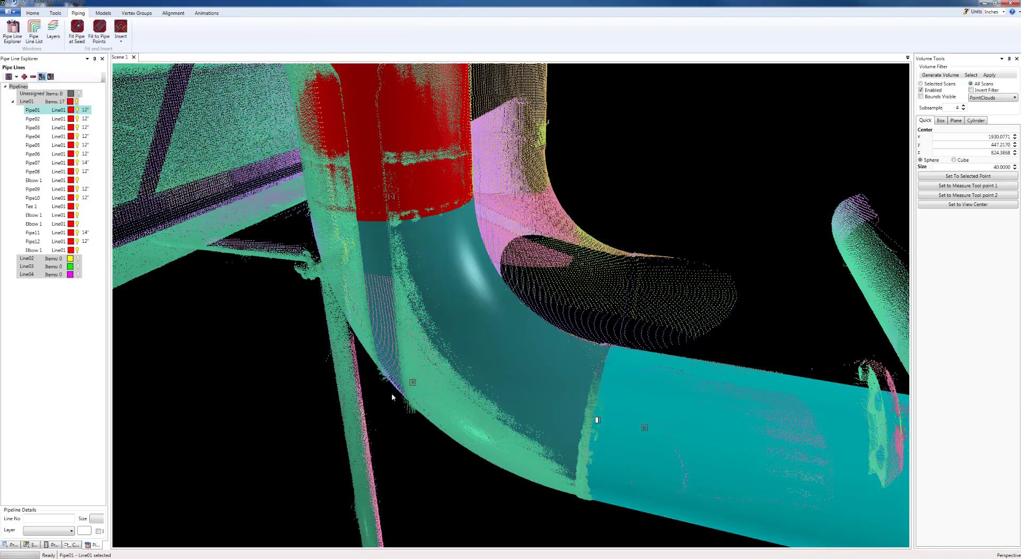
Apply the box volume filter with visible bounds to restore the wider scan area around the pipe run.
{"action": "left_click_drag", "start_coordinate": [481, 462], "coordinate": [334, 434]}
{"action": "scroll", "coordinate": [335, 435], "scroll_direction": "down", "scroll_amount": 1}
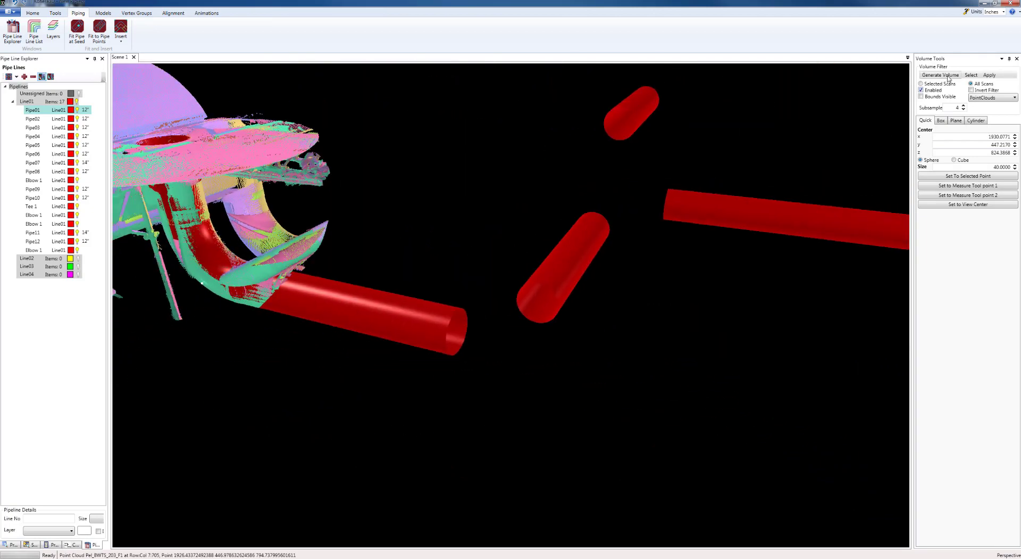
{"action": "left_click", "coordinate": [941, 120]}
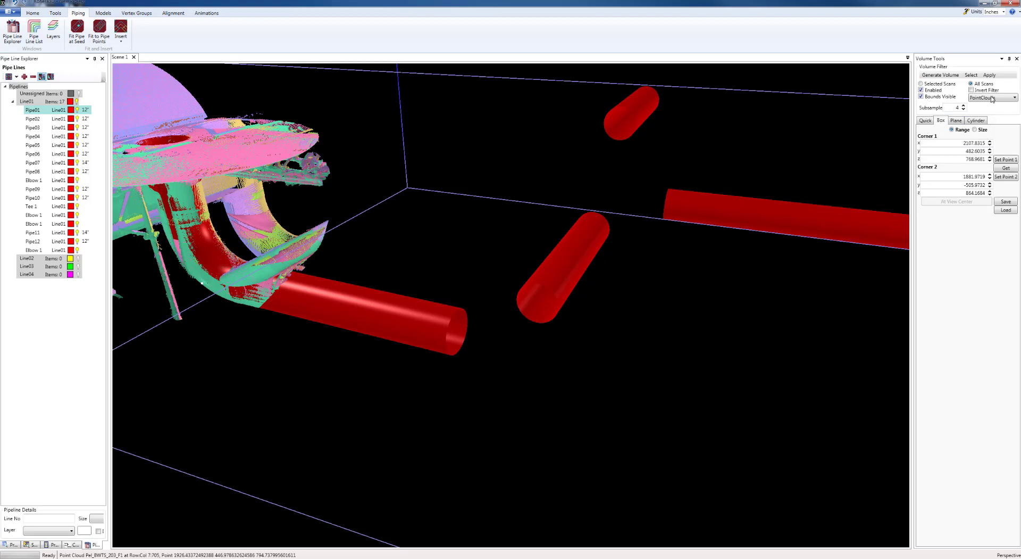
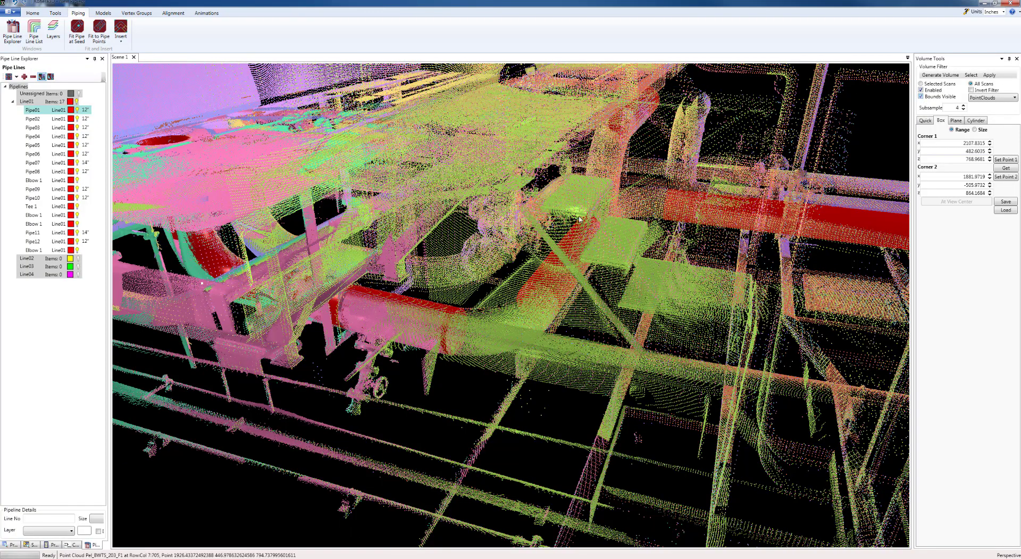
Apply a 40-inch spherical volume filter centered on a selected scan point at the vertical branch between the horizontal pipes.
{"action": "middle_click_drag", "start_coordinate": [454, 365], "coordinate": [417, 414]}
{"action": "scroll", "coordinate": [491, 396], "scroll_direction": "up", "scroll_amount": 4}
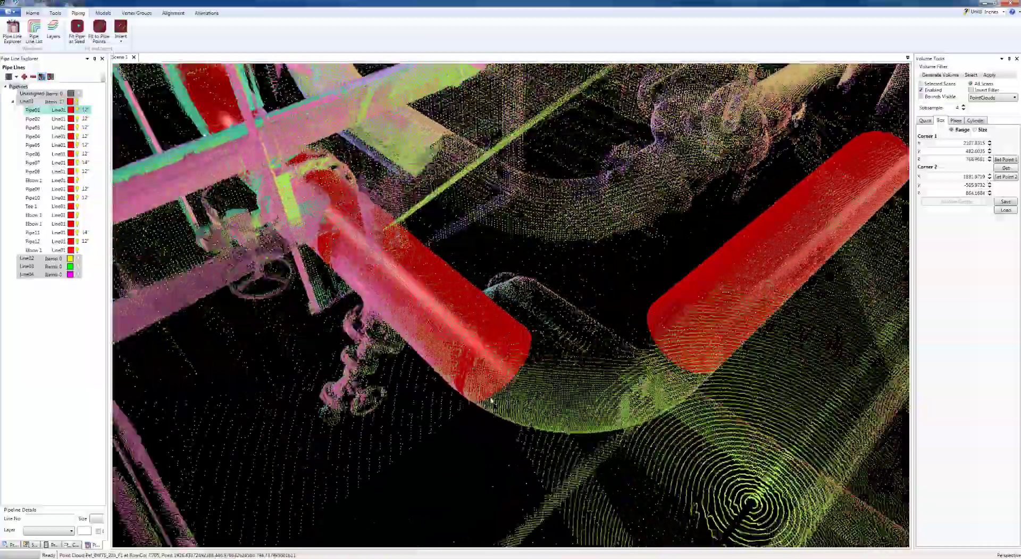
{"action": "middle_click_drag", "start_coordinate": [490, 396], "coordinate": [692, 255]}
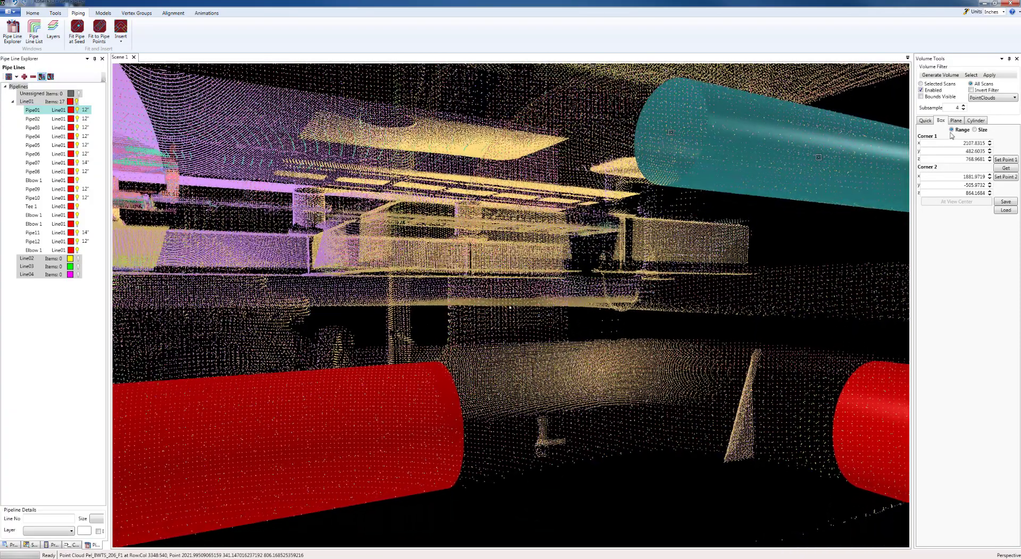
{"action": "left_click", "coordinate": [926, 121]}
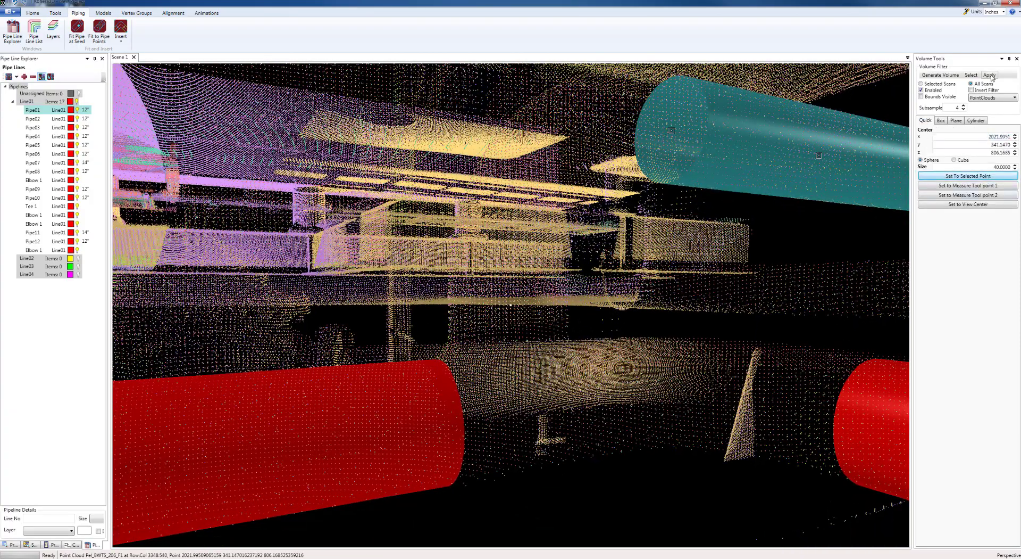
Fit a 12" Line01 pipe section to the short vertical branch, reseeding it on another scan point before accepting.
{"action": "middle_click_drag", "start_coordinate": [673, 315], "coordinate": [509, 309]}
{"action": "left_click", "coordinate": [524, 321]}
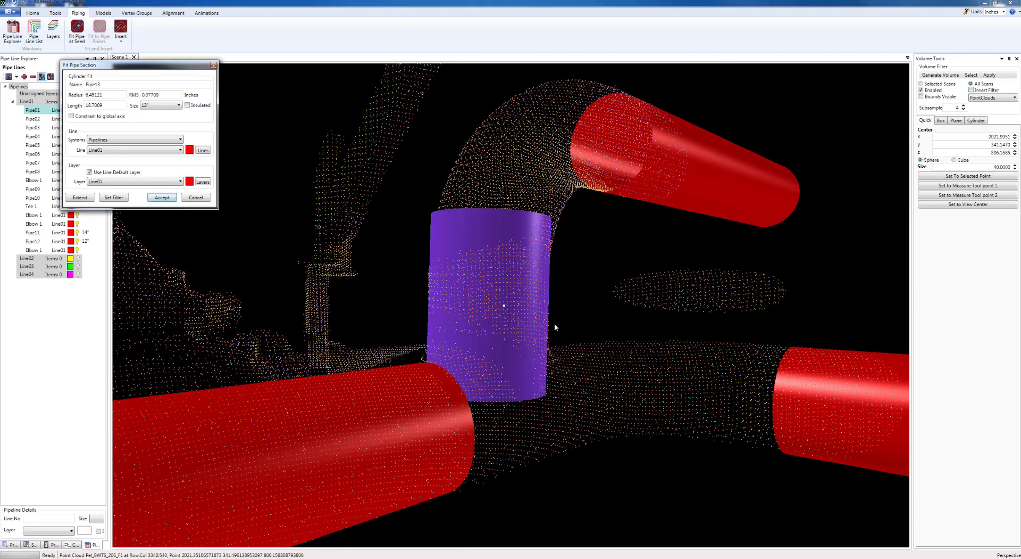
{"action": "middle_click_drag", "start_coordinate": [573, 324], "coordinate": [403, 296]}
{"action": "middle_click_drag", "start_coordinate": [587, 329], "coordinate": [504, 308]}
{"action": "middle_click_drag", "start_coordinate": [604, 346], "coordinate": [569, 336]}
{"action": "left_click", "coordinate": [550, 327]}
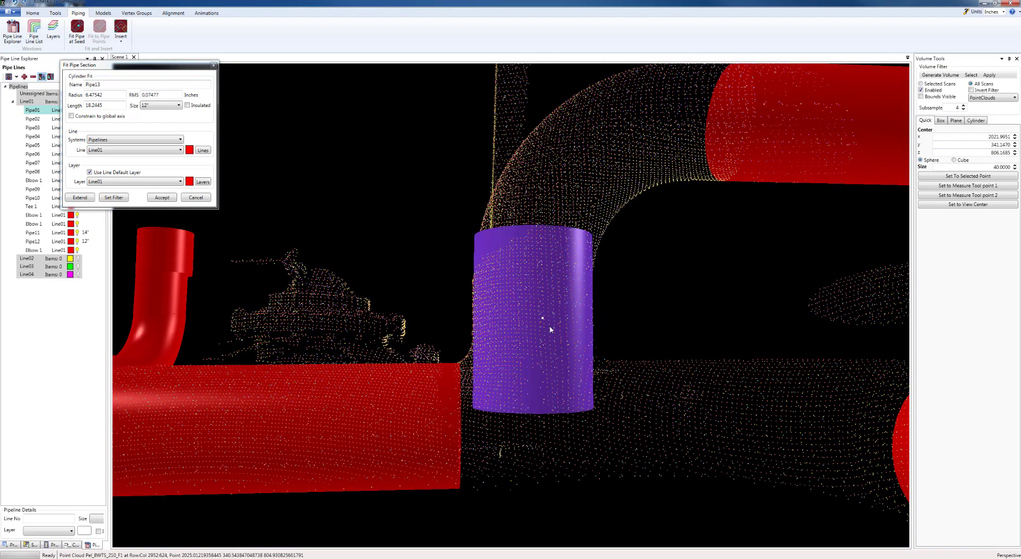
{"action": "middle_click_drag", "start_coordinate": [674, 344], "coordinate": [648, 419]}
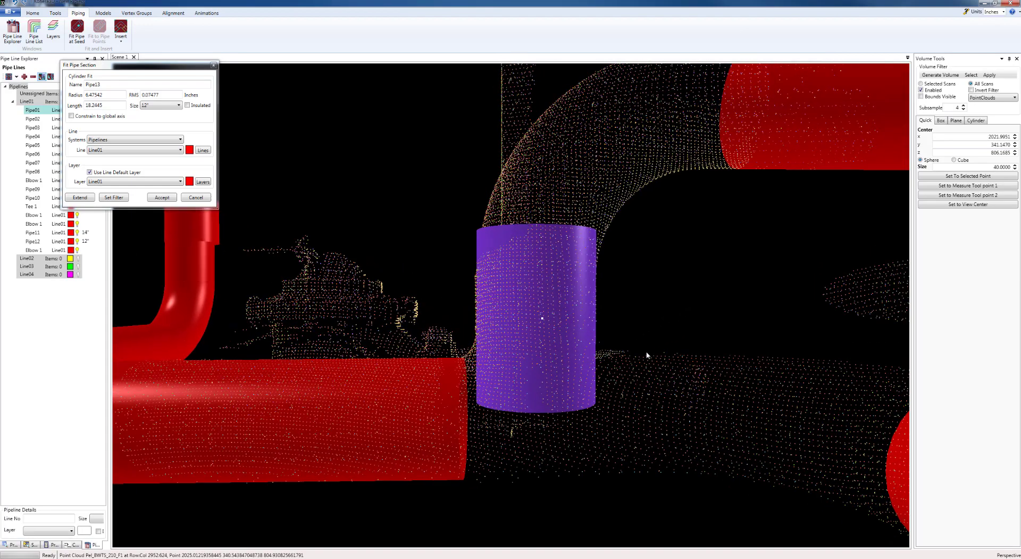
{"action": "left_click", "coordinate": [162, 197]}
Insert an elbow joining the horizontal 12" pipe beneath the branch to the adjoining 12" pipe around the corner.
{"action": "middle_click_drag", "start_coordinate": [222, 226], "coordinate": [436, 310]}
{"action": "left_click", "coordinate": [417, 326]}
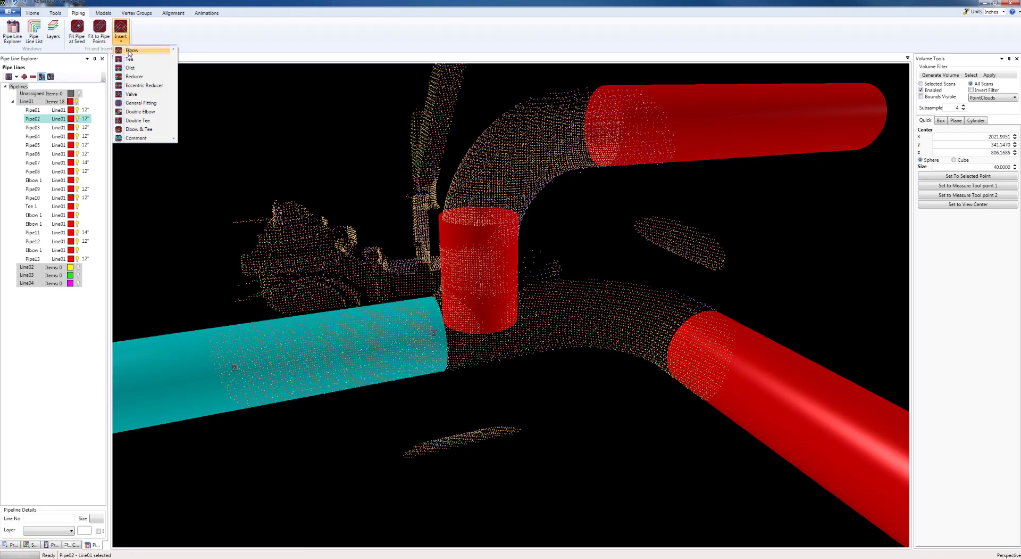
{"action": "left_click", "coordinate": [129, 51]}
{"action": "left_click", "coordinate": [745, 369]}
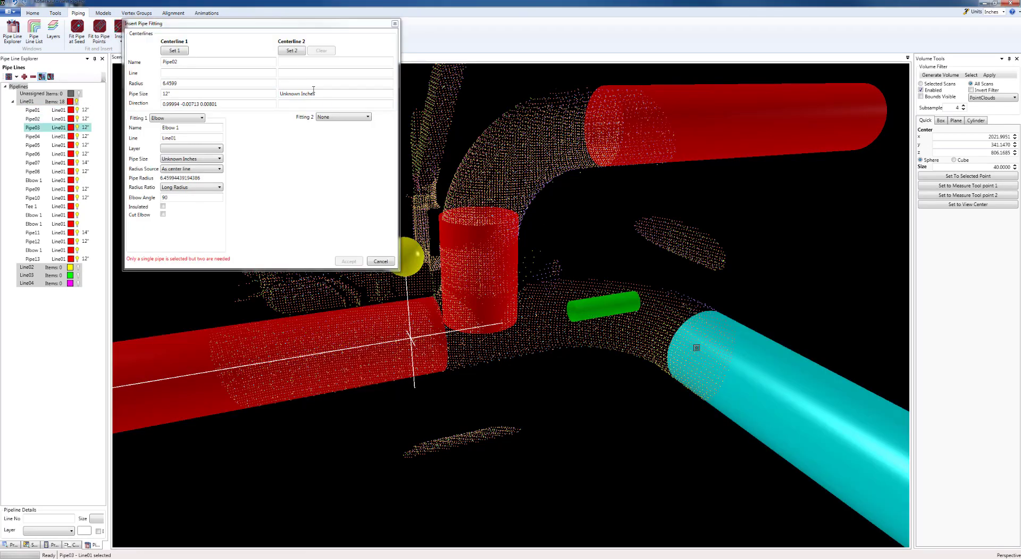
{"action": "left_click", "coordinate": [292, 51]}
{"action": "left_click", "coordinate": [350, 262]}
Select the horizontal 12" pipe running beneath the vertical branch.
{"action": "middle_click_drag", "start_coordinate": [623, 426], "coordinate": [550, 408]}
{"action": "scroll", "coordinate": [543, 413], "scroll_direction": "up", "scroll_amount": 2}
{"action": "left_click", "coordinate": [527, 383]}
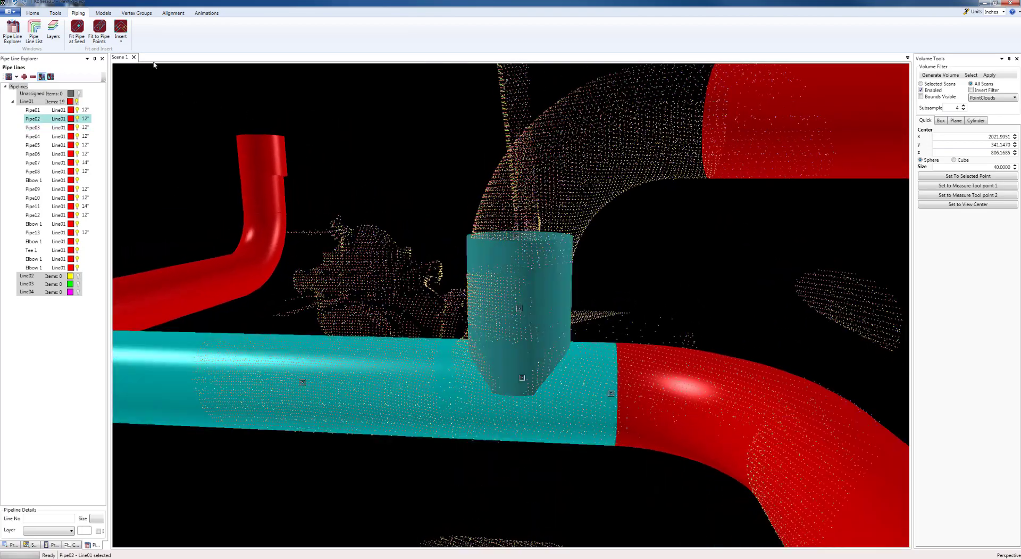
{"action": "left_click", "coordinate": [122, 43]}
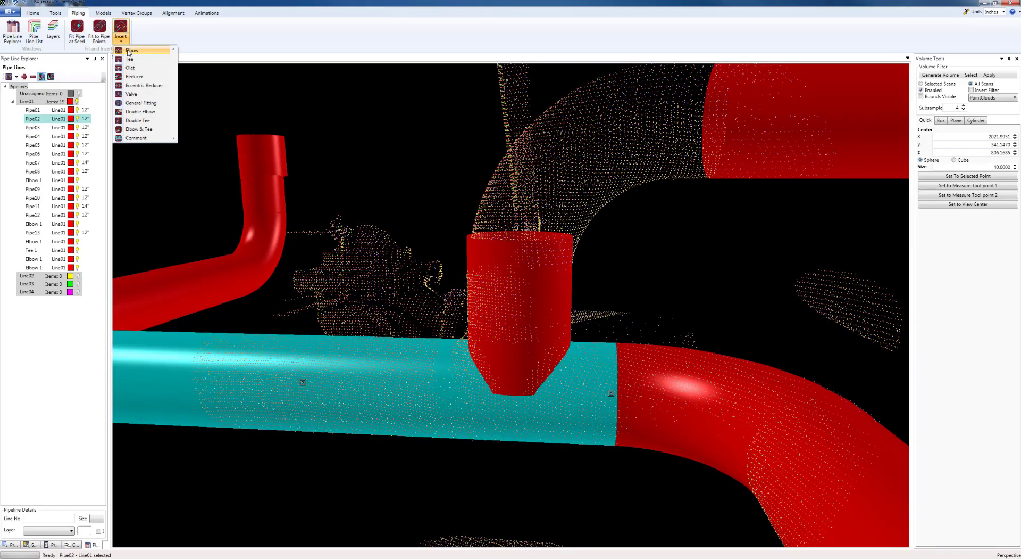
{"action": "left_click", "coordinate": [129, 50]}
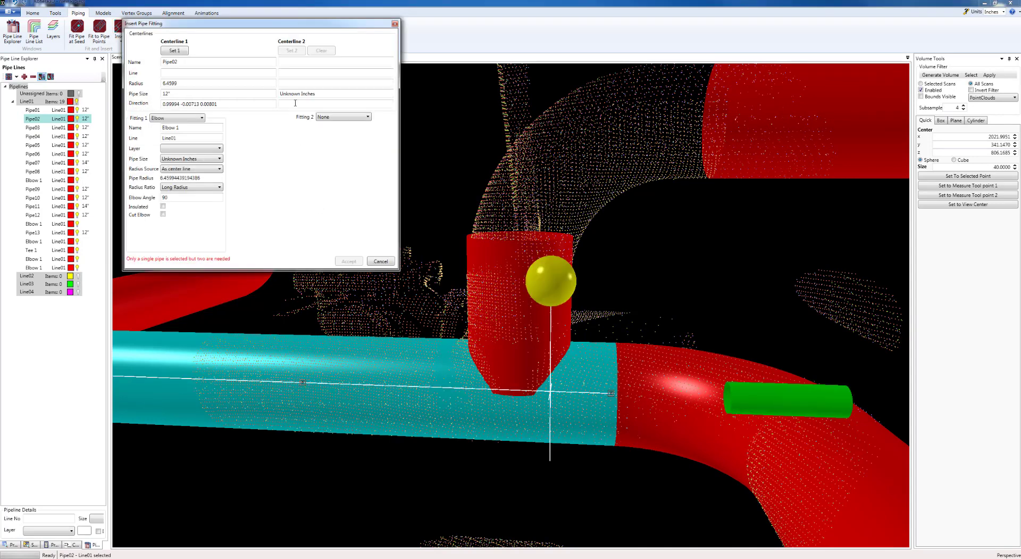
{"action": "left_click", "coordinate": [381, 261]}
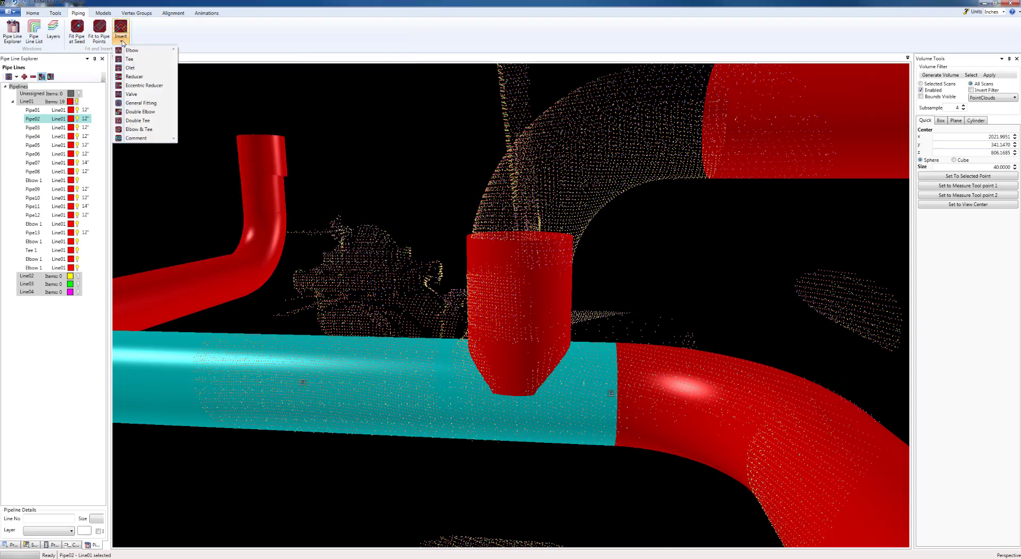
Insert a tee where the vertical branch meets the horizontal 12" pipe, using the vertical section as the branch.
{"action": "left_click", "coordinate": [129, 59]}
{"action": "left_click", "coordinate": [544, 311]}
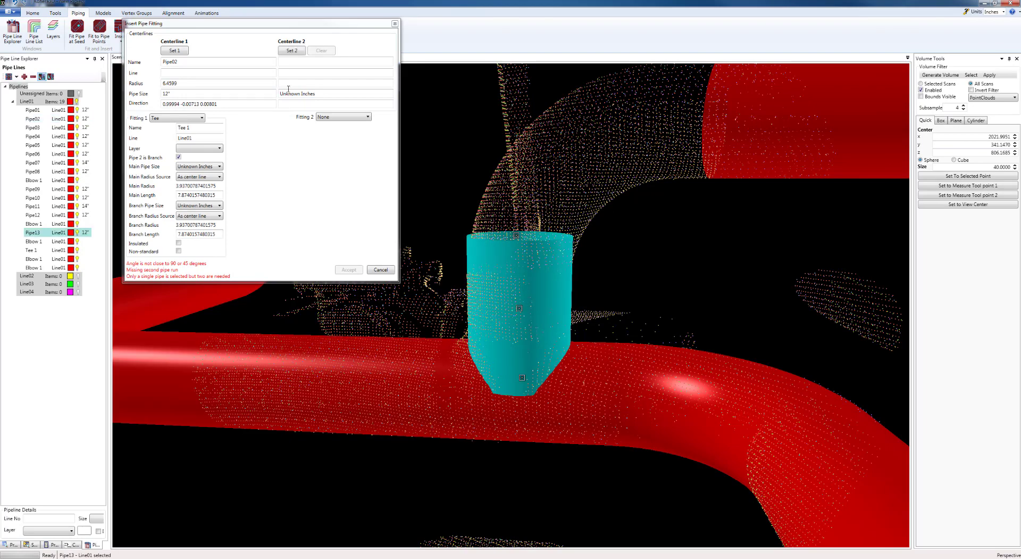
{"action": "left_click", "coordinate": [291, 50]}
{"action": "left_click", "coordinate": [351, 266]}
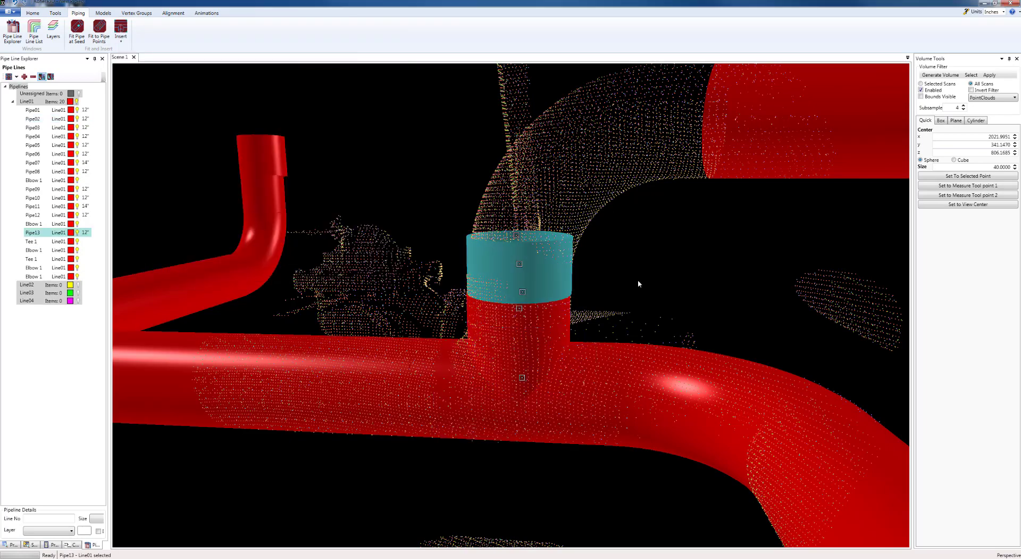
Insert a long-radius elbow joining the vertical branch above the tee to the upper horizontal 12" pipe on this side.
{"action": "left_click", "coordinate": [128, 50]}
{"action": "left_click", "coordinate": [685, 135]}
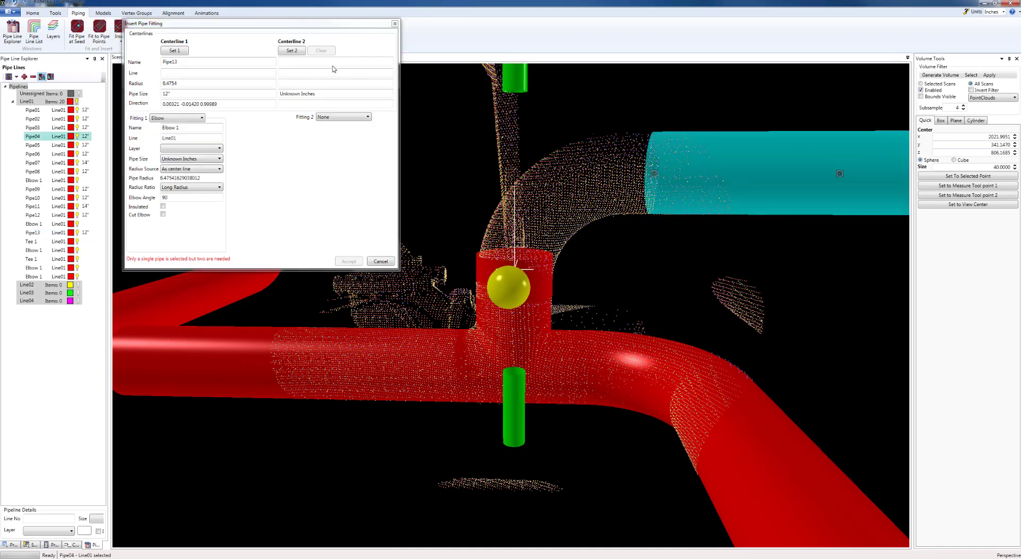
{"action": "left_click", "coordinate": [351, 261]}
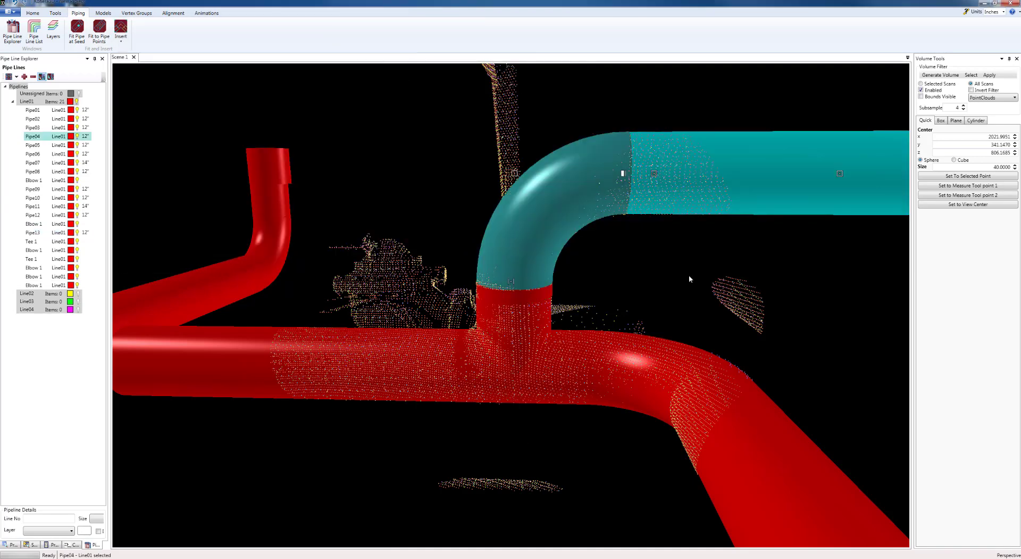
Reapply the box volume filter with visible bounds around the whole pipe run.
{"action": "middle_click_drag", "start_coordinate": [597, 324], "coordinate": [569, 320]}
{"action": "scroll", "coordinate": [569, 320], "scroll_direction": "up", "scroll_amount": 1}
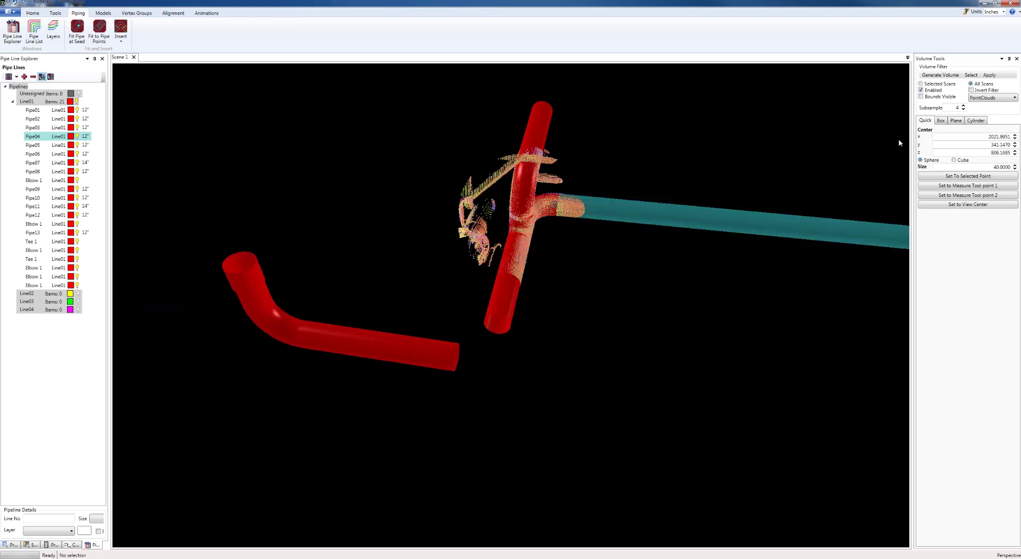
{"action": "left_click", "coordinate": [942, 121]}
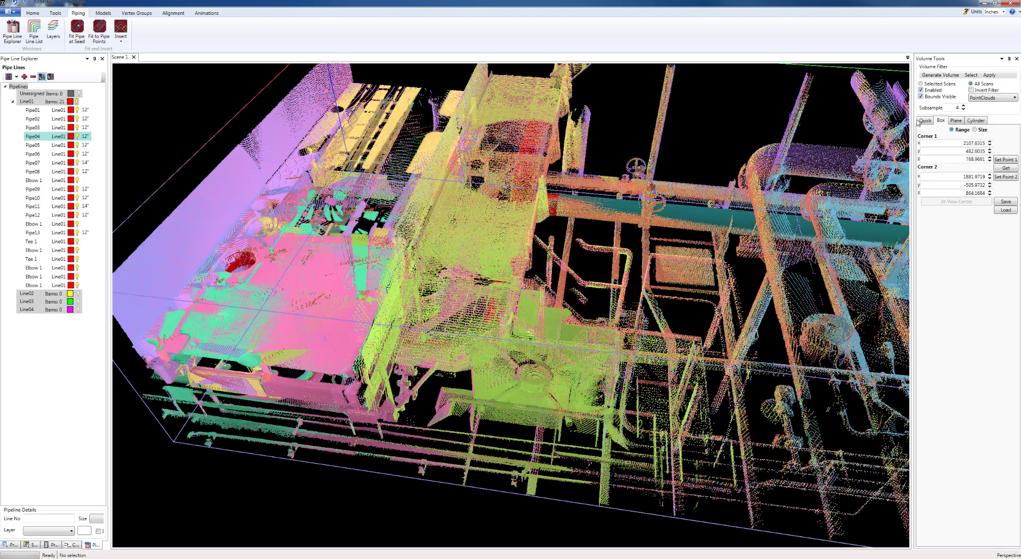
Insert a 12" long-radius elbow joining the horizontal pipe coming from the tank to the pipe that carries the tee.
{"action": "middle_click_drag", "start_coordinate": [592, 292], "coordinate": [595, 345]}
{"action": "scroll", "coordinate": [595, 344], "scroll_direction": "up", "scroll_amount": 5}
{"action": "middle_click_drag", "start_coordinate": [500, 323], "coordinate": [617, 367]}
{"action": "scroll", "coordinate": [607, 369], "scroll_direction": "up", "scroll_amount": 3}
{"action": "left_click", "coordinate": [524, 319]}
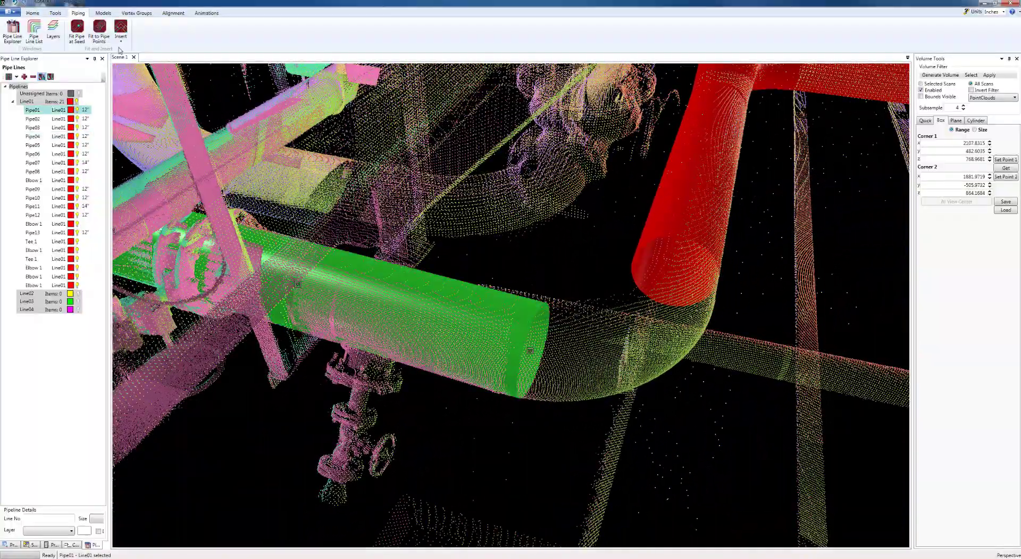
{"action": "left_click", "coordinate": [132, 50]}
{"action": "left_click", "coordinate": [671, 160]}
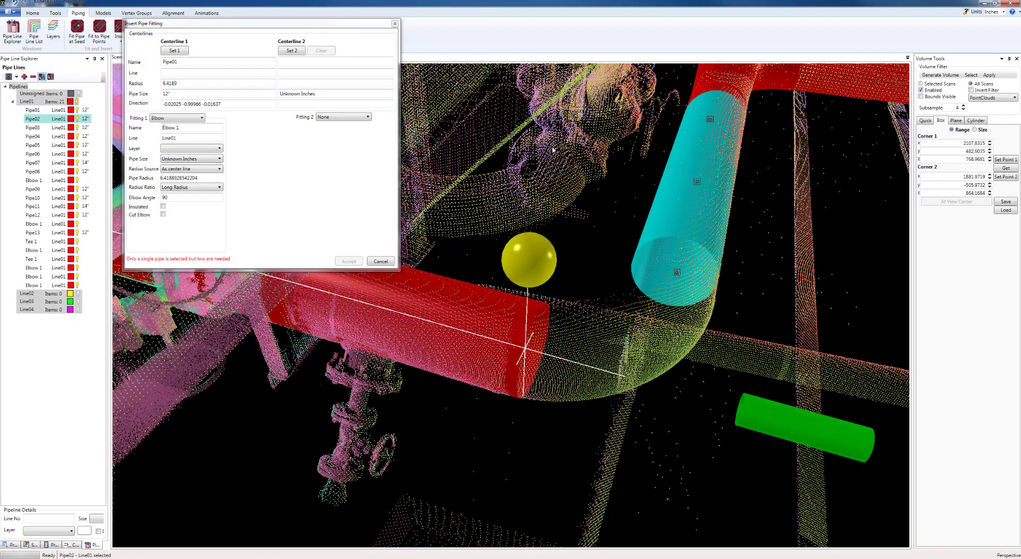
{"action": "left_click", "coordinate": [293, 50]}
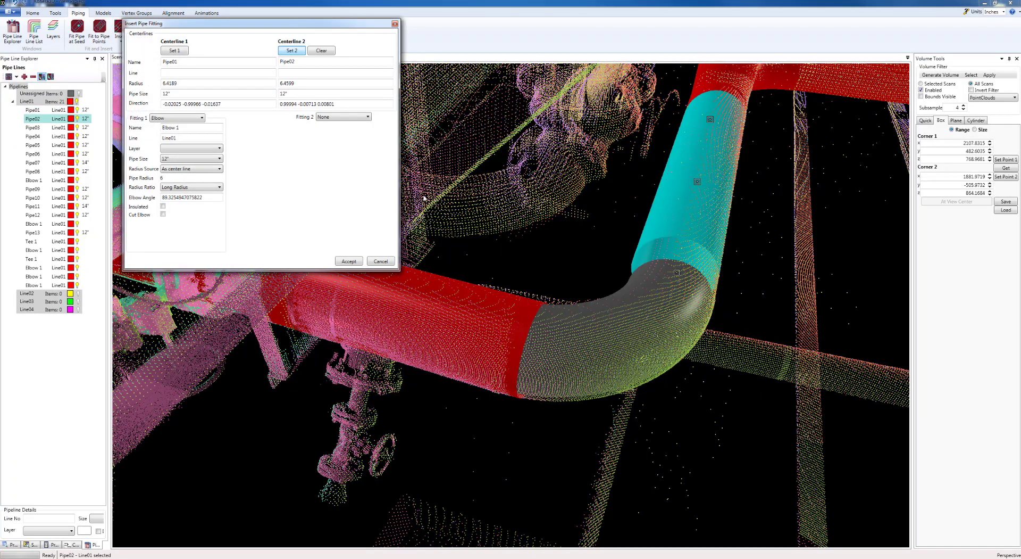
{"action": "left_click", "coordinate": [357, 261]}
Insert a long-radius elbow joining the 12" horizontal sections Pipe05 and Pipe06 at the open corner.
{"action": "middle_click_drag", "start_coordinate": [803, 239], "coordinate": [271, 312]}
{"action": "middle_click_drag", "start_coordinate": [692, 261], "coordinate": [282, 290]}
{"action": "left_click", "coordinate": [630, 242]}
{"action": "mouse_move", "coordinate": [628, 245]}
{"action": "middle_mouse_down"}
{"action": "mouse_move", "coordinate": [532, 295]}
{"action": "mouse_move", "coordinate": [502, 245]}
{"action": "middle_mouse_up"}
{"action": "scroll", "coordinate": [522, 301], "scroll_direction": "up", "scroll_amount": 3}
{"action": "scroll", "coordinate": [523, 302], "scroll_direction": "down", "scroll_amount": 4}
{"action": "left_click", "coordinate": [565, 285]}
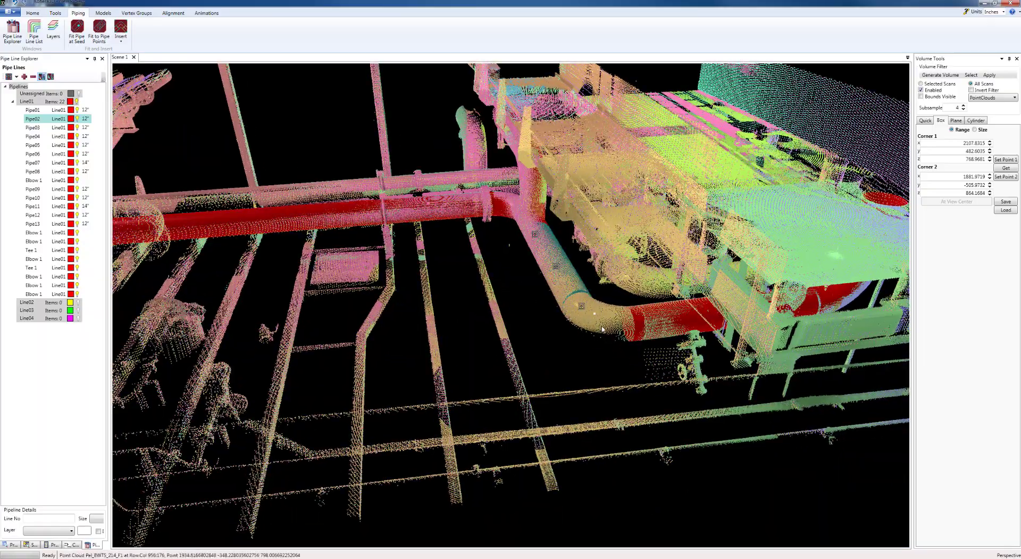
{"action": "middle_click_drag", "start_coordinate": [598, 328], "coordinate": [528, 358]}
{"action": "scroll", "coordinate": [569, 413], "scroll_direction": "up", "scroll_amount": 5}
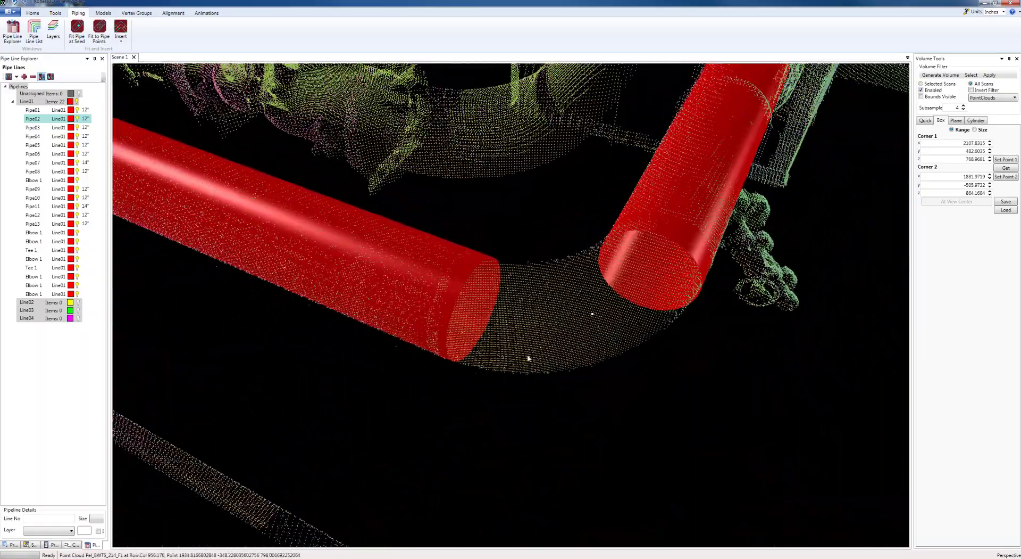
{"action": "left_click", "coordinate": [130, 51]}
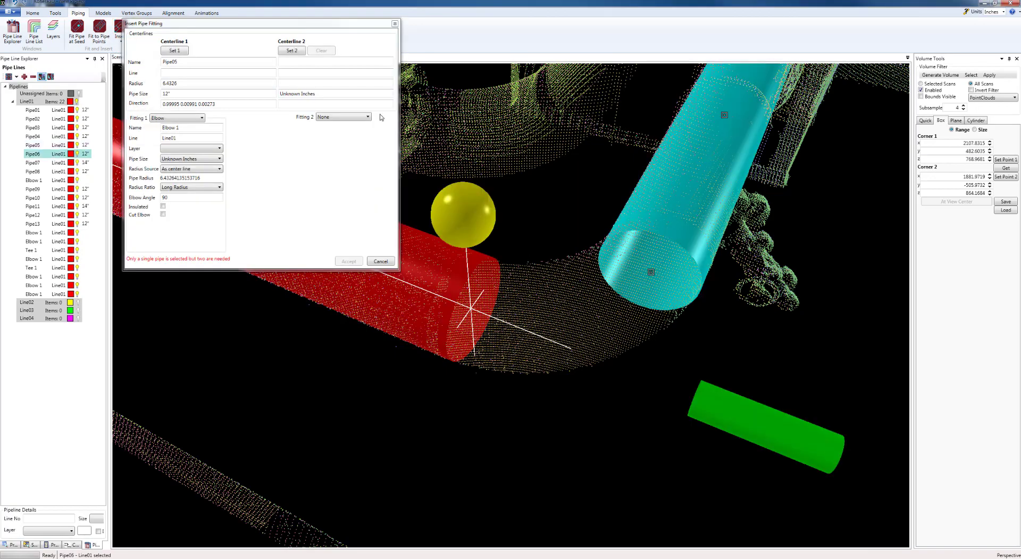
{"action": "left_click", "coordinate": [298, 53]}
{"action": "left_click", "coordinate": [357, 262]}
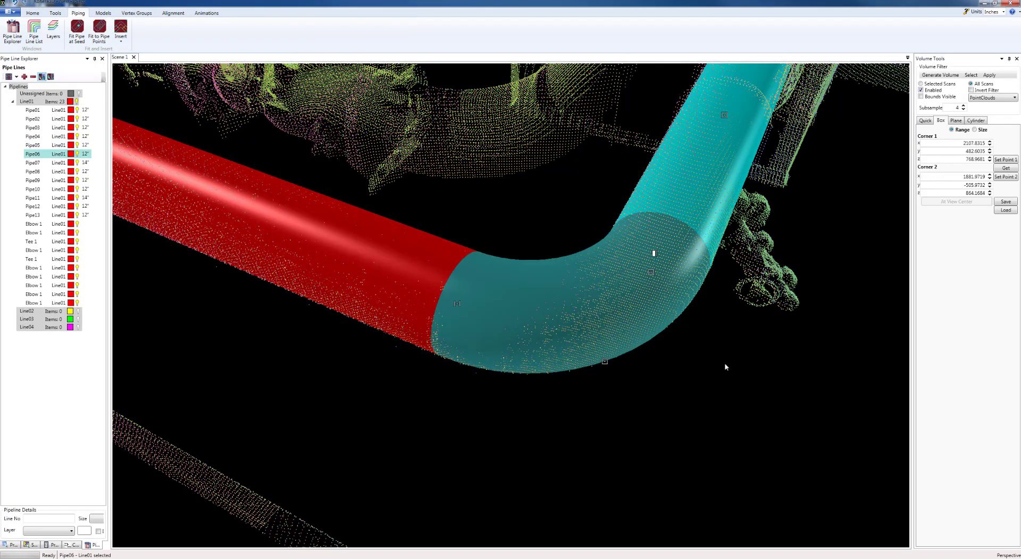
Hide all scans and examine the complete Line01 pipe model on its own from several angles.
{"action": "middle_click_drag", "start_coordinate": [725, 363], "coordinate": [770, 261]}
{"action": "scroll", "coordinate": [552, 391], "scroll_direction": "down", "scroll_amount": 4}
{"action": "scroll", "coordinate": [693, 290], "scroll_direction": "down", "scroll_amount": 4}
{"action": "middle_click_drag", "start_coordinate": [511, 285], "coordinate": [739, 303]}
{"action": "scroll", "coordinate": [673, 301], "scroll_direction": "down", "scroll_amount": 4}
{"action": "scroll", "coordinate": [759, 289], "scroll_direction": "down", "scroll_amount": 4}
{"action": "scroll", "coordinate": [759, 308], "scroll_direction": "down", "scroll_amount": 3}
{"action": "scroll", "coordinate": [745, 298], "scroll_direction": "up", "scroll_amount": 1}
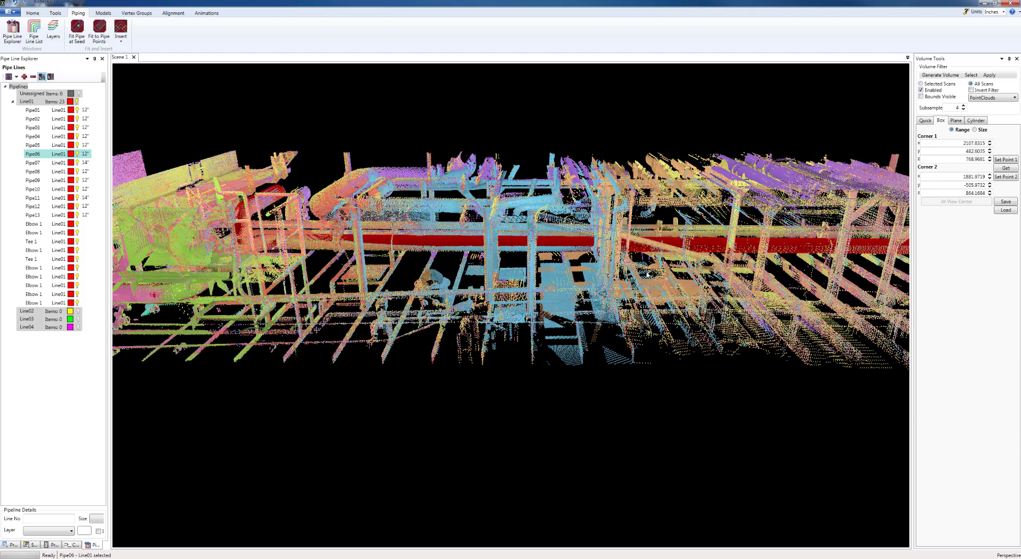
{"action": "middle_click_drag", "start_coordinate": [643, 253], "coordinate": [258, 360]}
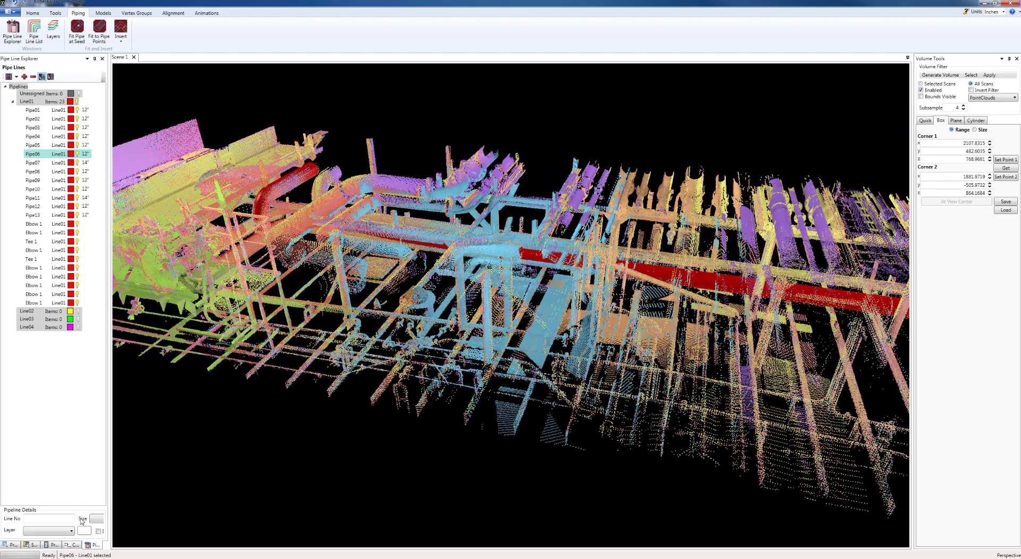
{"action": "left_click", "coordinate": [34, 545]}
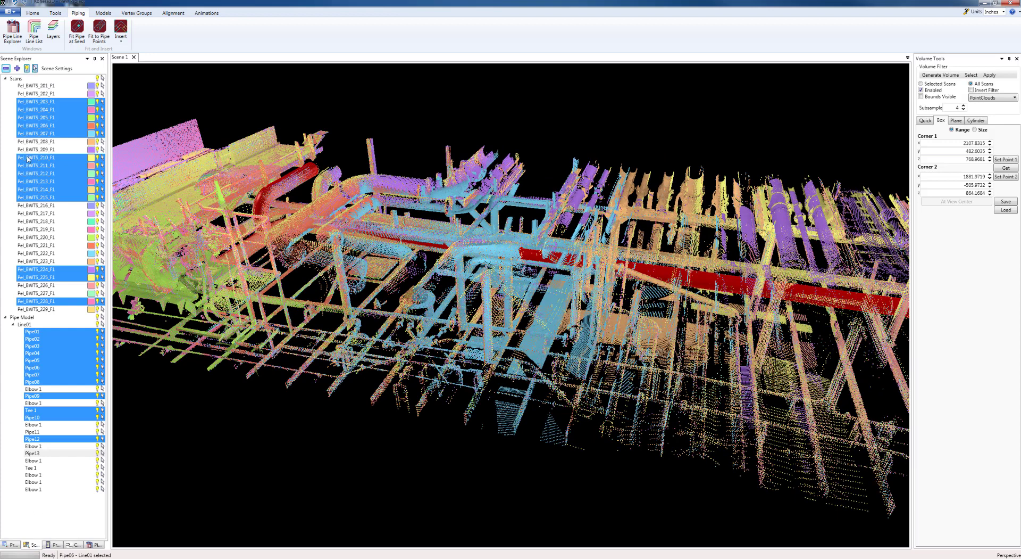
{"action": "left_click", "coordinate": [5, 79]}
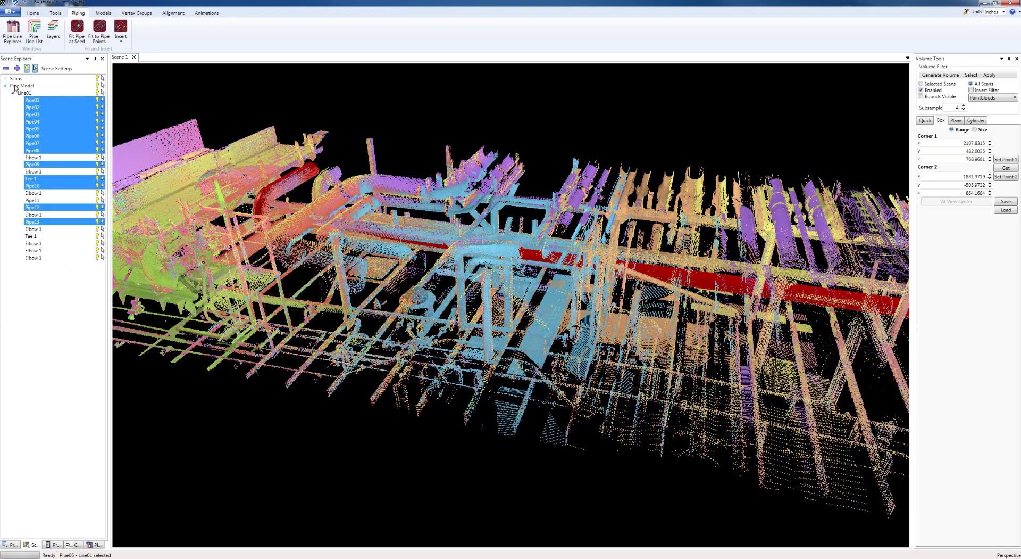
{"action": "left_click", "coordinate": [98, 78]}
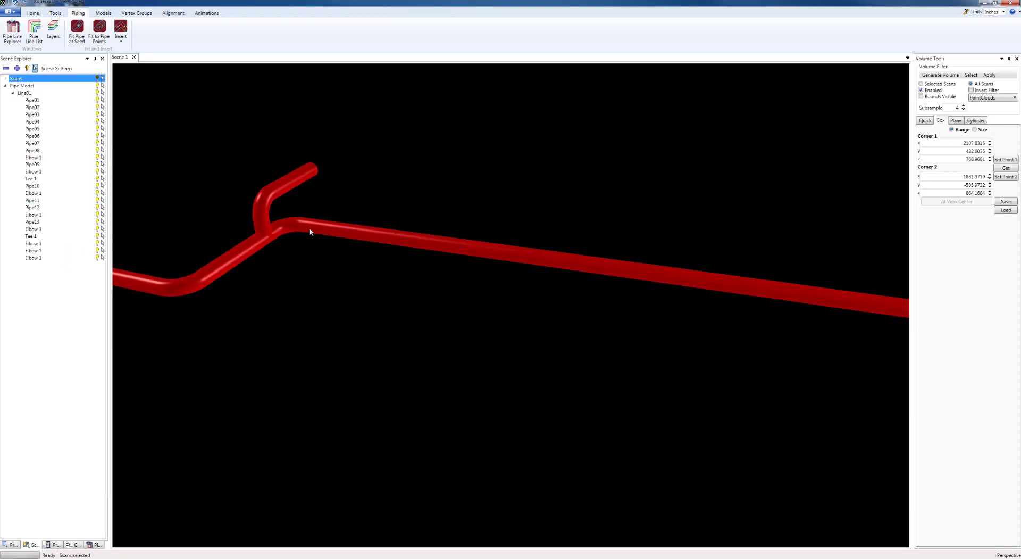
{"action": "scroll", "coordinate": [541, 312], "scroll_direction": "down", "scroll_amount": 5}
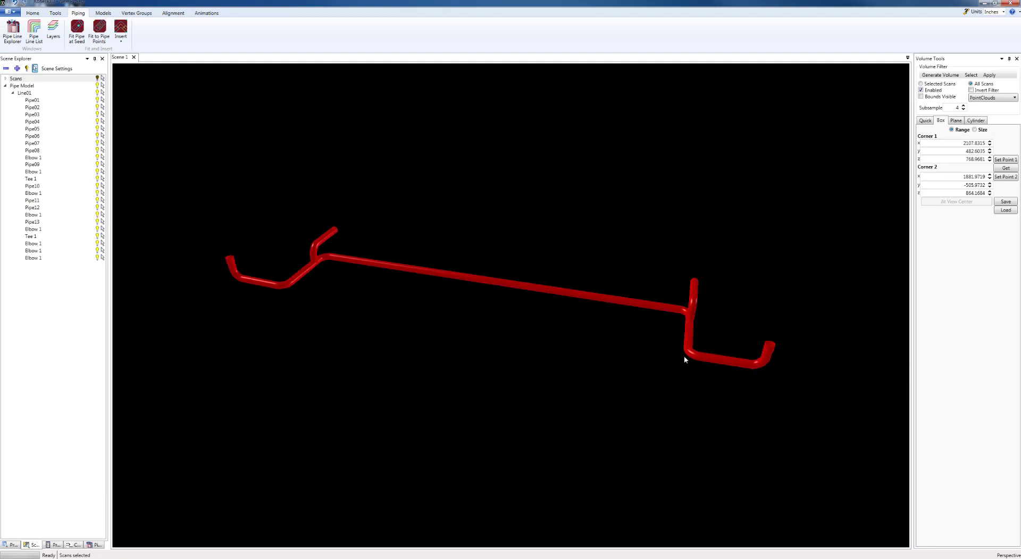
{"action": "left_click_drag", "start_coordinate": [436, 365], "coordinate": [521, 341]}
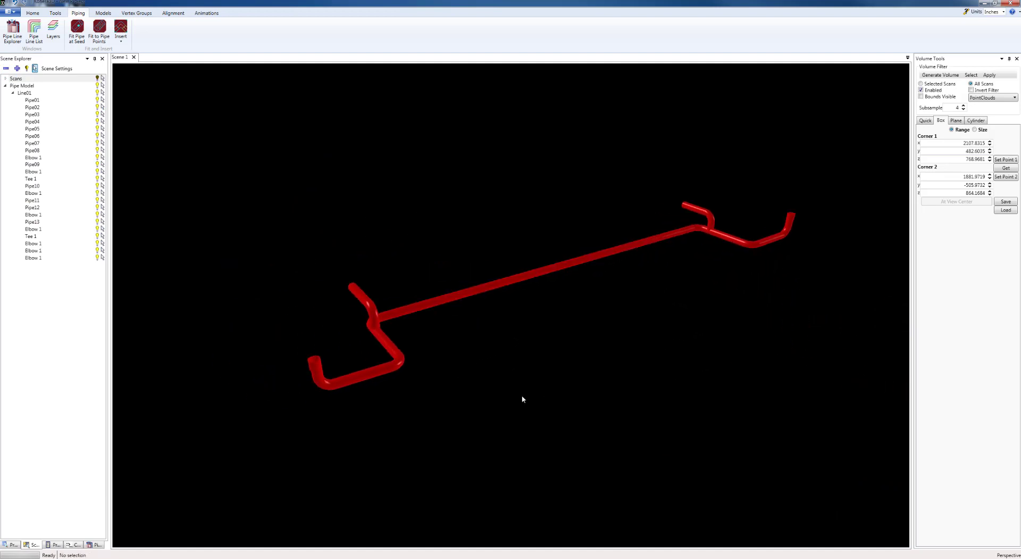
{"action": "left_click_drag", "start_coordinate": [522, 399], "coordinate": [477, 365]}
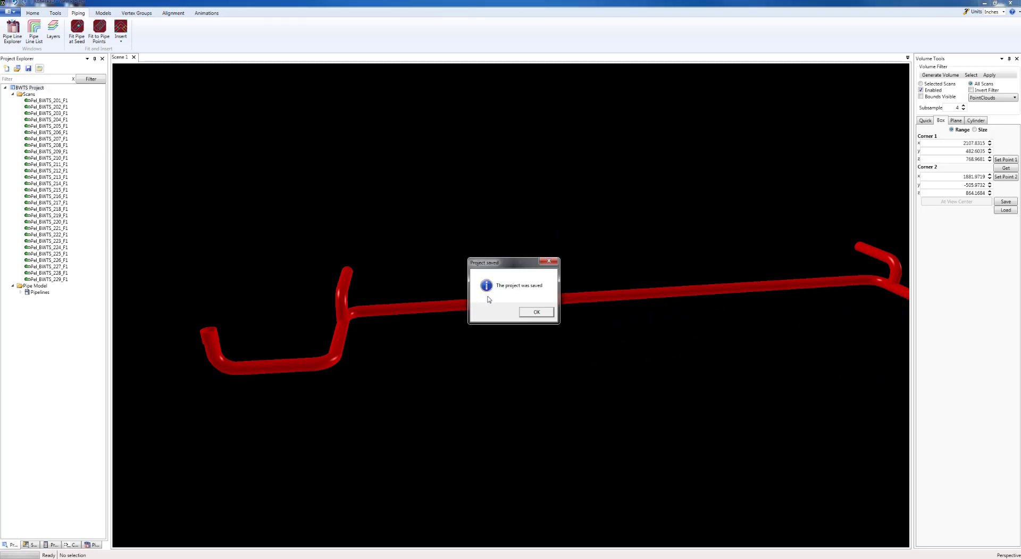
Save the project and make all scans visible again.
{"action": "left_click", "coordinate": [536, 312]}
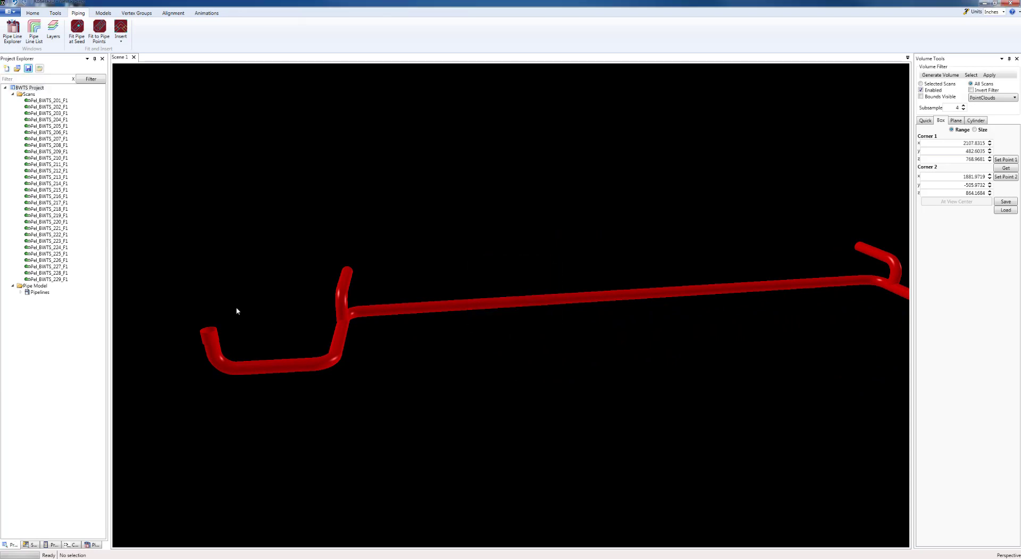
{"action": "left_click", "coordinate": [33, 544]}
{"action": "left_click", "coordinate": [98, 80]}
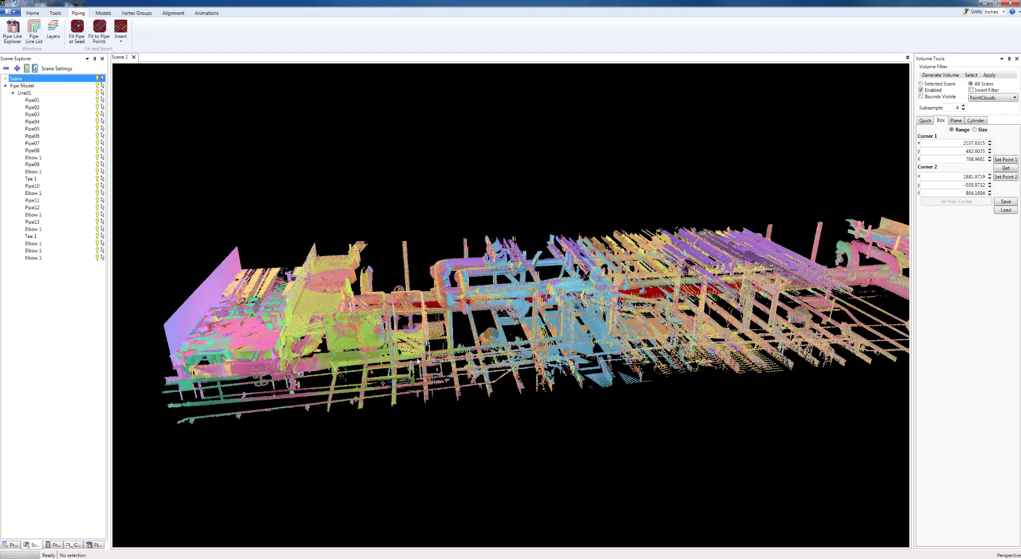
Fit a 12" pipe section to the unmodelled horizontal pipe beside the Line01 run, extend it toward its bend and assign it to Line02.
{"action": "left_click_drag", "start_coordinate": [535, 405], "coordinate": [665, 340]}
{"action": "scroll", "coordinate": [557, 398], "scroll_direction": "up", "scroll_amount": 4}
{"action": "scroll", "coordinate": [556, 398], "scroll_direction": "up", "scroll_amount": 4}
{"action": "scroll", "coordinate": [511, 335], "scroll_direction": "up", "scroll_amount": 2}
{"action": "middle_click_drag", "start_coordinate": [442, 335], "coordinate": [559, 325]}
{"action": "scroll", "coordinate": [559, 325], "scroll_direction": "down", "scroll_amount": 2}
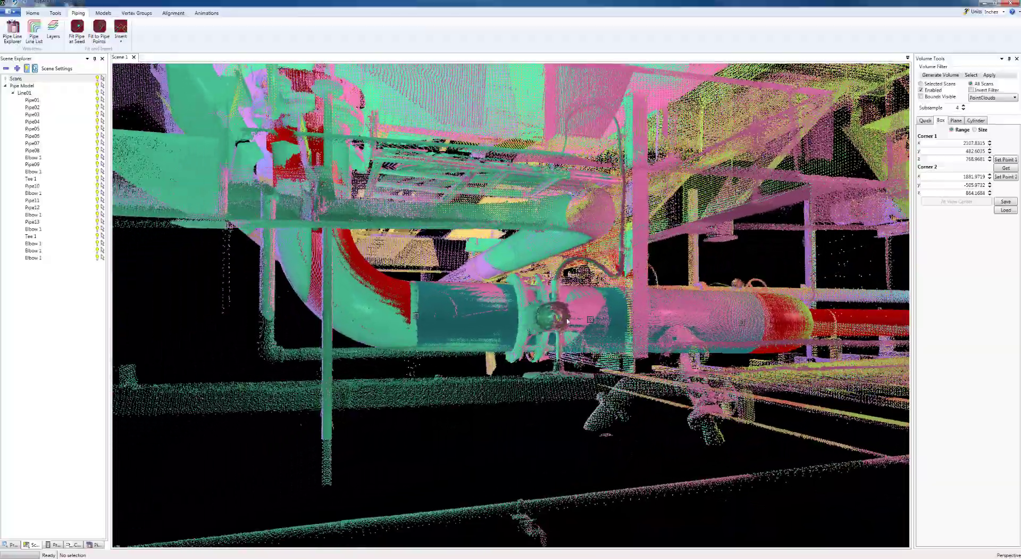
{"action": "mouse_move", "coordinate": [558, 324]}
{"action": "left_mouse_down"}
{"action": "mouse_move", "coordinate": [665, 333]}
{"action": "mouse_move", "coordinate": [575, 320]}
{"action": "left_mouse_up"}
{"action": "scroll", "coordinate": [511, 340], "scroll_direction": "down", "scroll_amount": 5}
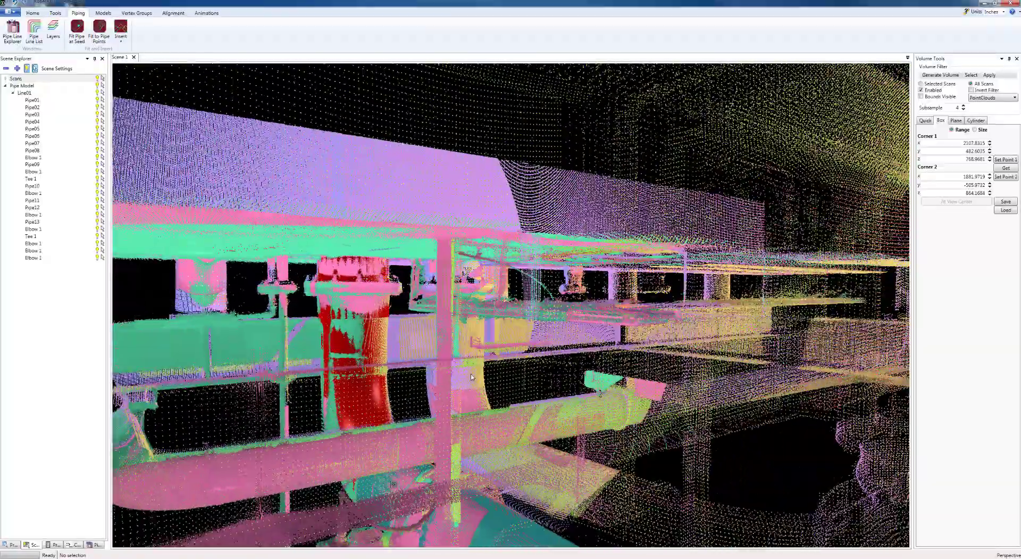
{"action": "left_click_drag", "start_coordinate": [479, 367], "coordinate": [537, 373]}
{"action": "middle_click_drag", "start_coordinate": [468, 458], "coordinate": [460, 363]}
{"action": "scroll", "coordinate": [461, 363], "scroll_direction": "up", "scroll_amount": 5}
{"action": "left_click_drag", "start_coordinate": [460, 363], "coordinate": [511, 373]}
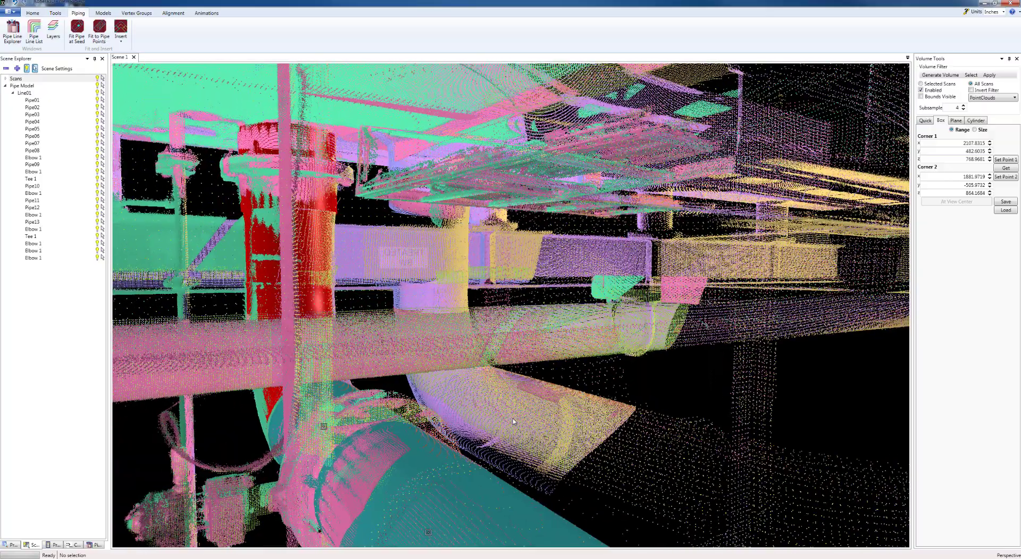
{"action": "left_click", "coordinate": [512, 419]}
{"action": "middle_click_drag", "start_coordinate": [441, 444], "coordinate": [440, 392]}
{"action": "scroll", "coordinate": [439, 383], "scroll_direction": "down", "scroll_amount": 2}
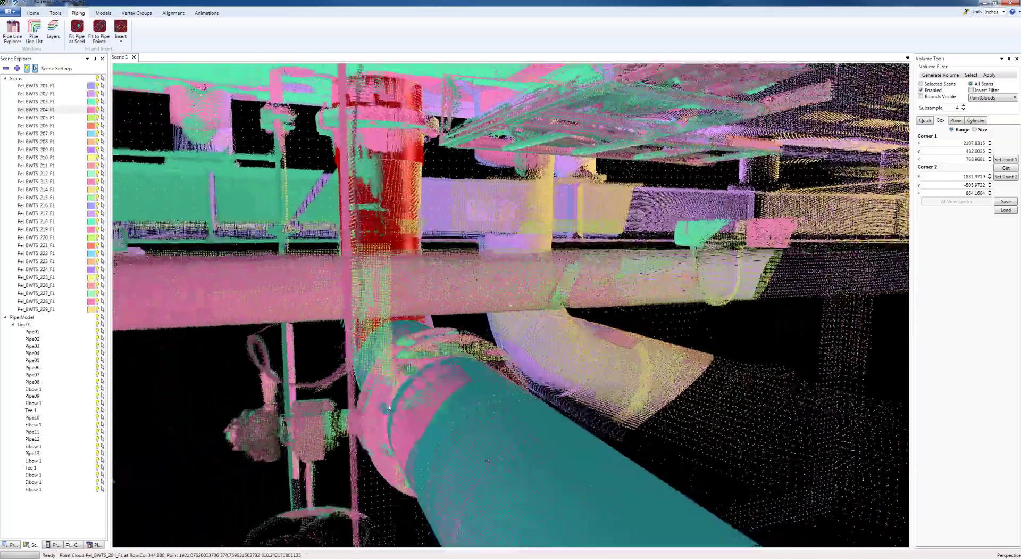
{"action": "left_click_drag", "start_coordinate": [439, 384], "coordinate": [539, 424]}
{"action": "scroll", "coordinate": [539, 425], "scroll_direction": "up", "scroll_amount": 4}
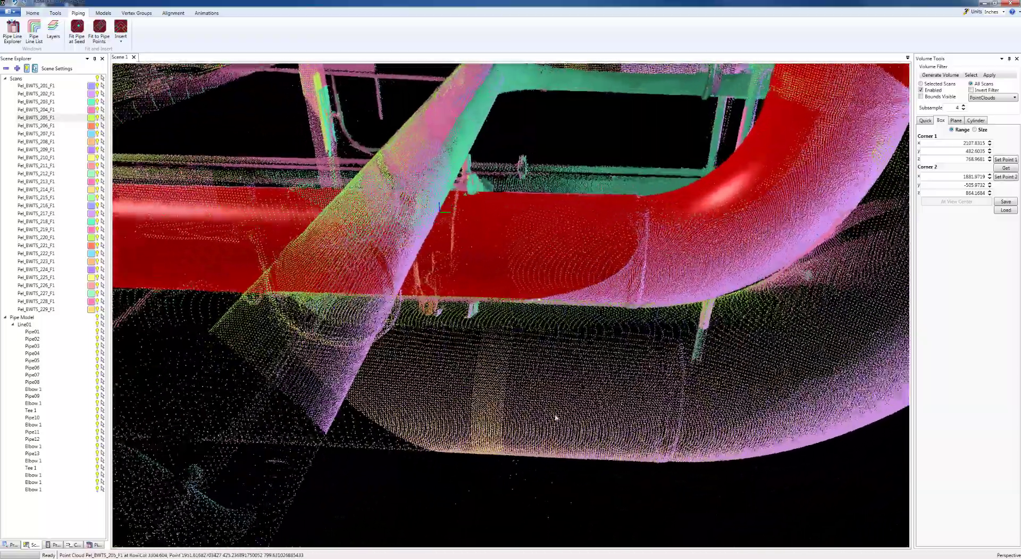
{"action": "left_click", "coordinate": [562, 419]}
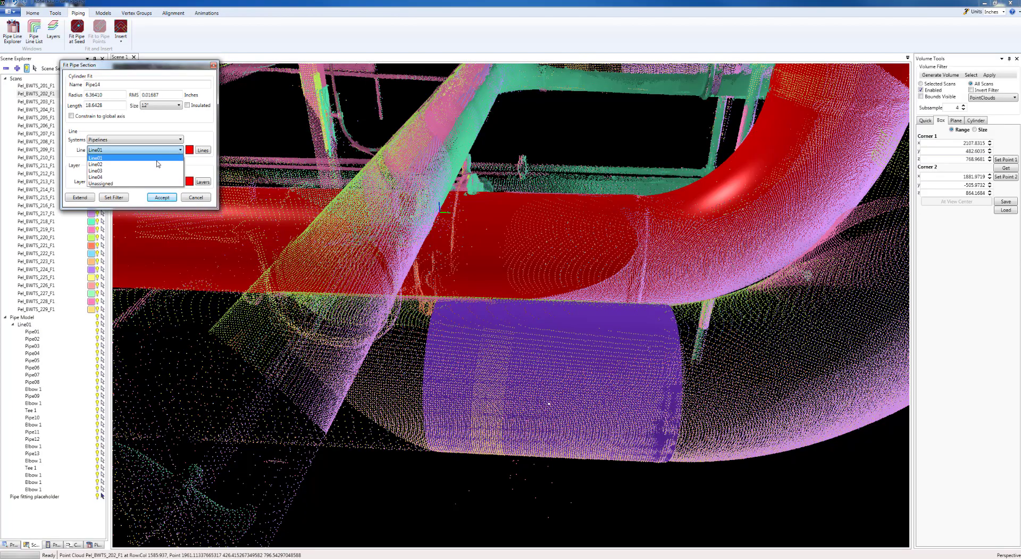
{"action": "left_click_drag", "start_coordinate": [389, 373], "coordinate": [603, 347]}
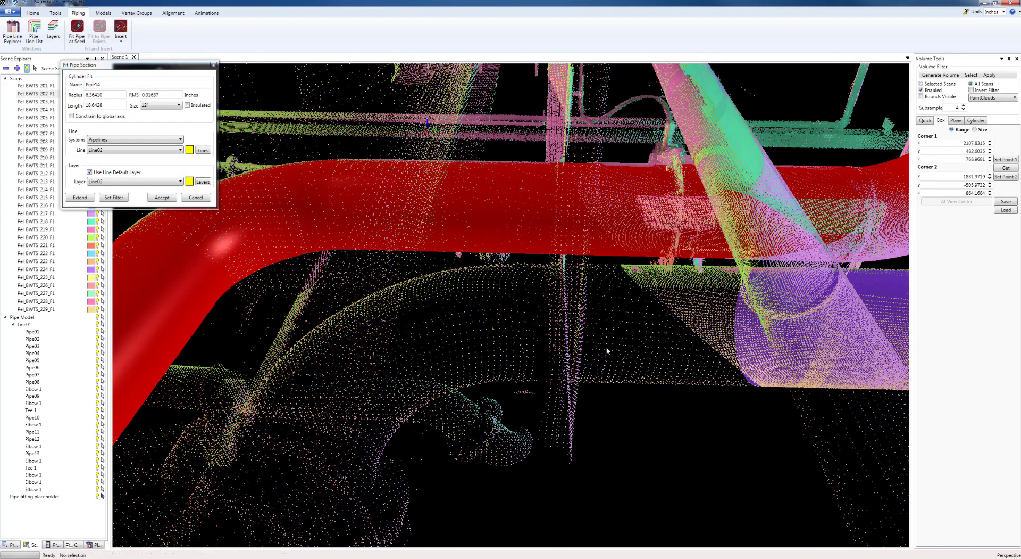
{"action": "left_click", "coordinate": [605, 350]}
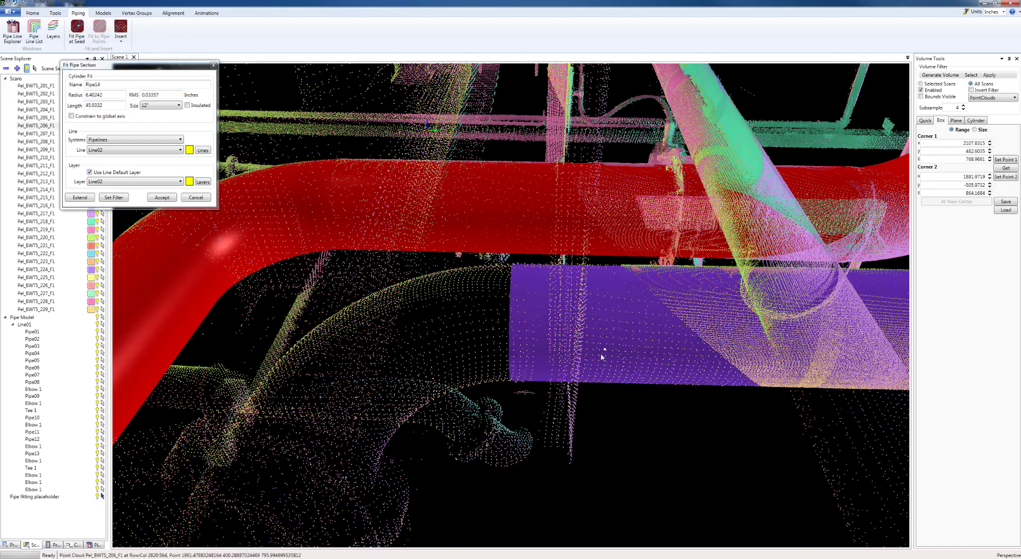
{"action": "left_click", "coordinate": [161, 197]}
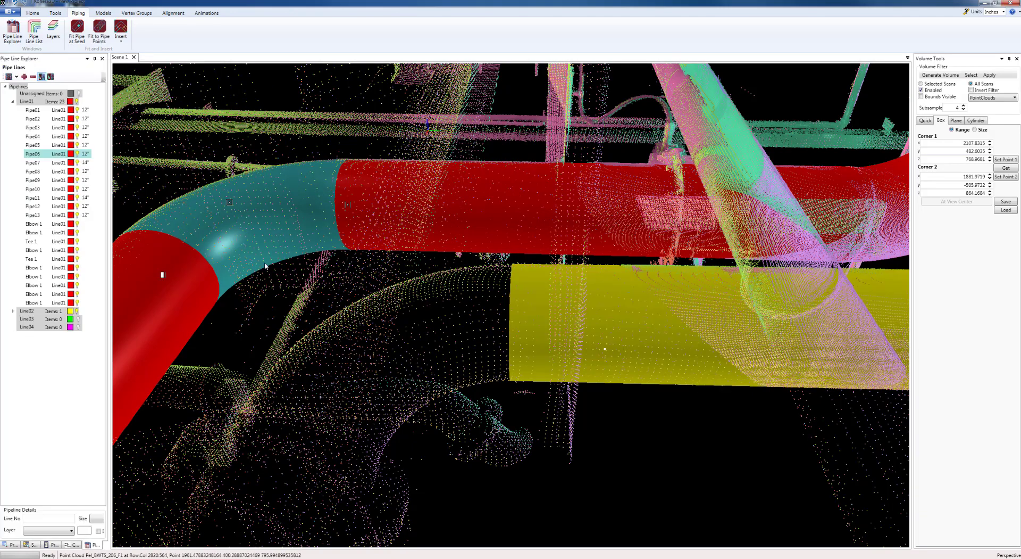
Fit another 12" Line02 section to the horizontal pipe beyond the first one, extending it up to the start of the far elbow.
{"action": "left_click_drag", "start_coordinate": [504, 328], "coordinate": [416, 347]}
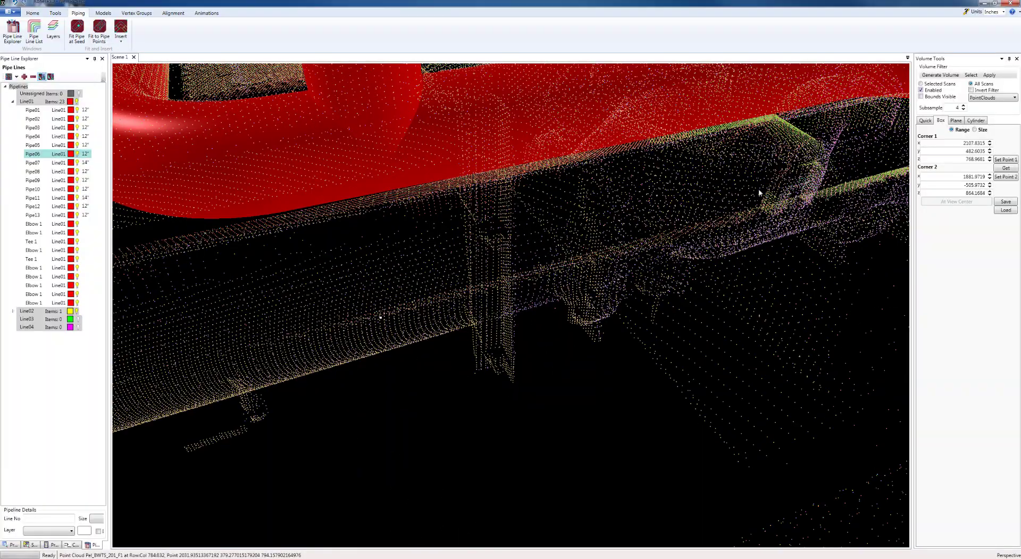
{"action": "left_click_drag", "start_coordinate": [762, 194], "coordinate": [530, 286]}
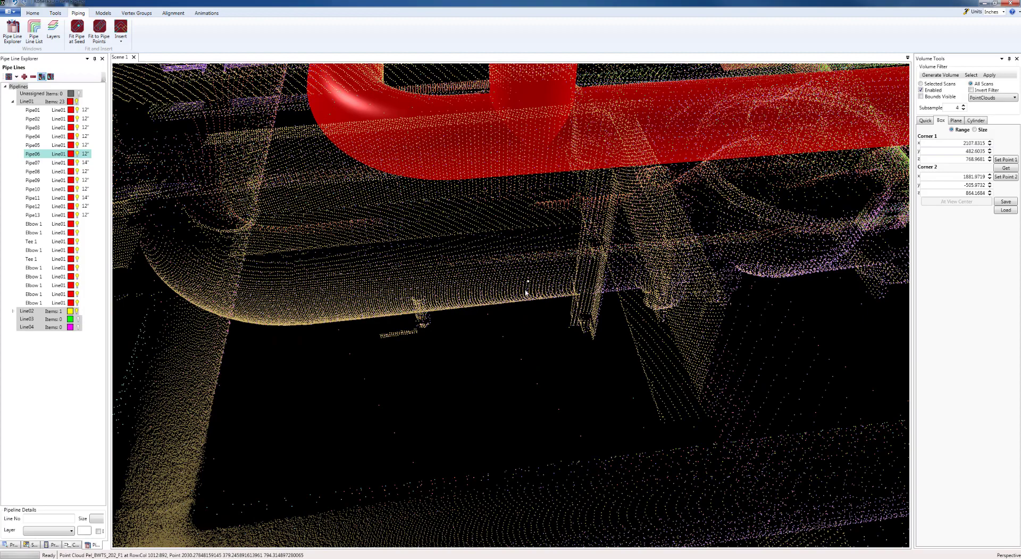
{"action": "left_click", "coordinate": [526, 292]}
{"action": "scroll", "coordinate": [491, 362], "scroll_direction": "up", "scroll_amount": 5}
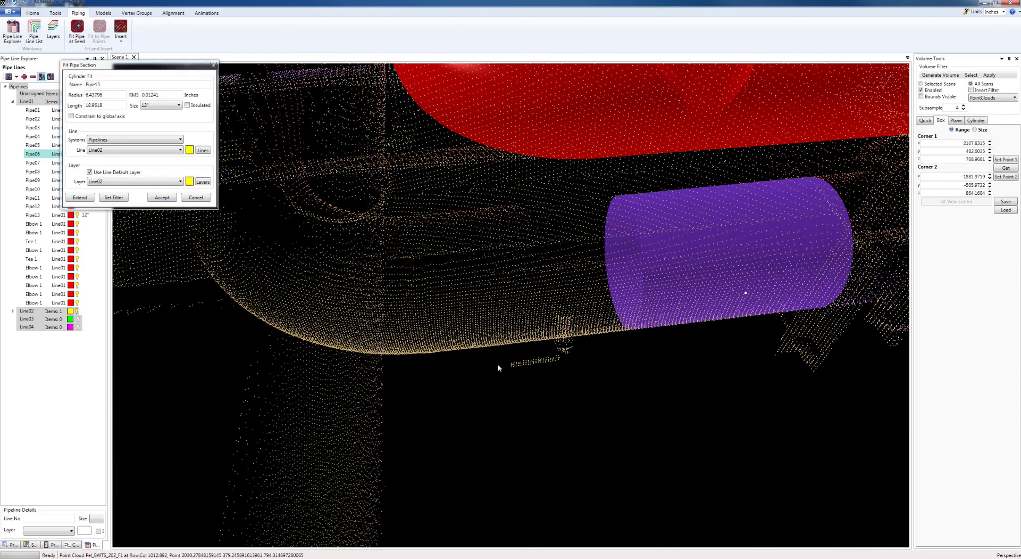
{"action": "key", "text": "e"}
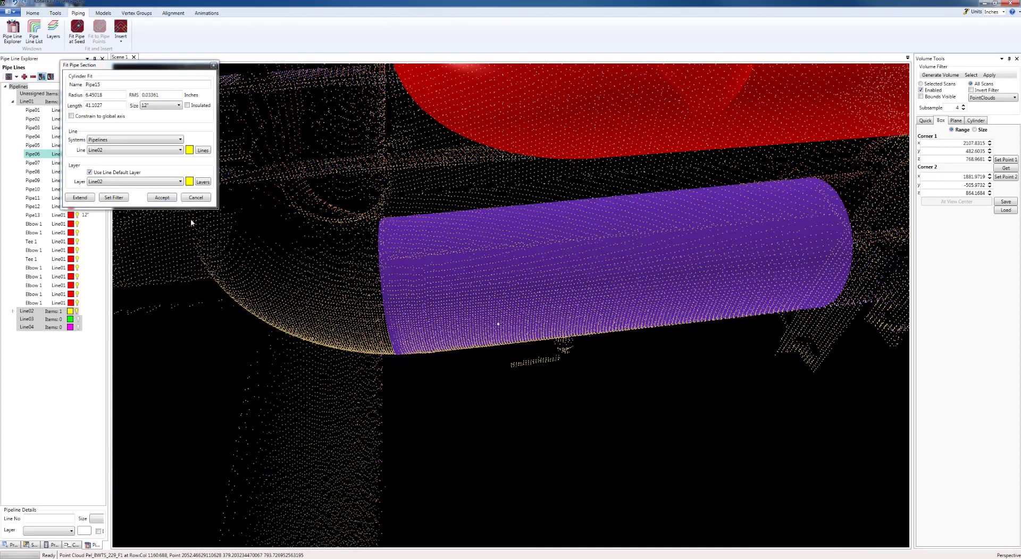
{"action": "left_click", "coordinate": [167, 202]}
Accept the fitted Line02 section and fit a new 12" Line02 section to the adjoining pipe beyond the bend.
{"action": "scroll", "coordinate": [524, 354], "scroll_direction": "down", "scroll_amount": 5}
{"action": "middle_click_drag", "start_coordinate": [532, 351], "coordinate": [333, 323]}
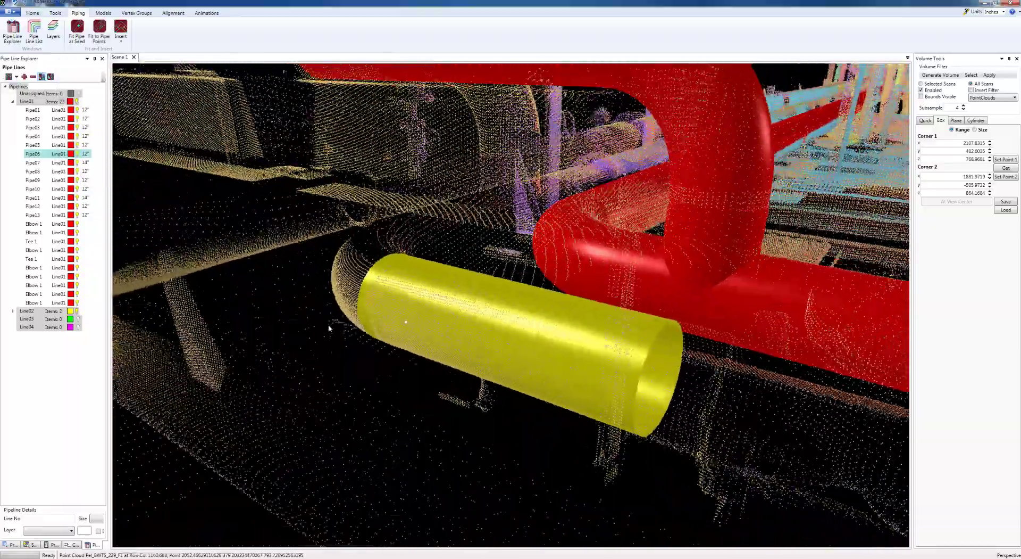
{"action": "scroll", "coordinate": [372, 326], "scroll_direction": "up", "scroll_amount": 5}
{"action": "middle_click_drag", "start_coordinate": [424, 326], "coordinate": [514, 368]}
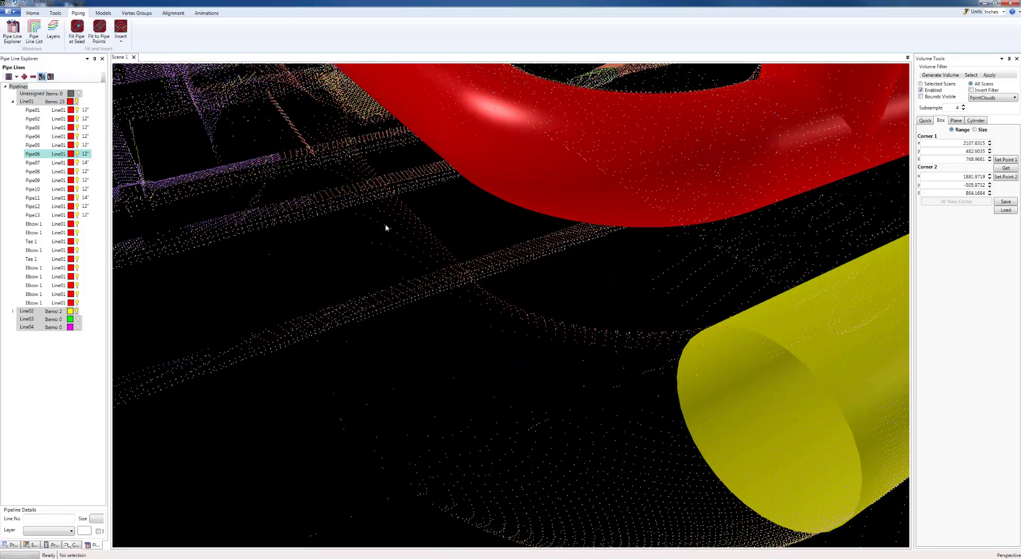
{"action": "middle_click_drag", "start_coordinate": [386, 228], "coordinate": [539, 281]}
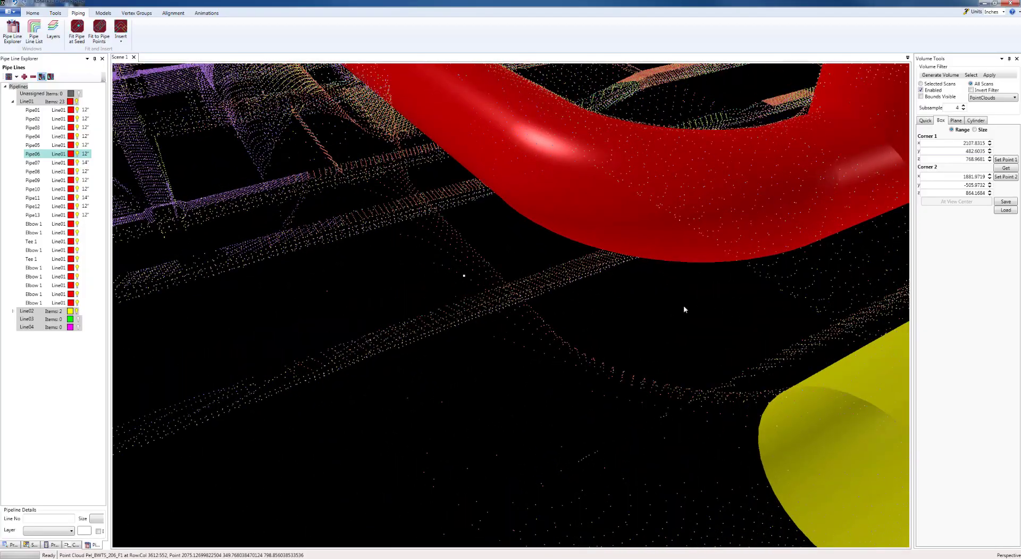
{"action": "middle_click_drag", "start_coordinate": [684, 306], "coordinate": [517, 292]}
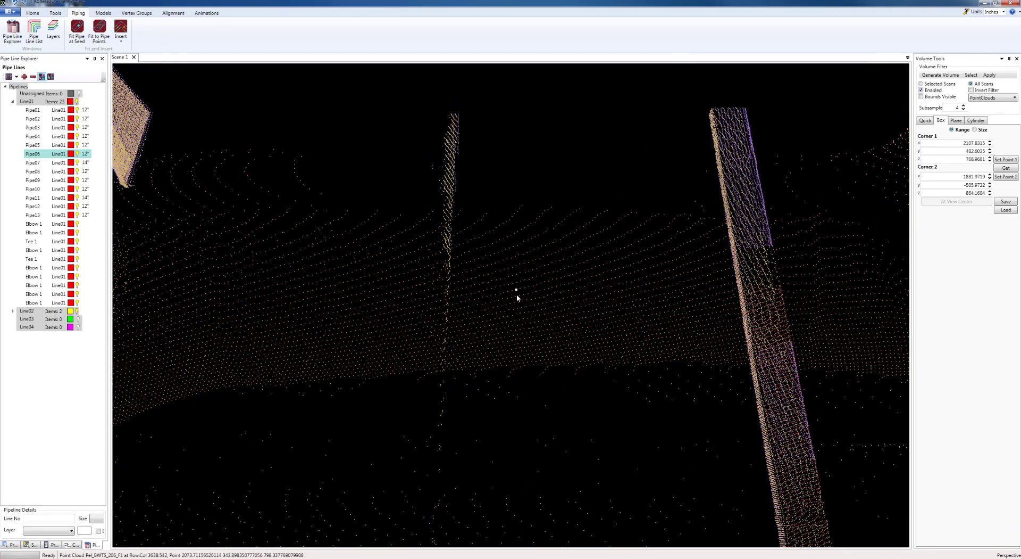
{"action": "left_click", "coordinate": [519, 294]}
{"action": "scroll", "coordinate": [572, 445], "scroll_direction": "down", "scroll_amount": 3}
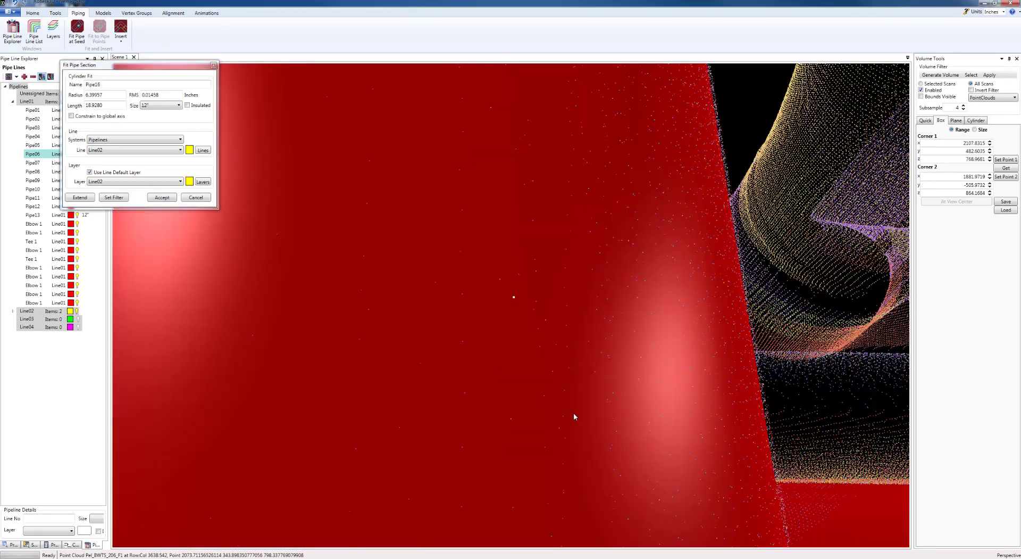
Extend the new Line02 section along the long horizontal run beside Line01, up to the start of the far elbow.
{"action": "middle_click_drag", "start_coordinate": [574, 415], "coordinate": [530, 363]}
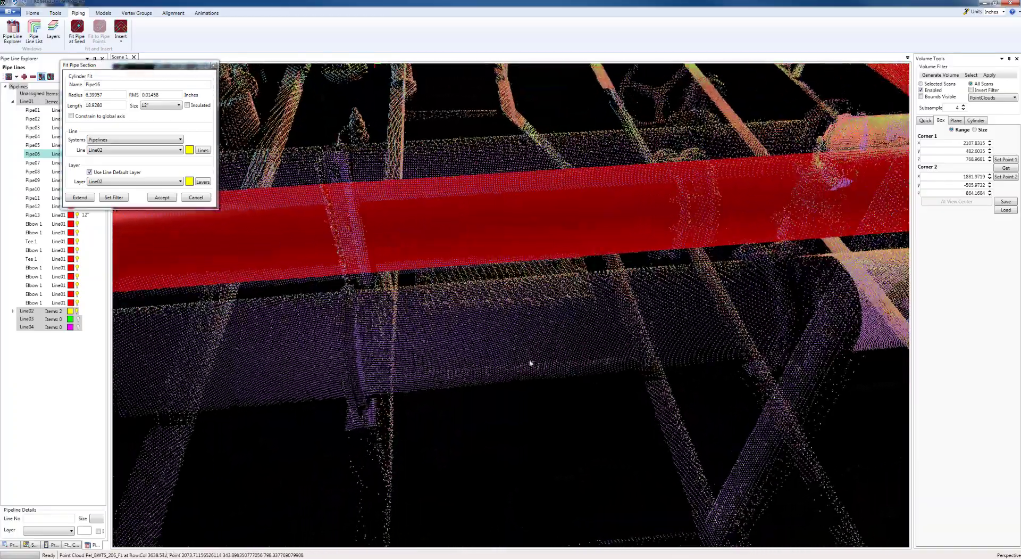
{"action": "left_click", "coordinate": [529, 358]}
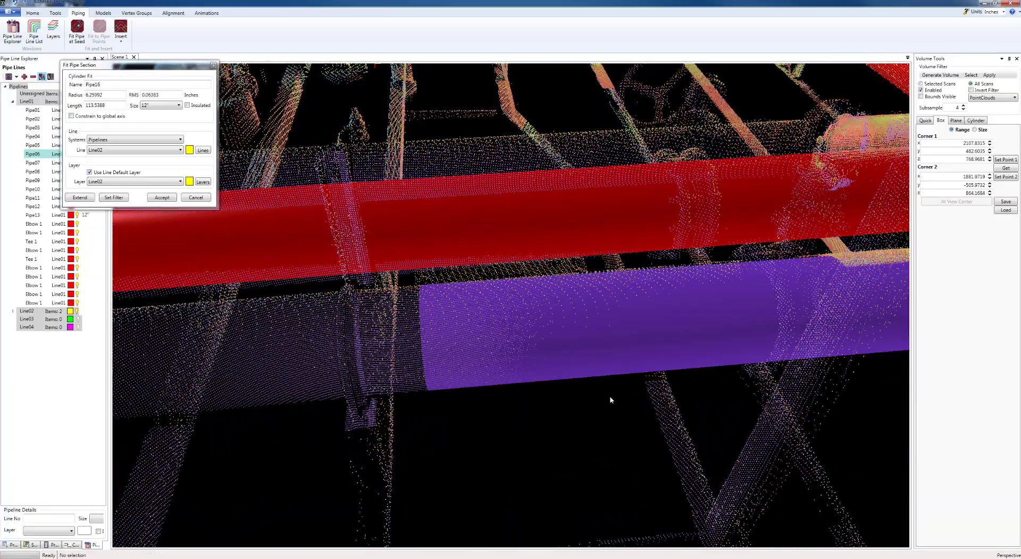
{"action": "middle_click_drag", "start_coordinate": [610, 399], "coordinate": [521, 387]}
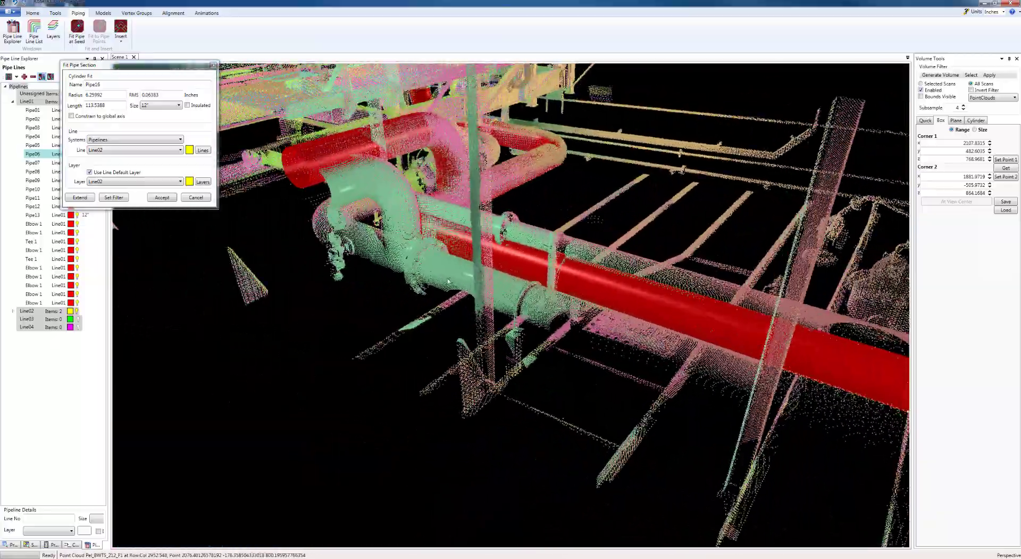
{"action": "middle_click_drag", "start_coordinate": [361, 366], "coordinate": [424, 325]}
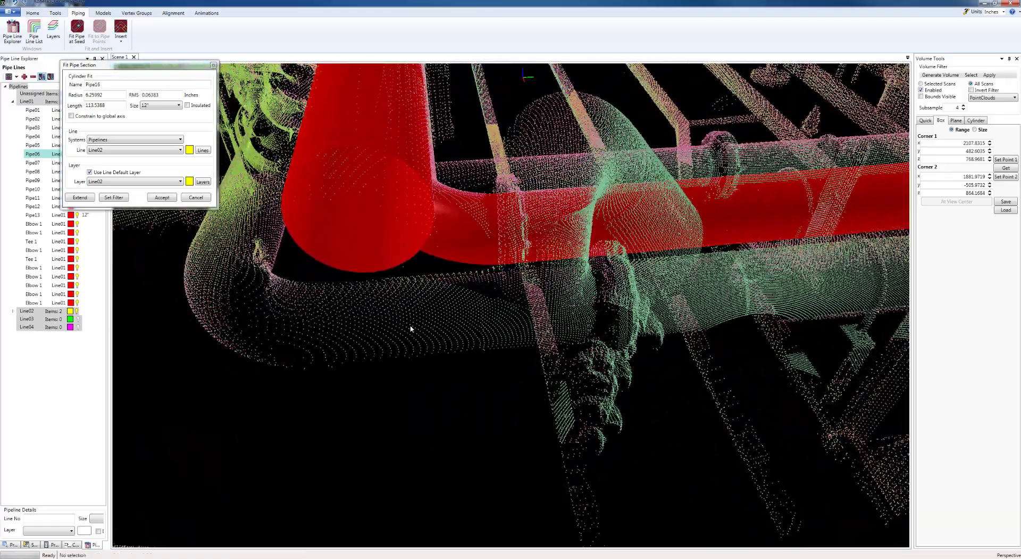
{"action": "left_click", "coordinate": [413, 325]}
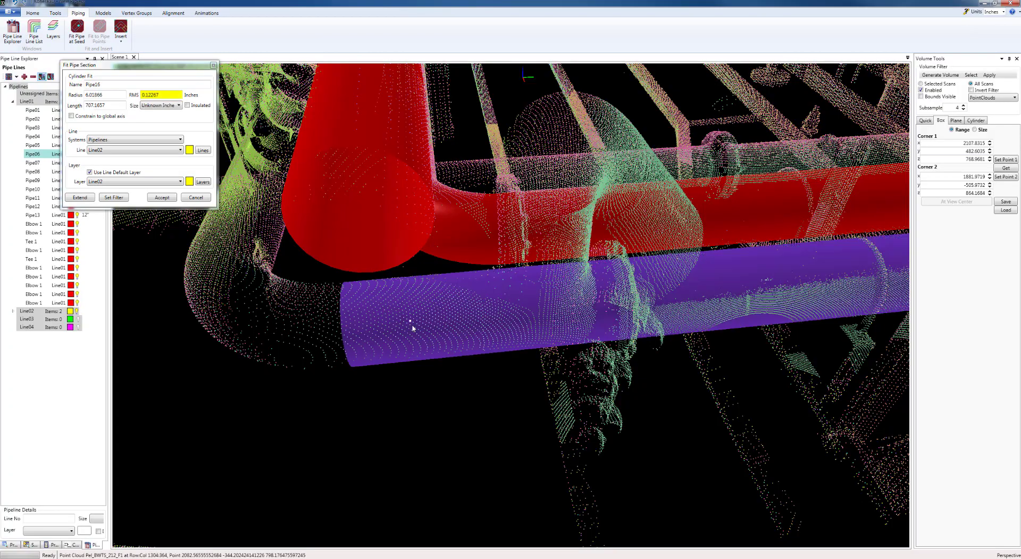
Check the extended section against the scan points around its fittings and far end, and accept it into Line02.
{"action": "middle_click_drag", "start_coordinate": [476, 375], "coordinate": [426, 370]}
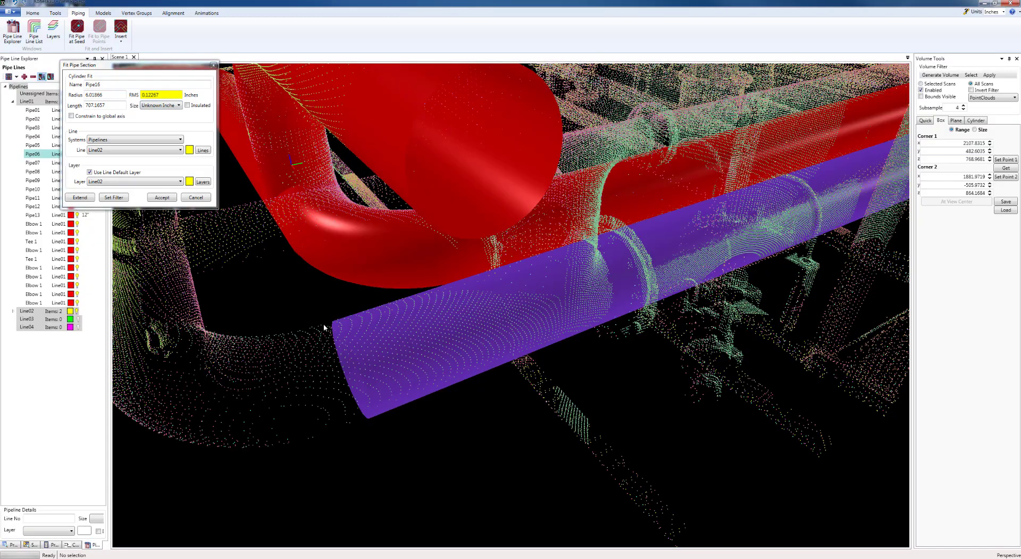
{"action": "middle_click_drag", "start_coordinate": [300, 399], "coordinate": [201, 157]}
{"action": "middle_click_drag", "start_coordinate": [761, 352], "coordinate": [511, 277]}
{"action": "middle_click_drag", "start_coordinate": [677, 349], "coordinate": [598, 361]}
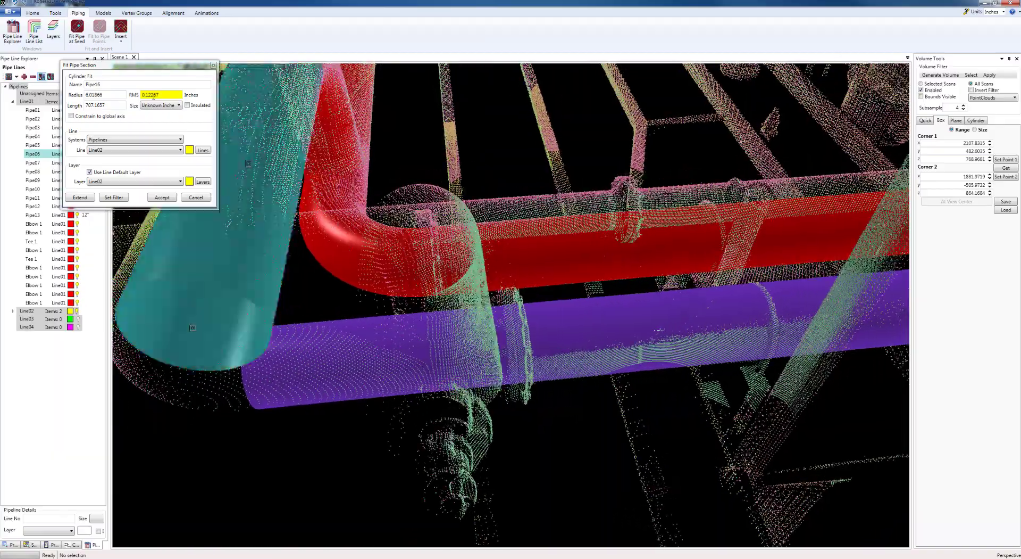
{"action": "middle_click_drag", "start_coordinate": [386, 369], "coordinate": [420, 345]}
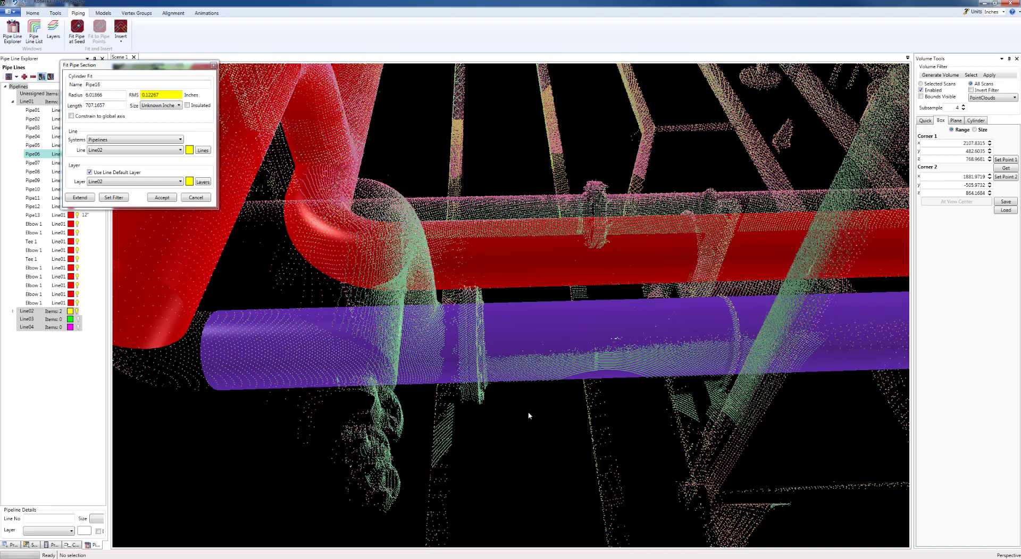
{"action": "scroll", "coordinate": [527, 416], "scroll_direction": "down", "scroll_amount": 2}
{"action": "middle_click_drag", "start_coordinate": [565, 412], "coordinate": [854, 166]}
{"action": "scroll", "coordinate": [710, 324], "scroll_direction": "down", "scroll_amount": 5}
{"action": "middle_click_drag", "start_coordinate": [709, 324], "coordinate": [793, 307]}
{"action": "scroll", "coordinate": [798, 305], "scroll_direction": "up", "scroll_amount": 5}
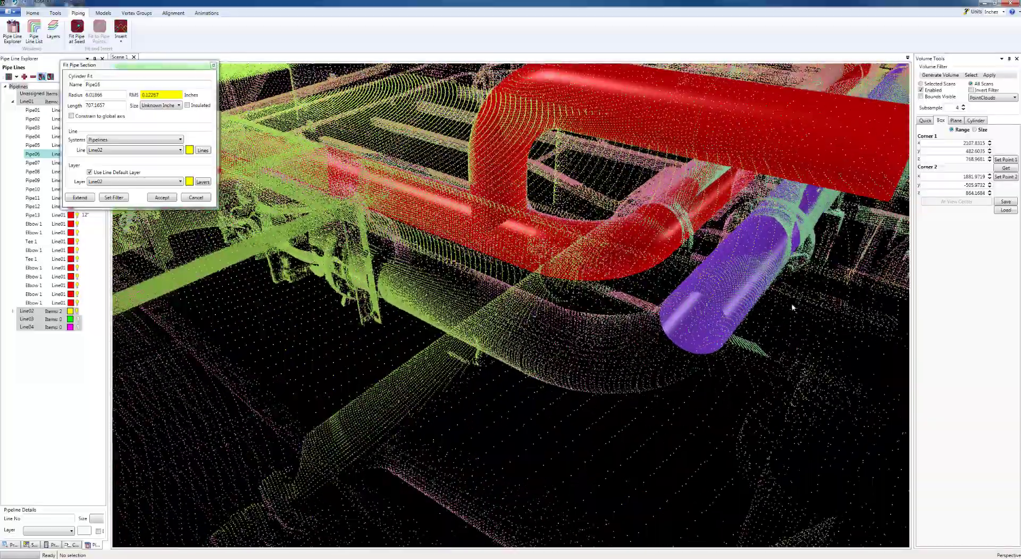
{"action": "left_click", "coordinate": [162, 198]}
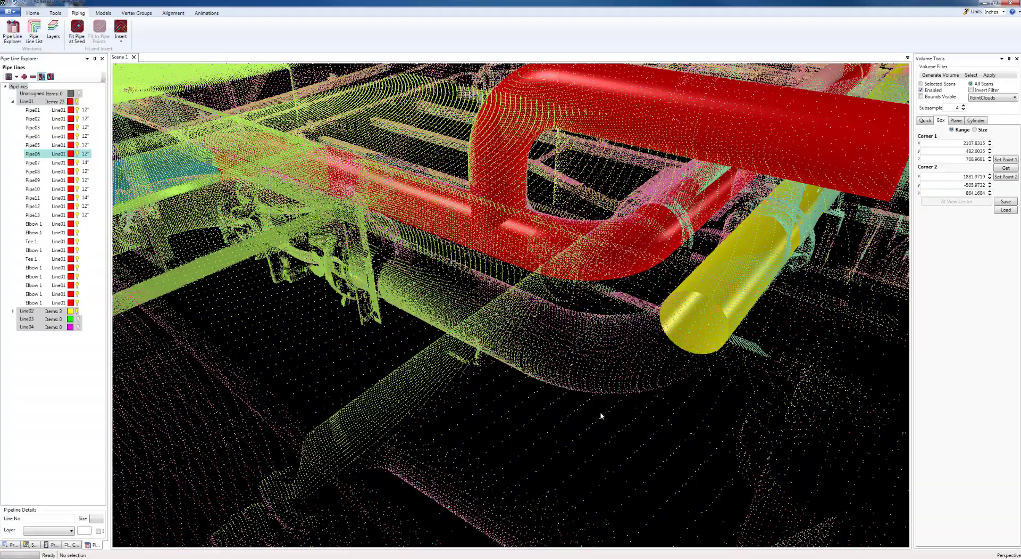
Fit a 12" Line02 section to the horizontal pipe between the bend and the valve, extend it toward the bend and accept it.
{"action": "middle_click_drag", "start_coordinate": [601, 415], "coordinate": [546, 304]}
{"action": "left_click", "coordinate": [536, 298]}
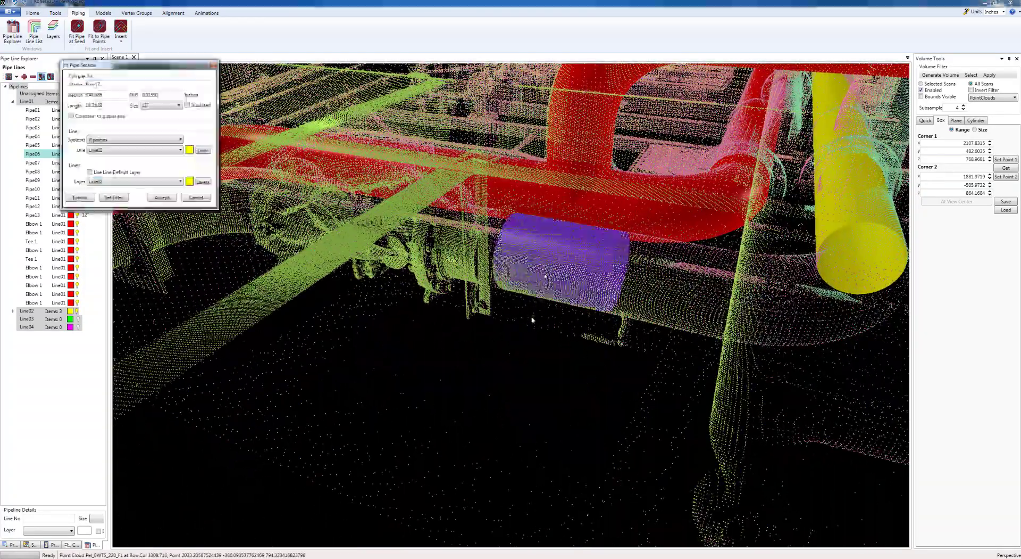
{"action": "middle_click_drag", "start_coordinate": [563, 354], "coordinate": [543, 389]}
{"action": "middle_click_drag", "start_coordinate": [691, 387], "coordinate": [685, 354]}
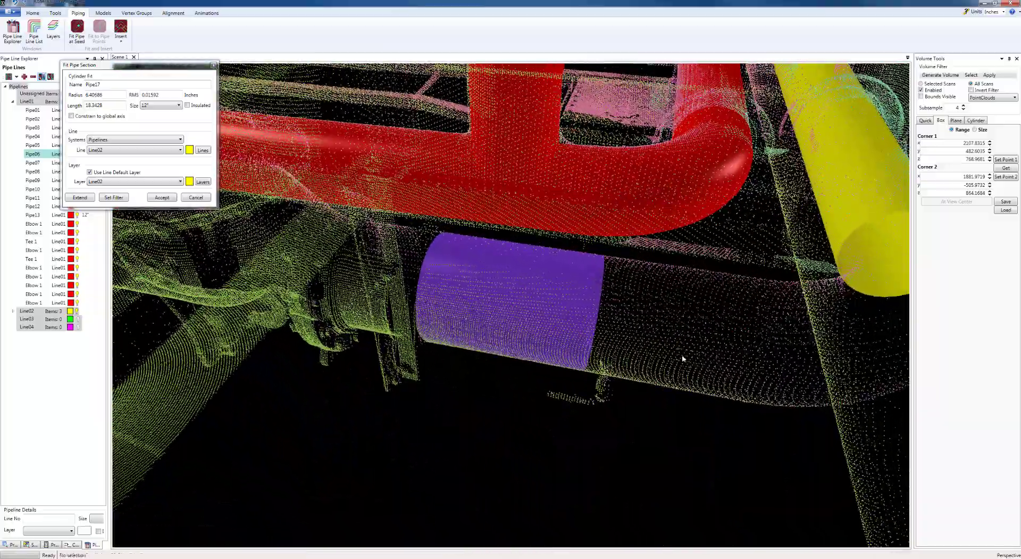
{"action": "left_click", "coordinate": [680, 355]}
{"action": "scroll", "coordinate": [565, 368], "scroll_direction": "down", "scroll_amount": 4}
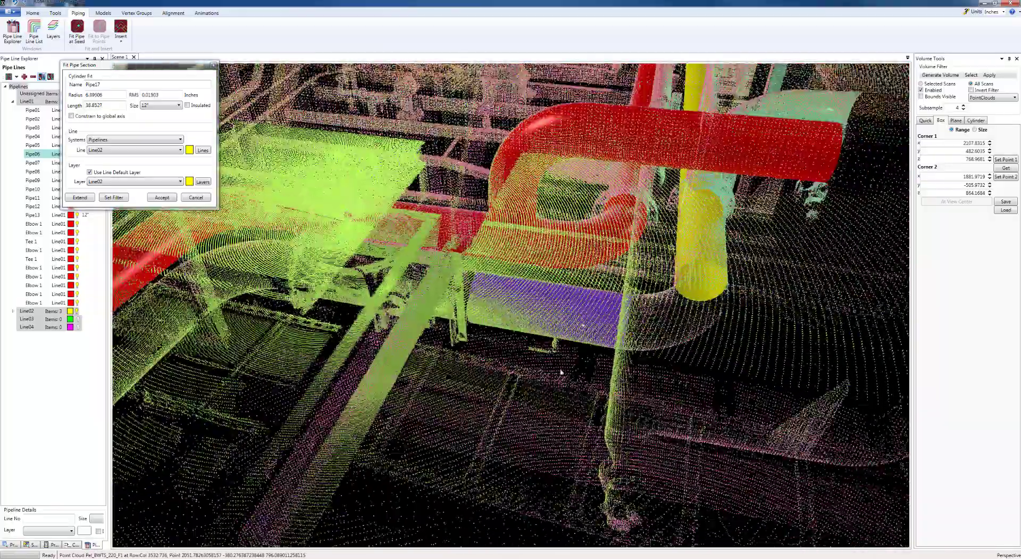
{"action": "scroll", "coordinate": [606, 366], "scroll_direction": "up", "scroll_amount": 3}
{"action": "middle_click_drag", "start_coordinate": [561, 370], "coordinate": [617, 380]}
{"action": "scroll", "coordinate": [617, 381], "scroll_direction": "up", "scroll_amount": 6}
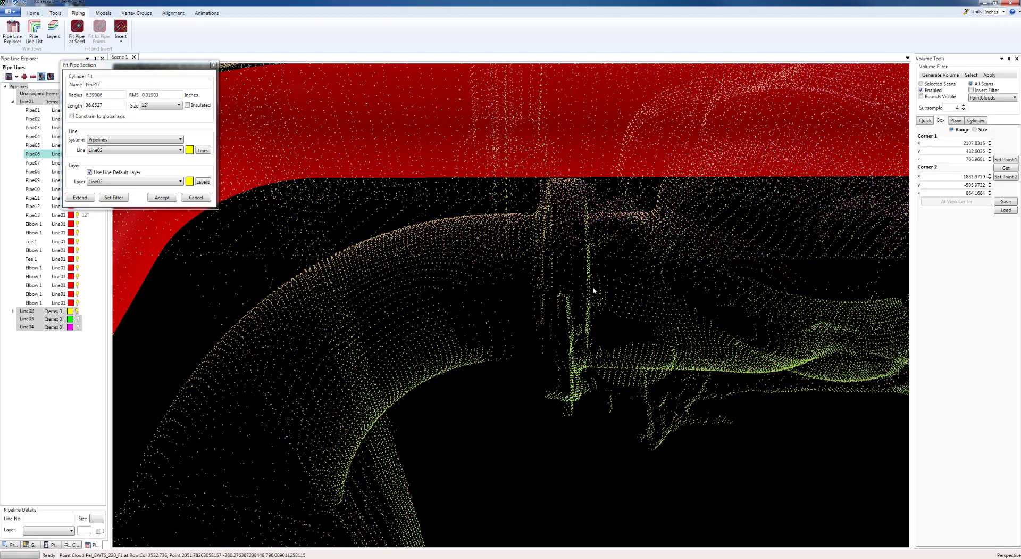
{"action": "scroll", "coordinate": [594, 290], "scroll_direction": "down", "scroll_amount": 5}
{"action": "middle_click_drag", "start_coordinate": [583, 286], "coordinate": [572, 258]}
{"action": "scroll", "coordinate": [603, 300], "scroll_direction": "up", "scroll_amount": 3}
{"action": "scroll", "coordinate": [580, 279], "scroll_direction": "down", "scroll_amount": 4}
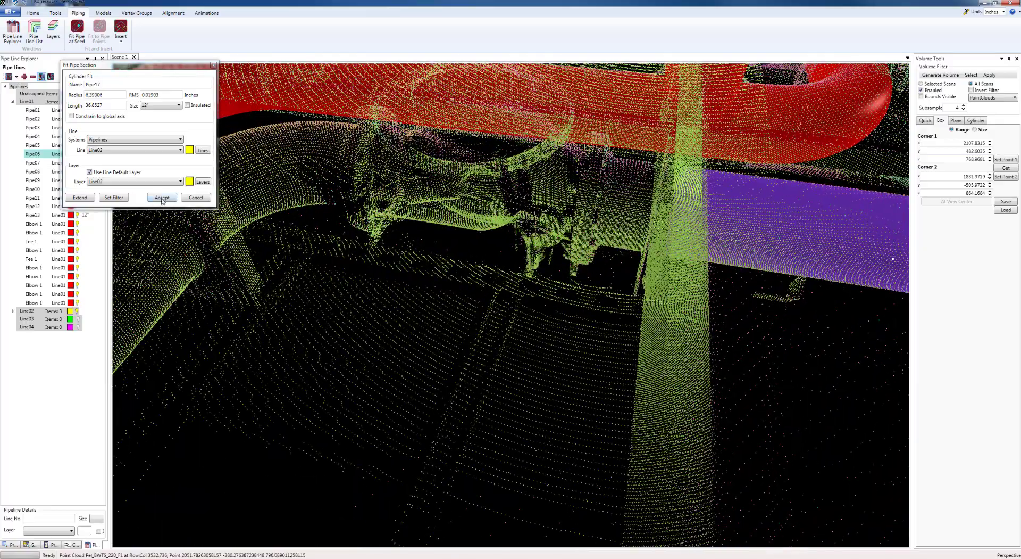
Try fitting a 12" Line02 section to the horizontal pipe beyond the valve's elbow, extending it toward the far bend, and undo the attempt.
{"action": "middle_click_drag", "start_coordinate": [425, 296], "coordinate": [457, 350]}
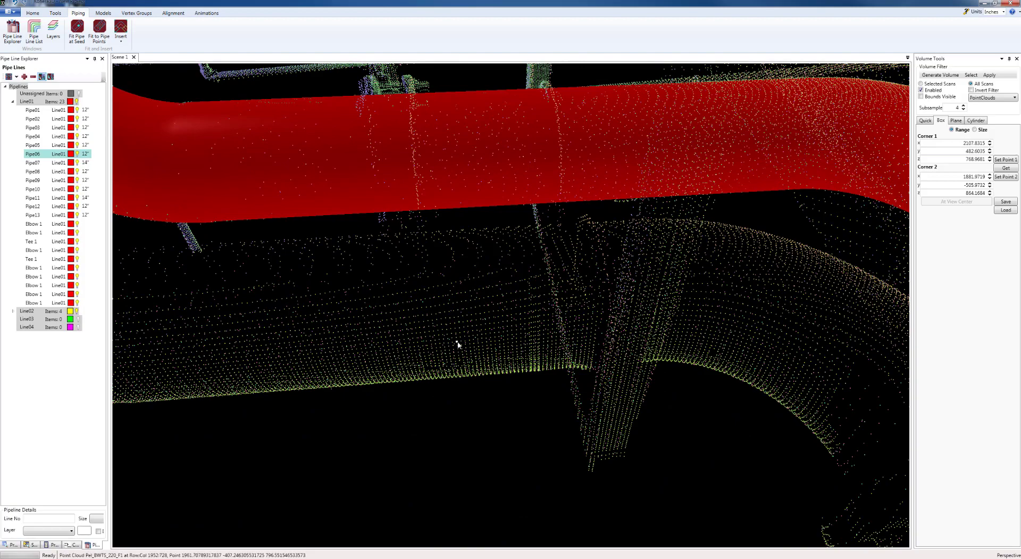
{"action": "left_click", "coordinate": [457, 342]}
{"action": "middle_click_drag", "start_coordinate": [394, 410], "coordinate": [601, 355]}
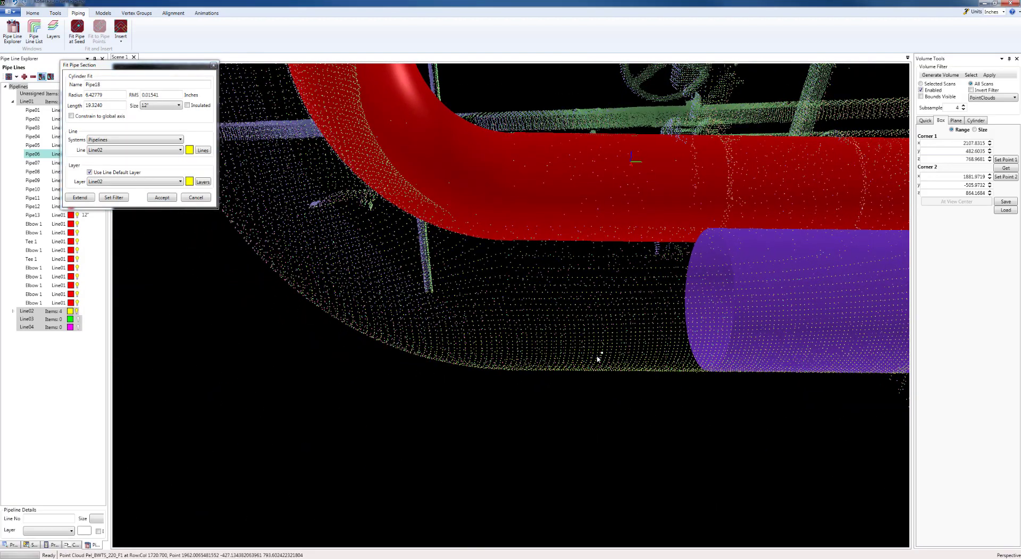
{"action": "scroll", "coordinate": [652, 393], "scroll_direction": "down", "scroll_amount": 3}
{"action": "middle_click_drag", "start_coordinate": [652, 393], "coordinate": [575, 386]}
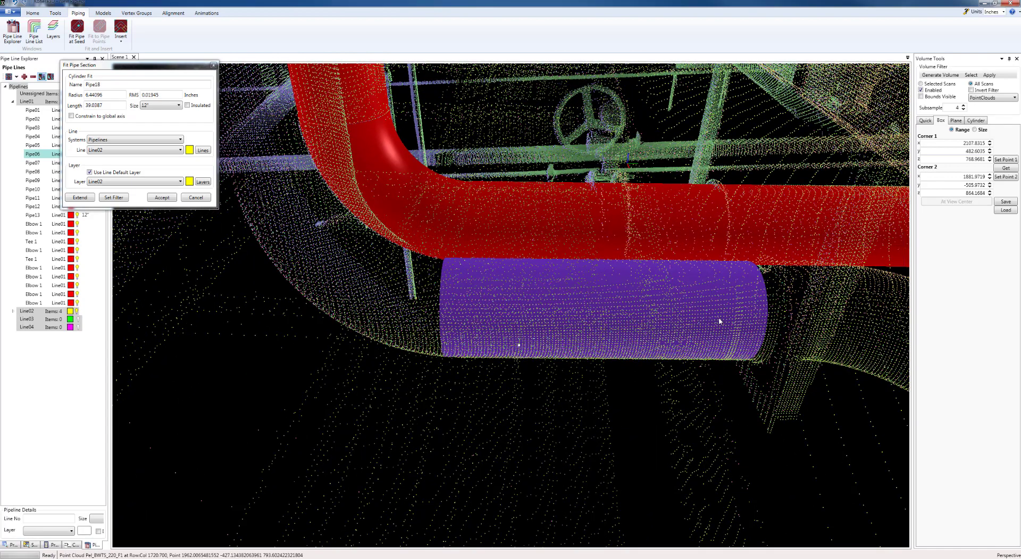
{"action": "key", "text": "ctrl+z"}
{"action": "key", "text": "ctrl+z"}
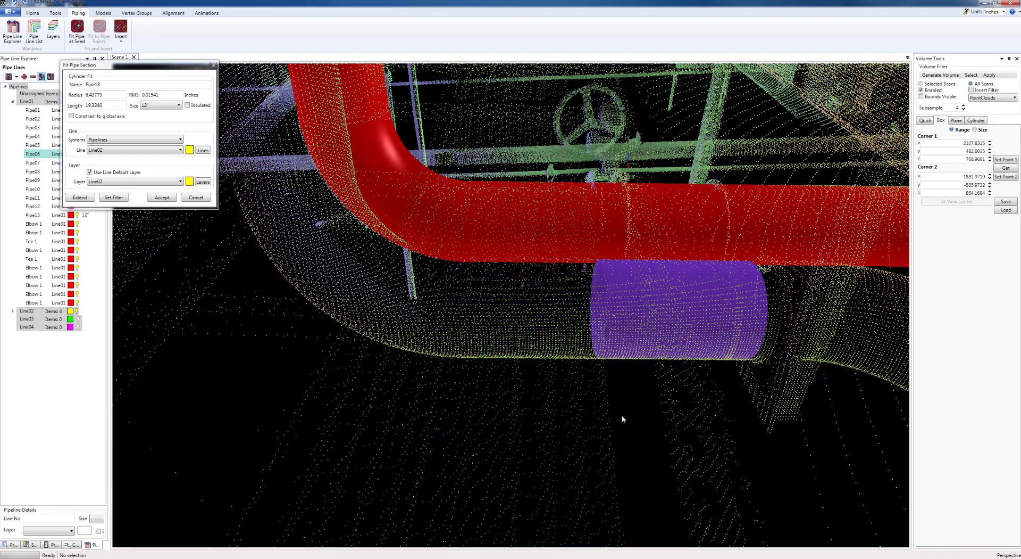
Refit the 12" Line02 section on the horizontal pipe beyond the valve's elbow, extend it to the start of the far bend and accept it.
{"action": "middle_click_drag", "start_coordinate": [620, 396], "coordinate": [608, 363]}
{"action": "left_click", "coordinate": [608, 374]}
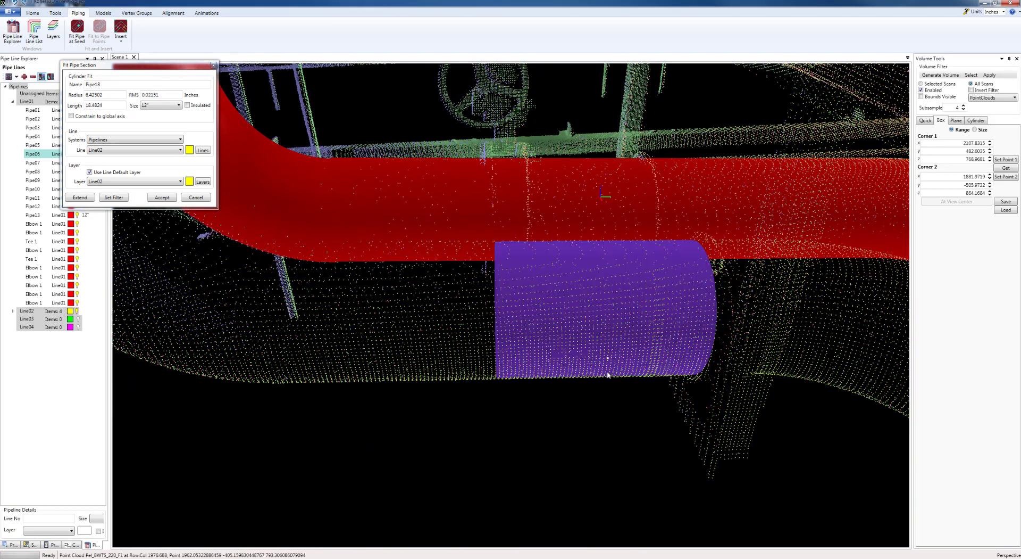
{"action": "middle_click_drag", "start_coordinate": [583, 401], "coordinate": [525, 400]}
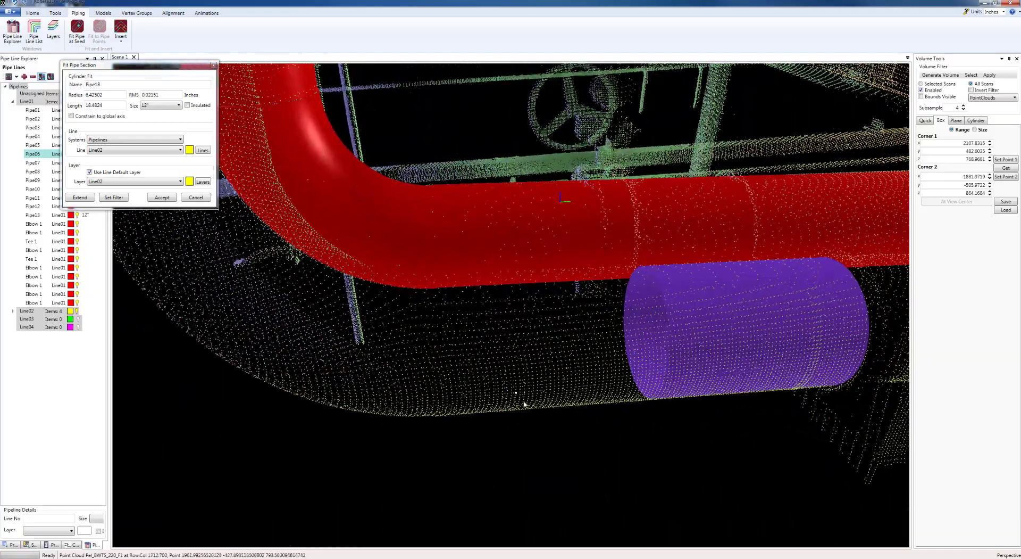
{"action": "left_click", "coordinate": [525, 405]}
{"action": "middle_click_drag", "start_coordinate": [654, 424], "coordinate": [658, 394]}
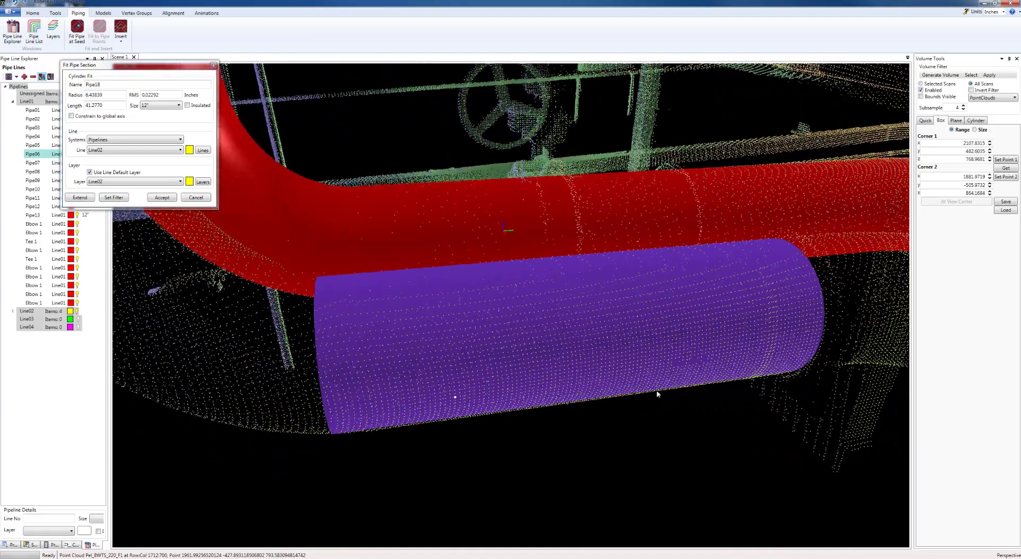
{"action": "left_click", "coordinate": [162, 198]}
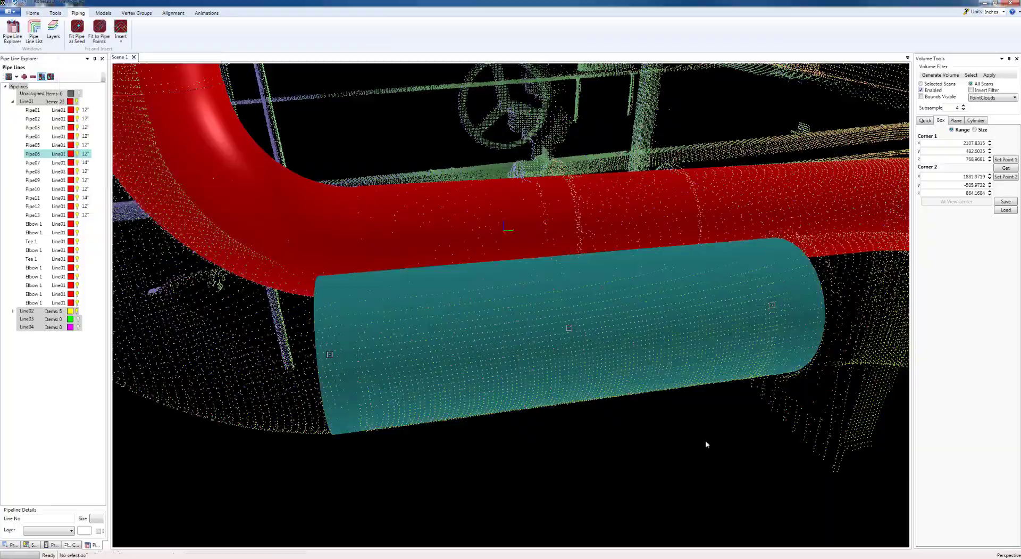
{"action": "left_click", "coordinate": [707, 445]}
Insert a 12" long-radius elbow between Pipe18 and Pipe17 of Line02, with the cut elbow option enabled.
{"action": "scroll", "coordinate": [707, 444], "scroll_direction": "down", "scroll_amount": 3}
{"action": "middle_click_drag", "start_coordinate": [596, 426], "coordinate": [365, 369]}
{"action": "left_click", "coordinate": [356, 360]}
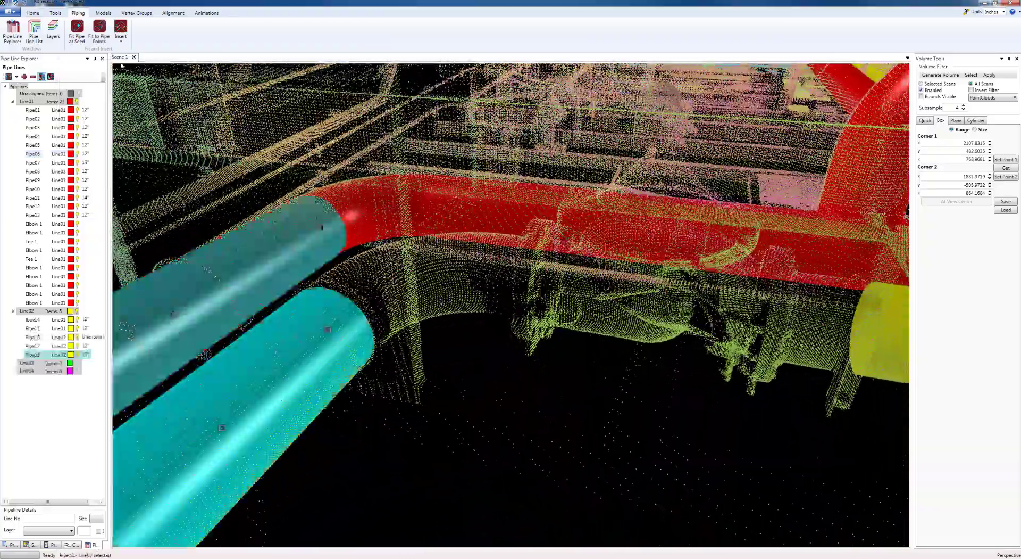
{"action": "left_click", "coordinate": [126, 51]}
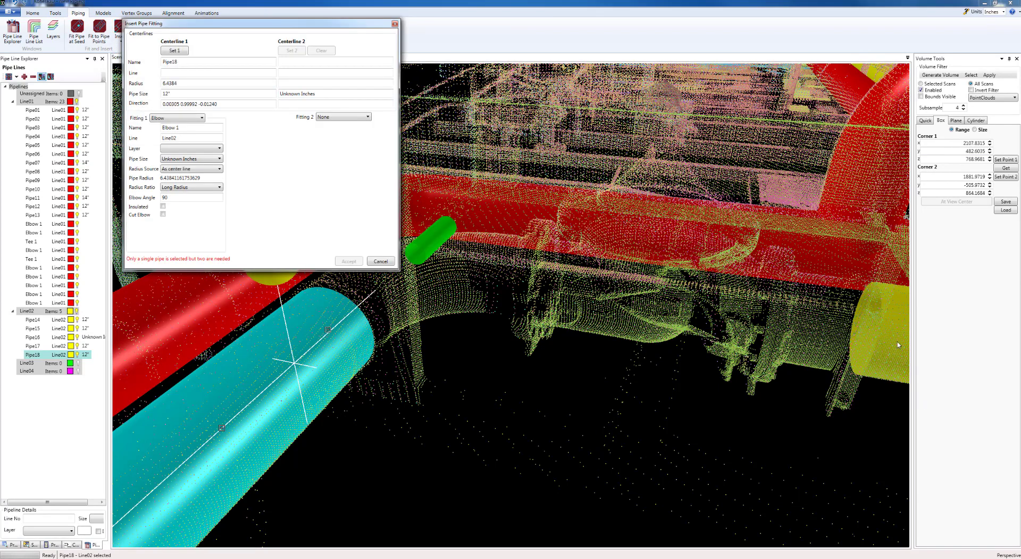
{"action": "left_click", "coordinate": [891, 307]}
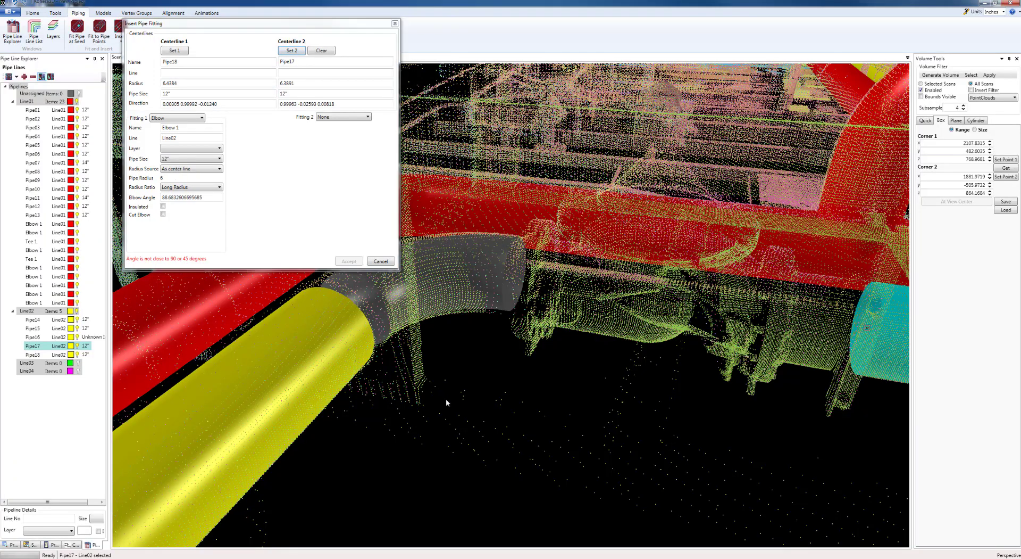
{"action": "middle_click_drag", "start_coordinate": [446, 399], "coordinate": [548, 372]}
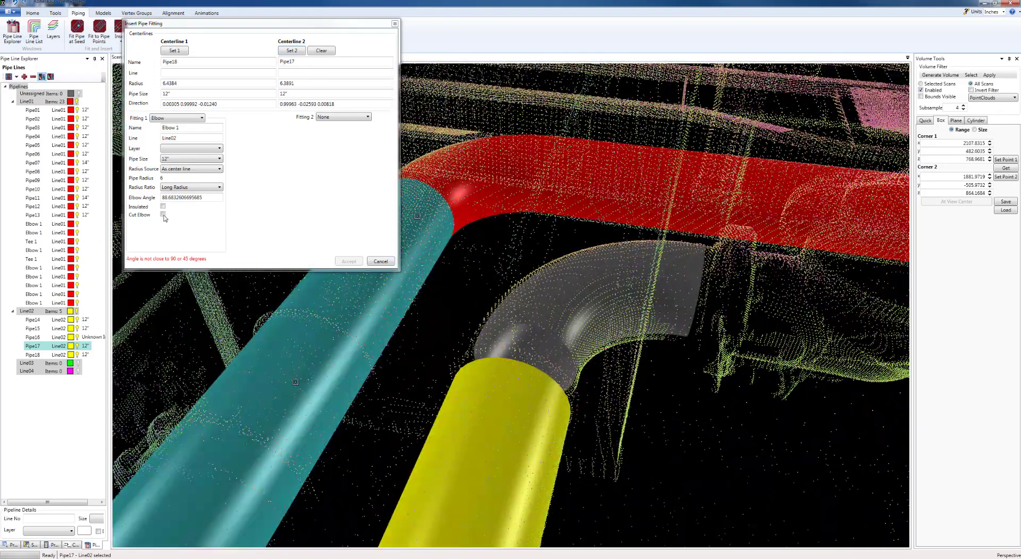
{"action": "left_click", "coordinate": [164, 215]}
{"action": "left_click", "coordinate": [348, 261]}
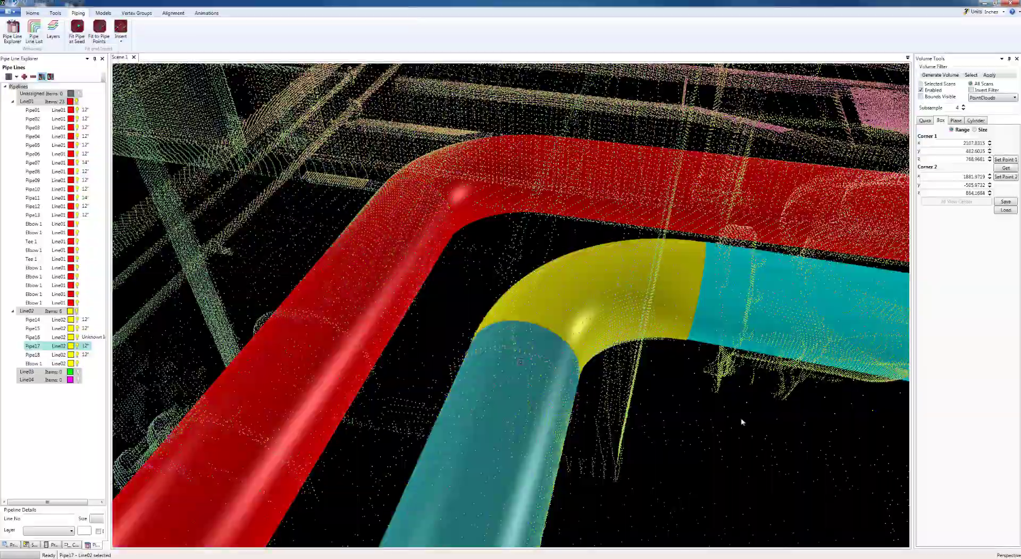
Save the project with the new Line02 sections and elbow.
{"action": "middle_click_drag", "start_coordinate": [744, 422], "coordinate": [255, 319]}
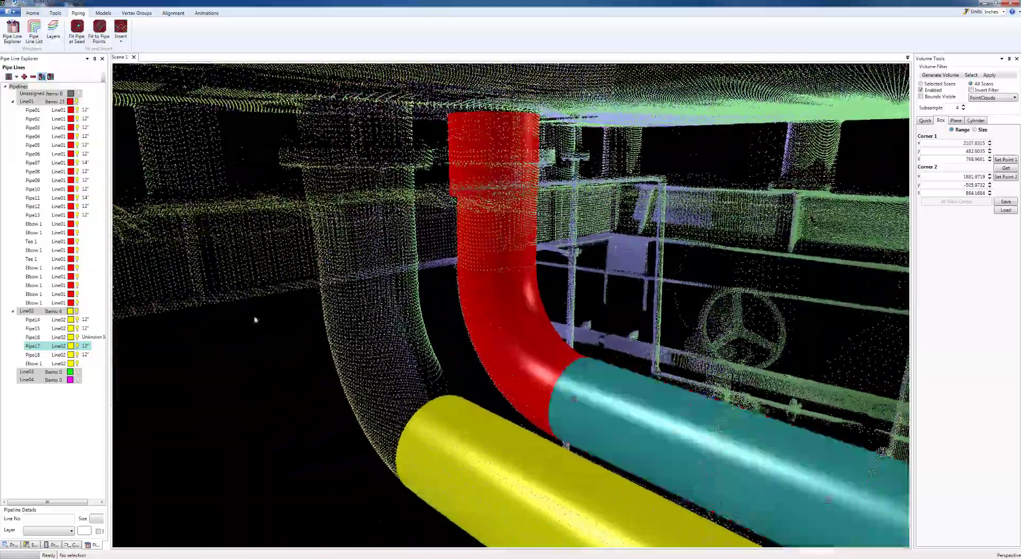
{"action": "left_click", "coordinate": [11, 544]}
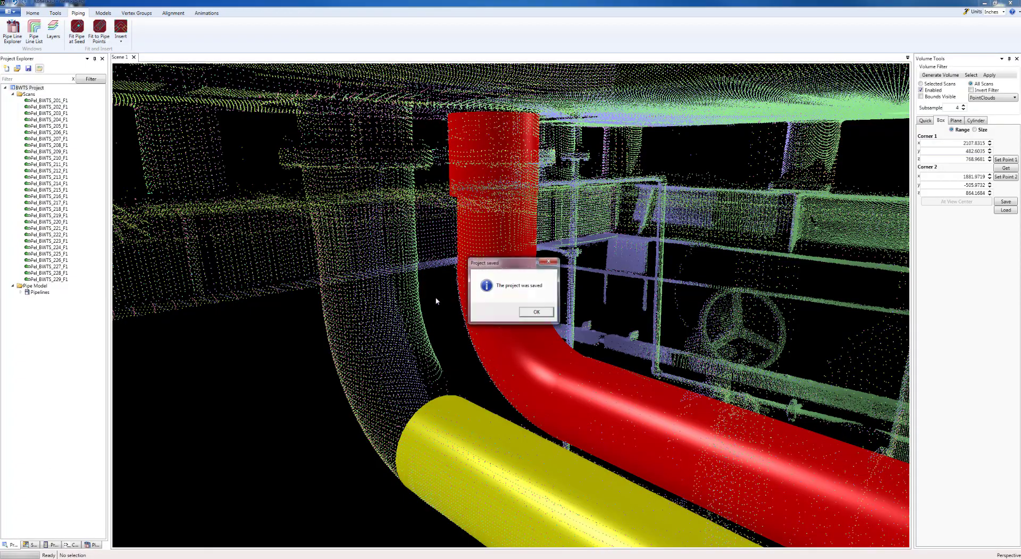
Close the save notice and apply a spherical volume filter of size 40 centred on a selected point at Line02's upper flange.
{"action": "left_click", "coordinate": [533, 312]}
{"action": "middle_click_drag", "start_coordinate": [532, 312], "coordinate": [454, 218]}
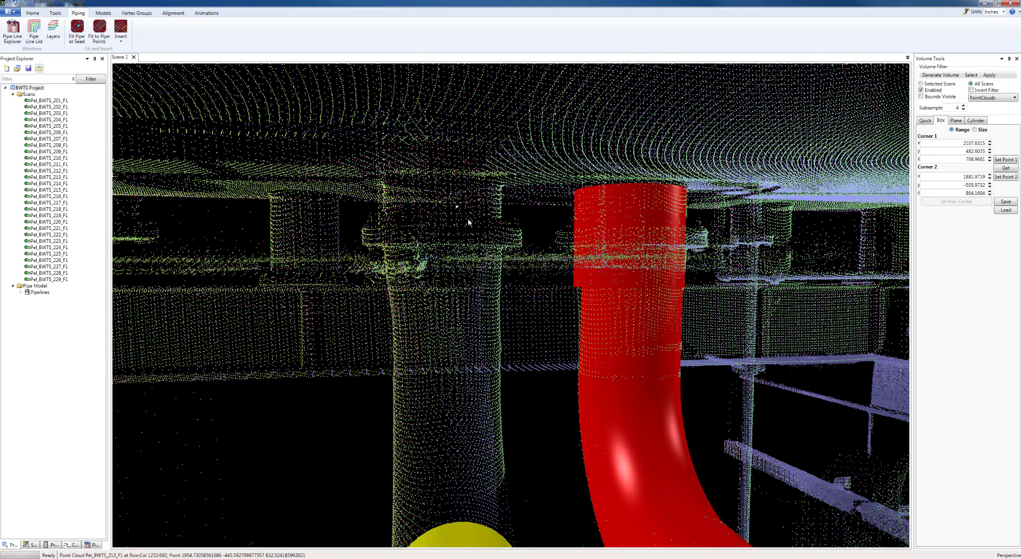
{"action": "key", "text": "c"}
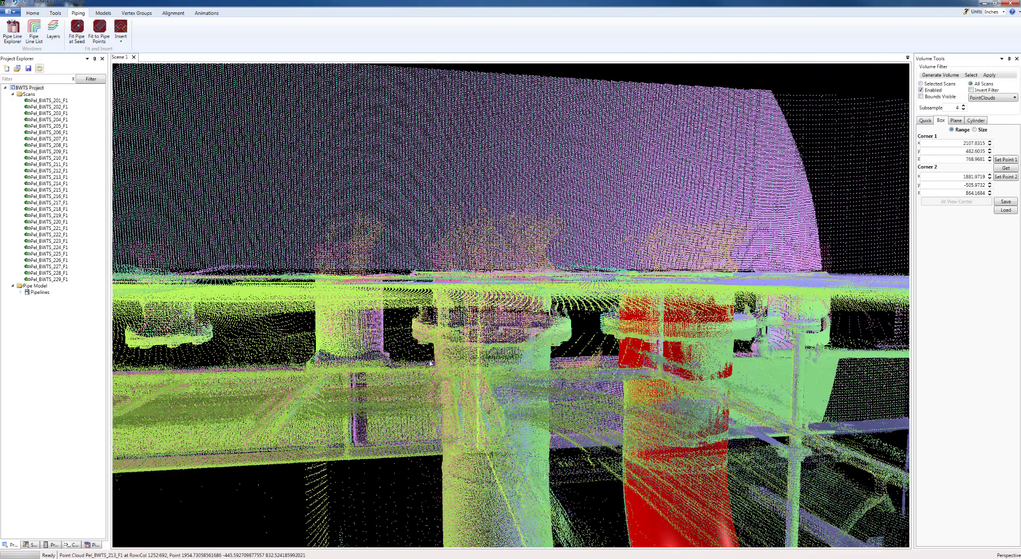
{"action": "middle_click_drag", "start_coordinate": [431, 363], "coordinate": [528, 347]}
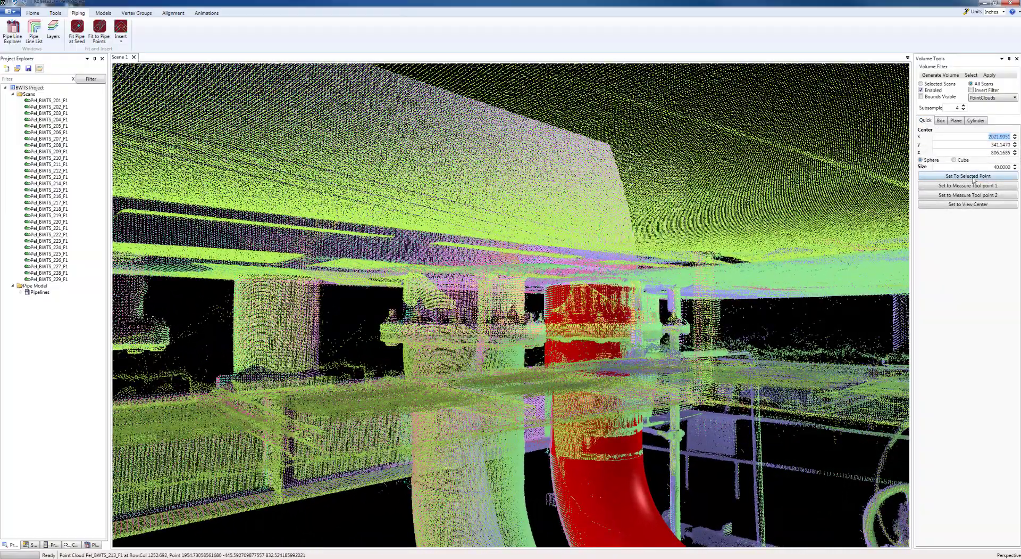
{"action": "left_click", "coordinate": [993, 76]}
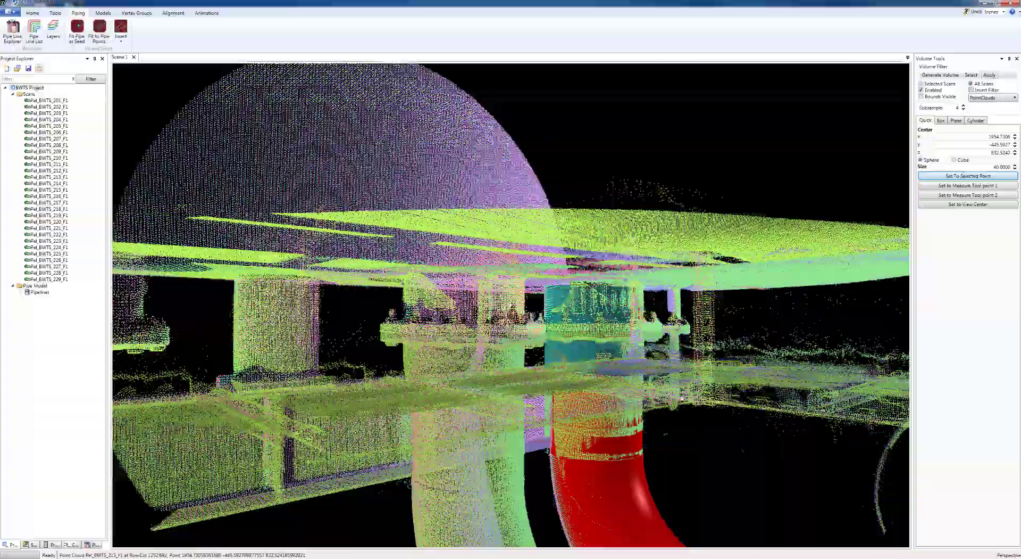
Fit a 14" Line02 section to the vertical pipe at the upper flange beside the red Line01 riser and accept it.
{"action": "scroll", "coordinate": [758, 395], "scroll_direction": "down", "scroll_amount": 4}
{"action": "middle_click_drag", "start_coordinate": [758, 396], "coordinate": [662, 426]}
{"action": "scroll", "coordinate": [501, 428], "scroll_direction": "up", "scroll_amount": 1}
{"action": "scroll", "coordinate": [502, 428], "scroll_direction": "up", "scroll_amount": 3}
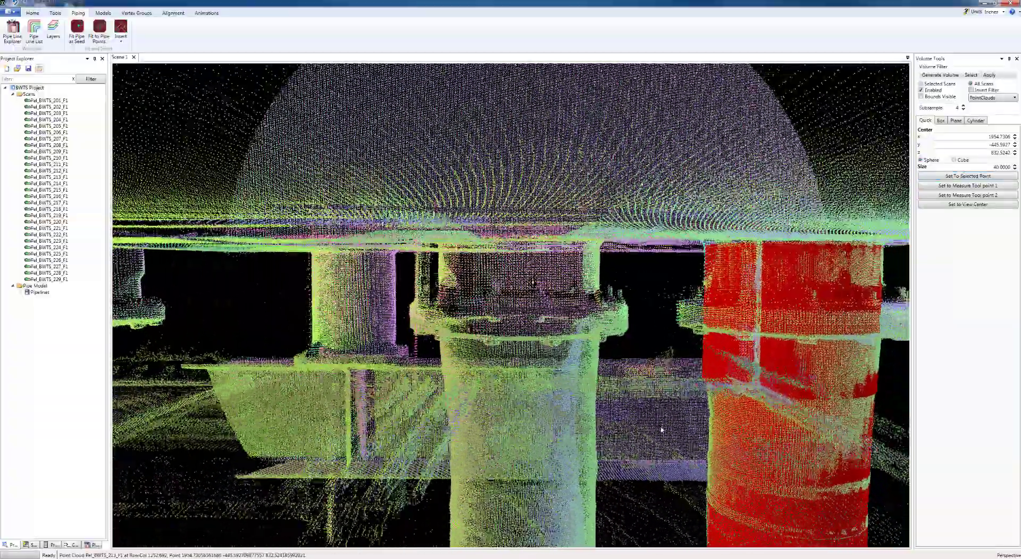
{"action": "scroll", "coordinate": [749, 431], "scroll_direction": "up", "scroll_amount": 1}
{"action": "middle_click_drag", "start_coordinate": [749, 431], "coordinate": [845, 425]}
{"action": "middle_click_drag", "start_coordinate": [495, 407], "coordinate": [729, 391]}
{"action": "middle_click_drag", "start_coordinate": [520, 395], "coordinate": [471, 391]}
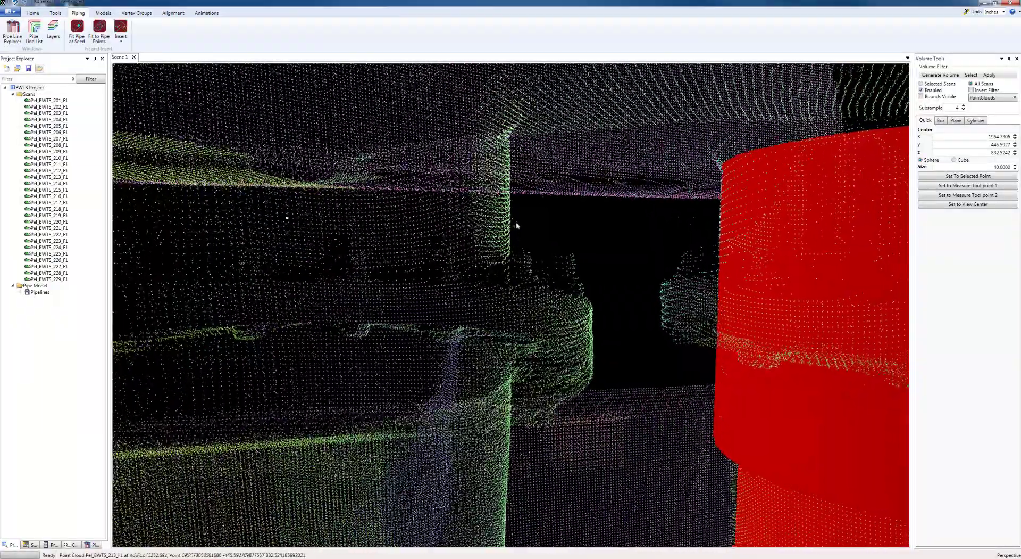
{"action": "scroll", "coordinate": [477, 289], "scroll_direction": "down", "scroll_amount": 3}
{"action": "middle_click_drag", "start_coordinate": [493, 301], "coordinate": [425, 305]}
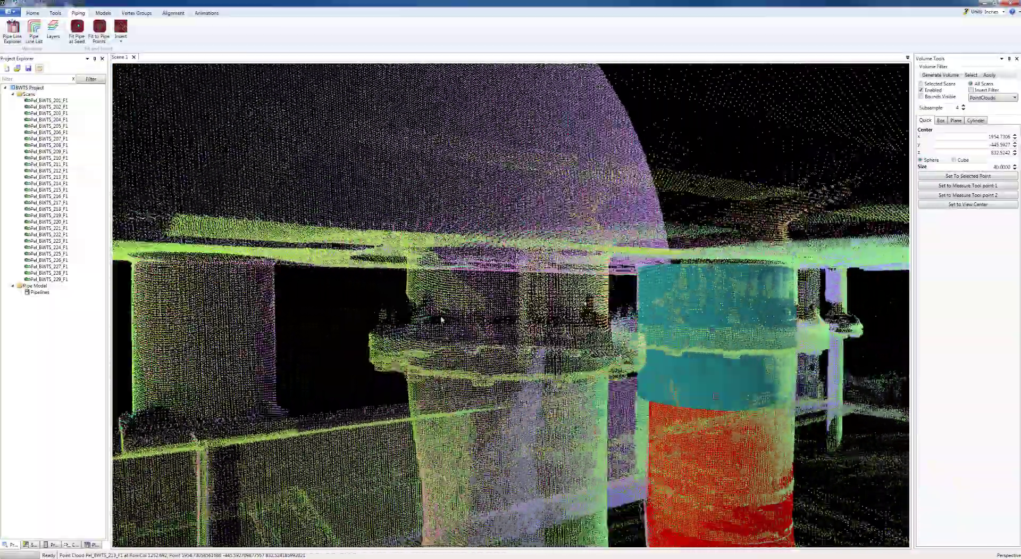
{"action": "middle_click_drag", "start_coordinate": [442, 319], "coordinate": [386, 297]}
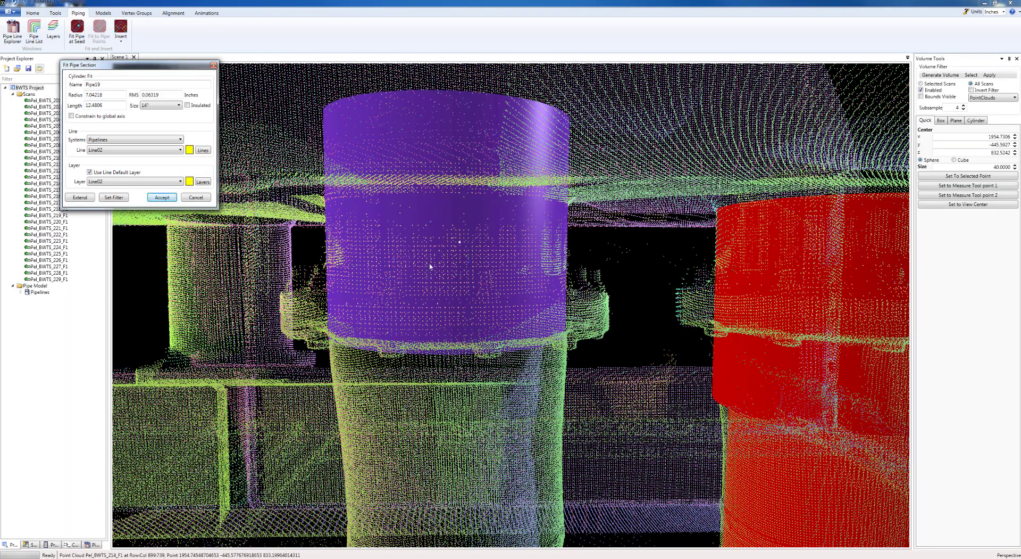
{"action": "middle_click_drag", "start_coordinate": [339, 383], "coordinate": [466, 383]}
{"action": "scroll", "coordinate": [580, 370], "scroll_direction": "down", "scroll_amount": 4}
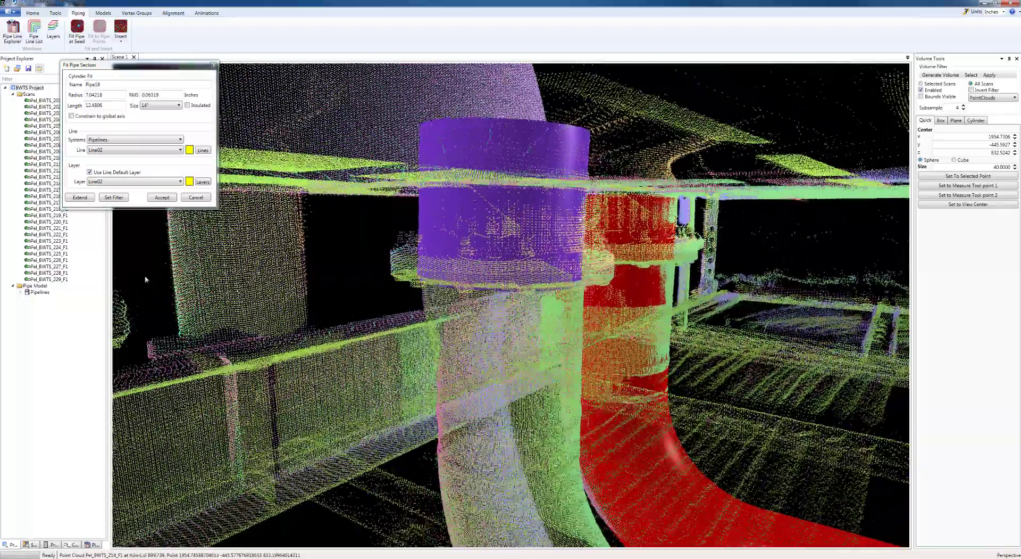
{"action": "left_click", "coordinate": [164, 198]}
Fit a 12" Line02 section to the vertical pipe between the upper flange and the bend, and accept it.
{"action": "scroll", "coordinate": [406, 308], "scroll_direction": "down", "scroll_amount": 5}
{"action": "middle_click_drag", "start_coordinate": [425, 340], "coordinate": [597, 476]}
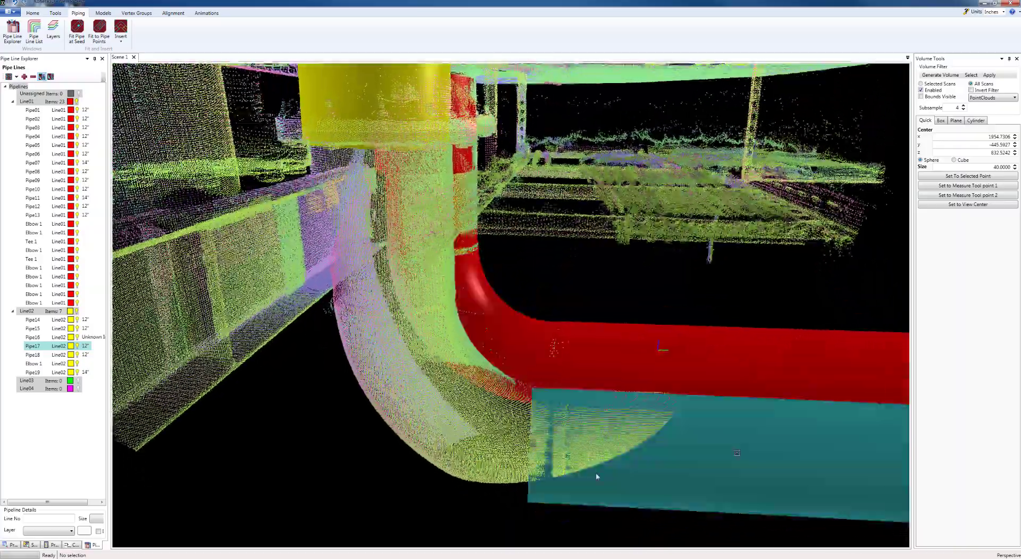
{"action": "middle_click_drag", "start_coordinate": [416, 350], "coordinate": [415, 314]}
{"action": "scroll", "coordinate": [501, 292], "scroll_direction": "up", "scroll_amount": 2}
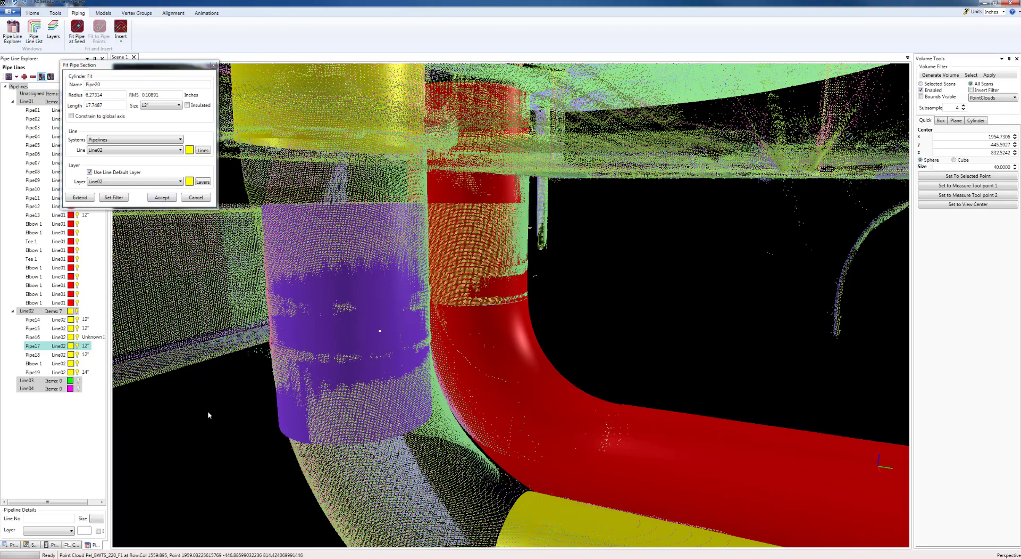
{"action": "middle_click_drag", "start_coordinate": [208, 415], "coordinate": [297, 387]}
{"action": "scroll", "coordinate": [315, 395], "scroll_direction": "up", "scroll_amount": 1}
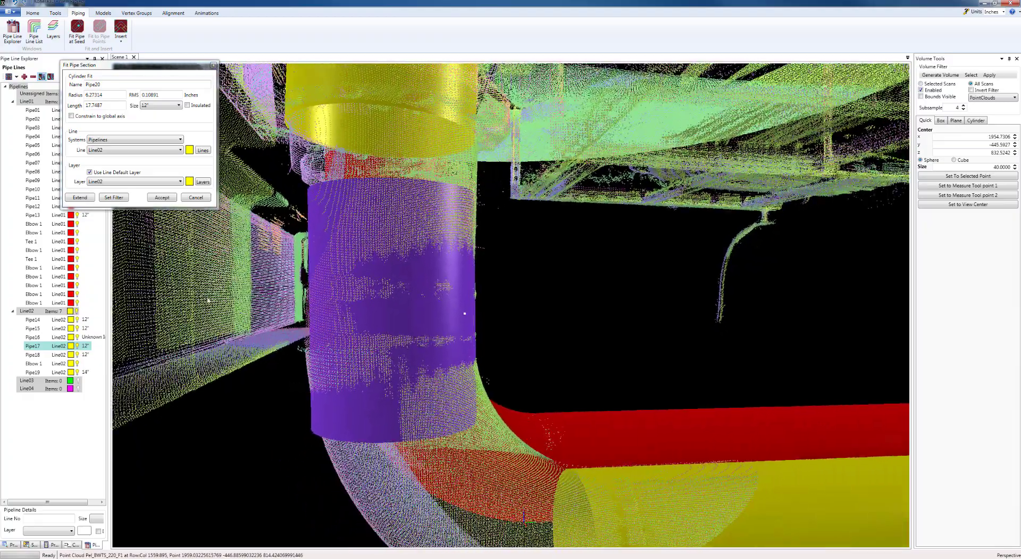
{"action": "left_click", "coordinate": [163, 199]}
Insert a 12" long-radius elbow between Pipe20 and Pipe18 of Line02, with the cut elbow option enabled.
{"action": "middle_click_drag", "start_coordinate": [558, 331], "coordinate": [515, 341]}
{"action": "scroll", "coordinate": [515, 341], "scroll_direction": "up", "scroll_amount": 1}
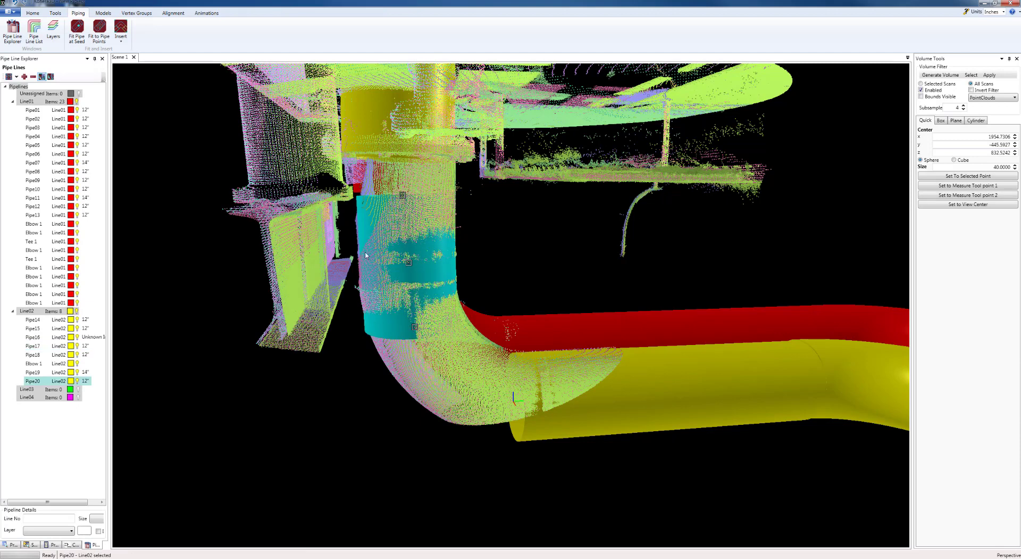
{"action": "left_click", "coordinate": [129, 51]}
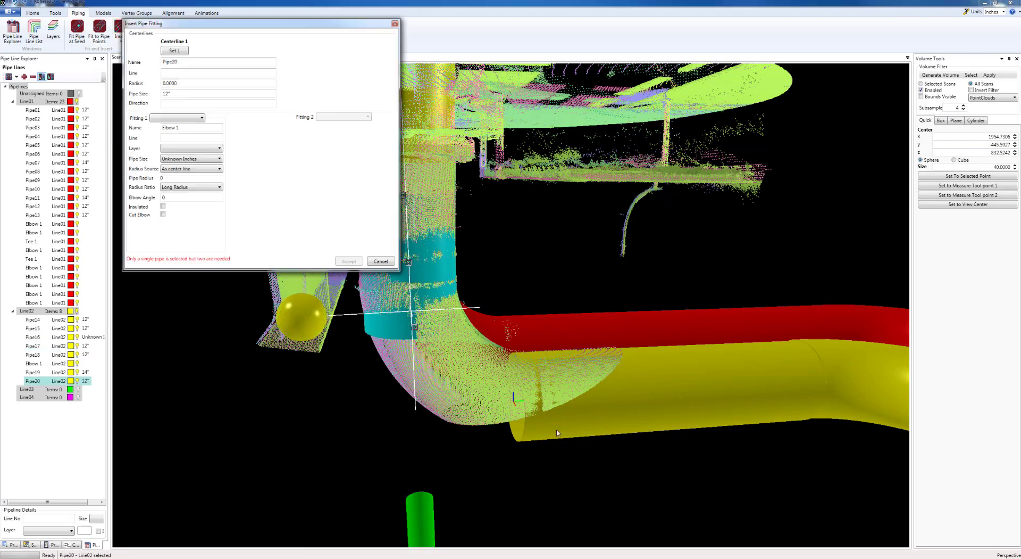
{"action": "left_click", "coordinate": [589, 434]}
{"action": "left_click", "coordinate": [291, 52]}
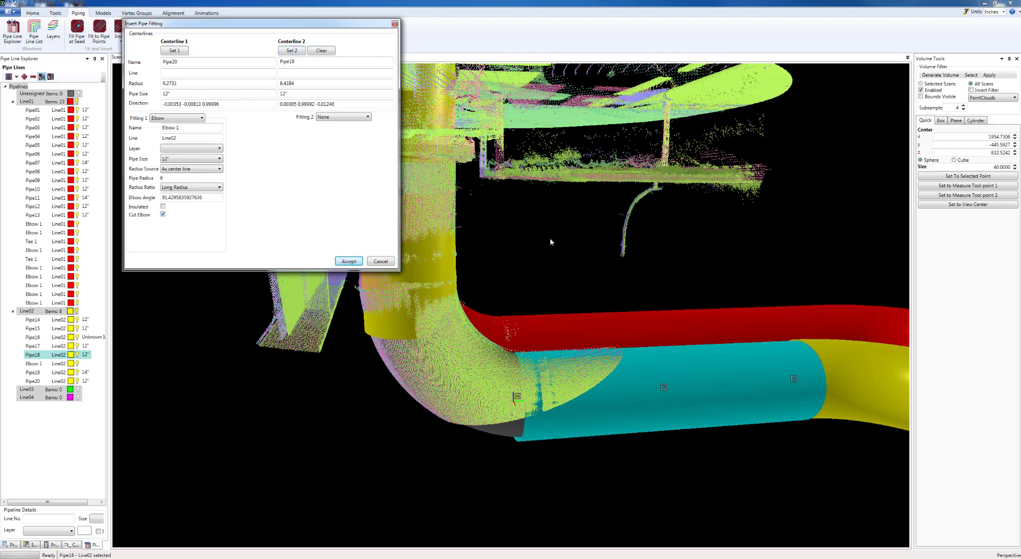
{"action": "left_click", "coordinate": [347, 263]}
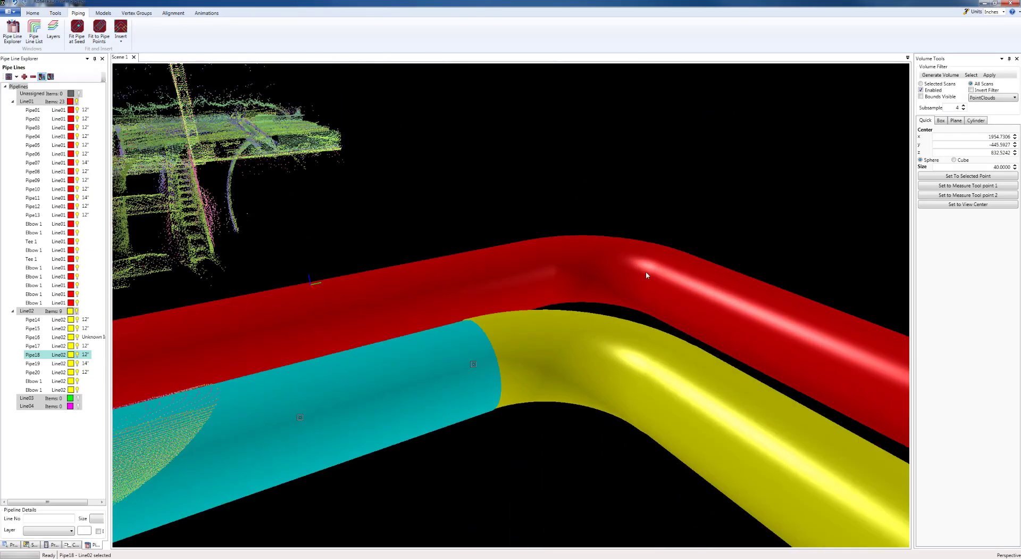
Switch the volume filter back to the saved box range and apply it around the Line02 branch area.
{"action": "scroll", "coordinate": [642, 269], "scroll_direction": "down", "scroll_amount": 5}
{"action": "middle_click_drag", "start_coordinate": [640, 263], "coordinate": [469, 250]}
{"action": "scroll", "coordinate": [471, 237], "scroll_direction": "down", "scroll_amount": 2}
{"action": "left_click", "coordinate": [467, 252]}
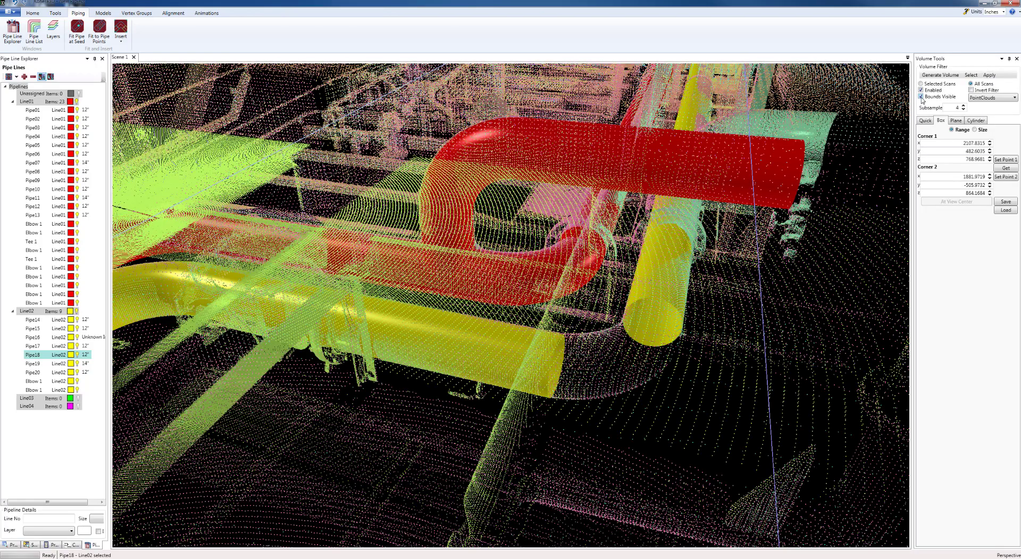
Fit and accept 12" Line02 sections on the vertical branch stub and on the horizontal pipe beyond its upper bend.
{"action": "middle_click_drag", "start_coordinate": [682, 397], "coordinate": [168, 204]}
{"action": "key", "text": "f"}
{"action": "left_click", "coordinate": [166, 199]}
{"action": "middle_click_drag", "start_coordinate": [387, 314], "coordinate": [342, 160]}
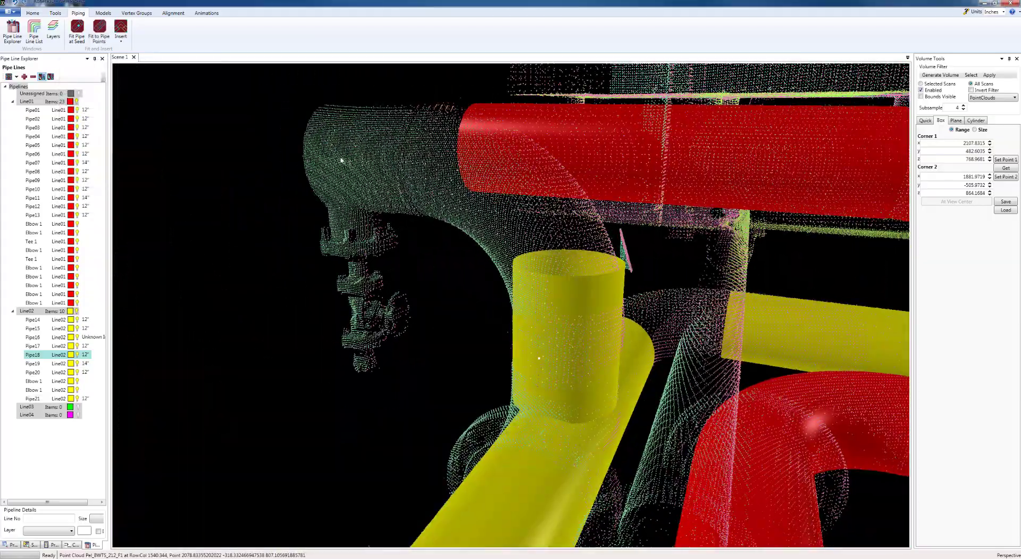
{"action": "left_click", "coordinate": [356, 181]}
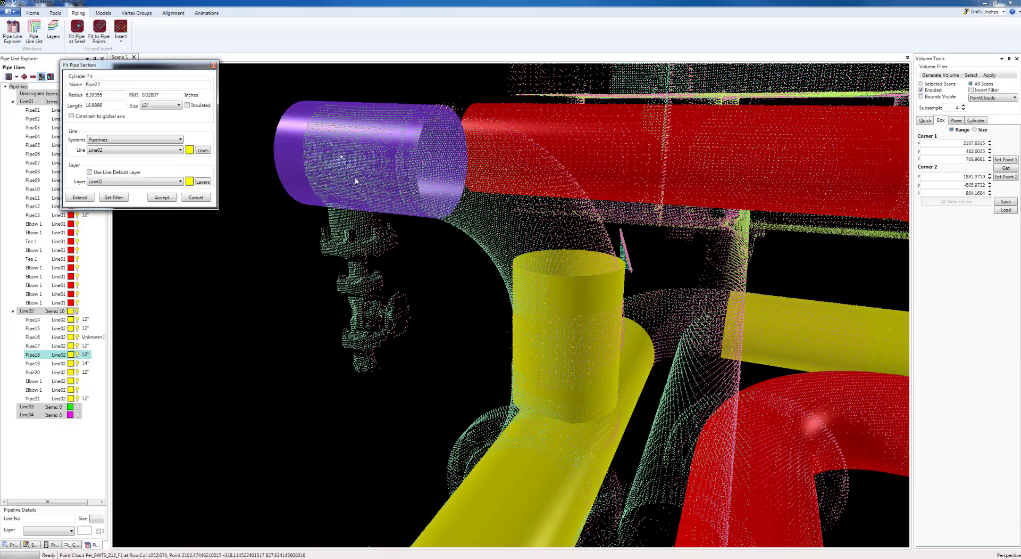
{"action": "left_click", "coordinate": [162, 198]}
{"action": "middle_click_drag", "start_coordinate": [418, 329], "coordinate": [303, 343]}
{"action": "left_click", "coordinate": [305, 345]}
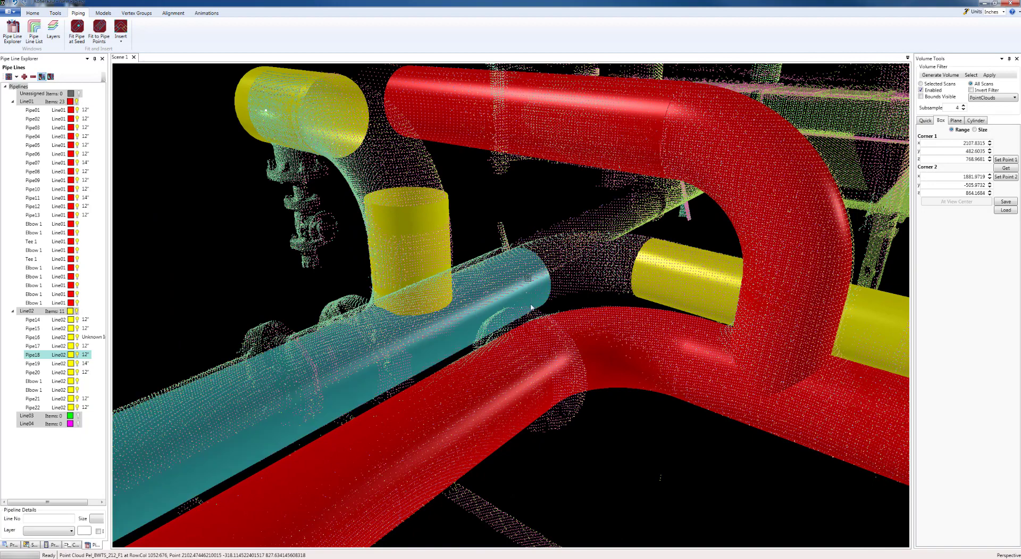
{"action": "left_click", "coordinate": [531, 307]}
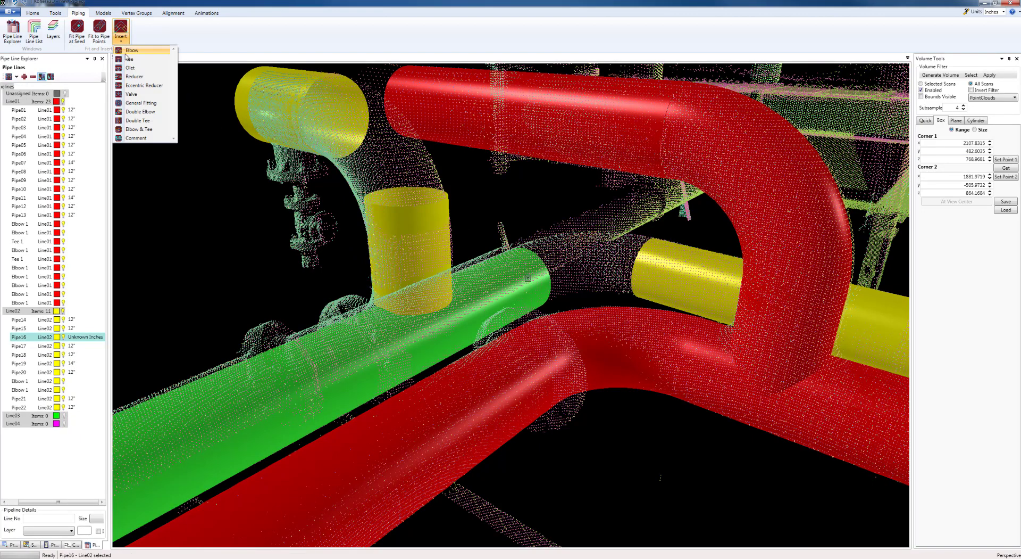
{"action": "left_click", "coordinate": [129, 58]}
{"action": "left_click", "coordinate": [692, 291]}
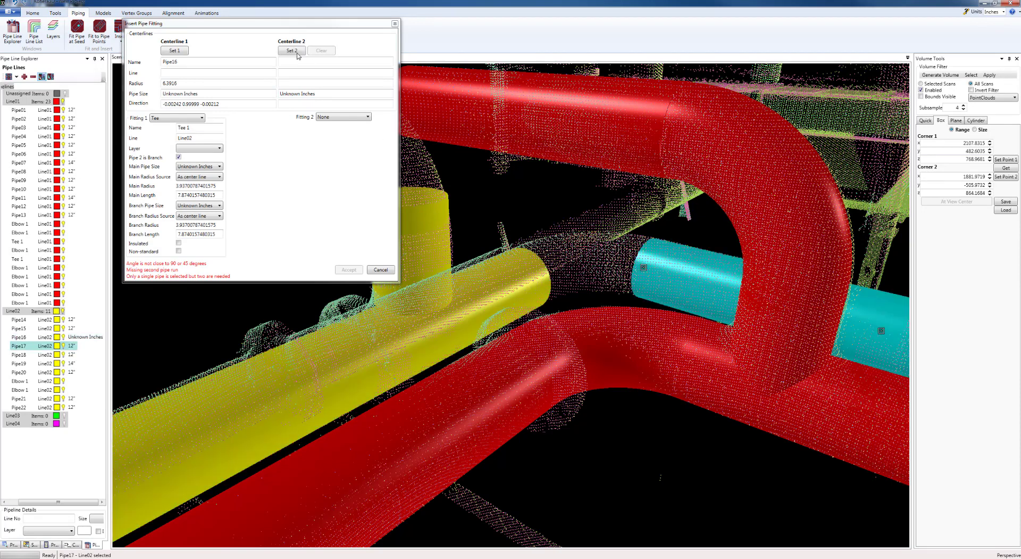
{"action": "left_click", "coordinate": [296, 52]}
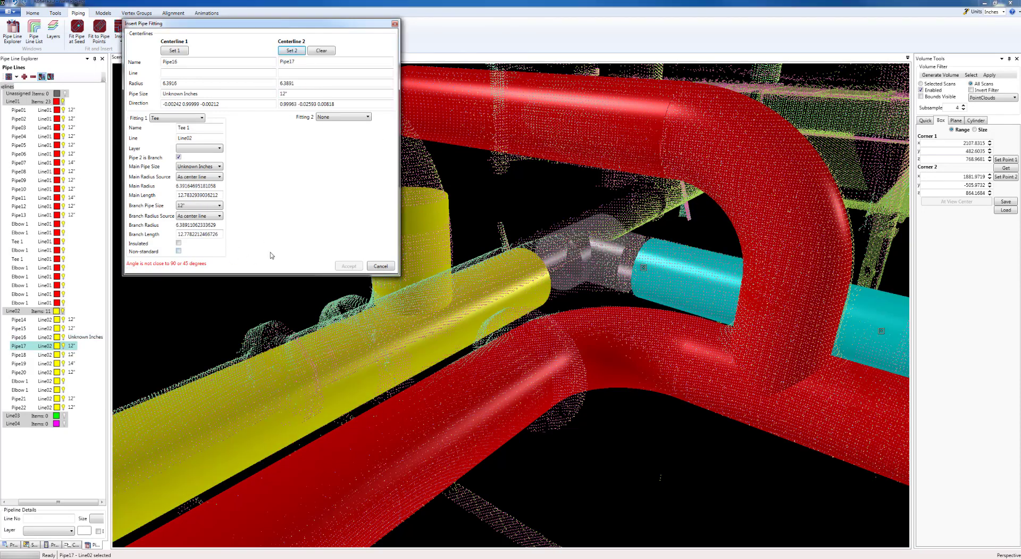
{"action": "left_click", "coordinate": [379, 266]}
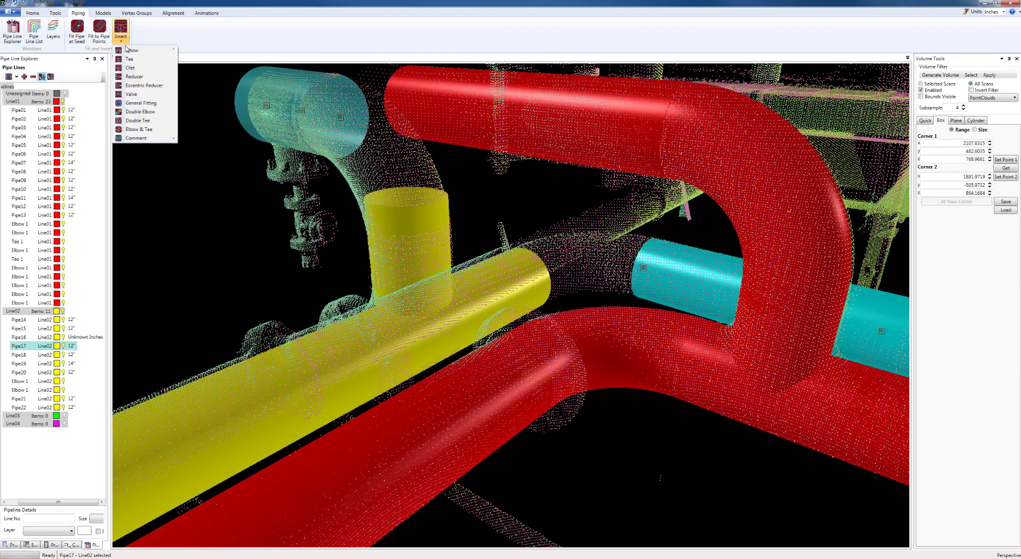
Insert a 12" long-radius elbow between Pipe17 and Pipe16 of Line02, with the cut elbow option enabled.
{"action": "left_click", "coordinate": [130, 50]}
{"action": "left_click", "coordinate": [522, 297]}
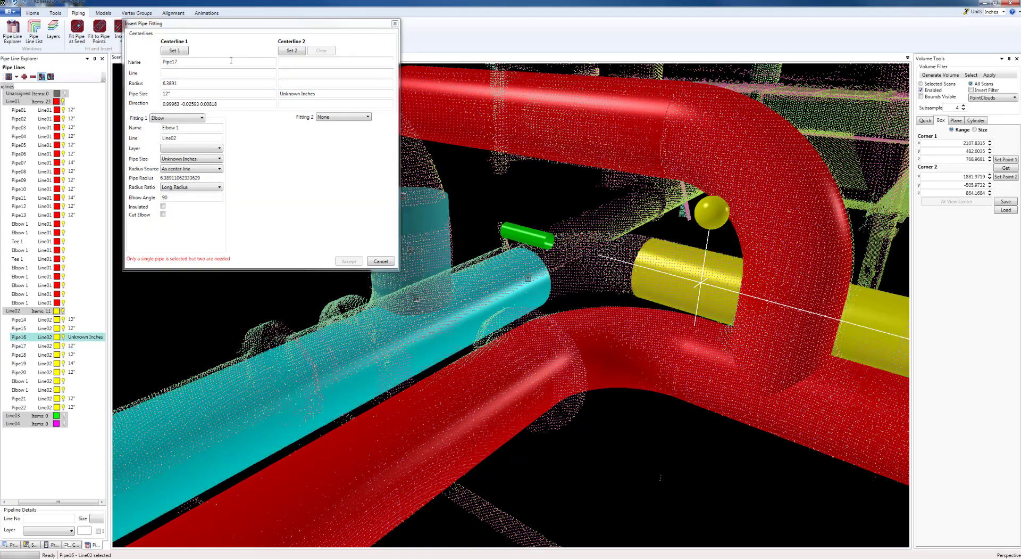
{"action": "left_click", "coordinate": [286, 53]}
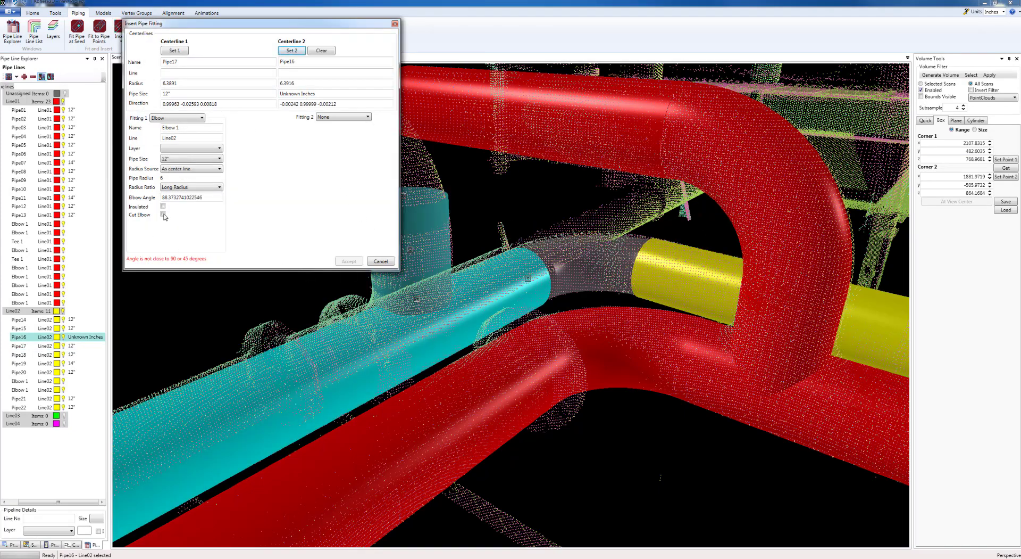
{"action": "left_click", "coordinate": [343, 262]}
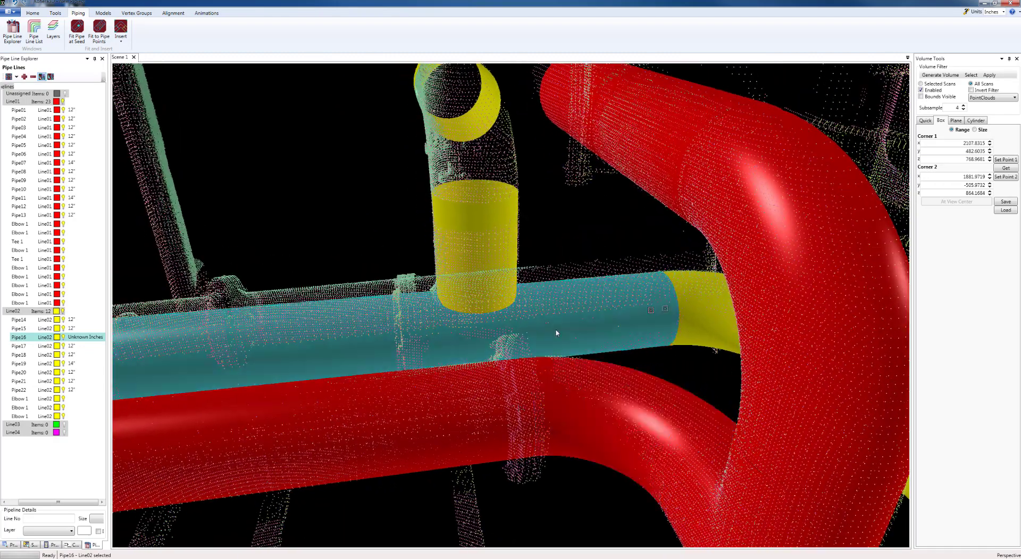
Insert a tee on Line02 with Pipe16 as the main run and Pipe21 as the branch.
{"action": "left_click", "coordinate": [481, 276], "text": "ctrl"}
{"action": "left_click", "coordinate": [121, 41]}
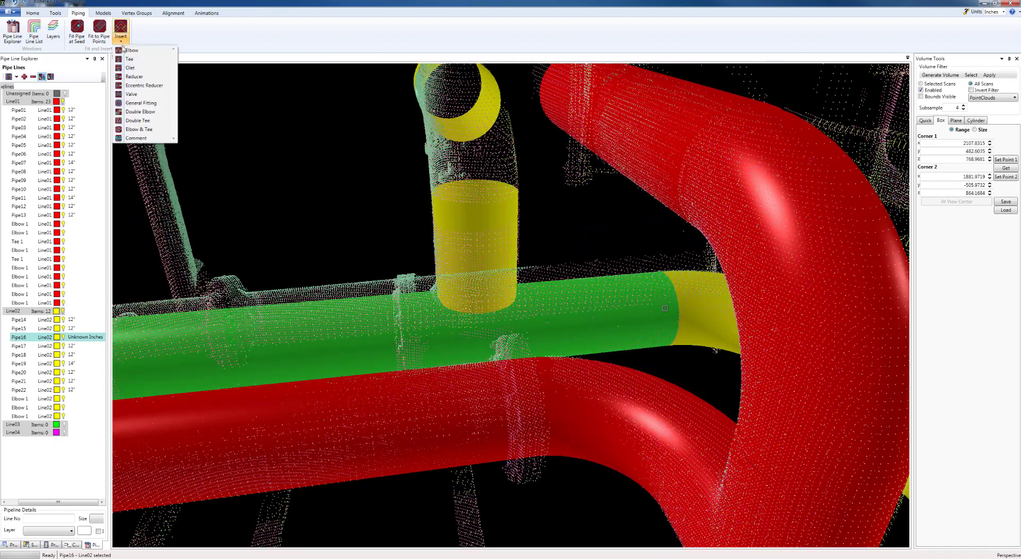
{"action": "left_click", "coordinate": [128, 58]}
{"action": "left_click", "coordinate": [467, 222]}
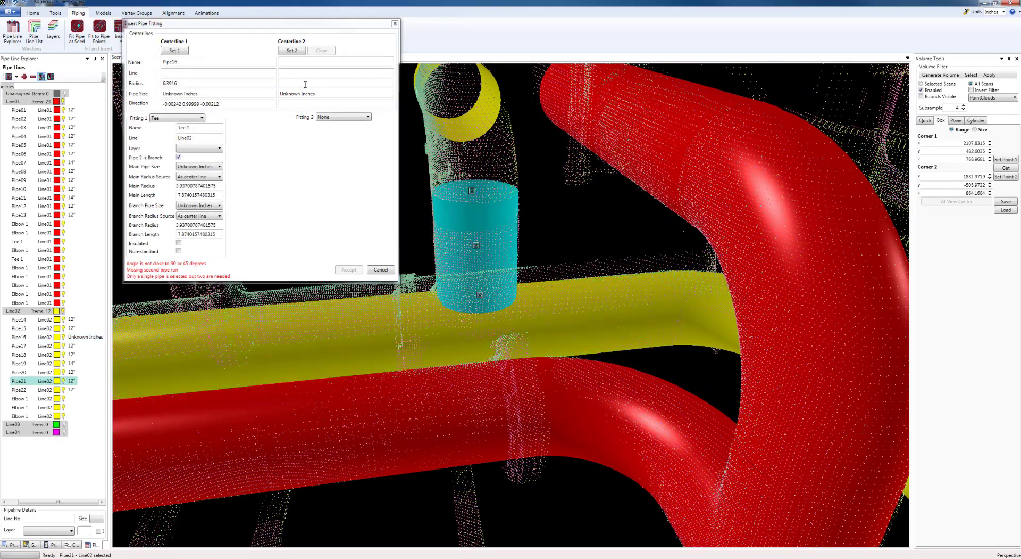
{"action": "left_click", "coordinate": [292, 52]}
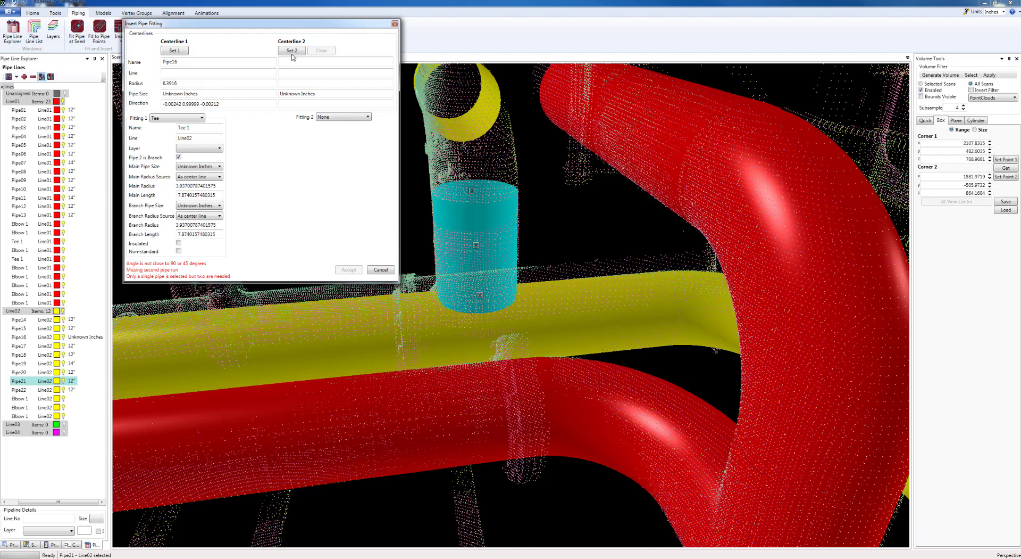
{"action": "left_click", "coordinate": [350, 264]}
Insert a 12" long-radius elbow between Pipe21 and Pipe22 of Line02, with the cut elbow option enabled.
{"action": "middle_click_drag", "start_coordinate": [284, 248], "coordinate": [379, 265]}
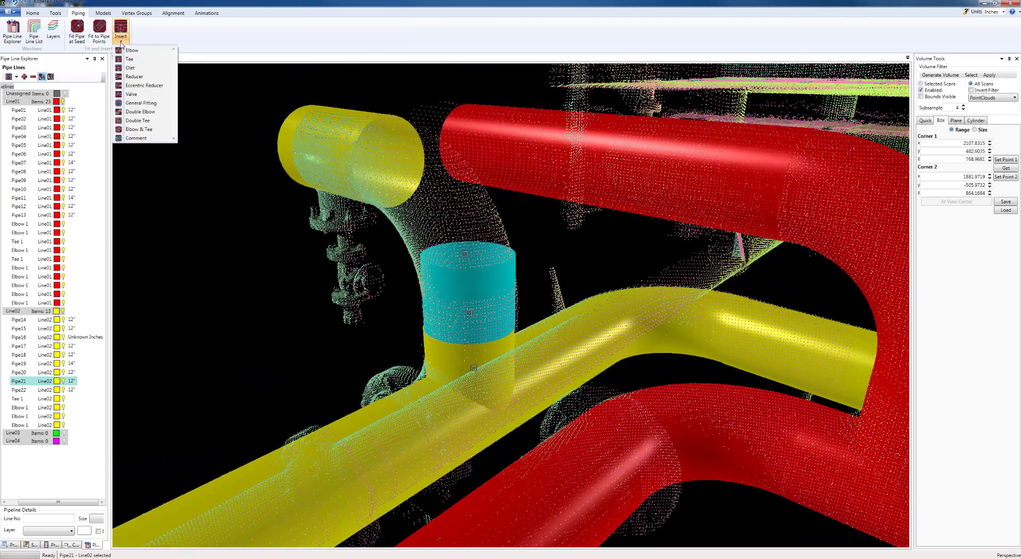
{"action": "left_click", "coordinate": [128, 50]}
{"action": "middle_click_drag", "start_coordinate": [426, 300], "coordinate": [553, 302]}
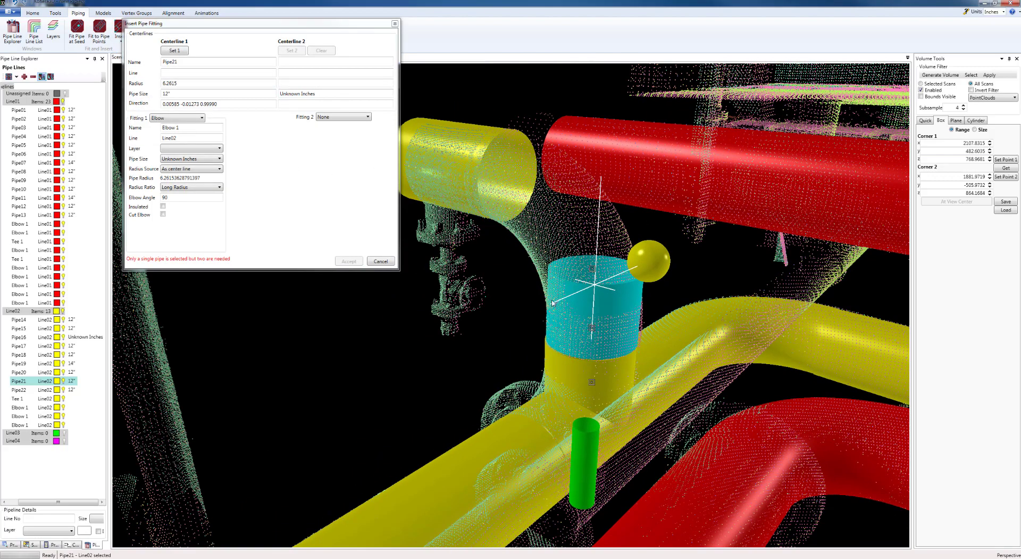
{"action": "left_click", "coordinate": [491, 141]}
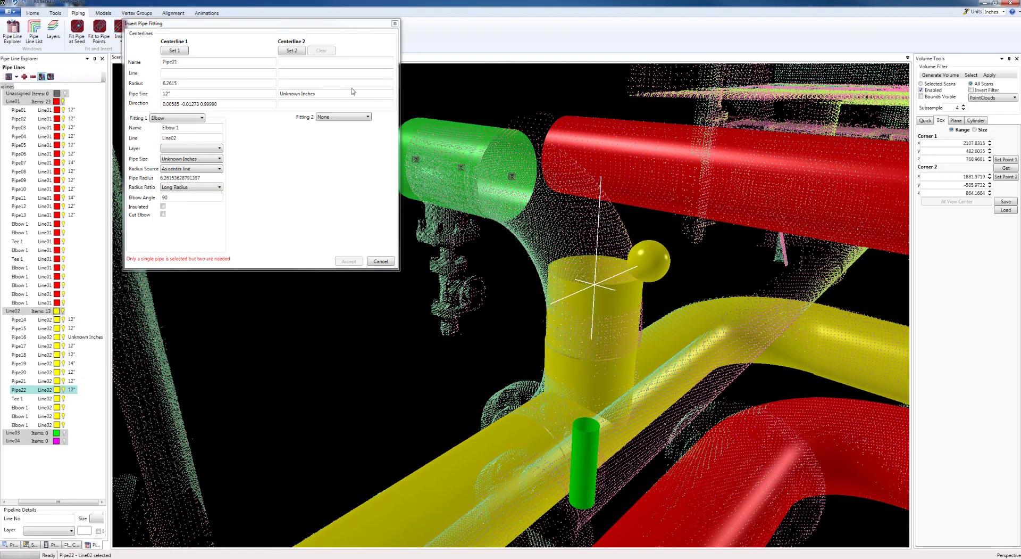
{"action": "left_click", "coordinate": [292, 51]}
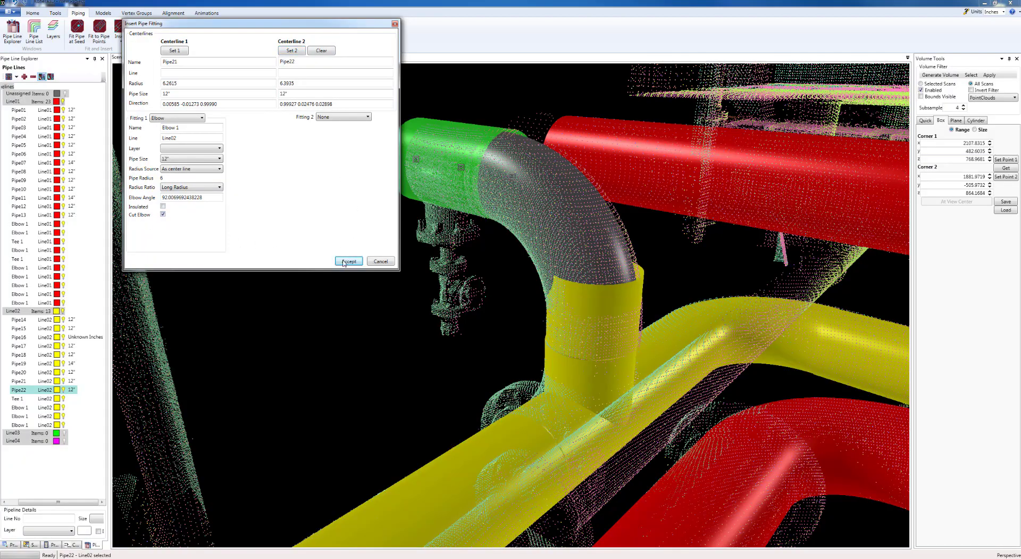
{"action": "left_click", "coordinate": [348, 261]}
Insert a 12" long-radius elbow between Pipe15 and Pipe16 of Line02, leaving the cut elbow option off.
{"action": "middle_click_drag", "start_coordinate": [431, 347], "coordinate": [435, 381]}
{"action": "left_click", "coordinate": [279, 333]}
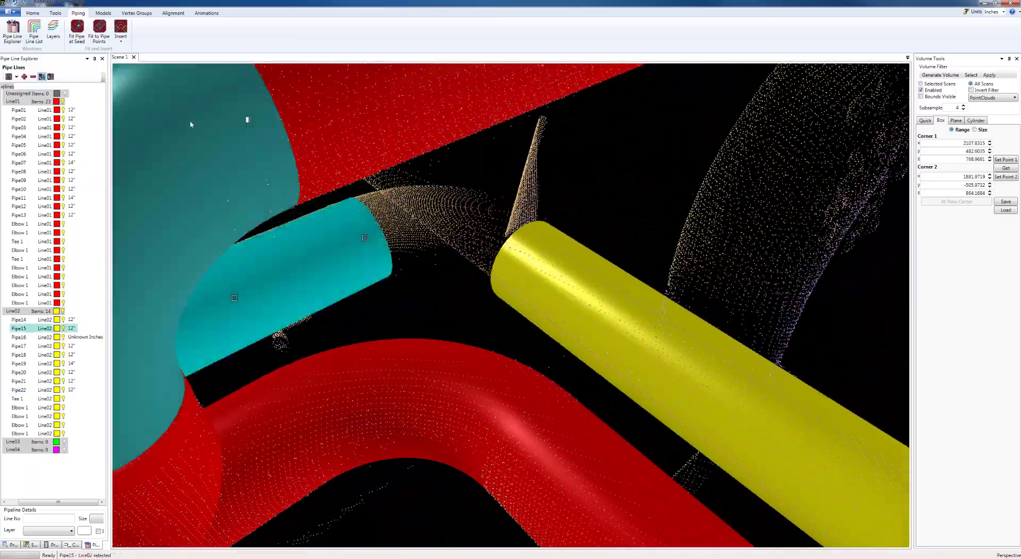
{"action": "left_click", "coordinate": [131, 51]}
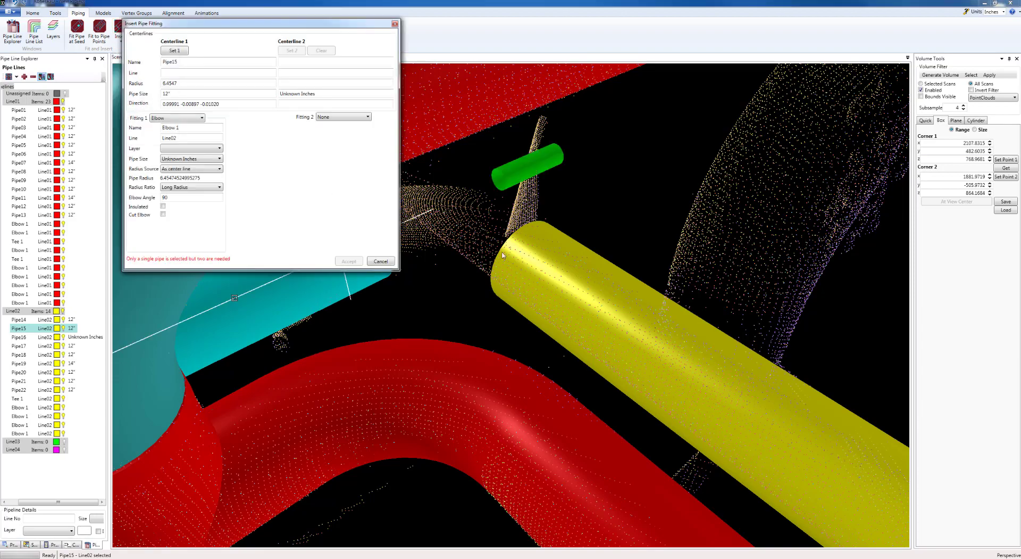
{"action": "left_click", "coordinate": [527, 260]}
{"action": "left_click", "coordinate": [293, 51]}
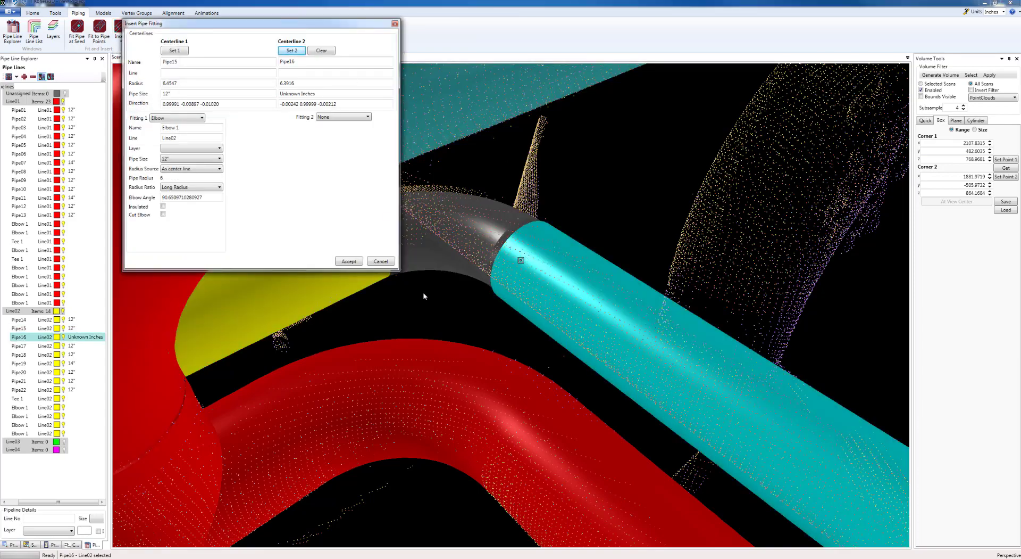
{"action": "middle_click_drag", "start_coordinate": [424, 292], "coordinate": [468, 290]}
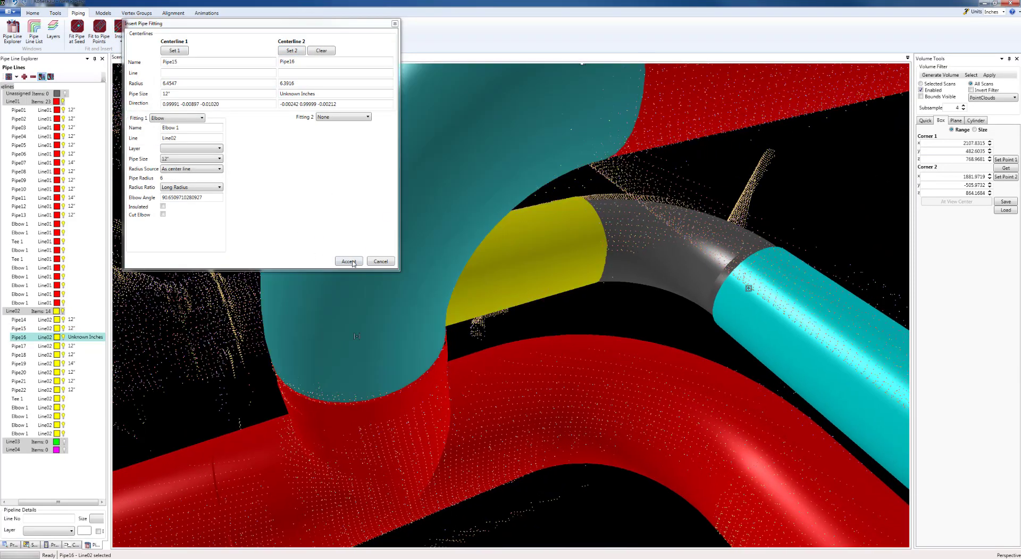
{"action": "left_click", "coordinate": [349, 261]}
{"action": "scroll", "coordinate": [526, 299], "scroll_direction": "down", "scroll_amount": 5}
{"action": "middle_click_drag", "start_coordinate": [529, 299], "coordinate": [660, 299]}
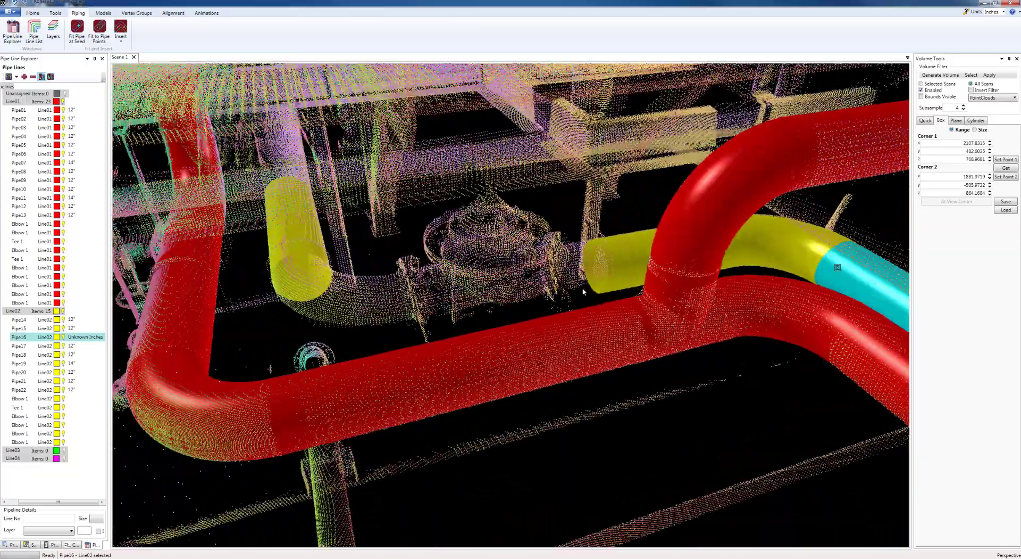
{"action": "scroll", "coordinate": [248, 273], "scroll_direction": "up", "scroll_amount": 5}
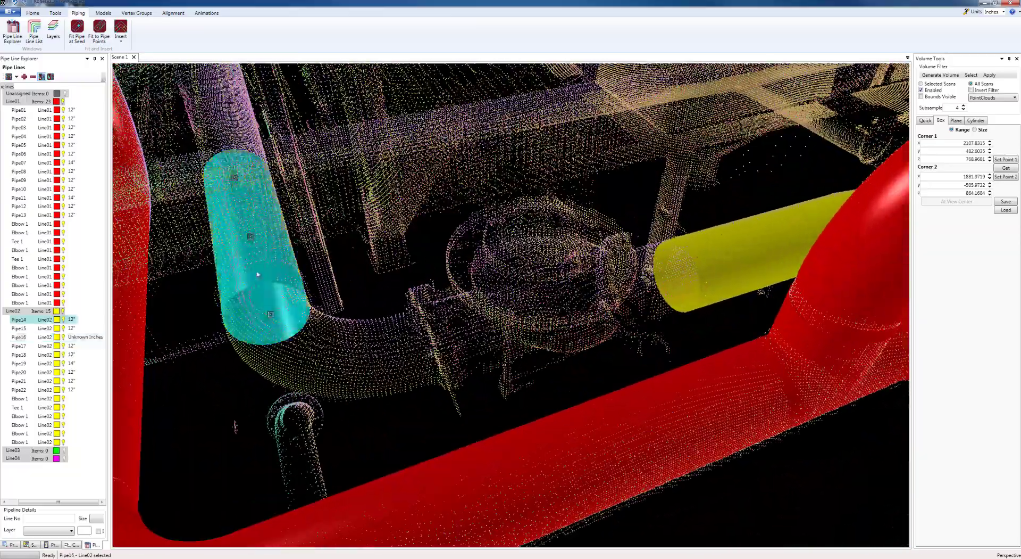
{"action": "left_click", "coordinate": [130, 58]}
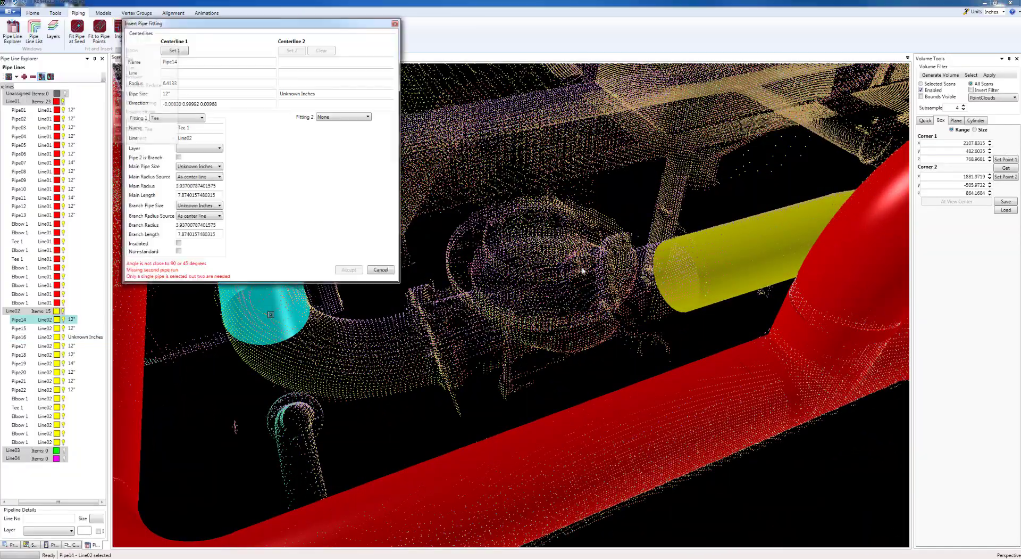
{"action": "left_click", "coordinate": [703, 261]}
{"action": "left_click", "coordinate": [294, 51]}
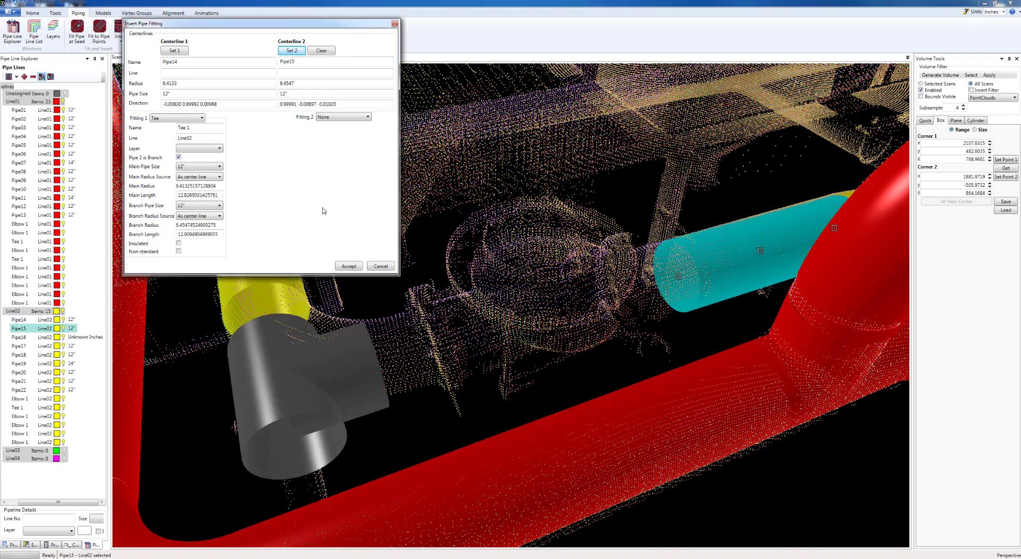
{"action": "left_click", "coordinate": [381, 266]}
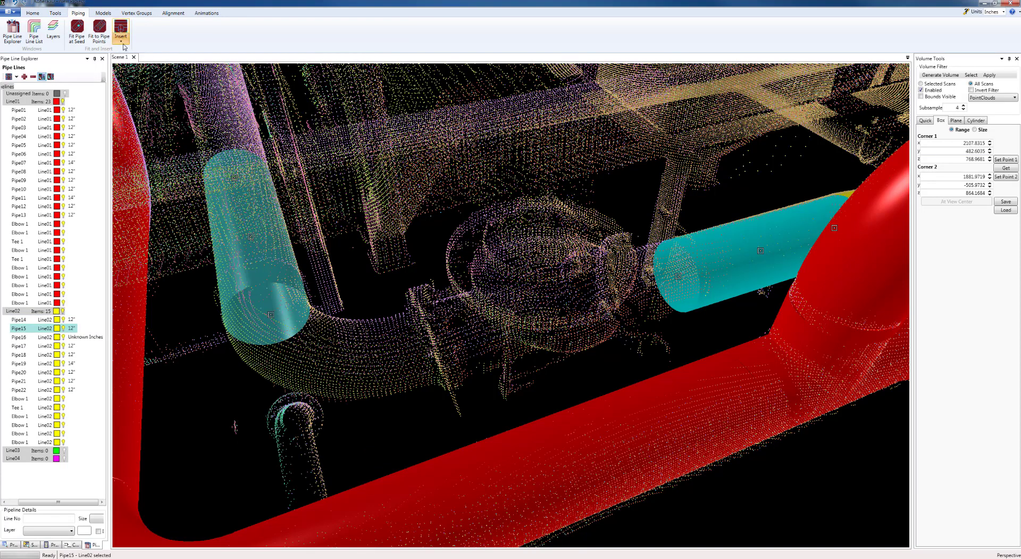
Insert a 12" long-radius elbow between Pipe15 and Pipe14 of Line02, leaving the cut elbow option off.
{"action": "left_click", "coordinate": [128, 50]}
{"action": "left_click", "coordinate": [275, 301]}
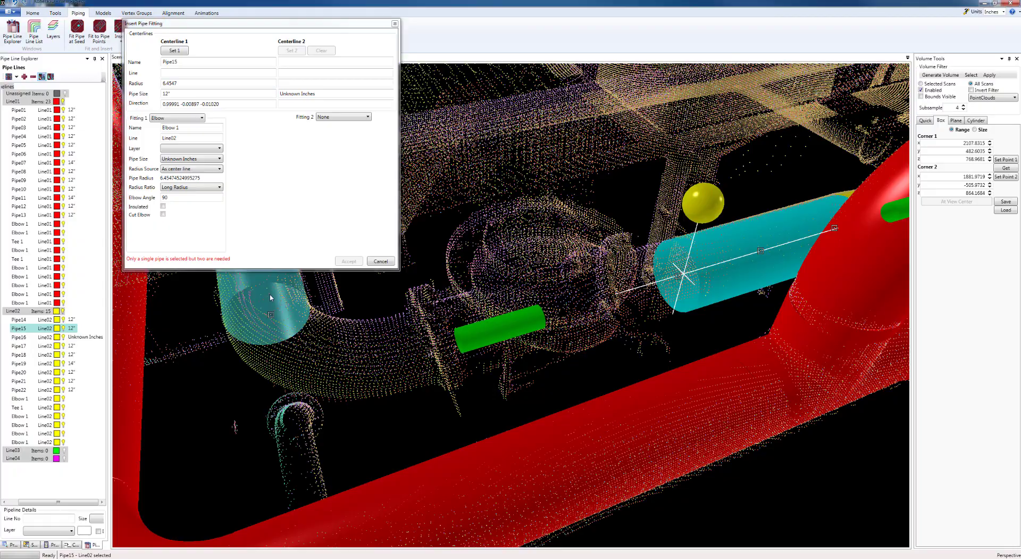
{"action": "left_click", "coordinate": [297, 51]}
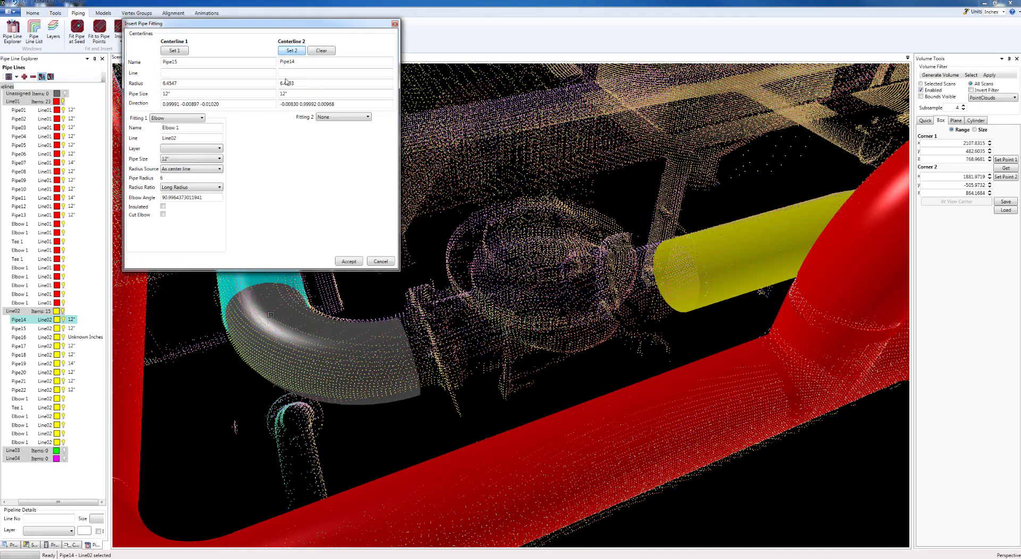
{"action": "left_click", "coordinate": [351, 261]}
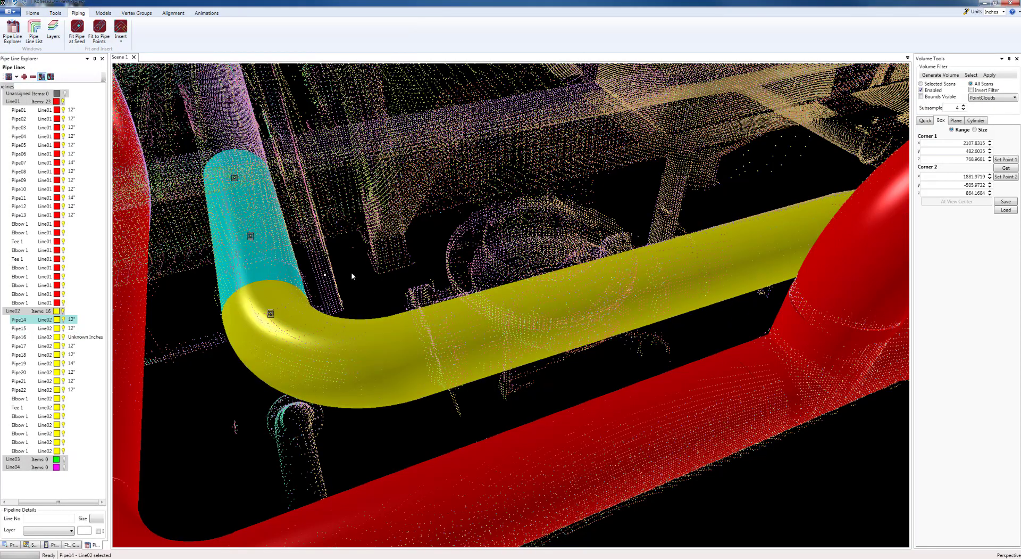
Limit the visible point cloud to a quick spherical volume of size 40 centred on a scan point picked on the Line02 valve.
{"action": "middle_click_drag", "start_coordinate": [352, 276], "coordinate": [639, 358]}
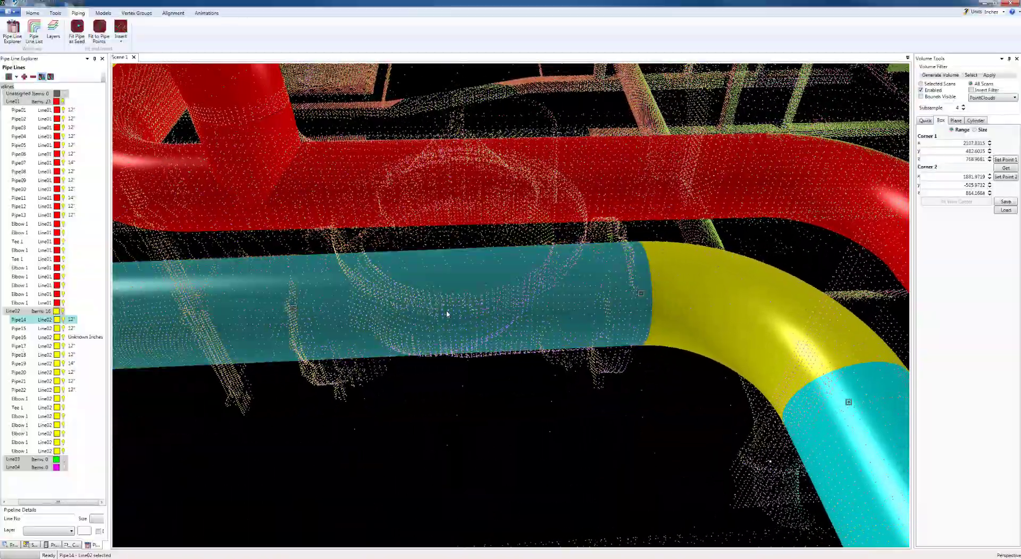
{"action": "left_click", "coordinate": [447, 314]}
{"action": "middle_click_drag", "start_coordinate": [451, 315], "coordinate": [750, 221]}
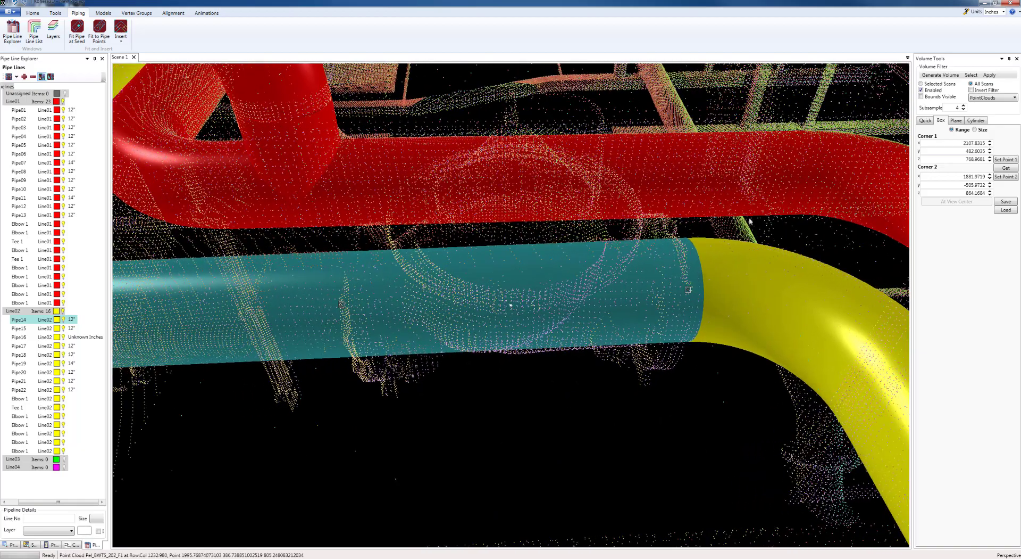
{"action": "middle_click_drag", "start_coordinate": [662, 356], "coordinate": [665, 352]}
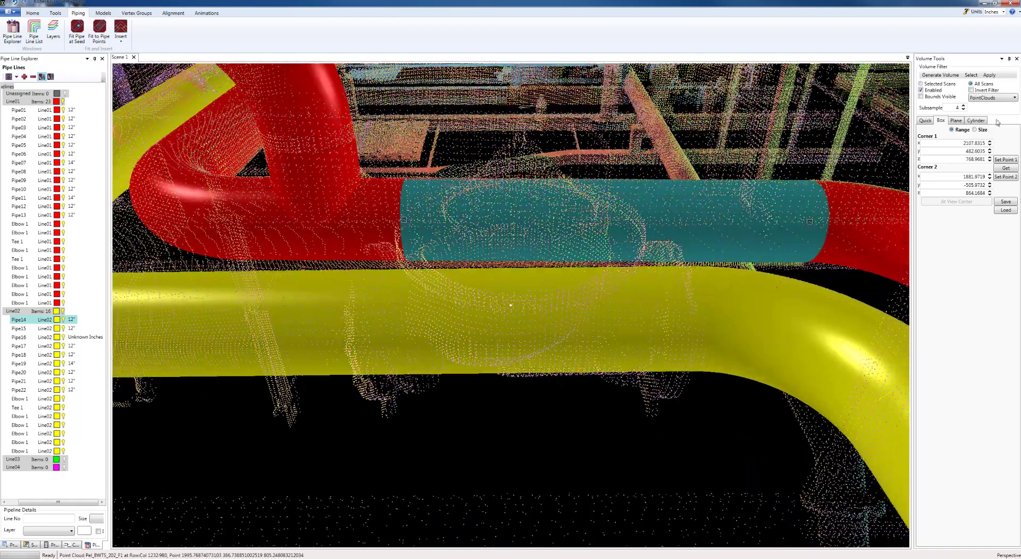
{"action": "left_click", "coordinate": [925, 120]}
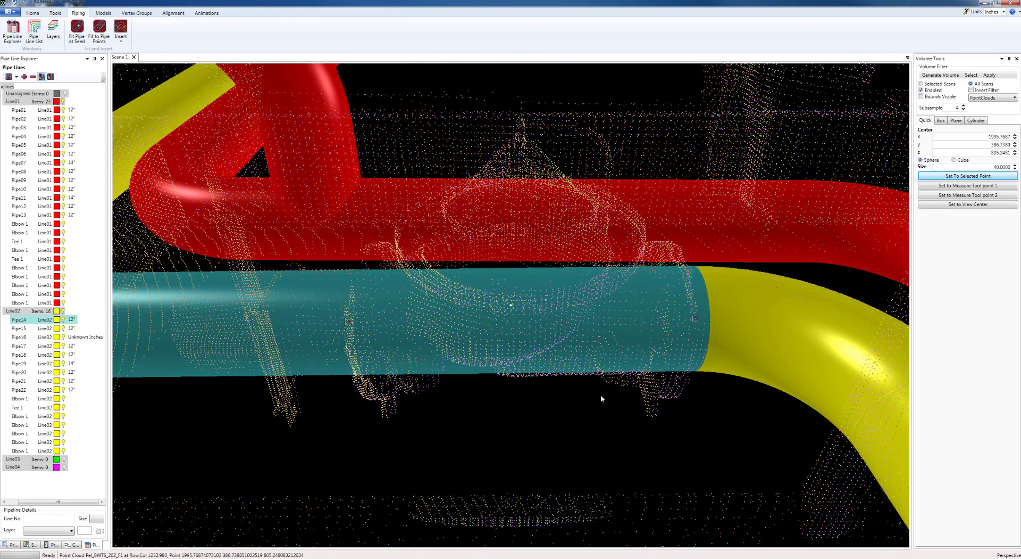
{"action": "scroll", "coordinate": [601, 398], "scroll_direction": "down", "scroll_amount": 3}
{"action": "middle_click_drag", "start_coordinate": [602, 398], "coordinate": [609, 397]}
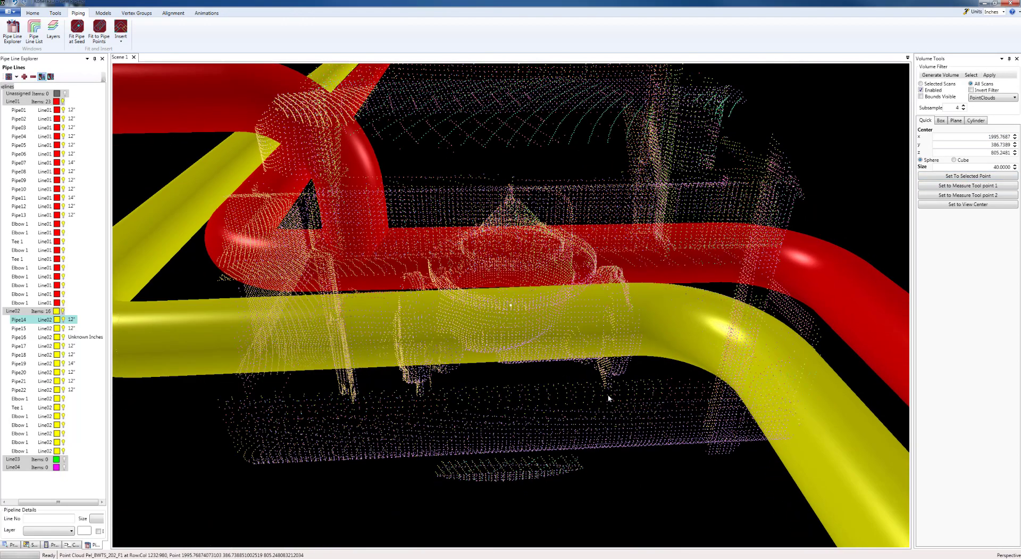
Start a valve fitting on the yellow Line02 pipe through the scanned valve and extend one end to the flange near the elbow.
{"action": "scroll", "coordinate": [615, 447], "scroll_direction": "up", "scroll_amount": 8}
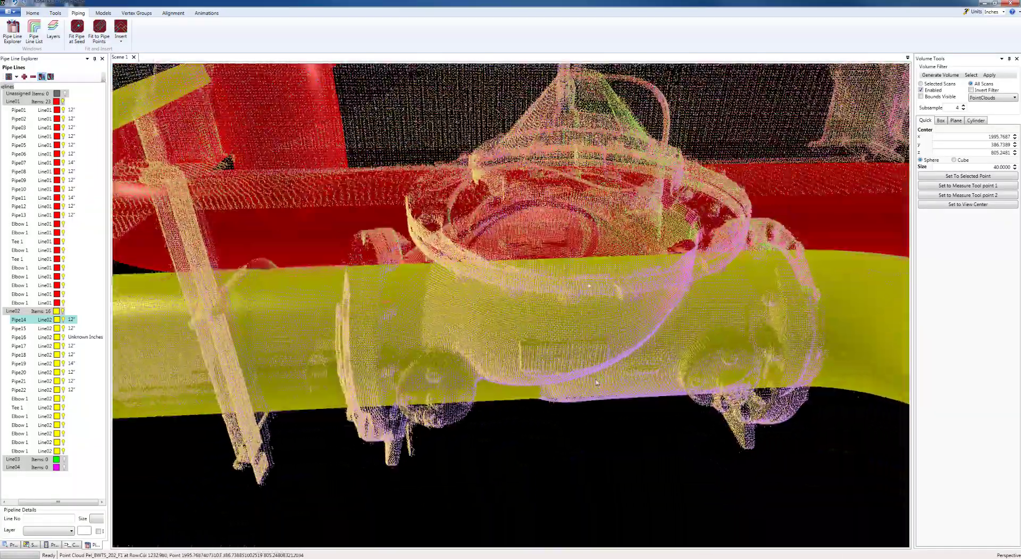
{"action": "left_click", "coordinate": [597, 382]}
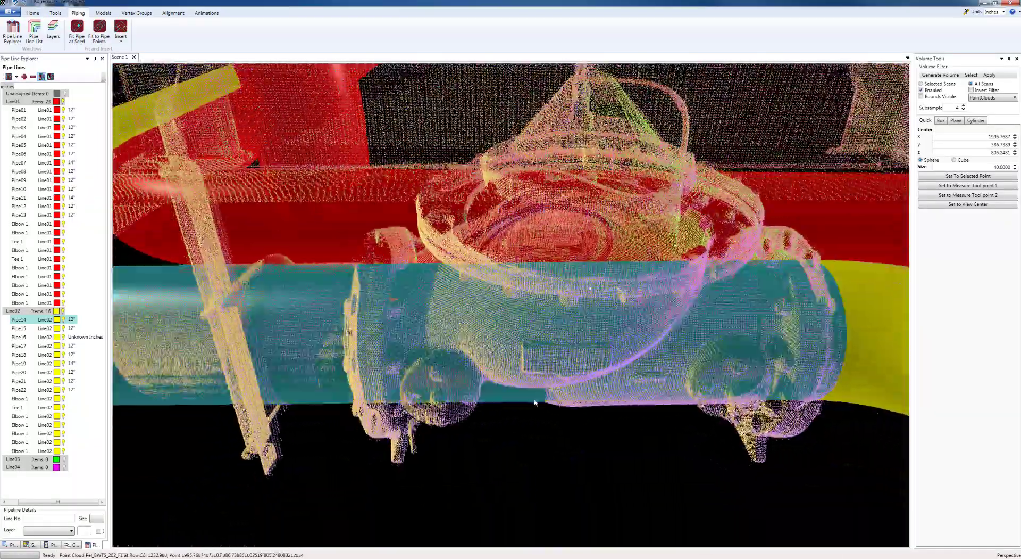
{"action": "middle_click_drag", "start_coordinate": [569, 417], "coordinate": [525, 398]}
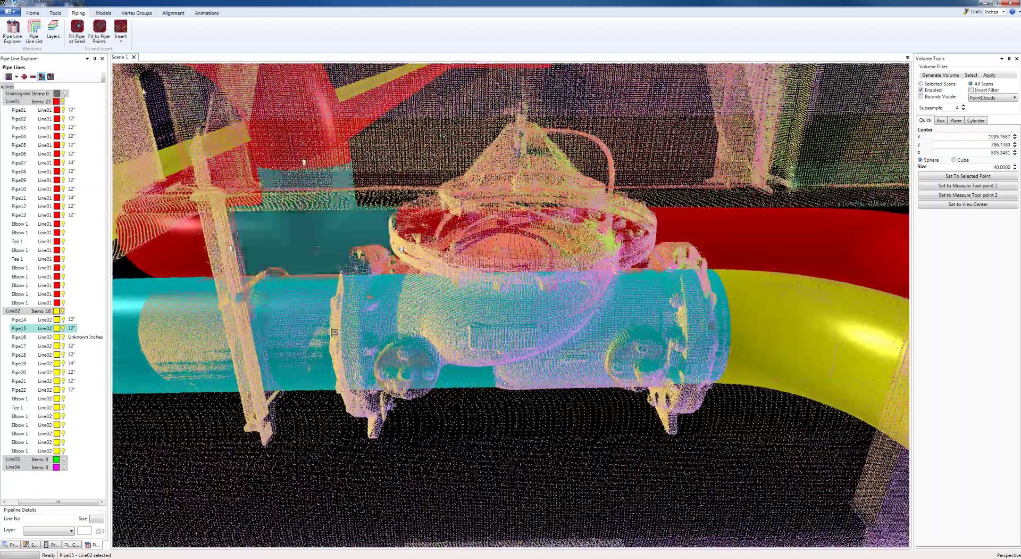
{"action": "left_click", "coordinate": [126, 44]}
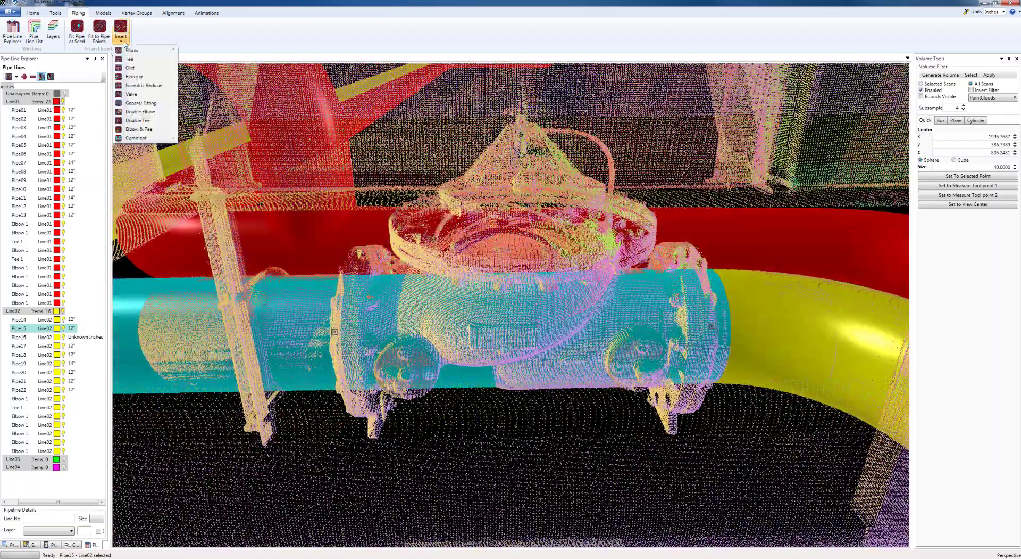
{"action": "left_click", "coordinate": [131, 94]}
{"action": "middle_click_drag", "start_coordinate": [504, 438], "coordinate": [436, 449]}
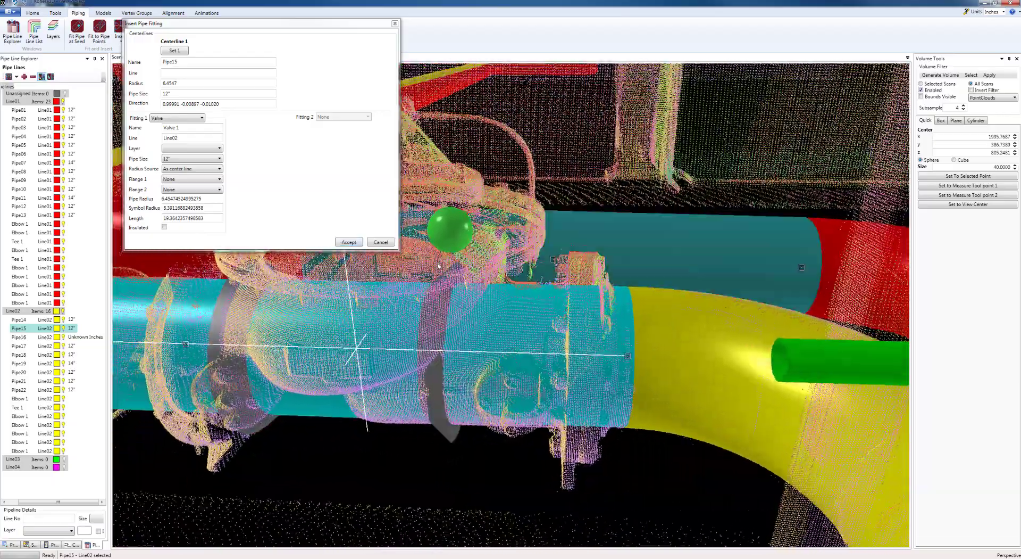
{"action": "left_click_drag", "start_coordinate": [465, 241], "coordinate": [574, 253]}
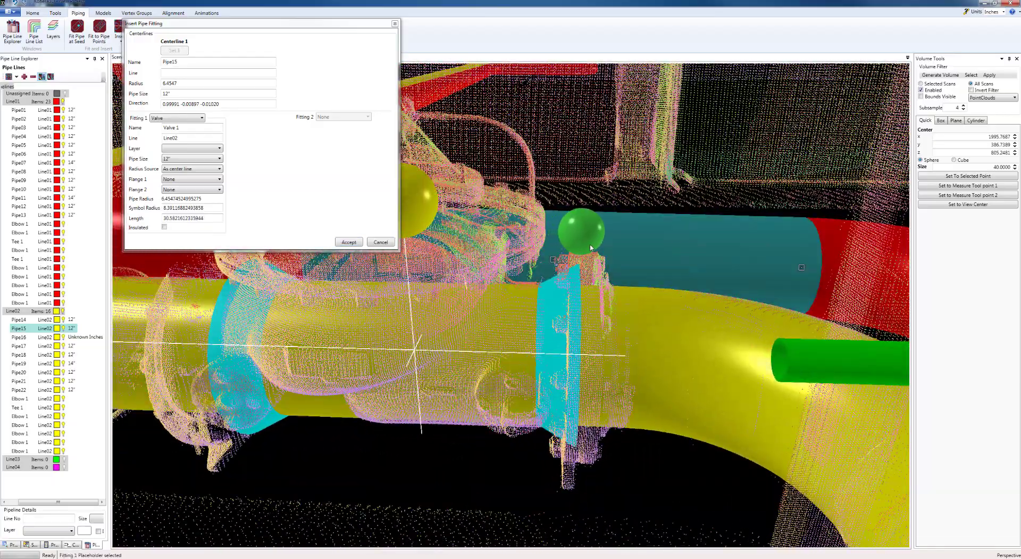
Extend the valve fitting's opposite end to the other scanned flange, making the fitting about 34 inches long.
{"action": "middle_click_drag", "start_coordinate": [565, 275], "coordinate": [596, 404]}
{"action": "scroll", "coordinate": [590, 396], "scroll_direction": "up", "scroll_amount": 2}
{"action": "scroll", "coordinate": [597, 405], "scroll_direction": "up", "scroll_amount": 1}
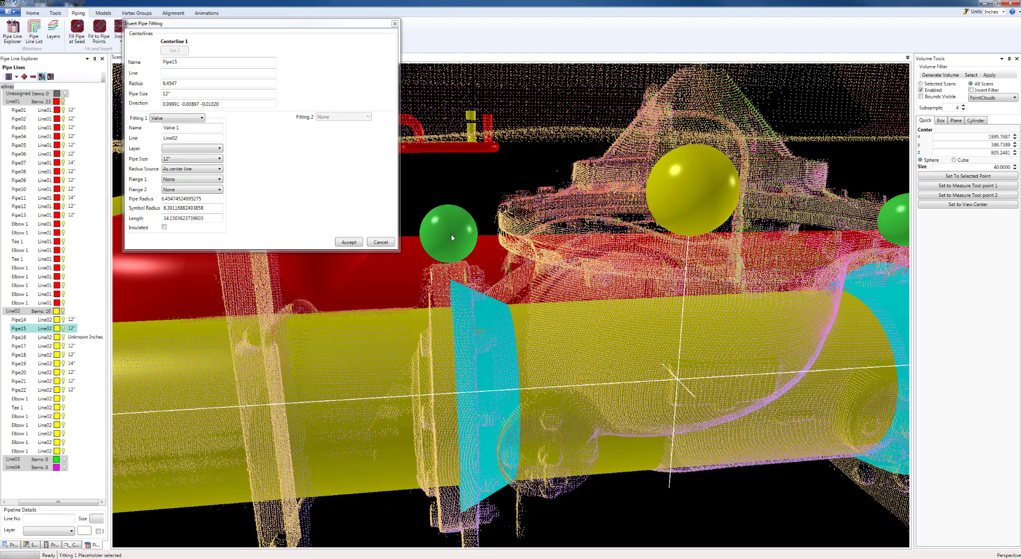
{"action": "middle_click_drag", "start_coordinate": [576, 367], "coordinate": [595, 391]}
{"action": "middle_click_drag", "start_coordinate": [603, 380], "coordinate": [565, 336]}
{"action": "middle_click_drag", "start_coordinate": [564, 278], "coordinate": [580, 276]}
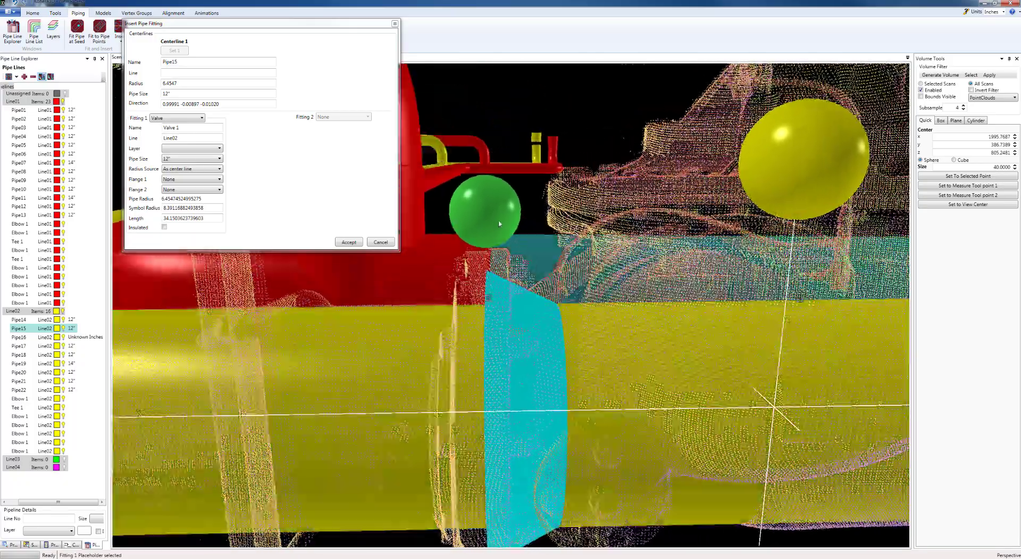
{"action": "left_click_drag", "start_coordinate": [496, 219], "coordinate": [499, 219]}
Fine-tune the valve end near the elbow to the flange face and insert the 12" valve on Line02.
{"action": "middle_click_drag", "start_coordinate": [547, 284], "coordinate": [576, 343]}
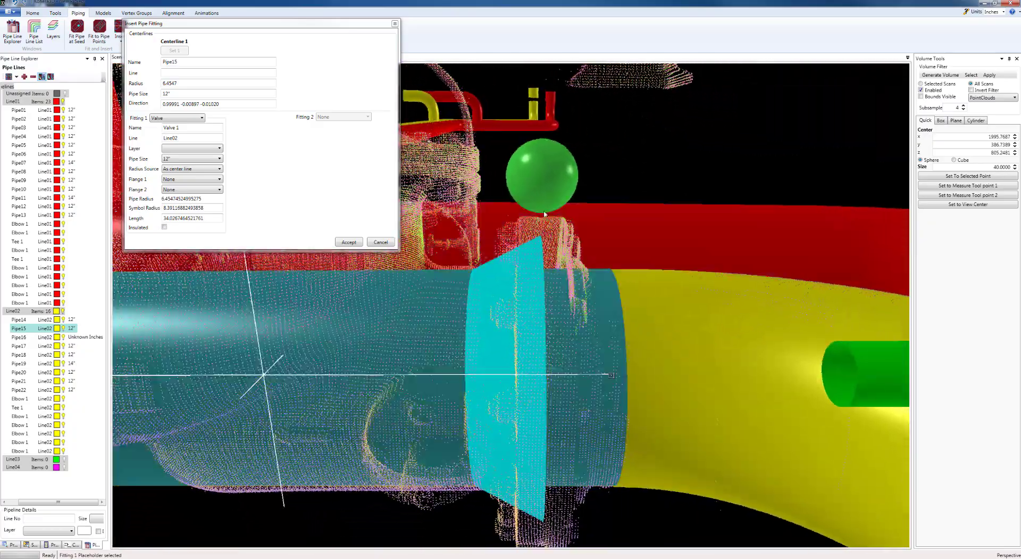
{"action": "left_click_drag", "start_coordinate": [539, 190], "coordinate": [543, 191]}
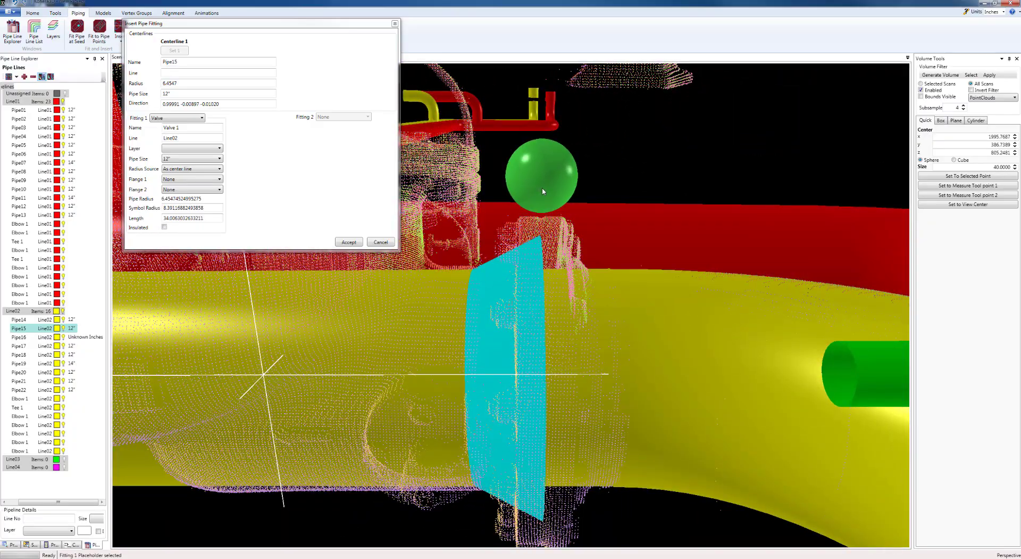
{"action": "middle_click_drag", "start_coordinate": [642, 365], "coordinate": [695, 426]}
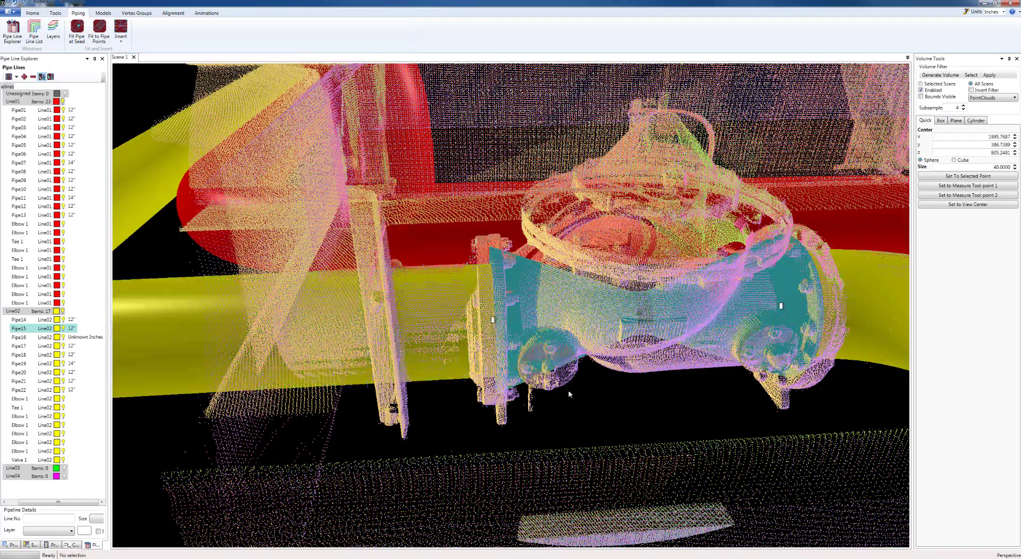
{"action": "middle_click_drag", "start_coordinate": [687, 405], "coordinate": [650, 404]}
Apply the box volume filter, and limit the point cloud to a sphere of size 40 around a picked point near the yellow line's riser.
{"action": "middle_click_drag", "start_coordinate": [620, 485], "coordinate": [465, 271]}
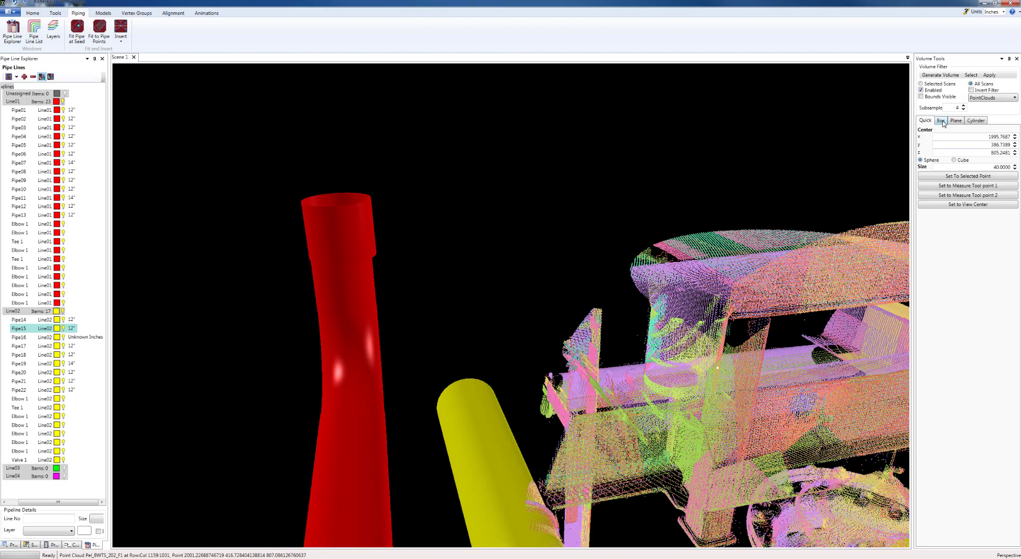
{"action": "left_click", "coordinate": [988, 77]}
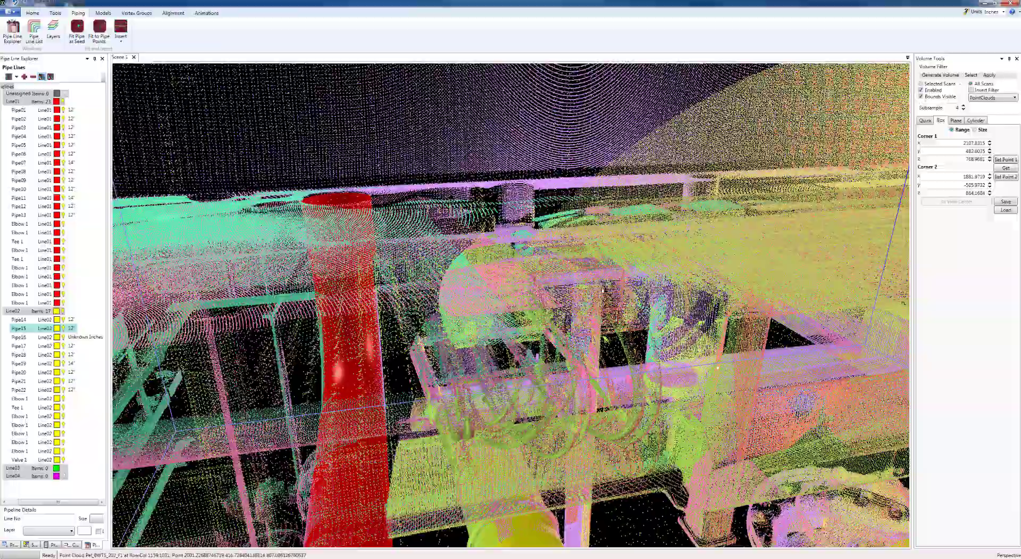
{"action": "middle_click_drag", "start_coordinate": [605, 291], "coordinate": [503, 254]}
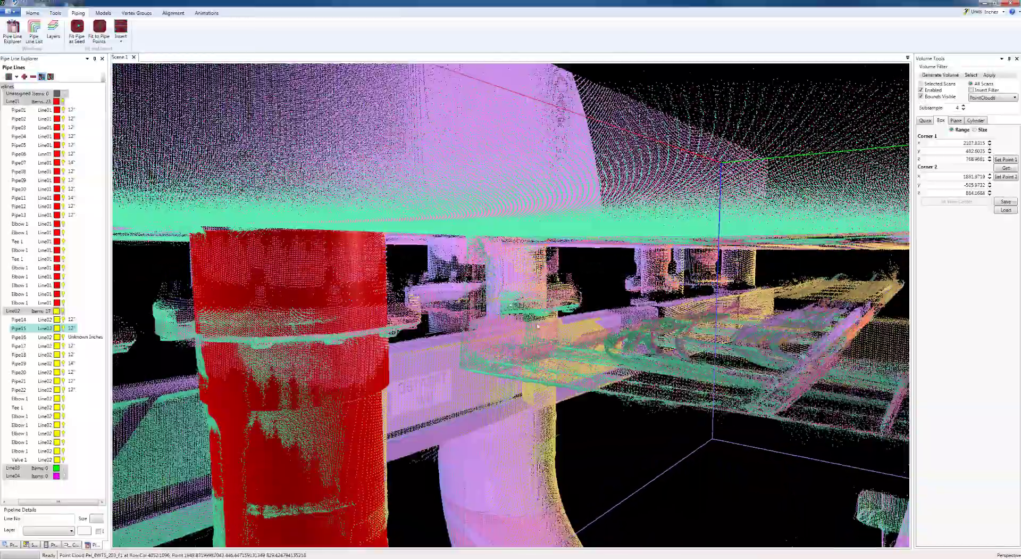
{"action": "middle_click_drag", "start_coordinate": [575, 309], "coordinate": [612, 351]}
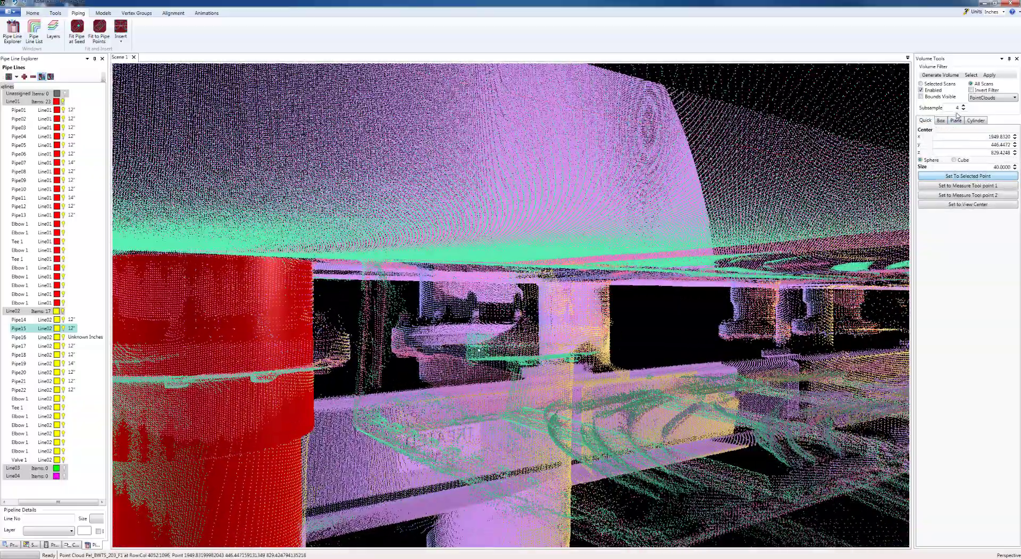
{"action": "middle_click_drag", "start_coordinate": [619, 292], "coordinate": [624, 336]}
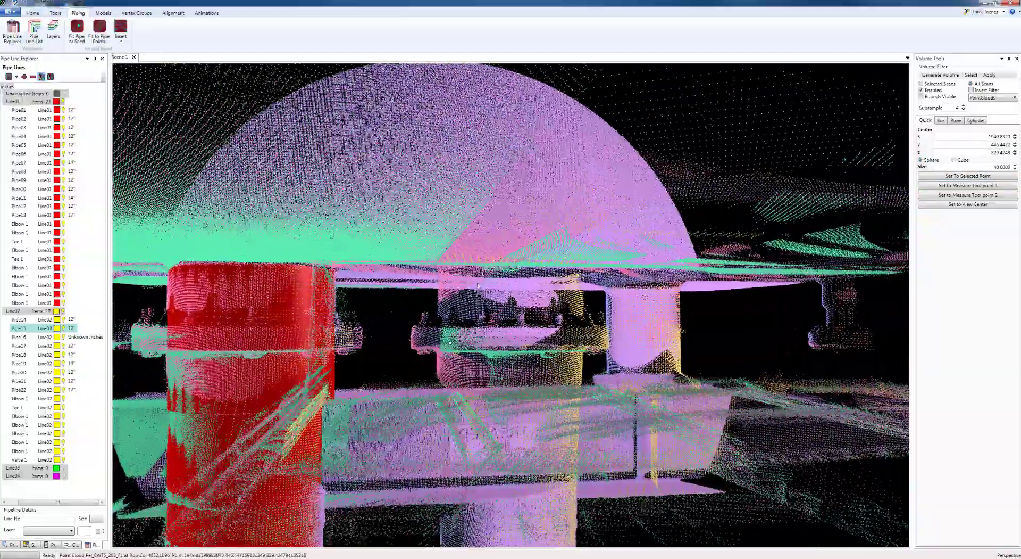
Fit a 14" pipe section to the upper riser points and add it to Line02 with the line's default layer.
{"action": "middle_click_drag", "start_coordinate": [467, 301], "coordinate": [539, 350]}
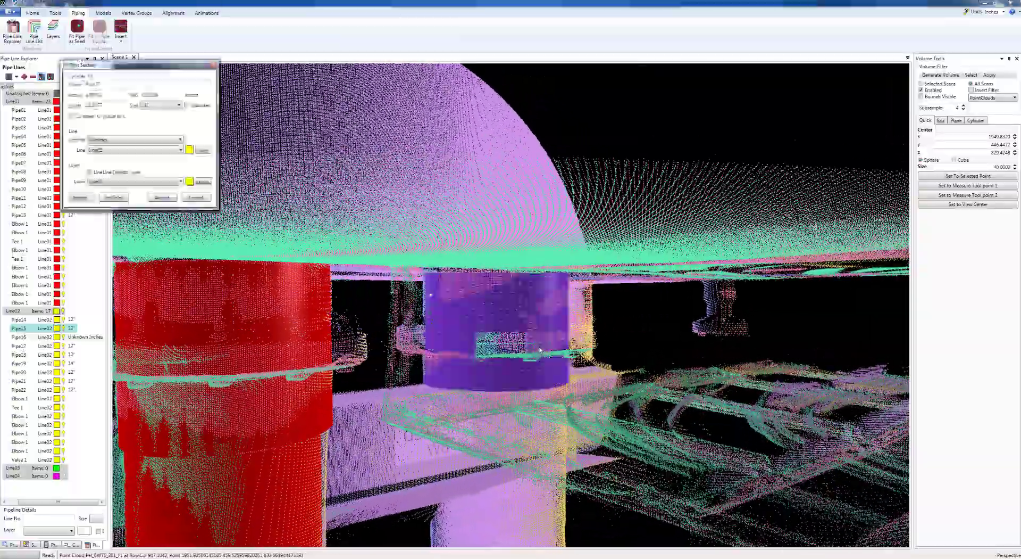
{"action": "middle_click_drag", "start_coordinate": [647, 362], "coordinate": [218, 248]}
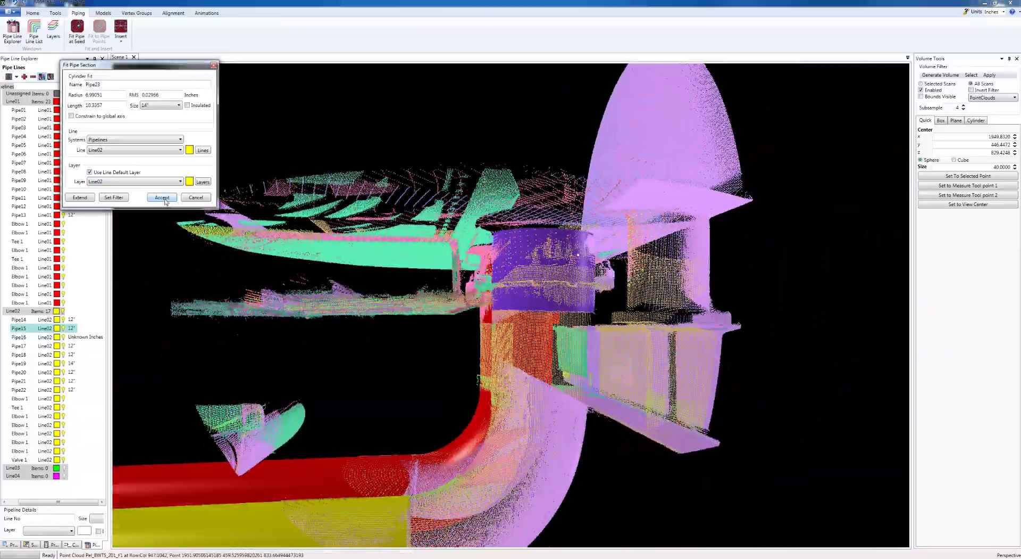
Fit a 12" pipe section to the riser points directly below the 14" section and add it to Line02.
{"action": "middle_click_drag", "start_coordinate": [330, 366], "coordinate": [604, 310]}
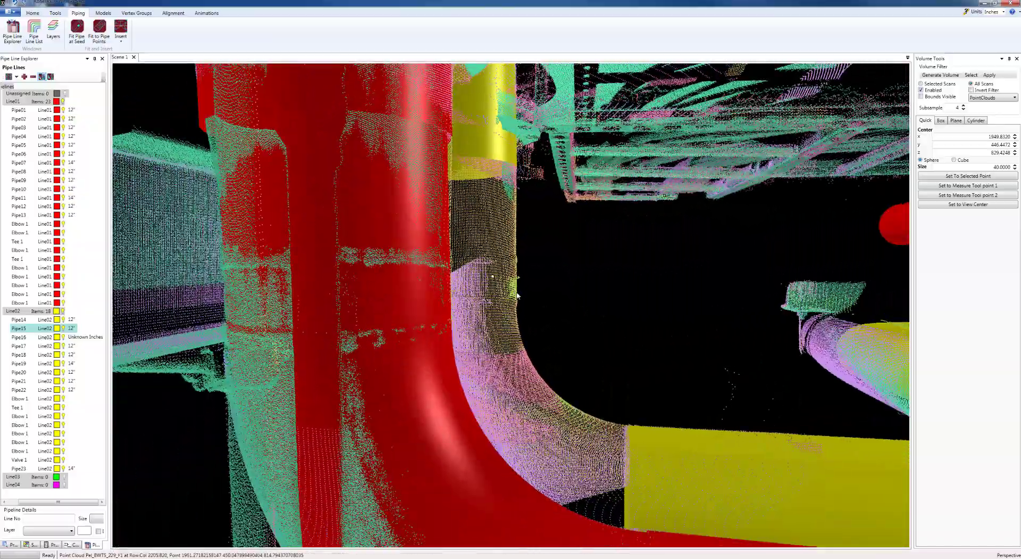
{"action": "middle_click_drag", "start_coordinate": [517, 295], "coordinate": [508, 472]}
{"action": "left_click", "coordinate": [510, 473]}
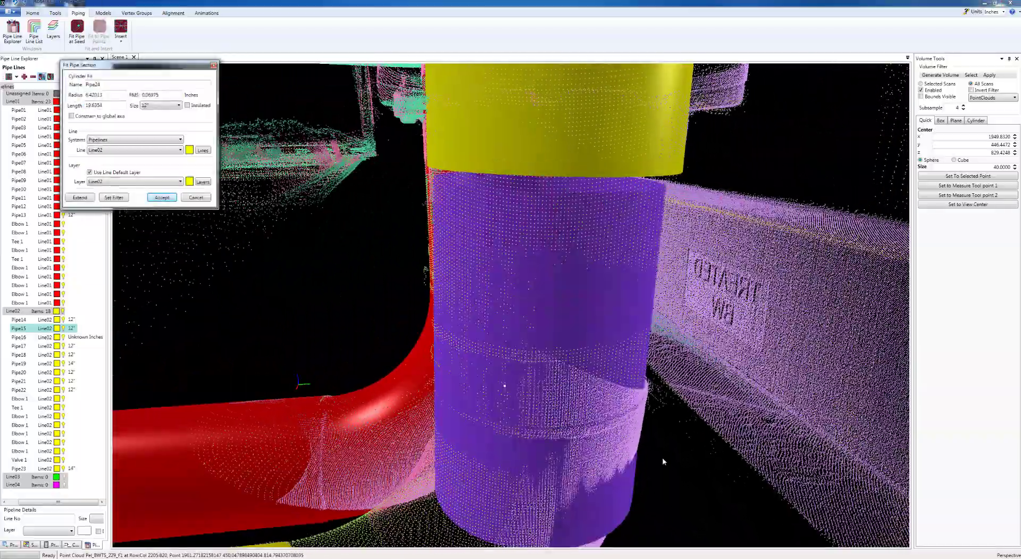
{"action": "scroll", "coordinate": [693, 458], "scroll_direction": "down", "scroll_amount": 5}
{"action": "middle_click_drag", "start_coordinate": [657, 430], "coordinate": [682, 386]}
{"action": "left_click", "coordinate": [162, 198]}
Insert a 12" long-radius elbow on Line02 joining the horizontal yellow pipe to the new 12" riser section.
{"action": "middle_click_drag", "start_coordinate": [292, 338], "coordinate": [400, 455]}
{"action": "left_click", "coordinate": [383, 462]}
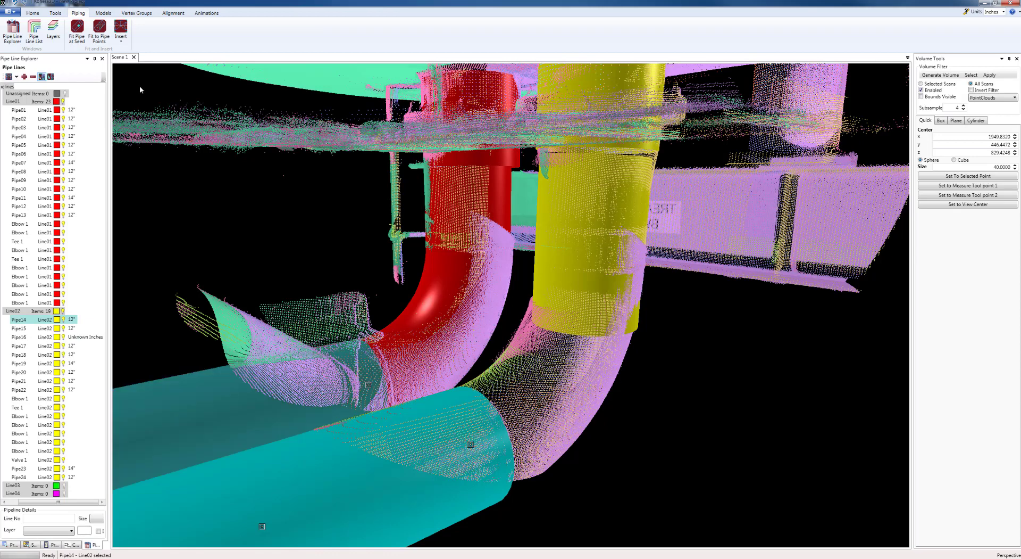
{"action": "left_click", "coordinate": [121, 32]}
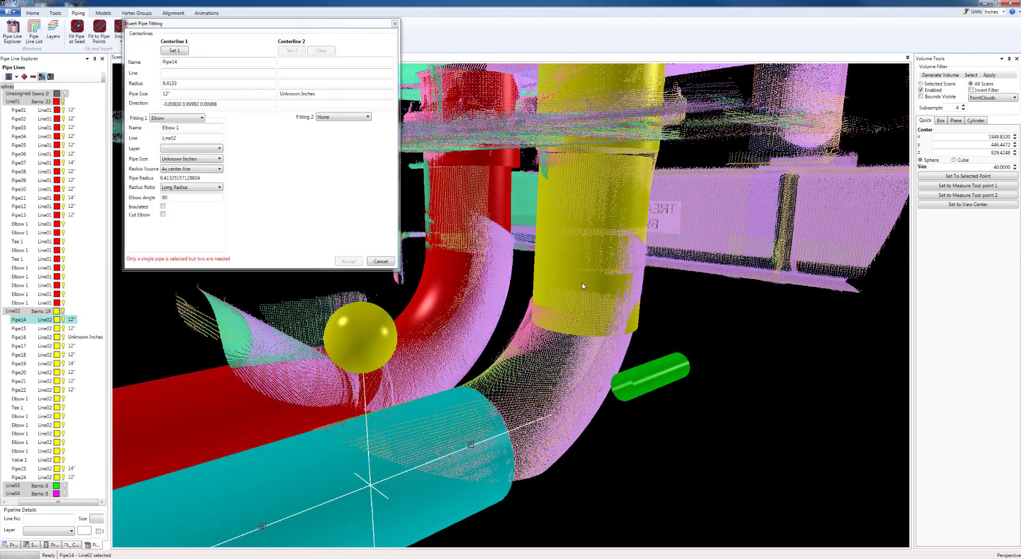
{"action": "left_click", "coordinate": [583, 286]}
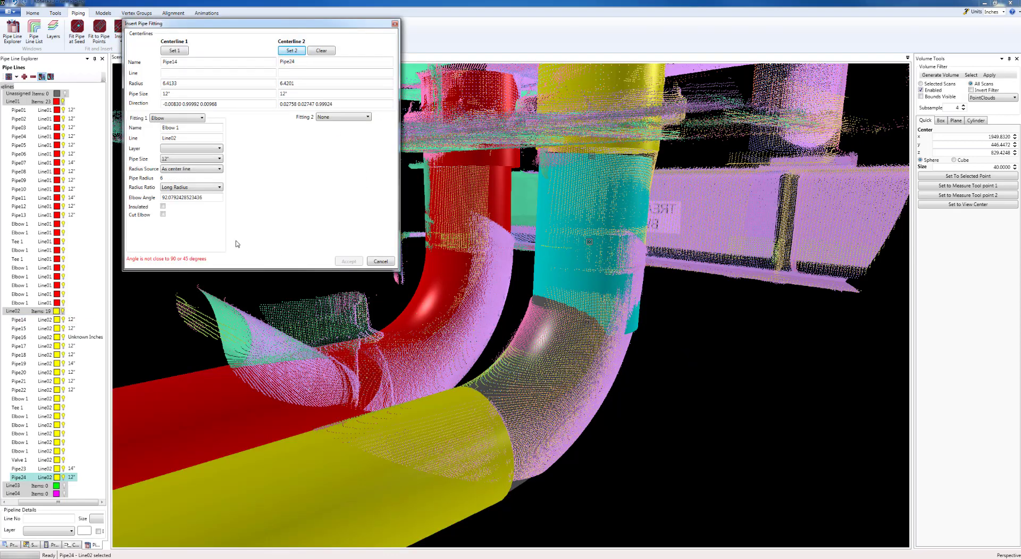
{"action": "left_click", "coordinate": [349, 261]}
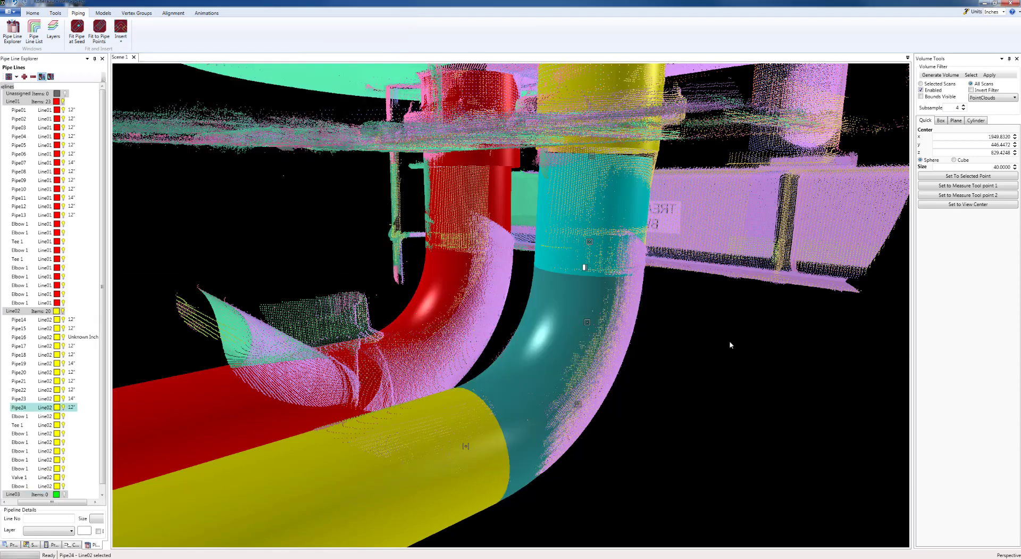
{"action": "left_click", "coordinate": [702, 368]}
Reapply the box volume filter over the full piping area and save the project.
{"action": "scroll", "coordinate": [726, 338], "scroll_direction": "down", "scroll_amount": 5}
{"action": "scroll", "coordinate": [744, 327], "scroll_direction": "down", "scroll_amount": 5}
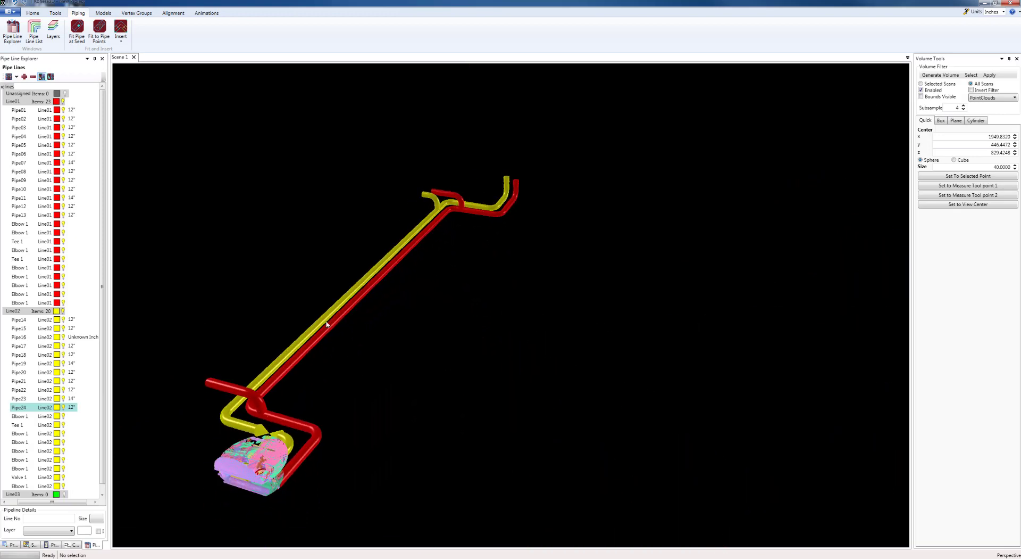
{"action": "scroll", "coordinate": [397, 328], "scroll_direction": "up", "scroll_amount": 3}
{"action": "middle_click_drag", "start_coordinate": [407, 328], "coordinate": [416, 327]}
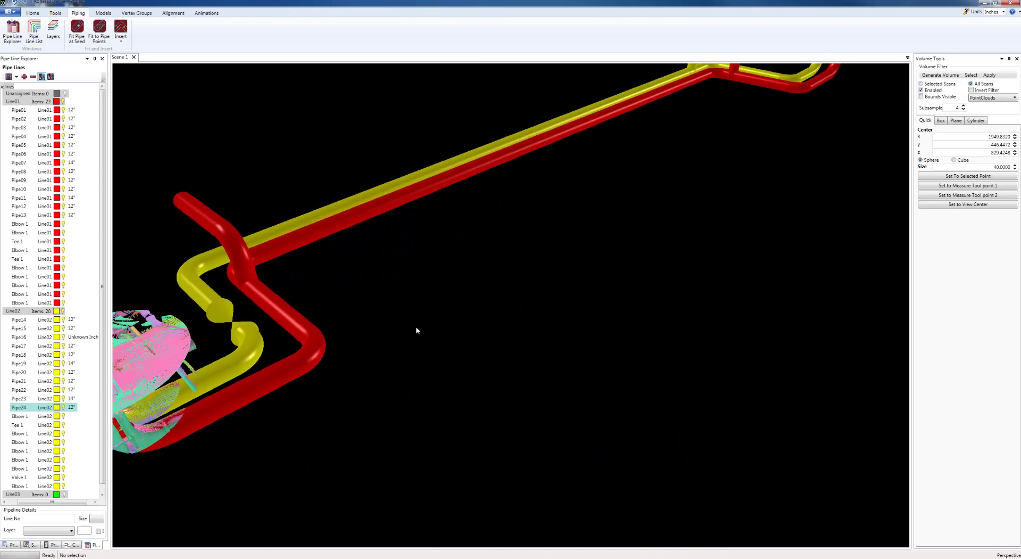
{"action": "scroll", "coordinate": [415, 326], "scroll_direction": "down", "scroll_amount": 2}
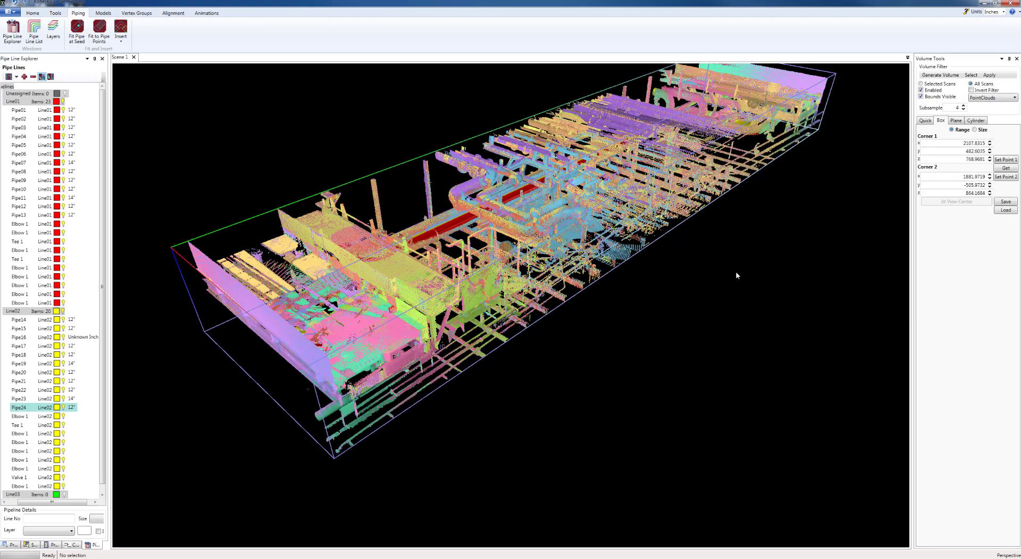
{"action": "middle_click_drag", "start_coordinate": [304, 355], "coordinate": [436, 324]}
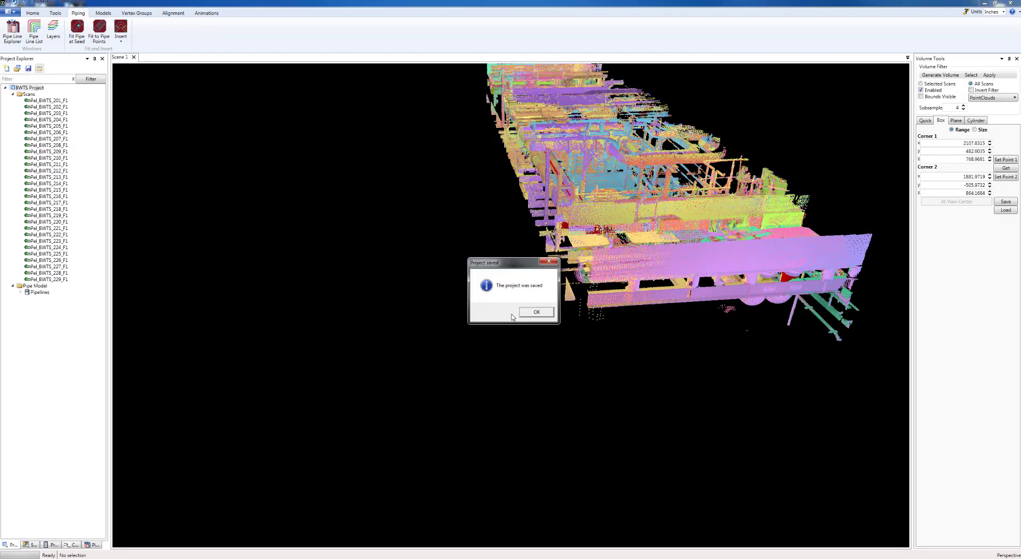
{"action": "left_click", "coordinate": [536, 313]}
Examine the modelled red and yellow lines against the point cloud along the long run, the tees and the risers.
{"action": "middle_click_drag", "start_coordinate": [420, 355], "coordinate": [559, 378]}
{"action": "scroll", "coordinate": [458, 447], "scroll_direction": "up", "scroll_amount": 10}
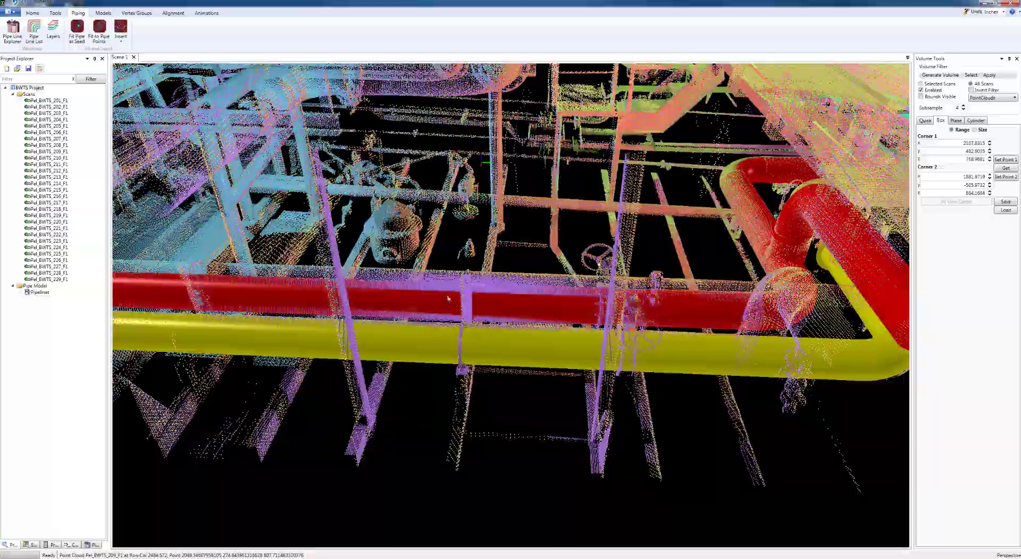
{"action": "middle_click_drag", "start_coordinate": [448, 299], "coordinate": [580, 404]}
{"action": "scroll", "coordinate": [510, 426], "scroll_direction": "up", "scroll_amount": 5}
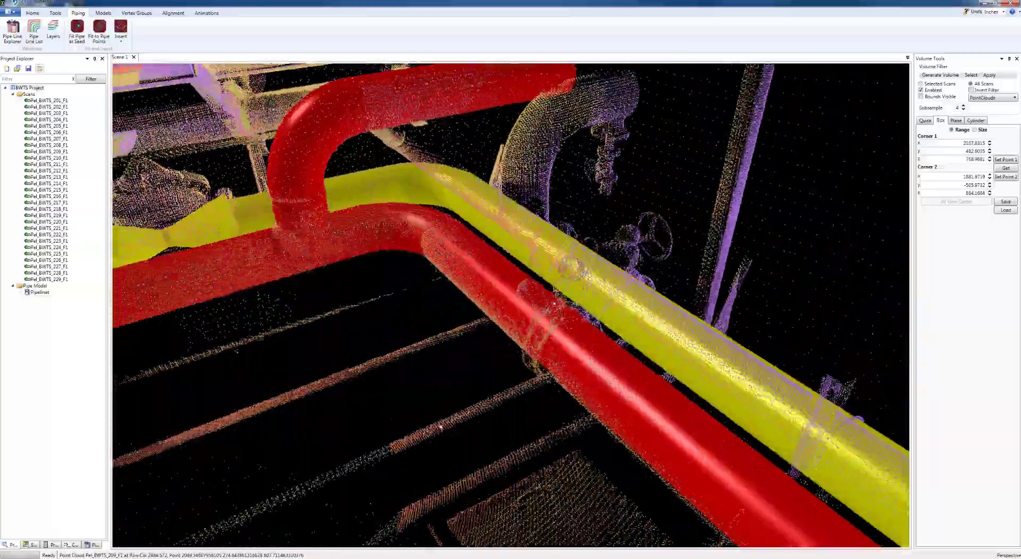
{"action": "middle_click_drag", "start_coordinate": [441, 427], "coordinate": [666, 363]}
{"action": "double_click", "coordinate": [284, 411]}
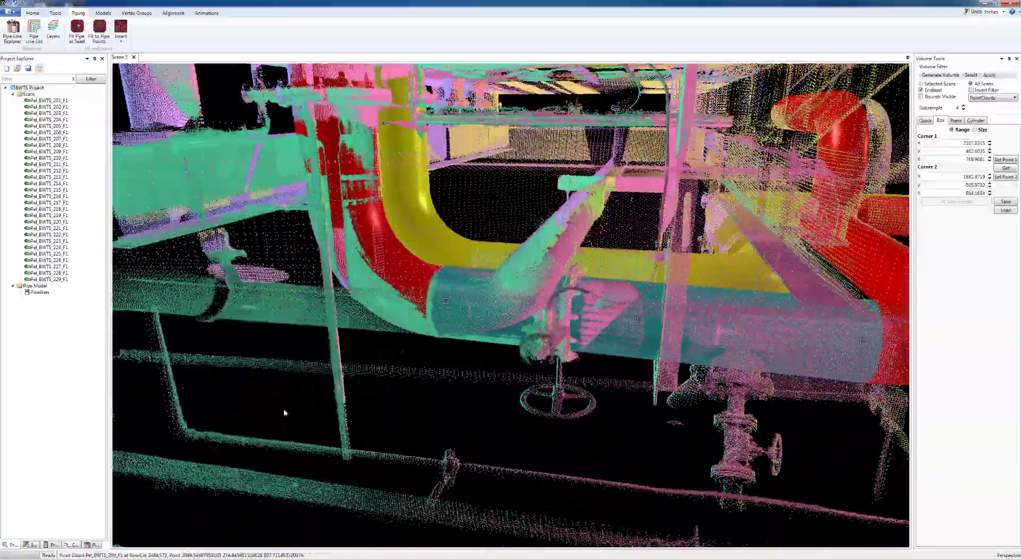
{"action": "middle_click_drag", "start_coordinate": [284, 409], "coordinate": [341, 261]}
{"action": "left_click", "coordinate": [272, 428]}
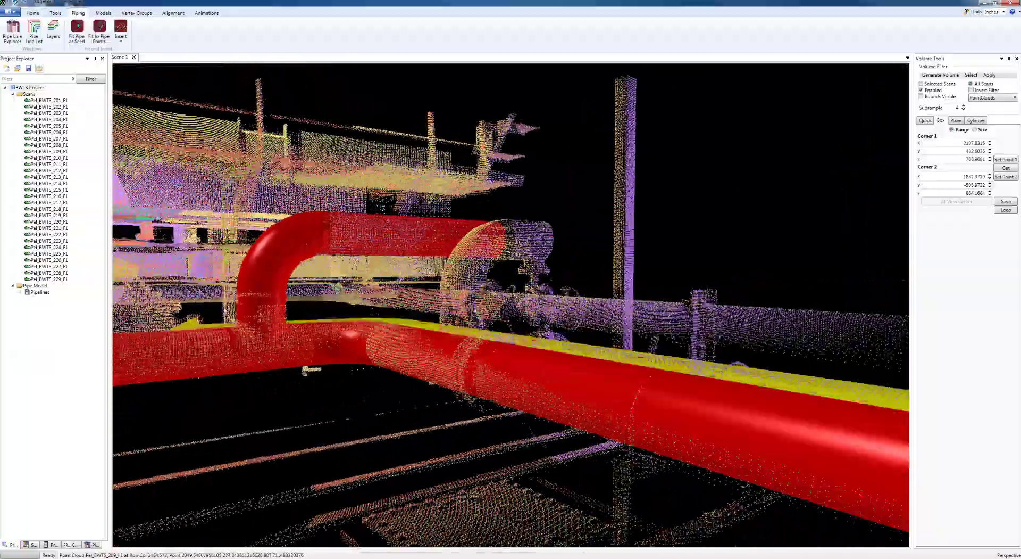
{"action": "middle_click_drag", "start_coordinate": [225, 310], "coordinate": [196, 351]}
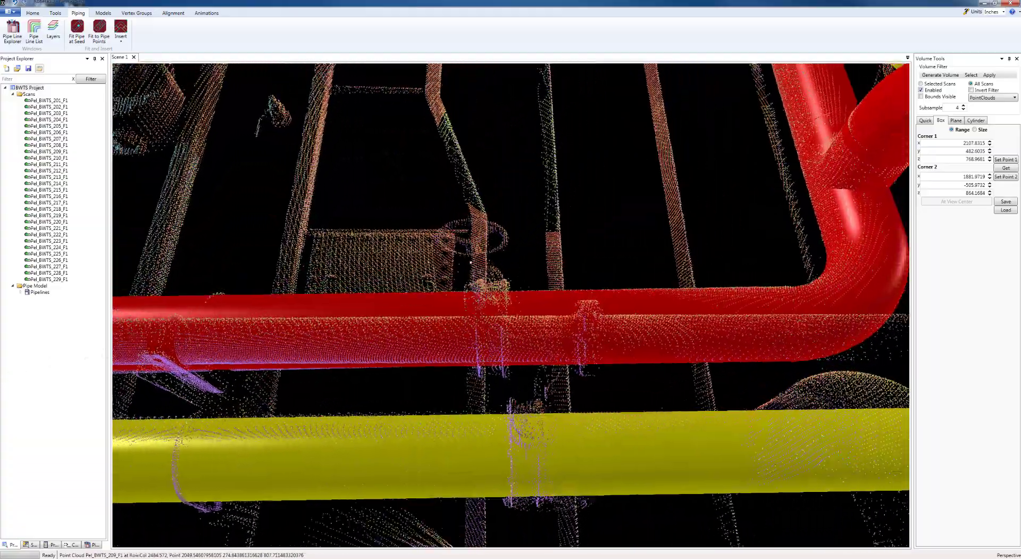
Insert a 12" valve about 3.5 inches long on Line01's pipe, aligned between the scanned flanges beside the handwheel.
{"action": "scroll", "coordinate": [187, 458], "scroll_direction": "up", "scroll_amount": 3}
{"action": "left_click", "coordinate": [187, 476]}
{"action": "middle_click_drag", "start_coordinate": [187, 458], "coordinate": [456, 453]}
{"action": "left_click", "coordinate": [461, 347]}
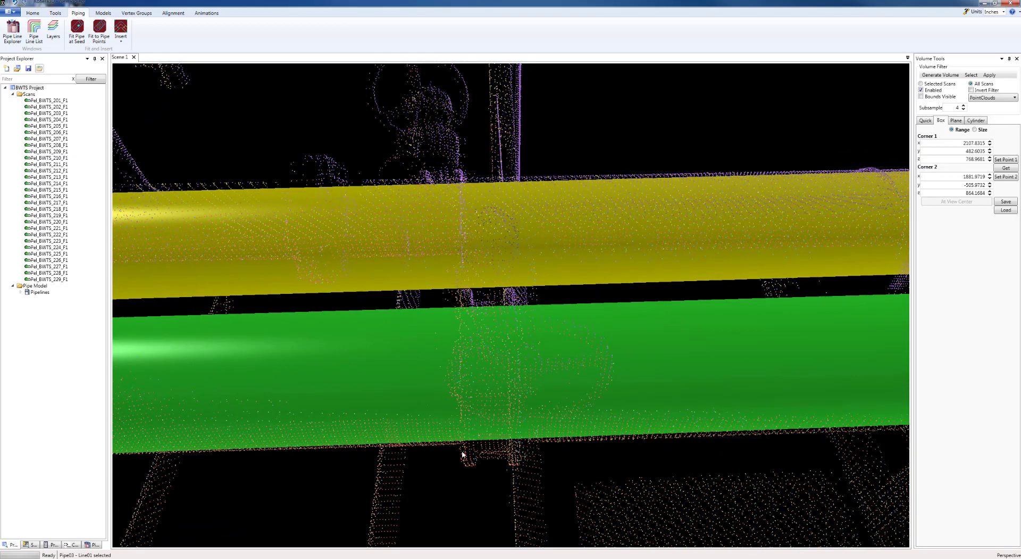
{"action": "middle_click_drag", "start_coordinate": [611, 432], "coordinate": [658, 432]}
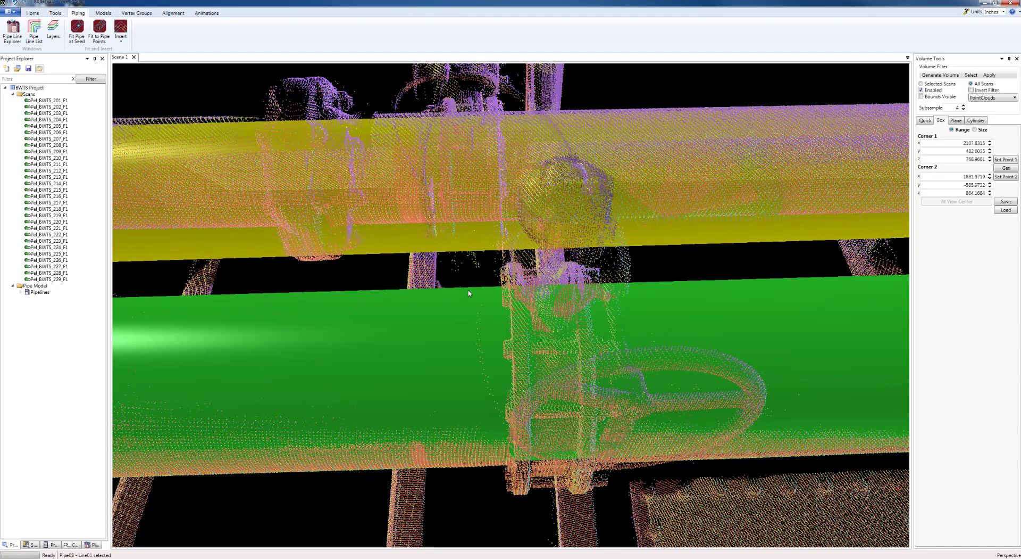
{"action": "left_click", "coordinate": [158, 89]}
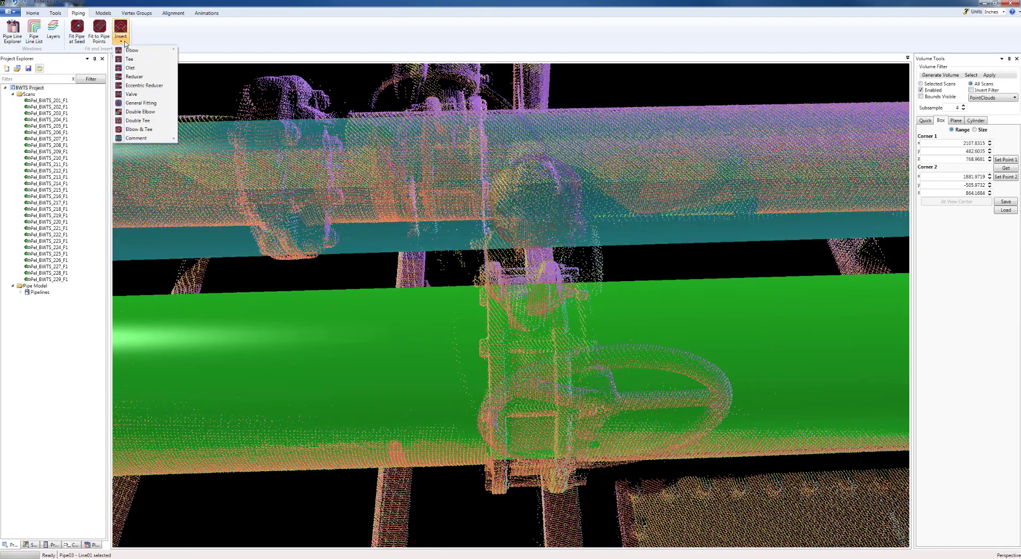
{"action": "left_click", "coordinate": [139, 94]}
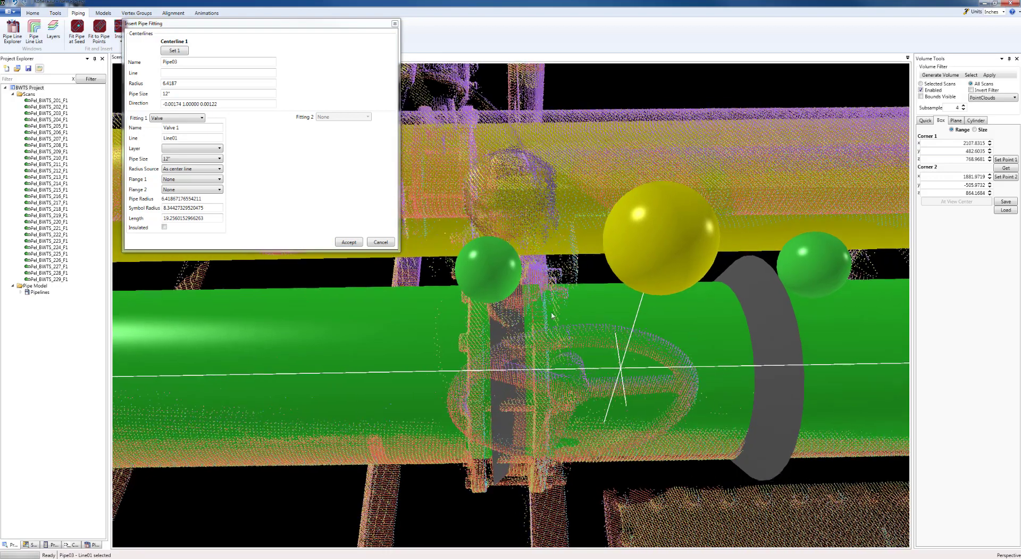
{"action": "left_click_drag", "start_coordinate": [511, 286], "coordinate": [616, 288]}
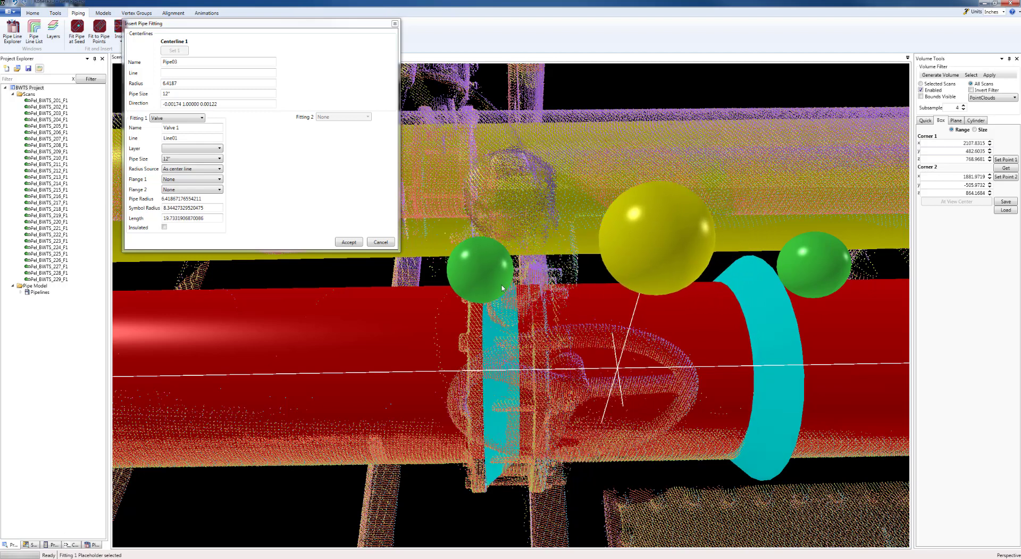
{"action": "left_click_drag", "start_coordinate": [777, 285], "coordinate": [613, 285]}
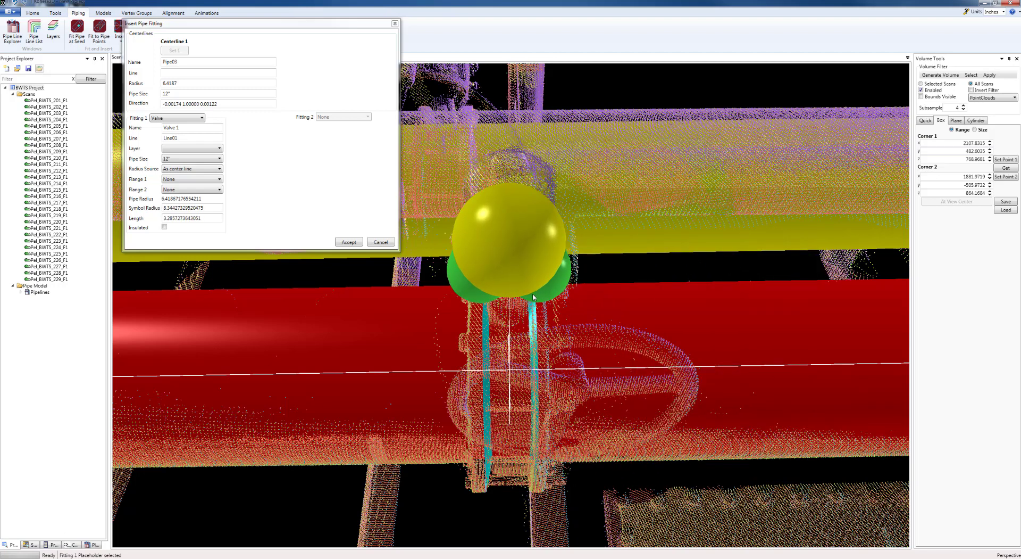
{"action": "middle_click_drag", "start_coordinate": [634, 414], "coordinate": [611, 331]}
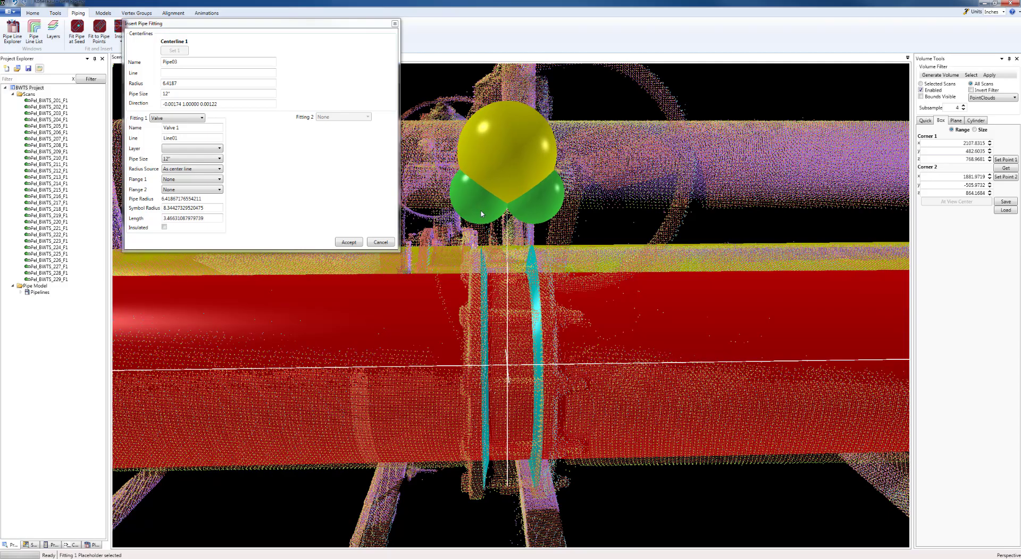
{"action": "middle_click_drag", "start_coordinate": [574, 317], "coordinate": [609, 338]}
{"action": "left_click", "coordinate": [349, 245]}
Insert a valve about 3.1 inches long on the parallel Line02 pipe, aligned with the scanned flanges at its handwheel.
{"action": "middle_click_drag", "start_coordinate": [342, 322], "coordinate": [658, 355]}
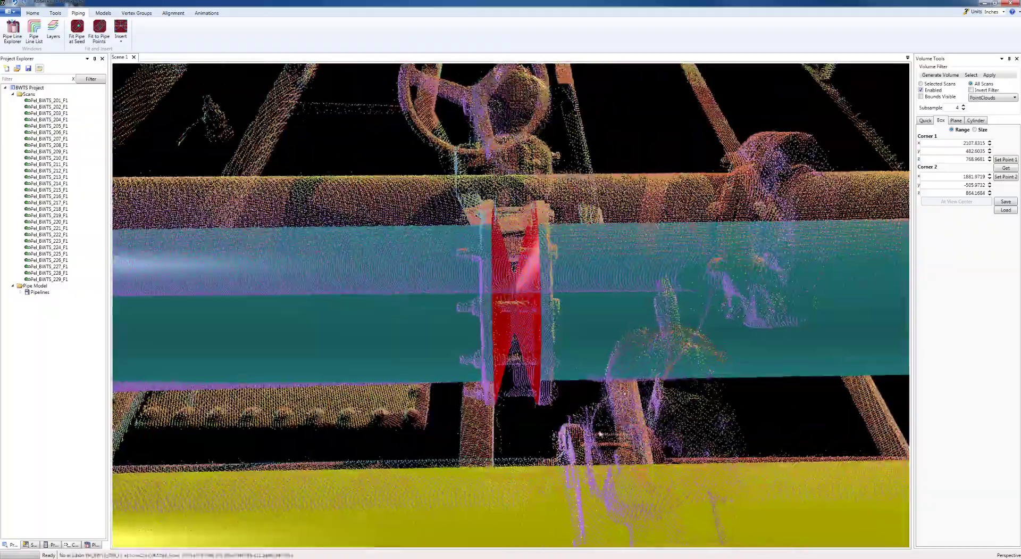
{"action": "left_click", "coordinate": [499, 400]}
{"action": "middle_click_drag", "start_coordinate": [575, 437], "coordinate": [644, 395]}
{"action": "left_click", "coordinate": [702, 383]}
{"action": "scroll", "coordinate": [703, 384], "scroll_direction": "down", "scroll_amount": 4}
{"action": "middle_click_drag", "start_coordinate": [702, 384], "coordinate": [630, 421]}
{"action": "scroll", "coordinate": [661, 351], "scroll_direction": "up", "scroll_amount": 5}
{"action": "left_click", "coordinate": [663, 361]}
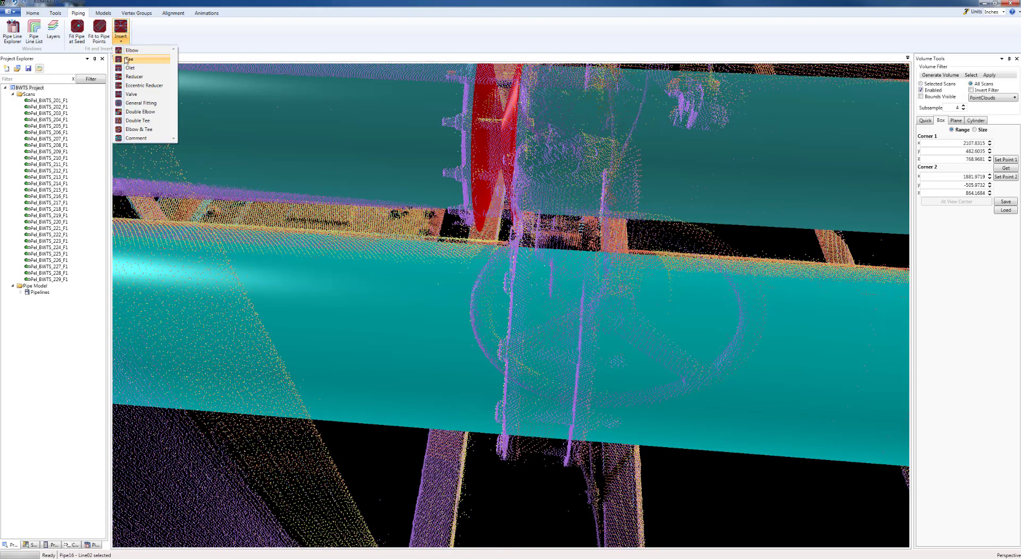
{"action": "left_click", "coordinate": [130, 94]}
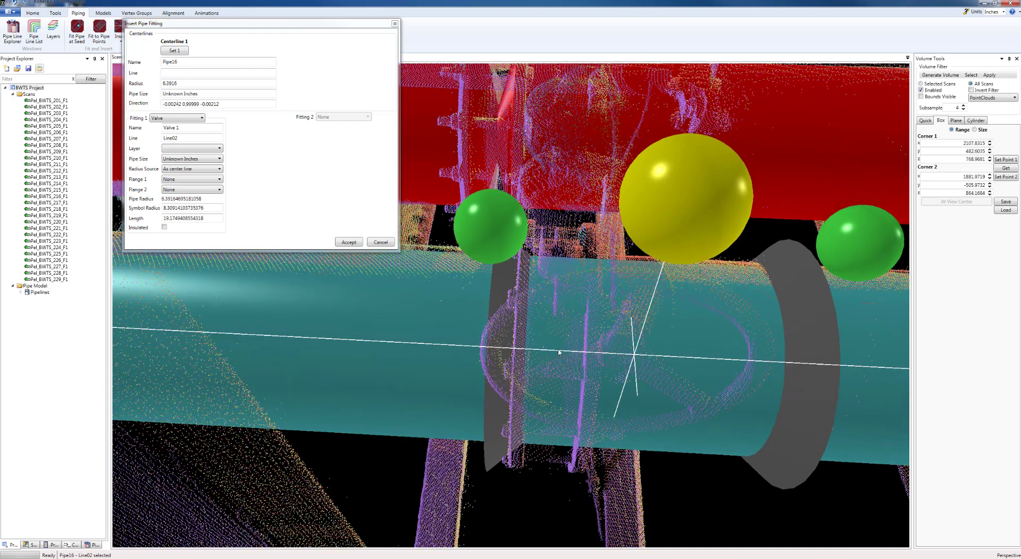
{"action": "left_click_drag", "start_coordinate": [491, 249], "coordinate": [514, 260]}
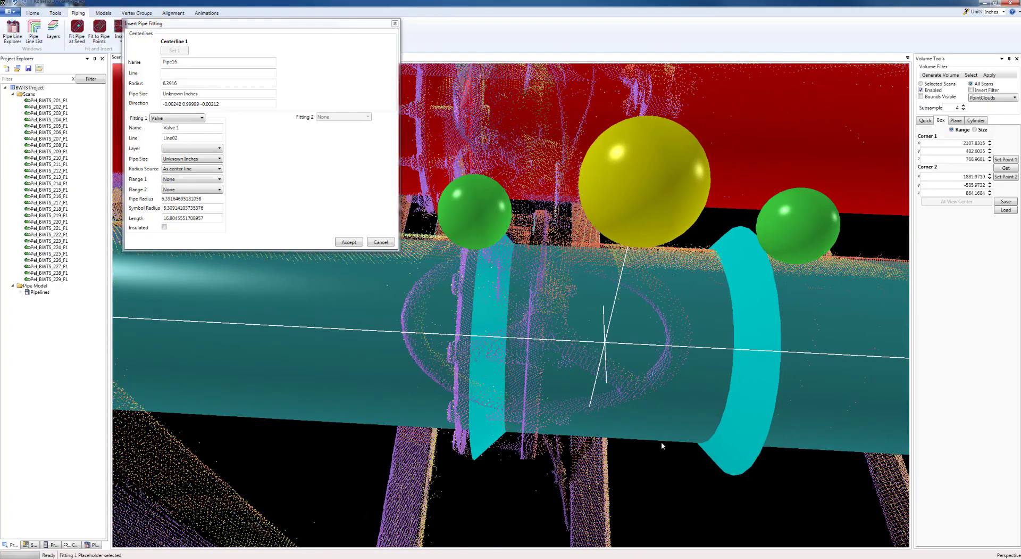
{"action": "middle_click_drag", "start_coordinate": [679, 425], "coordinate": [672, 421]}
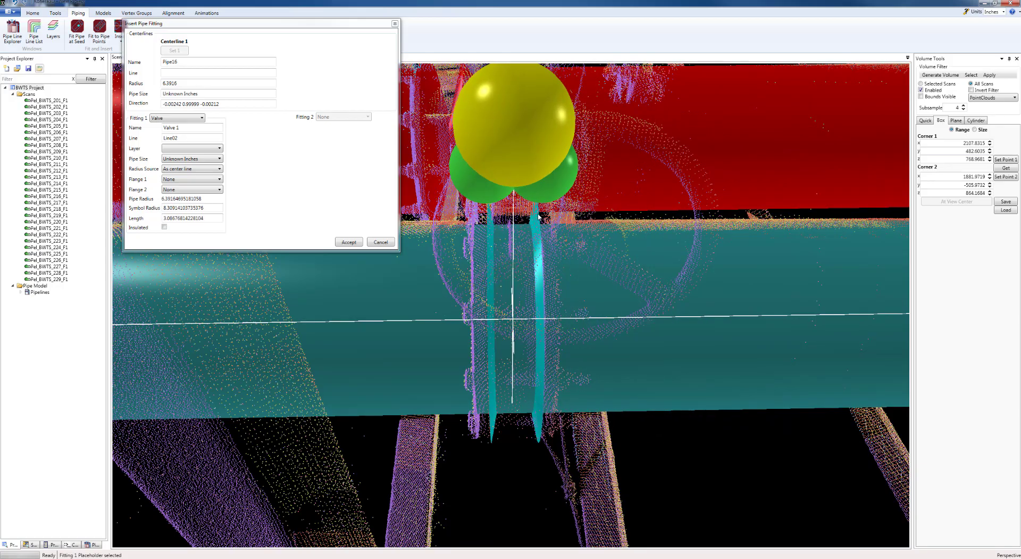
{"action": "middle_click_drag", "start_coordinate": [627, 339], "coordinate": [631, 345]}
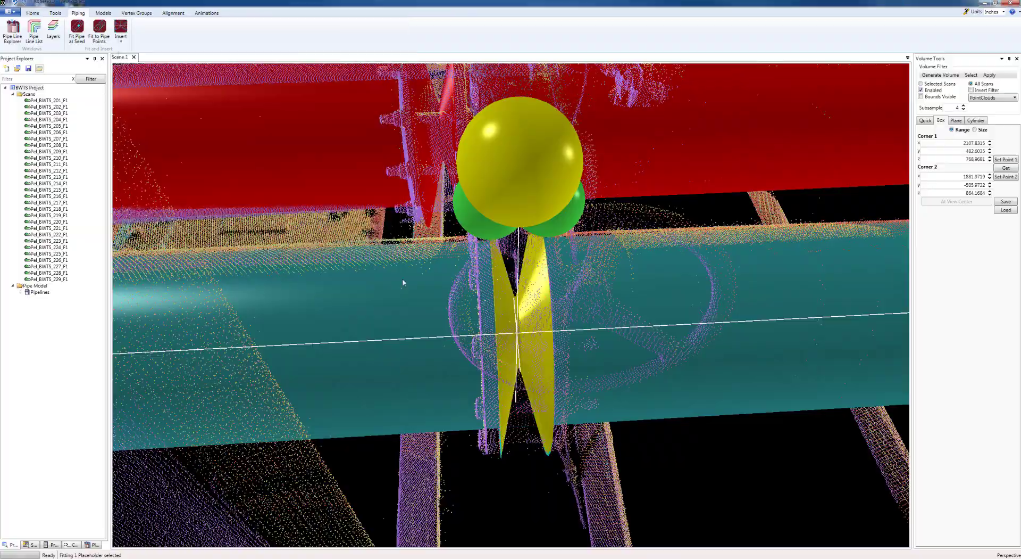
{"action": "key", "text": "Escape"}
Examine the yellow line's tee and the large flanged valve body near its elbow against the point cloud.
{"action": "scroll", "coordinate": [733, 445], "scroll_direction": "down", "scroll_amount": 5}
{"action": "middle_click_drag", "start_coordinate": [730, 451], "coordinate": [491, 371]}
{"action": "middle_click_drag", "start_coordinate": [652, 398], "coordinate": [778, 391]}
{"action": "middle_click_drag", "start_coordinate": [679, 345], "coordinate": [579, 315]}
{"action": "left_click", "coordinate": [589, 332]}
{"action": "left_click", "coordinate": [596, 335]}
{"action": "left_click", "coordinate": [506, 330]}
{"action": "middle_click_drag", "start_coordinate": [506, 330], "coordinate": [633, 283]}
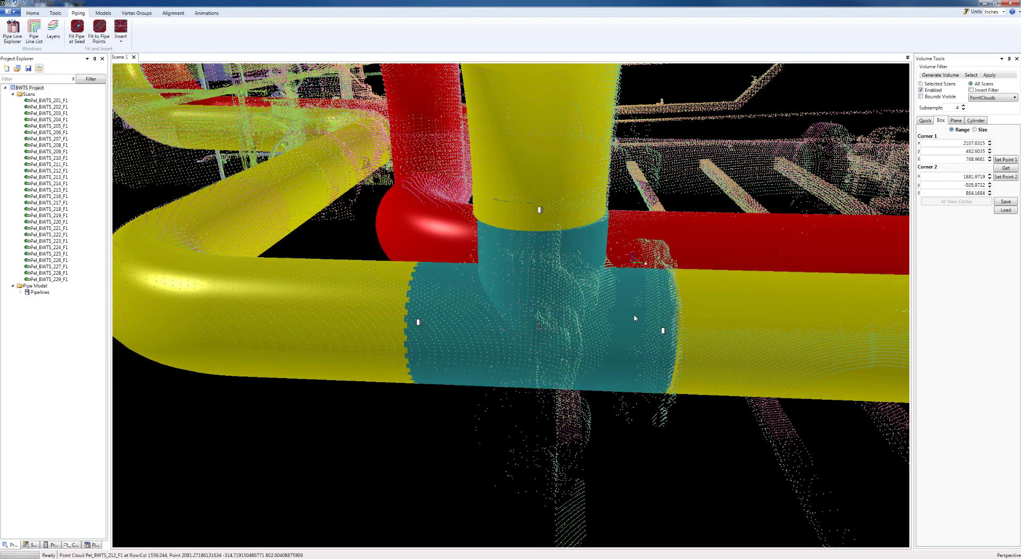
{"action": "middle_click_drag", "start_coordinate": [635, 318], "coordinate": [602, 315]}
{"action": "middle_click_drag", "start_coordinate": [596, 250], "coordinate": [515, 405]}
{"action": "left_click", "coordinate": [546, 362]}
{"action": "left_click", "coordinate": [539, 370]}
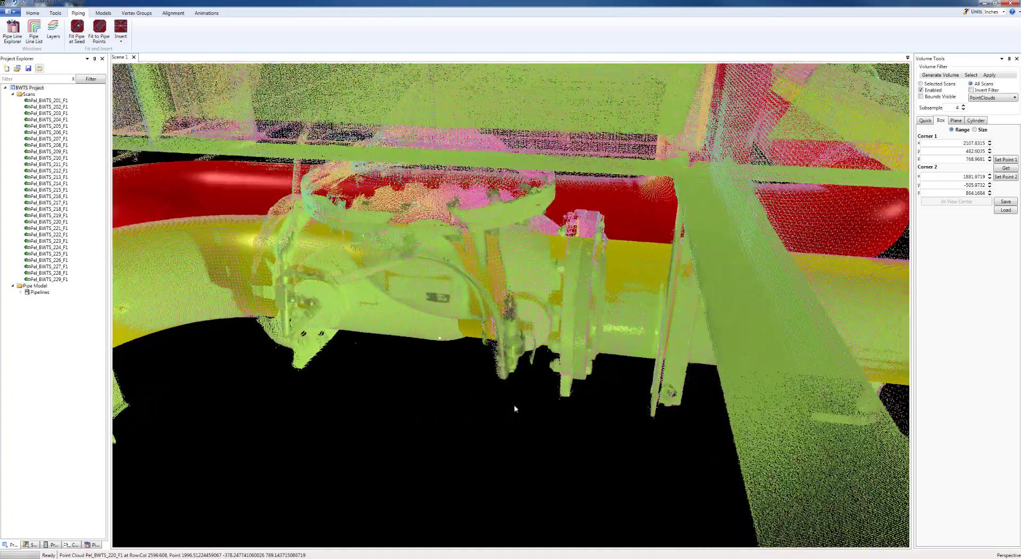
Start a 12" valve on the Line02 pipe at the large scanned valve body and move one end to its straight-run flange.
{"action": "scroll", "coordinate": [515, 405], "scroll_direction": "up", "scroll_amount": 4}
{"action": "left_click", "coordinate": [617, 280]}
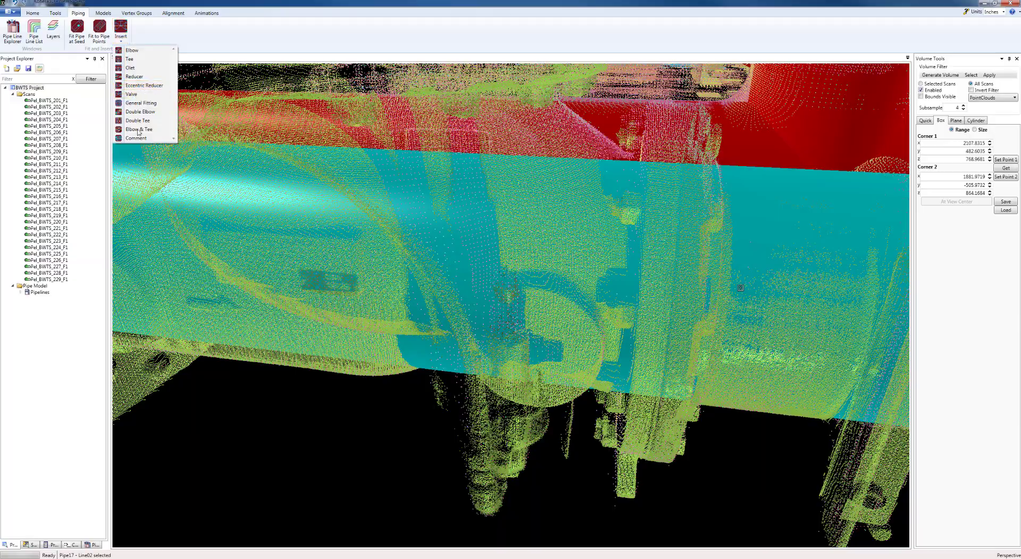
{"action": "left_click", "coordinate": [131, 94]}
{"action": "mouse_move", "coordinate": [632, 453]}
{"action": "middle_mouse_down"}
{"action": "mouse_move", "coordinate": [616, 459]}
{"action": "mouse_move", "coordinate": [634, 457]}
{"action": "middle_mouse_up"}
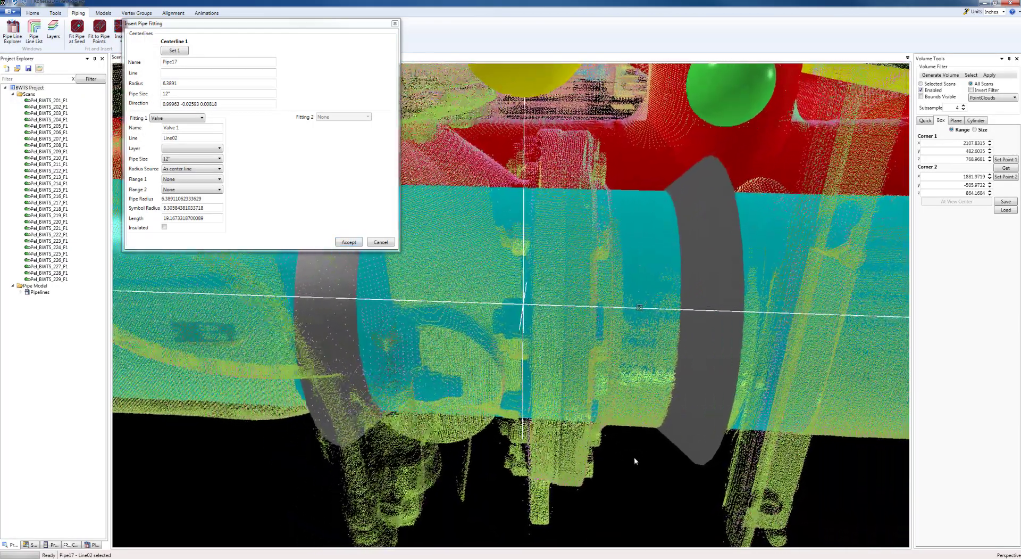
{"action": "left_click_drag", "start_coordinate": [712, 178], "coordinate": [693, 102]}
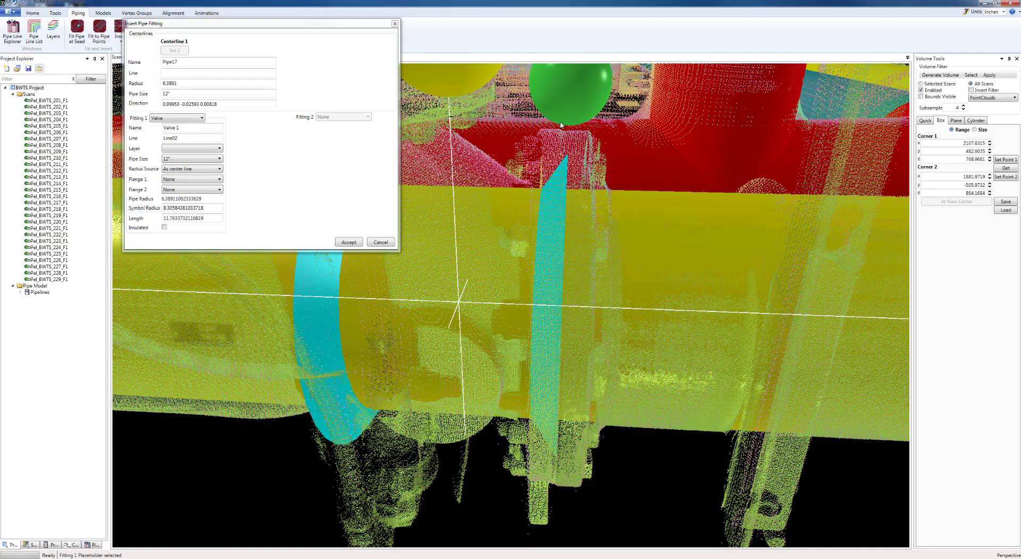
Extend the valve's other end to the flange beside the elbow, for a length of about 34.4 inches, and accept it.
{"action": "scroll", "coordinate": [514, 296], "scroll_direction": "down", "scroll_amount": 3}
{"action": "middle_click_drag", "start_coordinate": [514, 296], "coordinate": [693, 216]}
{"action": "left_click_drag", "start_coordinate": [686, 182], "coordinate": [465, 178]}
{"action": "middle_click_drag", "start_coordinate": [381, 353], "coordinate": [569, 367]}
{"action": "scroll", "coordinate": [600, 358], "scroll_direction": "up", "scroll_amount": 1}
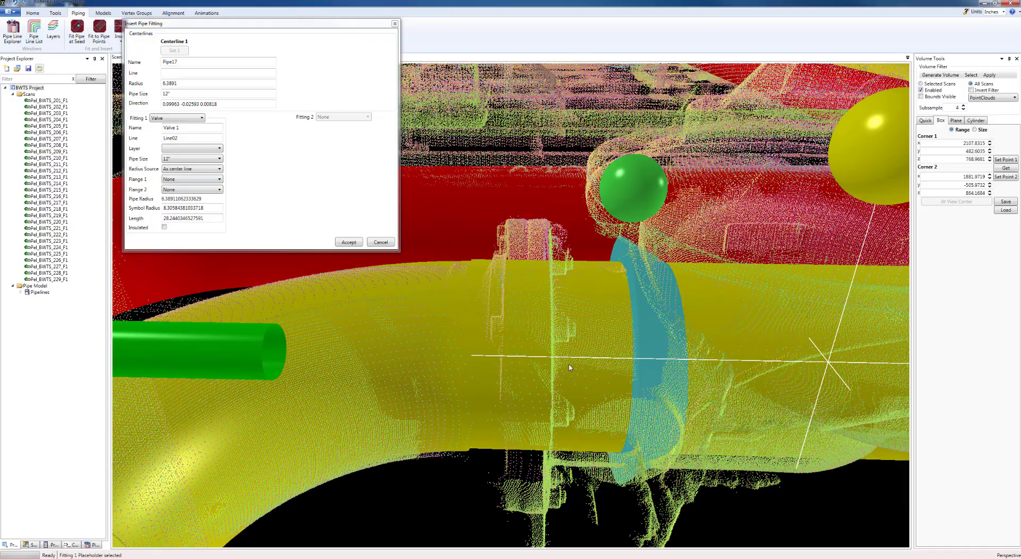
{"action": "key", "text": "f"}
{"action": "scroll", "coordinate": [516, 375], "scroll_direction": "up", "scroll_amount": 5}
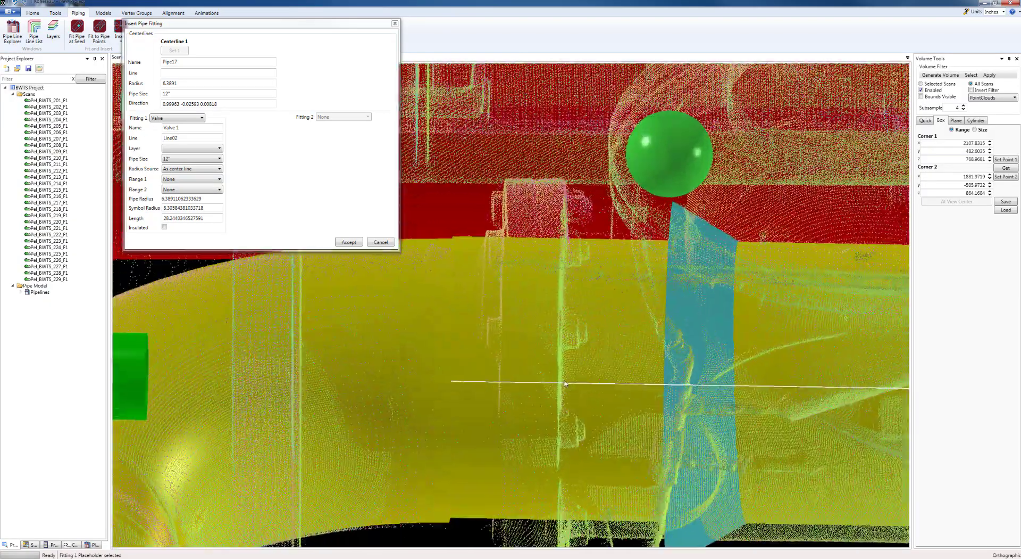
{"action": "middle_click_drag", "start_coordinate": [566, 378], "coordinate": [564, 375]}
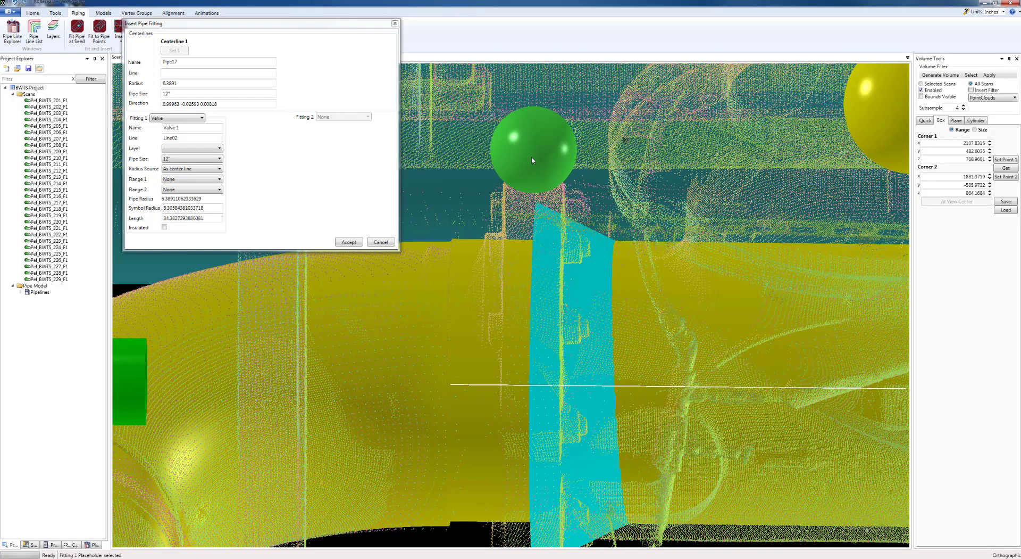
{"action": "scroll", "coordinate": [591, 205], "scroll_direction": "up", "scroll_amount": 3}
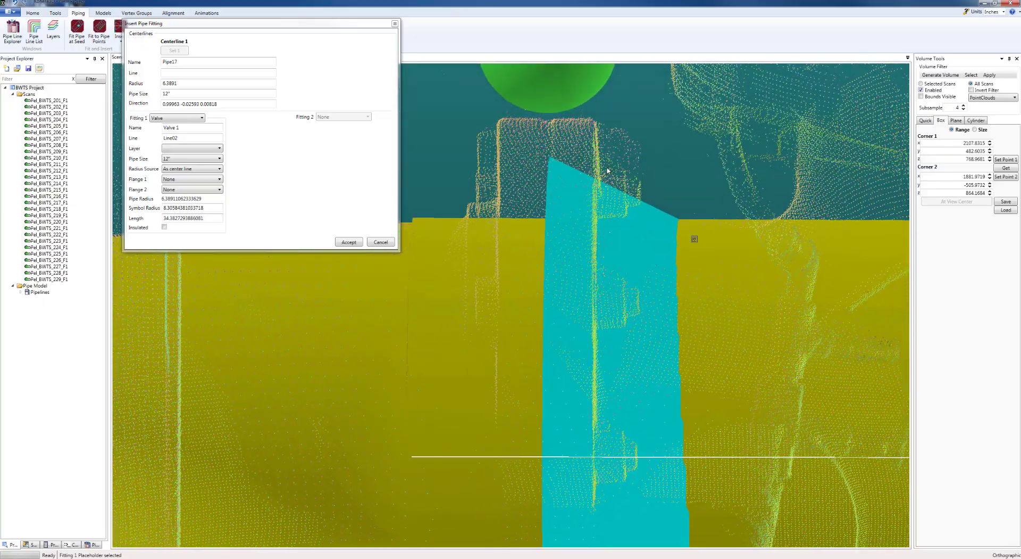
{"action": "scroll", "coordinate": [608, 171], "scroll_direction": "down", "scroll_amount": 5}
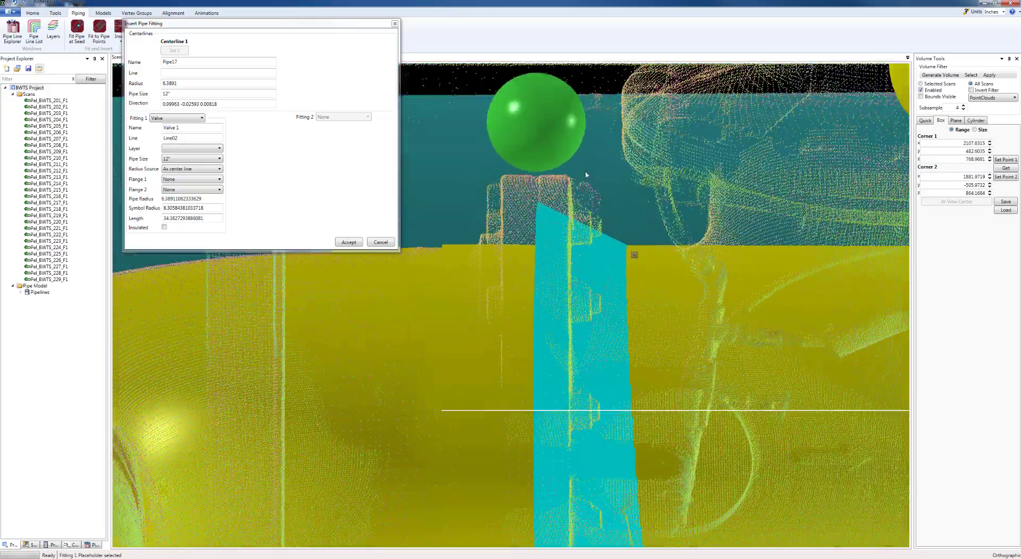
{"action": "scroll", "coordinate": [632, 281], "scroll_direction": "down", "scroll_amount": 5}
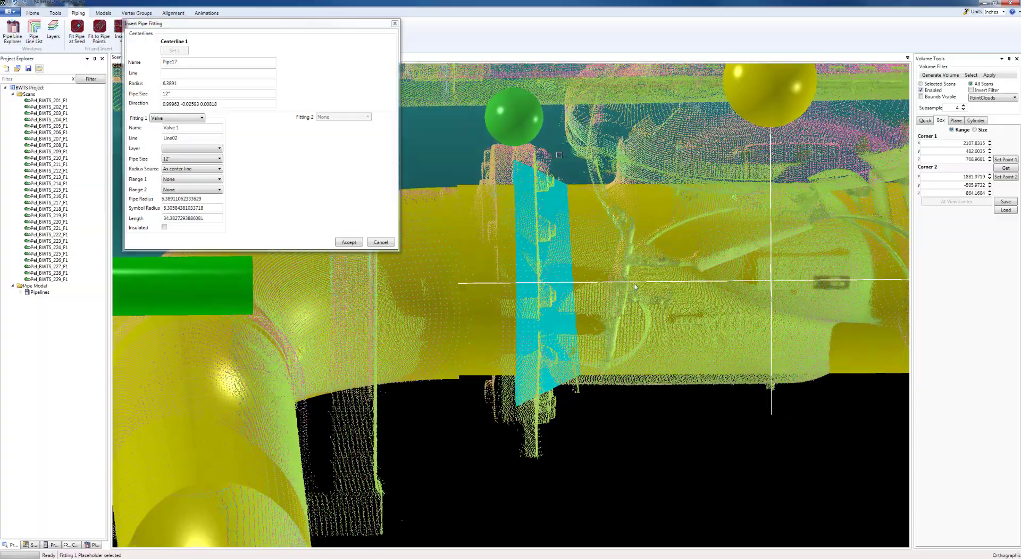
{"action": "left_click", "coordinate": [349, 242]}
Return to perspective view and examine the red and yellow lines at the risers, large valve, elbows and long run.
{"action": "scroll", "coordinate": [703, 427], "scroll_direction": "down", "scroll_amount": 3}
{"action": "middle_click_drag", "start_coordinate": [682, 429], "coordinate": [631, 411]}
{"action": "scroll", "coordinate": [634, 434], "scroll_direction": "up", "scroll_amount": 3}
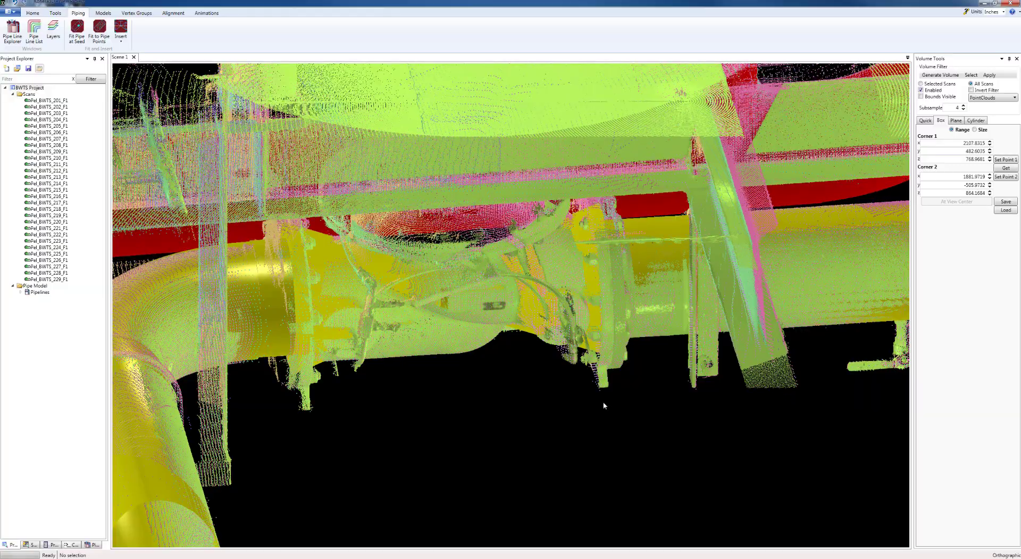
{"action": "key", "text": "p"}
{"action": "scroll", "coordinate": [547, 400], "scroll_direction": "down", "scroll_amount": 5}
{"action": "middle_click_drag", "start_coordinate": [506, 403], "coordinate": [541, 394]}
{"action": "scroll", "coordinate": [541, 396], "scroll_direction": "up", "scroll_amount": 3}
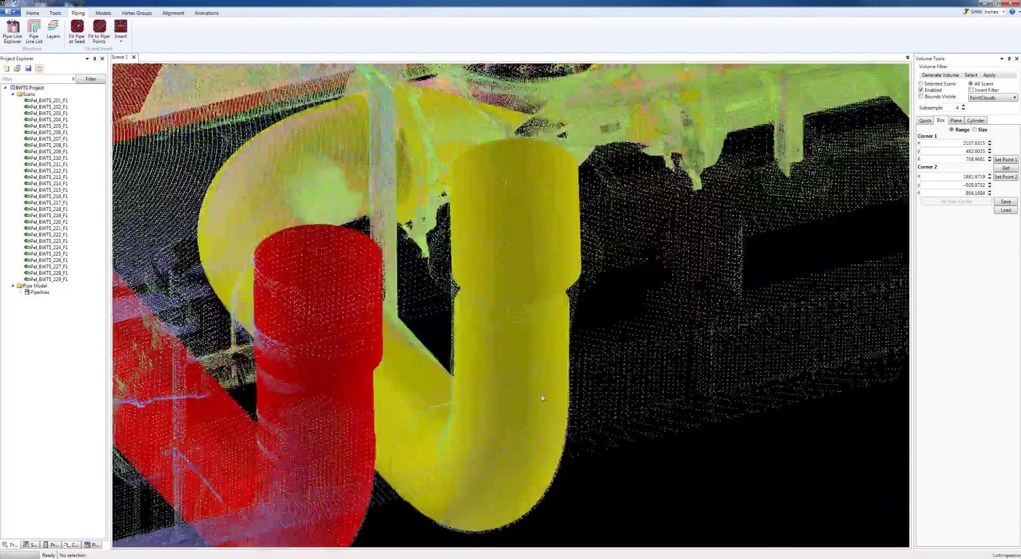
{"action": "scroll", "coordinate": [542, 398], "scroll_direction": "down", "scroll_amount": 3}
{"action": "scroll", "coordinate": [542, 398], "scroll_direction": "up", "scroll_amount": 3}
{"action": "scroll", "coordinate": [543, 397], "scroll_direction": "down", "scroll_amount": 3}
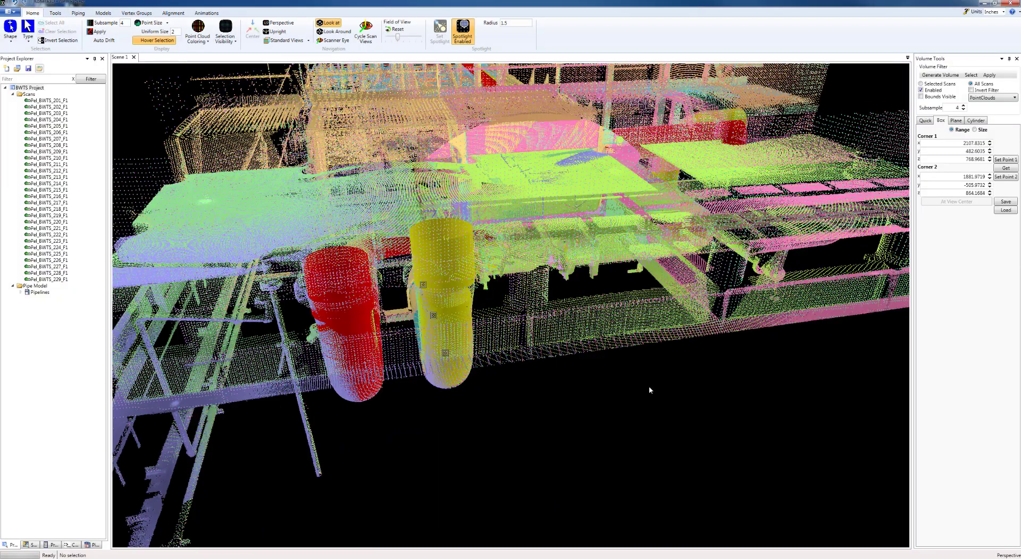
{"action": "middle_click_drag", "start_coordinate": [650, 390], "coordinate": [701, 393]}
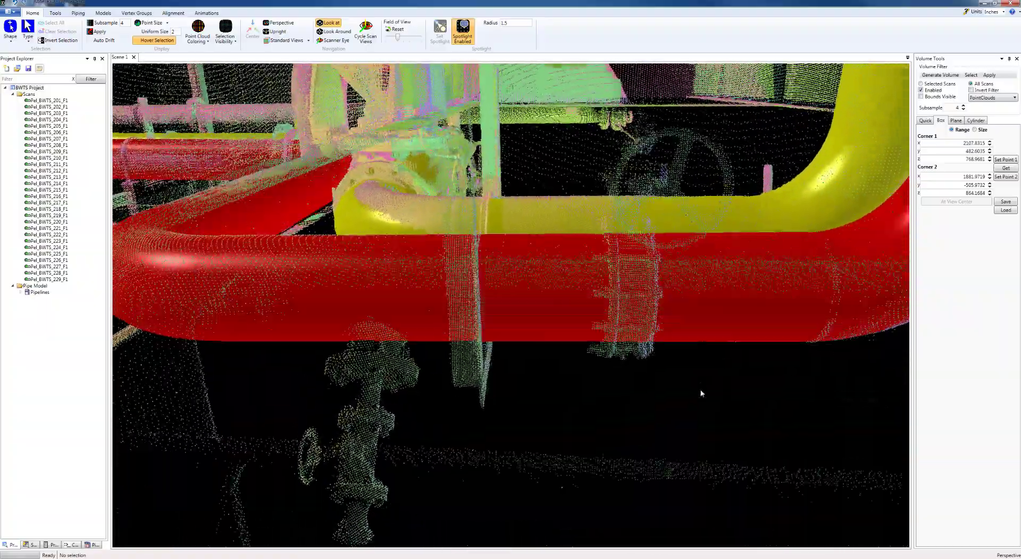
{"action": "middle_click_drag", "start_coordinate": [646, 413], "coordinate": [739, 411]}
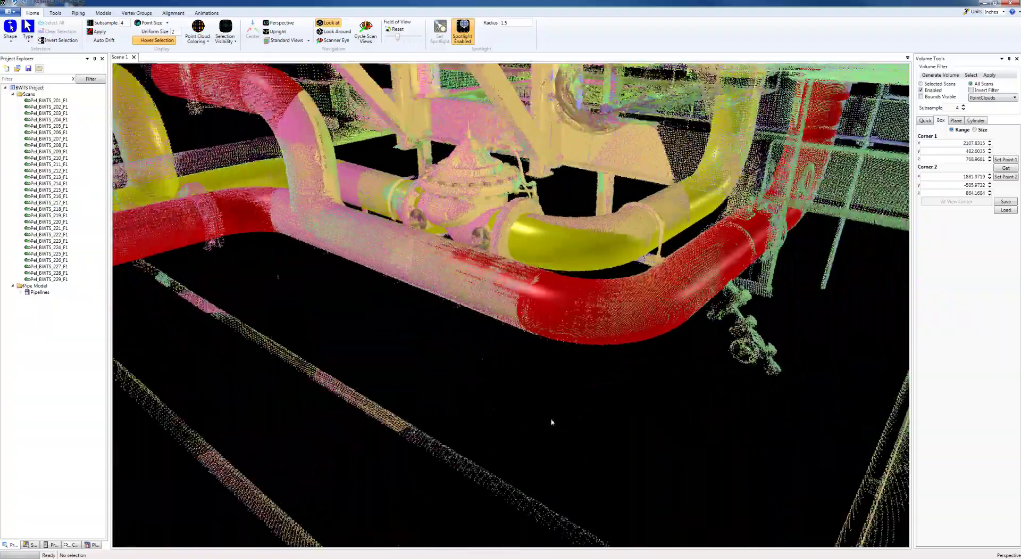
{"action": "middle_click_drag", "start_coordinate": [552, 422], "coordinate": [490, 461]}
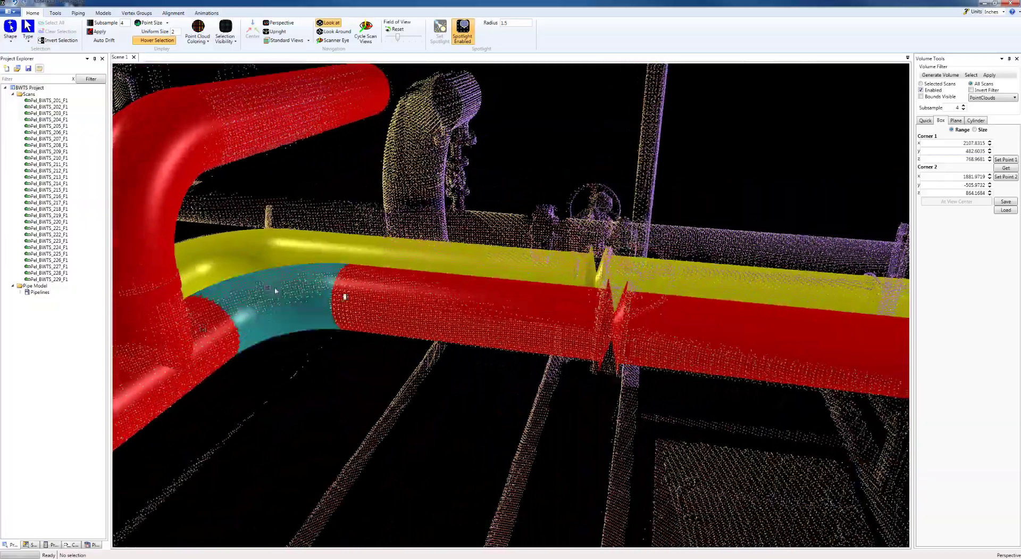
Fit a 6" pipe section to the small scanned pipe beside the yellow elbow, extend it to about 43.7 inches and assign it to Line03.
{"action": "middle_click_drag", "start_coordinate": [524, 340], "coordinate": [454, 427]}
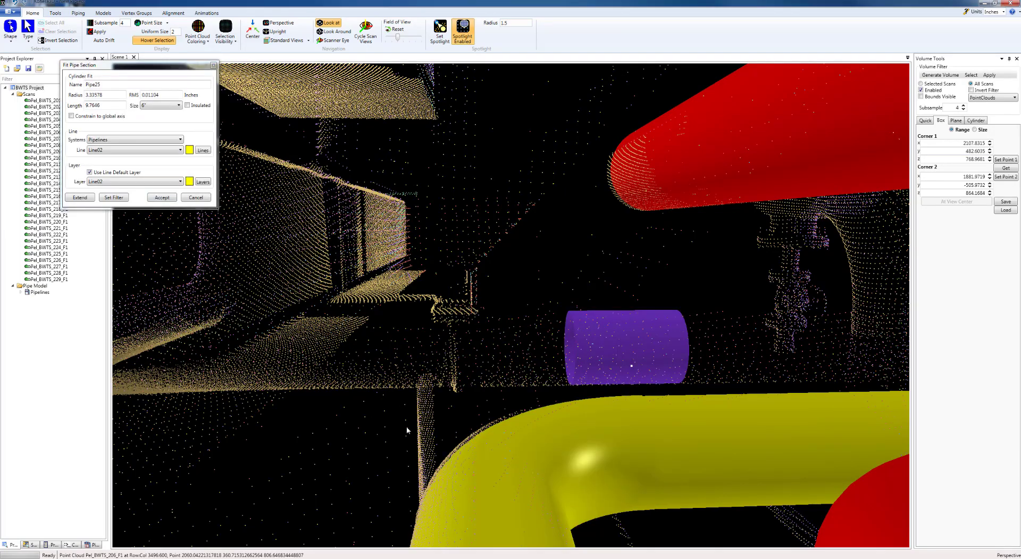
{"action": "middle_click_drag", "start_coordinate": [406, 425], "coordinate": [489, 328]}
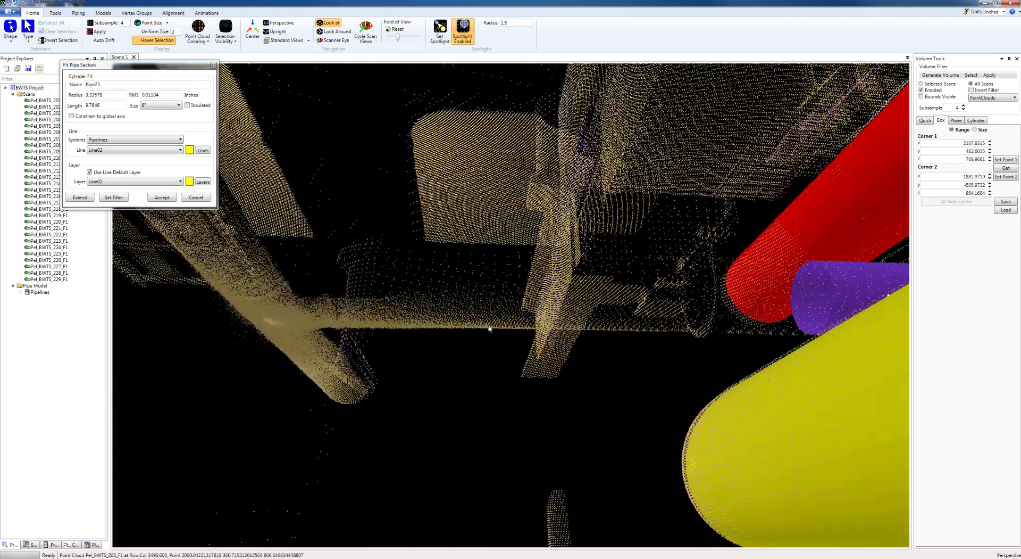
{"action": "left_click", "coordinate": [490, 328]}
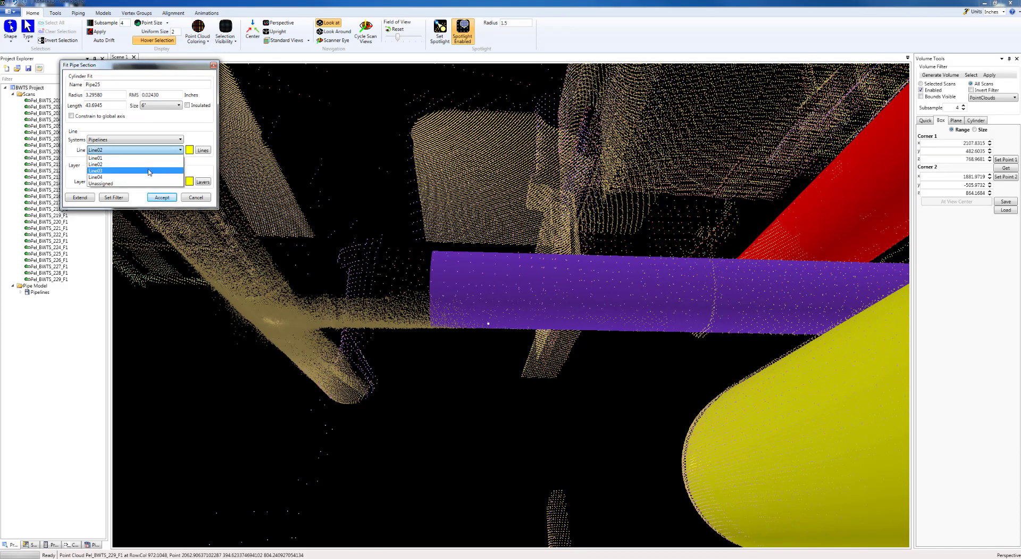
Extend the Line03 pipe section along the full run to its far end near the small valve, about 819.7 inches long, and accept it.
{"action": "middle_click_drag", "start_coordinate": [676, 380], "coordinate": [499, 422]}
{"action": "scroll", "coordinate": [499, 422], "scroll_direction": "up", "scroll_amount": 2}
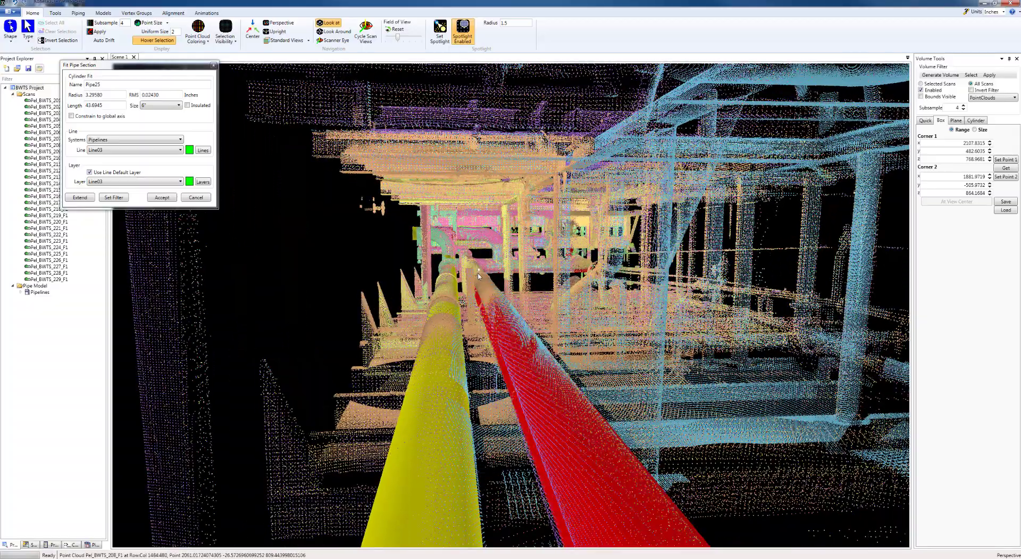
{"action": "scroll", "coordinate": [472, 283], "scroll_direction": "up", "scroll_amount": 3}
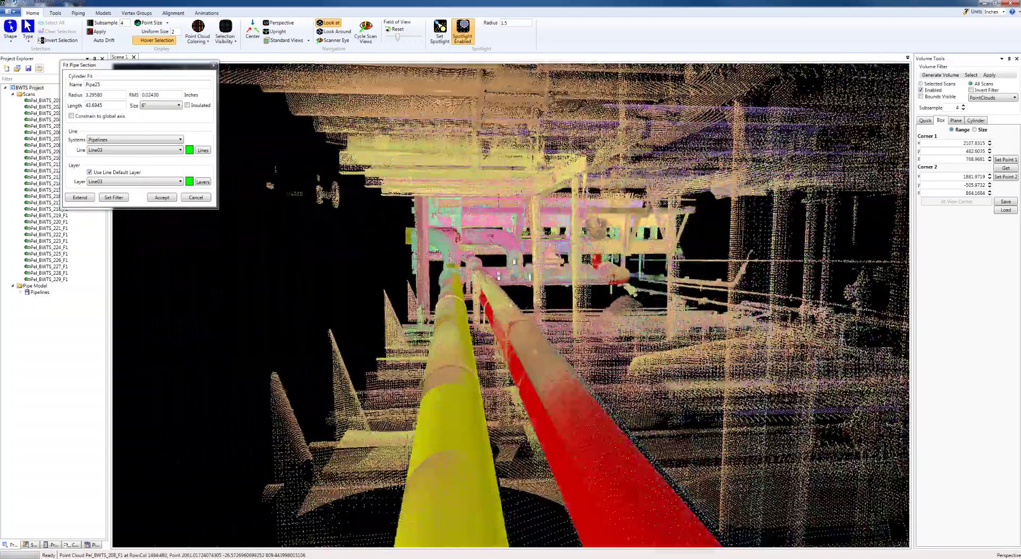
{"action": "middle_click_drag", "start_coordinate": [519, 396], "coordinate": [632, 380]}
{"action": "scroll", "coordinate": [584, 429], "scroll_direction": "up", "scroll_amount": 5}
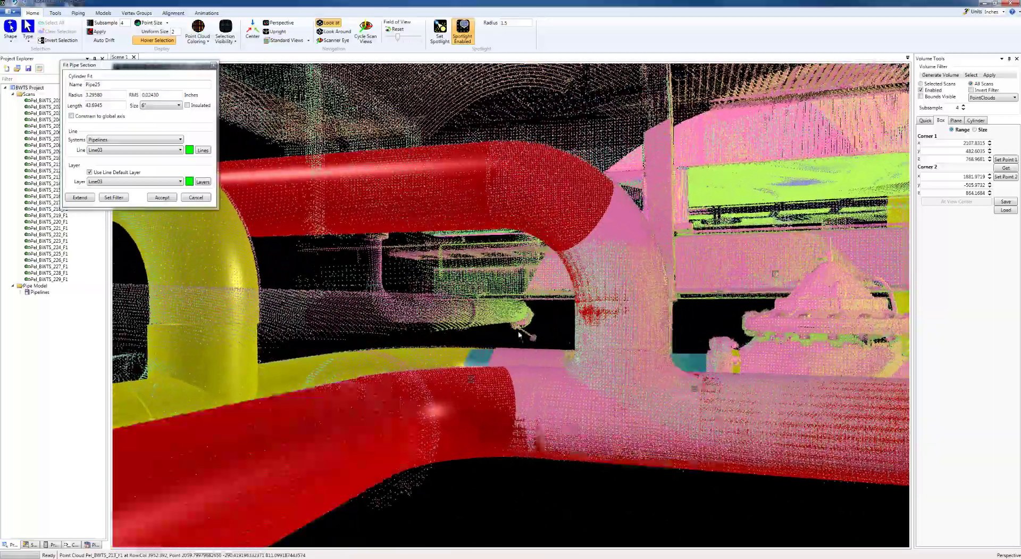
{"action": "middle_click_drag", "start_coordinate": [511, 331], "coordinate": [518, 401]}
{"action": "middle_click_drag", "start_coordinate": [594, 390], "coordinate": [626, 398]}
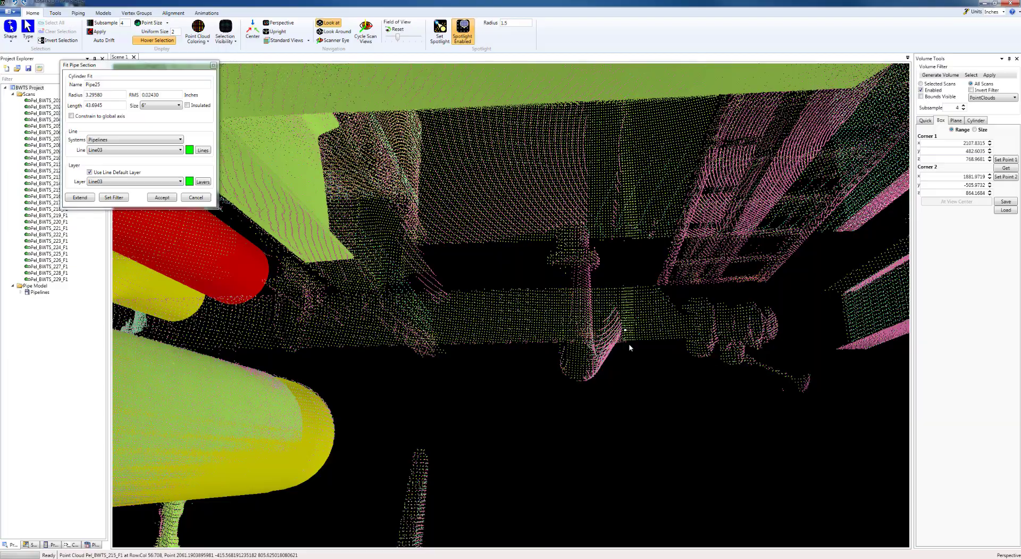
{"action": "scroll", "coordinate": [612, 390], "scroll_direction": "down", "scroll_amount": 8}
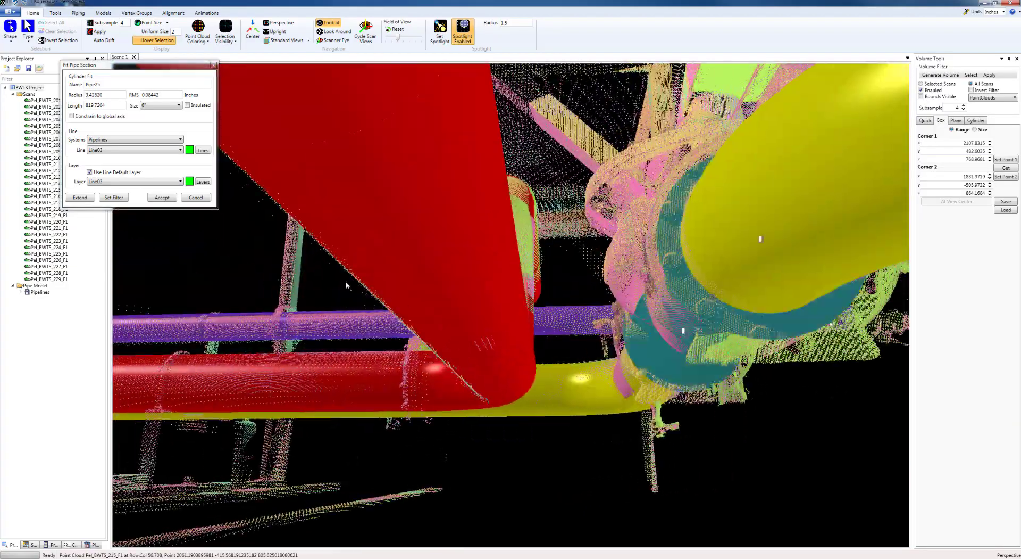
Display the pipeline list and examine the flanged joint on the green Line03 pipe beside the yellow riser against the point cloud.
{"action": "left_click", "coordinate": [93, 544]}
{"action": "scroll", "coordinate": [294, 410], "scroll_direction": "down", "scroll_amount": 5}
{"action": "middle_click_drag", "start_coordinate": [295, 411], "coordinate": [340, 381]}
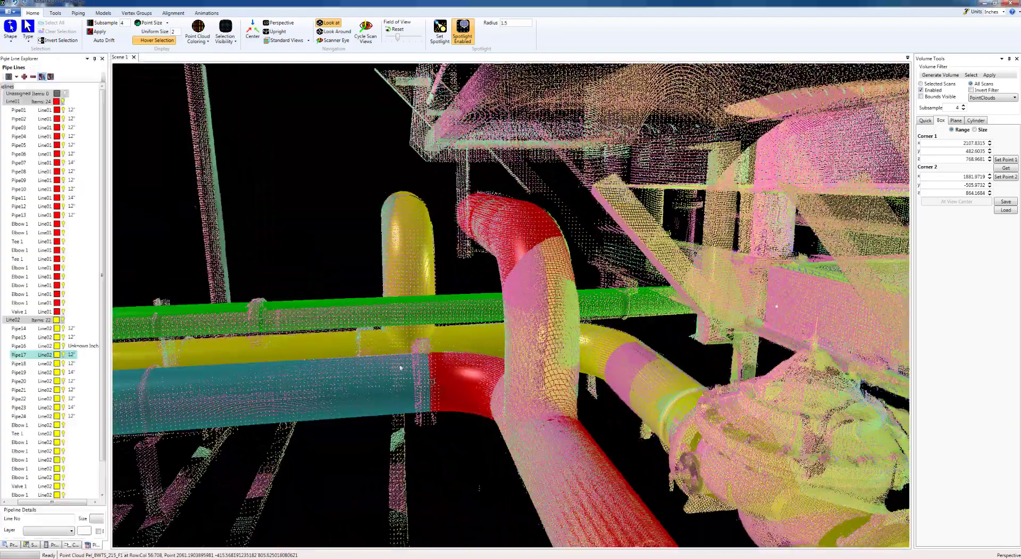
{"action": "scroll", "coordinate": [420, 376], "scroll_direction": "up", "scroll_amount": 5}
{"action": "mouse_move", "coordinate": [419, 376]}
{"action": "middle_mouse_down"}
{"action": "mouse_move", "coordinate": [387, 349]}
{"action": "mouse_move", "coordinate": [421, 343]}
{"action": "middle_mouse_up"}
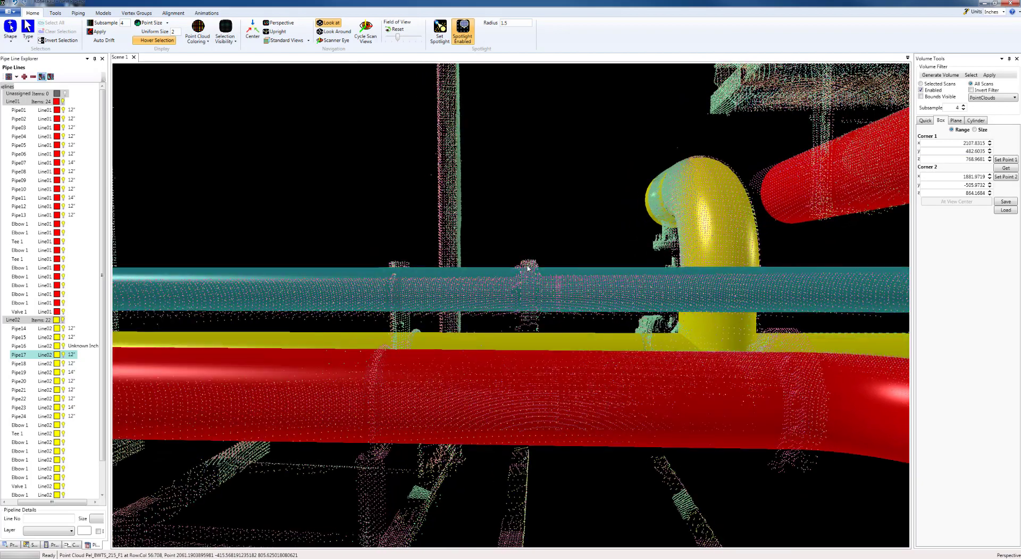
{"action": "middle_click_drag", "start_coordinate": [538, 276], "coordinate": [523, 298]}
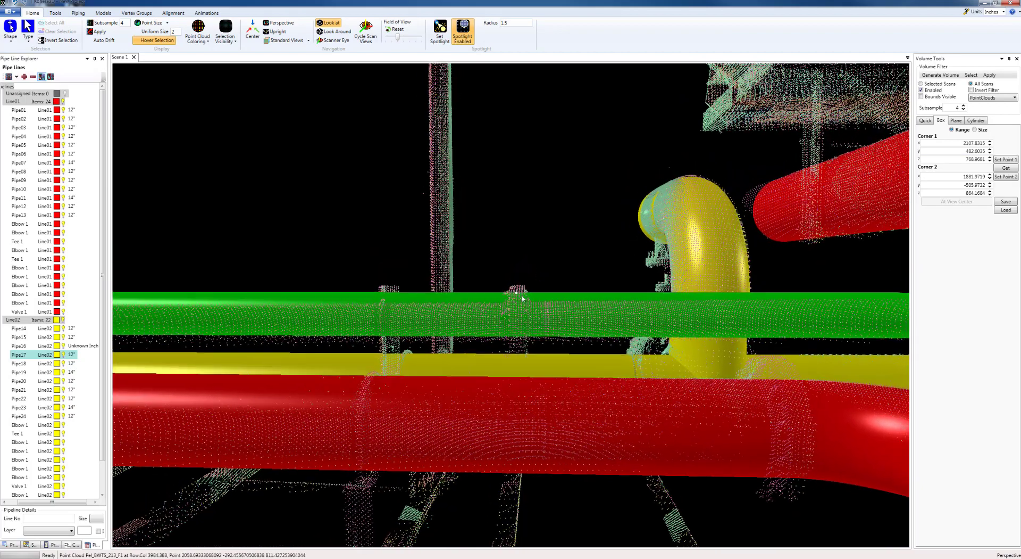
{"action": "scroll", "coordinate": [519, 303], "scroll_direction": "up", "scroll_amount": 5}
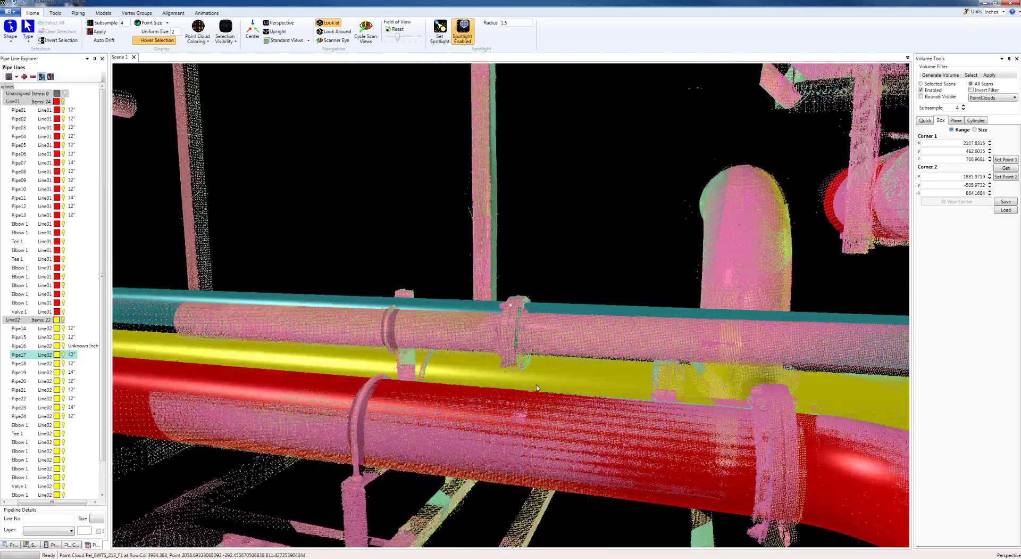
{"action": "scroll", "coordinate": [607, 373], "scroll_direction": "up", "scroll_amount": 2}
{"action": "middle_click_drag", "start_coordinate": [607, 373], "coordinate": [605, 345]}
{"action": "scroll", "coordinate": [605, 345], "scroll_direction": "up", "scroll_amount": 2}
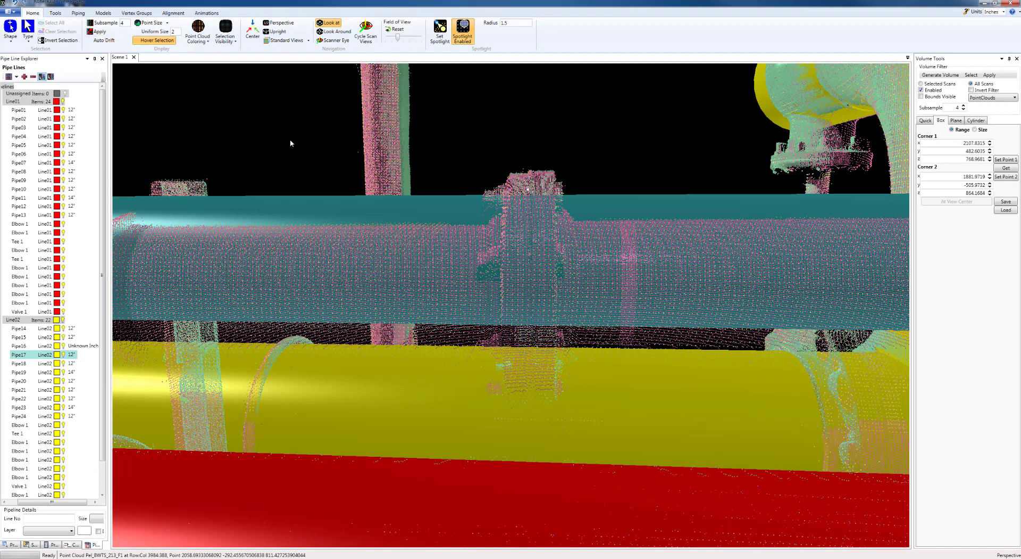
Start a 6" general fitting on the Line03 pipe, move it to the scanned flange and shorten it to about 6.6 inches.
{"action": "left_click", "coordinate": [366, 207]}
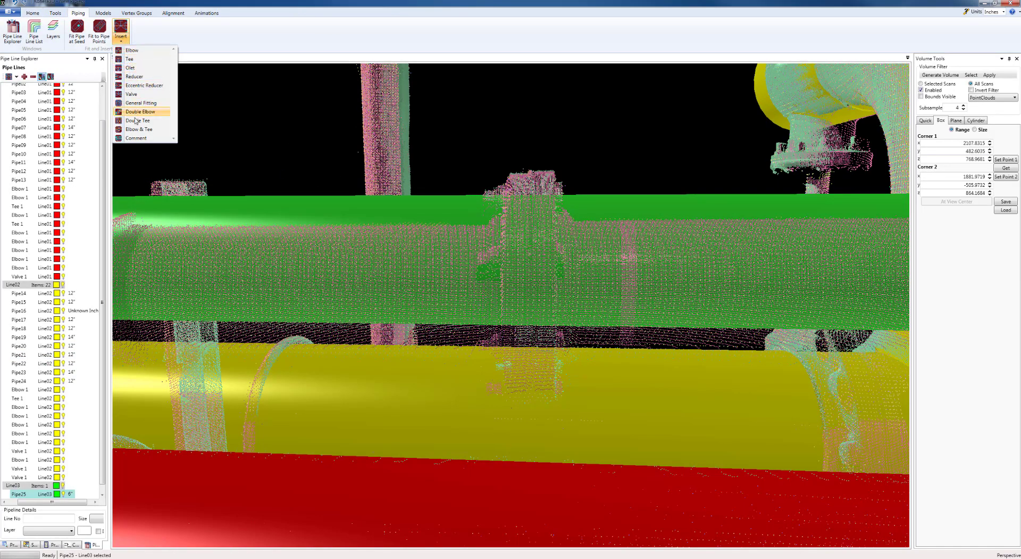
{"action": "left_click", "coordinate": [142, 103]}
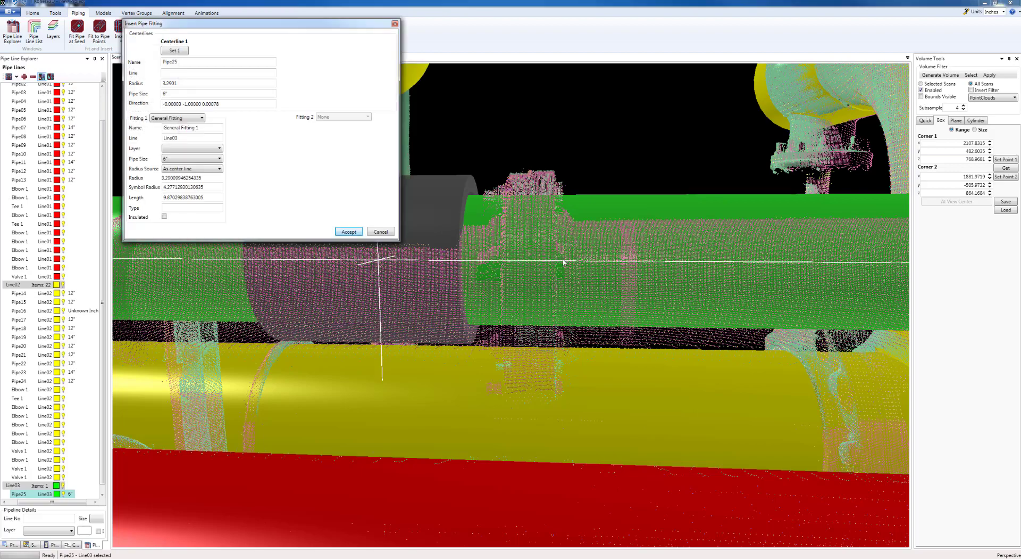
{"action": "middle_click_drag", "start_coordinate": [564, 261], "coordinate": [587, 323]}
{"action": "left_click_drag", "start_coordinate": [522, 117], "coordinate": [612, 132]}
{"action": "scroll", "coordinate": [650, 193], "scroll_direction": "down", "scroll_amount": 1}
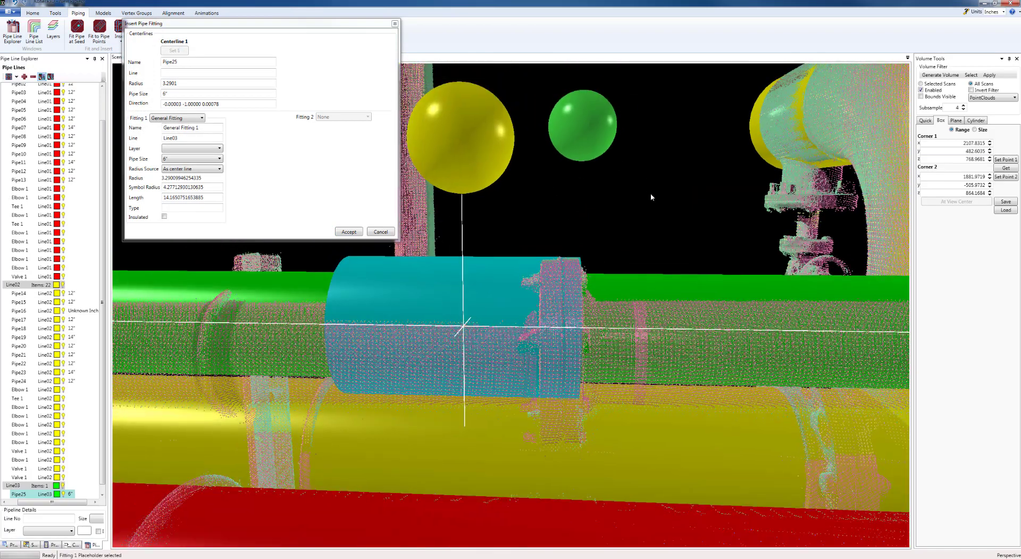
{"action": "middle_click_drag", "start_coordinate": [650, 195], "coordinate": [675, 219]}
{"action": "scroll", "coordinate": [613, 233], "scroll_direction": "down", "scroll_amount": 1}
{"action": "middle_click_drag", "start_coordinate": [616, 240], "coordinate": [658, 259]}
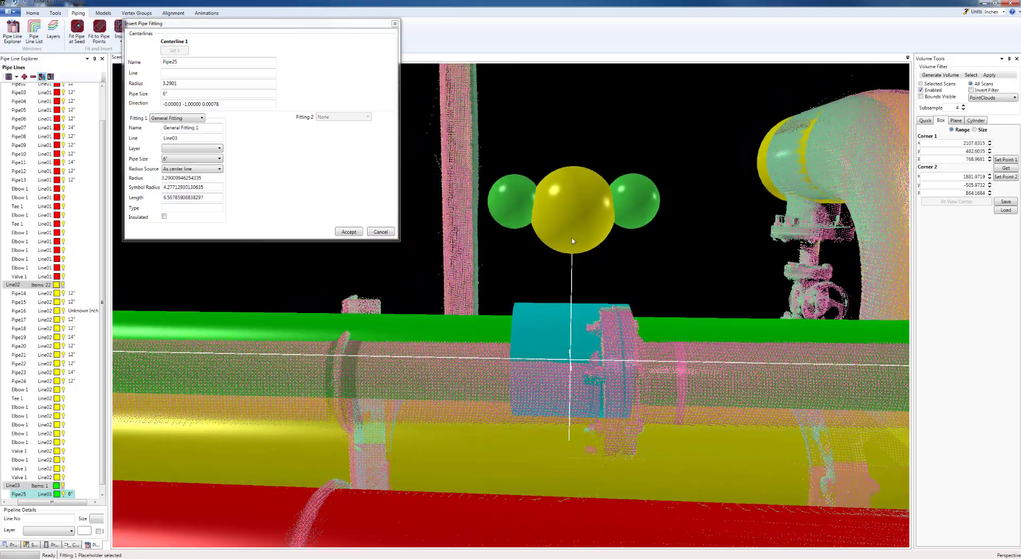
Shorten the general fitting to about 2.15 inches so it matches the scanned flange on the Line03 pipe, and accept it.
{"action": "scroll", "coordinate": [604, 241], "scroll_direction": "up", "scroll_amount": 5}
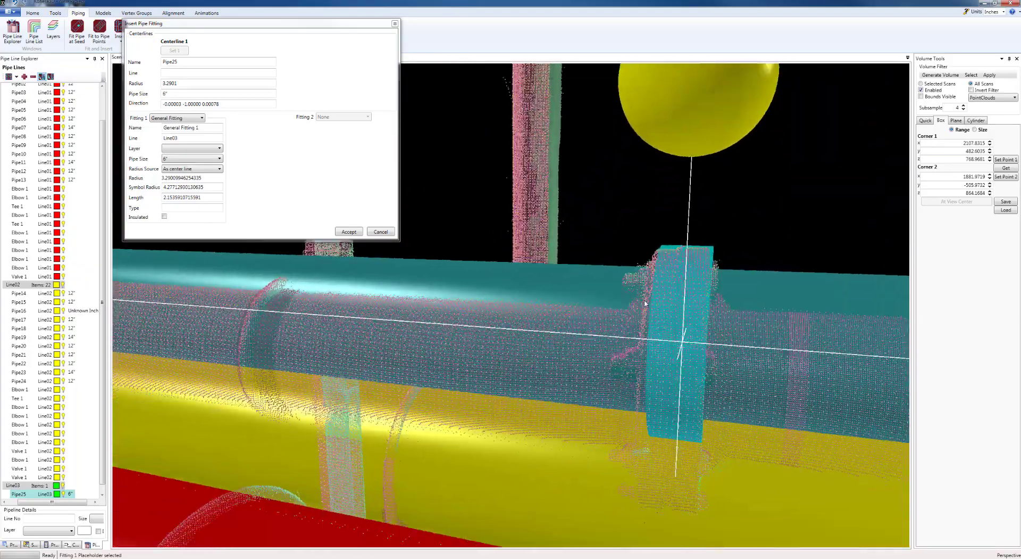
{"action": "middle_click_drag", "start_coordinate": [631, 302], "coordinate": [670, 314]}
{"action": "scroll", "coordinate": [669, 313], "scroll_direction": "down", "scroll_amount": 4}
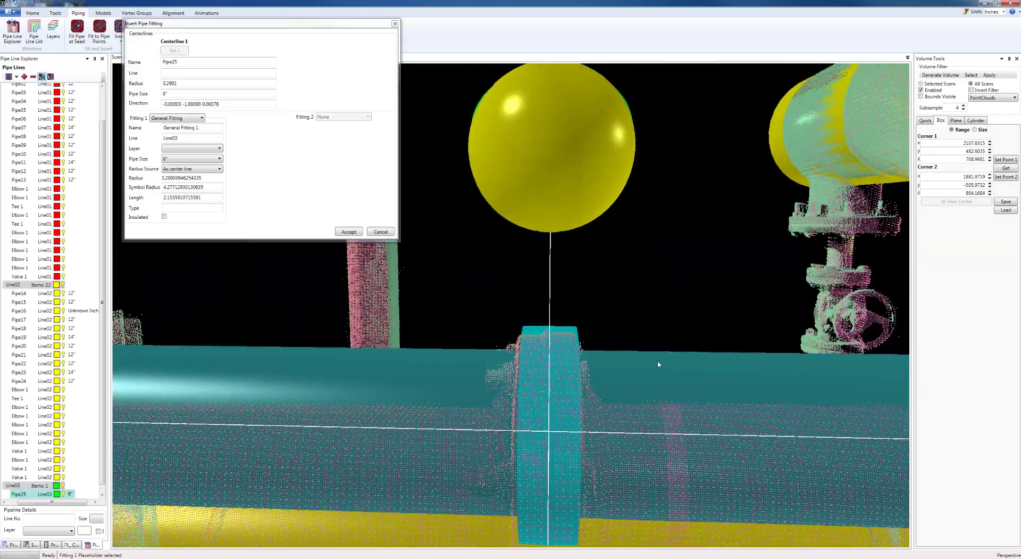
{"action": "scroll", "coordinate": [653, 380], "scroll_direction": "up", "scroll_amount": 1}
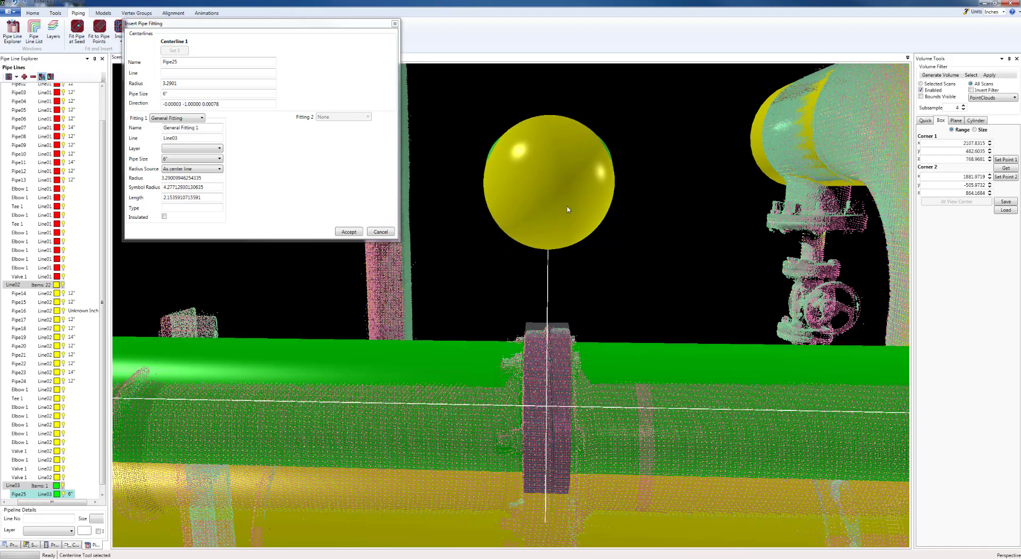
{"action": "left_click", "coordinate": [349, 231]}
Examine the small scanned pipe alongside the red and yellow lines, from the long run to the elbows near the risers.
{"action": "middle_click_drag", "start_coordinate": [502, 286], "coordinate": [494, 332]}
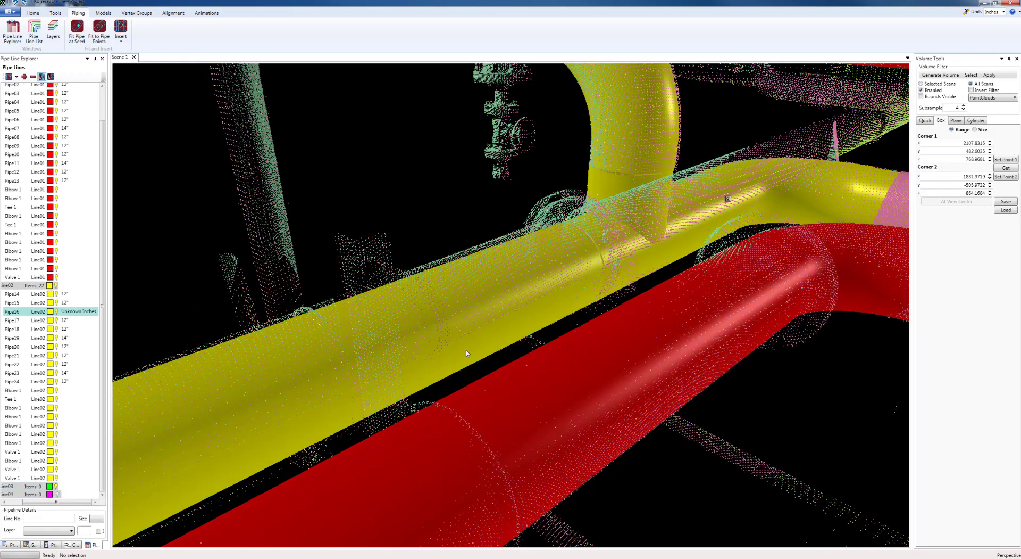
{"action": "middle_click_drag", "start_coordinate": [466, 353], "coordinate": [524, 302]}
{"action": "scroll", "coordinate": [524, 301], "scroll_direction": "down", "scroll_amount": 5}
{"action": "scroll", "coordinate": [559, 246], "scroll_direction": "up", "scroll_amount": 5}
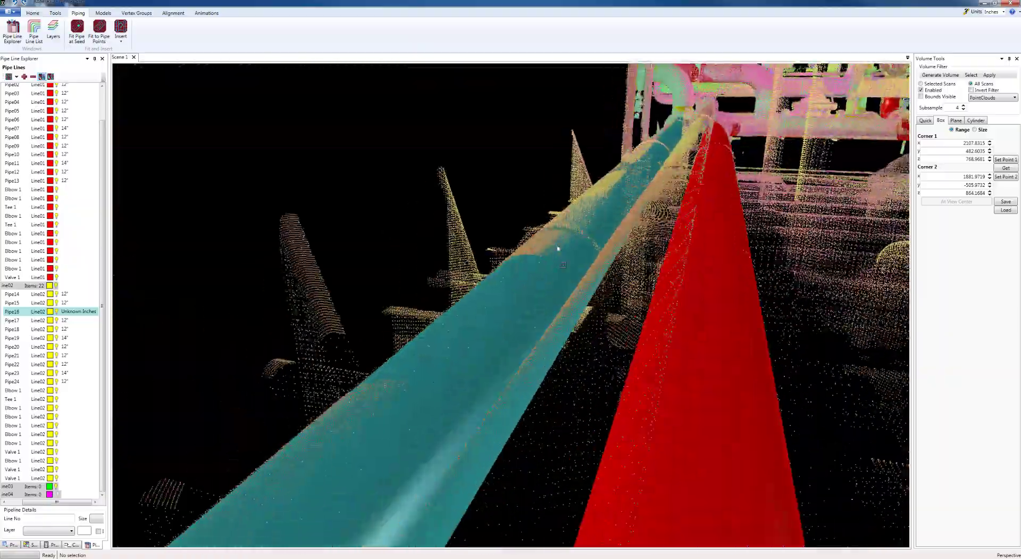
{"action": "scroll", "coordinate": [554, 234], "scroll_direction": "down", "scroll_amount": 8}
{"action": "scroll", "coordinate": [571, 213], "scroll_direction": "down", "scroll_amount": 5}
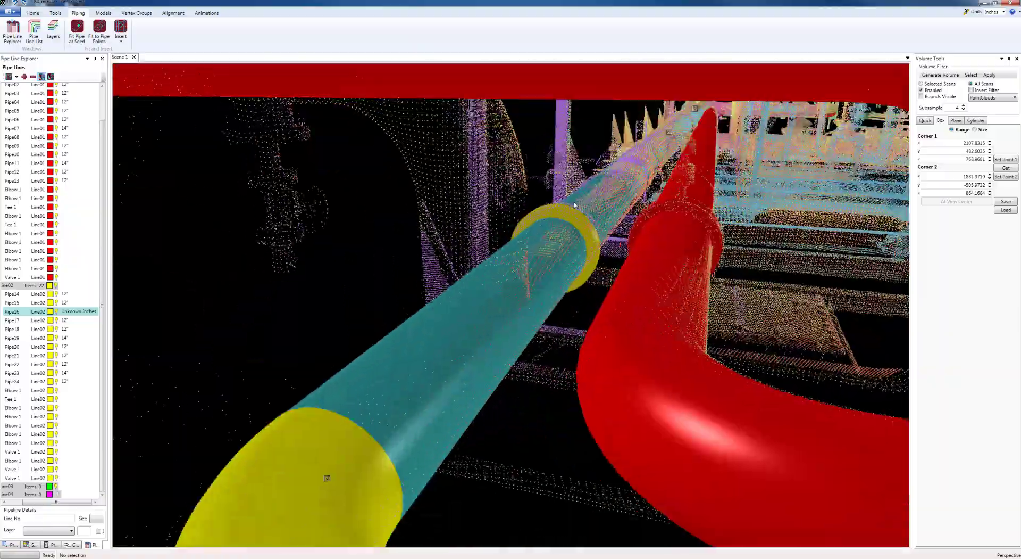
{"action": "middle_click_drag", "start_coordinate": [574, 205], "coordinate": [400, 284]}
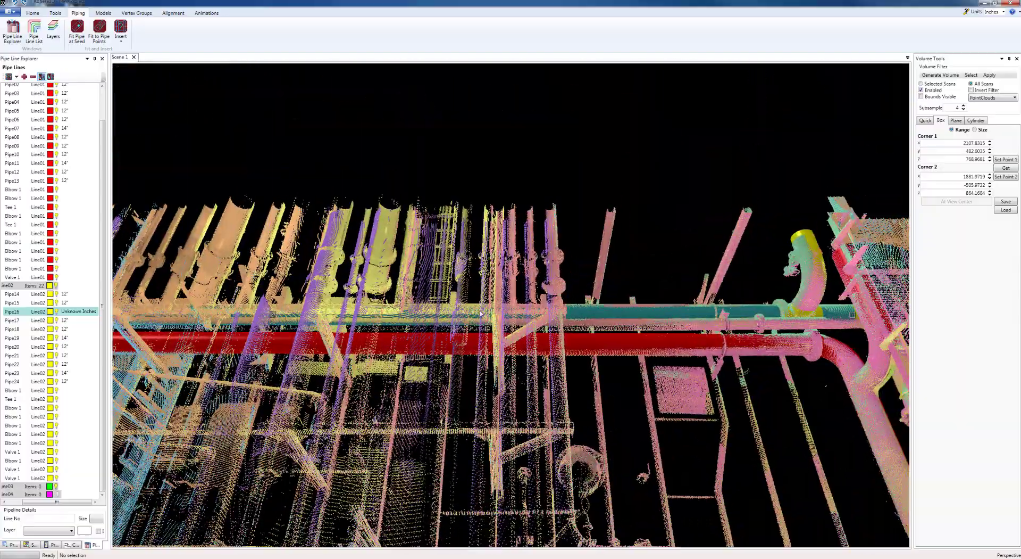
{"action": "double_click", "coordinate": [550, 337]}
{"action": "scroll", "coordinate": [550, 337], "scroll_direction": "up", "scroll_amount": 5}
{"action": "middle_click_drag", "start_coordinate": [573, 352], "coordinate": [602, 352]}
{"action": "scroll", "coordinate": [592, 355], "scroll_direction": "down", "scroll_amount": 3}
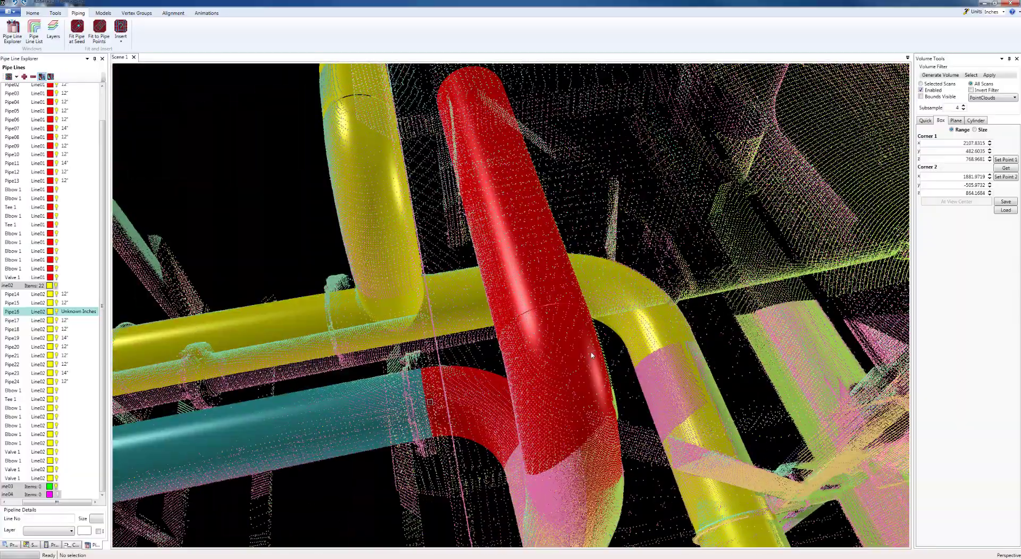
Fit a new 6" pipe section on Line03 to the small scanned pipe beyond the risers, near its end valve.
{"action": "middle_click_drag", "start_coordinate": [474, 355], "coordinate": [620, 276]}
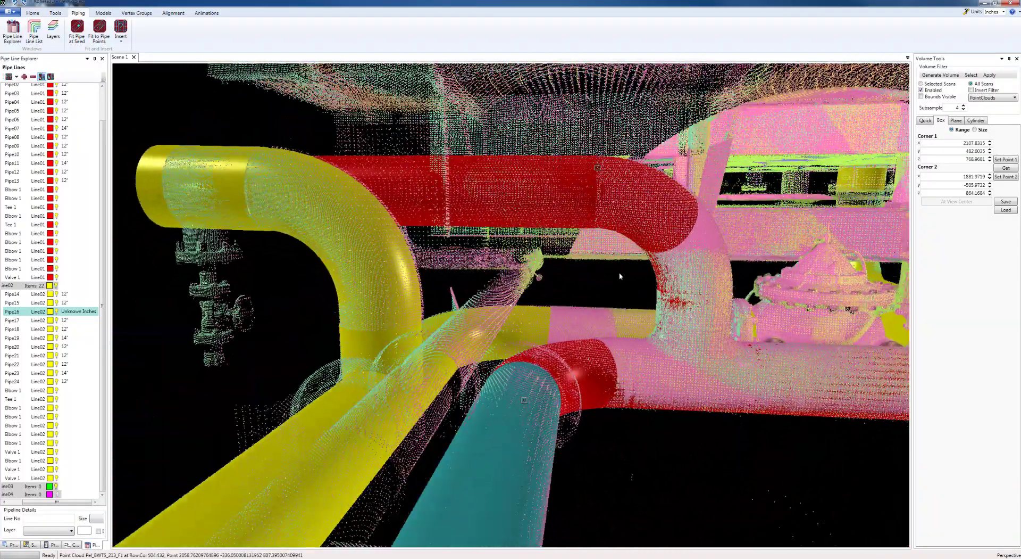
{"action": "scroll", "coordinate": [638, 292], "scroll_direction": "up", "scroll_amount": 4}
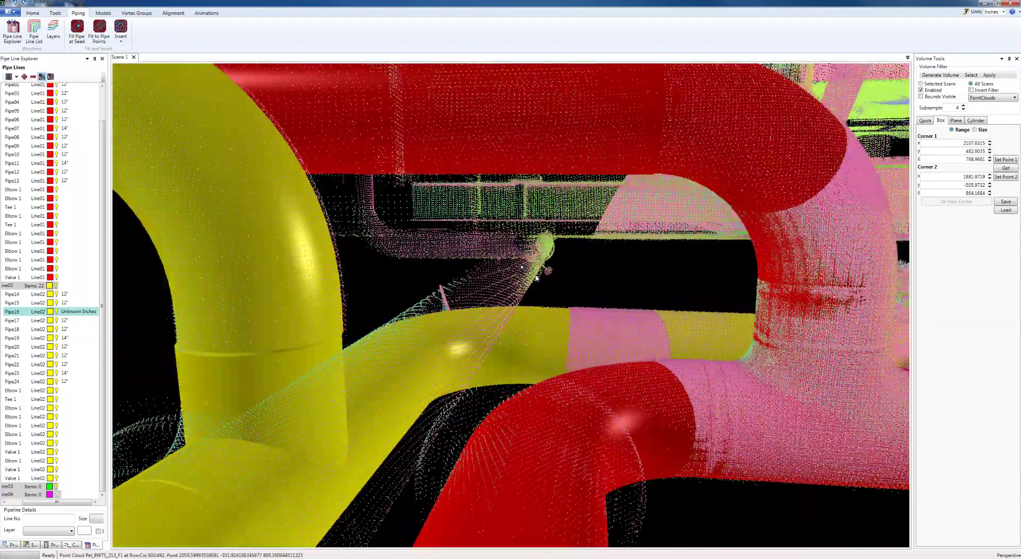
{"action": "middle_click_drag", "start_coordinate": [659, 303], "coordinate": [463, 329]}
{"action": "middle_click_drag", "start_coordinate": [660, 338], "coordinate": [484, 274]}
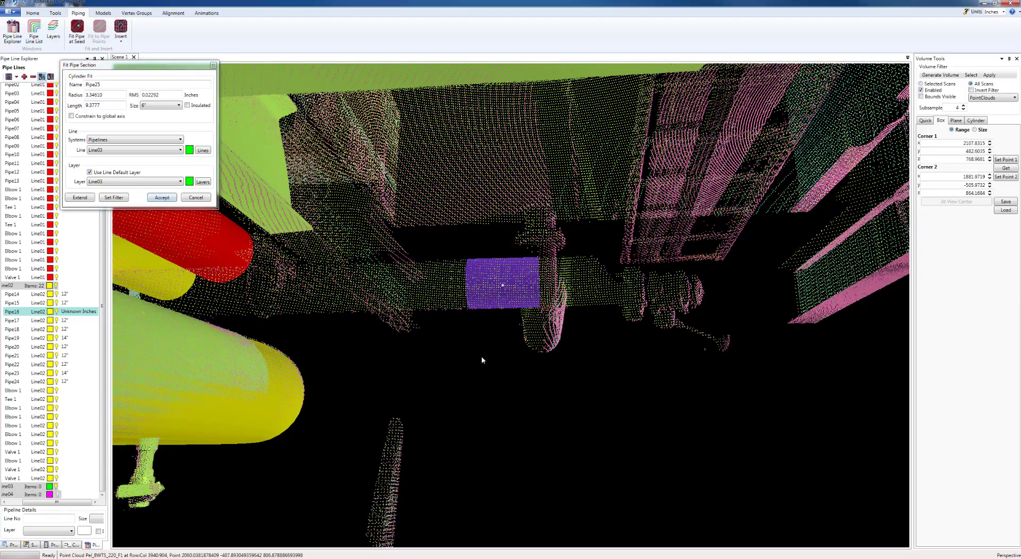
Extend the Line03 pipe section back to the scanned flange beside the yellow riser, for a length of about 118 inches.
{"action": "middle_click_drag", "start_coordinate": [482, 360], "coordinate": [797, 346]}
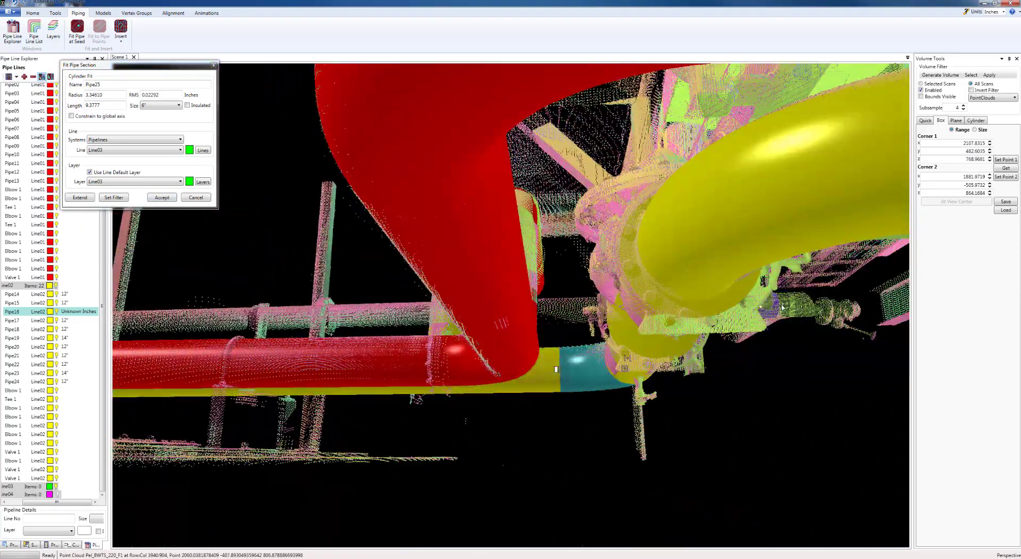
{"action": "middle_click_drag", "start_coordinate": [428, 376], "coordinate": [697, 406]}
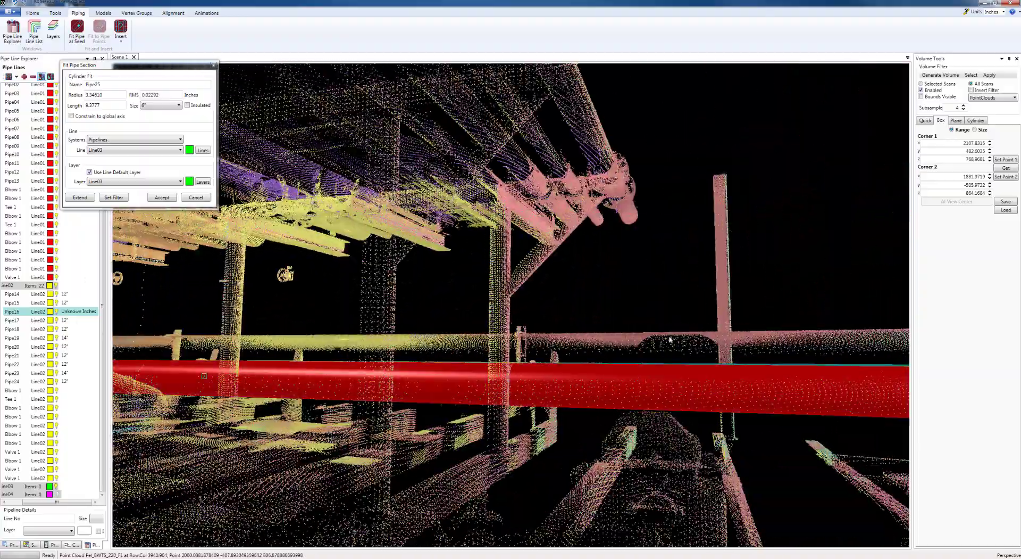
{"action": "middle_click_drag", "start_coordinate": [670, 339], "coordinate": [706, 368]}
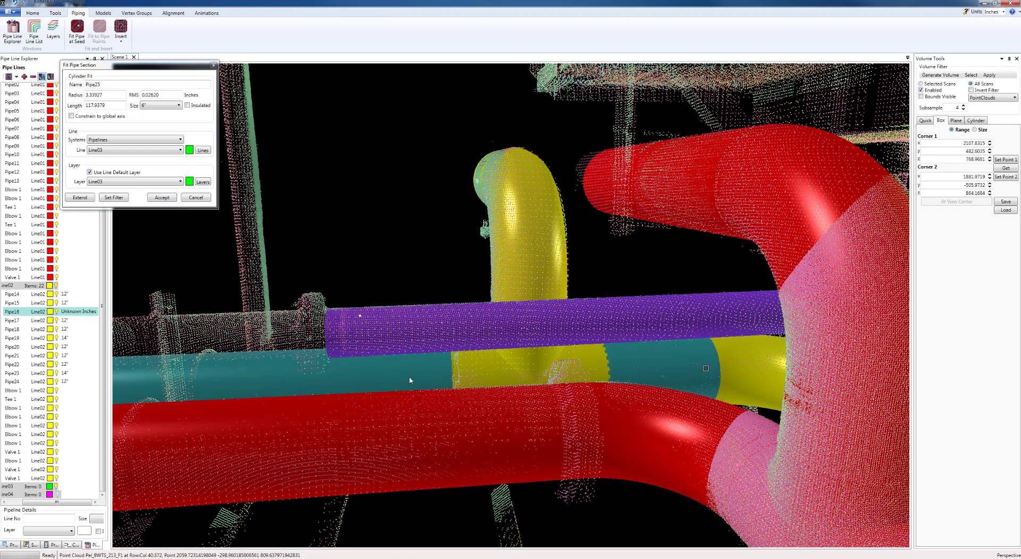
Try to extend the Line03 pipe section past the scanned flange into the long run, to about 193 inches.
{"action": "middle_click_drag", "start_coordinate": [410, 376], "coordinate": [549, 362]}
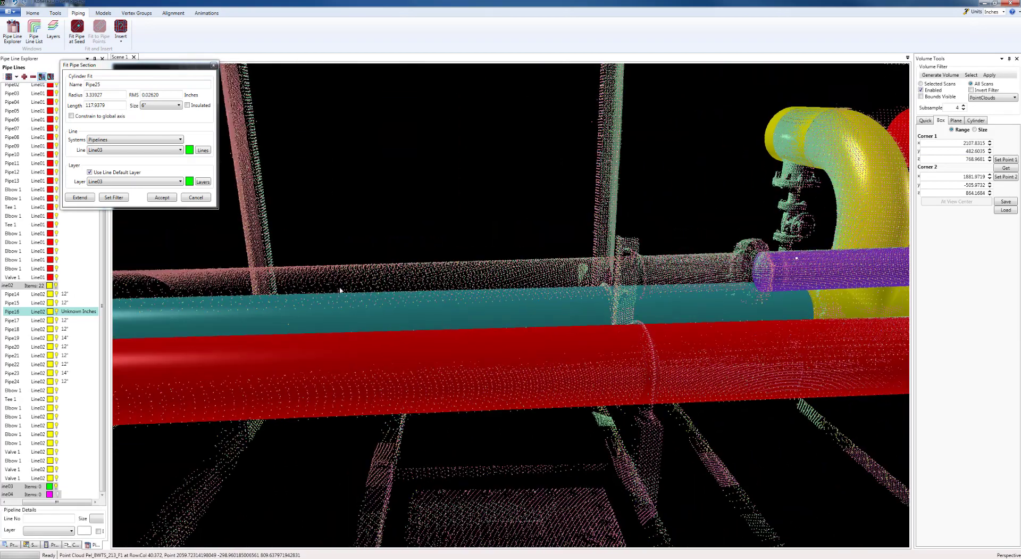
{"action": "scroll", "coordinate": [452, 349], "scroll_direction": "down", "scroll_amount": 4}
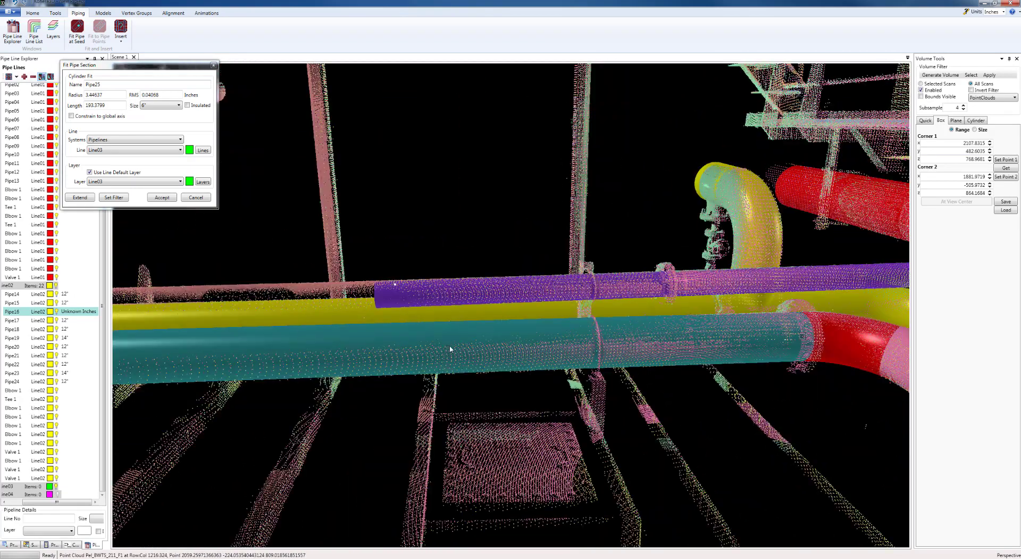
{"action": "scroll", "coordinate": [452, 349], "scroll_direction": "up", "scroll_amount": 2}
Try to extend the Line03 section farther along the run between the red and yellow lines, picking points on the scanned pipe.
{"action": "middle_click_drag", "start_coordinate": [375, 257], "coordinate": [167, 240]}
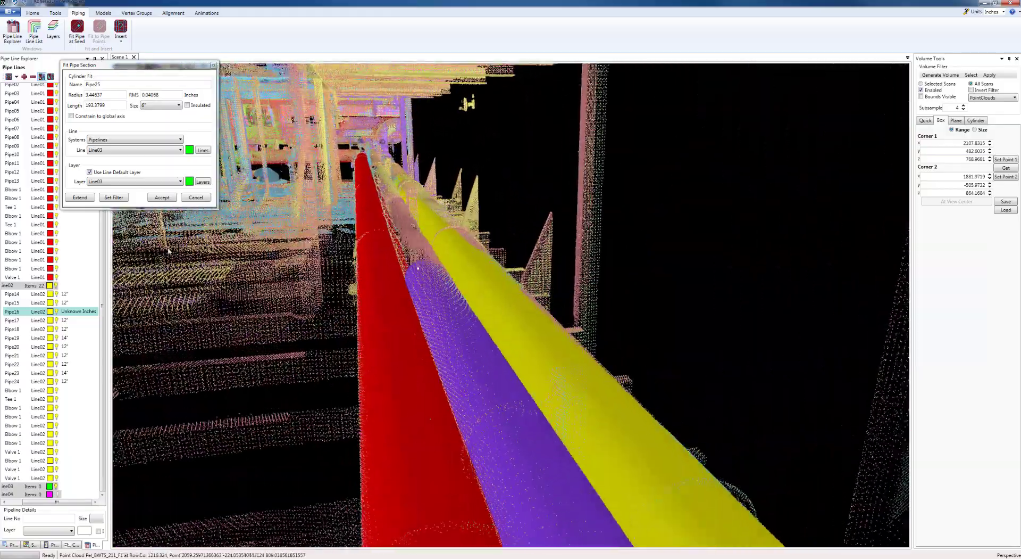
{"action": "middle_click_drag", "start_coordinate": [348, 220], "coordinate": [384, 266]}
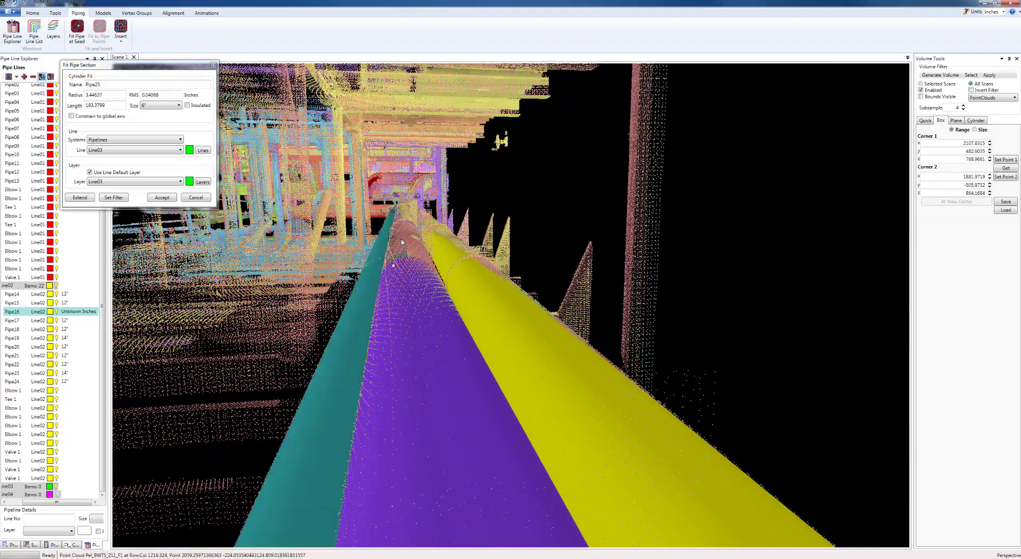
{"action": "middle_click_drag", "start_coordinate": [402, 240], "coordinate": [399, 259]}
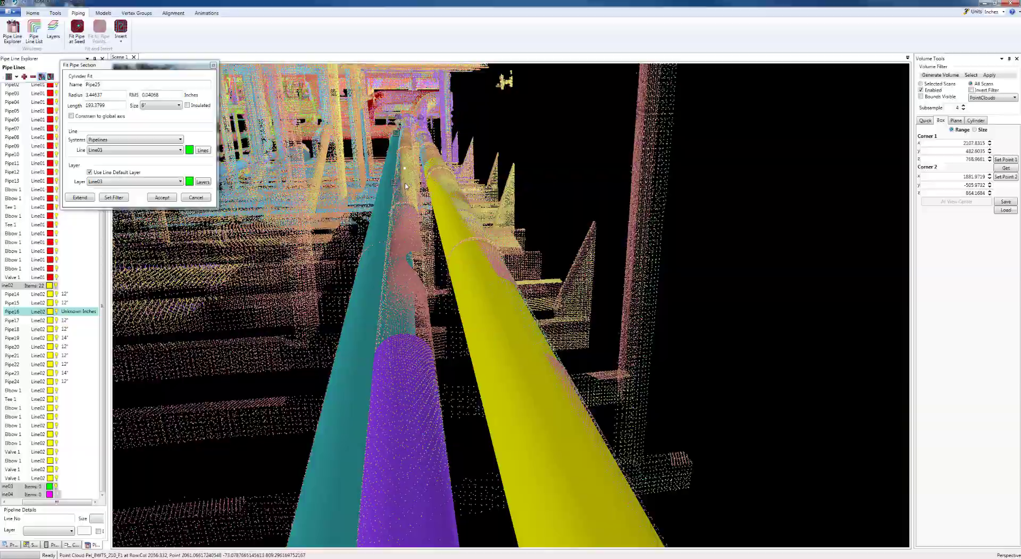
{"action": "middle_click_drag", "start_coordinate": [405, 186], "coordinate": [444, 271]}
{"action": "left_click", "coordinate": [453, 286]}
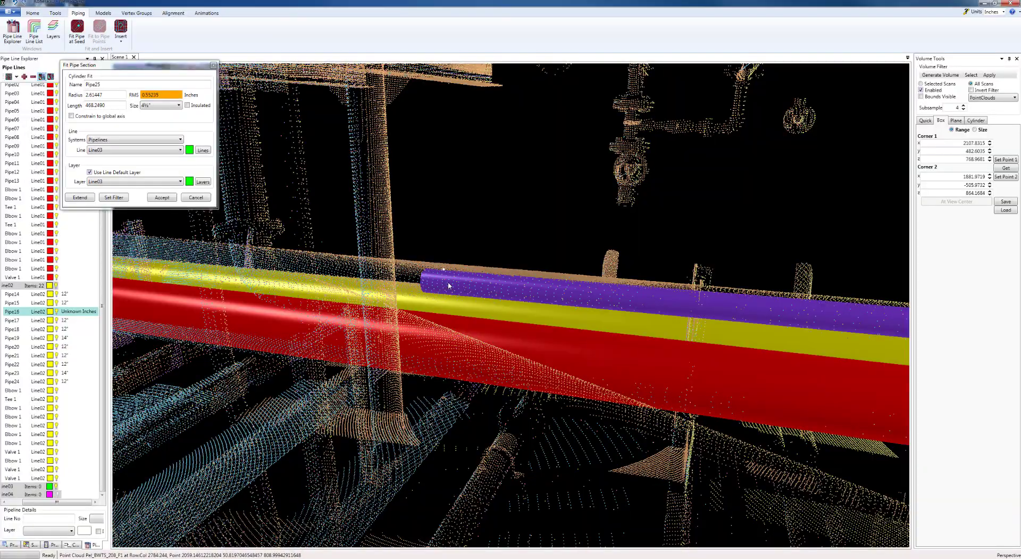
{"action": "middle_click_drag", "start_coordinate": [381, 349], "coordinate": [239, 299]}
{"action": "scroll", "coordinate": [223, 307], "scroll_direction": "down", "scroll_amount": 6}
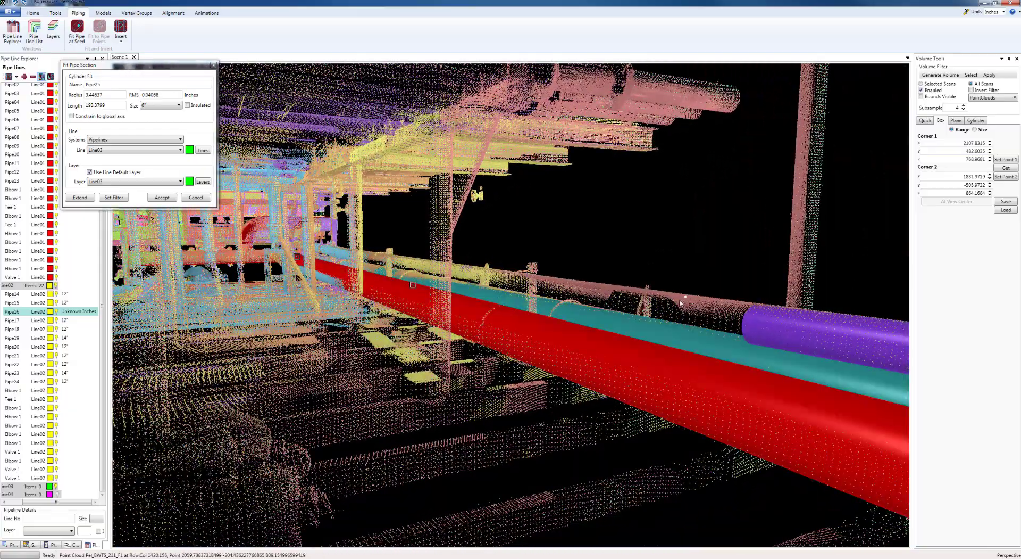
{"action": "middle_click_drag", "start_coordinate": [593, 294], "coordinate": [519, 322]}
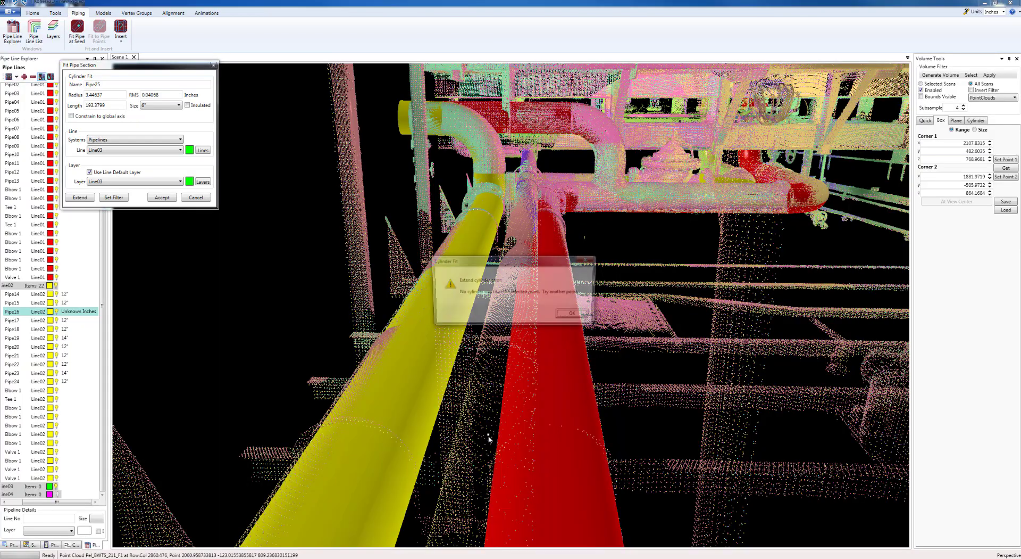
{"action": "middle_click_drag", "start_coordinate": [484, 364], "coordinate": [429, 415]}
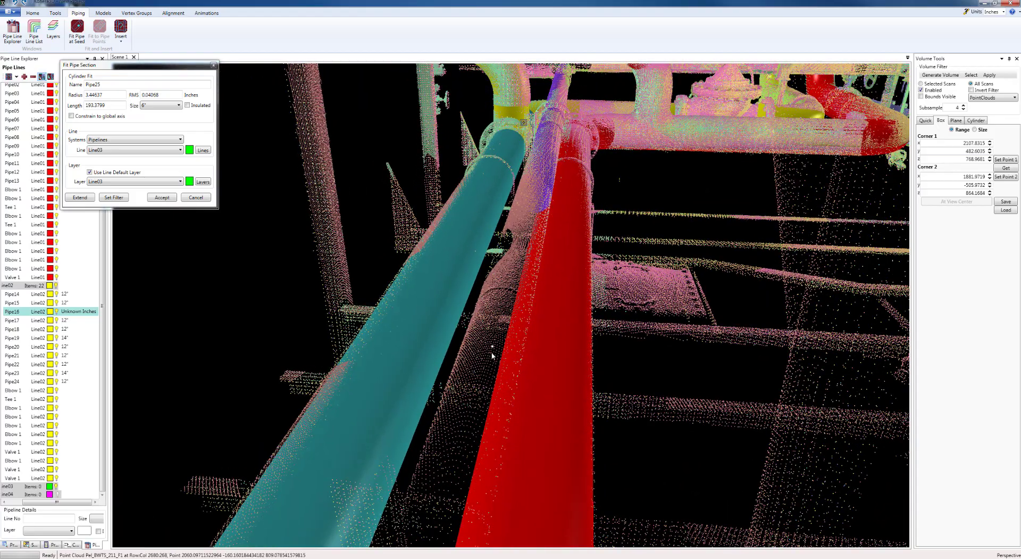
Undo the extension past the scanned flange and accept the Line03 pipe section at about 118 inches long.
{"action": "middle_click_drag", "start_coordinate": [401, 409], "coordinate": [457, 449]}
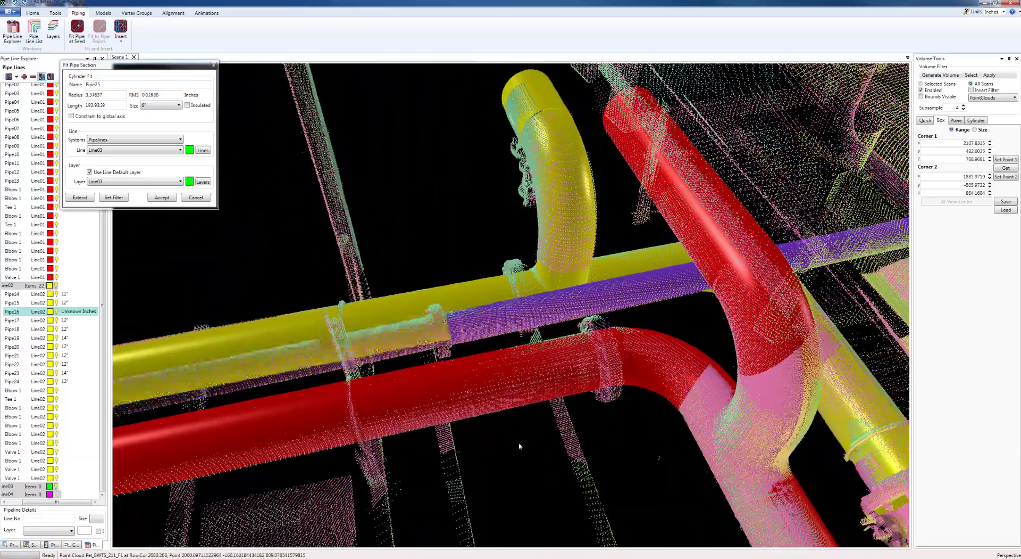
{"action": "middle_click_drag", "start_coordinate": [520, 447], "coordinate": [494, 417]}
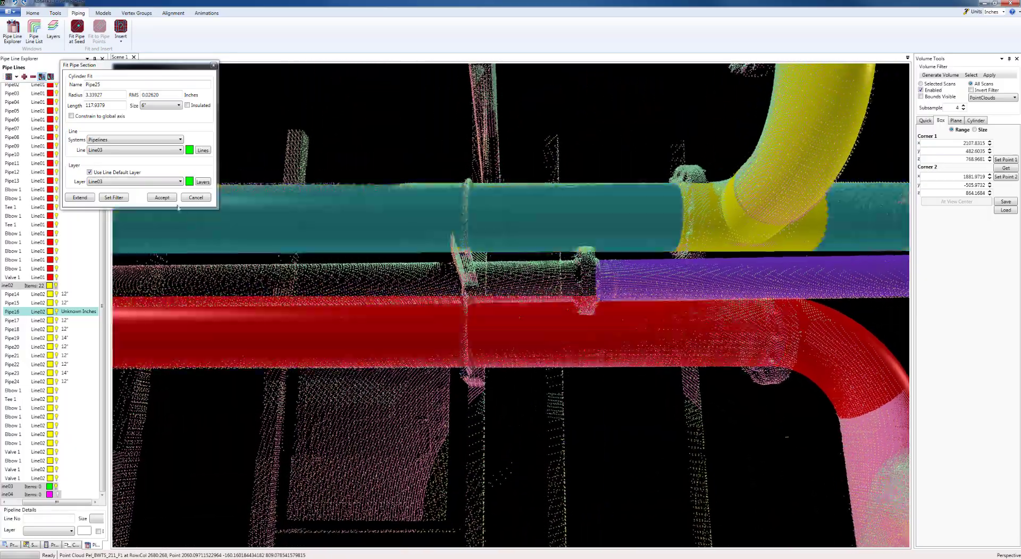
{"action": "middle_click_drag", "start_coordinate": [564, 343], "coordinate": [536, 324]}
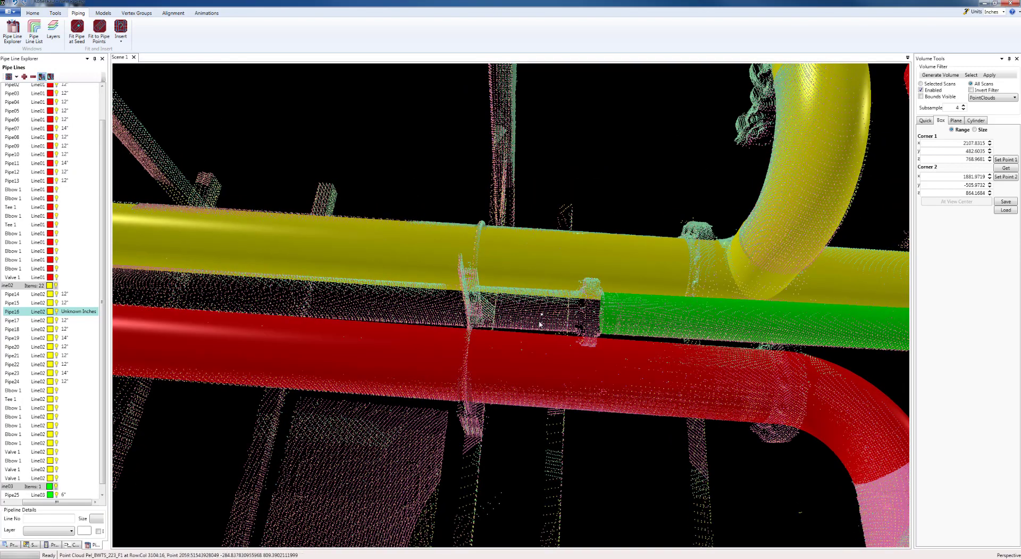
Fit a new 6" pipe section about 10 inches long on Line03 to the small scanned pipe just past the flange.
{"action": "key", "text": "Home"}
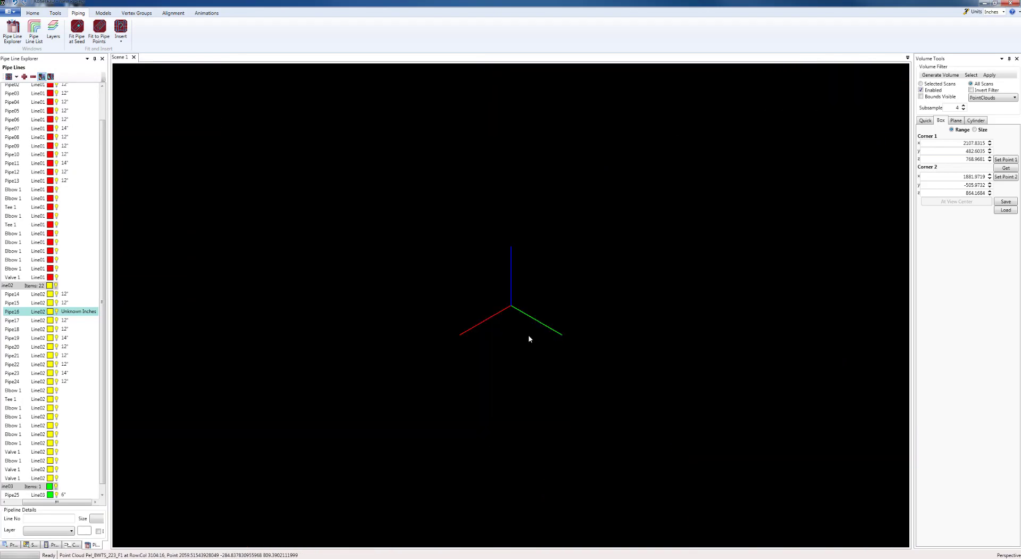
{"action": "key", "text": "f"}
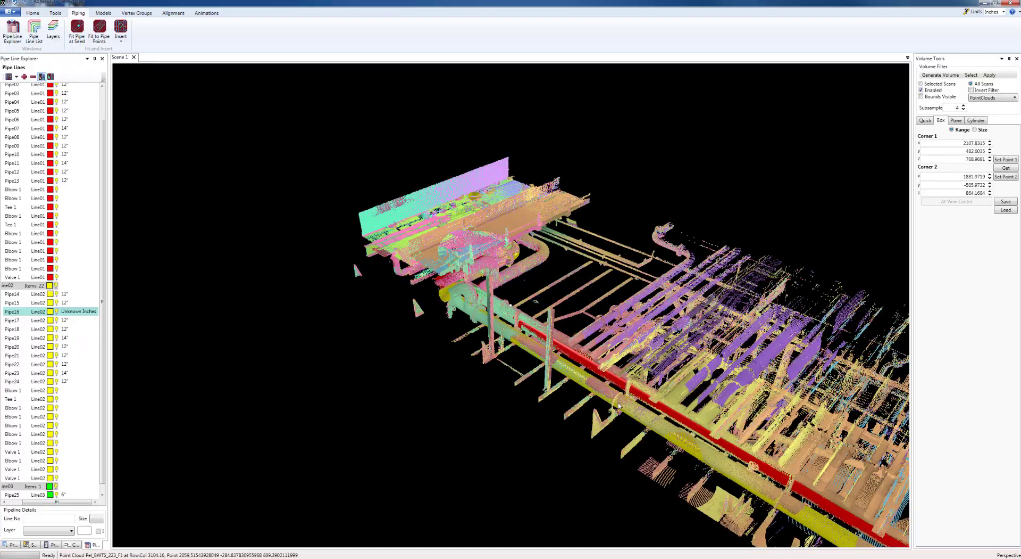
{"action": "scroll", "coordinate": [618, 406], "scroll_direction": "up", "scroll_amount": 5}
{"action": "middle_click_drag", "start_coordinate": [618, 406], "coordinate": [423, 442]}
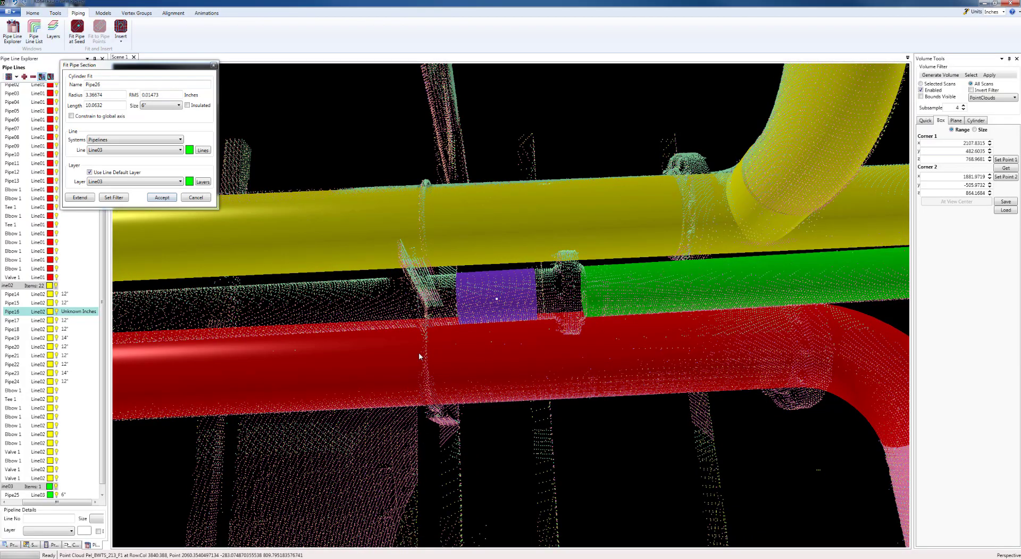
Save the current volume filter box to a file in the Piping project folder.
{"action": "mouse_move", "coordinate": [408, 356]}
{"action": "middle_mouse_down"}
{"action": "mouse_move", "coordinate": [559, 376]}
{"action": "mouse_move", "coordinate": [467, 342]}
{"action": "mouse_move", "coordinate": [299, 198]}
{"action": "mouse_move", "coordinate": [461, 358]}
{"action": "mouse_move", "coordinate": [611, 356]}
{"action": "mouse_move", "coordinate": [506, 369]}
{"action": "mouse_move", "coordinate": [634, 359]}
{"action": "mouse_move", "coordinate": [374, 182]}
{"action": "mouse_move", "coordinate": [304, 190]}
{"action": "mouse_move", "coordinate": [534, 232]}
{"action": "middle_mouse_up"}
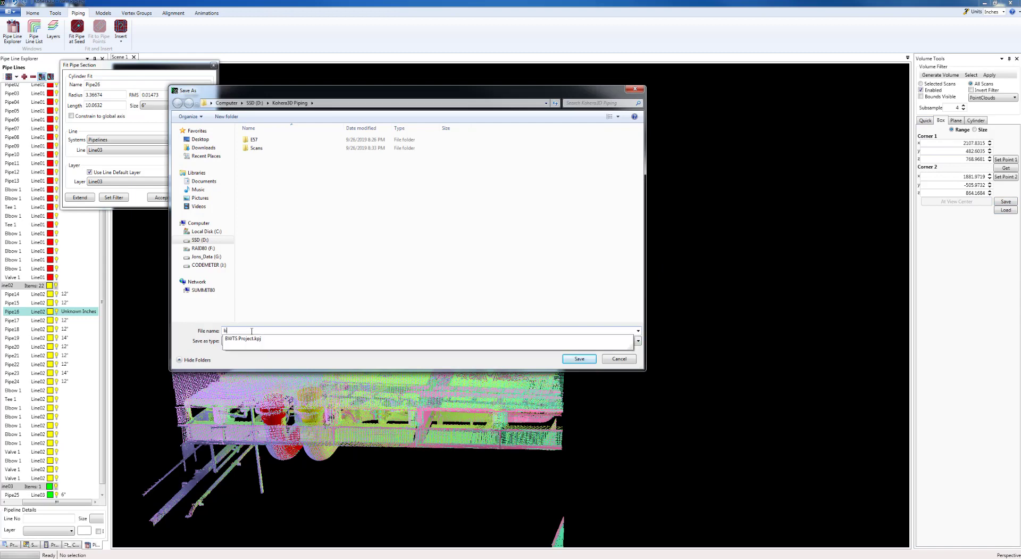
{"action": "key", "text": "Return"}
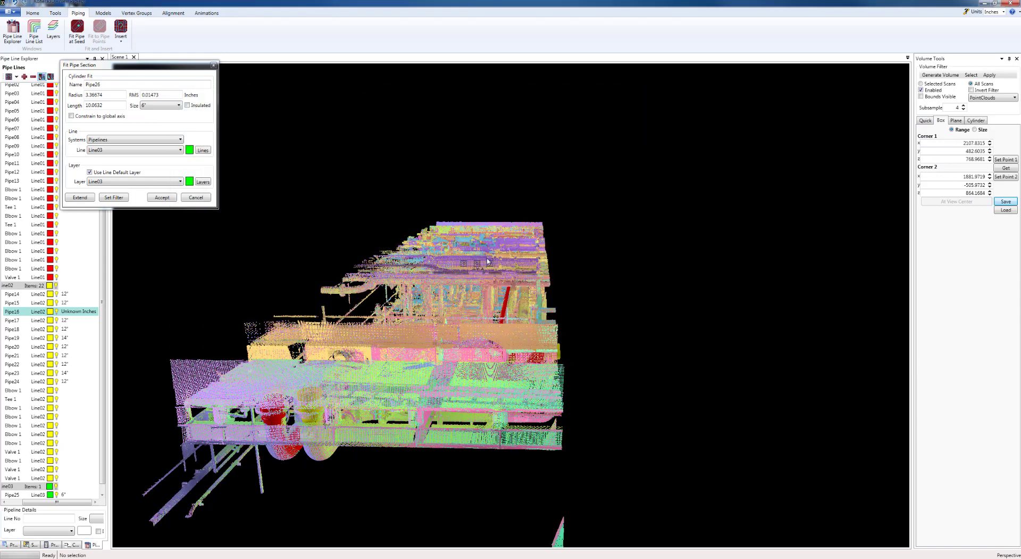
Show the filter bounds, narrow the volume box around the pipe run to x about 2045–2095 and z about 783–823, and apply it.
{"action": "left_click_drag", "start_coordinate": [628, 366], "coordinate": [660, 419]}
{"action": "left_click_drag", "start_coordinate": [579, 412], "coordinate": [638, 352]}
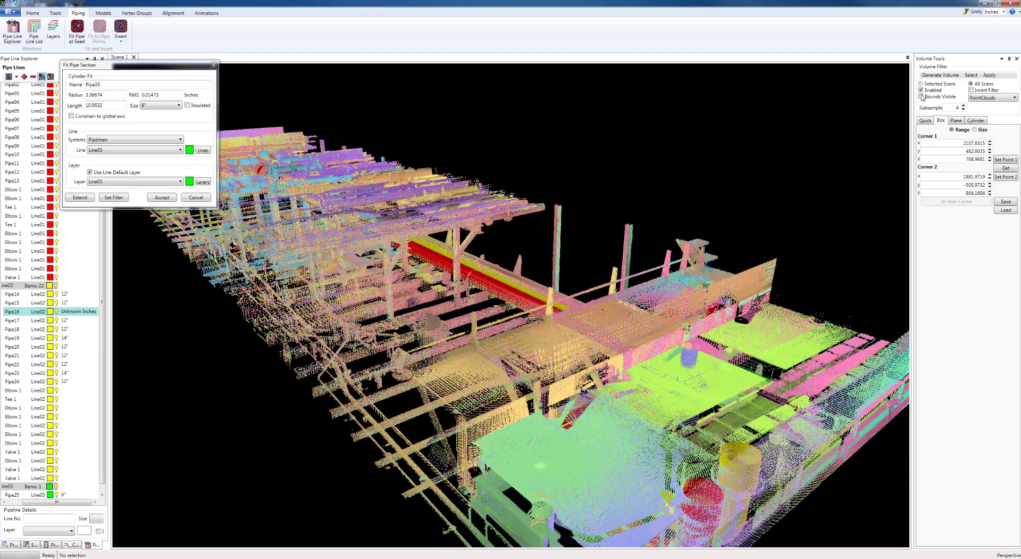
{"action": "scroll", "coordinate": [739, 262], "scroll_direction": "down", "scroll_amount": 5}
{"action": "left_click_drag", "start_coordinate": [740, 262], "coordinate": [702, 293]}
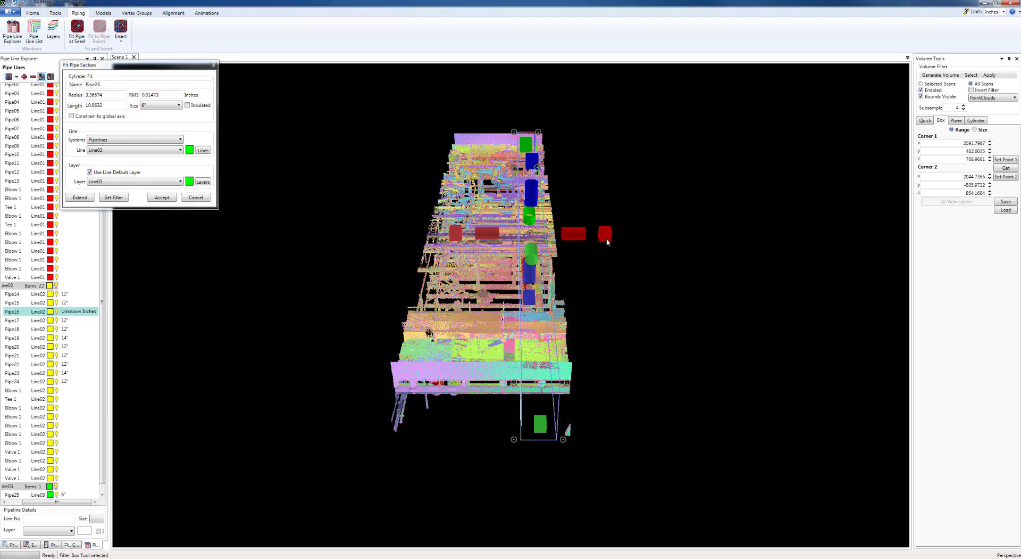
{"action": "left_click_drag", "start_coordinate": [642, 289], "coordinate": [490, 263]}
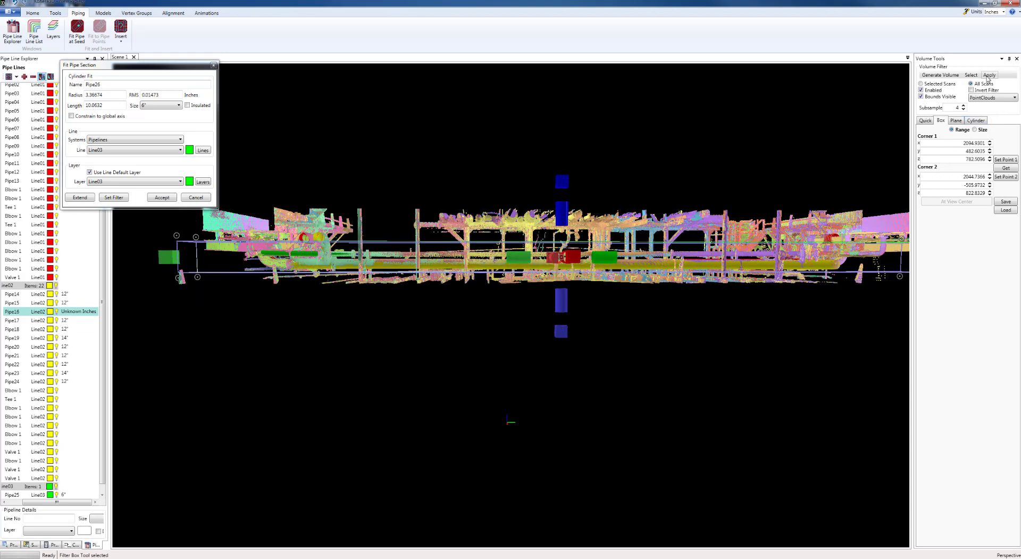
{"action": "left_click_drag", "start_coordinate": [397, 188], "coordinate": [637, 254]}
Extend the new Line03 pipe section along the whole run to the scanned flange near the far valves, for about 576 inches.
{"action": "scroll", "coordinate": [646, 264], "scroll_direction": "down", "scroll_amount": 2}
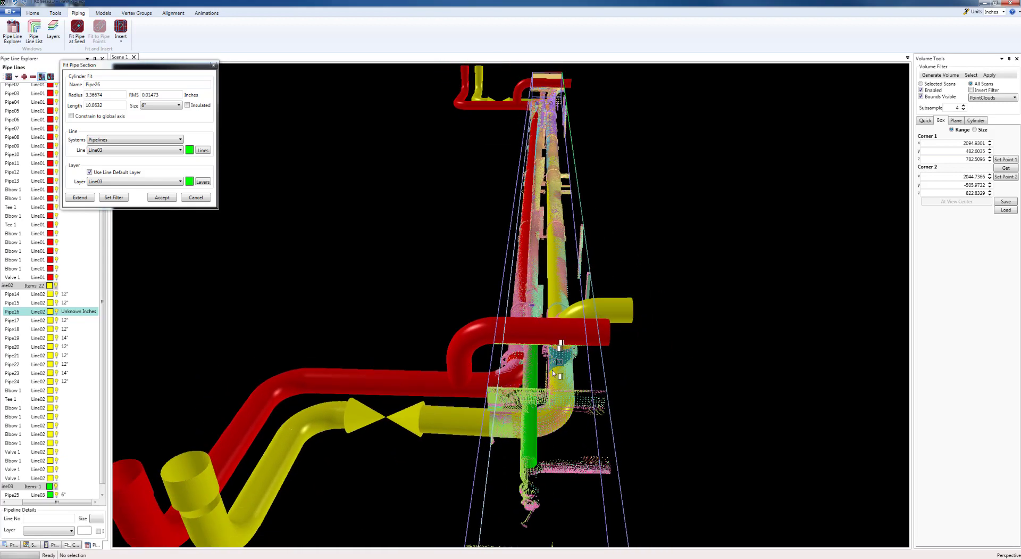
{"action": "left_click_drag", "start_coordinate": [553, 373], "coordinate": [557, 372]}
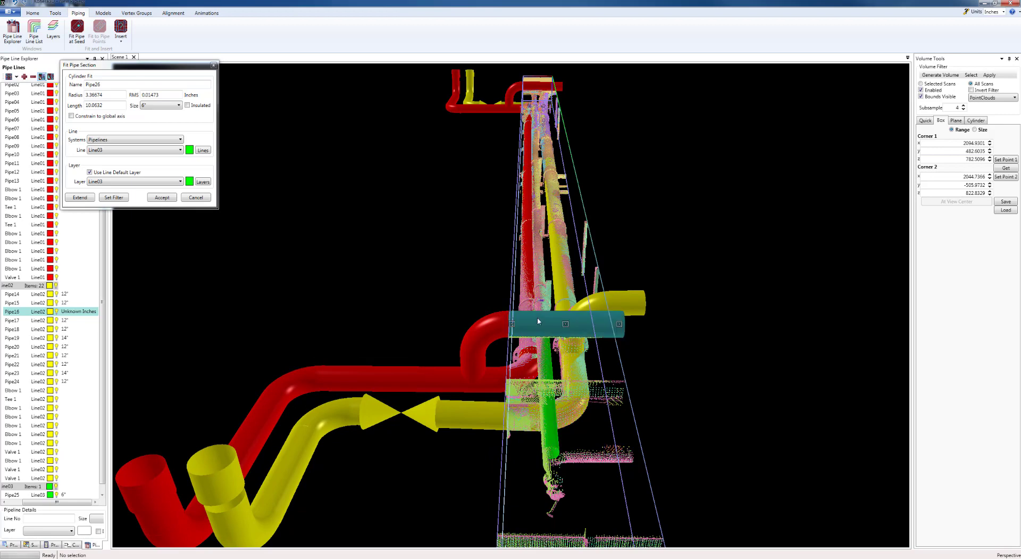
{"action": "left_click_drag", "start_coordinate": [636, 203], "coordinate": [653, 135]}
{"action": "left_click_drag", "start_coordinate": [701, 219], "coordinate": [901, 135]}
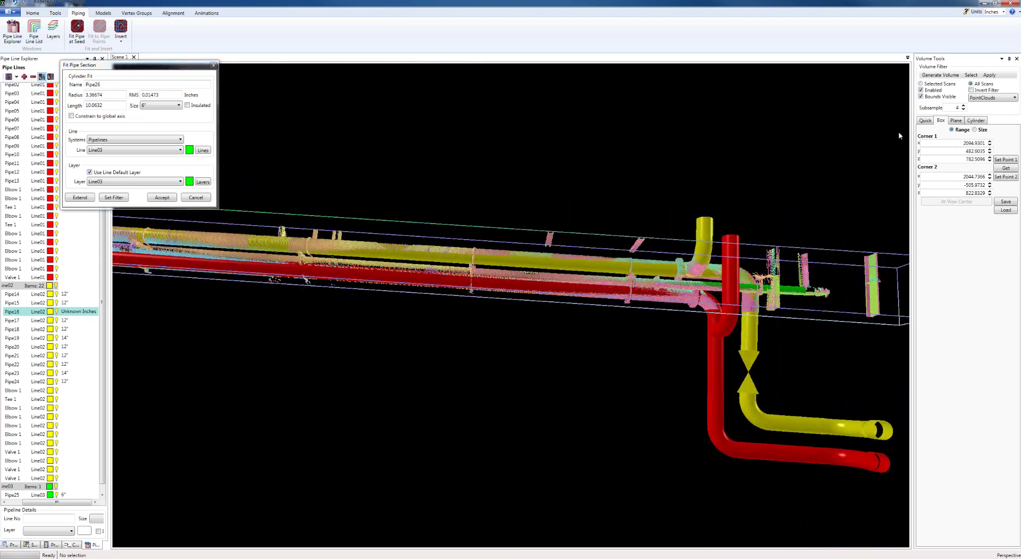
{"action": "scroll", "coordinate": [584, 352], "scroll_direction": "up", "scroll_amount": 10}
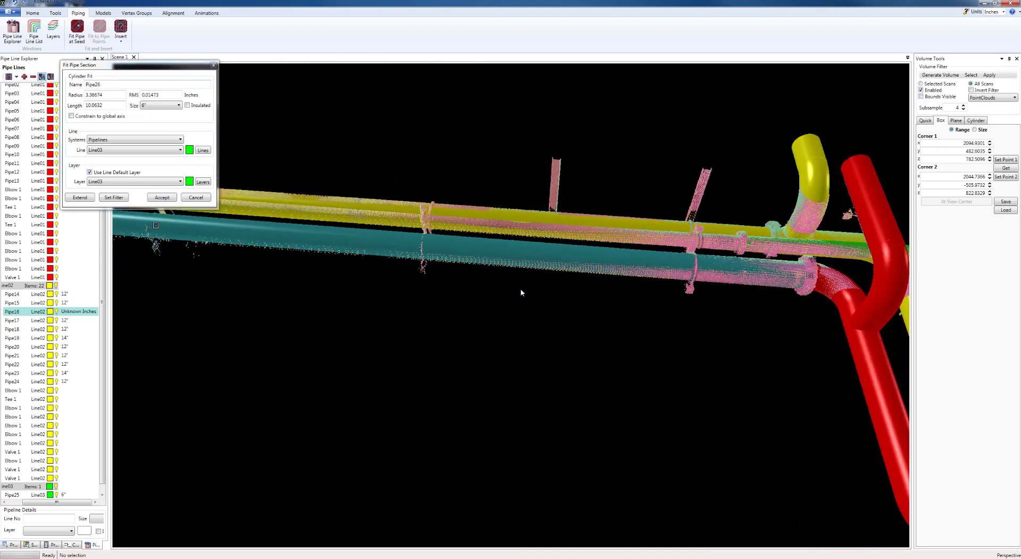
{"action": "scroll", "coordinate": [518, 312], "scroll_direction": "up", "scroll_amount": 10}
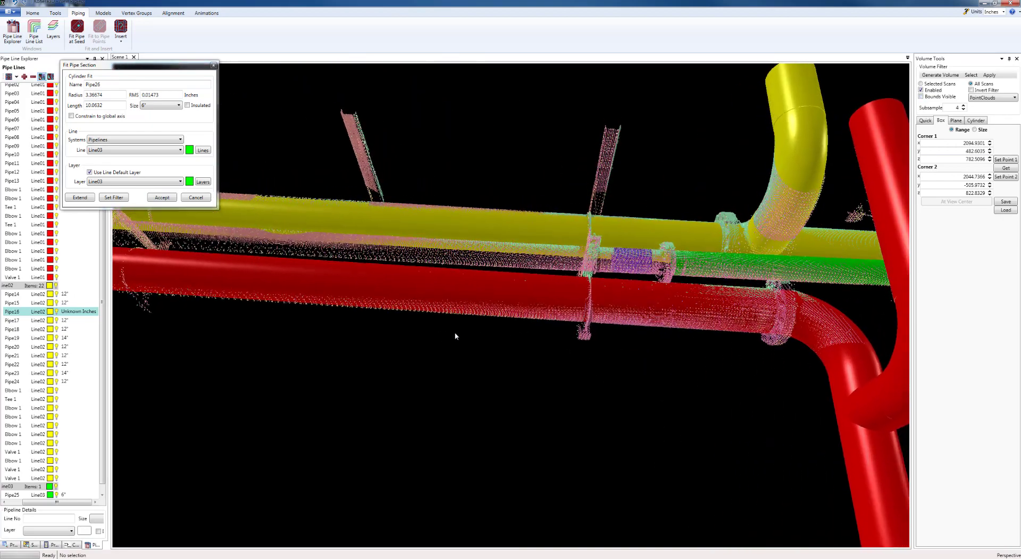
{"action": "middle_click_drag", "start_coordinate": [467, 374], "coordinate": [574, 378]}
{"action": "middle_click_drag", "start_coordinate": [449, 365], "coordinate": [545, 372]}
{"action": "left_click_drag", "start_coordinate": [545, 372], "coordinate": [558, 393]}
{"action": "middle_click_drag", "start_coordinate": [474, 396], "coordinate": [494, 400]}
{"action": "left_click_drag", "start_coordinate": [494, 400], "coordinate": [506, 430]}
{"action": "scroll", "coordinate": [506, 430], "scroll_direction": "up", "scroll_amount": 4}
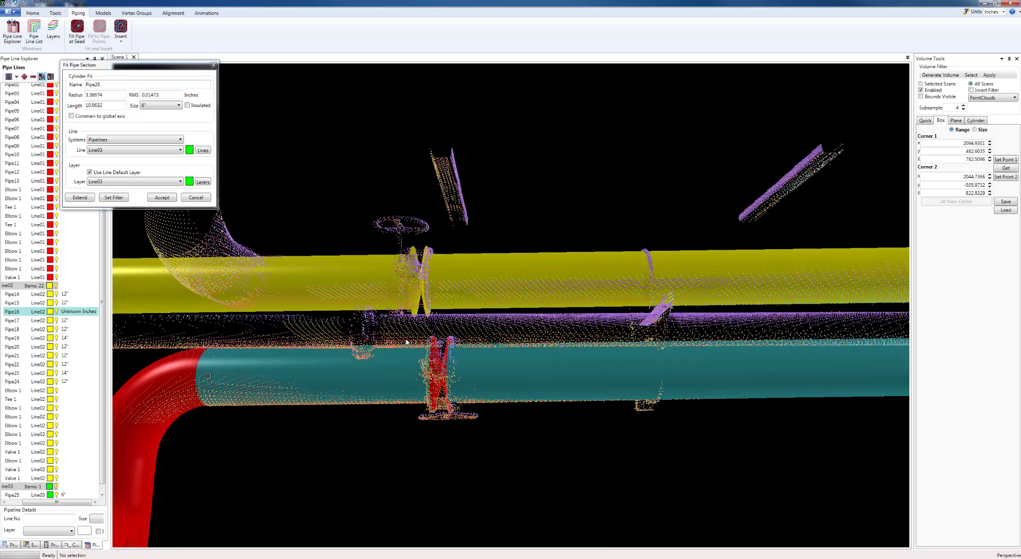
{"action": "left_click", "coordinate": [407, 331]}
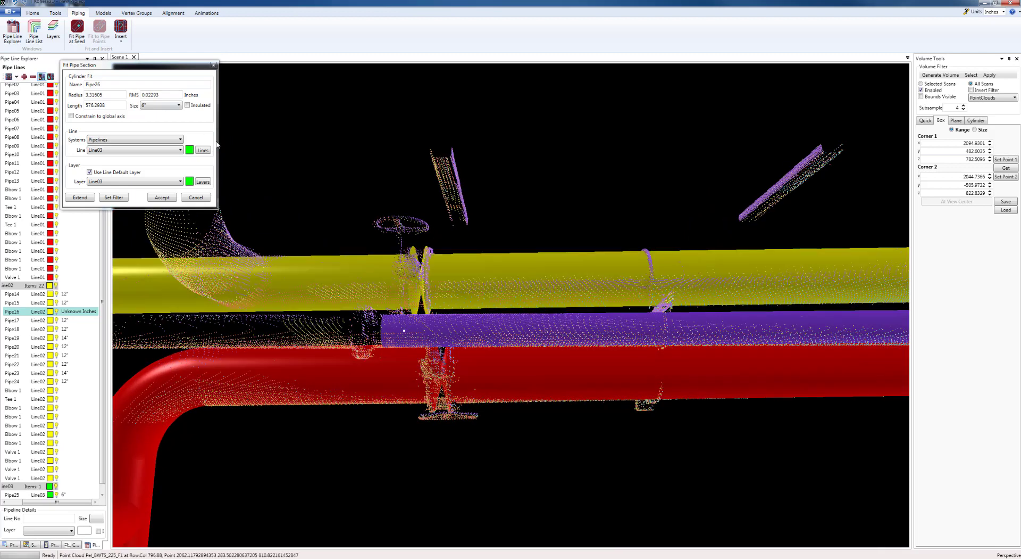
Try to extend the Line03 section past the far flange toward the scanned support beyond the yellow elbow, to about 682 inches.
{"action": "middle_click_drag", "start_coordinate": [339, 201], "coordinate": [418, 229]}
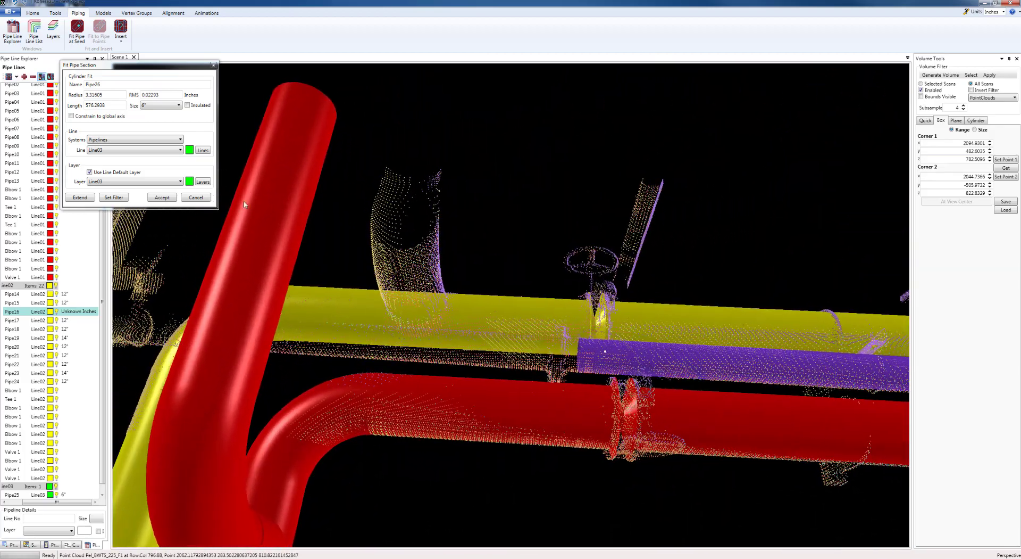
{"action": "left_click", "coordinate": [163, 200]}
{"action": "left_click", "coordinate": [323, 418]}
{"action": "middle_click_drag", "start_coordinate": [323, 418], "coordinate": [597, 389]}
{"action": "left_click", "coordinate": [591, 410]}
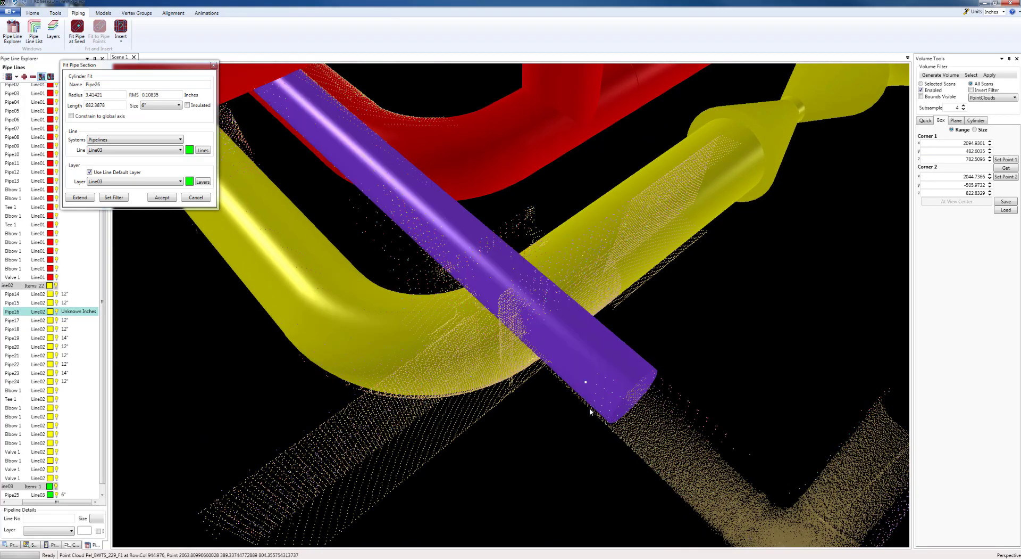
{"action": "middle_click_drag", "start_coordinate": [601, 463], "coordinate": [665, 251]}
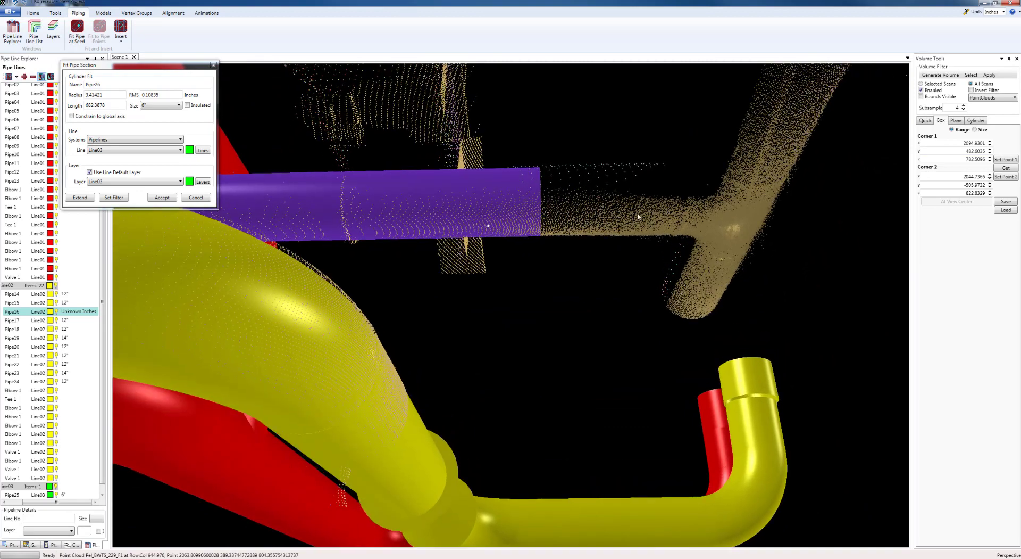
{"action": "middle_click_drag", "start_coordinate": [639, 216], "coordinate": [608, 206]}
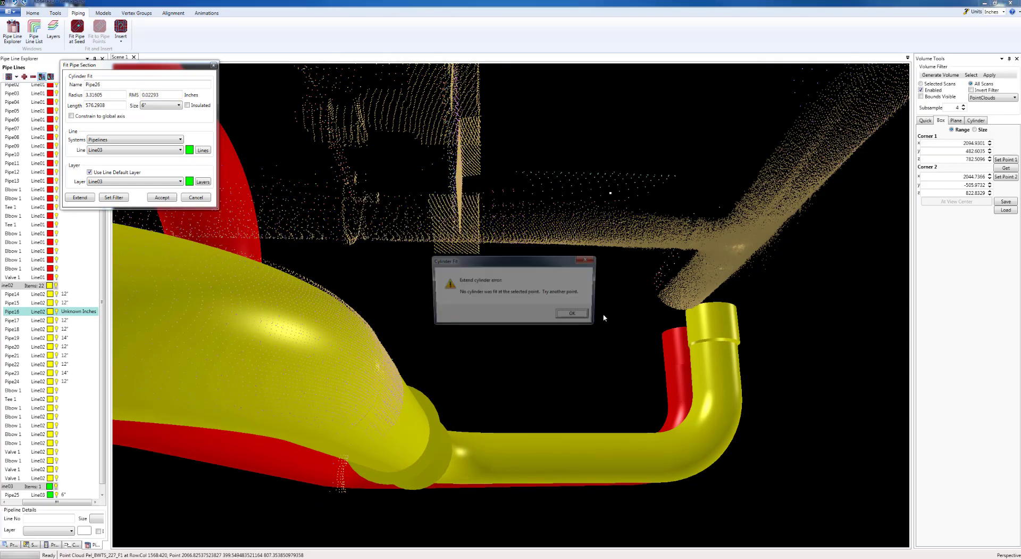
Accept the long Line03 section and fit a new 6" section about 10 inches long to the scanned pipe beyond the far flange.
{"action": "middle_click_drag", "start_coordinate": [559, 319], "coordinate": [580, 409]}
{"action": "left_click", "coordinate": [161, 197]}
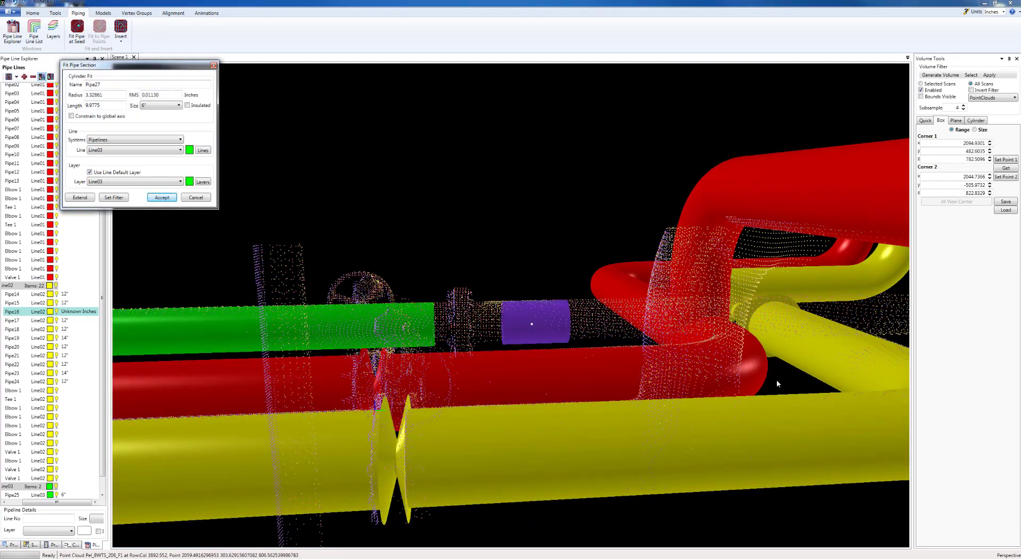
Extend the new Line03 section past the yellow elbow toward the scanned support, for a length of about 96 inches.
{"action": "middle_click_drag", "start_coordinate": [777, 379], "coordinate": [592, 274]}
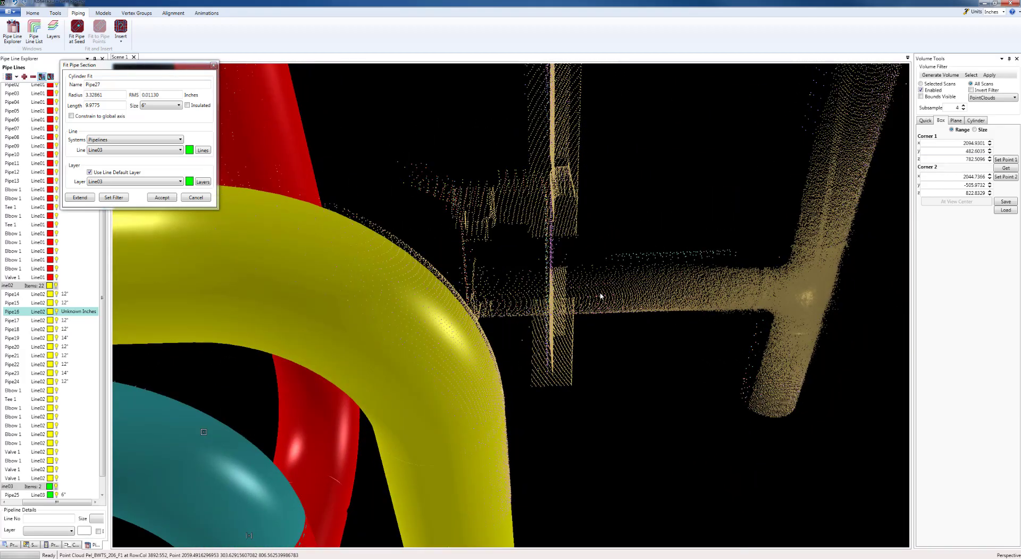
{"action": "left_click", "coordinate": [602, 293]}
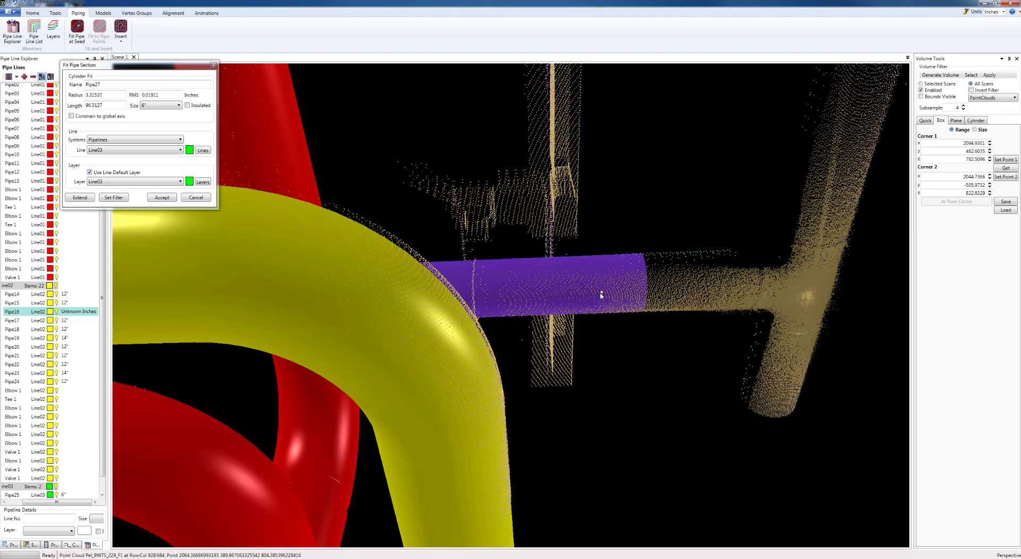
{"action": "middle_click_drag", "start_coordinate": [641, 362], "coordinate": [740, 475]}
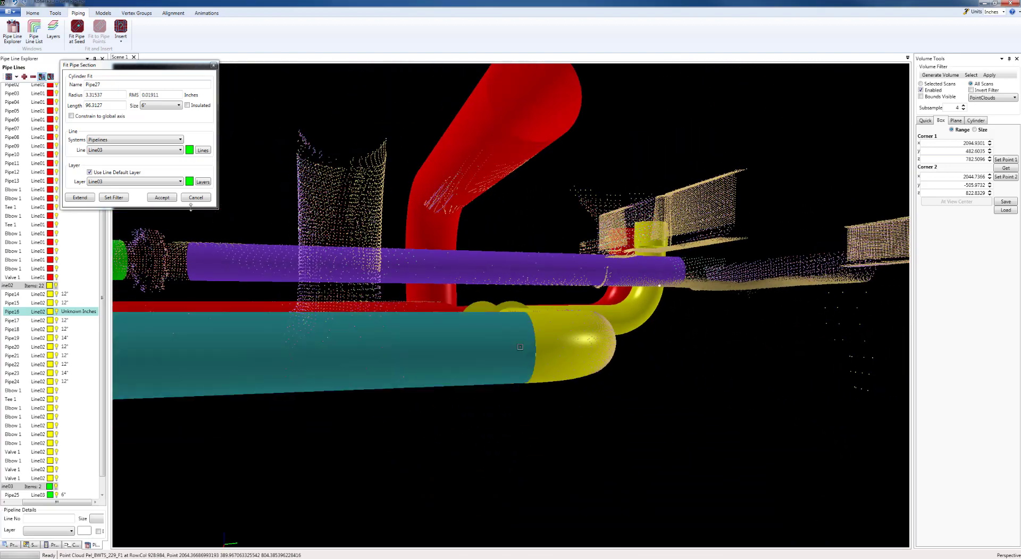
Accept the fitted 6" section running past the yellow elbow as part of Line03.
{"action": "left_click", "coordinate": [163, 199]}
{"action": "middle_click_drag", "start_coordinate": [224, 210], "coordinate": [456, 269]}
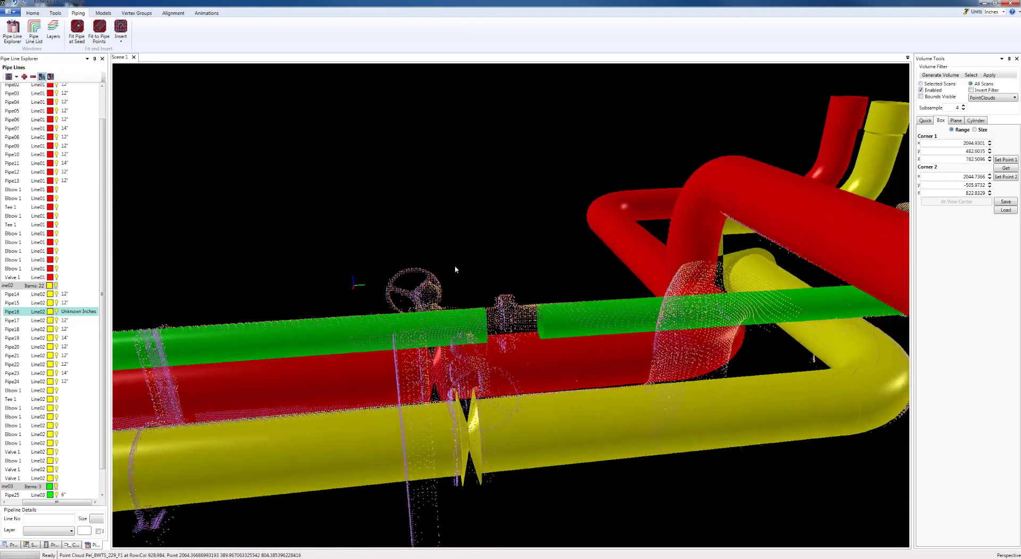
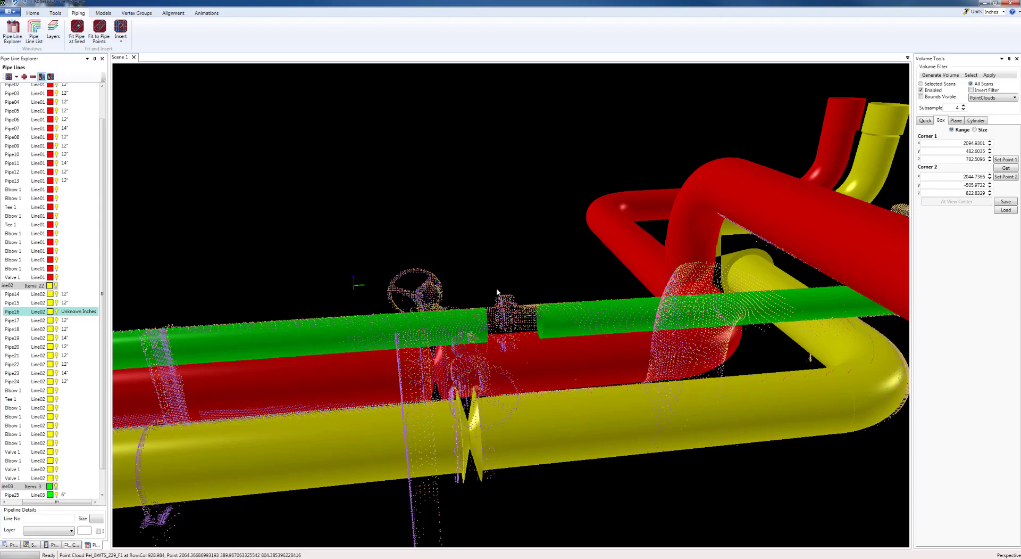
{"action": "middle_click_drag", "start_coordinate": [498, 292], "coordinate": [812, 247]}
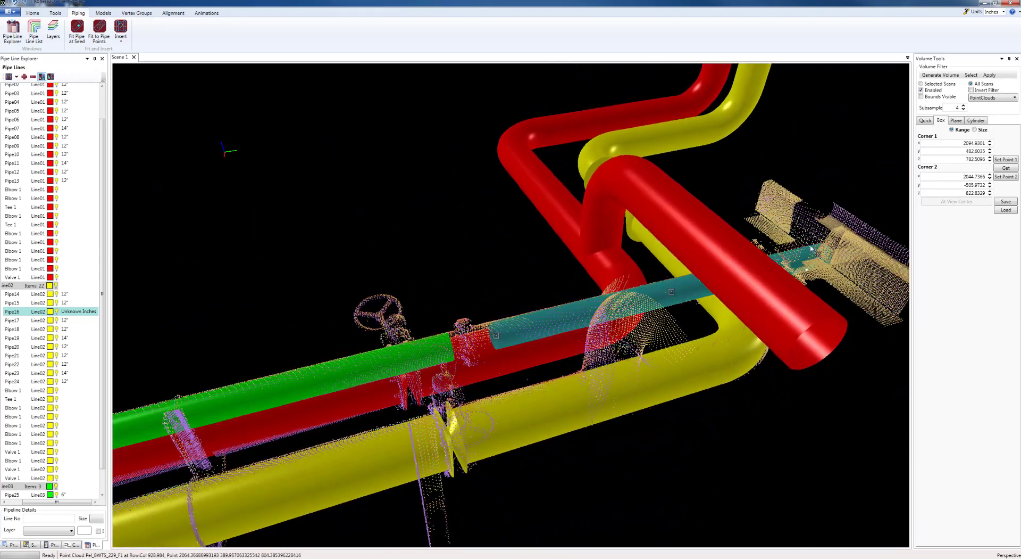
Insert a 6" general fitting on the long Line03 pipe at the scanned flange next to the newly fitted section.
{"action": "scroll", "coordinate": [563, 310], "scroll_direction": "down", "scroll_amount": 5}
{"action": "middle_click_drag", "start_coordinate": [565, 310], "coordinate": [598, 316]}
{"action": "scroll", "coordinate": [598, 316], "scroll_direction": "up", "scroll_amount": 3}
{"action": "scroll", "coordinate": [599, 316], "scroll_direction": "up", "scroll_amount": 5}
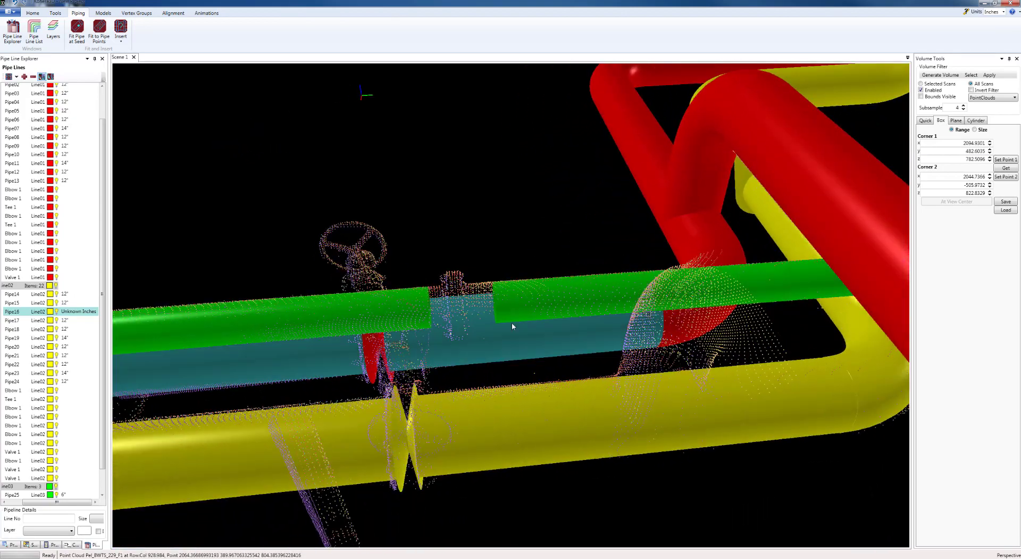
{"action": "left_click", "coordinate": [602, 306]}
{"action": "middle_click_drag", "start_coordinate": [604, 308], "coordinate": [598, 286]}
{"action": "scroll", "coordinate": [652, 301], "scroll_direction": "up", "scroll_amount": 3}
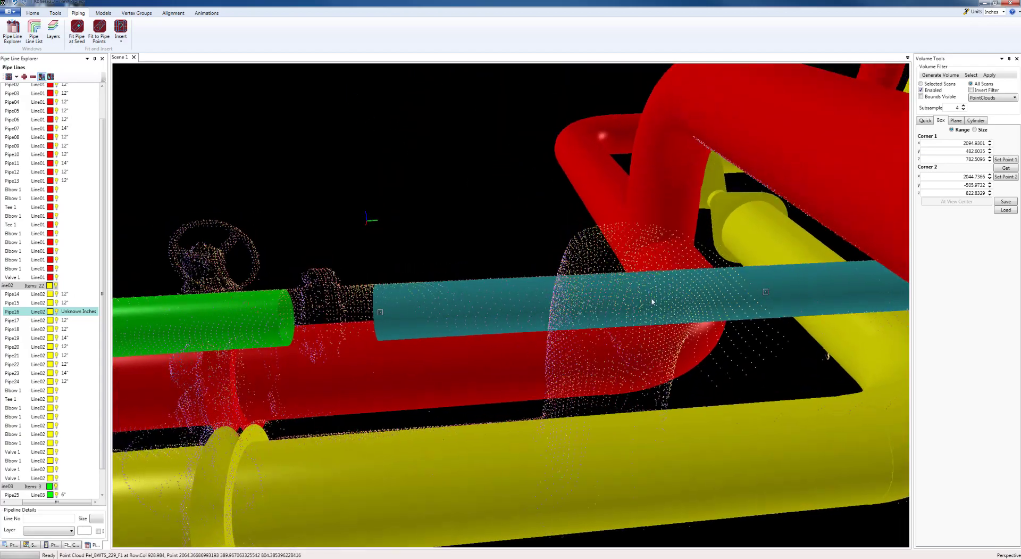
{"action": "middle_click_drag", "start_coordinate": [652, 301], "coordinate": [665, 322]}
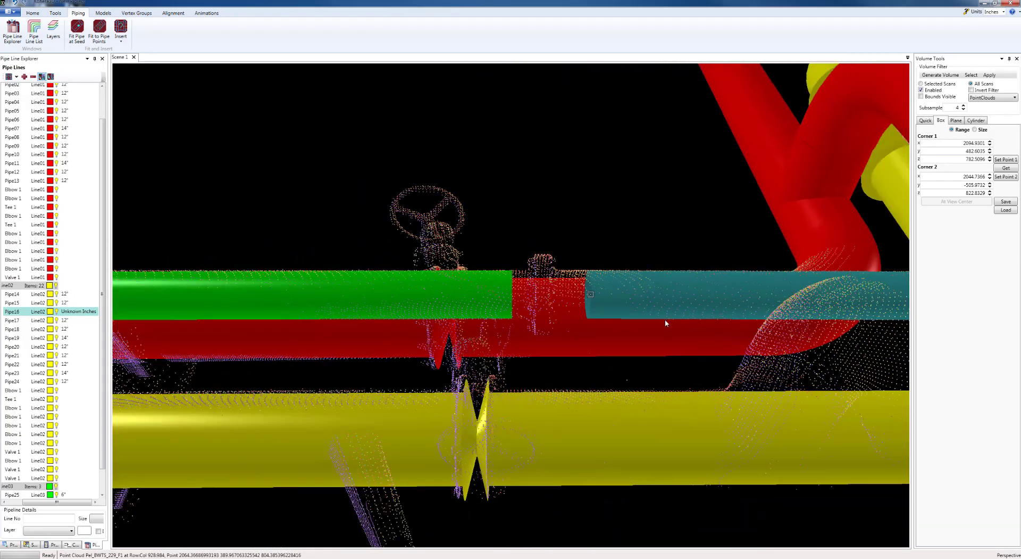
{"action": "middle_click_drag", "start_coordinate": [505, 296], "coordinate": [512, 260]}
{"action": "left_click", "coordinate": [461, 276]}
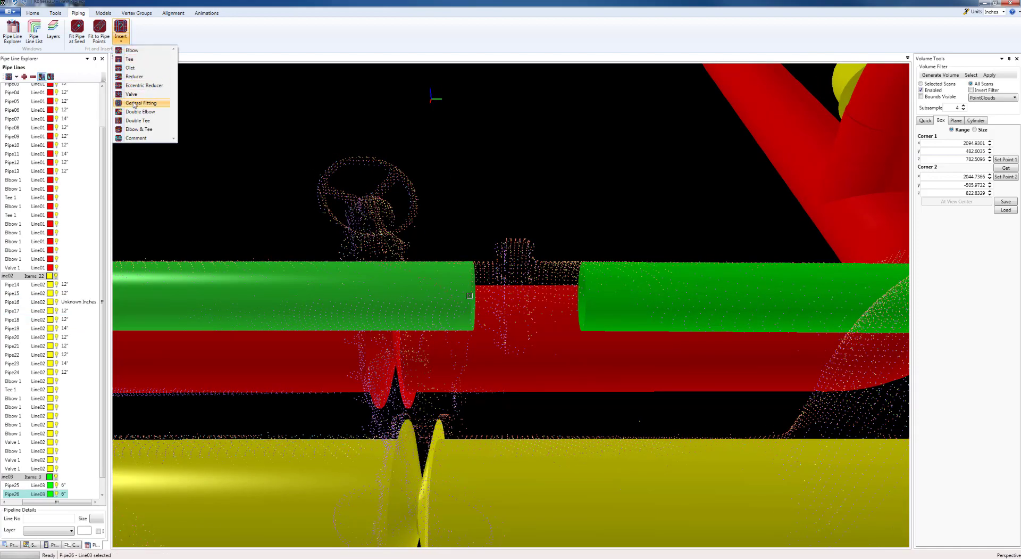
{"action": "left_click", "coordinate": [134, 104]}
{"action": "scroll", "coordinate": [554, 234], "scroll_direction": "up", "scroll_amount": 5}
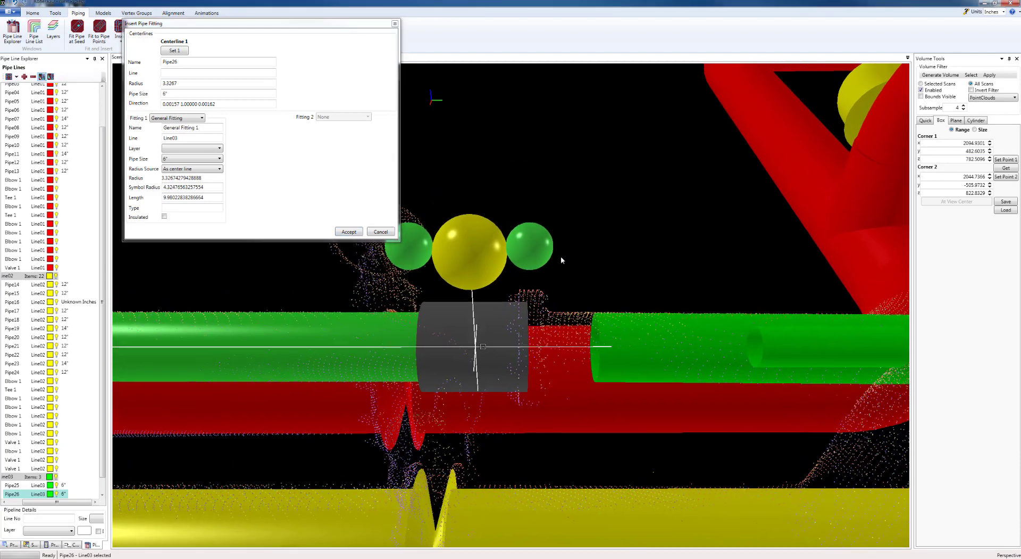
Shorten the general fitting to about 2.16 inches, place it over the scanned flange and accept it.
{"action": "scroll", "coordinate": [563, 252], "scroll_direction": "up", "scroll_amount": 1}
{"action": "middle_click_drag", "start_coordinate": [563, 252], "coordinate": [564, 246]}
{"action": "left_click_drag", "start_coordinate": [533, 214], "coordinate": [549, 209]}
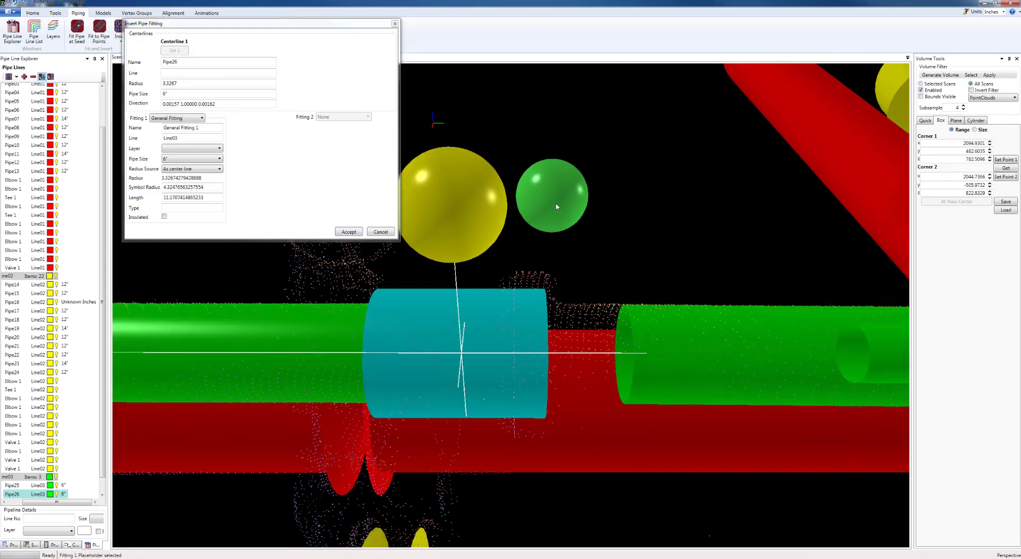
{"action": "middle_click_drag", "start_coordinate": [581, 246], "coordinate": [432, 251]}
{"action": "left_click_drag", "start_coordinate": [423, 255], "coordinate": [512, 256]}
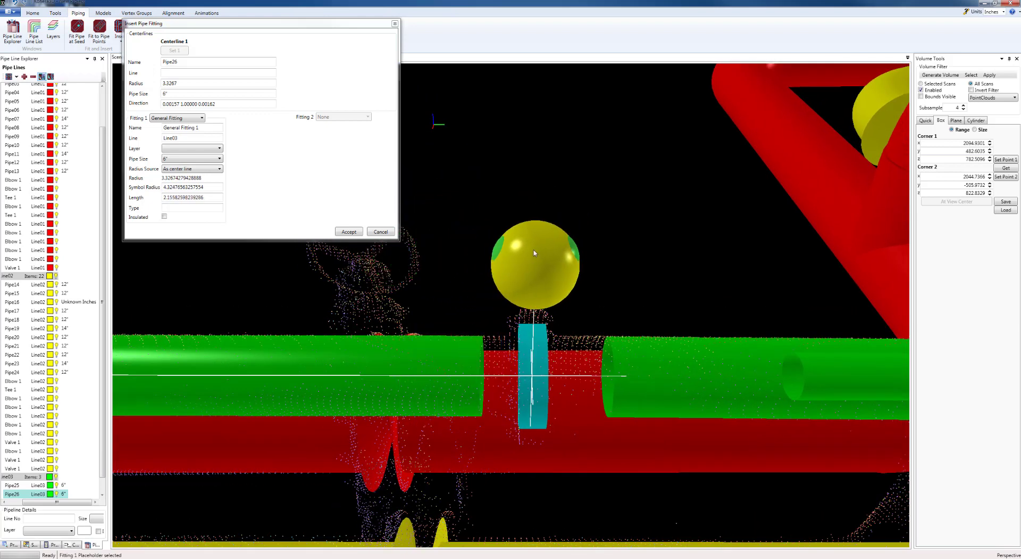
{"action": "left_click", "coordinate": [349, 233]}
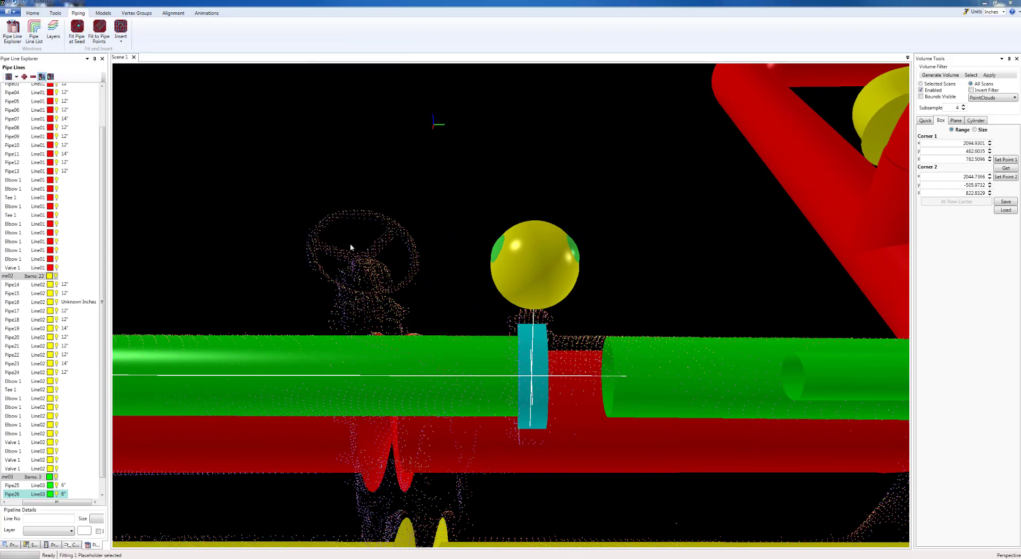
Insert a 6" general fitting on the short Line03 pipe at the flange gap on the opposite end of the run.
{"action": "scroll", "coordinate": [490, 201], "scroll_direction": "up", "scroll_amount": 5}
{"action": "scroll", "coordinate": [507, 171], "scroll_direction": "down", "scroll_amount": 3}
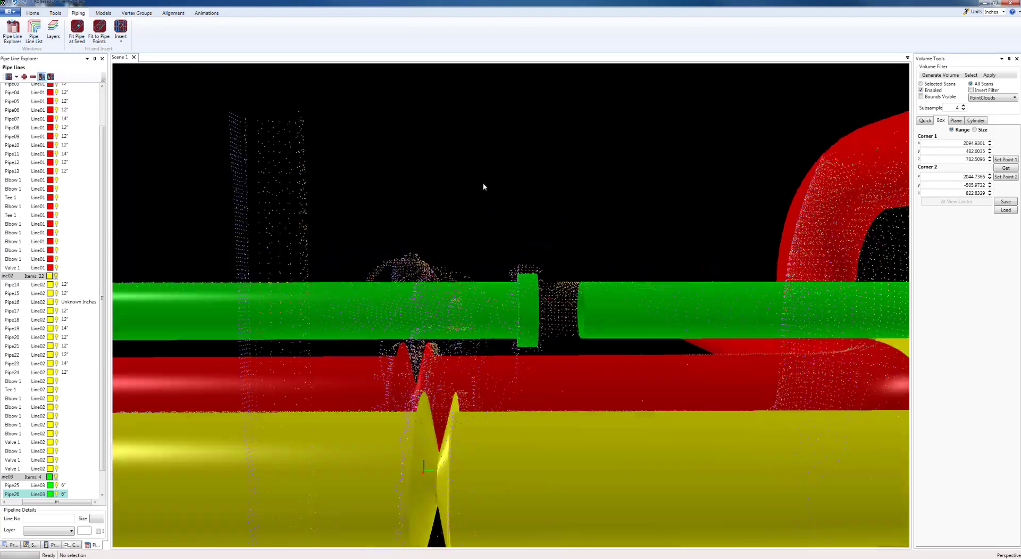
{"action": "middle_click_drag", "start_coordinate": [483, 184], "coordinate": [587, 196]}
{"action": "scroll", "coordinate": [588, 197], "scroll_direction": "down", "scroll_amount": 4}
{"action": "middle_click_drag", "start_coordinate": [450, 229], "coordinate": [715, 224]}
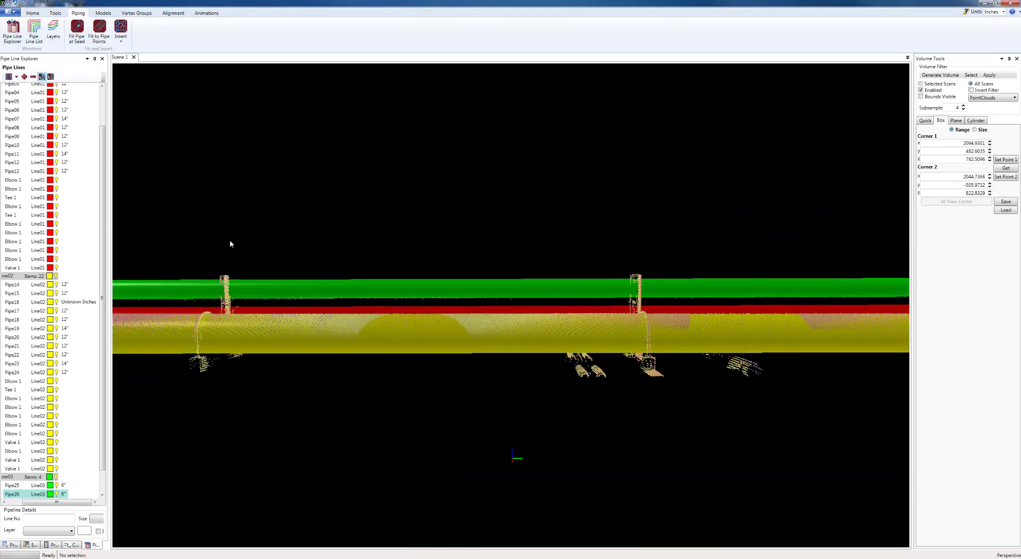
{"action": "middle_click_drag", "start_coordinate": [231, 243], "coordinate": [532, 246]}
{"action": "middle_click_drag", "start_coordinate": [463, 280], "coordinate": [478, 341]}
{"action": "scroll", "coordinate": [478, 340], "scroll_direction": "up", "scroll_amount": 3}
{"action": "middle_click_drag", "start_coordinate": [315, 354], "coordinate": [518, 326]}
{"action": "left_click", "coordinate": [439, 339]}
{"action": "scroll", "coordinate": [511, 345], "scroll_direction": "up", "scroll_amount": 3}
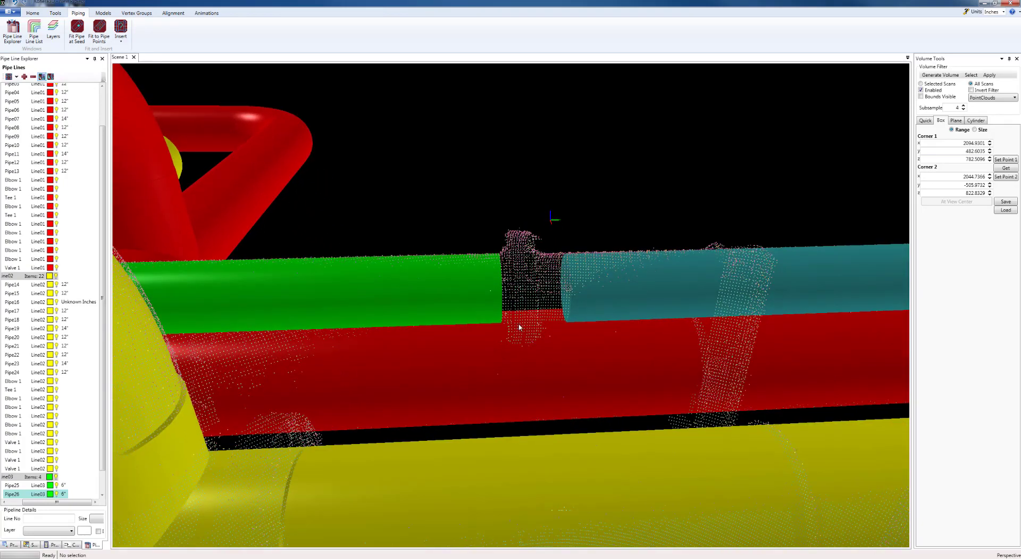
{"action": "scroll", "coordinate": [516, 334], "scroll_direction": "up", "scroll_amount": 2}
{"action": "left_click", "coordinate": [440, 318]}
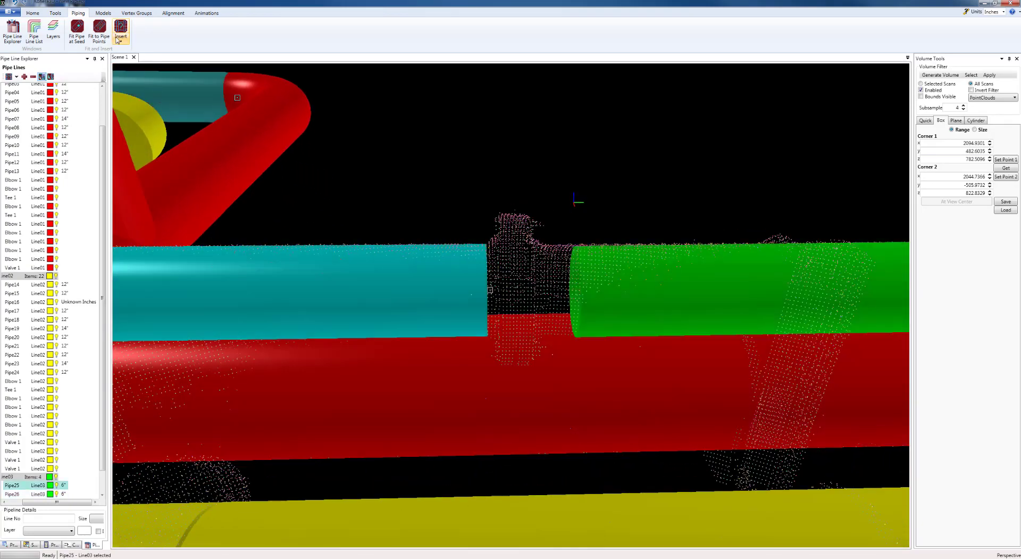
{"action": "left_click", "coordinate": [137, 104]}
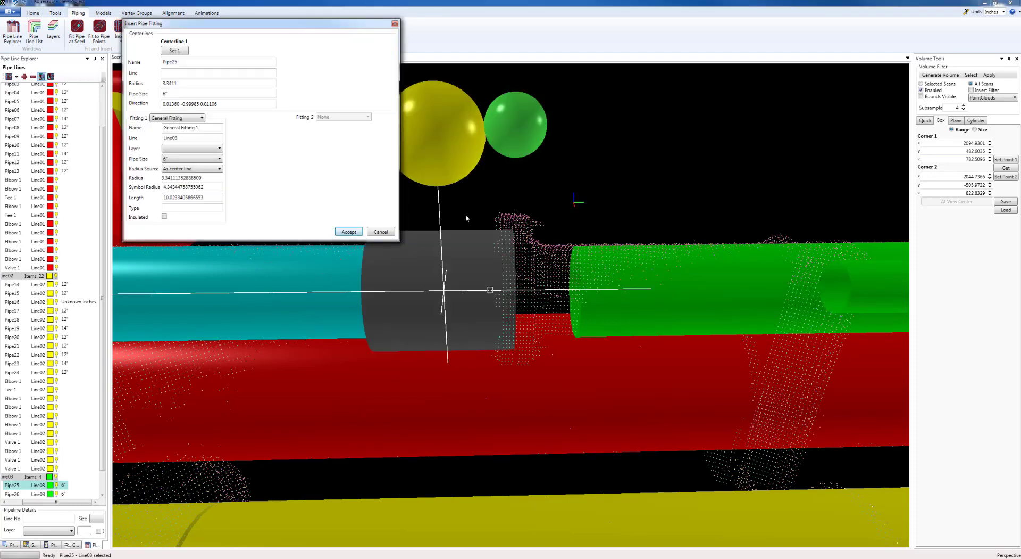
Shorten the second general fitting to about 2 inches, position it on the scanned flange and accept it.
{"action": "scroll", "coordinate": [564, 209], "scroll_direction": "up", "scroll_amount": 1}
{"action": "scroll", "coordinate": [561, 216], "scroll_direction": "up", "scroll_amount": 1}
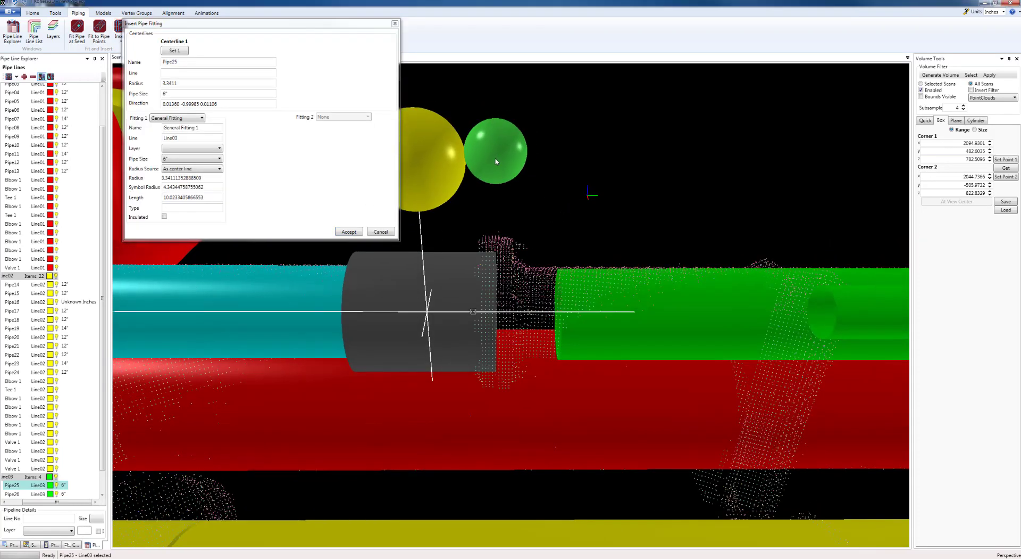
{"action": "left_click", "coordinate": [512, 168]}
{"action": "scroll", "coordinate": [529, 211], "scroll_direction": "down", "scroll_amount": 1}
{"action": "middle_click_drag", "start_coordinate": [529, 211], "coordinate": [537, 217]}
{"action": "left_click_drag", "start_coordinate": [460, 206], "coordinate": [532, 212]}
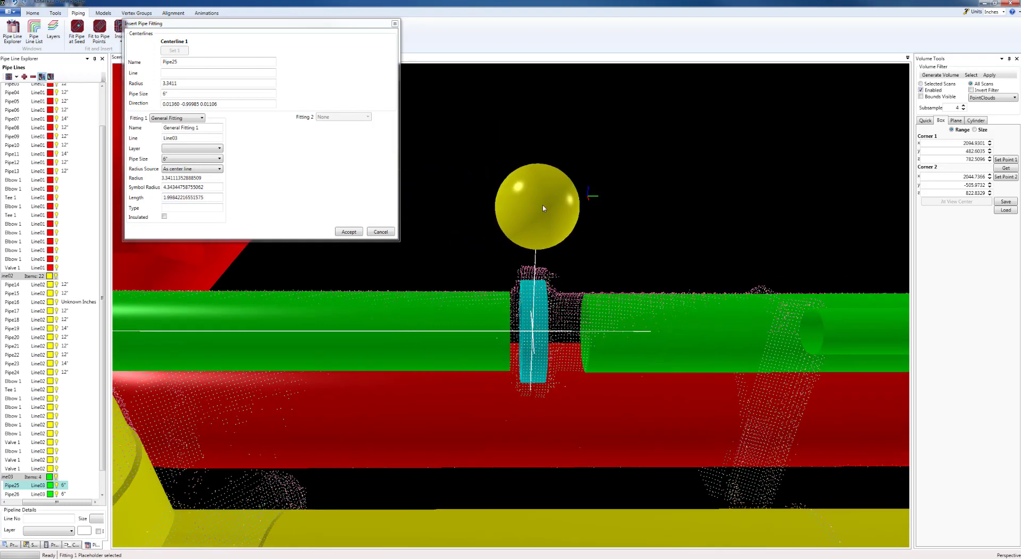
{"action": "middle_click_drag", "start_coordinate": [577, 241], "coordinate": [658, 252]}
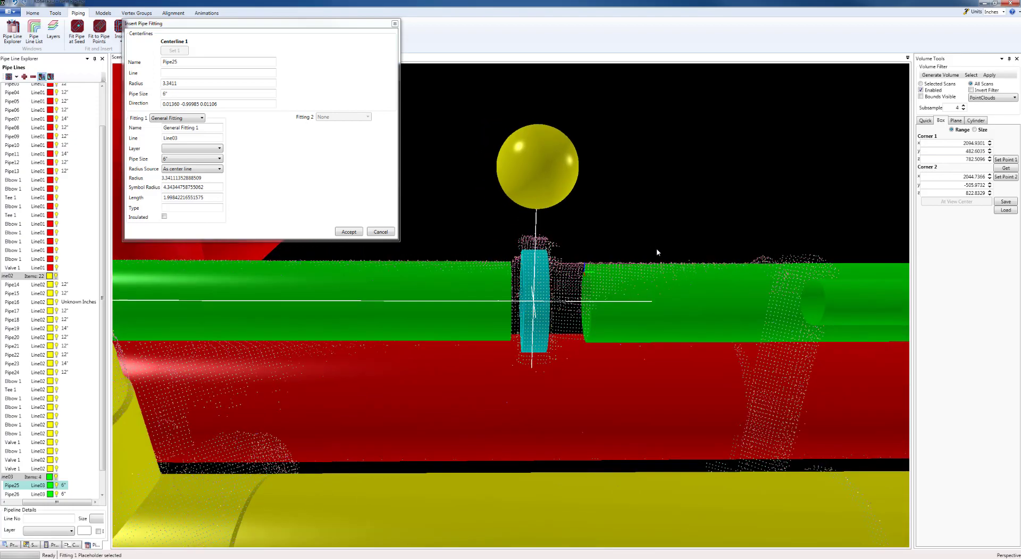
{"action": "left_click", "coordinate": [349, 231]}
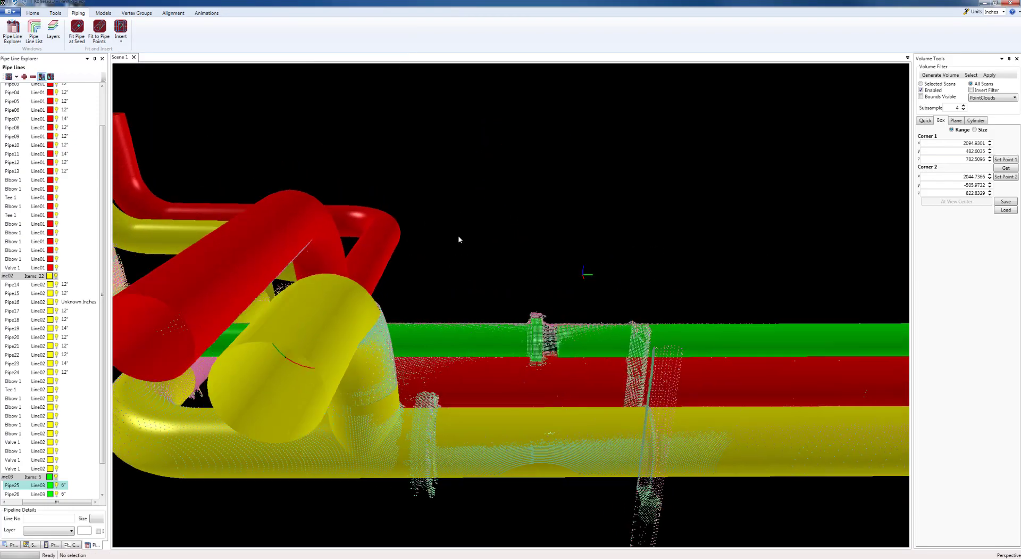
Save the project with the completed Line03 fittings.
{"action": "middle_click_drag", "start_coordinate": [462, 230], "coordinate": [390, 269]}
{"action": "scroll", "coordinate": [342, 264], "scroll_direction": "down", "scroll_amount": 3}
{"action": "middle_click_drag", "start_coordinate": [556, 308], "coordinate": [642, 325]}
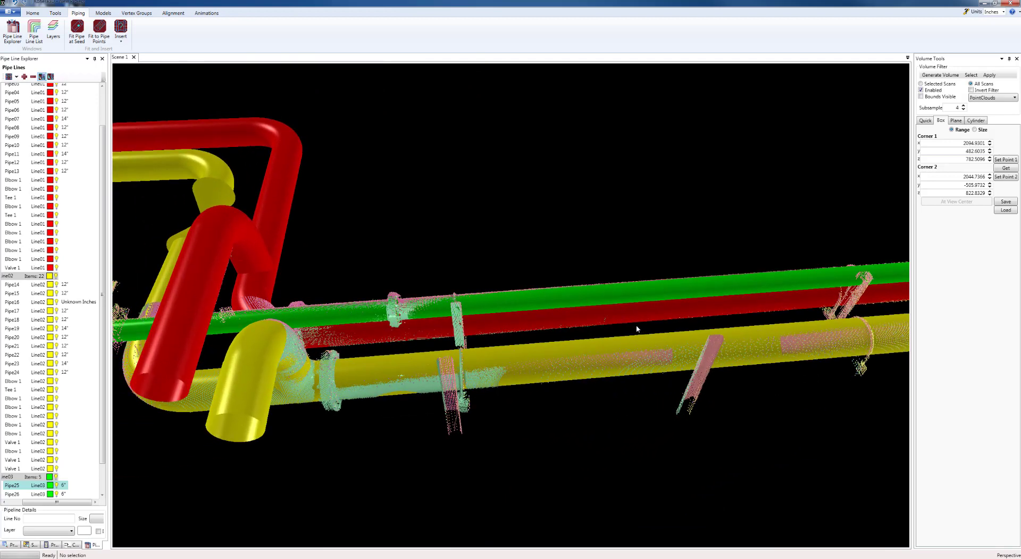
{"action": "left_click", "coordinate": [11, 545]}
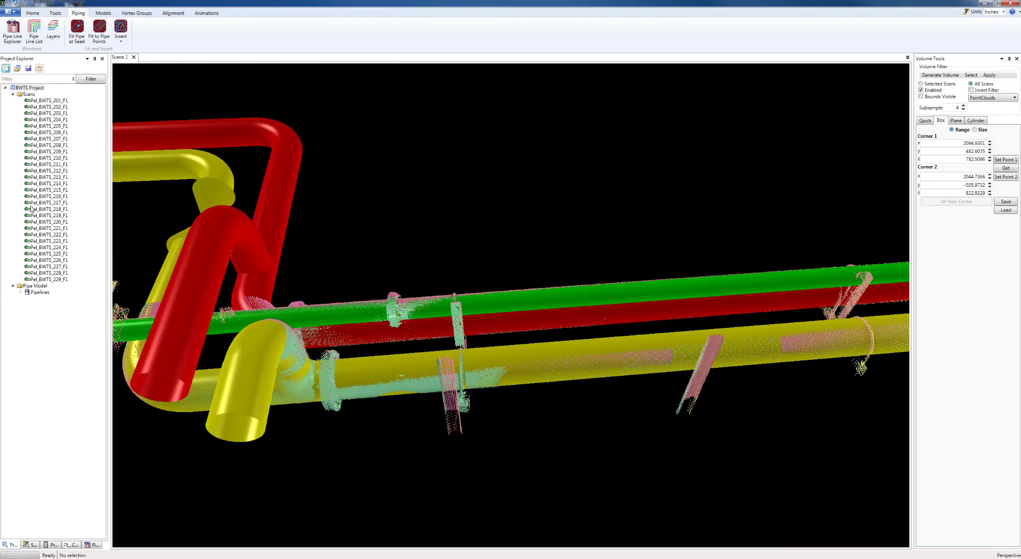
{"action": "left_click", "coordinate": [28, 68]}
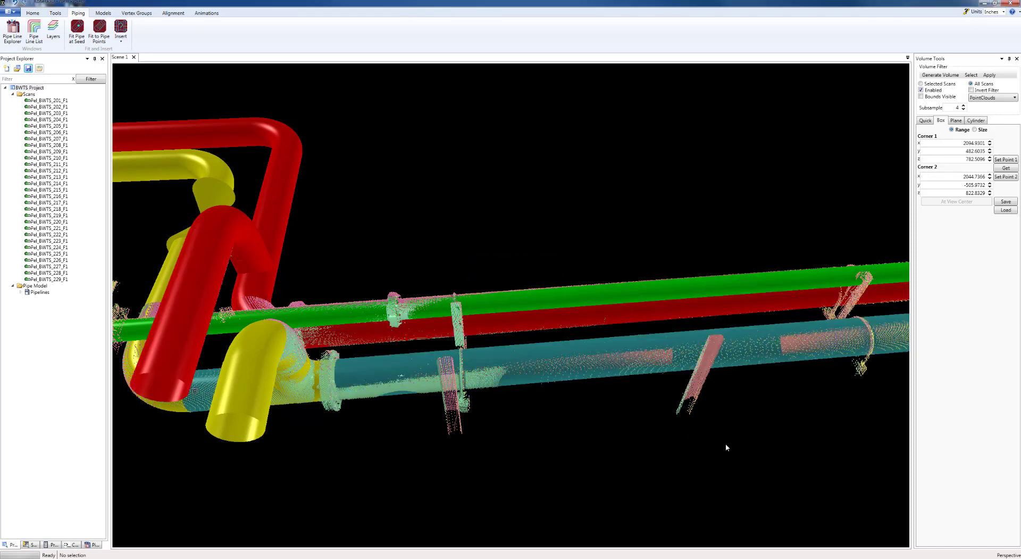
Hide all the scans in the scene so that only the pipe model is shown.
{"action": "scroll", "coordinate": [726, 442], "scroll_direction": "down", "scroll_amount": 3}
{"action": "middle_click_drag", "start_coordinate": [704, 442], "coordinate": [499, 387]}
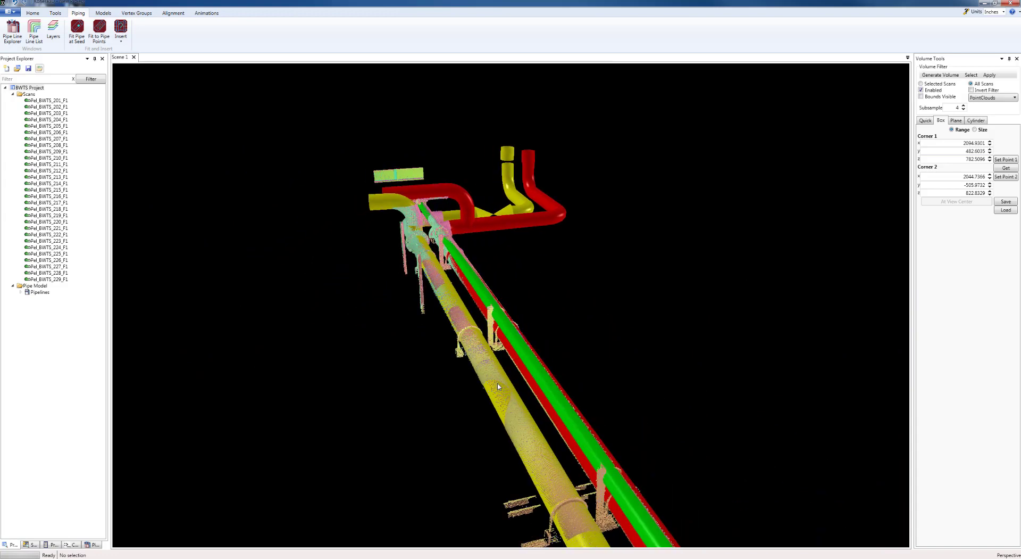
{"action": "left_click", "coordinate": [32, 545]}
{"action": "left_click", "coordinate": [6, 78]}
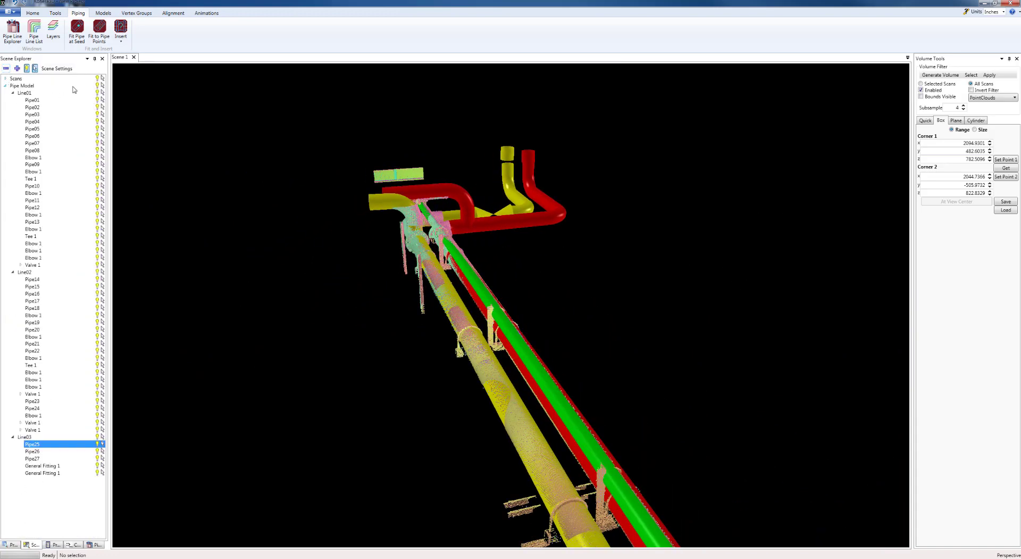
{"action": "left_click", "coordinate": [97, 79]}
{"action": "middle_click_drag", "start_coordinate": [262, 287], "coordinate": [462, 423]}
{"action": "middle_click_drag", "start_coordinate": [513, 482], "coordinate": [440, 445]}
Export the Pipelines model in meters as the DXF file Pipelines.dxf in the Kohera3D Piping folder.
{"action": "left_click", "coordinate": [12, 545]}
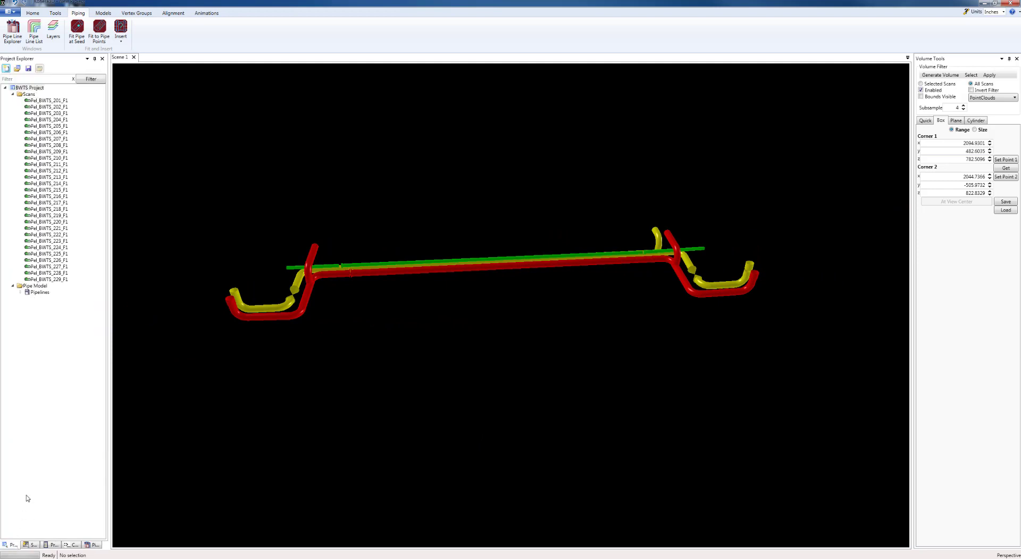
{"action": "right_click", "coordinate": [39, 294]}
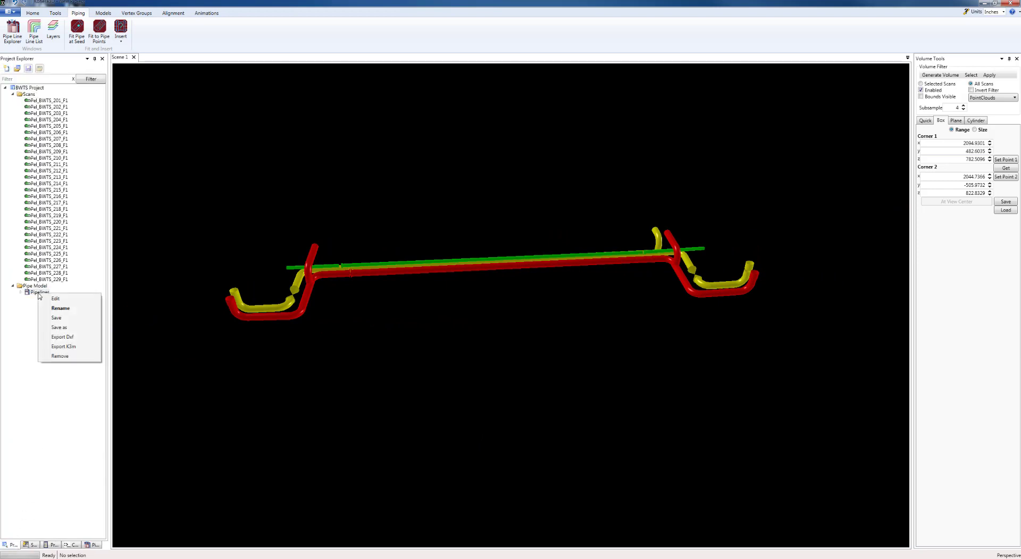
{"action": "left_click", "coordinate": [64, 337]}
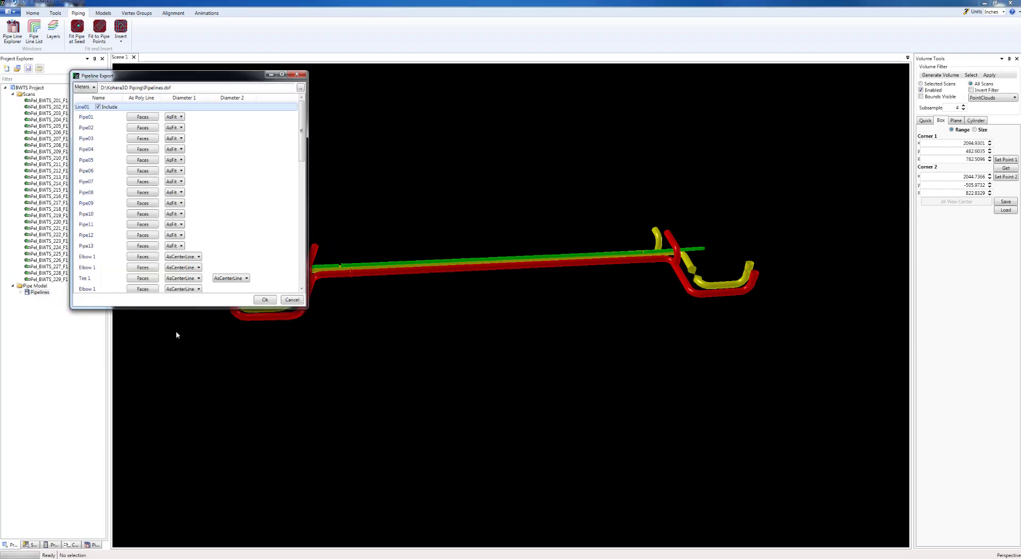
{"action": "left_click", "coordinate": [300, 87]}
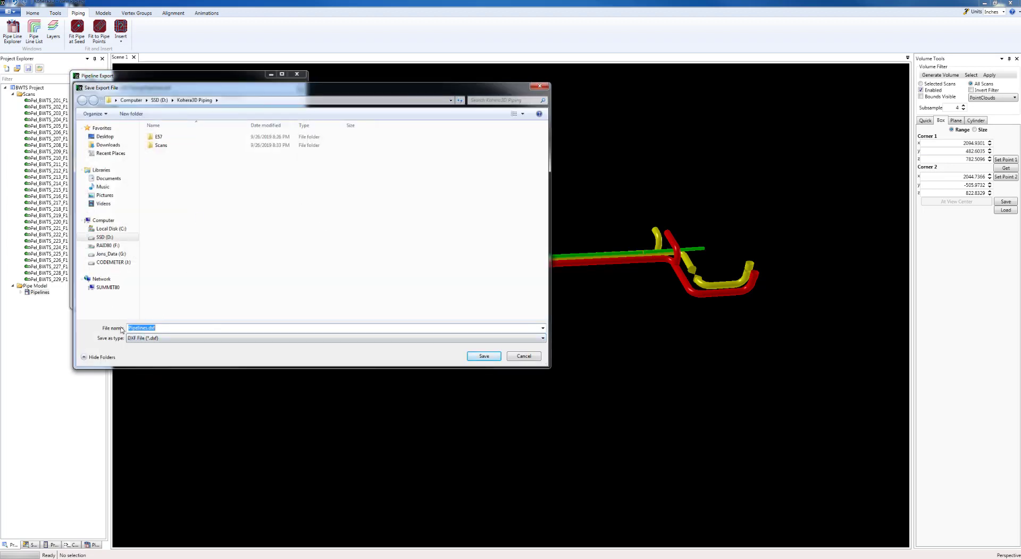
{"action": "left_click", "coordinate": [484, 356]}
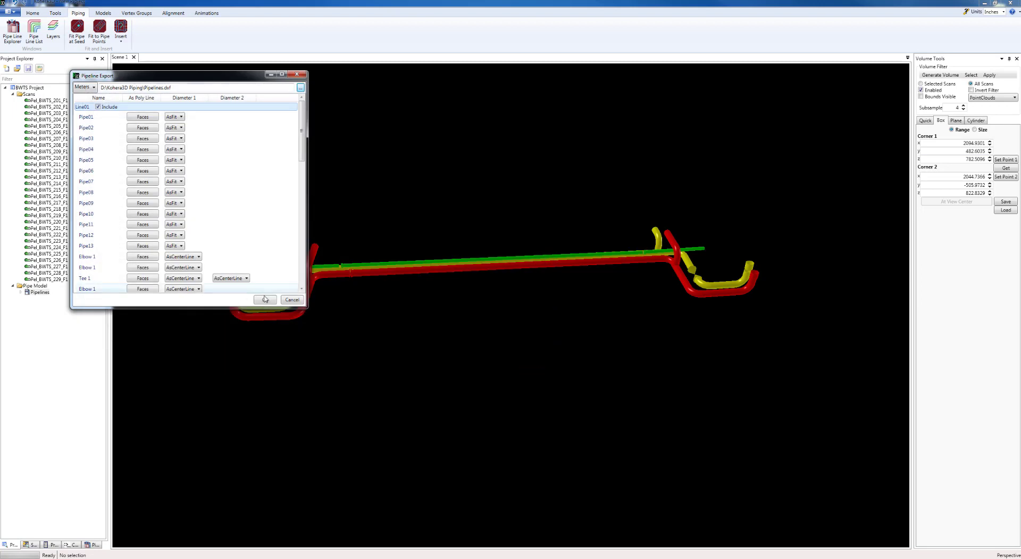
{"action": "left_click", "coordinate": [265, 300]}
{"action": "left_click", "coordinate": [604, 380]}
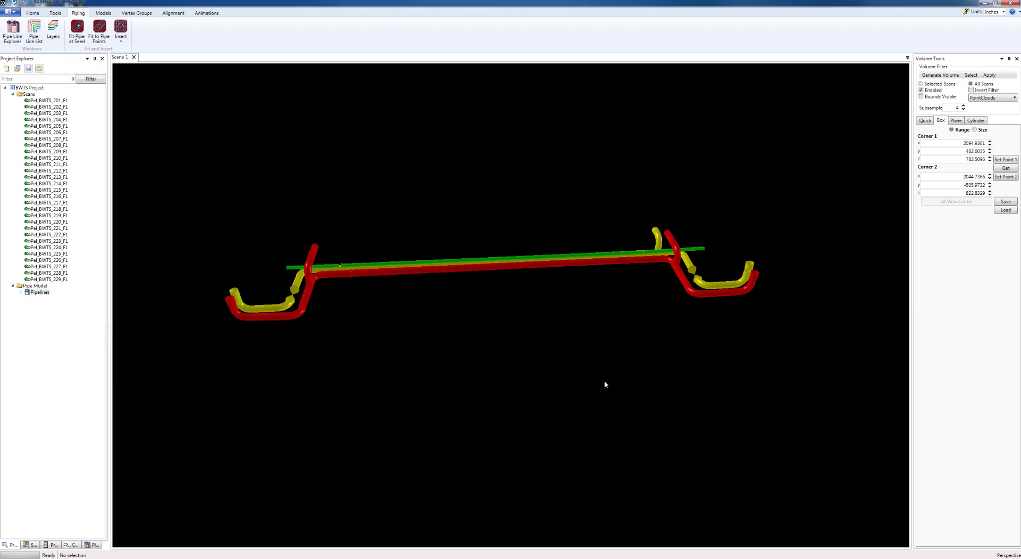
Load the saved volume file from the Kohera3D Piping folder as the box volume filter.
{"action": "middle_click_drag", "start_coordinate": [605, 380], "coordinate": [567, 430]}
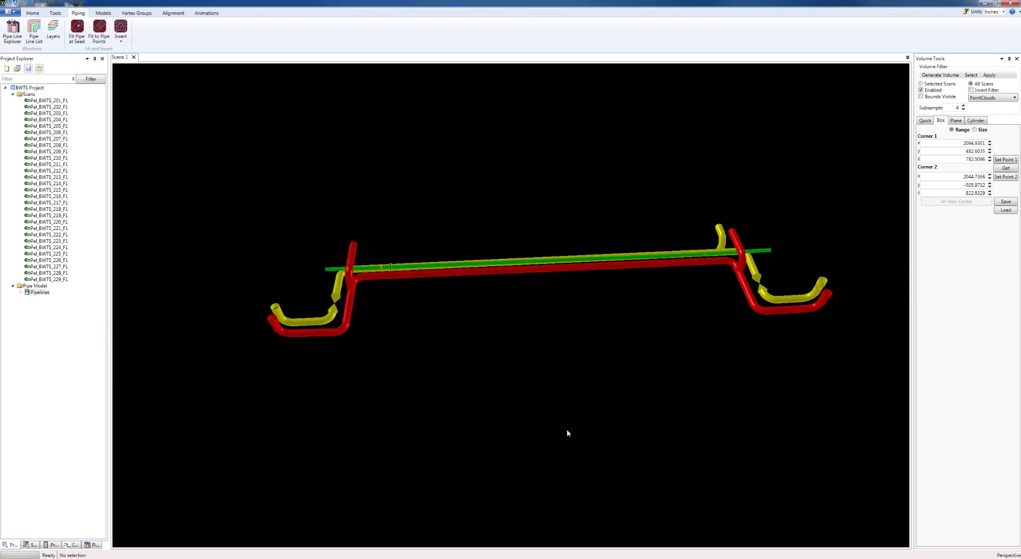
{"action": "left_click", "coordinate": [695, 259]}
{"action": "left_click", "coordinate": [293, 427]}
{"action": "left_click", "coordinate": [1006, 210]}
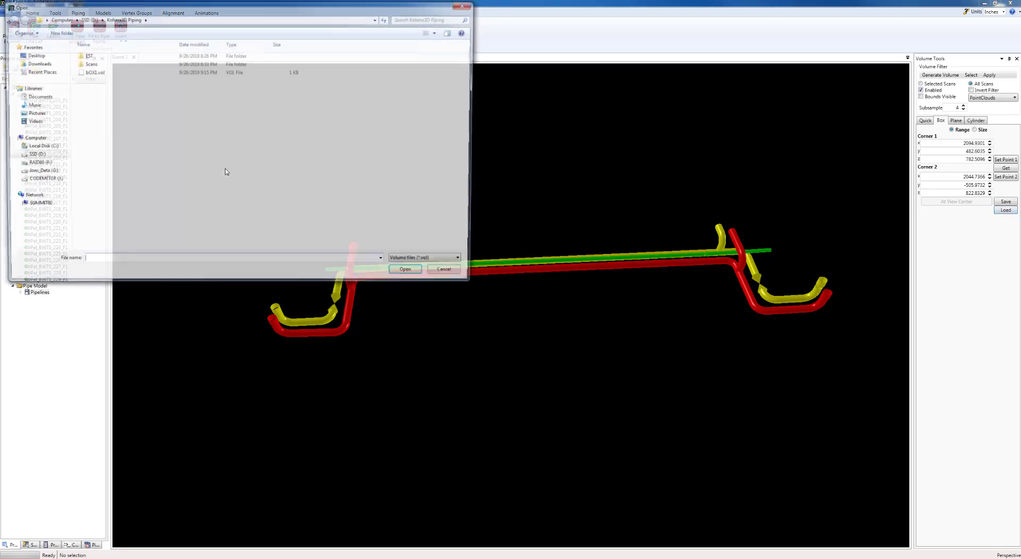
{"action": "key", "text": "Return"}
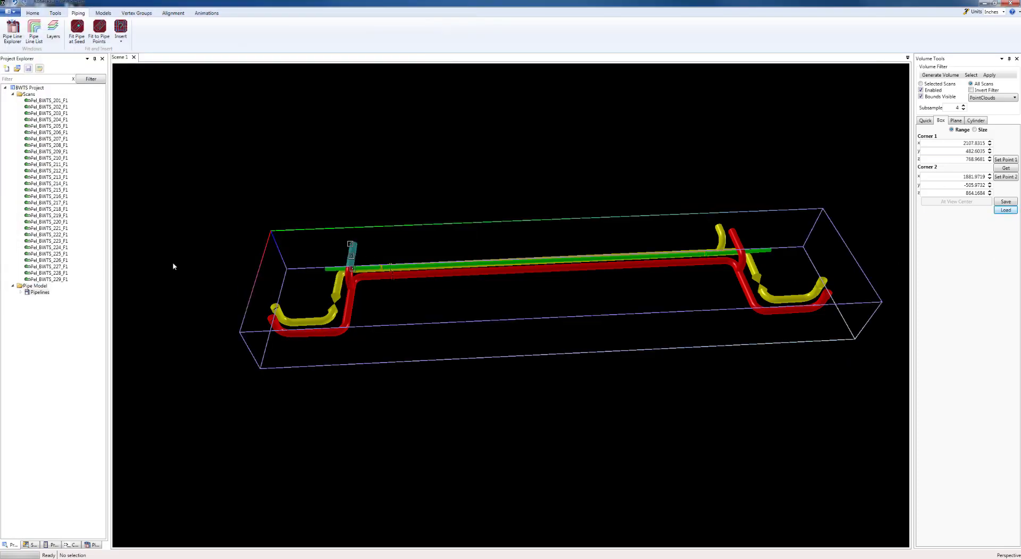
Show the scans inside the box volume to compare them with the pipe model, and hide them again.
{"action": "left_click", "coordinate": [33, 545]}
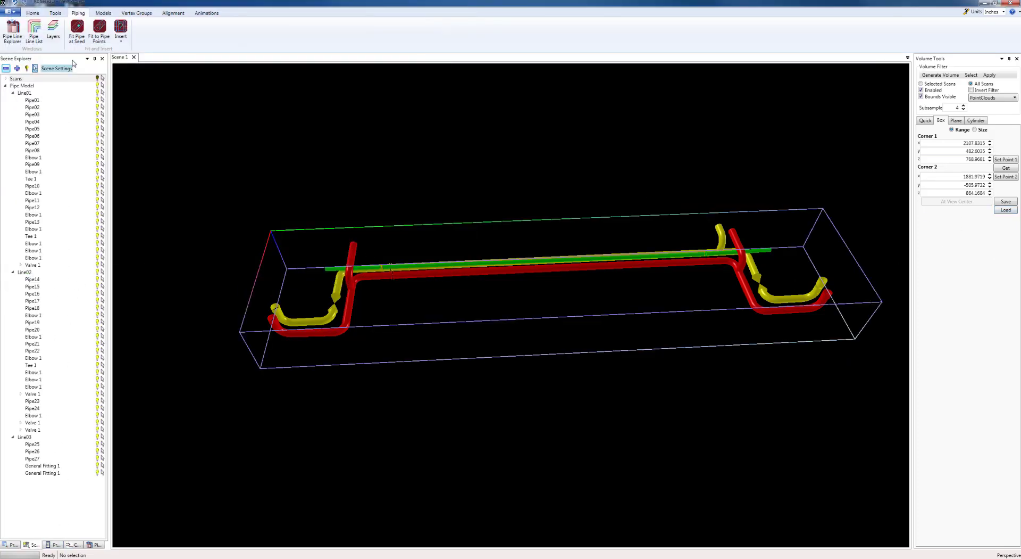
{"action": "left_click", "coordinate": [99, 77]}
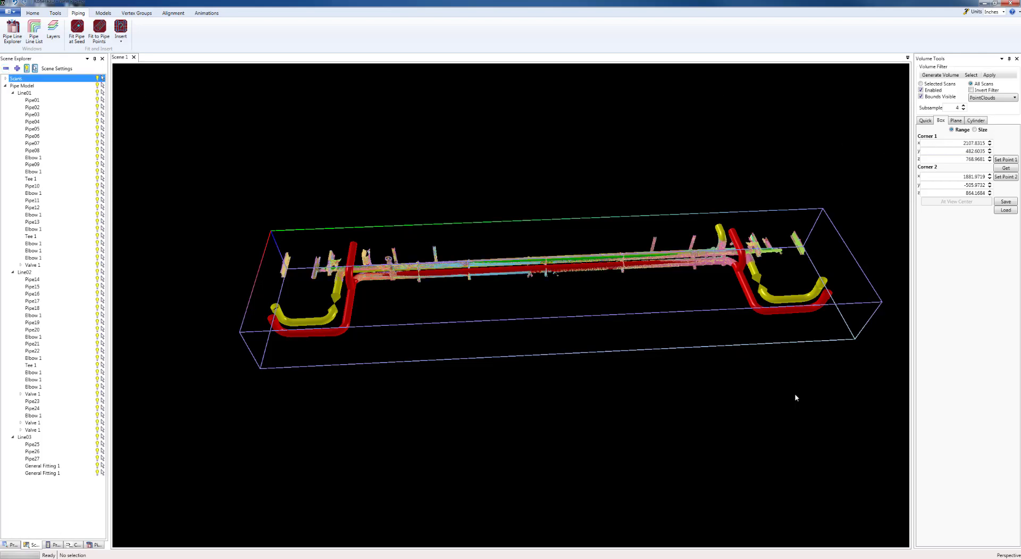
{"action": "middle_click_drag", "start_coordinate": [808, 368], "coordinate": [766, 309]}
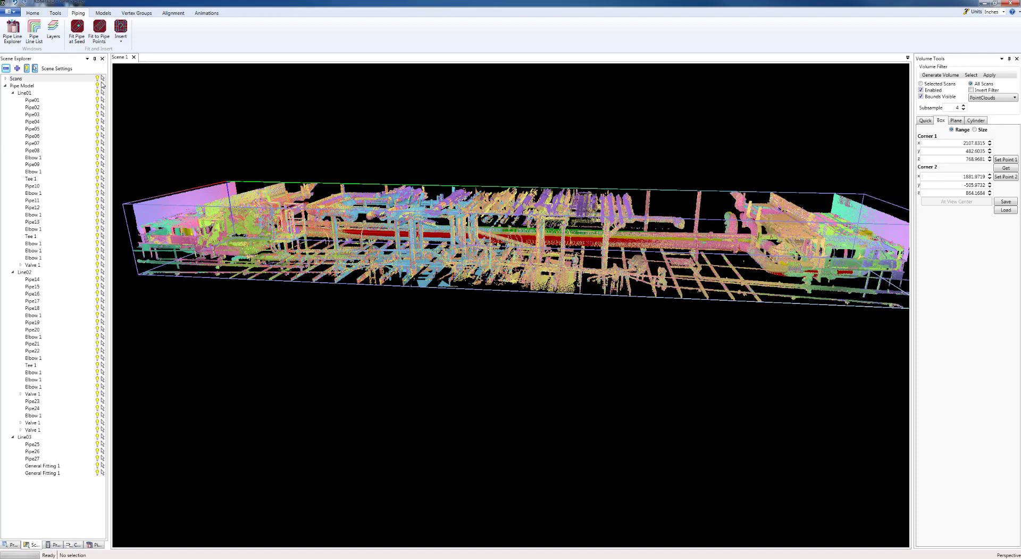
{"action": "left_click", "coordinate": [98, 79]}
Display the pipe model in the Front standard view, looking end-on along the pipe run.
{"action": "middle_click_drag", "start_coordinate": [116, 126], "coordinate": [399, 320]}
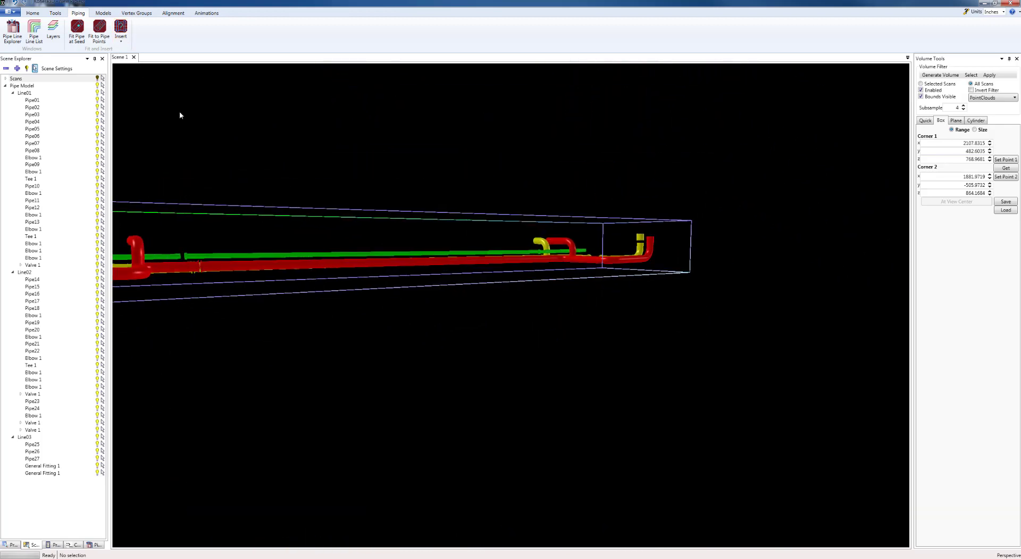
{"action": "middle_click_drag", "start_coordinate": [180, 112], "coordinate": [502, 313]}
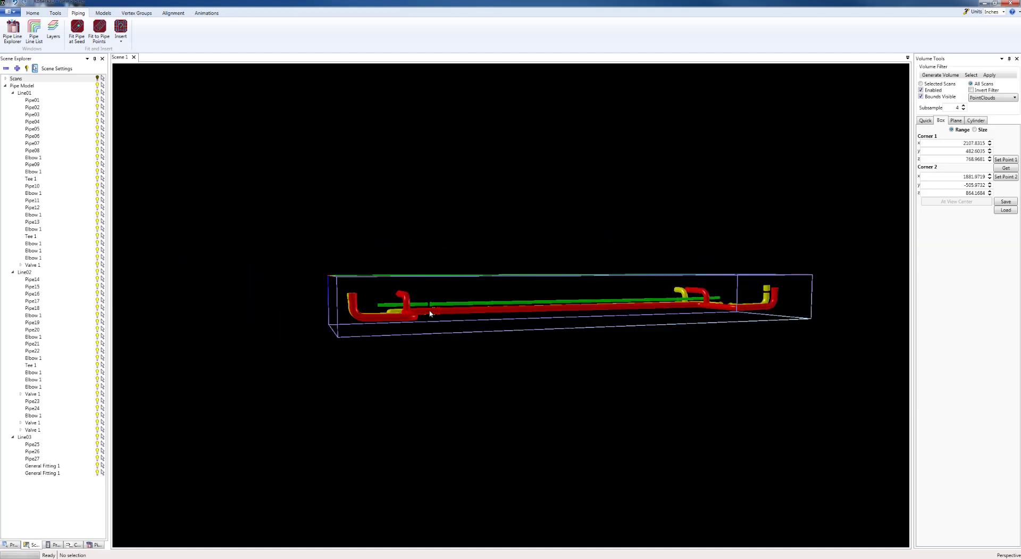
{"action": "middle_click_drag", "start_coordinate": [430, 313], "coordinate": [374, 347]}
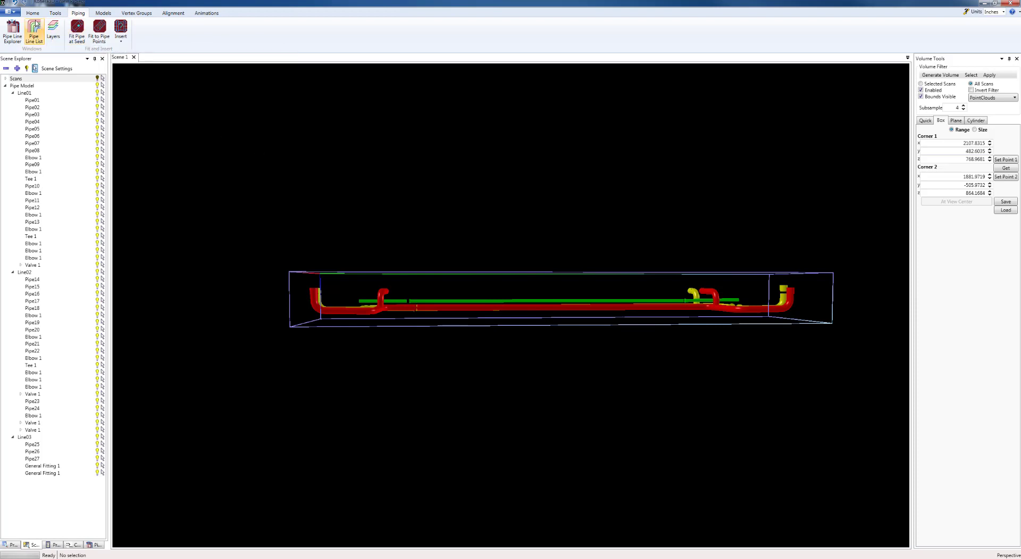
{"action": "left_click", "coordinate": [33, 13]}
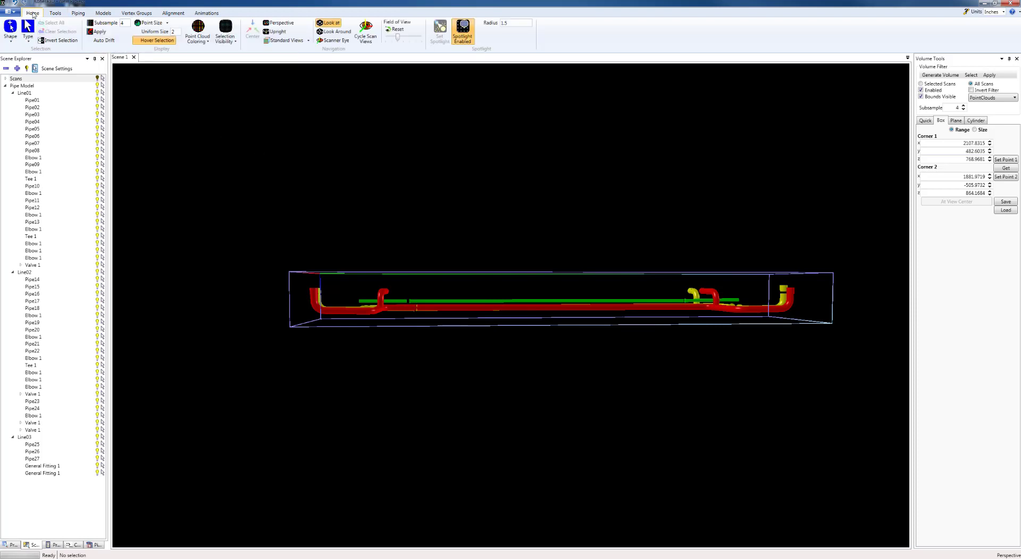
{"action": "left_click", "coordinate": [308, 40]}
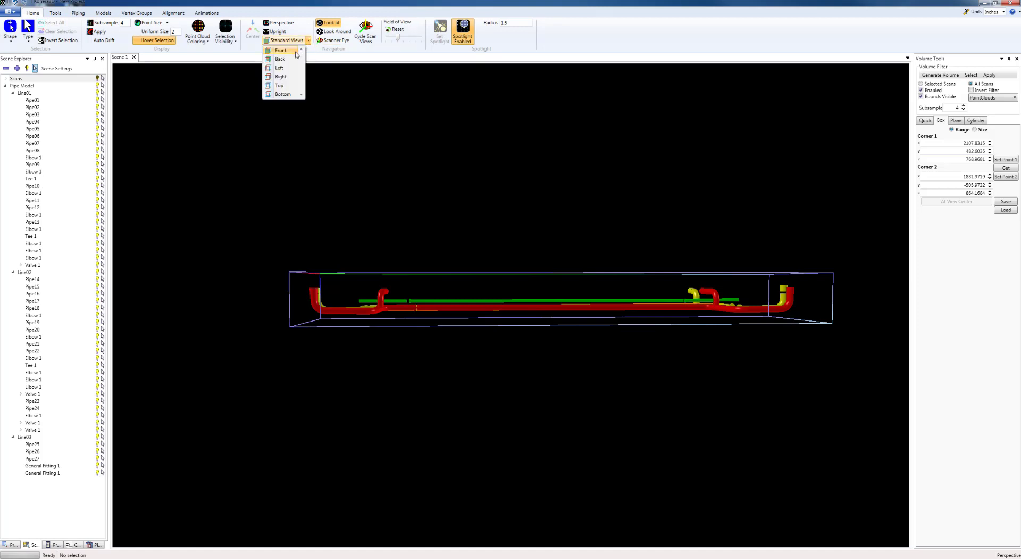
{"action": "left_click", "coordinate": [296, 51]}
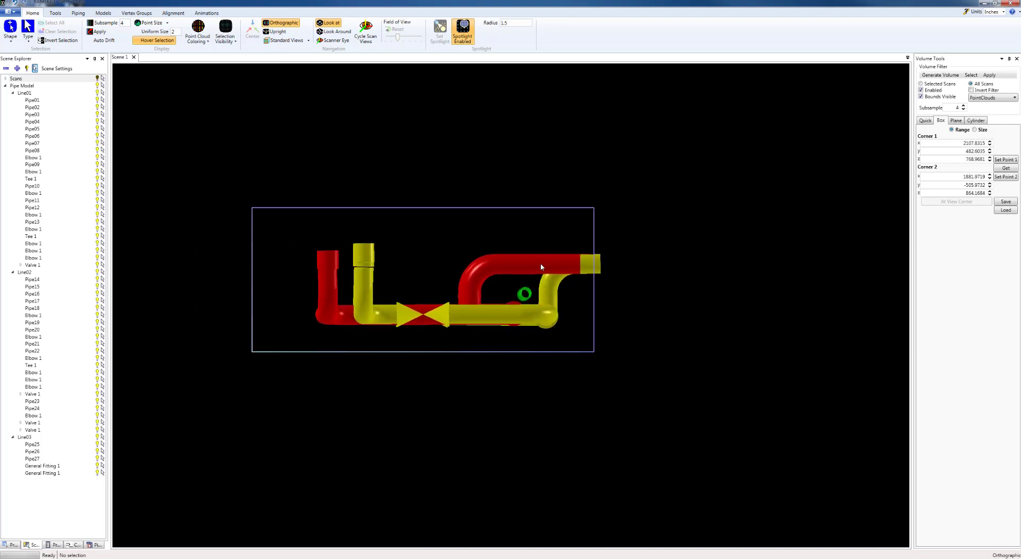
{"action": "mouse_move", "coordinate": [542, 267]}
{"action": "middle_mouse_down"}
{"action": "mouse_move", "coordinate": [516, 290]}
{"action": "mouse_move", "coordinate": [541, 267]}
{"action": "middle_mouse_up"}
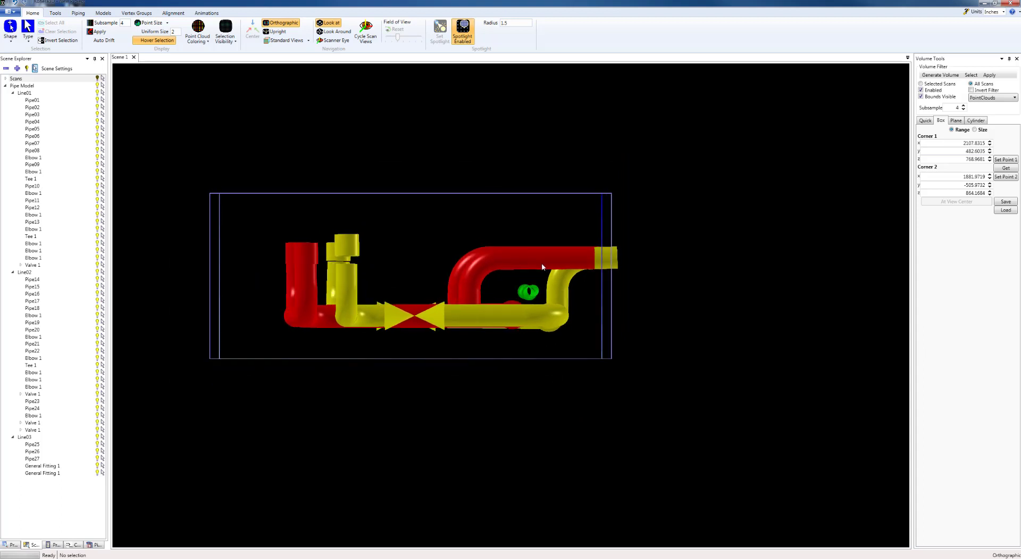
{"action": "middle_click_drag", "start_coordinate": [540, 267], "coordinate": [539, 266]}
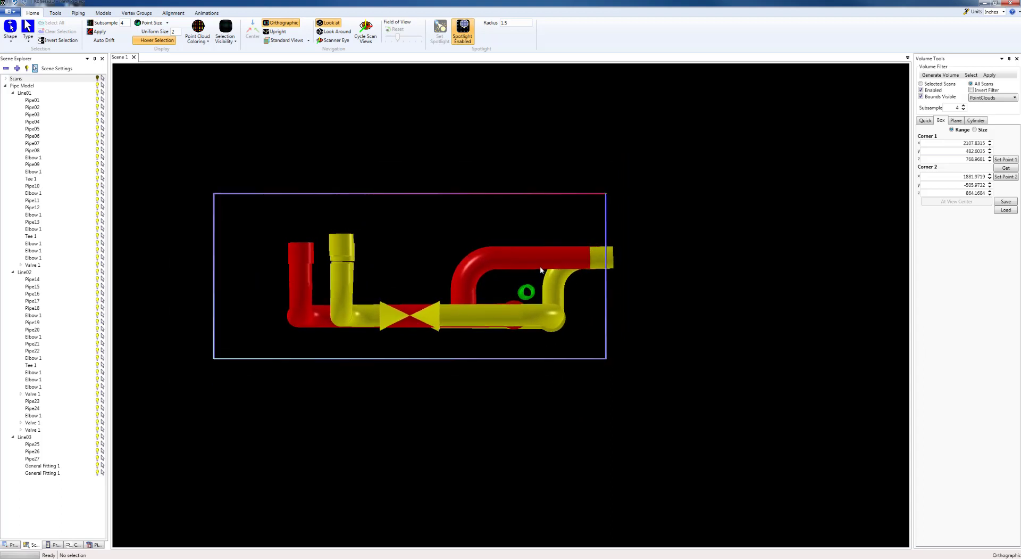
Resize the filter box around the pipes to about x 2117.49, z 781.38 at Corner 1 and x 1919.21, z 843.70 at Corner 2.
{"action": "left_click", "coordinate": [606, 216]}
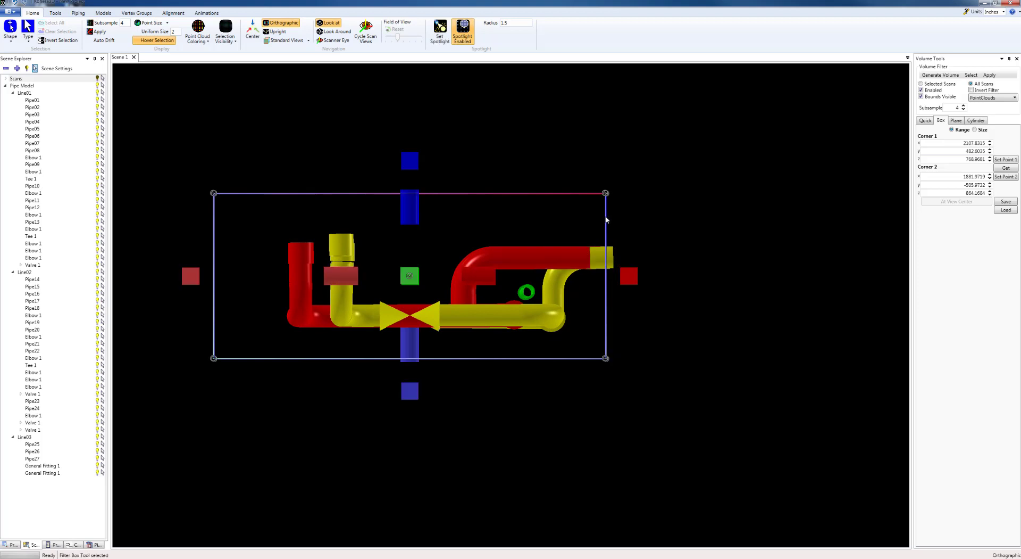
{"action": "left_click_drag", "start_coordinate": [628, 274], "coordinate": [645, 275]}
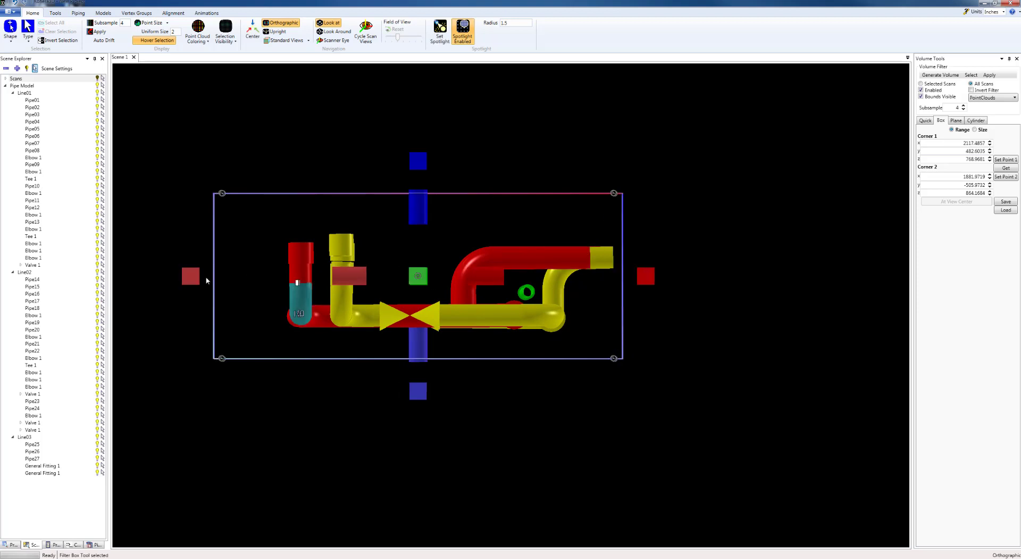
{"action": "left_click_drag", "start_coordinate": [191, 277], "coordinate": [256, 277]}
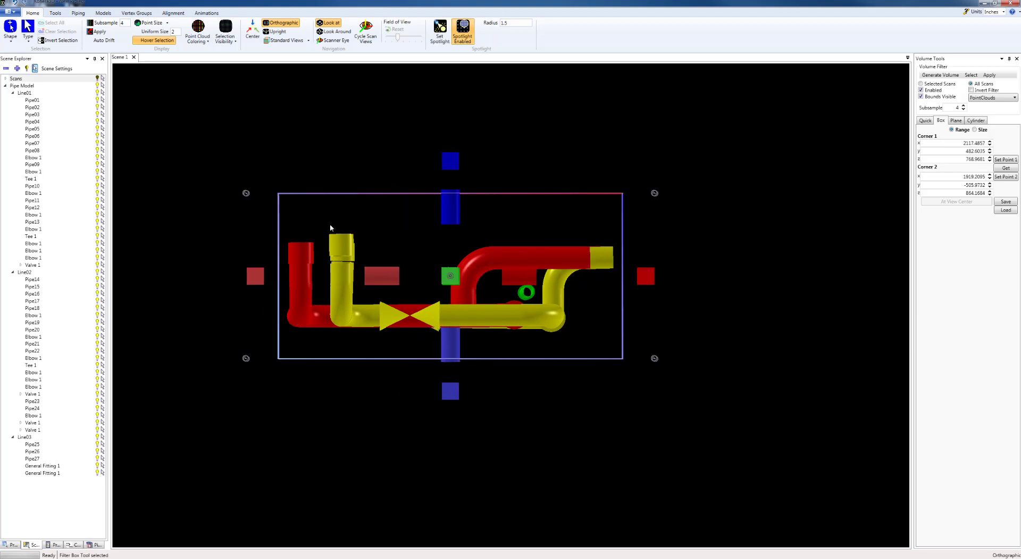
{"action": "left_click_drag", "start_coordinate": [440, 170], "coordinate": [446, 199]}
{"action": "left_click_drag", "start_coordinate": [448, 413], "coordinate": [456, 393]}
{"action": "left_click_drag", "start_coordinate": [352, 391], "coordinate": [530, 457]}
{"action": "scroll", "coordinate": [461, 460], "scroll_direction": "down", "scroll_amount": 3}
Delete the old volume file in the Kohera3D Piping folder and save the resized box volume there as Box.vol.
{"action": "left_click", "coordinate": [1011, 203]}
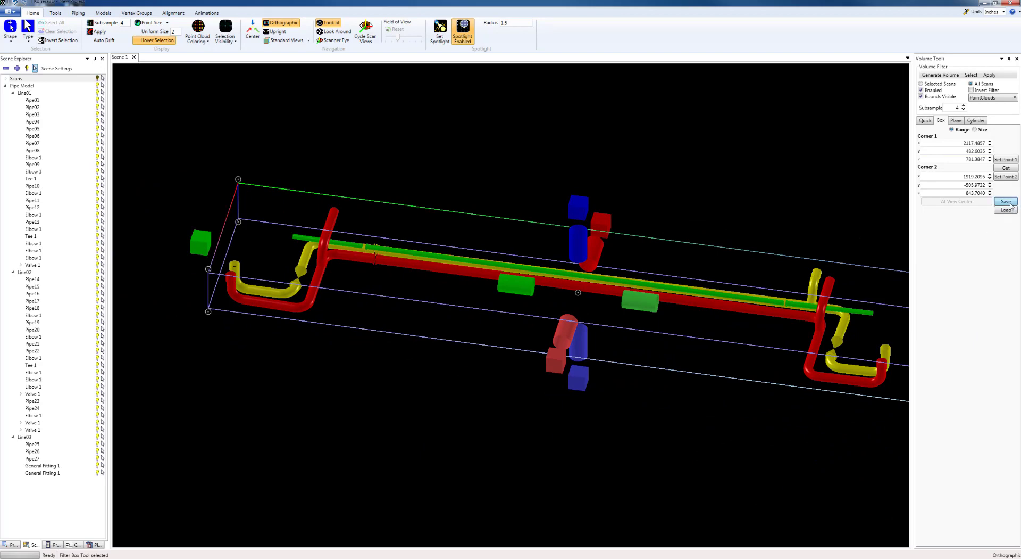
{"action": "left_click", "coordinate": [90, 72]}
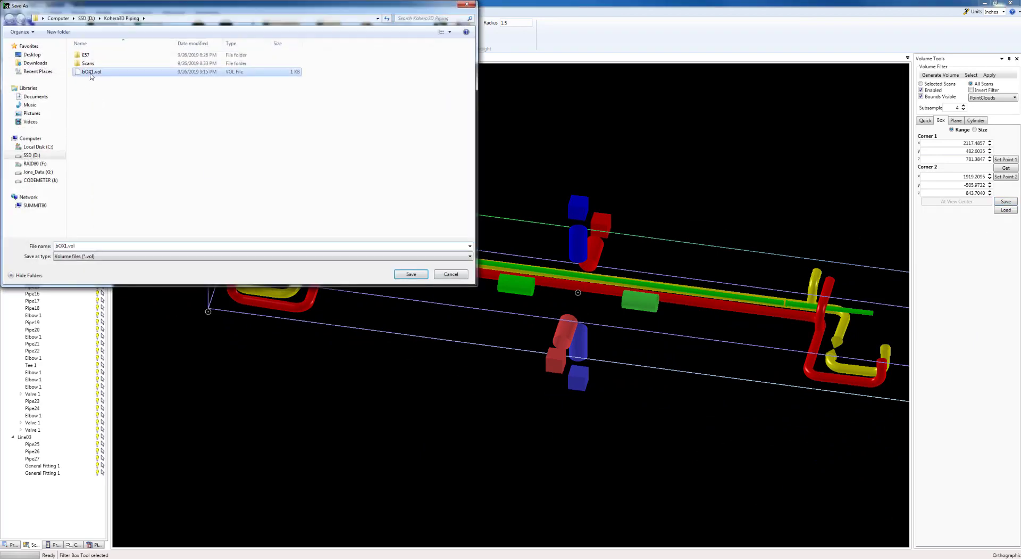
{"action": "right_click", "coordinate": [91, 72]}
{"action": "left_click", "coordinate": [109, 170]}
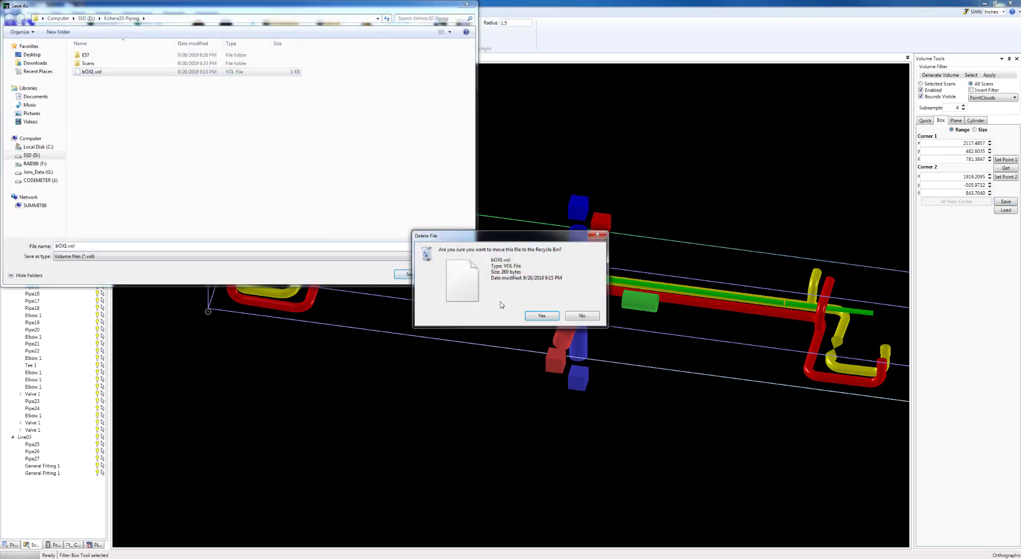
{"action": "left_click", "coordinate": [543, 316]}
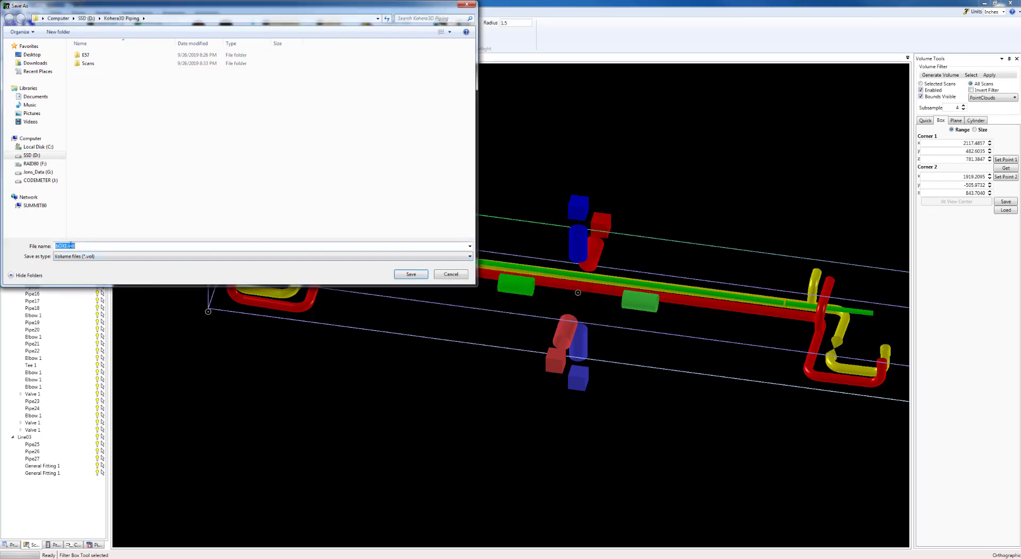
{"action": "type", "text": "Box"}
{"action": "key", "text": "Return"}
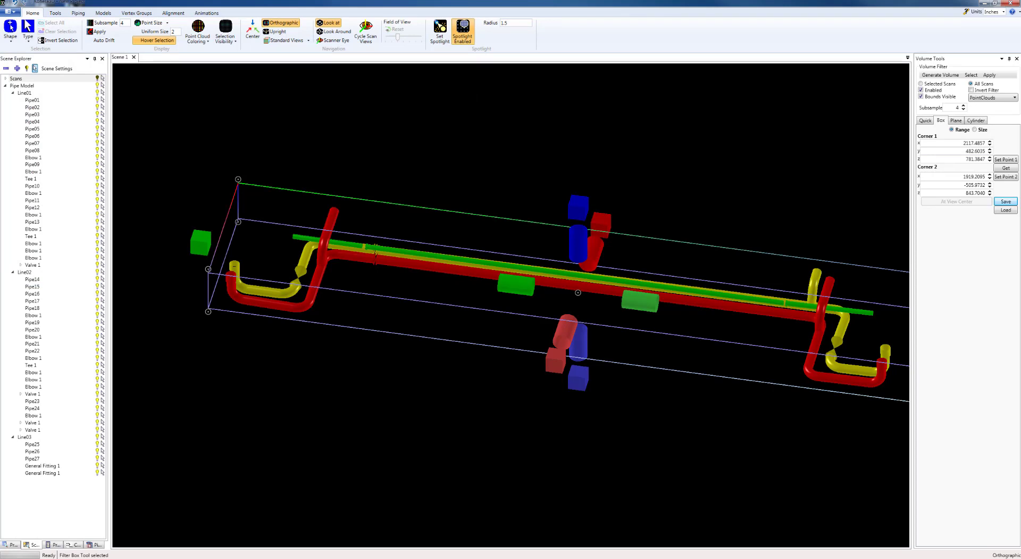
Show the scans inside the resized box volume and hide the box bounds.
{"action": "left_click_drag", "start_coordinate": [553, 170], "coordinate": [142, 367]}
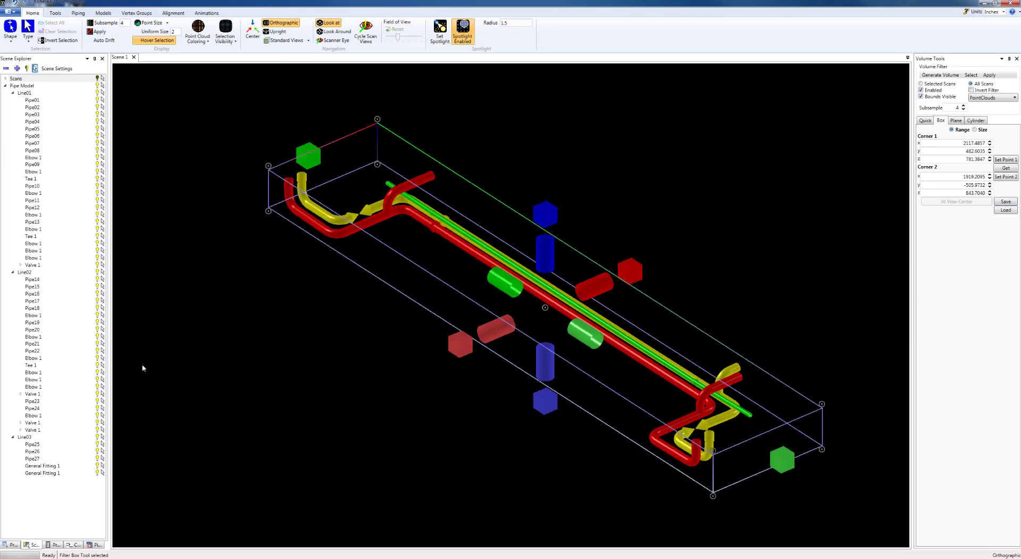
{"action": "left_click", "coordinate": [98, 79]}
{"action": "left_click_drag", "start_coordinate": [291, 302], "coordinate": [407, 390]}
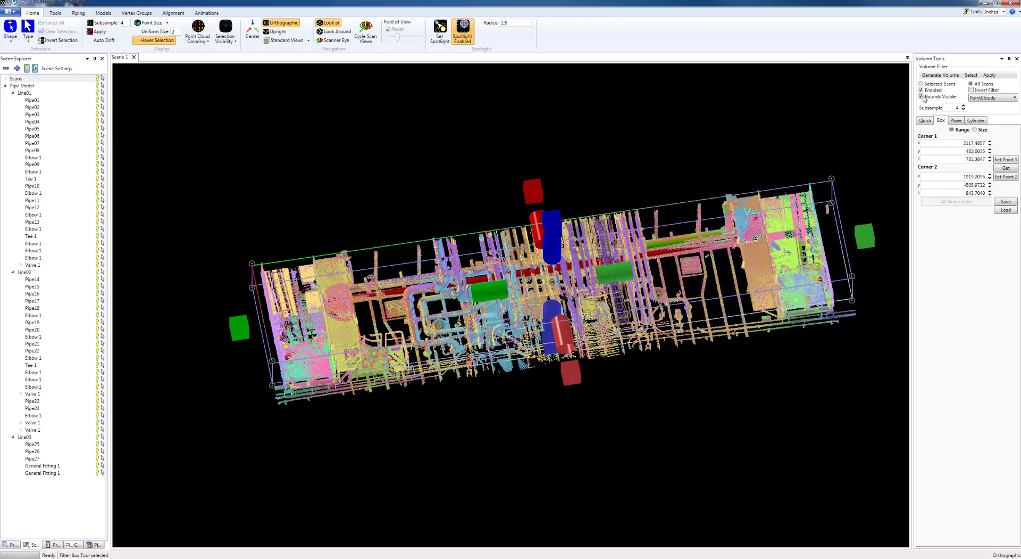
{"action": "left_click", "coordinate": [922, 97]}
{"action": "left_click_drag", "start_coordinate": [891, 265], "coordinate": [868, 285]}
{"action": "middle_click_drag", "start_coordinate": [867, 284], "coordinate": [871, 278]}
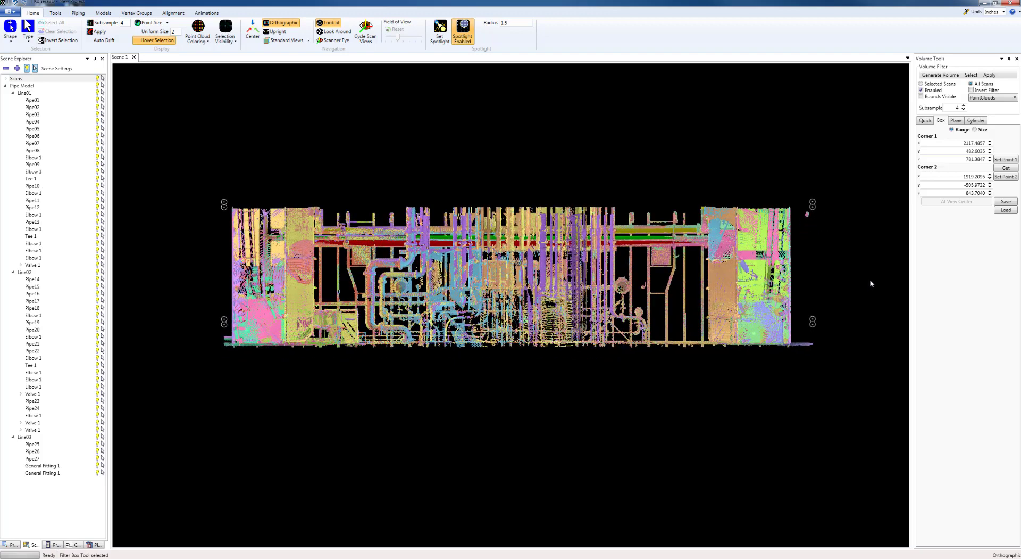
Select all the visible scan points in the volume with the Box select shape.
{"action": "key", "text": "alt"}
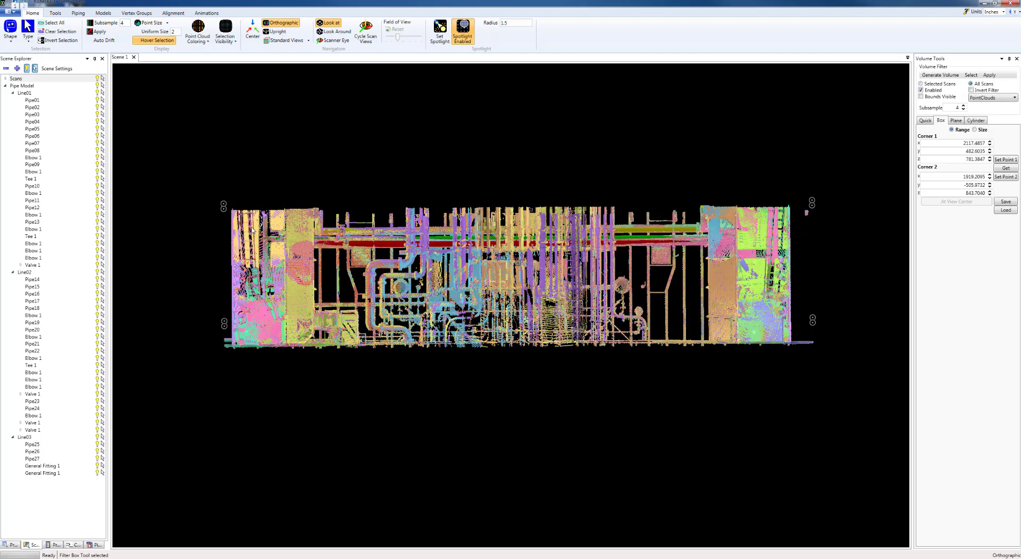
{"action": "left_click_drag", "start_coordinate": [213, 191], "coordinate": [837, 364]}
{"action": "left_click", "coordinate": [10, 42]}
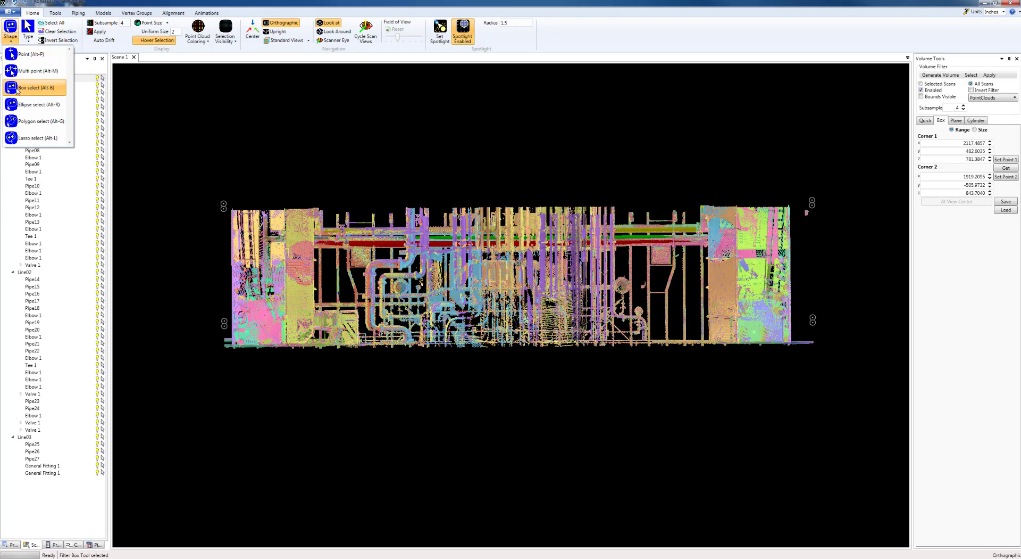
{"action": "left_click", "coordinate": [36, 88]}
{"action": "left_click_drag", "start_coordinate": [505, 264], "coordinate": [858, 377]}
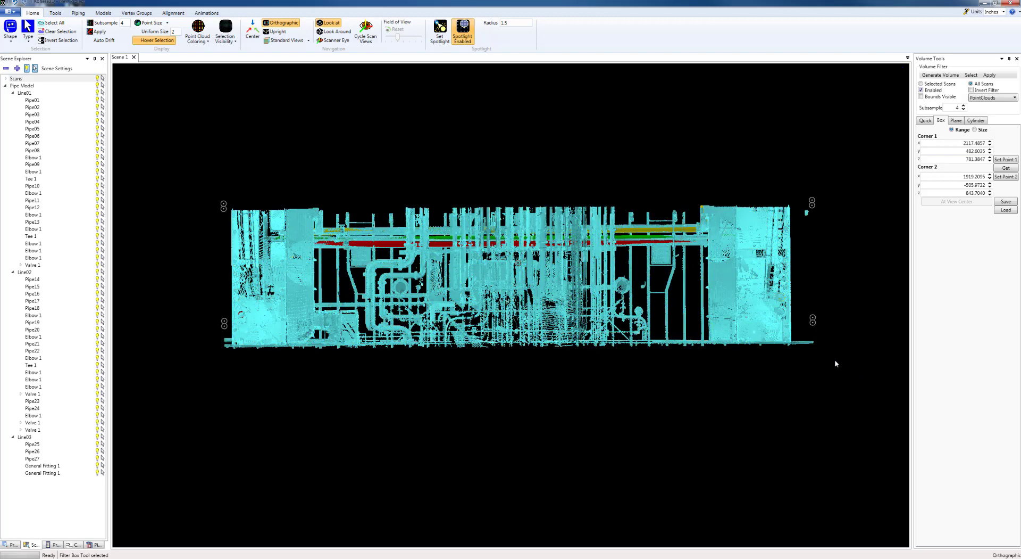
Set the selection shape back to Point and pick a point on the scan cloud.
{"action": "middle_click_drag", "start_coordinate": [834, 359], "coordinate": [746, 198]}
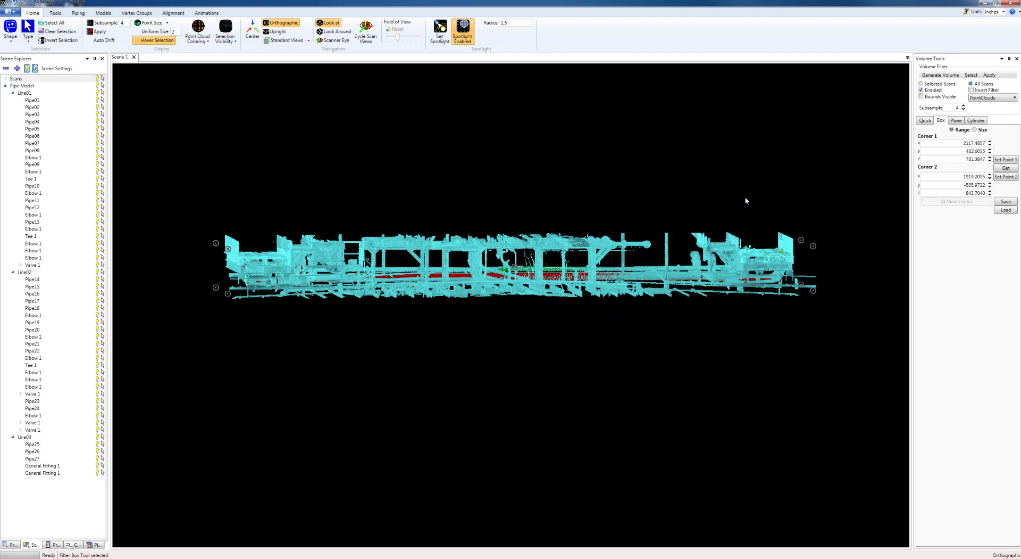
{"action": "left_click", "coordinate": [11, 40]}
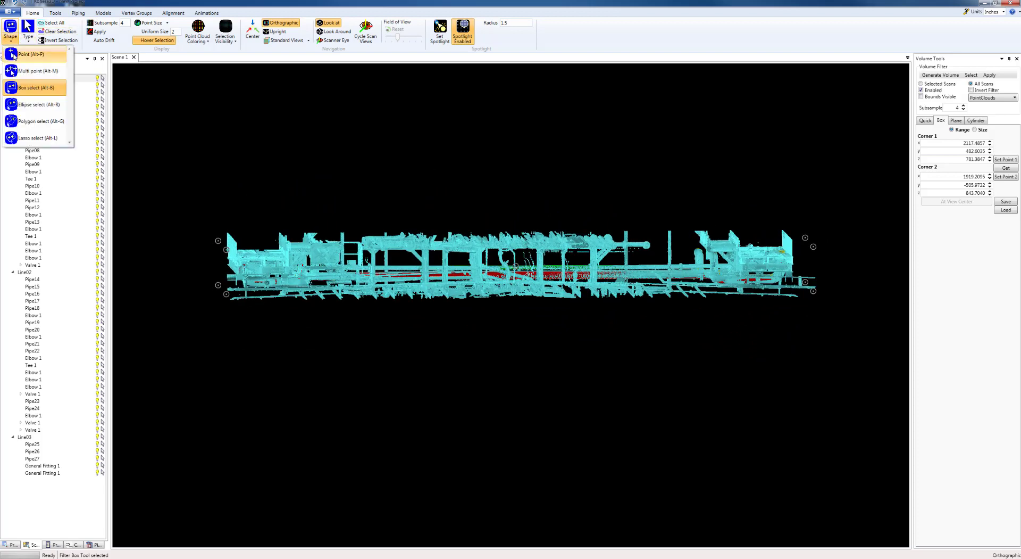
{"action": "left_click", "coordinate": [24, 54]}
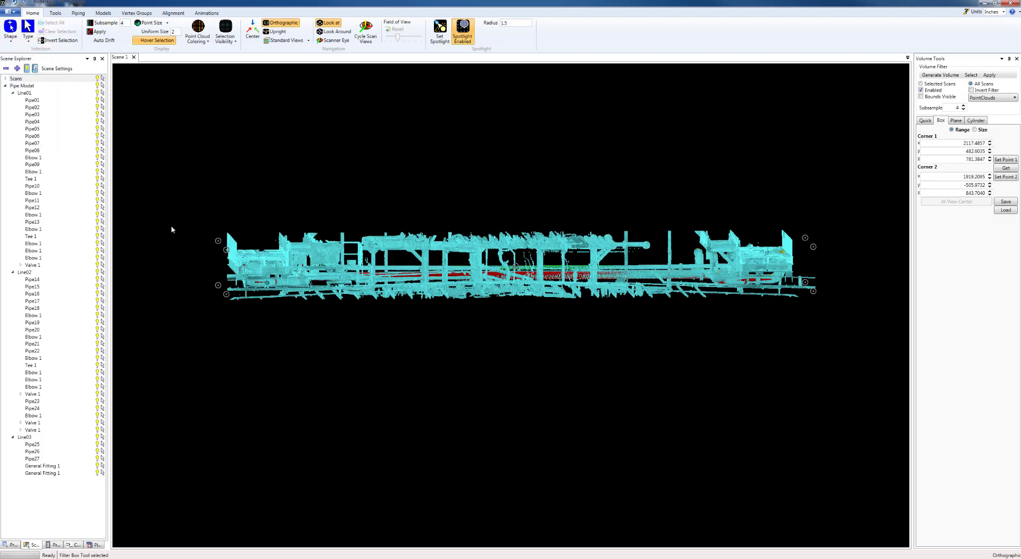
{"action": "left_click", "coordinate": [415, 246]}
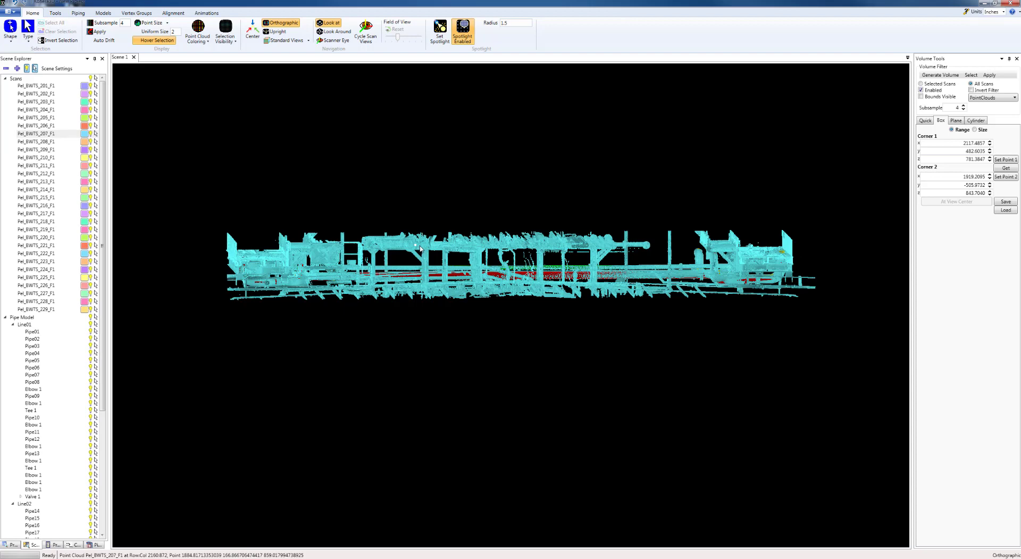
Open the Batch Point Cloud Export and limit the exported points to the selected ones.
{"action": "key", "text": "alt"}
{"action": "key", "text": "1"}
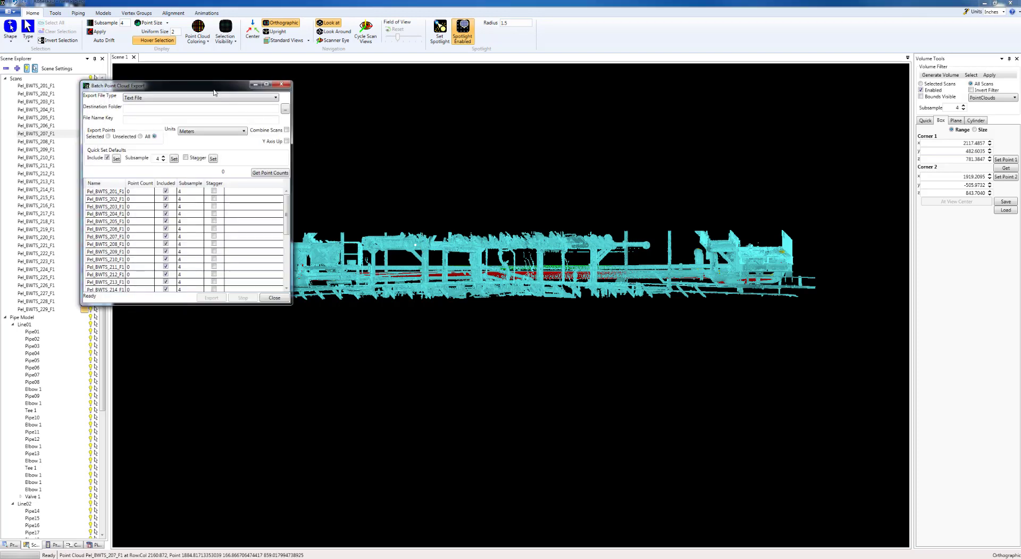
{"action": "left_click_drag", "start_coordinate": [215, 93], "coordinate": [201, 130]}
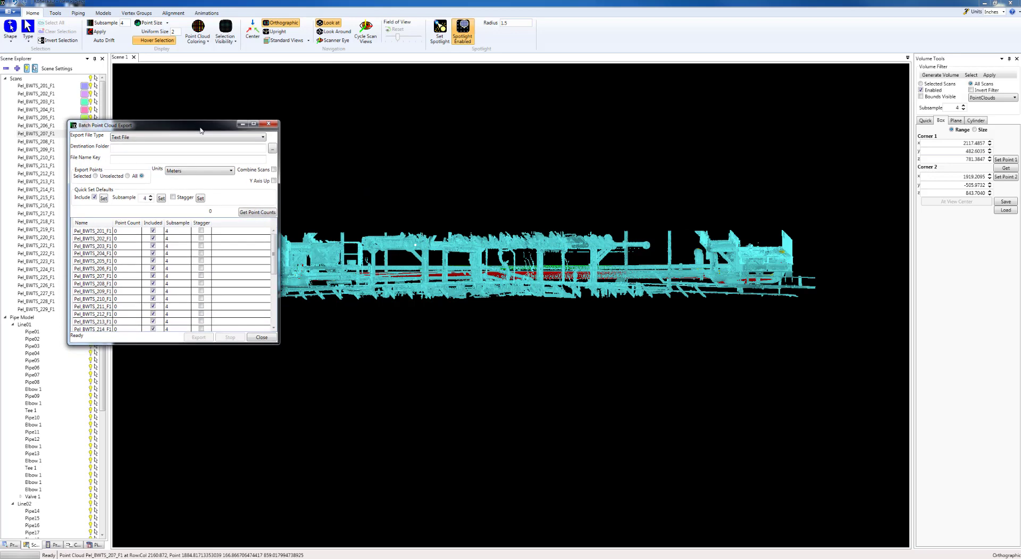
{"action": "left_click", "coordinate": [439, 314]}
{"action": "mouse_move", "coordinate": [437, 314]}
{"action": "middle_mouse_down"}
{"action": "mouse_move", "coordinate": [495, 313]}
{"action": "mouse_move", "coordinate": [484, 303]}
{"action": "mouse_move", "coordinate": [442, 306]}
{"action": "middle_mouse_up"}
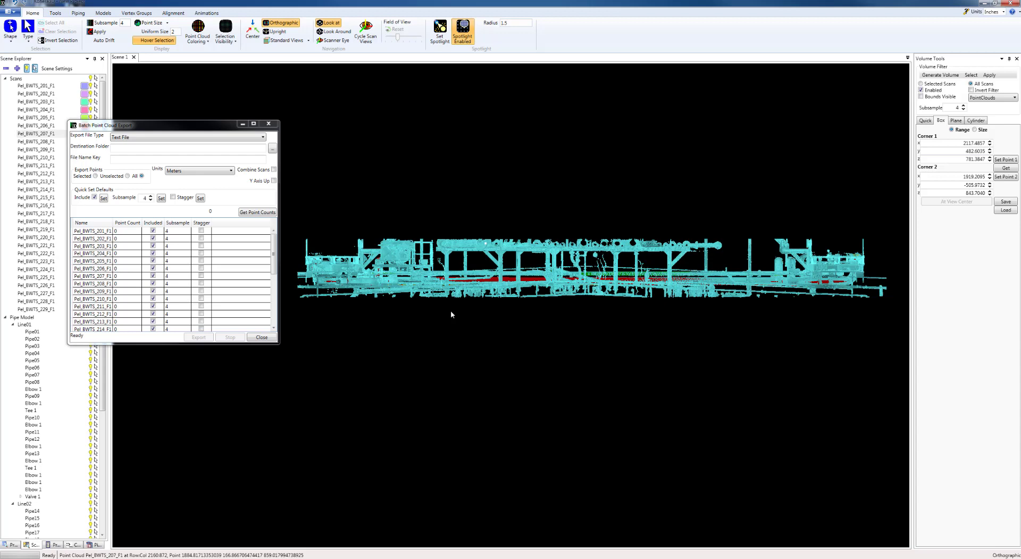
{"action": "left_click", "coordinate": [96, 176]}
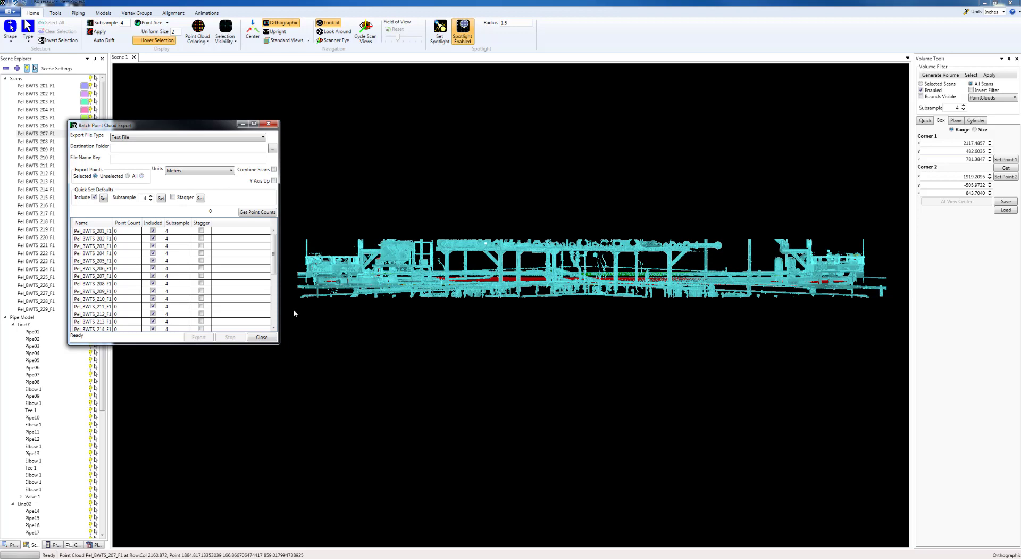
Enable combining the scans and apply a subsample of 2 to every scan in the export.
{"action": "left_click", "coordinate": [274, 169]}
{"action": "left_click", "coordinate": [150, 200]}
{"action": "left_click", "coordinate": [161, 199]}
Switch to the file explorer, create a folder named Exports on the SSD (D:) drive and open it.
{"action": "left_click", "coordinate": [132, 557]}
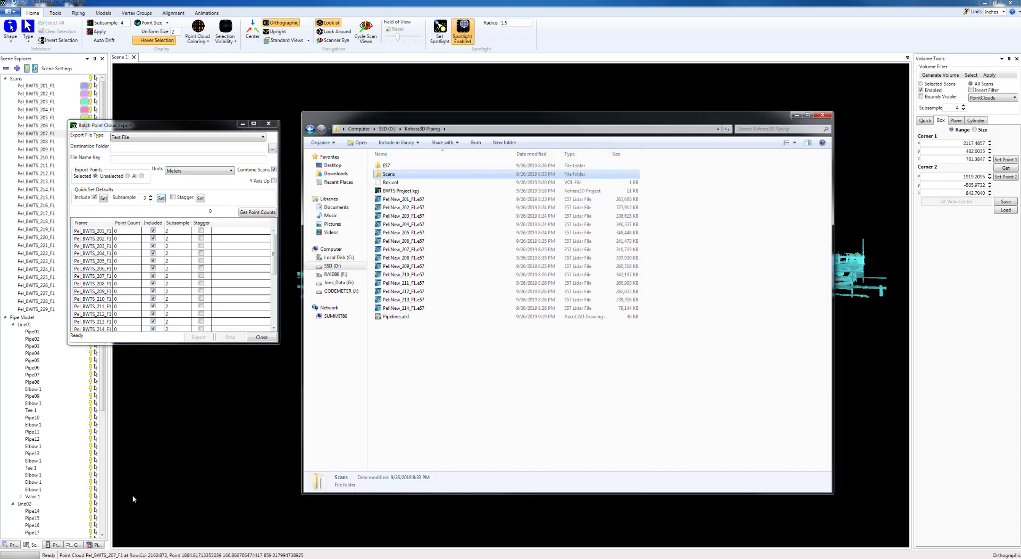
{"action": "left_click", "coordinate": [385, 129]}
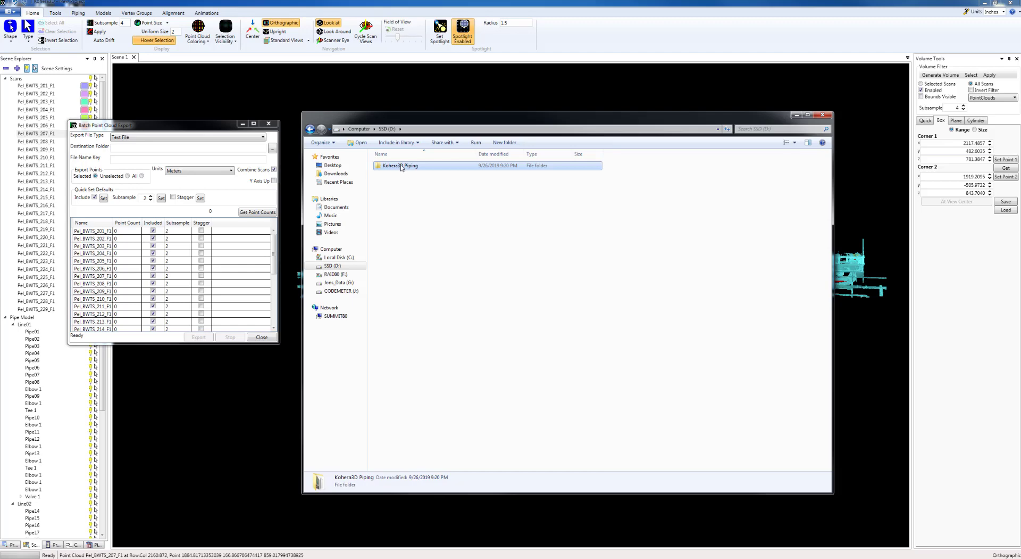
{"action": "double_click", "coordinate": [401, 167]}
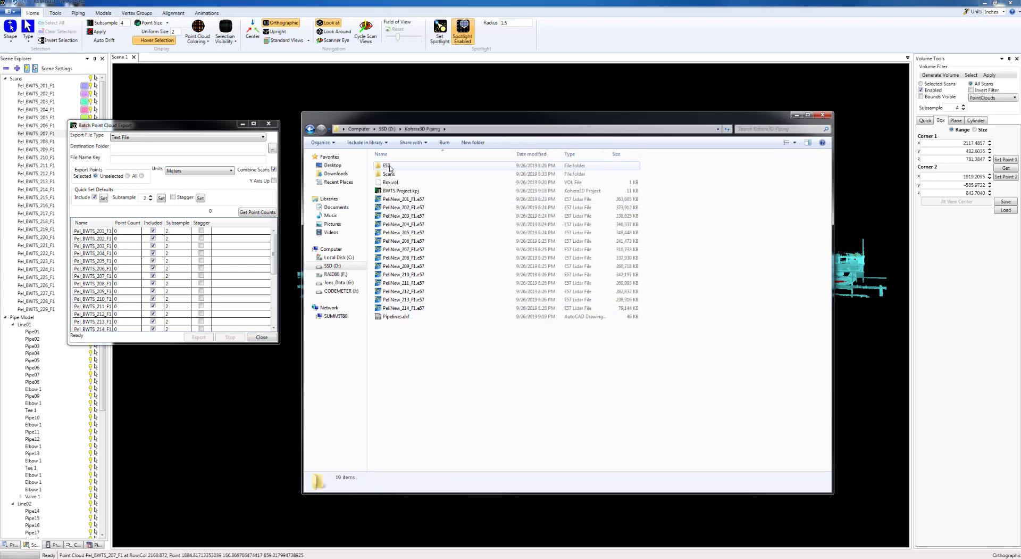
{"action": "left_click", "coordinate": [386, 131]}
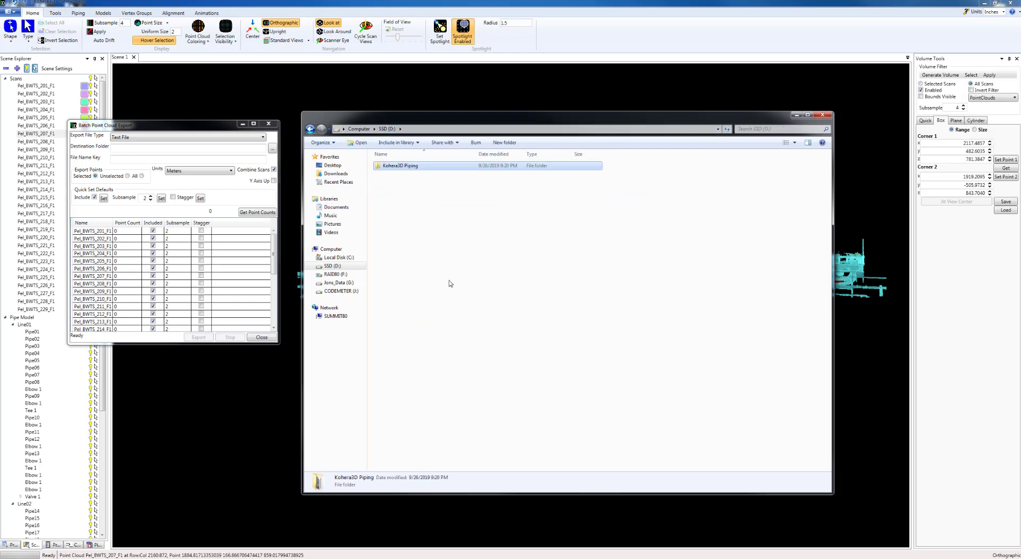
{"action": "right_click", "coordinate": [432, 270]}
{"action": "mouse_move", "coordinate": [466, 367]}
{"action": "left_click", "coordinate": [563, 372]}
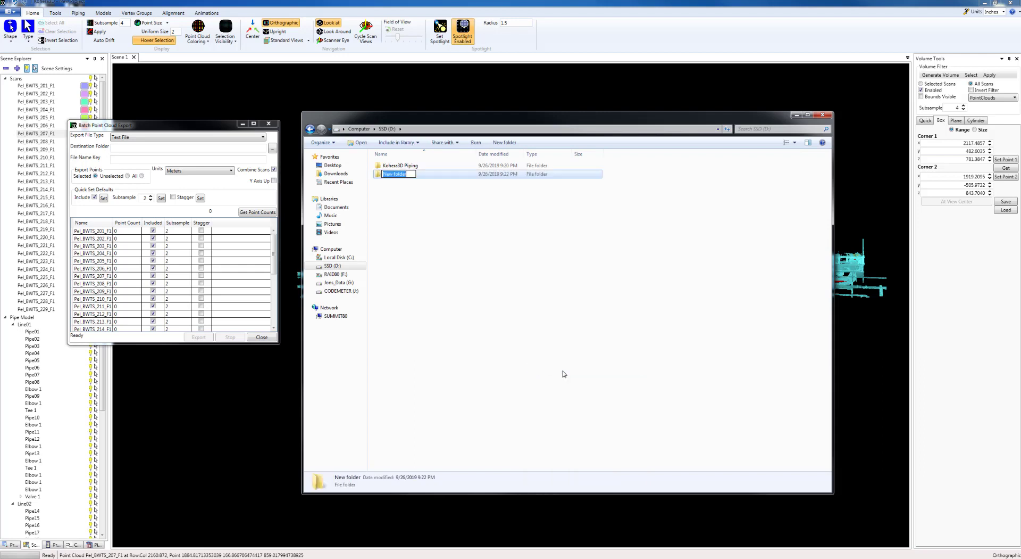
{"action": "type", "text": "E"}
{"action": "key", "text": "Return"}
{"action": "key", "text": "Return"}
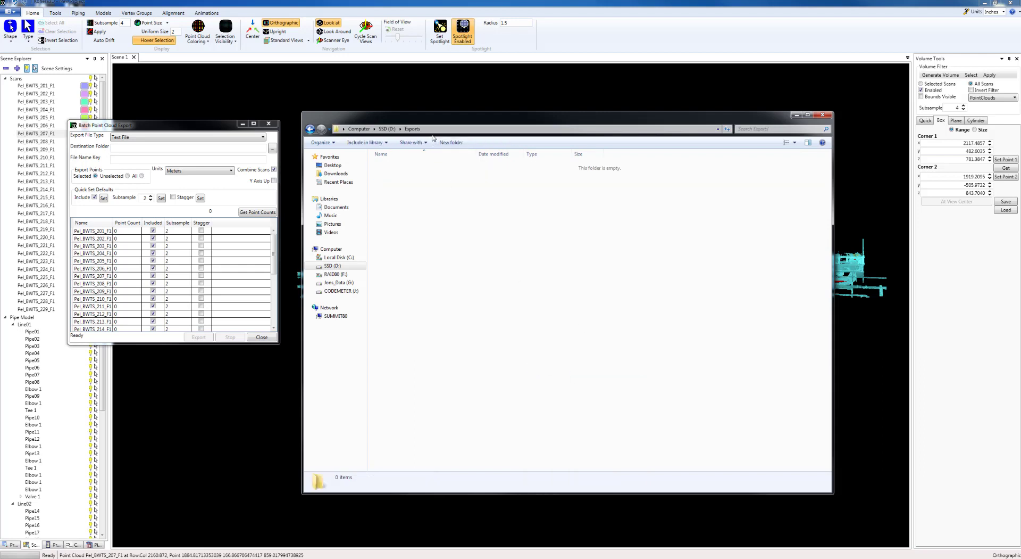
Batch-export the scan points to D:\Exports with BWTS Volume as the file name key, and close the export dialog.
{"action": "left_click", "coordinate": [432, 130]}
{"action": "key", "text": "ctrl+c"}
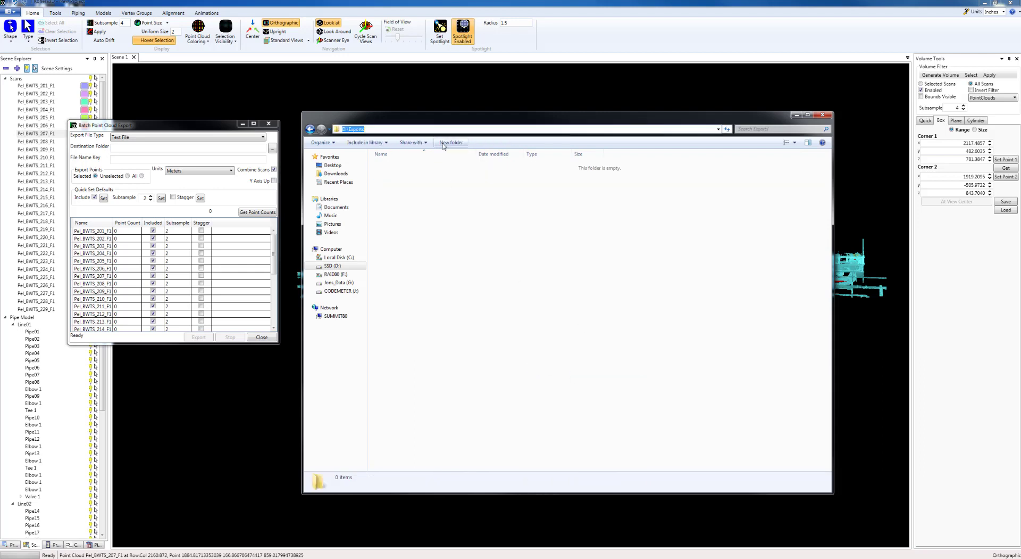
{"action": "left_click", "coordinate": [142, 147]}
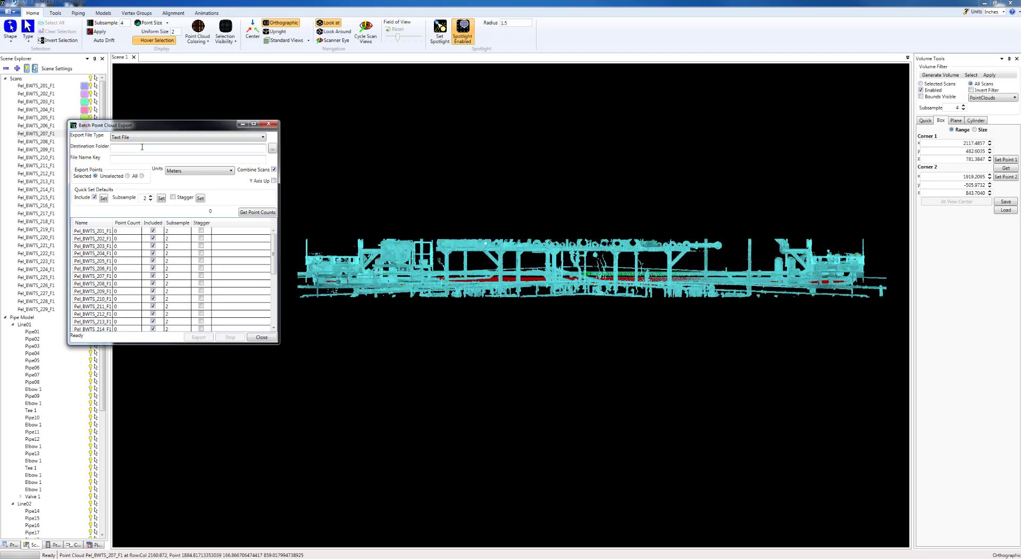
{"action": "key", "text": "ctrl+v"}
{"action": "left_click", "coordinate": [141, 159]}
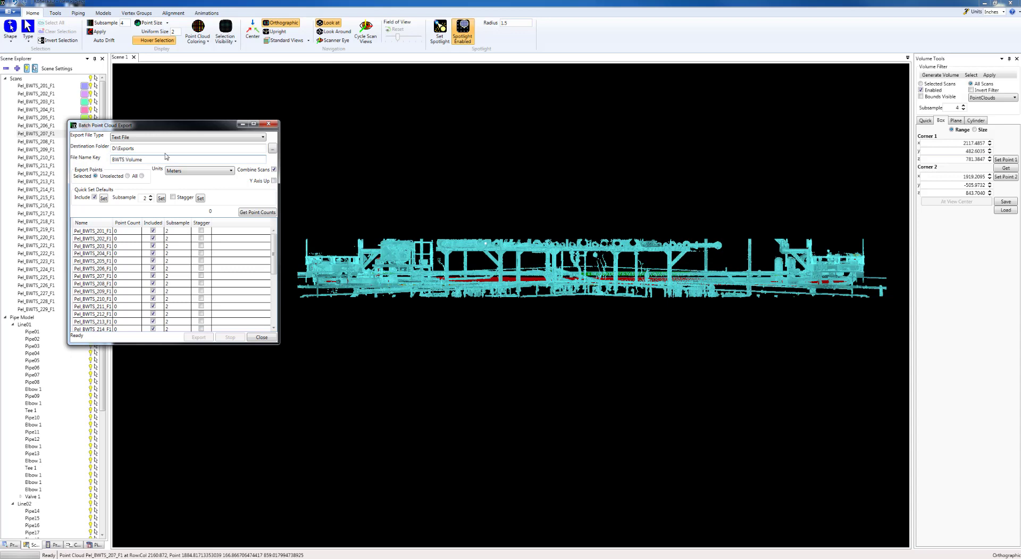
{"action": "left_click", "coordinate": [164, 150]}
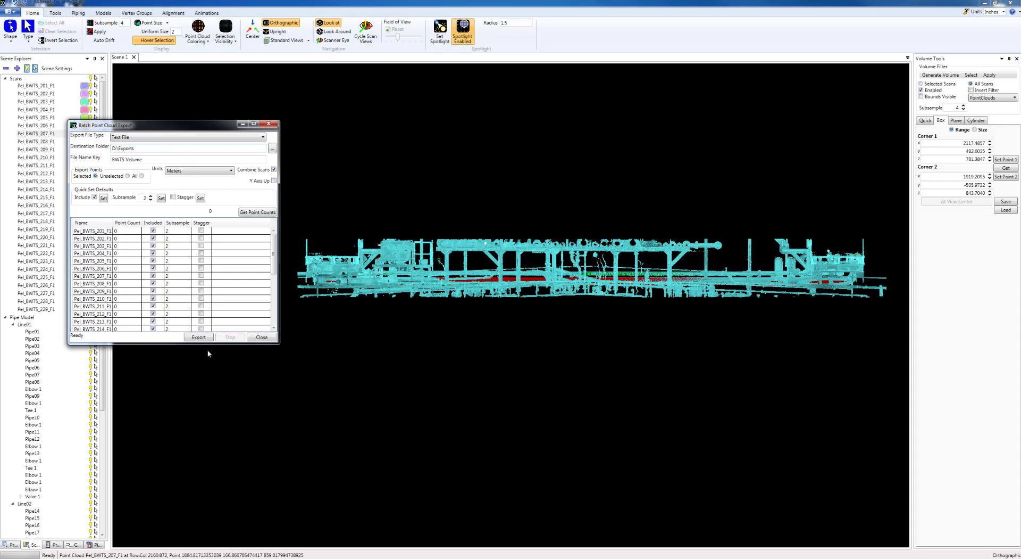
{"action": "left_click", "coordinate": [199, 338]}
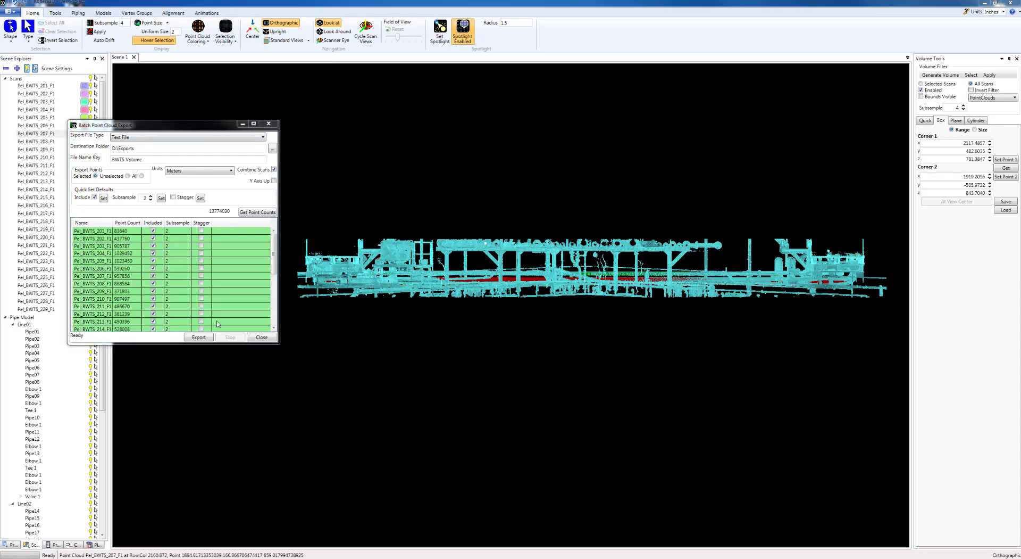
{"action": "left_click", "coordinate": [263, 338]}
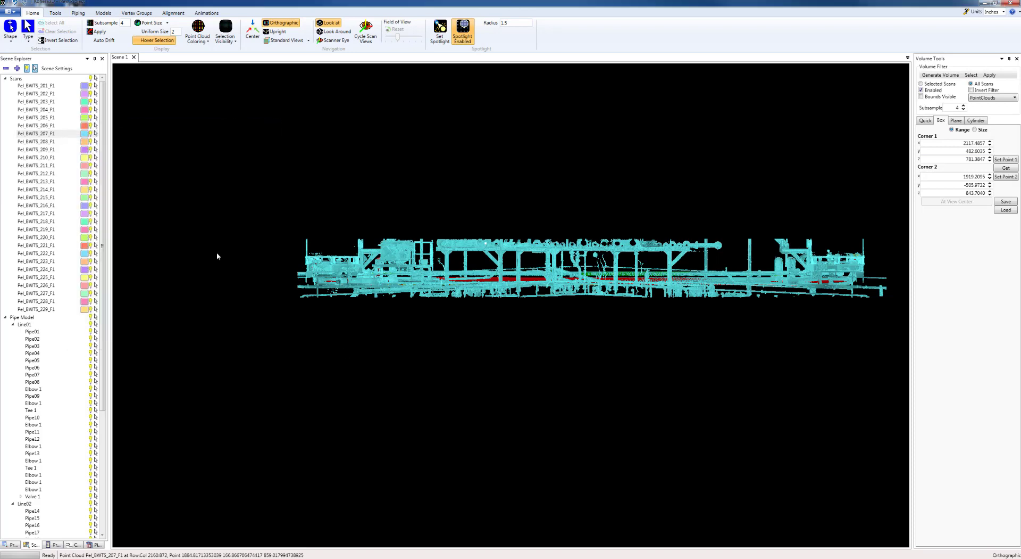
Deselect the scan cloud and change the selection visibility so the points show in their individual scan colors.
{"action": "left_click", "coordinate": [285, 166]}
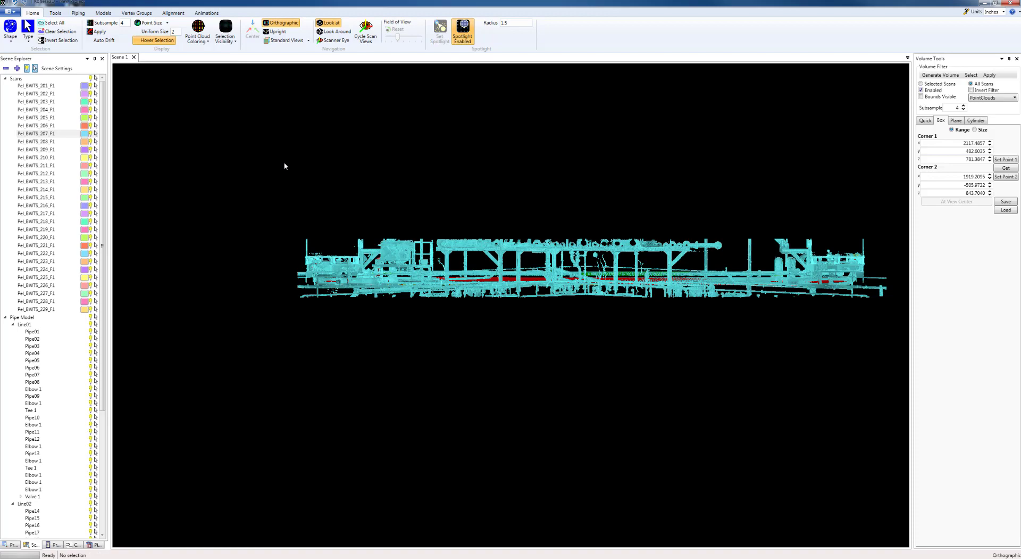
{"action": "left_click", "coordinate": [231, 43]}
{"action": "middle_click_drag", "start_coordinate": [355, 206], "coordinate": [253, 311]}
{"action": "scroll", "coordinate": [254, 311], "scroll_direction": "up", "scroll_amount": 2}
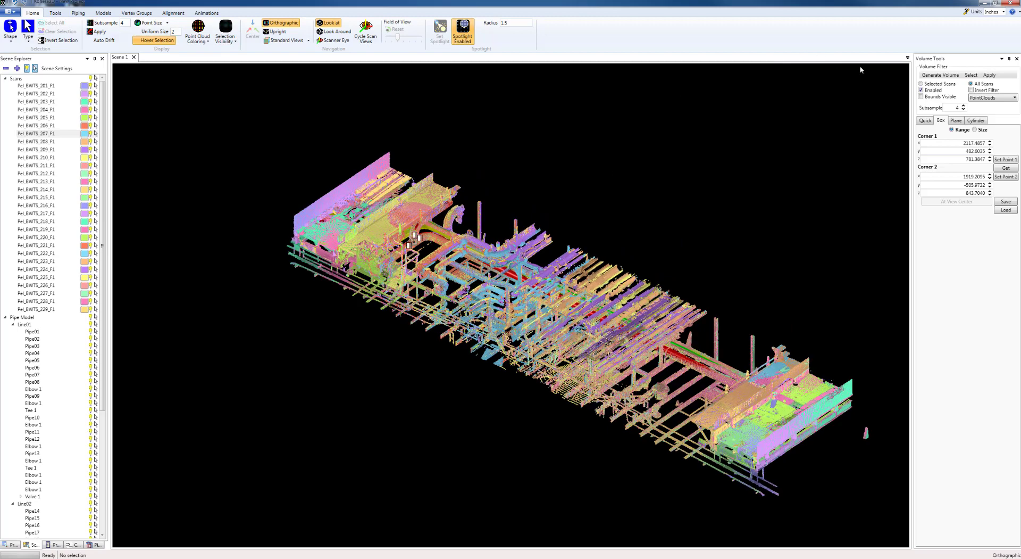
Minimize the Kohera3D windows and launch Autodesk ReCap 360 from the desktop.
{"action": "left_click", "coordinate": [985, 3]}
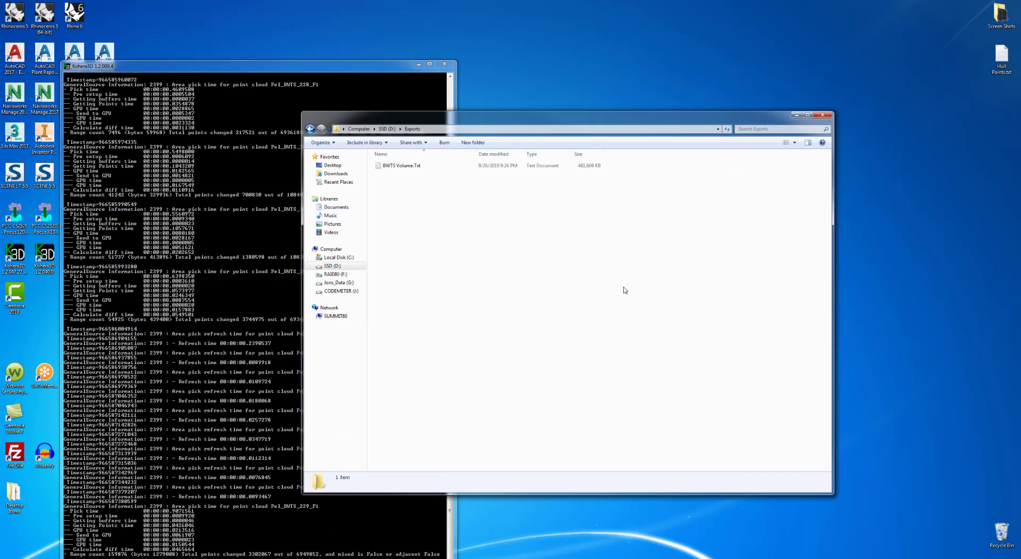
{"action": "left_click", "coordinate": [419, 63]}
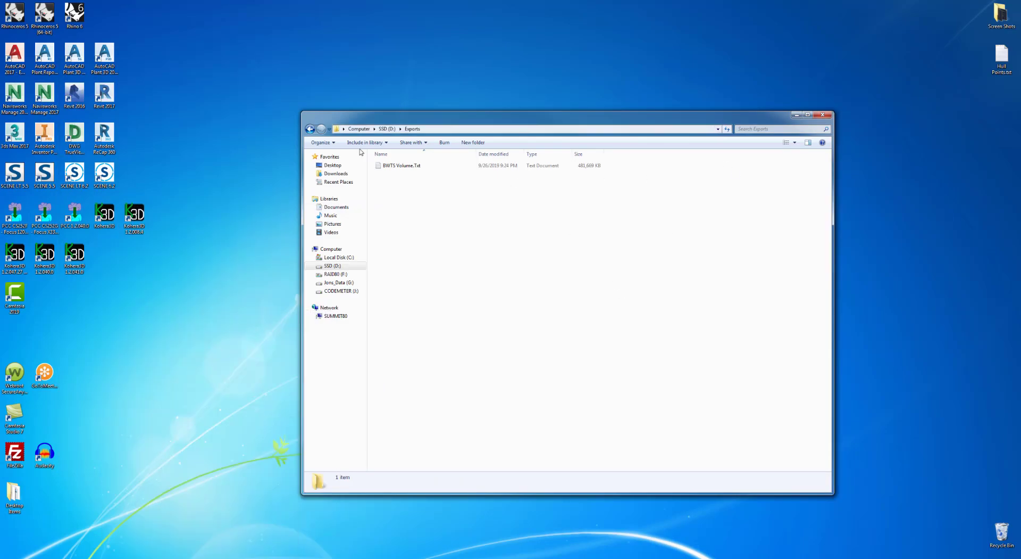
{"action": "left_click", "coordinate": [236, 249]}
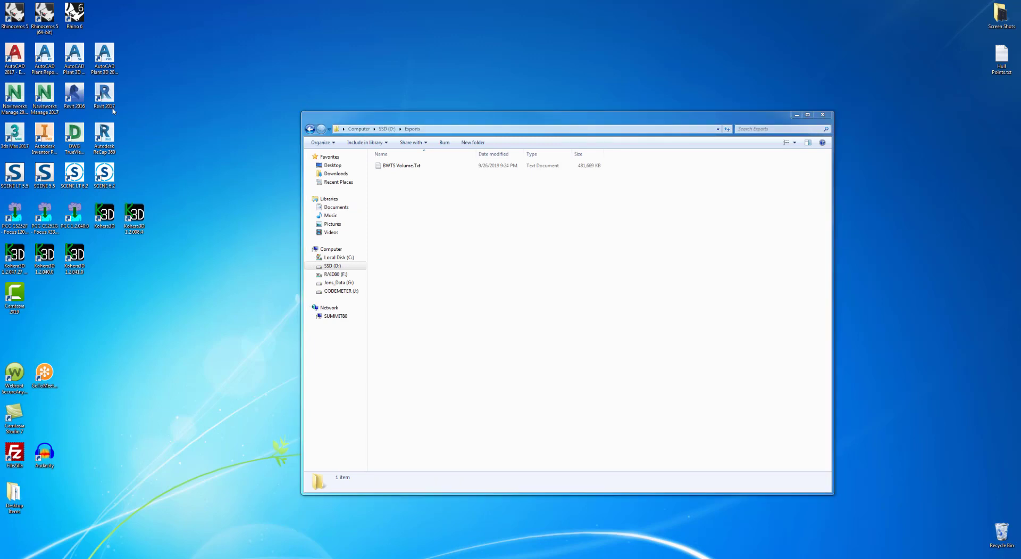
{"action": "double_click", "coordinate": [104, 136]}
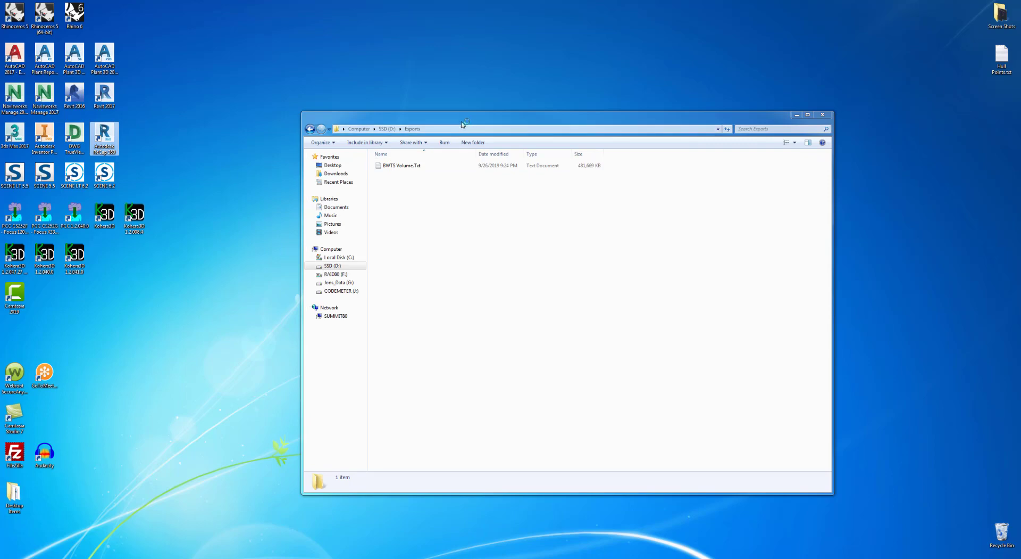
Create a folder named Recap on the SSD (D:) drive and open it to get its path.
{"action": "left_click_drag", "start_coordinate": [566, 118], "coordinate": [1020, 87]}
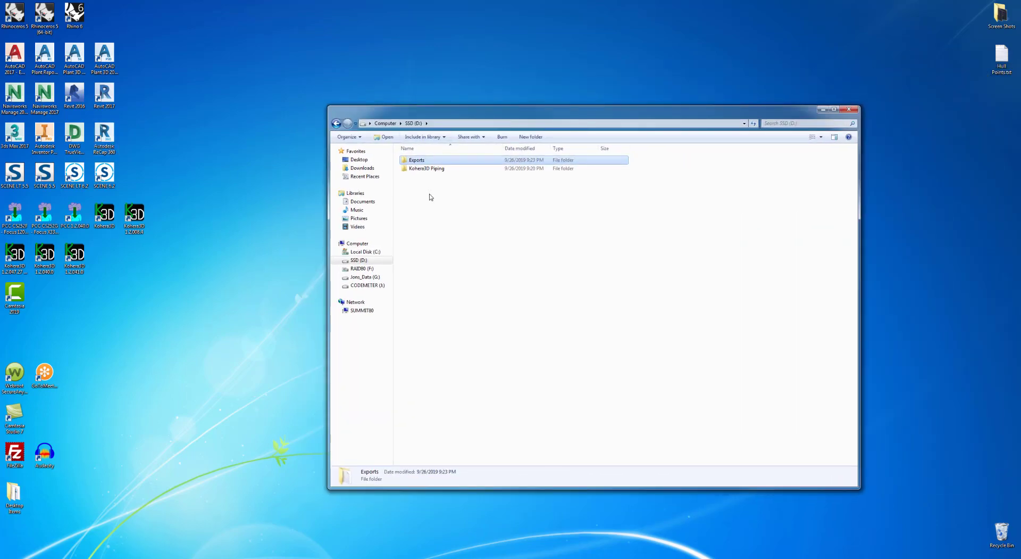
{"action": "right_click", "coordinate": [430, 195]}
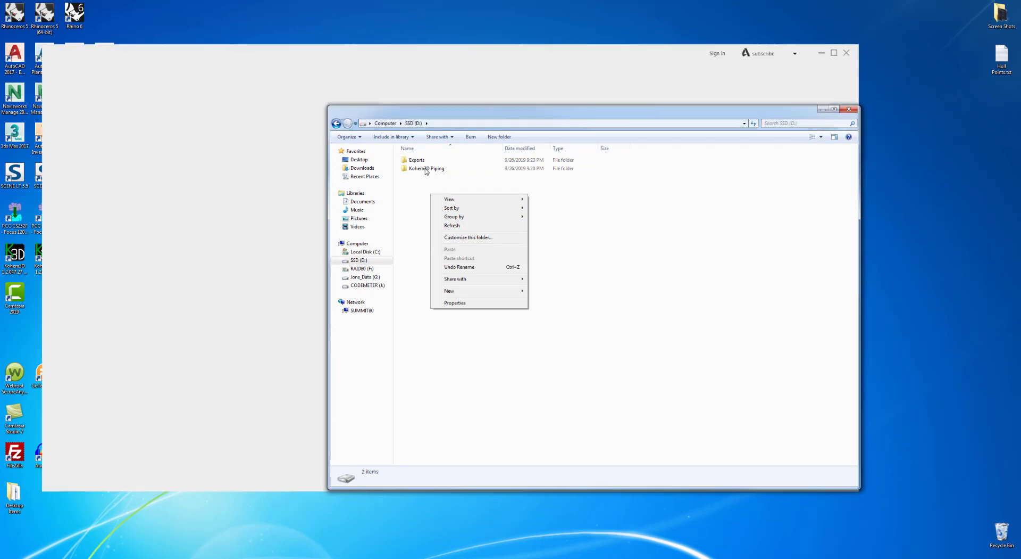
{"action": "mouse_move", "coordinate": [459, 291]}
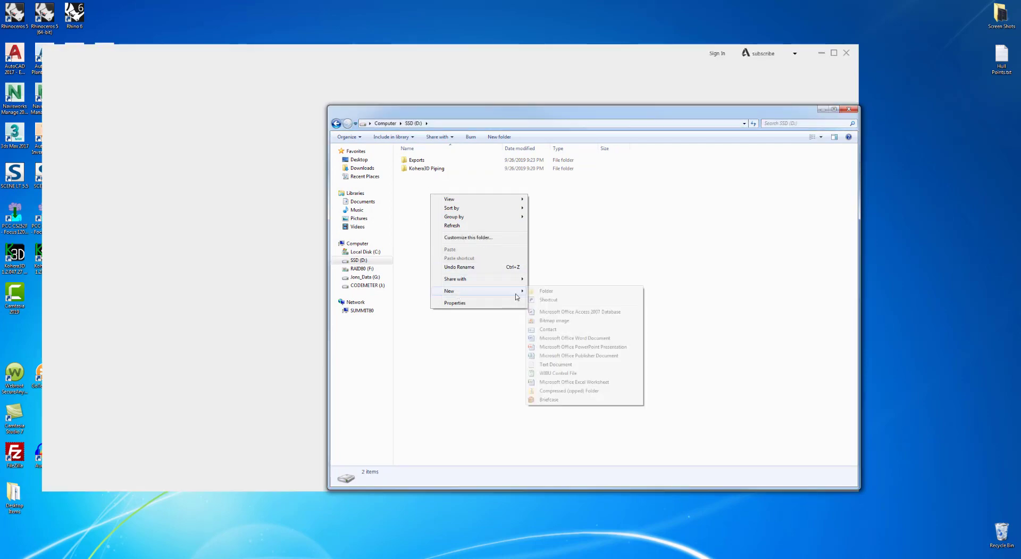
{"action": "left_click", "coordinate": [557, 292]}
{"action": "type", "text": "Recap"}
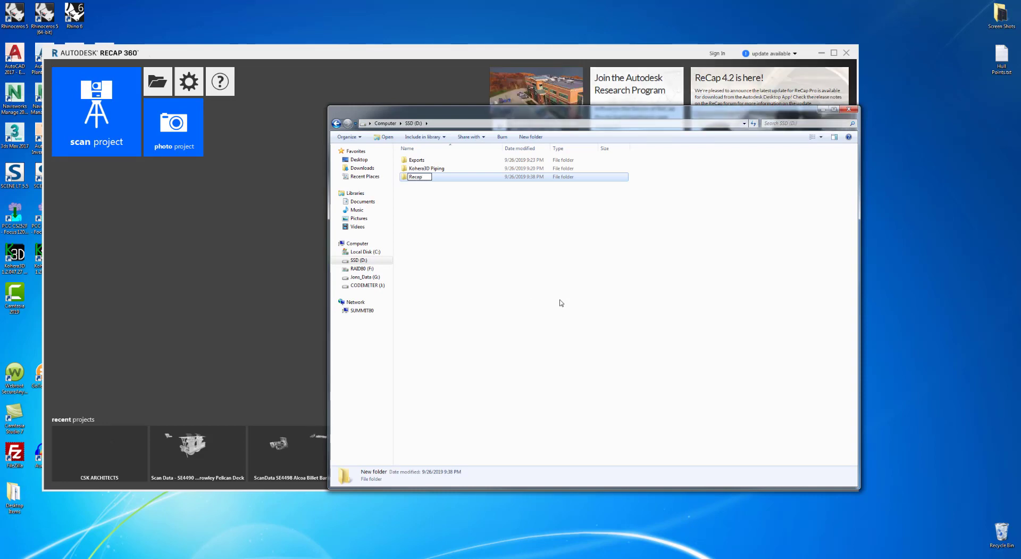
{"action": "key", "text": "Return"}
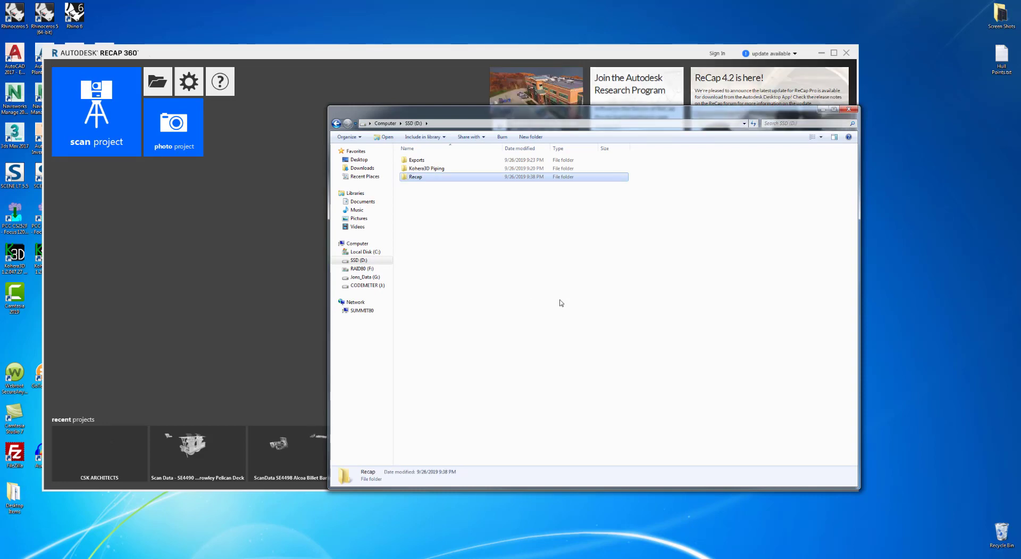
{"action": "double_click", "coordinate": [416, 177]}
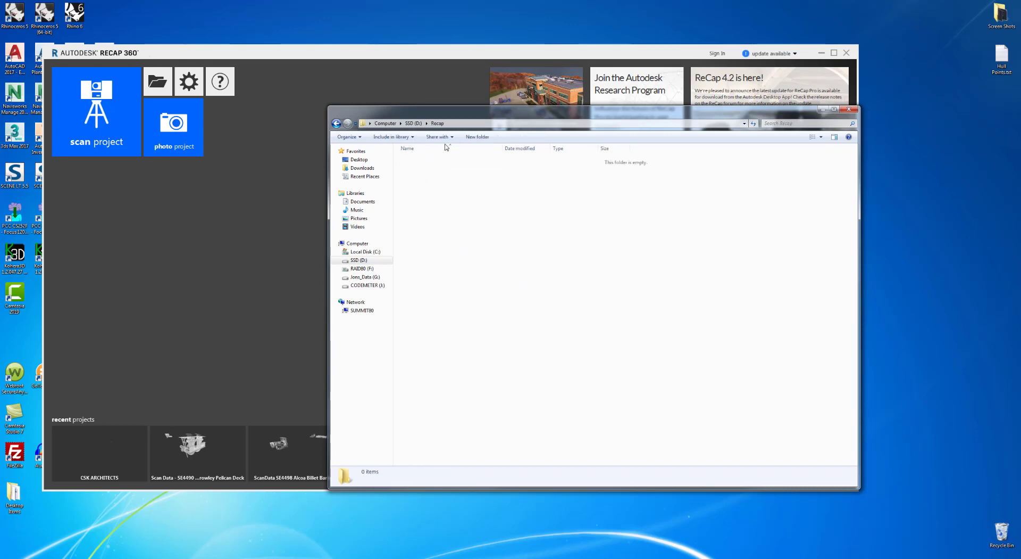
{"action": "left_click", "coordinate": [469, 124]}
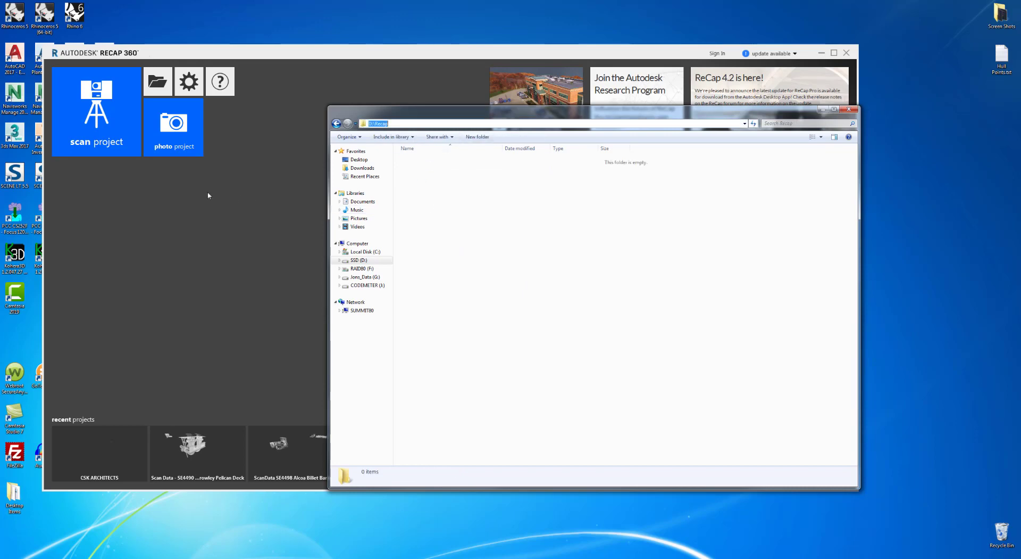
Create a new ReCap scan project named BWTS Project, saved in D:\Recap.
{"action": "left_click", "coordinate": [112, 140]}
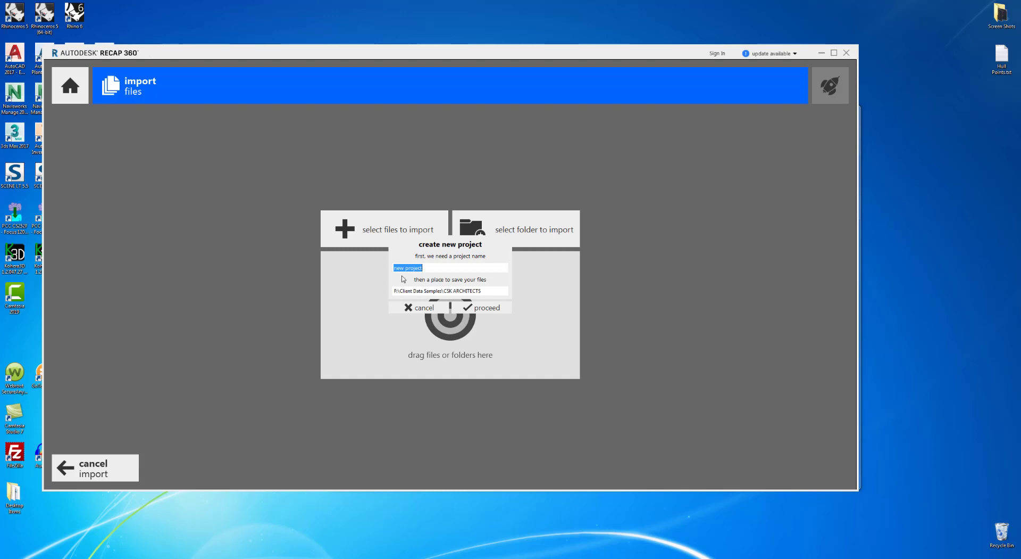
{"action": "left_click", "coordinate": [444, 291]}
{"action": "type", "text": "D:\\Recap"}
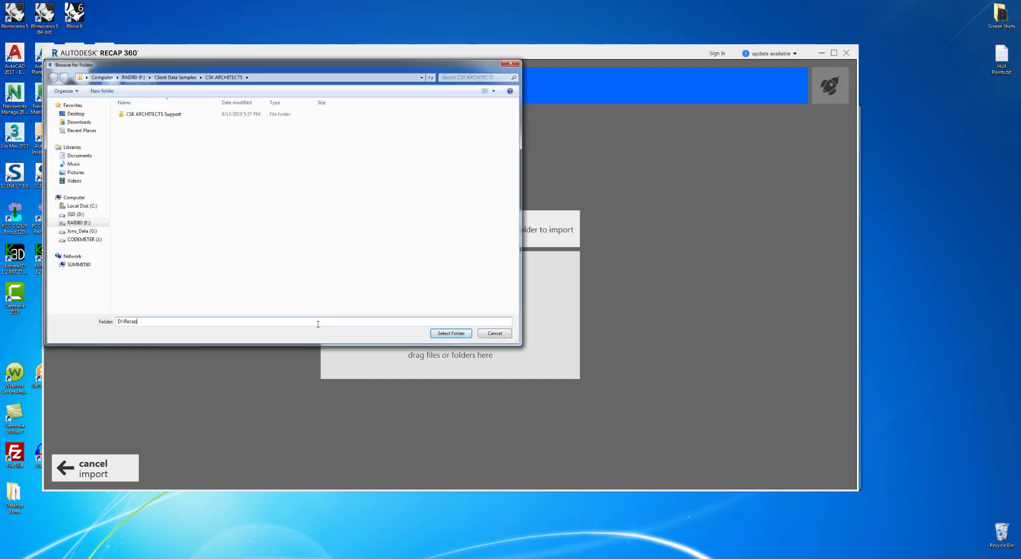
{"action": "key", "text": "Return"}
{"action": "left_click", "coordinate": [127, 79]}
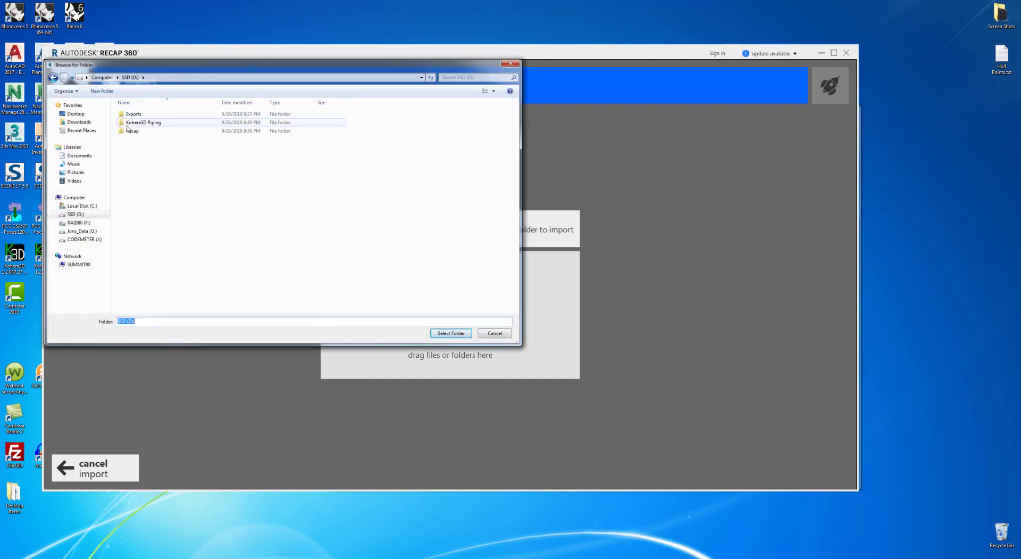
{"action": "left_click", "coordinate": [133, 131]}
{"action": "left_click", "coordinate": [442, 335]}
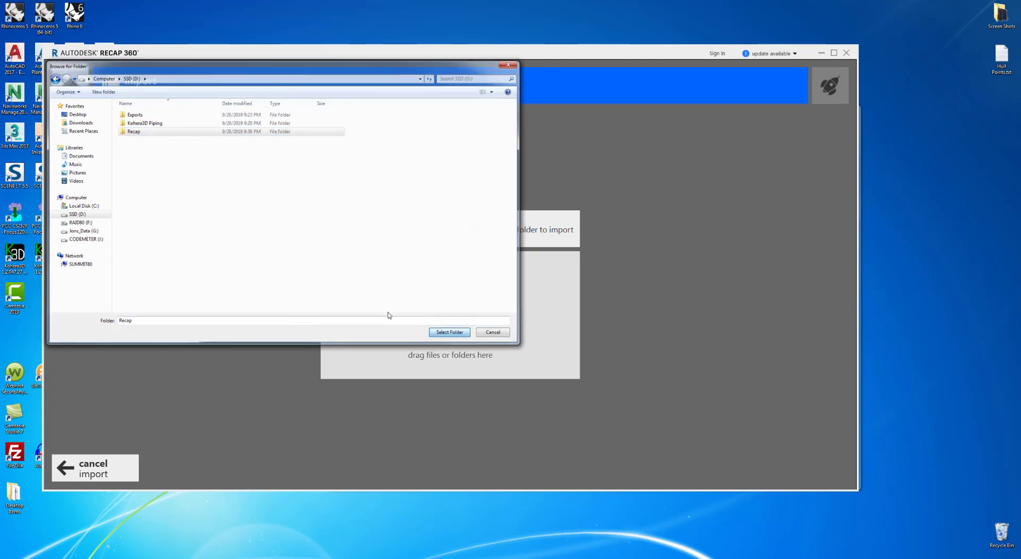
{"action": "type", "text": "B"}
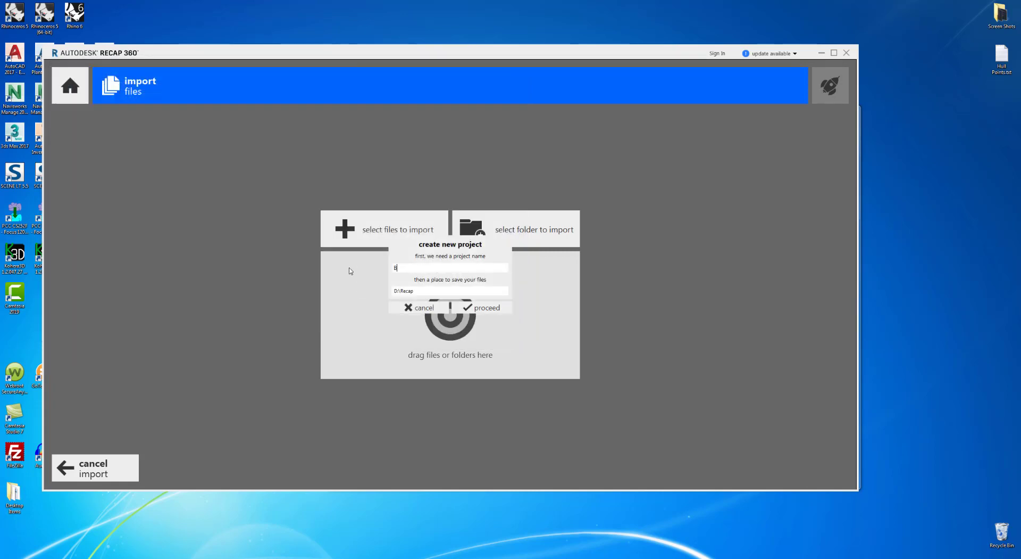
{"action": "type", "text": "WTS Project"}
{"action": "left_click", "coordinate": [484, 307]}
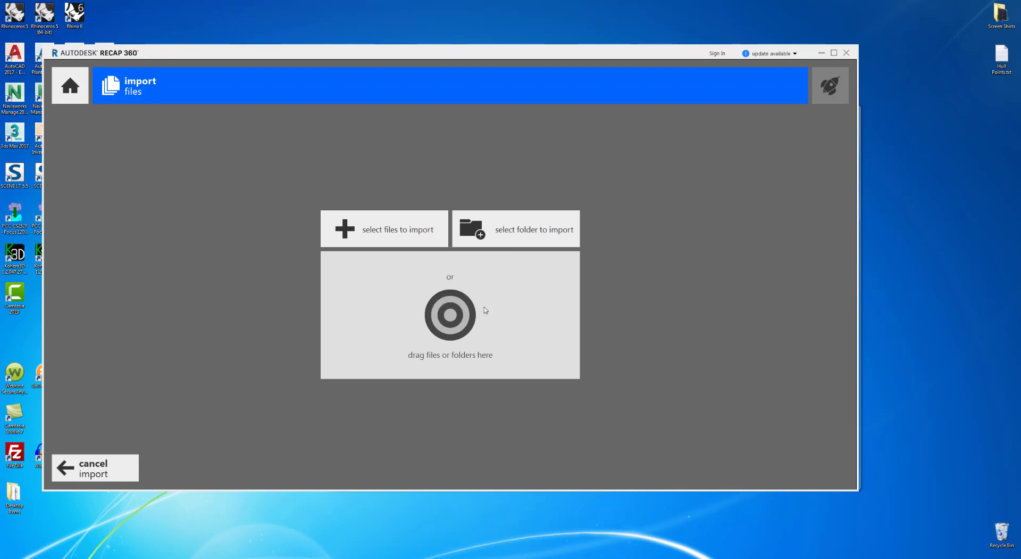
Add BWTS Volume.Txt from the Exports folder on the D: drive as the point cloud file to import.
{"action": "left_click", "coordinate": [386, 235]}
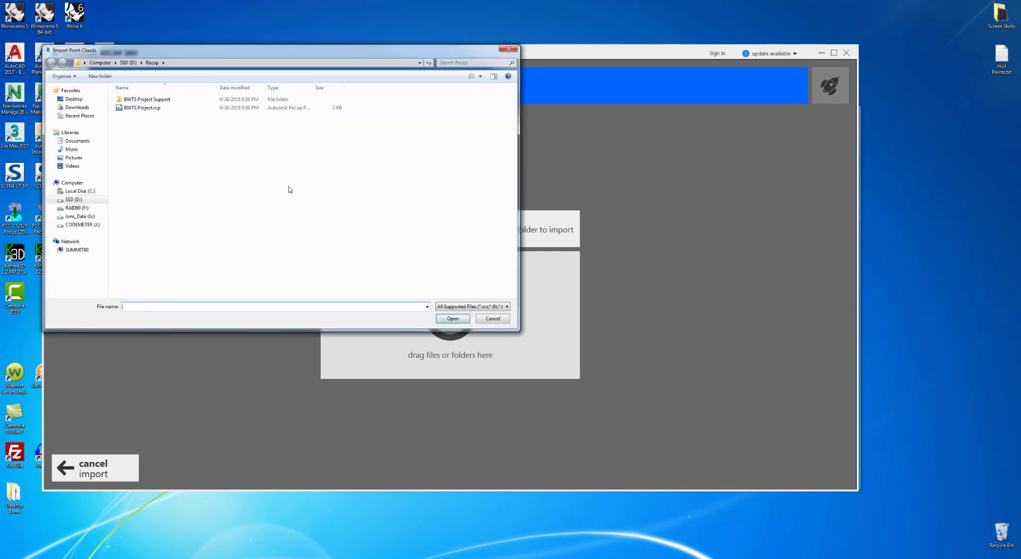
{"action": "left_click", "coordinate": [128, 63]}
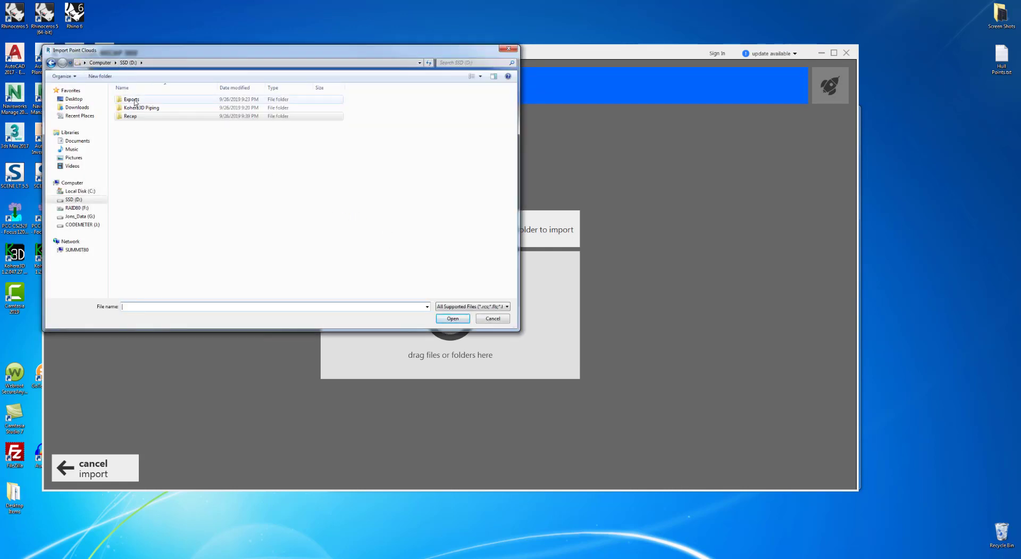
{"action": "double_click", "coordinate": [131, 99]}
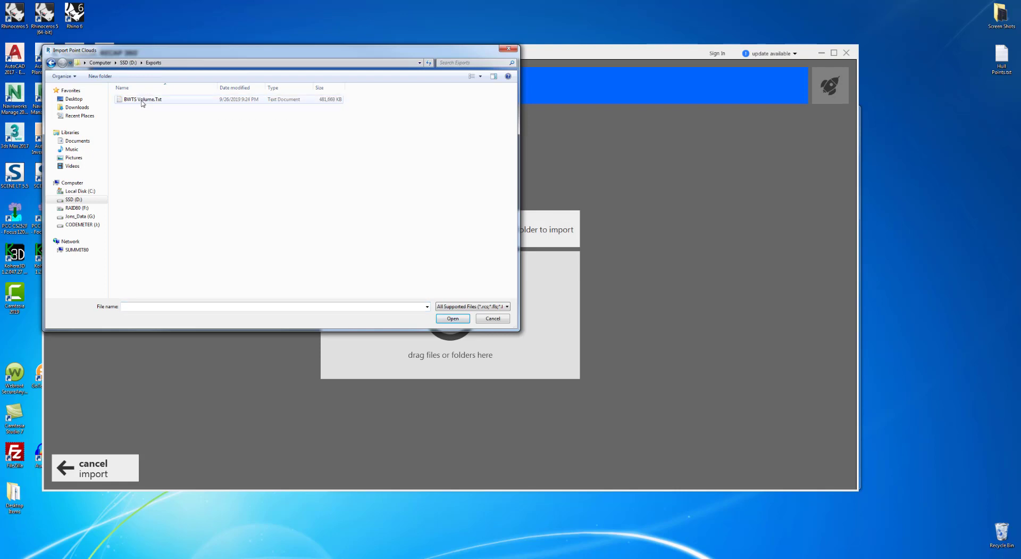
{"action": "left_click", "coordinate": [139, 100]}
{"action": "left_click", "coordinate": [453, 318]}
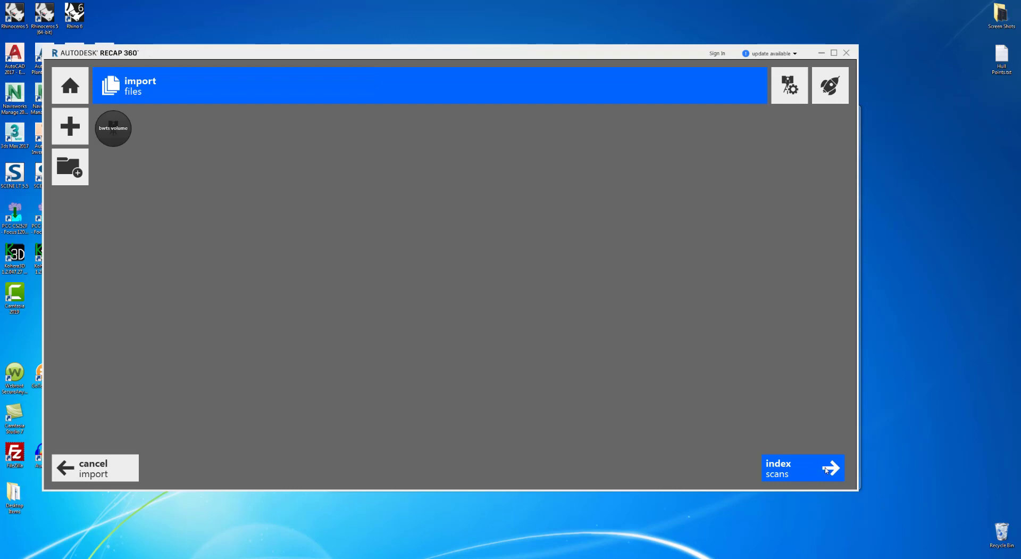
Index the imported BWTS Volume scan and launch the project.
{"action": "left_click", "coordinate": [827, 470]}
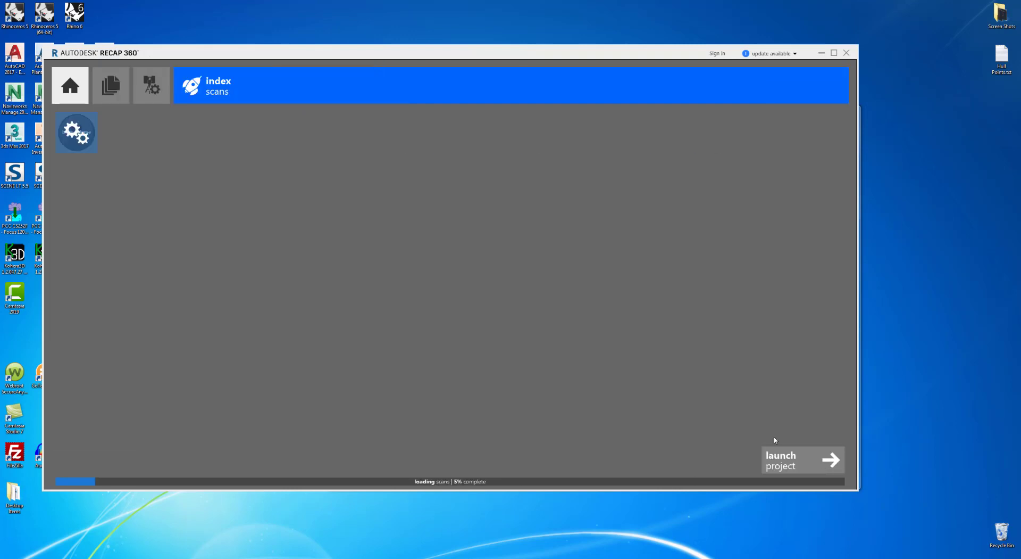
{"action": "left_click", "coordinate": [828, 460]}
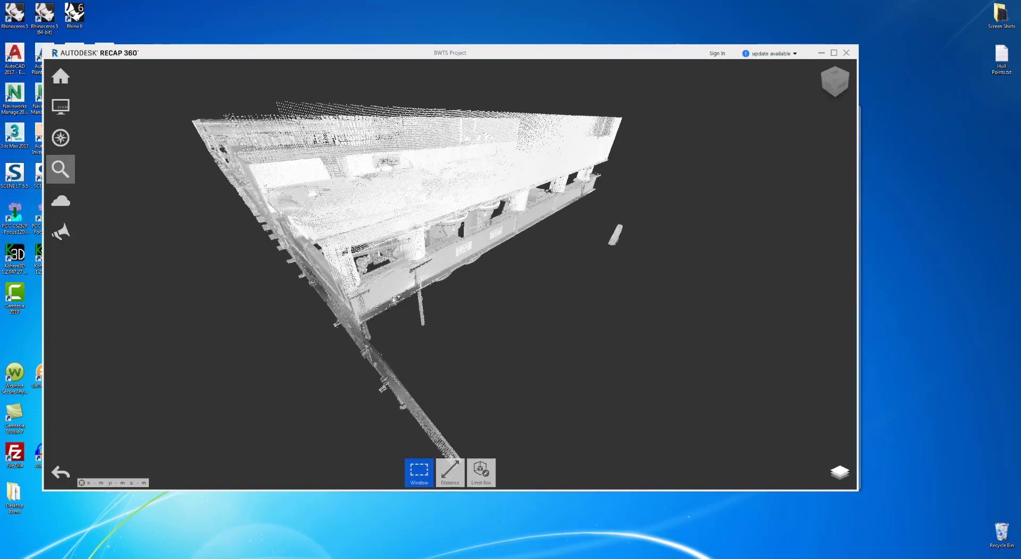
Examine the indexed point cloud of the BWTS Project from several angles and distances.
{"action": "scroll", "coordinate": [424, 317], "scroll_direction": "up", "scroll_amount": 3}
{"action": "right_click_drag", "start_coordinate": [425, 317], "coordinate": [465, 301]}
{"action": "scroll", "coordinate": [387, 314], "scroll_direction": "down", "scroll_amount": 5}
{"action": "right_click_drag", "start_coordinate": [387, 314], "coordinate": [462, 307]}
{"action": "middle_click_drag", "start_coordinate": [461, 307], "coordinate": [639, 304]}
{"action": "right_click_drag", "start_coordinate": [639, 304], "coordinate": [529, 312]}
{"action": "scroll", "coordinate": [529, 312], "scroll_direction": "up", "scroll_amount": 2}
{"action": "mouse_move", "coordinate": [61, 78]}
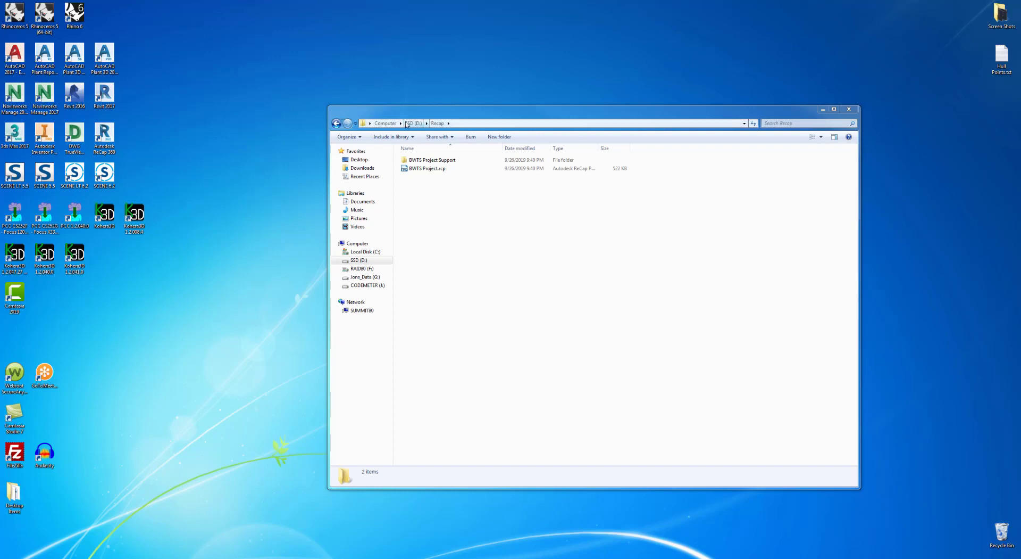
Create a folder named Plant3D on the SSD (D:) drive.
{"action": "left_click", "coordinate": [410, 124]}
{"action": "right_click", "coordinate": [435, 243]}
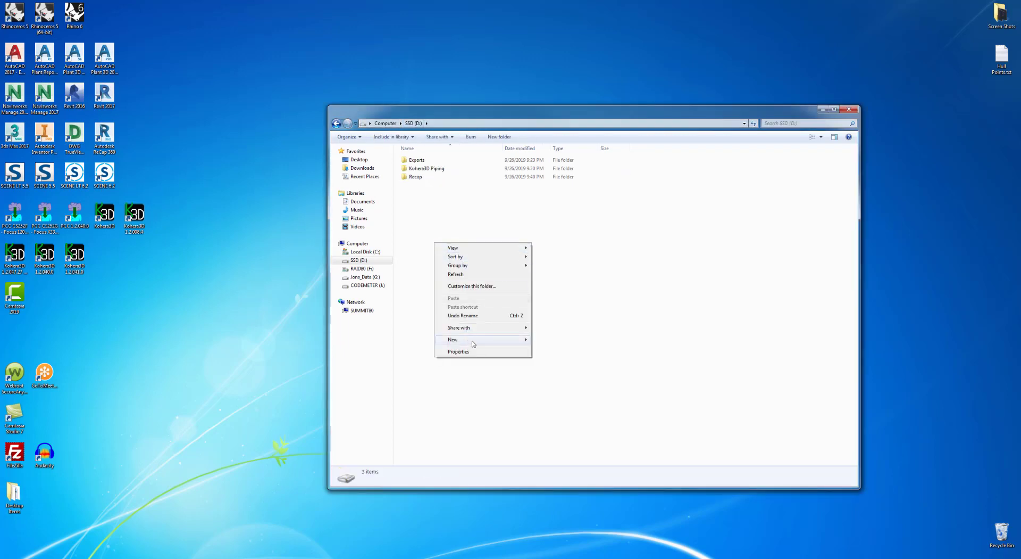
{"action": "mouse_move", "coordinate": [472, 341]}
{"action": "left_click", "coordinate": [549, 340]}
{"action": "type", "text": "Plant3D"}
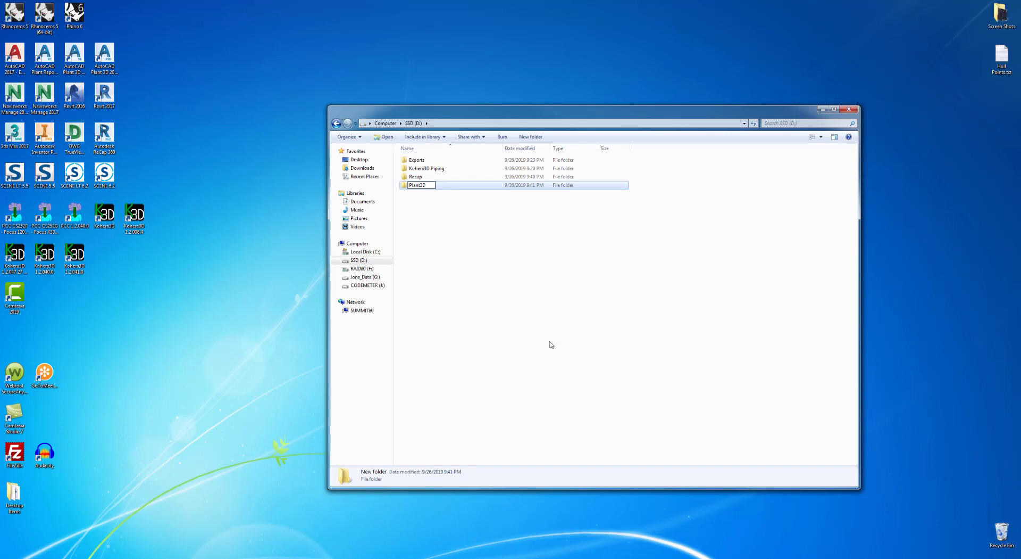
{"action": "key", "text": "Return"}
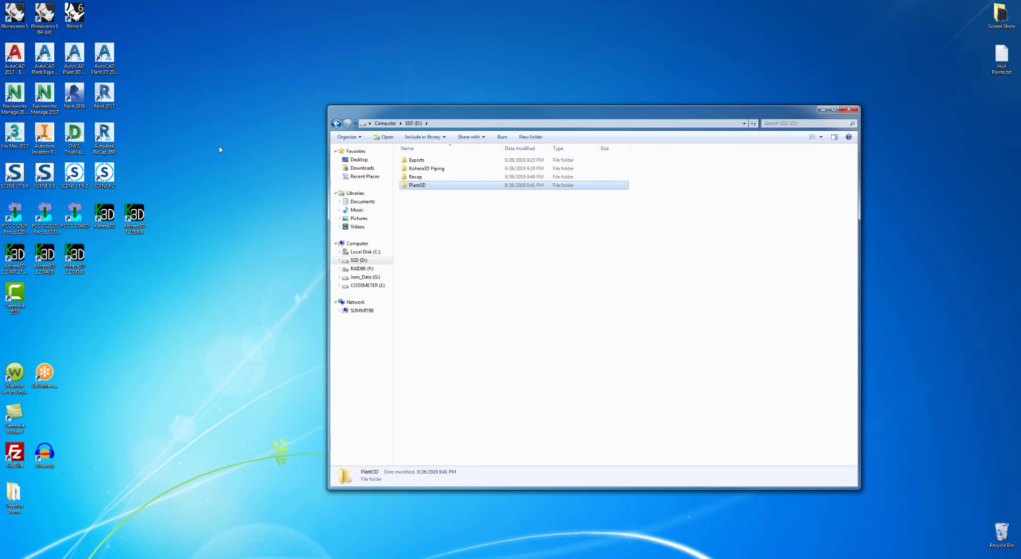
Launch AutoCAD Plant 3D 2017 from the desktop and start a new project named BWTS project.
{"action": "double_click", "coordinate": [104, 53]}
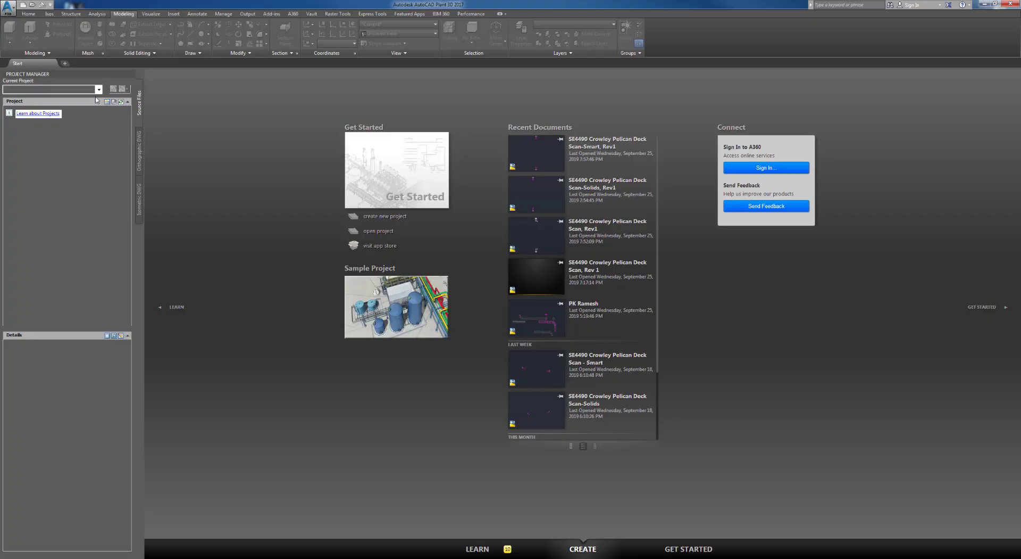
{"action": "left_click", "coordinate": [99, 90]}
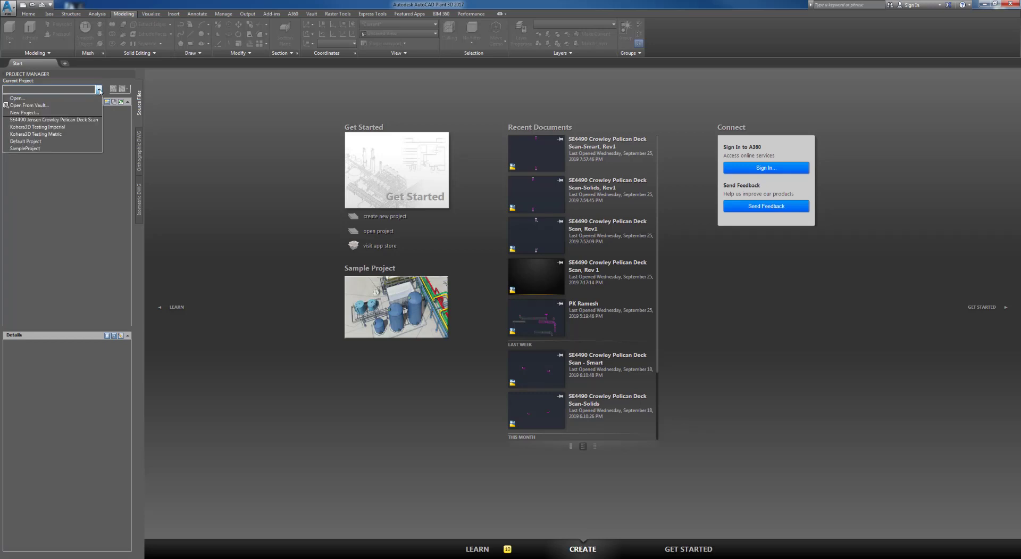
{"action": "left_click", "coordinate": [24, 112]}
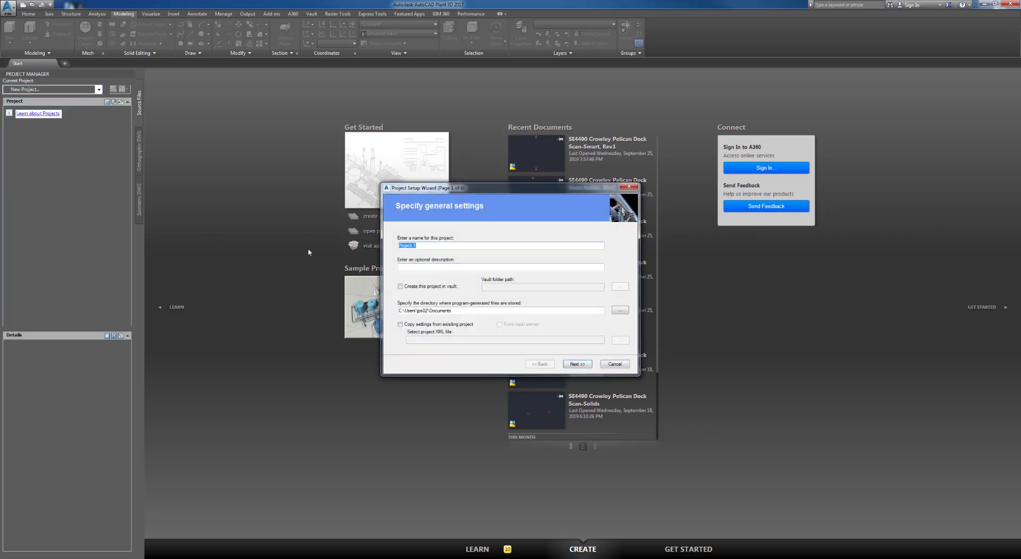
{"action": "type", "text": "BWTS p"}
Copy the path of the Plant3D folder and set D:\Plant3D as the directory for the project's program-generated files.
{"action": "left_click", "coordinate": [620, 310]}
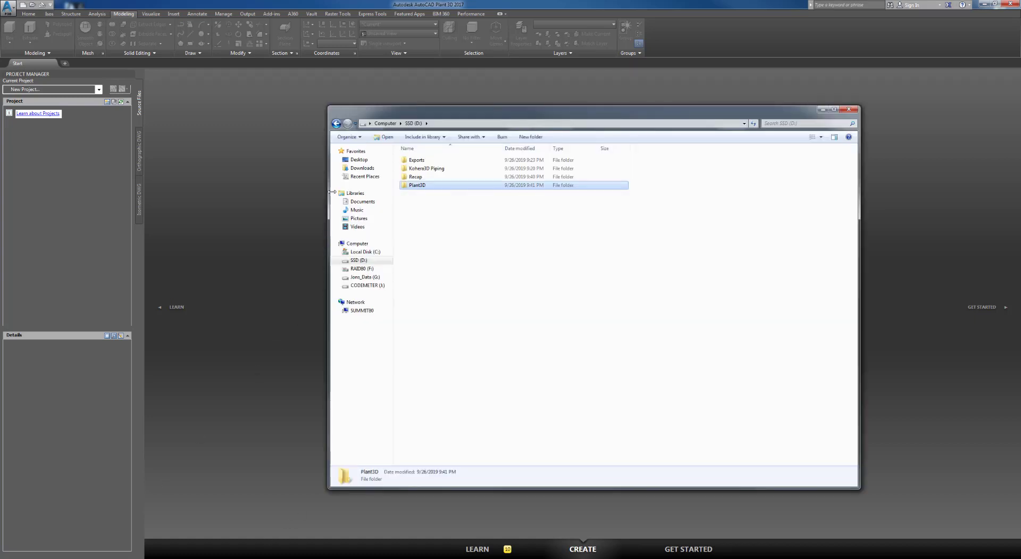
{"action": "double_click", "coordinate": [414, 189]}
{"action": "left_click", "coordinate": [467, 123]}
{"action": "key", "text": "ctrl+c"}
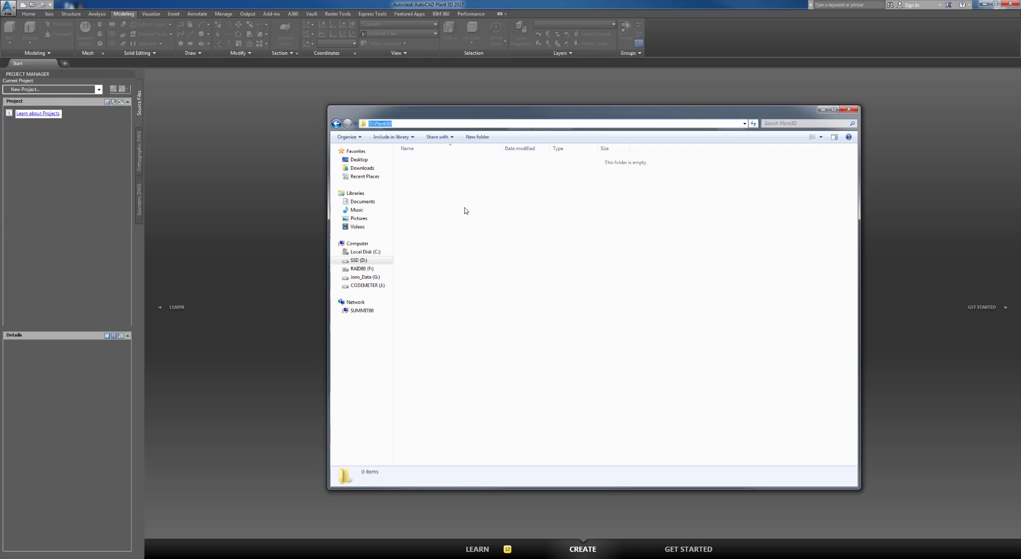
{"action": "left_click", "coordinate": [302, 218]}
{"action": "left_click_drag", "start_coordinate": [460, 309], "coordinate": [381, 323]}
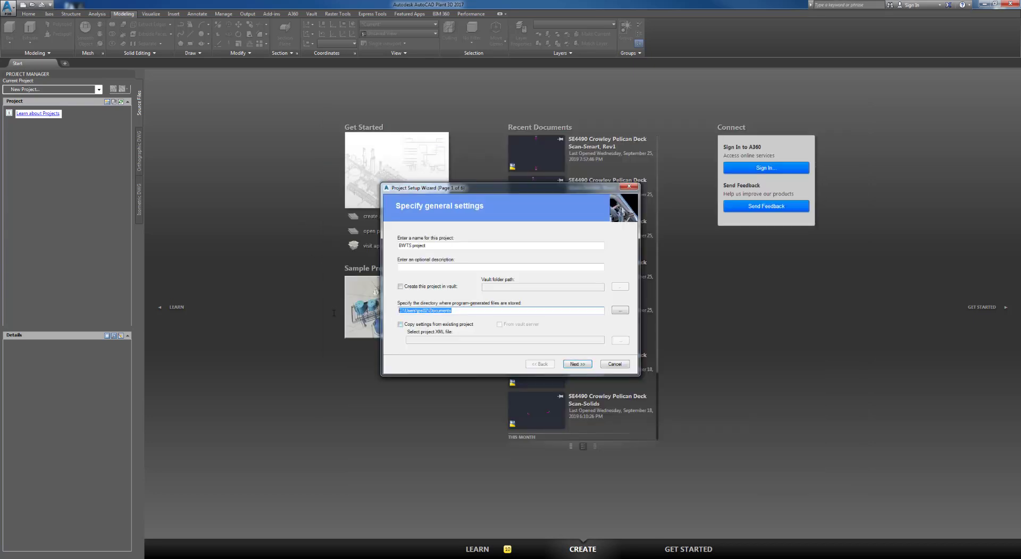
{"action": "key", "text": "ctrl+v"}
Complete the project setup with Imperial units, PIP symbology and an SQLite local database.
{"action": "left_click", "coordinate": [581, 370]}
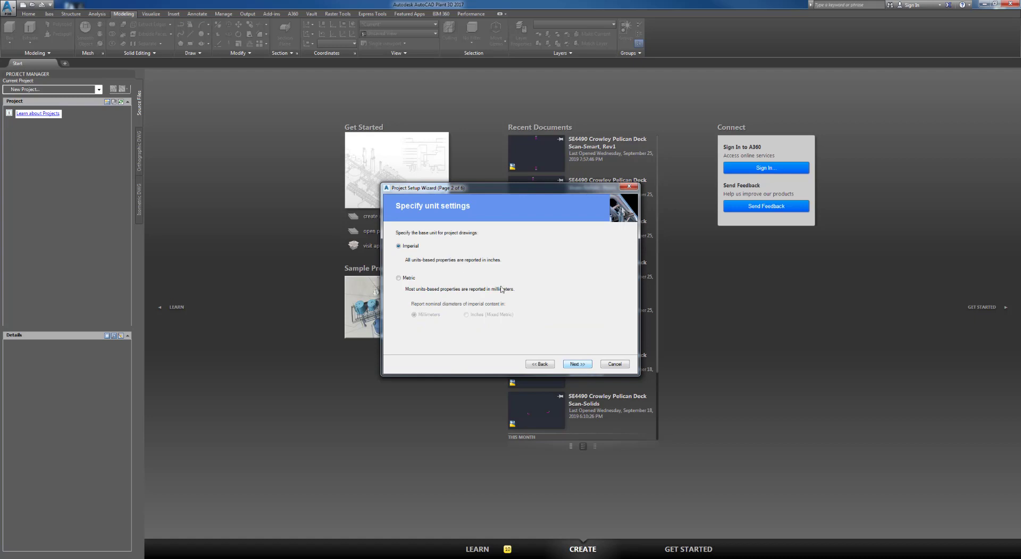
{"action": "left_click", "coordinate": [576, 366]}
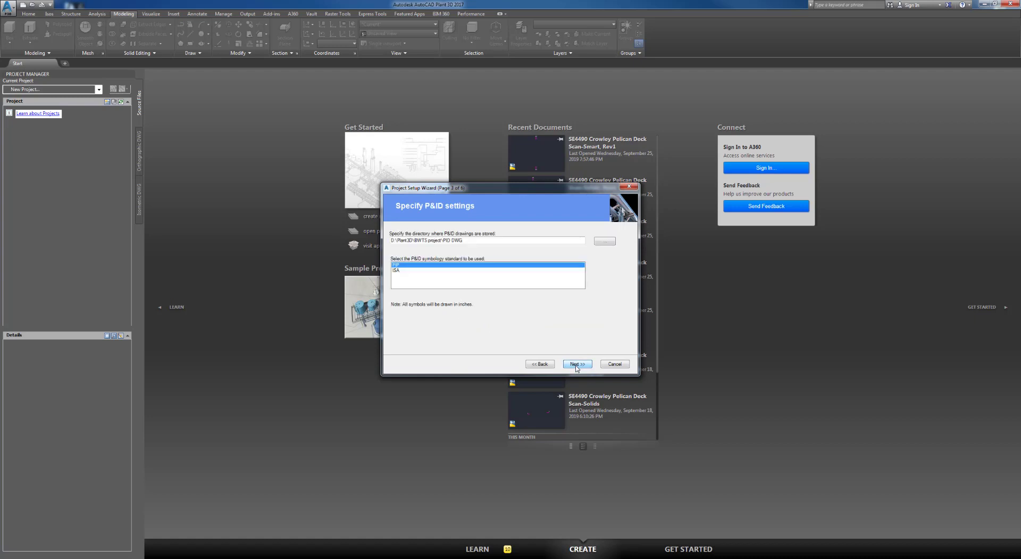
{"action": "left_click", "coordinate": [576, 366]}
{"action": "left_click", "coordinate": [577, 364]}
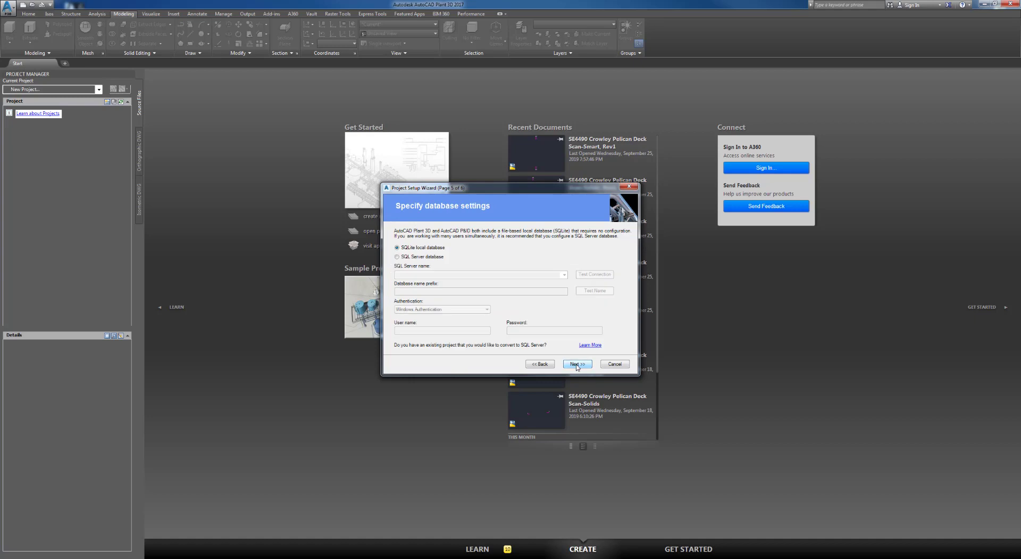
{"action": "left_click", "coordinate": [577, 364]}
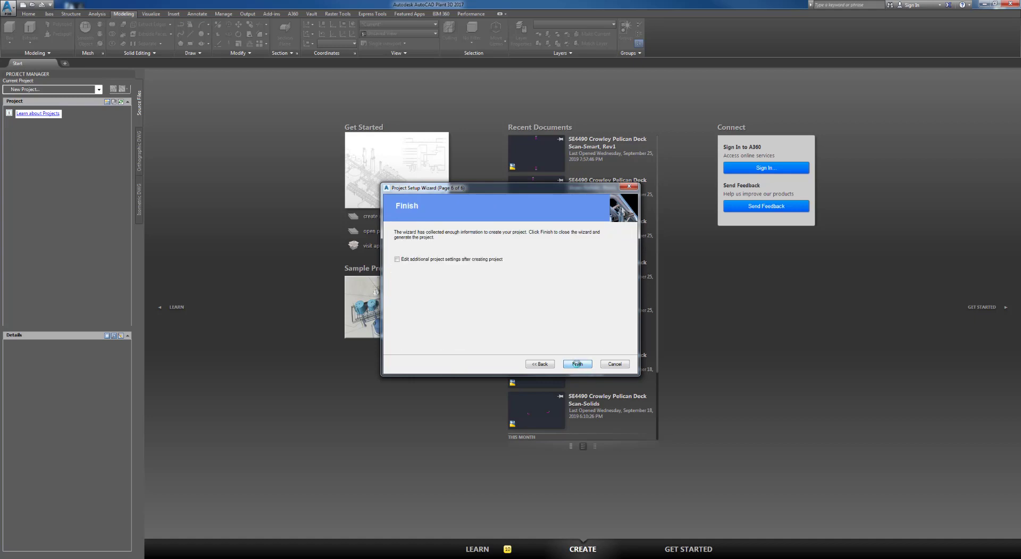
{"action": "left_click", "coordinate": [577, 364]}
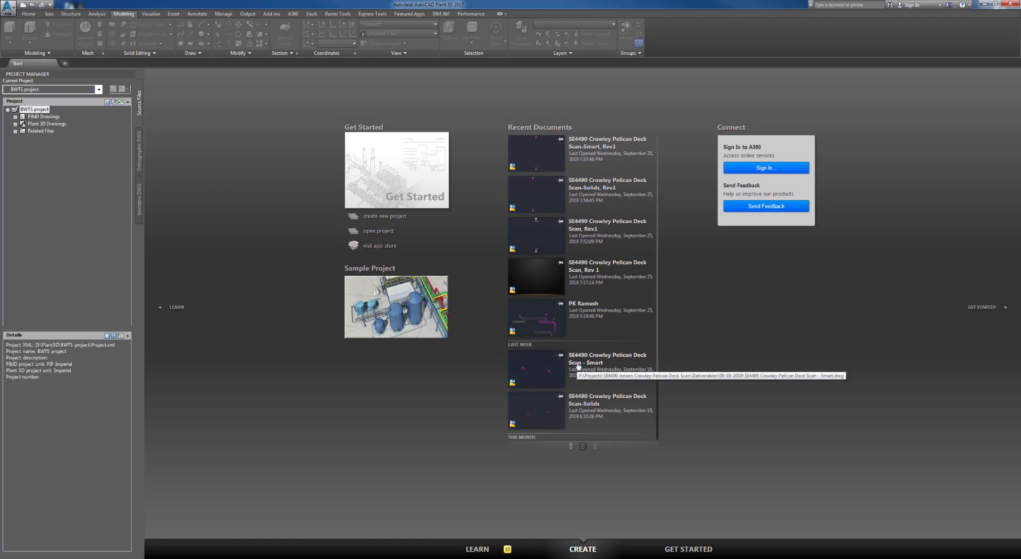
Create a new Plant 3D drawing named BWTS Project.dwg in the project's Plant 3D Drawings.
{"action": "left_click", "coordinate": [40, 125]}
{"action": "right_click", "coordinate": [40, 125]}
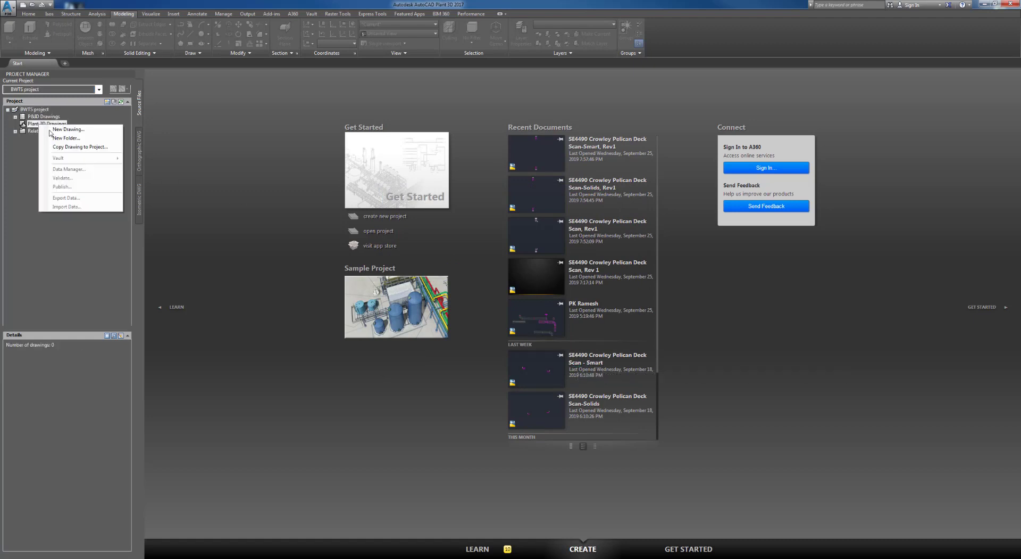
{"action": "left_click", "coordinate": [59, 132]}
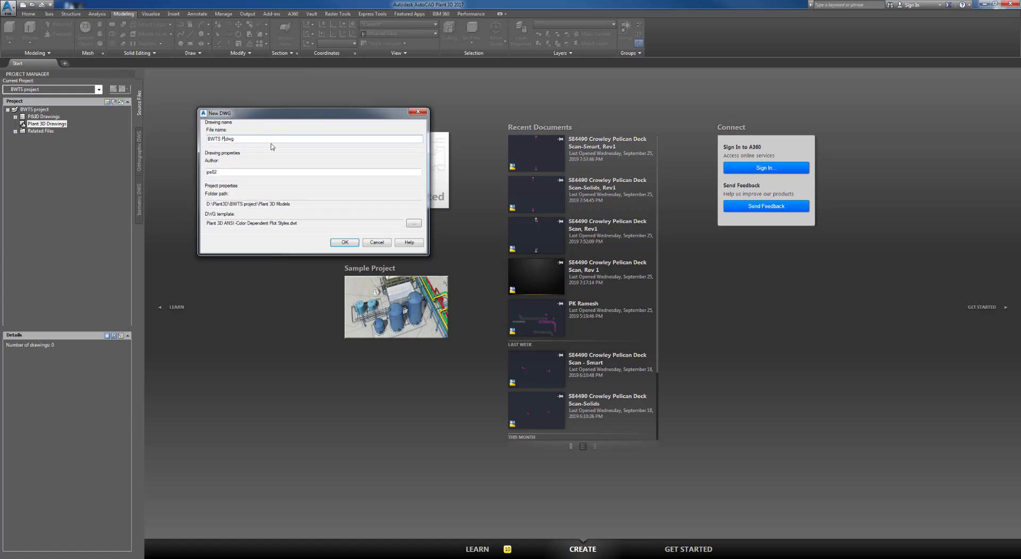
{"action": "left_click", "coordinate": [345, 242]}
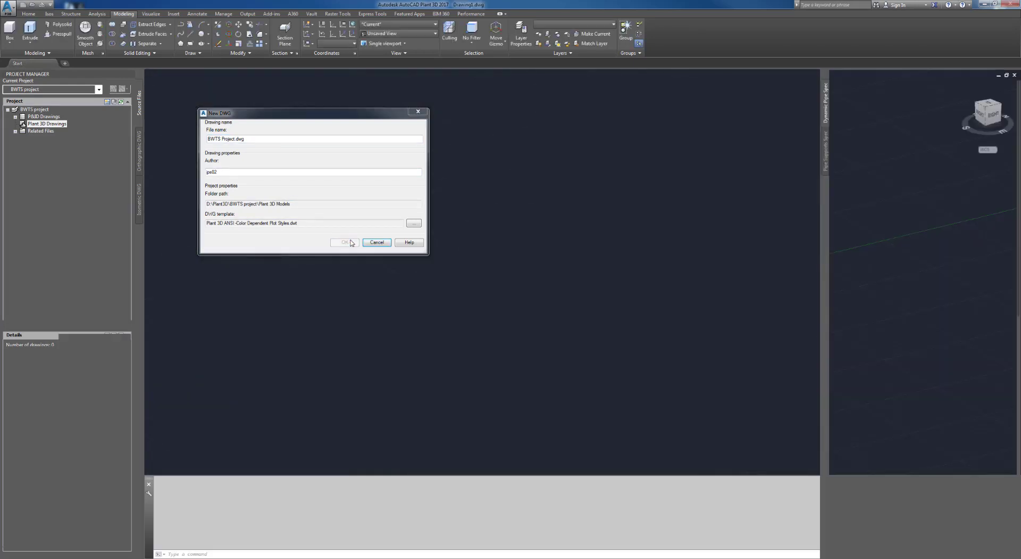
Set the drawing to the Top view with north pointing up.
{"action": "mouse_move", "coordinate": [787, 113]}
{"action": "left_mouse_down"}
{"action": "mouse_move", "coordinate": [757, 151]}
{"action": "mouse_move", "coordinate": [771, 141]}
{"action": "left_mouse_up"}
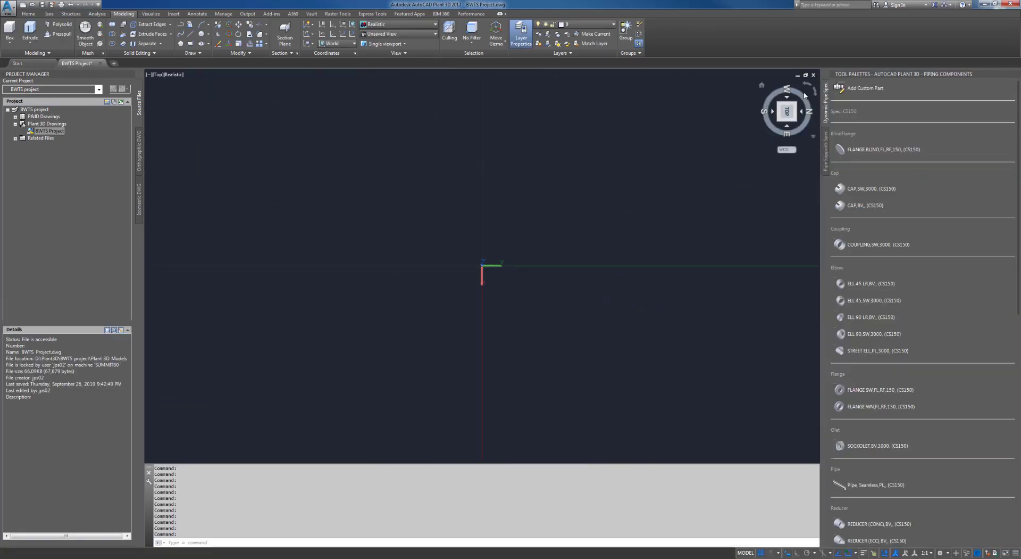
{"action": "left_click", "coordinate": [805, 96]}
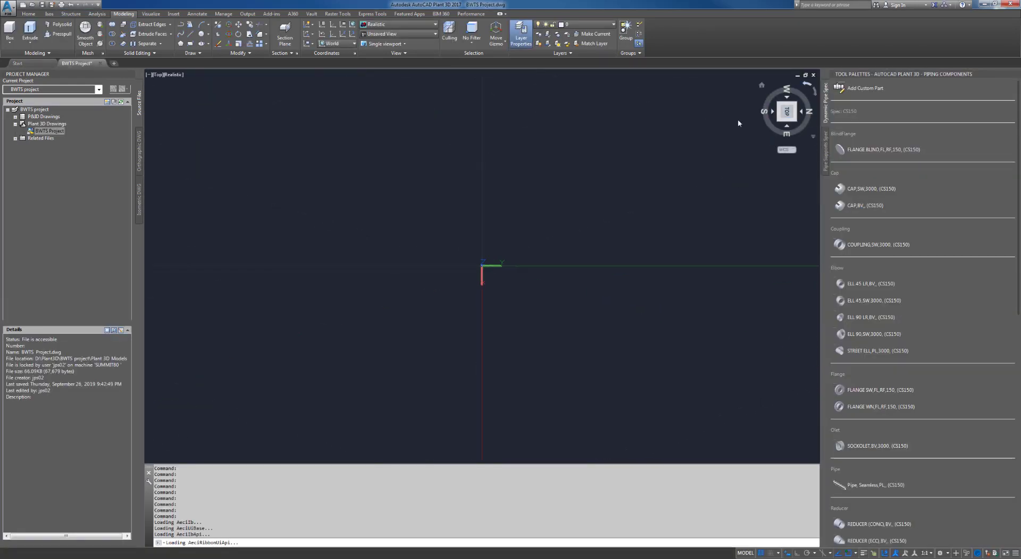
{"action": "scroll", "coordinate": [556, 238], "scroll_direction": "down", "scroll_amount": 5}
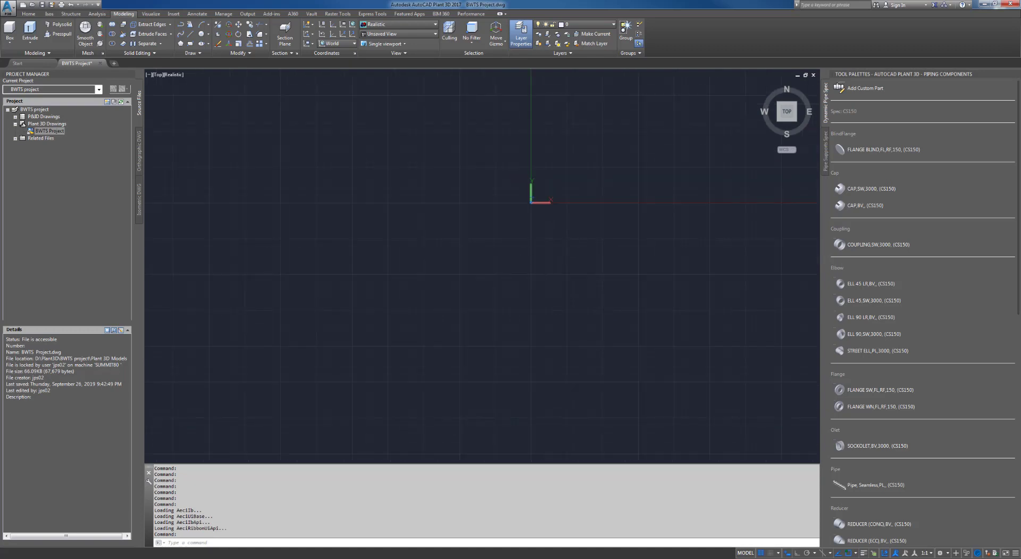
{"action": "middle_click_drag", "start_coordinate": [631, 223], "coordinate": [538, 318]}
Move the floating Properties palette off the drawing area and close the Point Cloud Manager.
{"action": "left_click", "coordinate": [936, 193]}
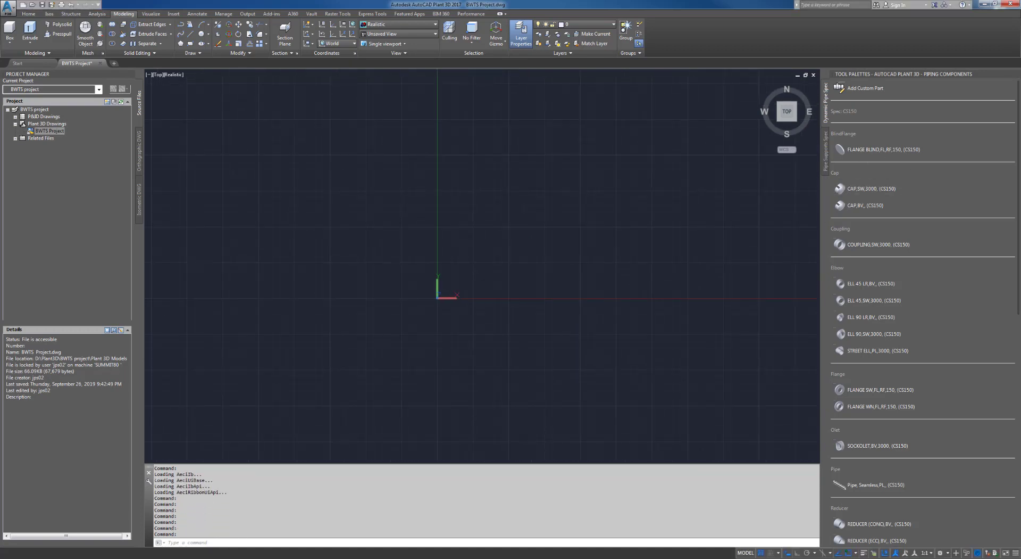
{"action": "mouse_move", "coordinate": [1020, 102]}
{"action": "left_mouse_down"}
{"action": "mouse_move", "coordinate": [859, 103]}
{"action": "mouse_move", "coordinate": [285, 163]}
{"action": "left_mouse_up"}
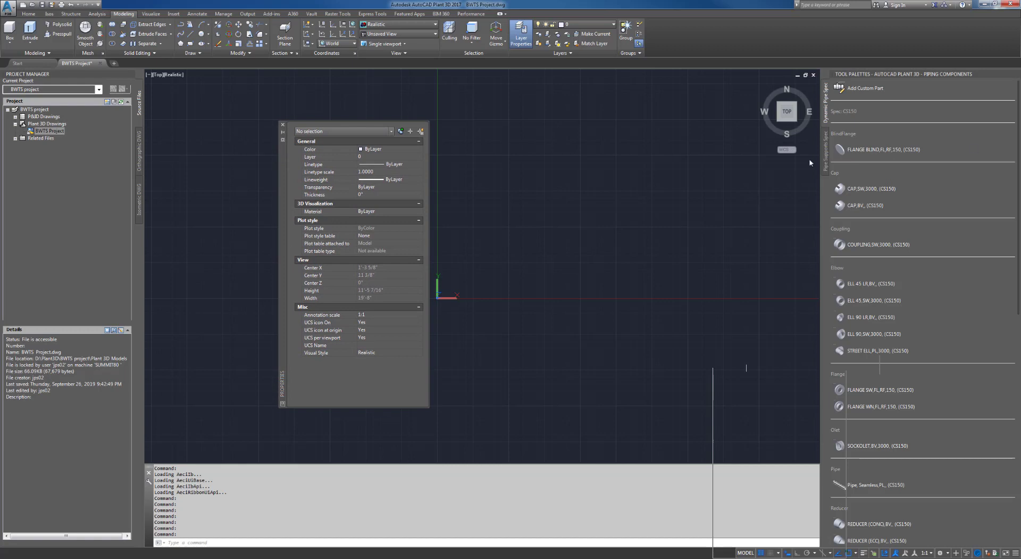
{"action": "left_click_drag", "start_coordinate": [811, 163], "coordinate": [444, 187]}
{"action": "left_click_drag", "start_coordinate": [281, 188], "coordinate": [970, 153]}
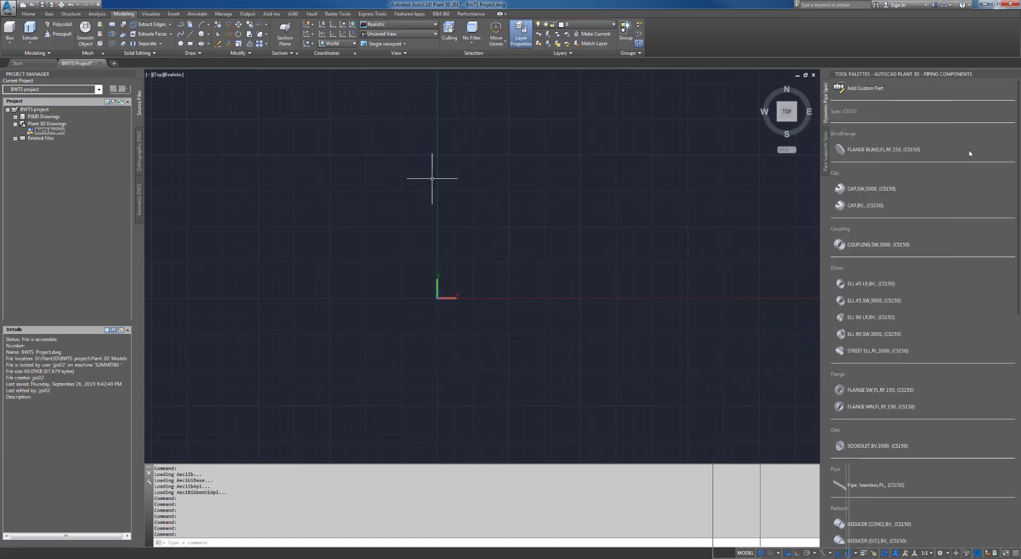
{"action": "left_click_drag", "start_coordinate": [613, 162], "coordinate": [405, 191]}
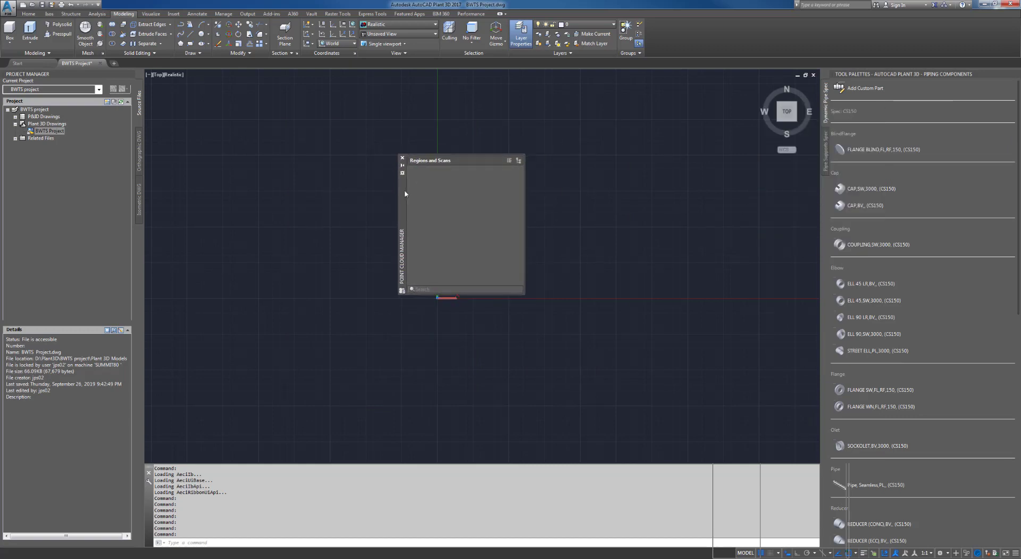
{"action": "left_click", "coordinate": [402, 158]}
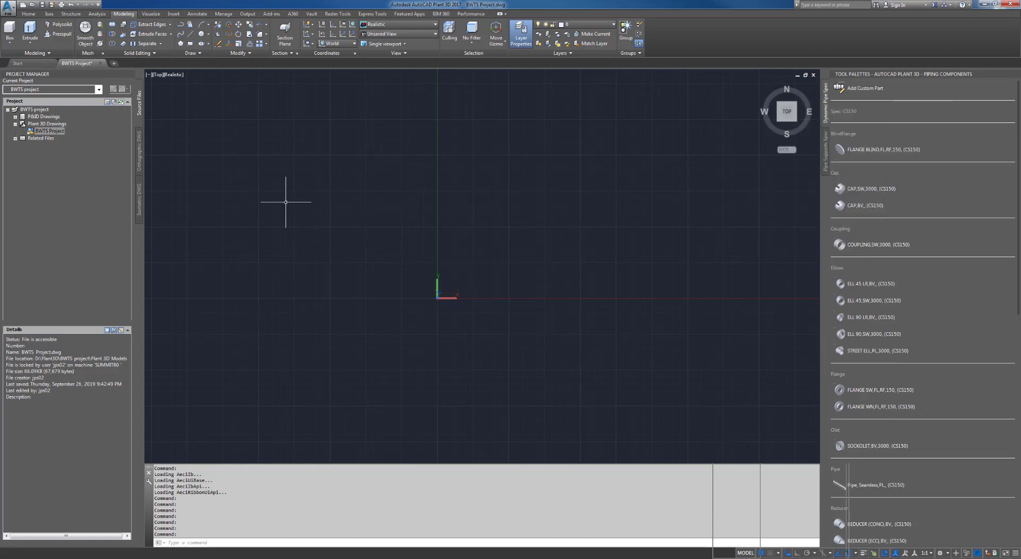
Insert Pipelines.dxf from D:\Kohera3D Piping as an exploded block at 0,0,0 with a uniform scale of 1 and rotation of 0.
{"action": "left_click", "coordinate": [174, 14]}
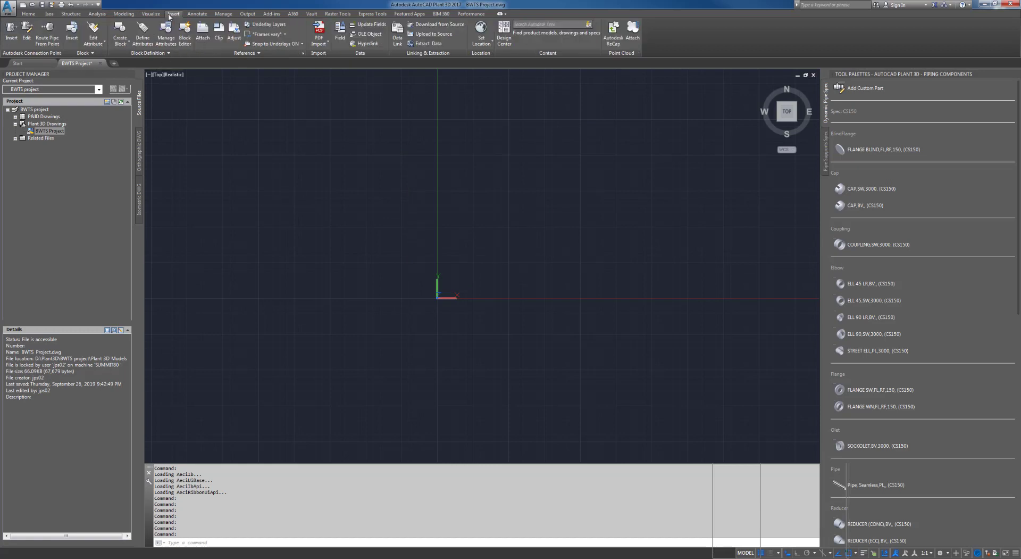
{"action": "left_click", "coordinate": [71, 41]}
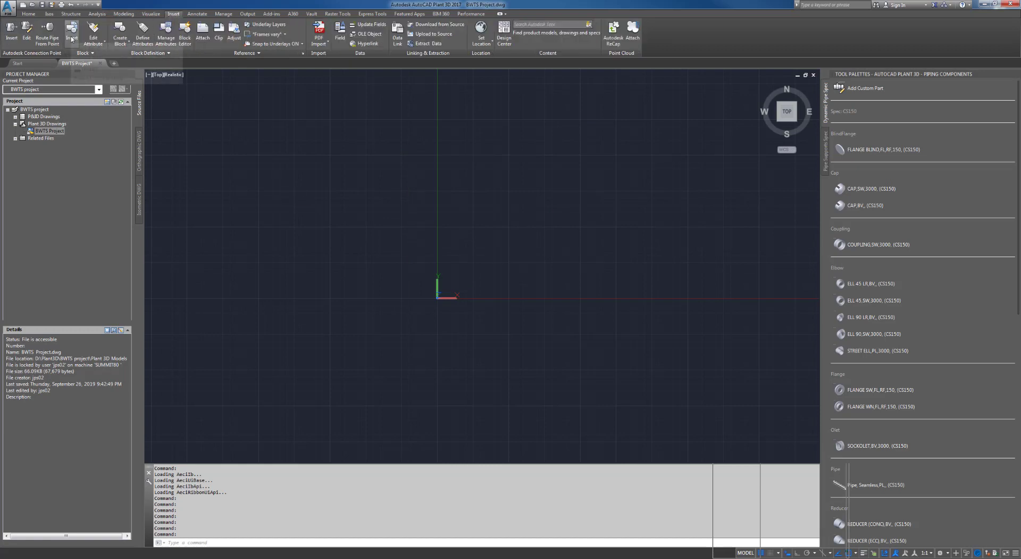
{"action": "left_click", "coordinate": [585, 235]}
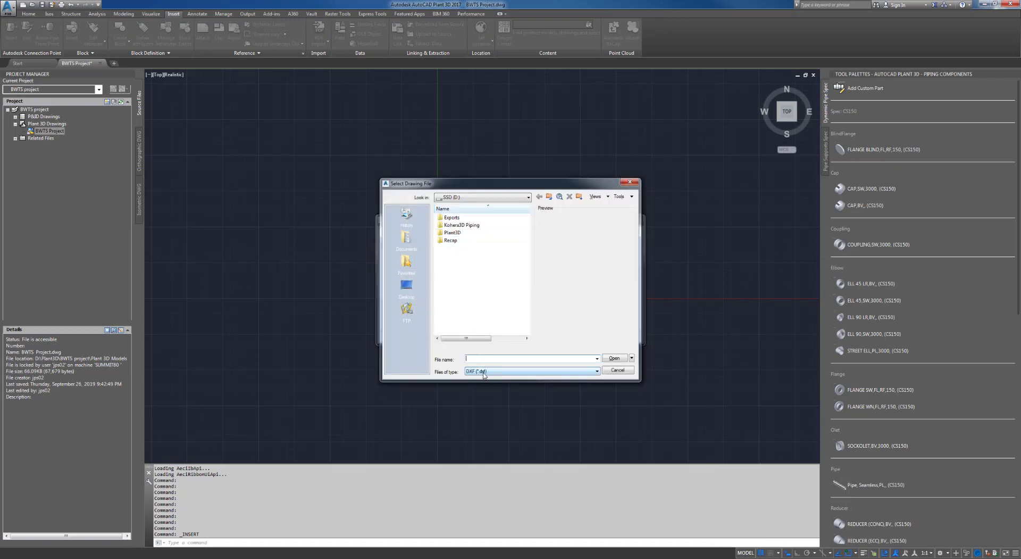
{"action": "double_click", "coordinate": [462, 226]}
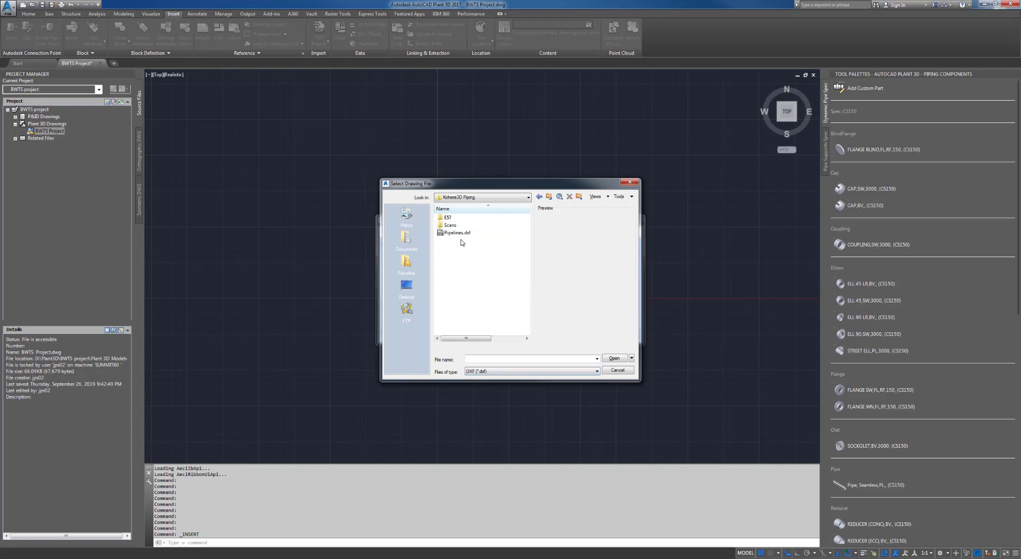
{"action": "left_click", "coordinate": [457, 232]}
{"action": "left_click", "coordinate": [614, 358]}
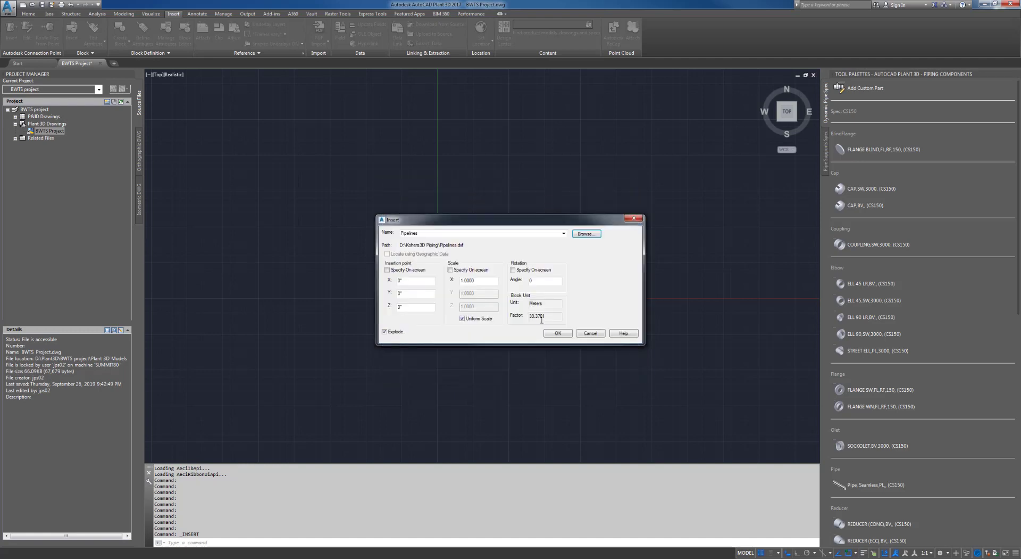
{"action": "left_click", "coordinate": [385, 332]}
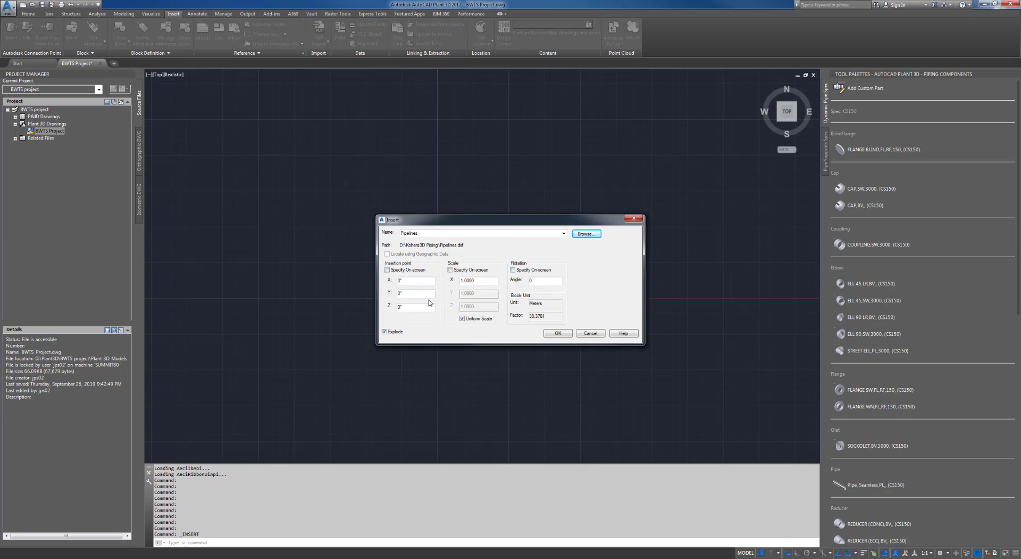
{"action": "left_click", "coordinate": [558, 333]}
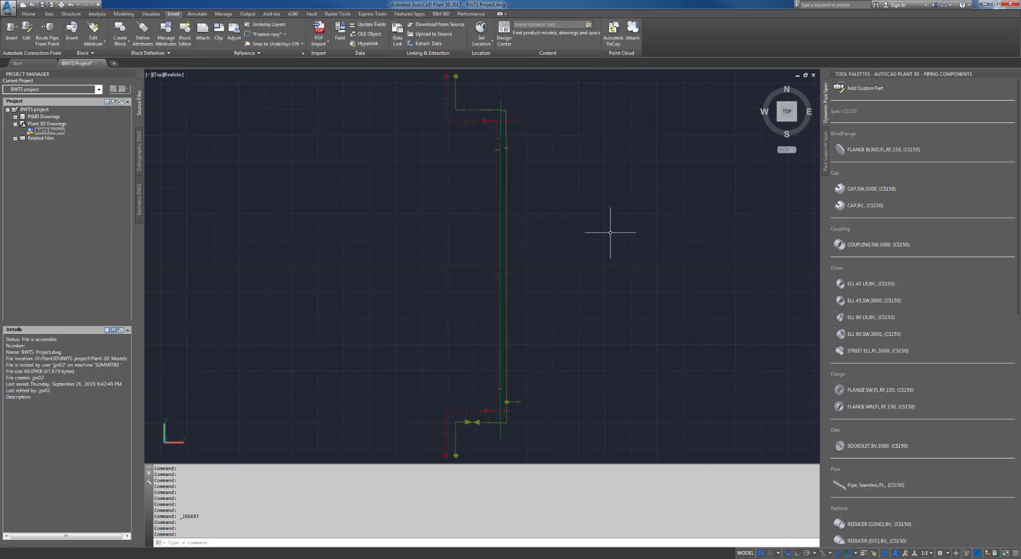
Save the drawing and create a new layer named Point Cloud.
{"action": "middle_click_drag", "start_coordinate": [597, 303], "coordinate": [504, 212], "text": "shift"}
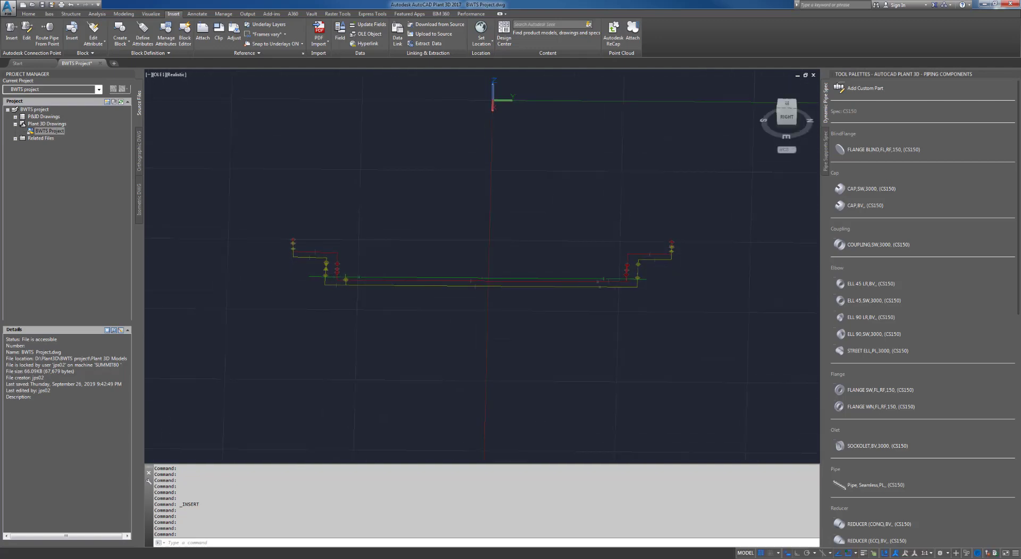
{"action": "key", "text": "ctrl+s"}
{"action": "mouse_move", "coordinate": [1020, 149]}
{"action": "left_mouse_down"}
{"action": "mouse_move", "coordinate": [365, 212]}
{"action": "mouse_move", "coordinate": [367, 231]}
{"action": "left_mouse_up"}
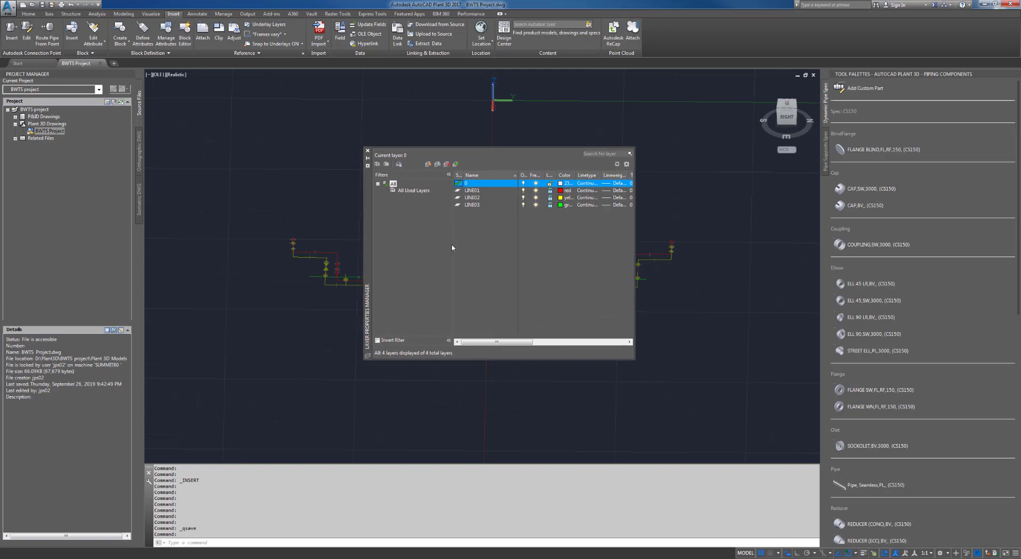
{"action": "left_click", "coordinate": [429, 166]}
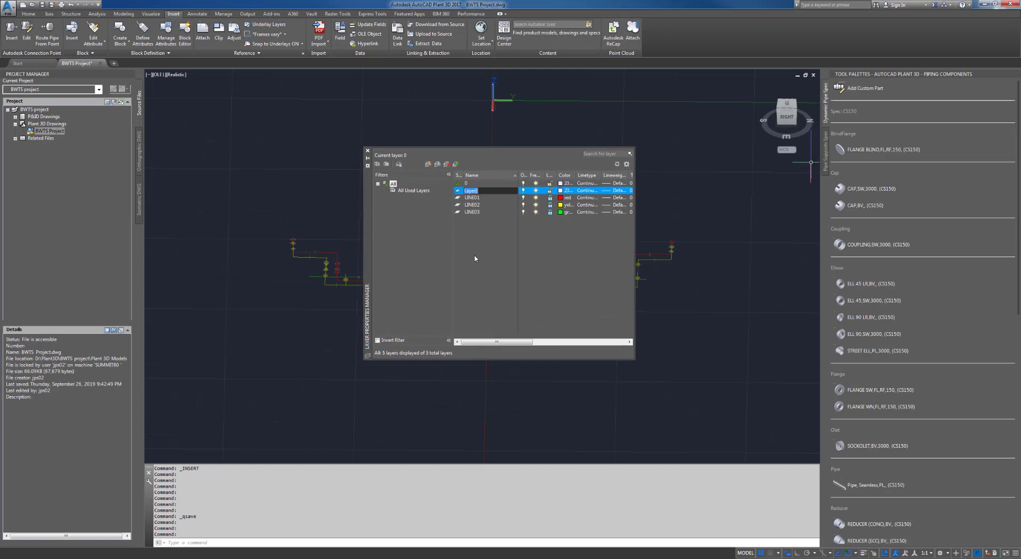
{"action": "type", "text": "Point"}
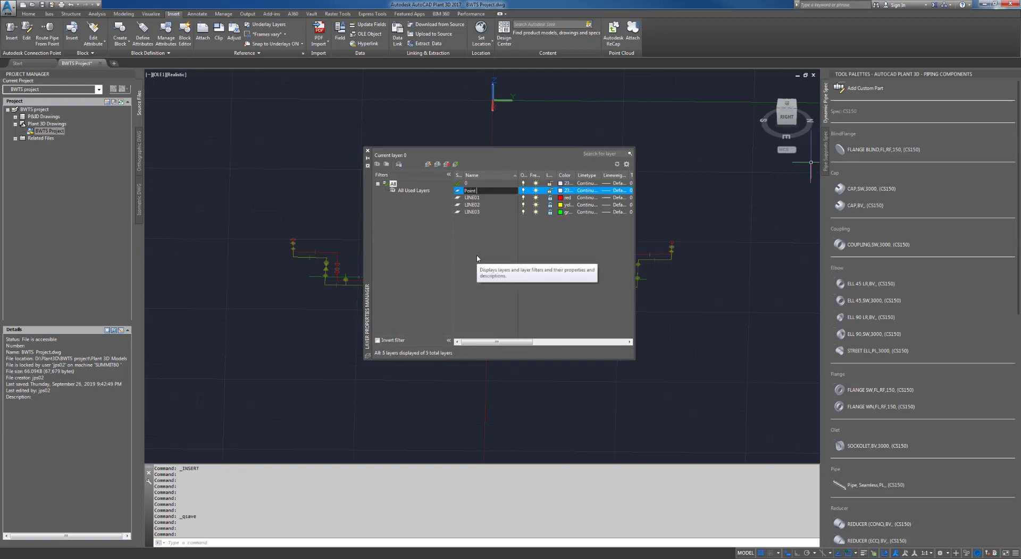
{"action": "type", "text": " Cloud"}
{"action": "key", "text": "Return"}
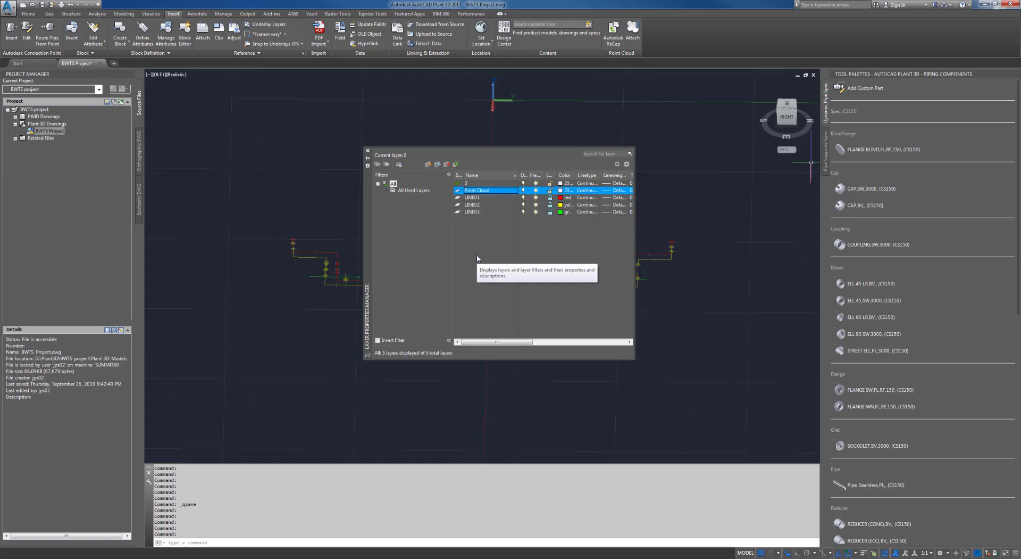
Set the Point Cloud layer's color to white and close the layer manager.
{"action": "left_click", "coordinate": [562, 191]}
{"action": "left_click", "coordinate": [466, 224]}
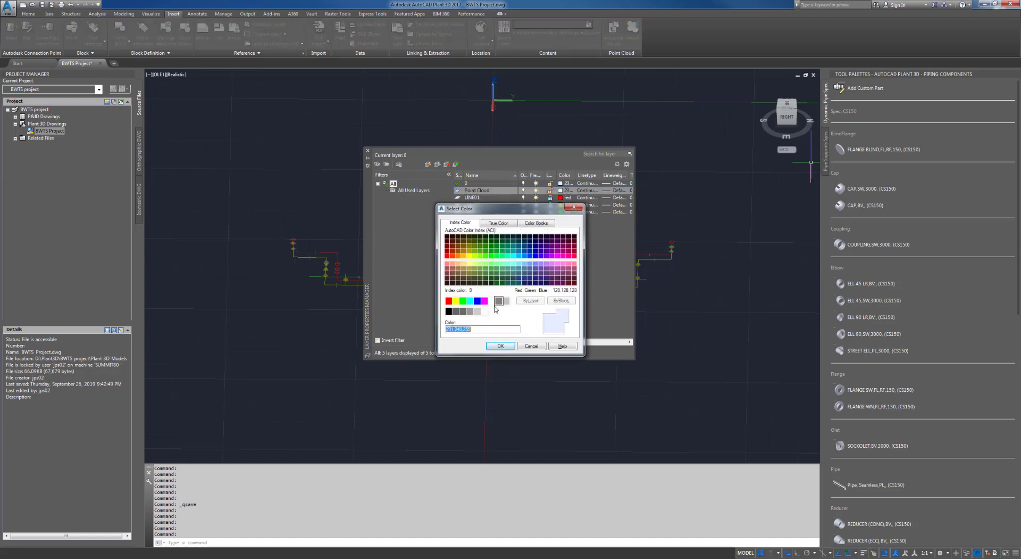
{"action": "left_click", "coordinate": [492, 300]}
{"action": "left_click", "coordinate": [501, 345]}
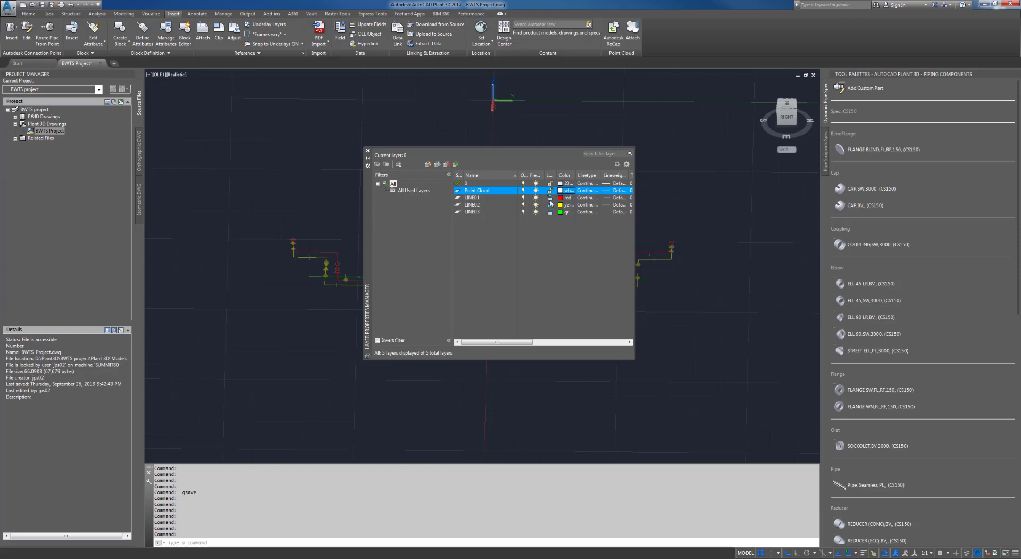
{"action": "left_click_drag", "start_coordinate": [368, 209], "coordinate": [450, 216]}
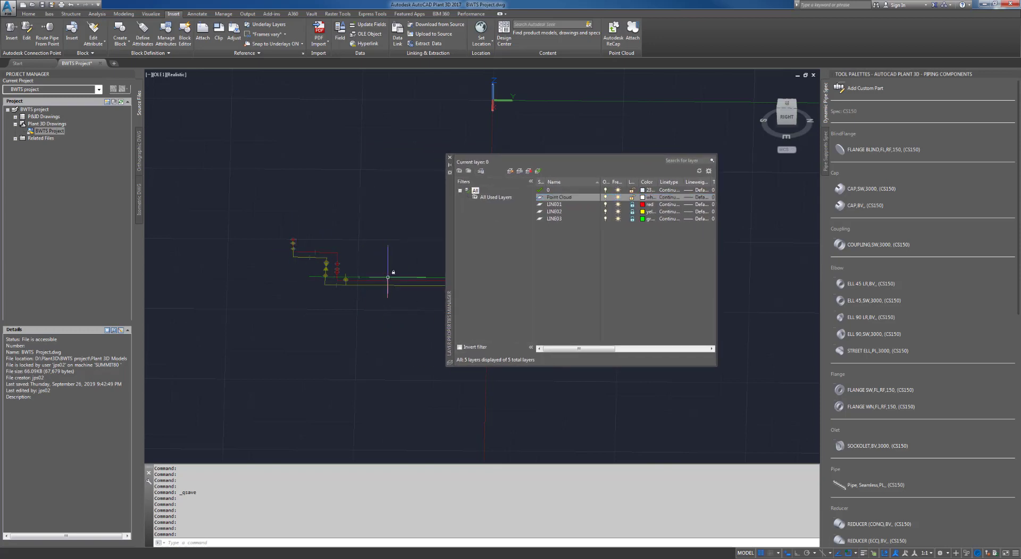
{"action": "mouse_move", "coordinate": [387, 277]}
{"action": "left_click_drag", "start_coordinate": [454, 221], "coordinate": [432, 212]}
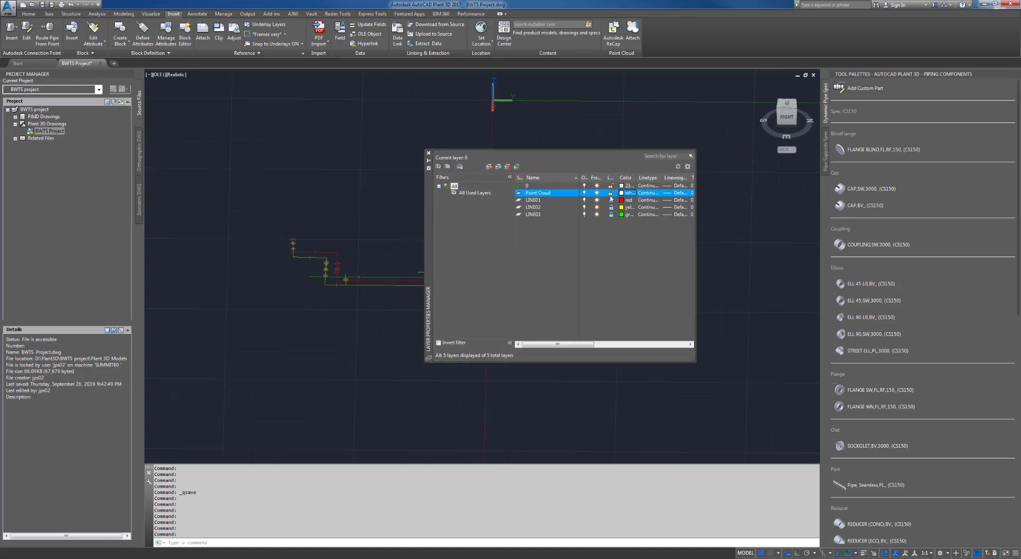
{"action": "left_click", "coordinate": [429, 153]}
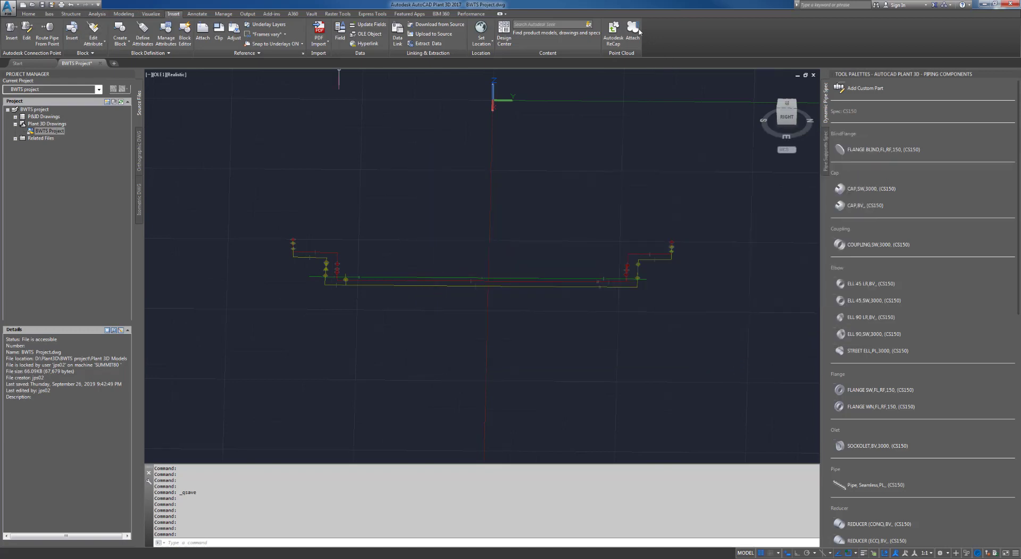
Attach BWTS Project.rcp from the Recap folder with a relative path at 0,0,0, scale 1 and rotation 0, zooming to the cloud.
{"action": "left_click", "coordinate": [634, 32]}
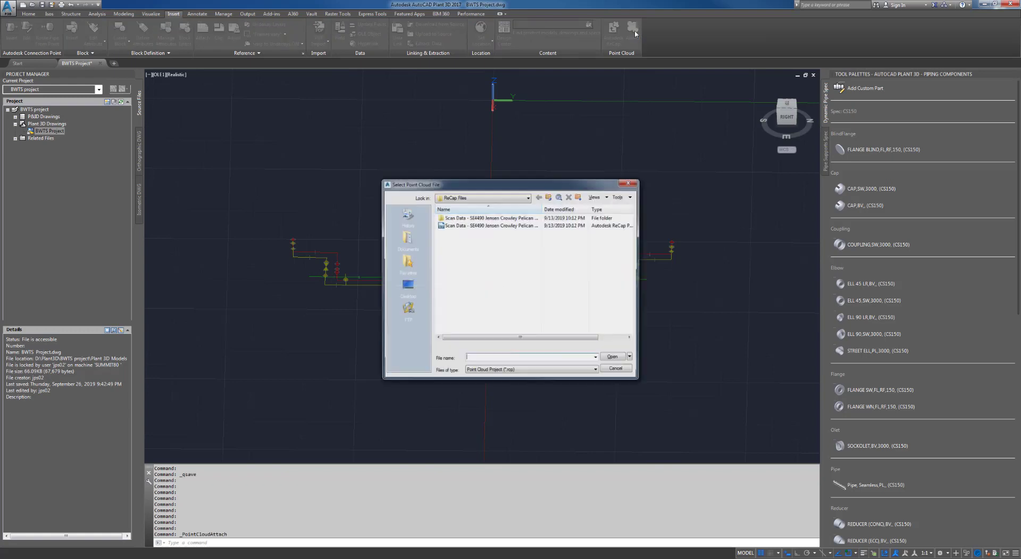
{"action": "left_click", "coordinate": [549, 197]}
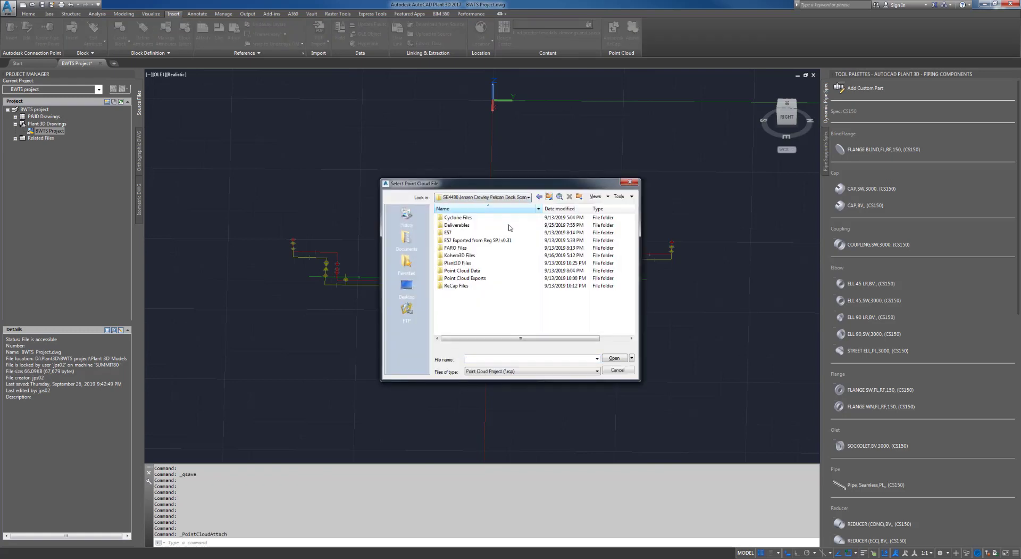
{"action": "left_click", "coordinate": [407, 287]}
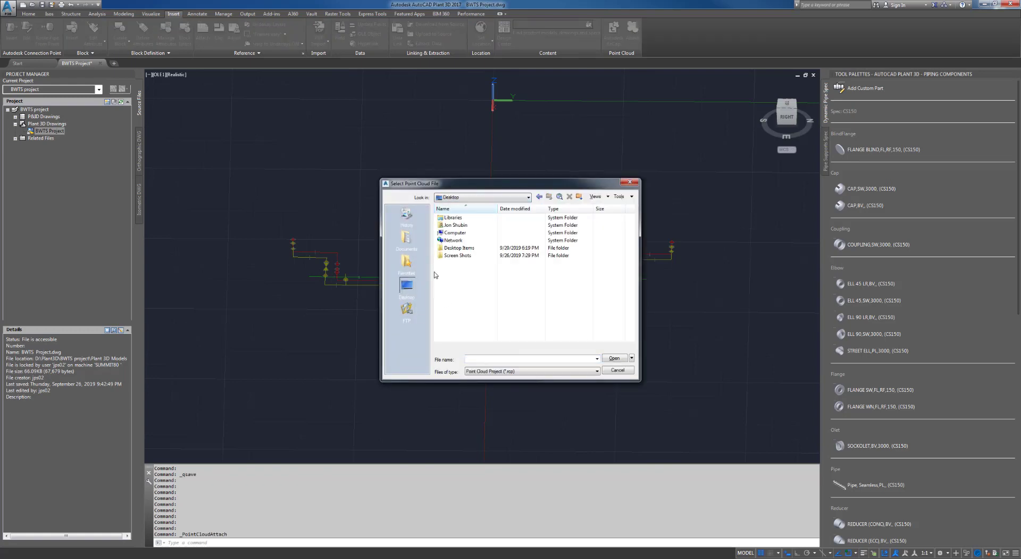
{"action": "double_click", "coordinate": [459, 234]}
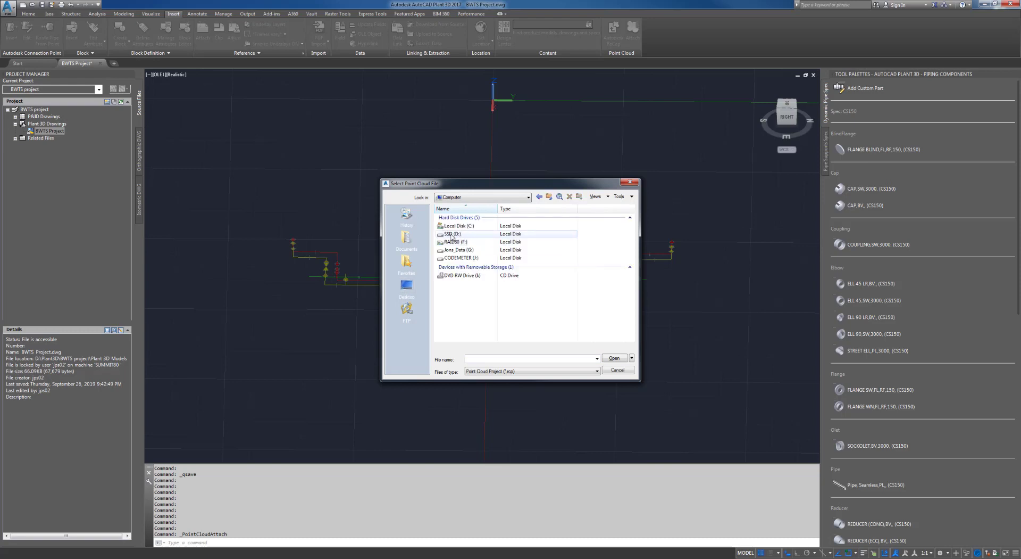
{"action": "double_click", "coordinate": [458, 240]}
{"action": "double_click", "coordinate": [456, 242]}
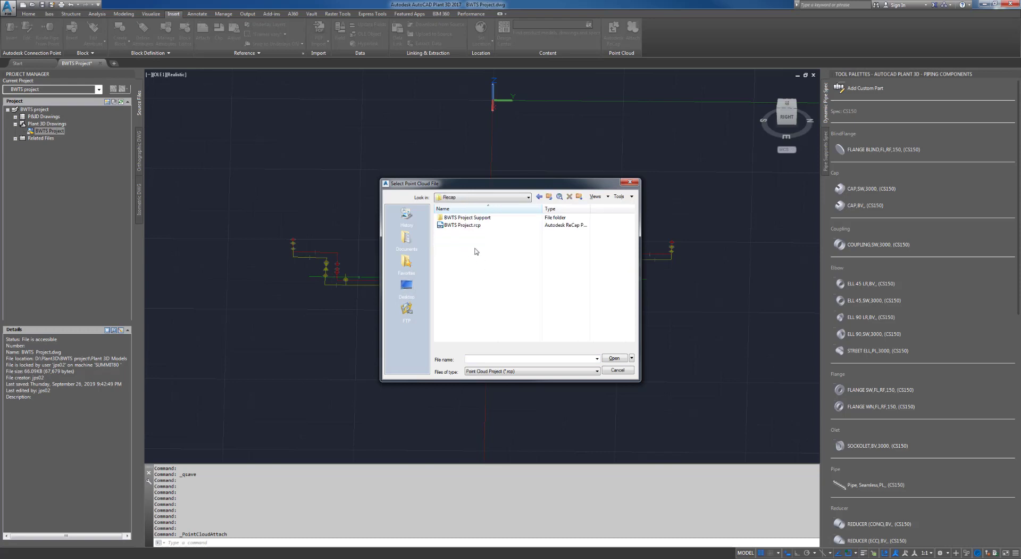
{"action": "left_click", "coordinate": [470, 226]}
{"action": "left_click", "coordinate": [615, 360]}
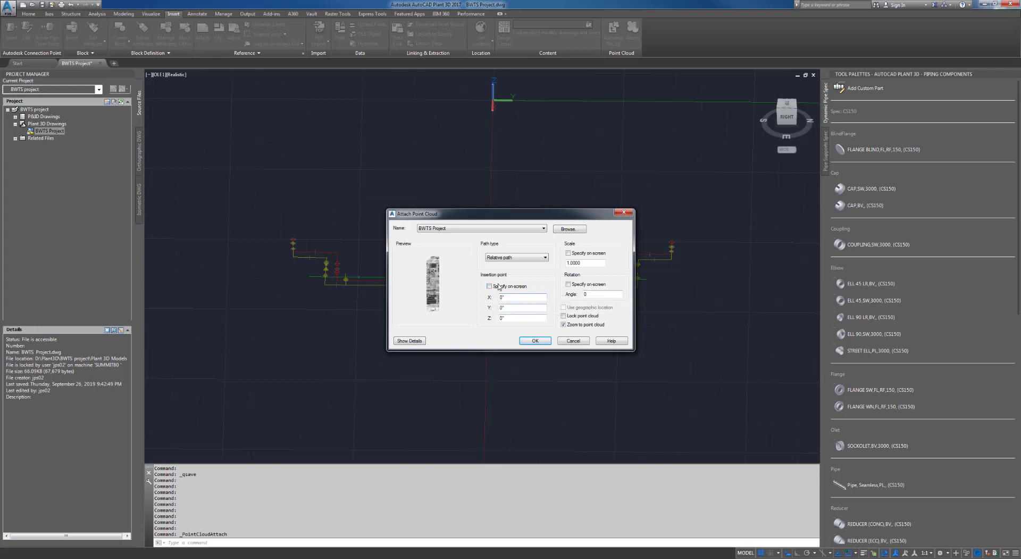
{"action": "left_click", "coordinate": [531, 341]}
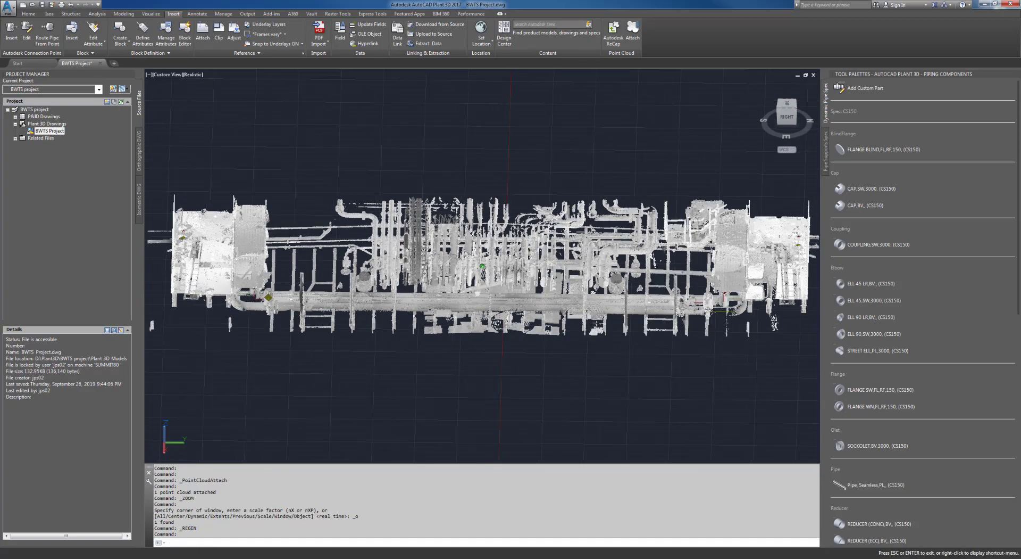
Assign the attached point cloud to the Point Cloud layer and save the drawing.
{"action": "middle_click_drag", "start_coordinate": [529, 364], "coordinate": [536, 337], "text": "shift"}
{"action": "left_click", "coordinate": [539, 321]}
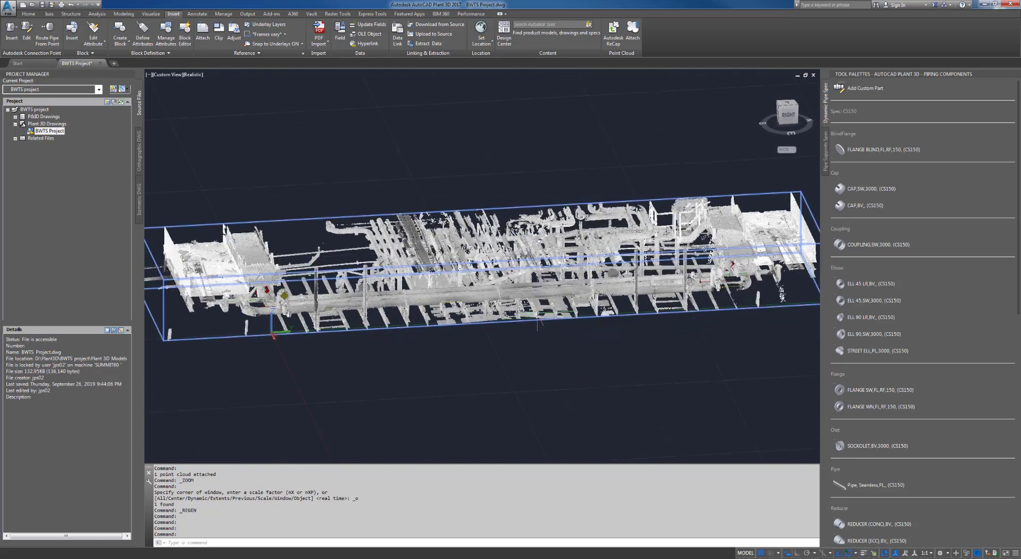
{"action": "left_click_drag", "start_coordinate": [1020, 186], "coordinate": [539, 190]}
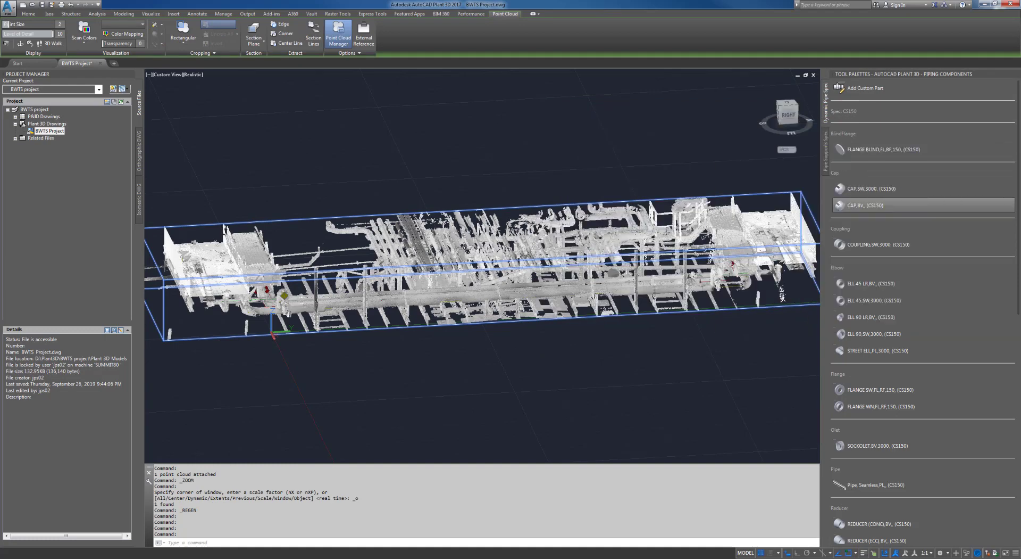
{"action": "key", "text": "ctrl+1"}
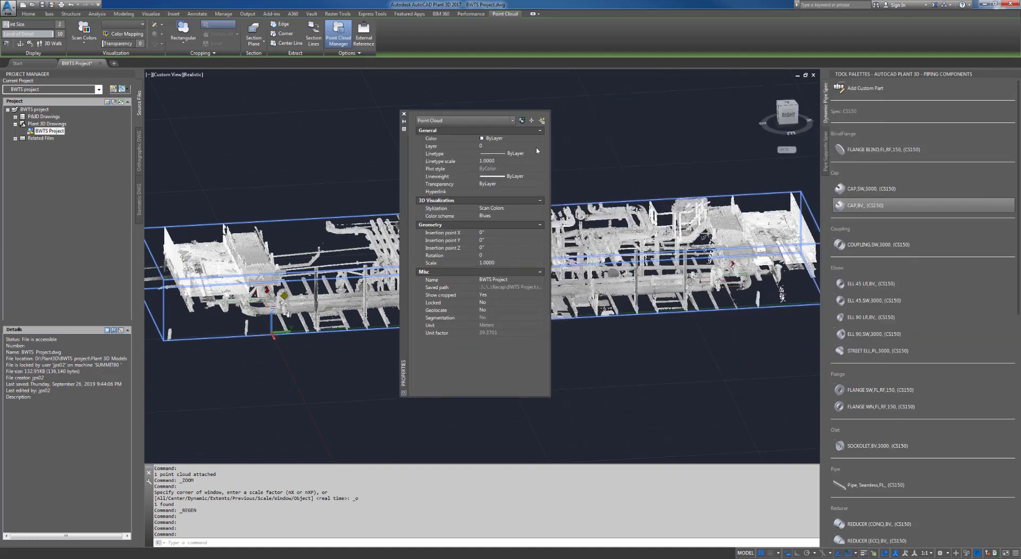
{"action": "left_click", "coordinate": [541, 147]}
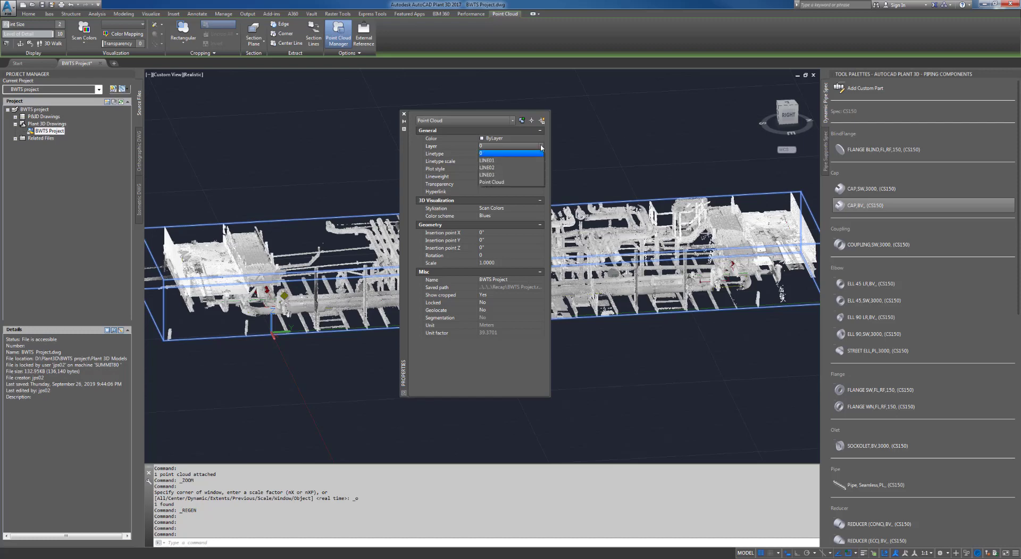
{"action": "left_click", "coordinate": [507, 186]}
{"action": "left_click_drag", "start_coordinate": [406, 167], "coordinate": [1019, 140]}
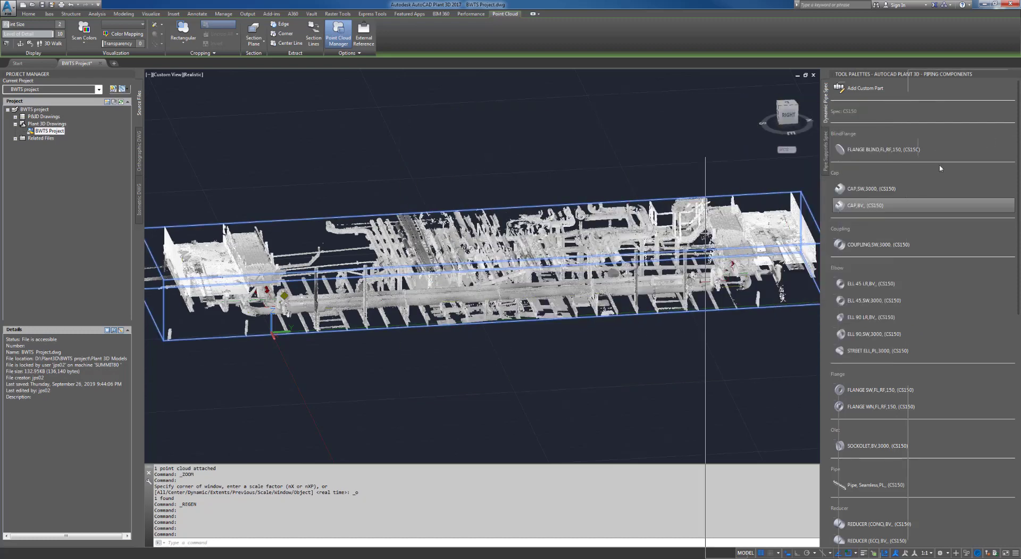
{"action": "left_click", "coordinate": [538, 381]}
{"action": "middle_click_drag", "start_coordinate": [465, 410], "coordinate": [492, 406], "text": "shift"}
{"action": "key", "text": "Escape"}
{"action": "key", "text": "Escape"}
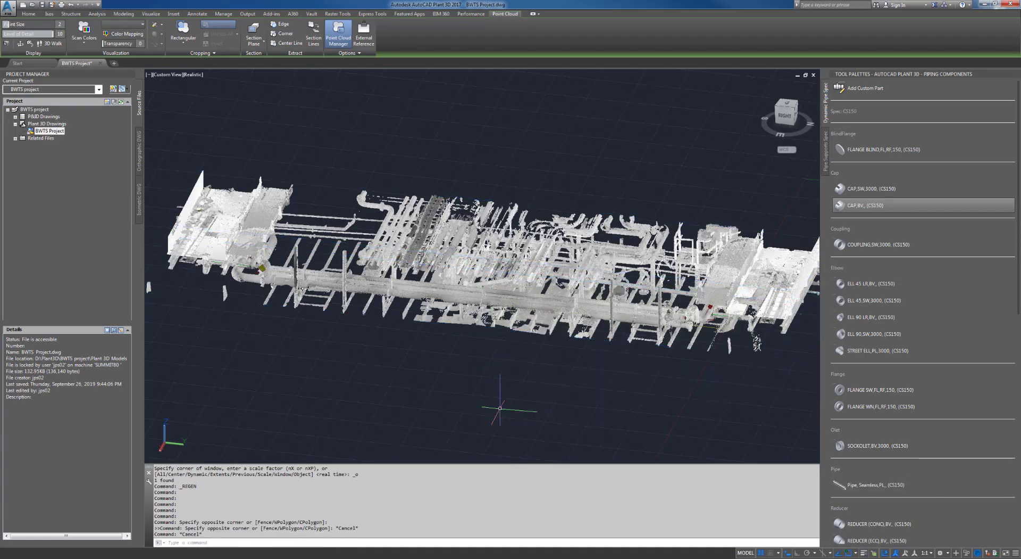
{"action": "key", "text": "ctrl+s"}
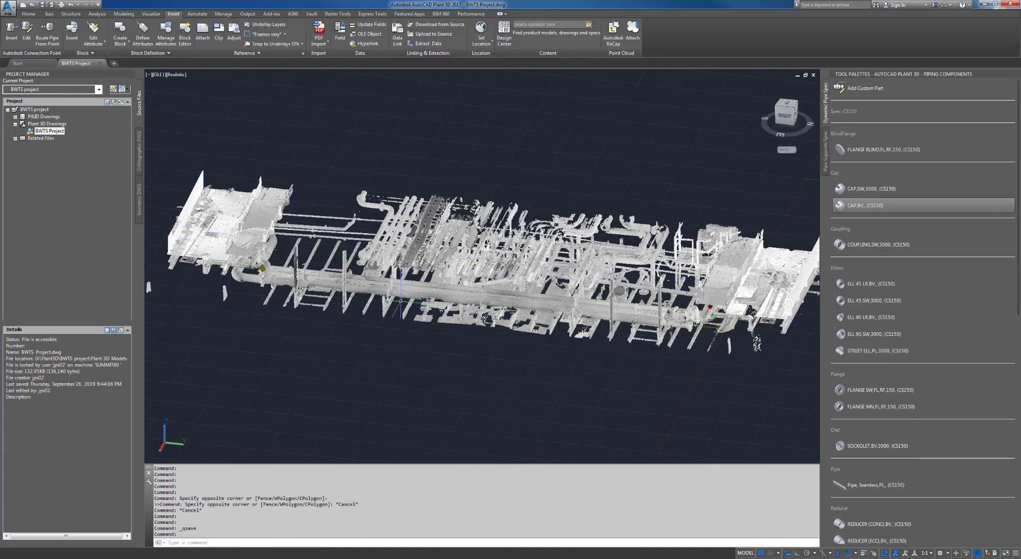
Set the point cloud's point size to 1 and its transparency to 11.
{"action": "scroll", "coordinate": [401, 301], "scroll_direction": "up", "scroll_amount": 5}
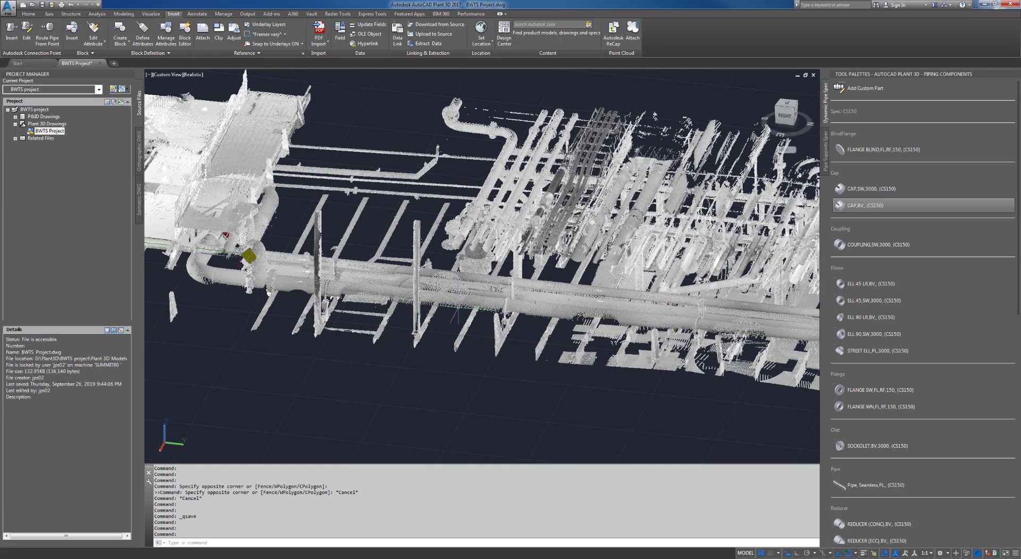
{"action": "left_click", "coordinate": [458, 306]}
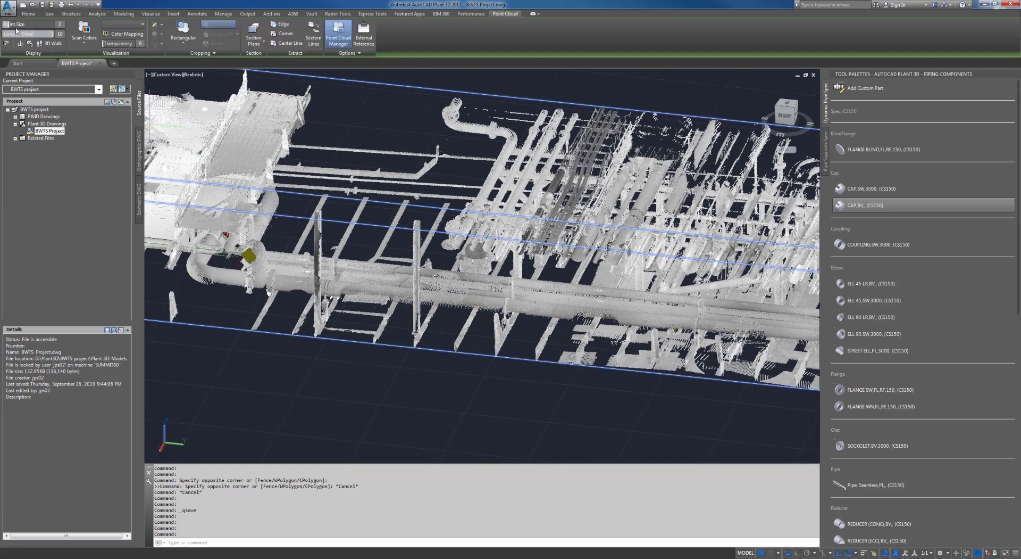
{"action": "left_click_drag", "start_coordinate": [5, 24], "coordinate": [3, 24]}
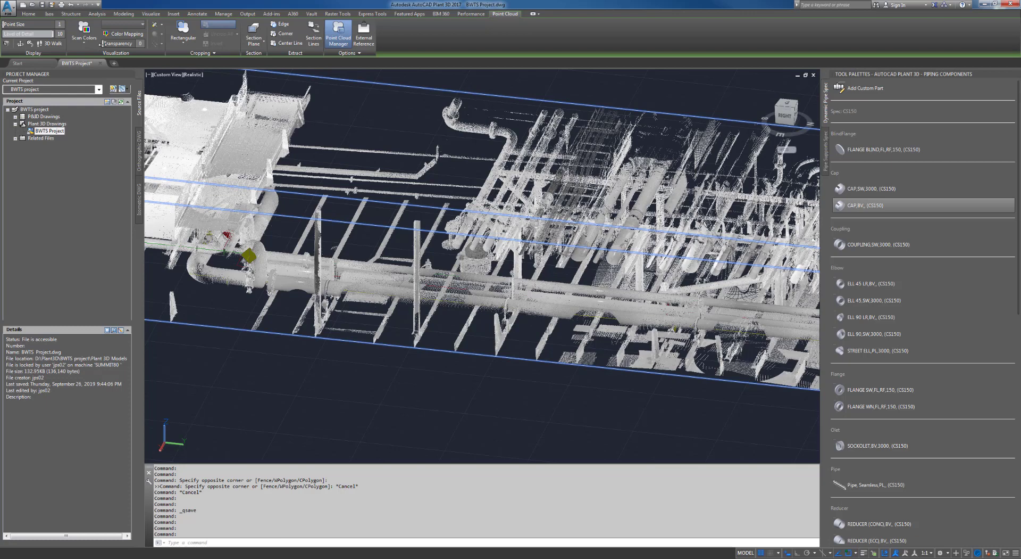
{"action": "left_click_drag", "start_coordinate": [101, 44], "coordinate": [105, 44]}
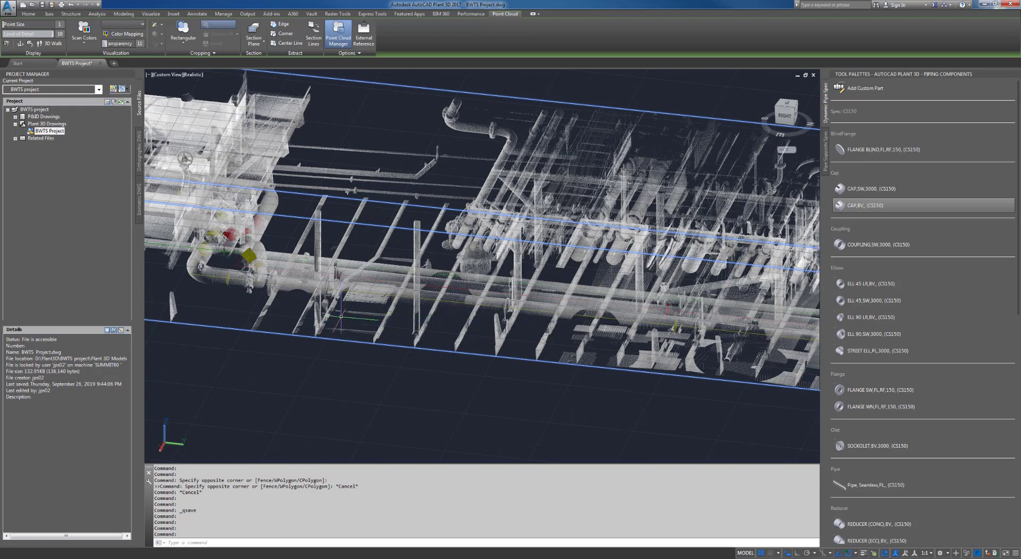
Turn on lineweight display so the pipelines stand out in the point cloud, deselect the cloud and save the drawing.
{"action": "middle_click_drag", "start_coordinate": [399, 359], "coordinate": [415, 277], "text": "shift"}
{"action": "scroll", "coordinate": [374, 266], "scroll_direction": "up", "scroll_amount": 5}
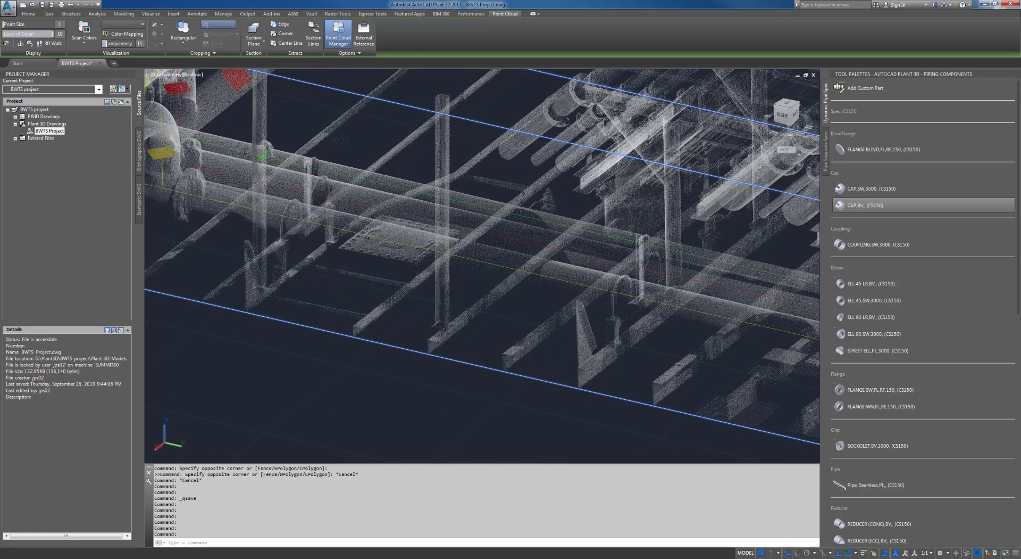
{"action": "middle_click_drag", "start_coordinate": [268, 254], "coordinate": [423, 338]}
{"action": "scroll", "coordinate": [421, 334], "scroll_direction": "up", "scroll_amount": 2}
{"action": "middle_click_drag", "start_coordinate": [350, 290], "coordinate": [352, 292], "text": "shift"}
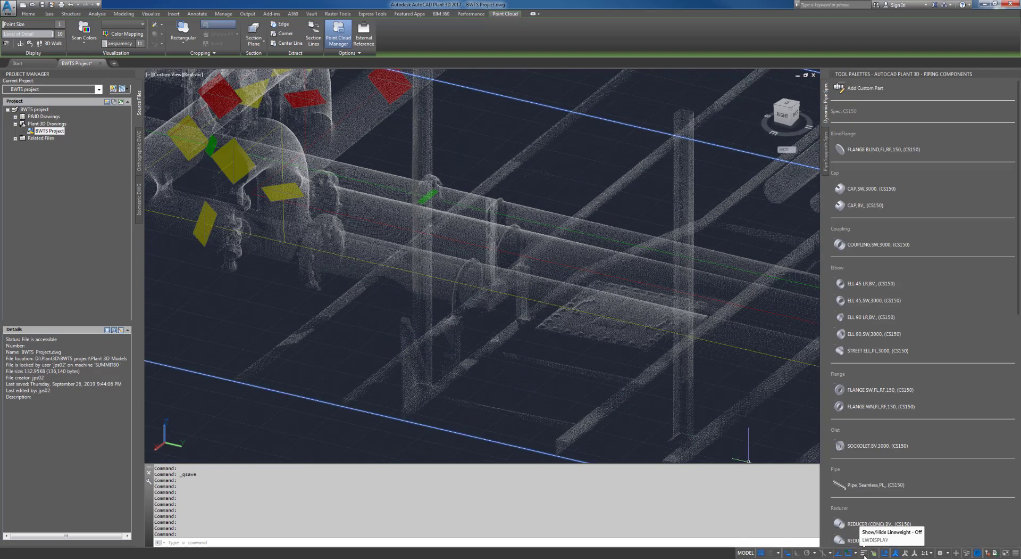
{"action": "left_click", "coordinate": [864, 553]}
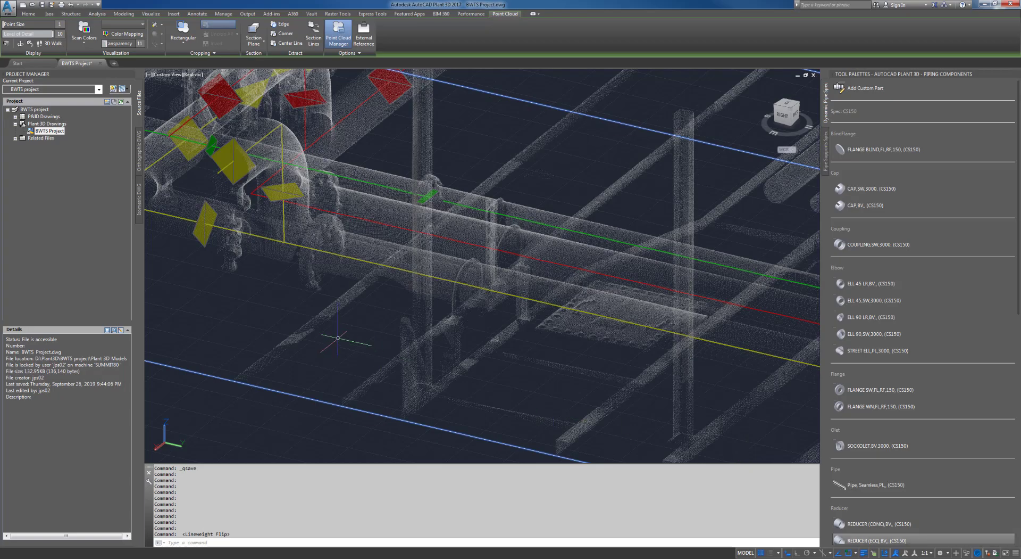
{"action": "middle_click_drag", "start_coordinate": [338, 337], "coordinate": [280, 287], "text": "shift"}
{"action": "middle_click_drag", "start_coordinate": [280, 234], "coordinate": [434, 327]}
{"action": "key", "text": "Escape"}
{"action": "scroll", "coordinate": [435, 327], "scroll_direction": "down", "scroll_amount": 4}
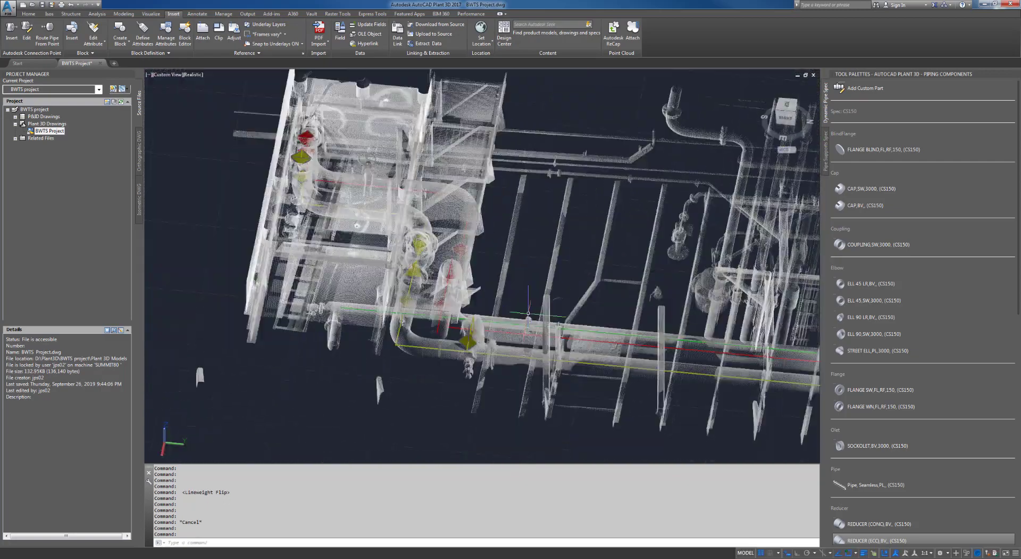
{"action": "middle_click_drag", "start_coordinate": [620, 319], "coordinate": [504, 337]}
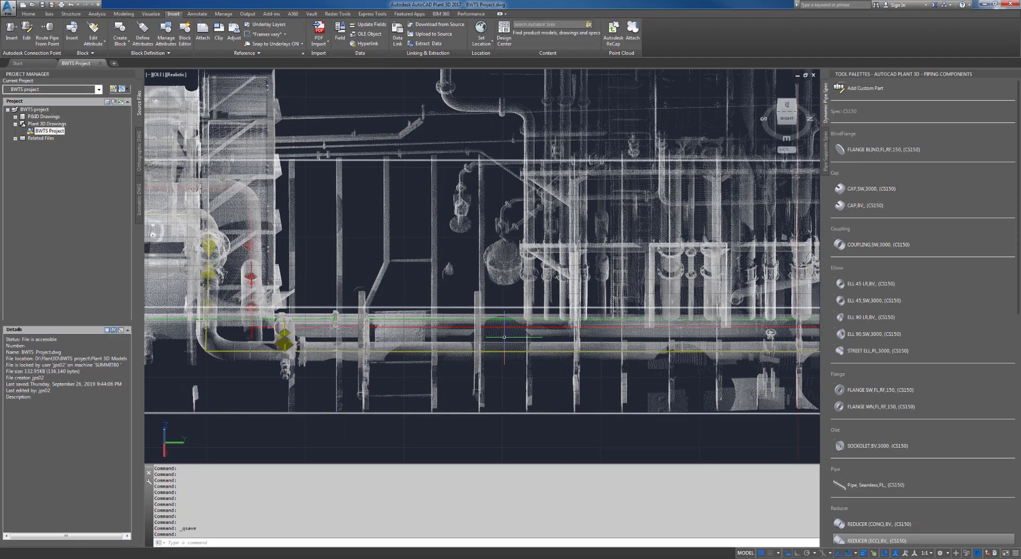
{"action": "key", "text": "ctrl+s"}
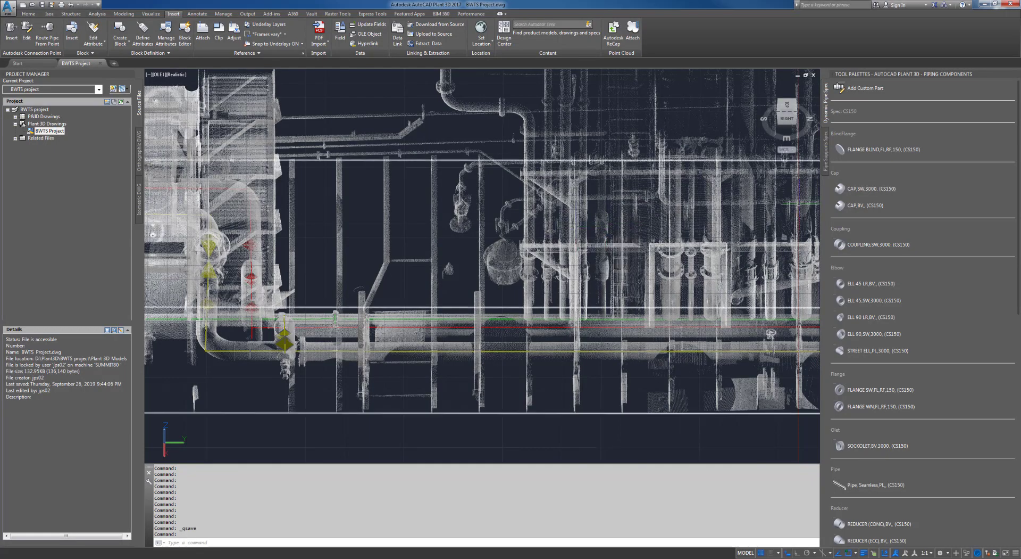
Hide the point cloud and orbit to an angled view of the pipelines.
{"action": "middle_click_drag", "start_coordinate": [444, 285], "coordinate": [496, 288], "text": "shift"}
{"action": "middle_click_drag", "start_coordinate": [474, 325], "coordinate": [471, 318], "text": "shift"}
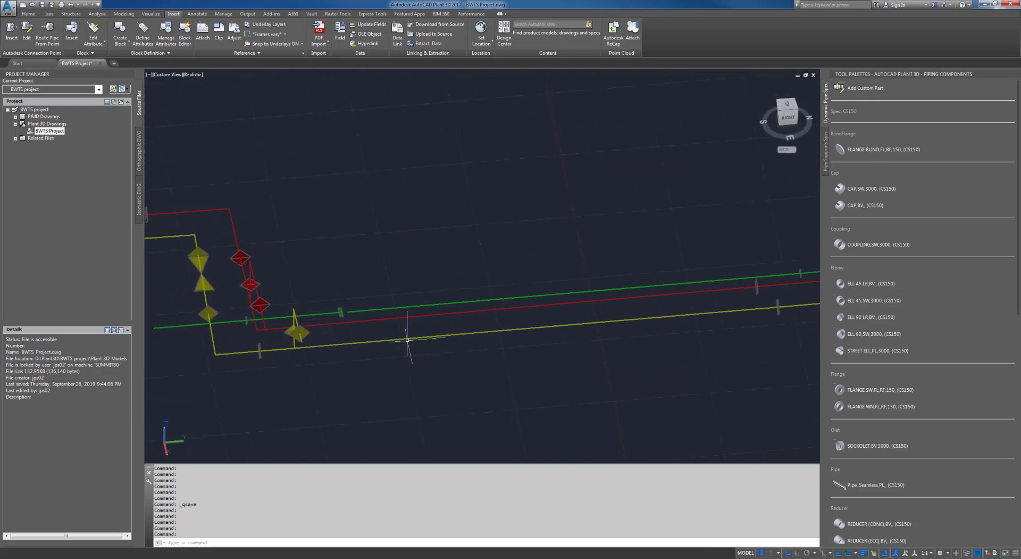
Examine the flange and valve markers at the near end of the red, yellow and green pipelines.
{"action": "middle_click_drag", "start_coordinate": [330, 337], "coordinate": [525, 240]}
{"action": "scroll", "coordinate": [458, 335], "scroll_direction": "up", "scroll_amount": 2}
{"action": "mouse_move", "coordinate": [407, 285]}
{"action": "middle_mouse_down", "text": "shift"}
{"action": "mouse_move", "coordinate": [493, 292]}
{"action": "mouse_move", "coordinate": [464, 309]}
{"action": "middle_mouse_up", "text": "shift"}
{"action": "scroll", "coordinate": [489, 254], "scroll_direction": "up", "scroll_amount": 2}
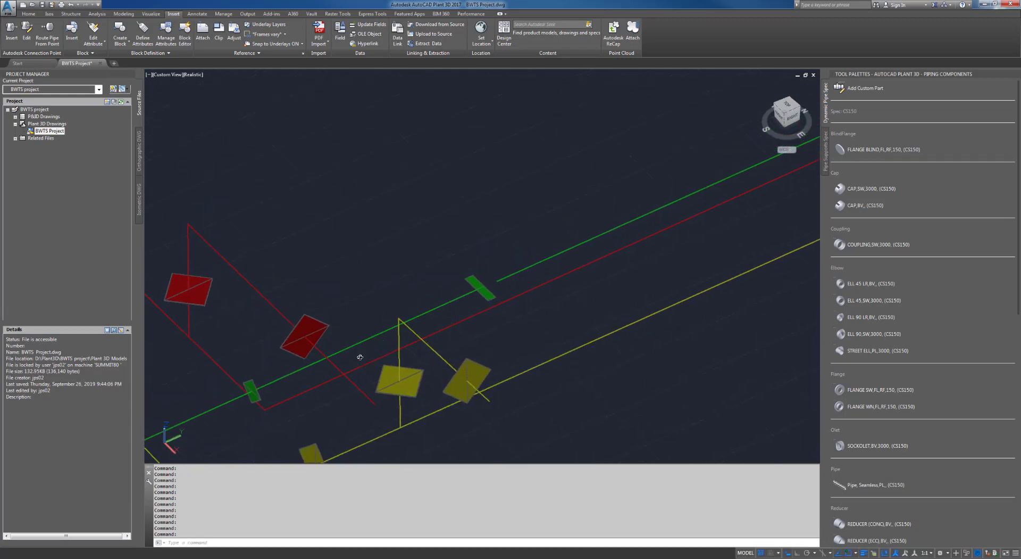
{"action": "middle_click_drag", "start_coordinate": [358, 356], "coordinate": [391, 350], "text": "shift"}
{"action": "scroll", "coordinate": [388, 324], "scroll_direction": "up", "scroll_amount": 4}
{"action": "middle_click_drag", "start_coordinate": [324, 356], "coordinate": [387, 333]}
{"action": "scroll", "coordinate": [389, 325], "scroll_direction": "down", "scroll_amount": 3}
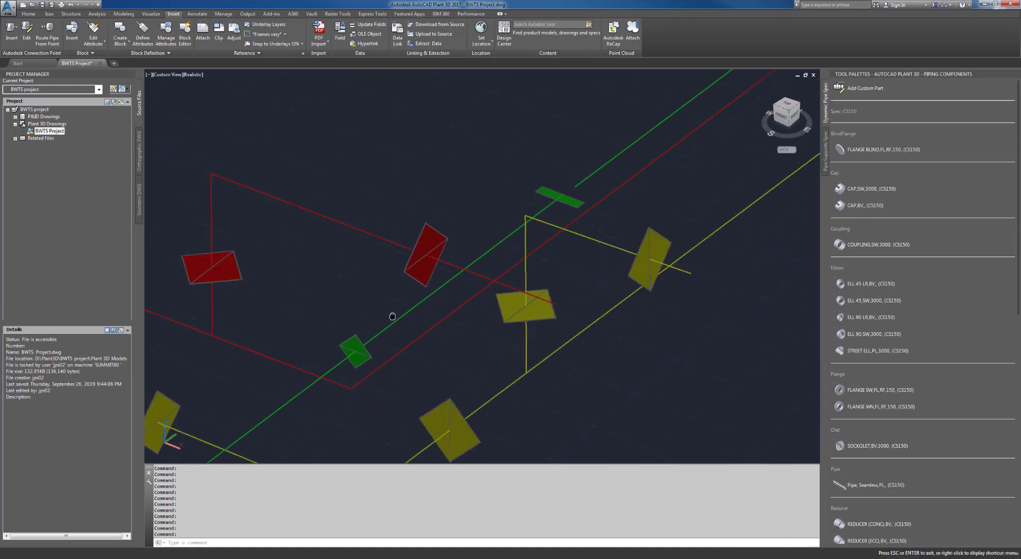
Switch to Kohera3D, check the Line03 pipe size in the Pipe Line Explorer, and return to AutoCAD Plant 3D.
{"action": "left_click", "coordinate": [209, 557]}
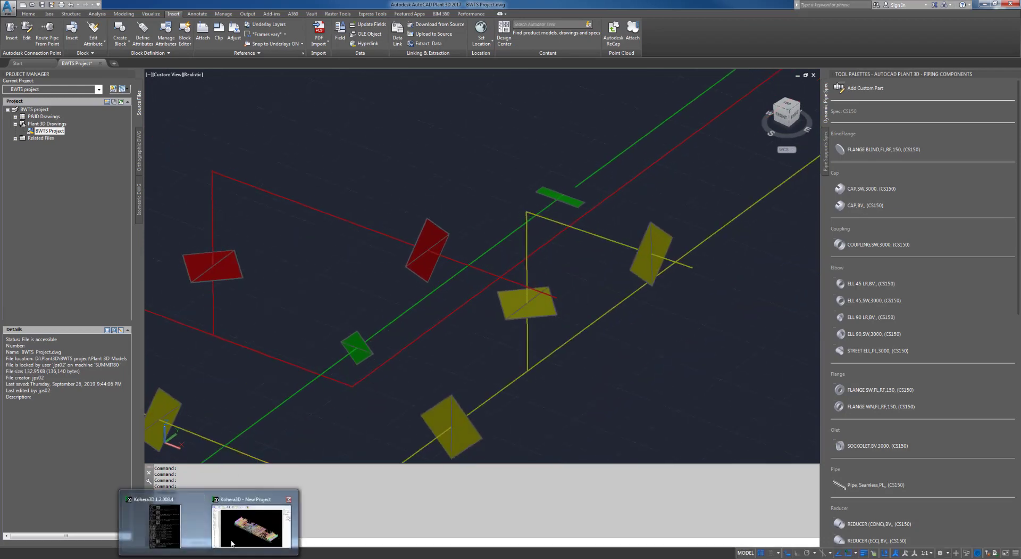
{"action": "left_click", "coordinate": [251, 524]}
{"action": "left_click", "coordinate": [79, 13]}
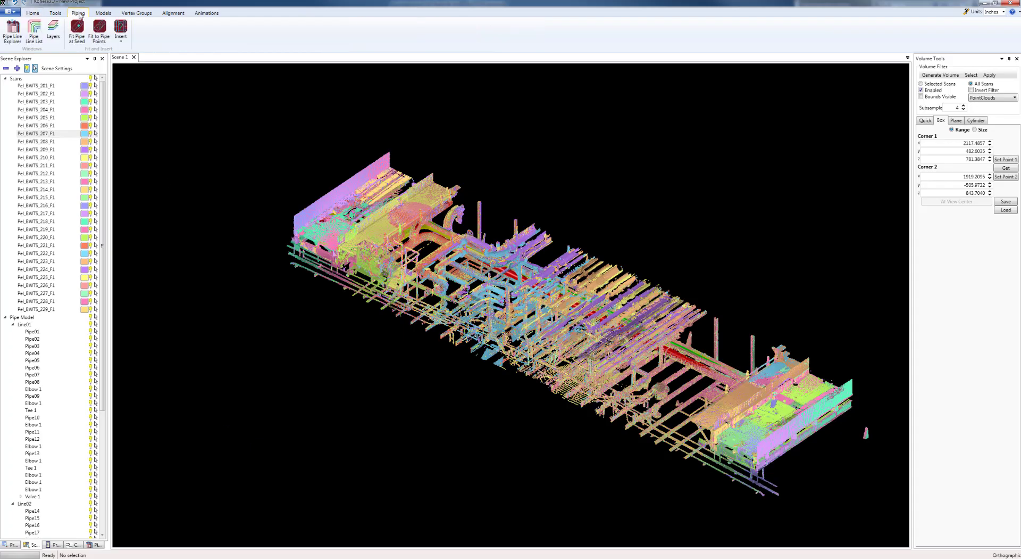
{"action": "left_click", "coordinate": [12, 31]}
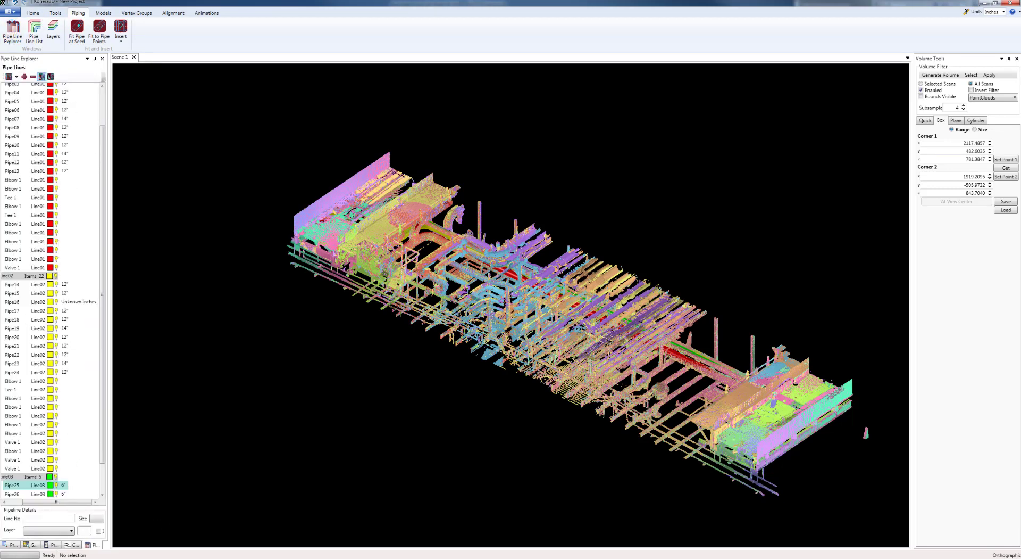
{"action": "left_click", "coordinate": [258, 557]}
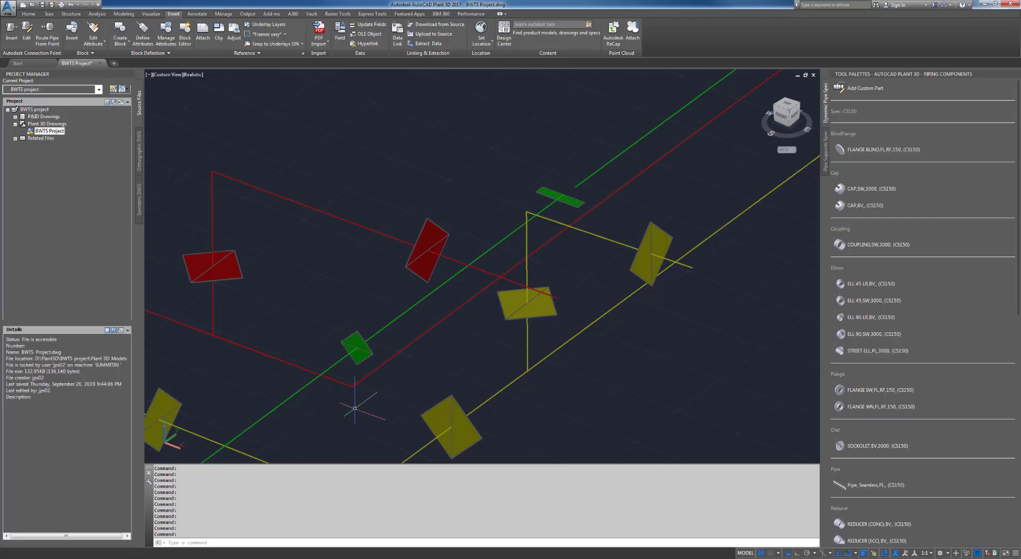
Measure across the green flange marker on Line03 between its opposite corners with DIST.
{"action": "middle_click_drag", "start_coordinate": [356, 400], "coordinate": [372, 403], "text": "shift"}
{"action": "scroll", "coordinate": [377, 399], "scroll_direction": "up", "scroll_amount": 3}
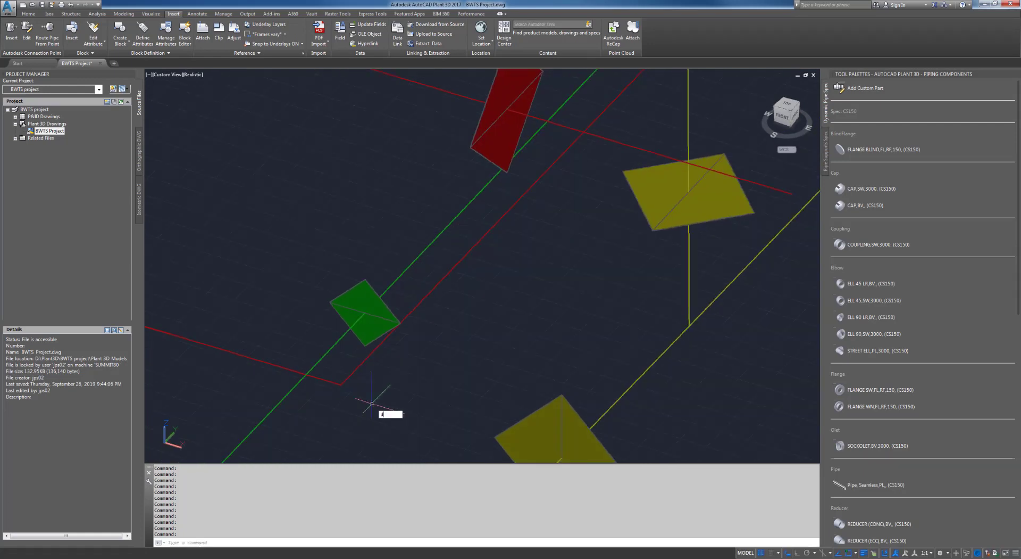
{"action": "type", "text": "dist"}
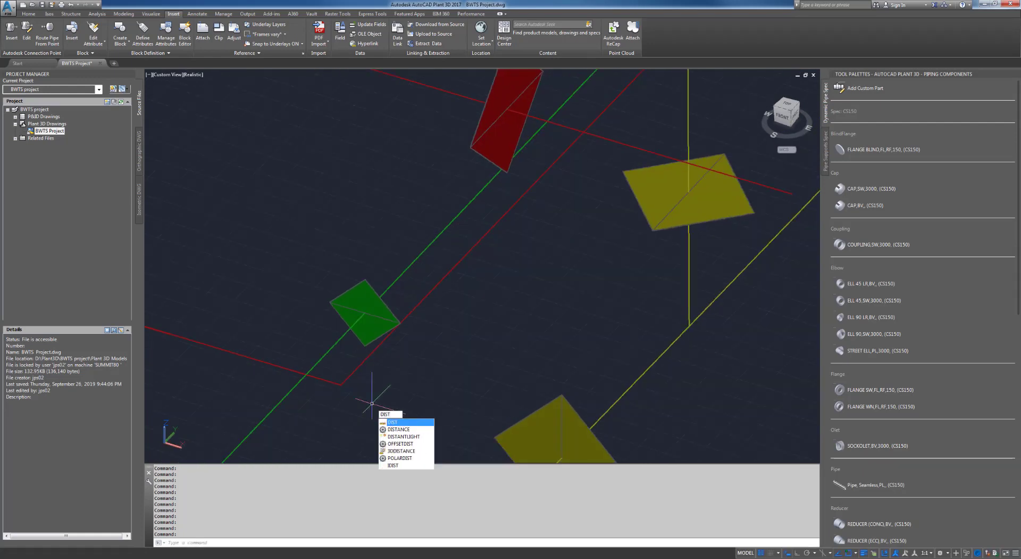
{"action": "key", "text": "Return"}
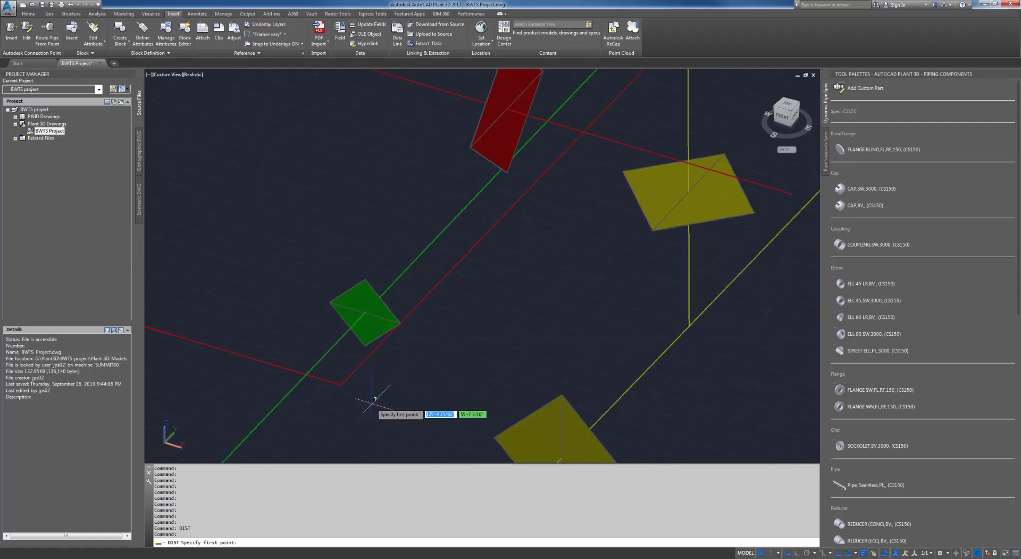
{"action": "left_click", "coordinate": [331, 302]}
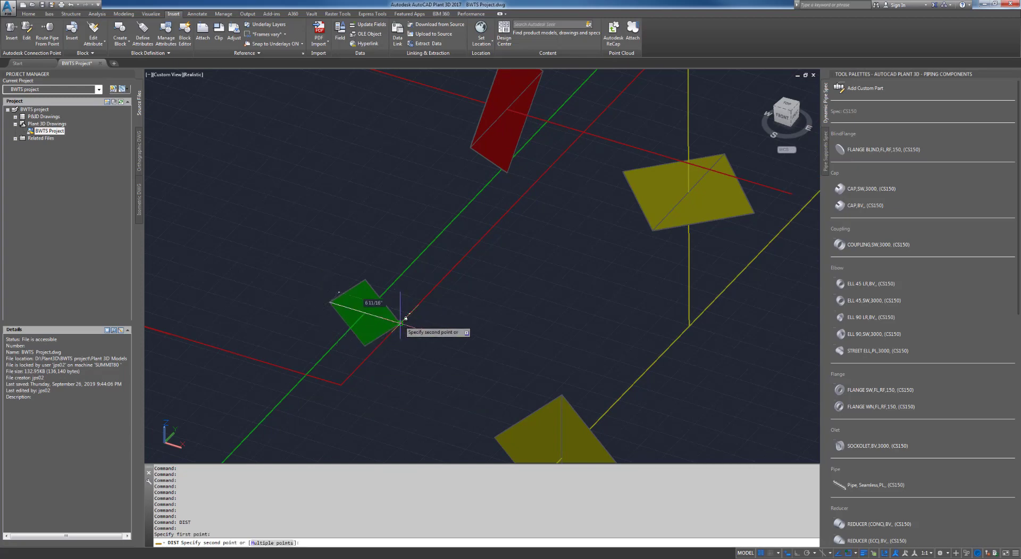
{"action": "left_click", "coordinate": [402, 321]}
{"action": "key", "text": "Escape"}
Convert the three green Line03 centrelines into piping with size 6" and spec CS150.
{"action": "middle_click_drag", "start_coordinate": [445, 353], "coordinate": [308, 328], "text": "shift"}
{"action": "scroll", "coordinate": [378, 318], "scroll_direction": "down", "scroll_amount": 5}
{"action": "scroll", "coordinate": [371, 347], "scroll_direction": "down", "scroll_amount": 4}
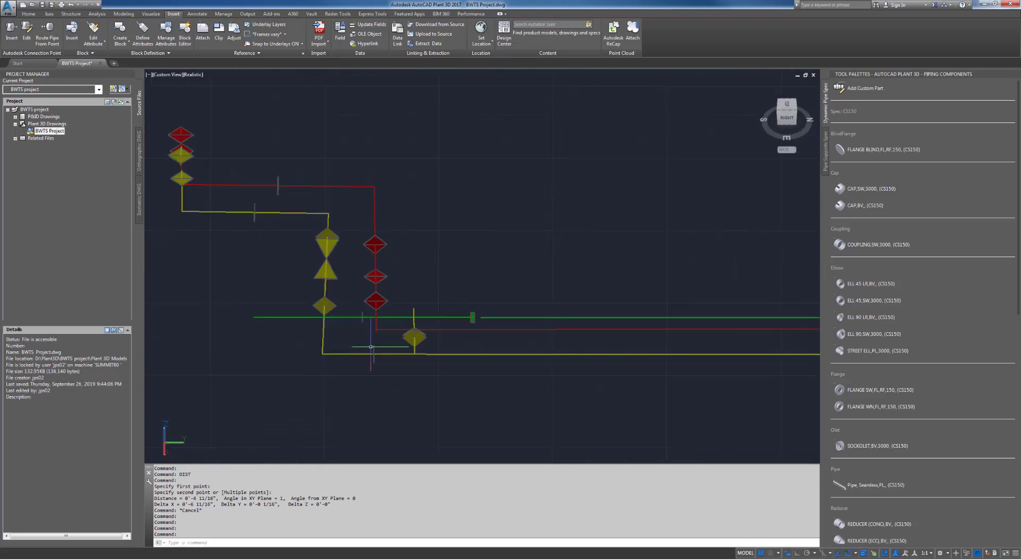
{"action": "mouse_move", "coordinate": [371, 347]}
{"action": "middle_mouse_down", "text": "shift"}
{"action": "mouse_move", "coordinate": [388, 344]}
{"action": "mouse_move", "coordinate": [371, 336]}
{"action": "middle_mouse_up", "text": "shift"}
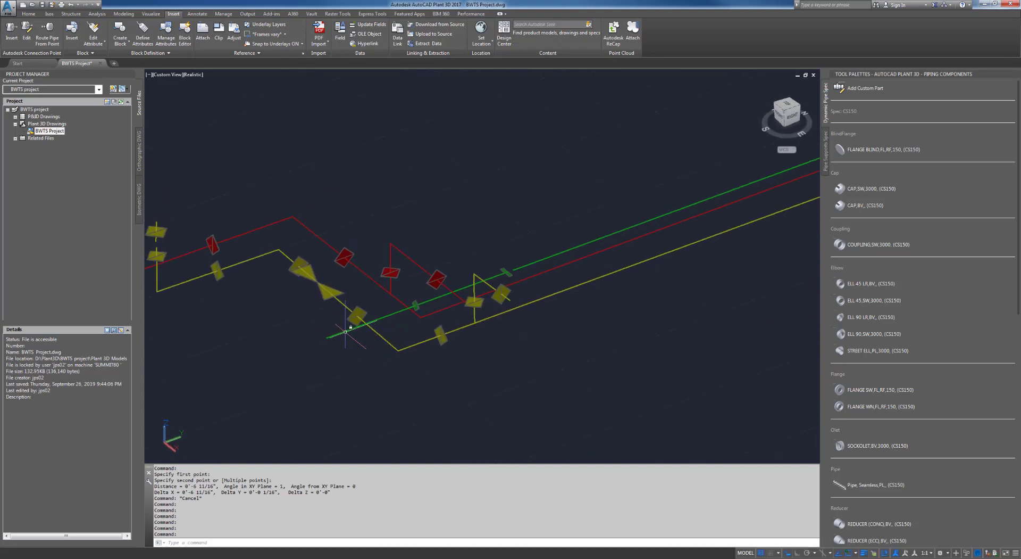
{"action": "left_click", "coordinate": [354, 326]}
{"action": "scroll", "coordinate": [534, 261], "scroll_direction": "down", "scroll_amount": 5}
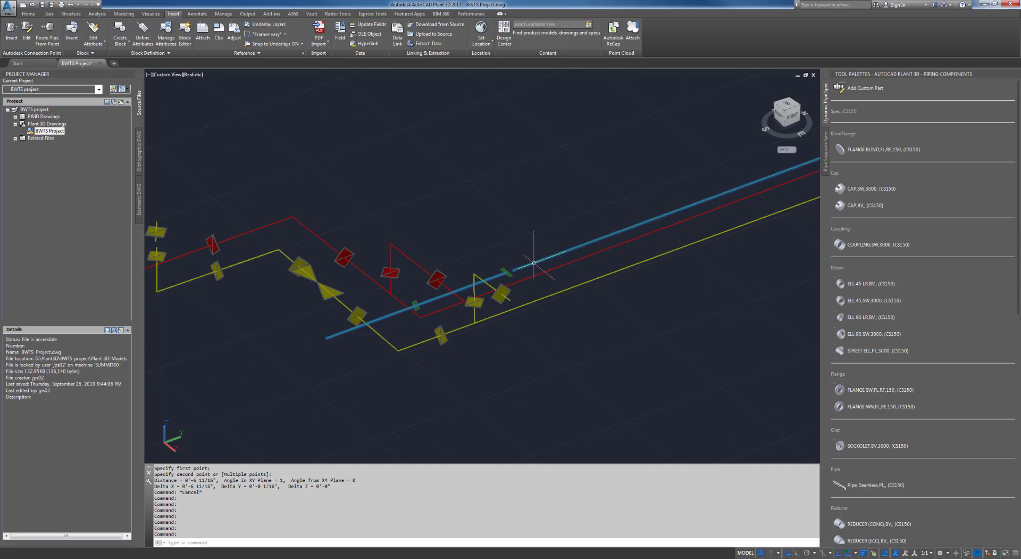
{"action": "scroll", "coordinate": [458, 305], "scroll_direction": "up", "scroll_amount": 5}
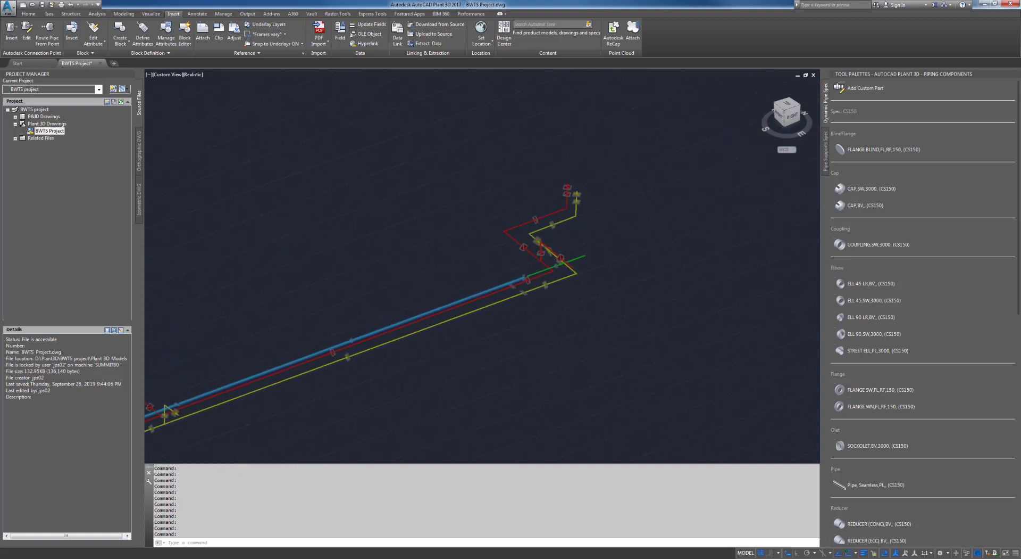
{"action": "left_click", "coordinate": [452, 313]}
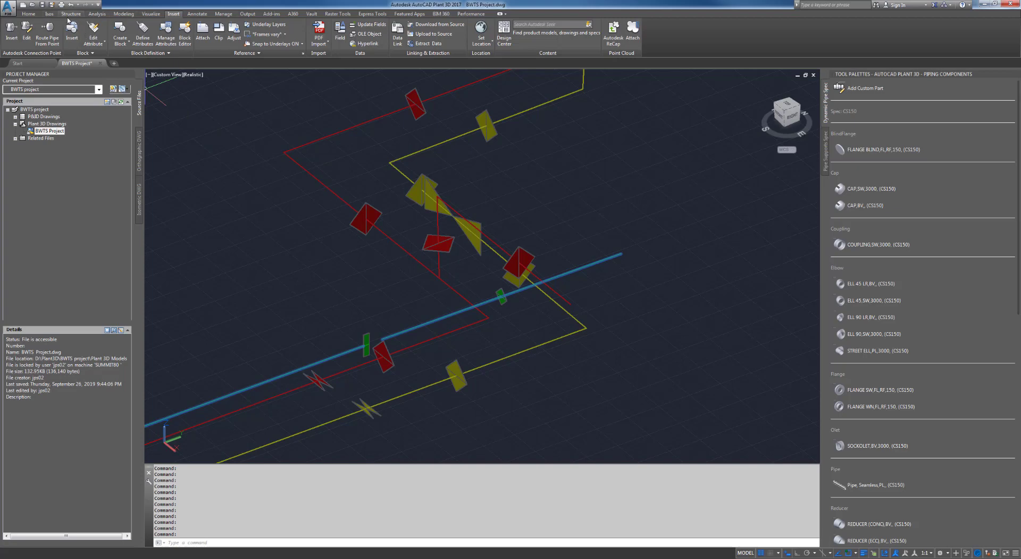
{"action": "left_click", "coordinate": [28, 15]}
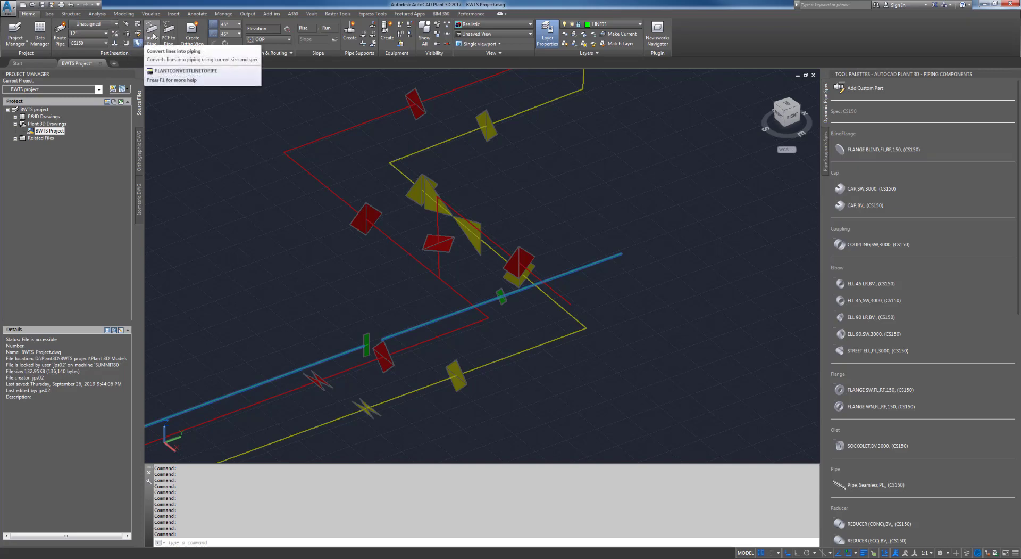
{"action": "left_click", "coordinate": [105, 34]}
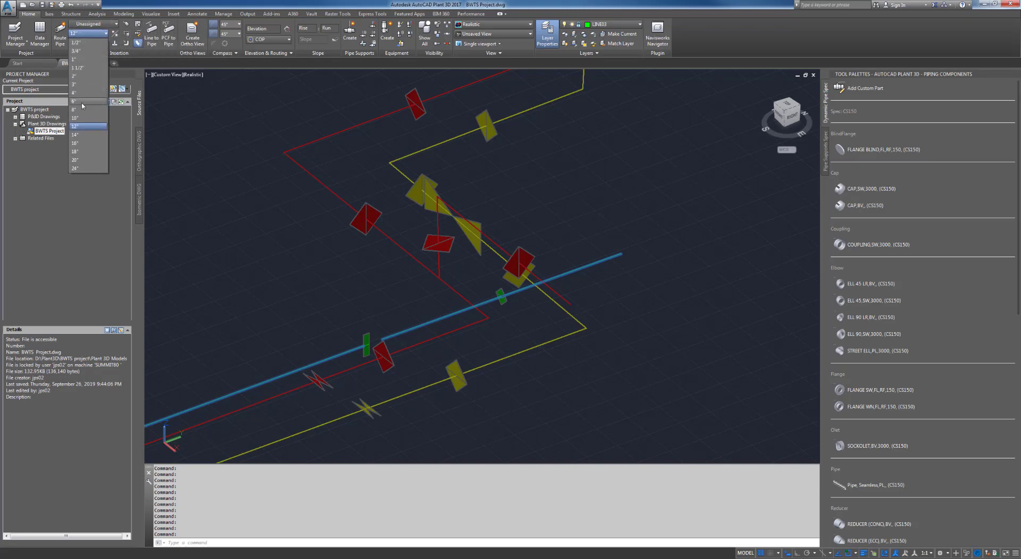
{"action": "left_click", "coordinate": [88, 103]}
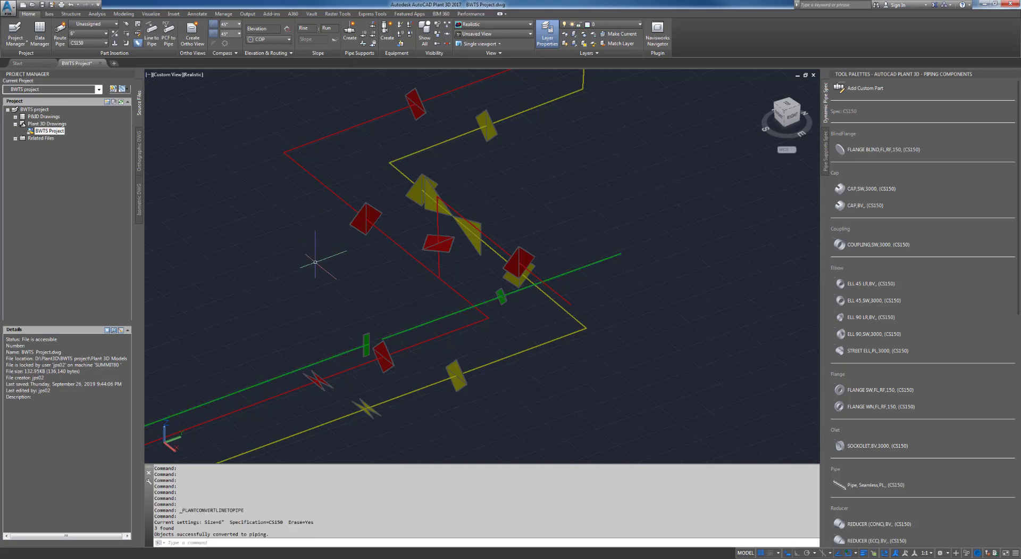
Open the Pipe Spec Viewer for spec CS150 and close the tool palettes.
{"action": "middle_click_drag", "start_coordinate": [320, 277], "coordinate": [486, 238], "text": "shift"}
{"action": "scroll", "coordinate": [506, 290], "scroll_direction": "up", "scroll_amount": 5}
{"action": "scroll", "coordinate": [486, 239], "scroll_direction": "up", "scroll_amount": 5}
{"action": "mouse_move", "coordinate": [504, 275]}
{"action": "middle_mouse_down", "text": "shift"}
{"action": "mouse_move", "coordinate": [508, 264]}
{"action": "mouse_move", "coordinate": [492, 261]}
{"action": "middle_mouse_up", "text": "shift"}
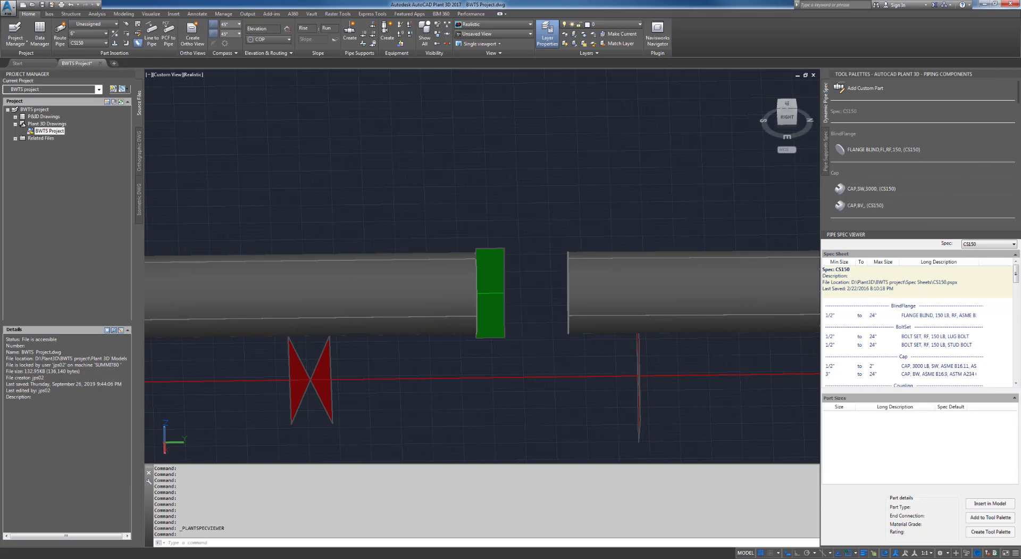
{"action": "left_click", "coordinate": [1017, 74]}
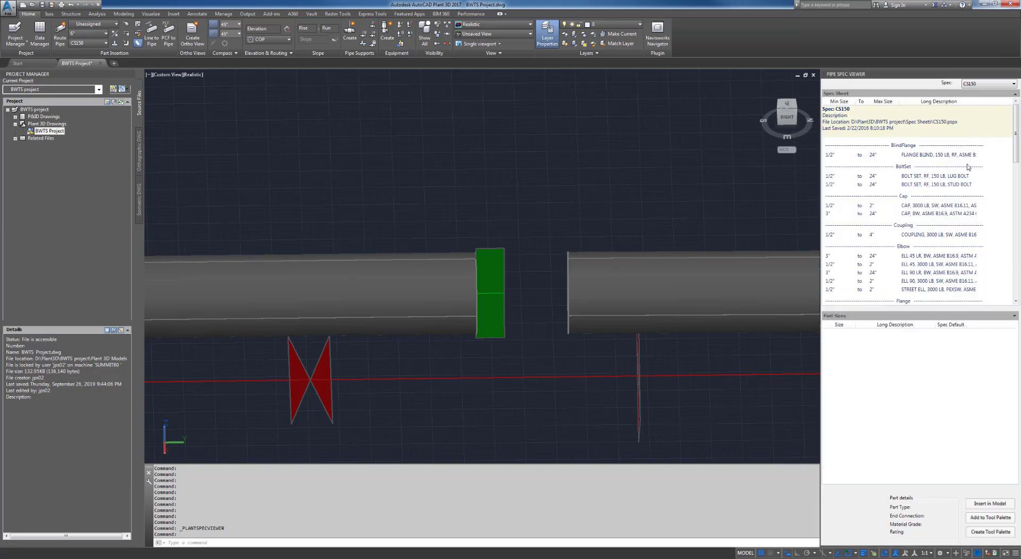
Look up the eccentric butt-weld reducer in the CS150 spec sheet and review its available part sizes.
{"action": "left_click_drag", "start_coordinate": [1018, 137], "coordinate": [1017, 192]}
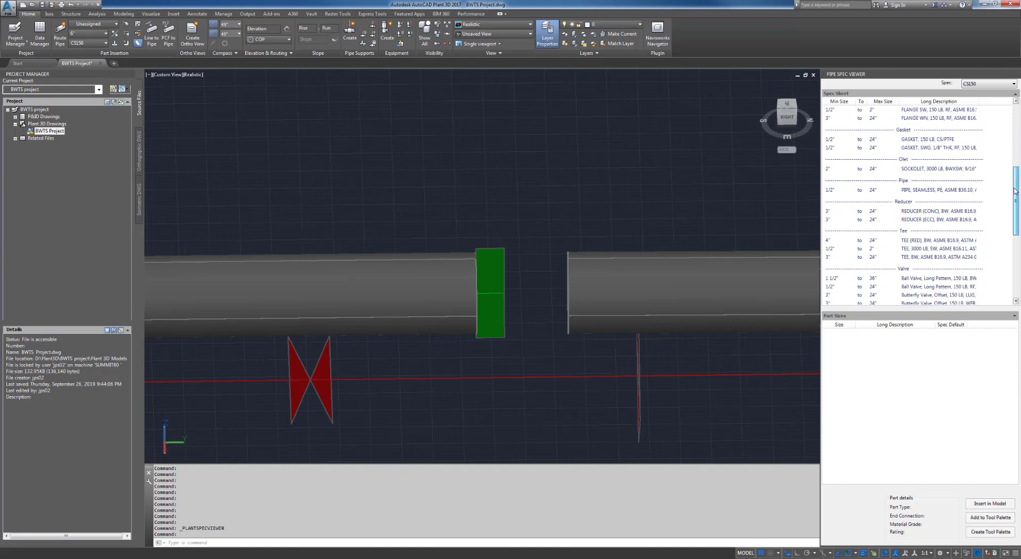
{"action": "left_click", "coordinate": [923, 221]}
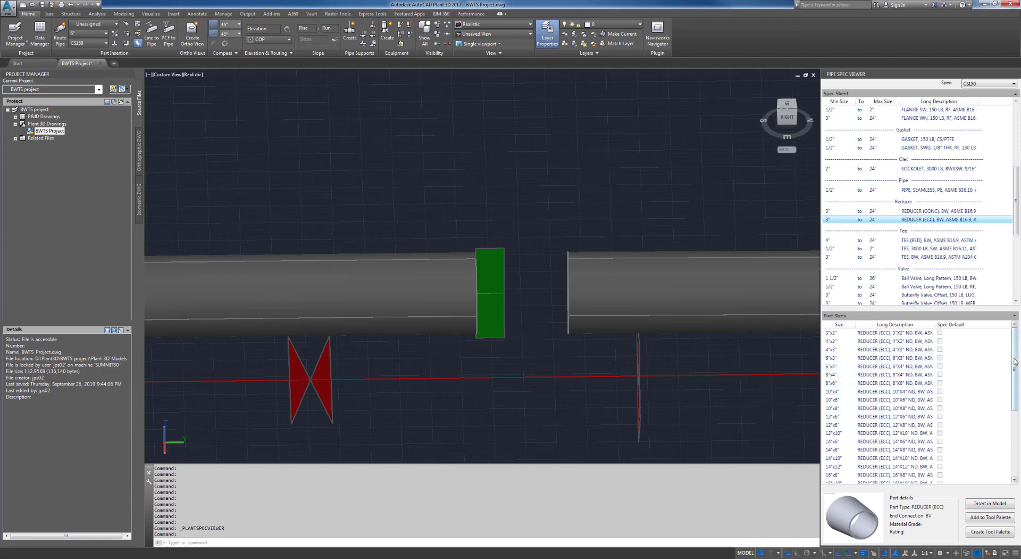
{"action": "scroll", "coordinate": [904, 404], "scroll_direction": "down", "scroll_amount": 2}
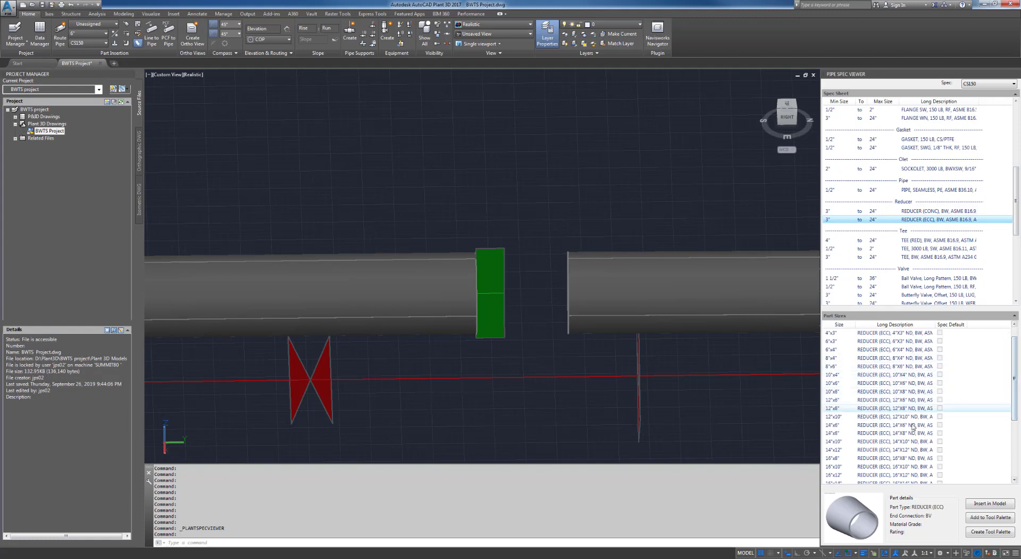
{"action": "scroll", "coordinate": [878, 452], "scroll_direction": "up", "scroll_amount": 2}
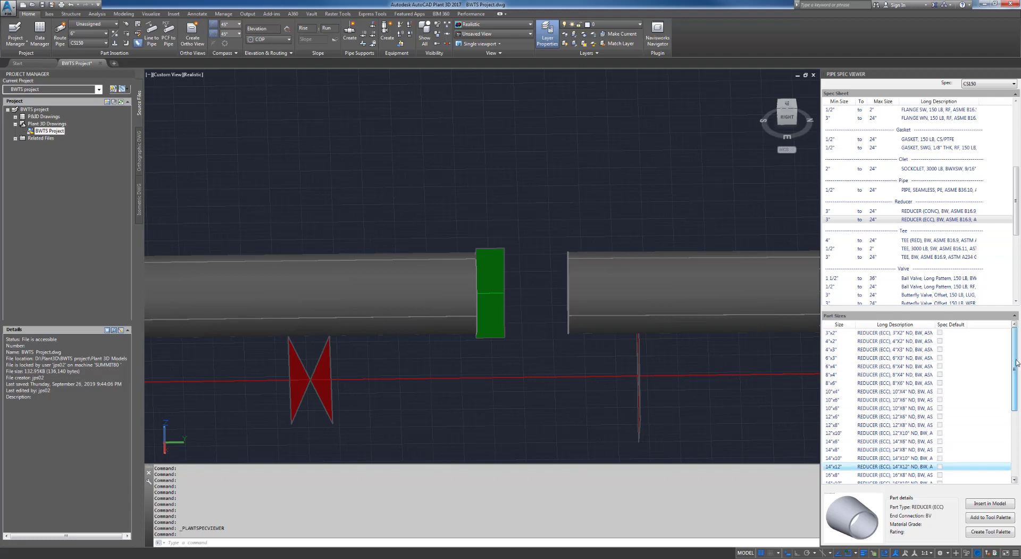
{"action": "left_click", "coordinate": [633, 219]}
{"action": "key", "text": "Escape"}
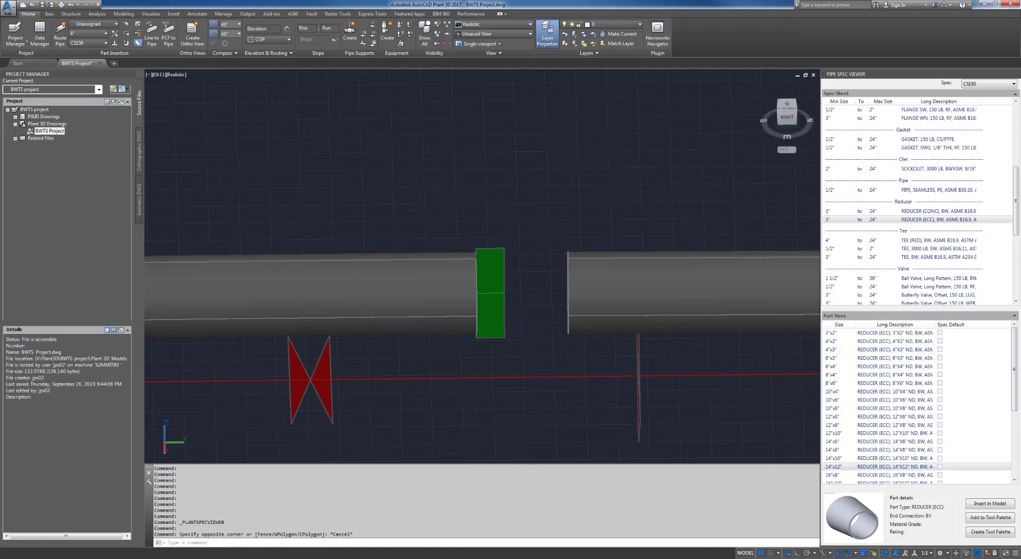
Save the drawing and exit AutoCAD Plant 3D, accepting the prompt to save the remaining changes.
{"action": "key", "text": "ctrl+s"}
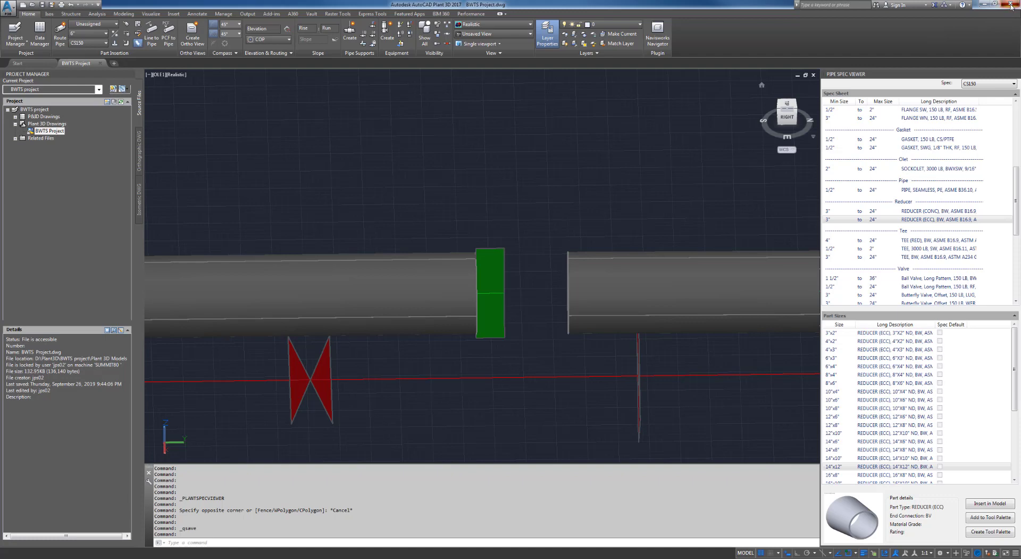
{"action": "left_click", "coordinate": [665, 210]}
{"action": "key", "text": "Escape"}
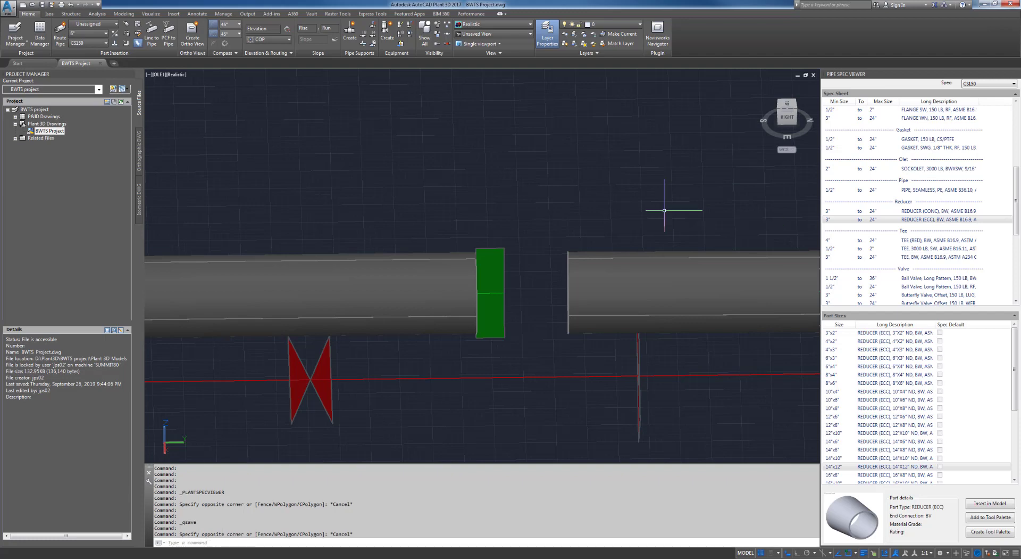
{"action": "key", "text": "ctrl+s"}
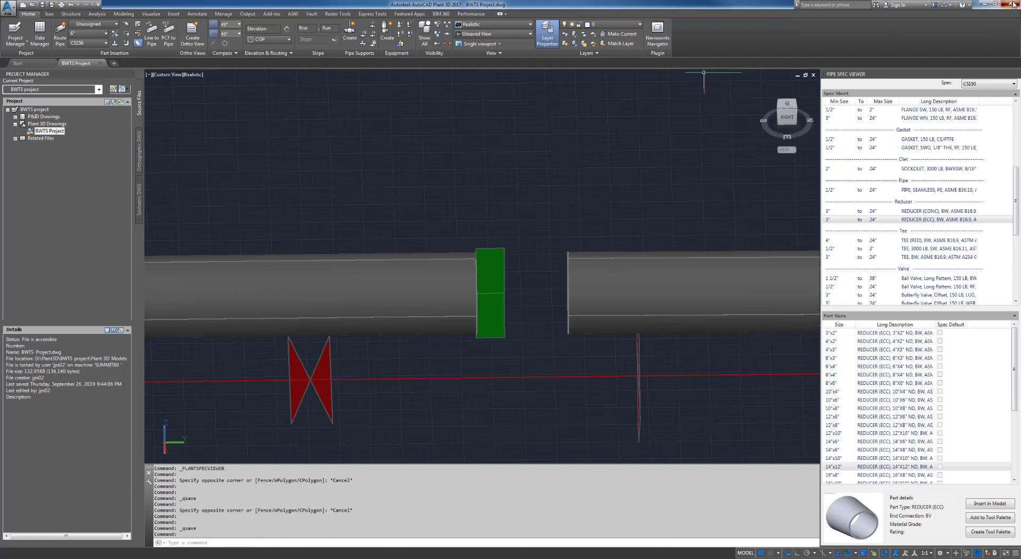
{"action": "scroll", "coordinate": [556, 221], "scroll_direction": "down", "scroll_amount": 2}
{"action": "middle_click_drag", "start_coordinate": [556, 221], "coordinate": [914, 55], "text": "shift"}
{"action": "key", "text": "ctrl+q"}
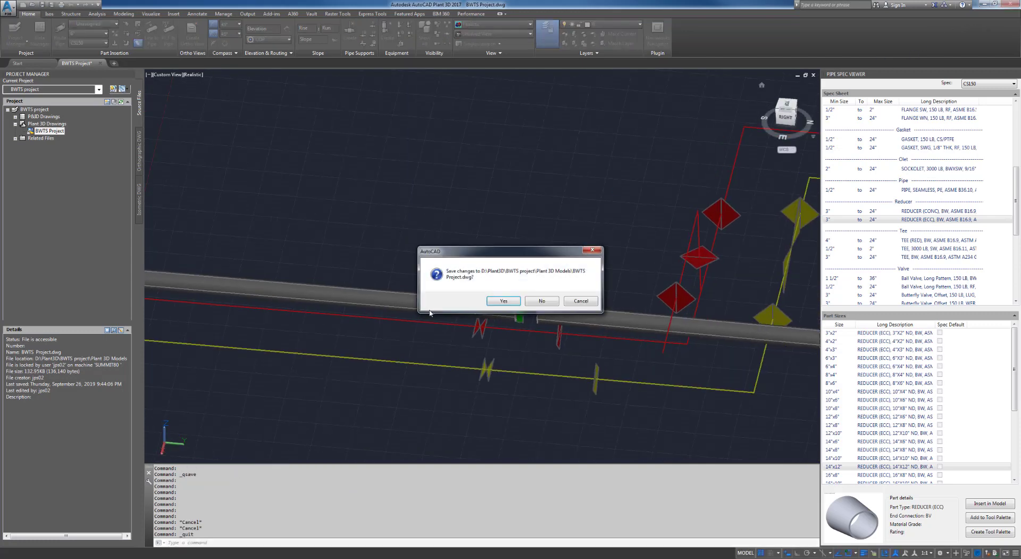
{"action": "left_click", "coordinate": [507, 305]}
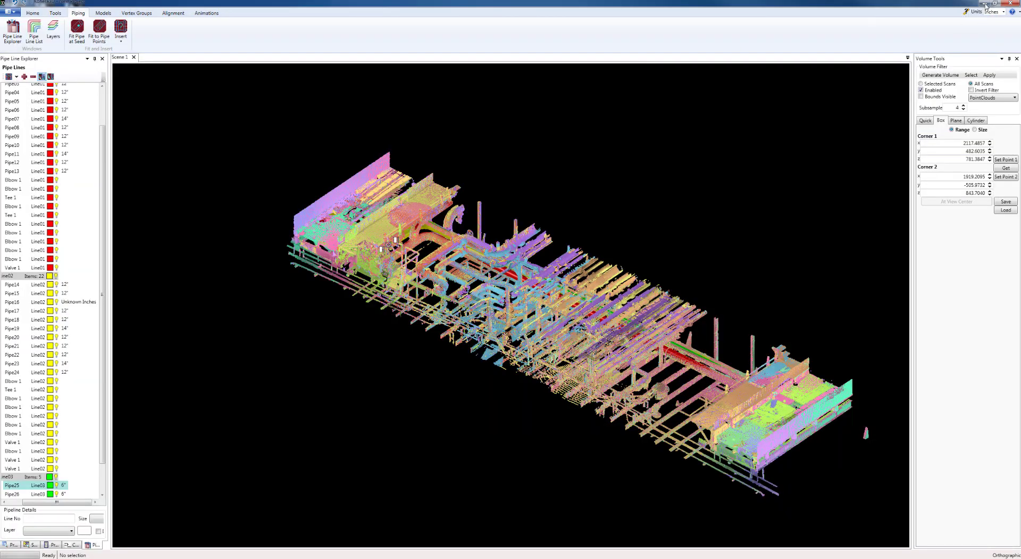
Switch to the Plant 3D Spec Editor and open CS150.pspx from the Spec Sheets folder of D:\Plant3D\BWTS project.
{"action": "left_click", "coordinate": [985, 4]}
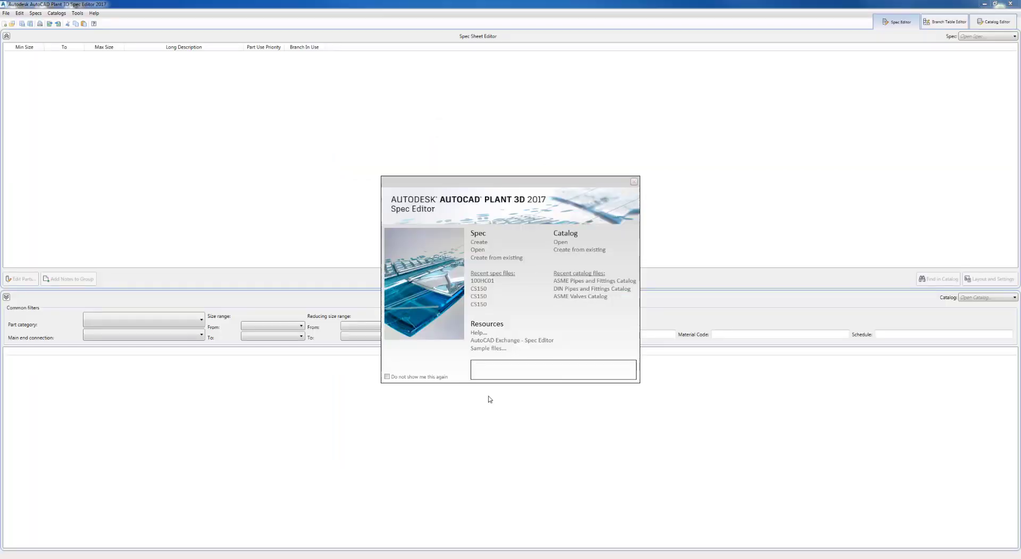
{"action": "left_click", "coordinate": [478, 250]}
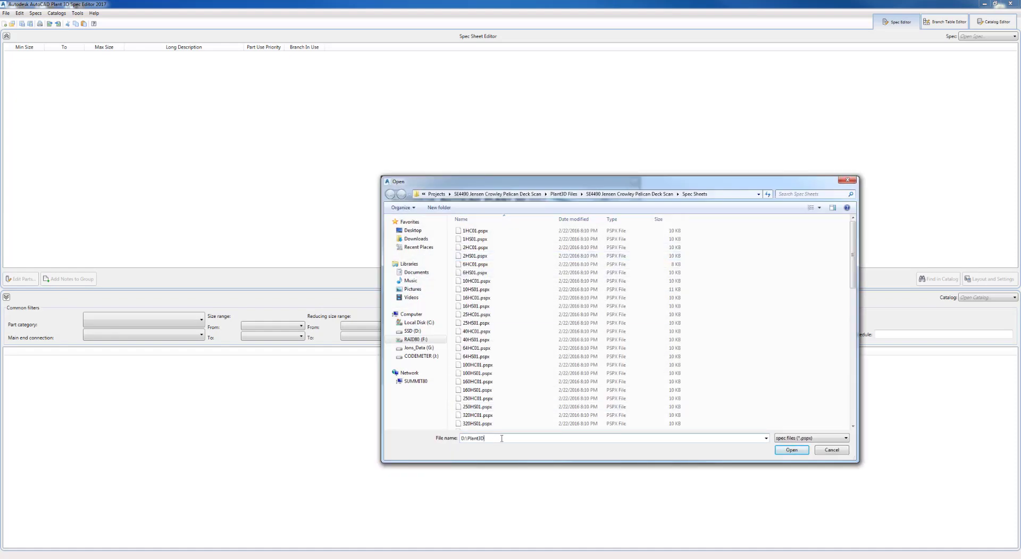
{"action": "key", "text": "Return"}
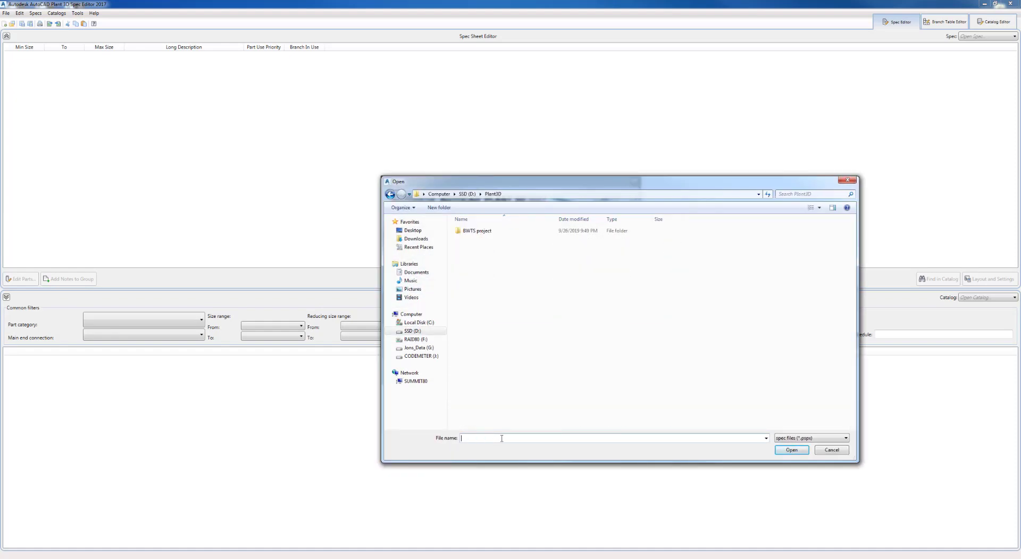
{"action": "double_click", "coordinate": [476, 230]}
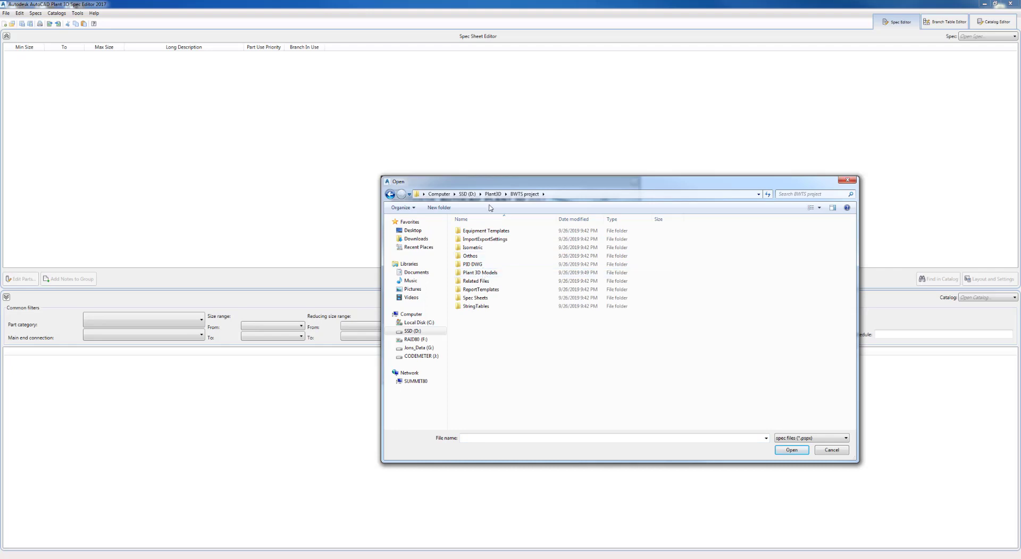
{"action": "double_click", "coordinate": [482, 297]}
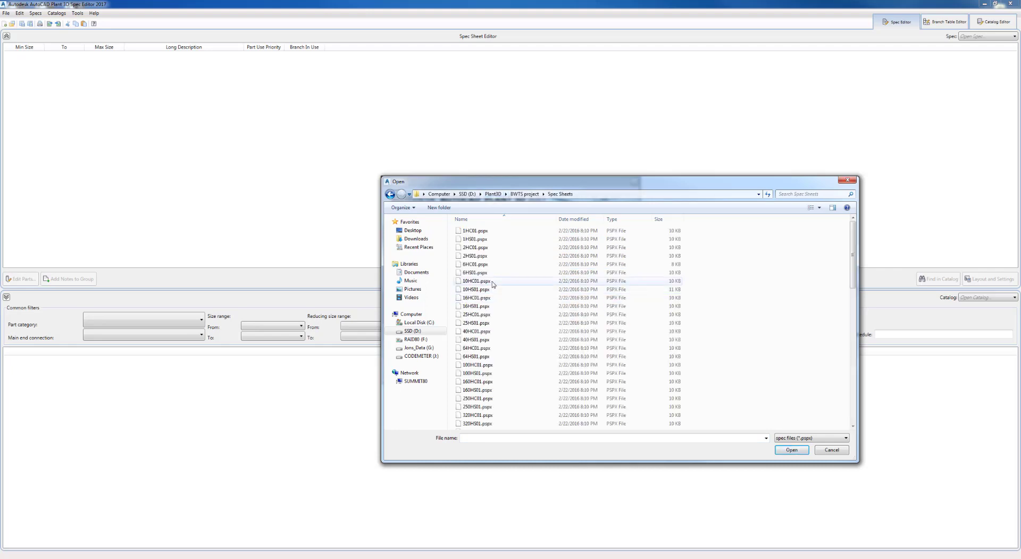
{"action": "scroll", "coordinate": [504, 327], "scroll_direction": "down", "scroll_amount": 3}
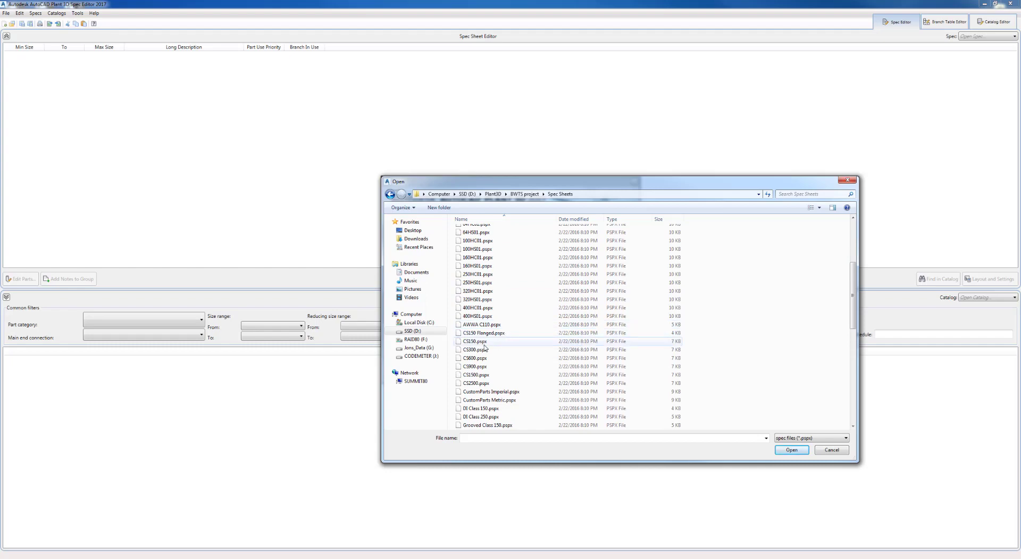
{"action": "left_click", "coordinate": [503, 341]}
{"action": "key", "text": "Return"}
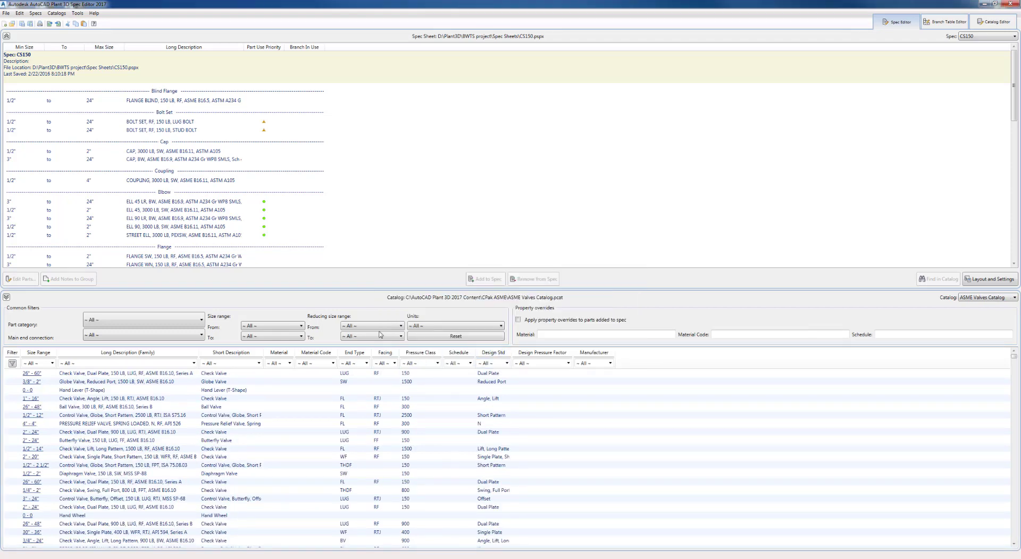
Change the source catalog to the ASME Pipes and Fittings Catalog.
{"action": "left_click", "coordinate": [260, 363]}
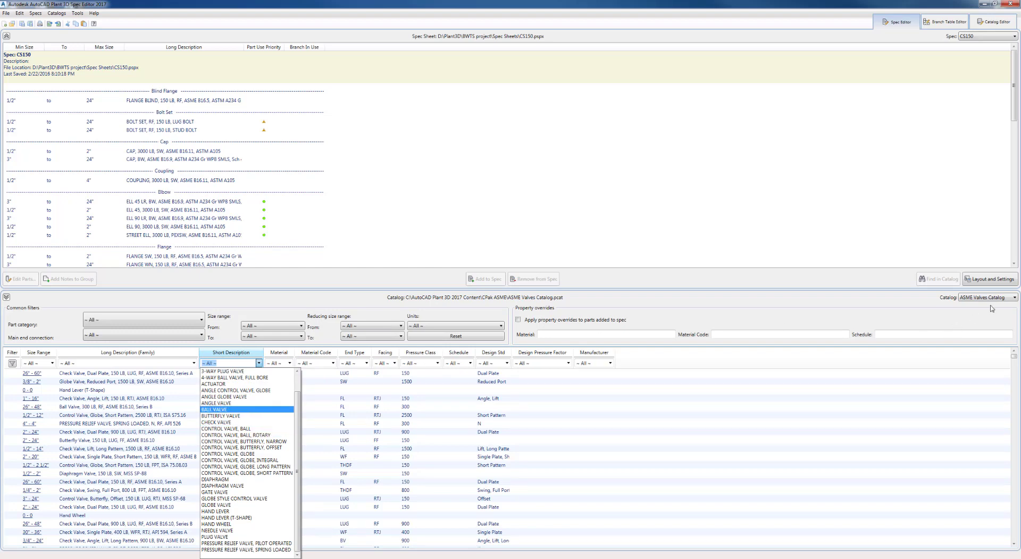
{"action": "left_click", "coordinate": [1002, 298]}
{"action": "left_click", "coordinate": [1003, 297]}
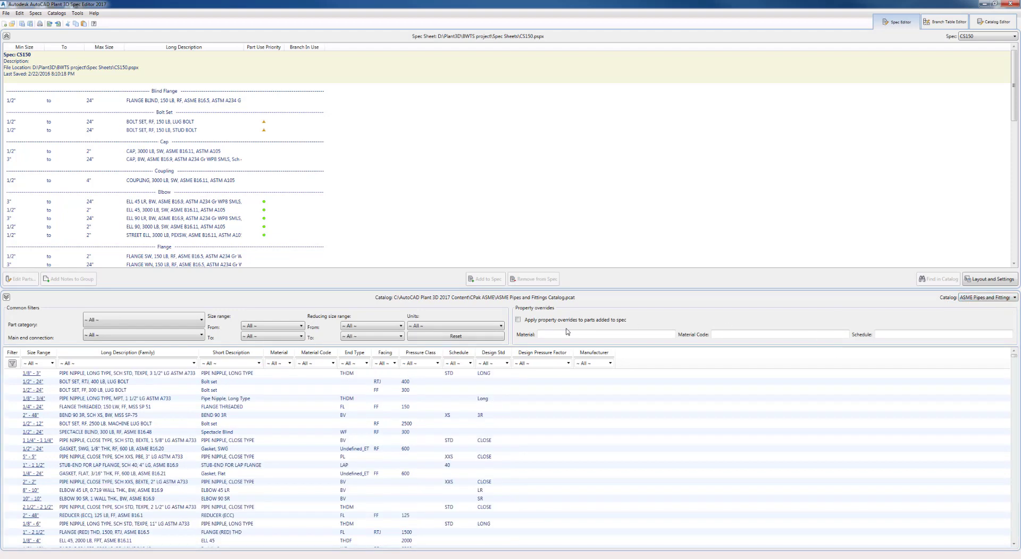
Filter the catalog to FLANGE SO parts of pressure class 150 and add the RF, ASME B16.5 slip-on flange to the spec.
{"action": "left_click", "coordinate": [259, 362]}
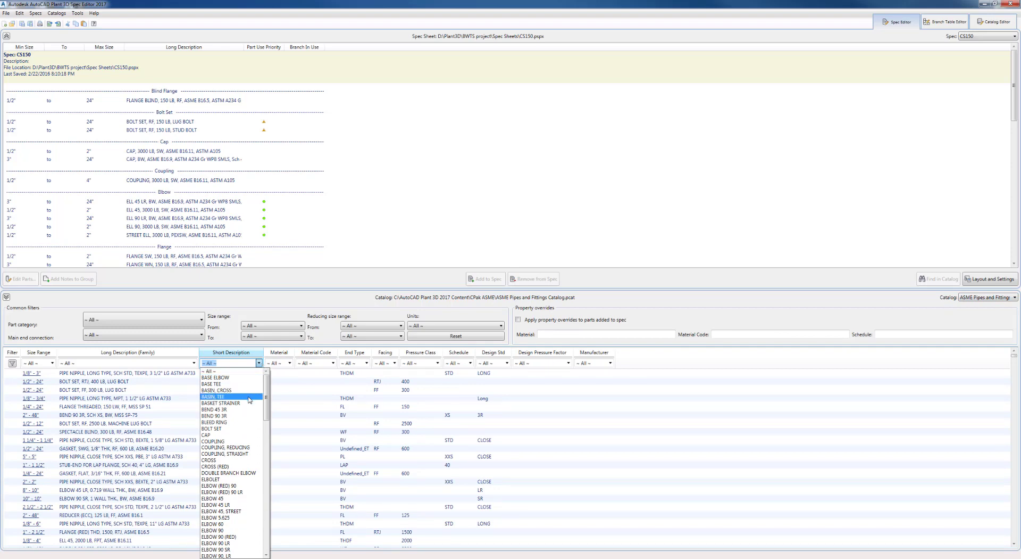
{"action": "scroll", "coordinate": [241, 453], "scroll_direction": "down", "scroll_amount": 3}
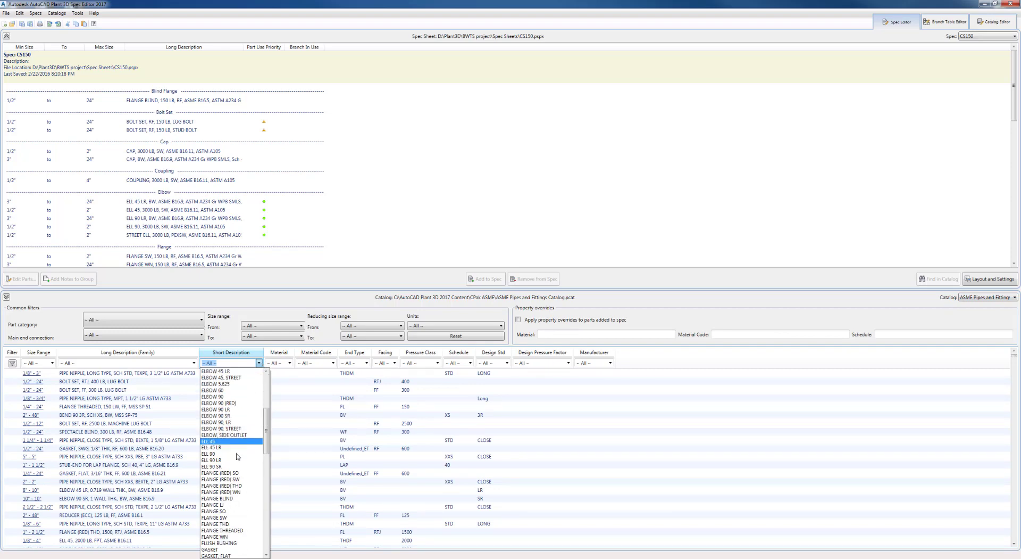
{"action": "left_click", "coordinate": [228, 510]}
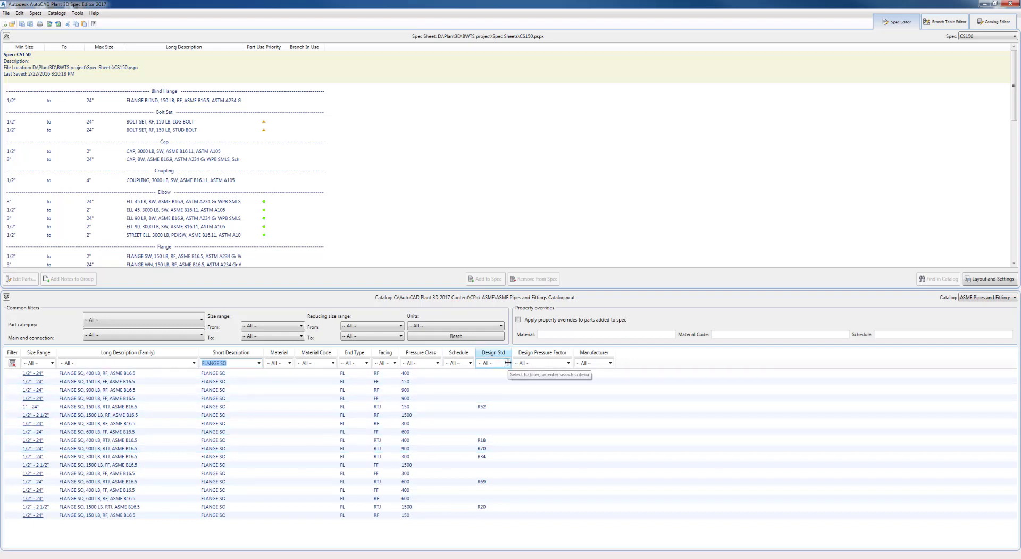
{"action": "left_click", "coordinate": [438, 363]}
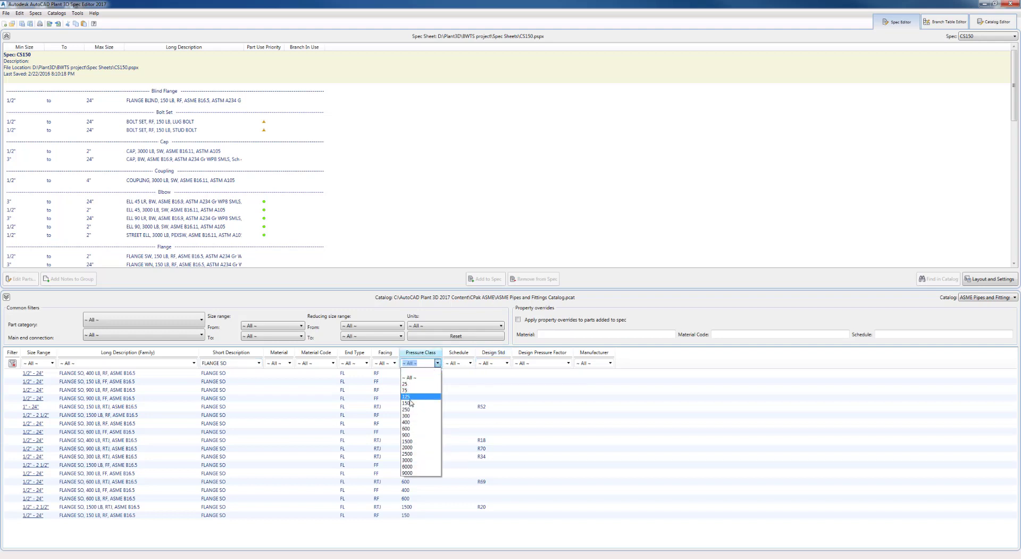
{"action": "left_click", "coordinate": [410, 402]}
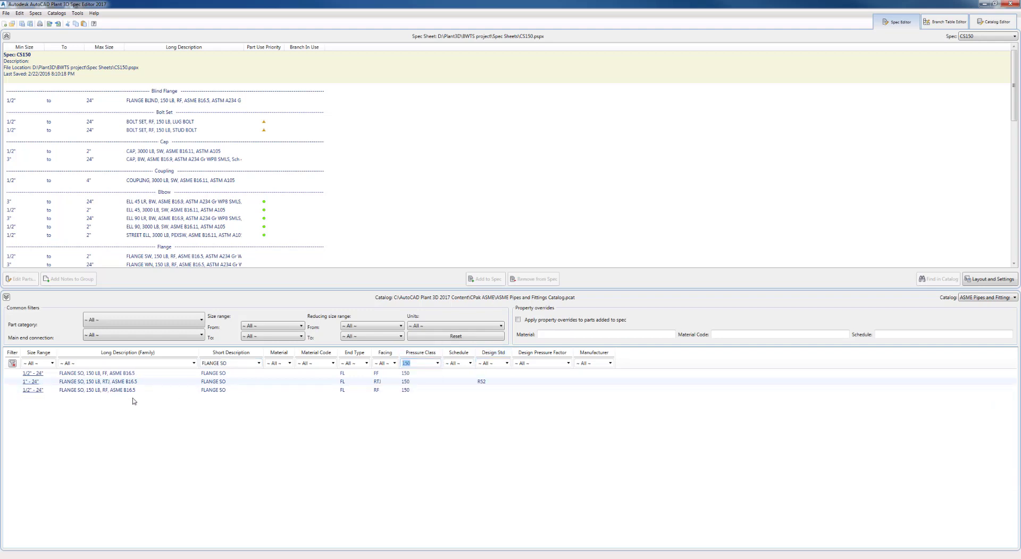
{"action": "left_click", "coordinate": [107, 393]}
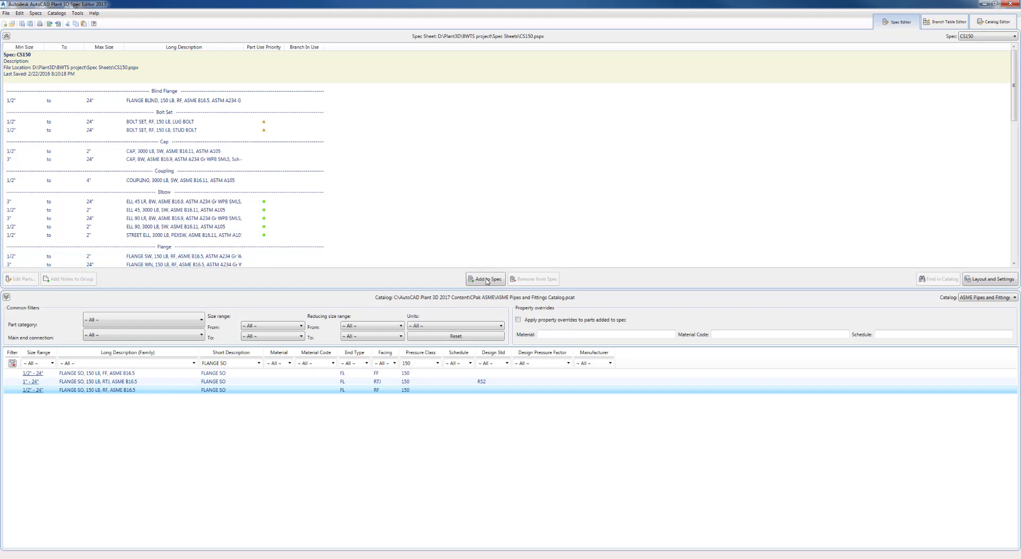
{"action": "left_click", "coordinate": [485, 279]}
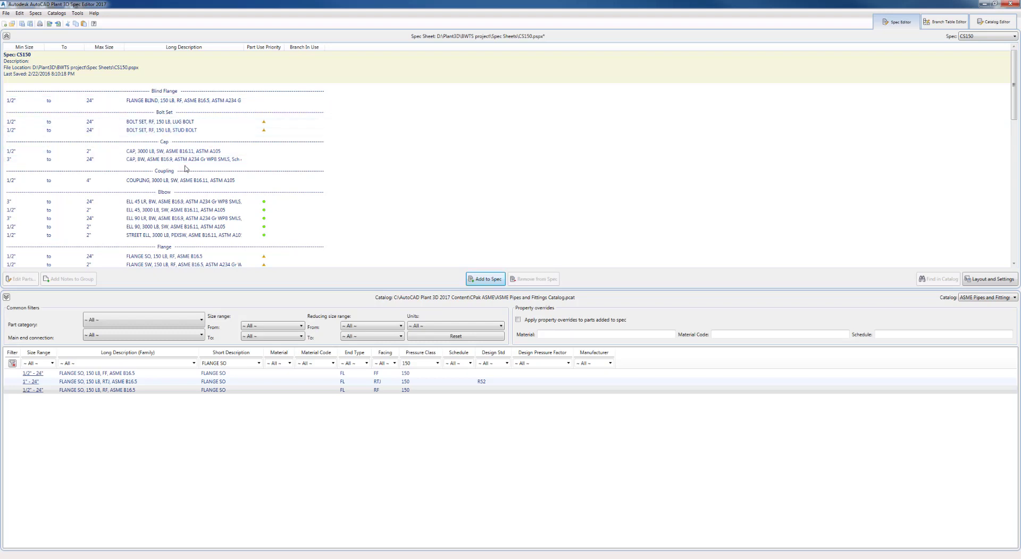
Remove both gaskets, the 150 LB CS/PTFE and the SWG 1/8" THK RF, from the CS150 spec sheet.
{"action": "left_click", "coordinate": [308, 218]}
{"action": "scroll", "coordinate": [305, 221], "scroll_direction": "down", "scroll_amount": 2}
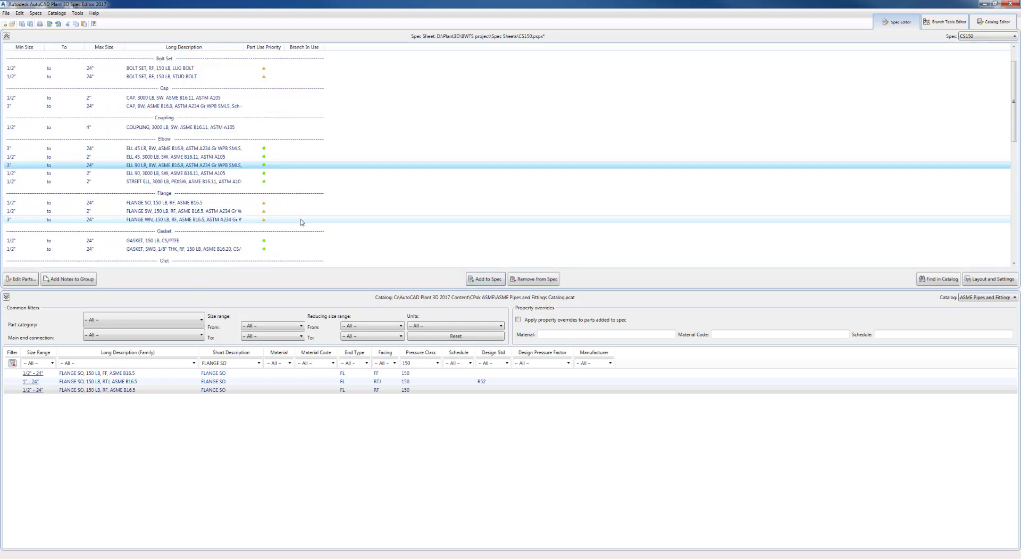
{"action": "left_click", "coordinate": [155, 243]}
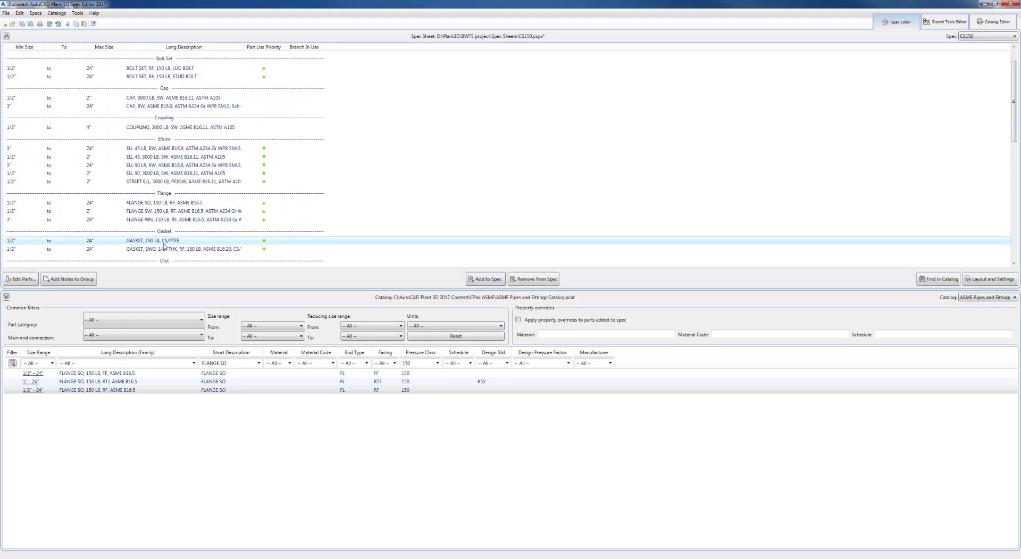
{"action": "left_click", "coordinate": [155, 249]}
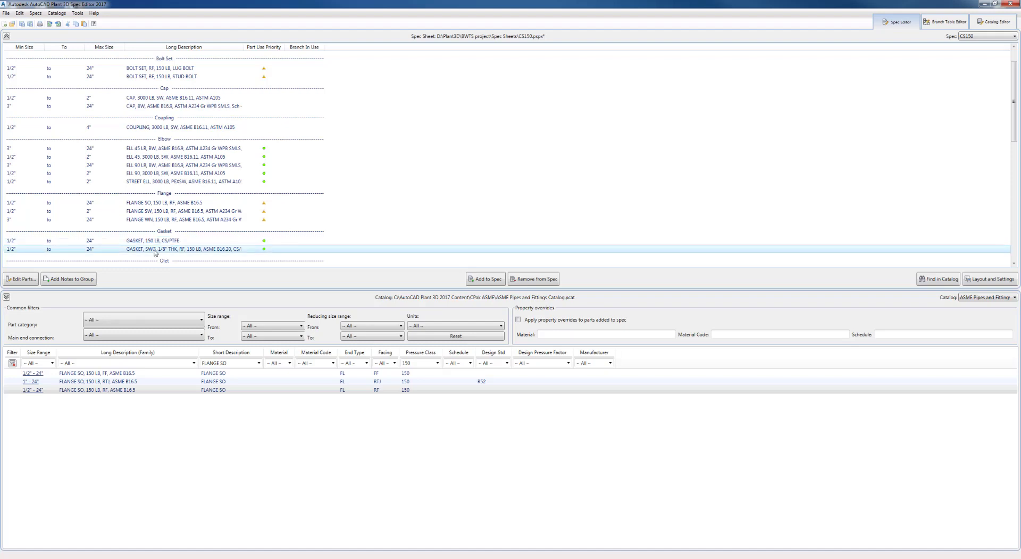
{"action": "left_click", "coordinate": [526, 279]}
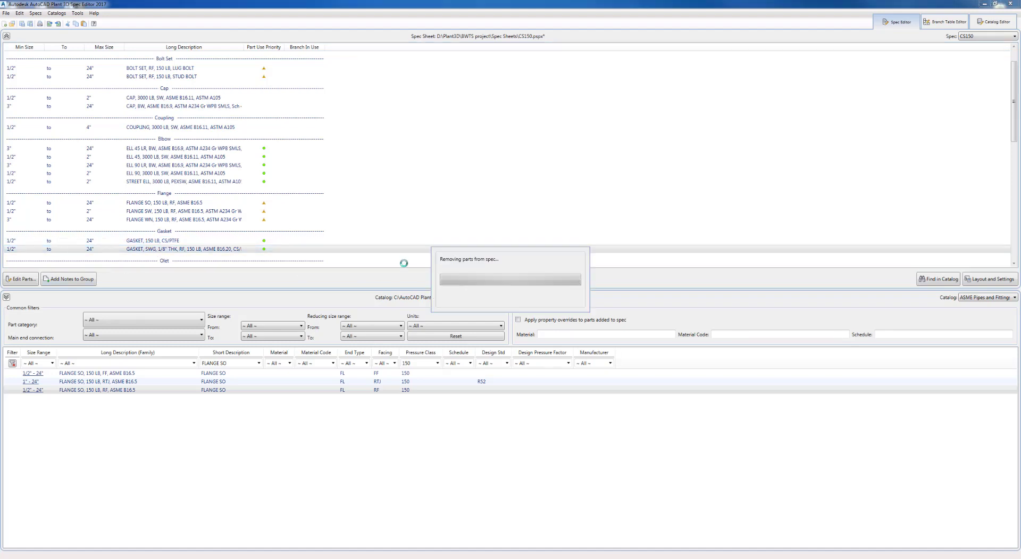
{"action": "left_click", "coordinate": [544, 280]}
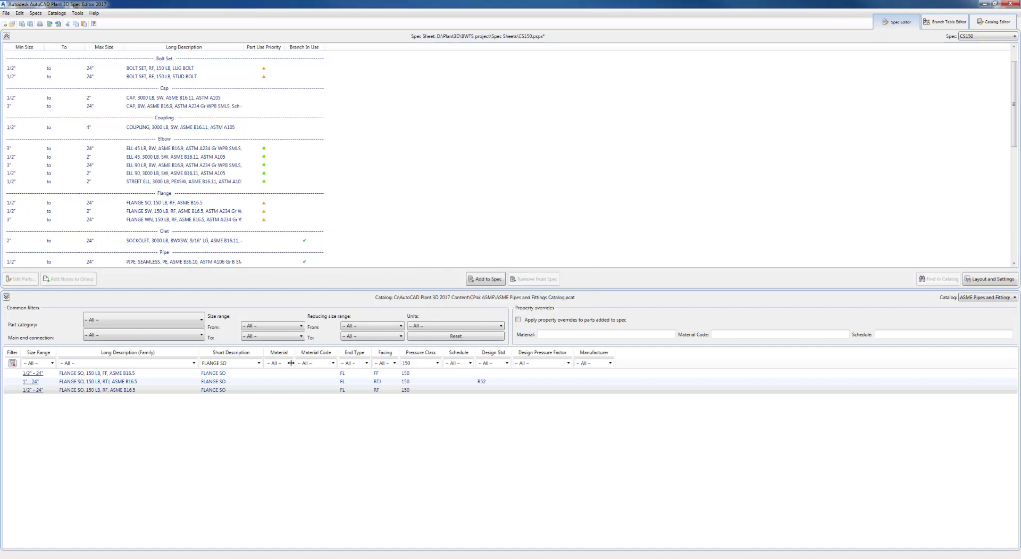
Add the GASKET, FLAT, 1/8" THK, RF, 150 LB, ASME B16.21 family from the catalog to the CS150 spec and save the spec.
{"action": "left_click", "coordinate": [259, 363]}
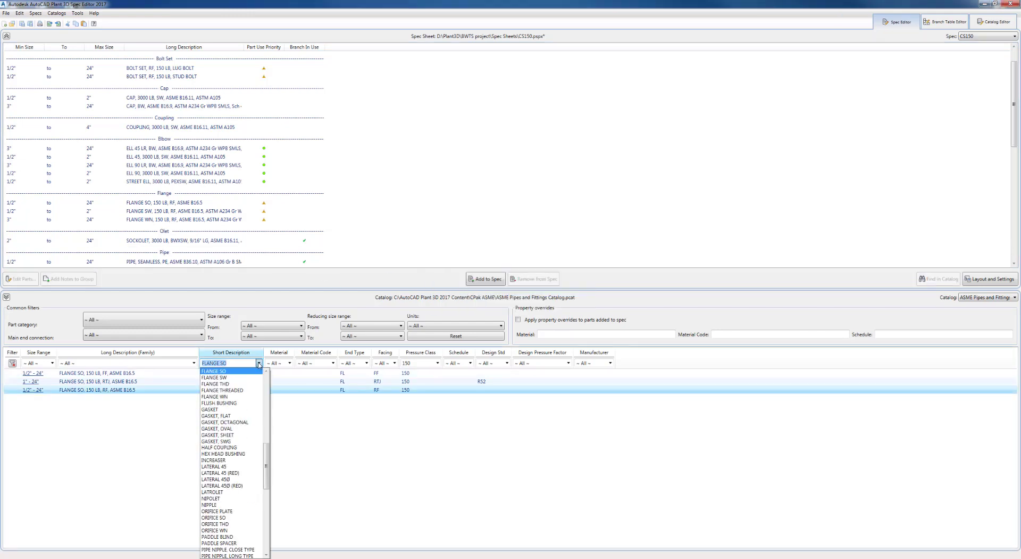
{"action": "left_click", "coordinate": [234, 415]}
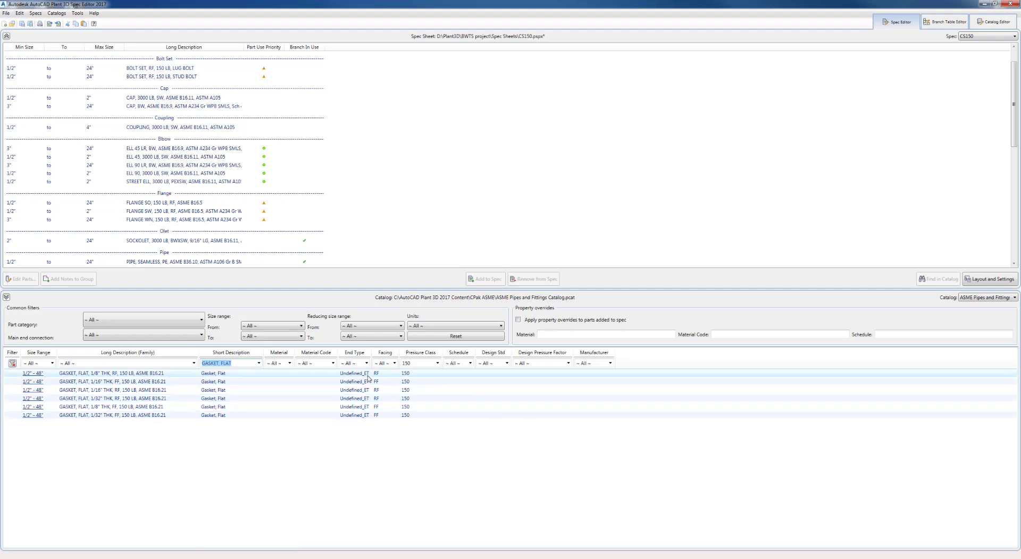
{"action": "left_click", "coordinate": [89, 375]}
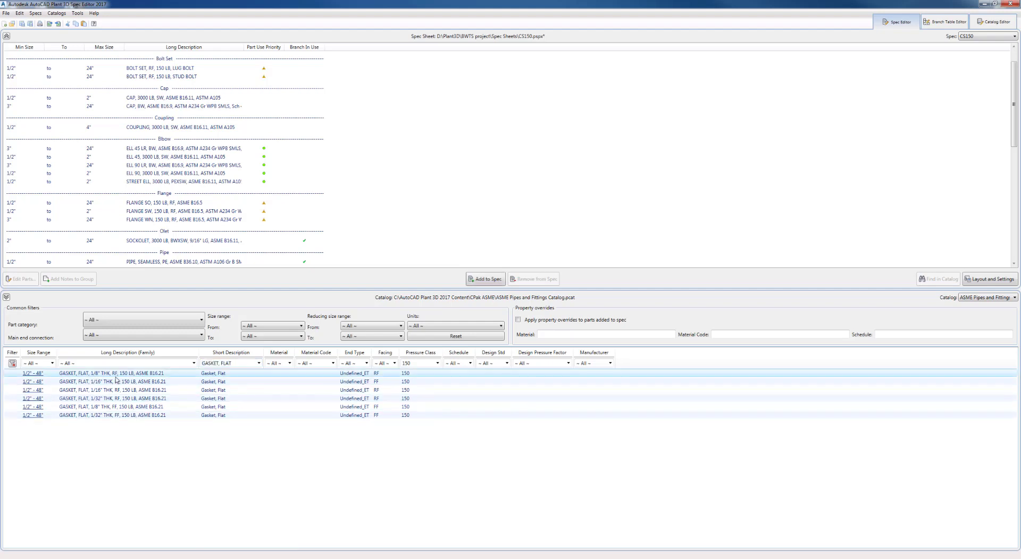
{"action": "left_click", "coordinate": [486, 278]}
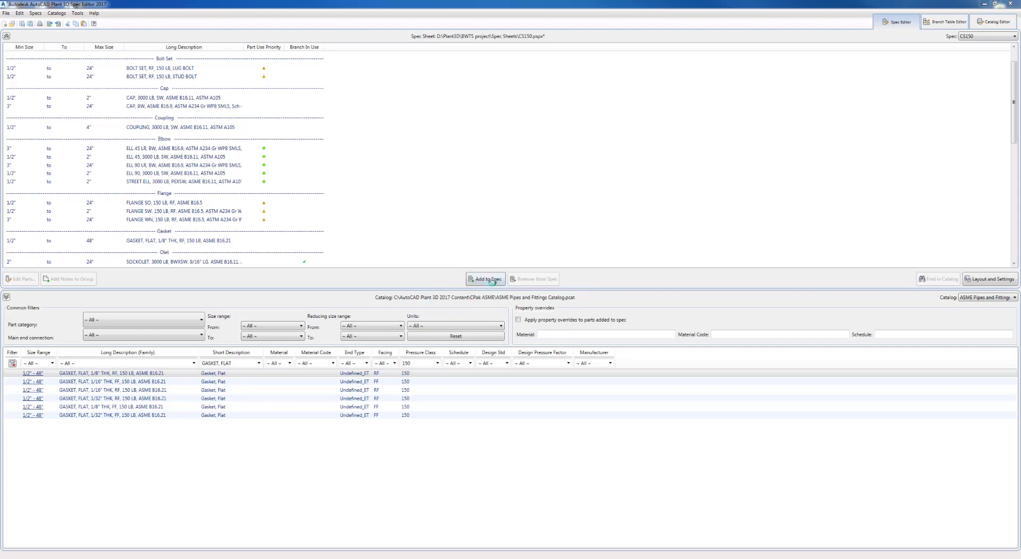
{"action": "left_click", "coordinate": [6, 13]}
{"action": "left_click", "coordinate": [19, 91]}
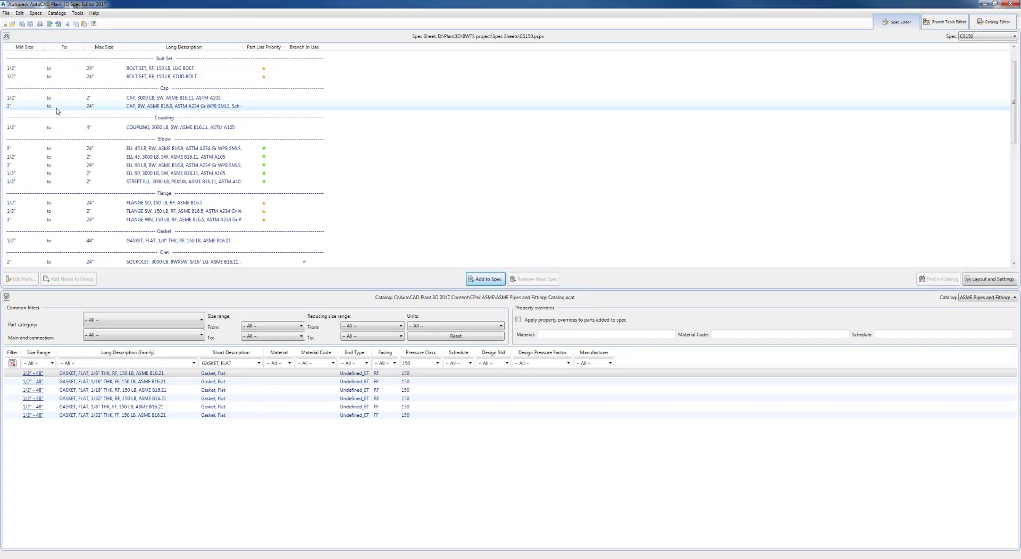
Minimize the spec editor and launch AutoCAD Plant 3D 2017 from the desktop.
{"action": "left_click", "coordinate": [985, 5]}
{"action": "double_click", "coordinate": [104, 59]}
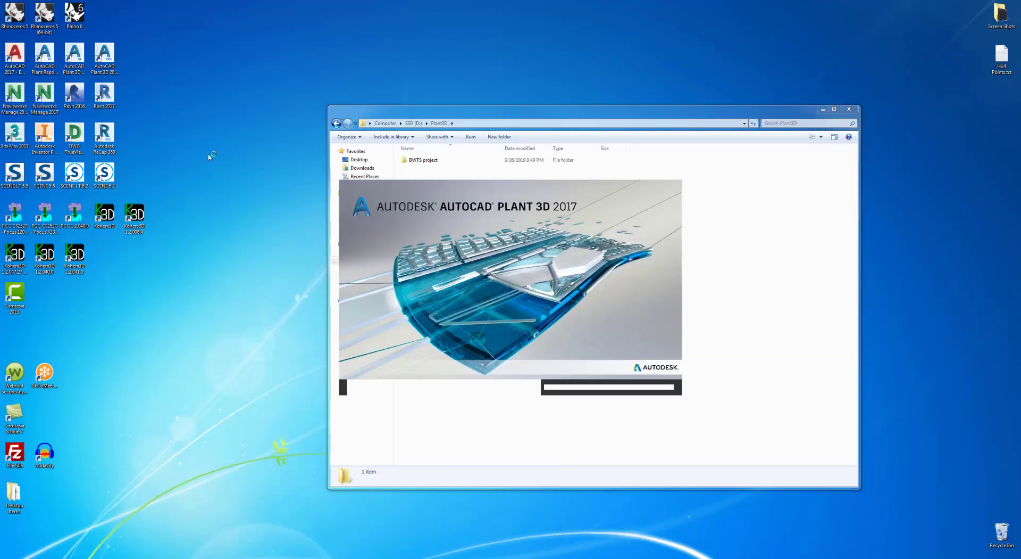
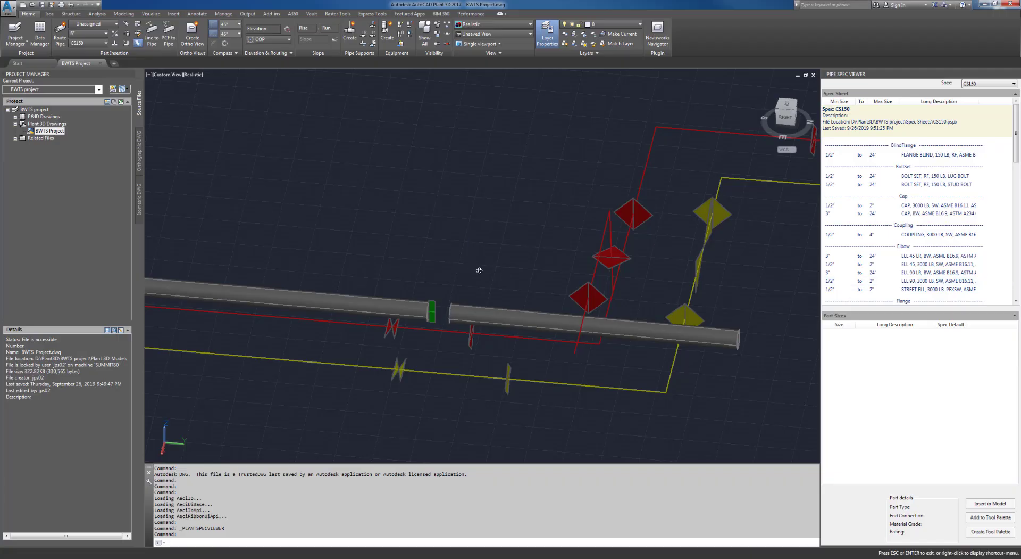
Crop the point cloud with a rectangle around the gap between the two pipes, keeping the points inside.
{"action": "scroll", "coordinate": [479, 268], "scroll_direction": "up", "scroll_amount": 4}
{"action": "scroll", "coordinate": [473, 282], "scroll_direction": "down", "scroll_amount": 3}
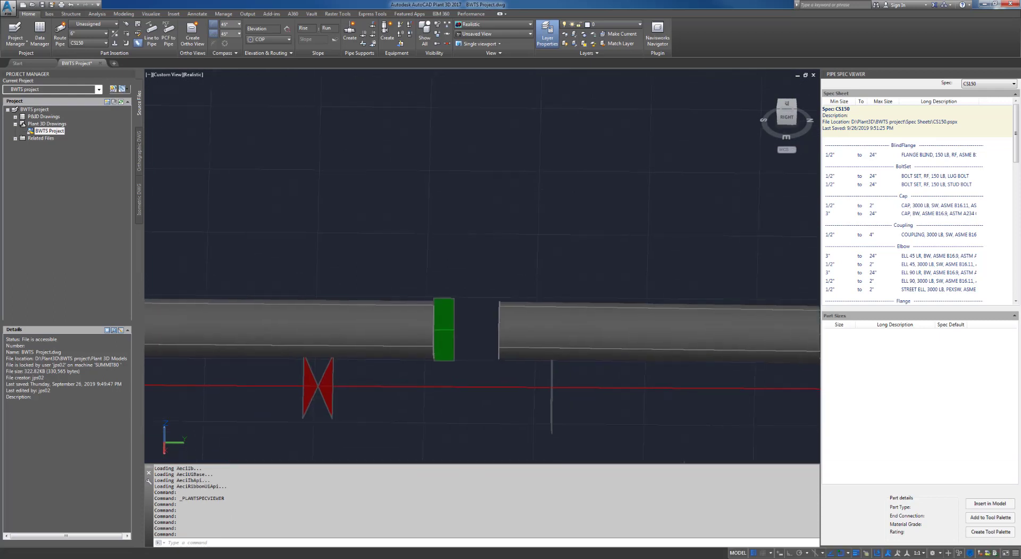
{"action": "middle_click_drag", "start_coordinate": [496, 257], "coordinate": [515, 255]}
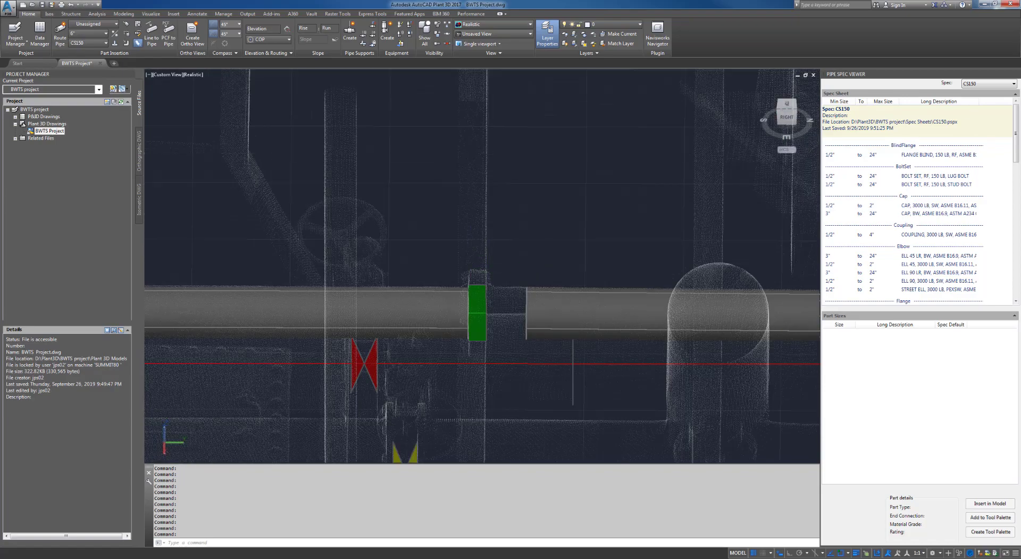
{"action": "middle_click_drag", "start_coordinate": [492, 251], "coordinate": [500, 146], "text": "shift"}
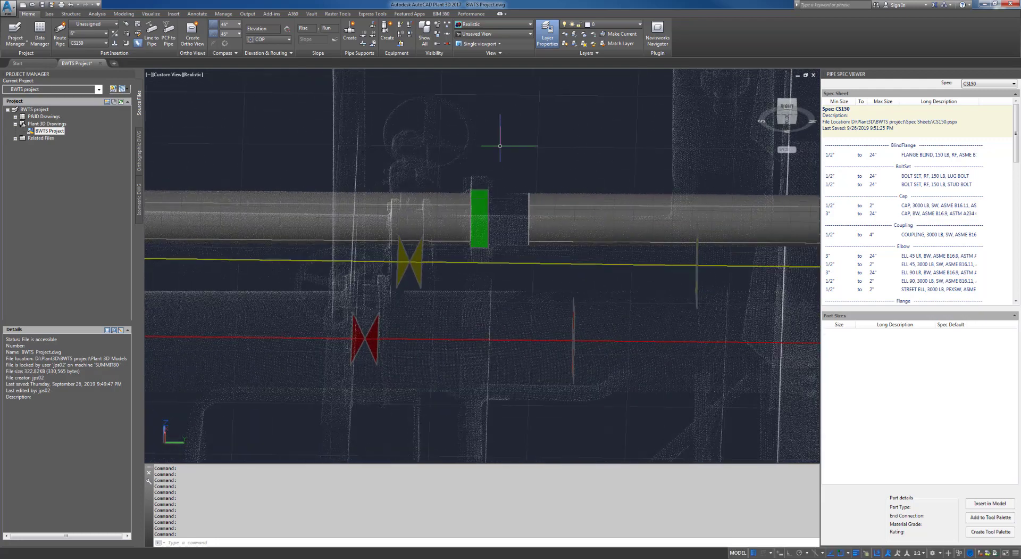
{"action": "left_click", "coordinate": [395, 141]}
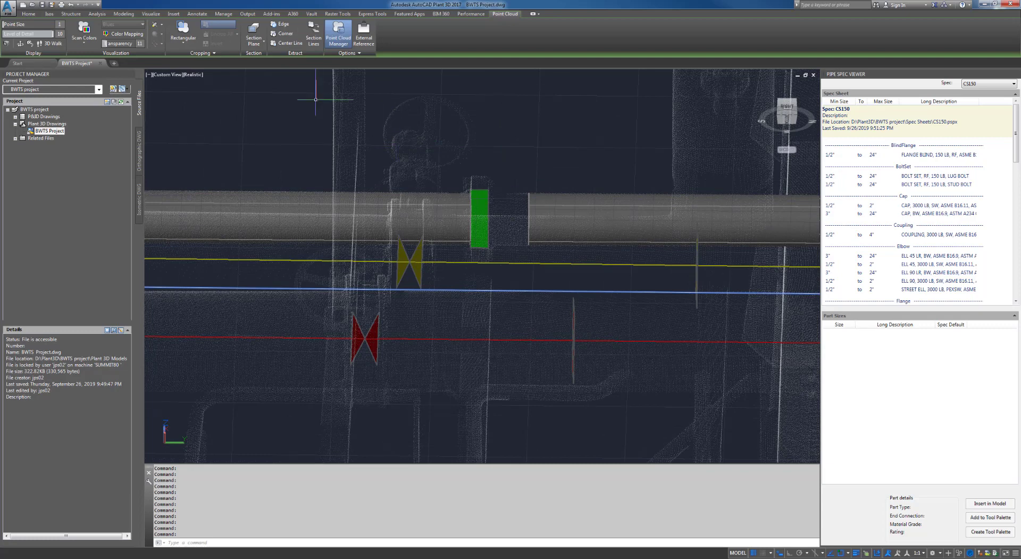
{"action": "left_click", "coordinate": [178, 44]}
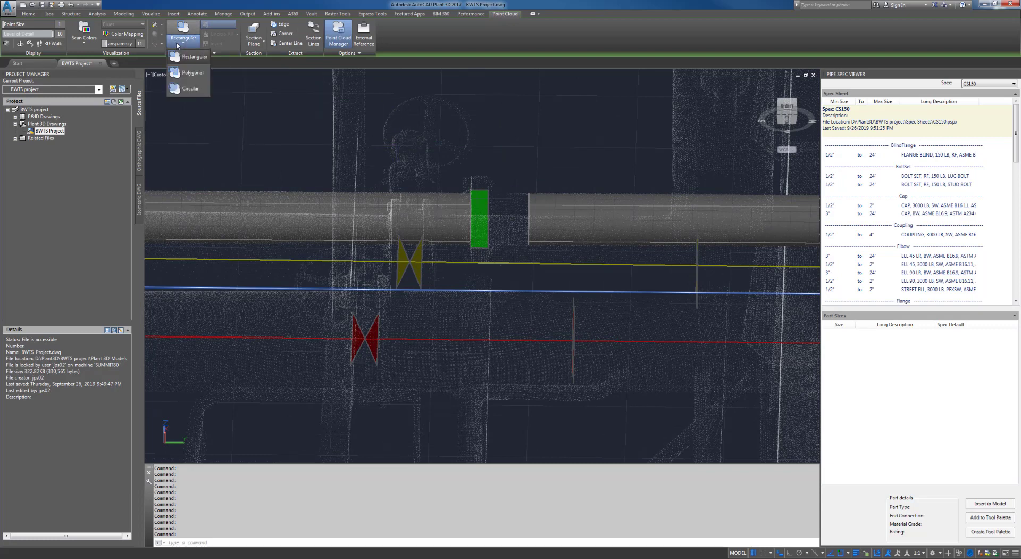
{"action": "left_click", "coordinate": [186, 57]}
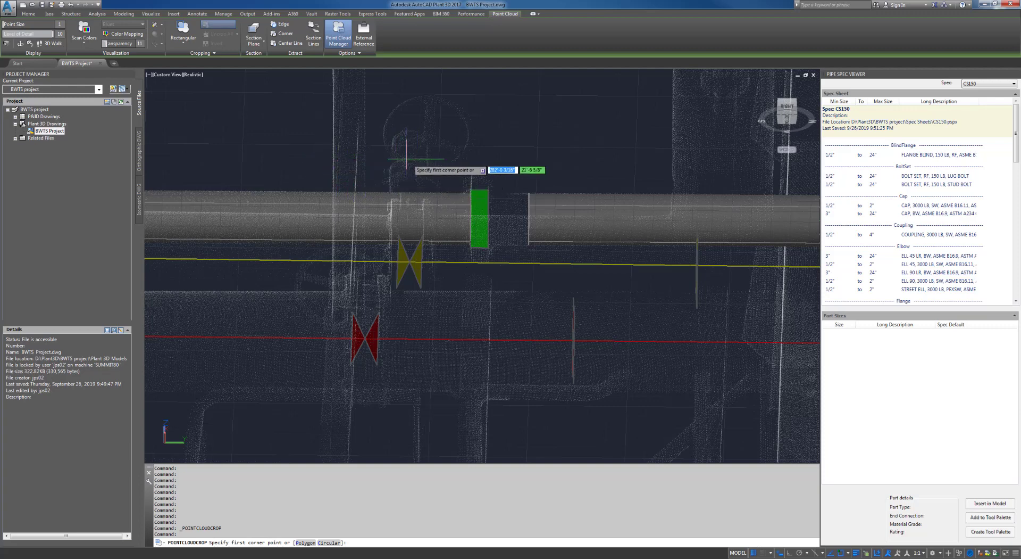
{"action": "left_click", "coordinate": [418, 122]}
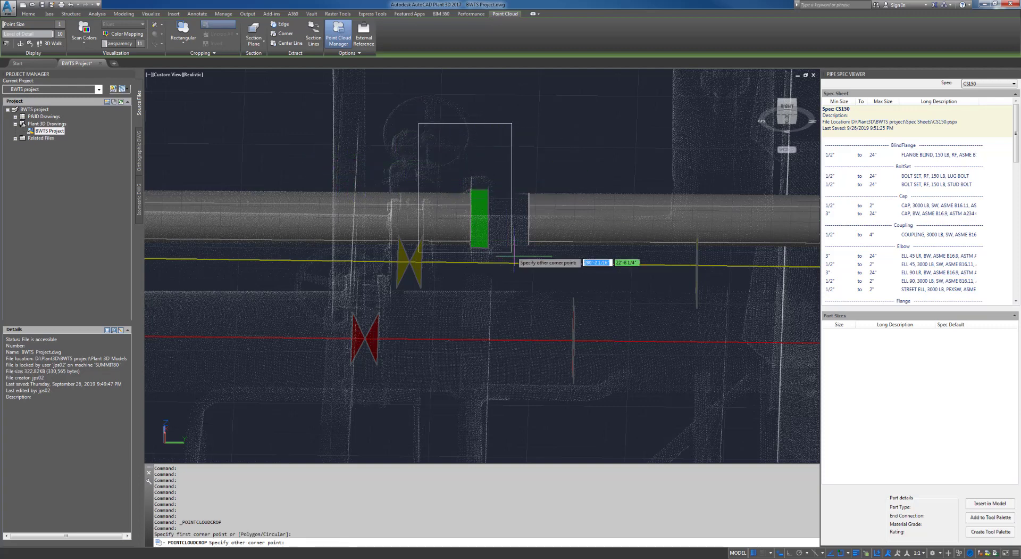
{"action": "left_click", "coordinate": [551, 290]}
{"action": "left_click", "coordinate": [567, 312]}
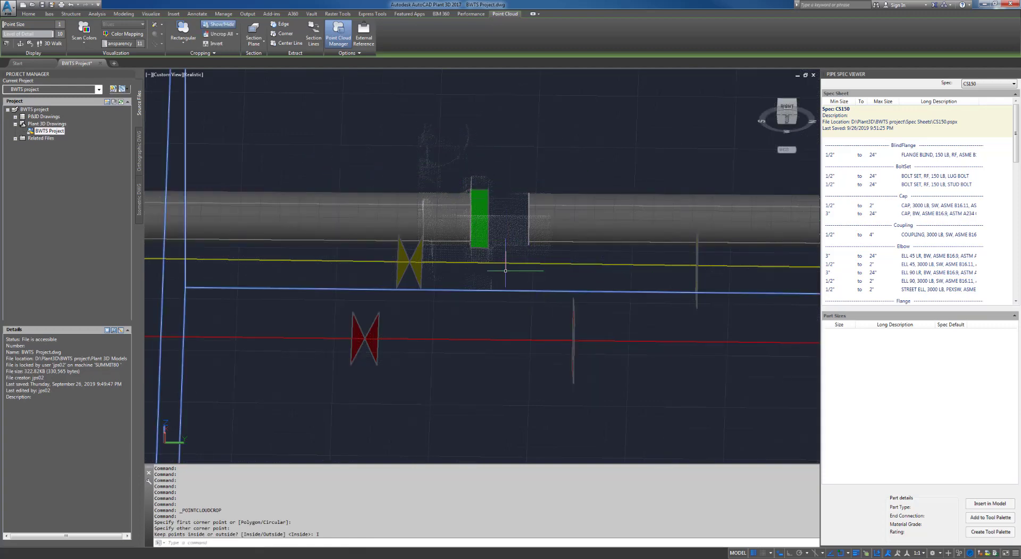
{"action": "middle_click_drag", "start_coordinate": [505, 270], "coordinate": [508, 322], "text": "shift"}
{"action": "key", "text": "Escape"}
Insert a 6" FLANGE SO, 150 LB, RF from the CS150 spec on the pipe end beside the green cylinder, accepting the default rotation.
{"action": "scroll", "coordinate": [447, 339], "scroll_direction": "up", "scroll_amount": 4}
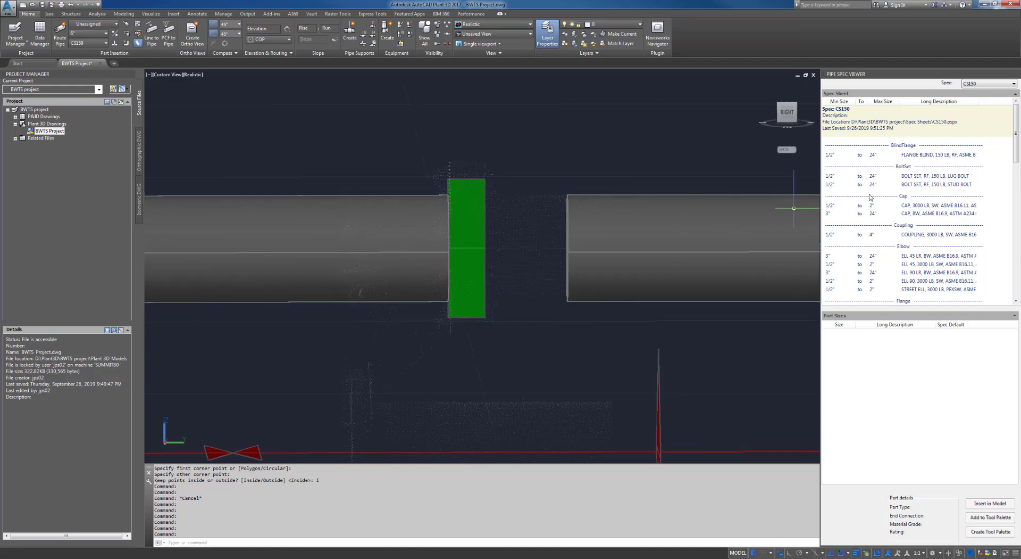
{"action": "left_click_drag", "start_coordinate": [1018, 125], "coordinate": [1017, 170]}
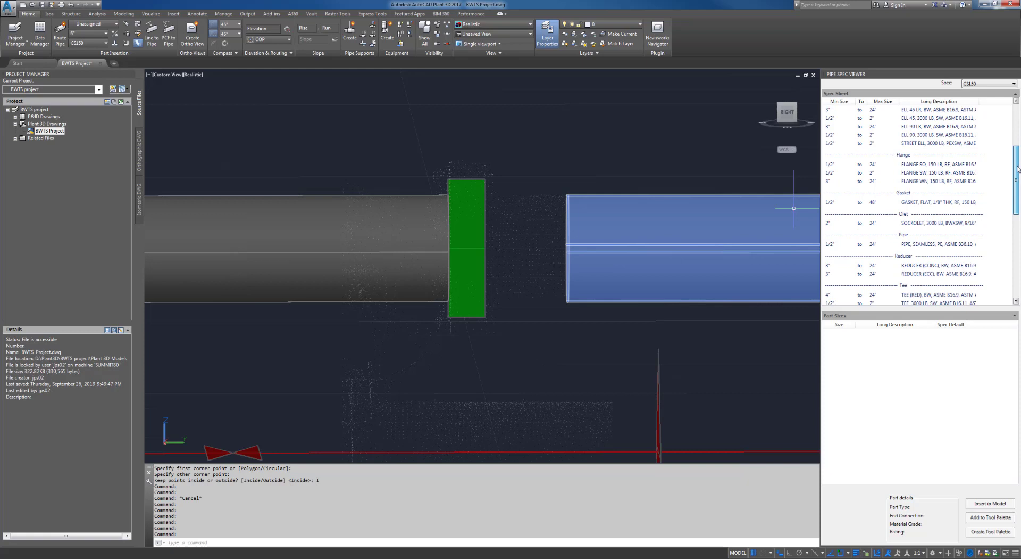
{"action": "left_click", "coordinate": [896, 164]}
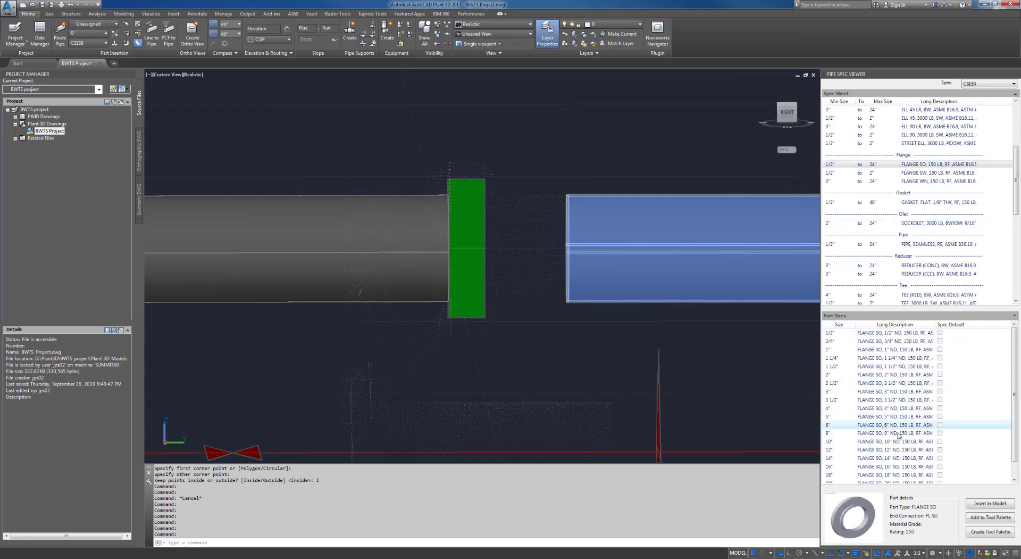
{"action": "left_click", "coordinate": [990, 503]}
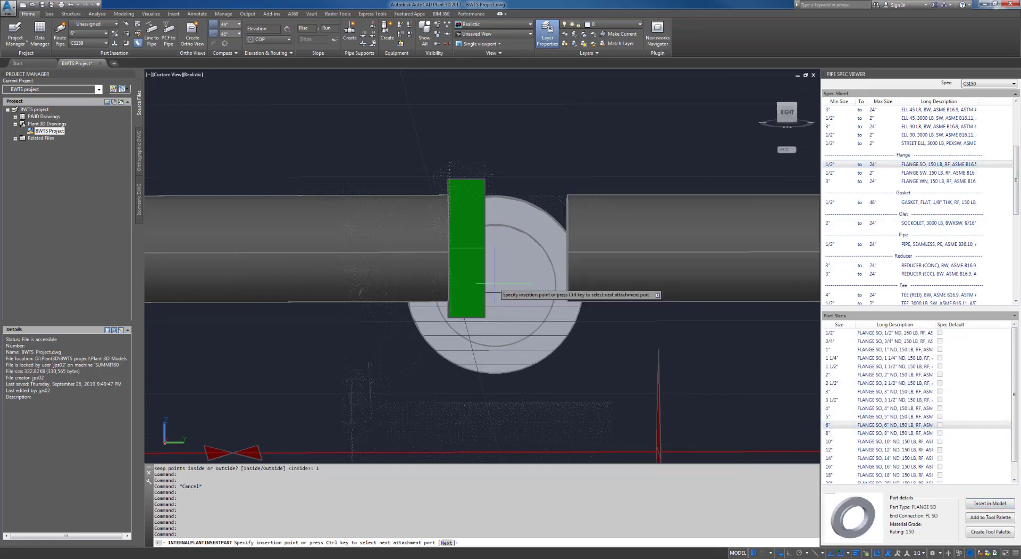
{"action": "left_click", "coordinate": [449, 249]}
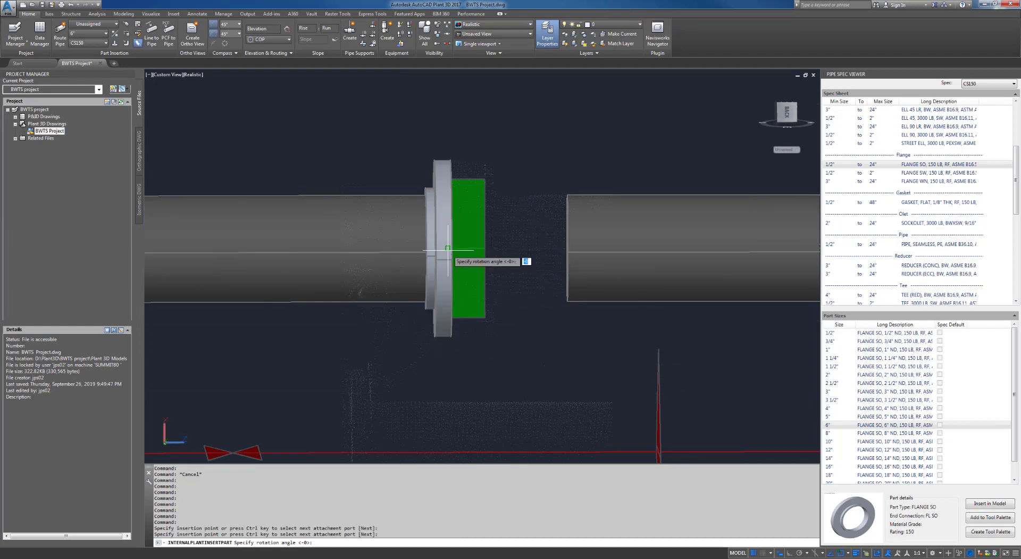
{"action": "key", "text": "Return"}
{"action": "right_click", "coordinate": [449, 249]}
{"action": "left_click", "coordinate": [459, 256]}
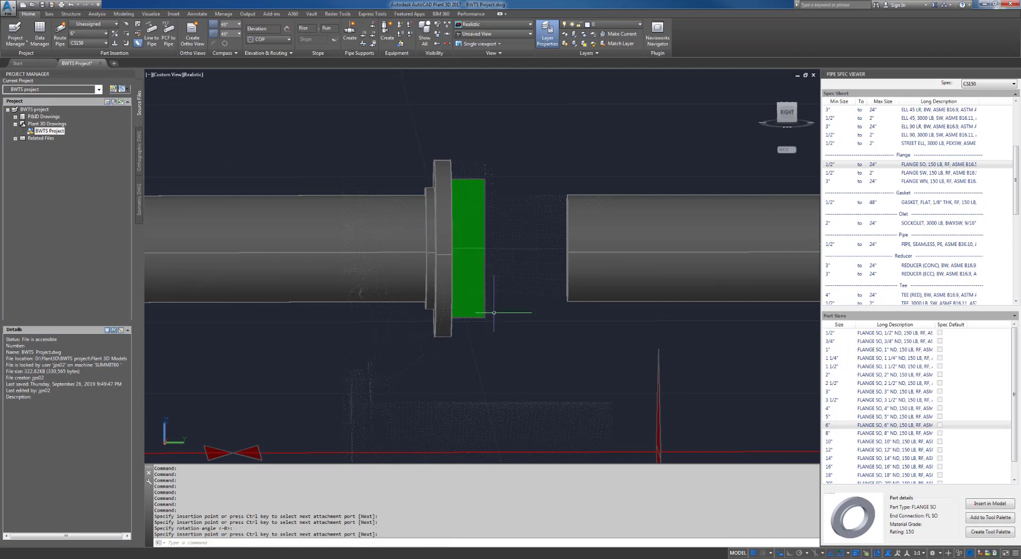
Move the slip-on flange along the pipe axis to the midpoint of the green cylinder.
{"action": "middle_click_drag", "start_coordinate": [494, 311], "coordinate": [486, 331], "text": "shift"}
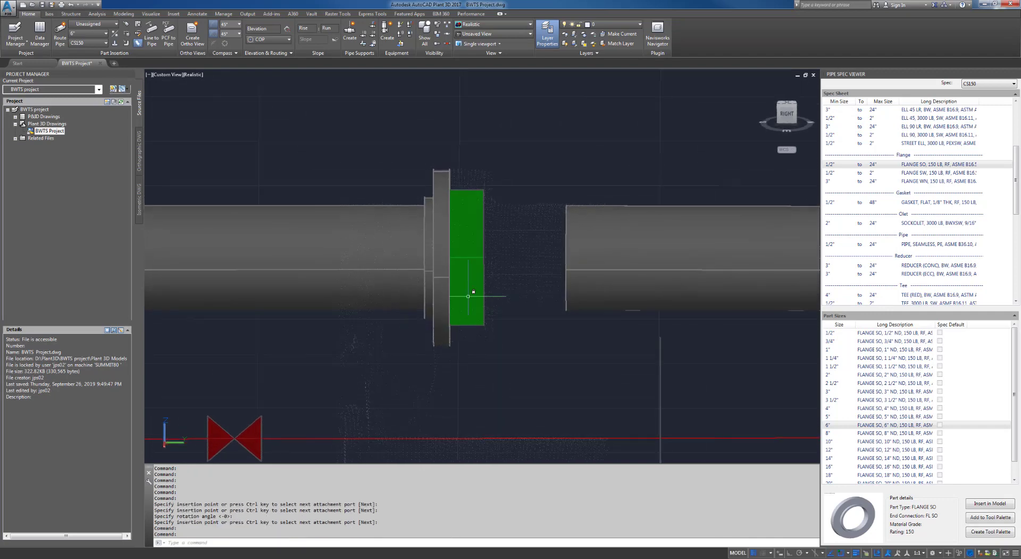
{"action": "left_click", "coordinate": [441, 238]}
{"action": "left_click", "coordinate": [448, 257]}
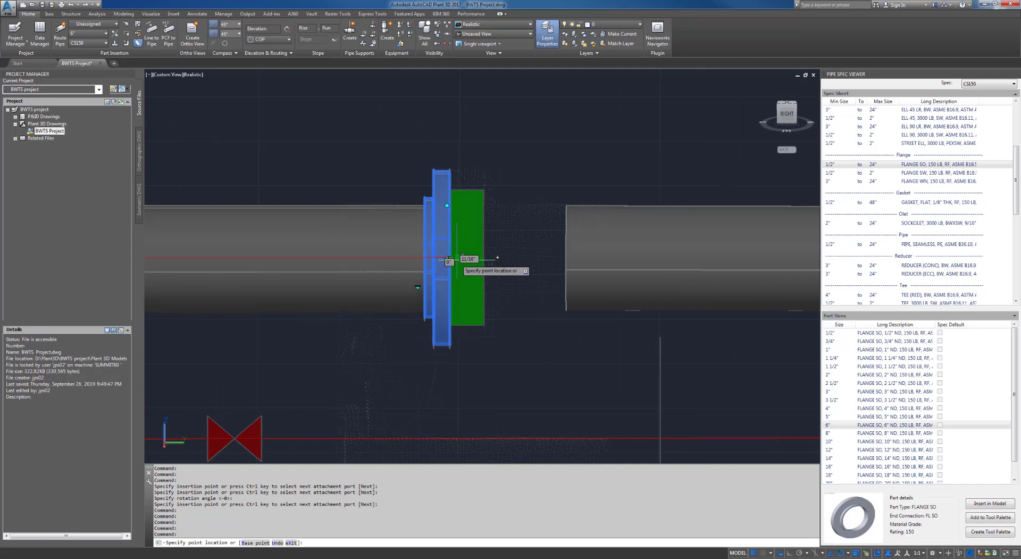
{"action": "right_click", "coordinate": [458, 260], "text": "shift"}
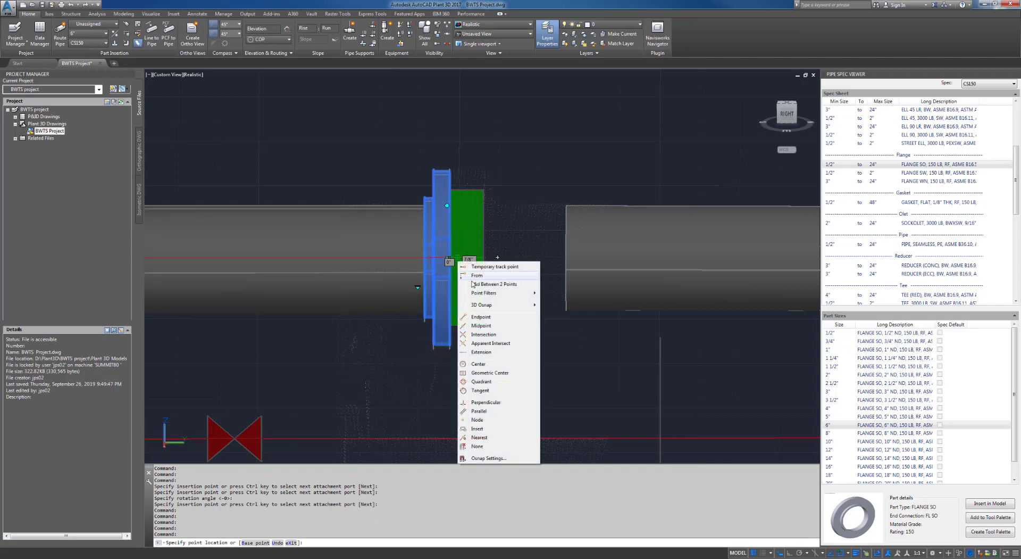
{"action": "left_click", "coordinate": [476, 326]}
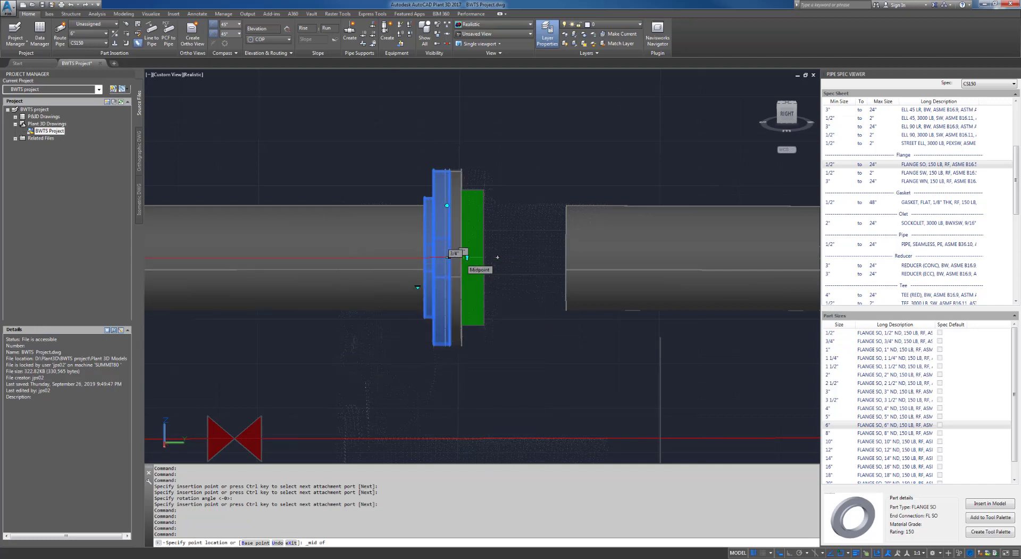
{"action": "left_click", "coordinate": [467, 258]}
{"action": "key", "text": "Escape"}
{"action": "key", "text": "Escape"}
Insert a second 6" slip-on flange face to face with the first one, accepting the default rotation, and save the drawing.
{"action": "mouse_move", "coordinate": [517, 324]}
{"action": "middle_mouse_down", "text": "shift"}
{"action": "mouse_move", "coordinate": [506, 344]}
{"action": "mouse_move", "coordinate": [508, 336]}
{"action": "middle_mouse_up", "text": "shift"}
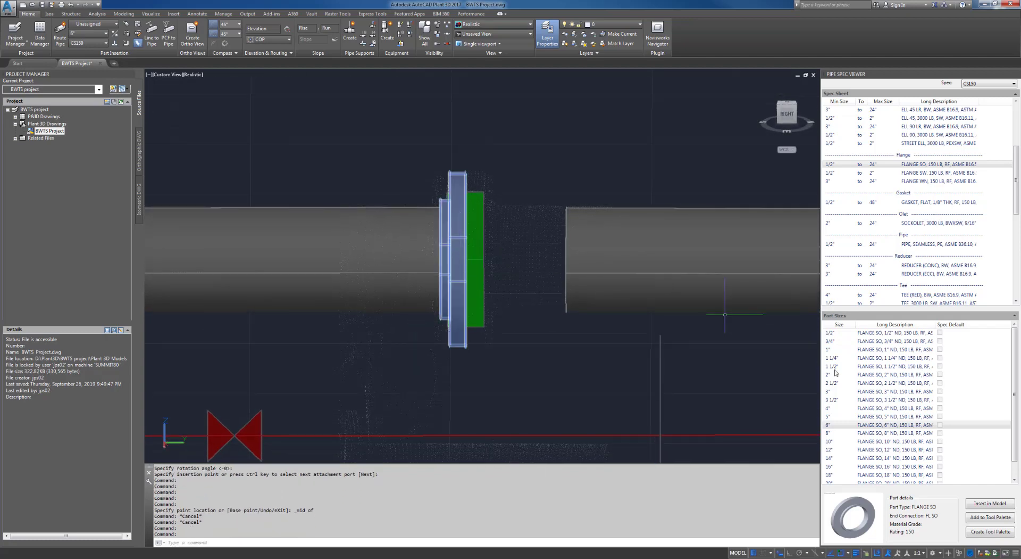
{"action": "left_click", "coordinate": [991, 503]}
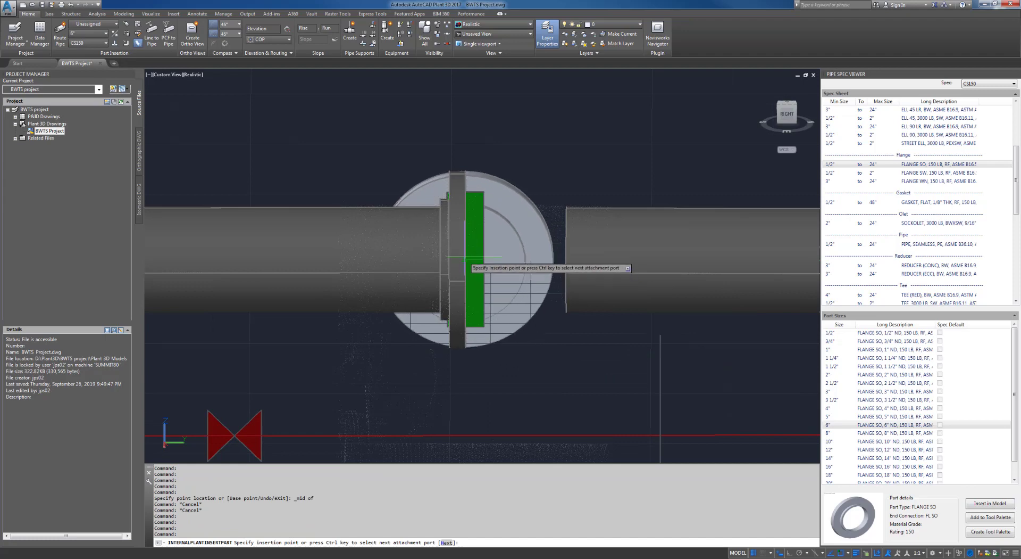
{"action": "key", "text": "ctrl"}
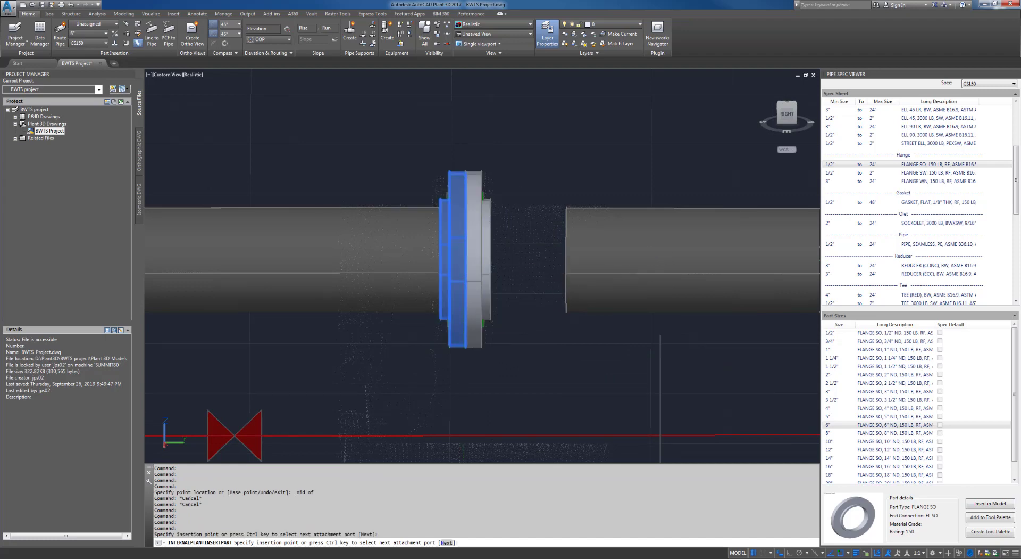
{"action": "left_click", "coordinate": [468, 248]}
{"action": "left_click", "coordinate": [467, 247]}
{"action": "right_click", "coordinate": [467, 247]}
{"action": "left_click", "coordinate": [486, 254]}
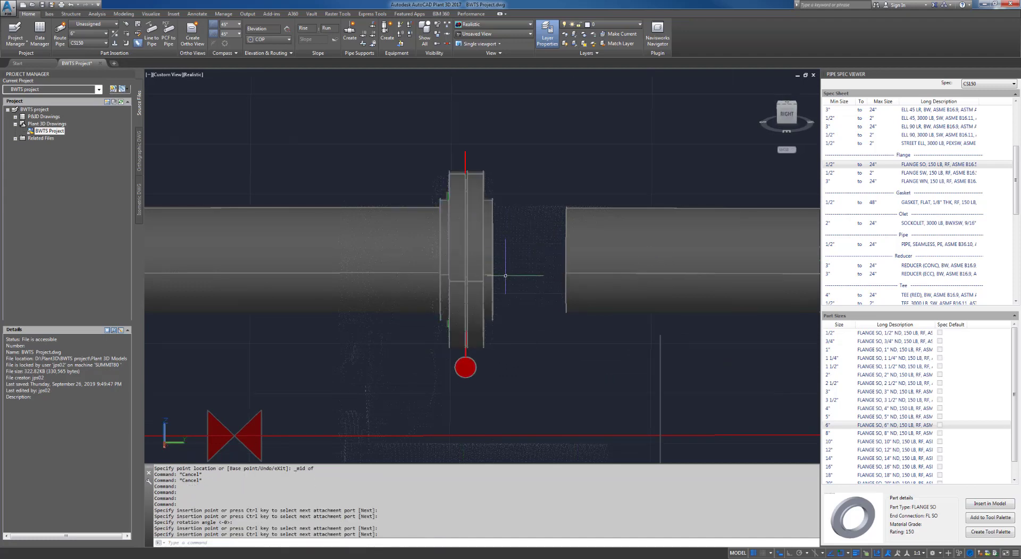
{"action": "key", "text": "Escape"}
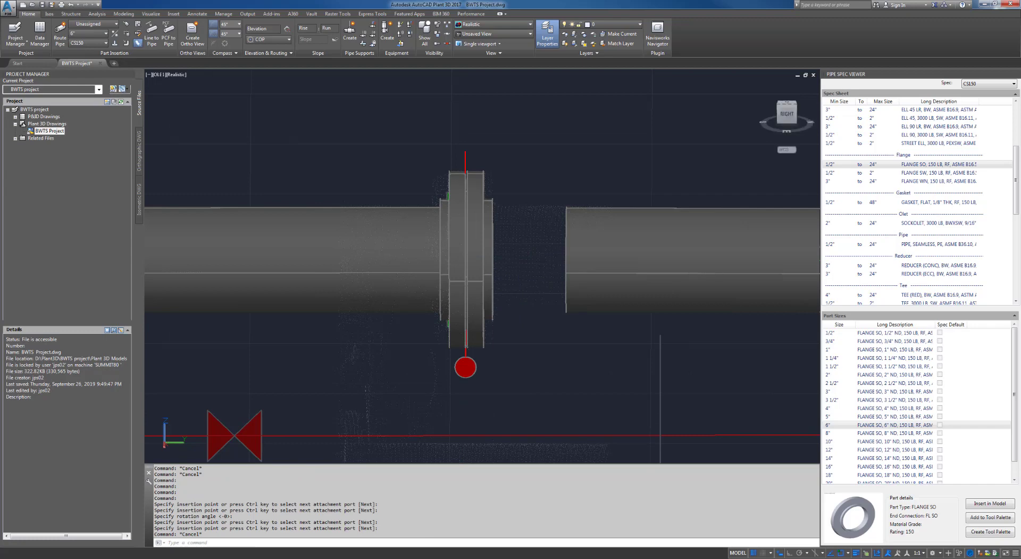
{"action": "key", "text": "ctrl+s"}
Try to extend the end of the separate pipe across the gap to connect to the new flange pair.
{"action": "scroll", "coordinate": [636, 266], "scroll_direction": "down", "scroll_amount": 7}
{"action": "middle_click_drag", "start_coordinate": [660, 313], "coordinate": [487, 268]}
{"action": "scroll", "coordinate": [433, 314], "scroll_direction": "up", "scroll_amount": 4}
{"action": "scroll", "coordinate": [494, 253], "scroll_direction": "up", "scroll_amount": 4}
{"action": "left_click", "coordinate": [487, 260]}
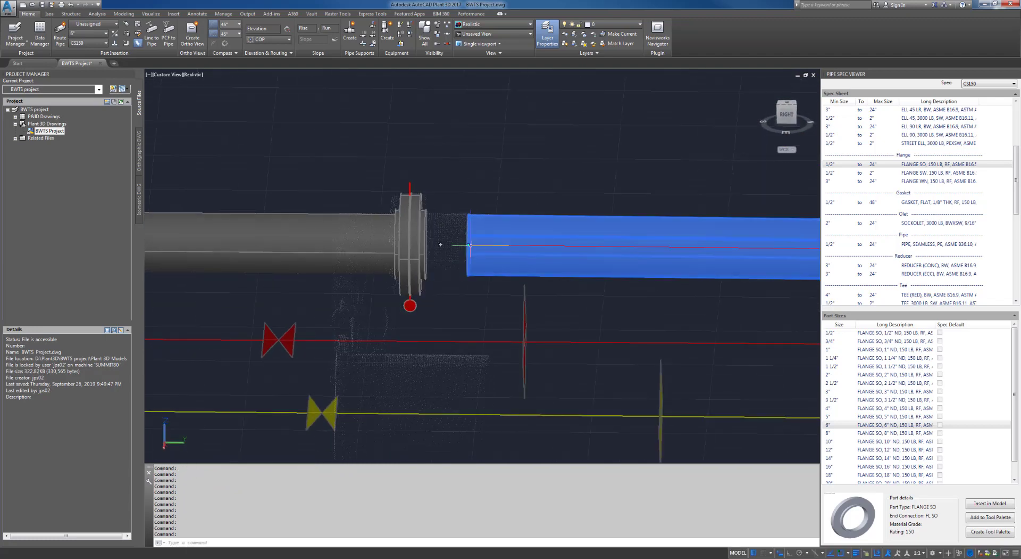
{"action": "left_click", "coordinate": [468, 244]}
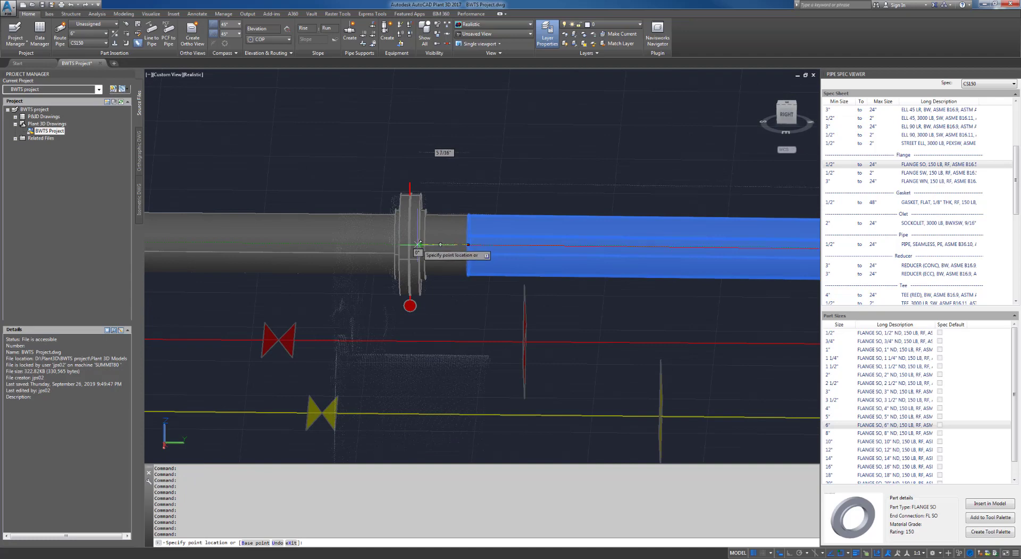
{"action": "left_click", "coordinate": [441, 244]}
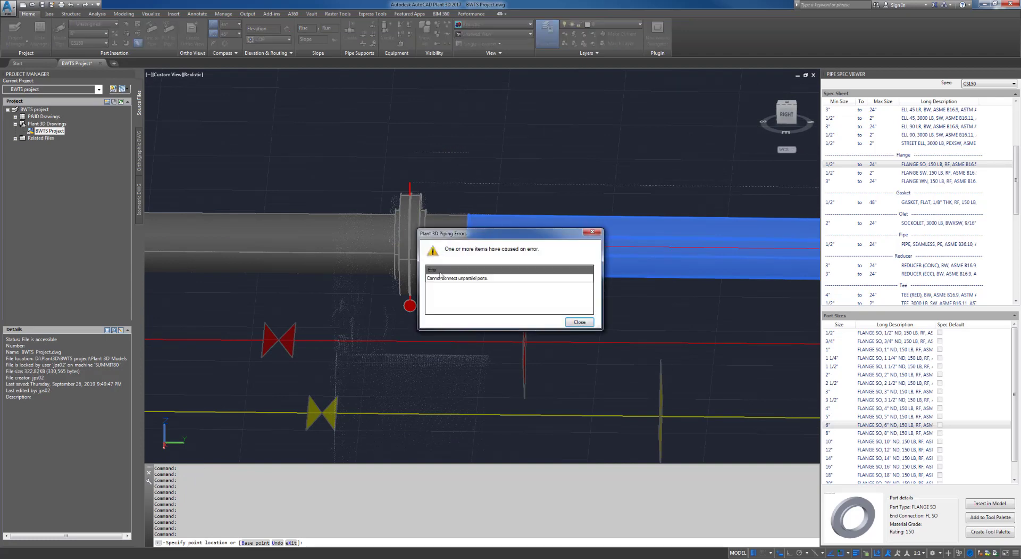
{"action": "left_click", "coordinate": [579, 322]}
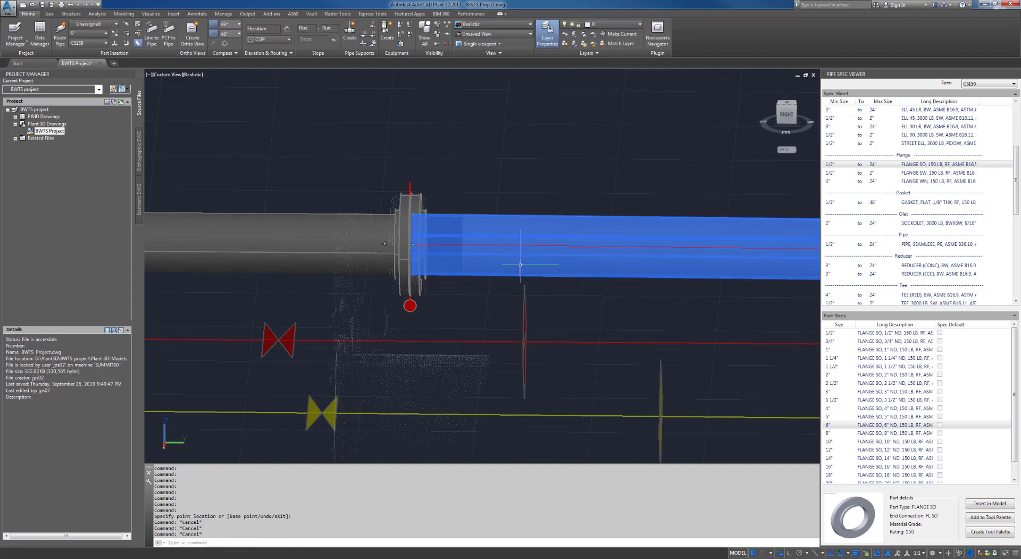
Delete the separate pipe beyond the flange pair.
{"action": "key", "text": "Delete"}
{"action": "scroll", "coordinate": [385, 244], "scroll_direction": "down", "scroll_amount": 3}
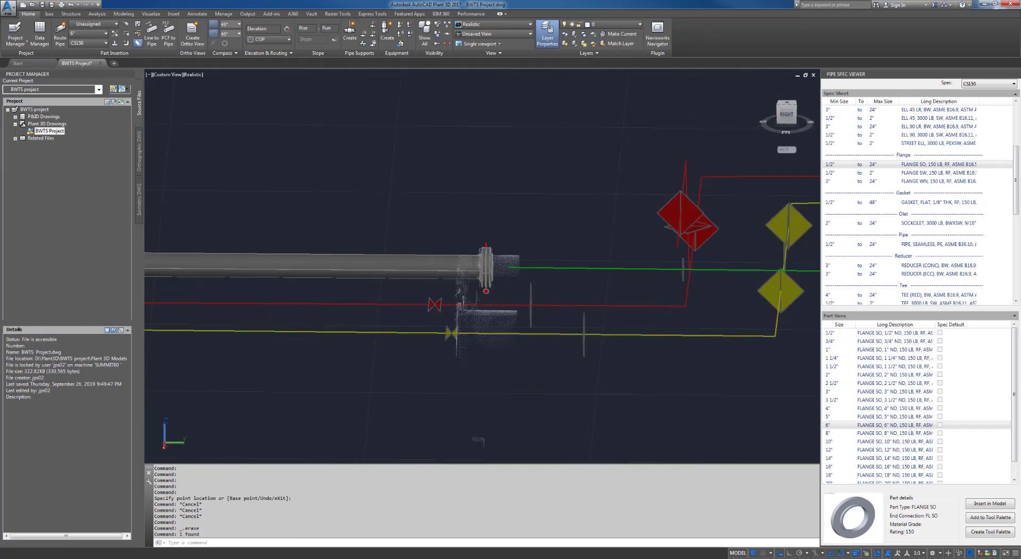
Route a 6" CS150 pipe from the far end of the green line to the open slip-on flange of the pair.
{"action": "middle_click_drag", "start_coordinate": [615, 316], "coordinate": [431, 277]}
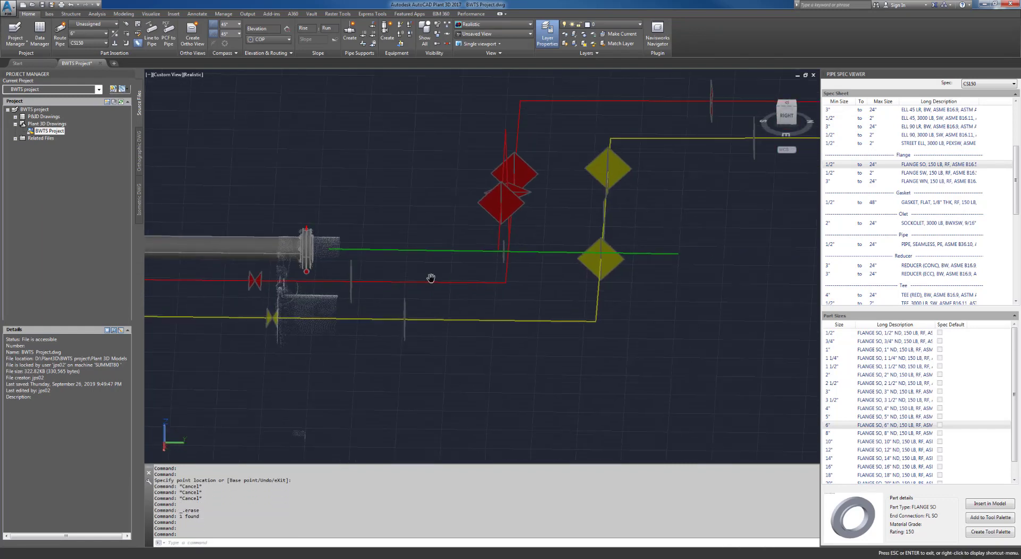
{"action": "left_click", "coordinate": [59, 40]}
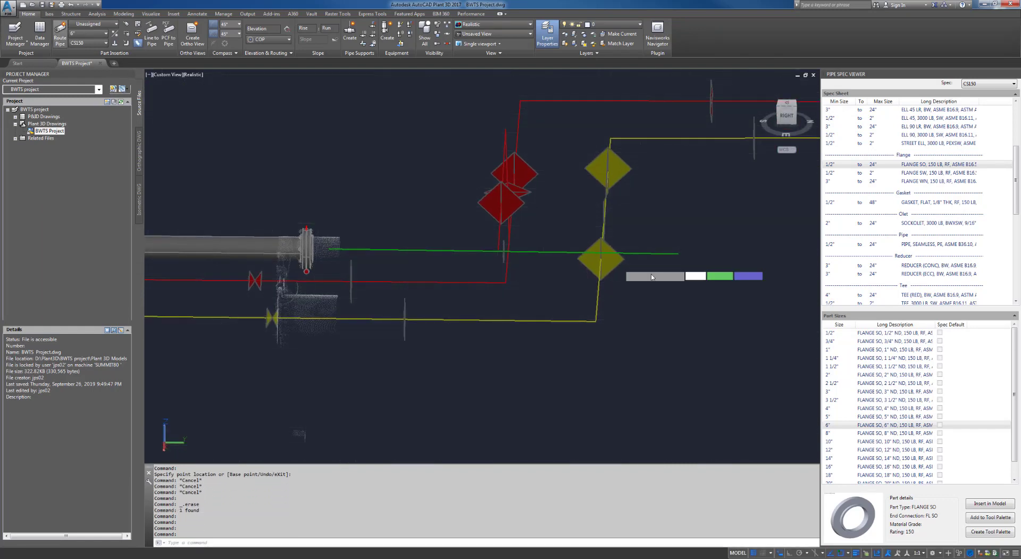
{"action": "left_click", "coordinate": [678, 254]}
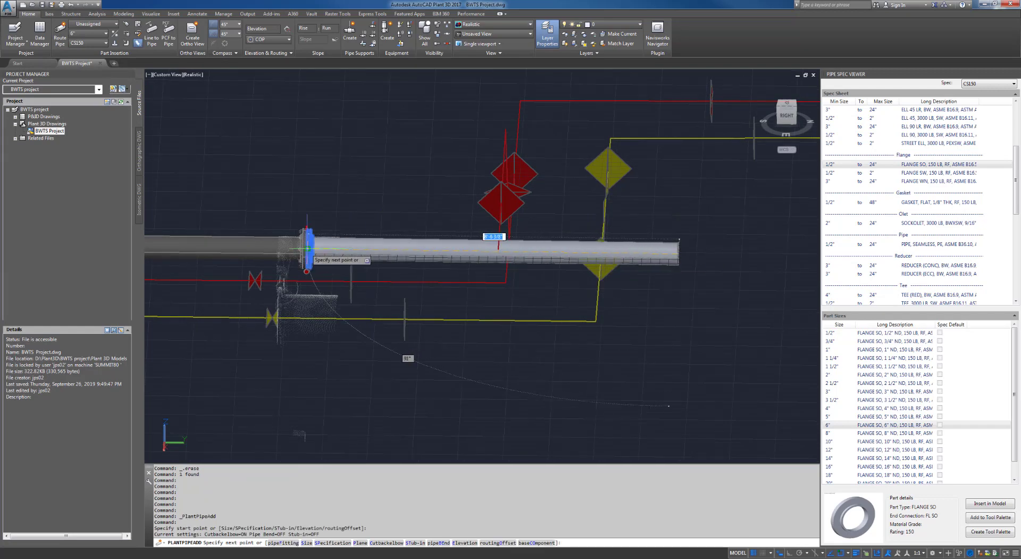
{"action": "left_click", "coordinate": [307, 248]}
{"action": "middle_click_drag", "start_coordinate": [392, 299], "coordinate": [390, 331], "text": "shift"}
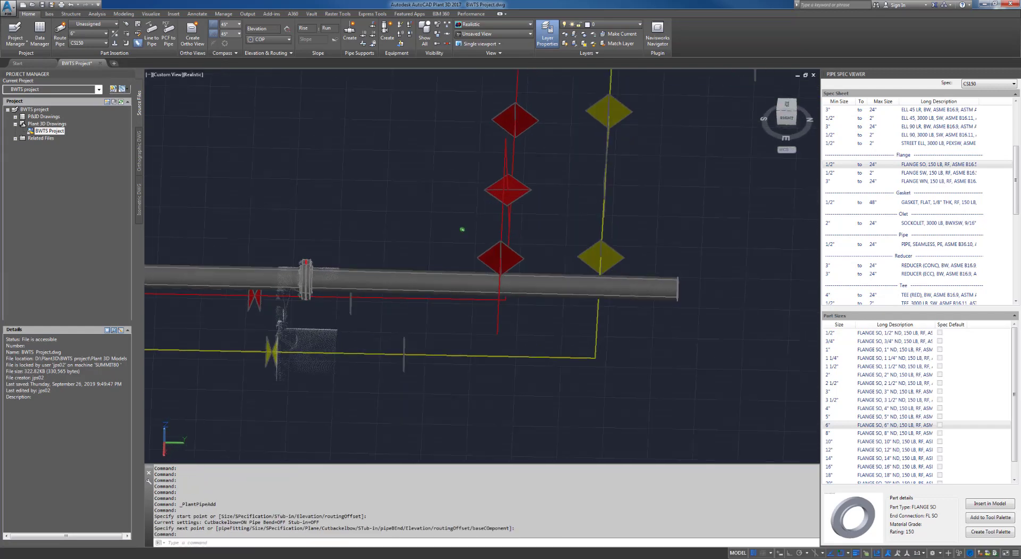
{"action": "middle_click_drag", "start_coordinate": [344, 308], "coordinate": [439, 249]}
{"action": "scroll", "coordinate": [501, 276], "scroll_direction": "up", "scroll_amount": 3}
{"action": "scroll", "coordinate": [439, 250], "scroll_direction": "up", "scroll_amount": 4}
{"action": "key", "text": "ctrl+z"}
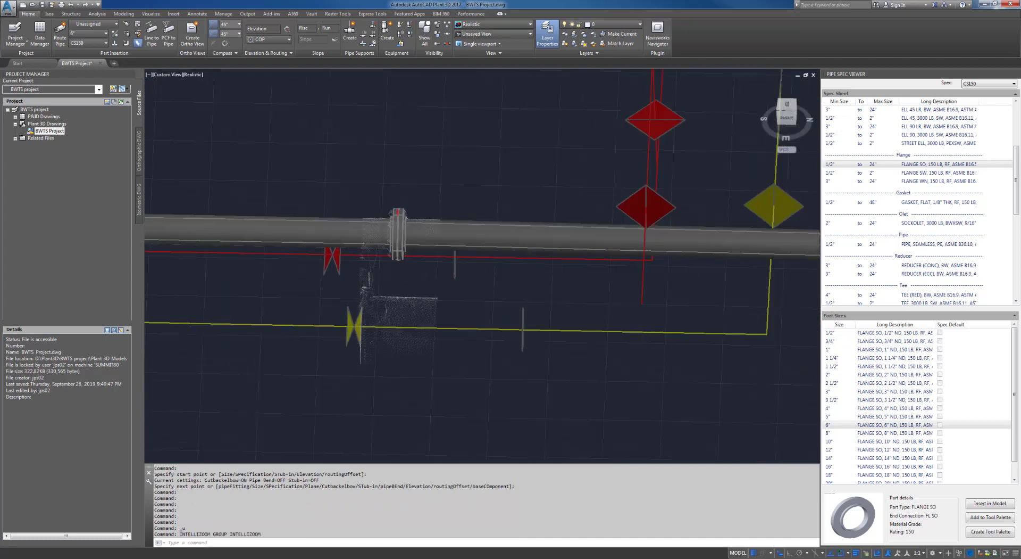
Uncrop the point cloud to bring back the full scan around the piping.
{"action": "scroll", "coordinate": [353, 268], "scroll_direction": "down", "scroll_amount": 4}
{"action": "middle_click_drag", "start_coordinate": [371, 354], "coordinate": [681, 346]}
{"action": "middle_click_drag", "start_coordinate": [330, 303], "coordinate": [617, 306]}
{"action": "middle_click_drag", "start_coordinate": [396, 306], "coordinate": [680, 312]}
{"action": "middle_click_drag", "start_coordinate": [276, 314], "coordinate": [485, 326]}
{"action": "scroll", "coordinate": [391, 250], "scroll_direction": "up", "scroll_amount": 3}
{"action": "scroll", "coordinate": [426, 256], "scroll_direction": "up", "scroll_amount": 3}
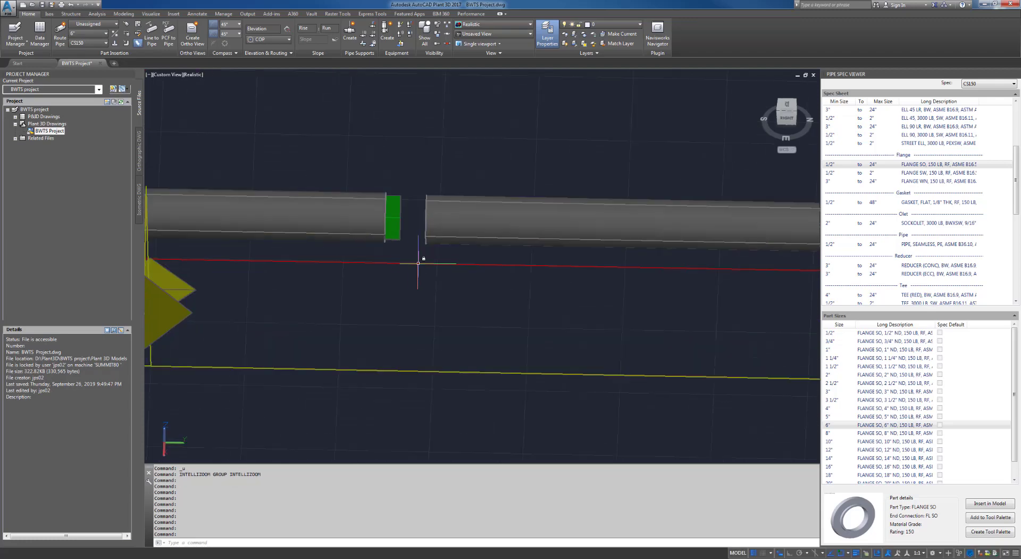
{"action": "middle_click_drag", "start_coordinate": [420, 257], "coordinate": [507, 331]}
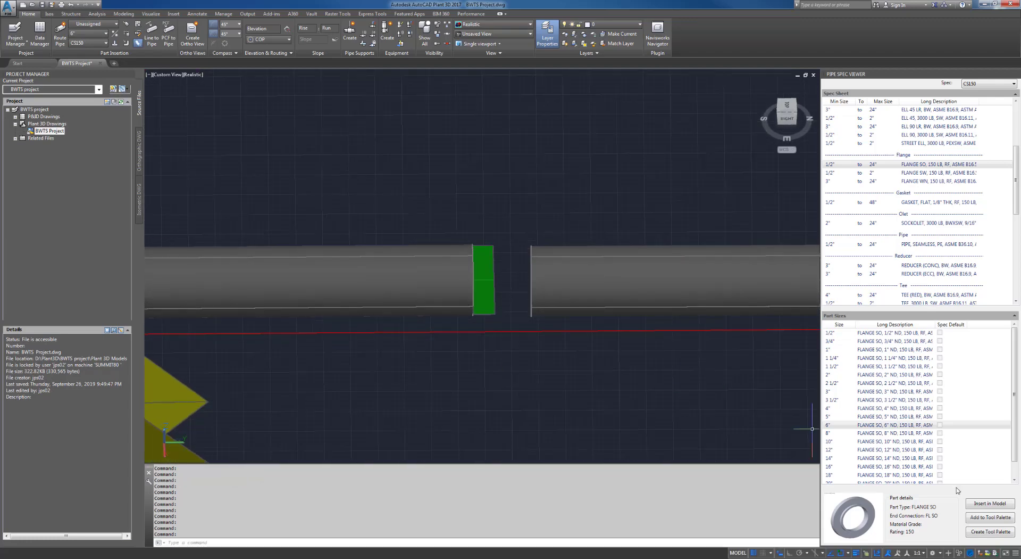
{"action": "scroll", "coordinate": [634, 307], "scroll_direction": "down", "scroll_amount": 8}
{"action": "middle_click_drag", "start_coordinate": [690, 327], "coordinate": [346, 291]}
{"action": "middle_click_drag", "start_coordinate": [649, 320], "coordinate": [369, 307]}
{"action": "middle_click_drag", "start_coordinate": [764, 317], "coordinate": [598, 306]}
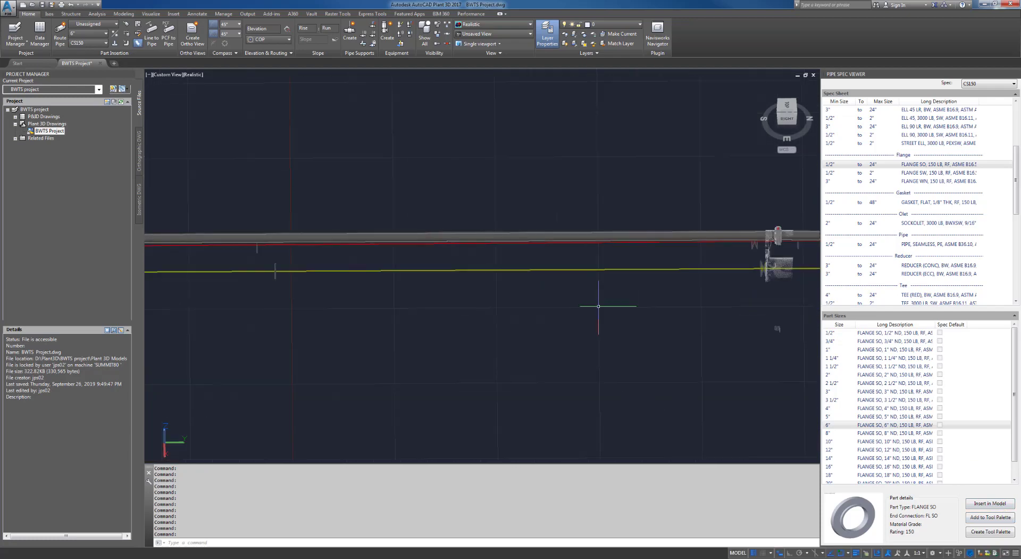
{"action": "left_click", "coordinate": [739, 269]}
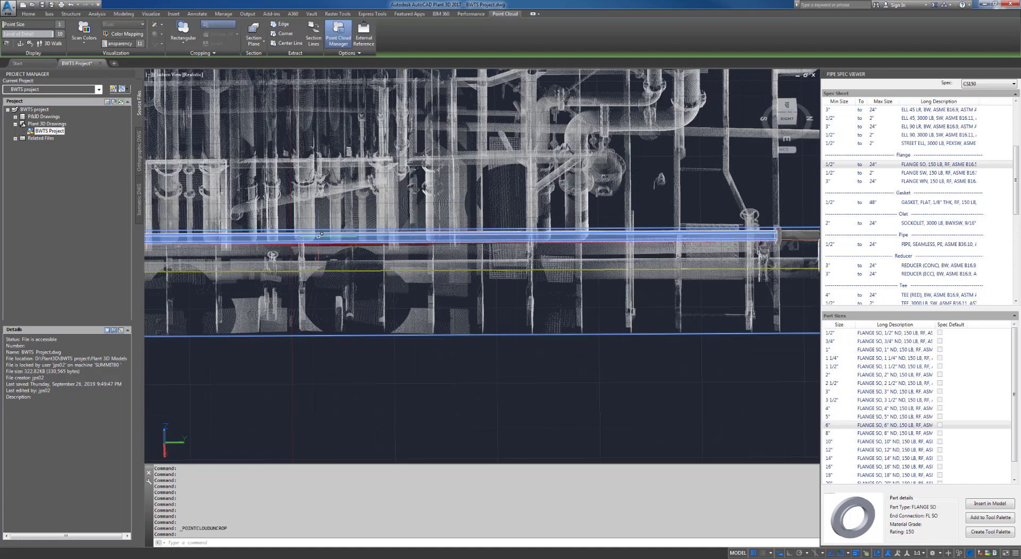
Crop the point cloud with a rectangle around the gap between the two pipes, keeping the points inside.
{"action": "middle_click_drag", "start_coordinate": [249, 290], "coordinate": [676, 322]}
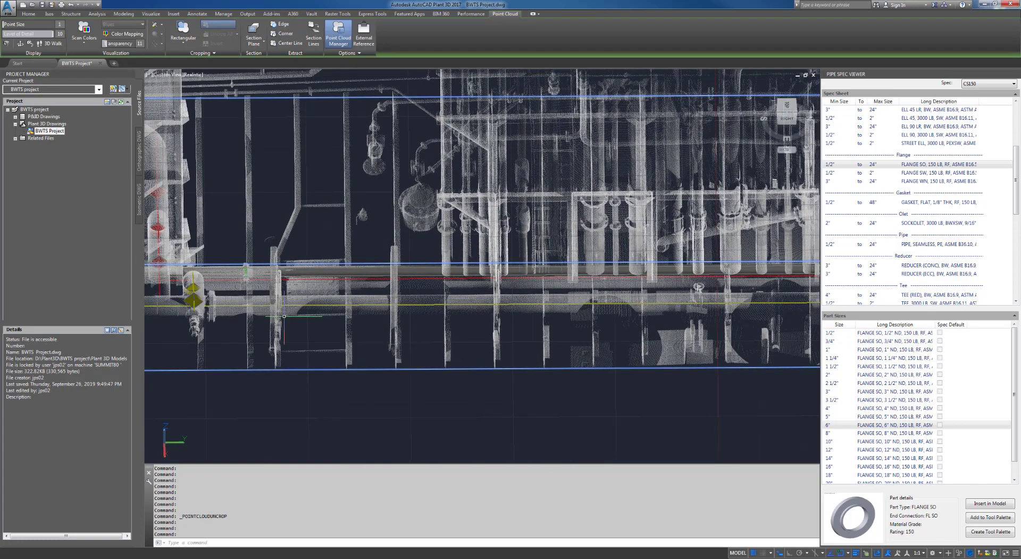
{"action": "middle_click_drag", "start_coordinate": [284, 316], "coordinate": [505, 323]}
{"action": "scroll", "coordinate": [450, 279], "scroll_direction": "up", "scroll_amount": 6}
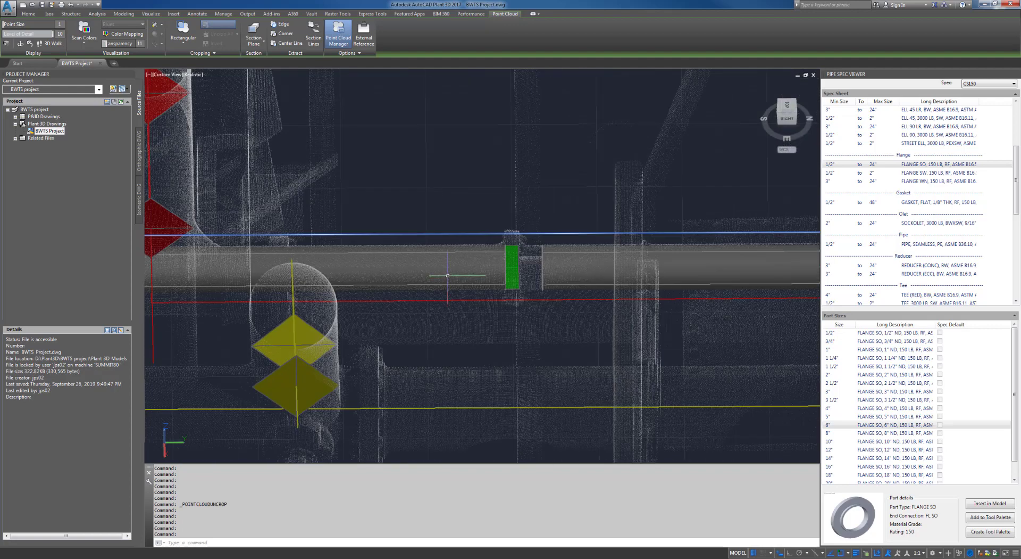
{"action": "middle_click_drag", "start_coordinate": [399, 208], "coordinate": [330, 171]}
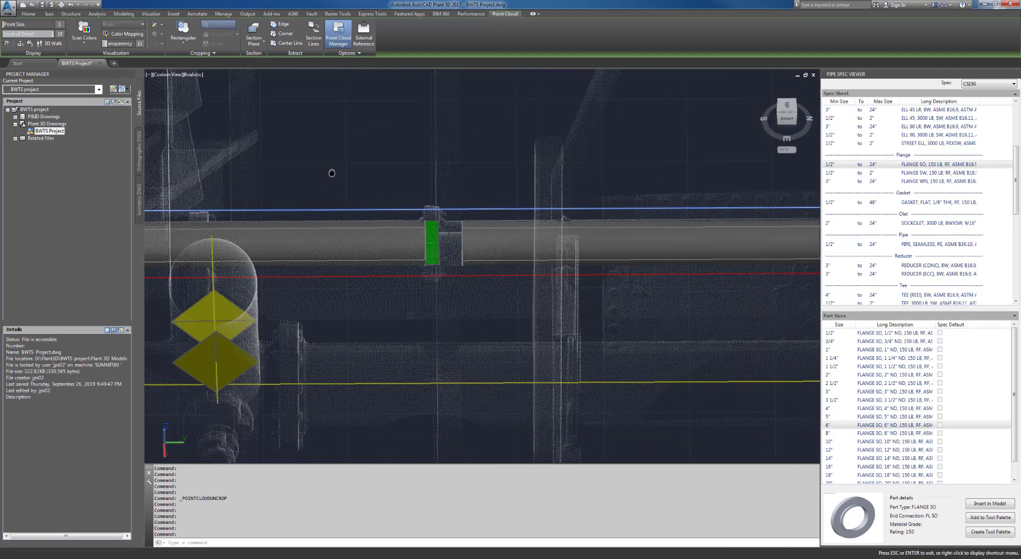
{"action": "left_click", "coordinate": [185, 47]}
{"action": "left_click", "coordinate": [187, 57]}
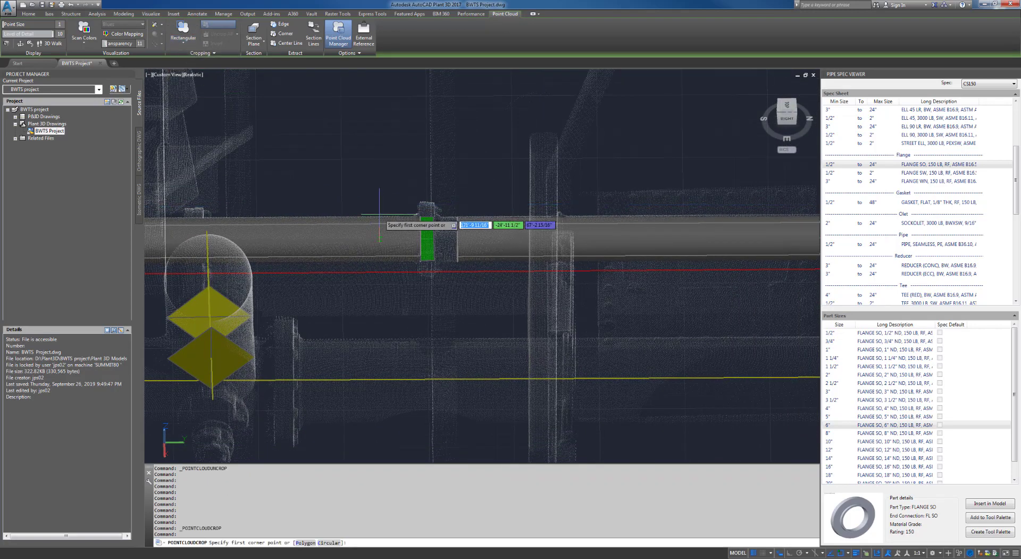
{"action": "left_click", "coordinate": [378, 186]}
{"action": "left_click", "coordinate": [477, 293]}
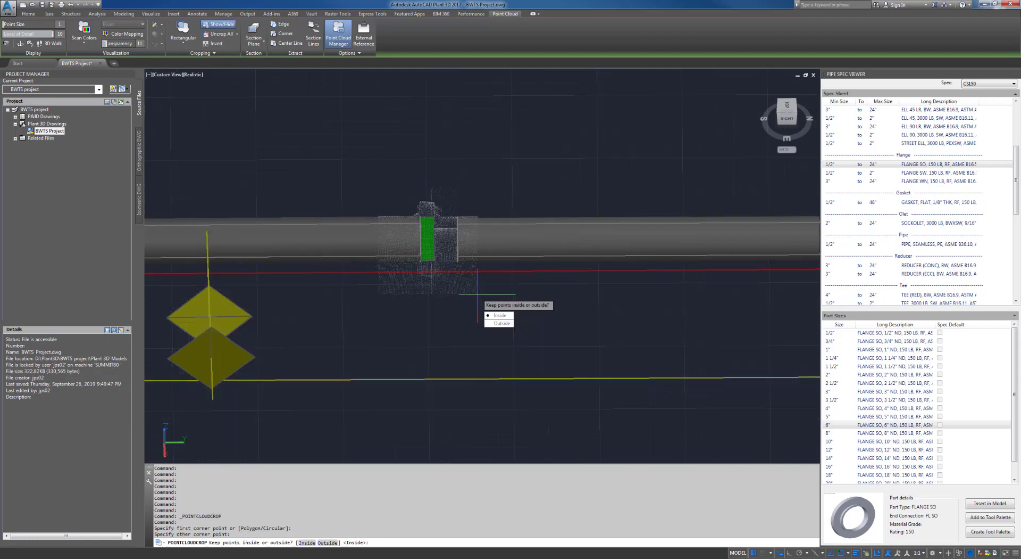
{"action": "key", "text": "Return"}
{"action": "scroll", "coordinate": [504, 345], "scroll_direction": "down", "scroll_amount": 4}
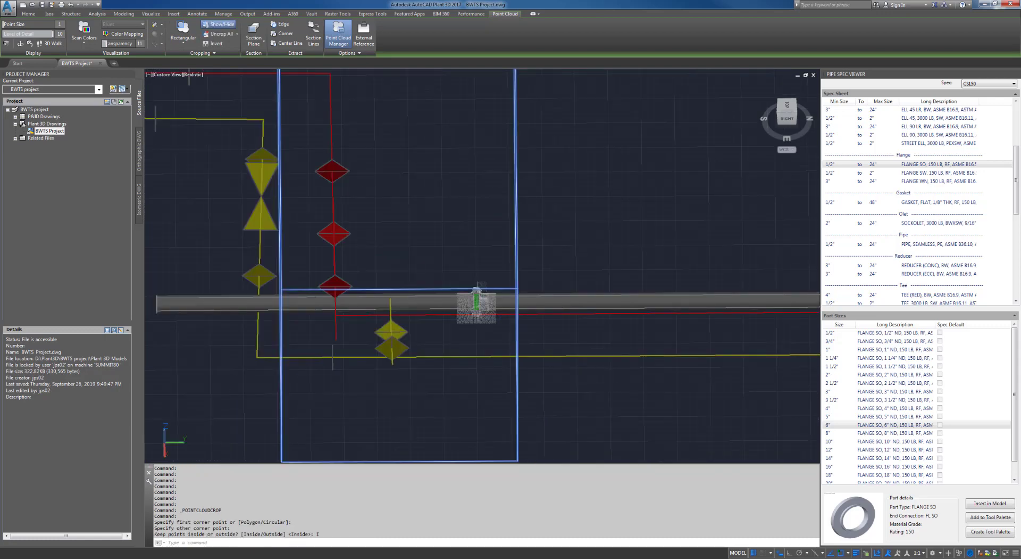
{"action": "middle_click_drag", "start_coordinate": [498, 340], "coordinate": [484, 265], "text": "shift"}
{"action": "scroll", "coordinate": [477, 250], "scroll_direction": "up", "scroll_amount": 3}
{"action": "key", "text": "Escape"}
{"action": "scroll", "coordinate": [477, 256], "scroll_direction": "up", "scroll_amount": 2}
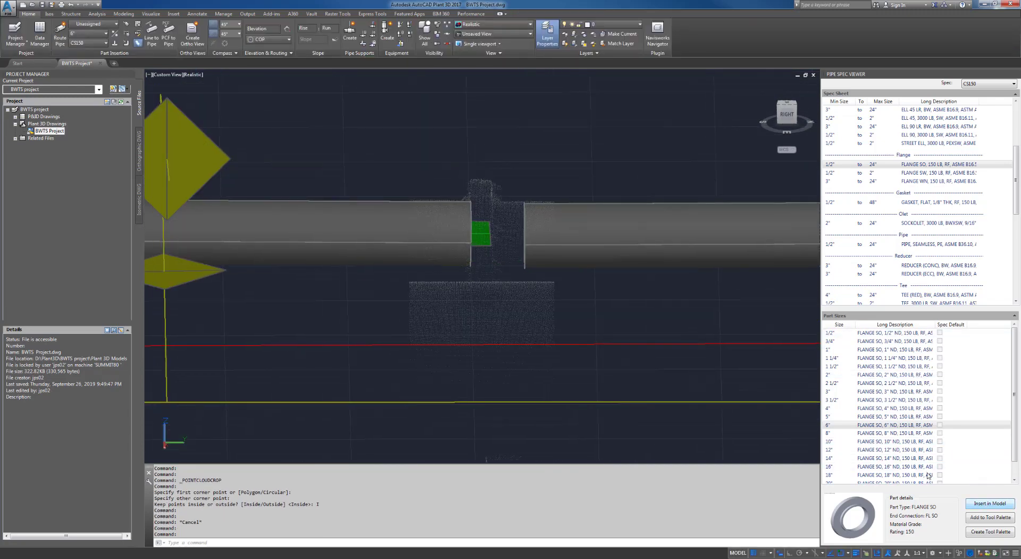
Insert a 6" slip-on flange on the pipe end beside the green cylinder, accepting the default rotation.
{"action": "left_click", "coordinate": [990, 503]}
{"action": "key", "text": "Escape"}
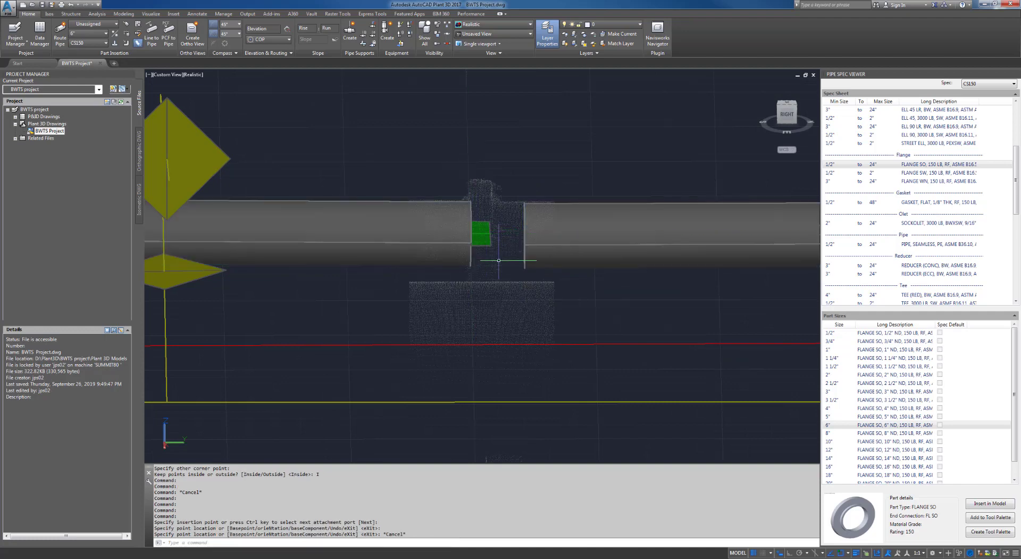
{"action": "left_click", "coordinate": [982, 506]}
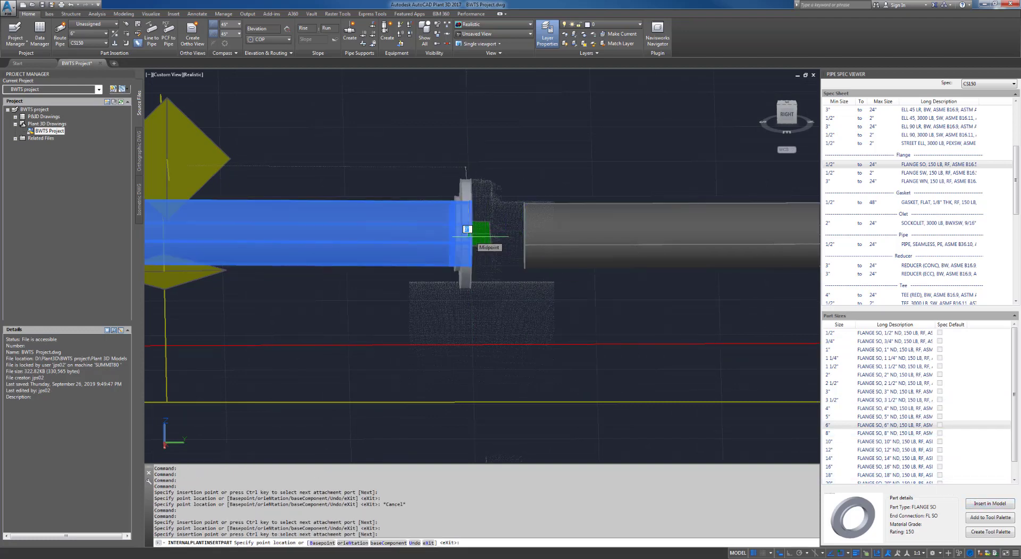
{"action": "left_click", "coordinate": [467, 235]}
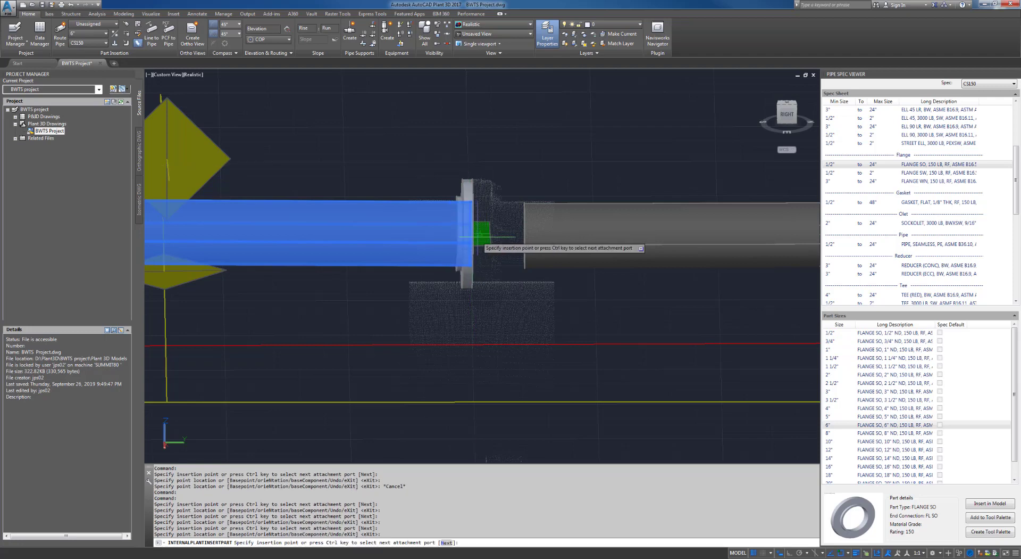
{"action": "left_click", "coordinate": [470, 234]}
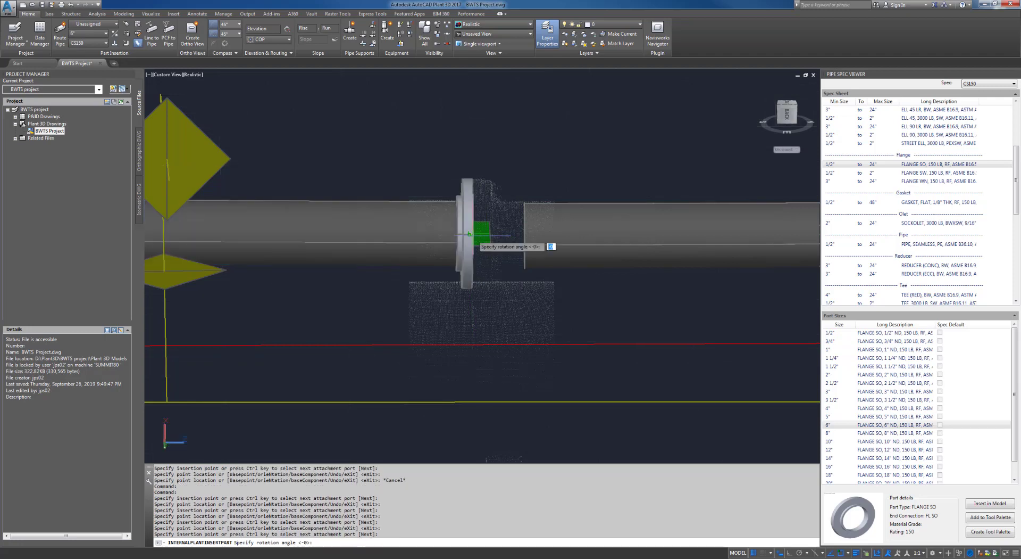
{"action": "left_click", "coordinate": [472, 235]}
{"action": "right_click", "coordinate": [473, 235]}
{"action": "left_click", "coordinate": [487, 241]}
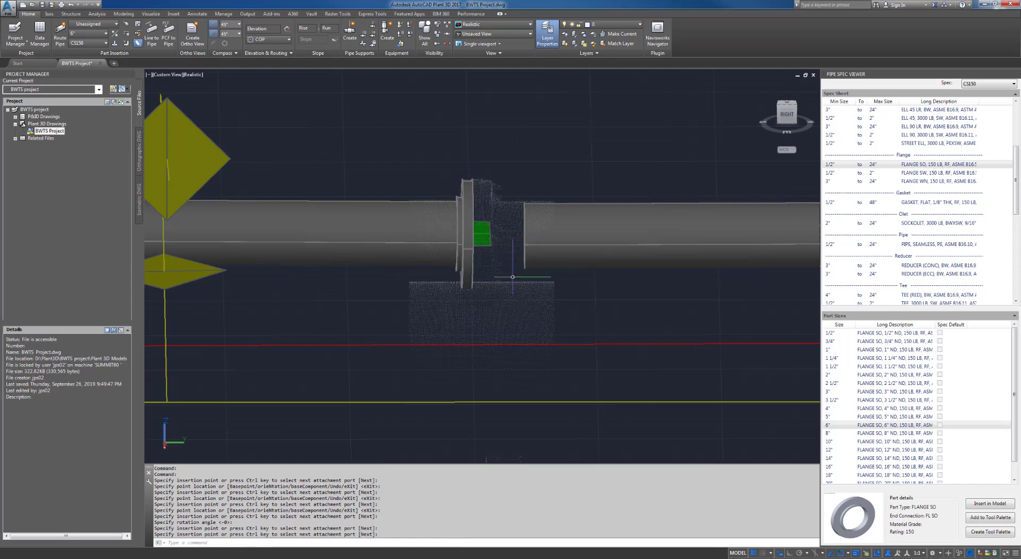
{"action": "middle_click_drag", "start_coordinate": [513, 275], "coordinate": [497, 346], "text": "shift"}
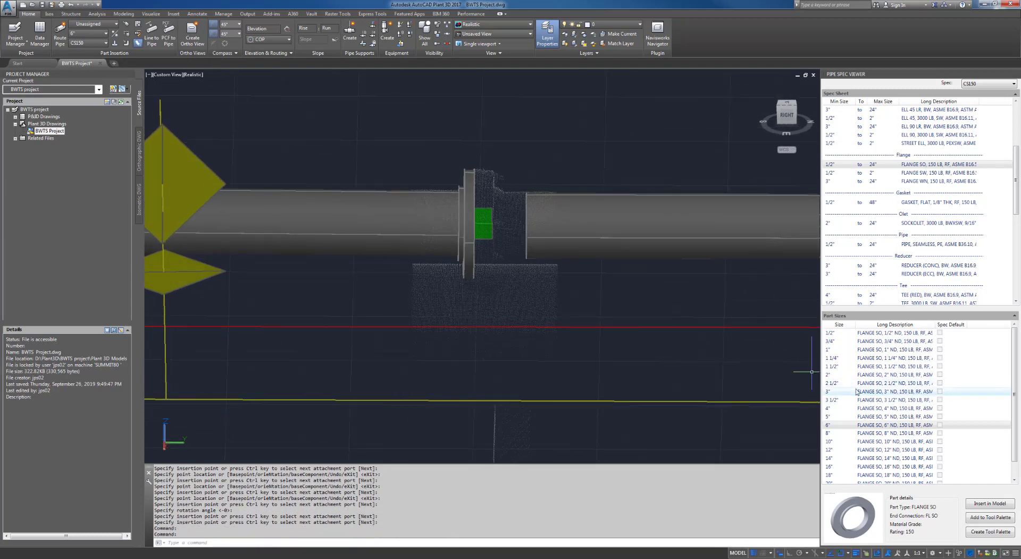
{"action": "scroll", "coordinate": [495, 201], "scroll_direction": "up", "scroll_amount": 4}
{"action": "left_click", "coordinate": [446, 228]}
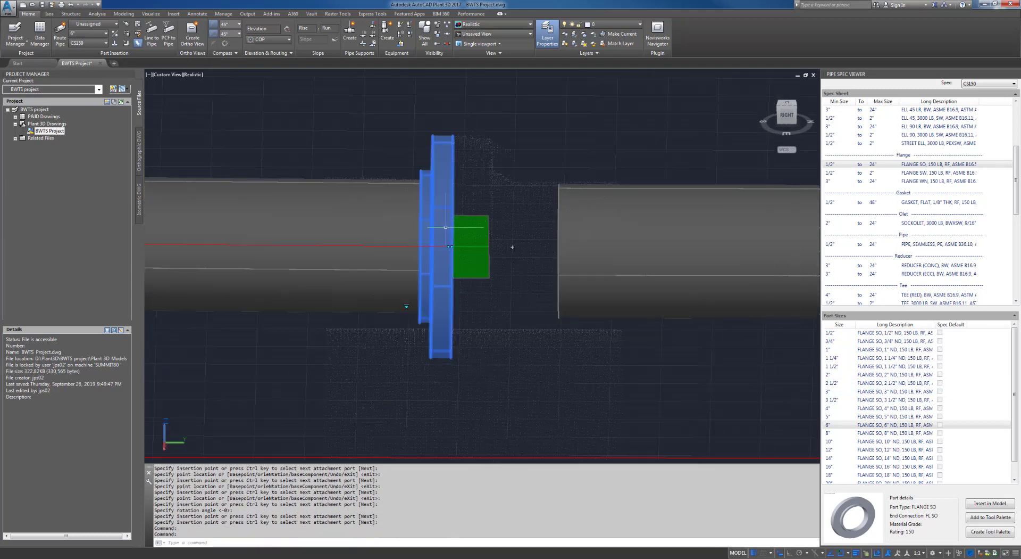
{"action": "left_click", "coordinate": [450, 246]}
{"action": "right_click", "coordinate": [462, 248], "text": "shift"}
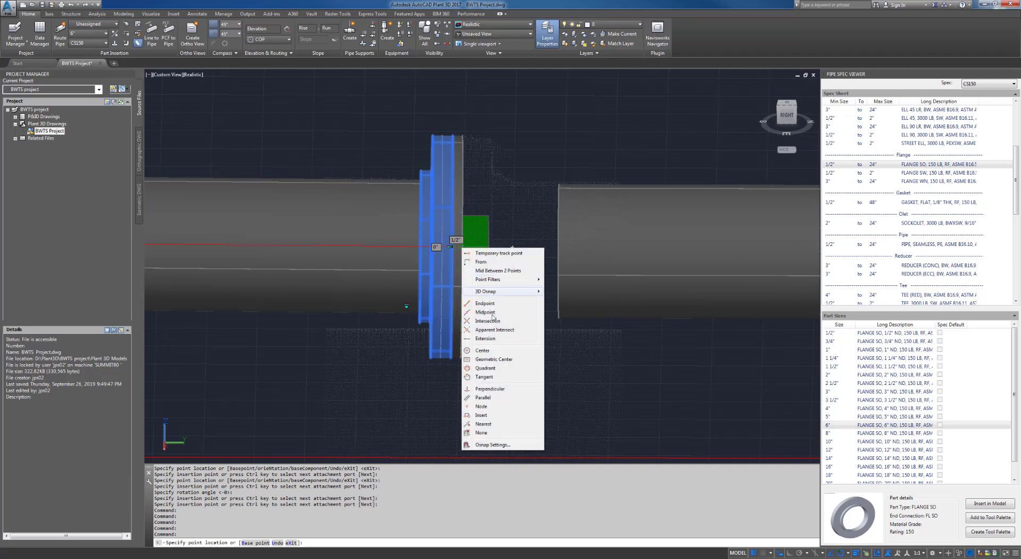
{"action": "left_click", "coordinate": [485, 312]}
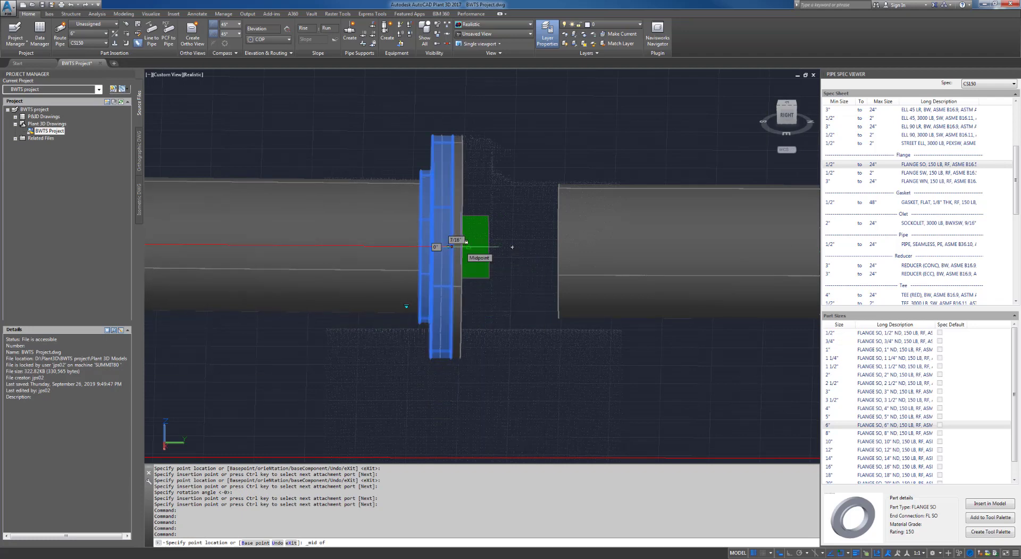
{"action": "key", "text": "Escape"}
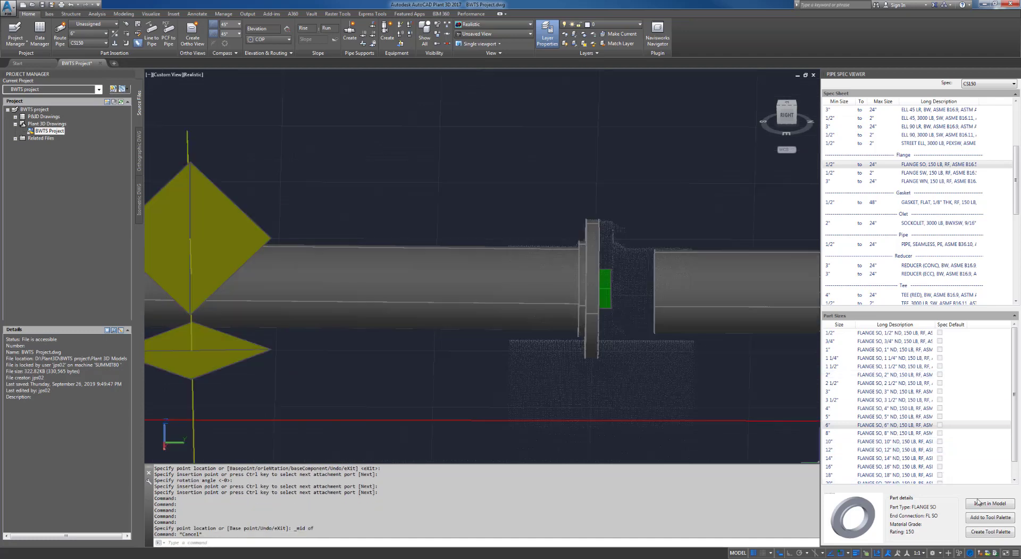
Insert a mating 6" slip-on flange face to face with the flange at the pipe gap, accepting the default rotation.
{"action": "left_click", "coordinate": [977, 503]}
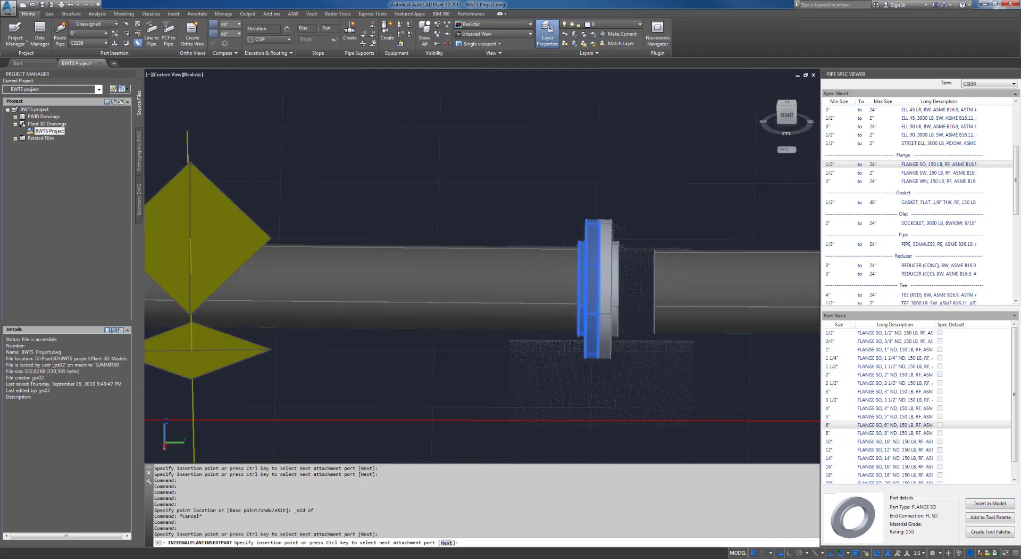
{"action": "left_click", "coordinate": [600, 282]}
{"action": "left_click", "coordinate": [599, 282]}
{"action": "right_click", "coordinate": [600, 282]}
{"action": "left_click", "coordinate": [616, 287]}
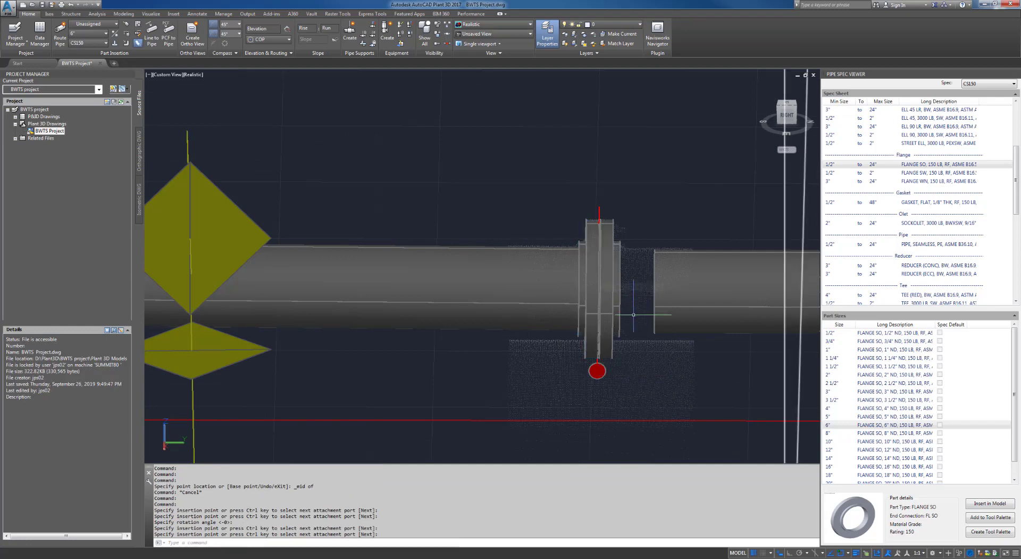
Try to extend the end of the long pipe across the gap to connect to the new flange pair.
{"action": "middle_click_drag", "start_coordinate": [634, 314], "coordinate": [491, 302]}
{"action": "left_click", "coordinate": [528, 289]}
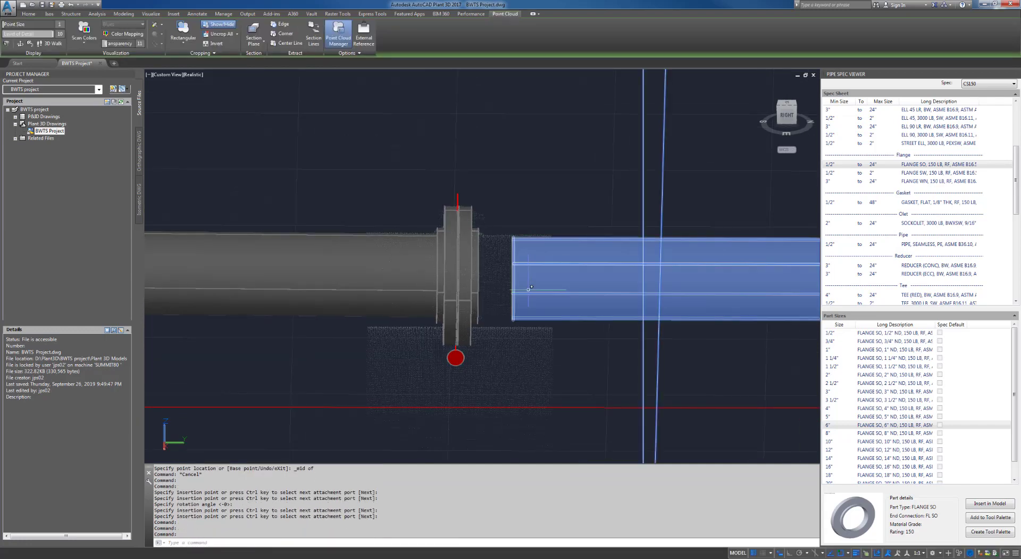
{"action": "left_click", "coordinate": [528, 288]}
{"action": "left_click", "coordinate": [514, 280]}
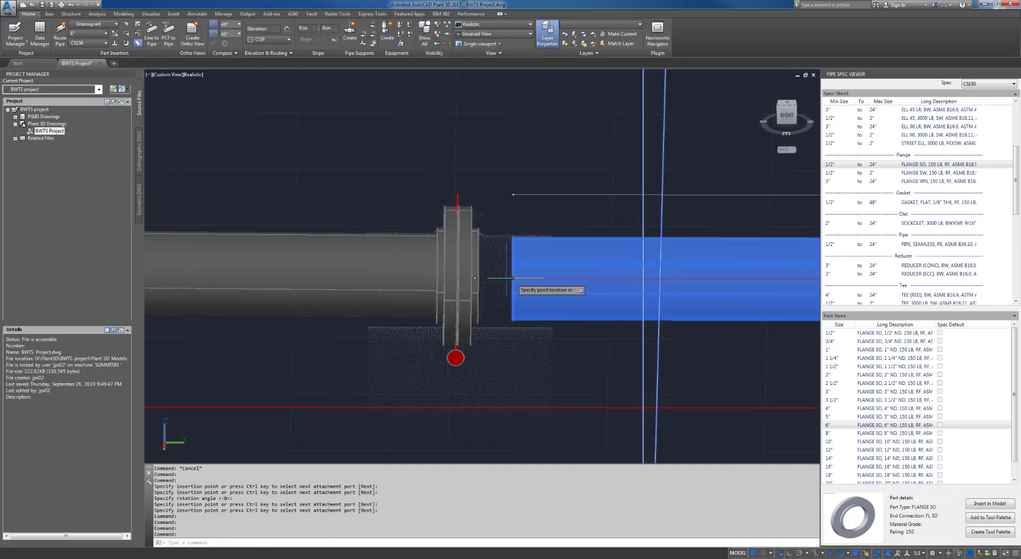
{"action": "left_click", "coordinate": [462, 274]}
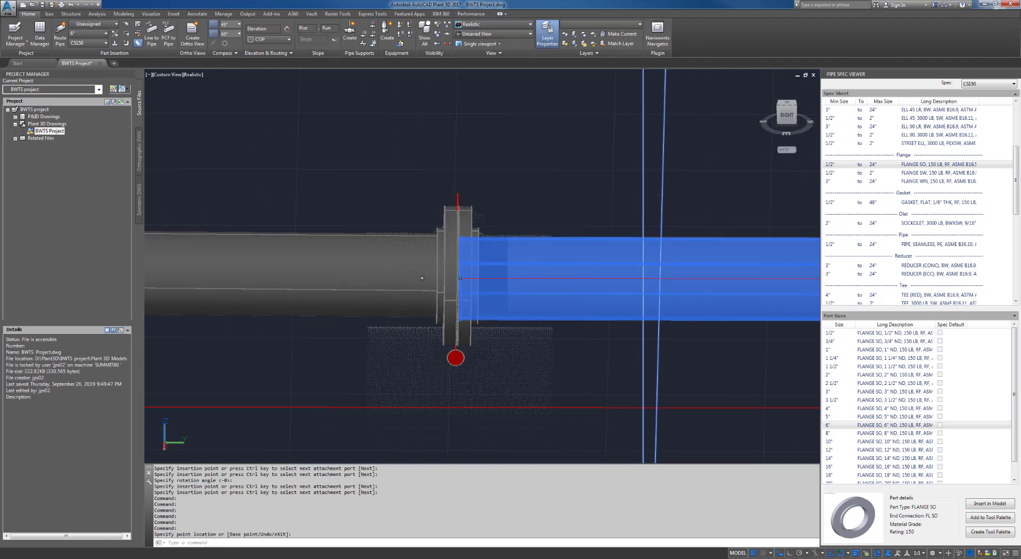
{"action": "scroll", "coordinate": [511, 274], "scroll_direction": "down", "scroll_amount": 3}
{"action": "key", "text": "Escape"}
{"action": "key", "text": "Escape"}
Delete the long pipe running between the two flange pairs.
{"action": "scroll", "coordinate": [512, 284], "scroll_direction": "down", "scroll_amount": 4}
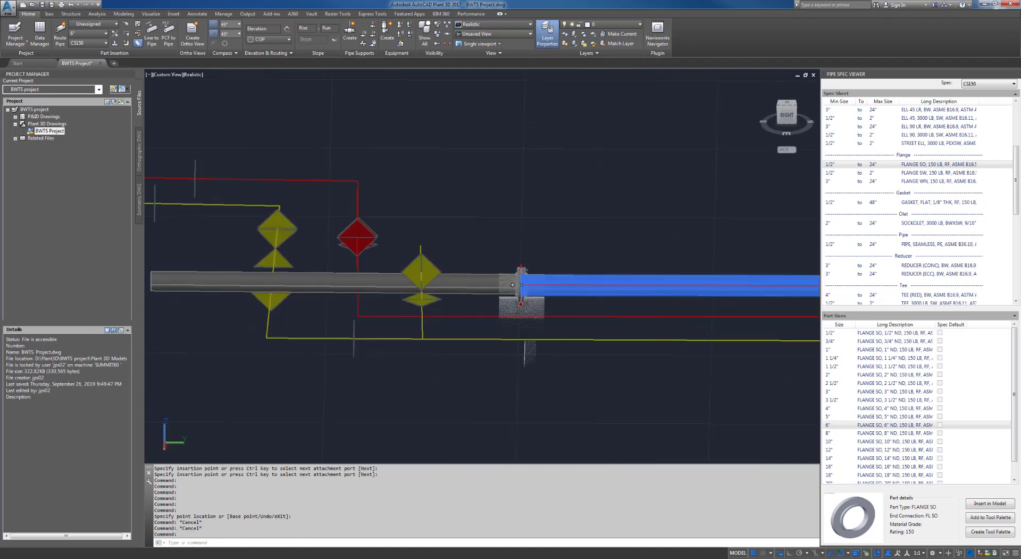
{"action": "middle_click_drag", "start_coordinate": [513, 285], "coordinate": [336, 267]}
{"action": "key", "text": "Delete"}
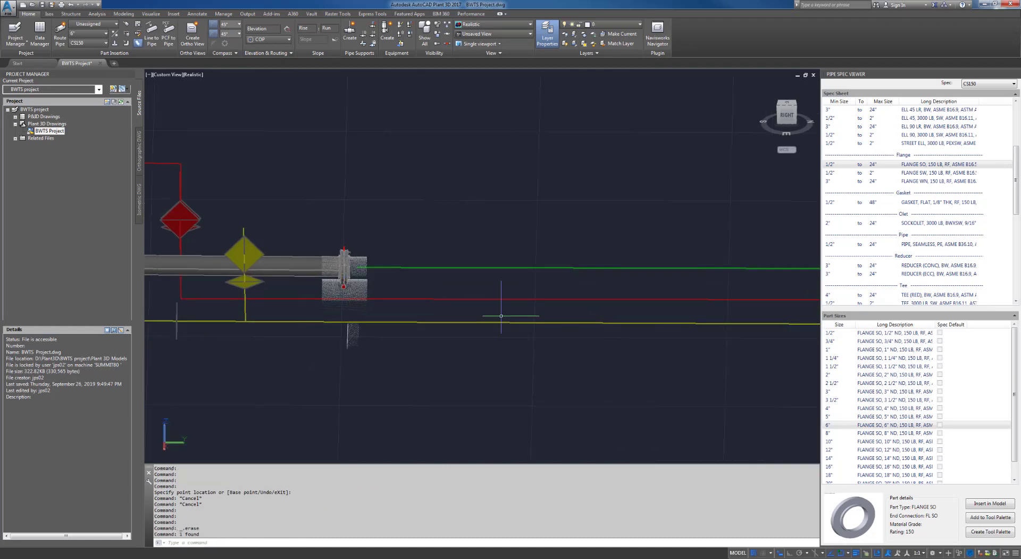
Route a new 6" pipe from the open end of one flange pair to the flange pair at the opposite end.
{"action": "scroll", "coordinate": [500, 330], "scroll_direction": "down", "scroll_amount": 3}
{"action": "scroll", "coordinate": [539, 287], "scroll_direction": "up", "scroll_amount": 3}
{"action": "scroll", "coordinate": [538, 287], "scroll_direction": "up", "scroll_amount": 6}
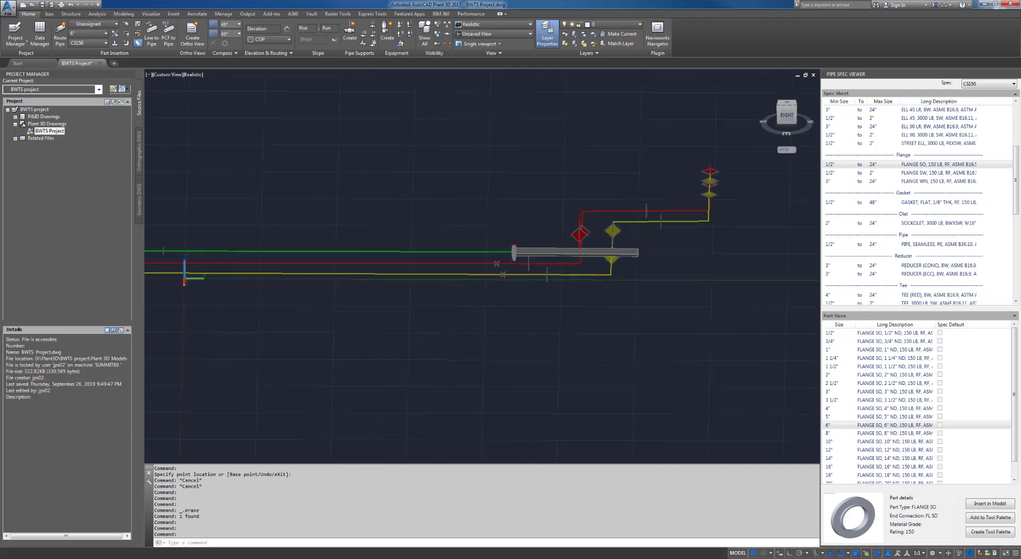
{"action": "left_click", "coordinate": [407, 241]}
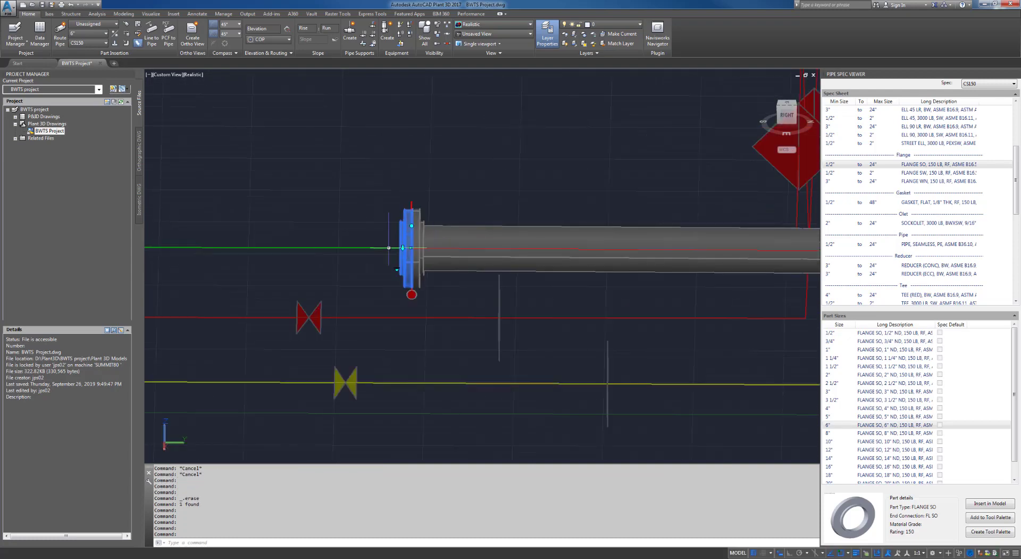
{"action": "left_click", "coordinate": [403, 248]}
{"action": "scroll", "coordinate": [314, 248], "scroll_direction": "down", "scroll_amount": 5}
{"action": "middle_click_drag", "start_coordinate": [269, 257], "coordinate": [672, 248]}
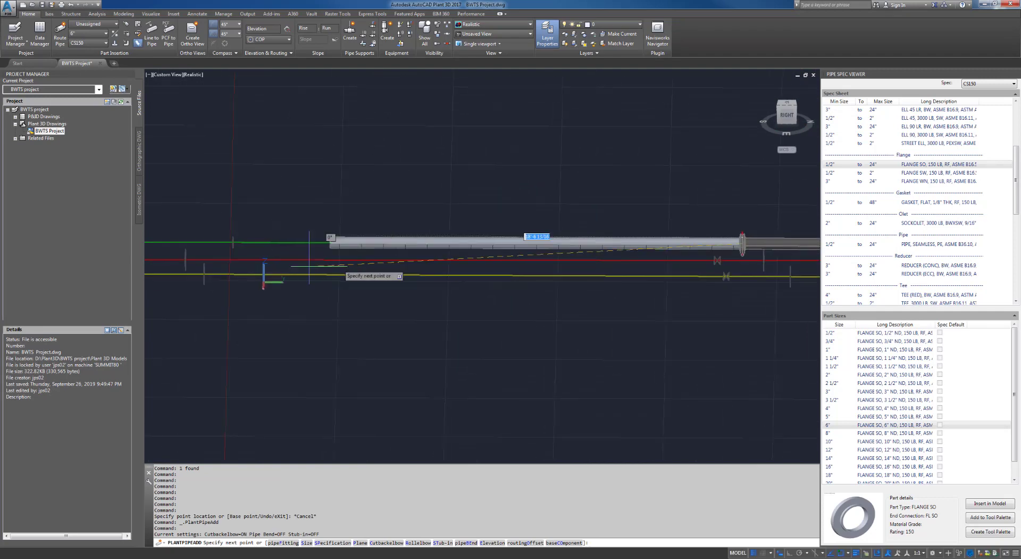
{"action": "middle_click_drag", "start_coordinate": [298, 265], "coordinate": [564, 262]}
{"action": "scroll", "coordinate": [529, 269], "scroll_direction": "up", "scroll_amount": 8}
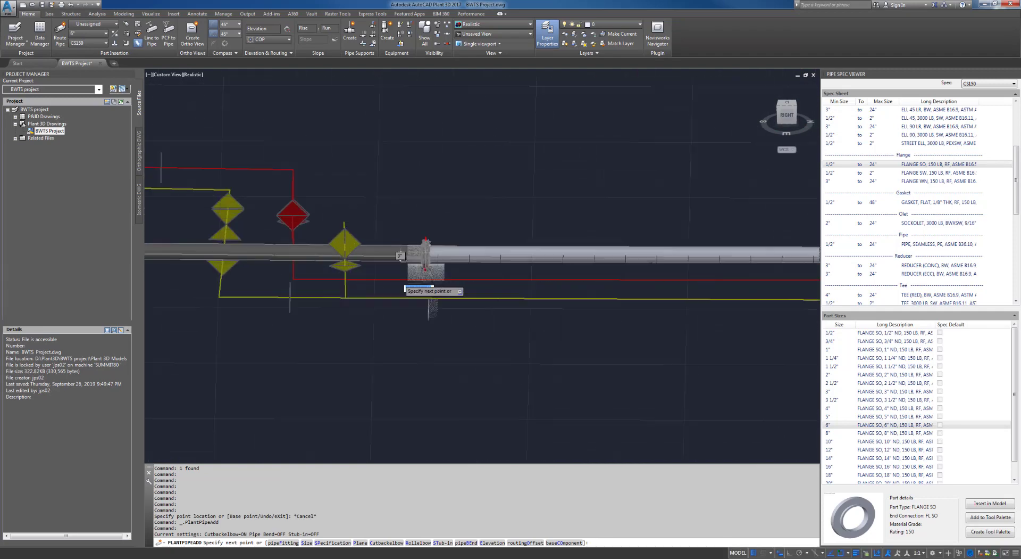
{"action": "scroll", "coordinate": [426, 282], "scroll_direction": "up", "scroll_amount": 4}
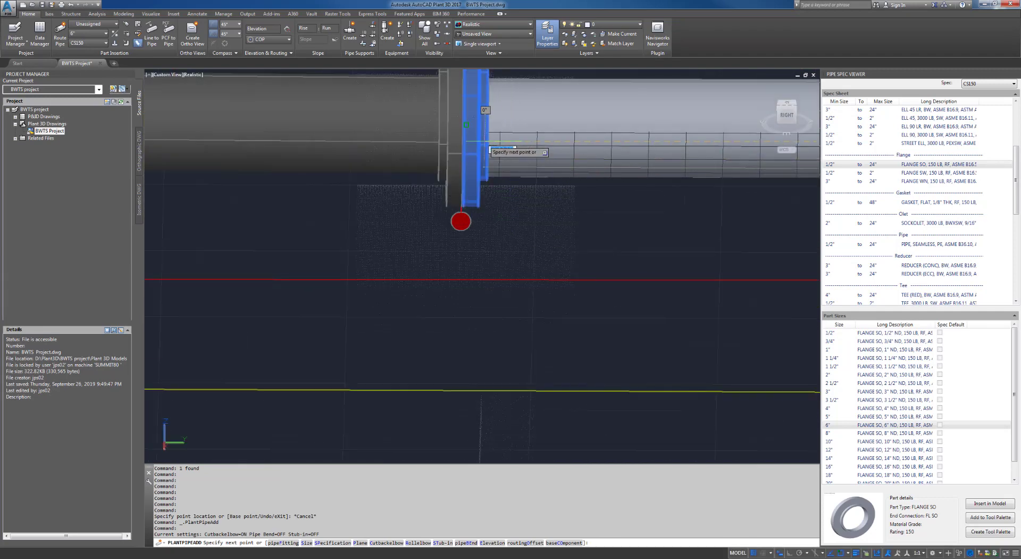
{"action": "key", "text": "Escape"}
{"action": "scroll", "coordinate": [532, 170], "scroll_direction": "down", "scroll_amount": 4}
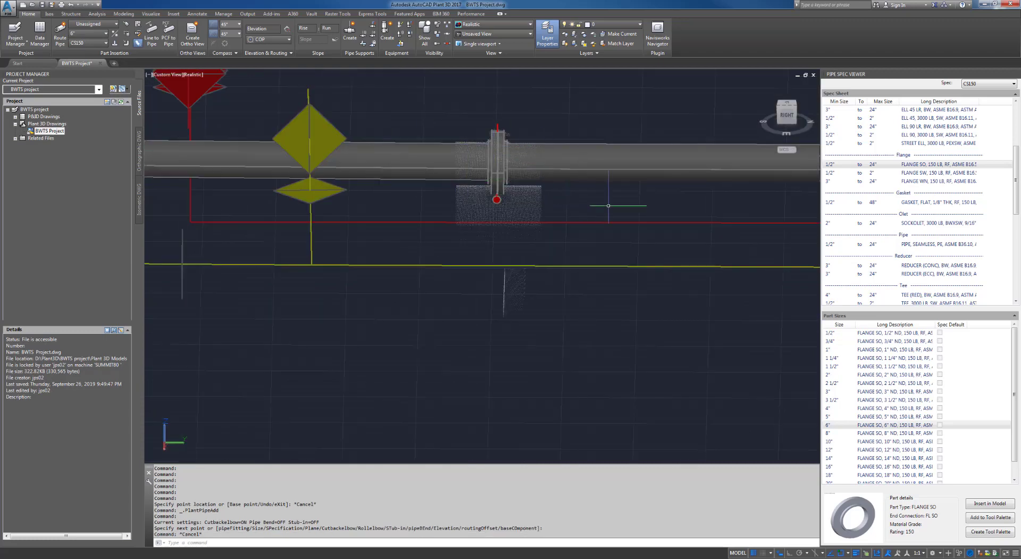
Uncrop the point cloud around the new flange joint and save the drawing.
{"action": "middle_click_drag", "start_coordinate": [609, 205], "coordinate": [589, 287]}
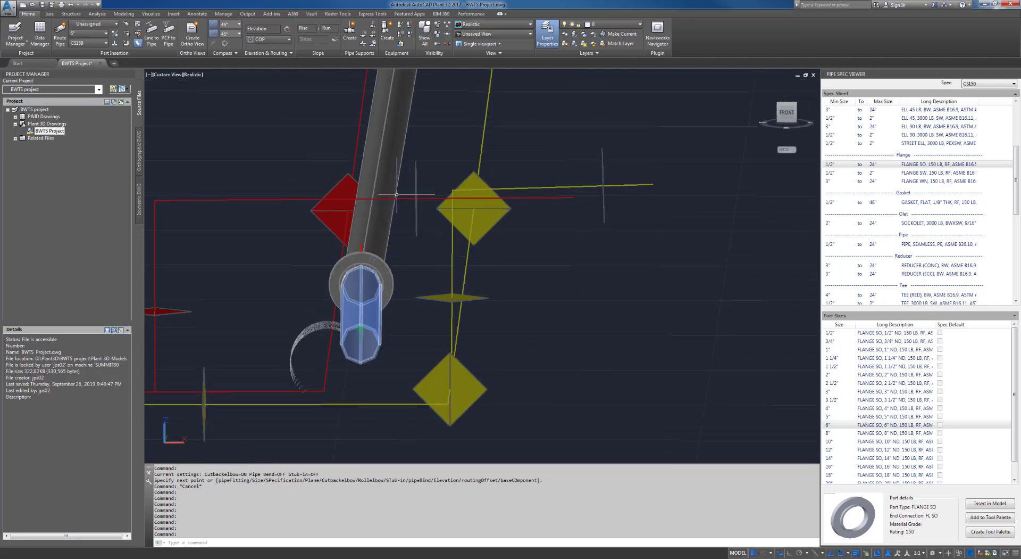
{"action": "scroll", "coordinate": [408, 246], "scroll_direction": "down", "scroll_amount": 5}
{"action": "middle_click_drag", "start_coordinate": [536, 270], "coordinate": [332, 315], "text": "shift"}
{"action": "middle_click_drag", "start_coordinate": [428, 294], "coordinate": [474, 319]}
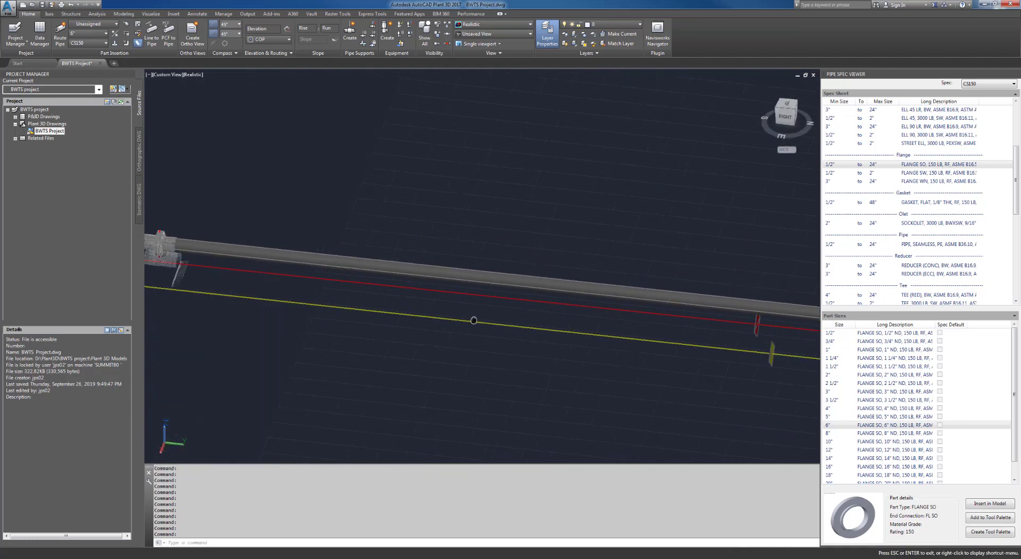
{"action": "left_click_drag", "start_coordinate": [325, 297], "coordinate": [495, 317]}
{"action": "middle_click_drag", "start_coordinate": [494, 317], "coordinate": [553, 313]}
{"action": "scroll", "coordinate": [373, 257], "scroll_direction": "up", "scroll_amount": 6}
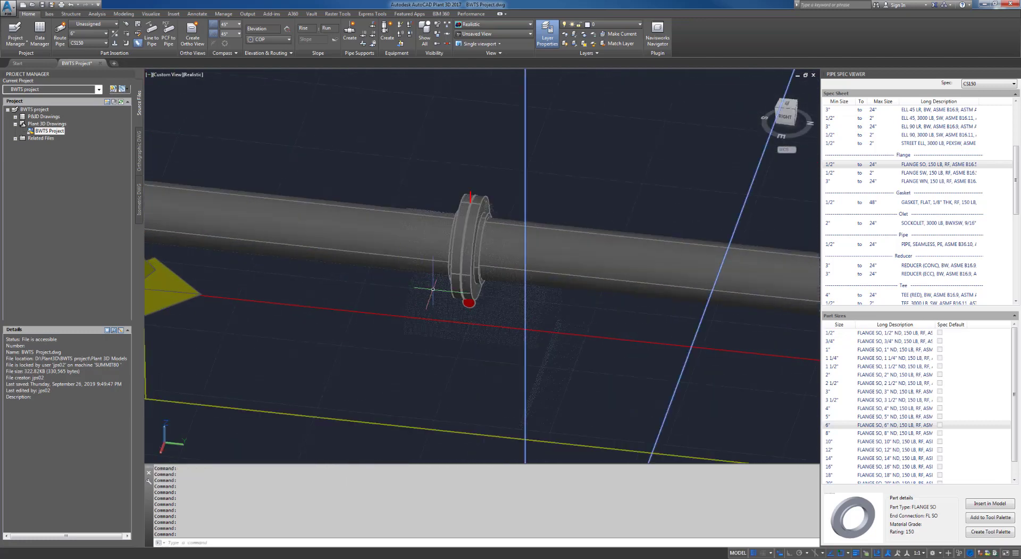
{"action": "left_click", "coordinate": [433, 289]}
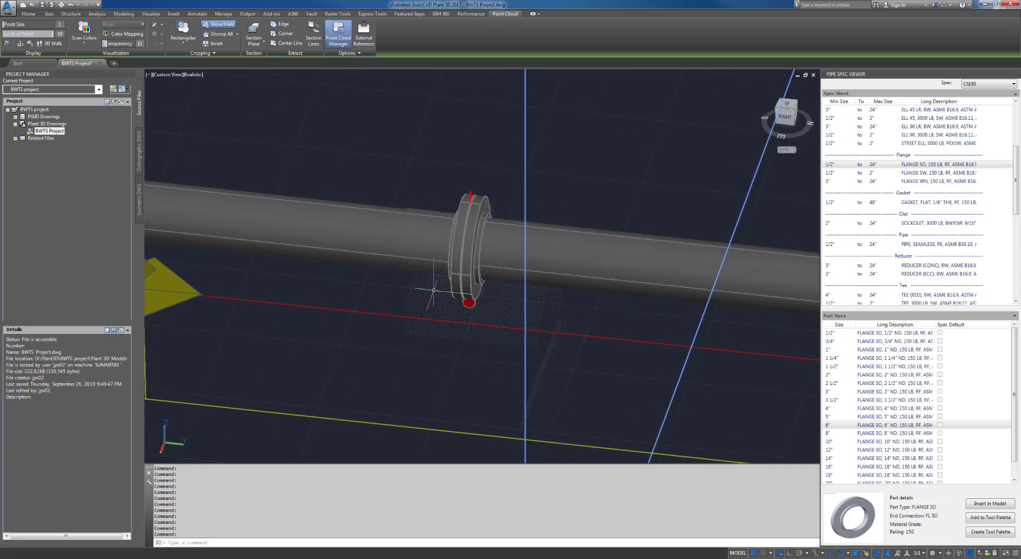
{"action": "left_click", "coordinate": [219, 34]}
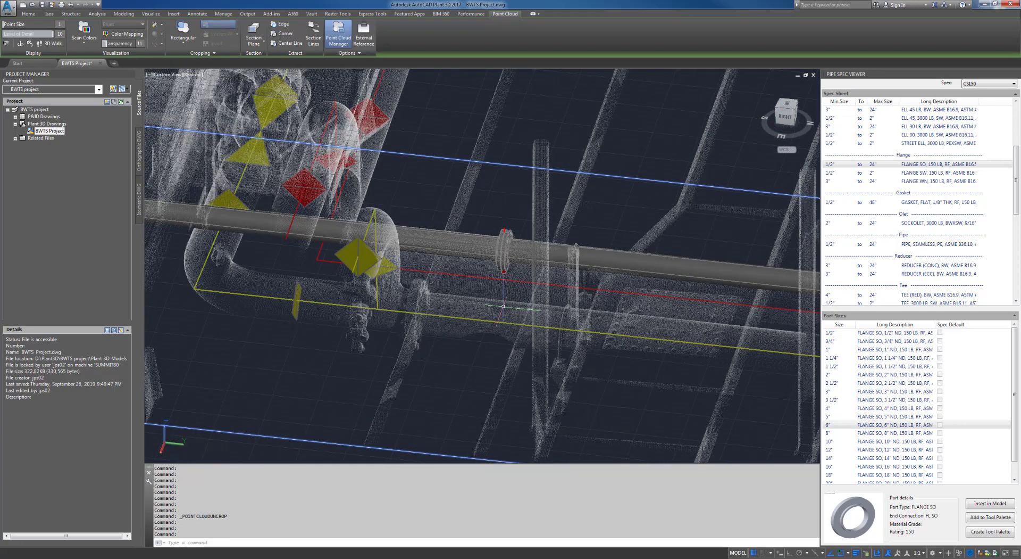
{"action": "key", "text": "Escape"}
{"action": "key", "text": "ctrl+s"}
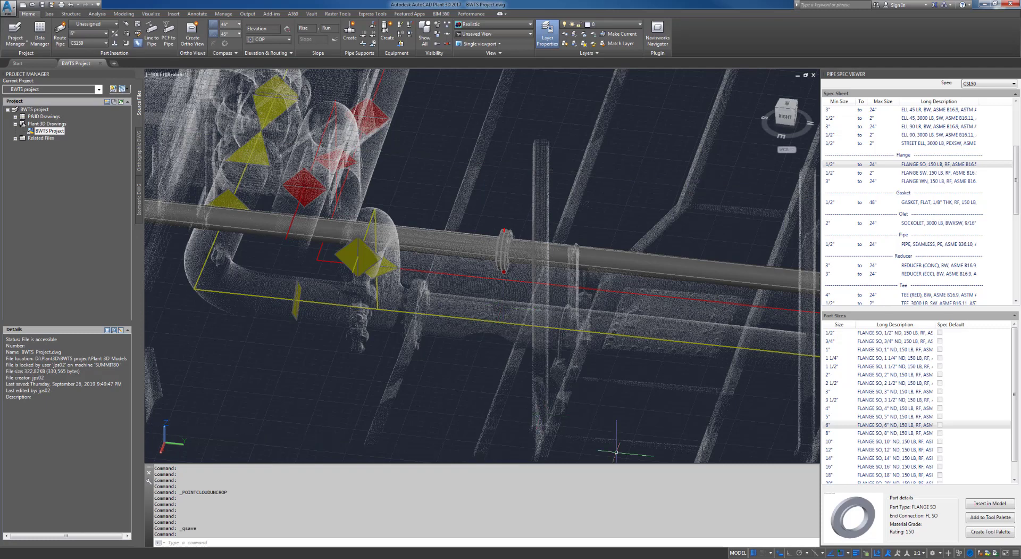
Hide the point cloud so only the modelled piping and the line routes are displayed.
{"action": "left_click", "coordinate": [608, 408]}
{"action": "key", "text": "Escape"}
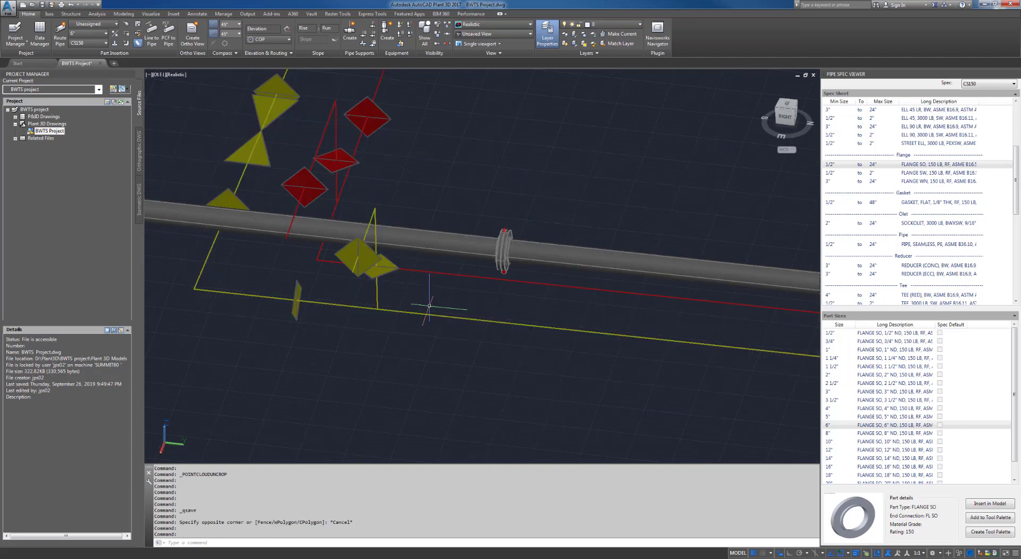
{"action": "mouse_move", "coordinate": [382, 340]}
{"action": "middle_mouse_down", "text": "shift"}
{"action": "mouse_move", "coordinate": [340, 314]}
{"action": "mouse_move", "coordinate": [279, 314]}
{"action": "mouse_move", "coordinate": [451, 348]}
{"action": "mouse_move", "coordinate": [399, 406]}
{"action": "mouse_move", "coordinate": [377, 346]}
{"action": "middle_mouse_up", "text": "shift"}
{"action": "key", "text": "Escape"}
Assign a new line number tag to all connected parts of the 6" line, placing them on layer Pipe Line03.
{"action": "left_click", "coordinate": [330, 280]}
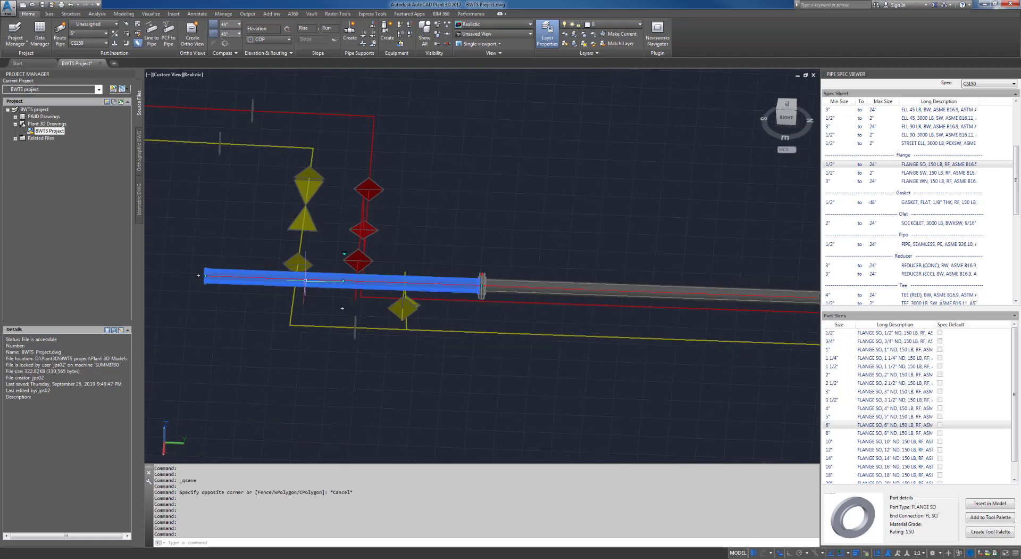
{"action": "right_click", "coordinate": [310, 286]}
{"action": "mouse_move", "coordinate": [328, 326]}
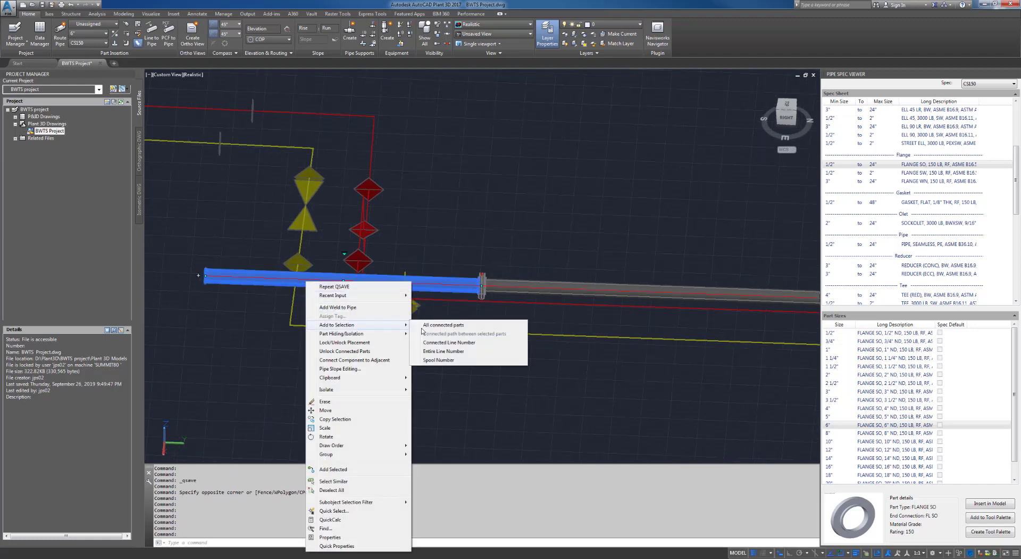
{"action": "left_click", "coordinate": [442, 324]}
{"action": "scroll", "coordinate": [738, 304], "scroll_direction": "down", "scroll_amount": 2}
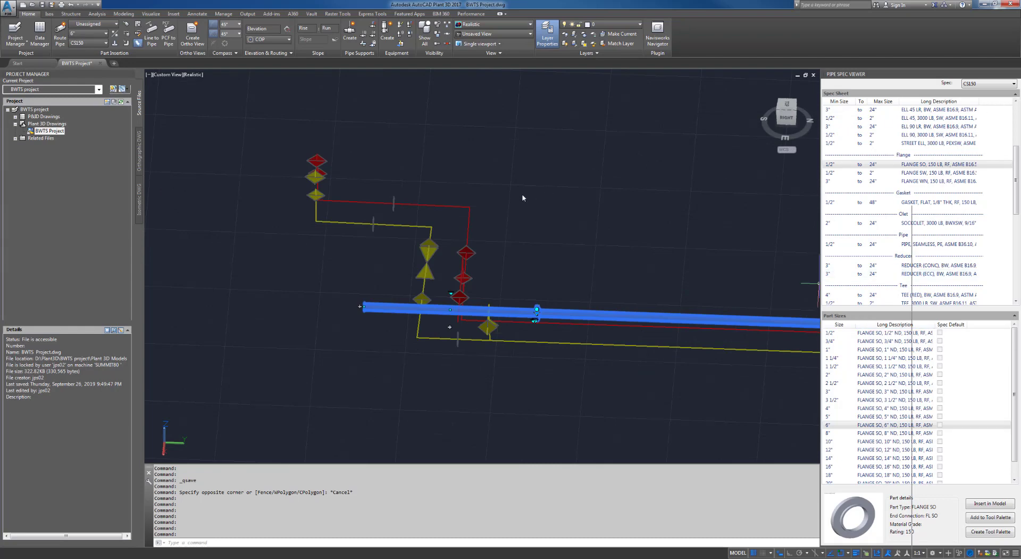
{"action": "key", "text": "ctrl+1"}
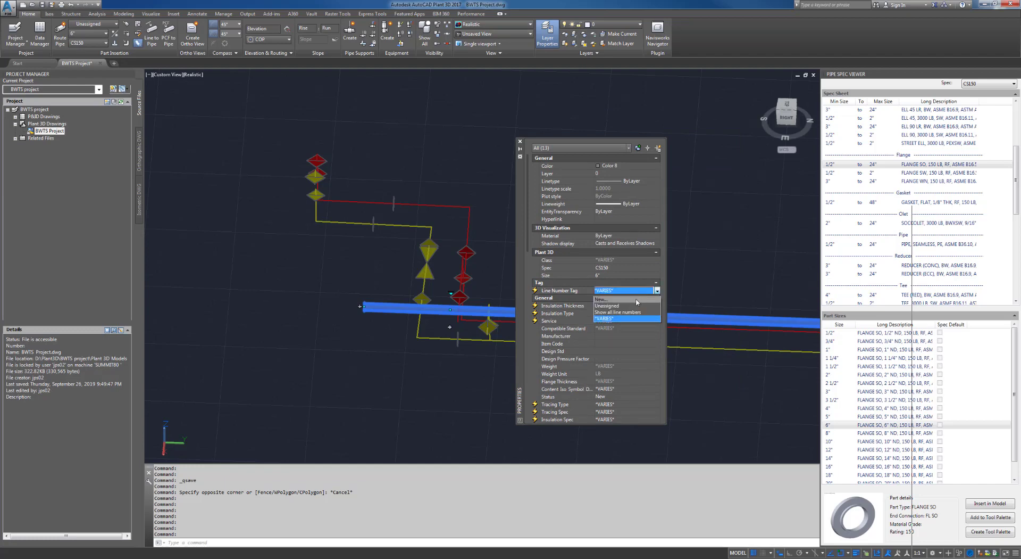
{"action": "left_click", "coordinate": [636, 299]}
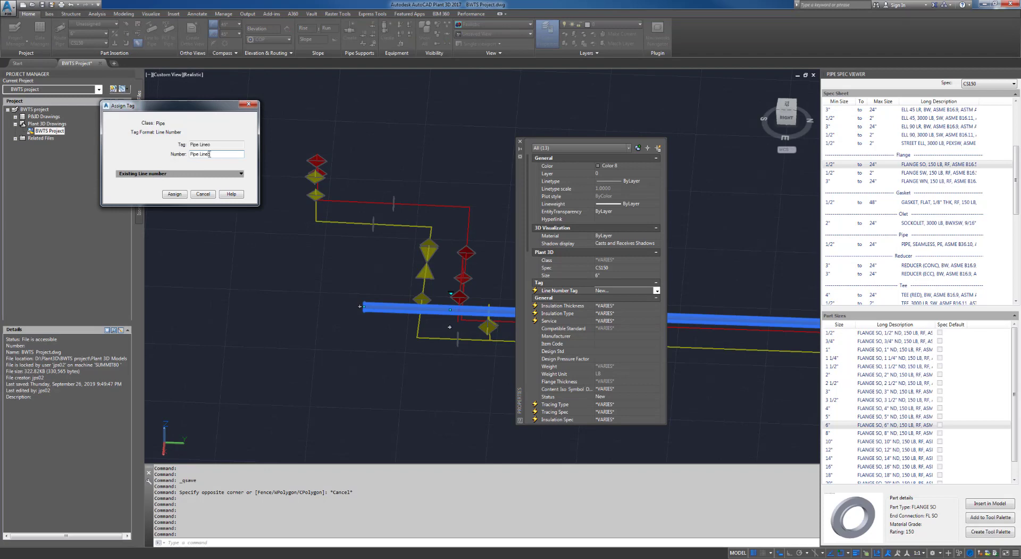
{"action": "left_click", "coordinate": [175, 194]}
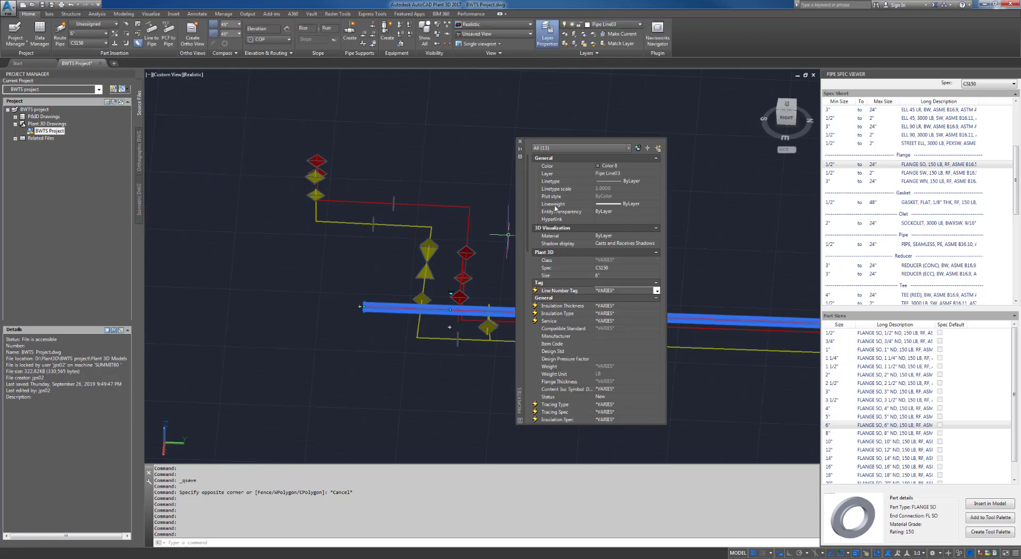
{"action": "left_click_drag", "start_coordinate": [523, 199], "coordinate": [950, 179]}
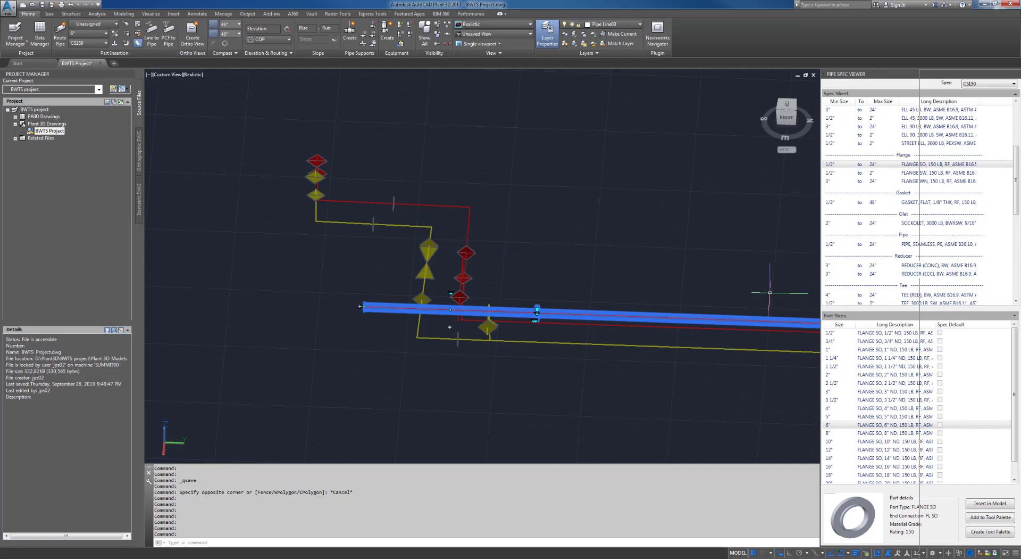
Clear the selection and hide the finished 6" piping together with the green line.
{"action": "left_click", "coordinate": [696, 365]}
{"action": "key", "text": "Escape"}
{"action": "scroll", "coordinate": [683, 377], "scroll_direction": "down", "scroll_amount": 5}
{"action": "key", "text": "Escape"}
{"action": "key", "text": "Escape"}
{"action": "middle_click_drag", "start_coordinate": [736, 391], "coordinate": [458, 361]}
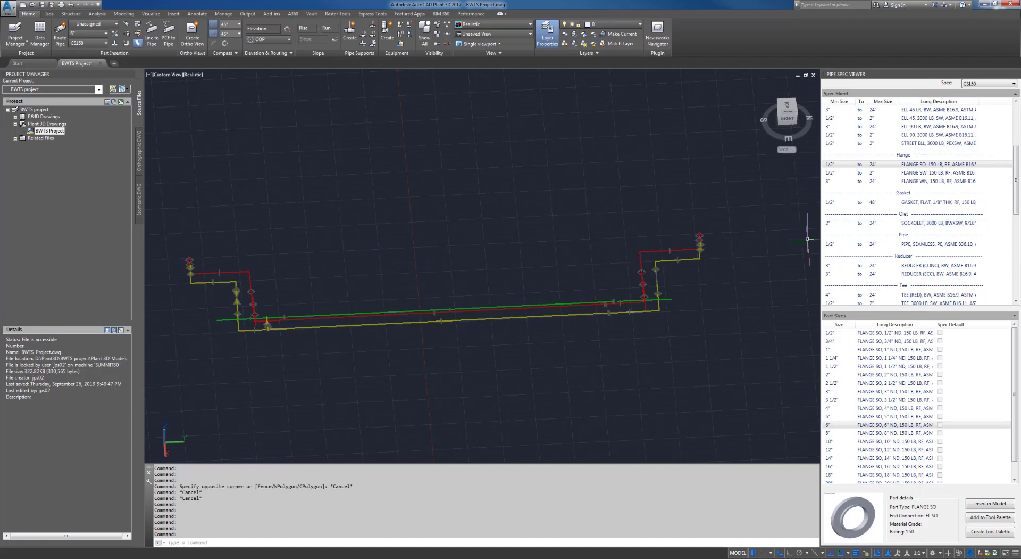
{"action": "key", "text": "Escape"}
{"action": "key", "text": "Escape"}
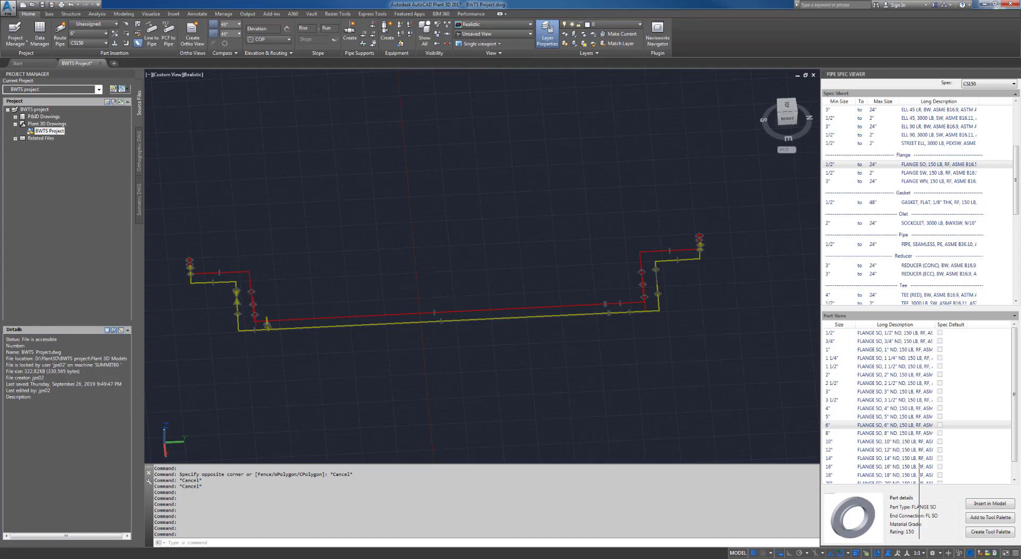
{"action": "key", "text": "Escape"}
{"action": "key", "text": "Escape"}
Hide the red line and select the whole yellow line route with its fitting symbols.
{"action": "middle_click_drag", "start_coordinate": [615, 278], "coordinate": [478, 258], "text": "shift"}
{"action": "scroll", "coordinate": [378, 253], "scroll_direction": "up", "scroll_amount": 4}
{"action": "middle_click_drag", "start_coordinate": [402, 274], "coordinate": [481, 282], "text": "shift"}
{"action": "middle_click_drag", "start_coordinate": [482, 282], "coordinate": [527, 267]}
{"action": "middle_click_drag", "start_coordinate": [431, 283], "coordinate": [499, 289], "text": "shift"}
{"action": "mouse_move", "coordinate": [394, 283]}
{"action": "middle_mouse_down"}
{"action": "mouse_move", "coordinate": [424, 294]}
{"action": "mouse_move", "coordinate": [413, 292]}
{"action": "mouse_move", "coordinate": [497, 378]}
{"action": "middle_mouse_up"}
{"action": "scroll", "coordinate": [413, 292], "scroll_direction": "down", "scroll_amount": 6}
{"action": "left_click", "coordinate": [315, 207]}
{"action": "left_click", "coordinate": [654, 324]}
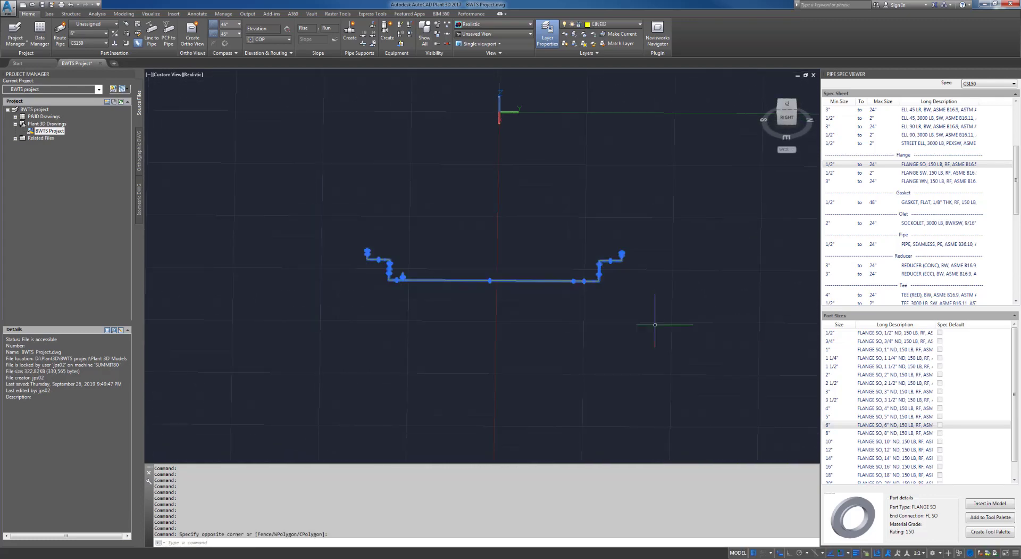
Remove the uppermost diamond symbol and its short vertical line from the selection at the route's right end.
{"action": "scroll", "coordinate": [623, 253], "scroll_direction": "up", "scroll_amount": 14}
{"action": "middle_click_drag", "start_coordinate": [635, 272], "coordinate": [663, 264], "text": "shift"}
{"action": "scroll", "coordinate": [664, 307], "scroll_direction": "down", "scroll_amount": 5}
{"action": "middle_click_drag", "start_coordinate": [667, 314], "coordinate": [604, 218]}
{"action": "scroll", "coordinate": [596, 245], "scroll_direction": "up", "scroll_amount": 4}
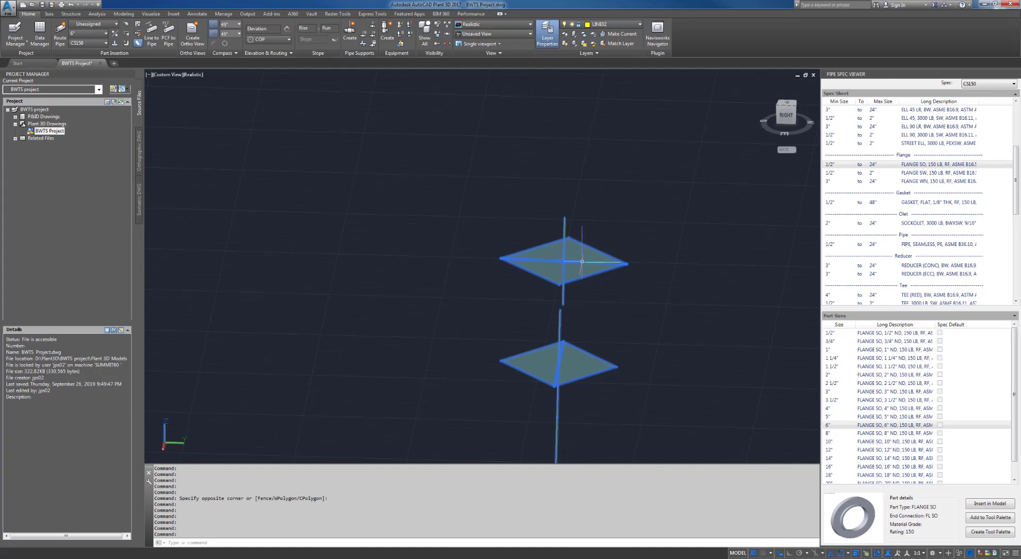
{"action": "left_click", "coordinate": [572, 238], "text": "shift"}
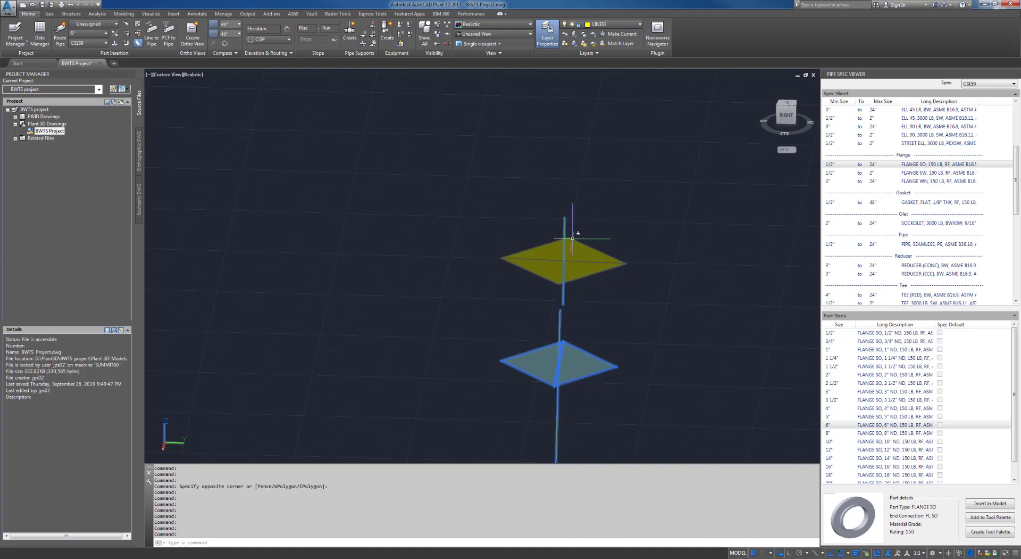
{"action": "left_click", "coordinate": [564, 228], "text": "shift"}
{"action": "scroll", "coordinate": [589, 280], "scroll_direction": "down", "scroll_amount": 5}
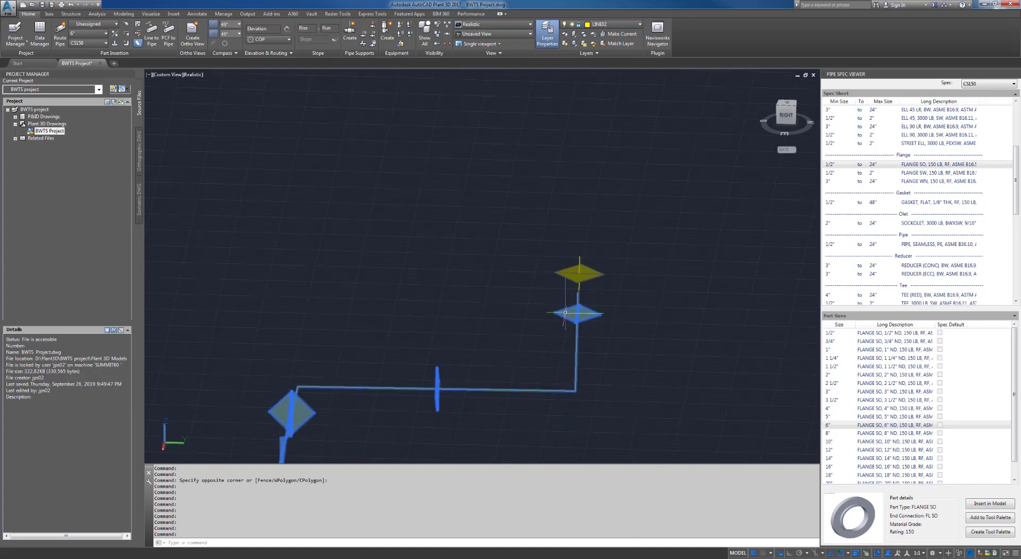
Remove the matching top diamond symbol and short vertical line from the selection at the route's left end.
{"action": "middle_click_drag", "start_coordinate": [454, 314], "coordinate": [611, 244]}
{"action": "scroll", "coordinate": [497, 330], "scroll_direction": "down", "scroll_amount": 6}
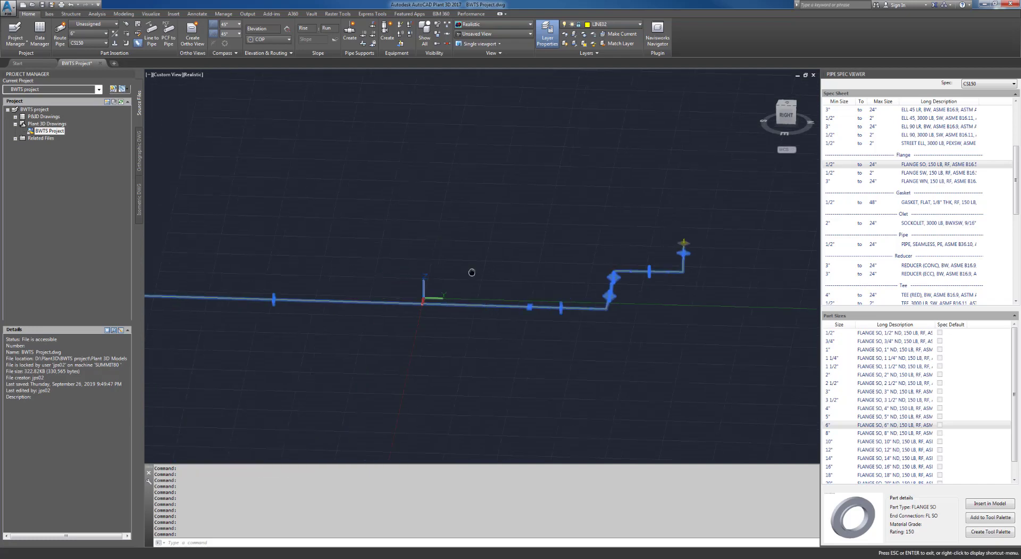
{"action": "middle_click_drag", "start_coordinate": [470, 274], "coordinate": [606, 278]}
{"action": "scroll", "coordinate": [607, 278], "scroll_direction": "up", "scroll_amount": 5}
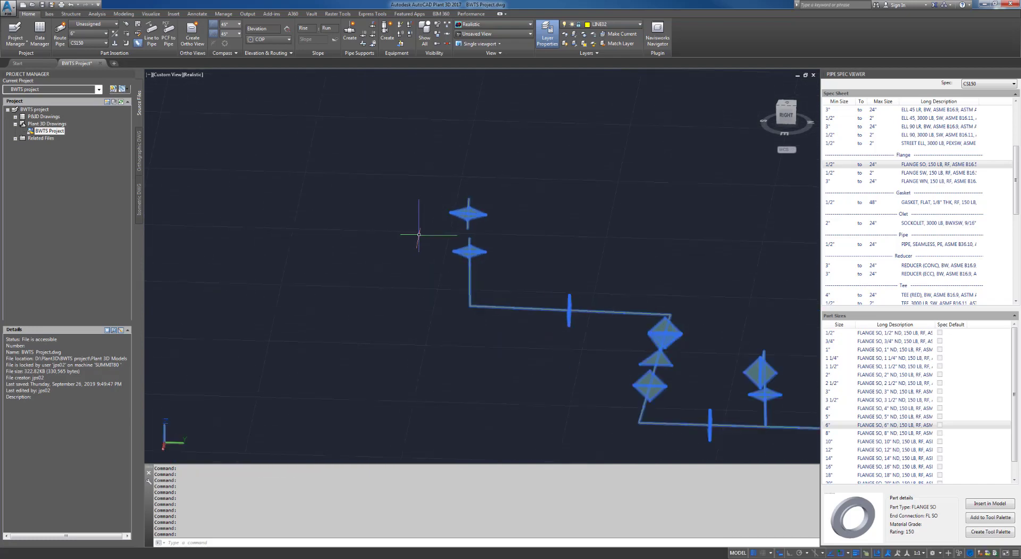
{"action": "scroll", "coordinate": [410, 229], "scroll_direction": "up", "scroll_amount": 4}
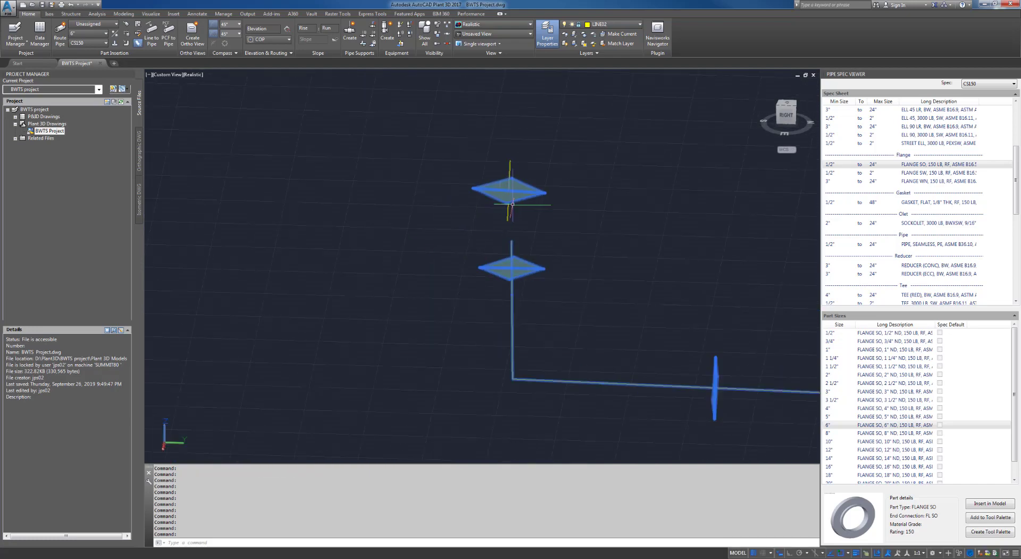
{"action": "scroll", "coordinate": [576, 234], "scroll_direction": "down", "scroll_amount": 5}
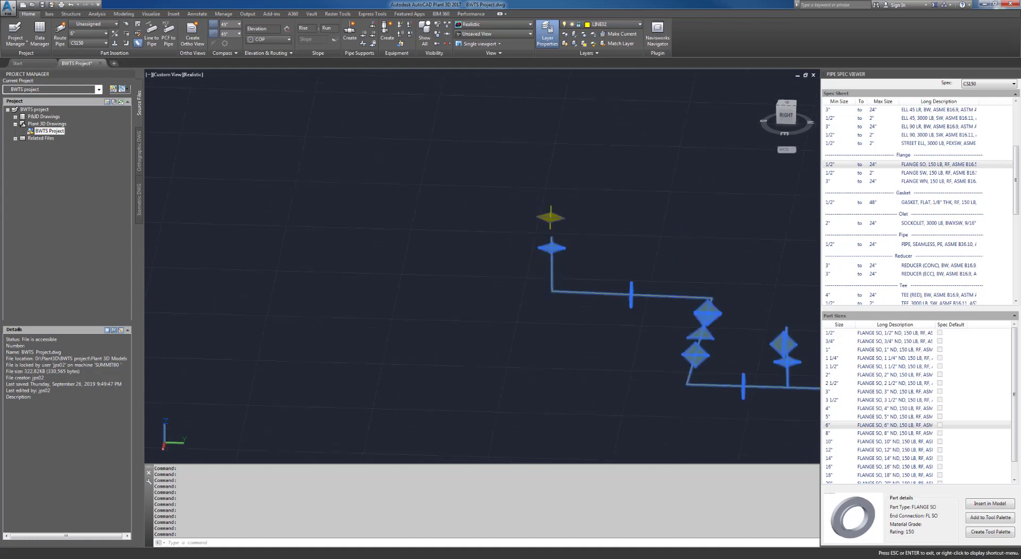
Set the pipe size to 12" and convert the selected yellow lines to CS150 piping.
{"action": "middle_click_drag", "start_coordinate": [576, 234], "coordinate": [315, 188]}
{"action": "middle_click_drag", "start_coordinate": [479, 287], "coordinate": [422, 241], "text": "shift"}
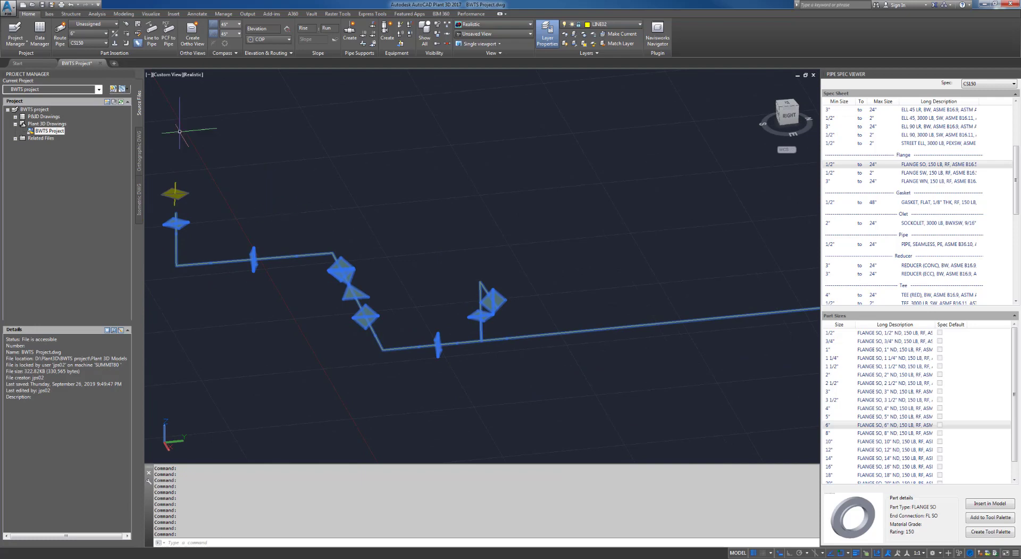
{"action": "left_click", "coordinate": [106, 33]}
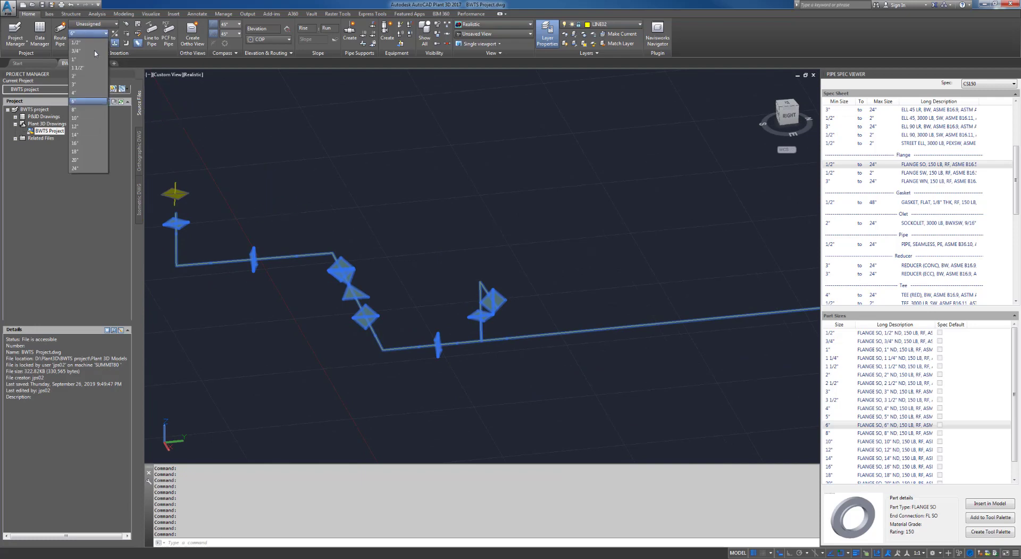
{"action": "left_click", "coordinate": [85, 127]}
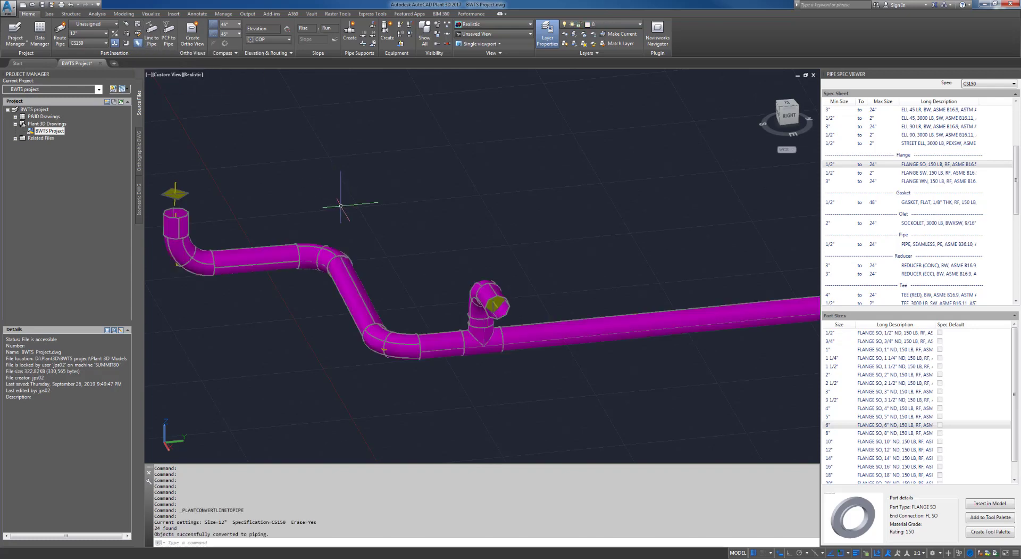
Check the converted piping's continuity by selecting all parts connected to the end pipe, and clear the selection.
{"action": "scroll", "coordinate": [431, 270], "scroll_direction": "down", "scroll_amount": 3}
{"action": "middle_click_drag", "start_coordinate": [431, 270], "coordinate": [612, 264], "text": "shift"}
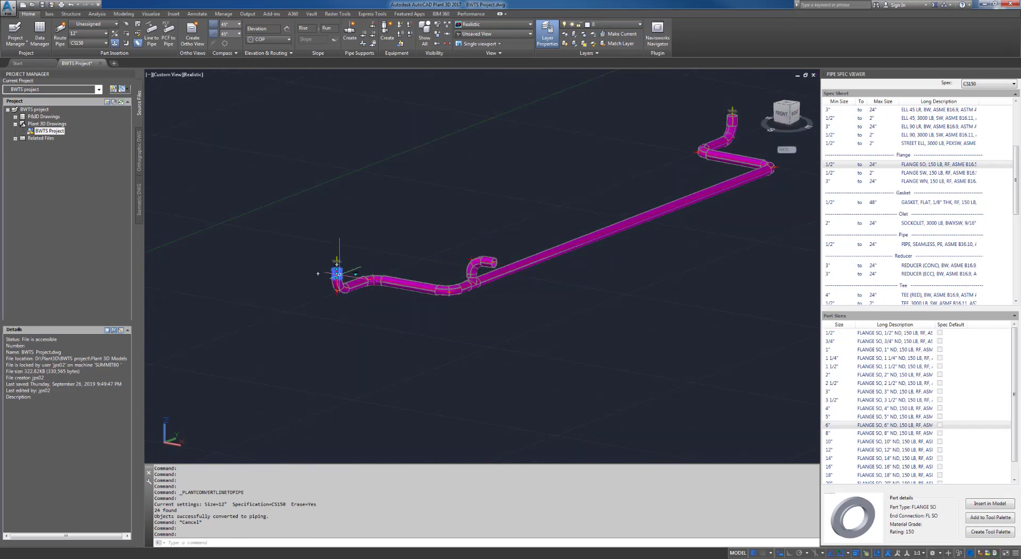
{"action": "right_click", "coordinate": [339, 274]}
{"action": "mouse_move", "coordinate": [363, 319]}
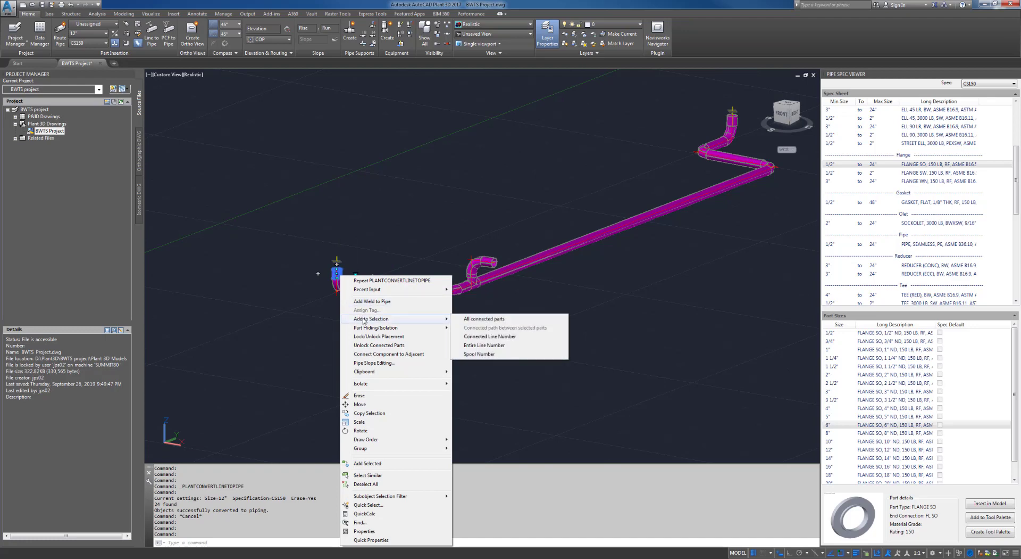
{"action": "left_click", "coordinate": [489, 319]}
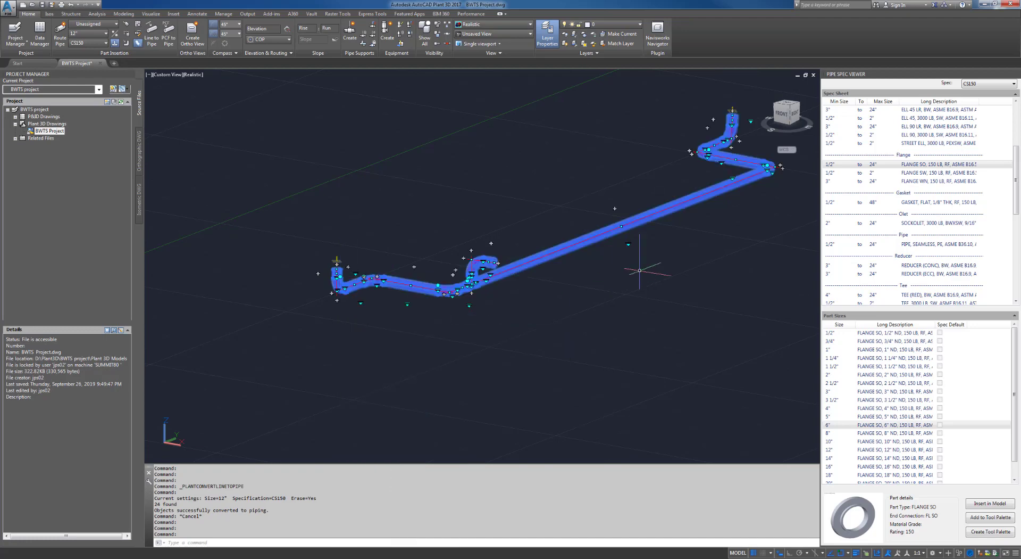
{"action": "middle_click_drag", "start_coordinate": [639, 270], "coordinate": [426, 333], "text": "shift"}
{"action": "middle_click_drag", "start_coordinate": [526, 325], "coordinate": [524, 327]}
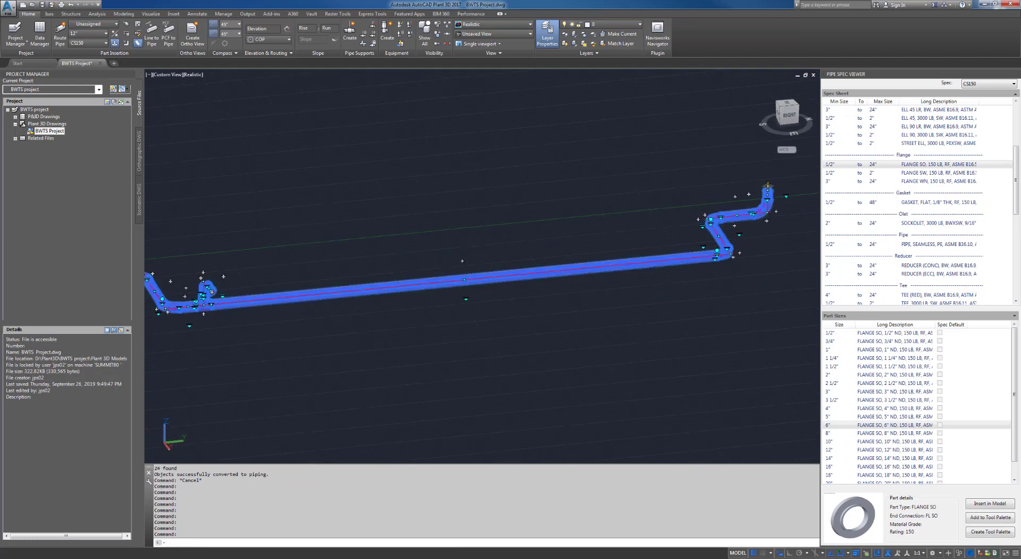
{"action": "key", "text": "Escape"}
{"action": "key", "text": "Escape"}
Save the drawing and show the point cloud around the open vertical end of the 12" piping near the tee branch.
{"action": "middle_click_drag", "start_coordinate": [327, 336], "coordinate": [511, 317]}
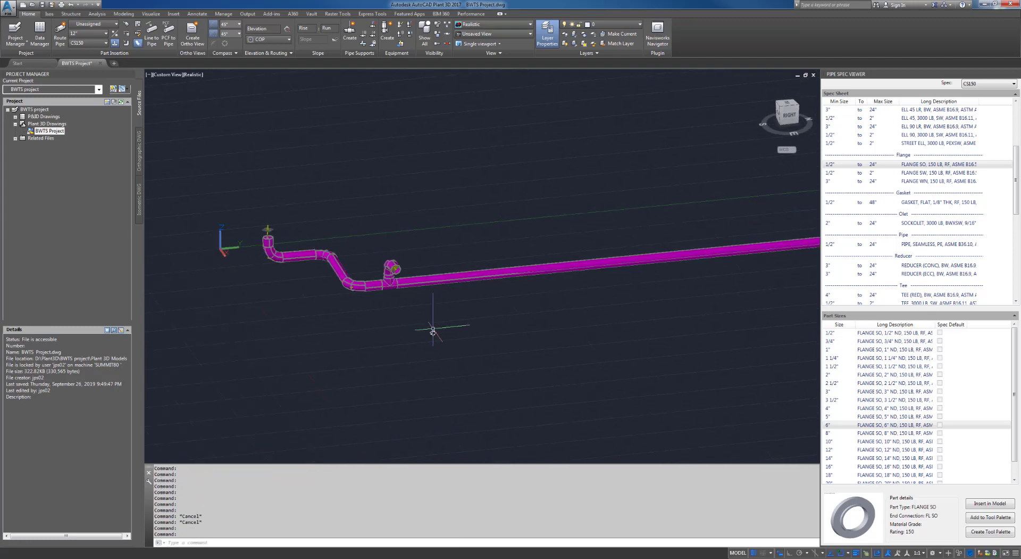
{"action": "middle_click_drag", "start_coordinate": [433, 331], "coordinate": [431, 339], "text": "shift"}
{"action": "scroll", "coordinate": [368, 306], "scroll_direction": "up", "scroll_amount": 4}
{"action": "middle_click_drag", "start_coordinate": [285, 294], "coordinate": [319, 308], "text": "shift"}
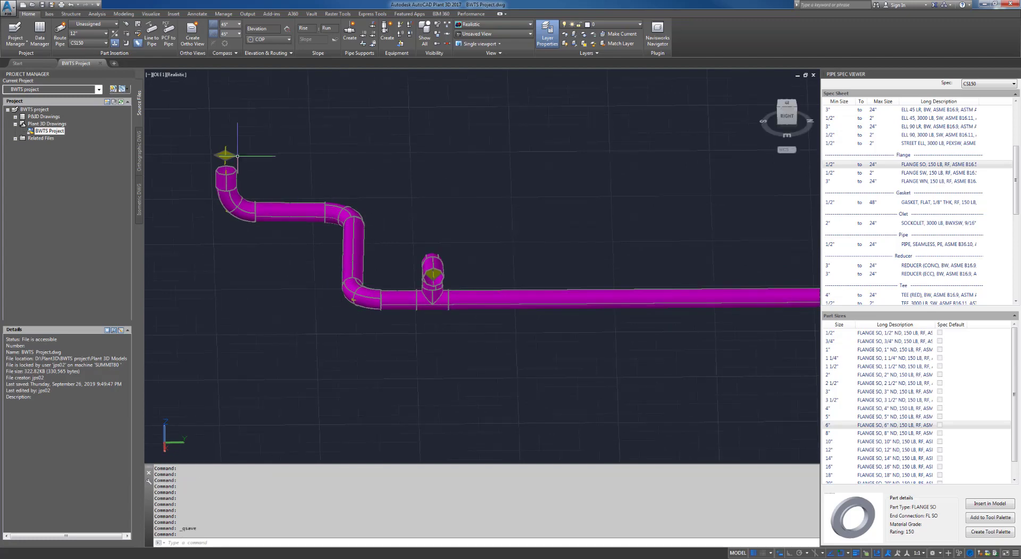
{"action": "scroll", "coordinate": [246, 180], "scroll_direction": "up", "scroll_amount": 5}
{"action": "middle_click_drag", "start_coordinate": [296, 207], "coordinate": [469, 282]}
{"action": "mouse_move", "coordinate": [473, 251]}
{"action": "middle_mouse_down", "text": "shift"}
{"action": "mouse_move", "coordinate": [467, 209]}
{"action": "mouse_move", "coordinate": [479, 221]}
{"action": "mouse_move", "coordinate": [456, 212]}
{"action": "mouse_move", "coordinate": [470, 244]}
{"action": "mouse_move", "coordinate": [457, 248]}
{"action": "middle_mouse_up", "text": "shift"}
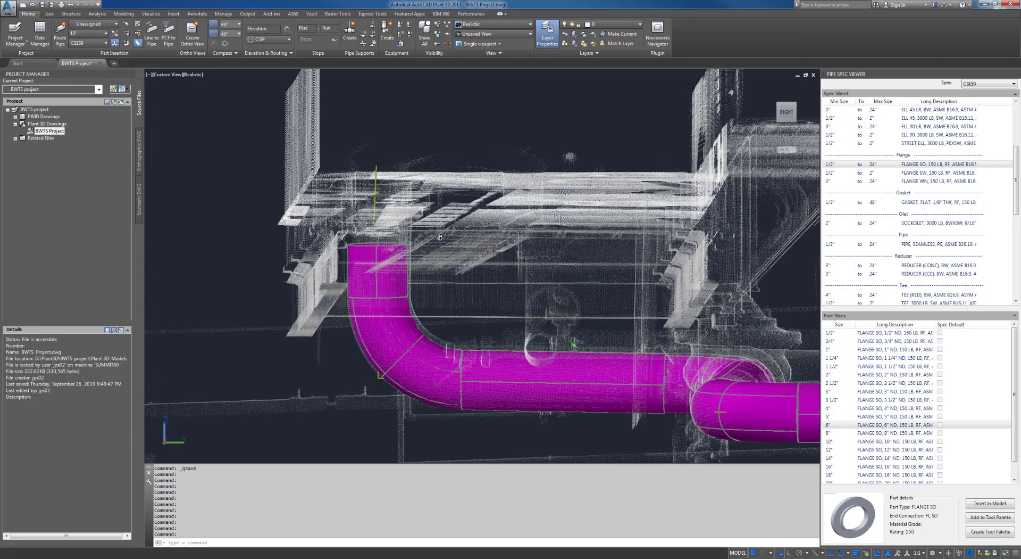
Crop the point cloud with a rectangle around the scanned flange above the vertical pipe end, keeping the points inside.
{"action": "middle_click_drag", "start_coordinate": [440, 237], "coordinate": [440, 233], "text": "shift"}
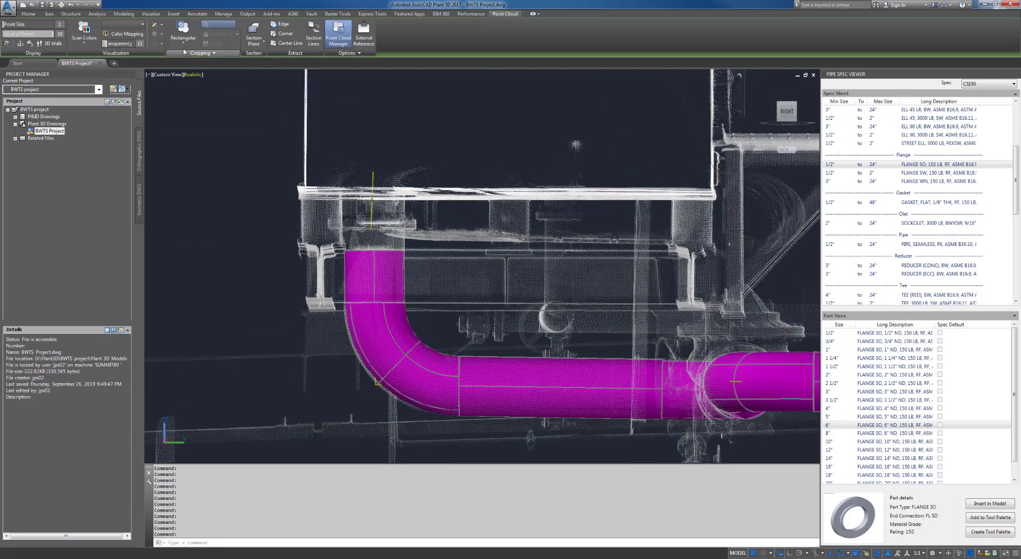
{"action": "left_click", "coordinate": [183, 42]}
{"action": "left_click", "coordinate": [190, 57]}
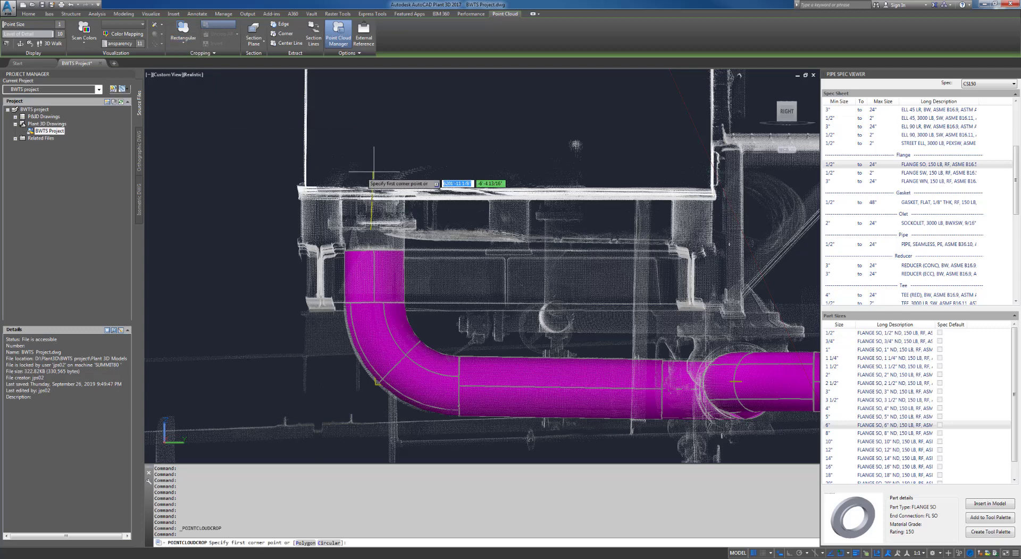
{"action": "left_click", "coordinate": [315, 171]}
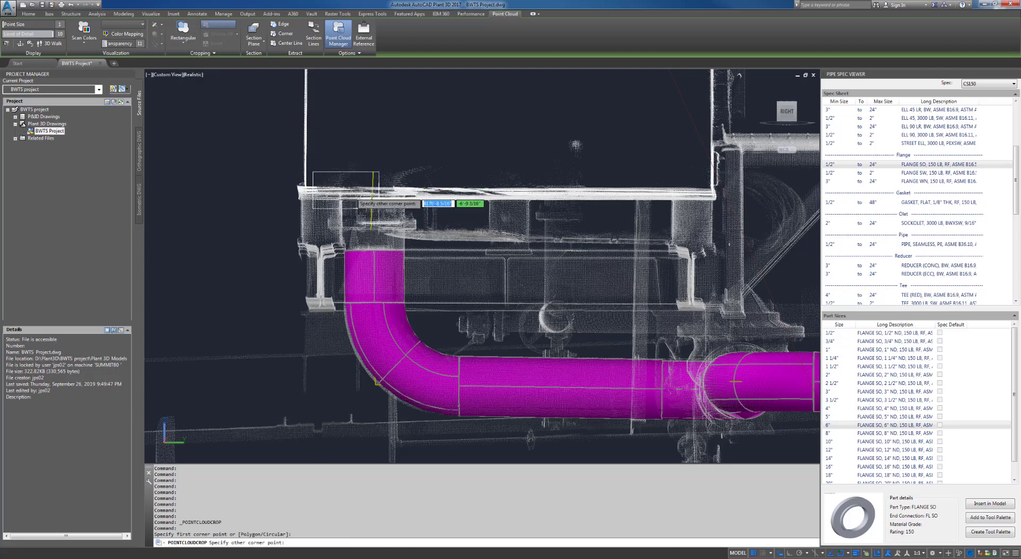
{"action": "left_click", "coordinate": [439, 250]}
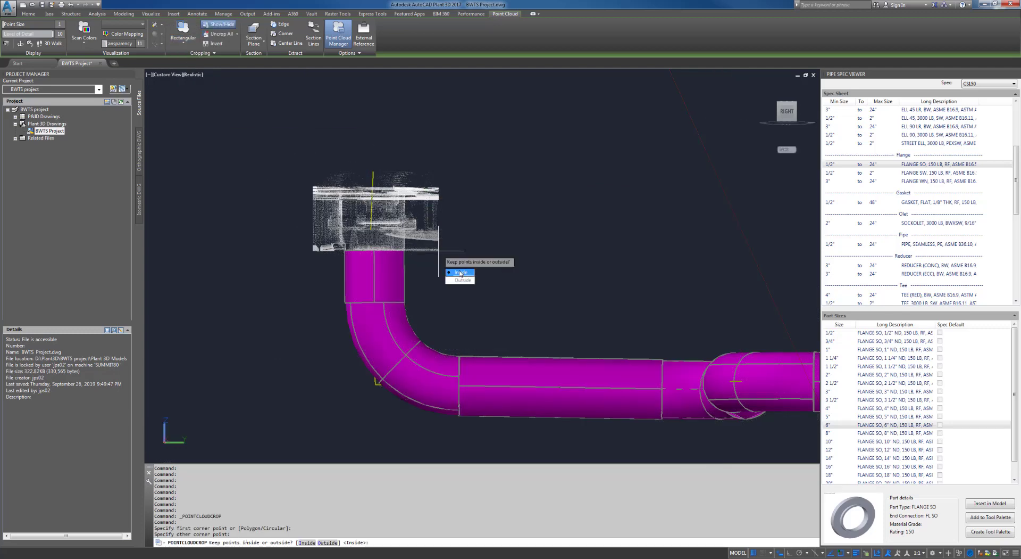
{"action": "left_click", "coordinate": [461, 273]}
{"action": "scroll", "coordinate": [498, 251], "scroll_direction": "down", "scroll_amount": 3}
{"action": "key", "text": "Escape"}
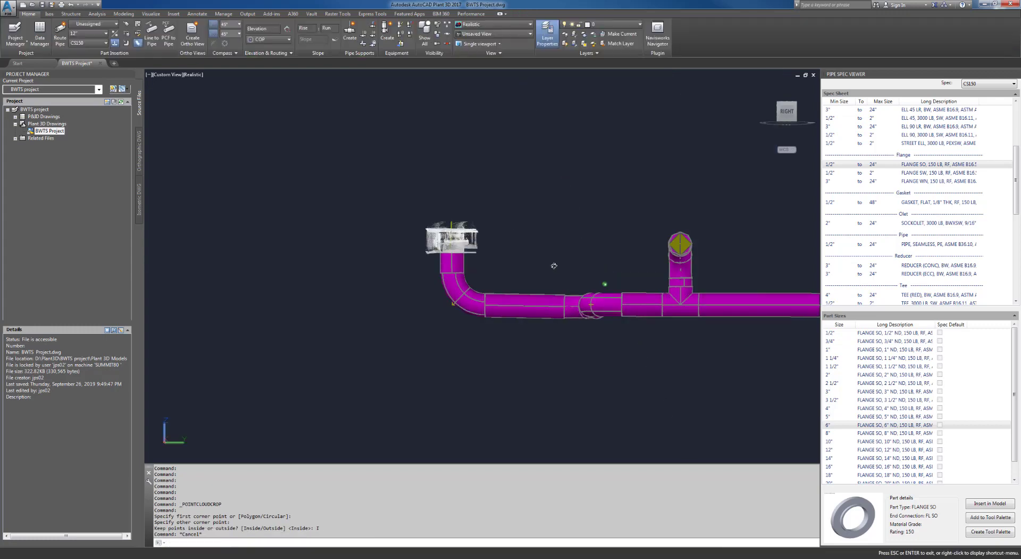
Crop the point cloud from the back view with a second rectangle around the same flange, keeping the inside points.
{"action": "middle_click_drag", "start_coordinate": [555, 266], "coordinate": [418, 268], "text": "shift"}
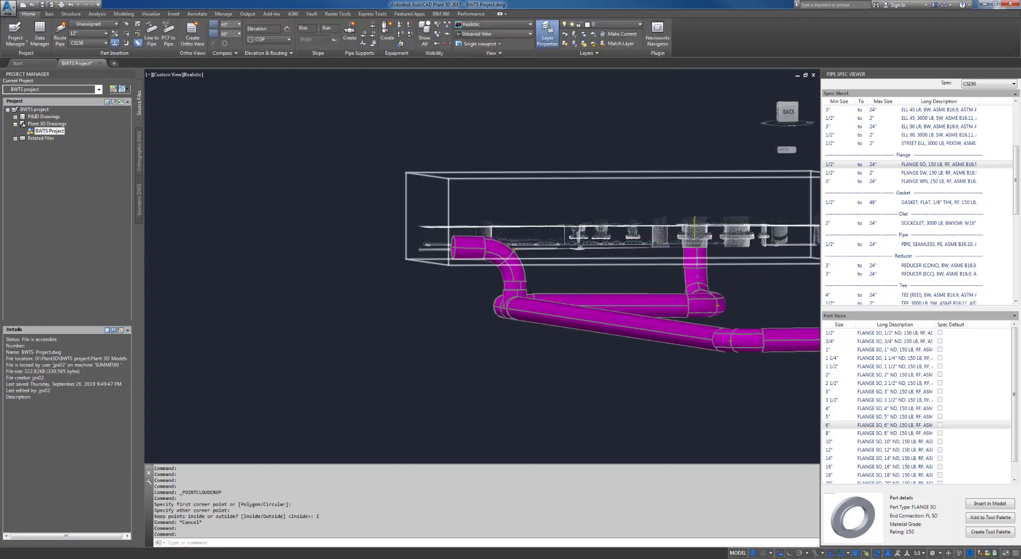
{"action": "scroll", "coordinate": [708, 237], "scroll_direction": "up", "scroll_amount": 3}
{"action": "middle_click_drag", "start_coordinate": [751, 282], "coordinate": [511, 263]}
{"action": "left_click", "coordinate": [487, 254]}
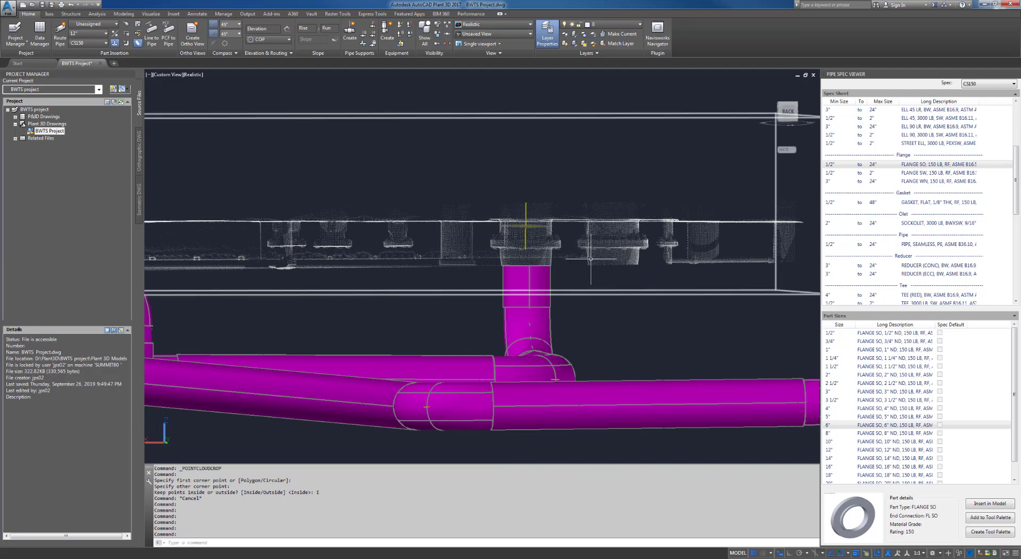
{"action": "left_click", "coordinate": [182, 43]}
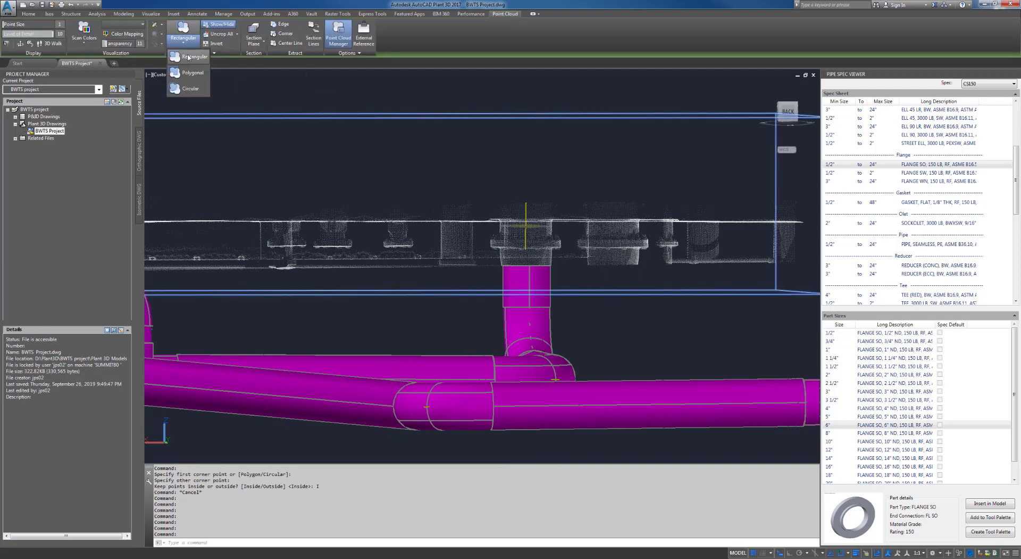
{"action": "left_click", "coordinate": [480, 189]}
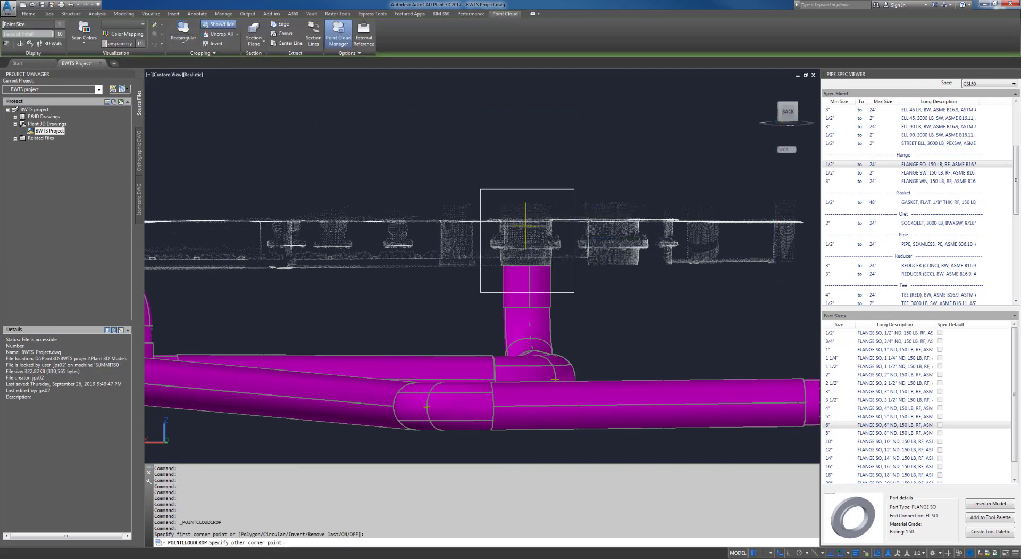
{"action": "left_click", "coordinate": [575, 293]}
{"action": "left_click", "coordinate": [588, 314]}
{"action": "key", "text": "Escape"}
{"action": "scroll", "coordinate": [468, 264], "scroll_direction": "down", "scroll_amount": 3}
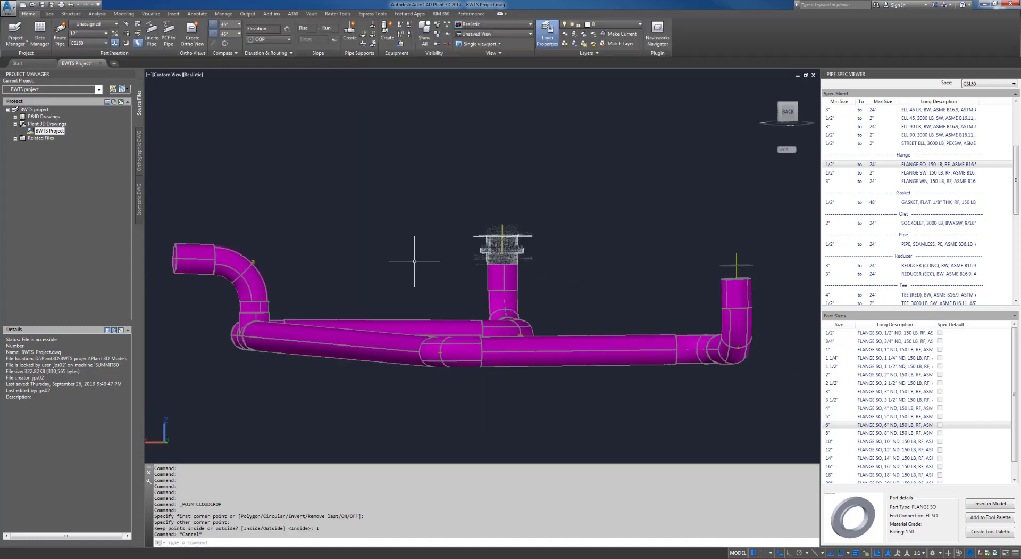
Examine how the short vertical 12" pipe meets the cropped scan of the flange above it.
{"action": "middle_click_drag", "start_coordinate": [427, 282], "coordinate": [473, 306], "text": "shift"}
{"action": "middle_click_drag", "start_coordinate": [268, 229], "coordinate": [649, 388]}
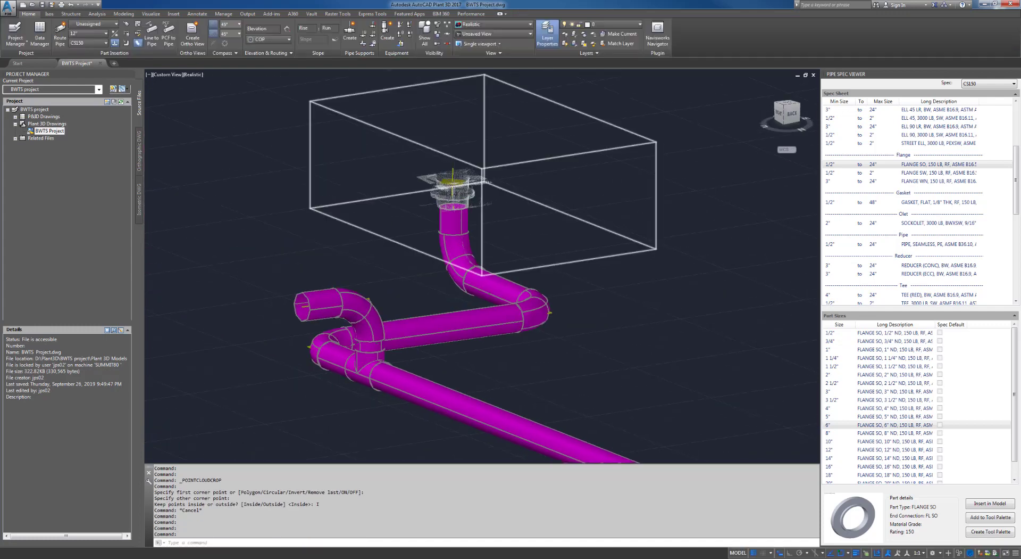
{"action": "scroll", "coordinate": [452, 197], "scroll_direction": "up", "scroll_amount": 3}
{"action": "left_click", "coordinate": [453, 250]}
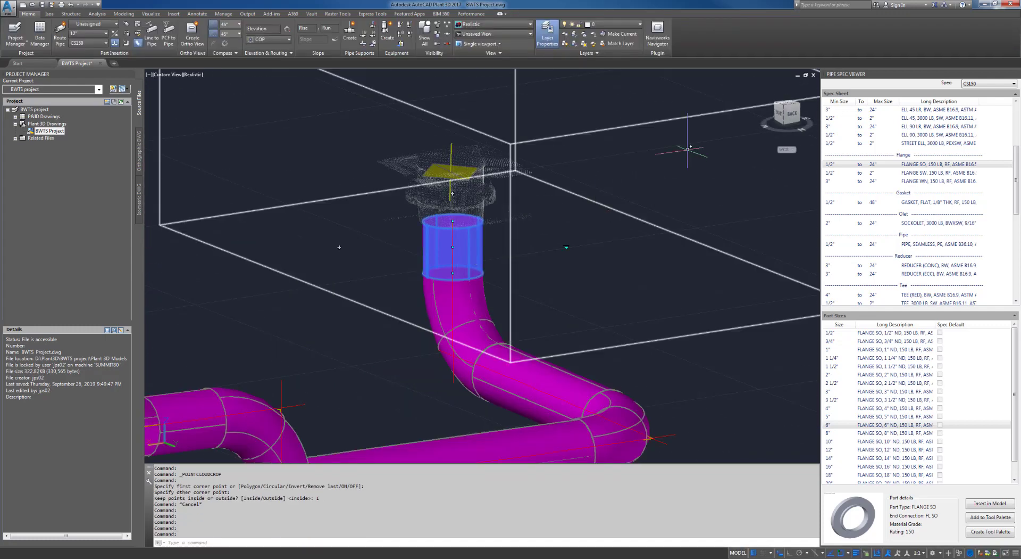
{"action": "middle_click_drag", "start_coordinate": [590, 255], "coordinate": [641, 243], "text": "shift"}
{"action": "key", "text": "Escape"}
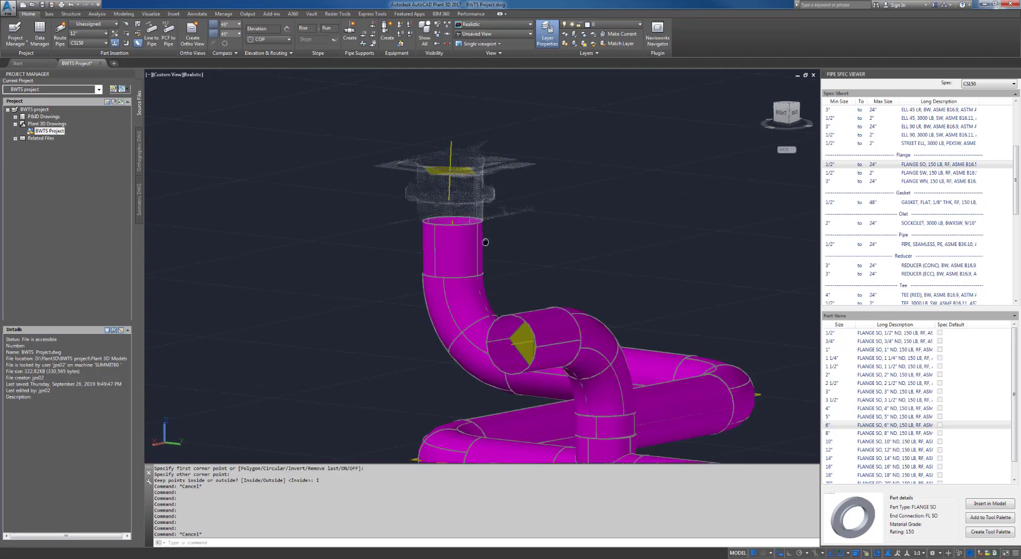
{"action": "middle_click_drag", "start_coordinate": [505, 242], "coordinate": [612, 267]}
{"action": "middle_click_drag", "start_coordinate": [517, 297], "coordinate": [545, 292]}
{"action": "scroll", "coordinate": [537, 294], "scroll_direction": "up", "scroll_amount": 3}
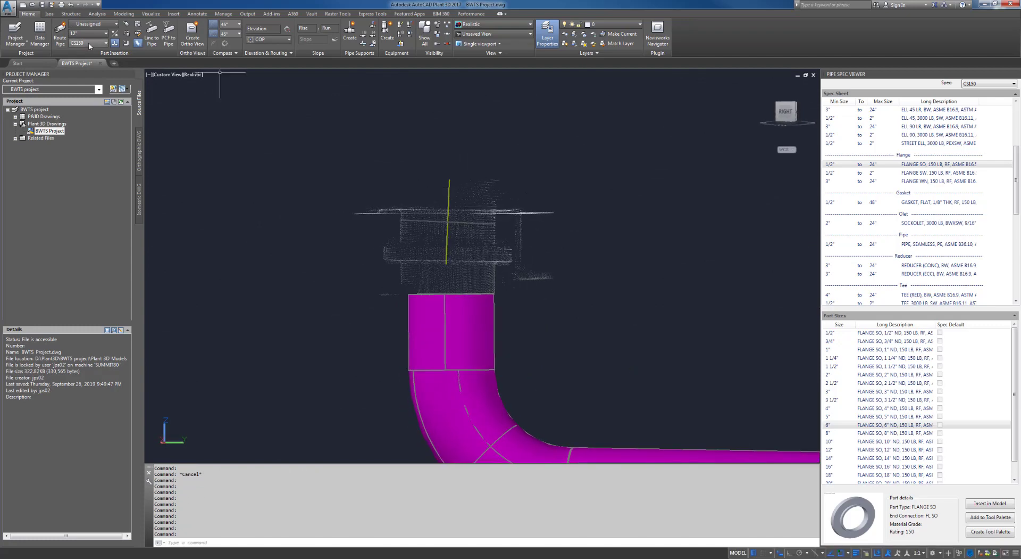
Route a straight 14" CS150 pipe along the yellow centreline through the scanned flange above the vertical pipe end.
{"action": "left_click", "coordinate": [105, 34]}
{"action": "left_click", "coordinate": [75, 135]}
{"action": "left_click", "coordinate": [446, 263]}
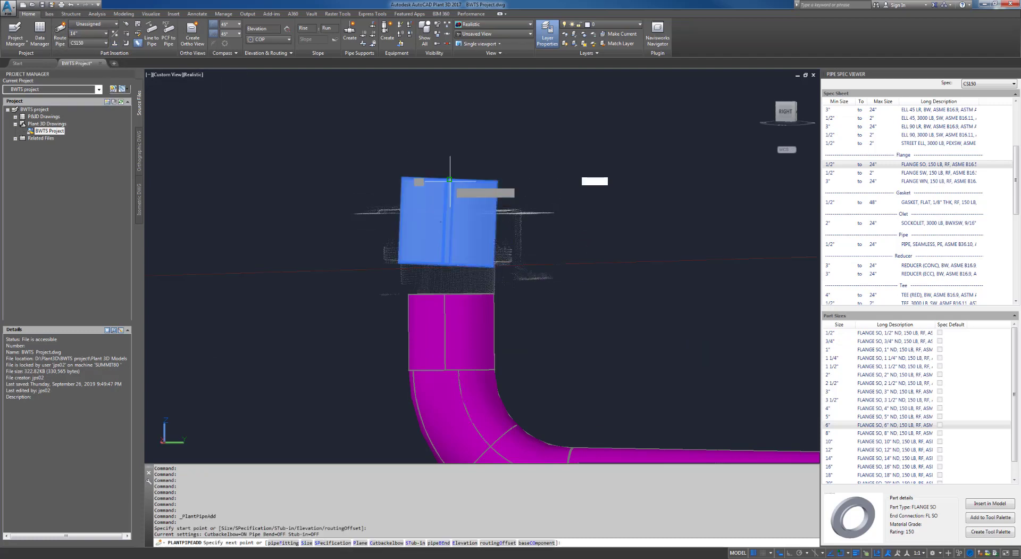
{"action": "right_click", "coordinate": [455, 182]}
{"action": "left_click", "coordinate": [471, 196]}
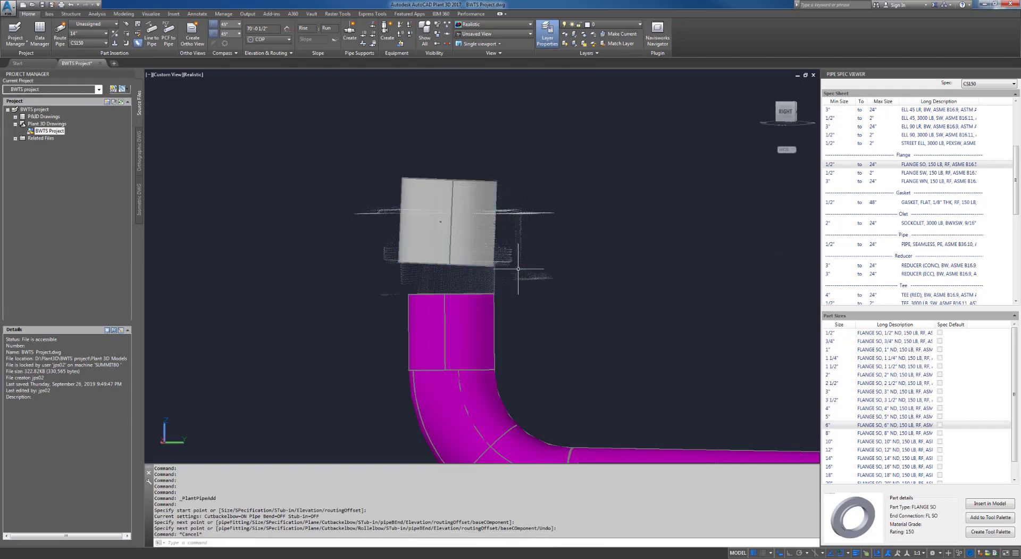
Delete the short vertical 12" pipe between the elbow and the 14" pipe.
{"action": "middle_click_drag", "start_coordinate": [518, 268], "coordinate": [519, 205]}
{"action": "middle_click_drag", "start_coordinate": [518, 240], "coordinate": [524, 244], "text": "shift"}
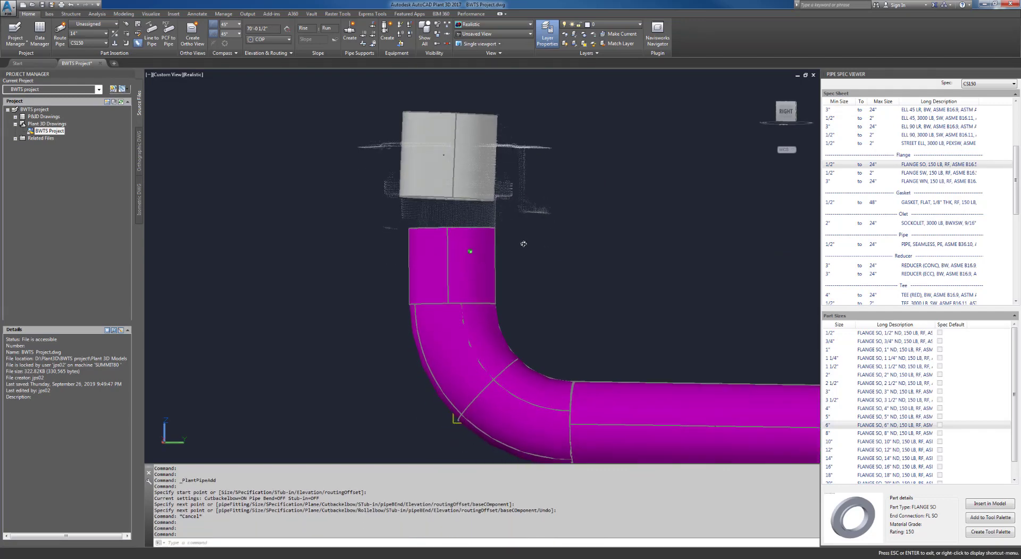
{"action": "left_click", "coordinate": [485, 248]}
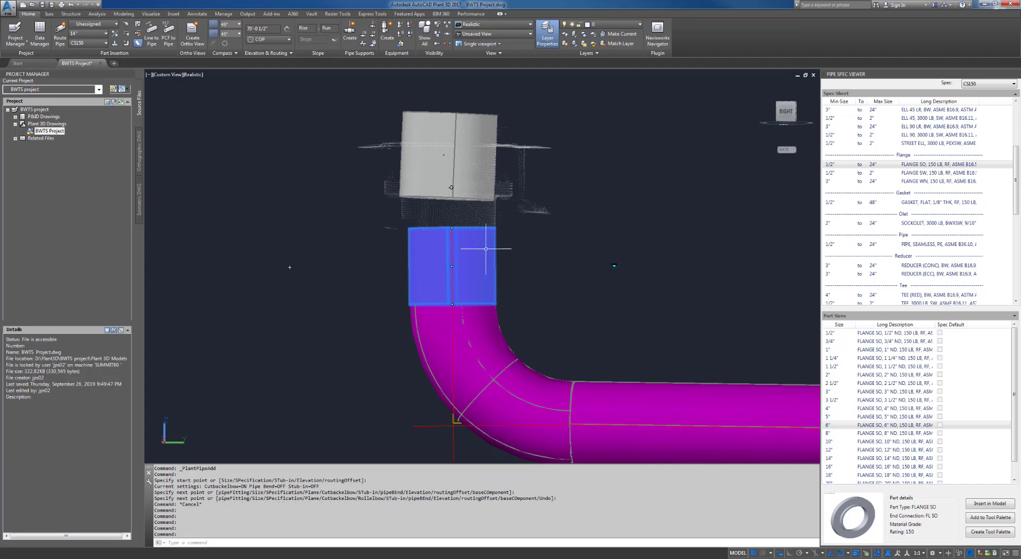
{"action": "key", "text": "Delete"}
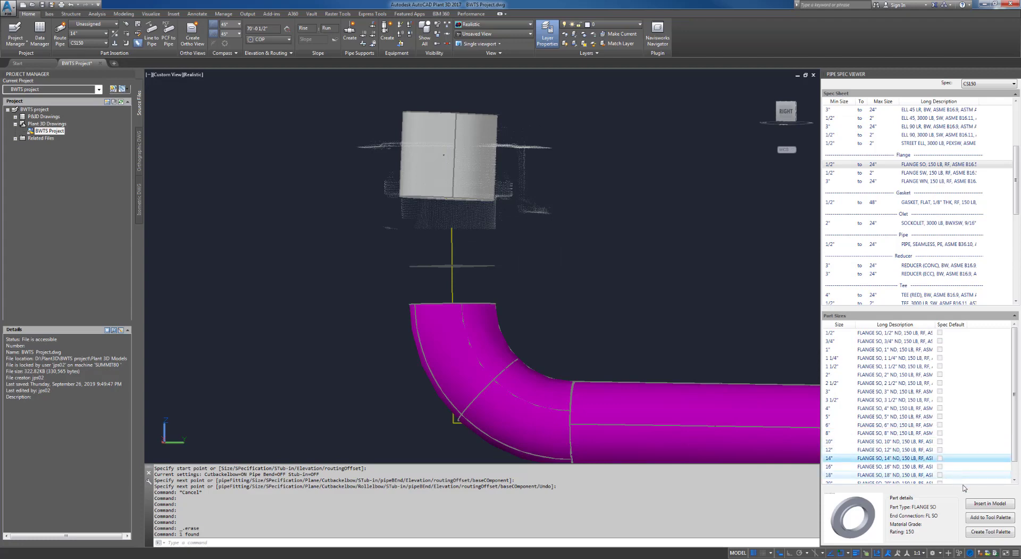
Insert a 14" slip-on 150 LB flange on the lower end of the 14" pipe with 0 rotation.
{"action": "left_click", "coordinate": [983, 504]}
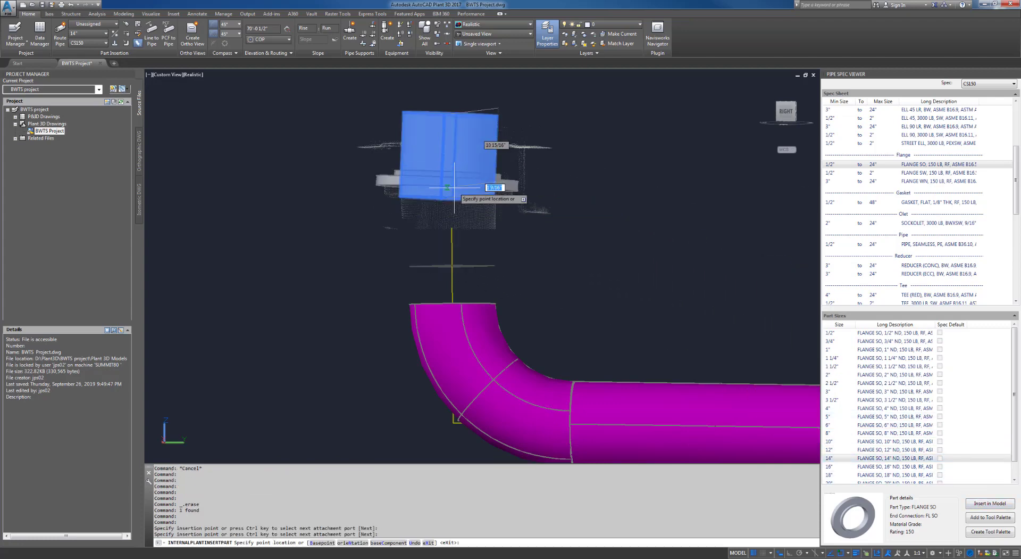
{"action": "scroll", "coordinate": [497, 183], "scroll_direction": "up", "scroll_amount": 3}
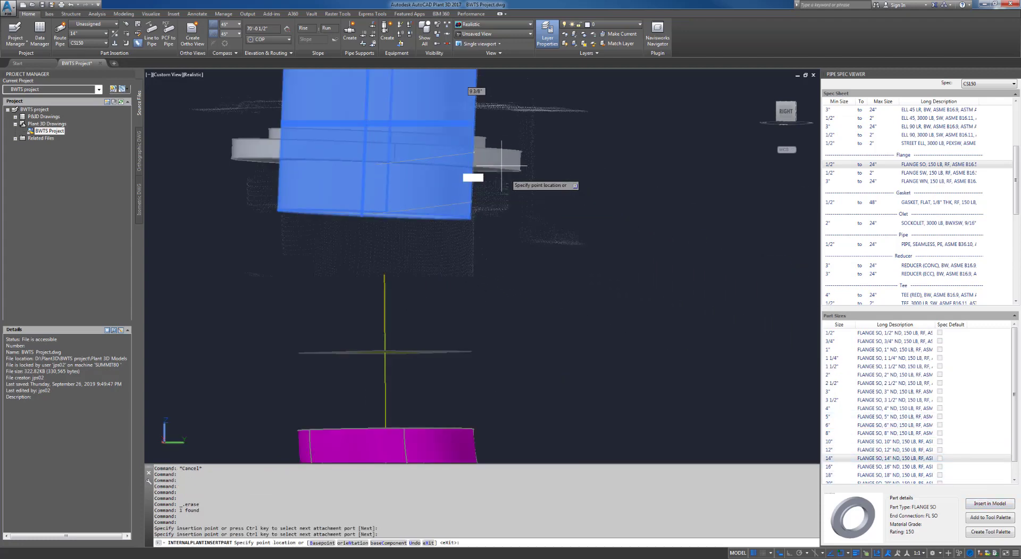
{"action": "left_click", "coordinate": [441, 193]}
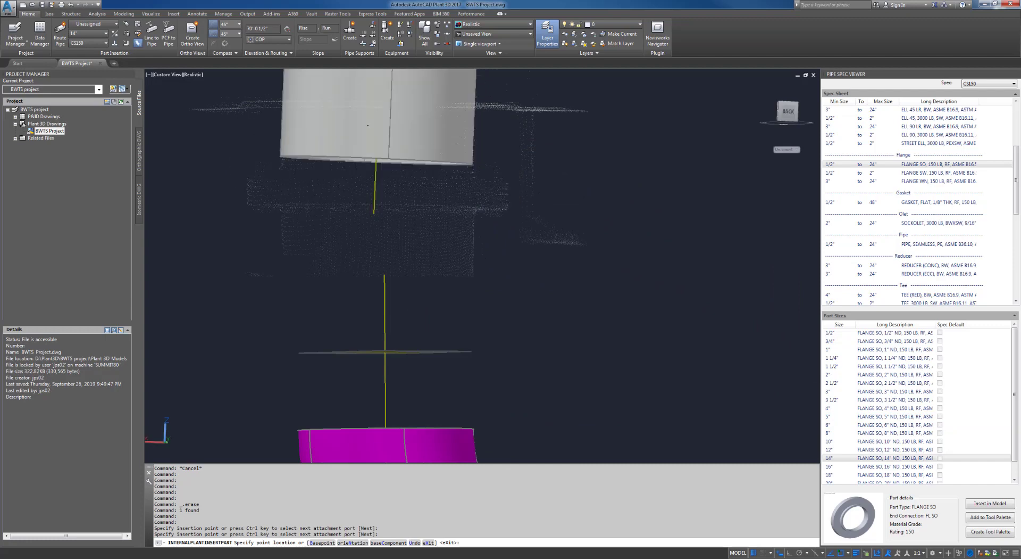
{"action": "key", "text": "Return"}
{"action": "right_click", "coordinate": [442, 193]}
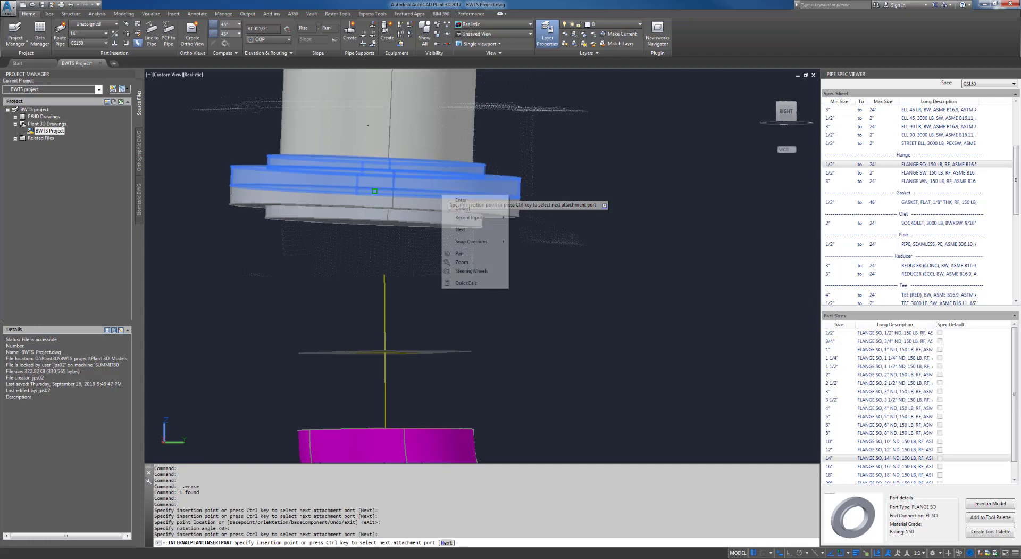
{"action": "left_click", "coordinate": [452, 200]}
{"action": "middle_click_drag", "start_coordinate": [516, 244], "coordinate": [536, 268], "text": "shift"}
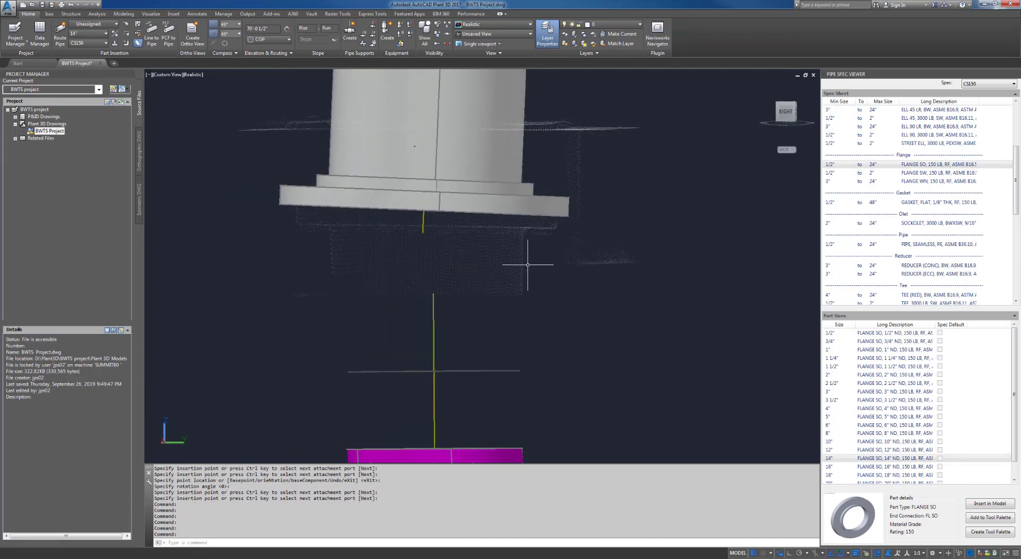
Switch to the point-cloud modelling program and hide the whole Pipe Model around the upper end of the vertical yellow pipe.
{"action": "key", "text": "alt+Tab"}
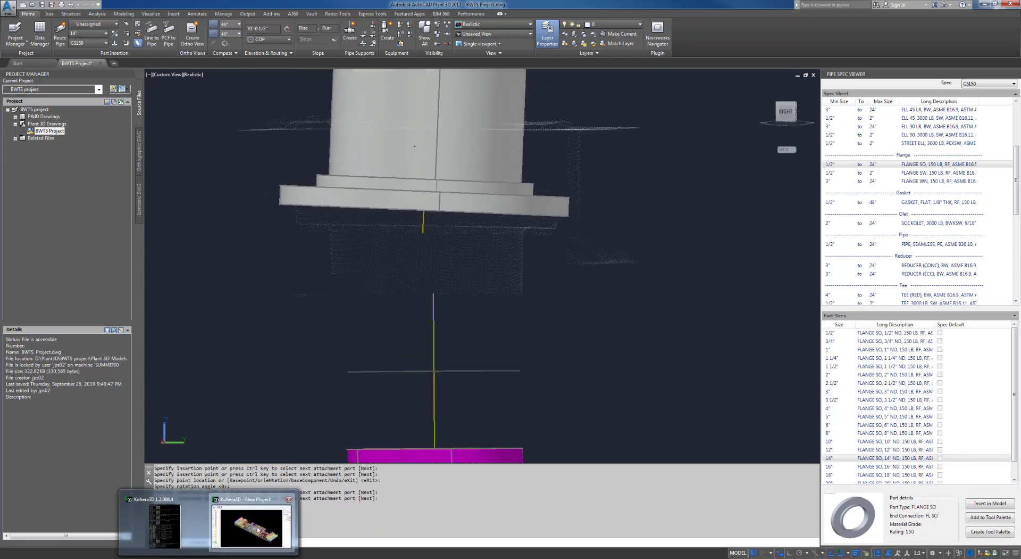
{"action": "middle_click_drag", "start_coordinate": [401, 374], "coordinate": [594, 299]}
{"action": "scroll", "coordinate": [529, 396], "scroll_direction": "up", "scroll_amount": 5}
{"action": "scroll", "coordinate": [632, 293], "scroll_direction": "up", "scroll_amount": 5}
{"action": "scroll", "coordinate": [594, 300], "scroll_direction": "up", "scroll_amount": 4}
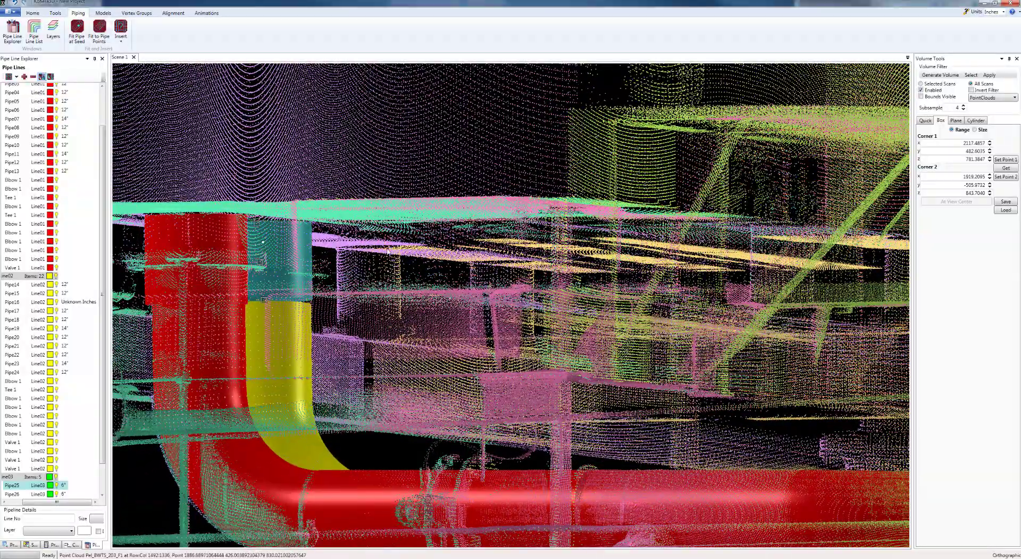
{"action": "middle_click_drag", "start_coordinate": [388, 251], "coordinate": [231, 356]}
{"action": "scroll", "coordinate": [268, 362], "scroll_direction": "up", "scroll_amount": 3}
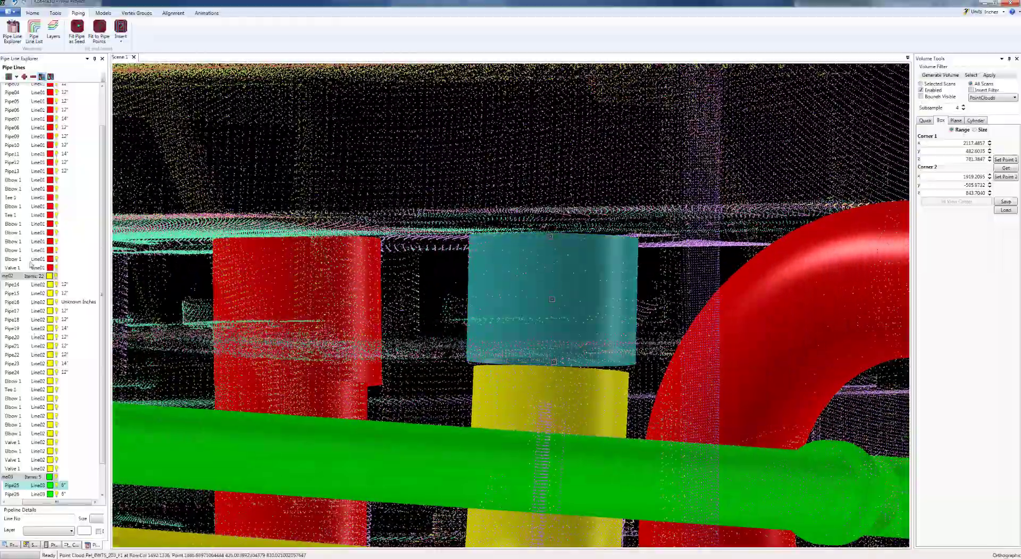
{"action": "left_click", "coordinate": [30, 545]}
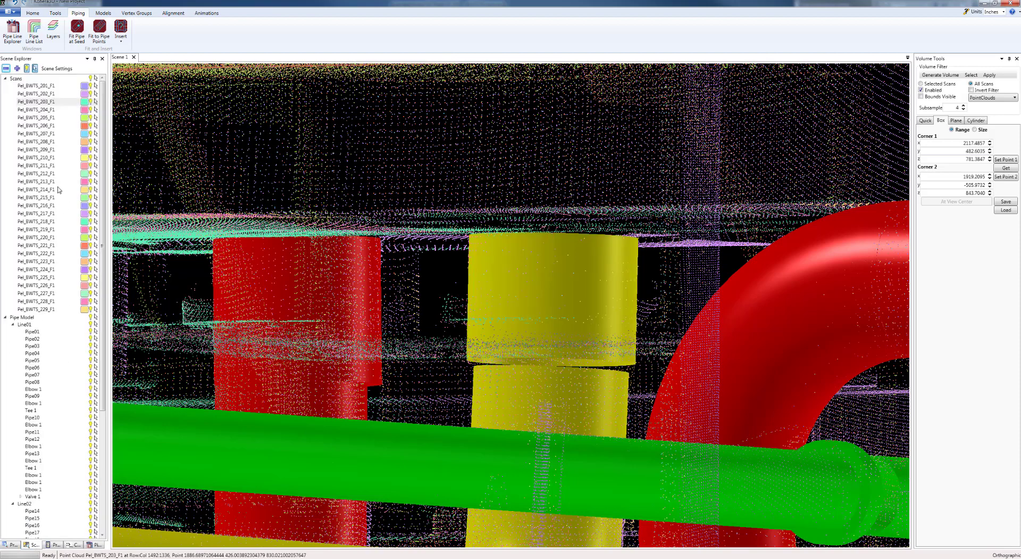
{"action": "left_click", "coordinate": [90, 317]}
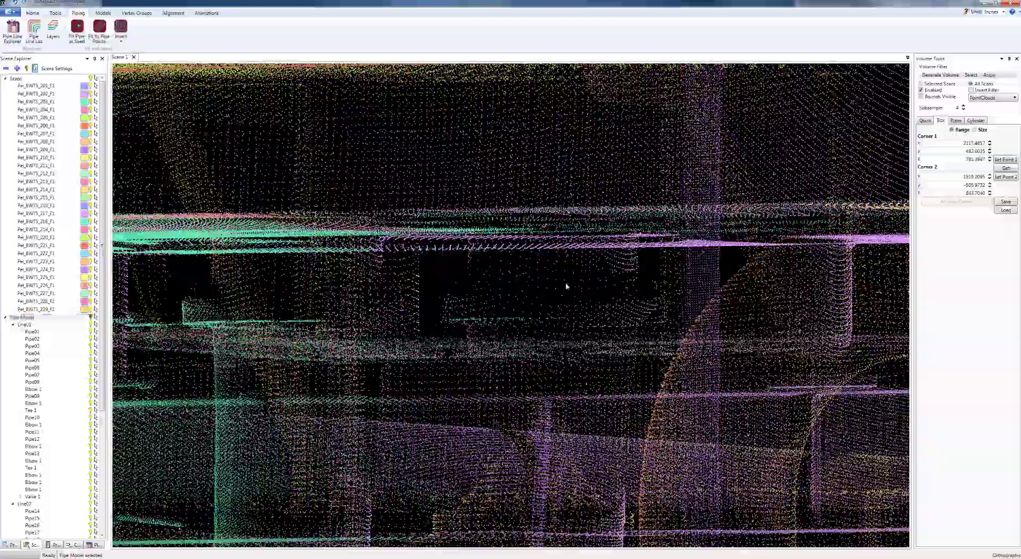
Examine the bare scan points of the flanged connection at the top of the vertical yellow pipe.
{"action": "scroll", "coordinate": [567, 286], "scroll_direction": "up", "scroll_amount": 8}
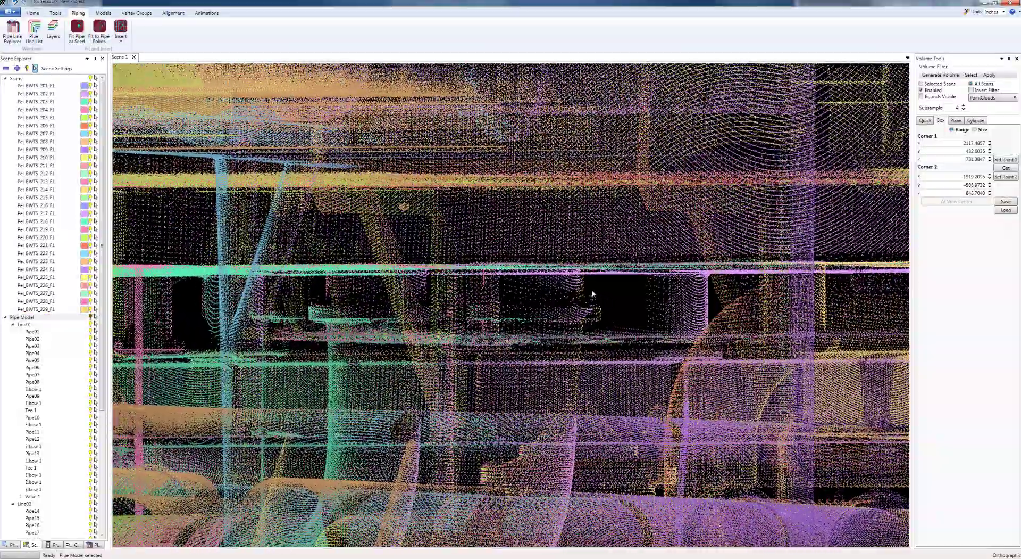
{"action": "scroll", "coordinate": [593, 293], "scroll_direction": "up", "scroll_amount": 6}
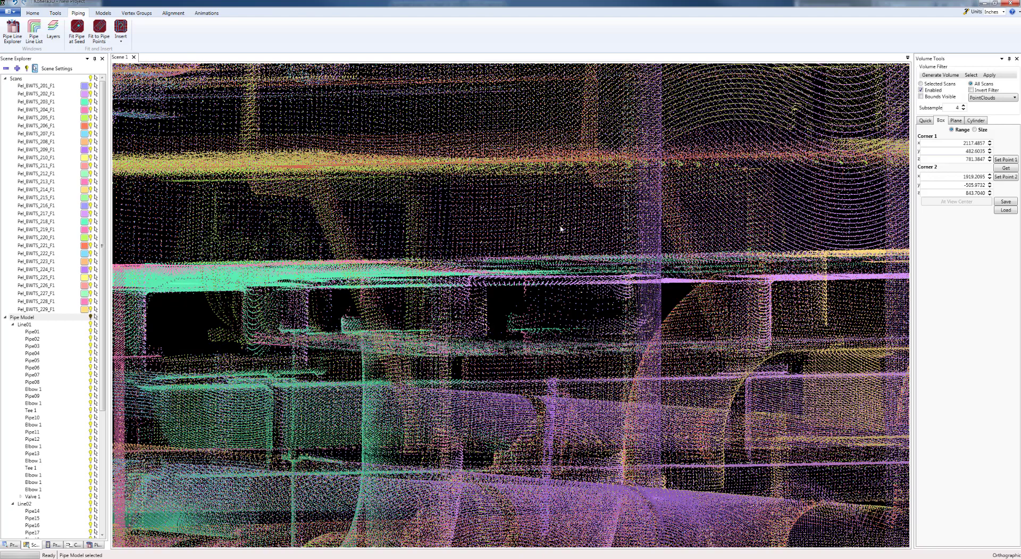
{"action": "scroll", "coordinate": [569, 286], "scroll_direction": "up", "scroll_amount": 6}
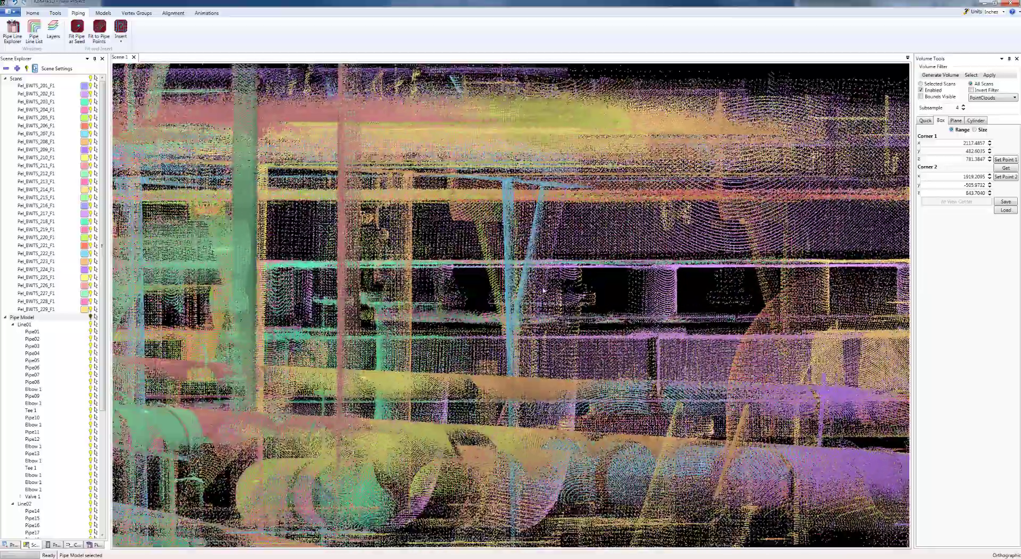
{"action": "scroll", "coordinate": [544, 291], "scroll_direction": "up", "scroll_amount": 6}
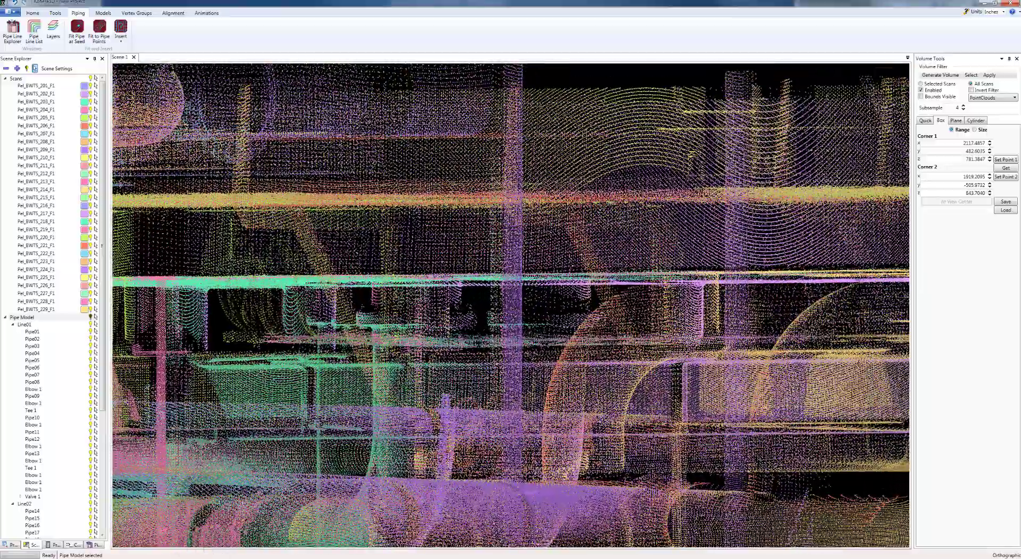
Switch back to AutoCAD Plant 3D and delete the 14" slip-on flange and the tilted 14" pipe above the elbow.
{"action": "mouse_move", "coordinate": [248, 558]}
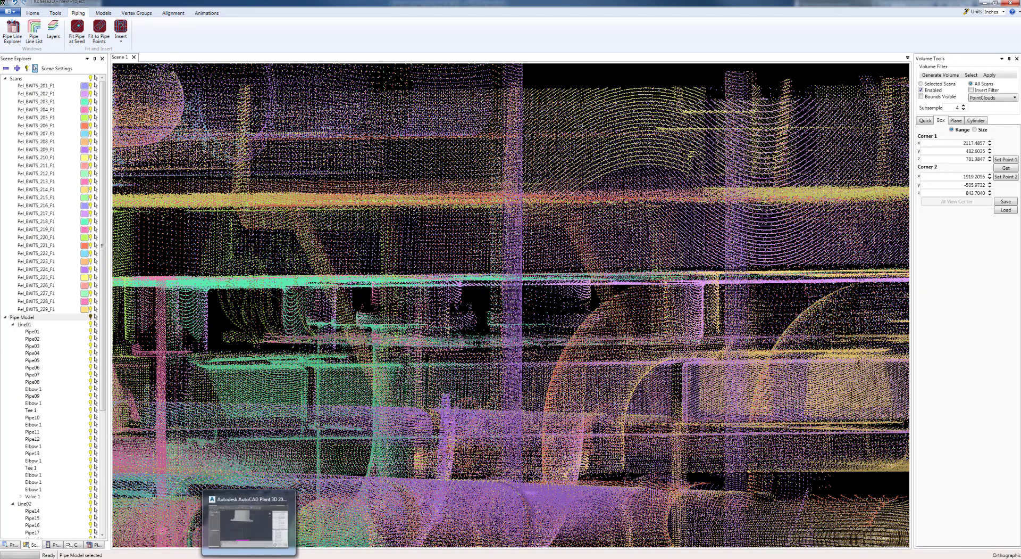
{"action": "left_click", "coordinate": [248, 524]}
{"action": "middle_click_drag", "start_coordinate": [495, 274], "coordinate": [558, 323]}
{"action": "key", "text": "Escape"}
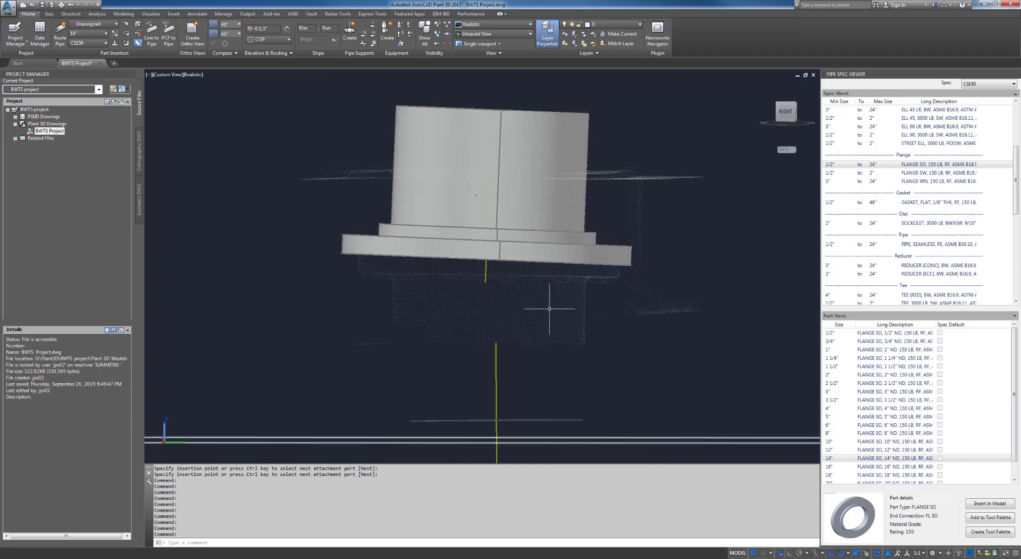
{"action": "key", "text": "Delete"}
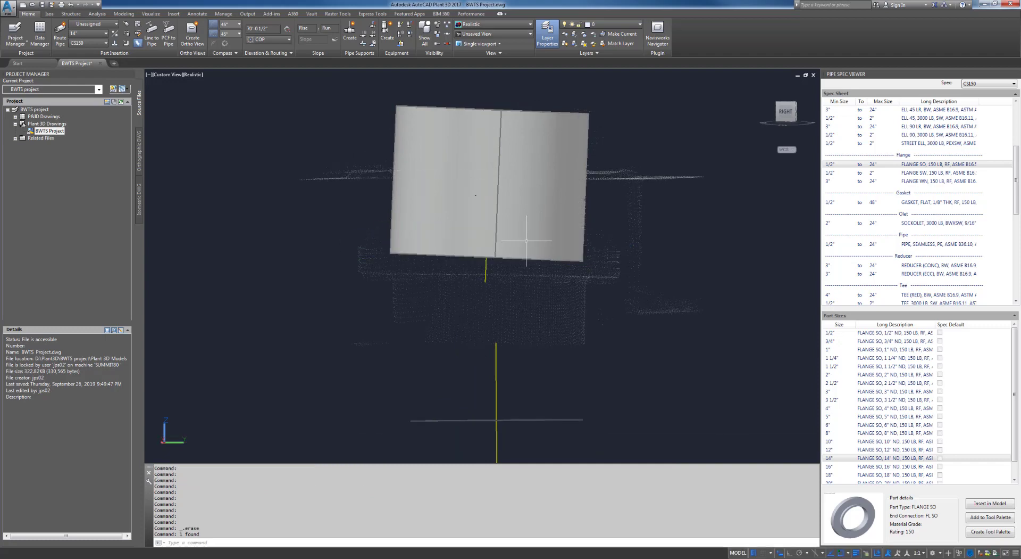
{"action": "left_click", "coordinate": [526, 238]}
{"action": "key", "text": "Delete"}
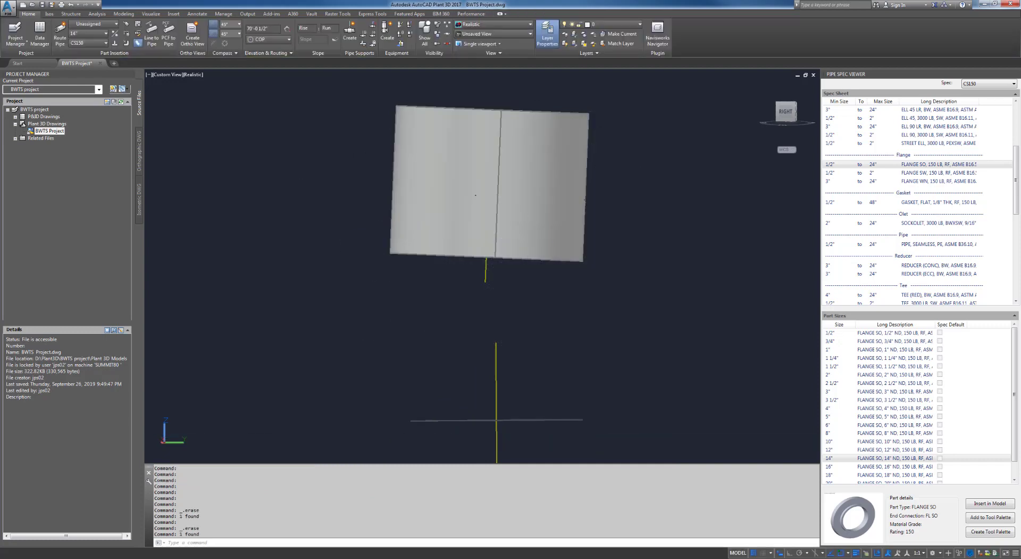
{"action": "key", "text": "ctrl+z"}
{"action": "left_click", "coordinate": [569, 132]}
{"action": "key", "text": "Delete"}
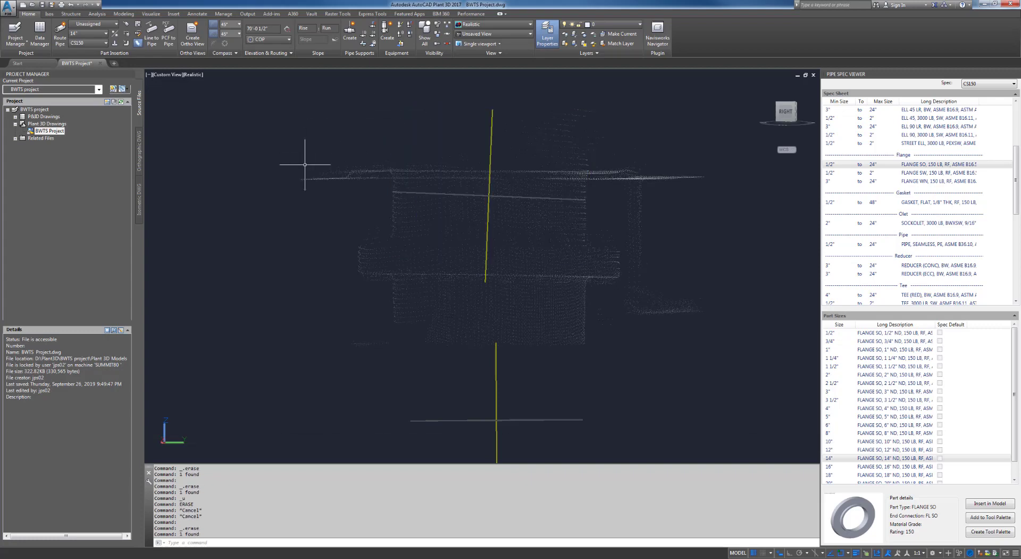
Route a truly vertical 14" CS150 pipe upward from the lower end of the upper yellow centreline, with Ortho on.
{"action": "middle_click_drag", "start_coordinate": [305, 205], "coordinate": [312, 205], "text": "shift"}
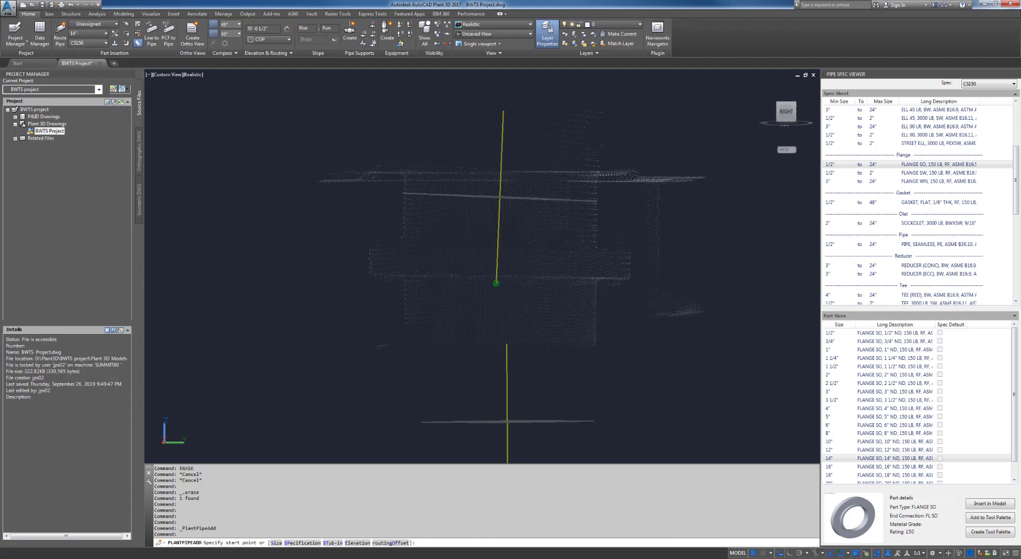
{"action": "left_click", "coordinate": [496, 283]}
{"action": "middle_click_drag", "start_coordinate": [505, 176], "coordinate": [457, 201], "text": "shift"}
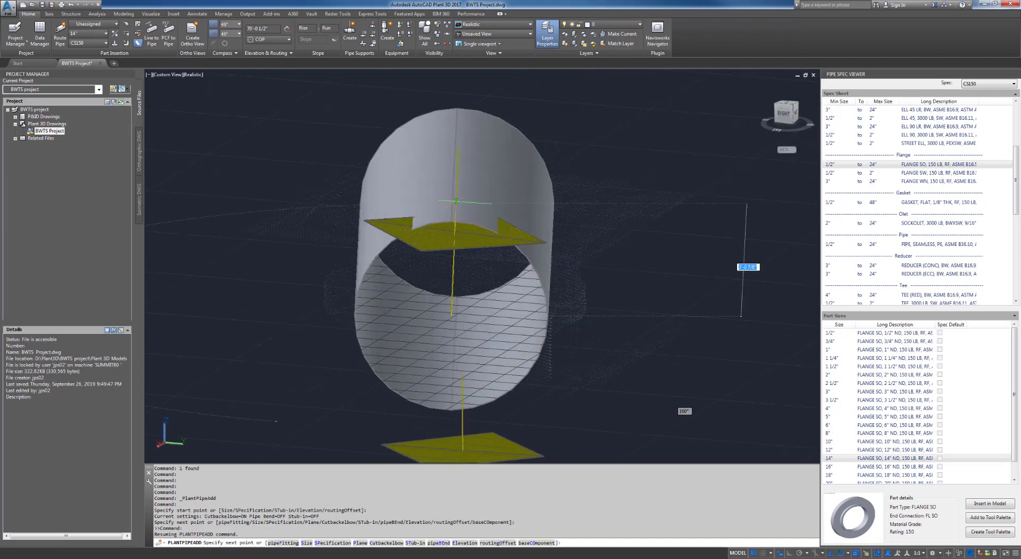
{"action": "key", "text": "F8"}
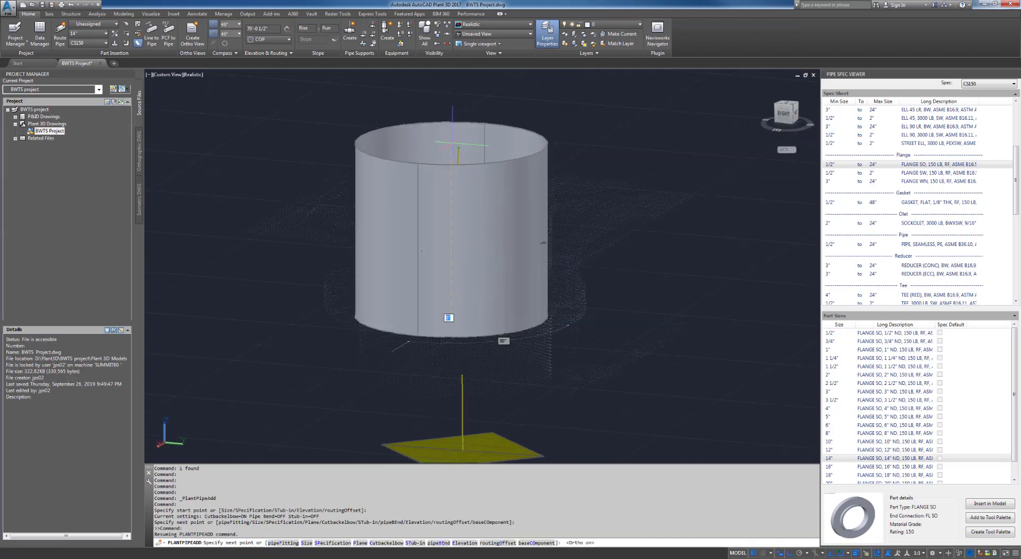
{"action": "left_click", "coordinate": [451, 135]}
{"action": "key", "text": "Escape"}
{"action": "middle_click_drag", "start_coordinate": [532, 250], "coordinate": [546, 260], "text": "shift"}
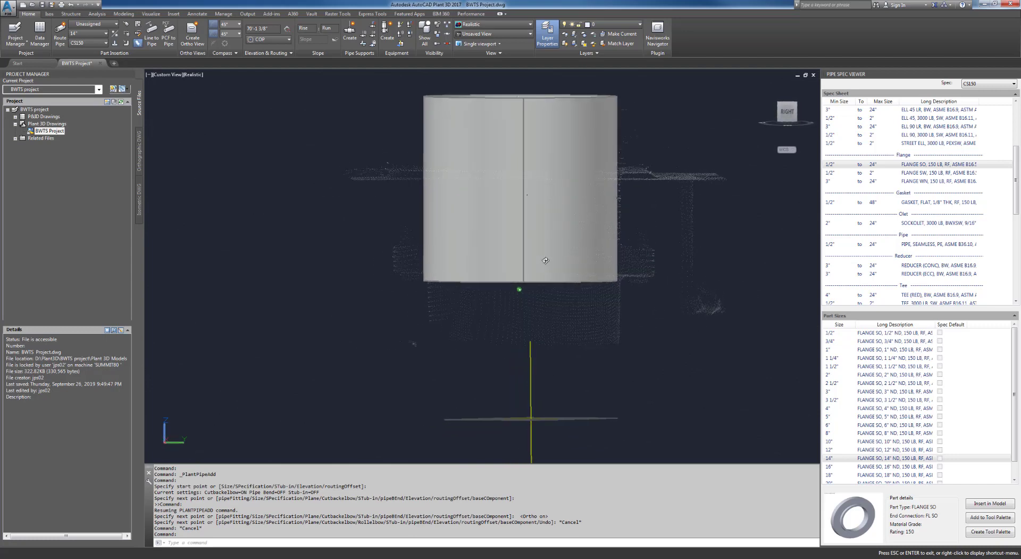
{"action": "left_click", "coordinate": [547, 138]}
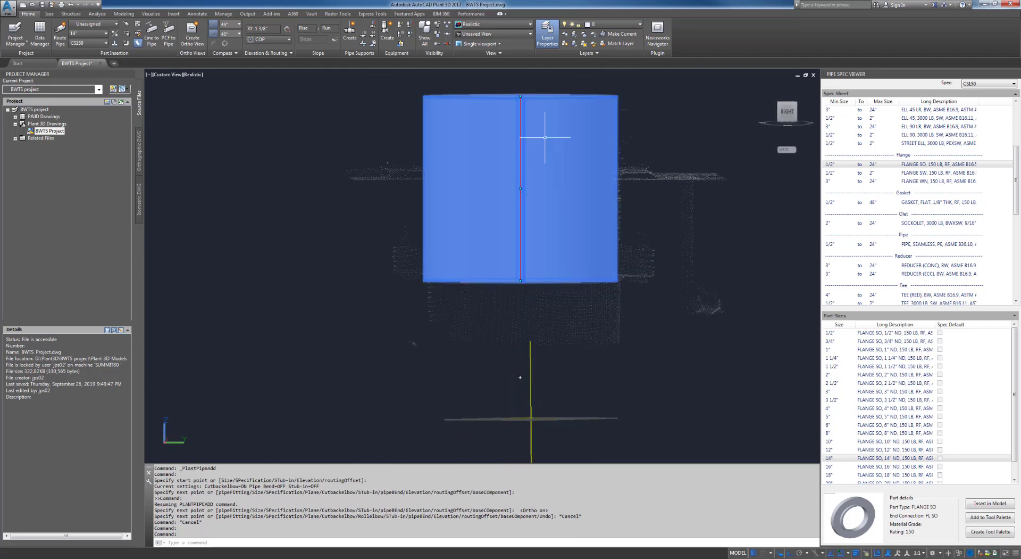
{"action": "left_click", "coordinate": [521, 97]}
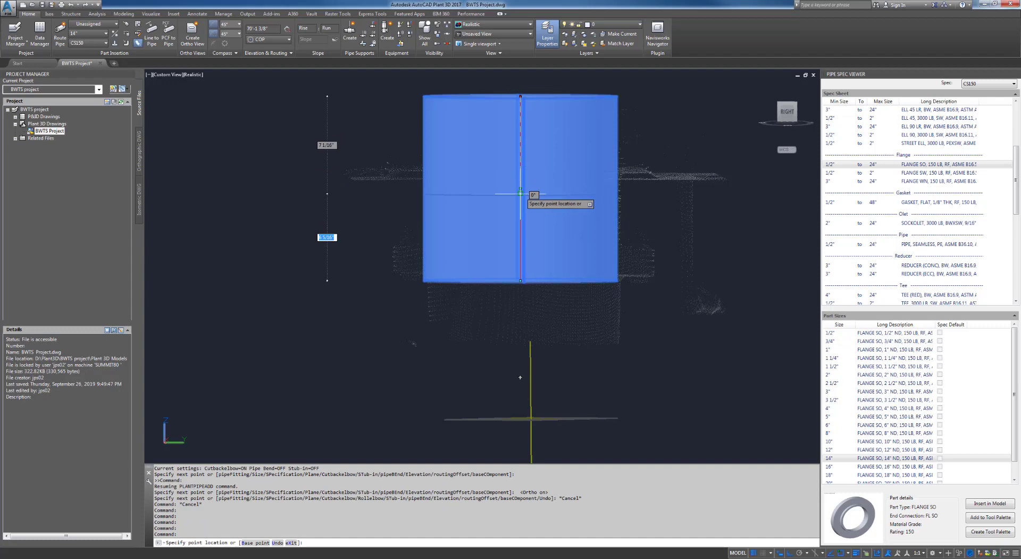
{"action": "key", "text": "Escape"}
{"action": "key", "text": "Escape"}
{"action": "key", "text": "ctrl+z"}
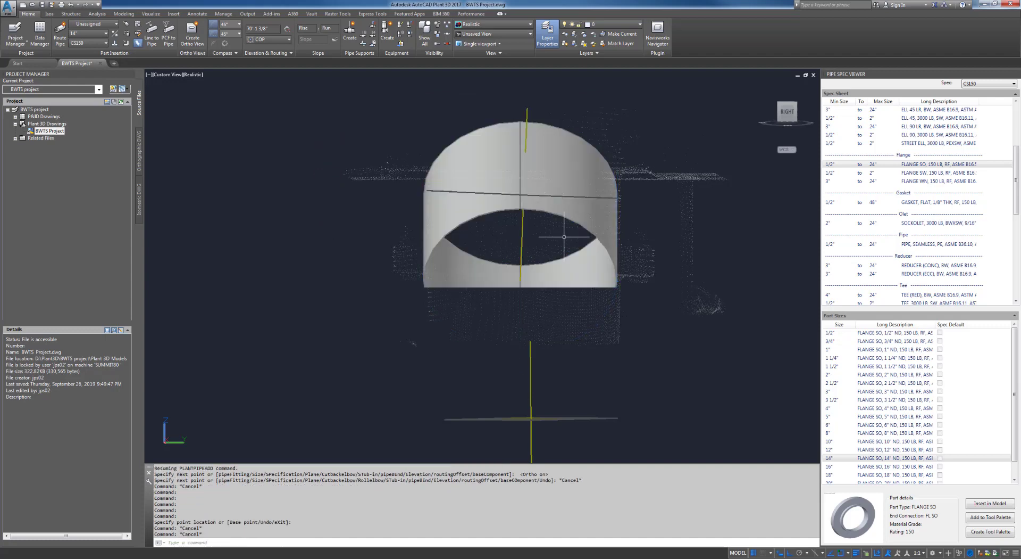
{"action": "key", "text": "ctrl+z"}
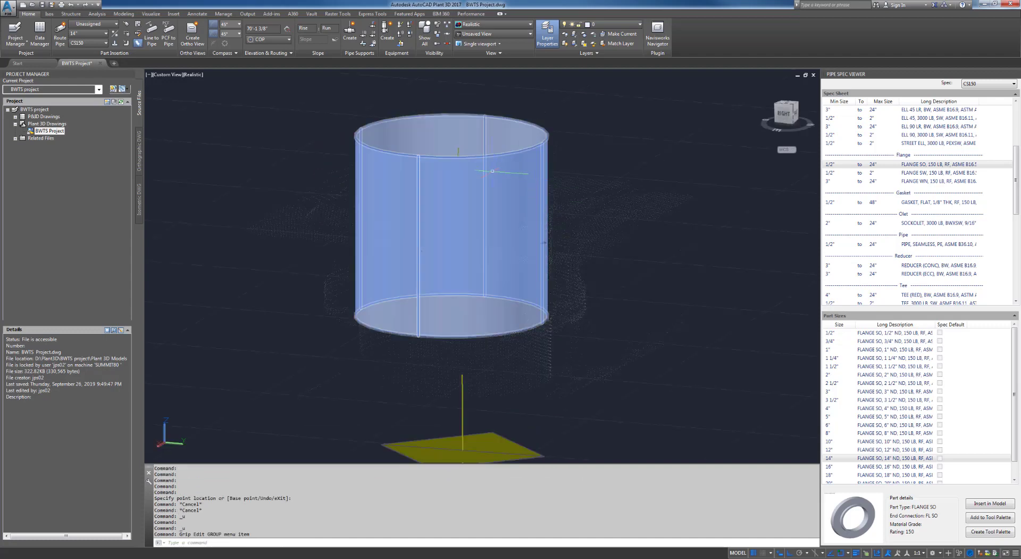
Shorten the vertical 14" pipe by moving its upper end straight down about 5 3/8".
{"action": "left_click", "coordinate": [451, 136]}
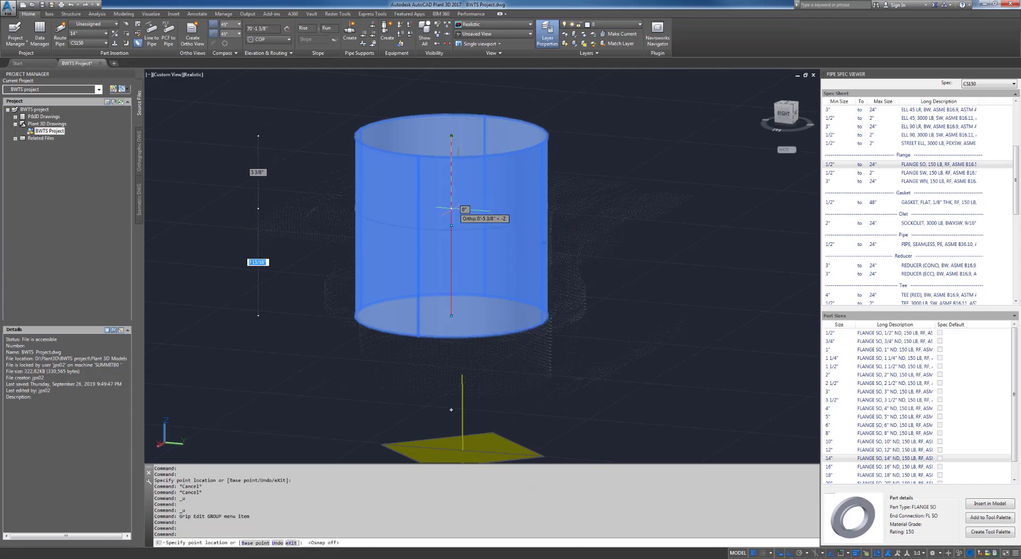
{"action": "left_click", "coordinate": [451, 208]}
{"action": "middle_click_drag", "start_coordinate": [504, 274], "coordinate": [545, 268], "text": "shift"}
Insert a 14" slip-on 150 LB flange at the pipe's lower end, shifted slightly up the pipe, with 0 rotation.
{"action": "middle_click_drag", "start_coordinate": [647, 333], "coordinate": [618, 264]}
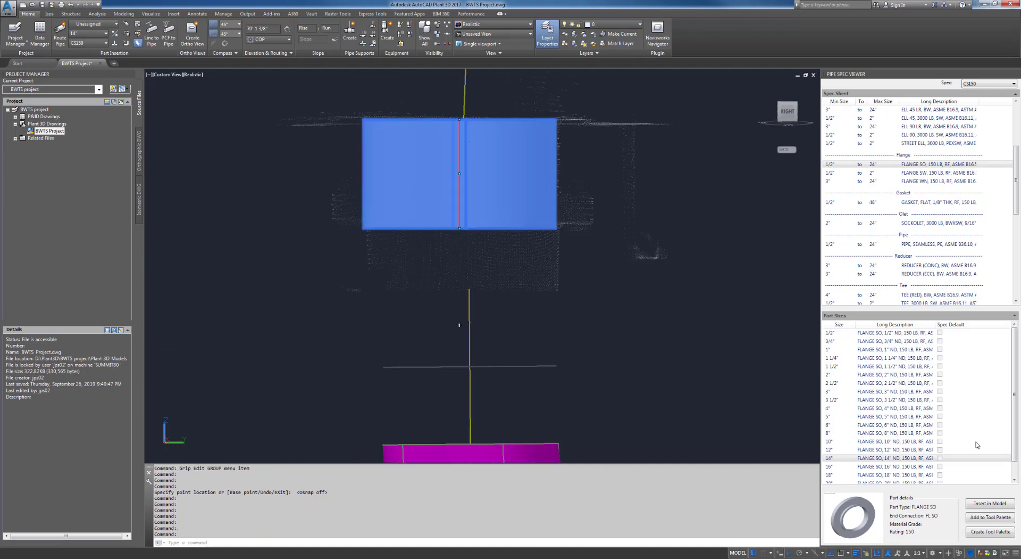
{"action": "left_click", "coordinate": [985, 504]}
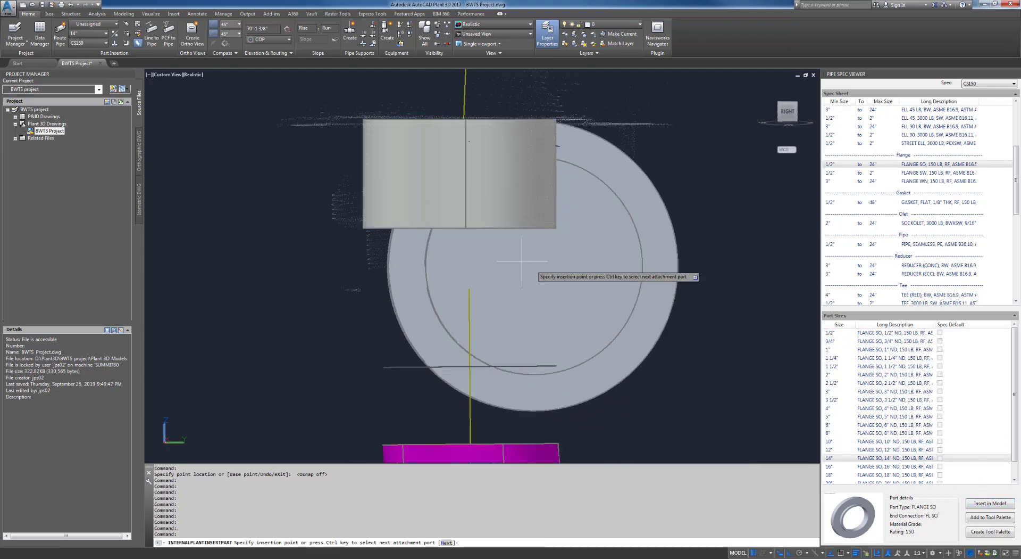
{"action": "key", "text": "F3"}
{"action": "left_click", "coordinate": [468, 230]}
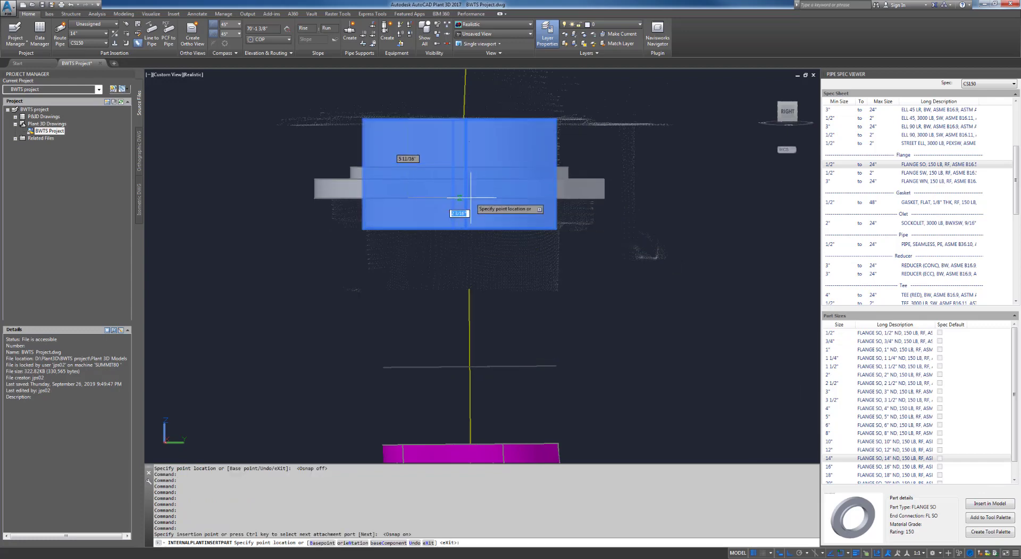
{"action": "left_click", "coordinate": [469, 206]}
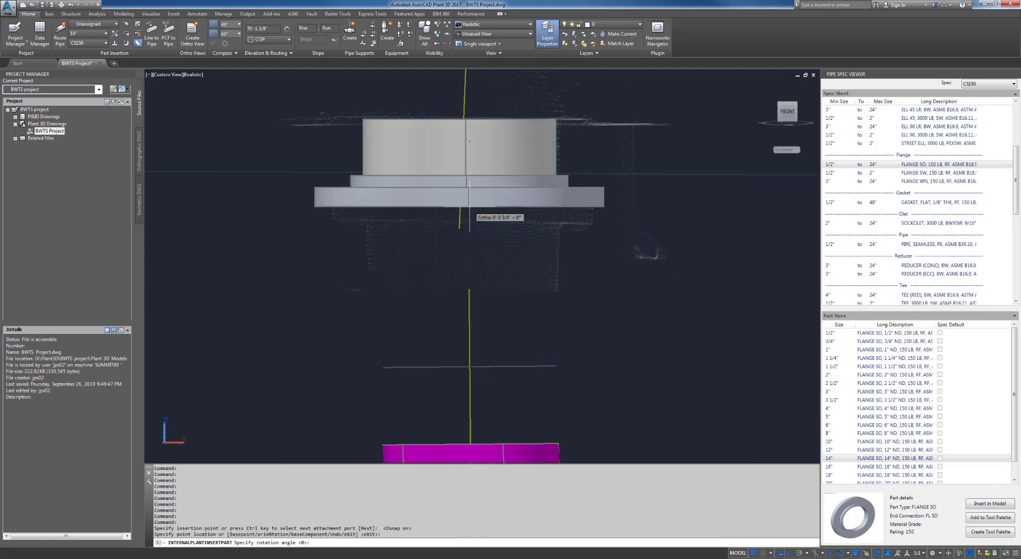
{"action": "key", "text": "Return"}
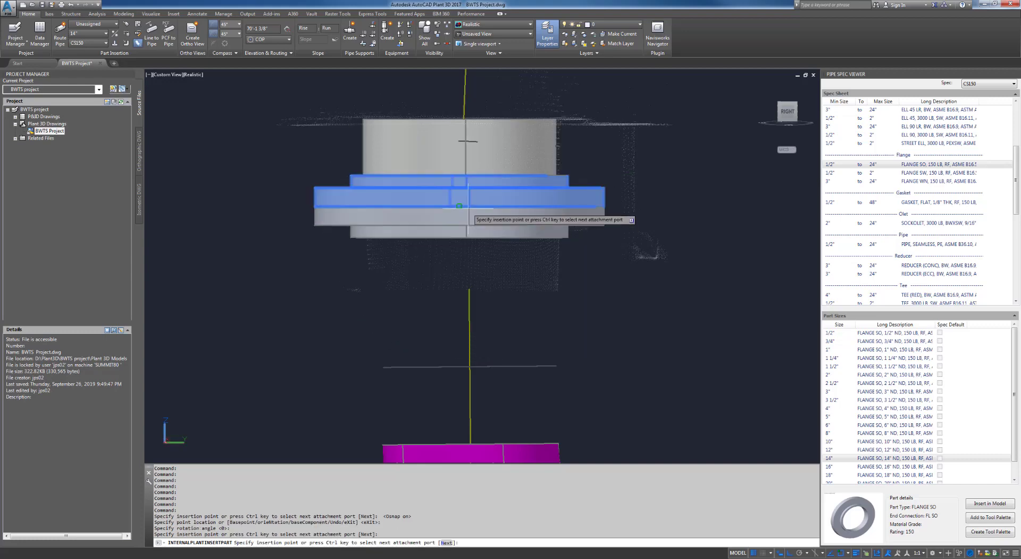
Insert a second, mating 14" slip-on flange facing the first one from below and finish the insertion.
{"action": "left_click", "coordinate": [468, 208]}
{"action": "right_click", "coordinate": [468, 208]}
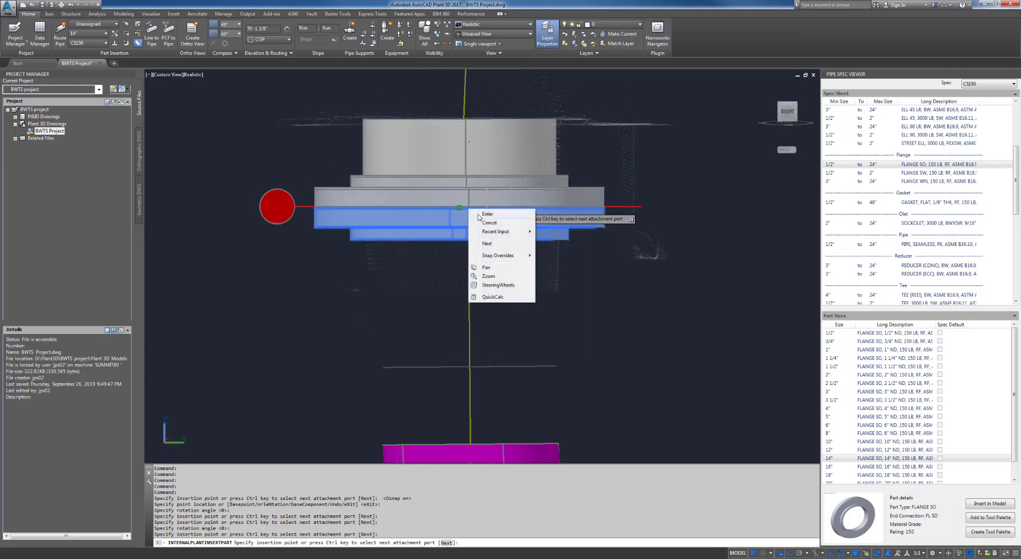
{"action": "left_click", "coordinate": [488, 214]}
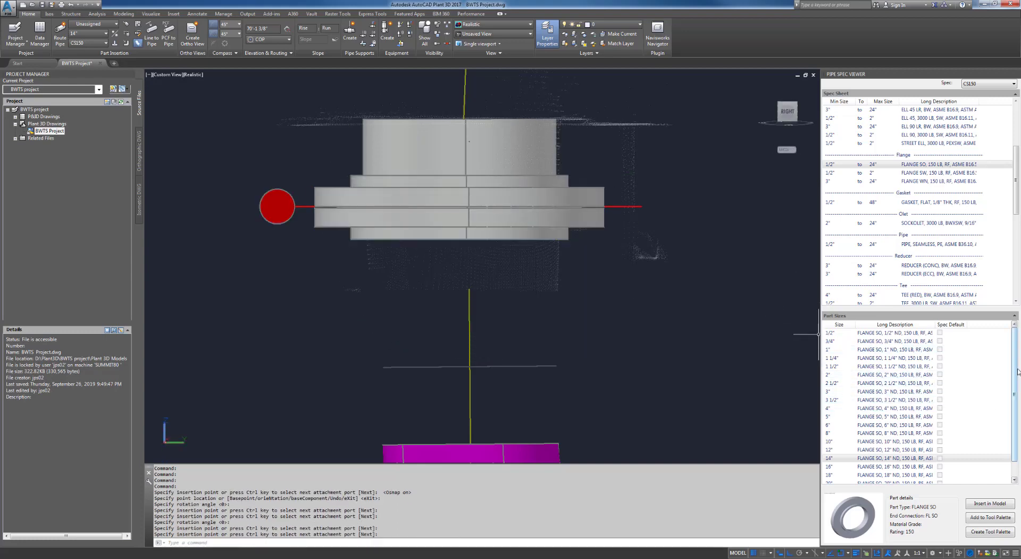
Insert a 14"x12" eccentric butt-weld reducer beneath the lower 14" flange with 0 rotation.
{"action": "left_click", "coordinate": [919, 274]}
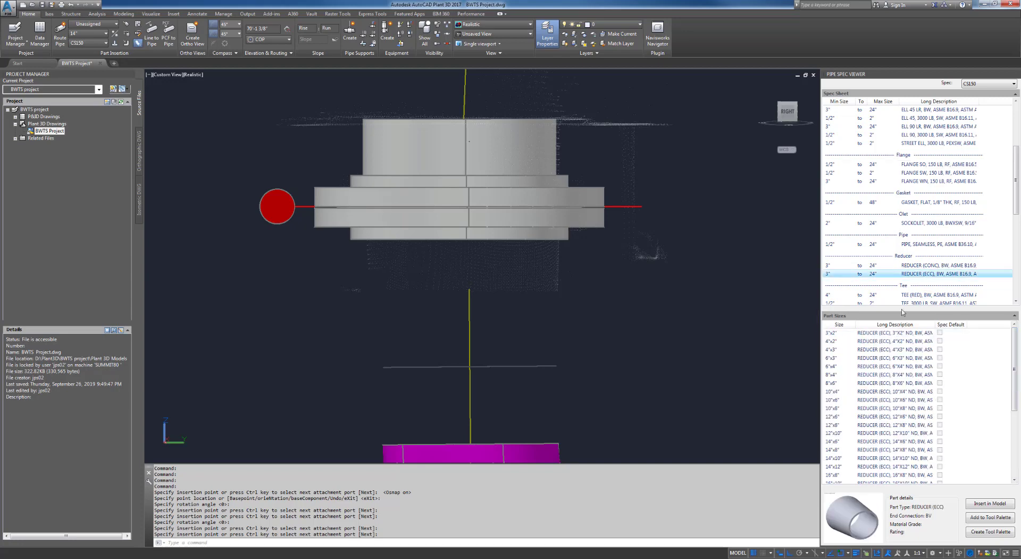
{"action": "left_click_drag", "start_coordinate": [1017, 352], "coordinate": [1017, 382]}
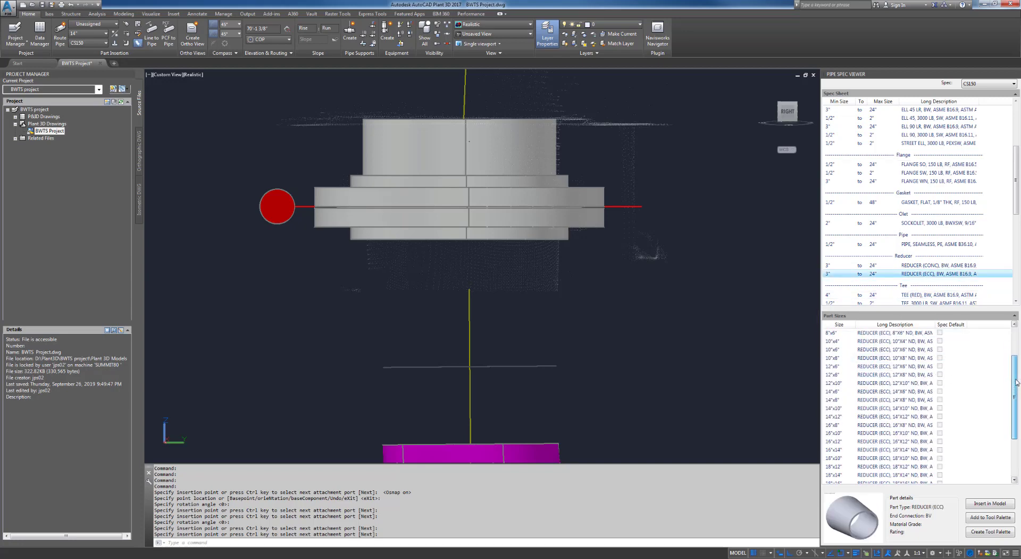
{"action": "left_click", "coordinate": [888, 417]}
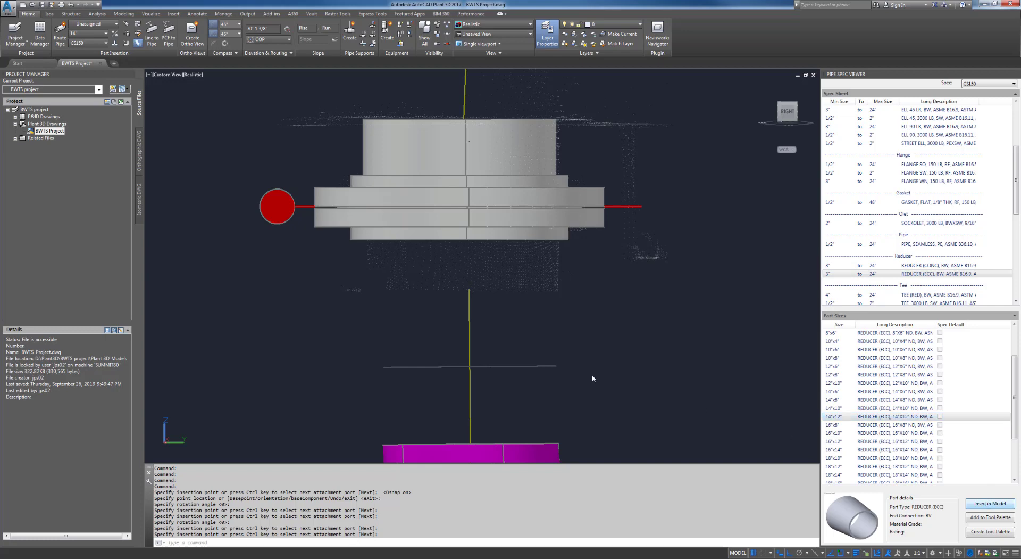
{"action": "left_click", "coordinate": [472, 239]}
{"action": "scroll", "coordinate": [471, 310], "scroll_direction": "down", "scroll_amount": 4}
{"action": "middle_click_drag", "start_coordinate": [471, 312], "coordinate": [637, 314], "text": "shift"}
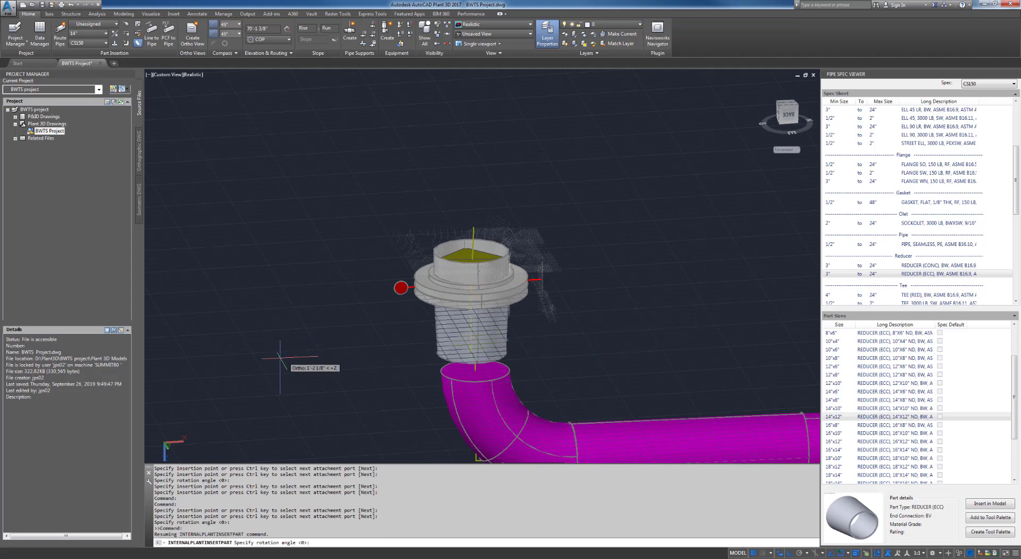
{"action": "key", "text": "Return"}
{"action": "key", "text": "Escape"}
{"action": "key", "text": "Escape"}
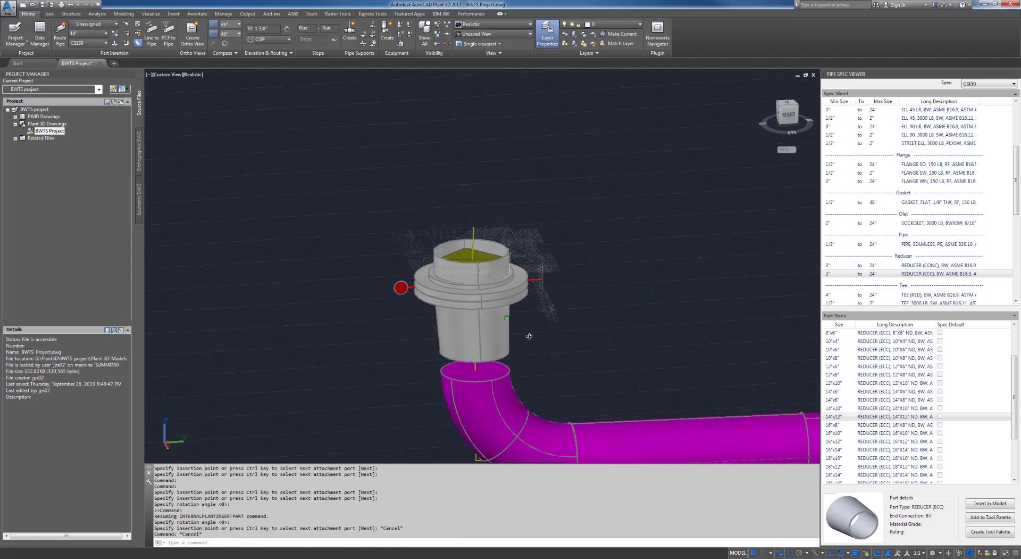
Try to route a short 12" pipe from the elbow's upper opening to the end of the eccentric reducer.
{"action": "middle_click_drag", "start_coordinate": [529, 336], "coordinate": [503, 313], "text": "shift"}
{"action": "scroll", "coordinate": [503, 313], "scroll_direction": "up", "scroll_amount": 5}
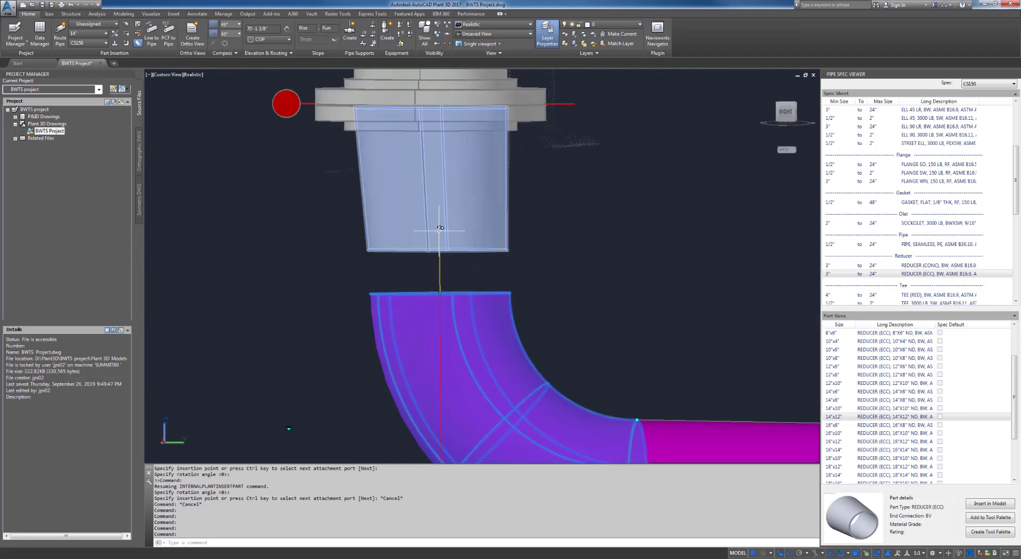
{"action": "left_click", "coordinate": [440, 227]}
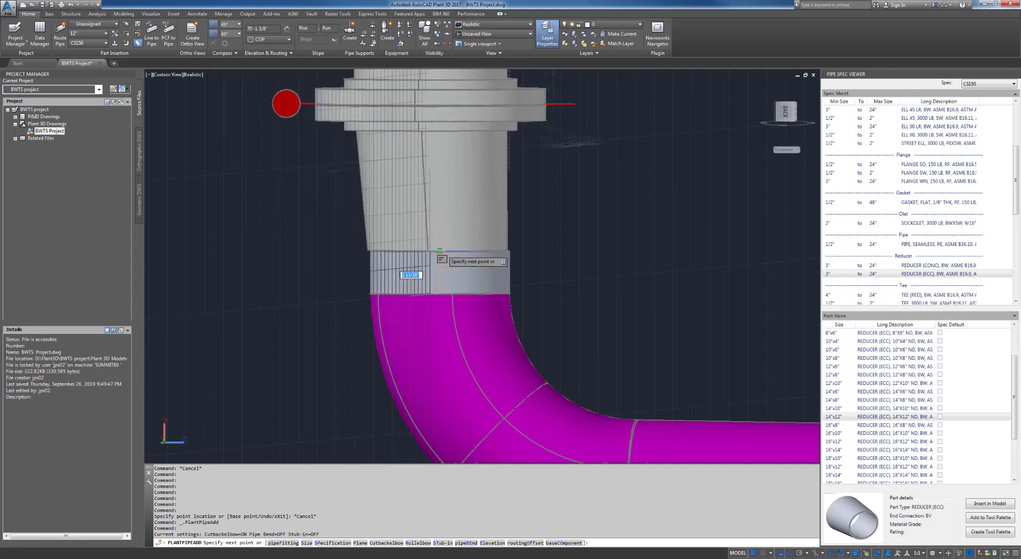
{"action": "right_click", "coordinate": [441, 251], "text": "shift"}
{"action": "left_click", "coordinate": [461, 307]}
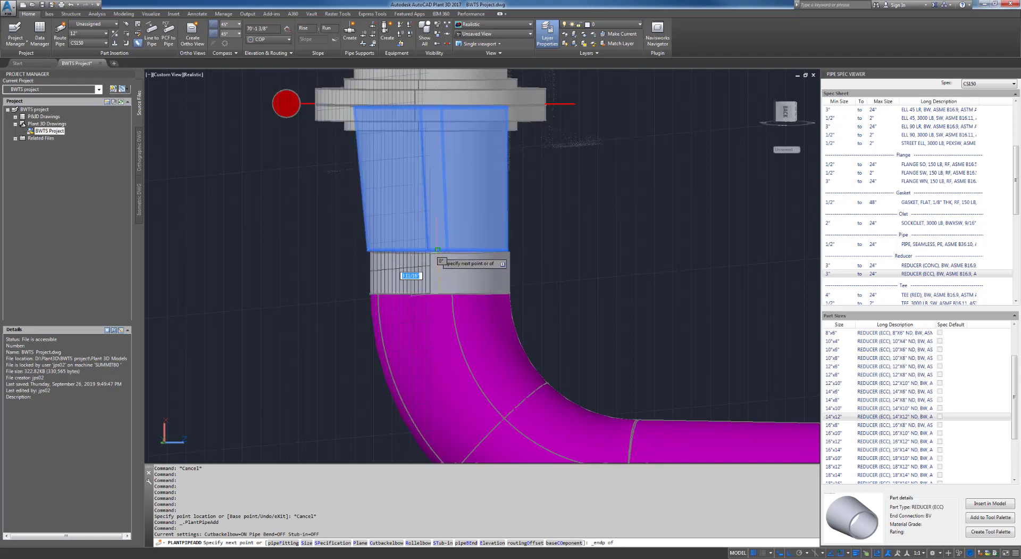
{"action": "left_click", "coordinate": [440, 260]}
{"action": "left_click", "coordinate": [580, 321]}
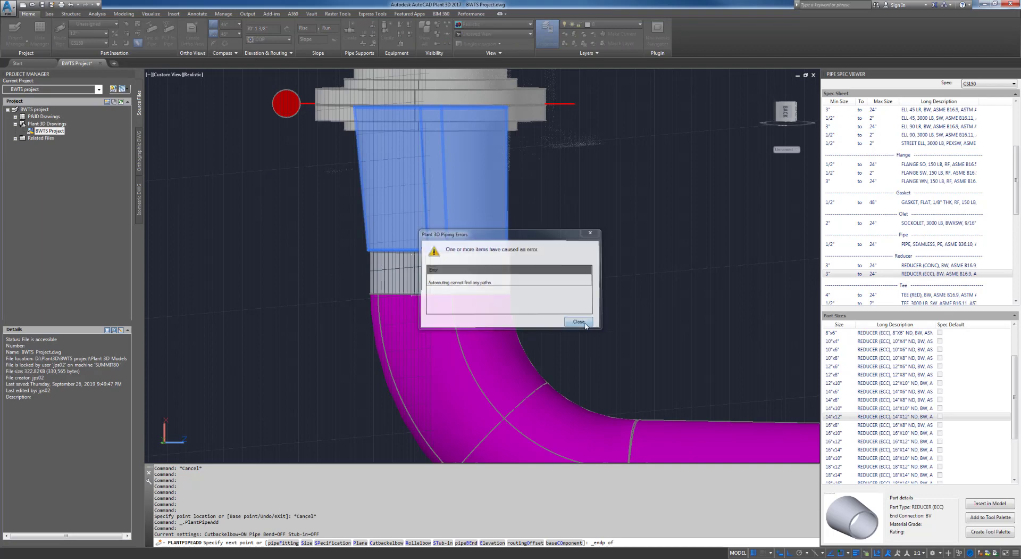
{"action": "middle_click_drag", "start_coordinate": [541, 365], "coordinate": [446, 251], "text": "shift"}
{"action": "scroll", "coordinate": [540, 310], "scroll_direction": "down", "scroll_amount": 3}
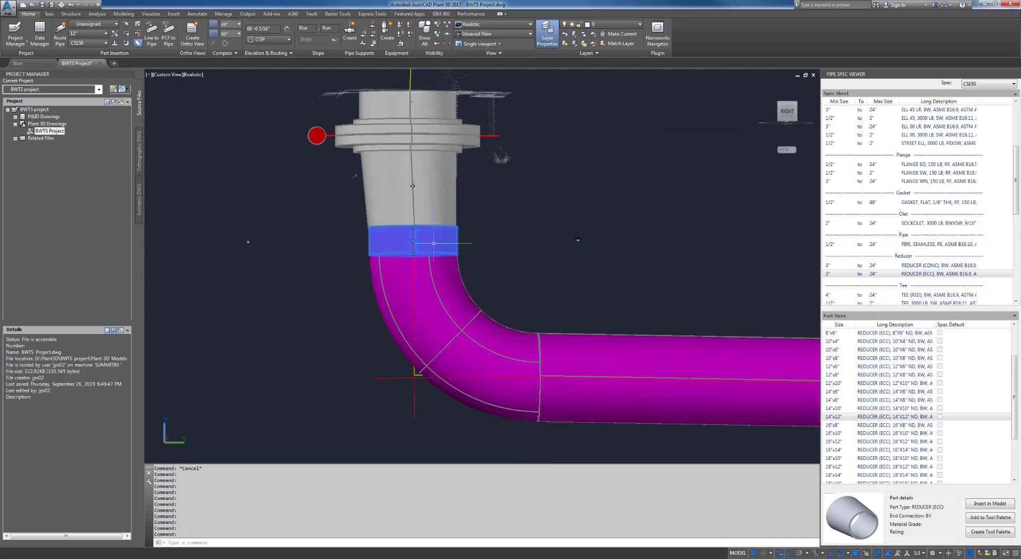
Delete the short vertical pipe between the reducer and the elbow.
{"action": "left_click", "coordinate": [435, 288]}
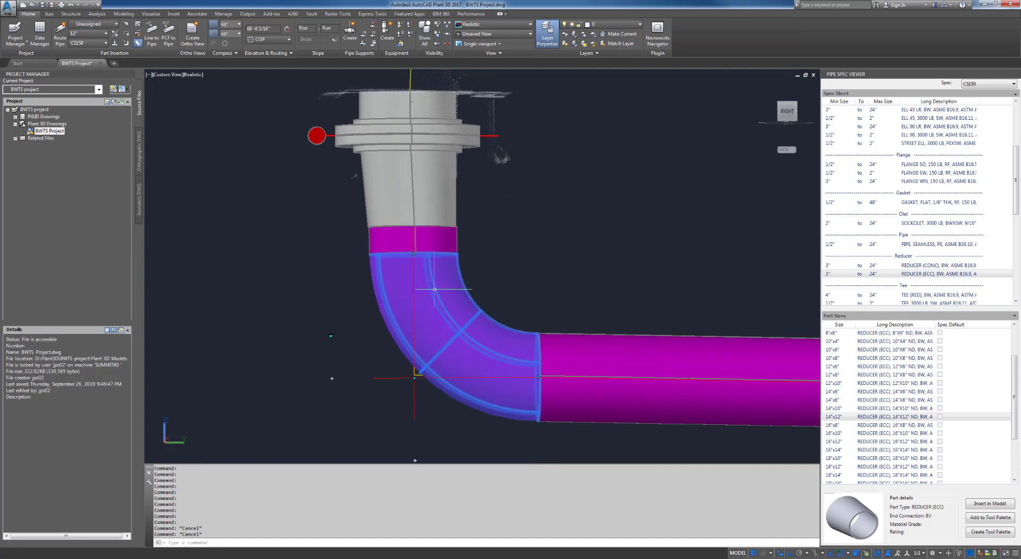
{"action": "key", "text": "Escape"}
{"action": "left_click", "coordinate": [429, 237]}
{"action": "key", "text": "Delete"}
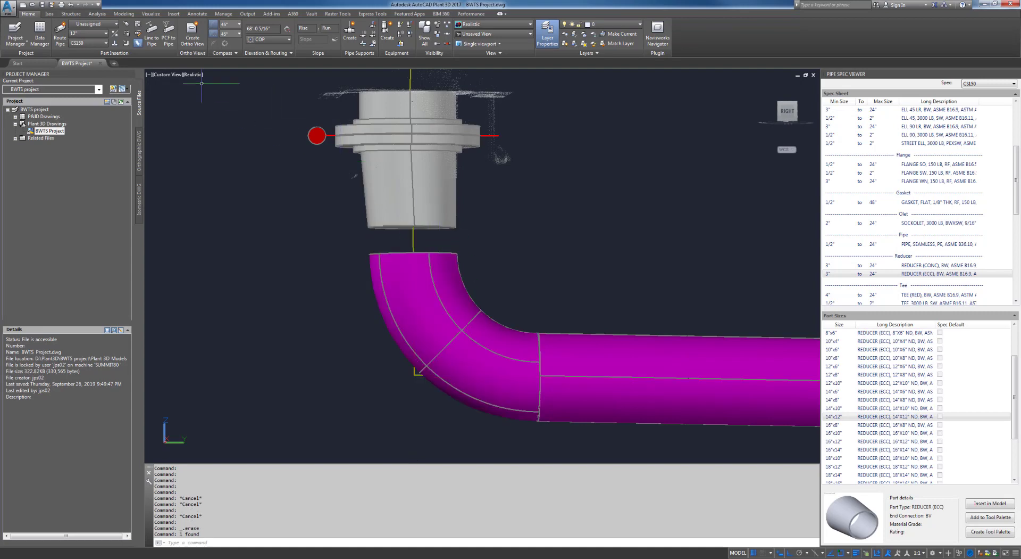
Route a 12" pipe straight down from the reducer and shorten it to end at the elbow's upper opening.
{"action": "left_click", "coordinate": [410, 186]}
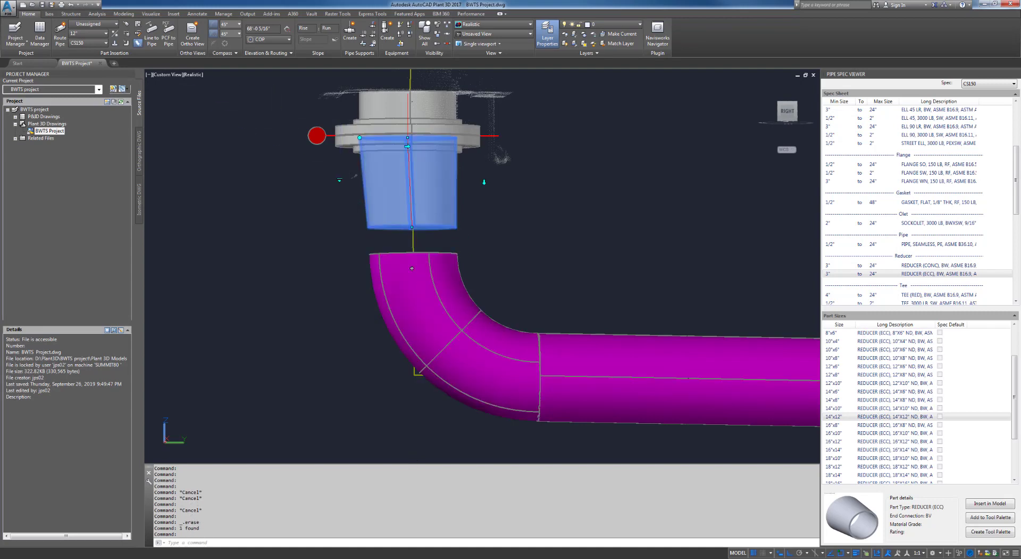
{"action": "left_click", "coordinate": [412, 227]}
{"action": "left_click", "coordinate": [414, 432]}
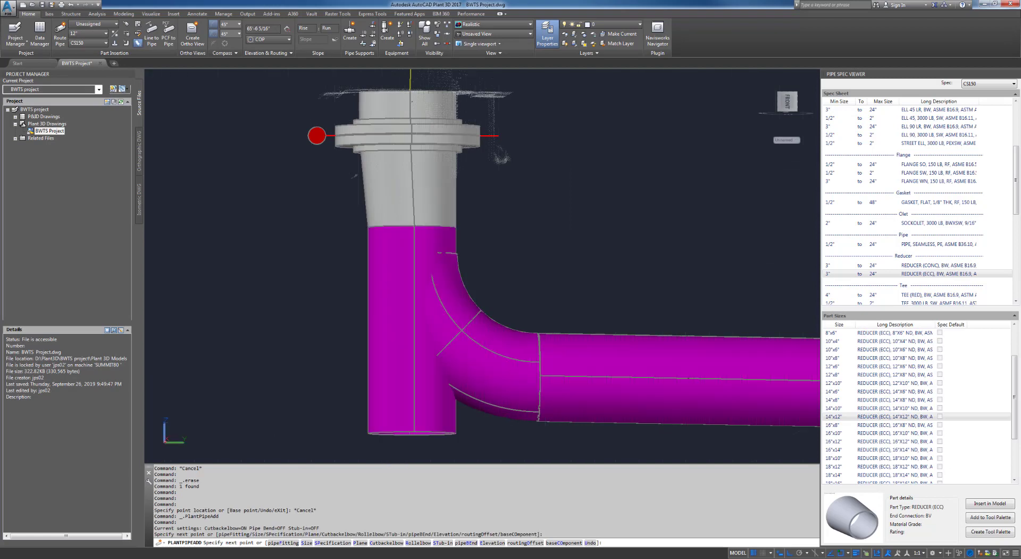
{"action": "key", "text": "Escape"}
{"action": "key", "text": "Escape"}
{"action": "left_click", "coordinate": [412, 433]}
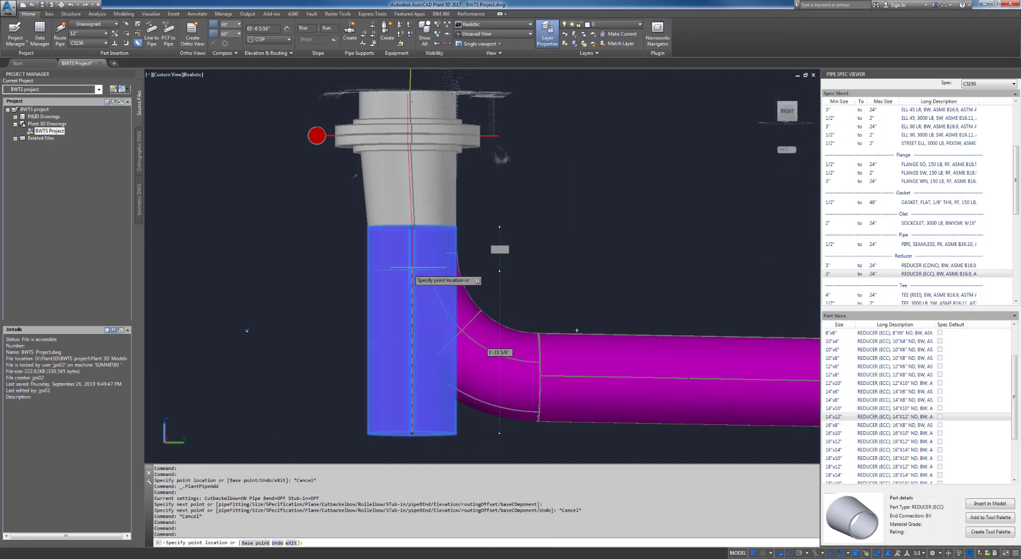
{"action": "key", "text": "Escape"}
{"action": "key", "text": "Escape"}
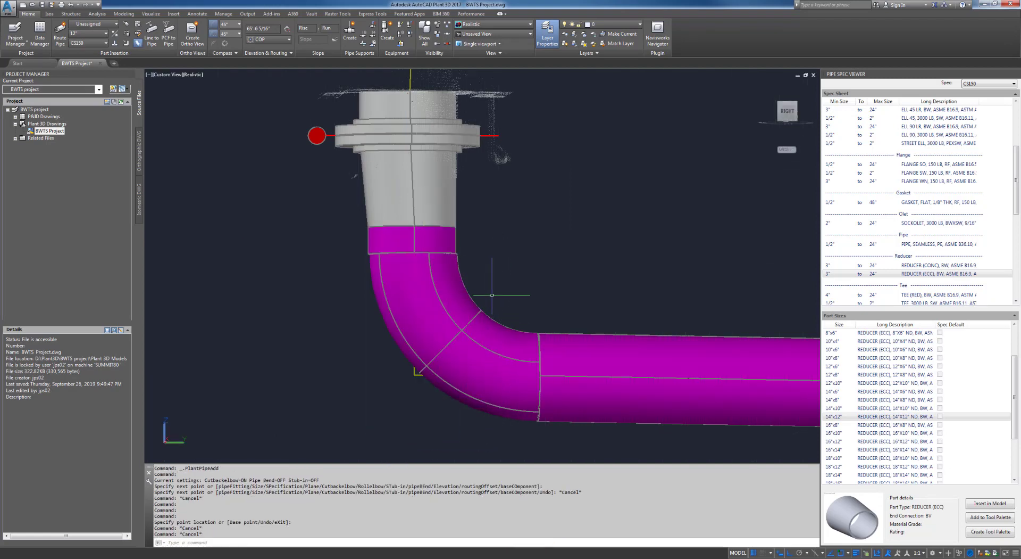
Delete the horizontal pipe between the elbow below the reducer and the neighbouring elbow of the run.
{"action": "scroll", "coordinate": [596, 306], "scroll_direction": "down", "scroll_amount": 4}
{"action": "middle_click_drag", "start_coordinate": [620, 318], "coordinate": [498, 298]}
{"action": "middle_click_drag", "start_coordinate": [527, 360], "coordinate": [525, 393], "text": "shift"}
{"action": "left_click", "coordinate": [513, 302]}
{"action": "key", "text": "Delete"}
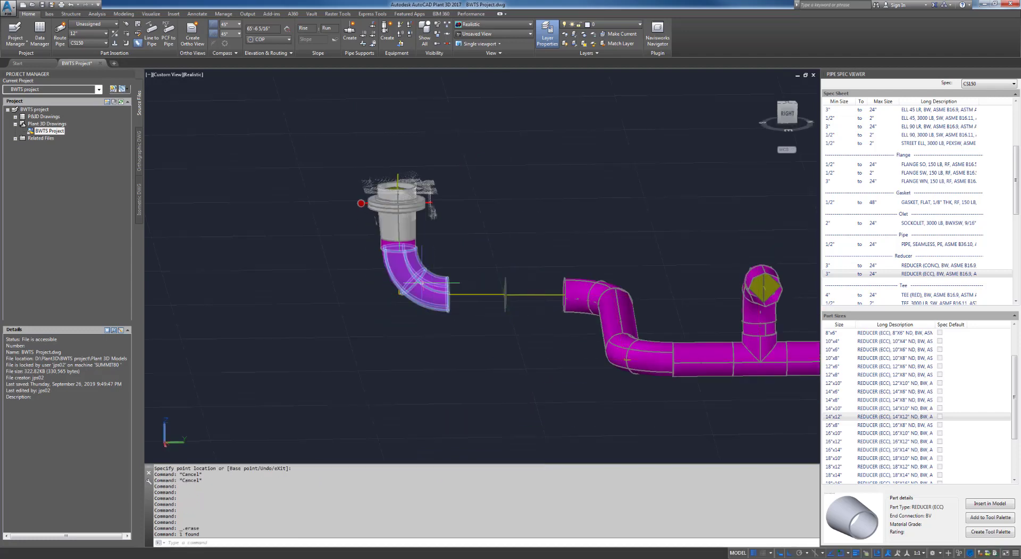
Move the elbow onto the lower end of the short vertical pipe and rotate it to face the horizontal run.
{"action": "left_click", "coordinate": [402, 244]}
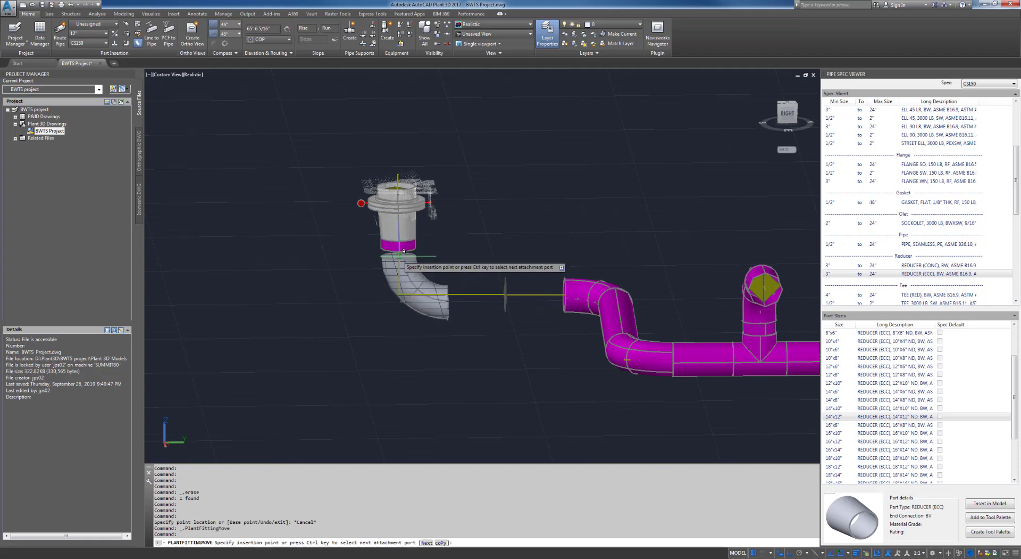
{"action": "left_click", "coordinate": [398, 245]}
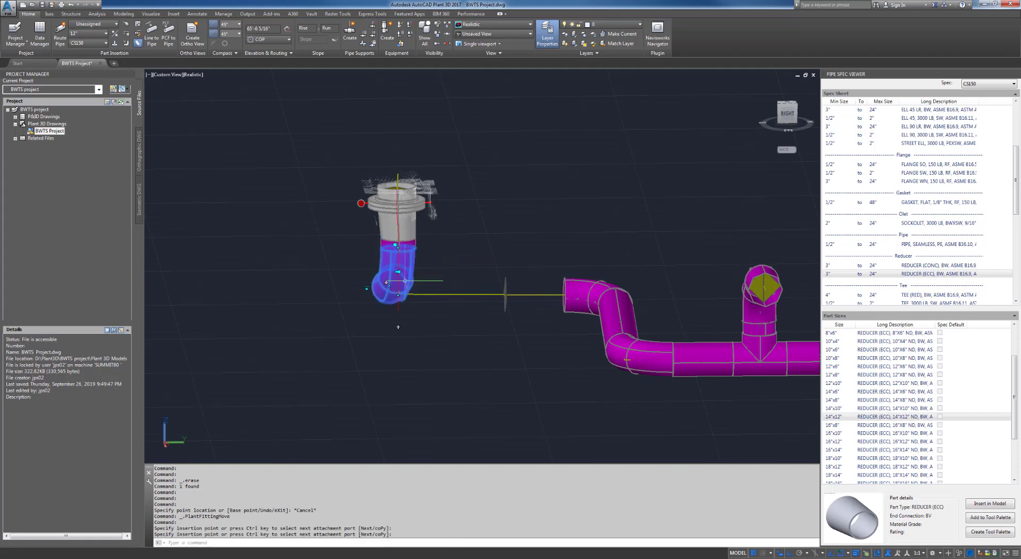
{"action": "left_click", "coordinate": [398, 271]}
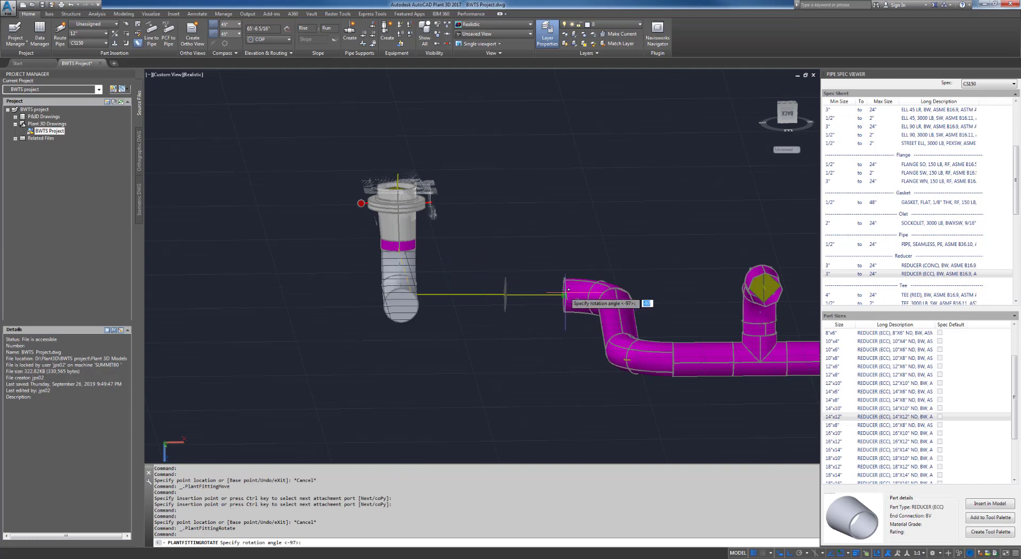
{"action": "key", "text": "Escape"}
{"action": "key", "text": "Escape"}
Route a 12" pipe from the elbow's horizontal opening to the open end of the neighbouring elbow.
{"action": "left_click", "coordinate": [424, 290]}
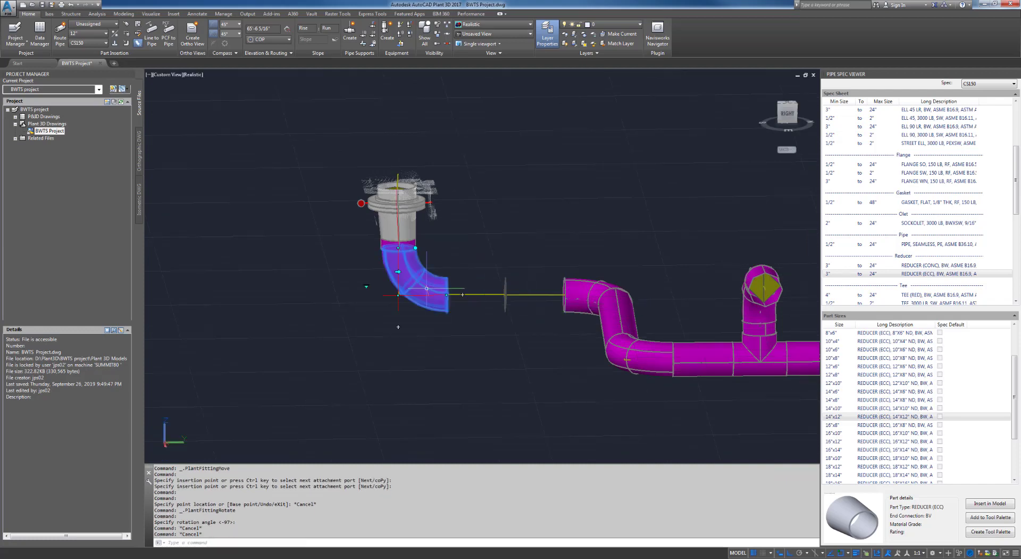
{"action": "left_click", "coordinate": [463, 294]}
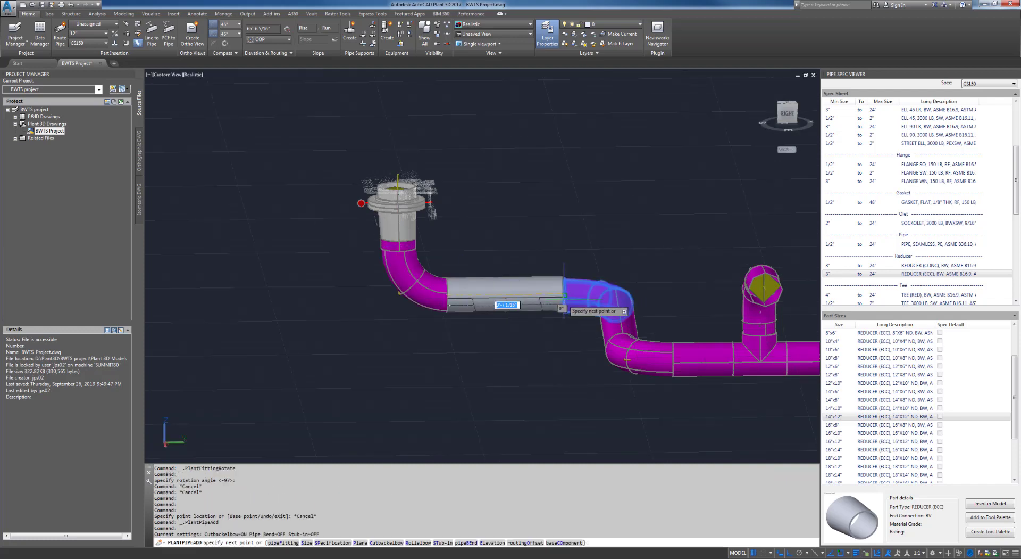
{"action": "left_click", "coordinate": [565, 295]}
{"action": "key", "text": "Escape"}
Inspect the completed route and the vertical pipe at its opposite end.
{"action": "middle_click_drag", "start_coordinate": [474, 364], "coordinate": [601, 335], "text": "shift"}
{"action": "scroll", "coordinate": [425, 373], "scroll_direction": "down", "scroll_amount": 3}
{"action": "middle_click_drag", "start_coordinate": [439, 366], "coordinate": [417, 373], "text": "shift"}
{"action": "middle_click_drag", "start_coordinate": [502, 368], "coordinate": [469, 380]}
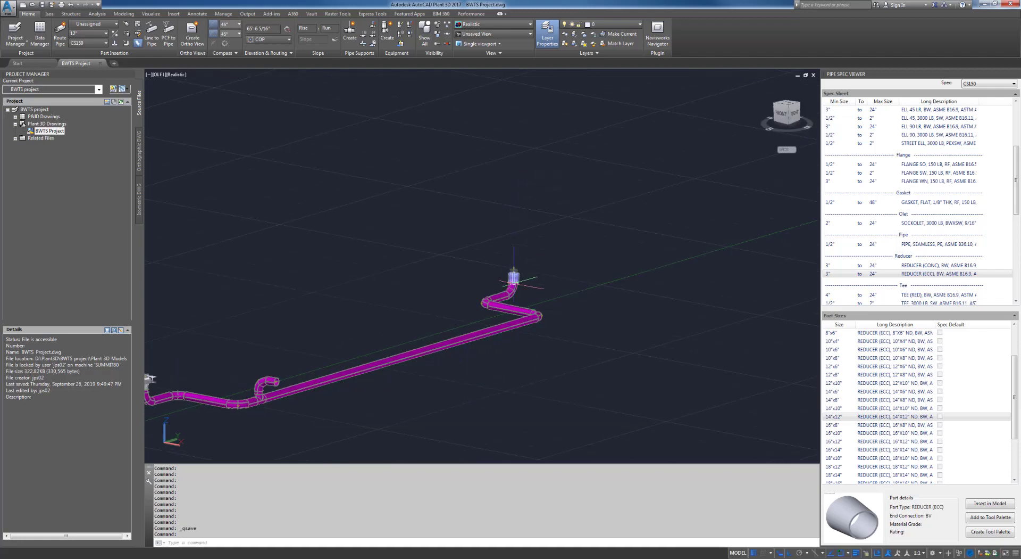
{"action": "left_click", "coordinate": [779, 115]}
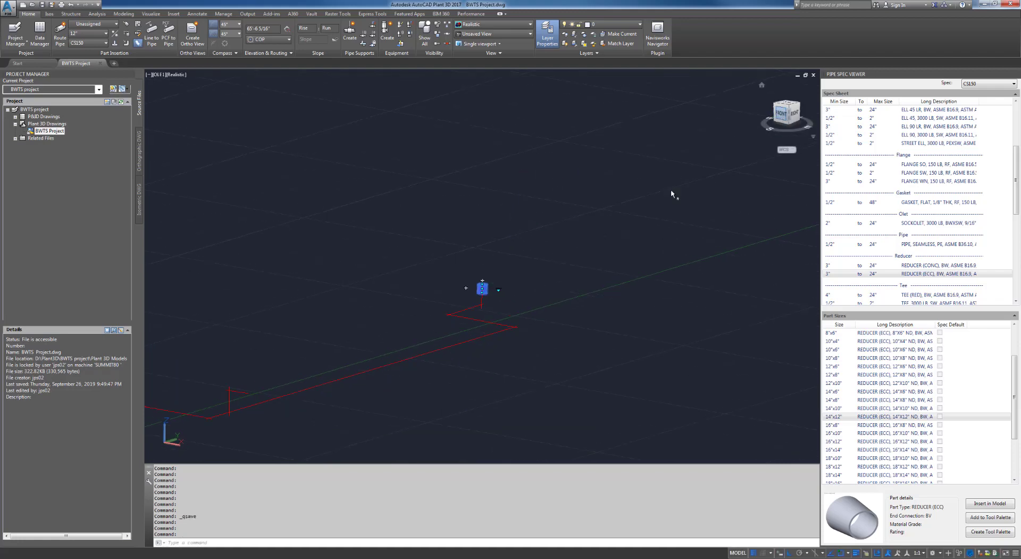
{"action": "middle_click_drag", "start_coordinate": [324, 288], "coordinate": [373, 336], "text": "shift"}
{"action": "scroll", "coordinate": [357, 304], "scroll_direction": "down", "scroll_amount": 5}
{"action": "middle_click_drag", "start_coordinate": [243, 290], "coordinate": [295, 240]}
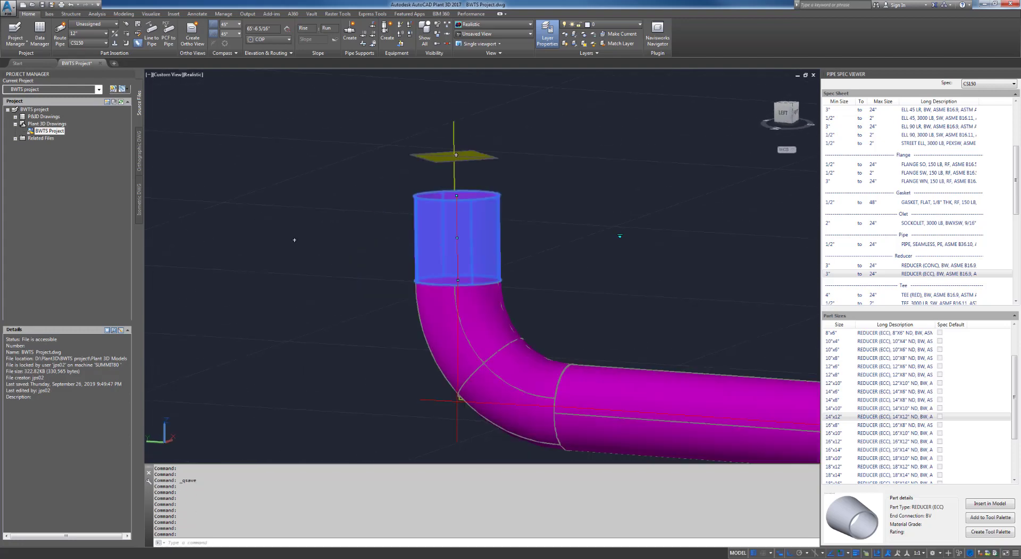
Select the cropped point cloud around the flanged connection and remove its cropping to show the full scan.
{"action": "scroll", "coordinate": [645, 271], "scroll_direction": "down", "scroll_amount": 10}
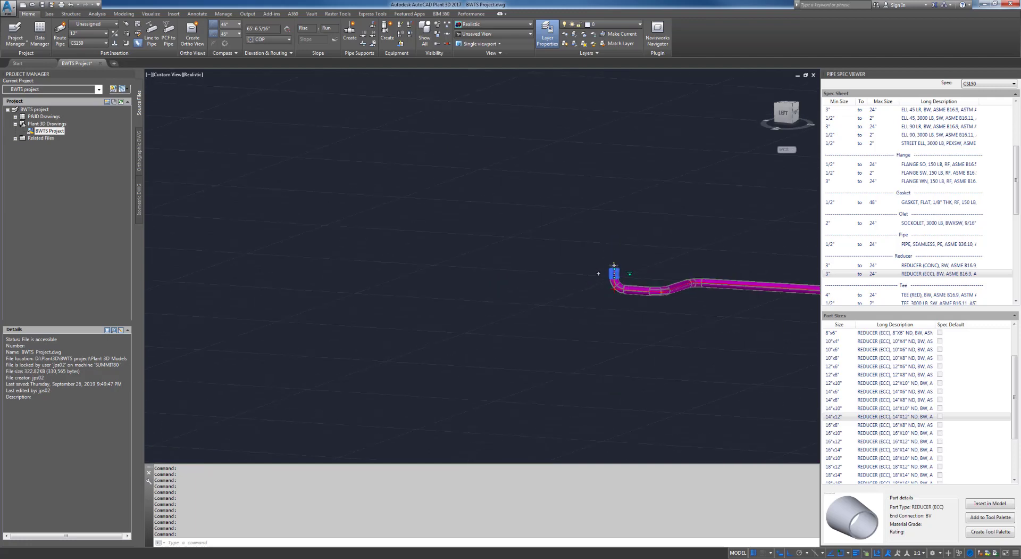
{"action": "middle_click_drag", "start_coordinate": [589, 322], "coordinate": [516, 202]}
{"action": "middle_click_drag", "start_coordinate": [626, 239], "coordinate": [465, 294]}
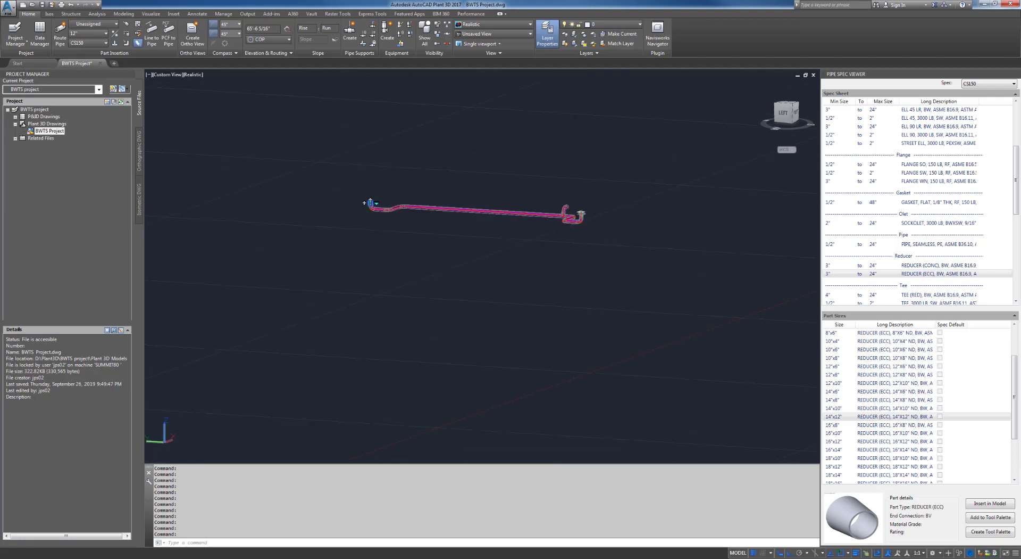
{"action": "scroll", "coordinate": [356, 260], "scroll_direction": "up", "scroll_amount": 4}
{"action": "middle_click_drag", "start_coordinate": [601, 204], "coordinate": [290, 264]}
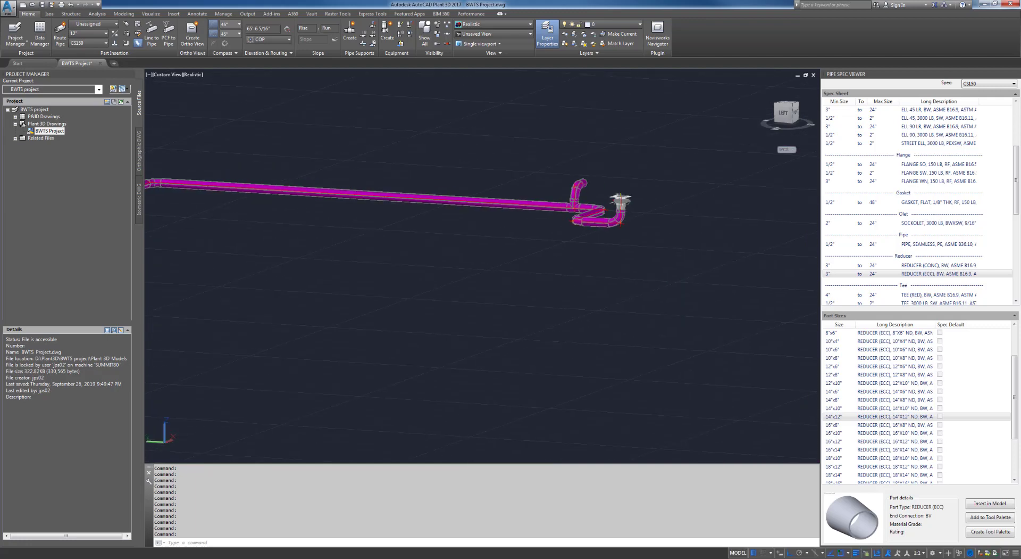
{"action": "scroll", "coordinate": [355, 251], "scroll_direction": "up", "scroll_amount": 2}
{"action": "scroll", "coordinate": [635, 178], "scroll_direction": "up", "scroll_amount": 3}
{"action": "middle_click_drag", "start_coordinate": [692, 172], "coordinate": [403, 239]}
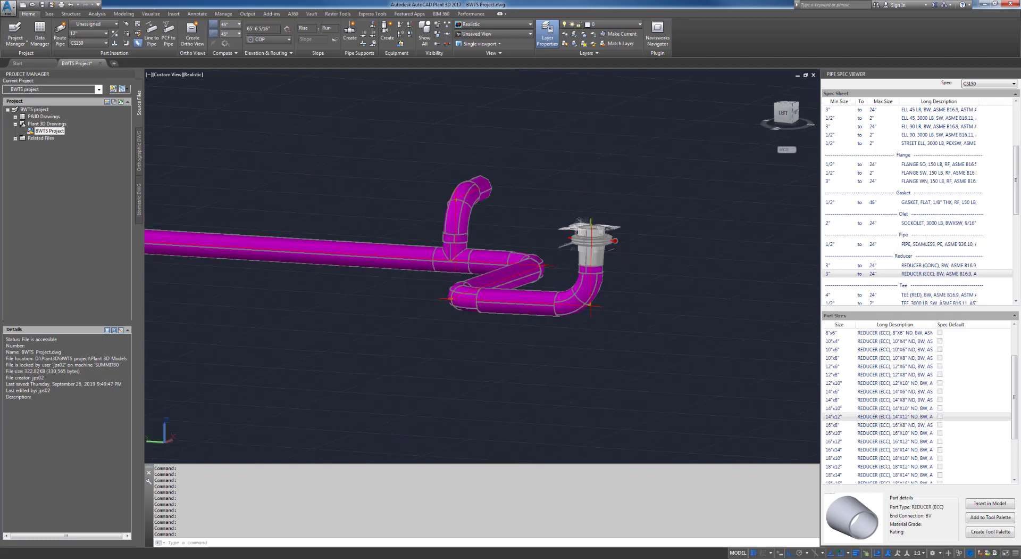
{"action": "scroll", "coordinate": [410, 239], "scroll_direction": "up", "scroll_amount": 2}
{"action": "scroll", "coordinate": [373, 254], "scroll_direction": "up", "scroll_amount": 1}
{"action": "left_click", "coordinate": [762, 201]}
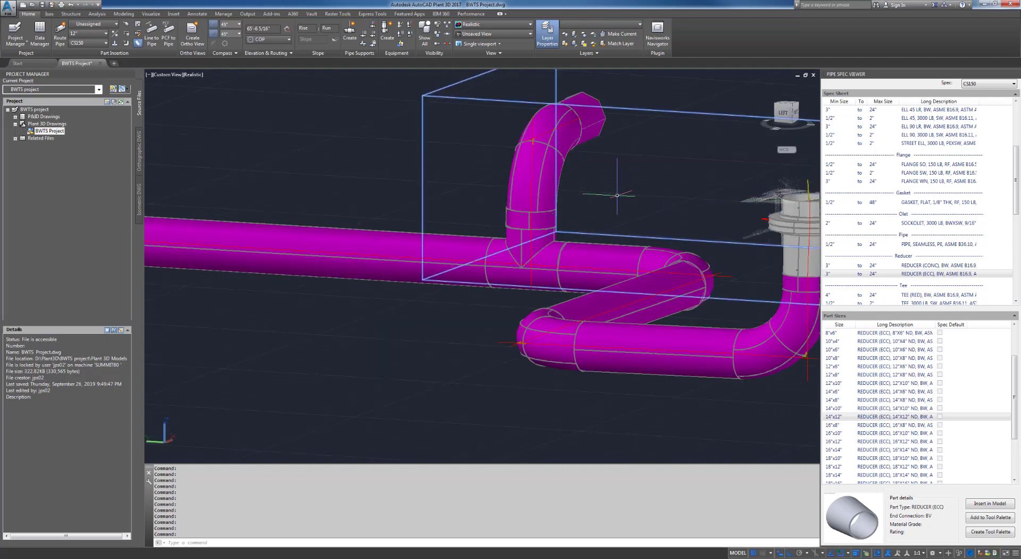
{"action": "scroll", "coordinate": [616, 195], "scroll_direction": "down", "scroll_amount": 3}
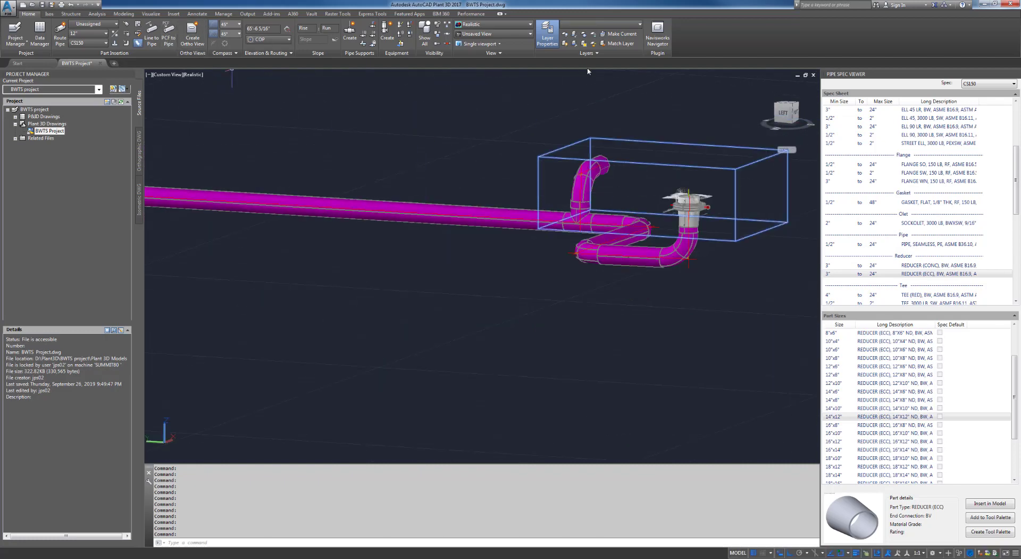
{"action": "key", "text": "Escape"}
{"action": "left_click", "coordinate": [671, 196]}
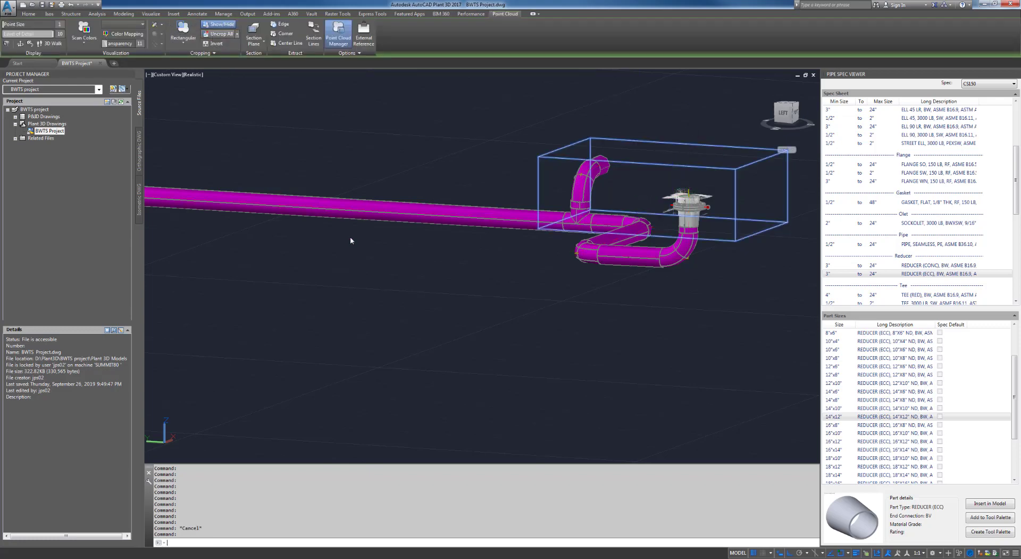
{"action": "scroll", "coordinate": [261, 266], "scroll_direction": "down", "scroll_amount": 3}
{"action": "middle_click_drag", "start_coordinate": [259, 269], "coordinate": [658, 314]}
{"action": "scroll", "coordinate": [389, 243], "scroll_direction": "up", "scroll_amount": 6}
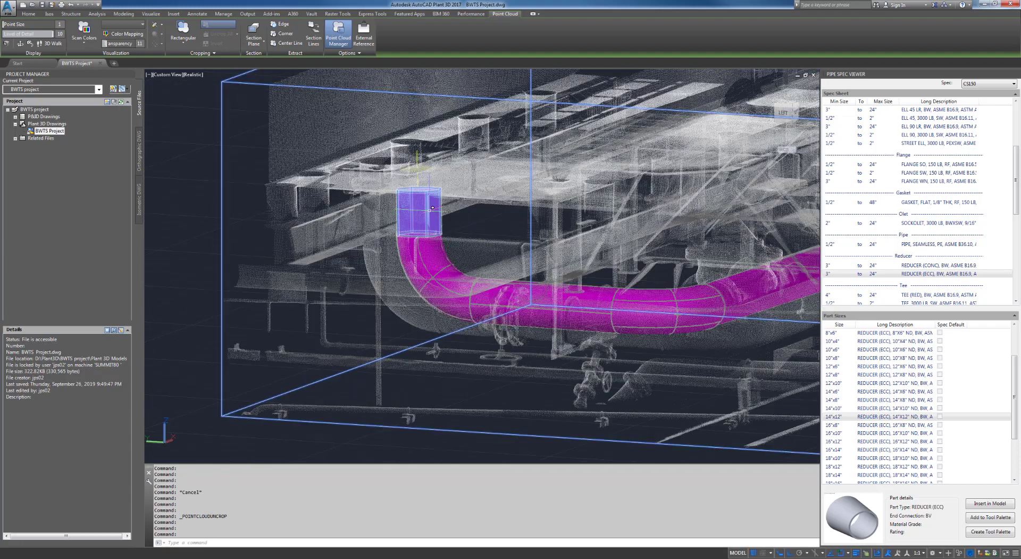
Compare the vertical pipe at the route's far end with the scanned piping from the left and at an angle.
{"action": "left_click", "coordinate": [434, 216]}
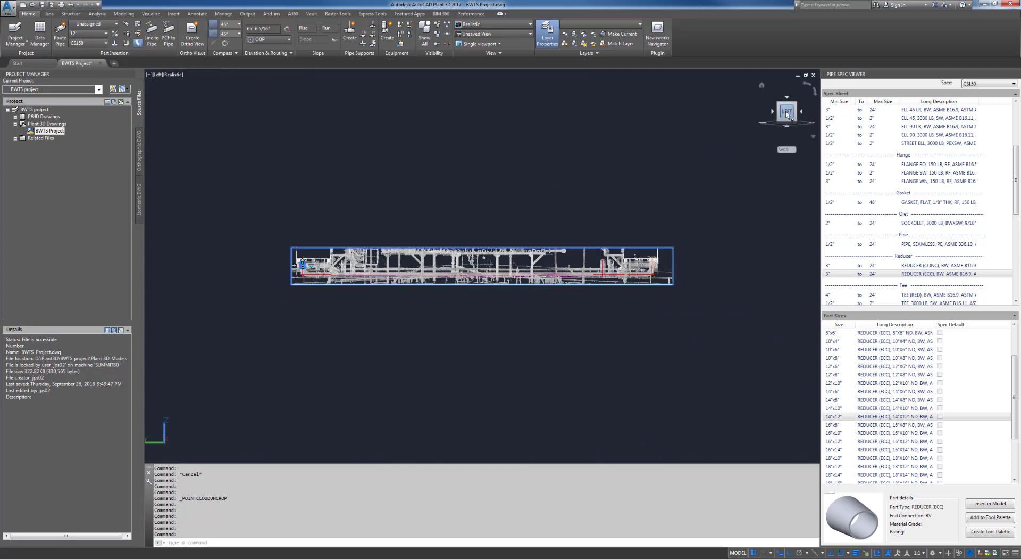
{"action": "scroll", "coordinate": [294, 264], "scroll_direction": "up", "scroll_amount": 5}
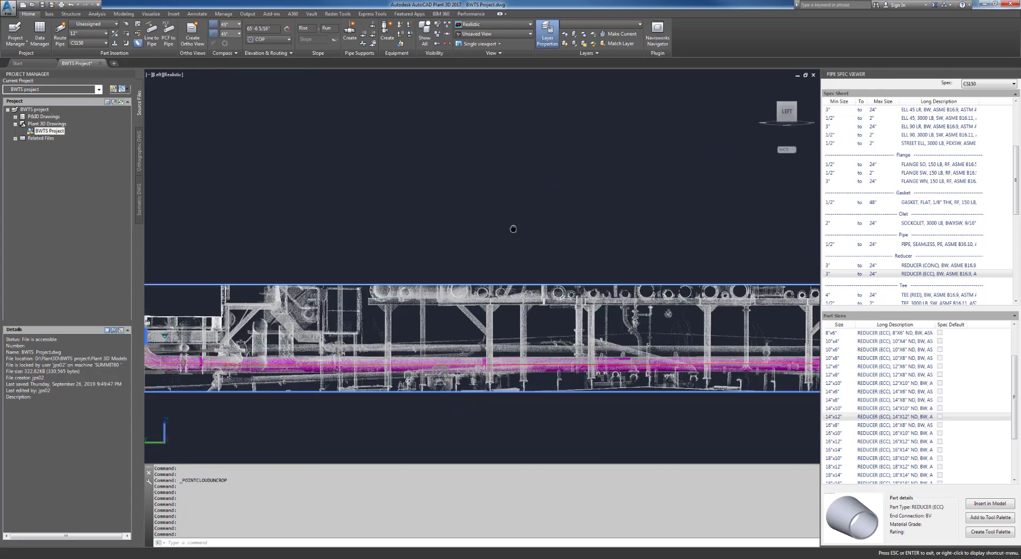
{"action": "scroll", "coordinate": [303, 282], "scroll_direction": "up", "scroll_amount": 3}
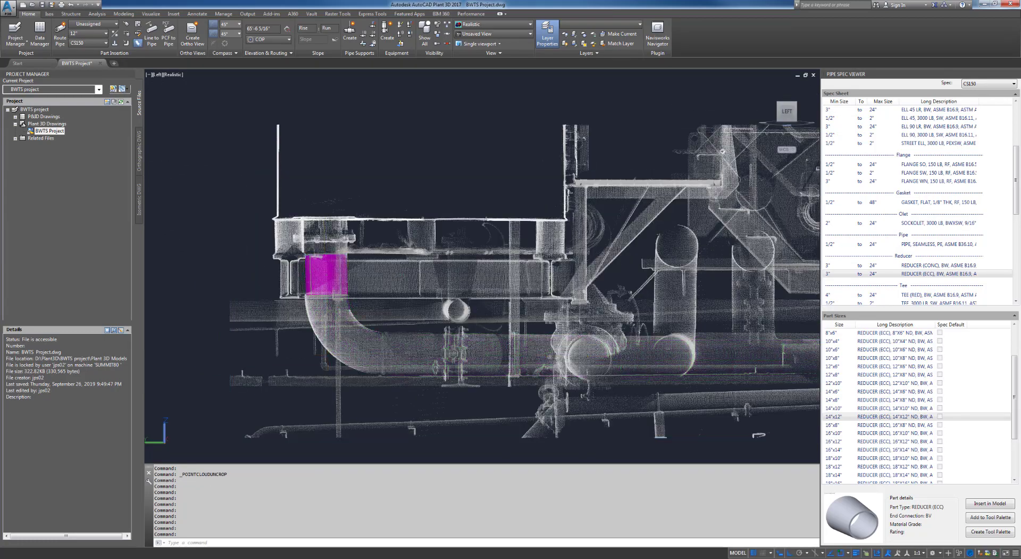
{"action": "middle_click_drag", "start_coordinate": [303, 282], "coordinate": [238, 297], "text": "shift"}
{"action": "middle_click_drag", "start_coordinate": [648, 227], "coordinate": [434, 266]}
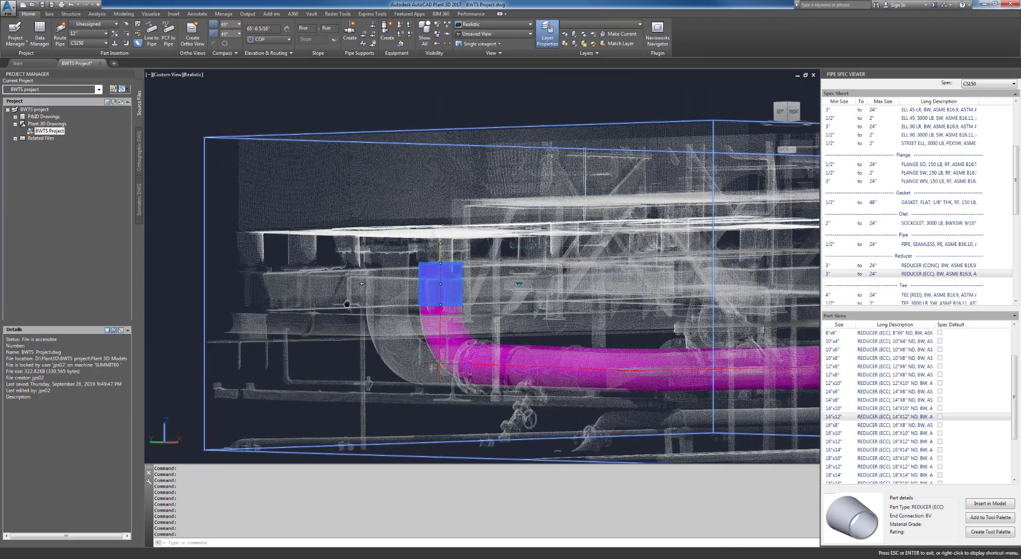
{"action": "scroll", "coordinate": [434, 266], "scroll_direction": "up", "scroll_amount": 4}
{"action": "key", "text": "Escape"}
Crop the point cloud with a rectangle around the top of the vertical 12" pipe, keeping the points inside.
{"action": "middle_click", "coordinate": [524, 305]}
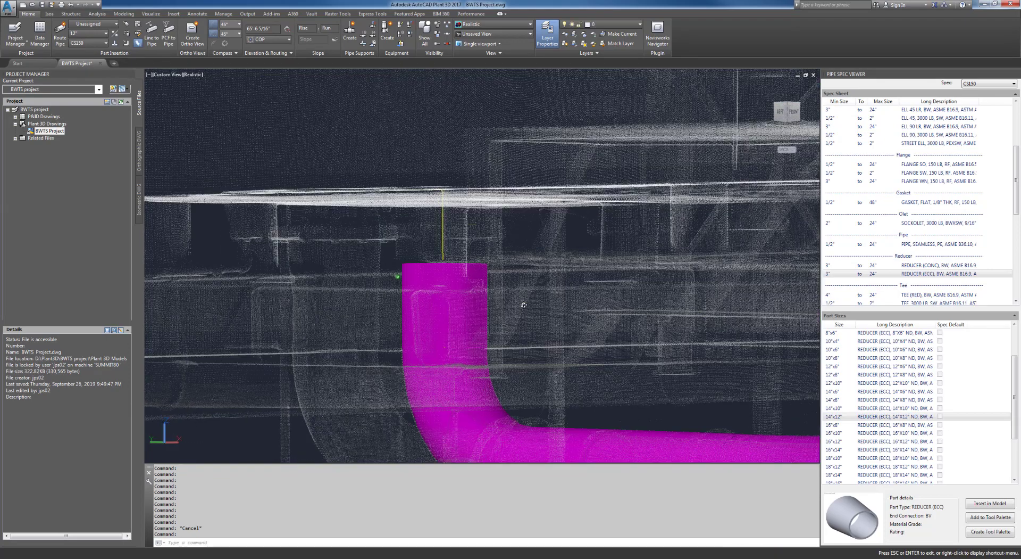
{"action": "middle_click_drag", "start_coordinate": [524, 304], "coordinate": [524, 269]}
{"action": "left_click", "coordinate": [524, 258]}
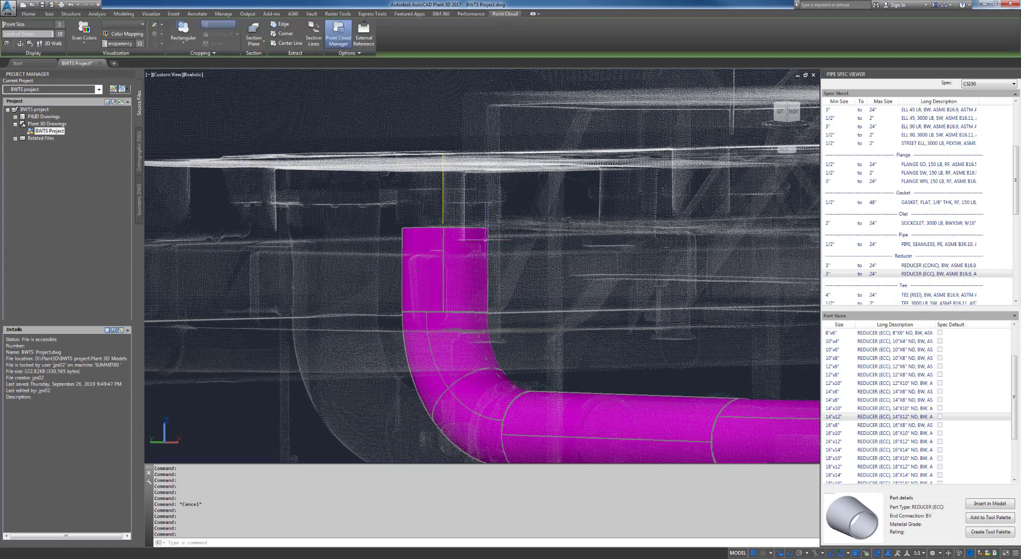
{"action": "left_click", "coordinate": [190, 44]}
{"action": "left_click", "coordinate": [190, 62]}
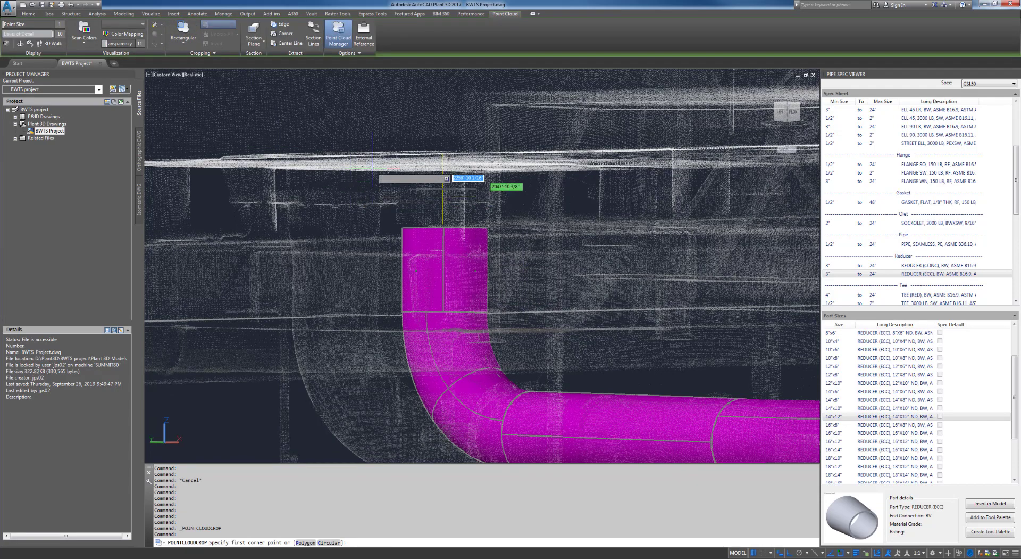
{"action": "left_click", "coordinate": [373, 128]}
{"action": "left_click", "coordinate": [532, 337]}
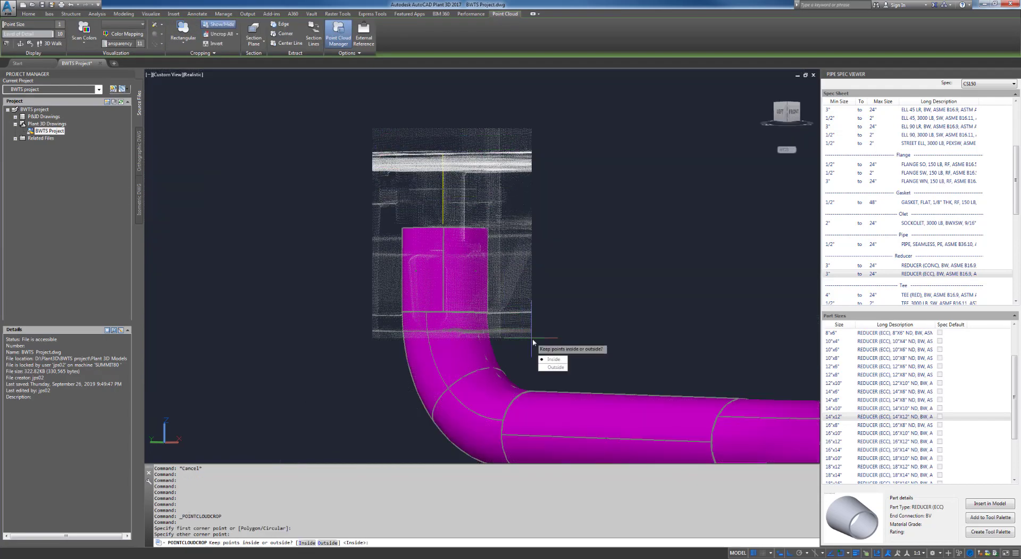
{"action": "left_click", "coordinate": [551, 360]}
Crop the point cloud again from the front with a rectangle around the scanned flange and vertical pipe, keeping the inside points.
{"action": "scroll", "coordinate": [540, 280], "scroll_direction": "down", "scroll_amount": 5}
{"action": "middle_click_drag", "start_coordinate": [540, 280], "coordinate": [479, 285], "text": "shift"}
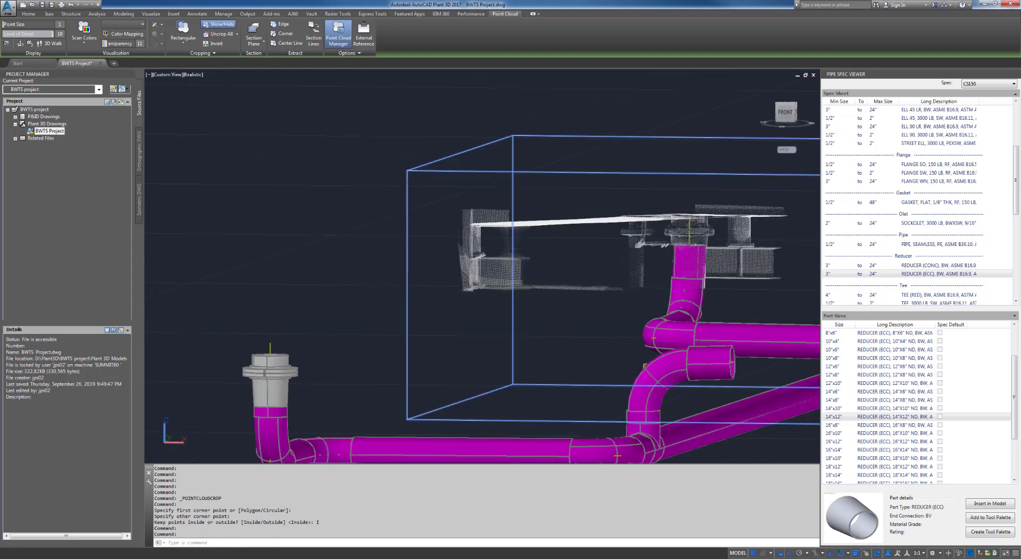
{"action": "middle_click_drag", "start_coordinate": [673, 271], "coordinate": [500, 288]}
{"action": "scroll", "coordinate": [535, 260], "scroll_direction": "up", "scroll_amount": 5}
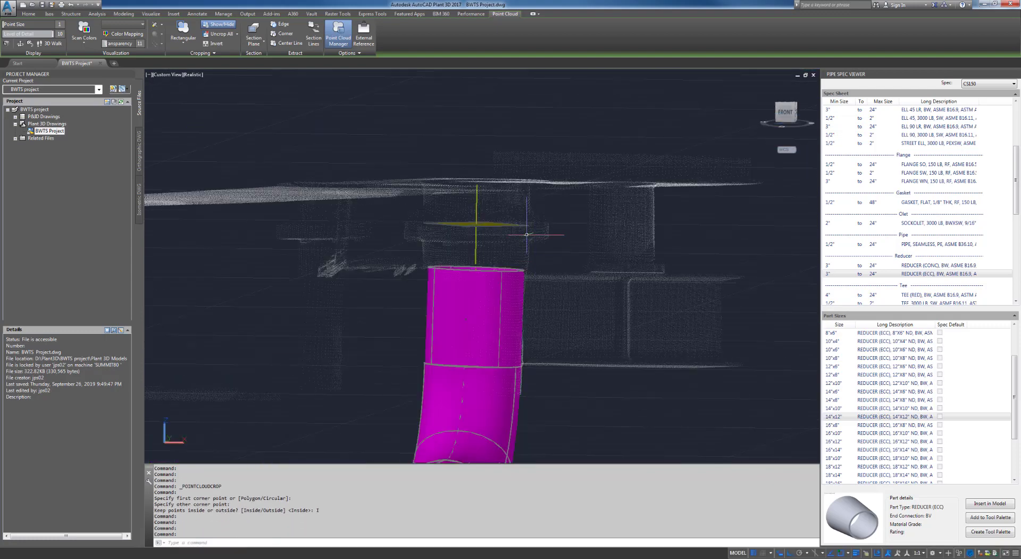
{"action": "left_click", "coordinate": [183, 42]}
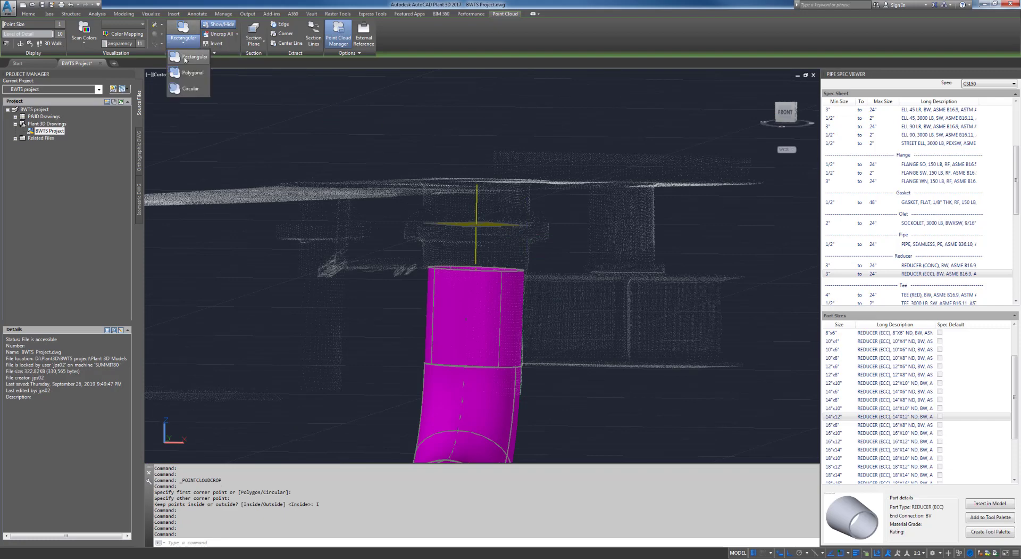
{"action": "left_click", "coordinate": [364, 158]}
{"action": "left_click", "coordinate": [552, 402]}
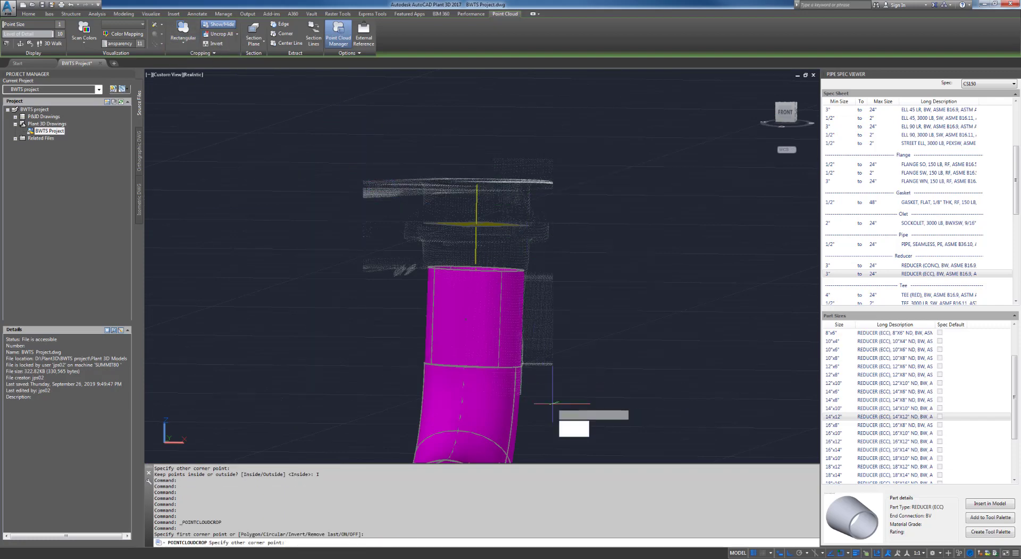
{"action": "type", "text": "I"}
{"action": "key", "text": "Return"}
{"action": "scroll", "coordinate": [580, 351], "scroll_direction": "down", "scroll_amount": 5}
{"action": "key", "text": "Escape"}
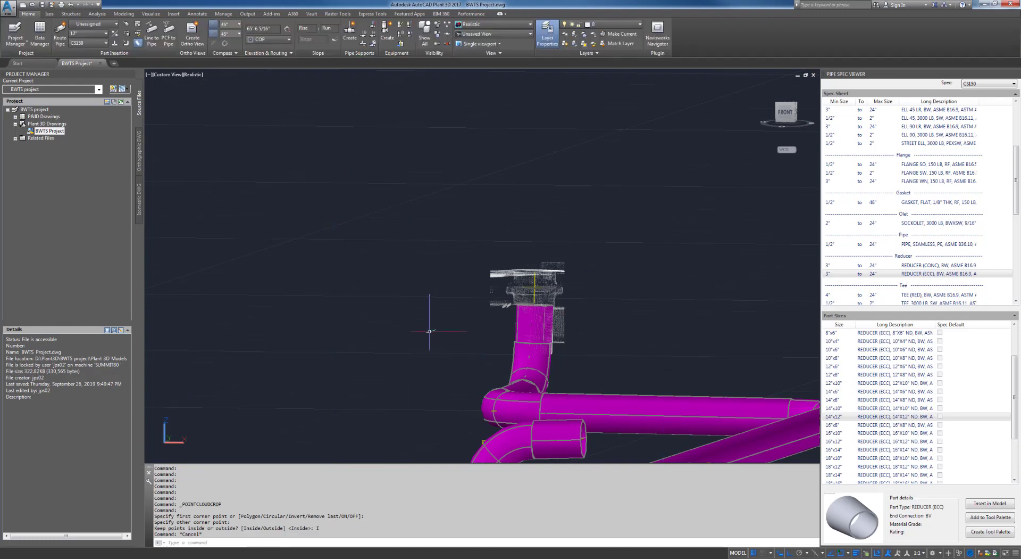
Delete the vertical 12" pipe piece above the elbow, below the scanned flange.
{"action": "middle_click_drag", "start_coordinate": [440, 346], "coordinate": [555, 336], "text": "shift"}
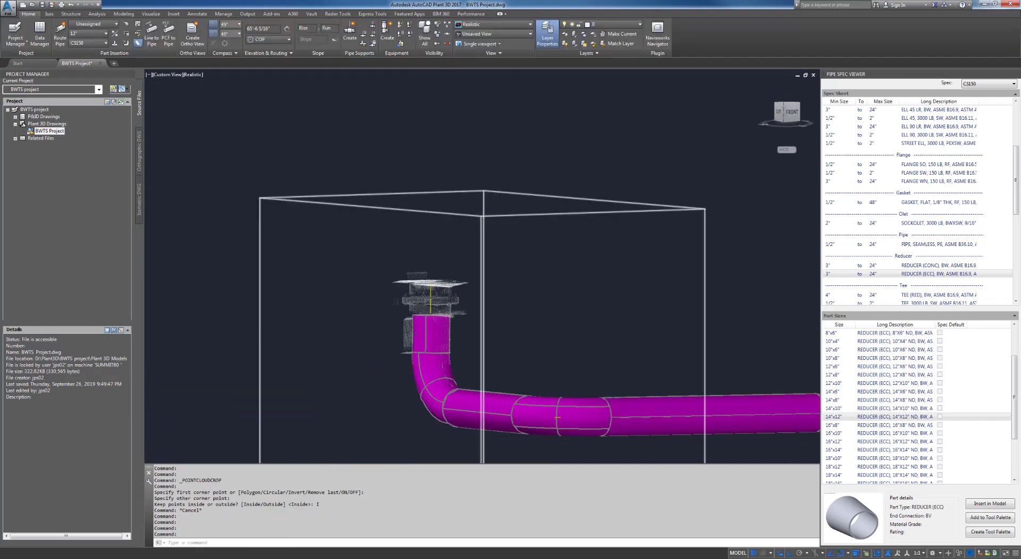
{"action": "scroll", "coordinate": [446, 307], "scroll_direction": "up", "scroll_amount": 5}
{"action": "middle_click_drag", "start_coordinate": [445, 308], "coordinate": [543, 310], "text": "shift"}
{"action": "key", "text": "Escape"}
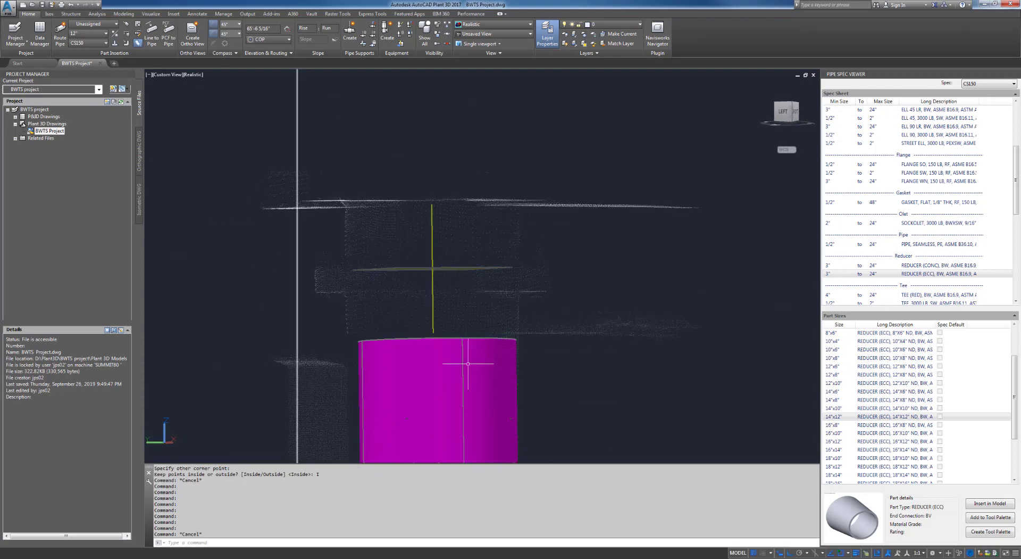
{"action": "scroll", "coordinate": [481, 361], "scroll_direction": "down", "scroll_amount": 4}
{"action": "middle_click_drag", "start_coordinate": [554, 381], "coordinate": [508, 320]}
{"action": "scroll", "coordinate": [434, 324], "scroll_direction": "up", "scroll_amount": 4}
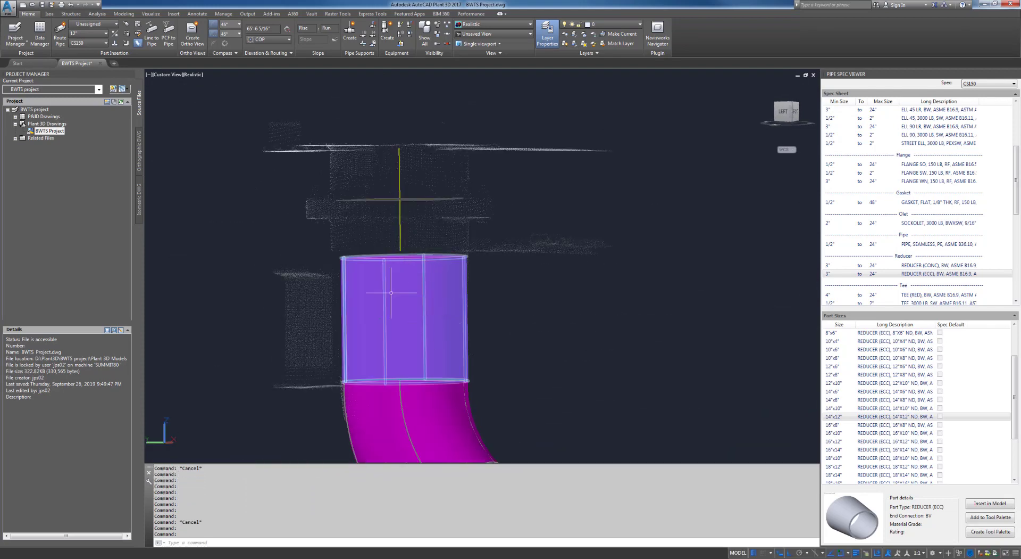
{"action": "left_click", "coordinate": [432, 314]}
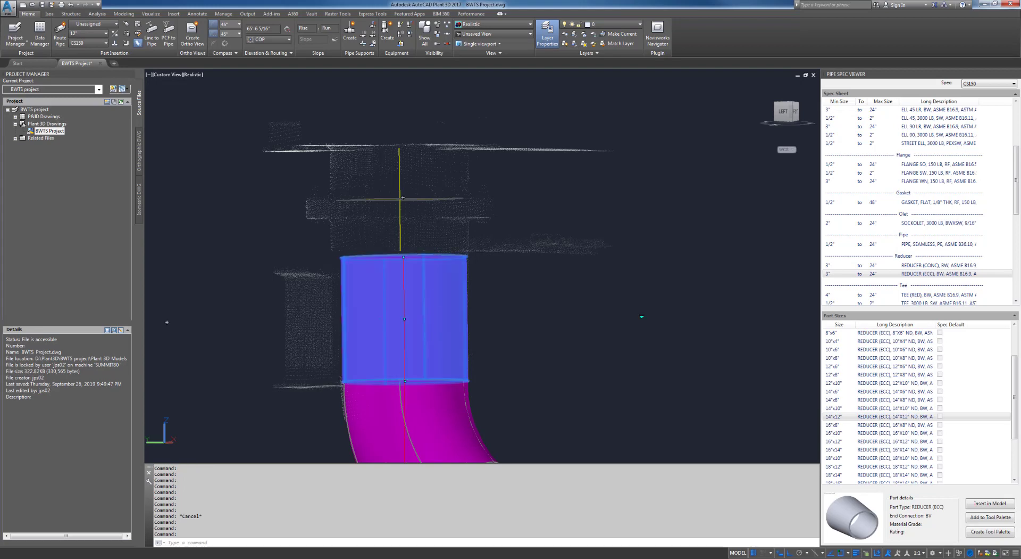
{"action": "key", "text": "Delete"}
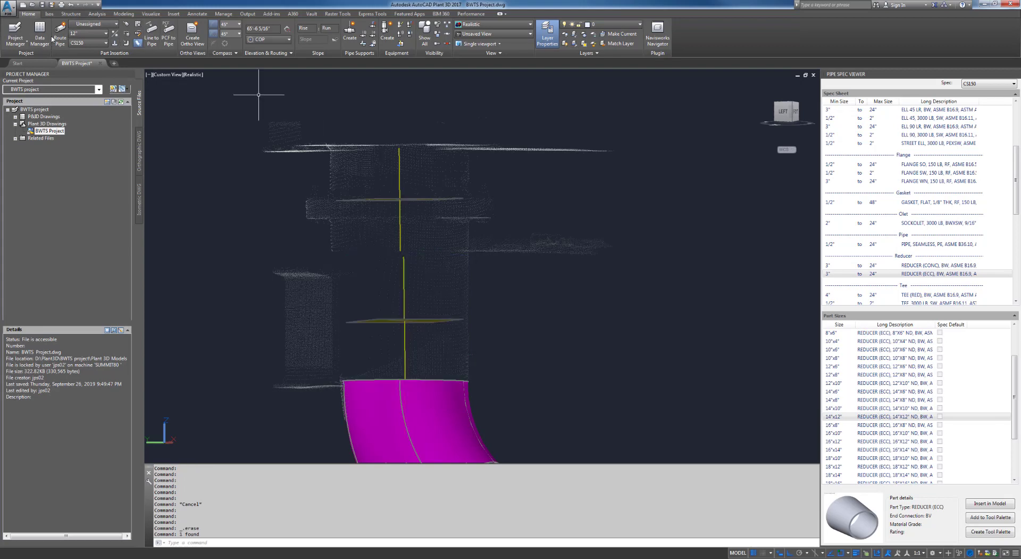
Route a short vertical 14" pipe along the upper centreline, from its top end down to its lower end.
{"action": "left_click", "coordinate": [104, 34]}
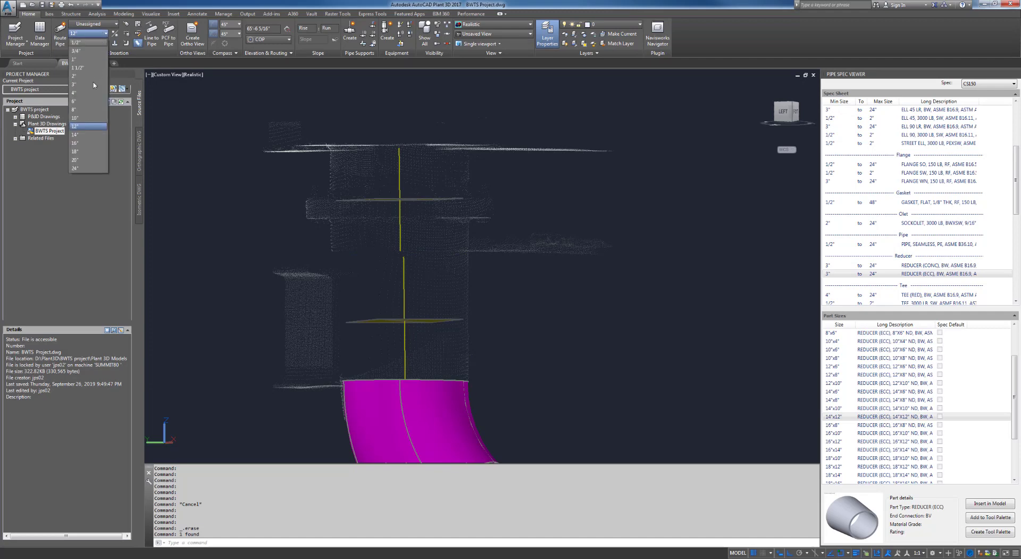
{"action": "left_click", "coordinate": [83, 135]}
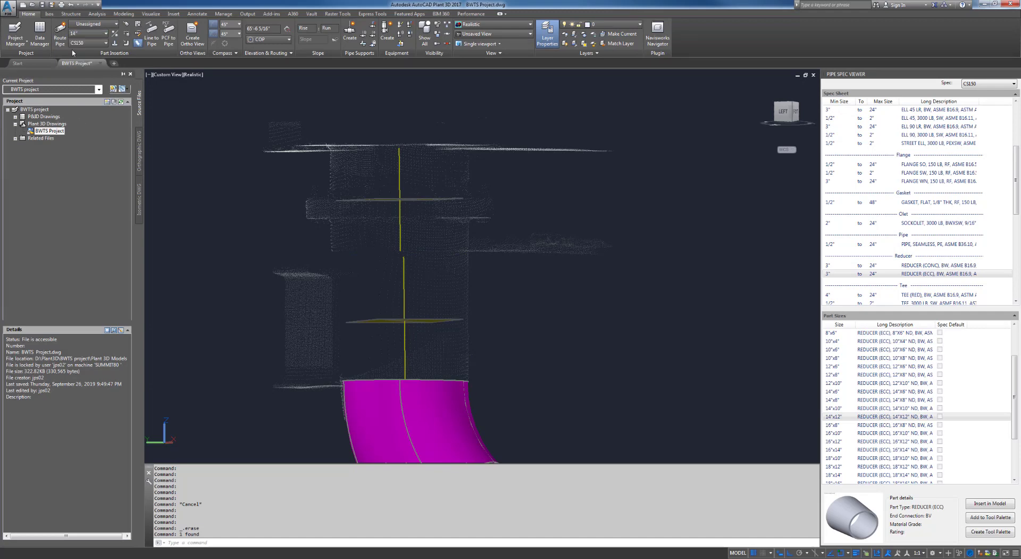
{"action": "left_click", "coordinate": [399, 148]}
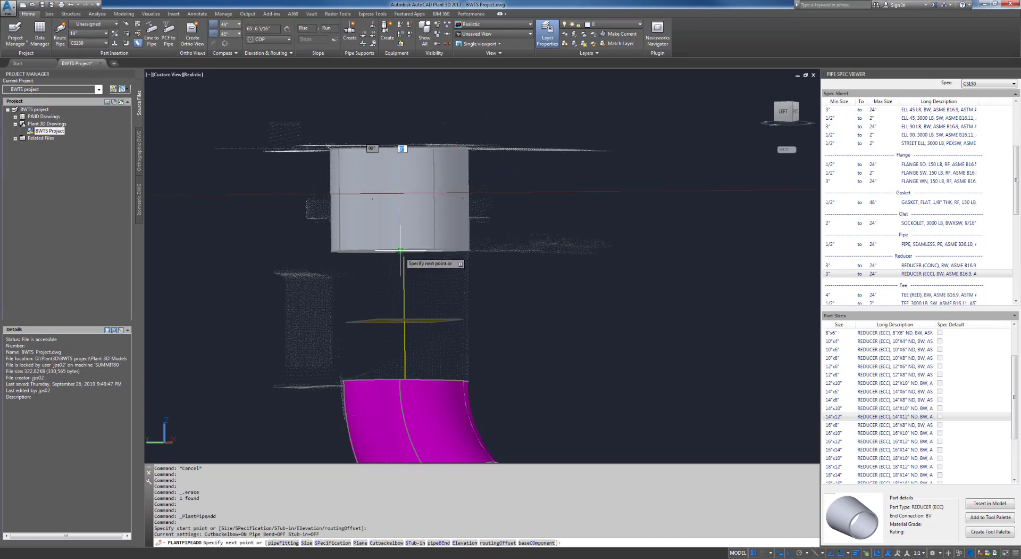
{"action": "left_click", "coordinate": [401, 251]}
{"action": "right_click", "coordinate": [401, 250]}
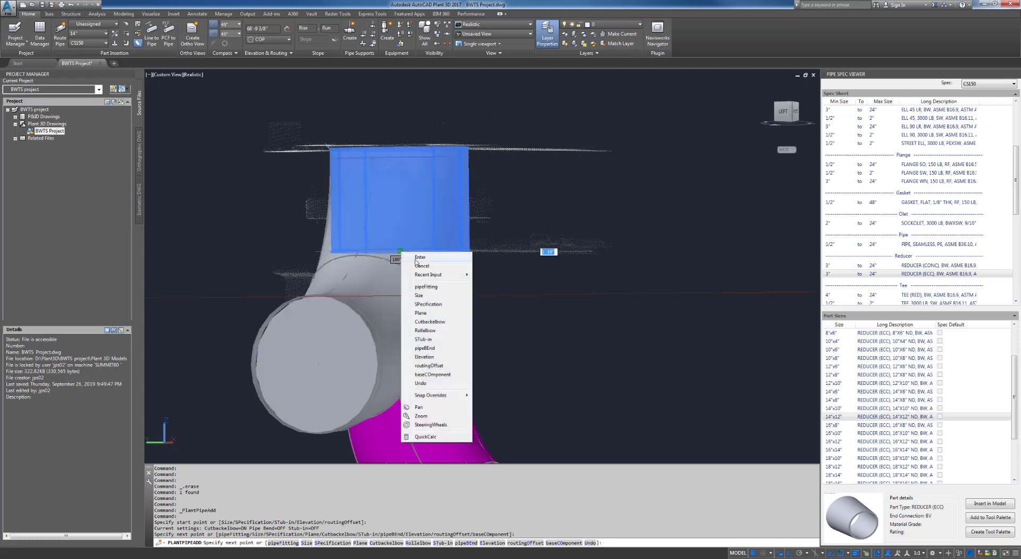
{"action": "left_click", "coordinate": [418, 256]}
Choose the 14" slip-on 150 lb flange from the pipe spec and switch the visual style to Wireframe.
{"action": "middle_click_drag", "start_coordinate": [488, 306], "coordinate": [521, 306], "text": "shift"}
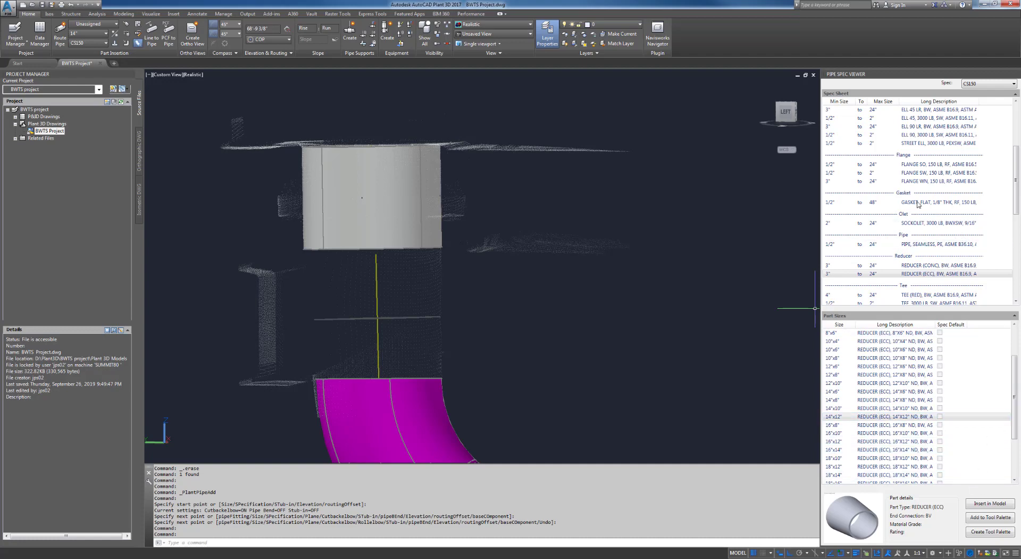
{"action": "left_click", "coordinate": [932, 165]}
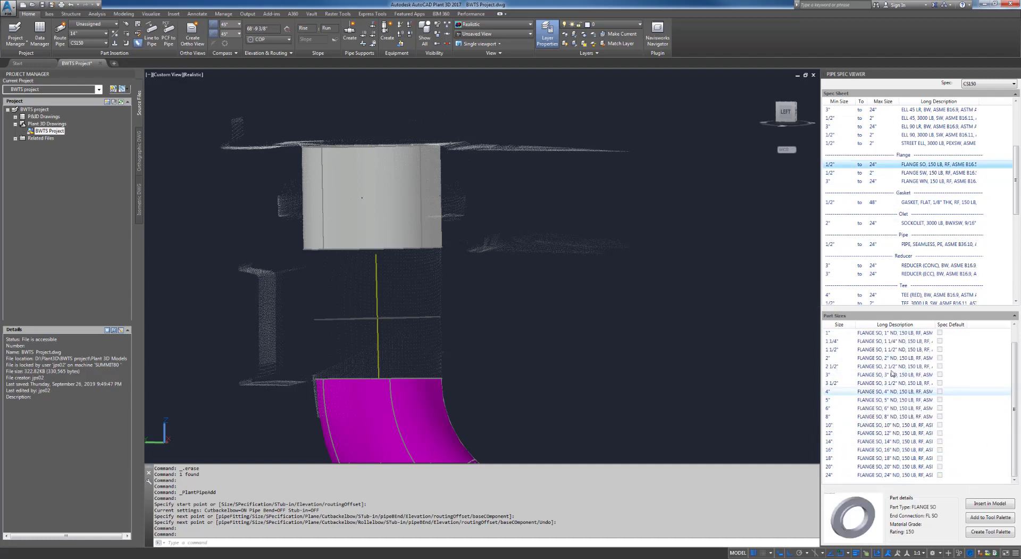
{"action": "left_click", "coordinate": [987, 503]}
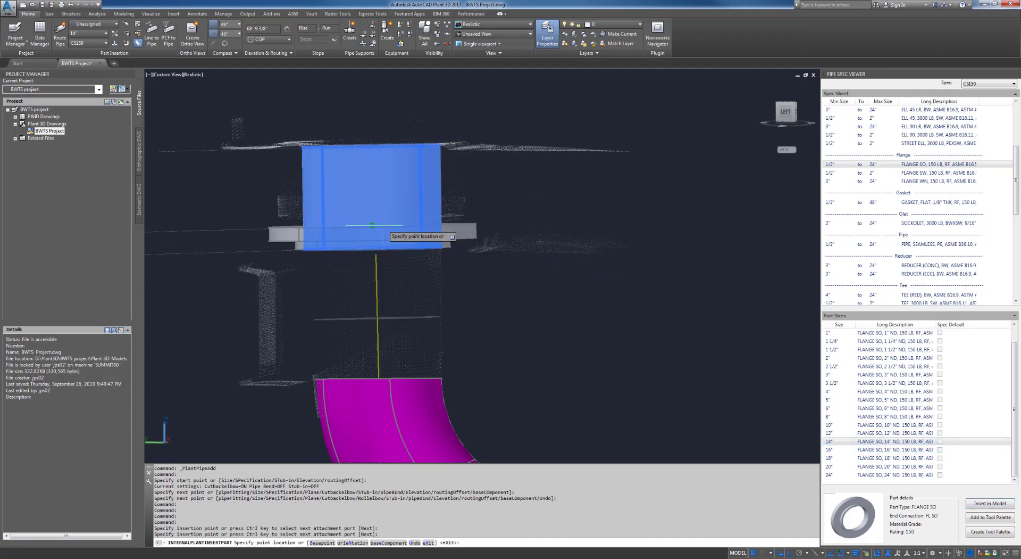
{"action": "key", "text": "Escape"}
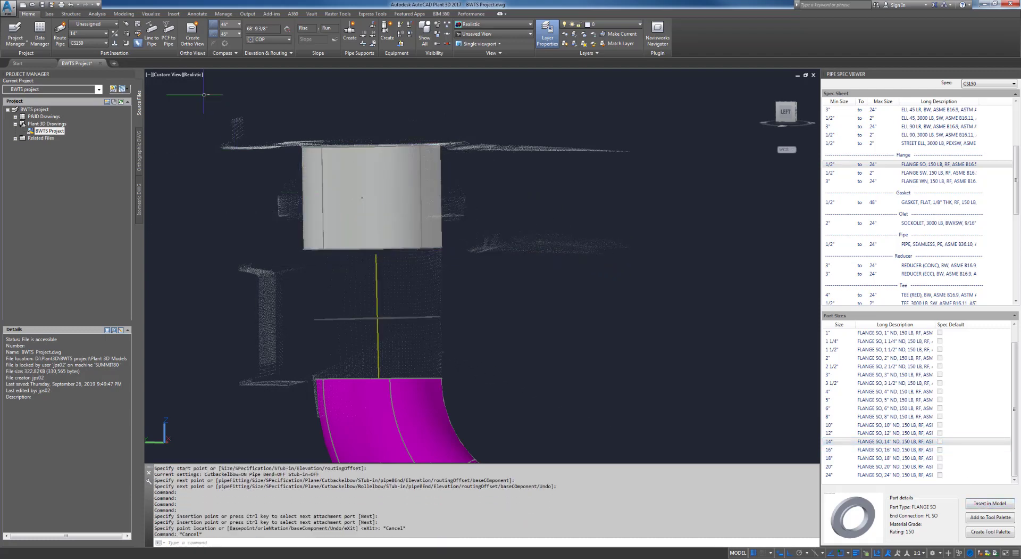
{"action": "left_click", "coordinate": [199, 76]}
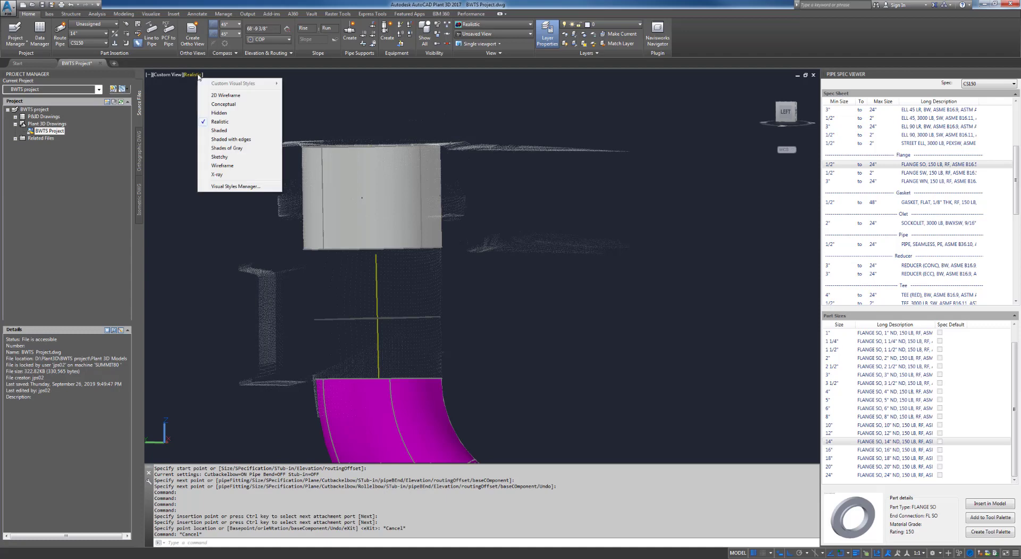
{"action": "left_click", "coordinate": [215, 167]}
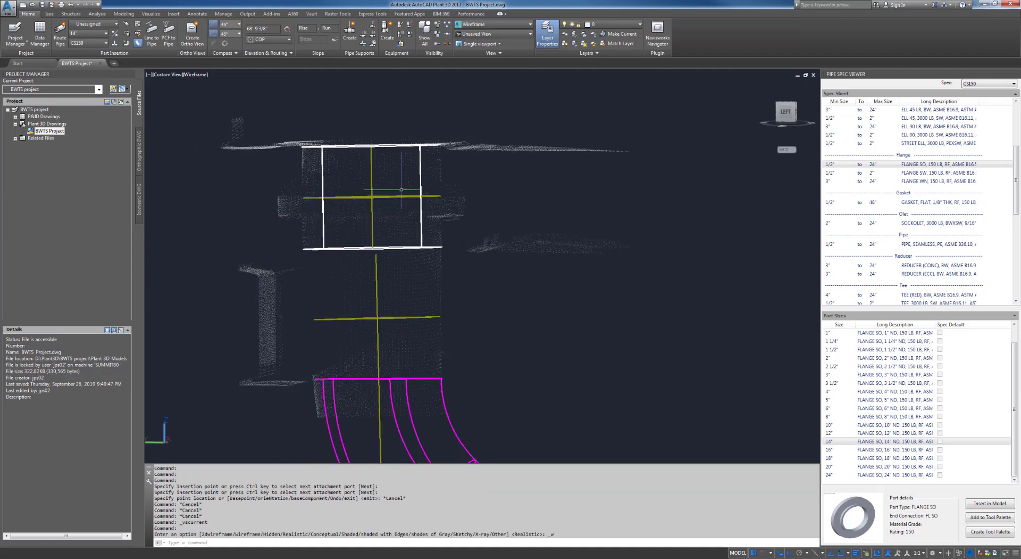
Insert the 14" slip-on flange on the short vertical pipe at the scanned flange, with object snap off for the placement.
{"action": "left_click", "coordinate": [983, 504]}
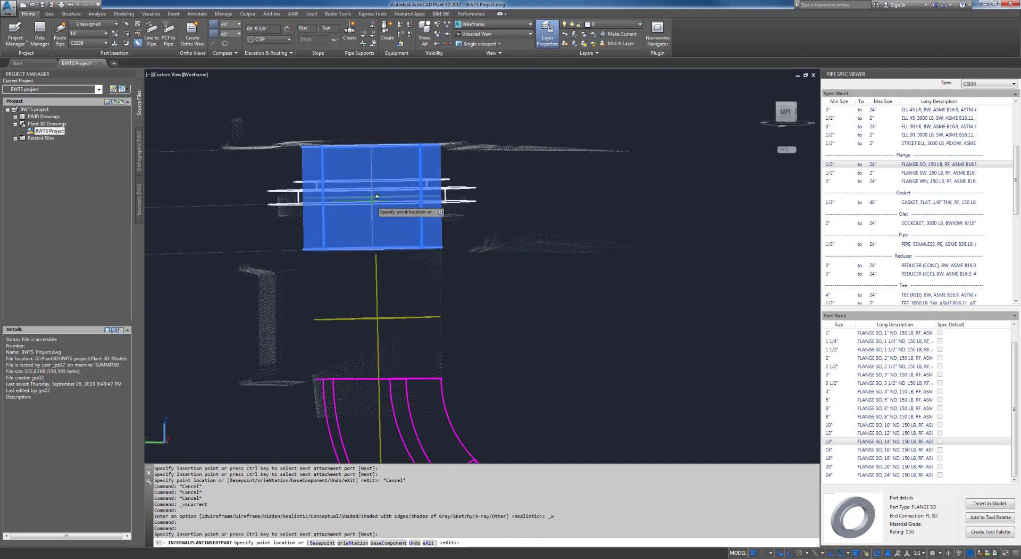
{"action": "scroll", "coordinate": [374, 198], "scroll_direction": "up", "scroll_amount": 2}
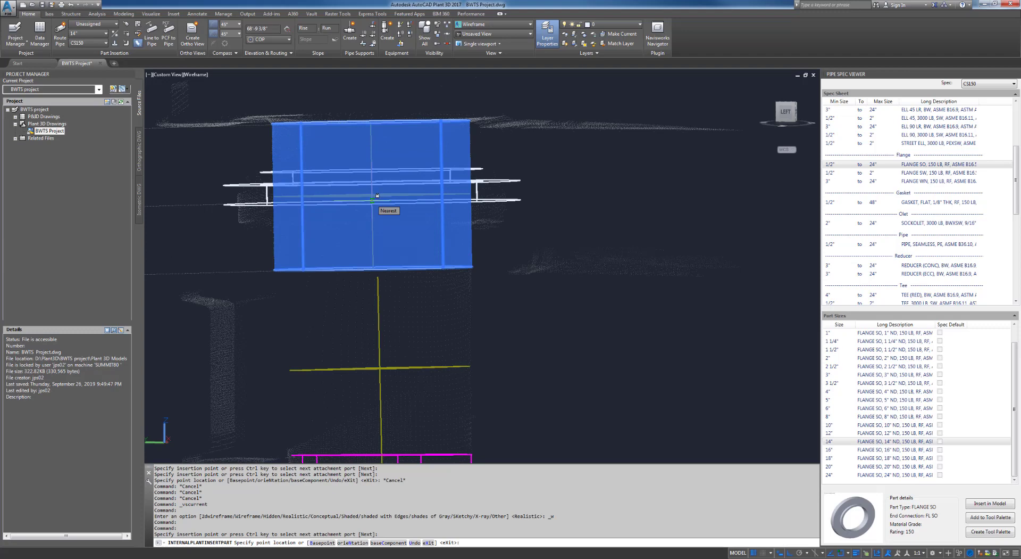
{"action": "key", "text": "F3"}
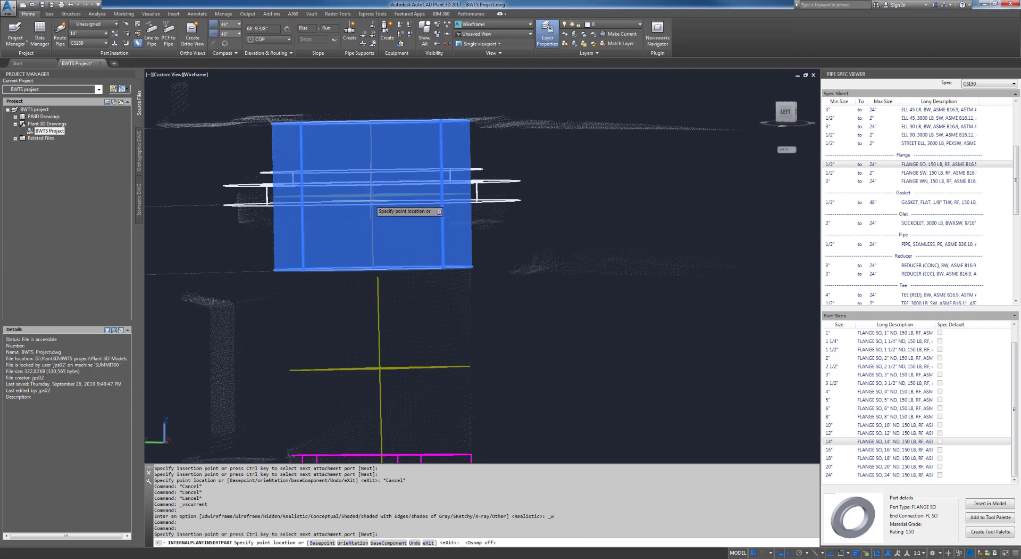
{"action": "left_click", "coordinate": [372, 196]}
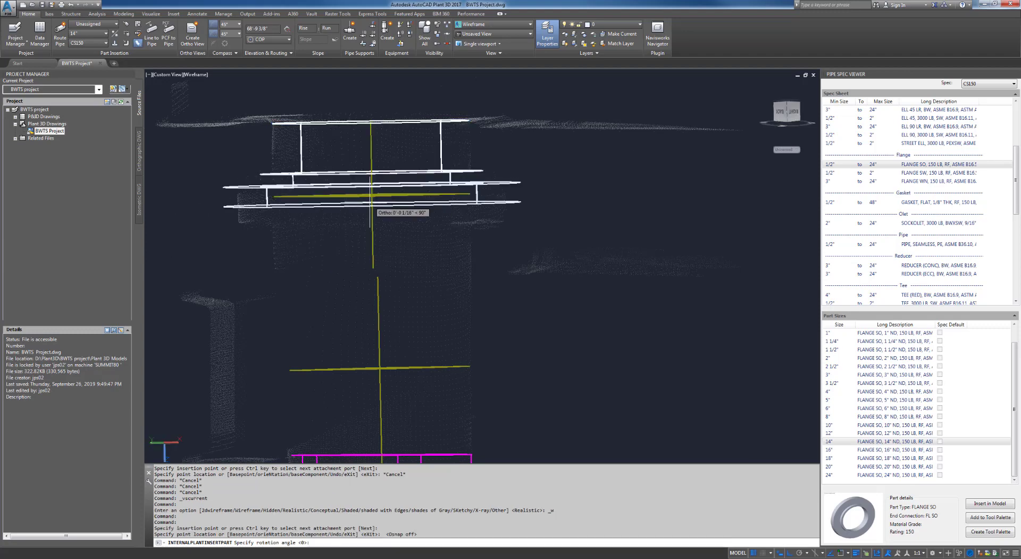
{"action": "left_click", "coordinate": [370, 204]}
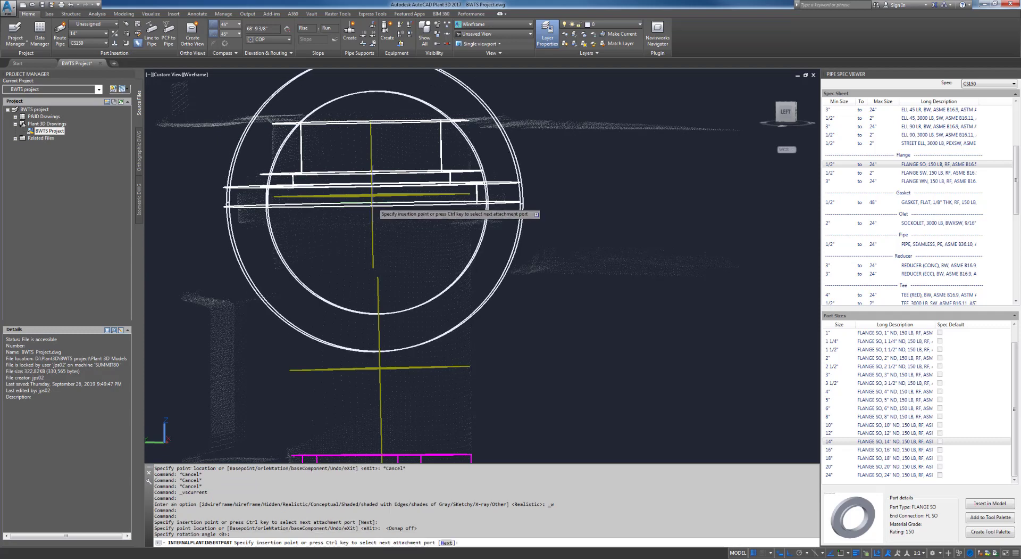
Turn object snap back on and attach a mating 14" slip-on flange to the underside of the first flange.
{"action": "key", "text": "F3"}
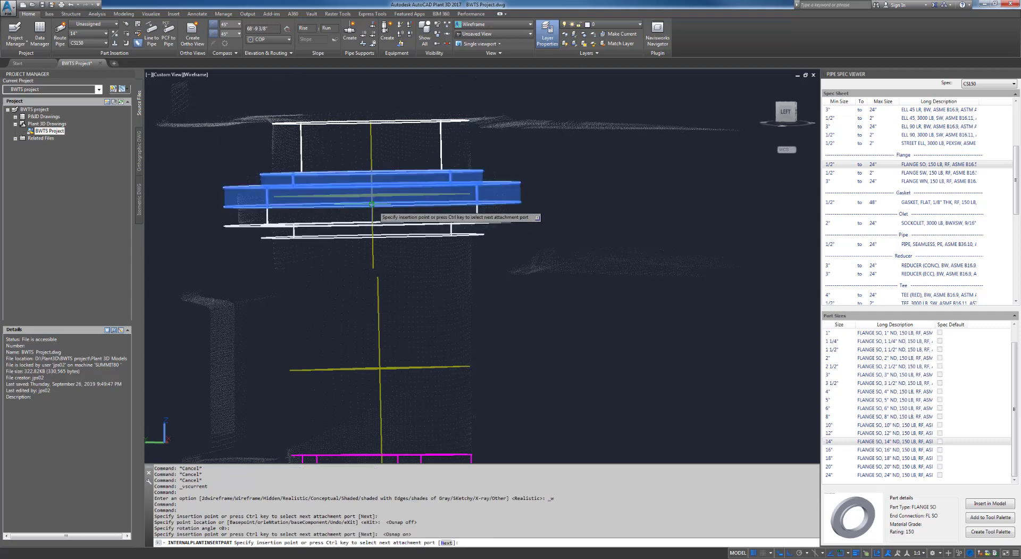
{"action": "left_click", "coordinate": [372, 205]}
{"action": "key", "text": "Return"}
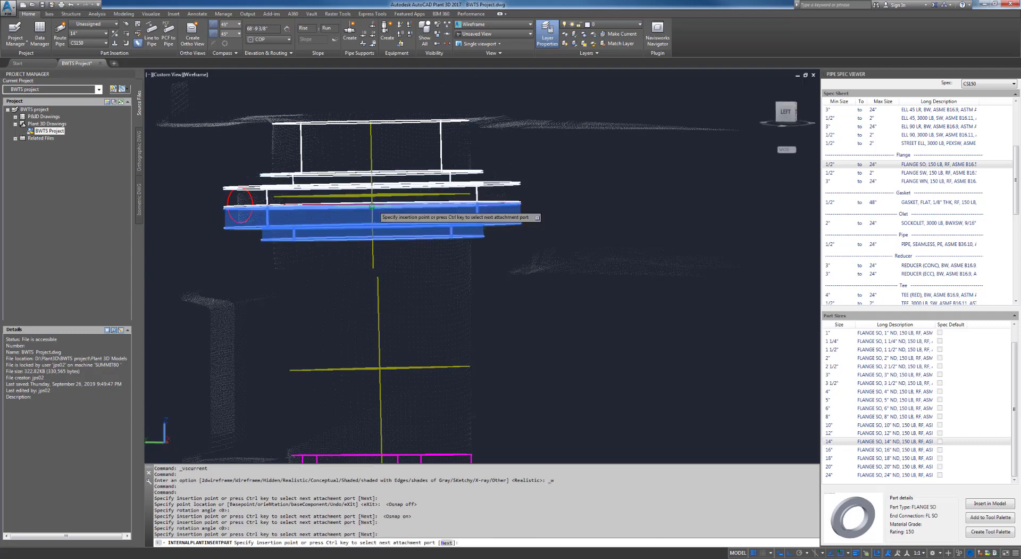
{"action": "right_click", "coordinate": [373, 205]}
{"action": "left_click", "coordinate": [388, 219]}
Set the visual style to Shaded for the view of the flanged connection and elbow.
{"action": "scroll", "coordinate": [517, 251], "scroll_direction": "down", "scroll_amount": 2}
{"action": "scroll", "coordinate": [601, 313], "scroll_direction": "down", "scroll_amount": 2}
{"action": "middle_click_drag", "start_coordinate": [601, 313], "coordinate": [538, 232]}
{"action": "left_click", "coordinate": [195, 75]}
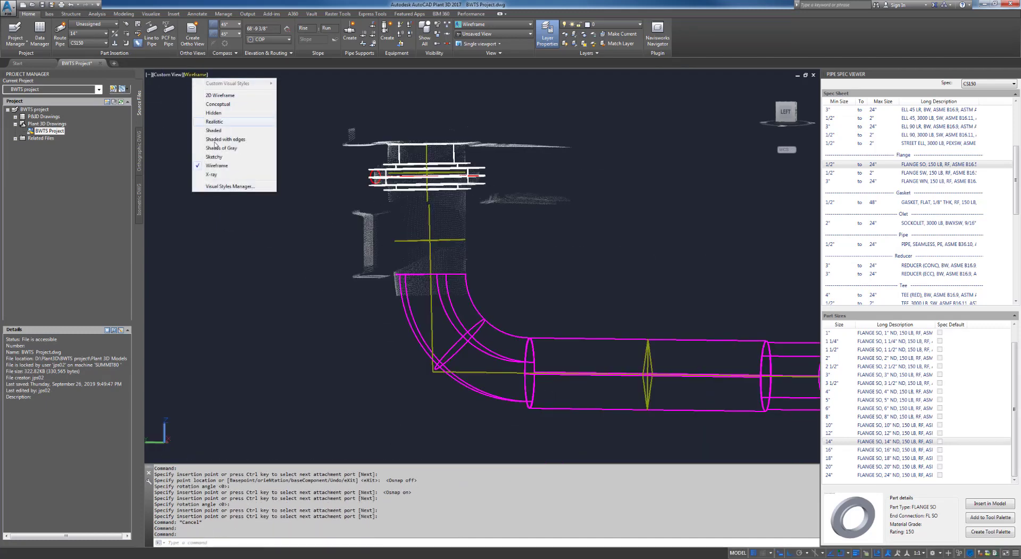
{"action": "left_click", "coordinate": [212, 131]}
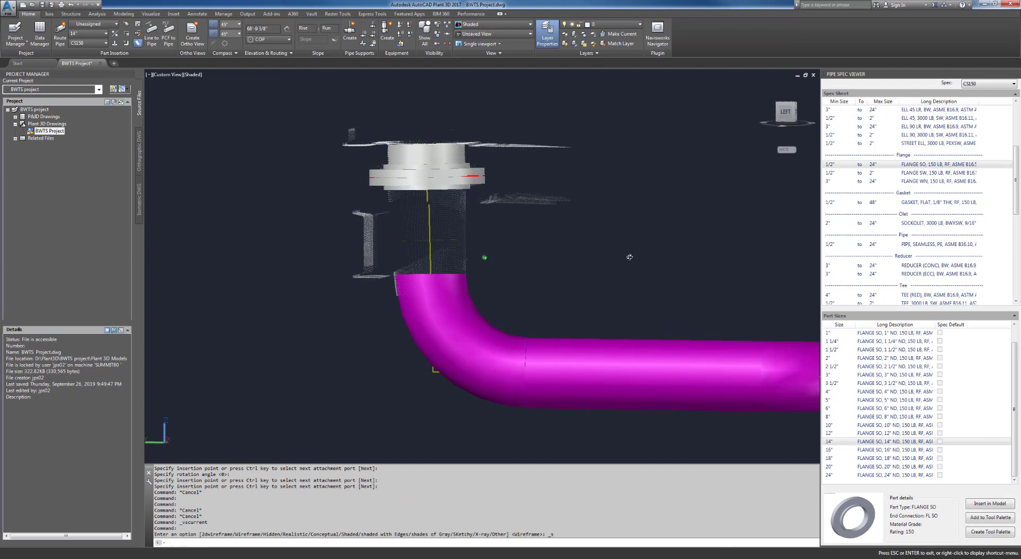
Insert a 14"x12" eccentric reducer from the pipe spec onto the underside of the lower 14" slip-on flange.
{"action": "left_click", "coordinate": [925, 275]}
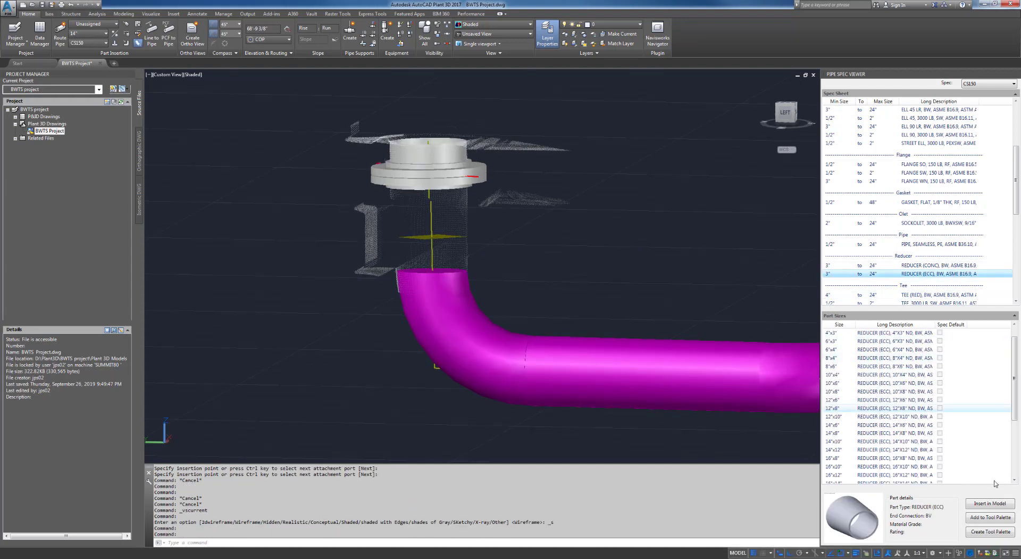
{"action": "left_click", "coordinate": [993, 504]}
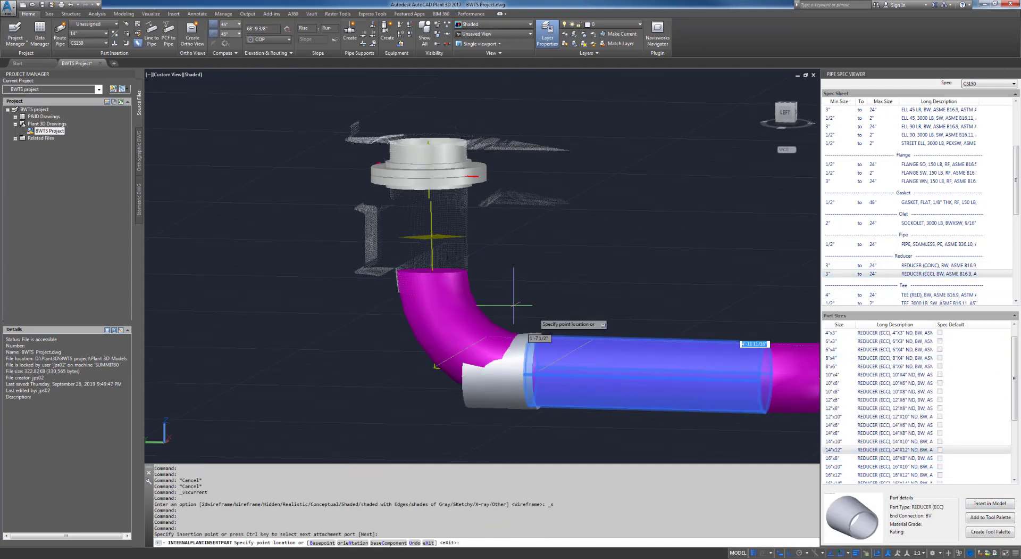
{"action": "key", "text": "Escape"}
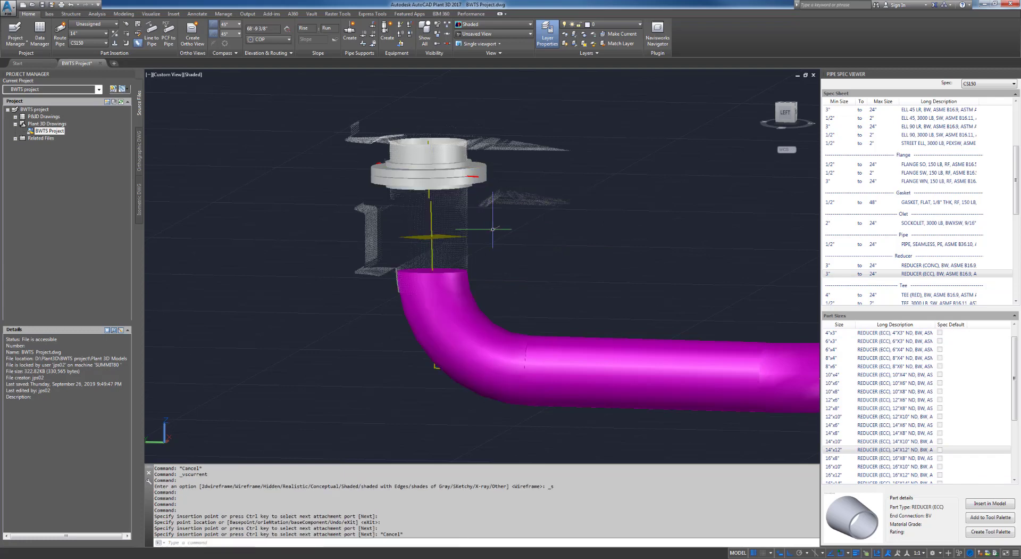
{"action": "left_click", "coordinate": [984, 503]}
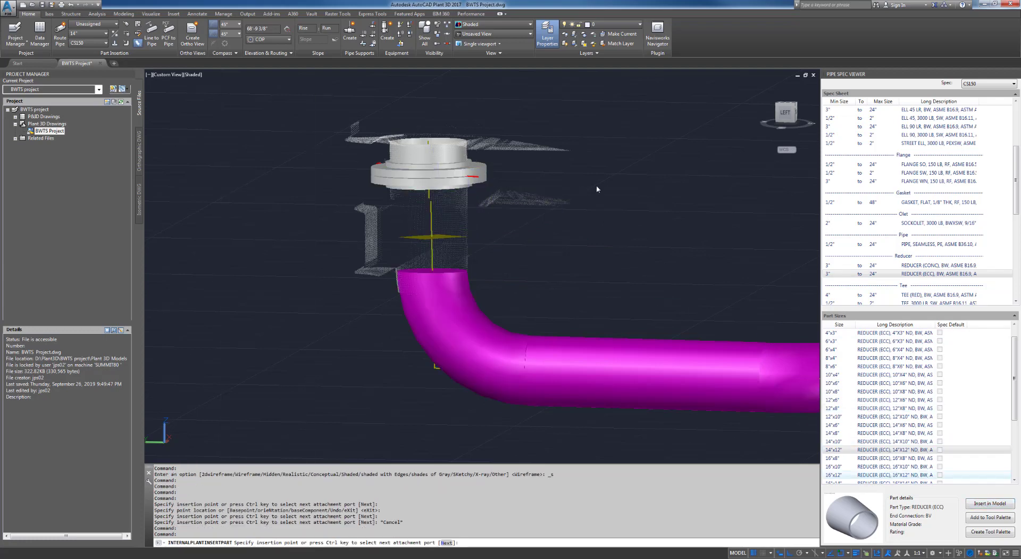
{"action": "key", "text": "ctrl"}
{"action": "left_click", "coordinate": [429, 182]}
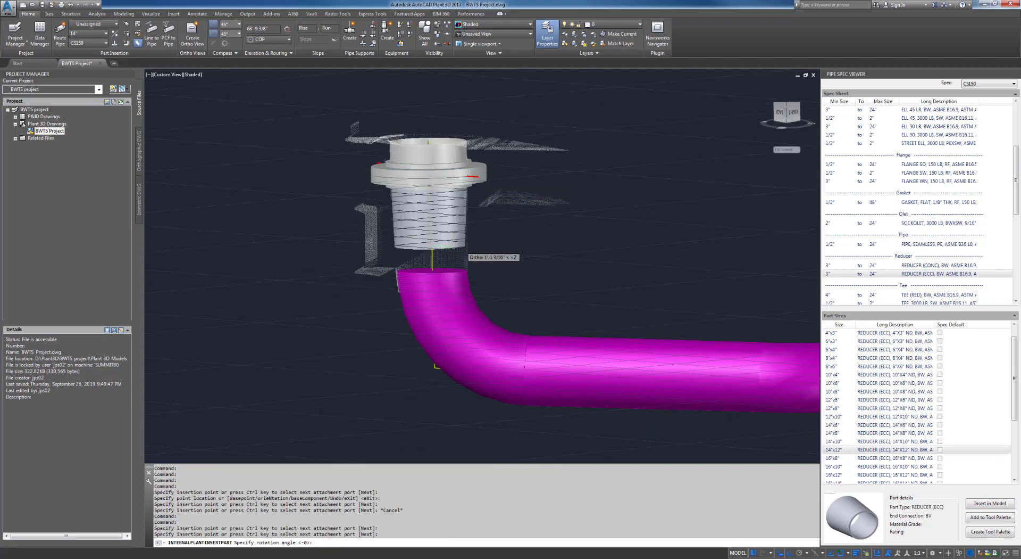
{"action": "scroll", "coordinate": [461, 248], "scroll_direction": "down", "scroll_amount": 2}
{"action": "middle_click_drag", "start_coordinate": [467, 250], "coordinate": [538, 272], "text": "shift"}
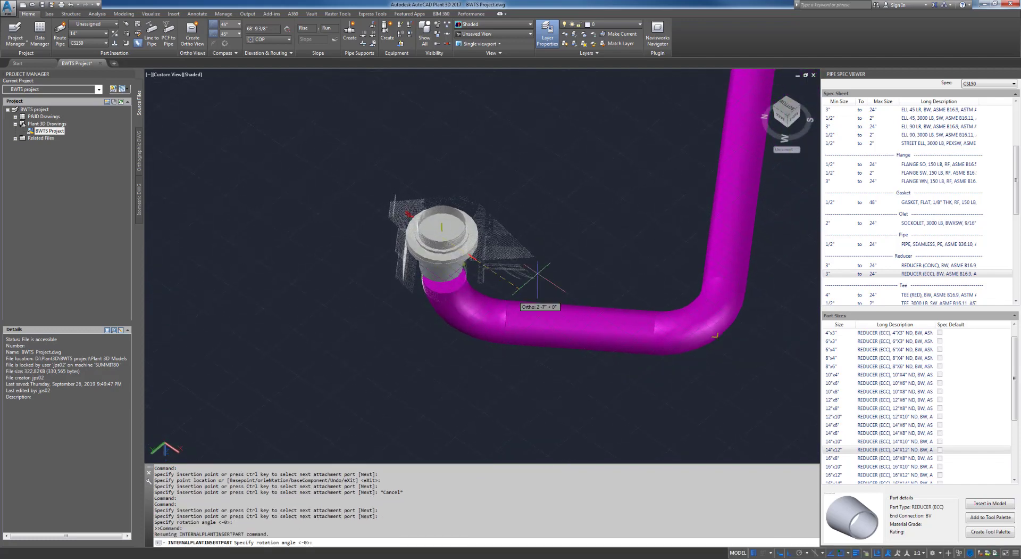
{"action": "middle_click_drag", "start_coordinate": [615, 280], "coordinate": [532, 229], "text": "shift"}
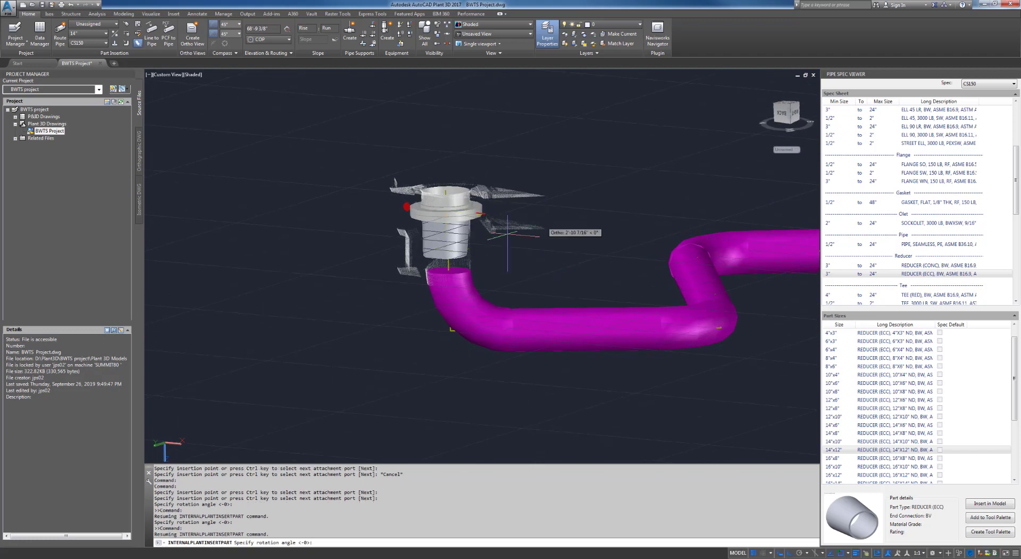
{"action": "key", "text": "Escape"}
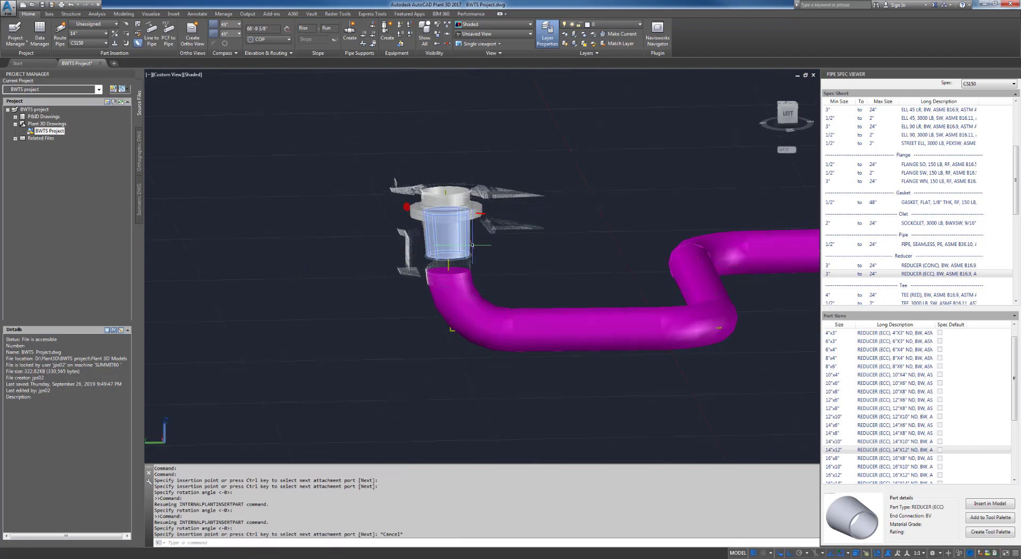
{"action": "middle_click_drag", "start_coordinate": [457, 240], "coordinate": [416, 251], "text": "shift"}
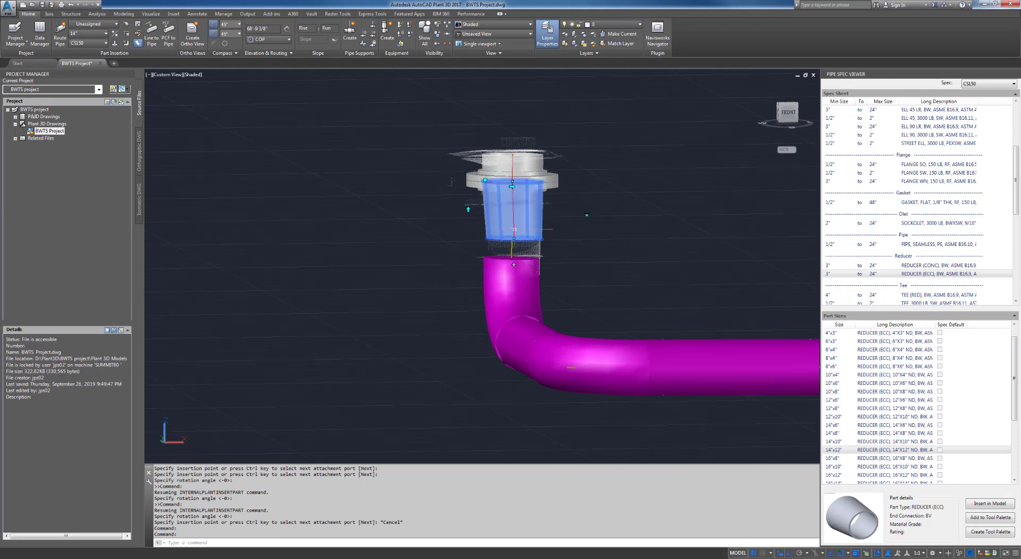
{"action": "left_click", "coordinate": [513, 183]}
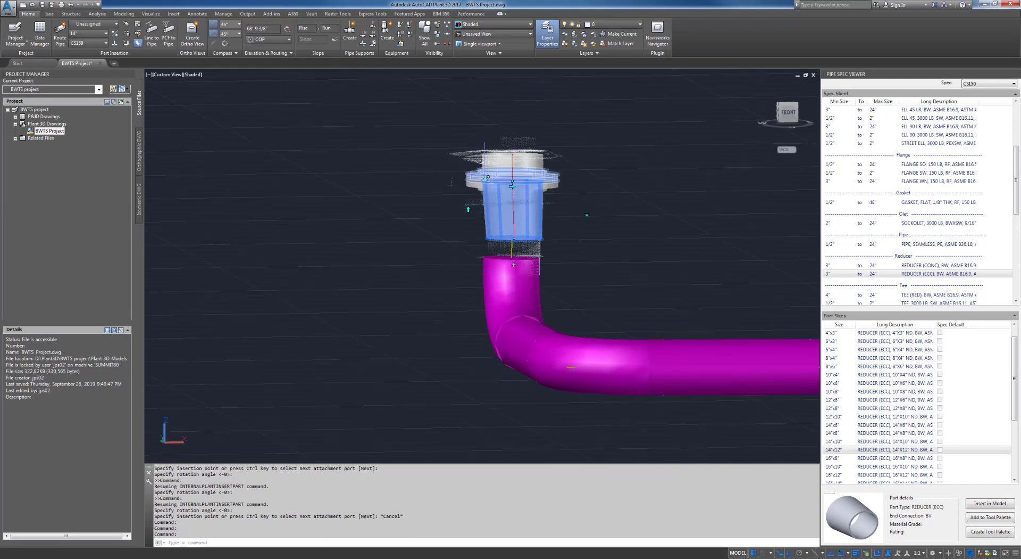
{"action": "left_click", "coordinate": [485, 180]}
{"action": "middle_click_drag", "start_coordinate": [546, 369], "coordinate": [647, 396], "text": "shift"}
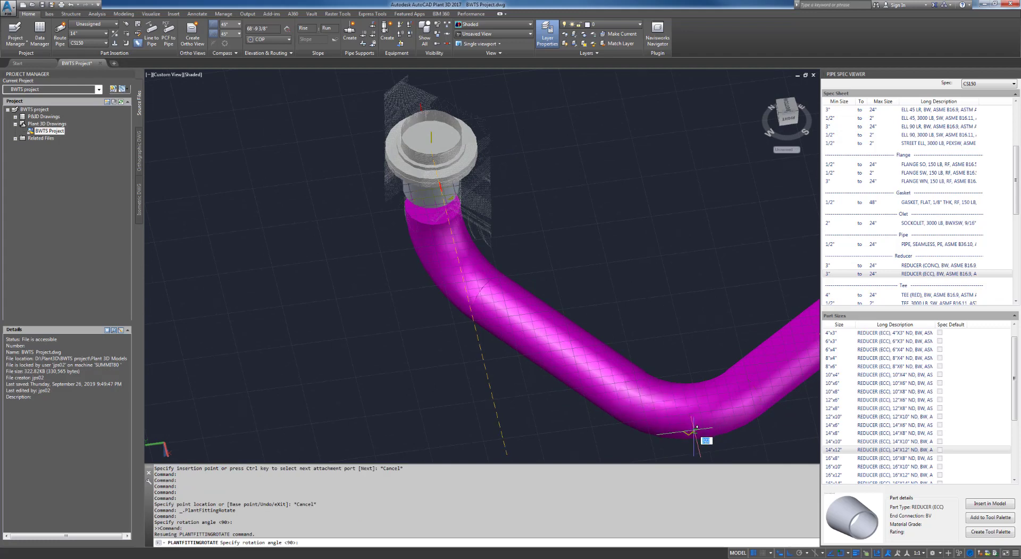
{"action": "right_click", "coordinate": [629, 378], "text": "shift"}
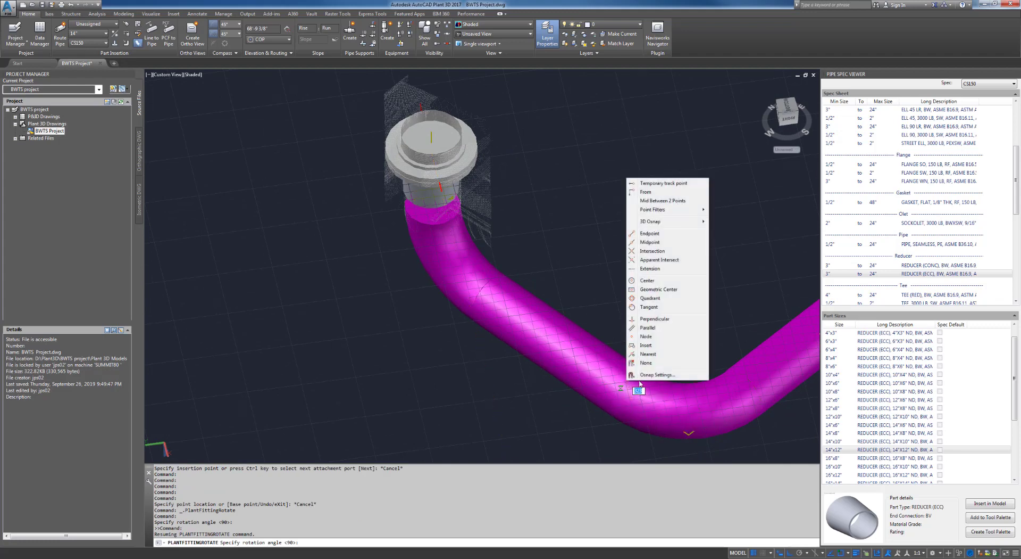
{"action": "left_click", "coordinate": [650, 233]}
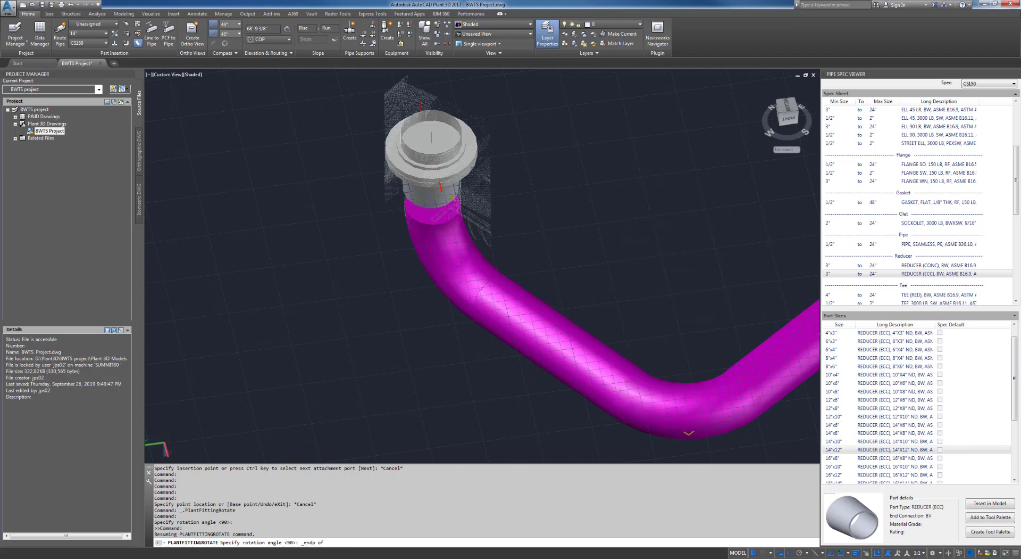
{"action": "key", "text": "Escape"}
{"action": "key", "text": "Escape"}
{"action": "middle_click_drag", "start_coordinate": [385, 333], "coordinate": [410, 266], "text": "shift"}
{"action": "left_click", "coordinate": [403, 223]}
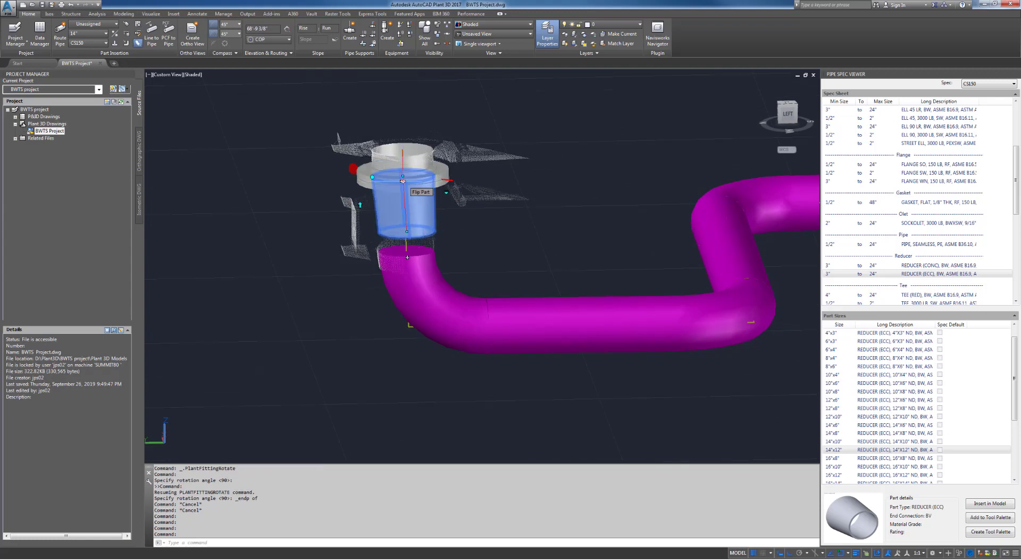
{"action": "key", "text": "Escape"}
{"action": "key", "text": "Escape"}
Route a short 12" pipe between the elbow's upper end and the lower end of the eccentric reducer.
{"action": "middle_click_drag", "start_coordinate": [538, 235], "coordinate": [502, 241], "text": "shift"}
{"action": "scroll", "coordinate": [502, 242], "scroll_direction": "up", "scroll_amount": 3}
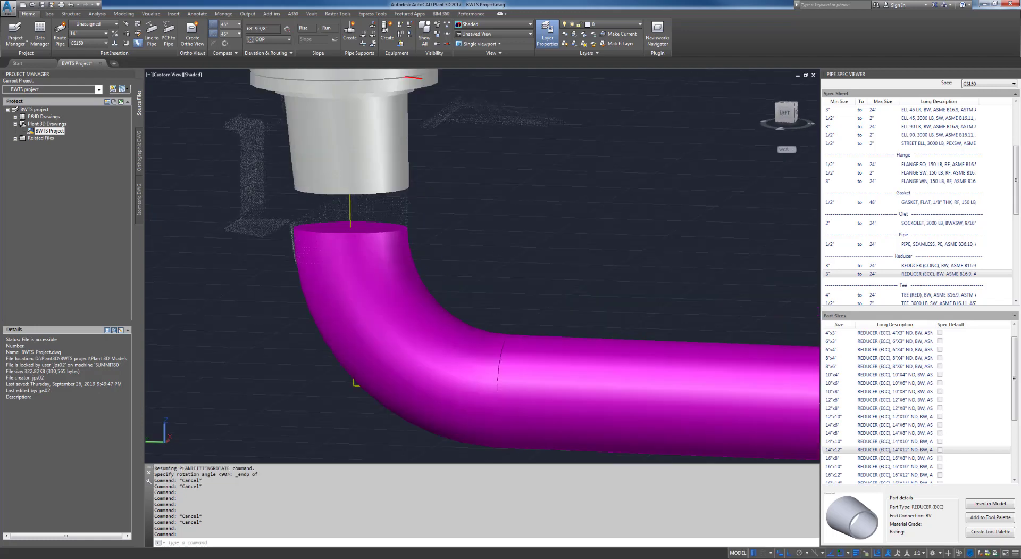
{"action": "scroll", "coordinate": [467, 243], "scroll_direction": "up", "scroll_amount": 3}
{"action": "left_click", "coordinate": [373, 258]}
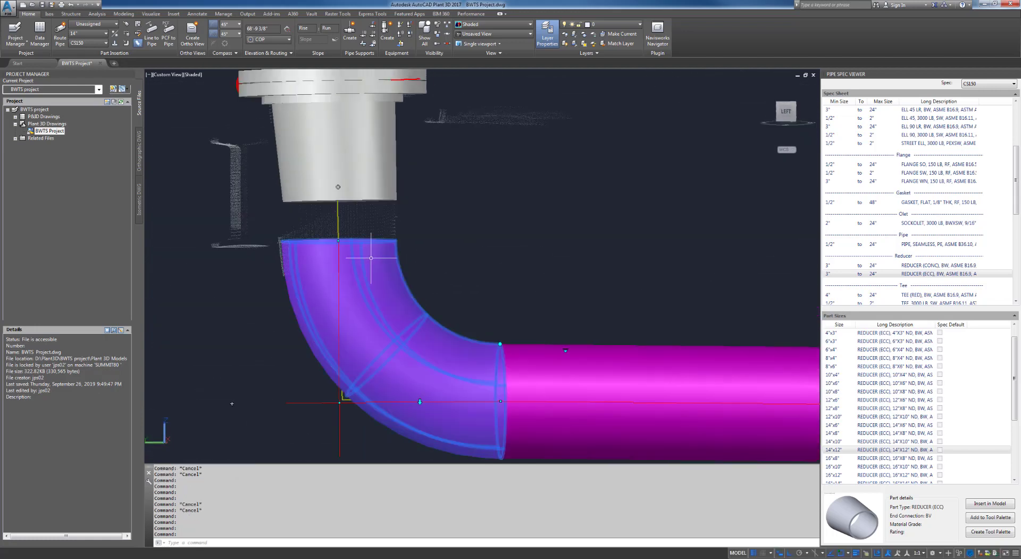
{"action": "left_click", "coordinate": [340, 202]}
{"action": "left_click", "coordinate": [339, 201]}
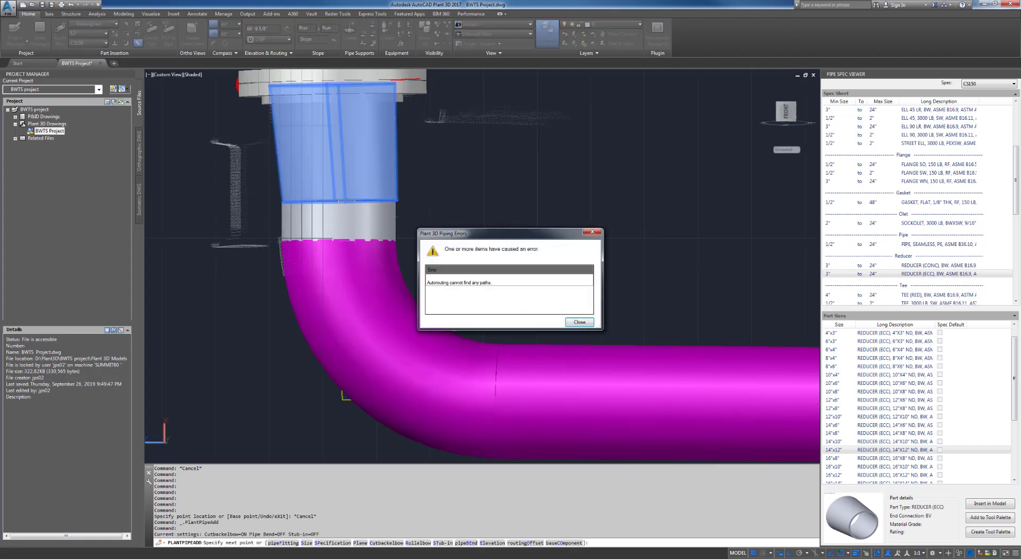
{"action": "left_click", "coordinate": [580, 322]}
{"action": "key", "text": "Escape"}
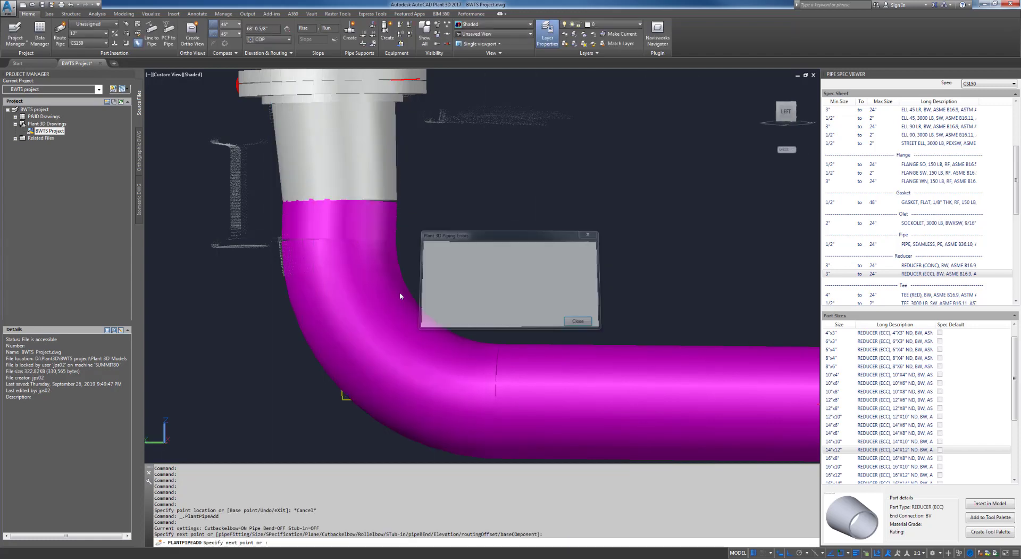
Delete the elbow and the short vertical pipe below the eccentric reducer.
{"action": "left_click", "coordinate": [399, 318]}
{"action": "key", "text": "Delete"}
{"action": "scroll", "coordinate": [383, 283], "scroll_direction": "down", "scroll_amount": 1}
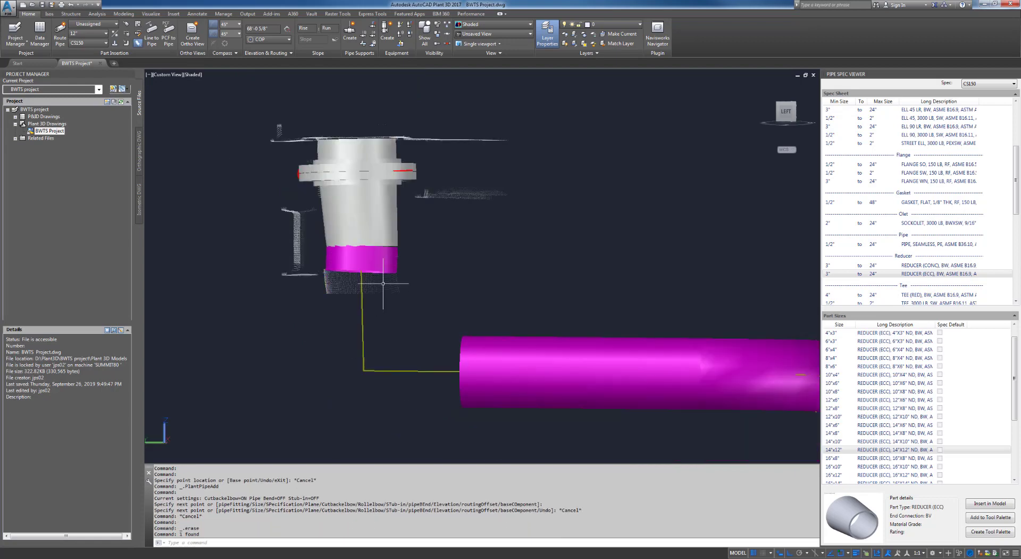
{"action": "scroll", "coordinate": [394, 301], "scroll_direction": "up", "scroll_amount": 1}
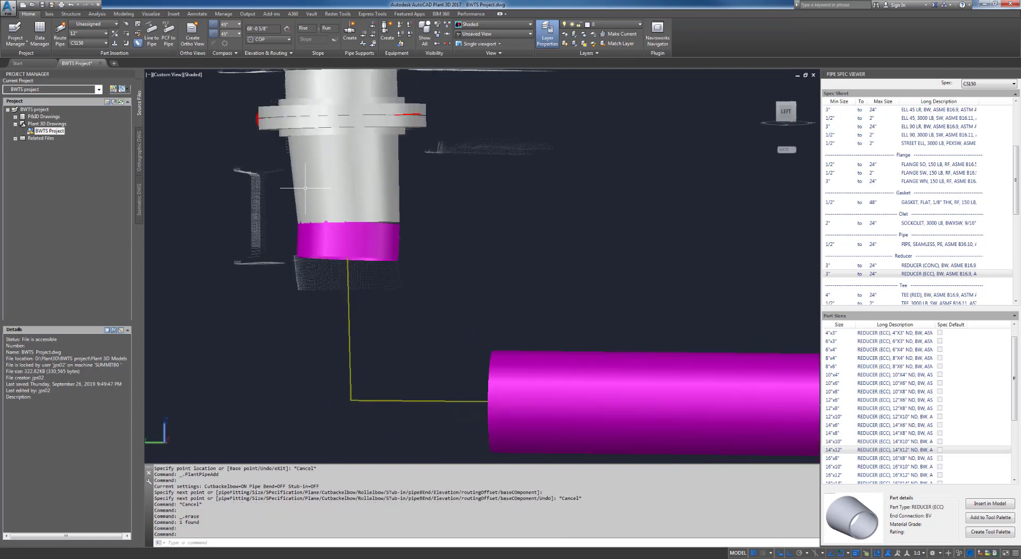
{"action": "left_click", "coordinate": [349, 239]}
{"action": "key", "text": "Delete"}
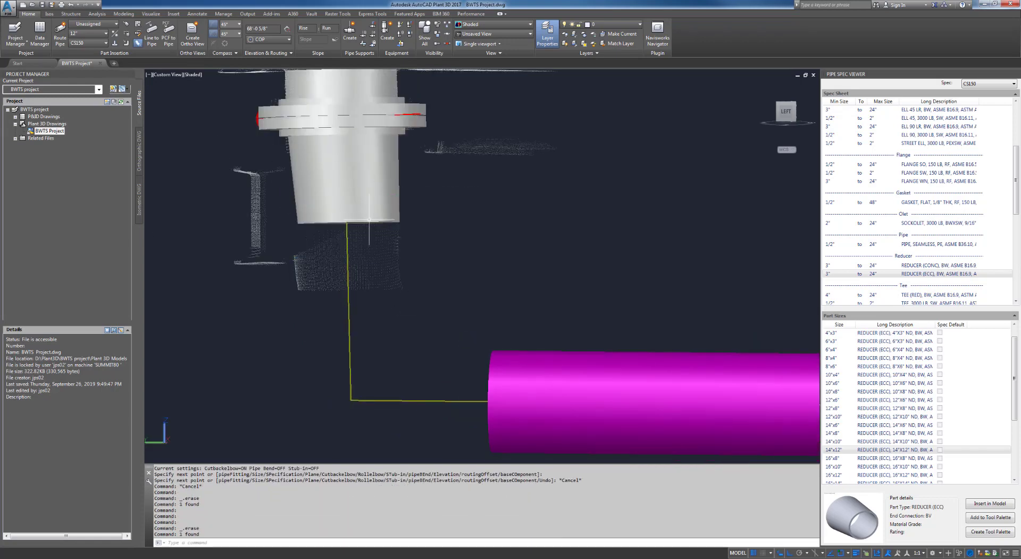
{"action": "left_click", "coordinate": [370, 219]}
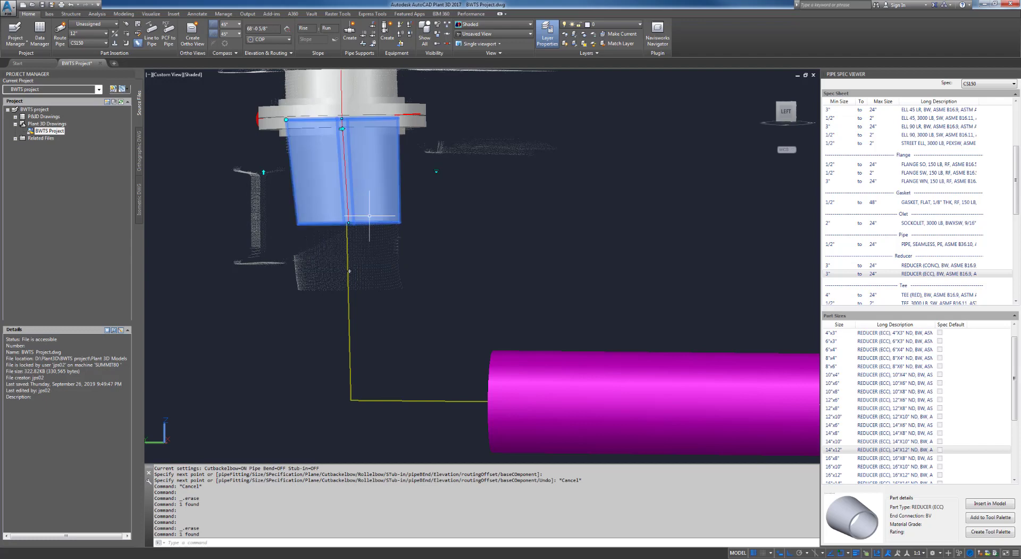
{"action": "left_click", "coordinate": [349, 271]}
{"action": "key", "text": "Escape"}
{"action": "key", "text": "Escape"}
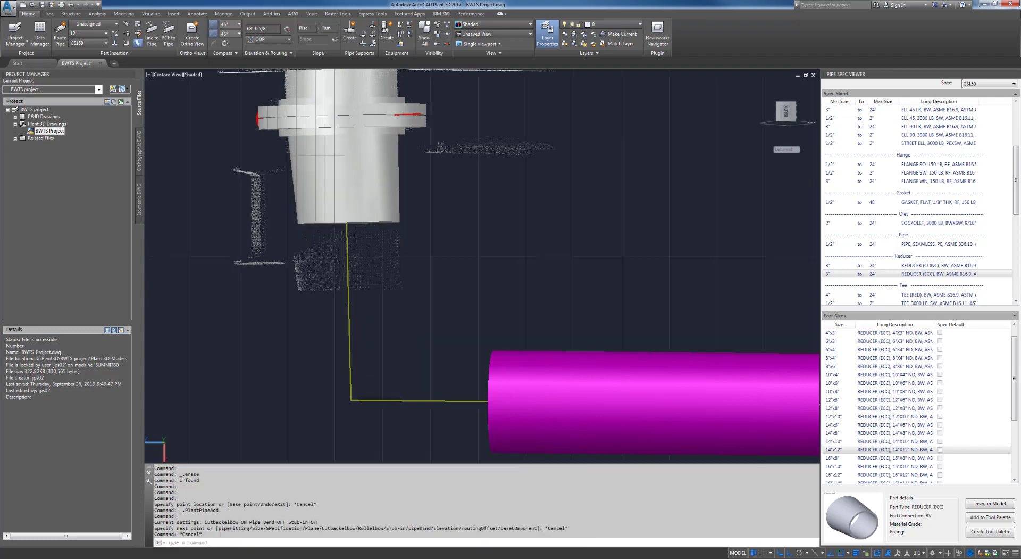
Undo the deletions of the short vertical pipe and the elbow.
{"action": "key", "text": "ctrl+z"}
{"action": "key", "text": "ctrl+z"}
{"action": "key", "text": "ctrl+z"}
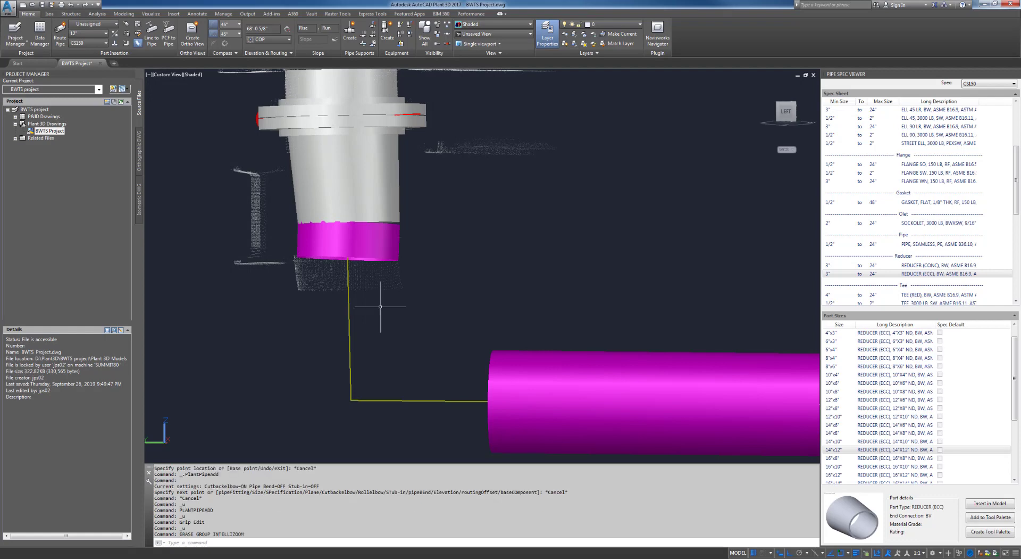
{"action": "key", "text": "ctrl+z"}
{"action": "key", "text": "ctrl+z"}
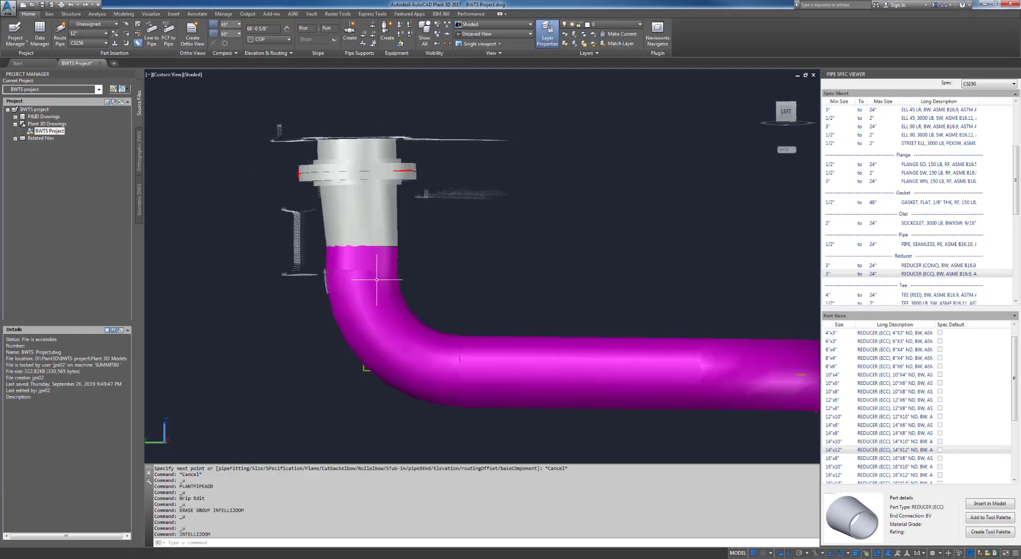
Replace the short pipe under the reducer with a pipe routed straight down from the reducer past the elbow.
{"action": "left_click", "coordinate": [379, 261]}
{"action": "key", "text": "Delete"}
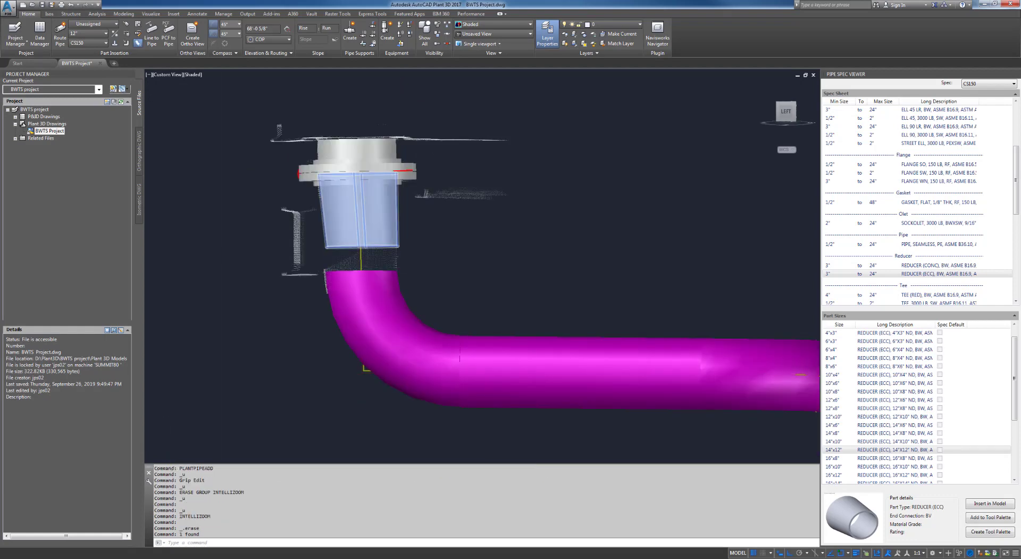
{"action": "left_click", "coordinate": [363, 320]}
{"action": "scroll", "coordinate": [362, 318], "scroll_direction": "down", "scroll_amount": 4}
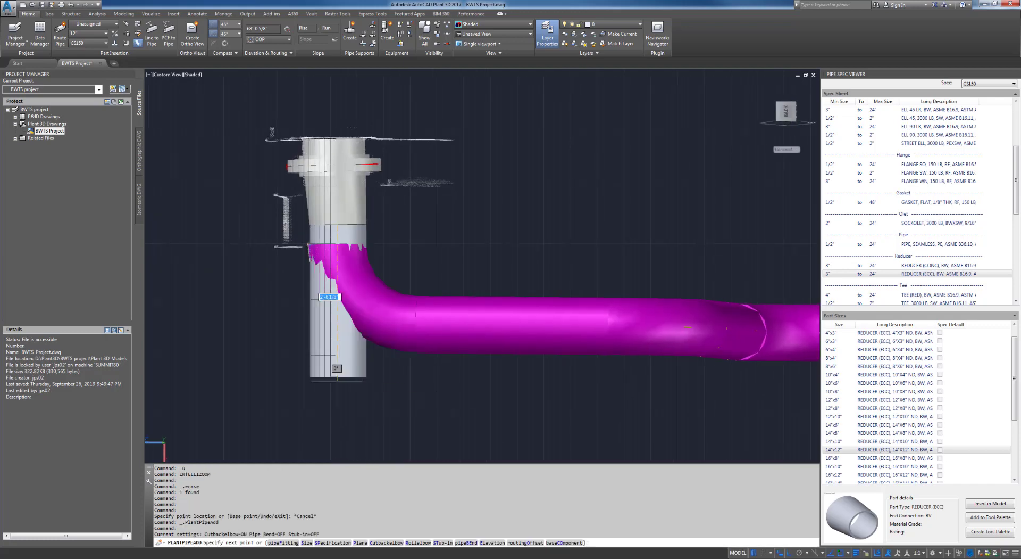
{"action": "left_click", "coordinate": [336, 393]}
{"action": "key", "text": "Escape"}
{"action": "key", "text": "Escape"}
Shorten the vertical pipe below the reducer so that it ends at the elbow's upper end.
{"action": "left_click", "coordinate": [336, 391]}
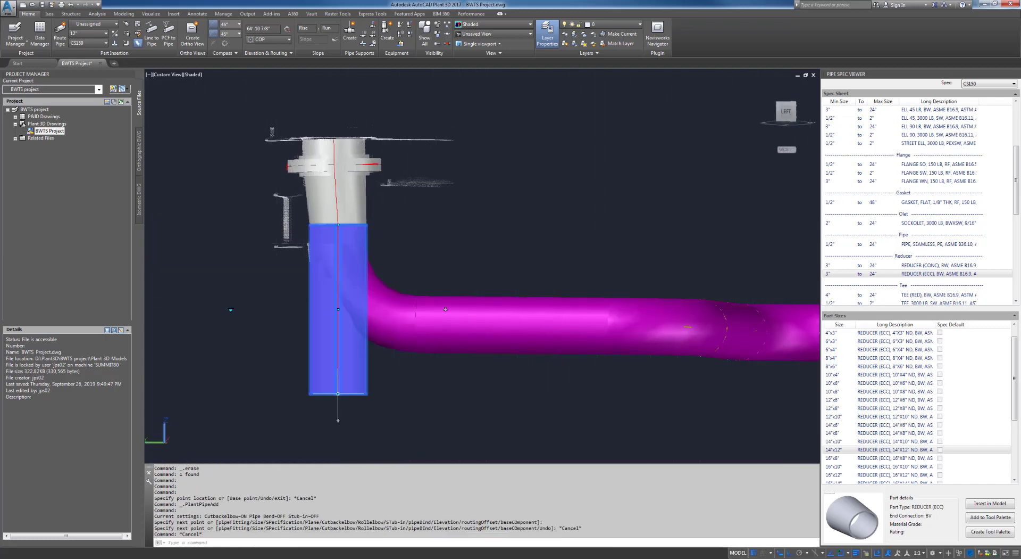
{"action": "left_click", "coordinate": [338, 394]}
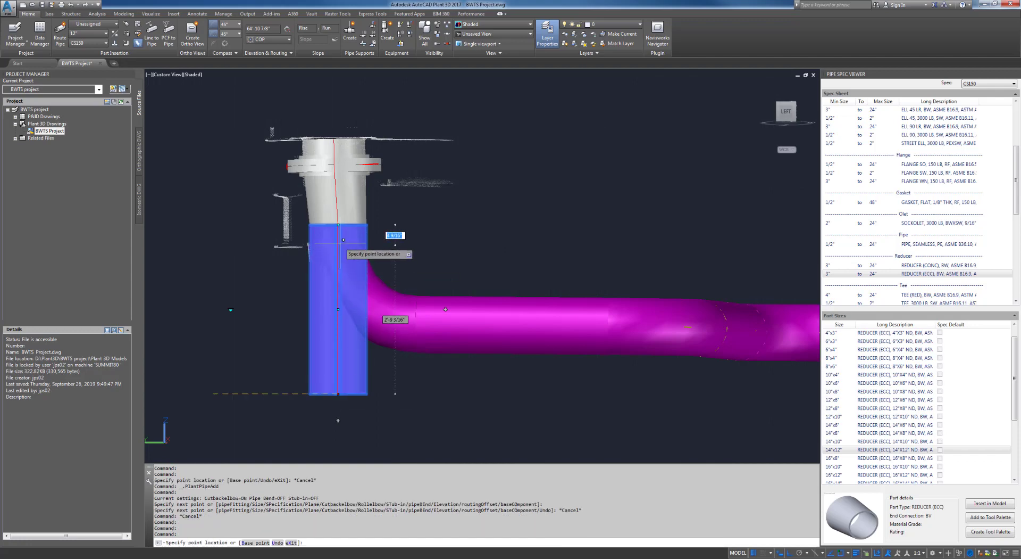
{"action": "left_click", "coordinate": [338, 324]}
{"action": "key", "text": "Escape"}
Delete the horizontal pipe beside the elbow and reattach the elbow to the lower end of the short vertical pipe.
{"action": "left_click", "coordinate": [468, 304]}
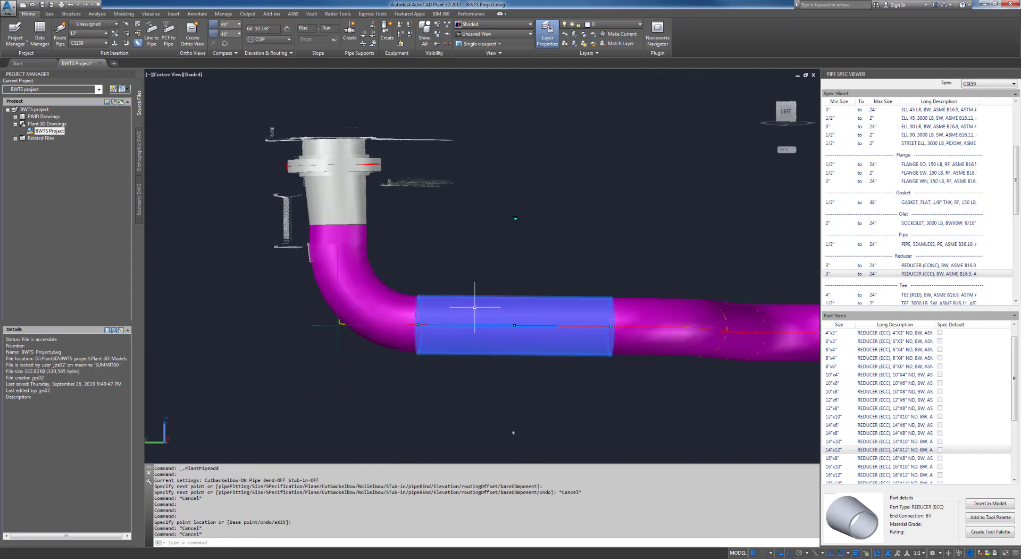
{"action": "key", "text": "Delete"}
{"action": "left_click", "coordinate": [345, 250]}
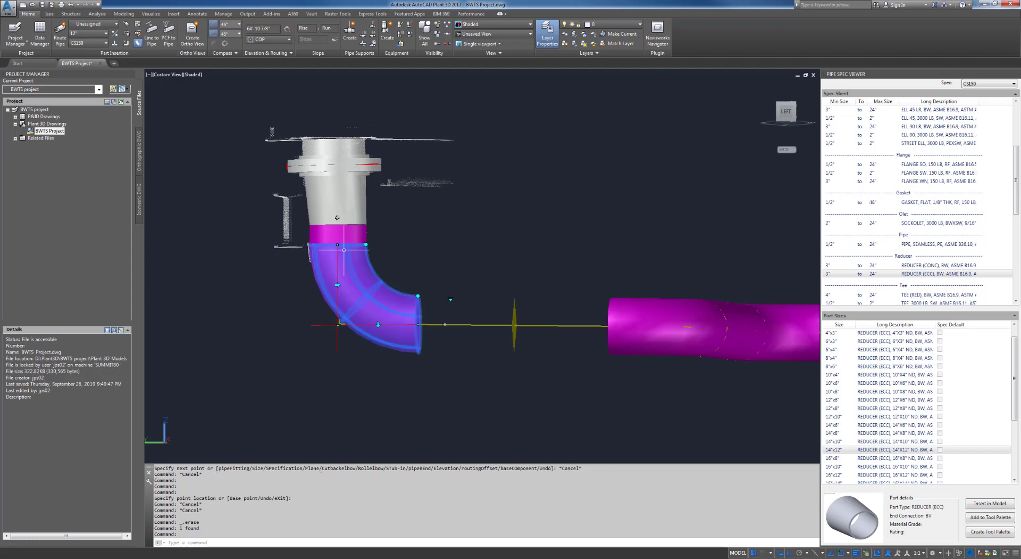
{"action": "key", "text": "Escape"}
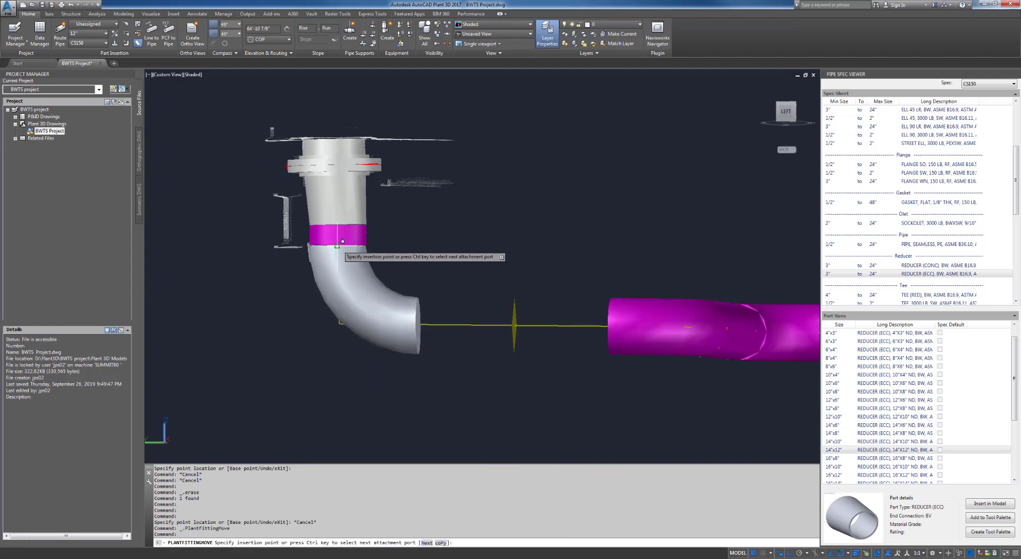
{"action": "left_click", "coordinate": [337, 234]}
{"action": "left_click", "coordinate": [338, 243]}
{"action": "left_click", "coordinate": [338, 244]}
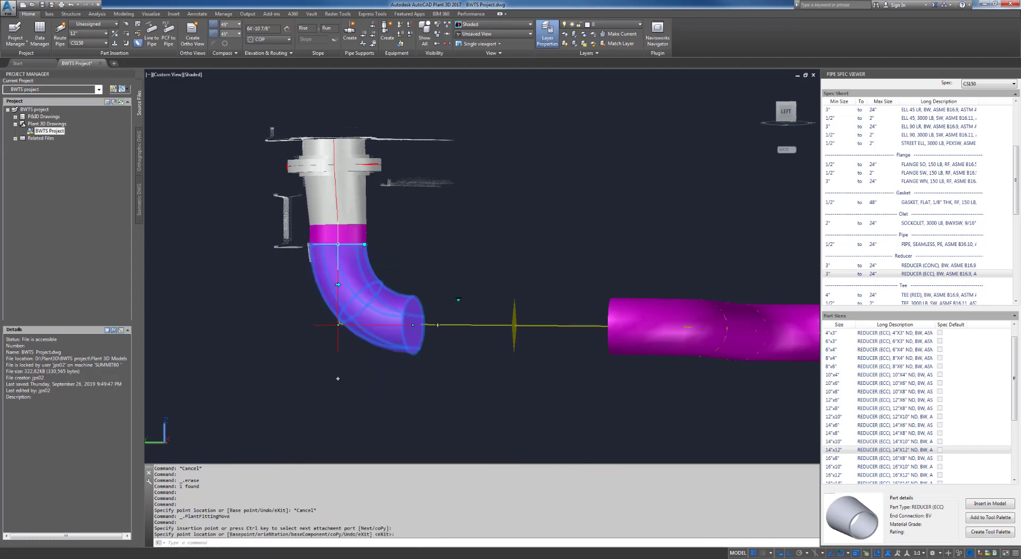
Rotate the reattached elbow about the vertical pipe so its open end faces the horizontal 12" route.
{"action": "left_click", "coordinate": [338, 285]}
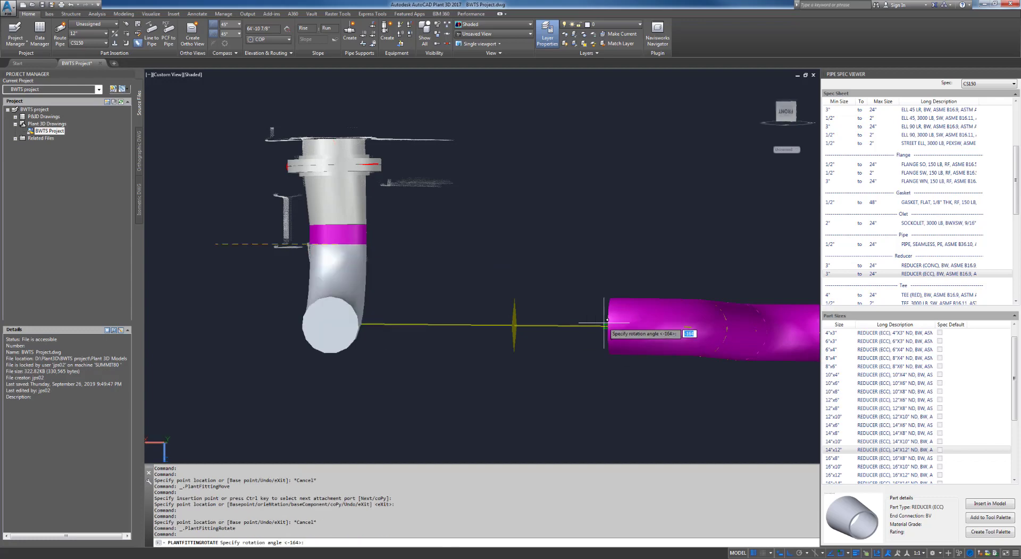
{"action": "left_click", "coordinate": [450, 326]}
{"action": "key", "text": "Escape"}
{"action": "key", "text": "Escape"}
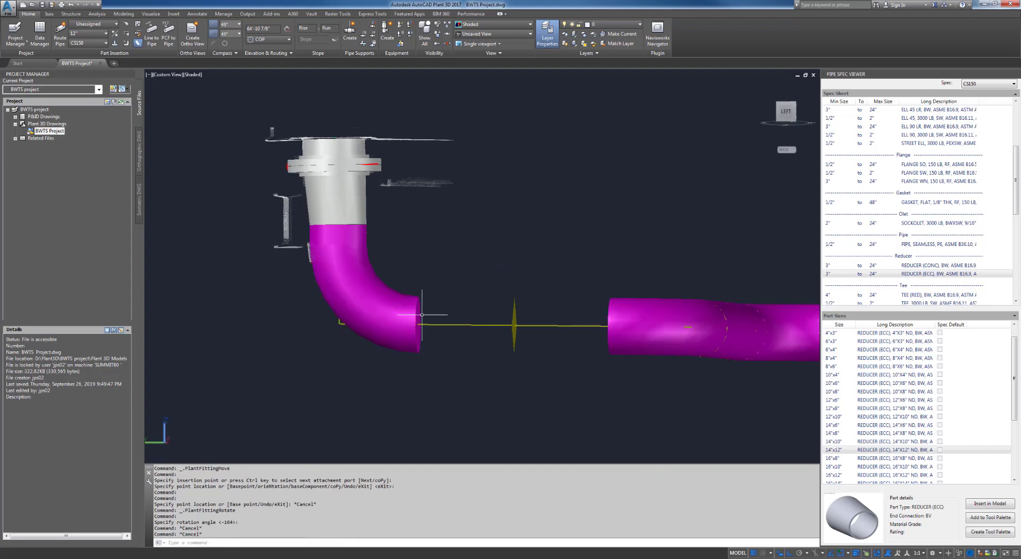
Route a straight horizontal pipe from the rotated elbow's open end to the facing end of the 12" route.
{"action": "left_click", "coordinate": [397, 322]}
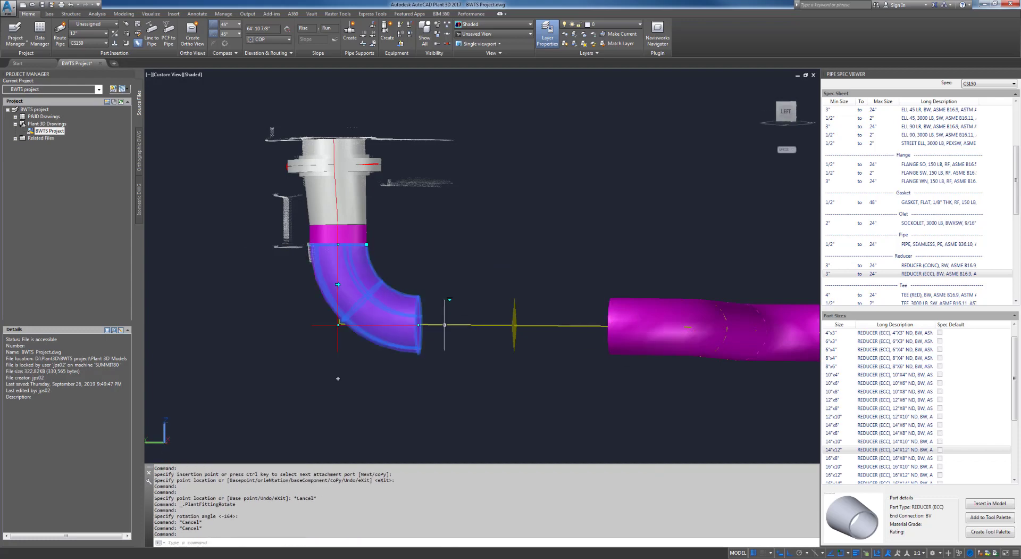
{"action": "left_click", "coordinate": [450, 300]}
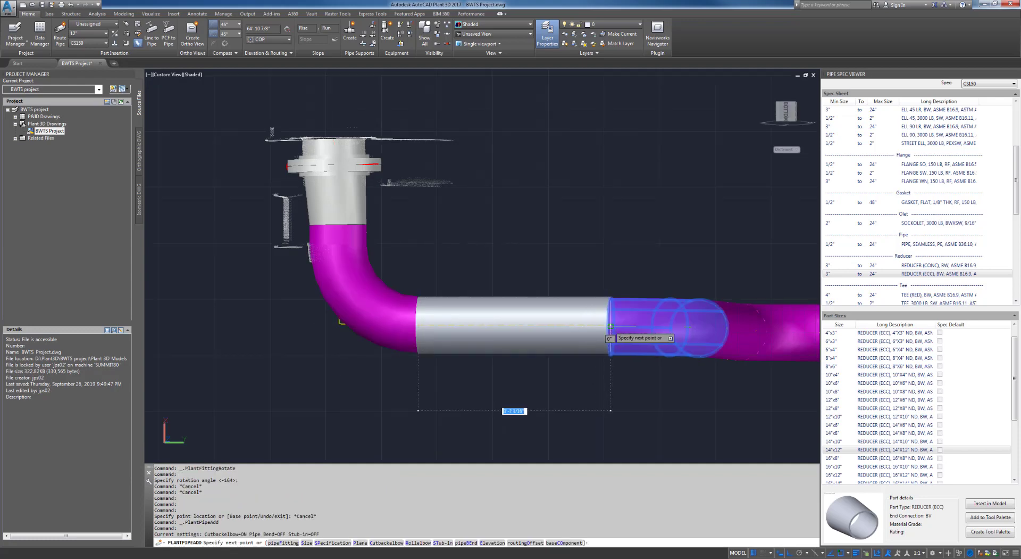
{"action": "key", "text": "Escape"}
{"action": "scroll", "coordinate": [591, 361], "scroll_direction": "down", "scroll_amount": 3}
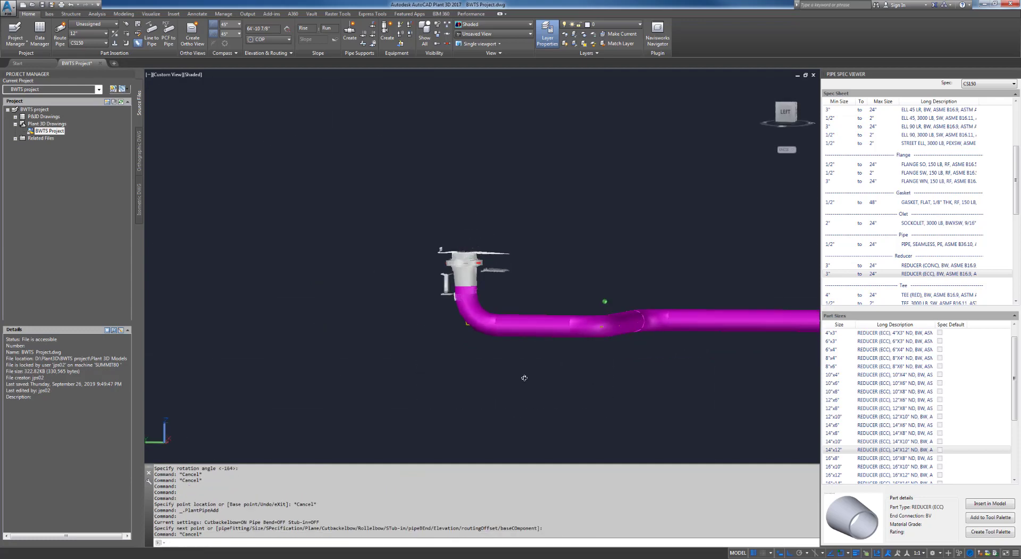
Check the joined piping run from end to end and save the drawing.
{"action": "middle_click_drag", "start_coordinate": [525, 378], "coordinate": [452, 413], "text": "shift"}
{"action": "middle_click_drag", "start_coordinate": [627, 371], "coordinate": [337, 328]}
{"action": "scroll", "coordinate": [338, 328], "scroll_direction": "down", "scroll_amount": 4}
{"action": "key", "text": "Escape"}
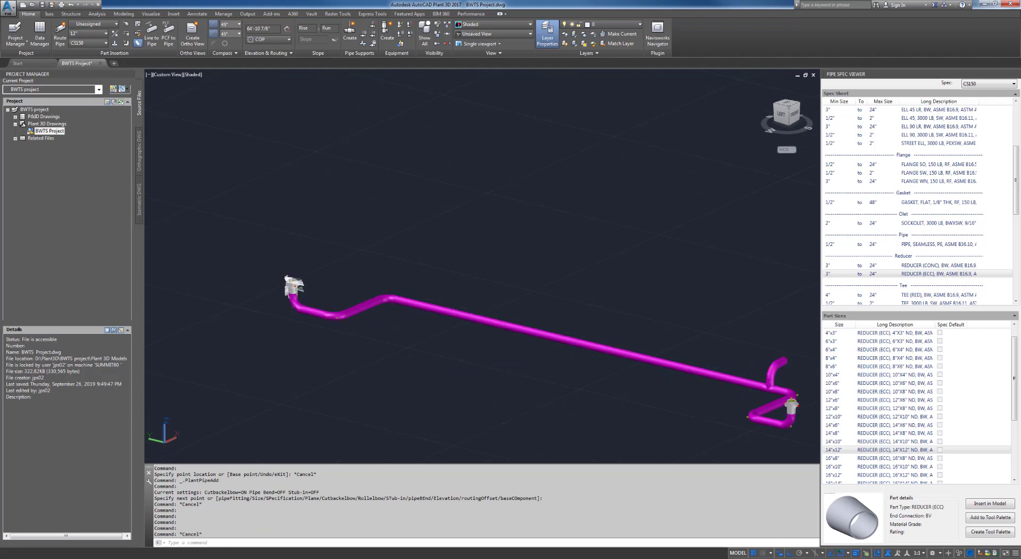
{"action": "middle_click_drag", "start_coordinate": [524, 396], "coordinate": [504, 368], "text": "shift"}
{"action": "key", "text": "Escape"}
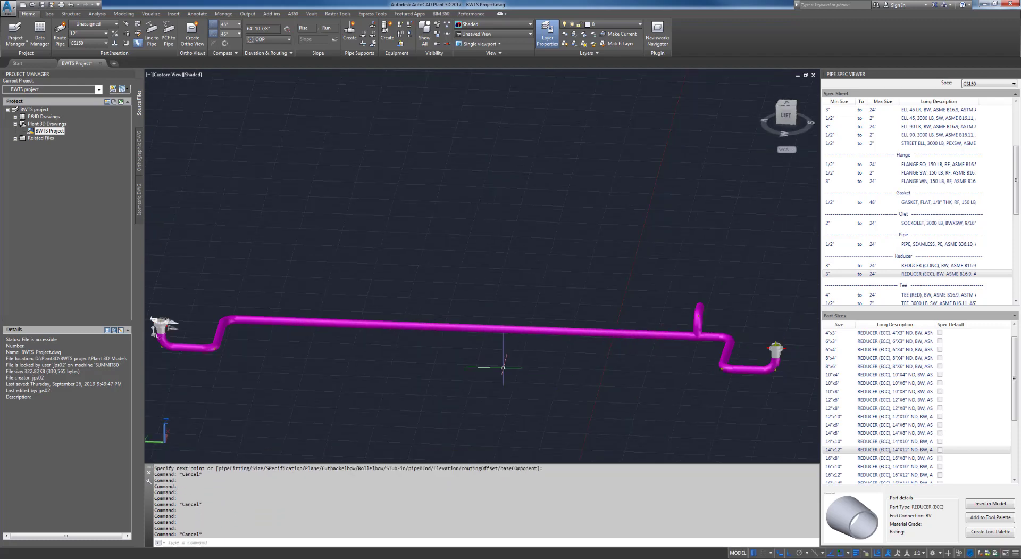
{"action": "key", "text": "ctrl+s"}
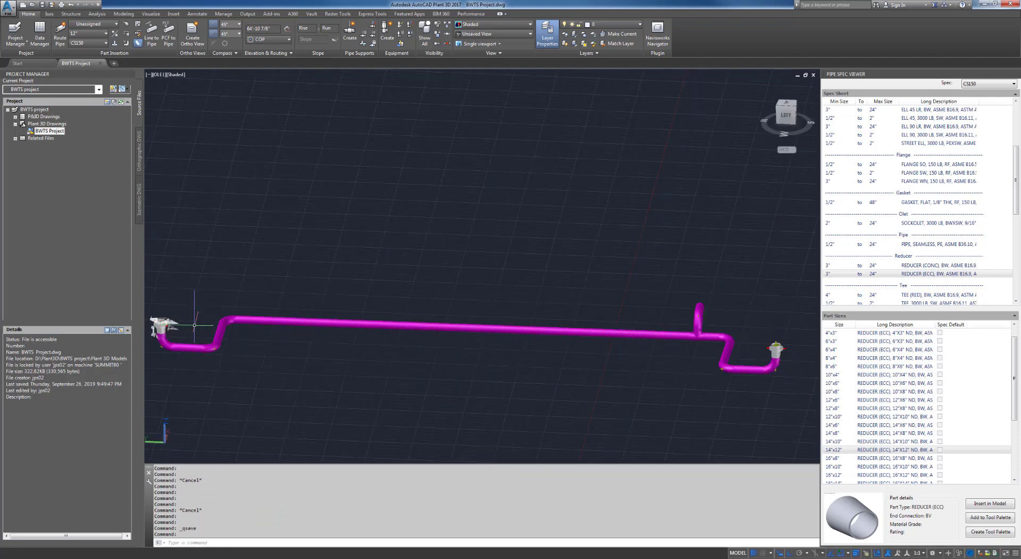
Remove all cropping from the point cloud so the full scan surrounds the modelled route.
{"action": "scroll", "coordinate": [178, 323], "scroll_direction": "up", "scroll_amount": 2}
{"action": "left_click", "coordinate": [175, 322]}
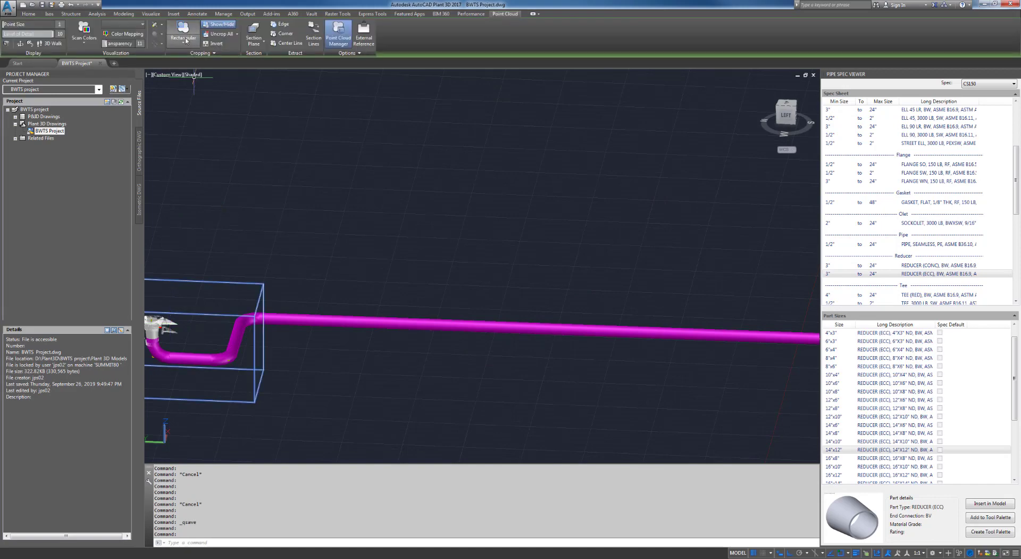
{"action": "left_click", "coordinate": [219, 33]}
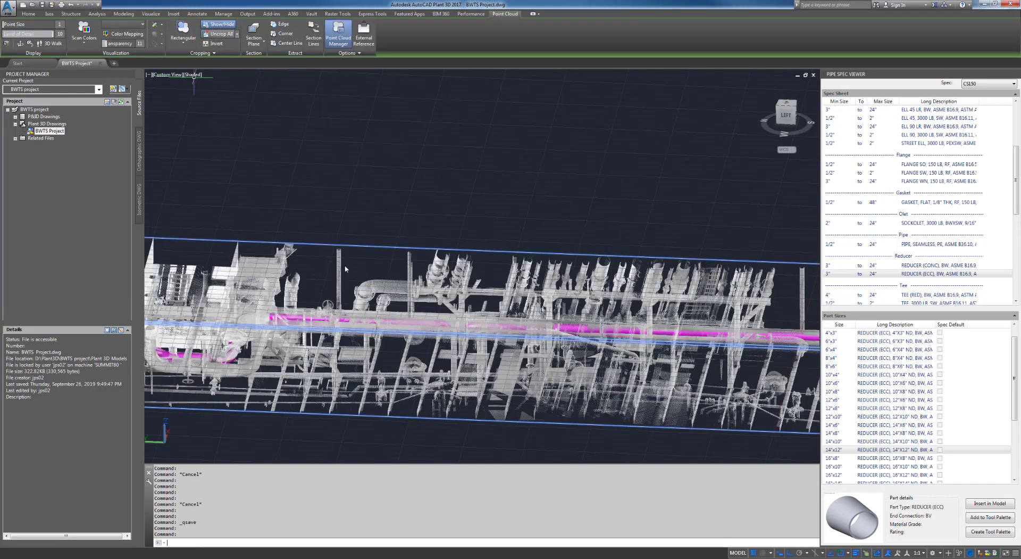
Examine the long 12" pipe against the surrounding scanned piping along its length, and take the scan out of view.
{"action": "scroll", "coordinate": [509, 284], "scroll_direction": "up", "scroll_amount": 5}
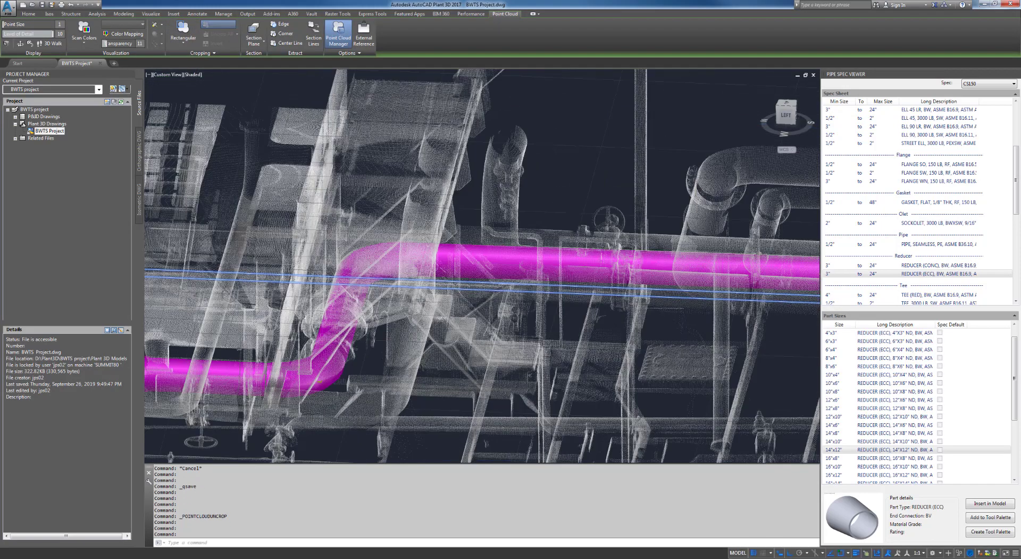
{"action": "middle_click_drag", "start_coordinate": [501, 307], "coordinate": [506, 129], "text": "shift"}
{"action": "middle_click_drag", "start_coordinate": [604, 320], "coordinate": [569, 351], "text": "shift"}
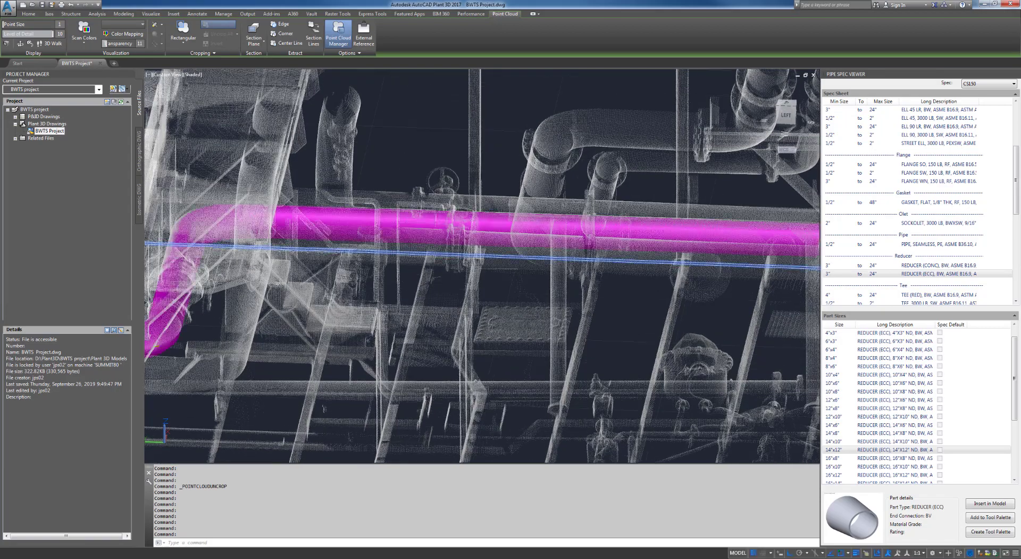
{"action": "middle_click_drag", "start_coordinate": [429, 234], "coordinate": [468, 330]}
{"action": "middle_click_drag", "start_coordinate": [440, 256], "coordinate": [278, 260]}
{"action": "middle_click_drag", "start_coordinate": [642, 268], "coordinate": [377, 278]}
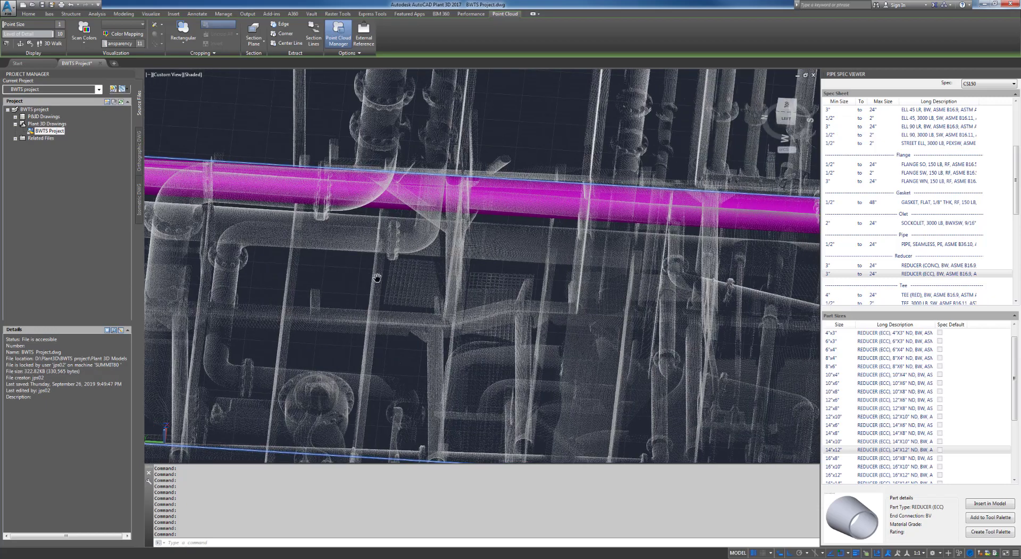
{"action": "scroll", "coordinate": [559, 268], "scroll_direction": "down", "scroll_amount": 6}
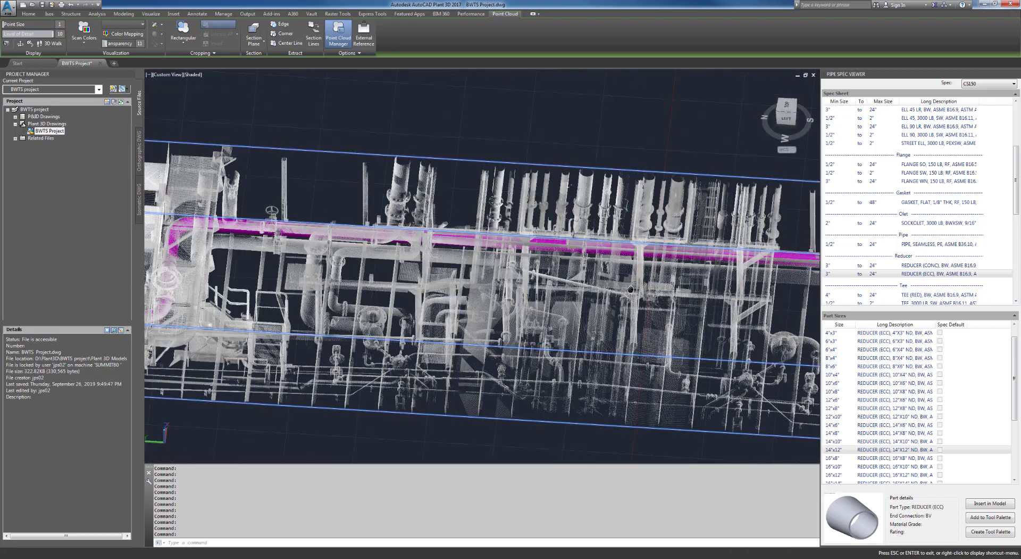
{"action": "key", "text": "Delete"}
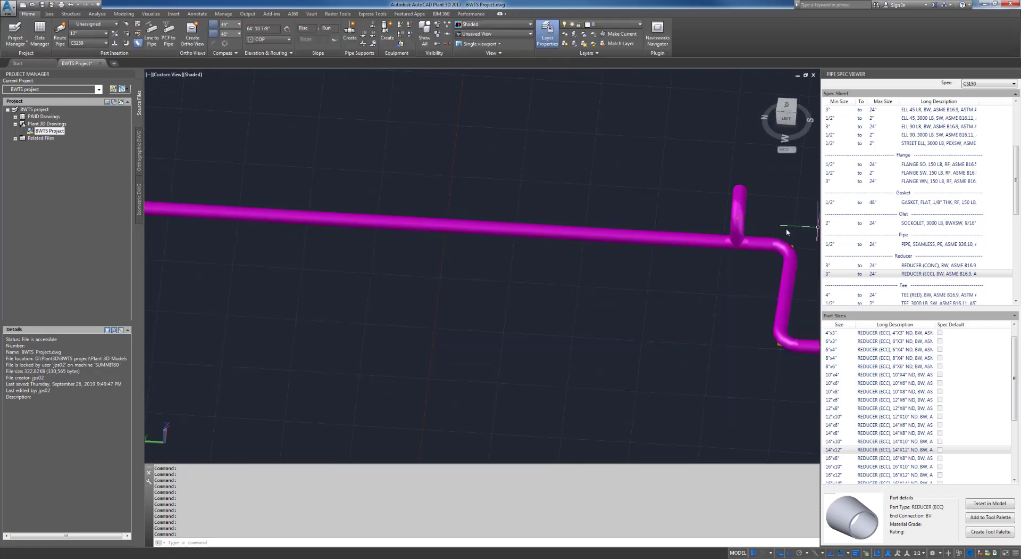
Check the route's connectivity by adding all parts connected to the short horizontal pipe to the selection, and clear the selection.
{"action": "middle_click_drag", "start_coordinate": [346, 312], "coordinate": [712, 307]}
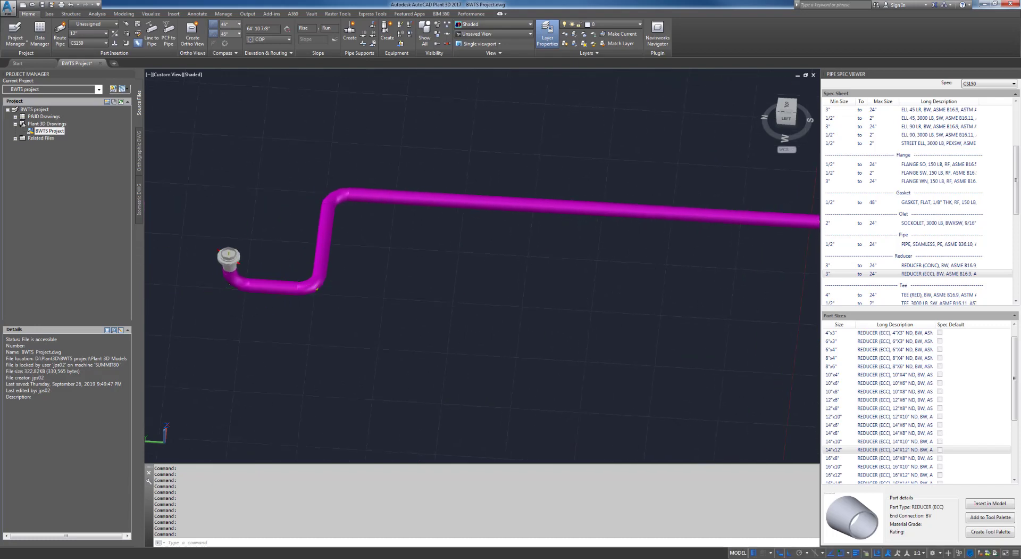
{"action": "left_click", "coordinate": [265, 289]}
{"action": "right_click", "coordinate": [266, 290]}
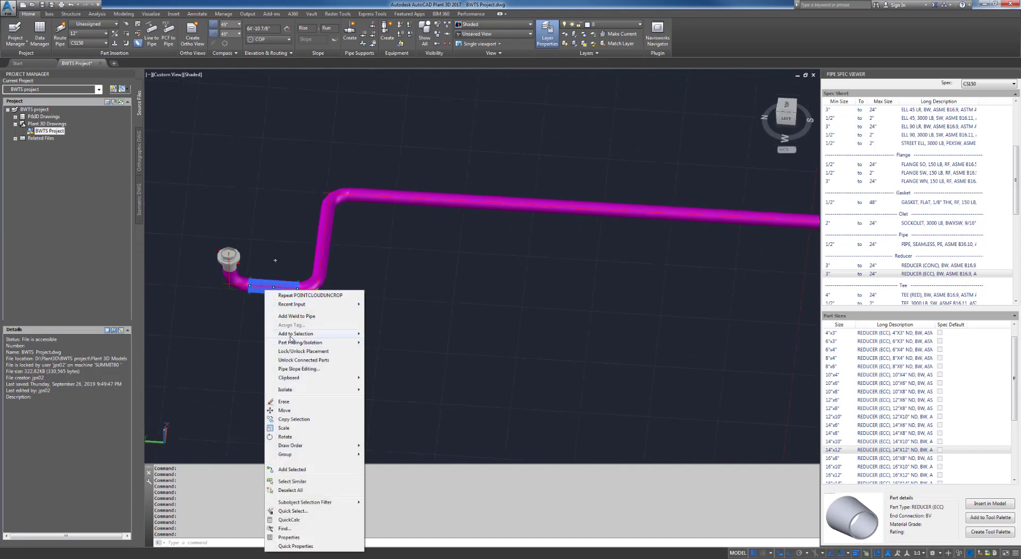
{"action": "mouse_move", "coordinate": [291, 335]}
{"action": "left_click", "coordinate": [383, 335]}
{"action": "middle_click_drag", "start_coordinate": [677, 322], "coordinate": [287, 283]}
{"action": "middle_click_drag", "start_coordinate": [751, 201], "coordinate": [562, 191]}
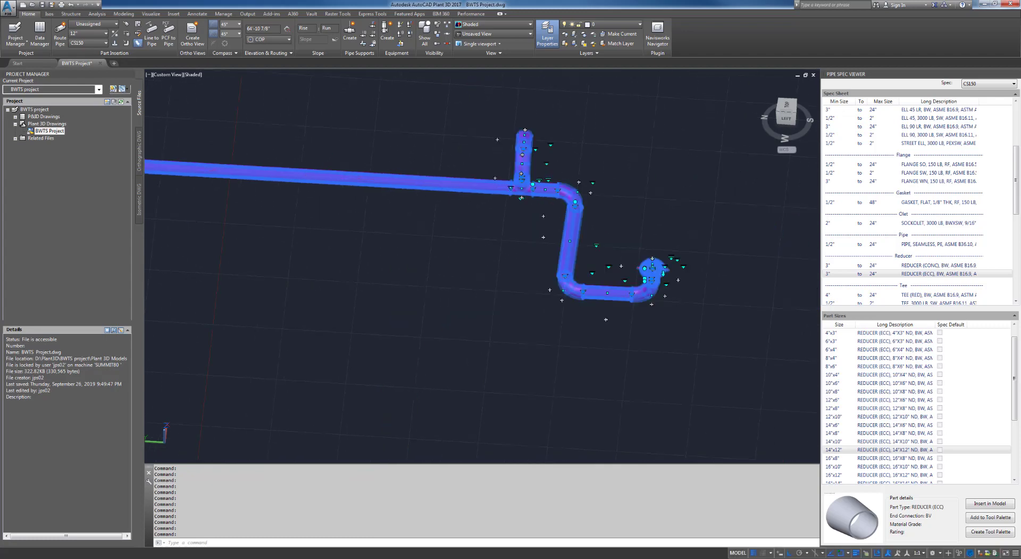
{"action": "middle_click", "coordinate": [771, 231]}
{"action": "key", "text": "Escape"}
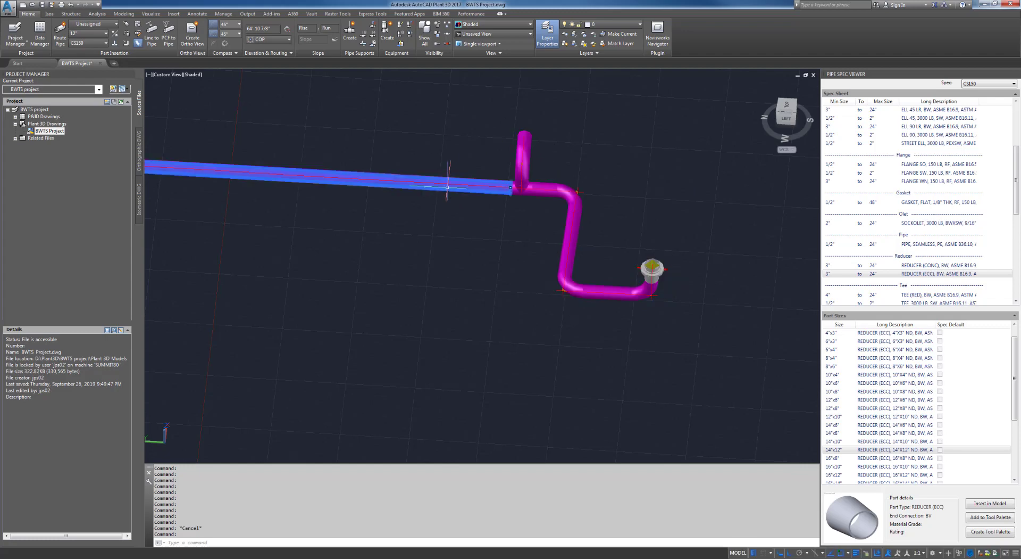
Check which parts share the long pipe's connected line number, and inspect the short pipe and elbow where that selection ends.
{"action": "right_click", "coordinate": [448, 187]}
{"action": "mouse_move", "coordinate": [475, 235]}
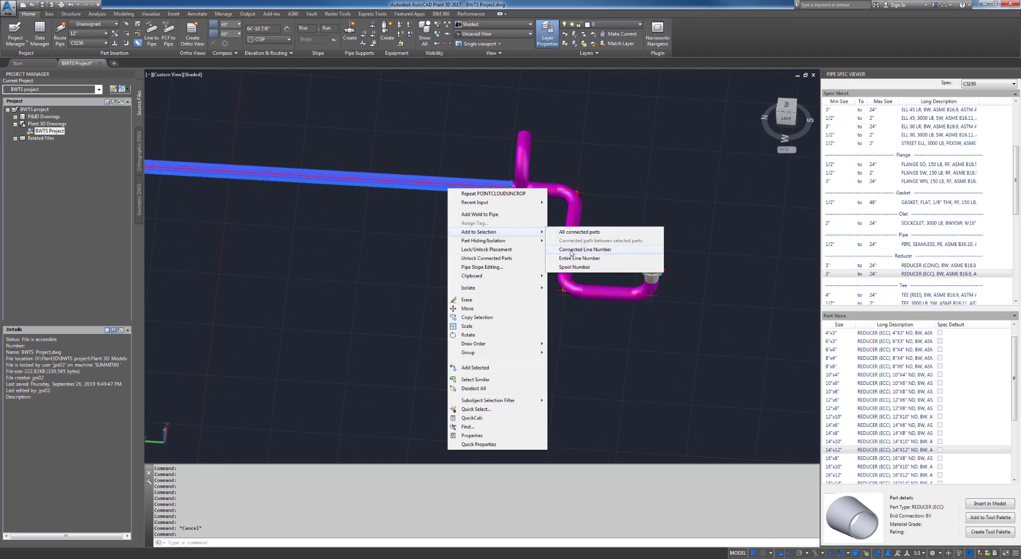
{"action": "left_click", "coordinate": [573, 250]}
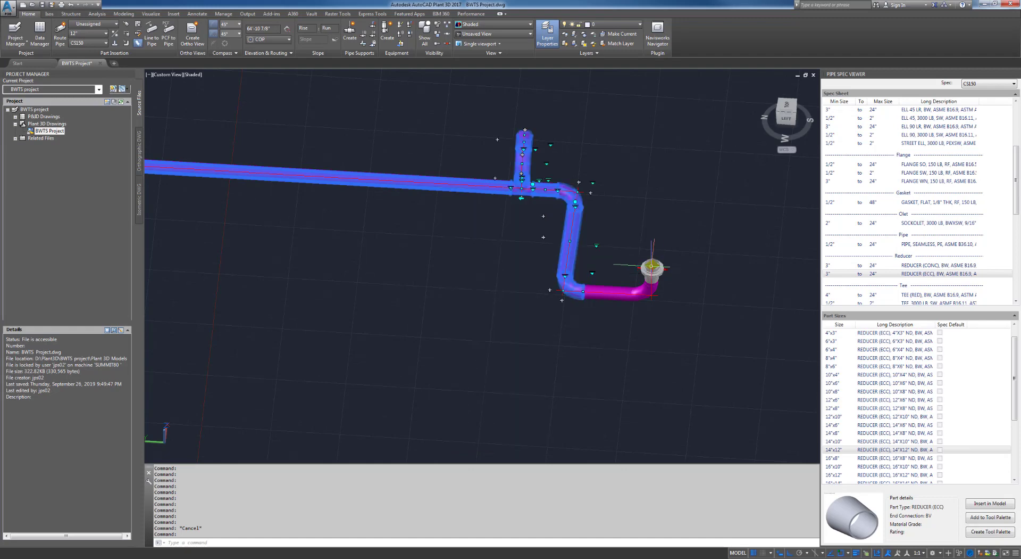
{"action": "scroll", "coordinate": [608, 289], "scroll_direction": "up", "scroll_amount": 5}
{"action": "key", "text": "Escape"}
{"action": "key", "text": "Escape"}
{"action": "left_click", "coordinate": [598, 292]}
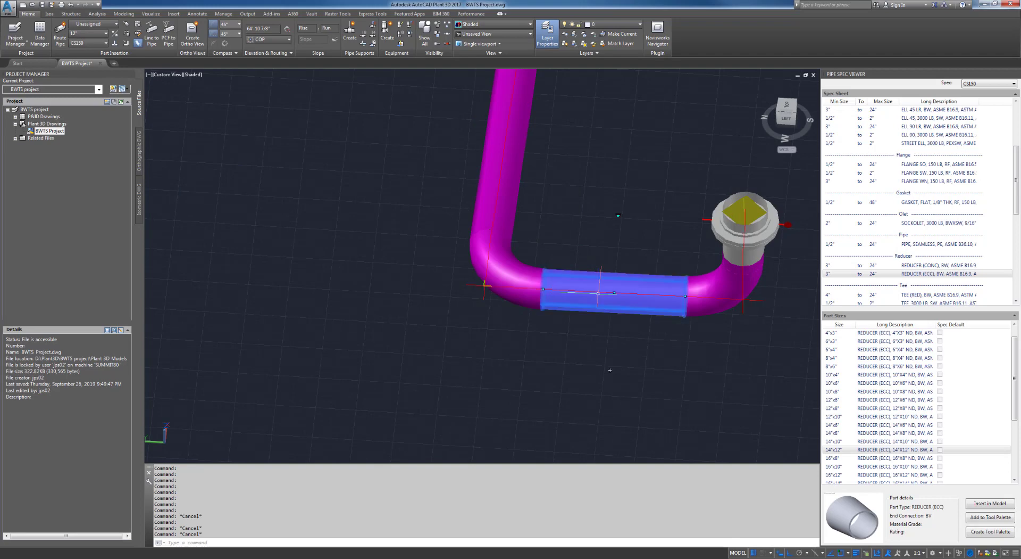
{"action": "key", "text": "Escape"}
{"action": "left_click", "coordinate": [486, 280]}
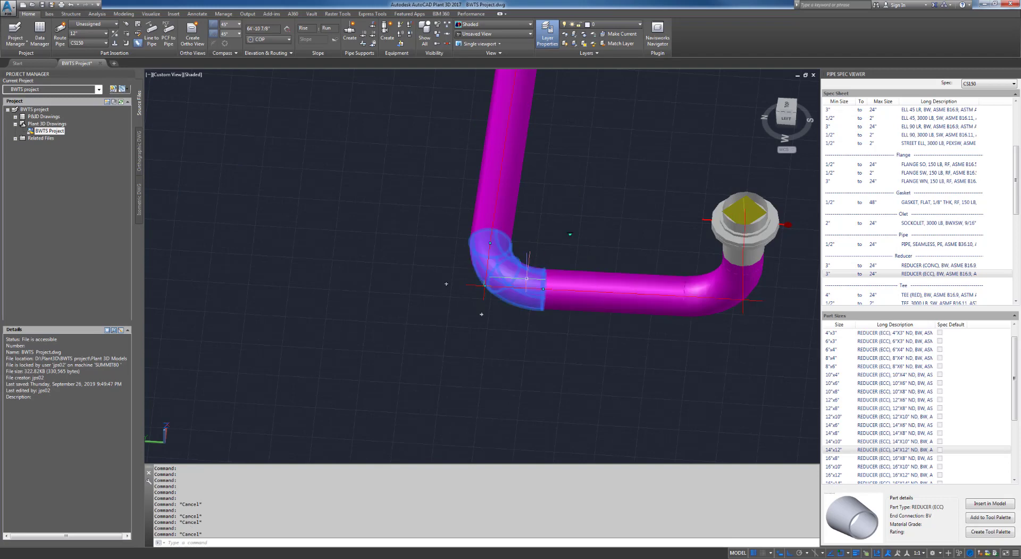
{"action": "key", "text": "Escape"}
Select all parts connected to the short horizontal pipe and assign them the new line number tag Pipe Line02.
{"action": "left_click", "coordinate": [582, 292]}
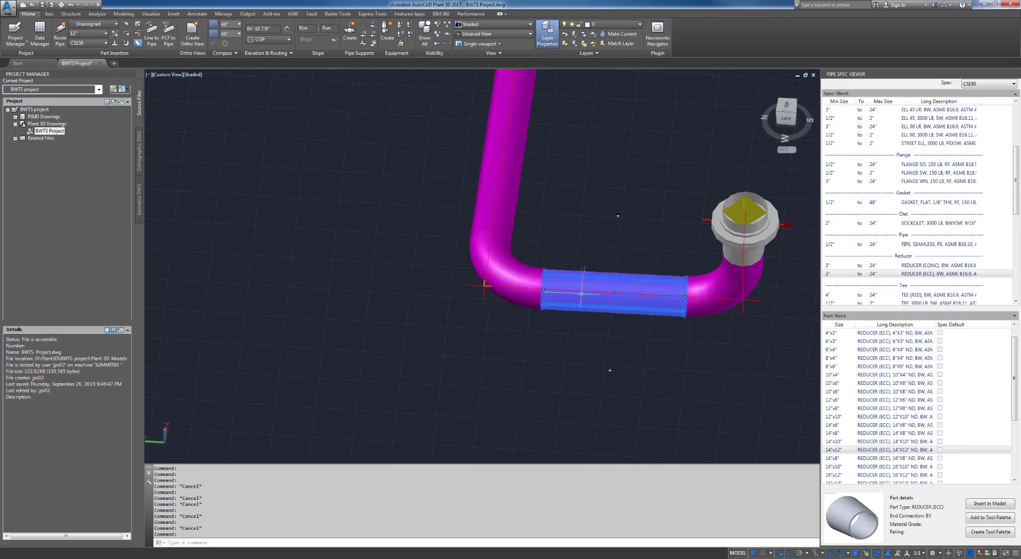
{"action": "right_click", "coordinate": [584, 298]}
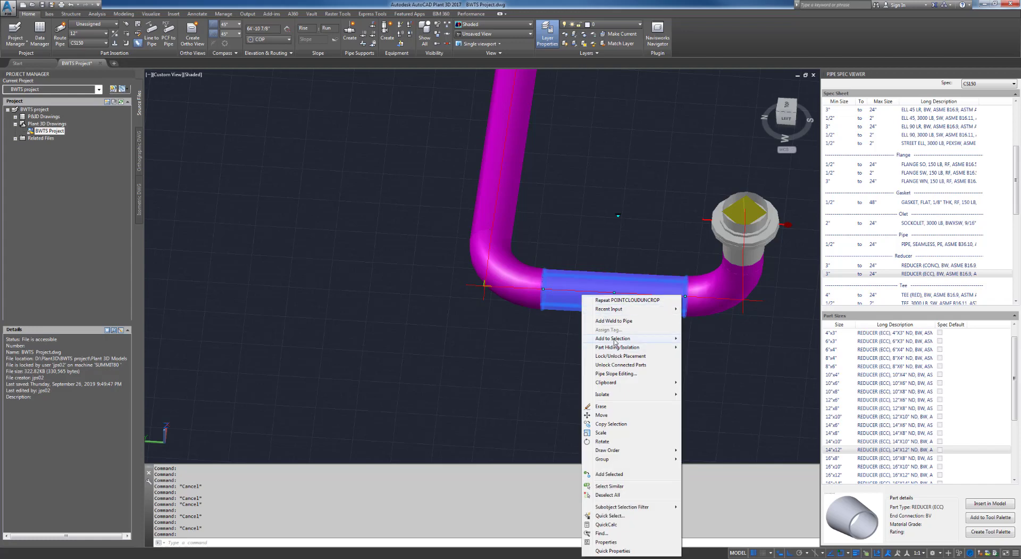
{"action": "mouse_move", "coordinate": [614, 341]}
{"action": "left_click", "coordinate": [714, 341]}
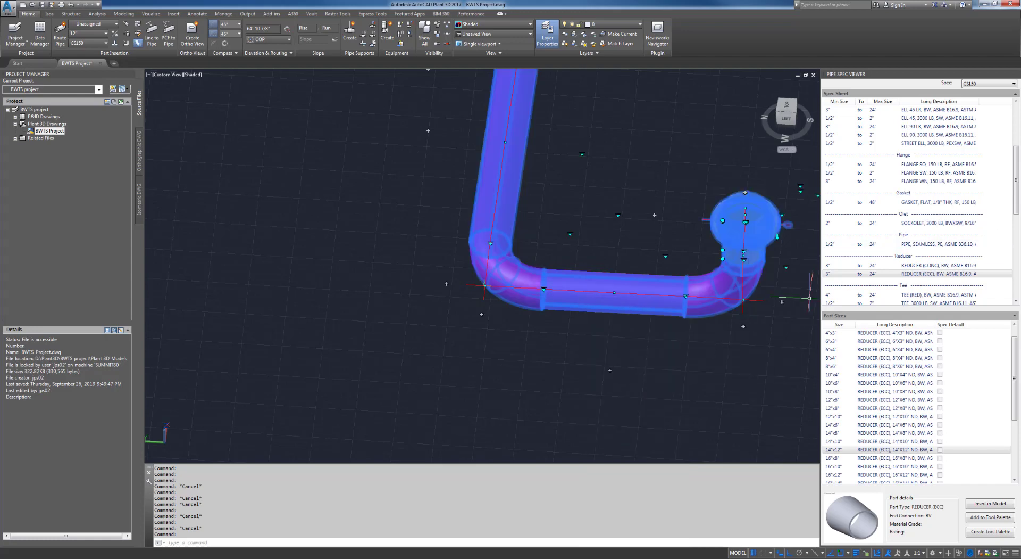
{"action": "left_click_drag", "start_coordinate": [682, 166], "coordinate": [299, 208]}
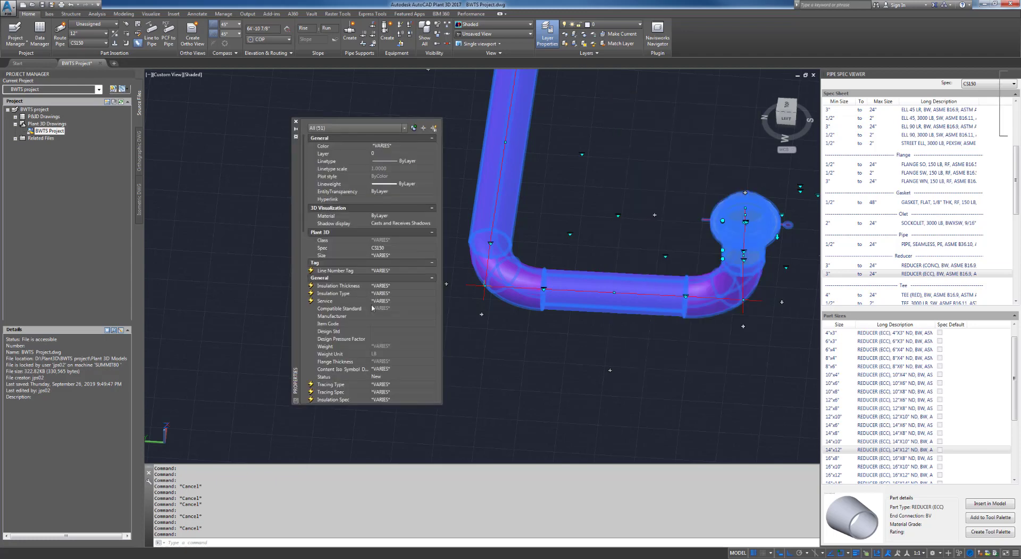
{"action": "left_click", "coordinate": [433, 270]}
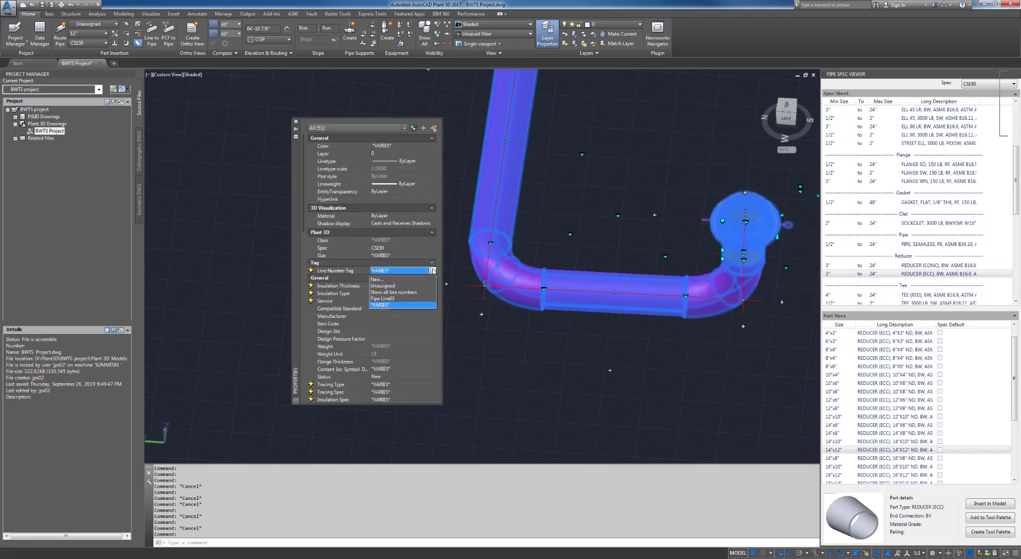
{"action": "left_click", "coordinate": [404, 279]}
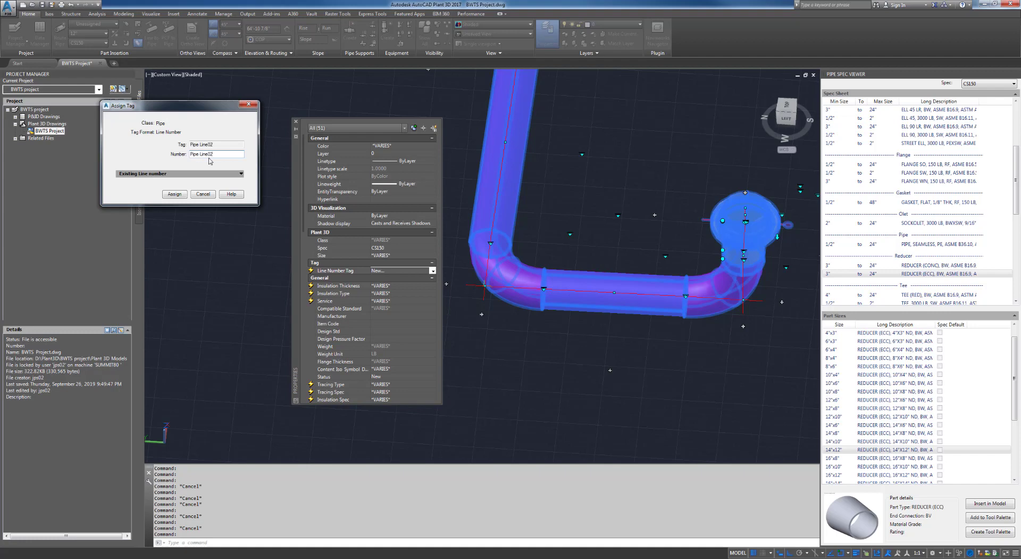
{"action": "left_click", "coordinate": [171, 195]}
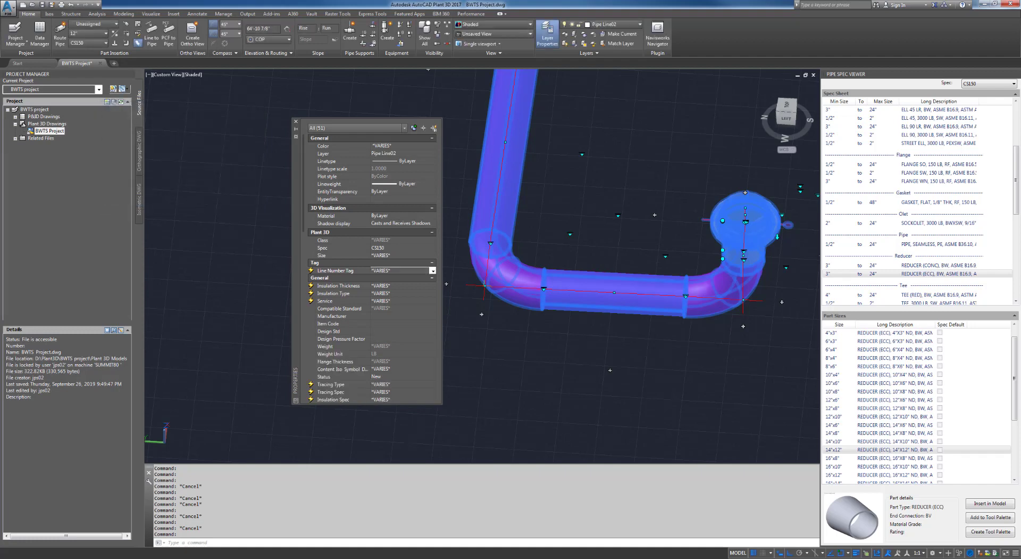
{"action": "left_click_drag", "start_coordinate": [499, 158], "coordinate": [963, 140]}
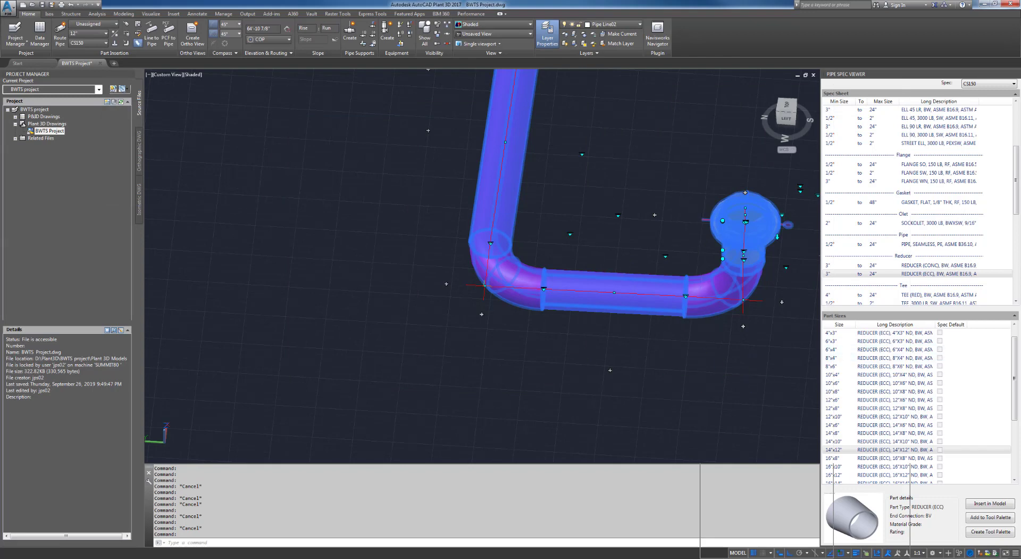
{"action": "left_click", "coordinate": [671, 374]}
{"action": "key", "text": "Escape"}
{"action": "scroll", "coordinate": [596, 362], "scroll_direction": "down", "scroll_amount": 4}
{"action": "key", "text": "Escape"}
Set the visual style to Wireframe for comparing the 12" route near the elbow with the scanned valve.
{"action": "middle_click_drag", "start_coordinate": [465, 350], "coordinate": [633, 317]}
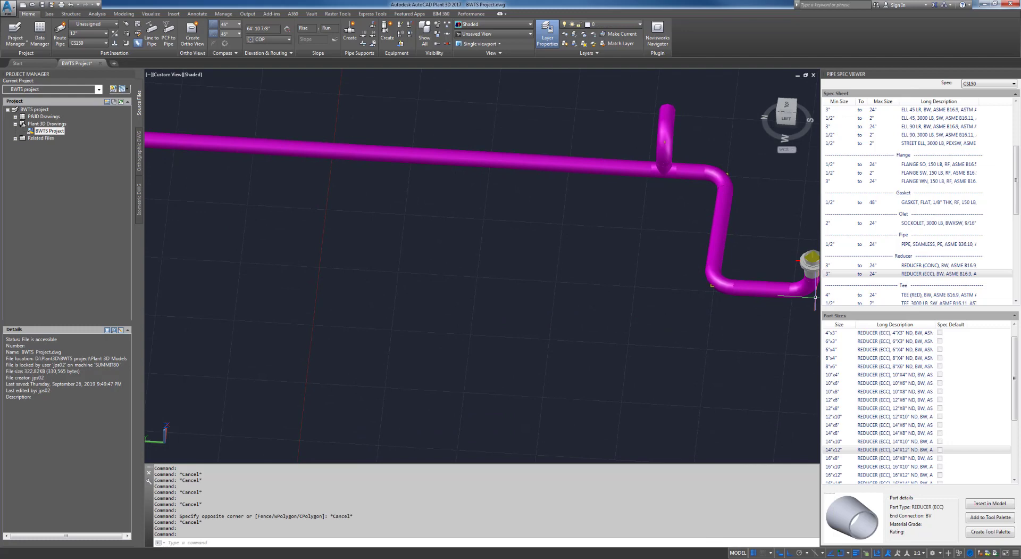
{"action": "middle_click_drag", "start_coordinate": [539, 273], "coordinate": [624, 301], "text": "shift"}
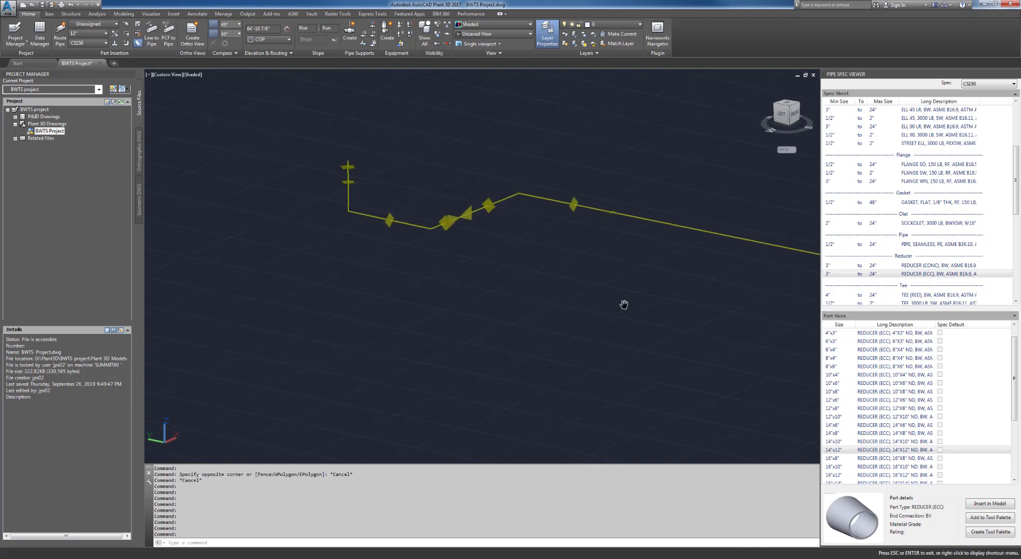
{"action": "scroll", "coordinate": [479, 220], "scroll_direction": "up", "scroll_amount": 5}
{"action": "middle_click_drag", "start_coordinate": [469, 221], "coordinate": [456, 320], "text": "shift"}
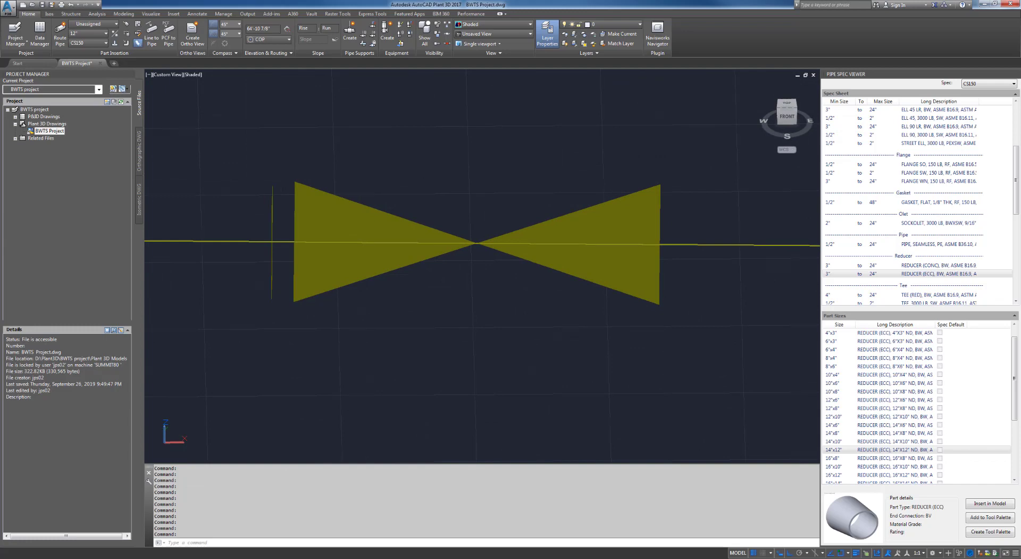
{"action": "left_click", "coordinate": [192, 75]}
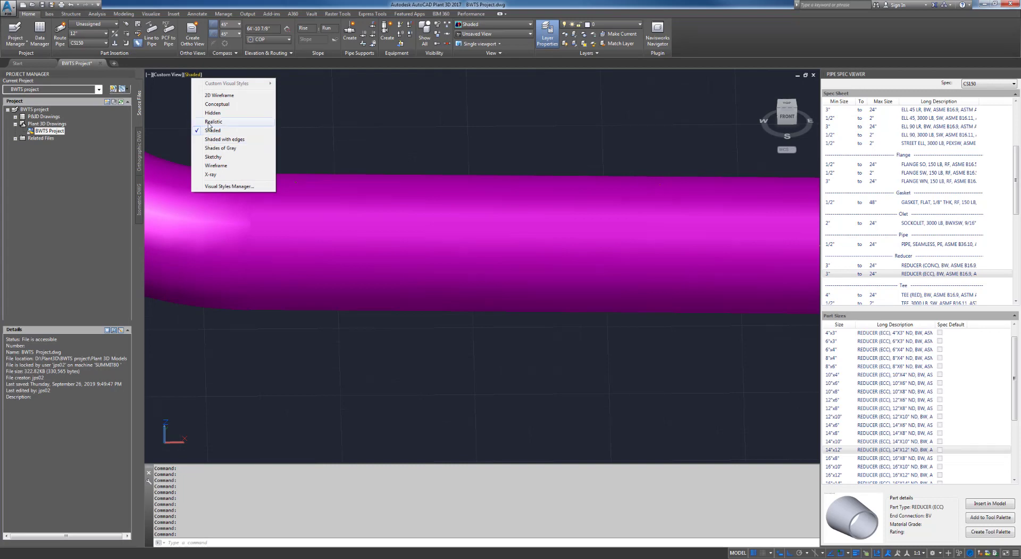
{"action": "left_click", "coordinate": [211, 165]}
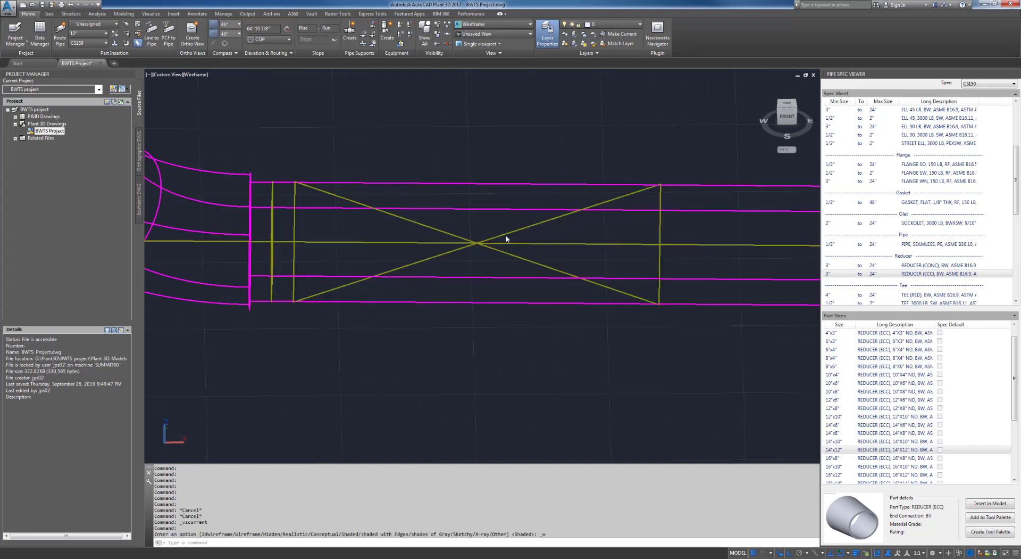
{"action": "scroll", "coordinate": [521, 243], "scroll_direction": "down", "scroll_amount": 2}
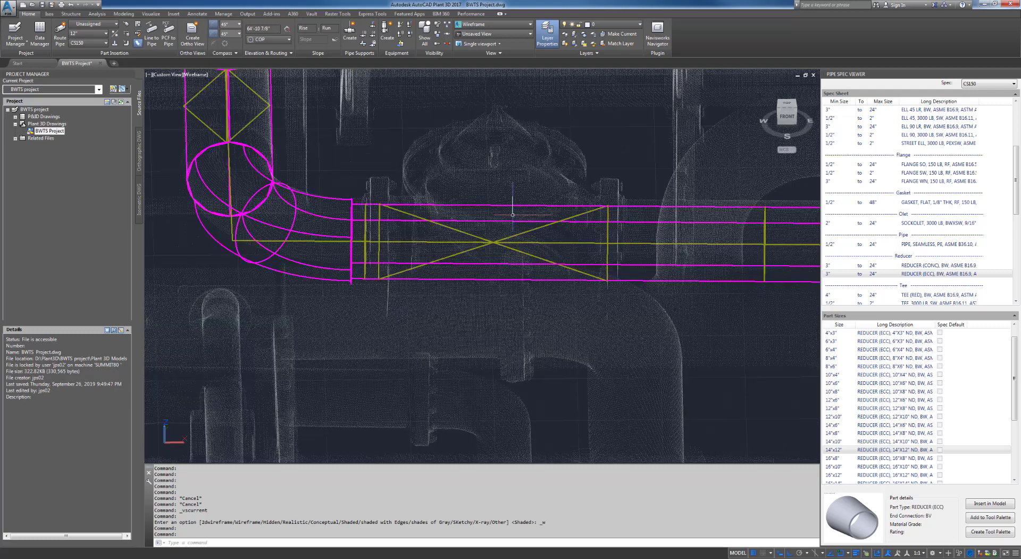
Crop the point cloud with a rectangle around the scanned valve on the short horizontal run, keeping the points inside.
{"action": "left_click", "coordinate": [506, 185]}
{"action": "left_click", "coordinate": [184, 43]}
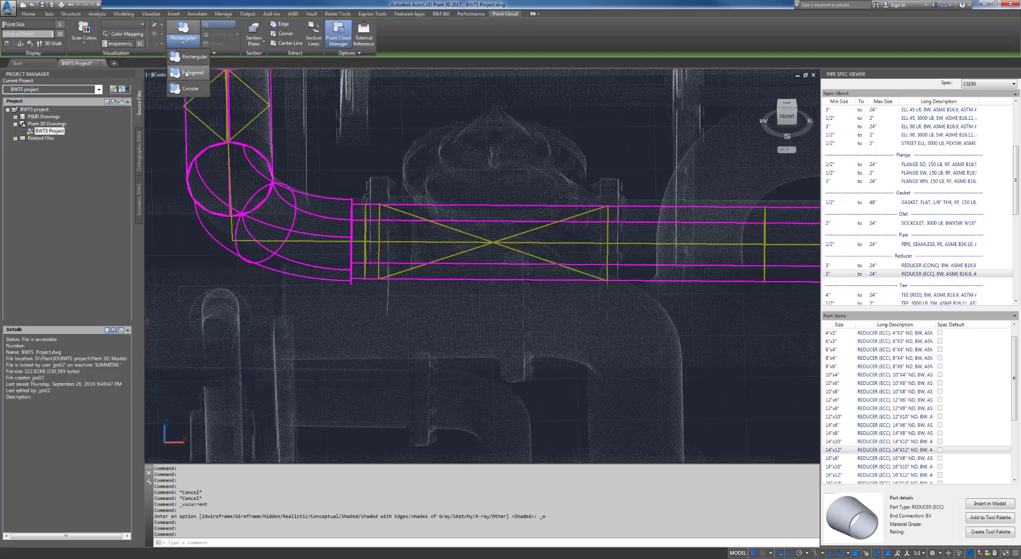
{"action": "left_click", "coordinate": [188, 56]}
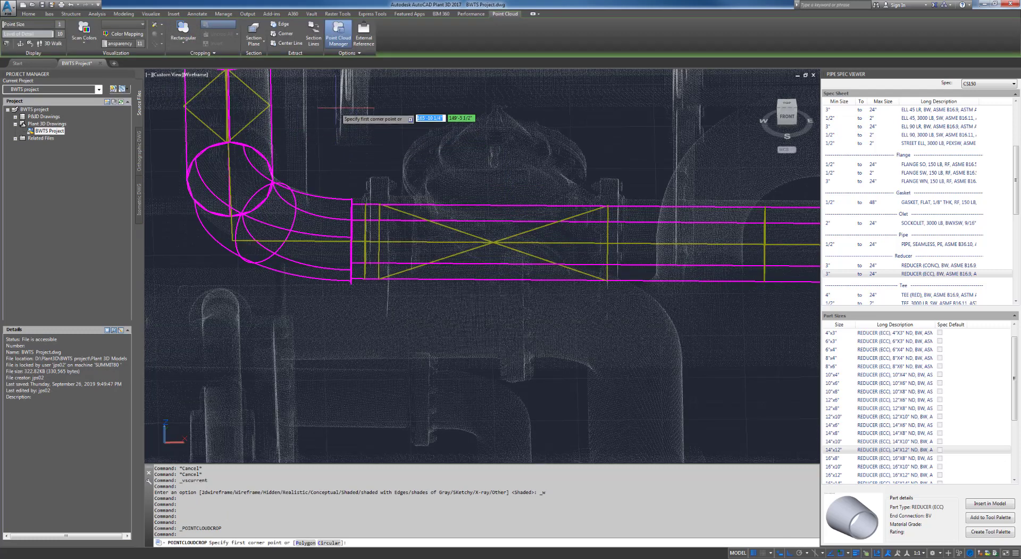
{"action": "left_click", "coordinate": [338, 159]}
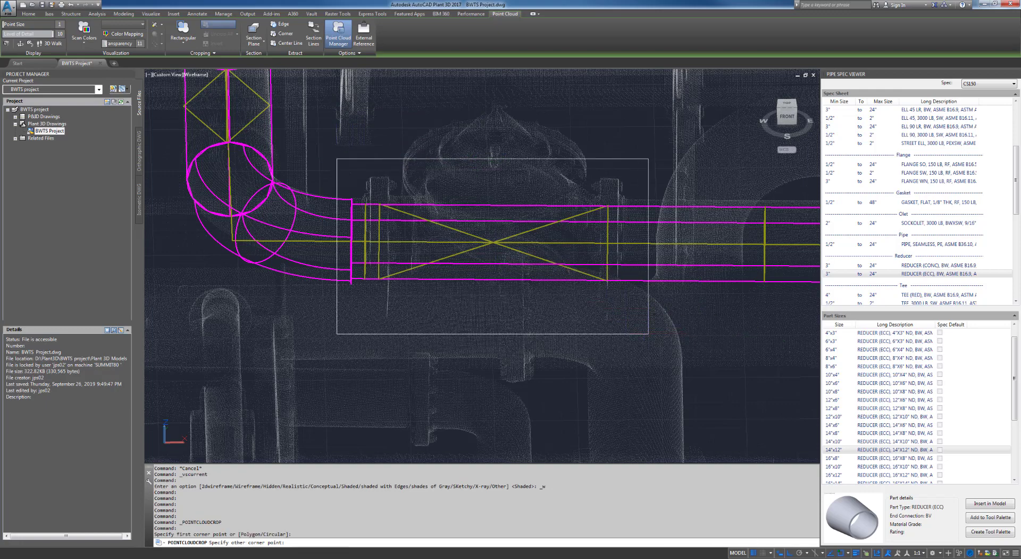
{"action": "left_click", "coordinate": [649, 334]}
{"action": "left_click", "coordinate": [665, 355]}
{"action": "key", "text": "Escape"}
{"action": "key", "text": "Escape"}
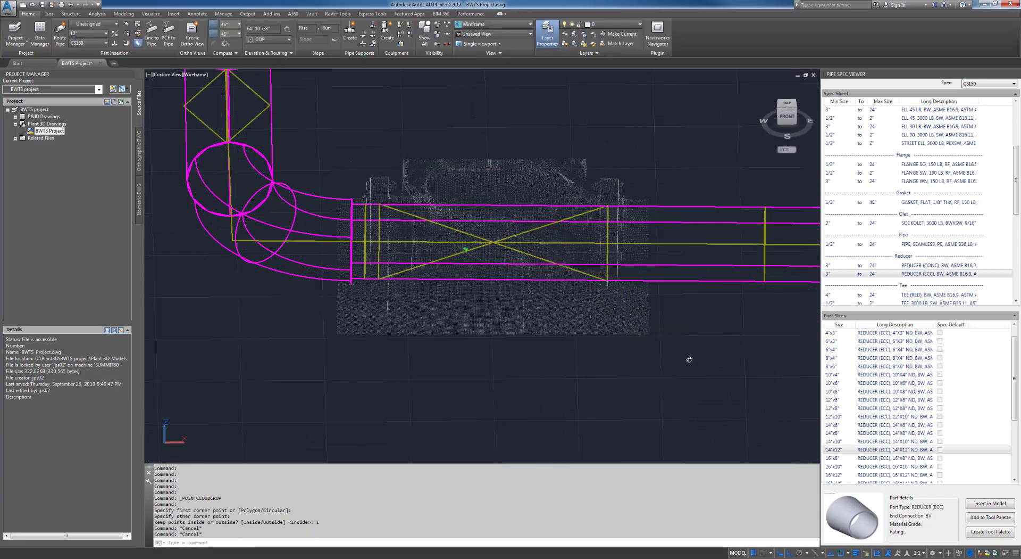
Insert a FLANGE SO, 150 LB, RF into the horizontal pipe at the scanned valve's end nearest the white flanged fitting.
{"action": "mouse_move", "coordinate": [692, 351]}
{"action": "middle_mouse_down", "text": "shift"}
{"action": "mouse_move", "coordinate": [643, 326]}
{"action": "mouse_move", "coordinate": [367, 346]}
{"action": "mouse_move", "coordinate": [407, 365]}
{"action": "mouse_move", "coordinate": [479, 321]}
{"action": "mouse_move", "coordinate": [472, 335]}
{"action": "middle_mouse_up", "text": "shift"}
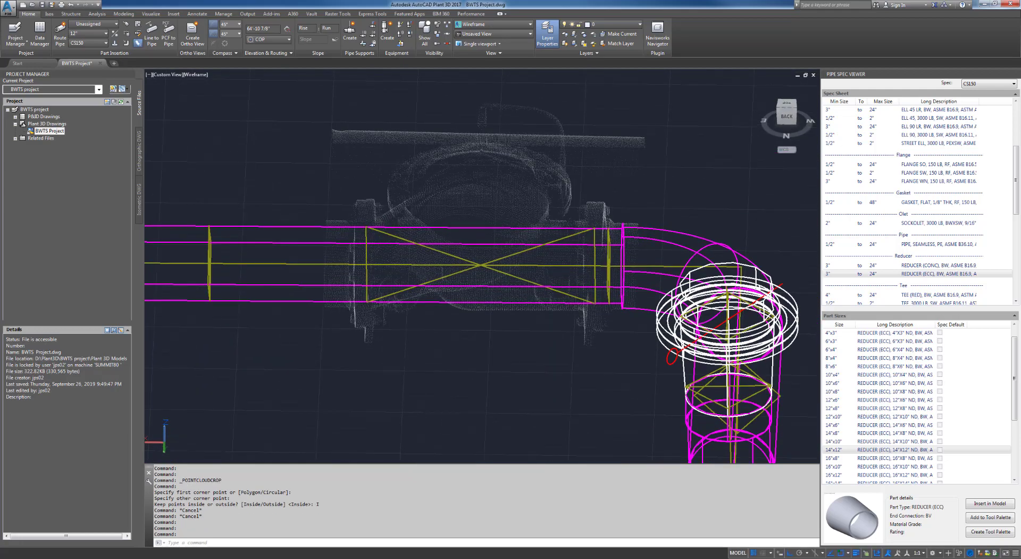
{"action": "key", "text": "Escape"}
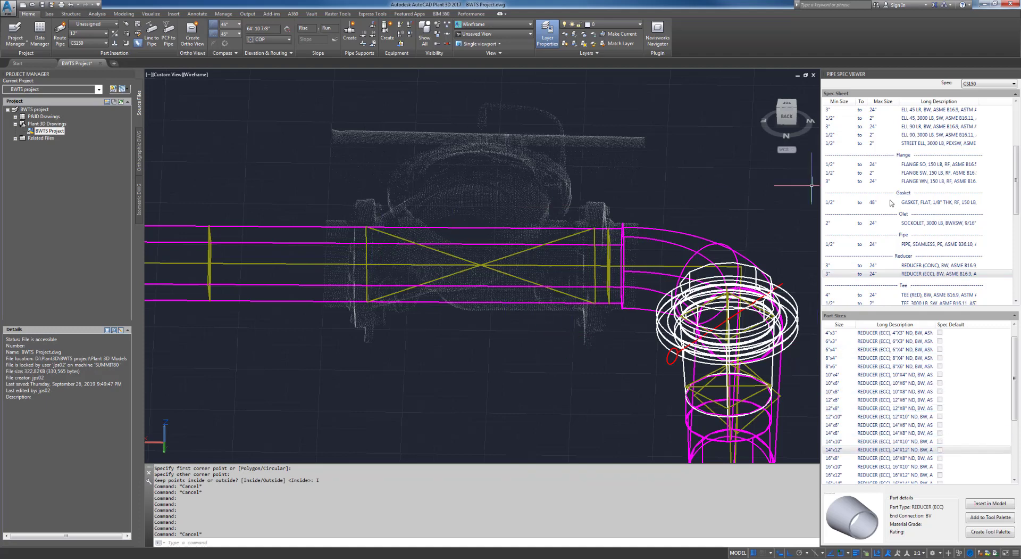
{"action": "left_click", "coordinate": [949, 166]}
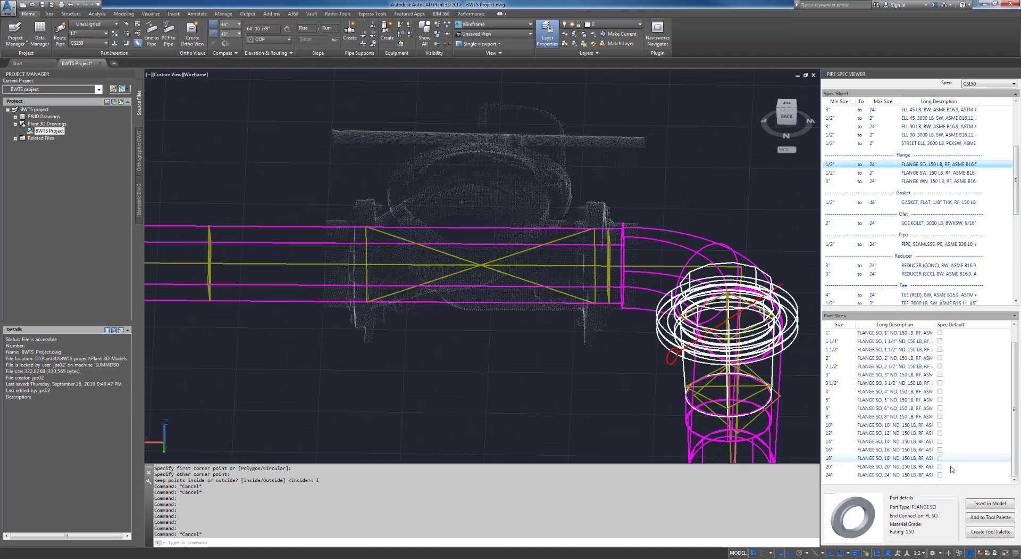
{"action": "left_click", "coordinate": [981, 504]}
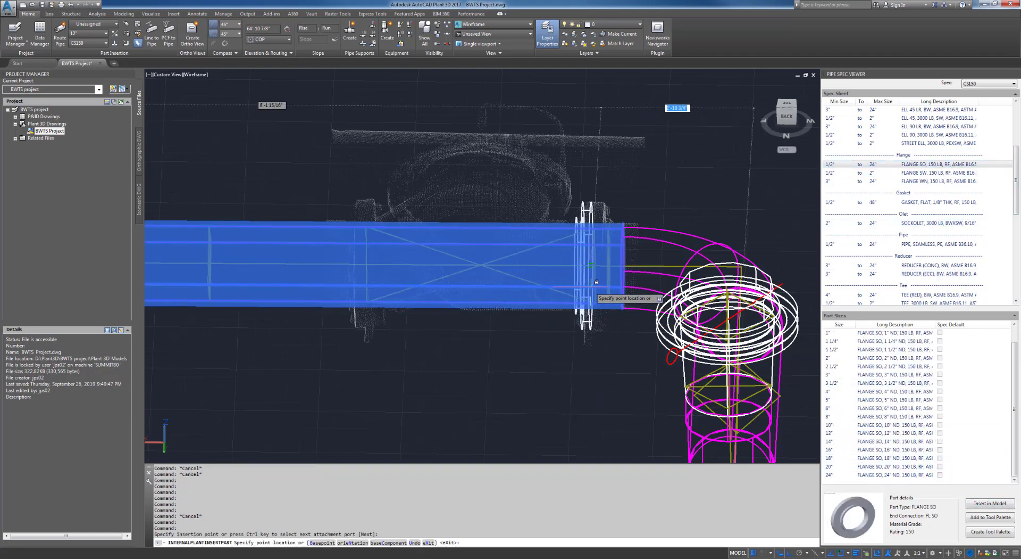
{"action": "scroll", "coordinate": [597, 282], "scroll_direction": "up", "scroll_amount": 3}
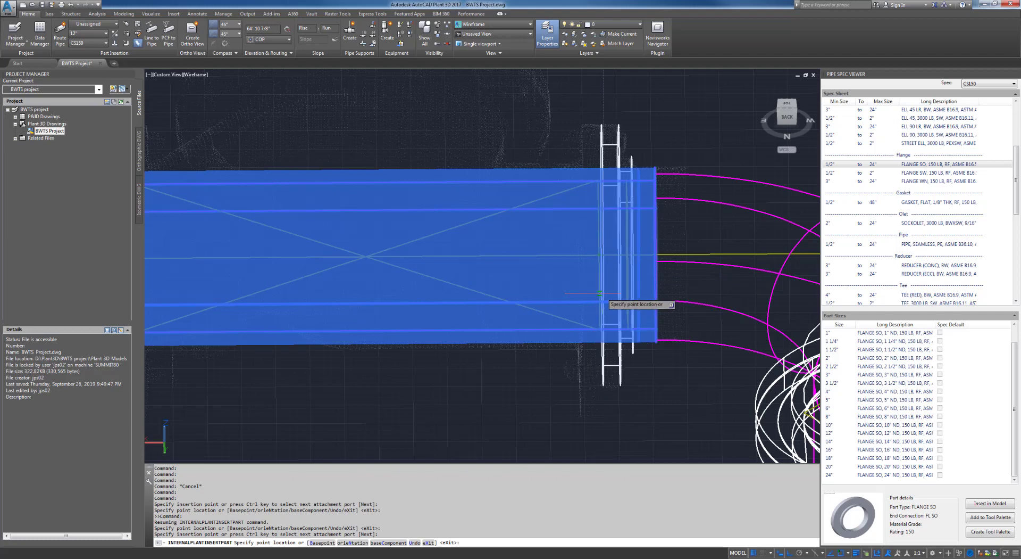
{"action": "left_click", "coordinate": [600, 293]}
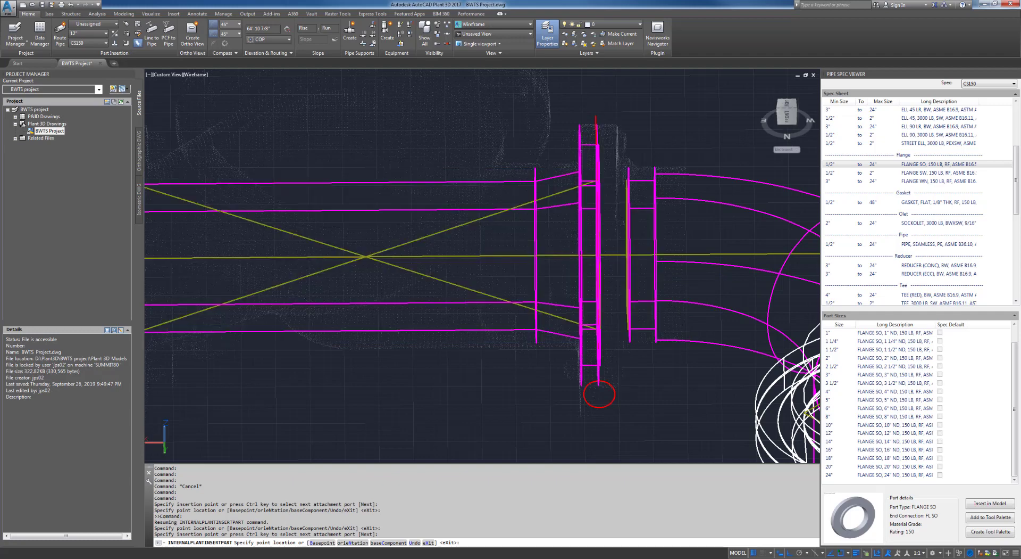
{"action": "key", "text": "Return"}
{"action": "right_click", "coordinate": [601, 294]}
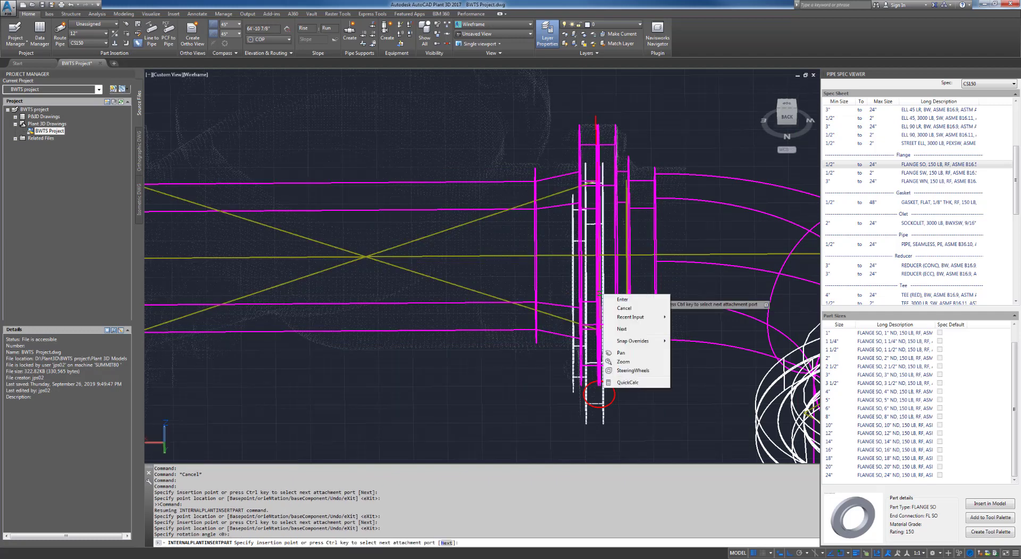
{"action": "left_click", "coordinate": [614, 301]}
Insert a second FLANGE SO, 150 LB, RF into the same pipe at the scanned valve's opposite end.
{"action": "scroll", "coordinate": [534, 289], "scroll_direction": "down", "scroll_amount": 4}
{"action": "middle_click_drag", "start_coordinate": [490, 319], "coordinate": [581, 304]}
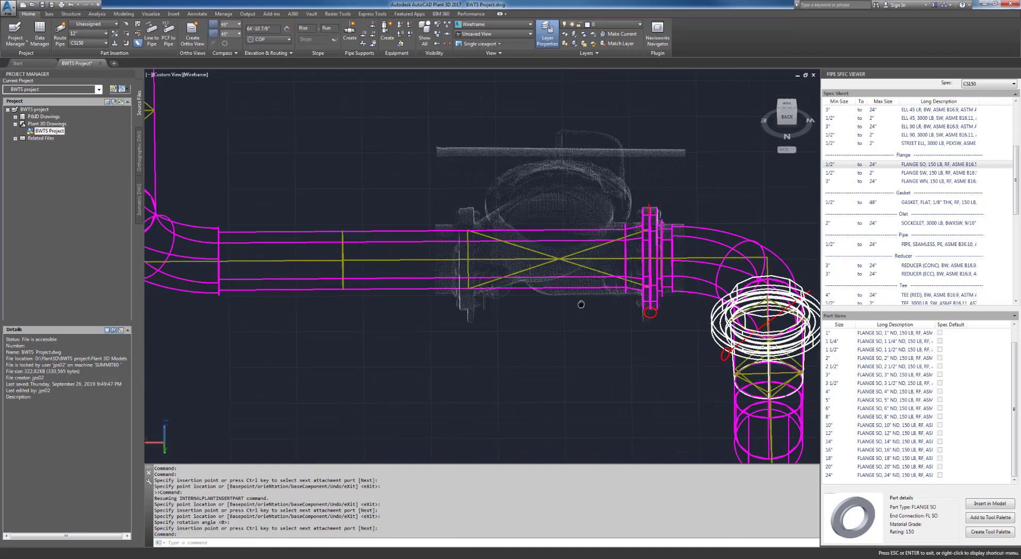
{"action": "left_click", "coordinate": [991, 503]}
{"action": "scroll", "coordinate": [449, 274], "scroll_direction": "up", "scroll_amount": 5}
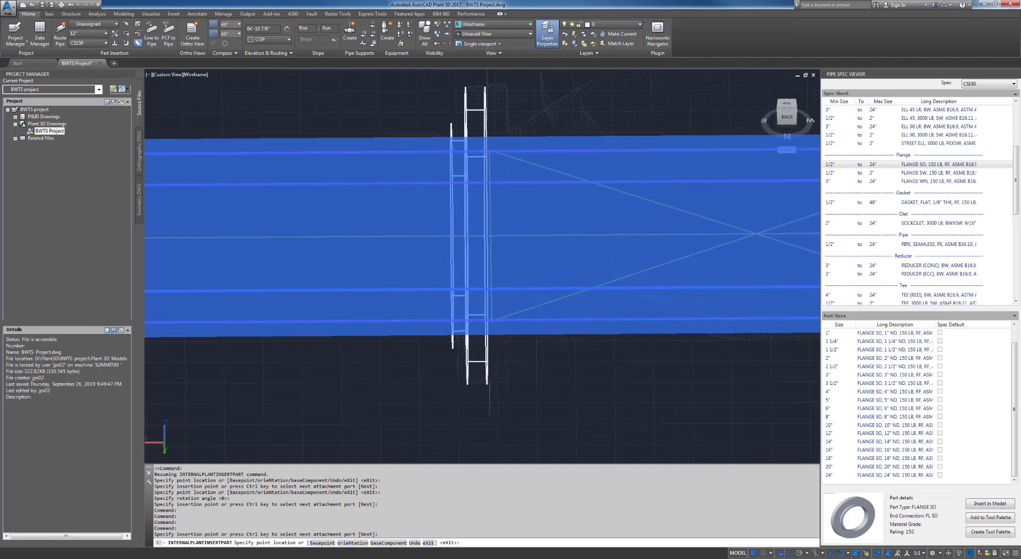
{"action": "left_click", "coordinate": [488, 273]}
{"action": "right_click", "coordinate": [487, 272]}
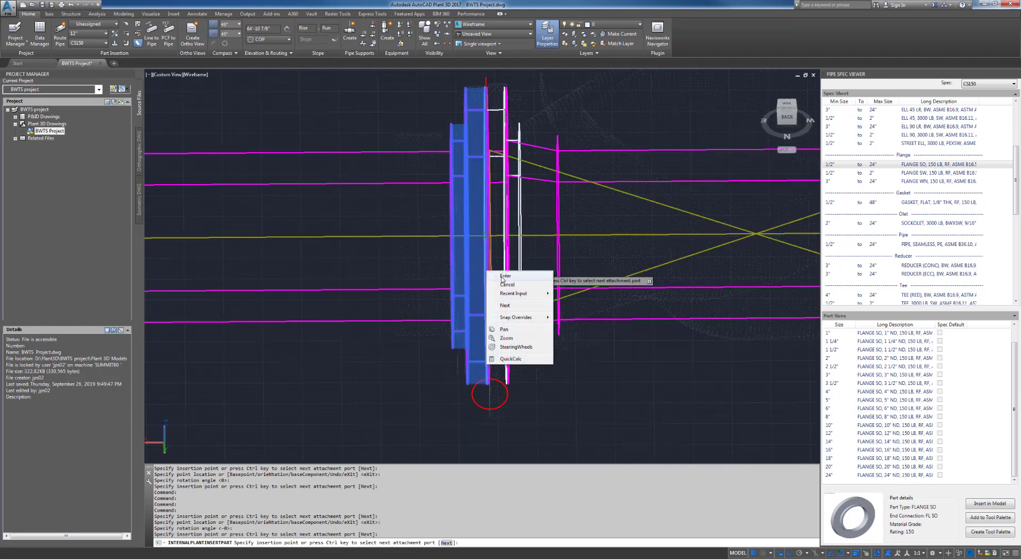
{"action": "left_click", "coordinate": [506, 284]}
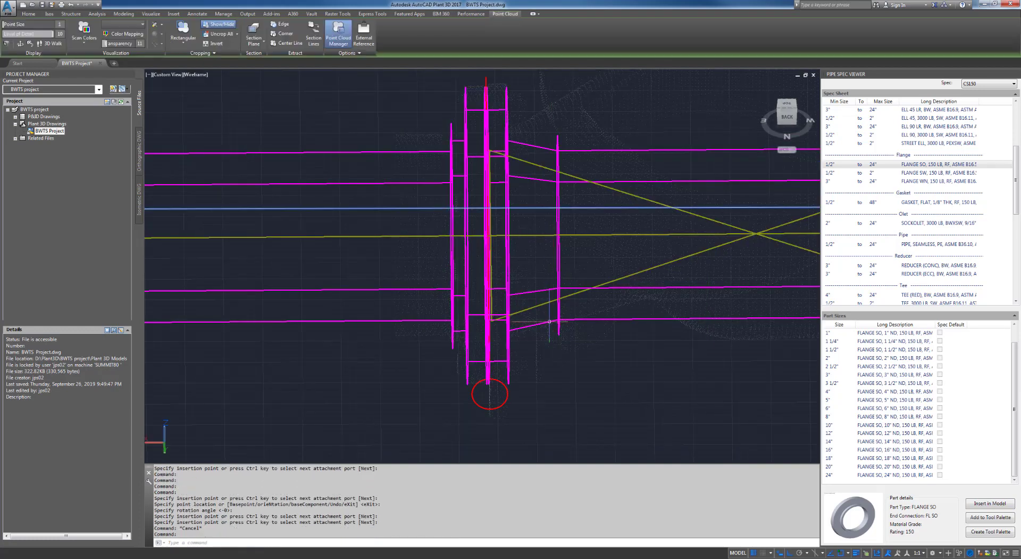
{"action": "key", "text": "Escape"}
{"action": "key", "text": "Escape"}
Delete the pipe piece between the two flange pairs and the tapered inner flange at each end of the scanned valve.
{"action": "scroll", "coordinate": [562, 310], "scroll_direction": "down", "scroll_amount": 5}
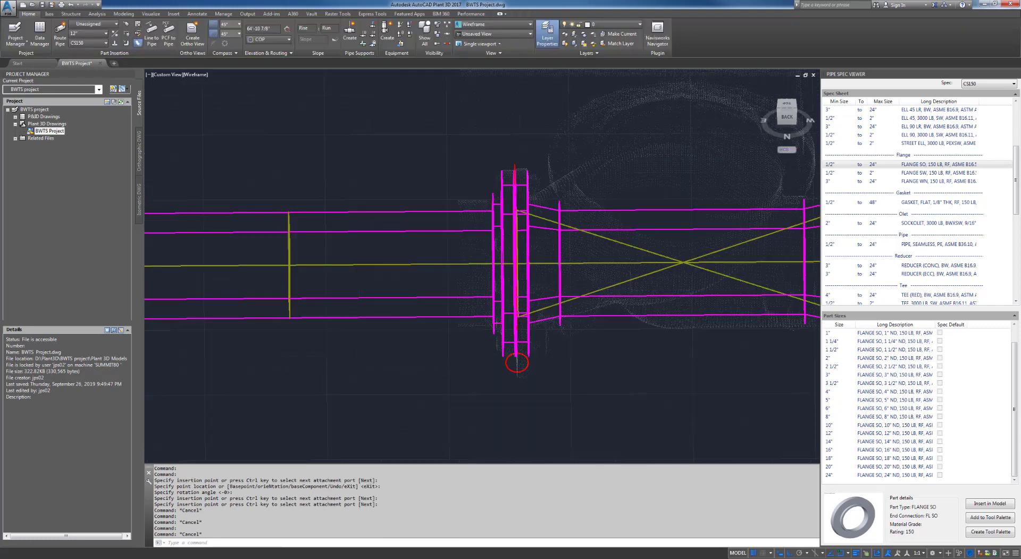
{"action": "scroll", "coordinate": [592, 313], "scroll_direction": "up", "scroll_amount": 3}
{"action": "key", "text": "Delete"}
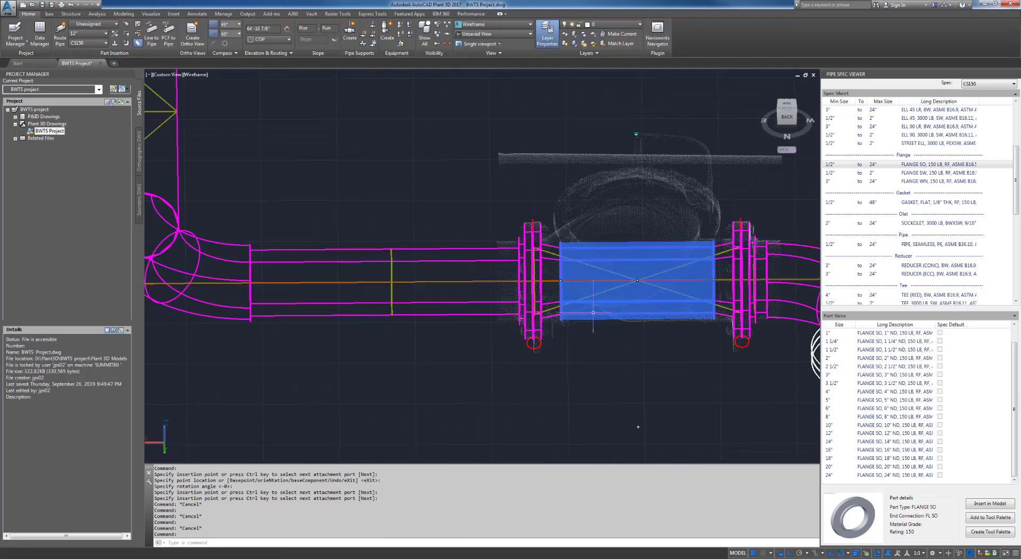
{"action": "left_click", "coordinate": [554, 247]}
{"action": "key", "text": "Delete"}
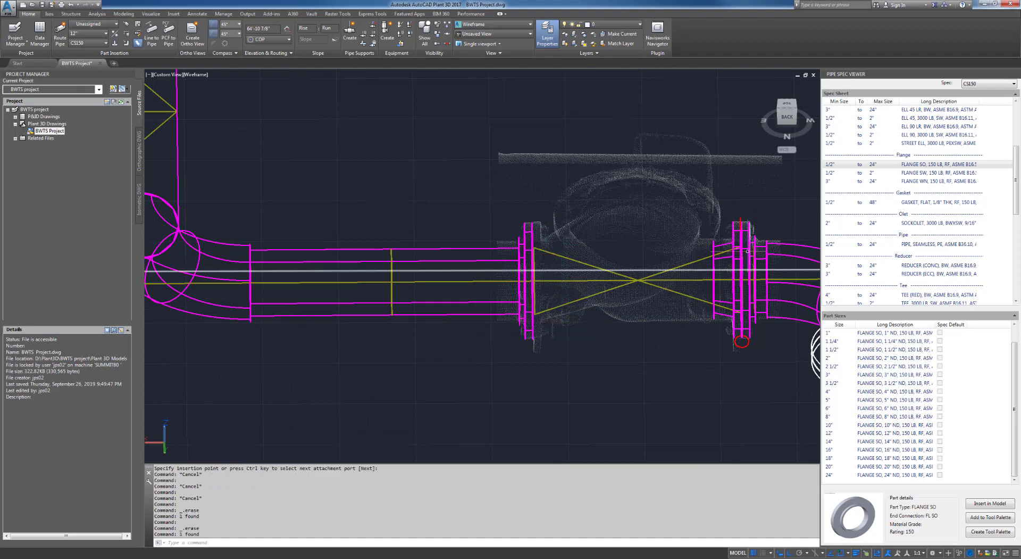
{"action": "left_click", "coordinate": [733, 271]}
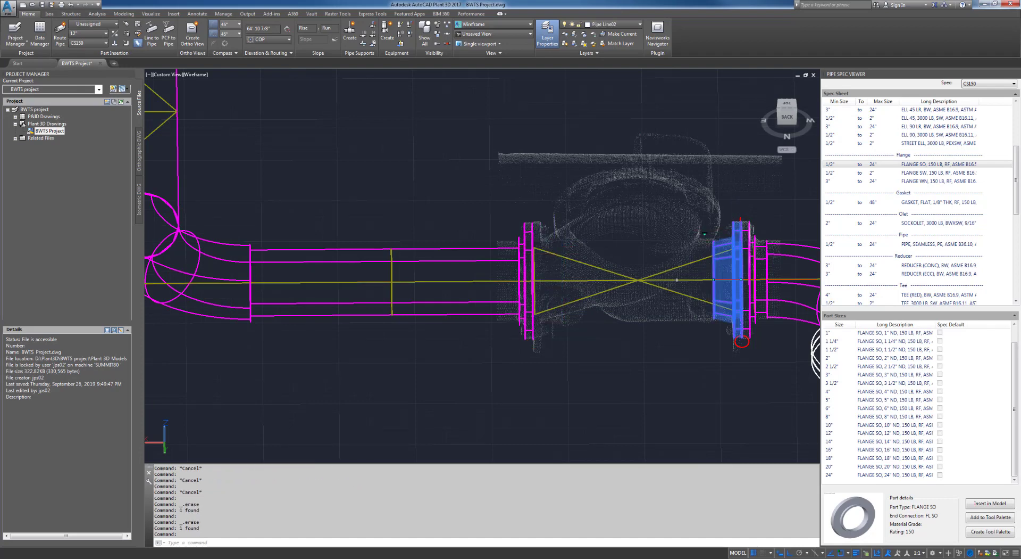
{"action": "middle_click_drag", "start_coordinate": [649, 365], "coordinate": [404, 364], "text": "shift"}
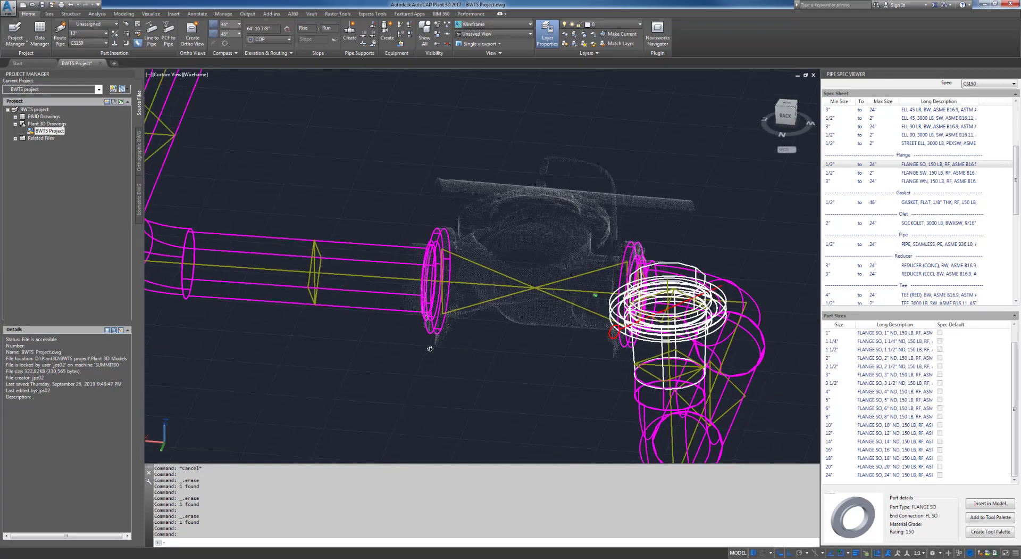
Remove all cropping from the point cloud.
{"action": "scroll", "coordinate": [412, 362], "scroll_direction": "down", "scroll_amount": 1}
{"action": "middle_click_drag", "start_coordinate": [295, 260], "coordinate": [485, 267]}
{"action": "left_click", "coordinate": [335, 134]}
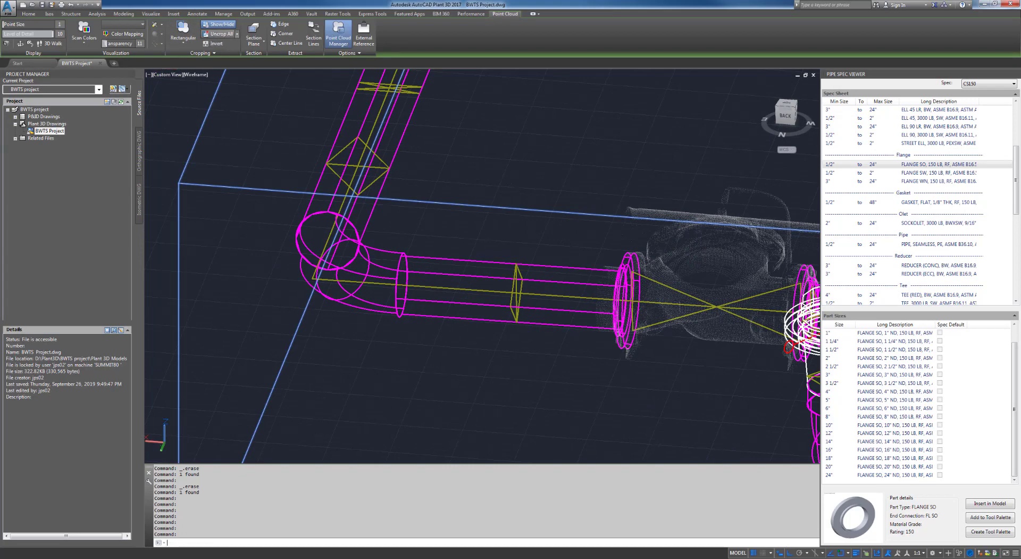
{"action": "key", "text": "Delete"}
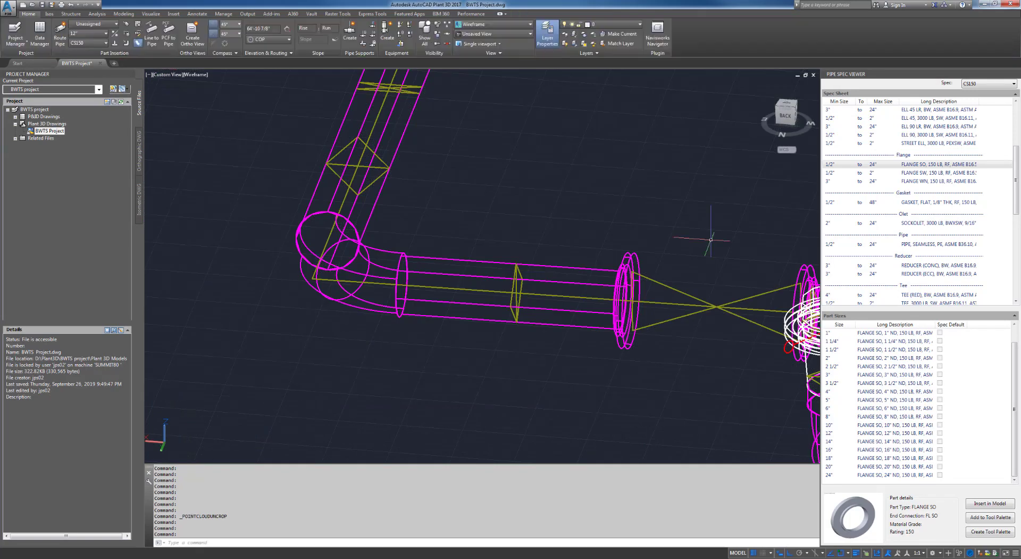
Crop the point cloud with a rectangle around the scanned valve on the long pipe, seen from above, keeping the points inside.
{"action": "scroll", "coordinate": [626, 210], "scroll_direction": "down", "scroll_amount": 5}
{"action": "middle_click_drag", "start_coordinate": [647, 205], "coordinate": [499, 292]}
{"action": "middle_click_drag", "start_coordinate": [500, 293], "coordinate": [421, 274], "text": "shift"}
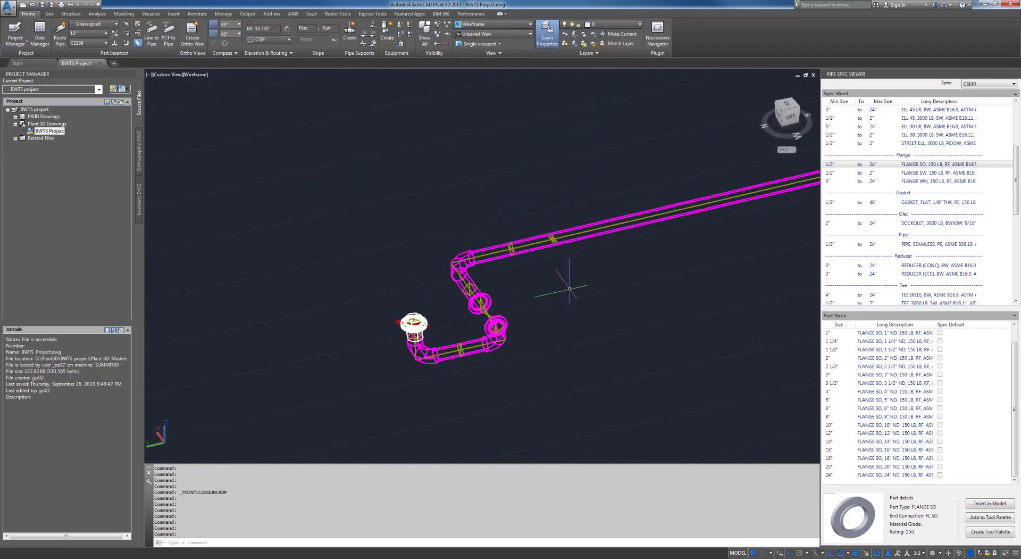
{"action": "middle_click_drag", "start_coordinate": [569, 287], "coordinate": [335, 311]}
{"action": "scroll", "coordinate": [335, 307], "scroll_direction": "up", "scroll_amount": 6}
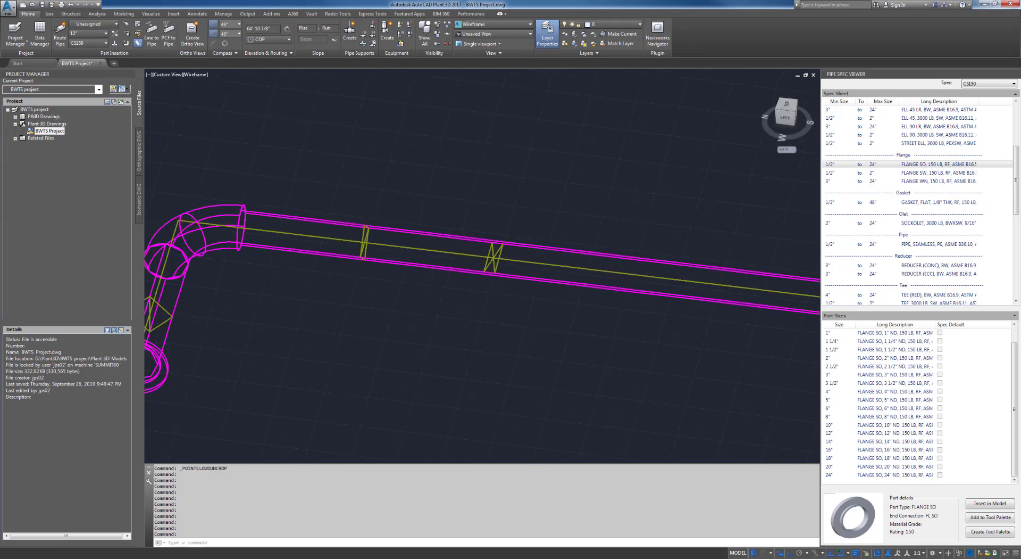
{"action": "middle_click_drag", "start_coordinate": [394, 299], "coordinate": [413, 292], "text": "shift"}
{"action": "scroll", "coordinate": [520, 251], "scroll_direction": "up", "scroll_amount": 4}
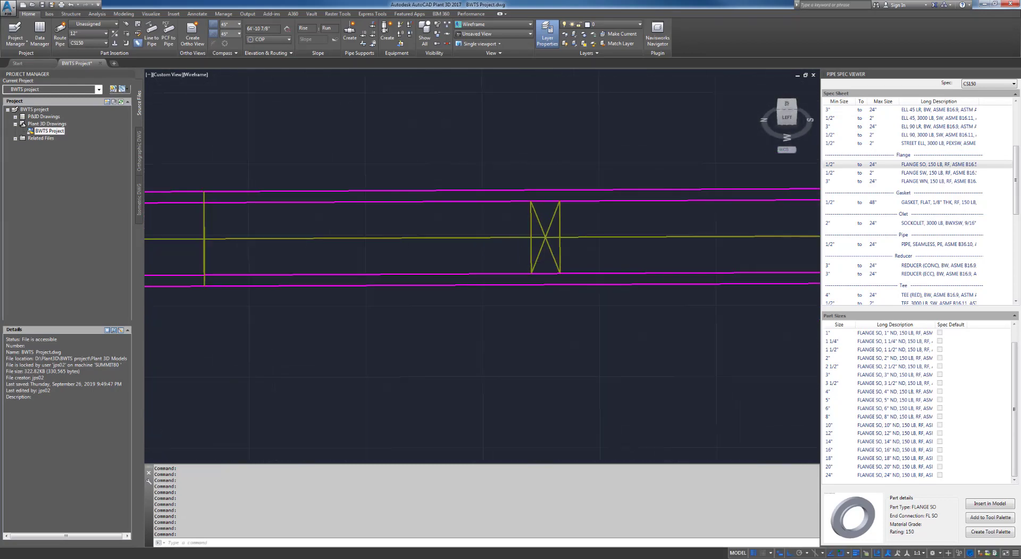
{"action": "middle_click_drag", "start_coordinate": [522, 254], "coordinate": [457, 256]}
{"action": "middle_click_drag", "start_coordinate": [459, 258], "coordinate": [509, 274], "text": "shift"}
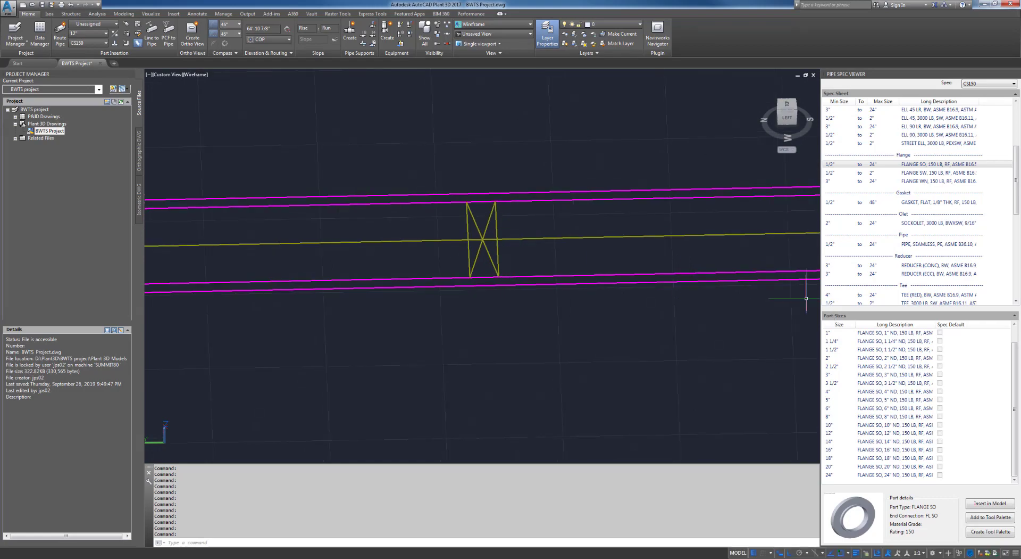
{"action": "mouse_move", "coordinate": [555, 275]}
{"action": "middle_mouse_down", "text": "shift"}
{"action": "mouse_move", "coordinate": [523, 216]}
{"action": "mouse_move", "coordinate": [535, 342]}
{"action": "middle_mouse_up", "text": "shift"}
{"action": "middle_click_drag", "start_coordinate": [535, 343], "coordinate": [533, 328], "text": "shift"}
{"action": "left_click", "coordinate": [528, 174]}
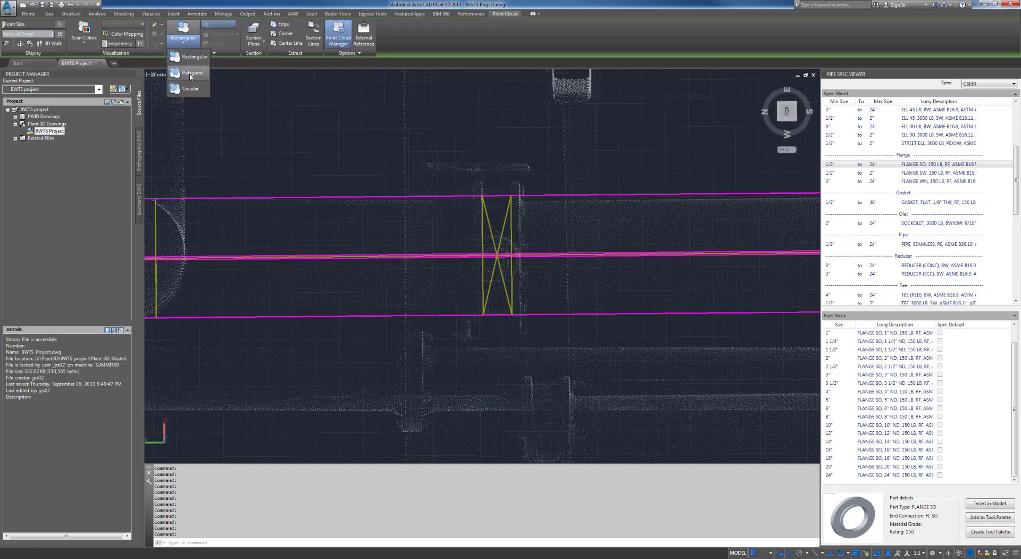
{"action": "left_click", "coordinate": [189, 60]}
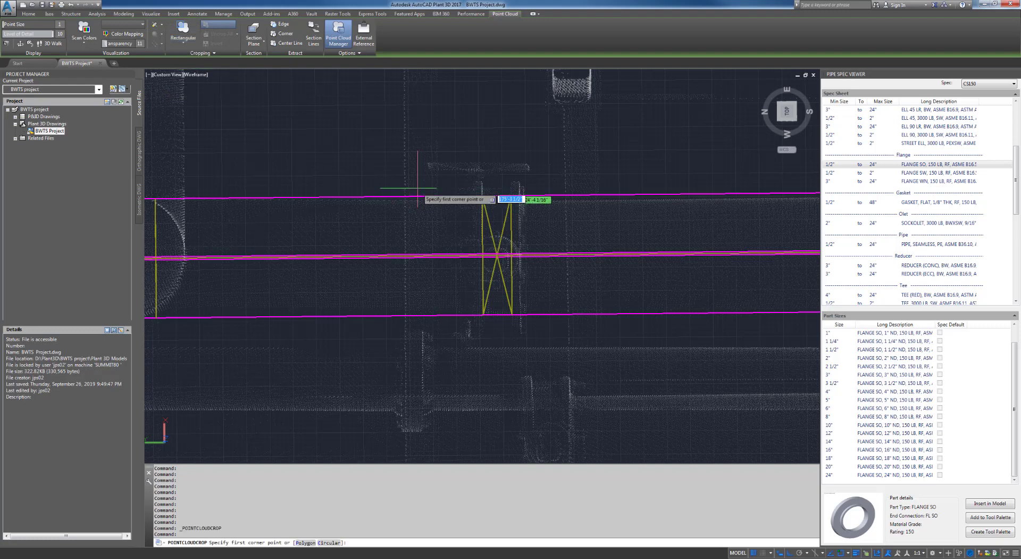
{"action": "left_click", "coordinate": [405, 153]}
{"action": "left_click", "coordinate": [583, 366]}
{"action": "left_click", "coordinate": [608, 389]}
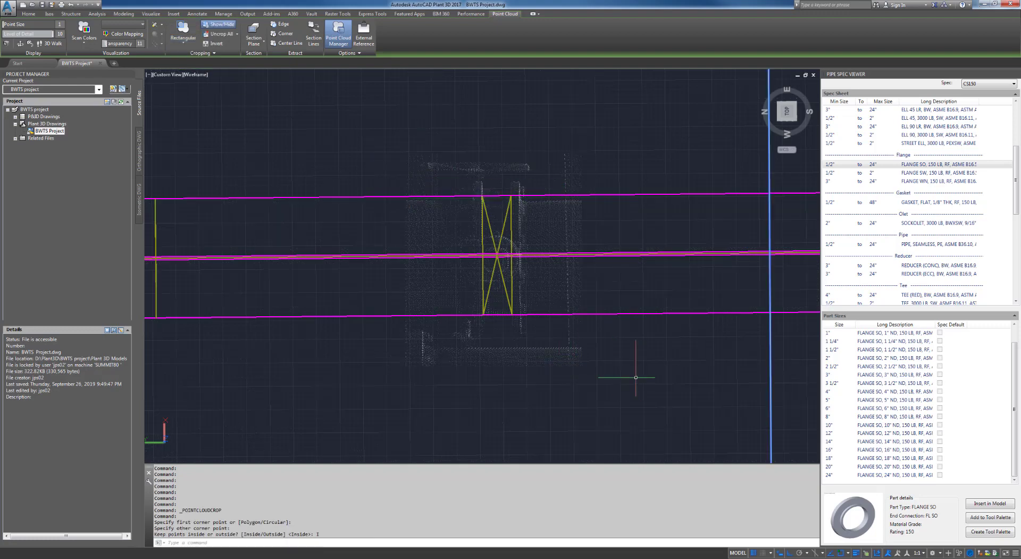
{"action": "key", "text": "Escape"}
Insert the Butterfly Valve, Offset, 150 LB, WFR into the long pipe at the scanned valve, with its default rotation.
{"action": "middle_click_drag", "start_coordinate": [622, 369], "coordinate": [583, 257], "text": "shift"}
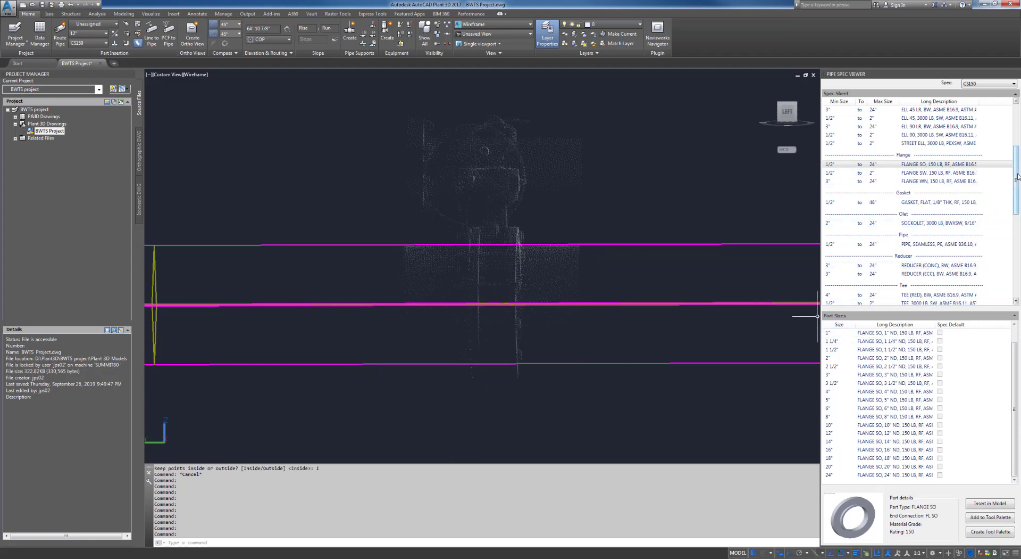
{"action": "left_click_drag", "start_coordinate": [1018, 176], "coordinate": [1020, 242]}
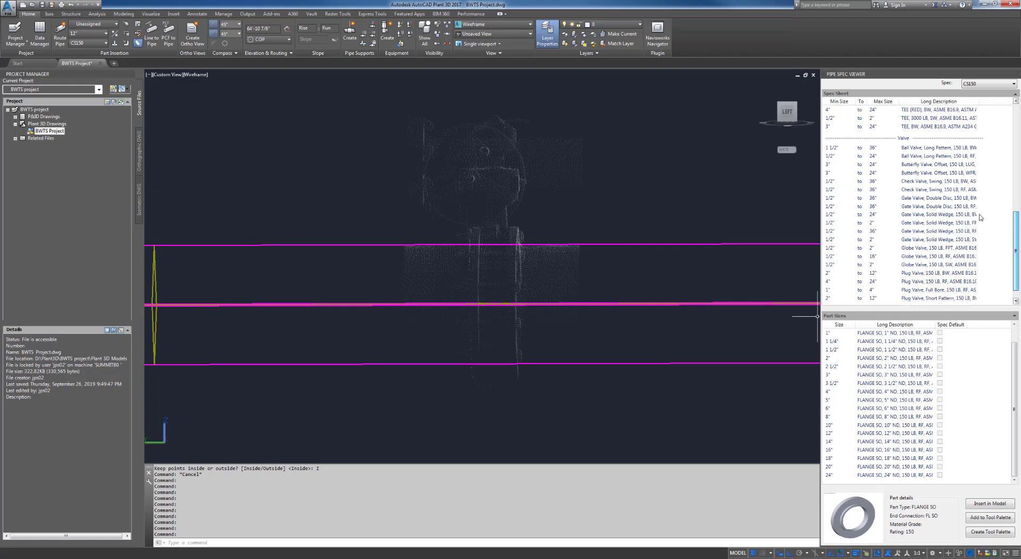
{"action": "left_click", "coordinate": [912, 173]}
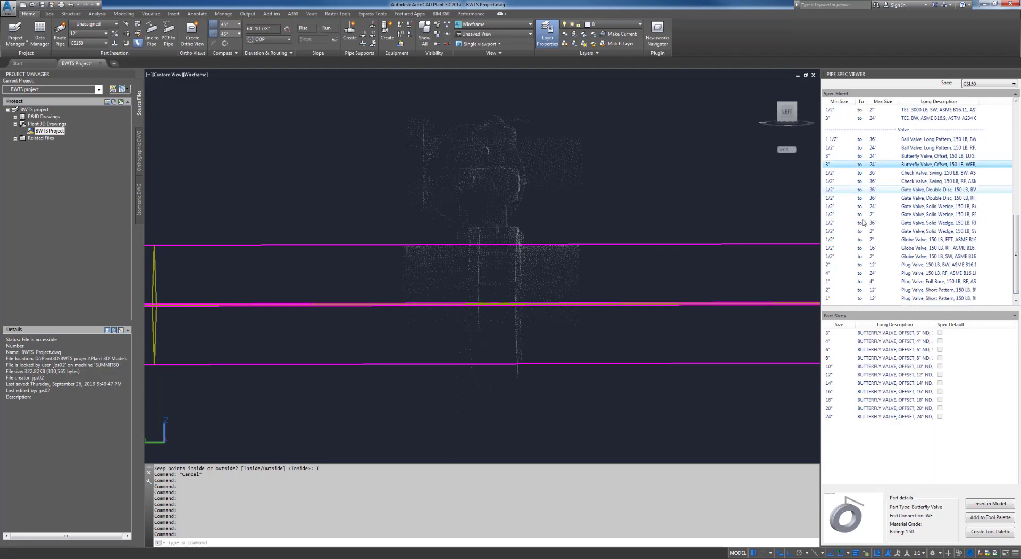
{"action": "left_click", "coordinate": [990, 503]}
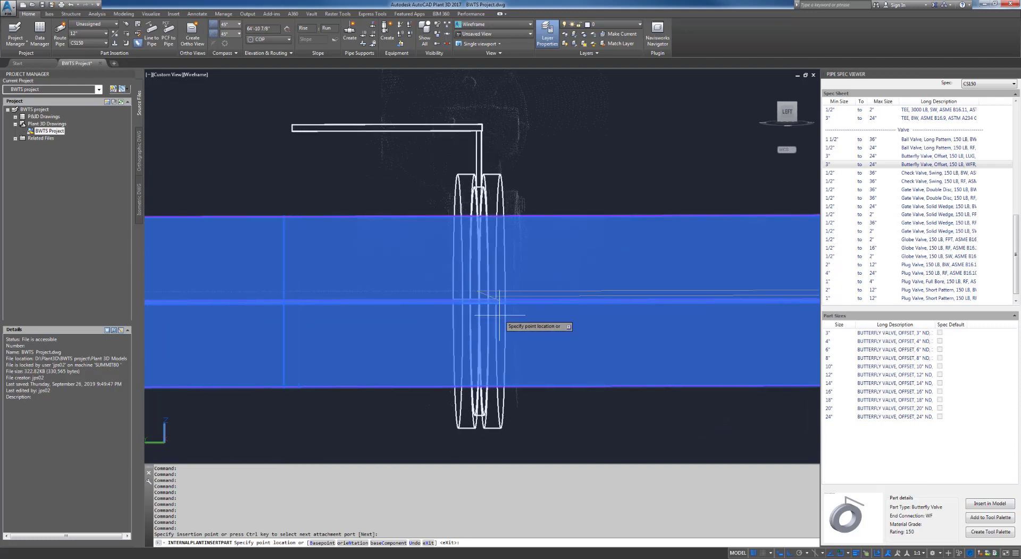
{"action": "left_click", "coordinate": [500, 316]}
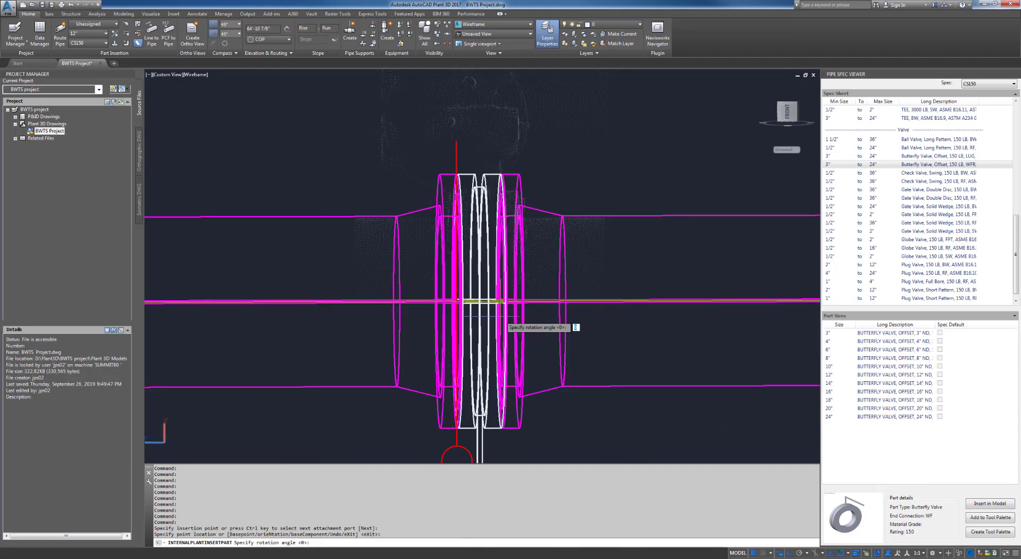
{"action": "key", "text": "Escape"}
{"action": "scroll", "coordinate": [504, 319], "scroll_direction": "down", "scroll_amount": 2}
{"action": "key", "text": "Escape"}
{"action": "middle_click_drag", "start_coordinate": [546, 377], "coordinate": [542, 372], "text": "shift"}
{"action": "scroll", "coordinate": [532, 256], "scroll_direction": "down", "scroll_amount": 3}
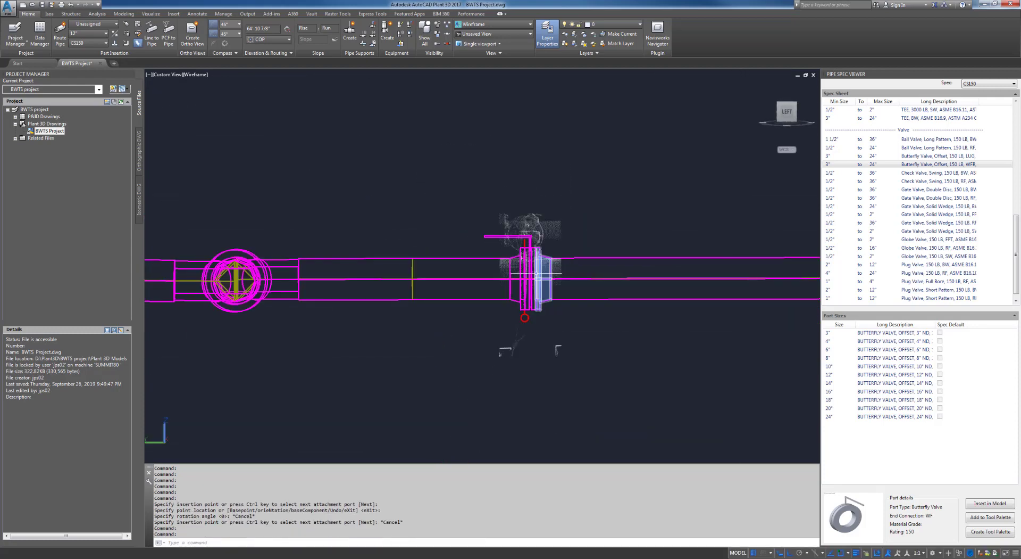
Try to substitute the tapered flange on the elbow side of the butterfly valve with another flange type, and undo the substitution.
{"action": "middle_click_drag", "start_coordinate": [430, 346], "coordinate": [510, 231], "text": "shift"}
{"action": "middle_click_drag", "start_coordinate": [482, 274], "coordinate": [535, 296], "text": "shift"}
{"action": "scroll", "coordinate": [551, 223], "scroll_direction": "up", "scroll_amount": 3}
{"action": "scroll", "coordinate": [549, 223], "scroll_direction": "down", "scroll_amount": 1}
{"action": "middle_click_drag", "start_coordinate": [503, 253], "coordinate": [534, 301]}
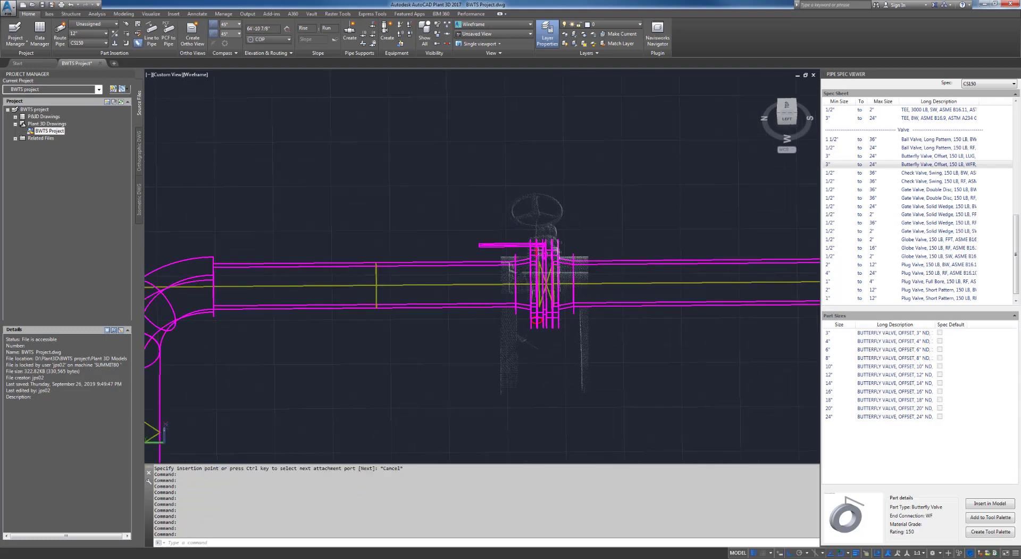
{"action": "scroll", "coordinate": [532, 303], "scroll_direction": "up", "scroll_amount": 2}
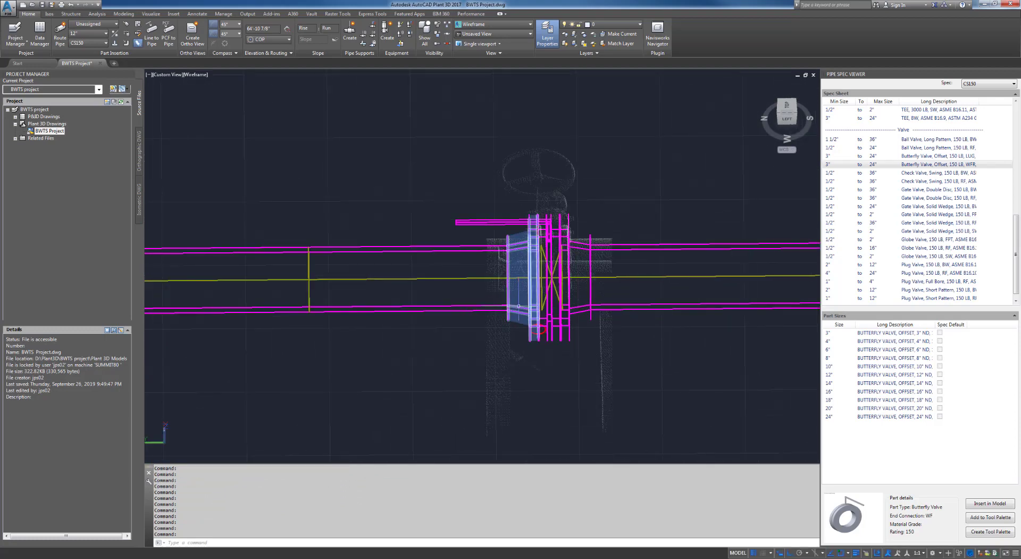
{"action": "left_click", "coordinate": [519, 307]}
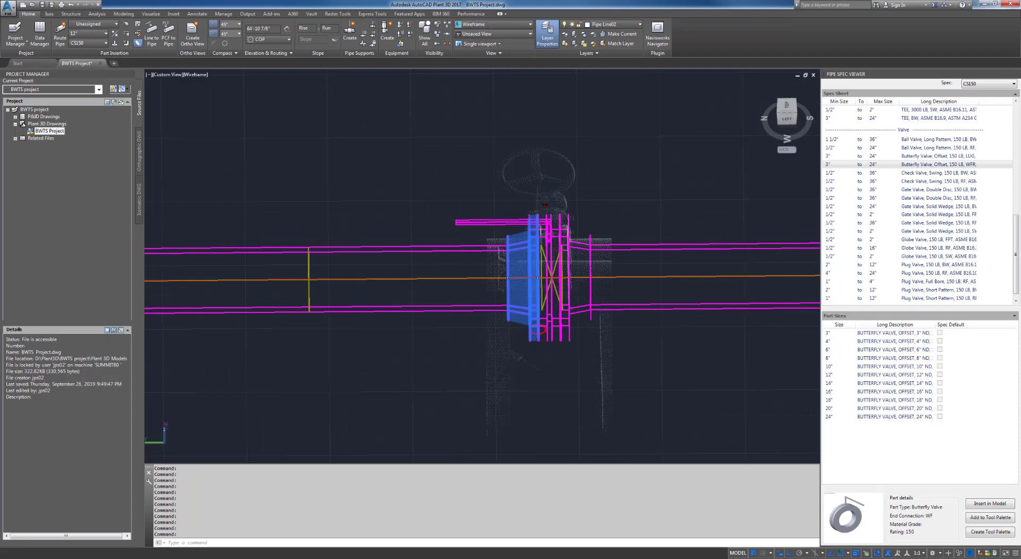
{"action": "left_click", "coordinate": [545, 206]}
{"action": "left_click", "coordinate": [591, 210]}
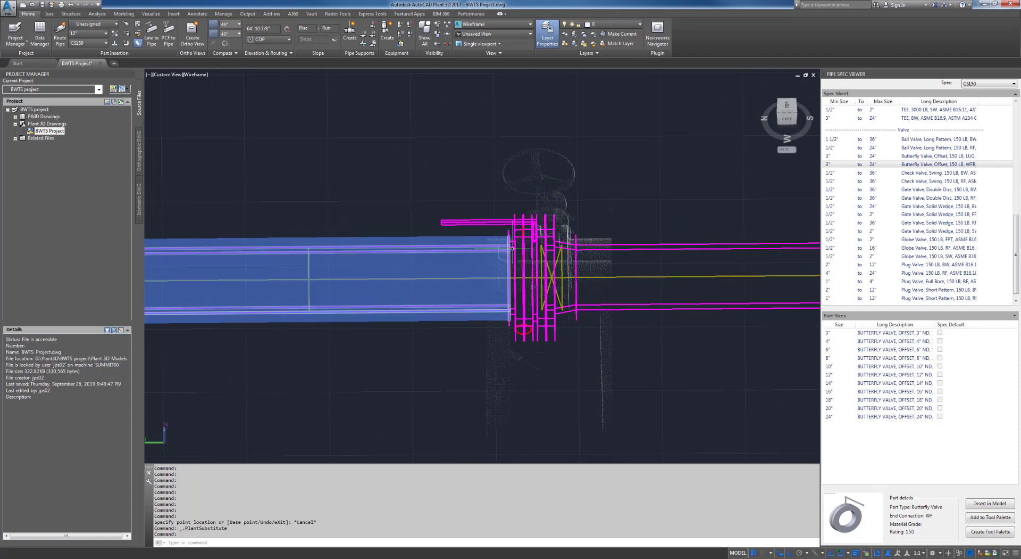
{"action": "key", "text": "ctrl+z"}
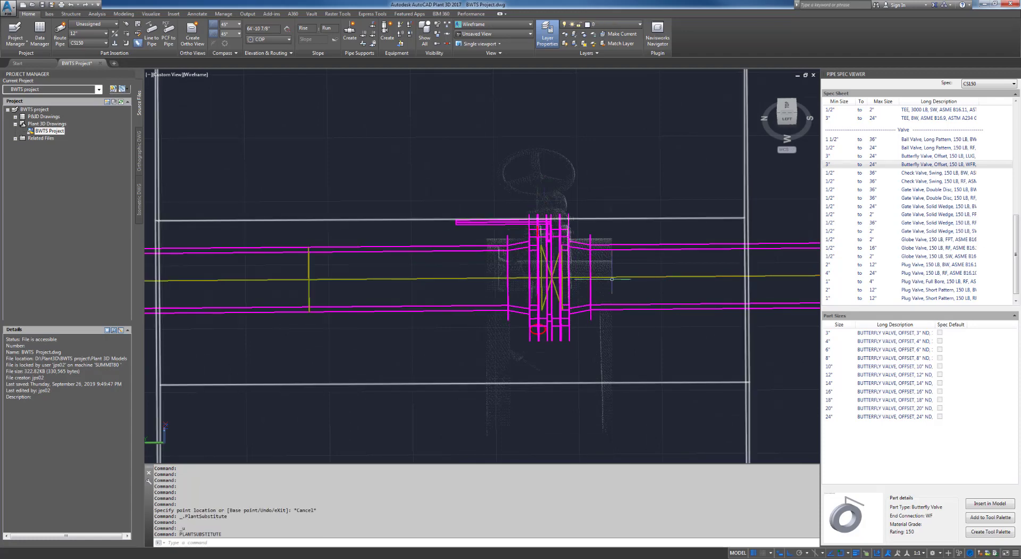
Delete the straight pipe pieces on both sides of the flanged butterfly valve.
{"action": "left_click", "coordinate": [465, 251]}
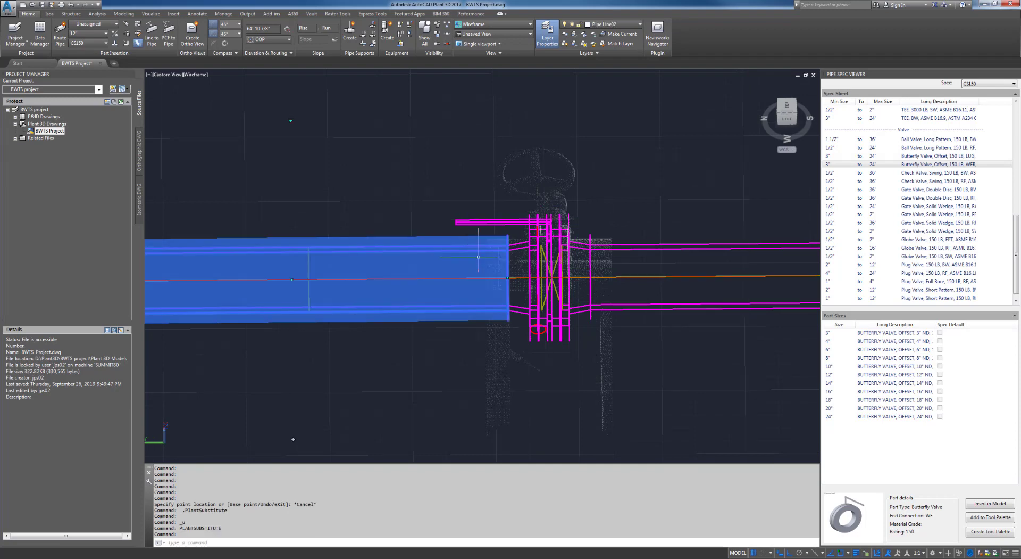
{"action": "key", "text": "Delete"}
{"action": "scroll", "coordinate": [639, 300], "scroll_direction": "down", "scroll_amount": 2}
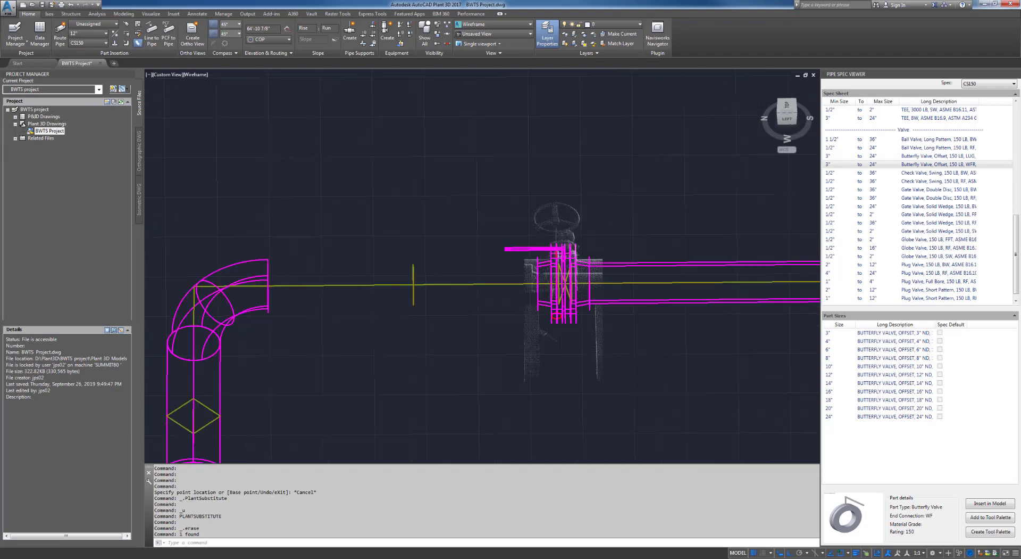
{"action": "left_click", "coordinate": [684, 299]}
{"action": "middle_click_drag", "start_coordinate": [709, 322], "coordinate": [444, 300]}
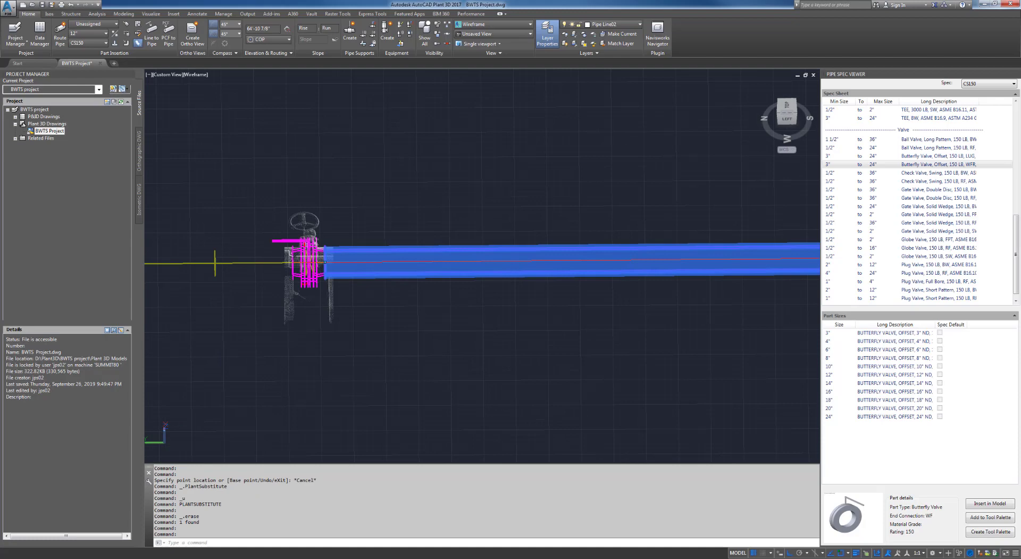
{"action": "key", "text": "Delete"}
{"action": "middle_click_drag", "start_coordinate": [357, 304], "coordinate": [551, 305]}
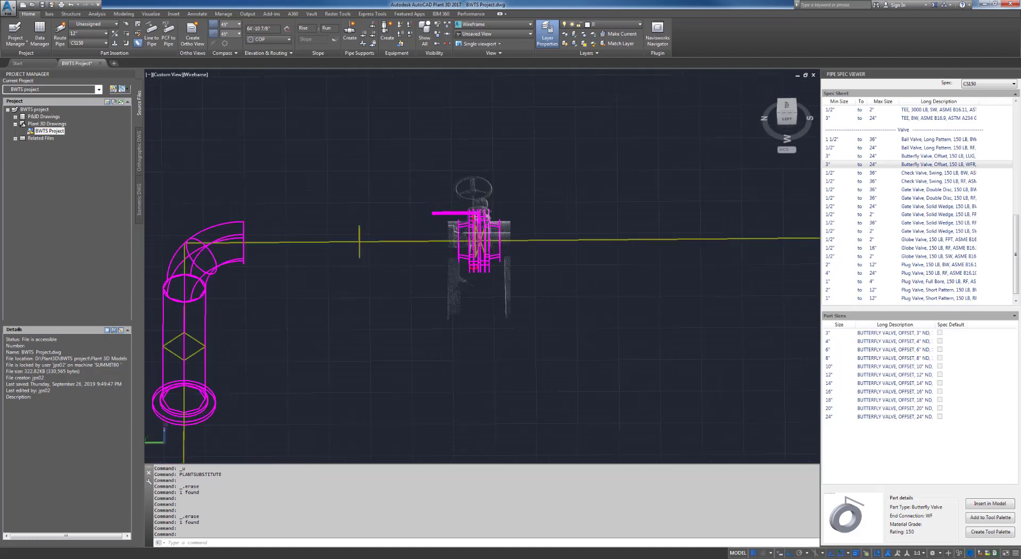
Try the flange substitution on the valve's elbow side again with the adjoining pipes removed, and undo it.
{"action": "scroll", "coordinate": [474, 228], "scroll_direction": "up", "scroll_amount": 5}
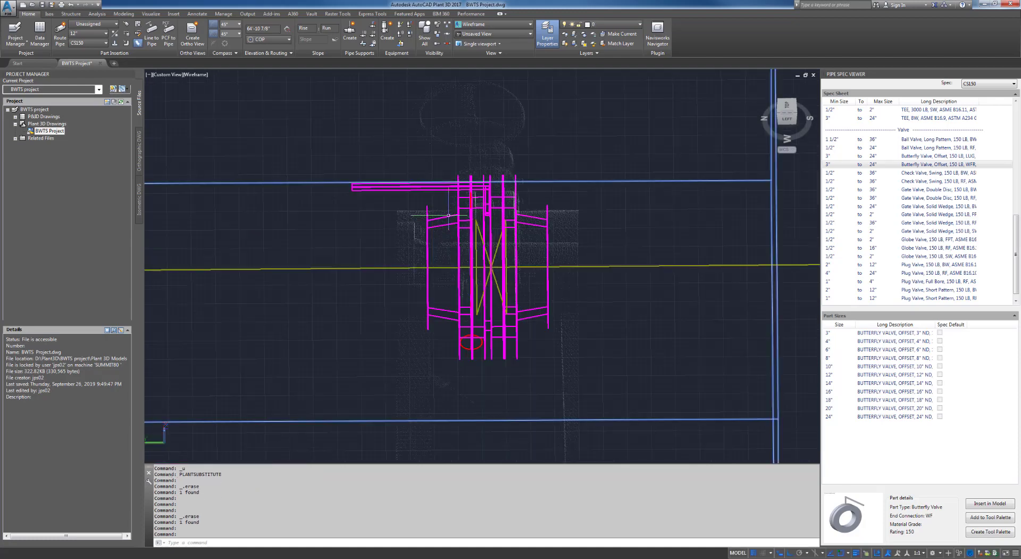
{"action": "left_click", "coordinate": [450, 217]}
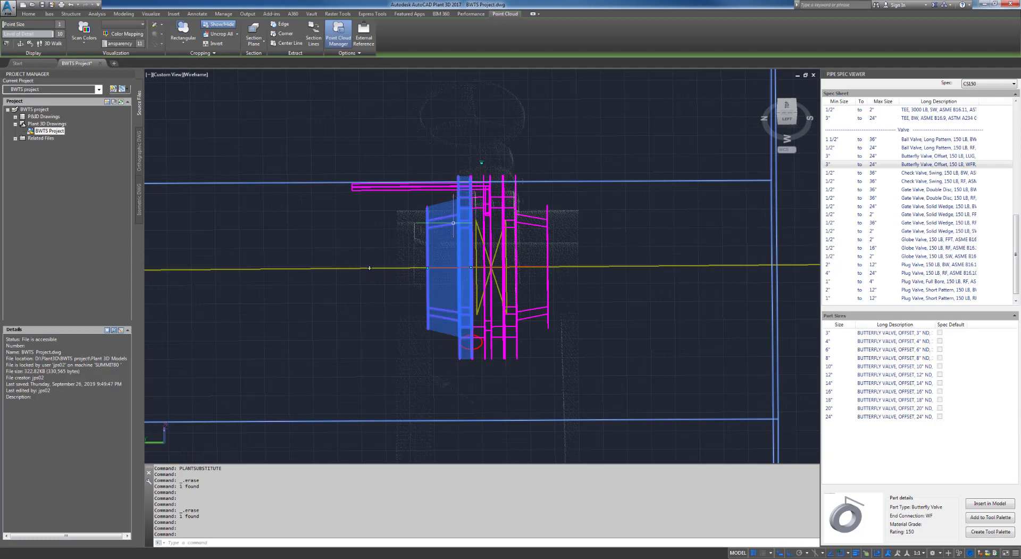
{"action": "left_click", "coordinate": [481, 161]}
{"action": "left_click", "coordinate": [491, 171]}
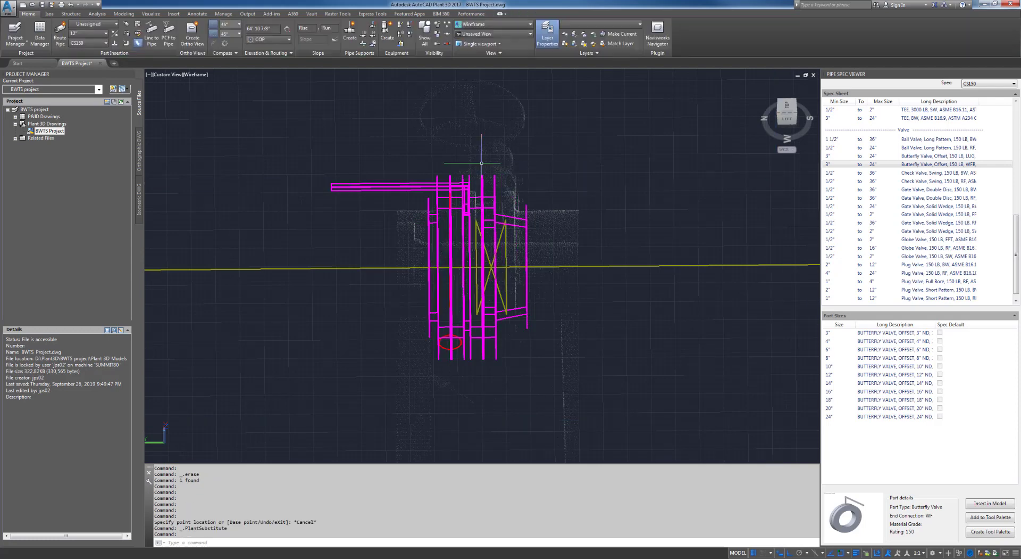
{"action": "key", "text": "ctrl+z"}
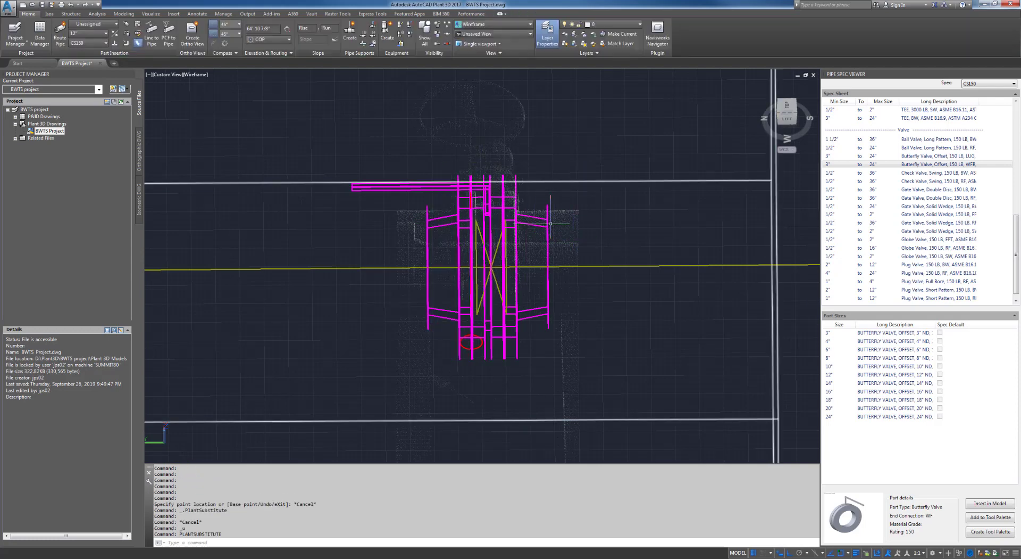
{"action": "key", "text": "Escape"}
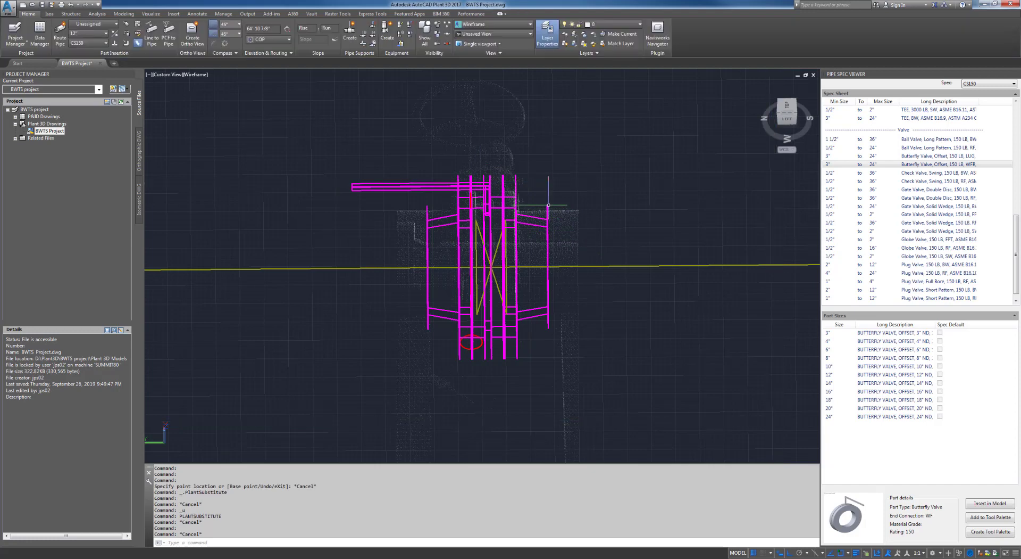
Try to substitute the tapered flange on the valve side away from the elbow with another flange type, and undo it.
{"action": "left_click", "coordinate": [540, 219]}
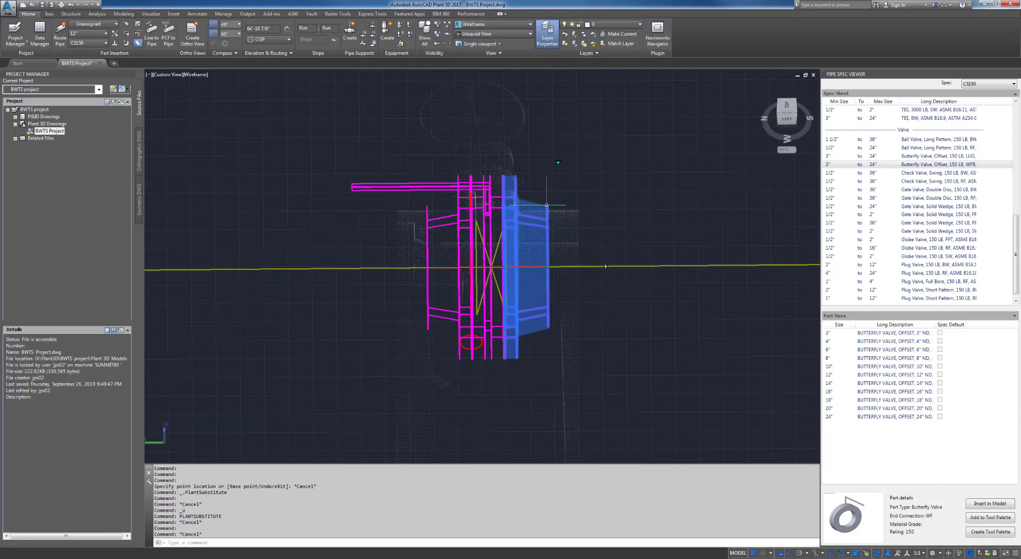
{"action": "left_click", "coordinate": [558, 162]}
{"action": "left_click", "coordinate": [572, 172]}
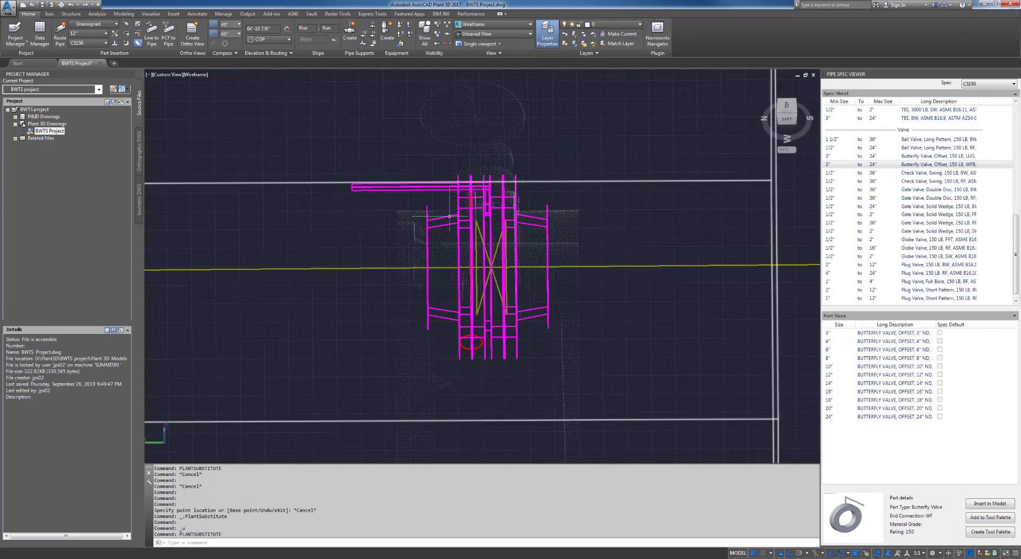
{"action": "left_click", "coordinate": [449, 216]}
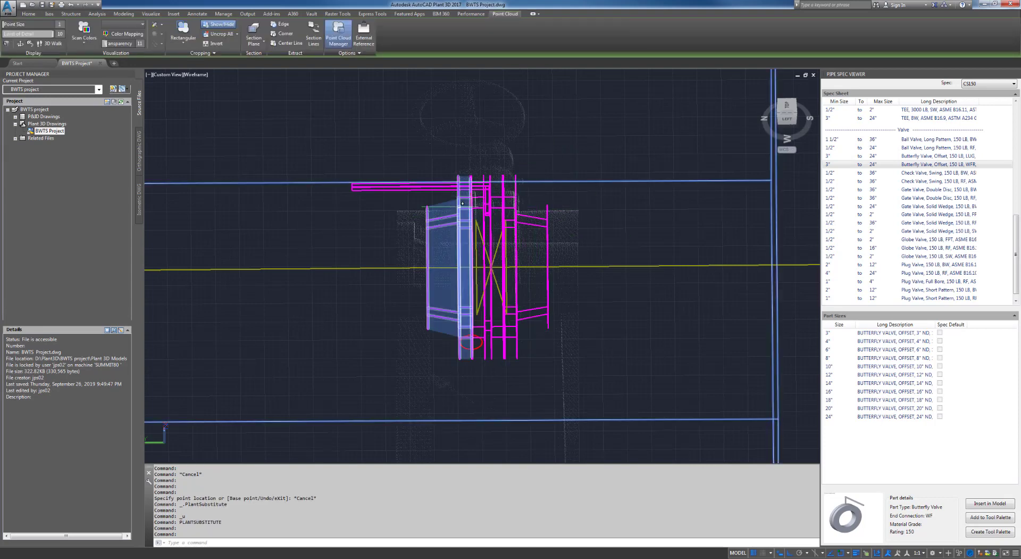
{"action": "left_click", "coordinate": [462, 202]}
{"action": "right_click", "coordinate": [459, 208]}
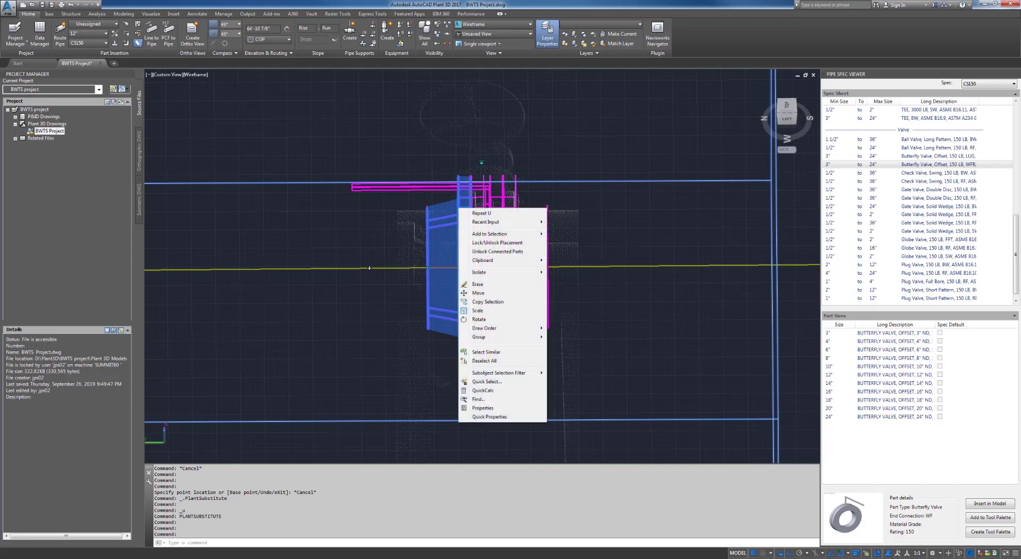
{"action": "key", "text": "Escape"}
{"action": "key", "text": "Escape"}
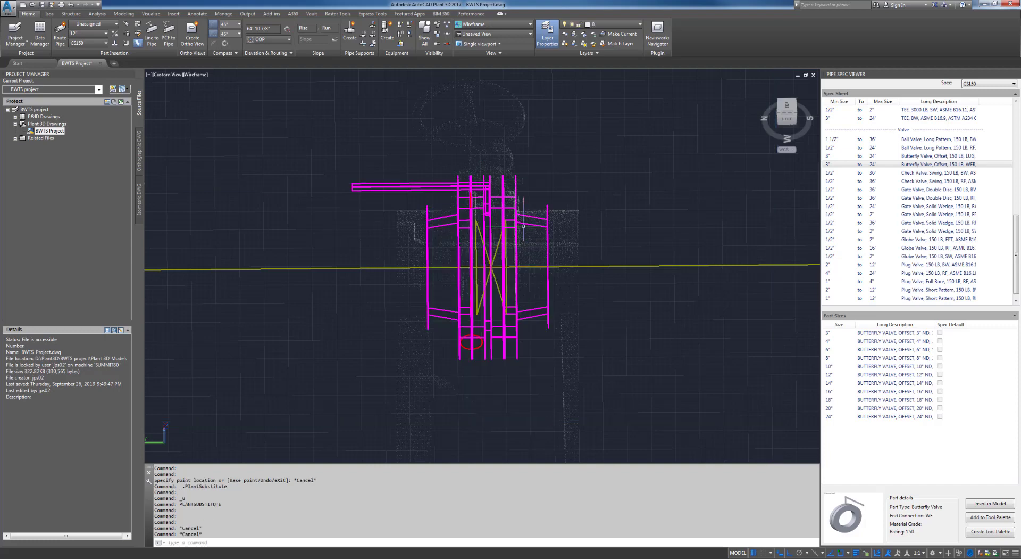
Substitute the flange on the tee side of the butterfly valve with a 12" FLANGE SO, 150 LB, RF, ASME B16.5.
{"action": "left_click", "coordinate": [545, 216]}
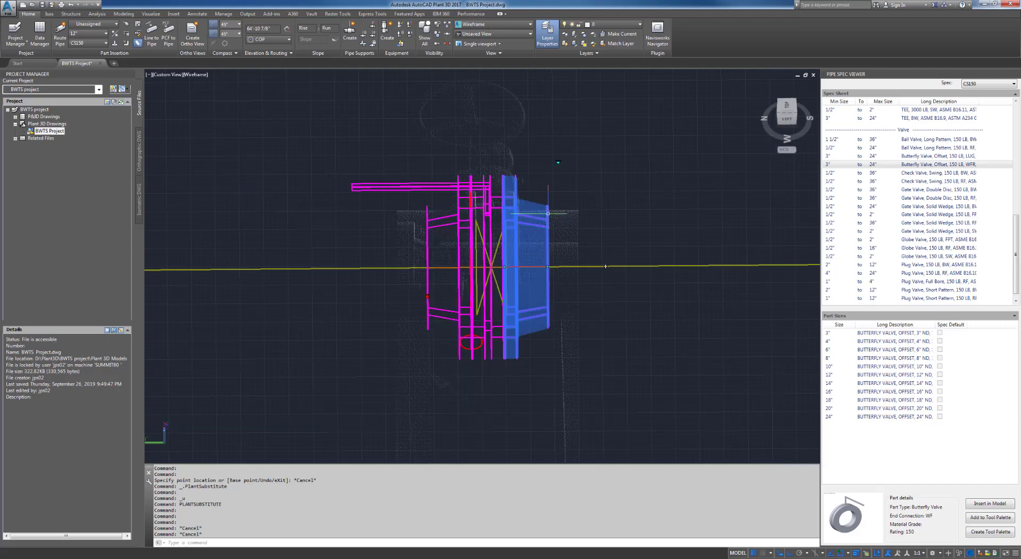
{"action": "left_click", "coordinate": [558, 161]}
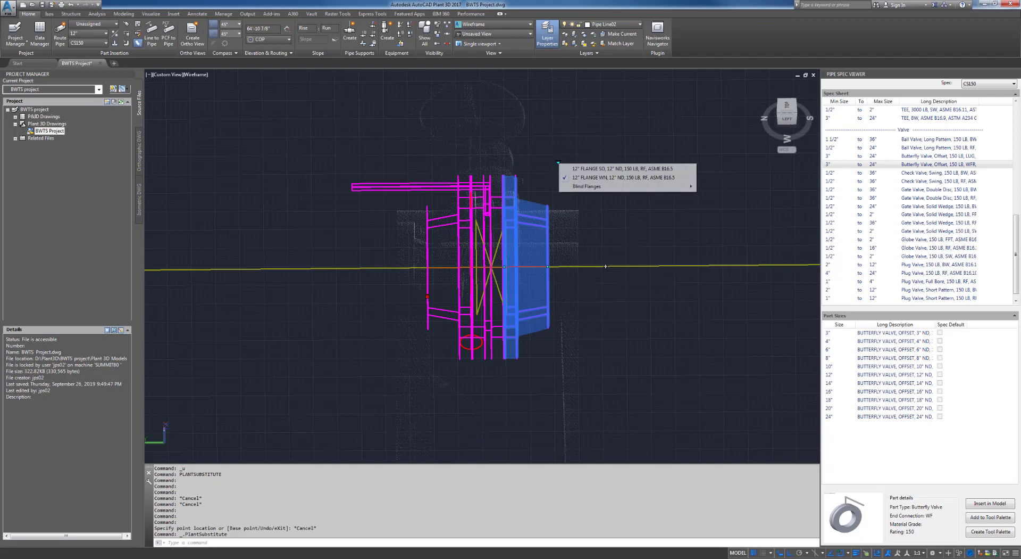
{"action": "left_click", "coordinate": [564, 180]}
{"action": "key", "text": "Escape"}
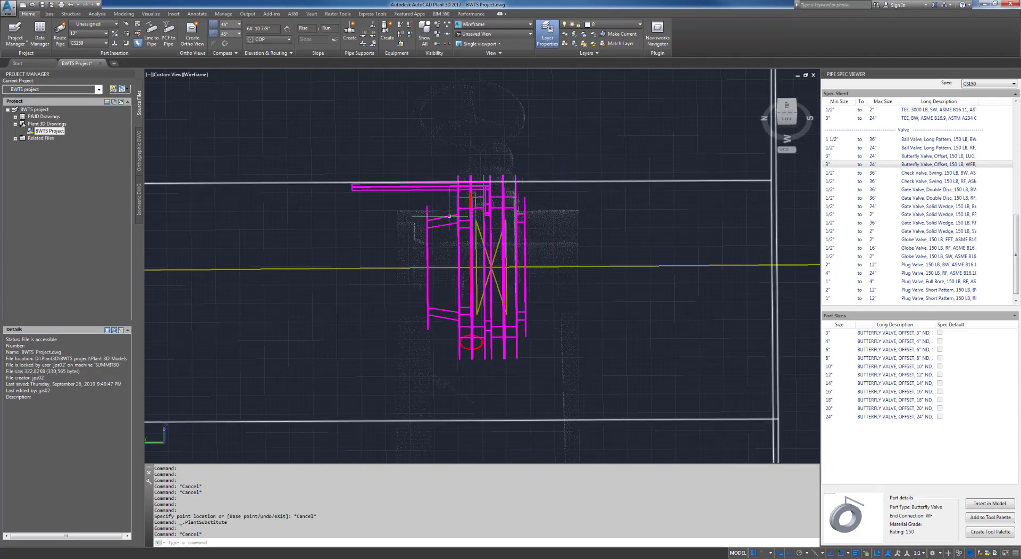
{"action": "key", "text": "Escape"}
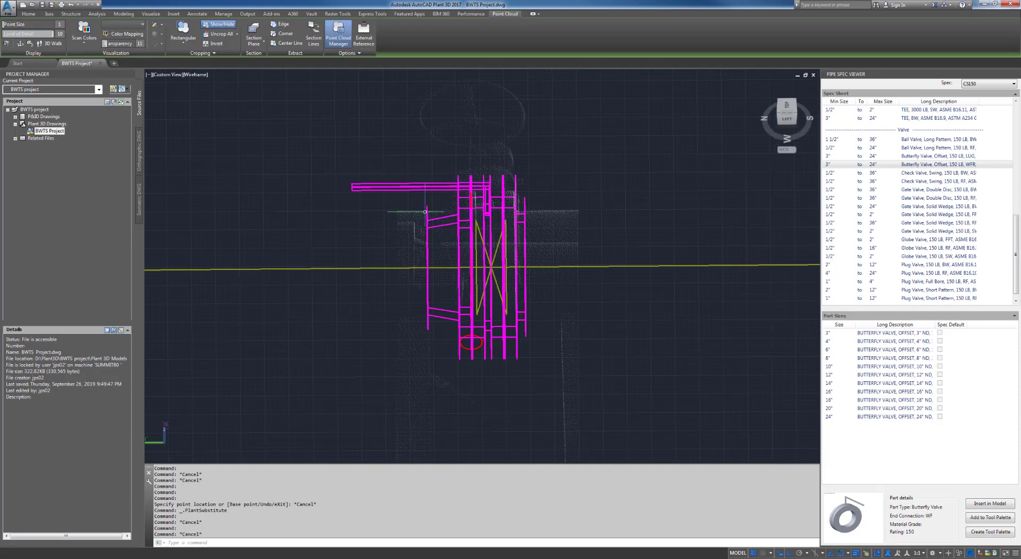
{"action": "left_click", "coordinate": [427, 208]}
{"action": "right_click", "coordinate": [427, 207]}
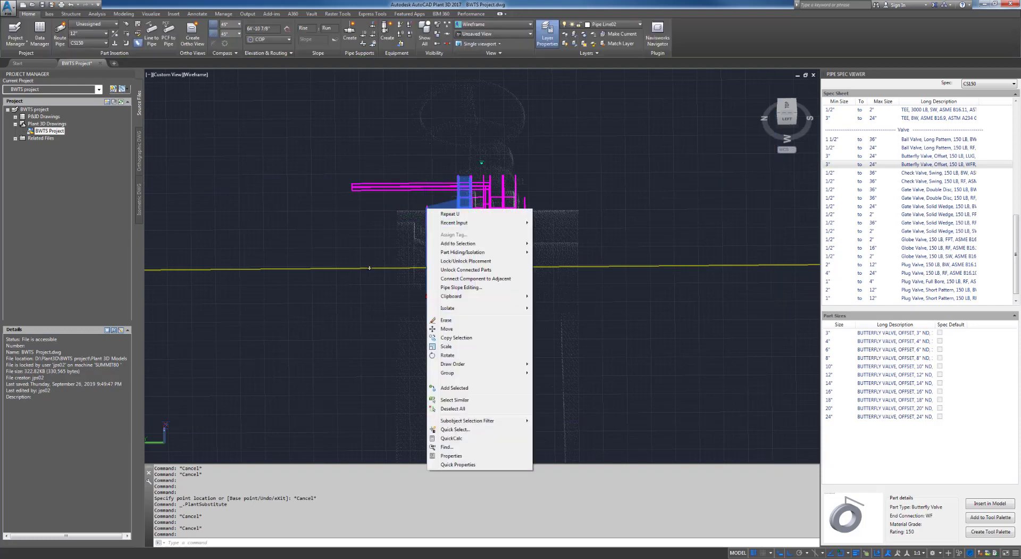
{"action": "left_click", "coordinate": [455, 269]}
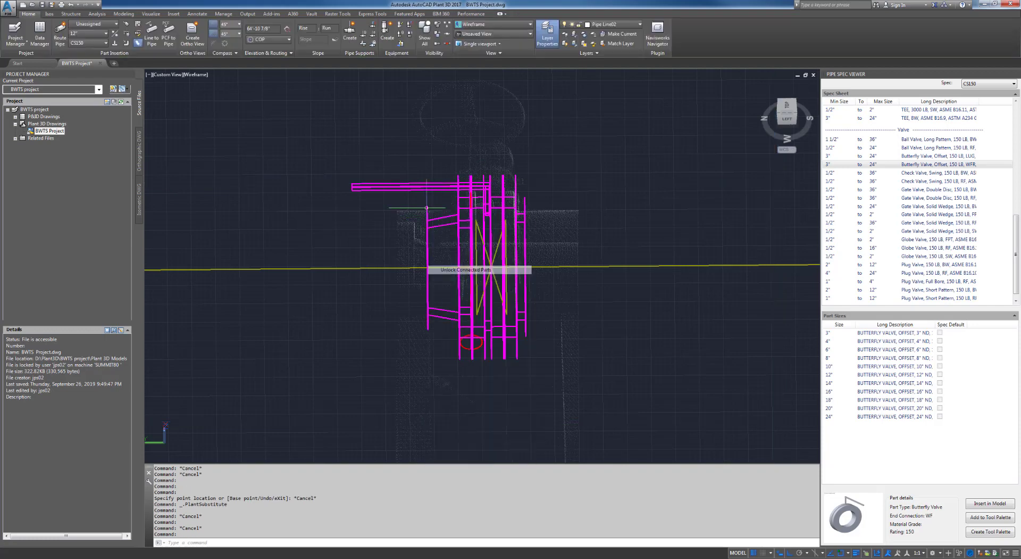
{"action": "left_click", "coordinate": [524, 201]}
{"action": "key", "text": "Escape"}
{"action": "left_click", "coordinate": [525, 205]}
{"action": "right_click", "coordinate": [525, 206]}
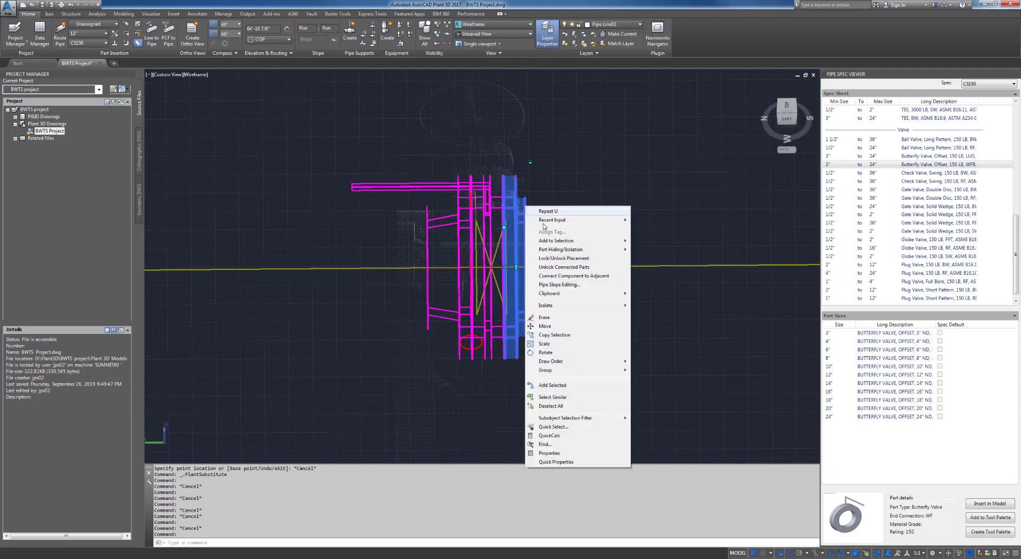
{"action": "key", "text": "Escape"}
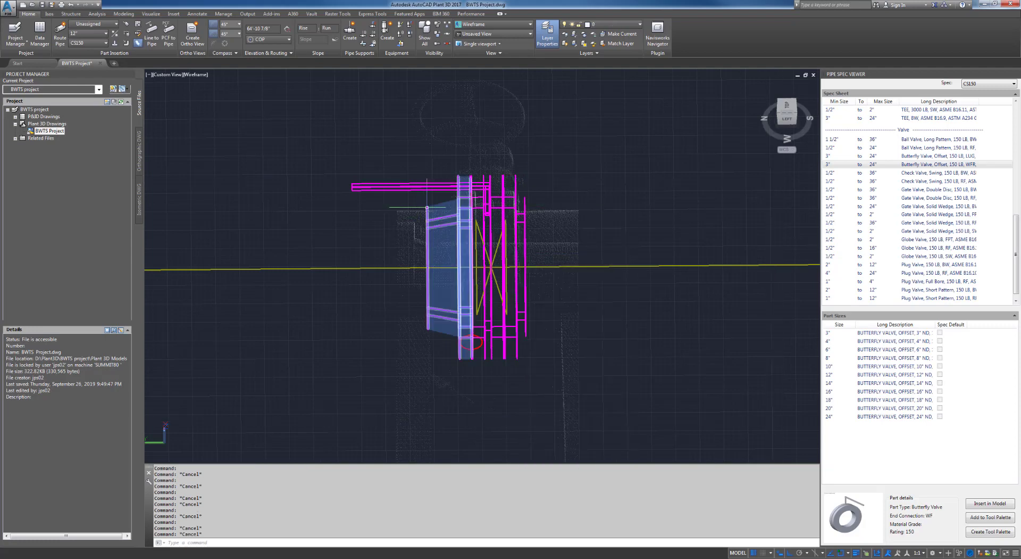
Substitute the flange on the elbow side of the butterfly valve with a 12" FLANGE SO, 150 LB, RF, ASME B16.5.
{"action": "left_click", "coordinate": [428, 207]}
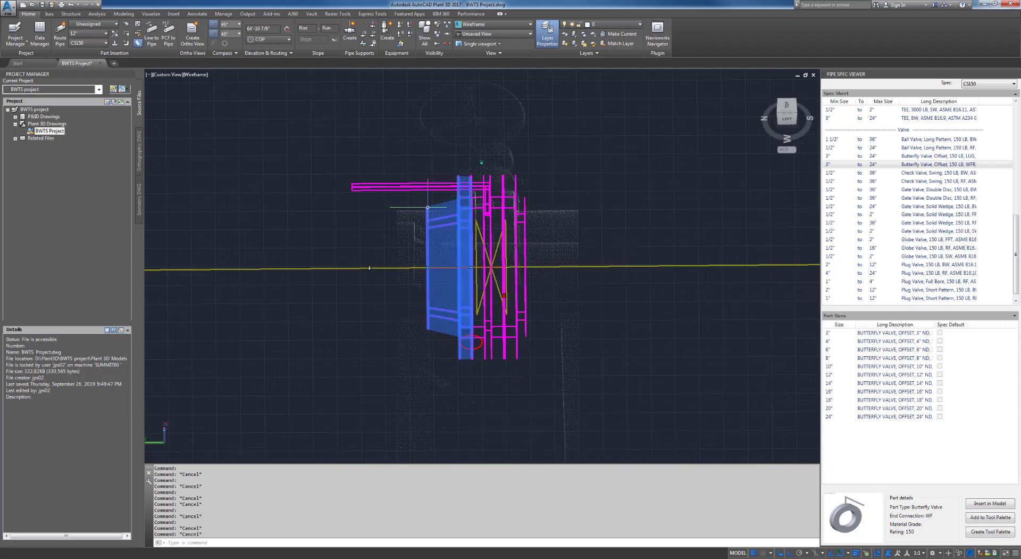
{"action": "left_click", "coordinate": [482, 163]}
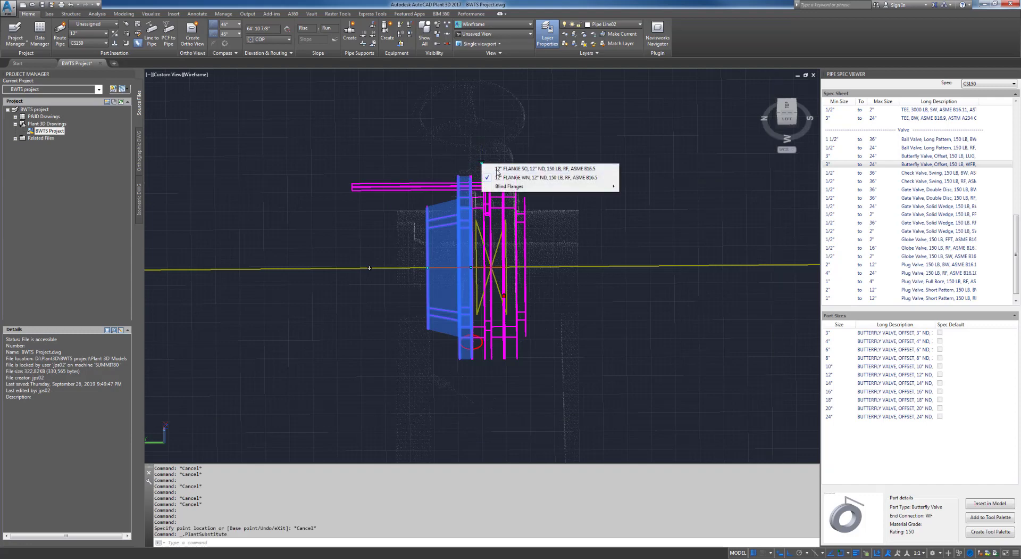
{"action": "left_click", "coordinate": [498, 168]}
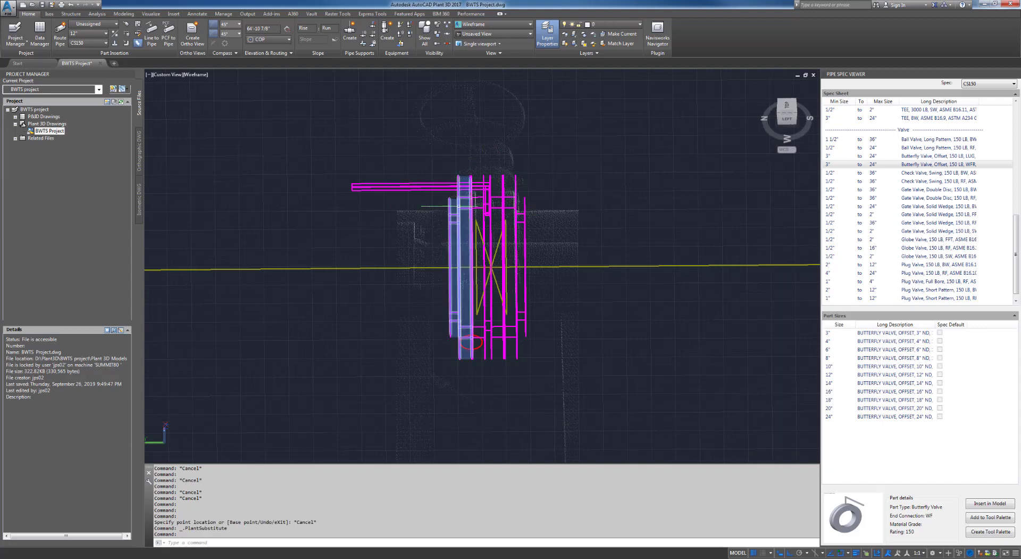
{"action": "left_click", "coordinate": [525, 208]}
{"action": "right_click", "coordinate": [526, 211]}
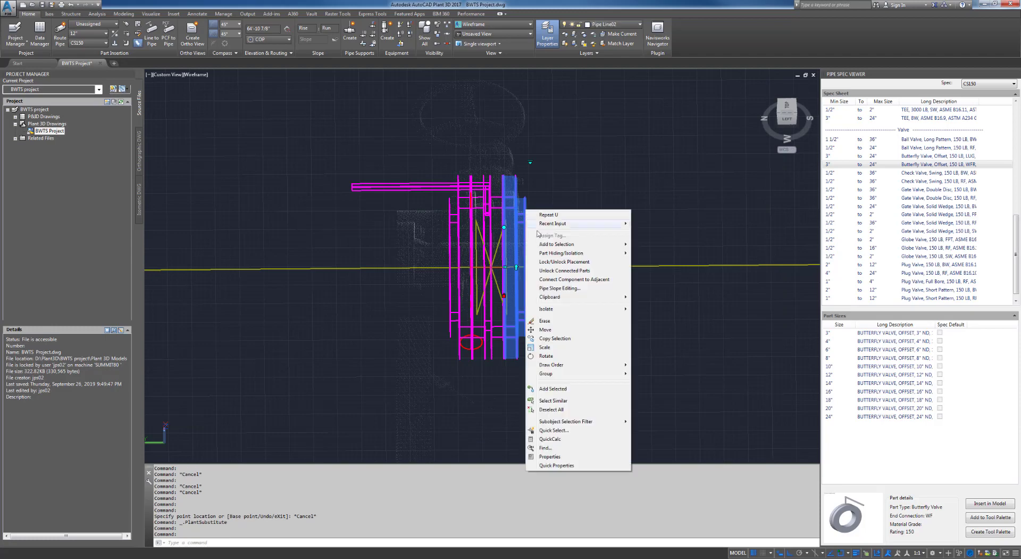
{"action": "key", "text": "Escape"}
{"action": "key", "text": "Escape"}
Route pipe from the valve's elbow-side flange to the open end of the nearby elbow.
{"action": "scroll", "coordinate": [533, 267], "scroll_direction": "down", "scroll_amount": 4}
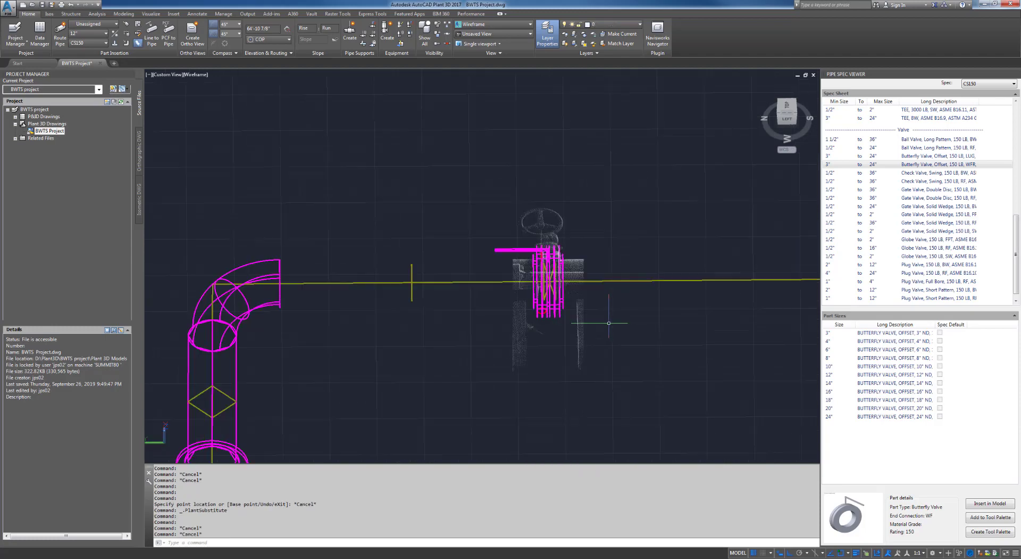
{"action": "left_click", "coordinate": [532, 269]}
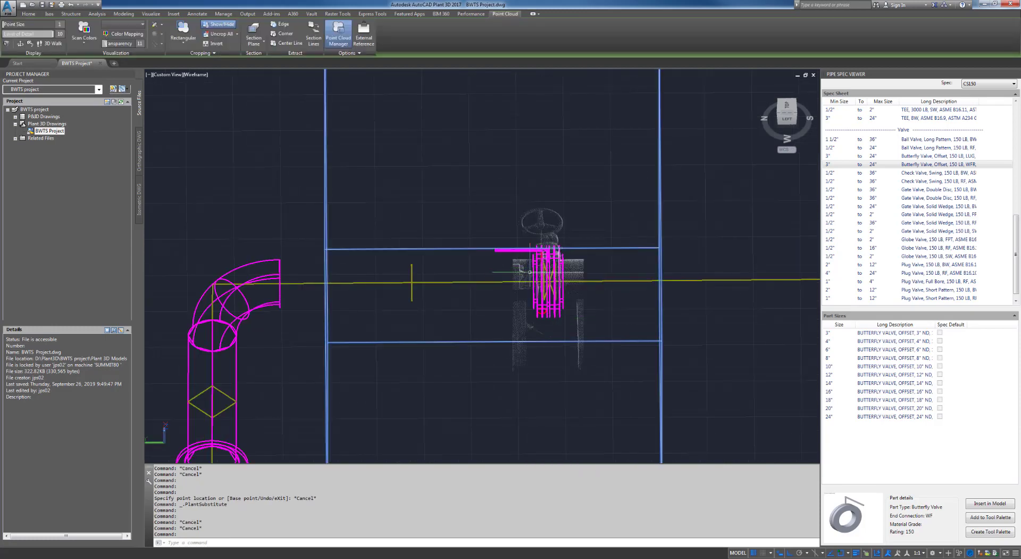
{"action": "left_click", "coordinate": [538, 261]}
{"action": "left_click", "coordinate": [538, 281]}
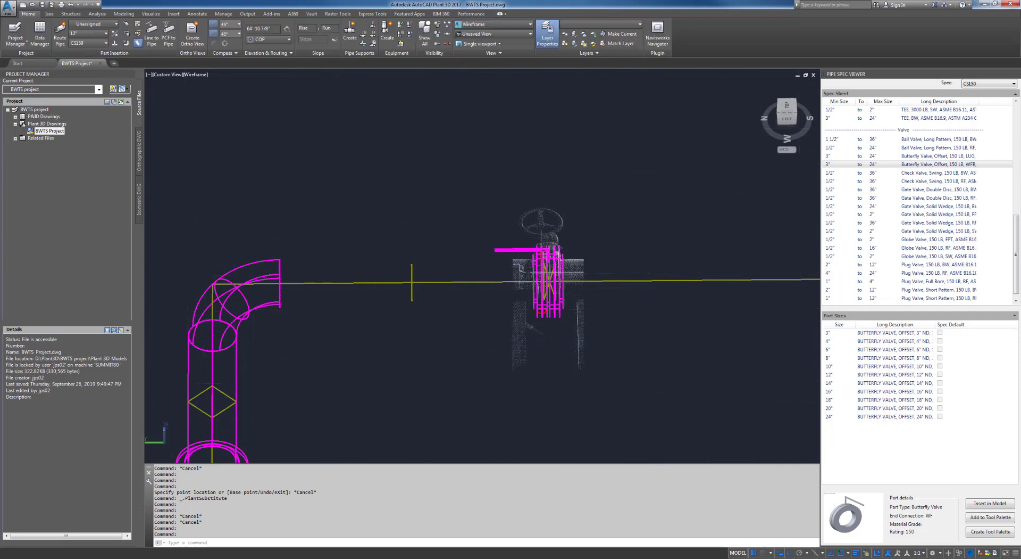
{"action": "left_click", "coordinate": [280, 282]}
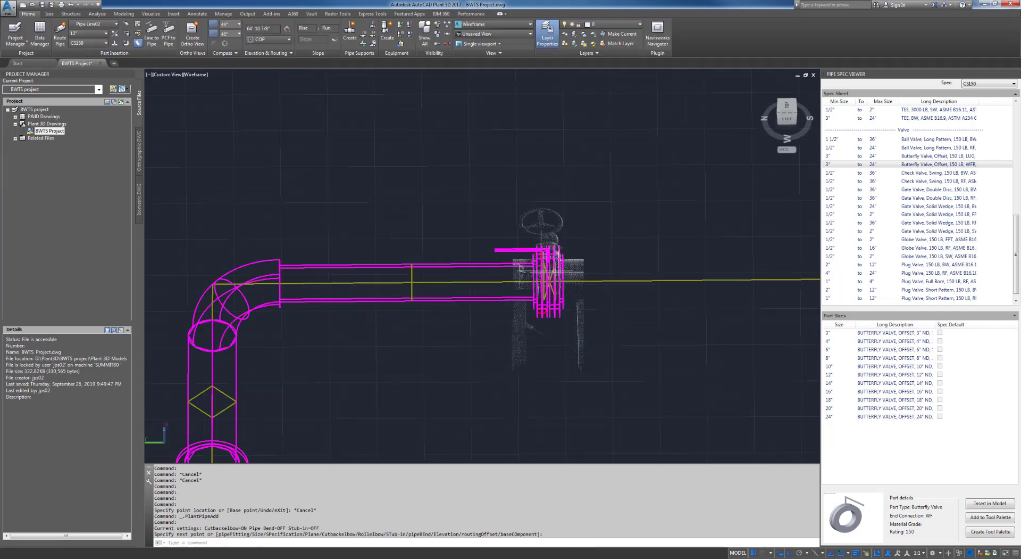
{"action": "key", "text": "Return"}
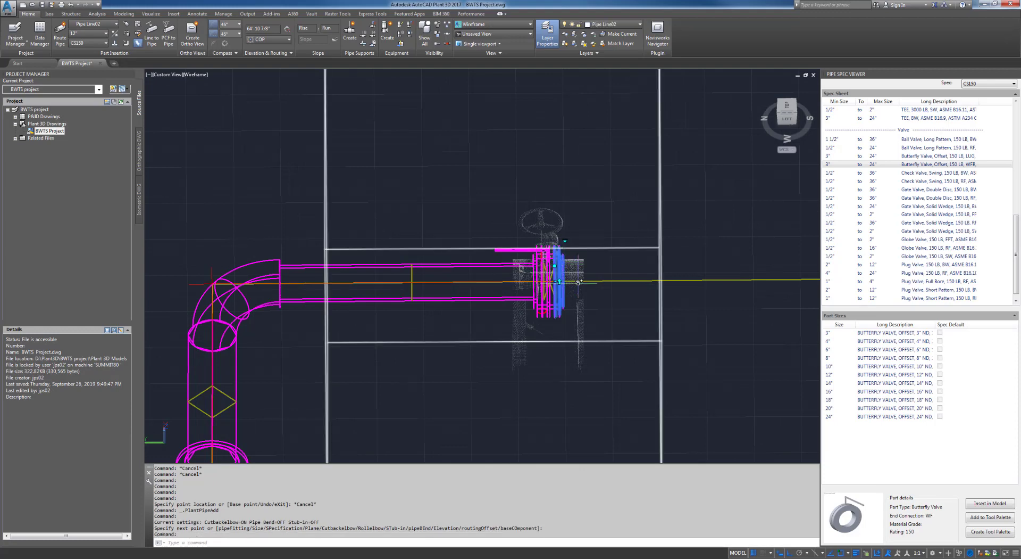
Route pipe from the valve's other flange along the long straight run to the open end of the far tee.
{"action": "left_click", "coordinate": [565, 281]}
{"action": "scroll", "coordinate": [659, 288], "scroll_direction": "down", "scroll_amount": 5}
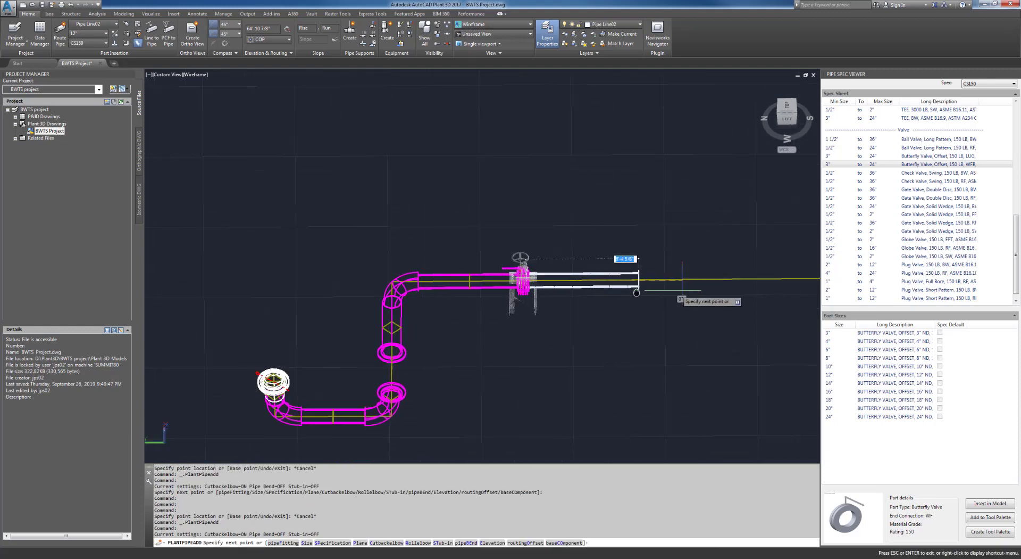
{"action": "middle_click_drag", "start_coordinate": [676, 290], "coordinate": [500, 290]}
{"action": "scroll", "coordinate": [596, 282], "scroll_direction": "down", "scroll_amount": 5}
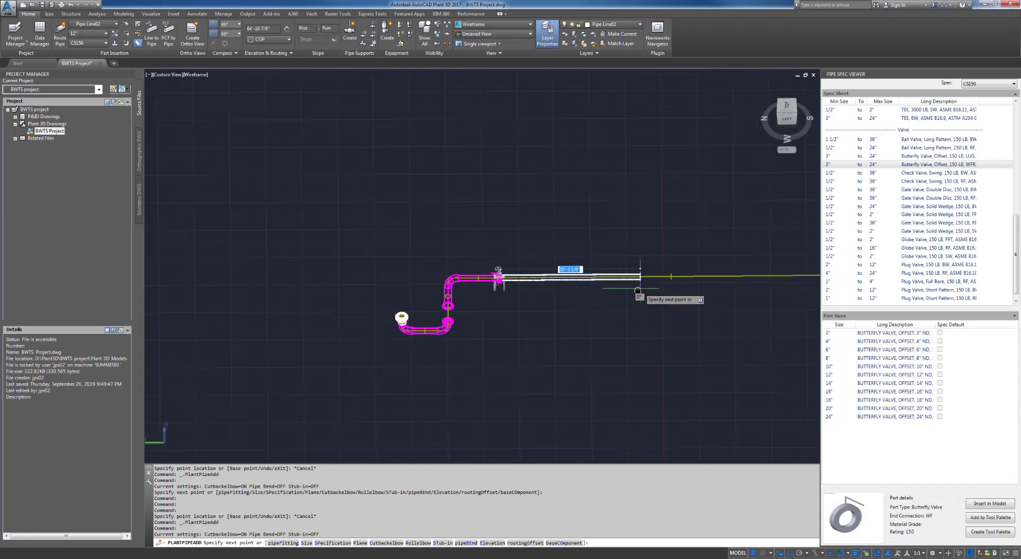
{"action": "middle_click_drag", "start_coordinate": [727, 296], "coordinate": [531, 289]}
{"action": "scroll", "coordinate": [625, 267], "scroll_direction": "up", "scroll_amount": 4}
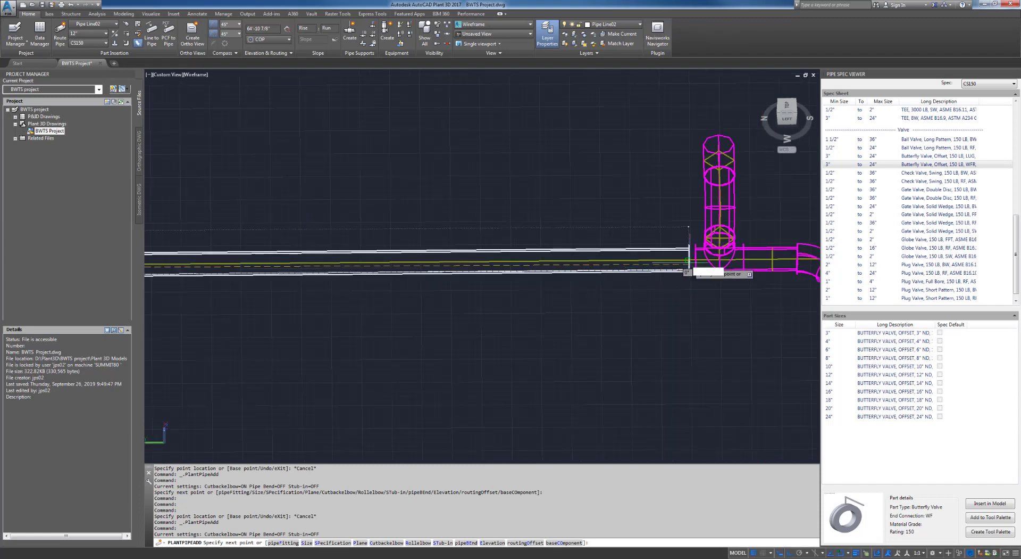
{"action": "left_click", "coordinate": [695, 262]}
Save the drawing and examine the horizontal pipe section between the two elbows beyond the tee.
{"action": "scroll", "coordinate": [622, 288], "scroll_direction": "down", "scroll_amount": 5}
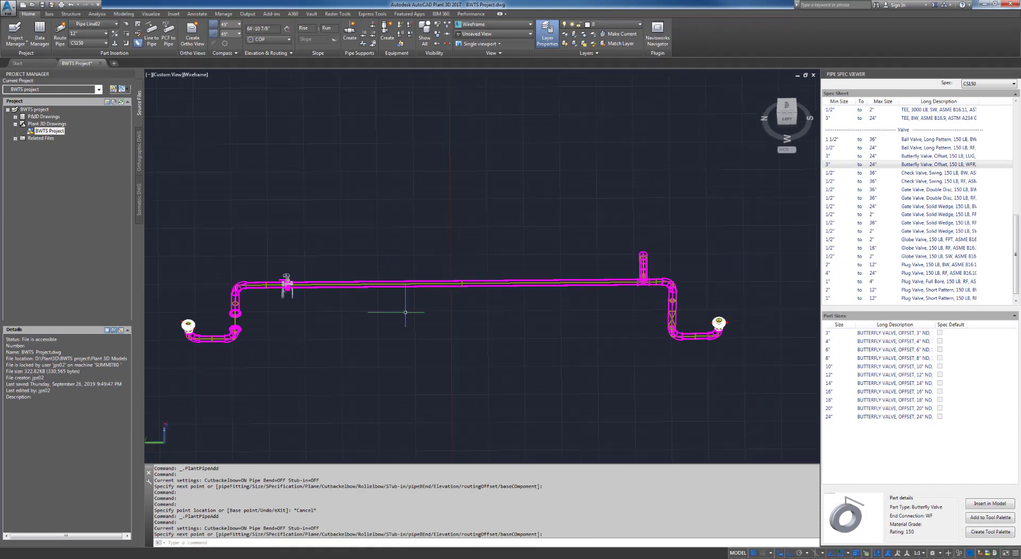
{"action": "middle_click_drag", "start_coordinate": [406, 312], "coordinate": [541, 301]}
{"action": "scroll", "coordinate": [597, 267], "scroll_direction": "up", "scroll_amount": 5}
{"action": "middle_click_drag", "start_coordinate": [576, 261], "coordinate": [474, 272], "text": "shift"}
{"action": "middle_click_drag", "start_coordinate": [647, 291], "coordinate": [324, 320]}
{"action": "middle_click_drag", "start_coordinate": [477, 310], "coordinate": [626, 299], "text": "shift"}
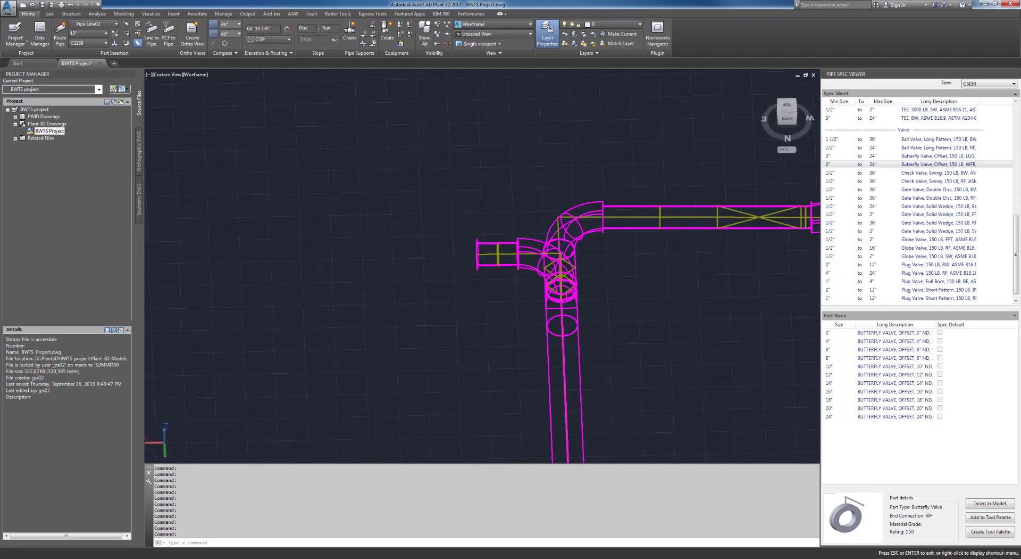
{"action": "middle_click_drag", "start_coordinate": [744, 301], "coordinate": [517, 312]}
{"action": "scroll", "coordinate": [536, 247], "scroll_direction": "up", "scroll_amount": 3}
{"action": "scroll", "coordinate": [521, 301], "scroll_direction": "up", "scroll_amount": 3}
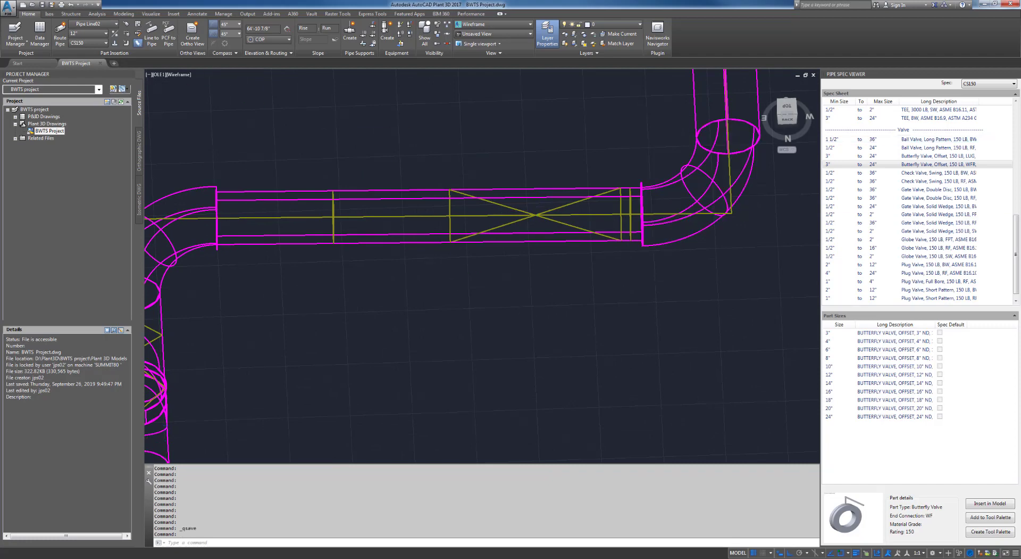
Uncrop the point cloud around the butterfly valve to restore the full scan.
{"action": "scroll", "coordinate": [456, 438], "scroll_direction": "down", "scroll_amount": 5}
{"action": "middle_click_drag", "start_coordinate": [542, 328], "coordinate": [484, 190], "text": "shift"}
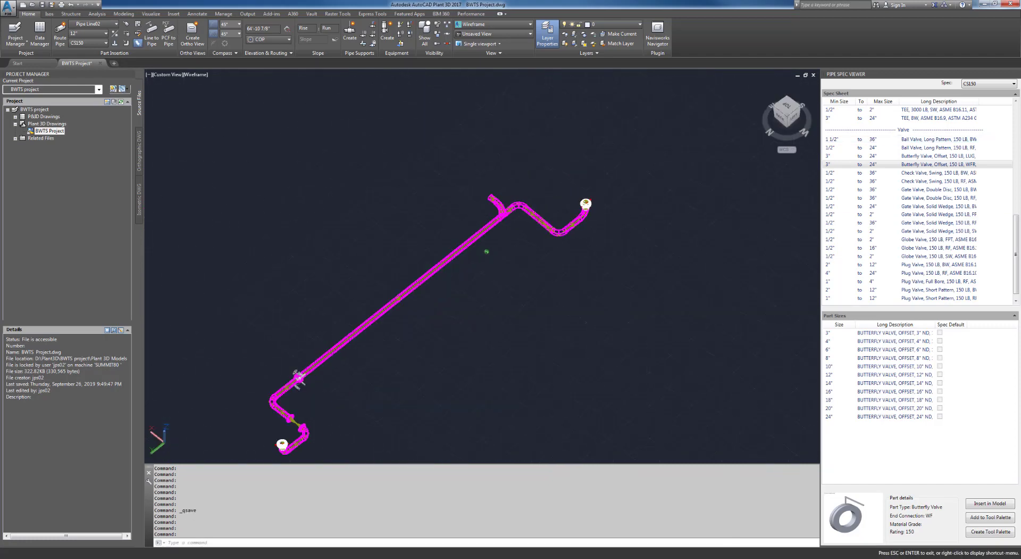
{"action": "scroll", "coordinate": [449, 287], "scroll_direction": "up", "scroll_amount": 5}
{"action": "scroll", "coordinate": [400, 285], "scroll_direction": "up", "scroll_amount": 2}
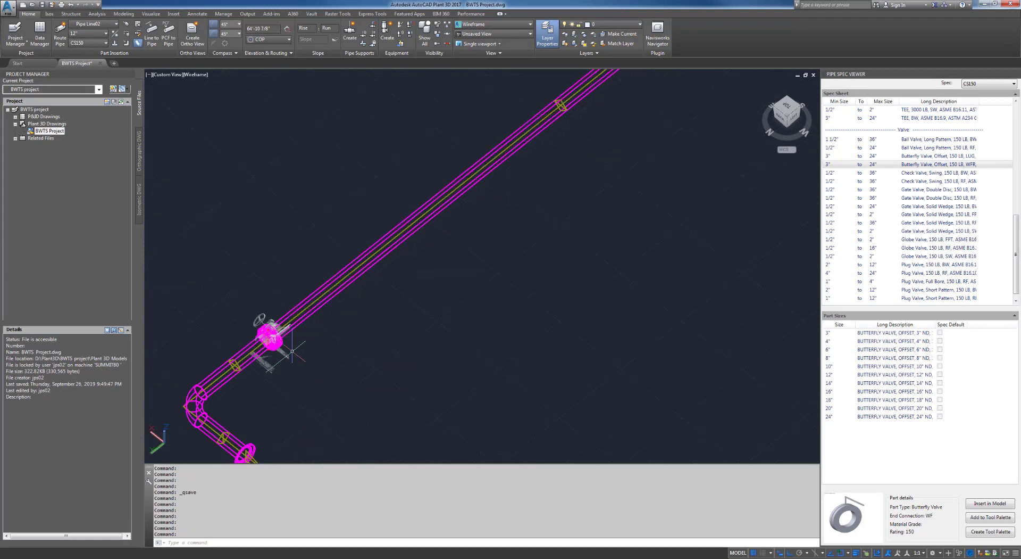
{"action": "left_click", "coordinate": [288, 350]}
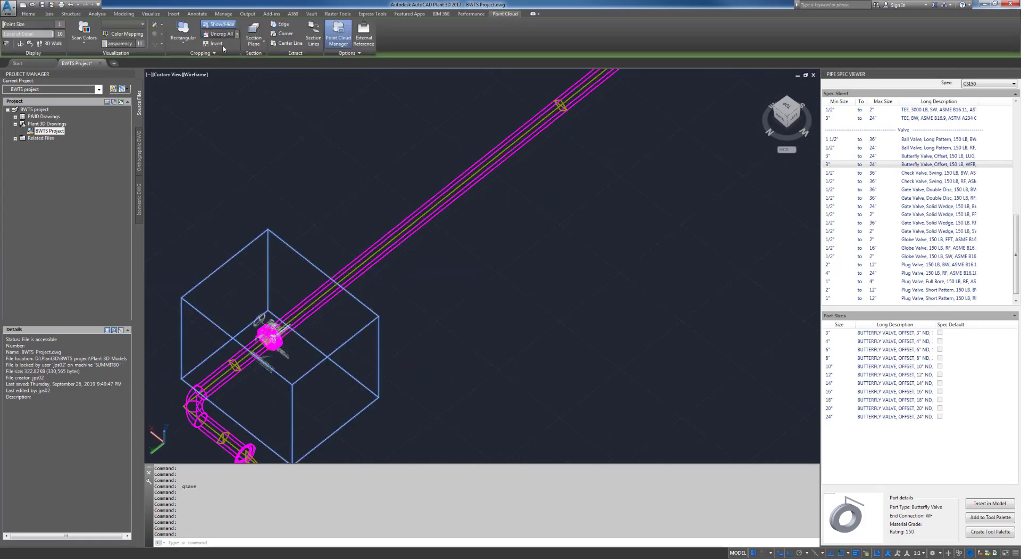
{"action": "scroll", "coordinate": [521, 208], "scroll_direction": "down", "scroll_amount": 5}
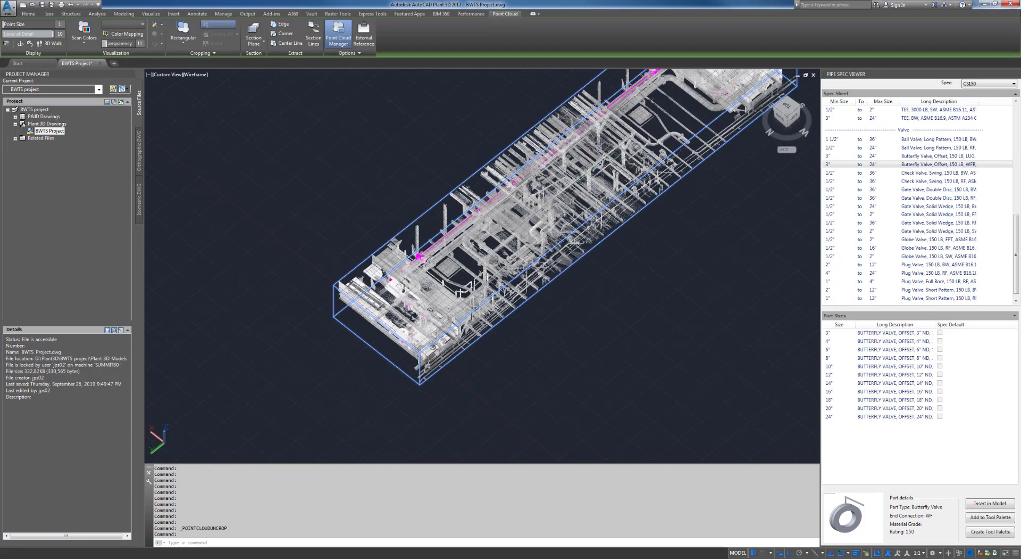
Crop the point cloud with a rectangle around the scanned valve on the pipe section between the two elbows beyond the tee, keeping the inside points.
{"action": "middle_click_drag", "start_coordinate": [605, 163], "coordinate": [497, 324]}
{"action": "scroll", "coordinate": [563, 222], "scroll_direction": "up", "scroll_amount": 3}
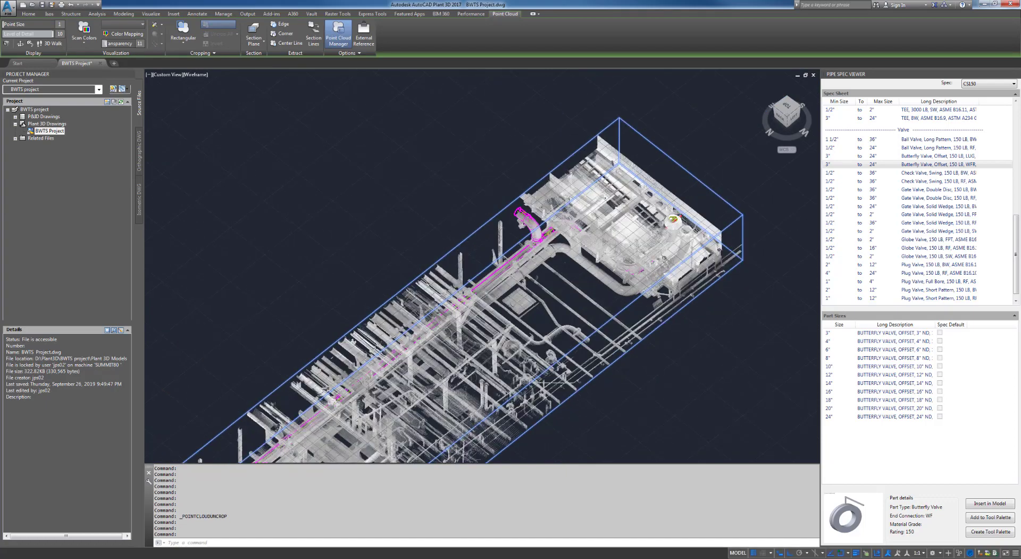
{"action": "scroll", "coordinate": [579, 238], "scroll_direction": "up", "scroll_amount": 5}
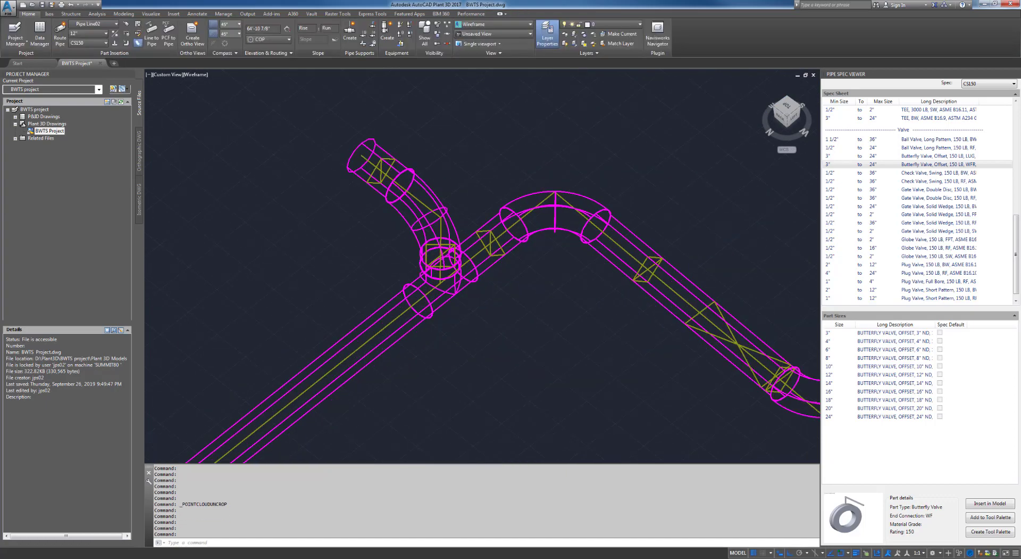
{"action": "left_click_drag", "start_coordinate": [592, 300], "coordinate": [667, 277]}
{"action": "middle_click_drag", "start_coordinate": [658, 265], "coordinate": [466, 349]}
{"action": "middle_click_drag", "start_coordinate": [490, 316], "coordinate": [465, 314], "text": "shift"}
{"action": "scroll", "coordinate": [534, 264], "scroll_direction": "up", "scroll_amount": 3}
{"action": "scroll", "coordinate": [533, 265], "scroll_direction": "down", "scroll_amount": 2}
{"action": "middle_click_drag", "start_coordinate": [522, 268], "coordinate": [499, 341]}
{"action": "scroll", "coordinate": [479, 341], "scroll_direction": "up", "scroll_amount": 2}
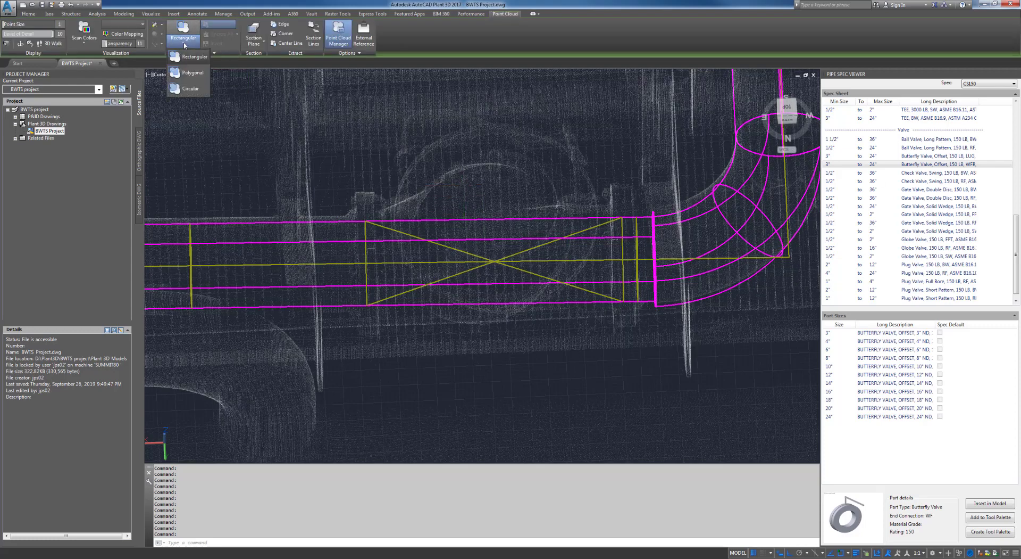
{"action": "left_click", "coordinate": [187, 62]}
{"action": "left_click", "coordinate": [324, 161]}
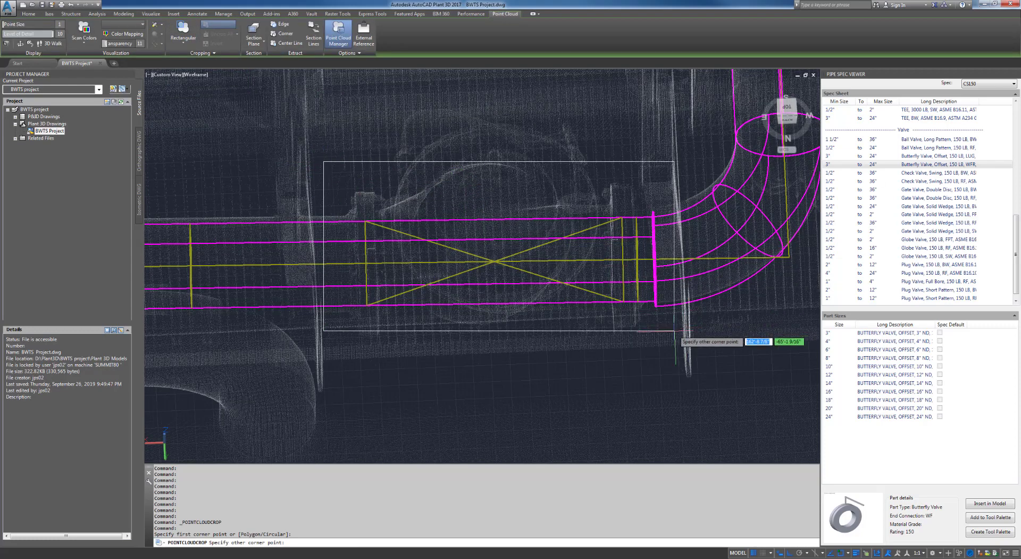
{"action": "left_click", "coordinate": [663, 335]}
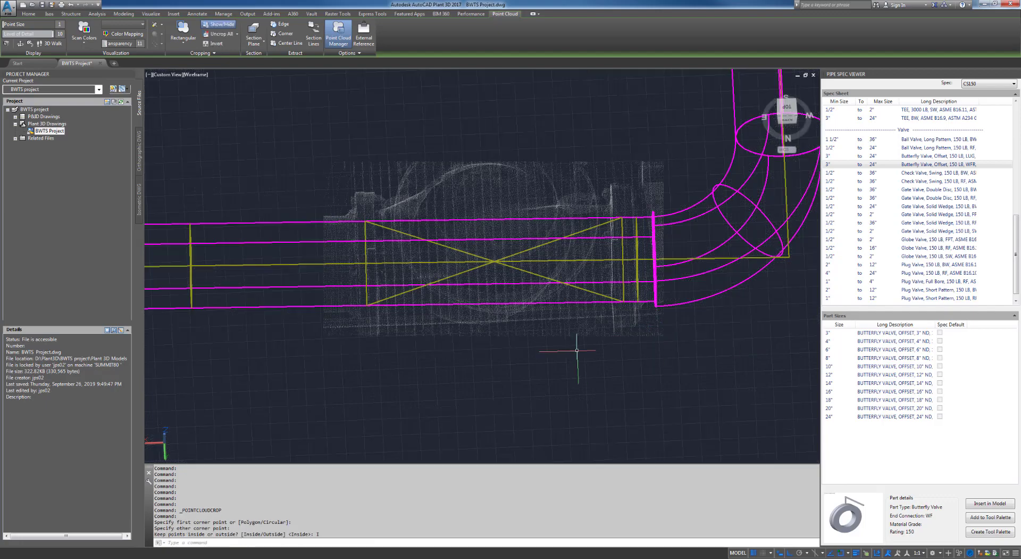
Examine the scanned valve's flanges from the side against the modeled pipe section between the two elbows.
{"action": "key", "text": "Escape"}
{"action": "middle_click_drag", "start_coordinate": [526, 337], "coordinate": [529, 279], "text": "shift"}
{"action": "middle_click_drag", "start_coordinate": [527, 275], "coordinate": [528, 277], "text": "shift"}
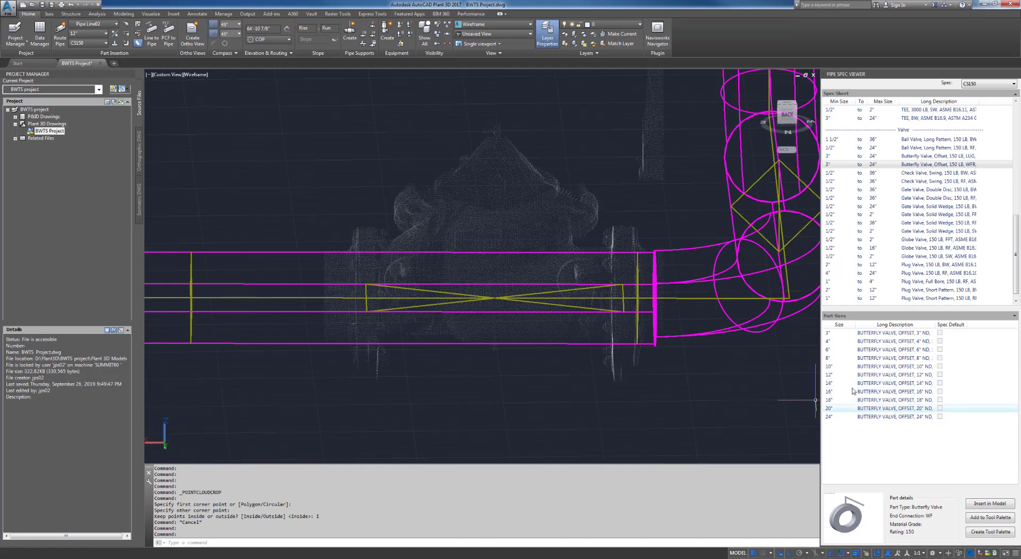
{"action": "scroll", "coordinate": [665, 260], "scroll_direction": "up", "scroll_amount": 3}
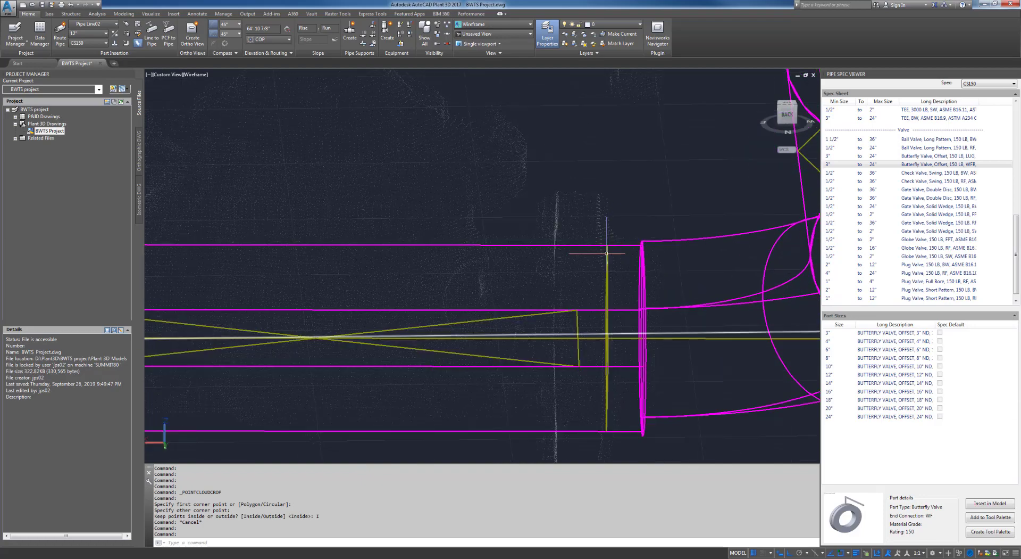
{"action": "middle_click_drag", "start_coordinate": [604, 256], "coordinate": [605, 239], "text": "shift"}
{"action": "scroll", "coordinate": [609, 272], "scroll_direction": "down", "scroll_amount": 4}
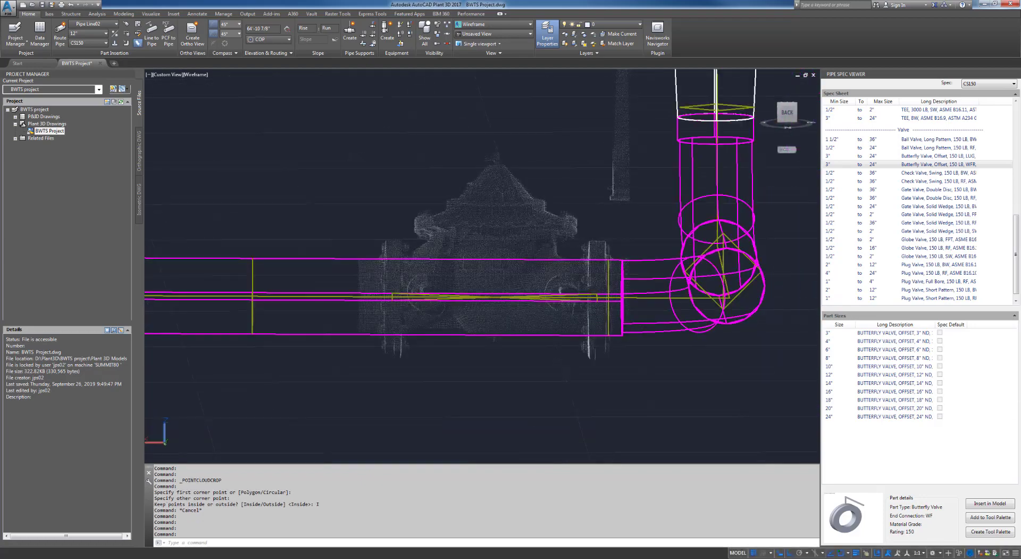
{"action": "mouse_move", "coordinate": [609, 319]}
{"action": "middle_mouse_down"}
{"action": "mouse_move", "coordinate": [614, 273]}
{"action": "mouse_move", "coordinate": [610, 360]}
{"action": "middle_mouse_up"}
{"action": "scroll", "coordinate": [625, 244], "scroll_direction": "up", "scroll_amount": 2}
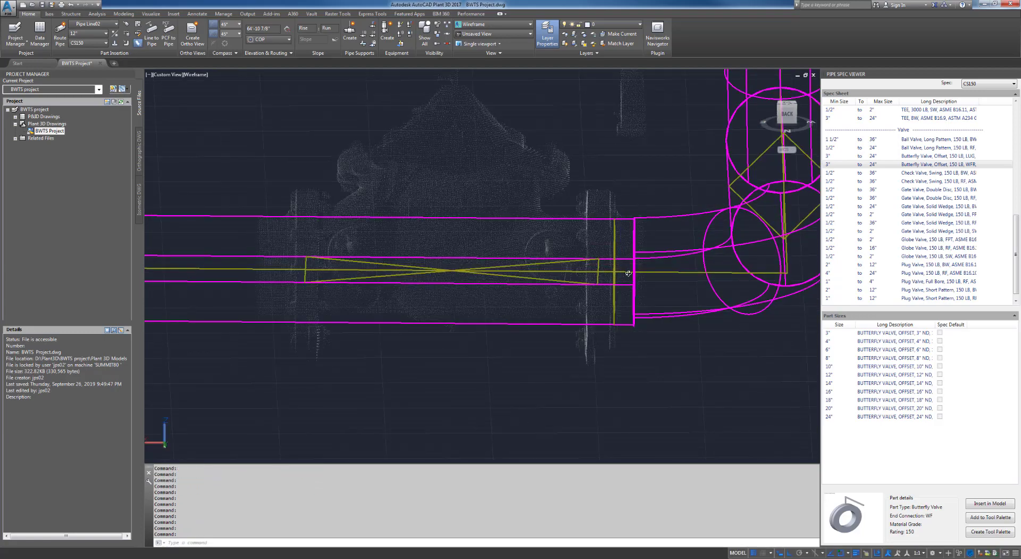
{"action": "middle_click_drag", "start_coordinate": [629, 271], "coordinate": [627, 271], "text": "shift"}
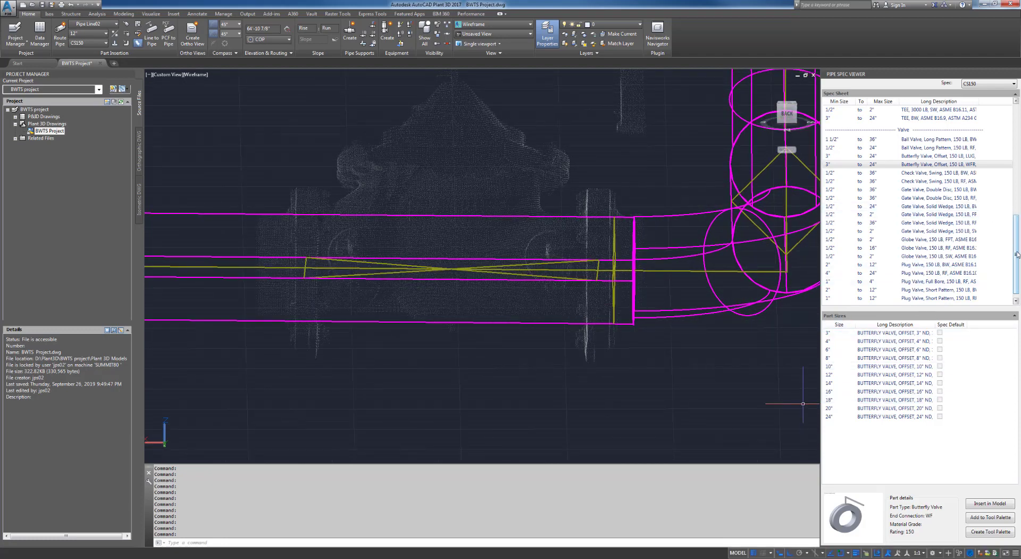
Insert a 150 LB RF slip-on flange at the scanned valve's flange face nearer the riser elbow and substitute its mating weld-neck flange with slip-on.
{"action": "left_click_drag", "start_coordinate": [1017, 254], "coordinate": [1019, 189]}
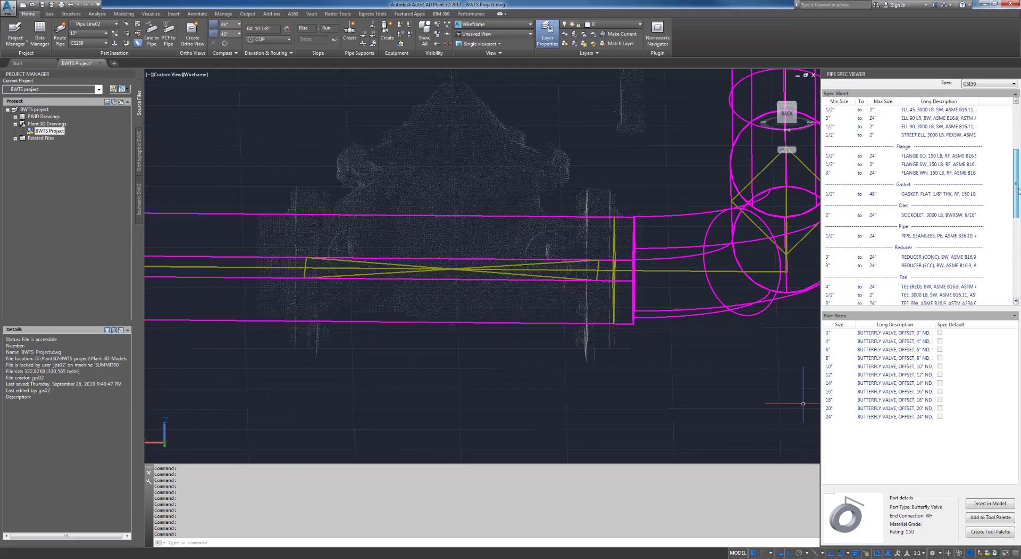
{"action": "left_click", "coordinate": [909, 156]}
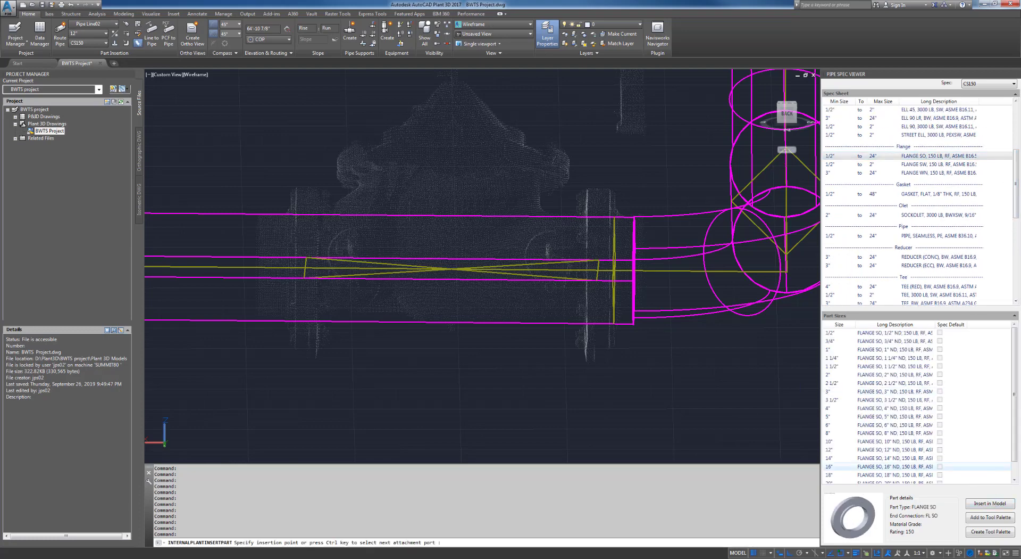
{"action": "left_click", "coordinate": [596, 268]}
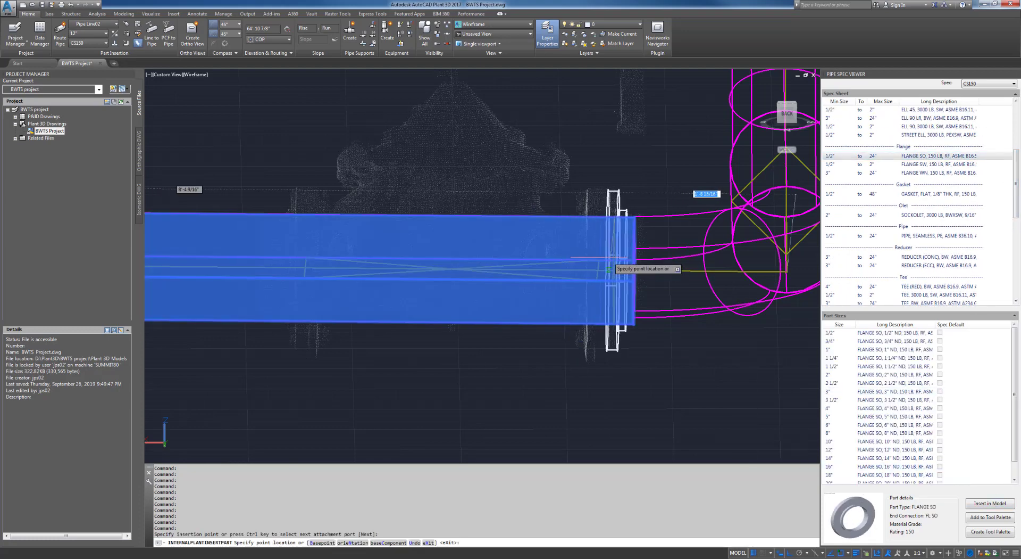
{"action": "left_click", "coordinate": [600, 269]}
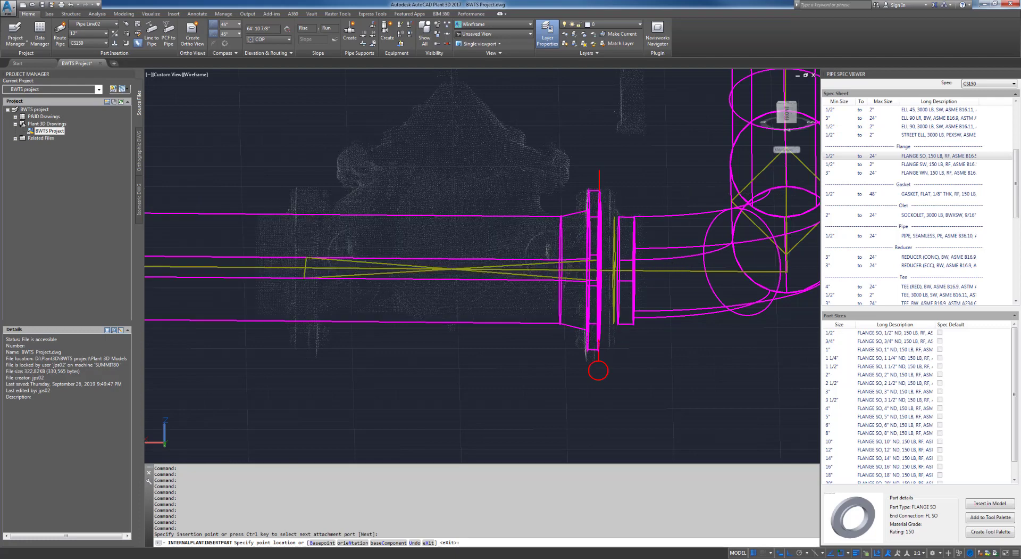
{"action": "right_click", "coordinate": [606, 258]}
{"action": "left_click", "coordinate": [623, 265]}
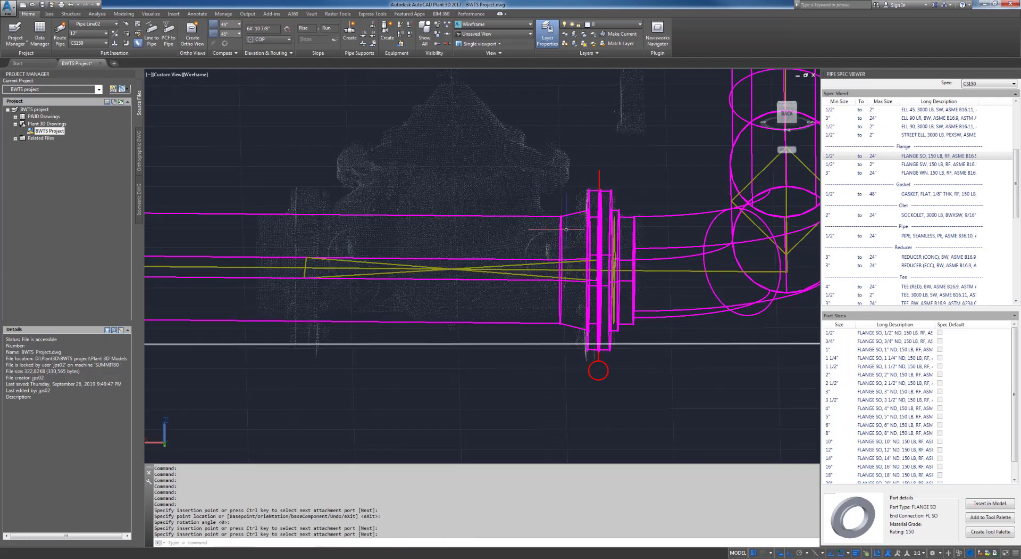
{"action": "key", "text": "Return"}
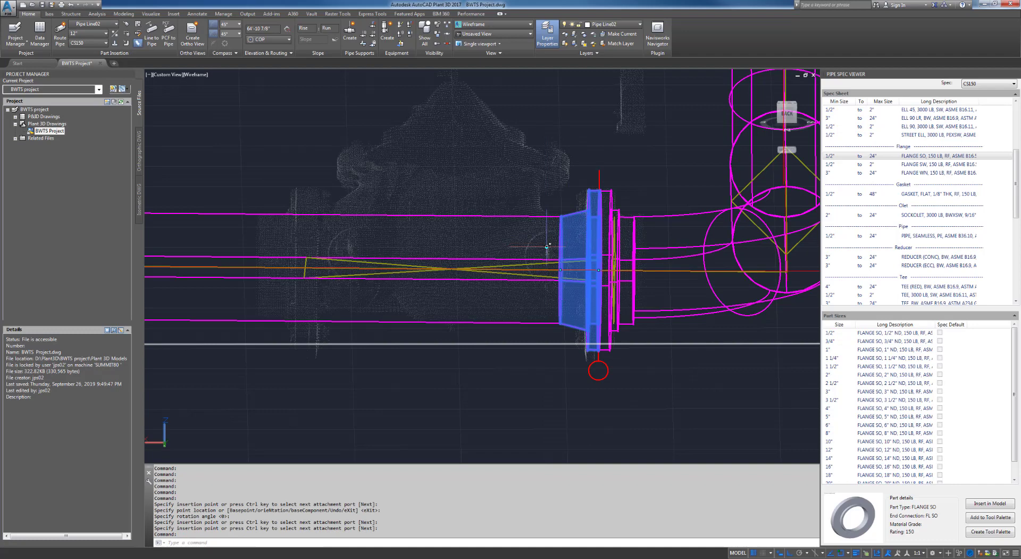
{"action": "left_click", "coordinate": [548, 247]}
{"action": "left_click", "coordinate": [566, 259]}
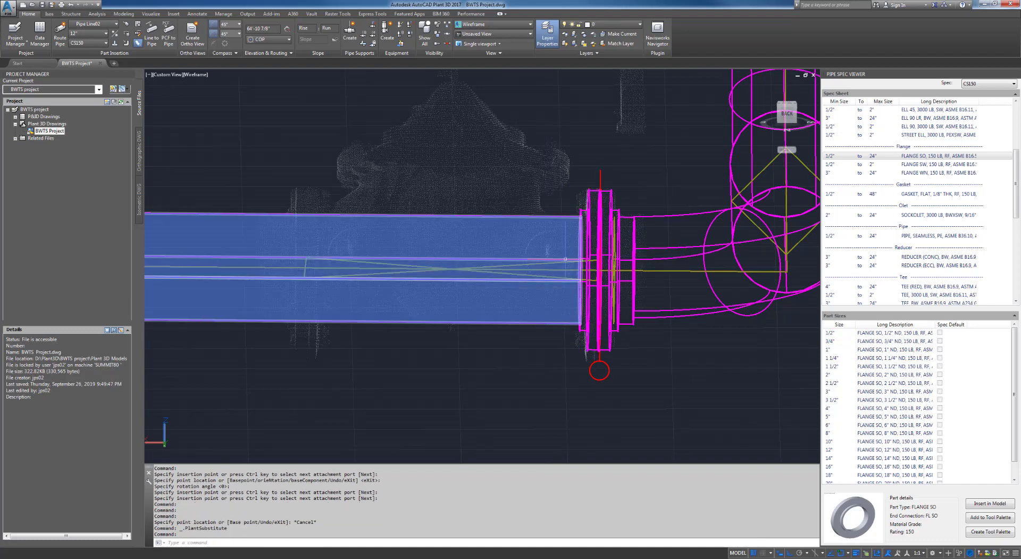
Insert another 150 LB RF slip-on flange in the pipe at the scanned valve's opposite flange face, accepting the default rotation.
{"action": "scroll", "coordinate": [548, 277], "scroll_direction": "down", "scroll_amount": 3}
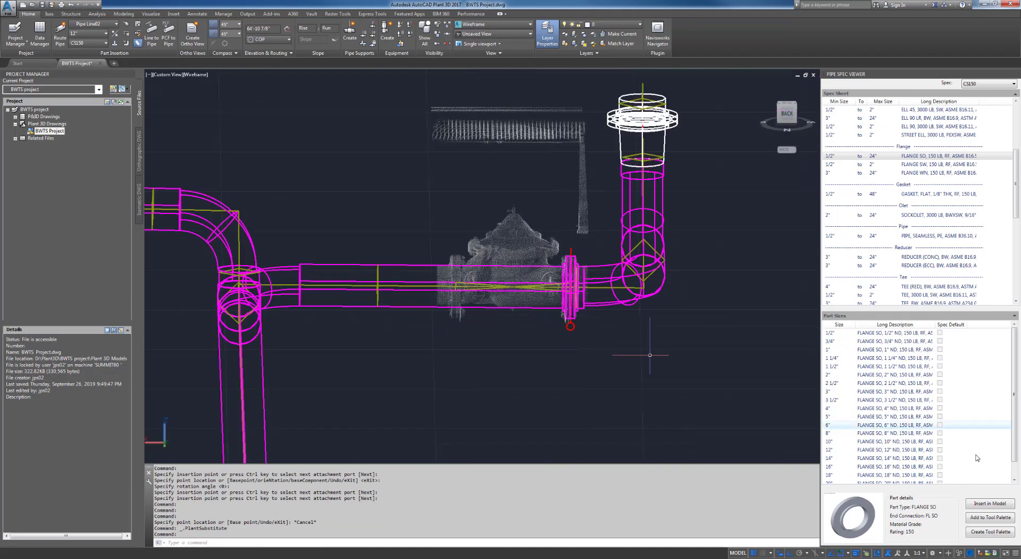
{"action": "left_click", "coordinate": [991, 504]}
{"action": "scroll", "coordinate": [468, 343], "scroll_direction": "up", "scroll_amount": 5}
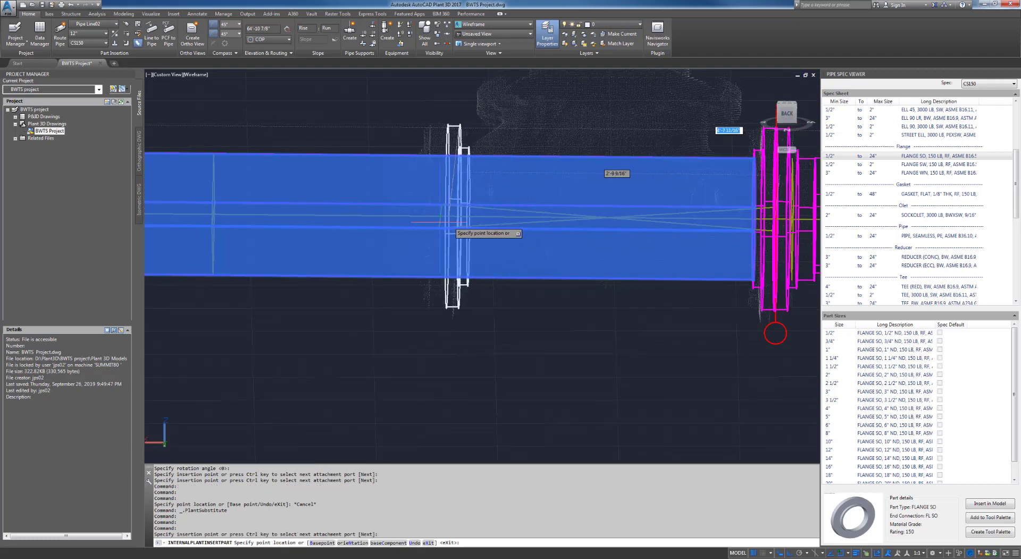
{"action": "left_click", "coordinate": [451, 216]}
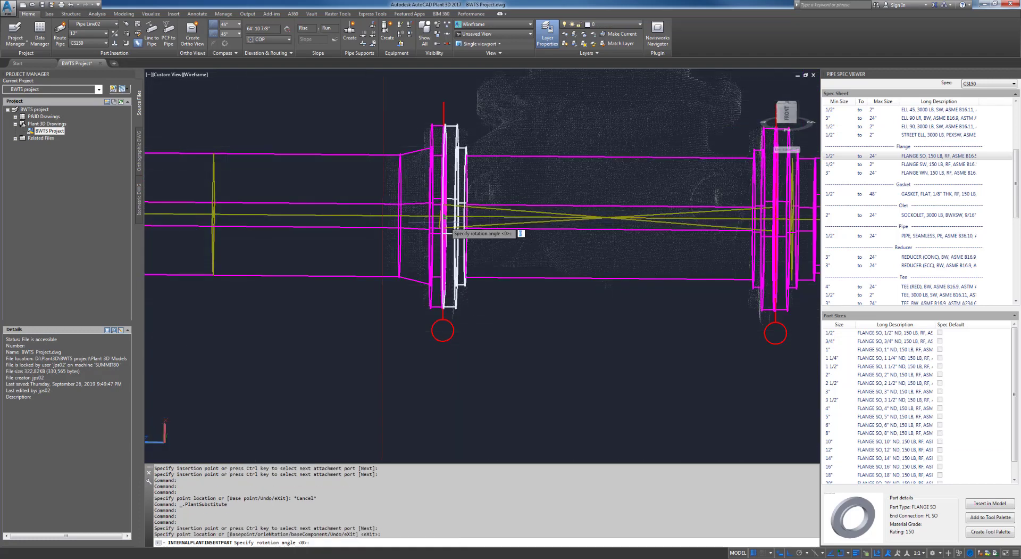
{"action": "right_click", "coordinate": [445, 216]}
{"action": "left_click", "coordinate": [464, 225]}
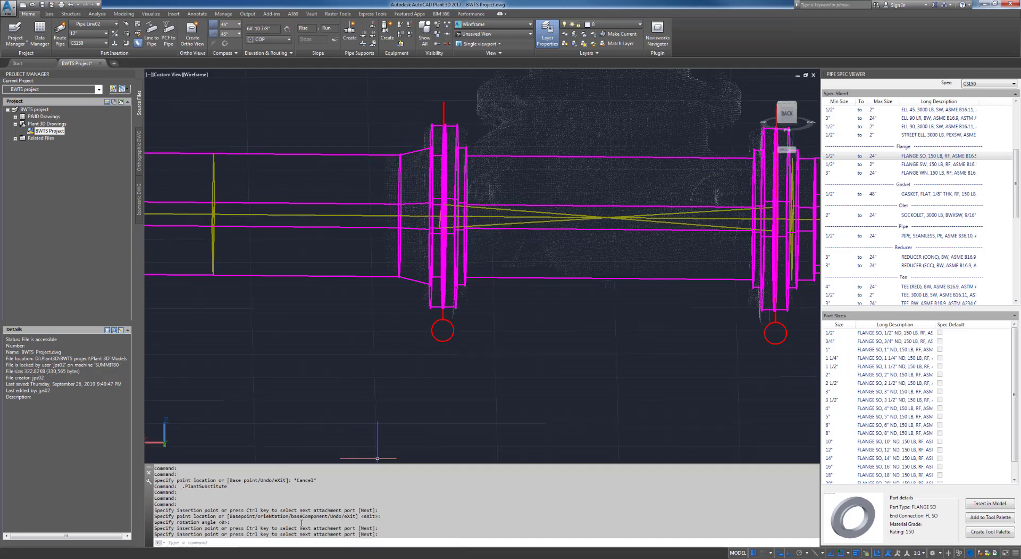
Check the FLANGE WN, 150 LB entry of the CS150 spec in the Spec Editor and return to the Plant 3D drawing.
{"action": "left_click", "coordinate": [239, 558]}
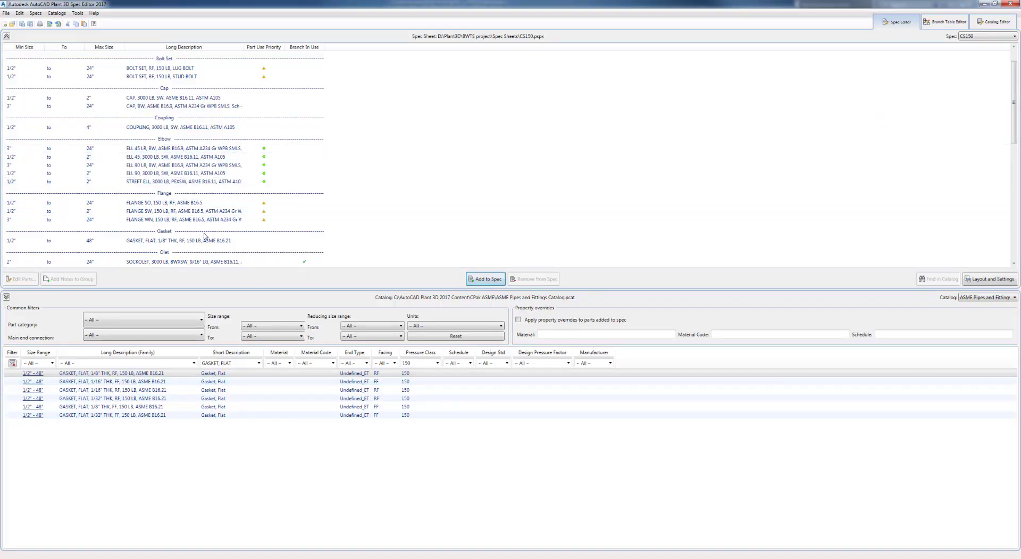
{"action": "left_click", "coordinate": [153, 220]}
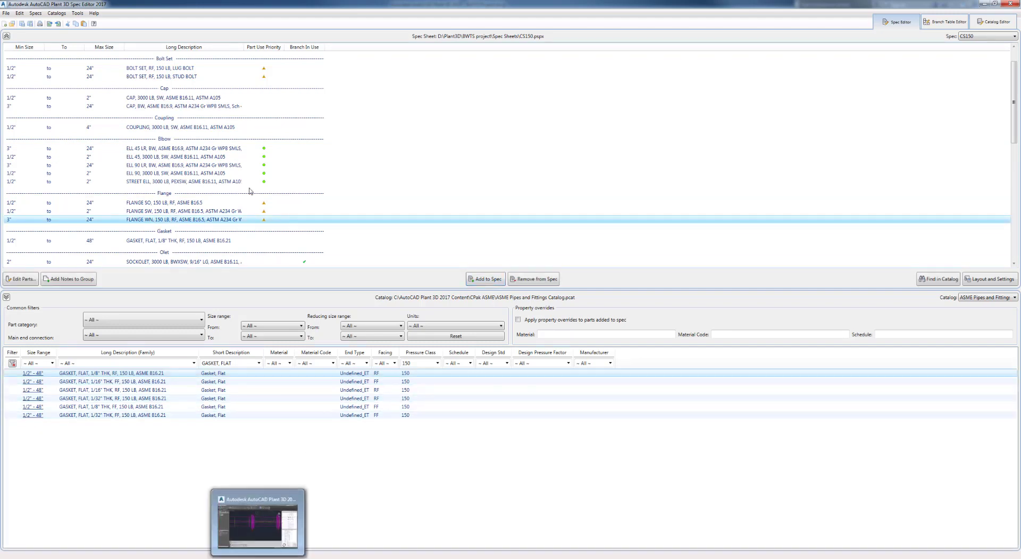
{"action": "left_click", "coordinate": [262, 548]}
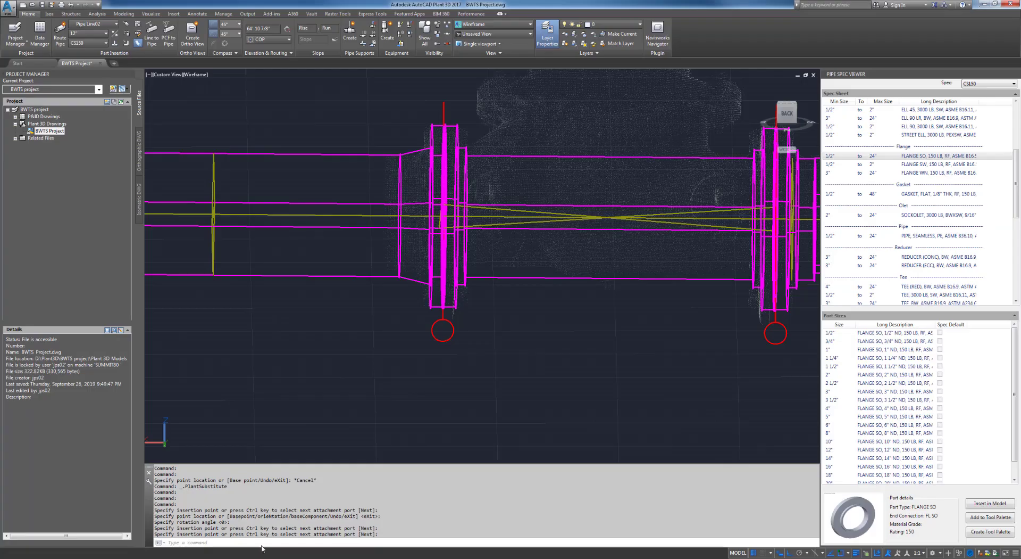
Substitute the weld-neck flange of the second flange pair with the 12" FLANGE SO, 150 LB, RF, ASME B16.5.
{"action": "left_click", "coordinate": [413, 158]}
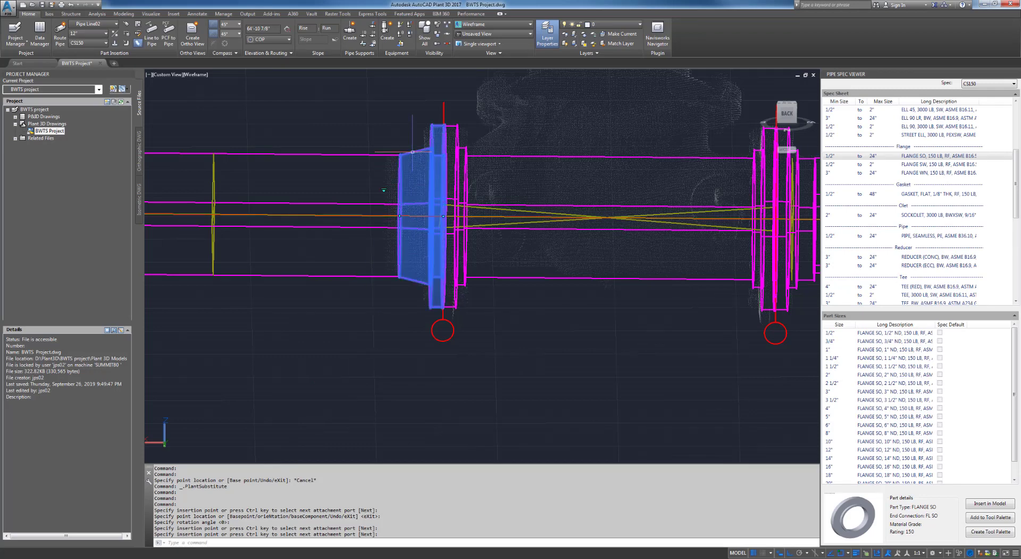
{"action": "left_click", "coordinate": [400, 215]}
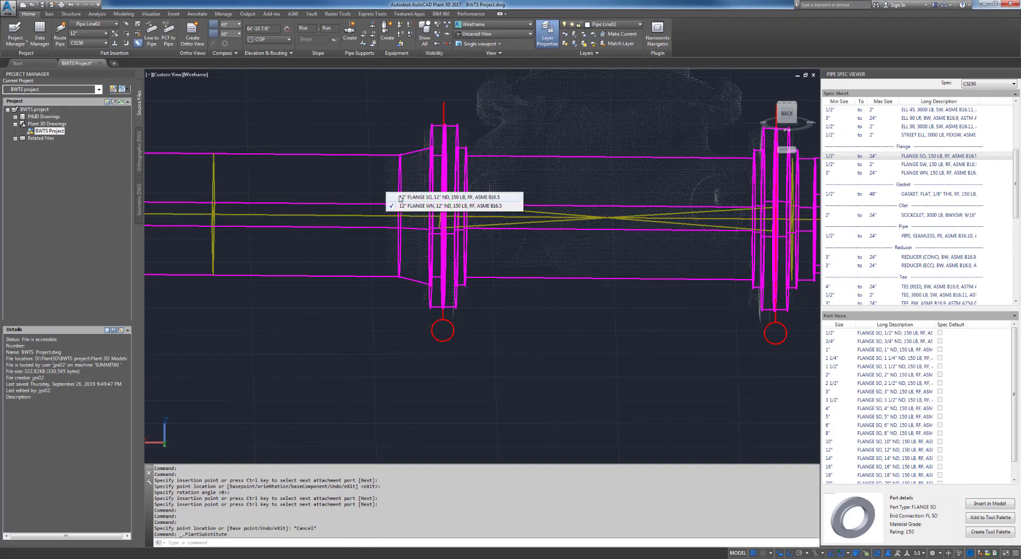
{"action": "left_click", "coordinate": [401, 197]}
Delete the pipe piece between the two flange pairs at the scanned valve and undo the stray zoom.
{"action": "scroll", "coordinate": [550, 295], "scroll_direction": "down", "scroll_amount": 4}
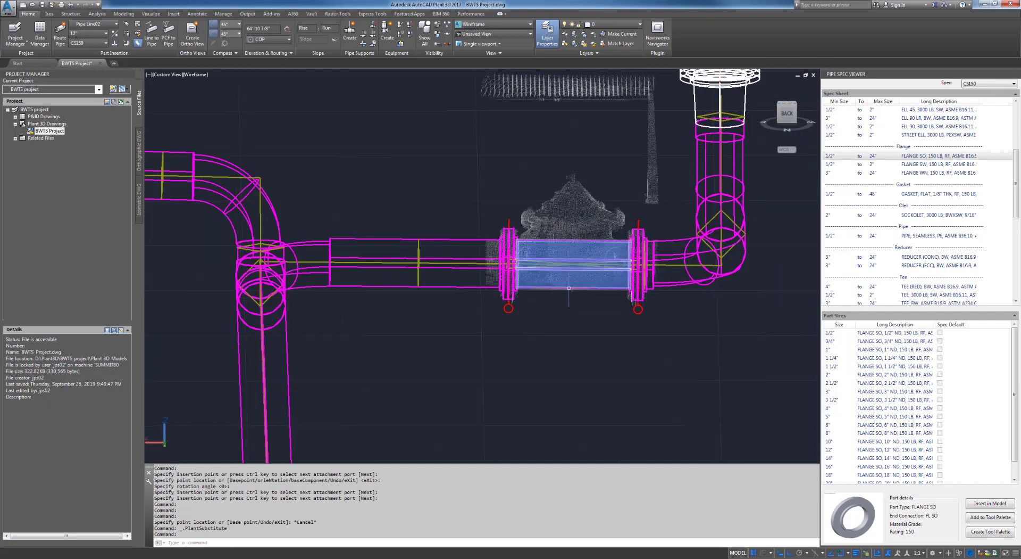
{"action": "left_click", "coordinate": [568, 281]}
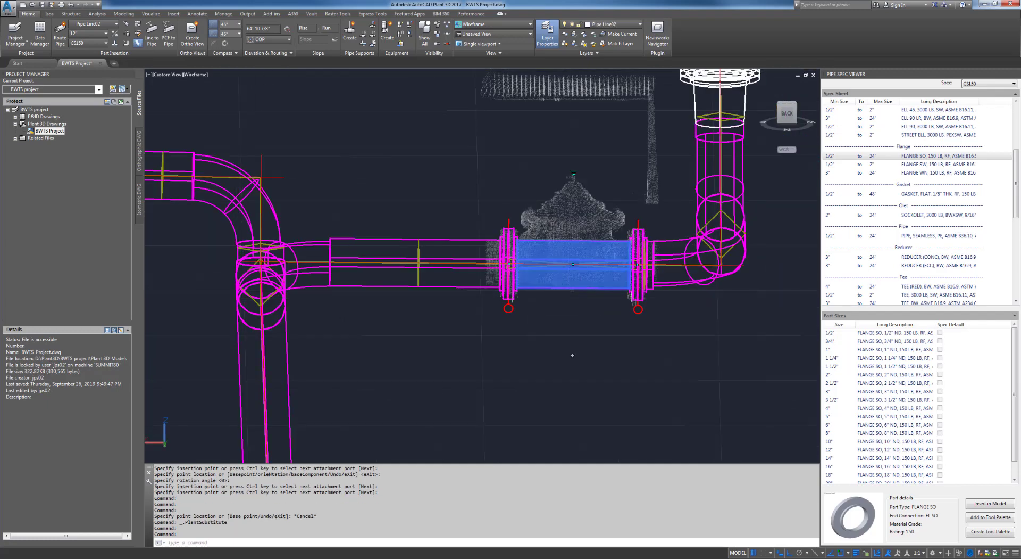
{"action": "key", "text": "Delete"}
{"action": "middle_click_drag", "start_coordinate": [484, 347], "coordinate": [491, 334], "text": "shift"}
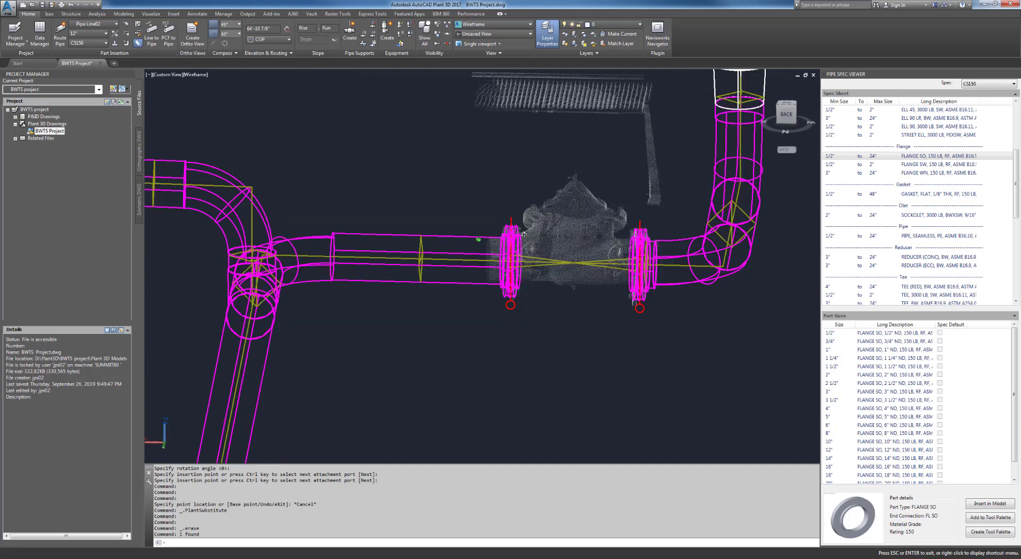
{"action": "middle_click_drag", "start_coordinate": [524, 234], "coordinate": [525, 259], "text": "shift"}
{"action": "scroll", "coordinate": [525, 259], "scroll_direction": "up", "scroll_amount": 2}
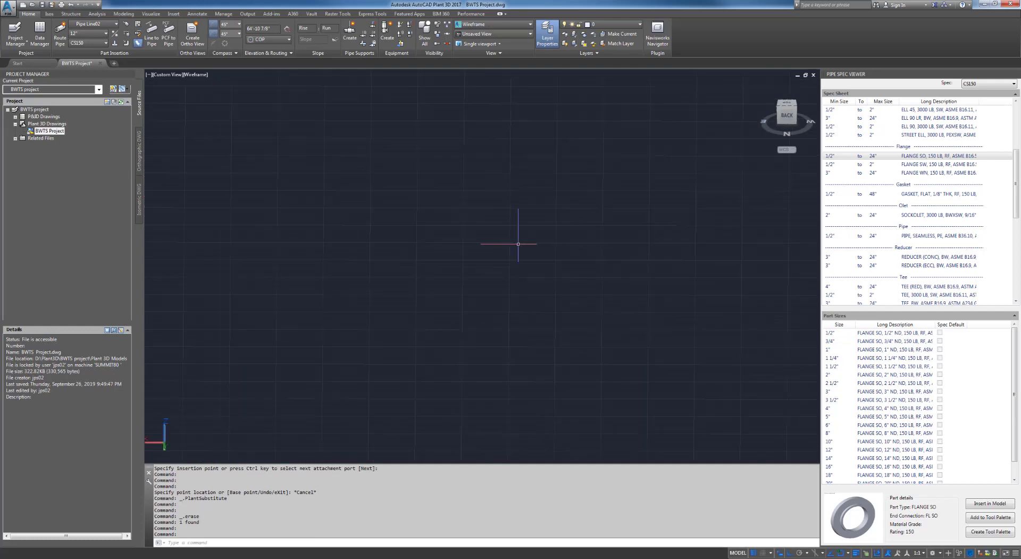
{"action": "scroll", "coordinate": [521, 256], "scroll_direction": "up", "scroll_amount": 1}
{"action": "key", "text": "ctrl+z"}
Delete the inner flange of each pair, leaving the valve gap open between the two outer slip-on flanges.
{"action": "left_click", "coordinate": [513, 233]}
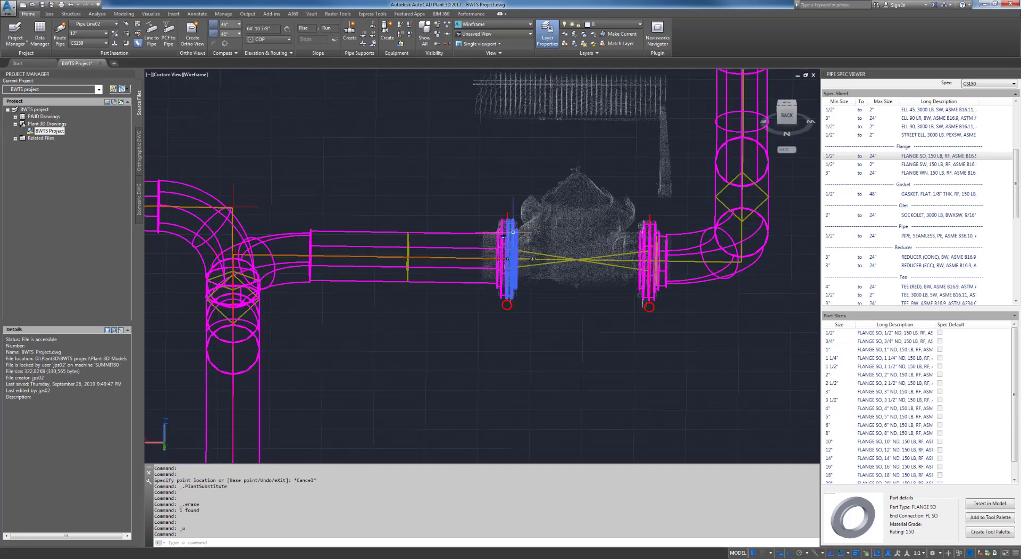
{"action": "key", "text": "Delete"}
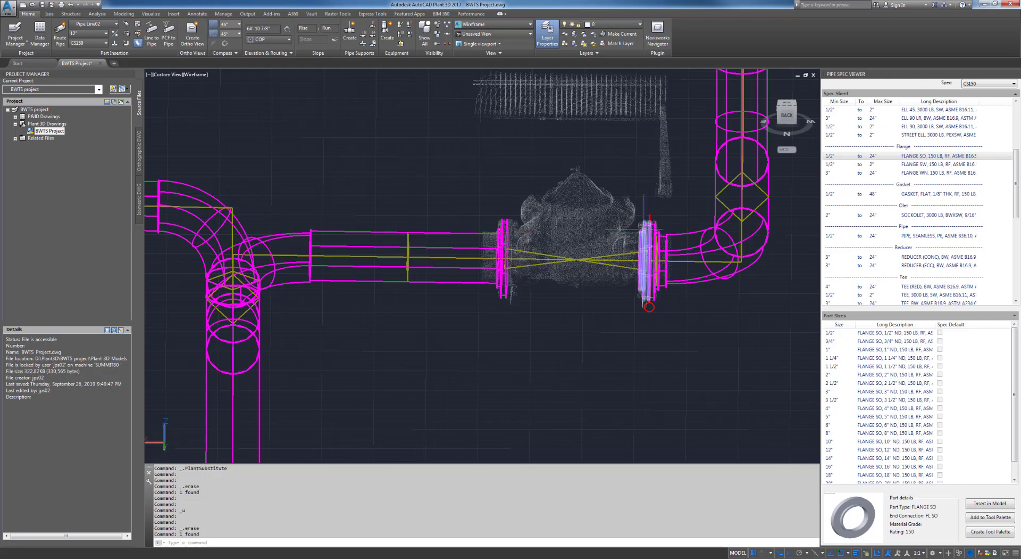
{"action": "key", "text": "Delete"}
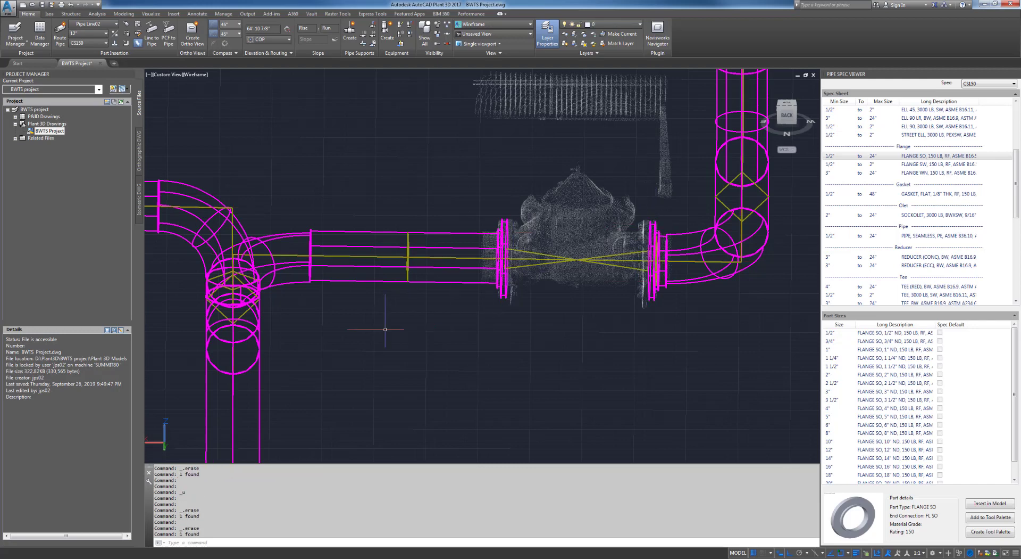
Review the whole pipe run from the new valve gap back past the butterfly valve and its neighbouring elbows, and save the drawing.
{"action": "middle_click_drag", "start_coordinate": [385, 330], "coordinate": [333, 346]}
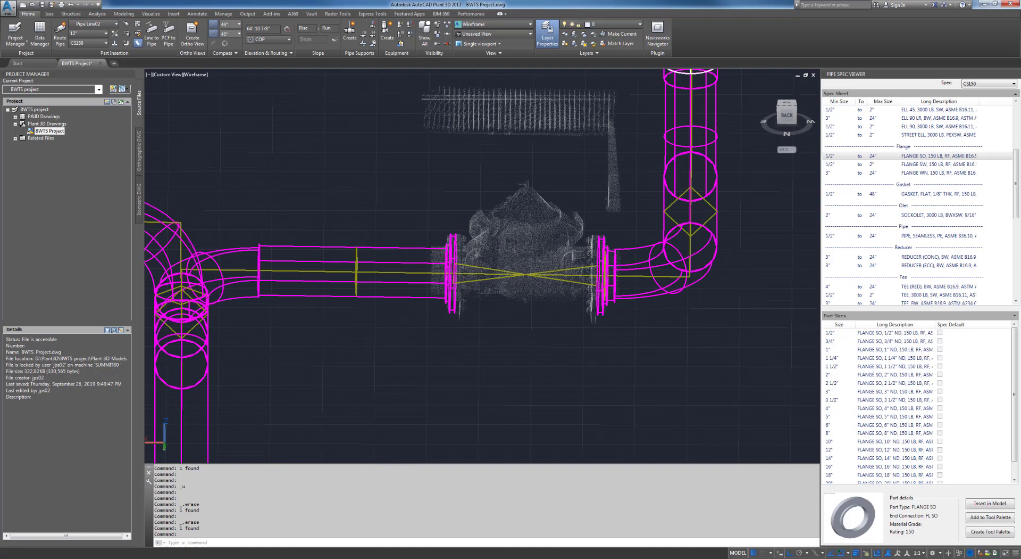
{"action": "scroll", "coordinate": [333, 346], "scroll_direction": "down", "scroll_amount": 3}
{"action": "middle_click_drag", "start_coordinate": [498, 351], "coordinate": [709, 293], "text": "shift"}
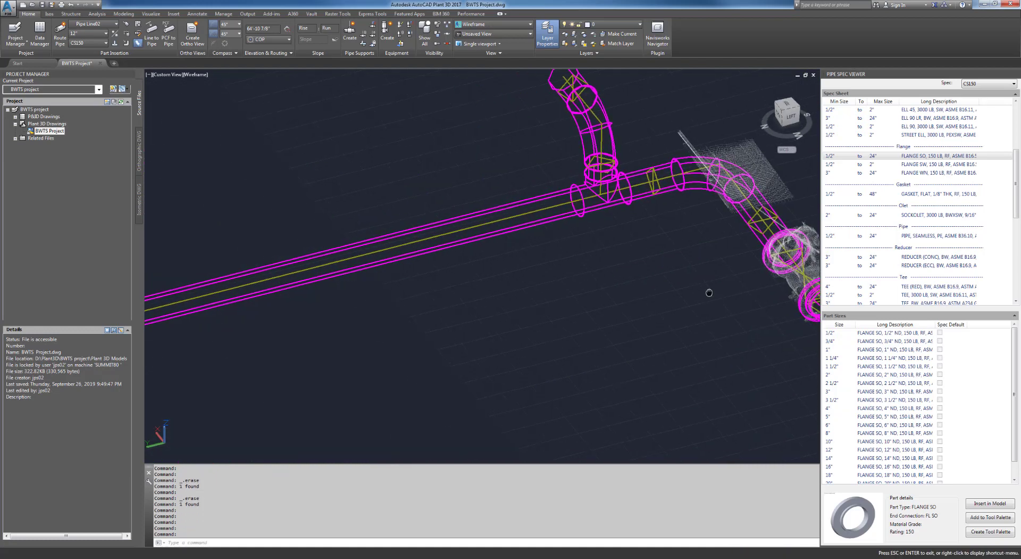
{"action": "middle_click_drag", "start_coordinate": [255, 367], "coordinate": [503, 303]}
{"action": "scroll", "coordinate": [495, 305], "scroll_direction": "down", "scroll_amount": 4}
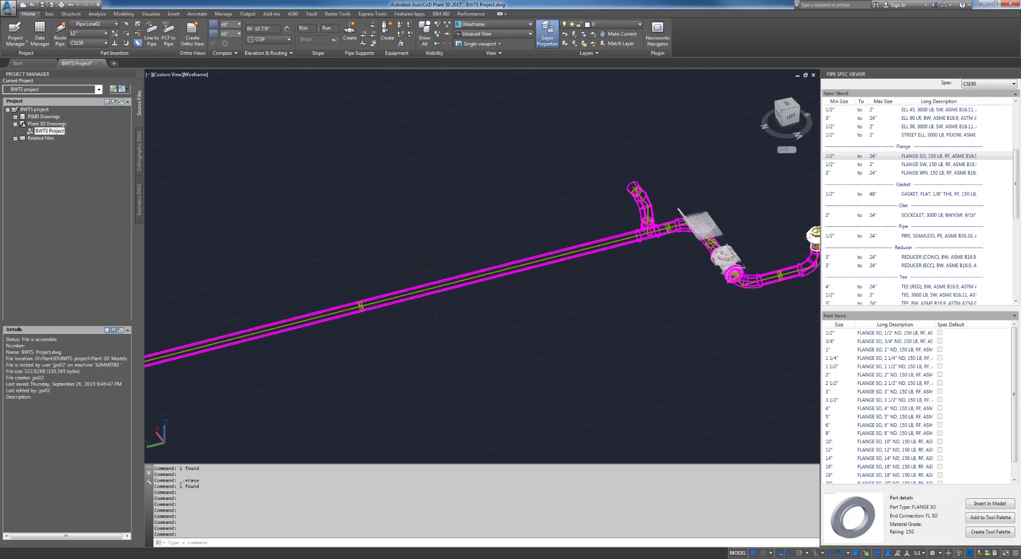
{"action": "scroll", "coordinate": [463, 313], "scroll_direction": "down", "scroll_amount": 3}
{"action": "scroll", "coordinate": [633, 206], "scroll_direction": "up", "scroll_amount": 3}
{"action": "scroll", "coordinate": [633, 205], "scroll_direction": "down", "scroll_amount": 4}
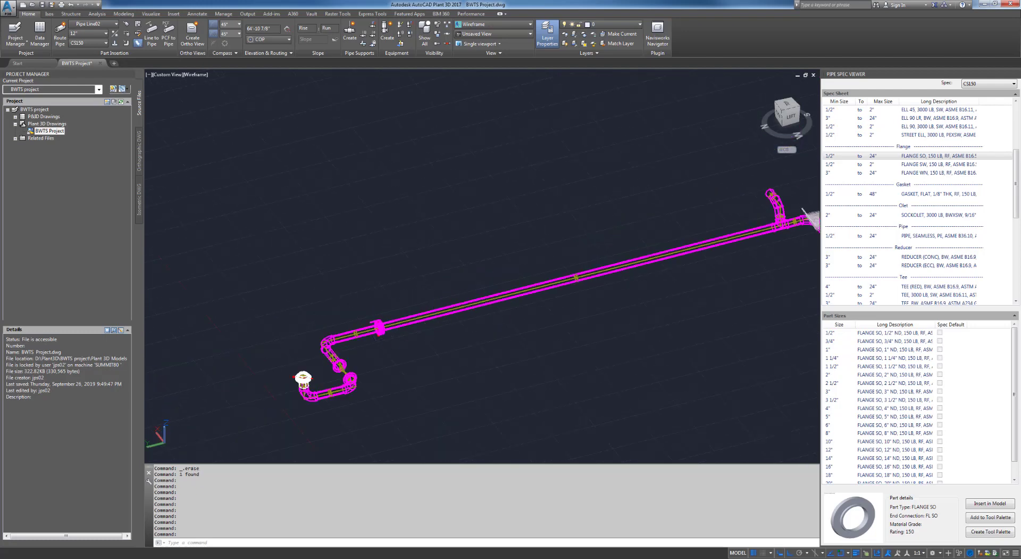
{"action": "scroll", "coordinate": [417, 319], "scroll_direction": "up", "scroll_amount": 4}
{"action": "middle_click_drag", "start_coordinate": [336, 372], "coordinate": [591, 264]}
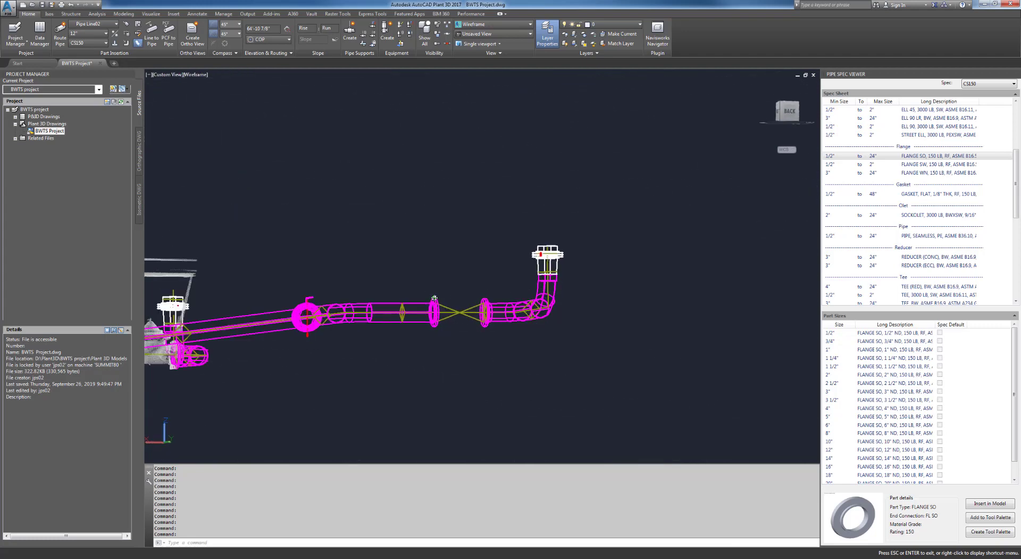
{"action": "middle_click_drag", "start_coordinate": [435, 298], "coordinate": [481, 344], "text": "shift"}
{"action": "middle_click_drag", "start_coordinate": [585, 371], "coordinate": [420, 294]}
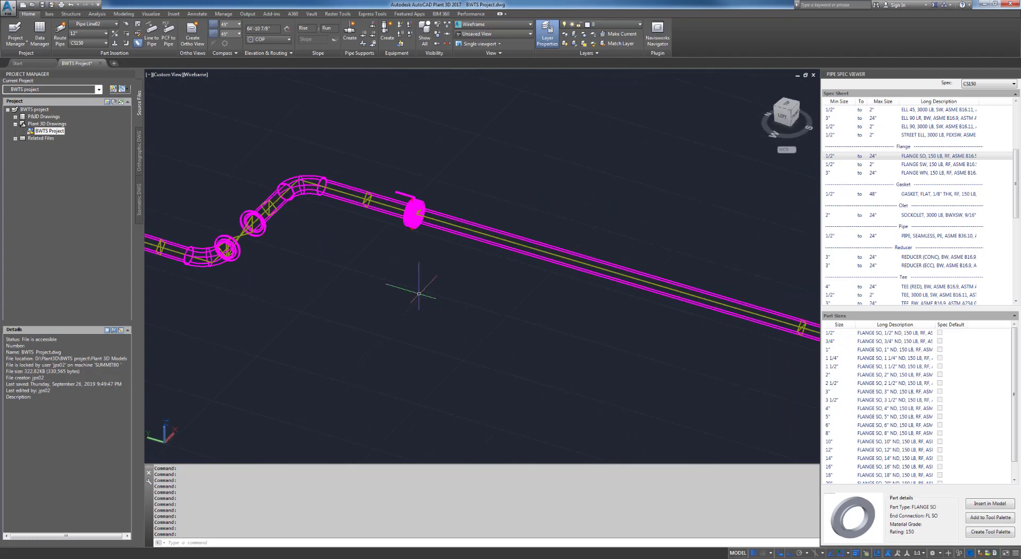
{"action": "key", "text": "ctrl+s"}
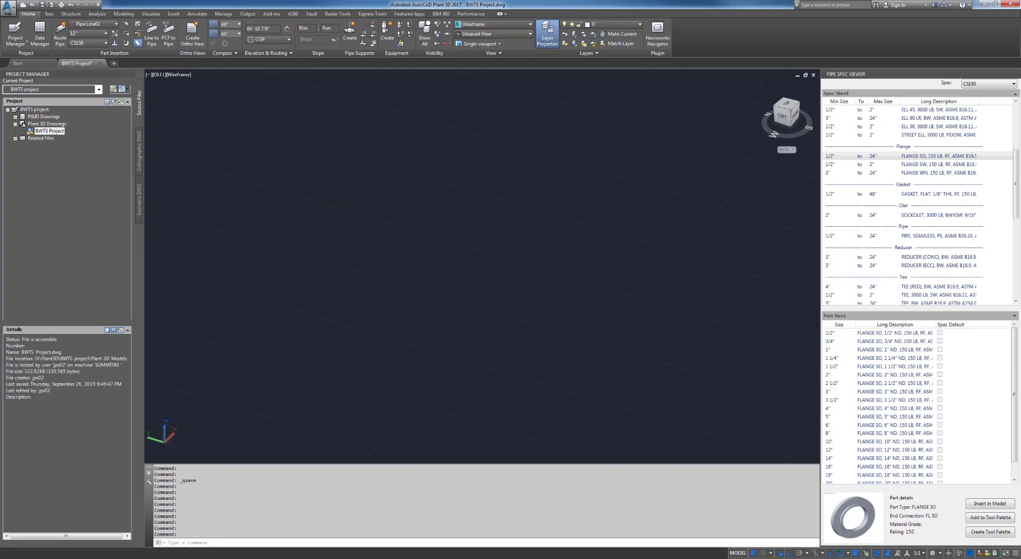
Select the point cloud, uncrop it completely, and undo the latest changes.
{"action": "scroll", "coordinate": [492, 227], "scroll_direction": "down", "scroll_amount": 4}
{"action": "middle_click_drag", "start_coordinate": [434, 319], "coordinate": [467, 323], "text": "shift"}
{"action": "middle_click_drag", "start_coordinate": [798, 285], "coordinate": [480, 274]}
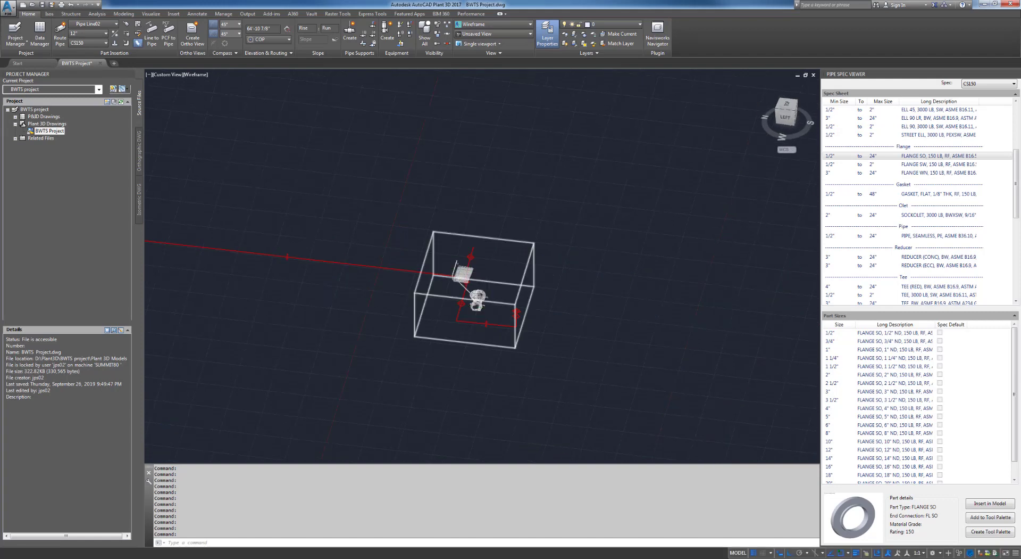
{"action": "scroll", "coordinate": [467, 286], "scroll_direction": "up", "scroll_amount": 3}
{"action": "left_click", "coordinate": [450, 259]}
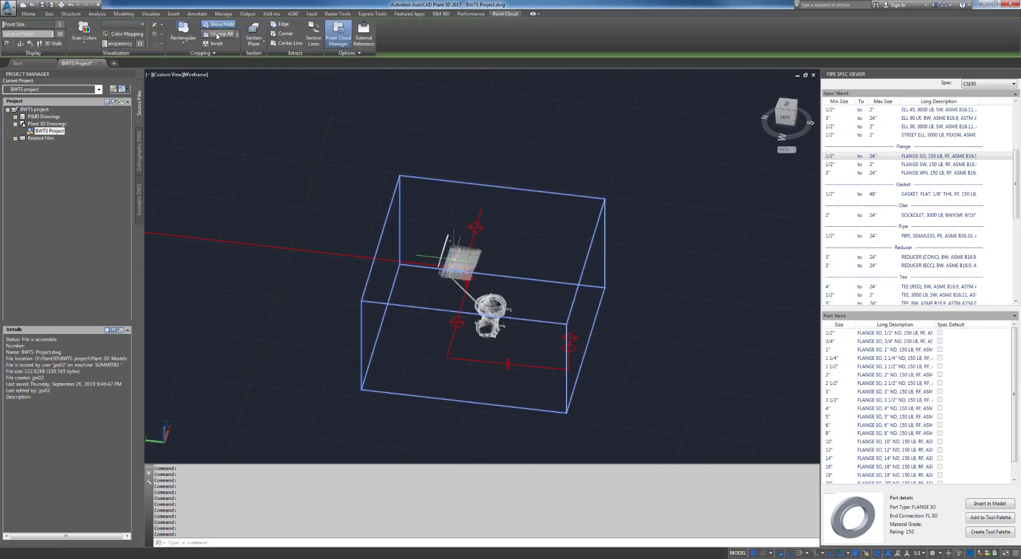
{"action": "left_click", "coordinate": [217, 34]}
{"action": "middle_click_drag", "start_coordinate": [387, 275], "coordinate": [596, 290], "text": "shift"}
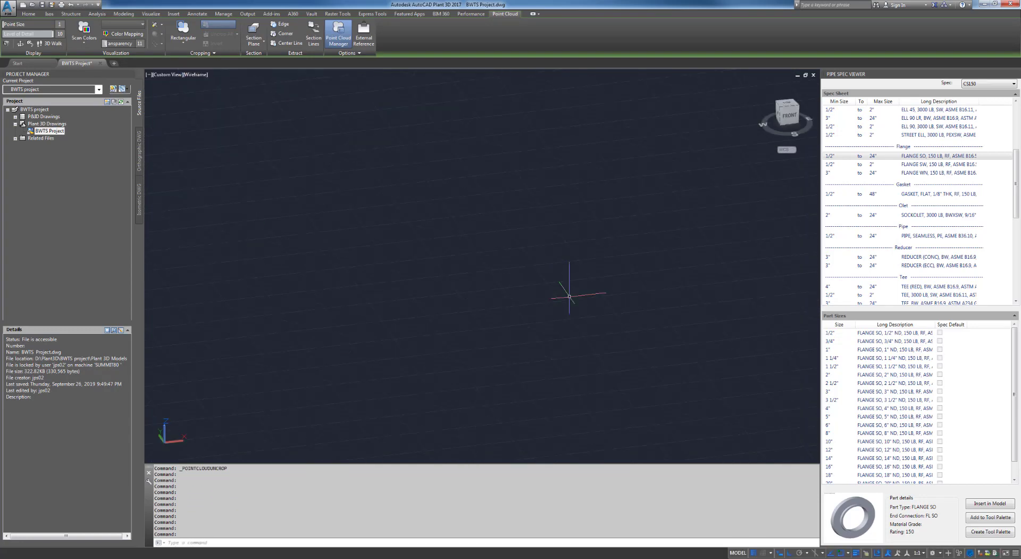
{"action": "key", "text": "ctrl+z"}
{"action": "key", "text": "ctrl+z"}
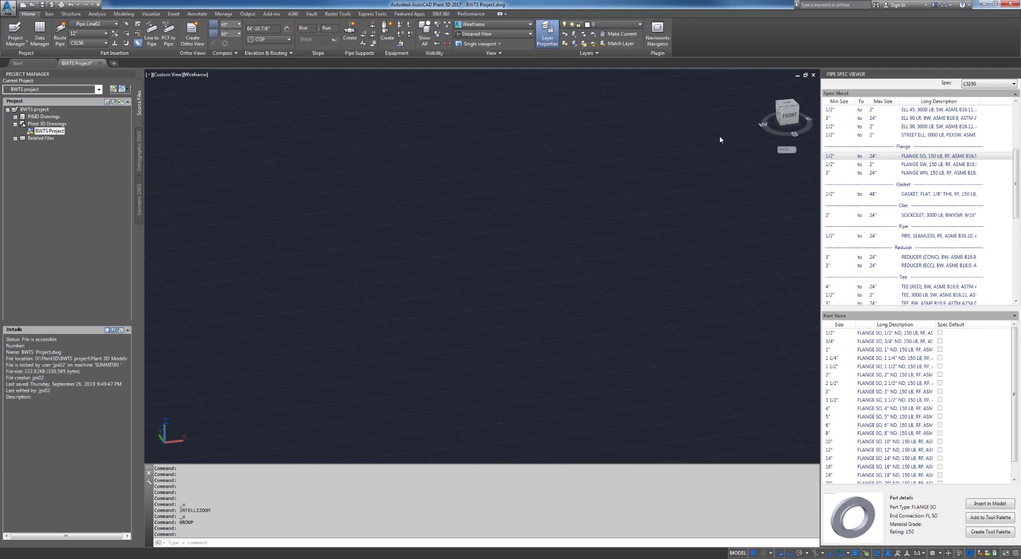
Select all the red centerlines of the pipe route and exclude the outermost diamond-shaped symbol at one end from the selection.
{"action": "left_click", "coordinate": [785, 104]}
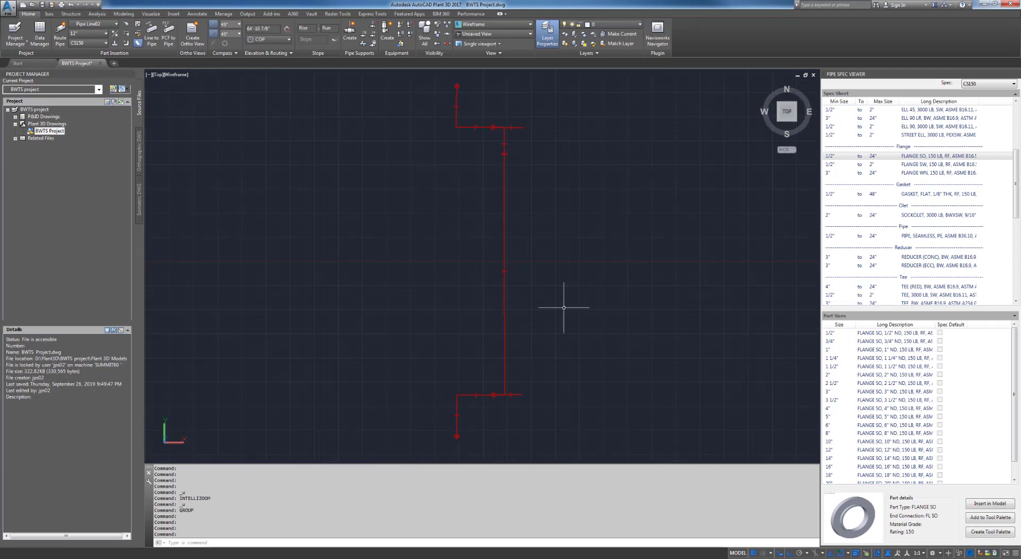
{"action": "middle_click_drag", "start_coordinate": [566, 303], "coordinate": [438, 279], "text": "shift"}
{"action": "left_click", "coordinate": [228, 215]}
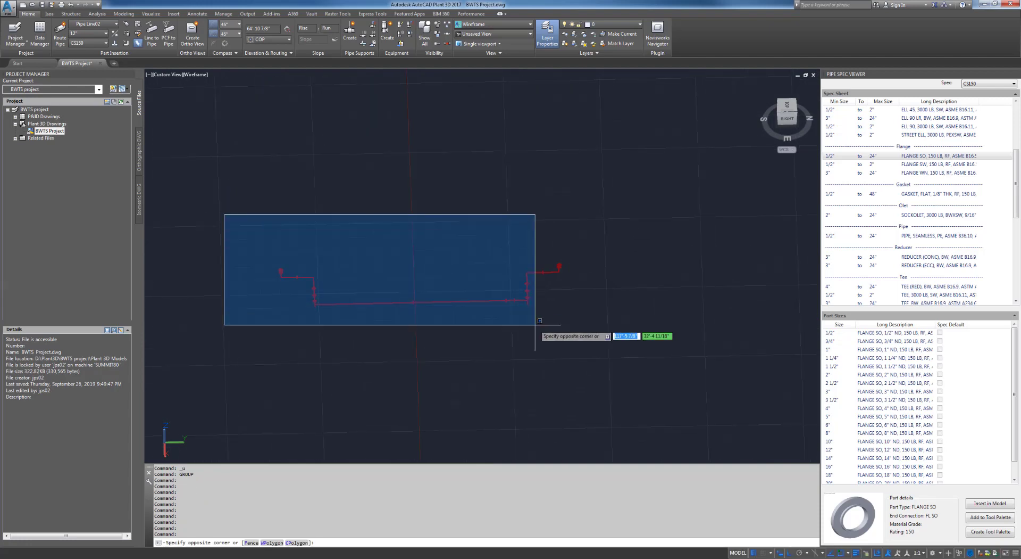
{"action": "left_click", "coordinate": [536, 333]}
{"action": "scroll", "coordinate": [546, 240], "scroll_direction": "up", "scroll_amount": 5}
{"action": "scroll", "coordinate": [562, 259], "scroll_direction": "up", "scroll_amount": 4}
{"action": "middle_click_drag", "start_coordinate": [594, 313], "coordinate": [529, 303]}
{"action": "scroll", "coordinate": [530, 304], "scroll_direction": "up", "scroll_amount": 6}
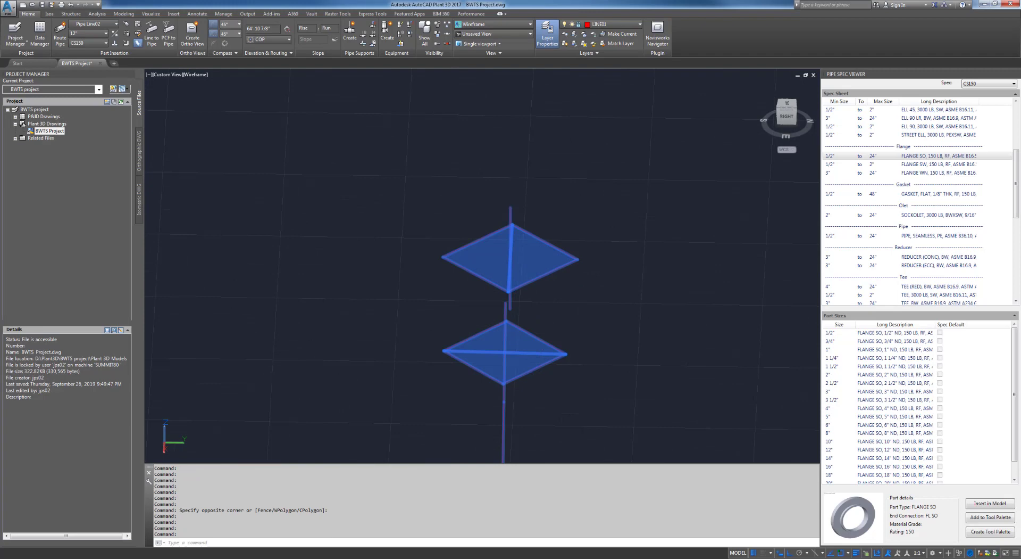
{"action": "left_click", "coordinate": [535, 279], "text": "shift"}
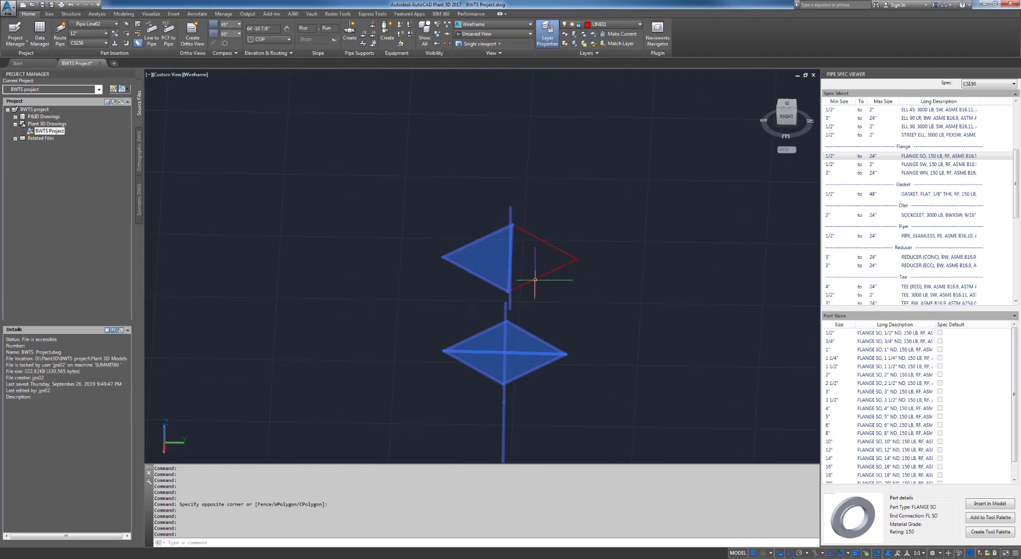
{"action": "left_click", "coordinate": [491, 234], "text": "shift"}
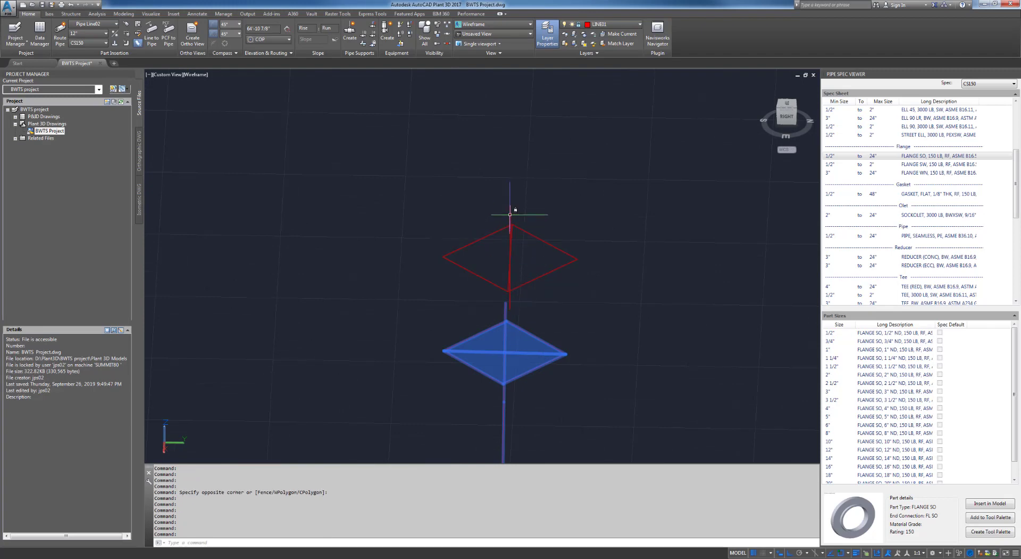
Exclude the outermost diamond-shaped symbol at the opposite end of the pipe route from the selection.
{"action": "scroll", "coordinate": [516, 213], "scroll_direction": "down", "scroll_amount": 6}
{"action": "middle_click_drag", "start_coordinate": [433, 279], "coordinate": [617, 202]}
{"action": "middle_click_drag", "start_coordinate": [298, 308], "coordinate": [691, 262]}
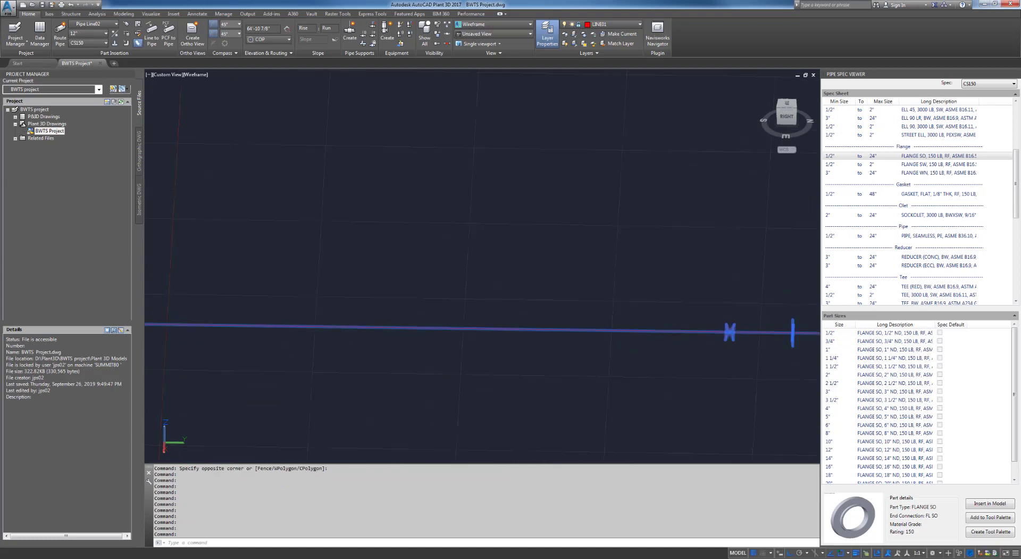
{"action": "middle_click_drag", "start_coordinate": [303, 261], "coordinate": [728, 281]}
{"action": "middle_click_drag", "start_coordinate": [311, 286], "coordinate": [739, 291]}
{"action": "middle_click_drag", "start_coordinate": [341, 293], "coordinate": [654, 294]}
{"action": "scroll", "coordinate": [388, 297], "scroll_direction": "down", "scroll_amount": 2}
{"action": "middle_click_drag", "start_coordinate": [389, 297], "coordinate": [593, 315]}
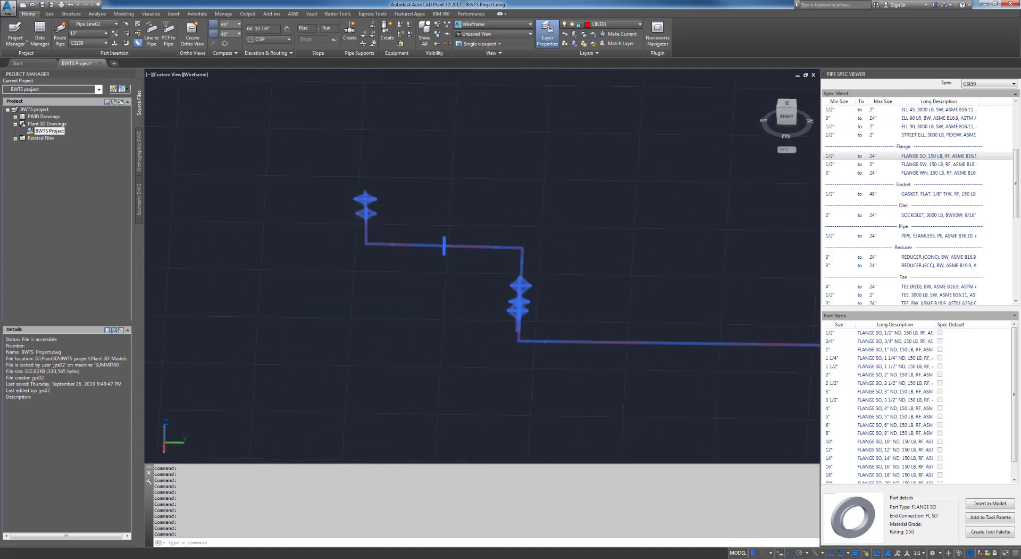
{"action": "scroll", "coordinate": [379, 207], "scroll_direction": "up", "scroll_amount": 7}
{"action": "middle_click_drag", "start_coordinate": [356, 201], "coordinate": [339, 188], "text": "shift"}
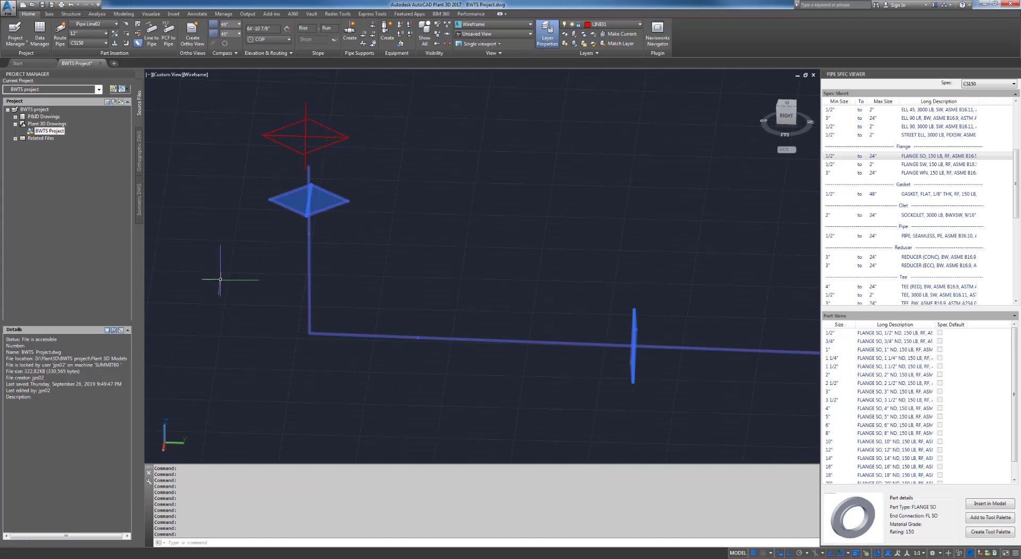
Convert the selected centerlines to 12" CS150 piping with the line number set to Unassigned.
{"action": "scroll", "coordinate": [555, 265], "scroll_direction": "down", "scroll_amount": 3}
{"action": "middle_click_drag", "start_coordinate": [616, 258], "coordinate": [496, 281], "text": "shift"}
{"action": "middle_click_drag", "start_coordinate": [538, 308], "coordinate": [369, 231]}
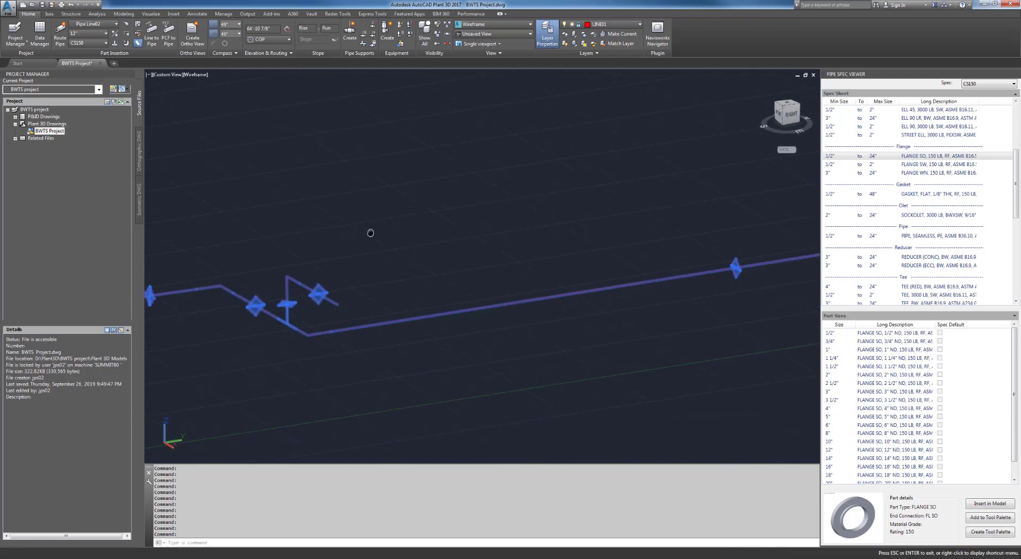
{"action": "middle_click_drag", "start_coordinate": [492, 271], "coordinate": [428, 266]}
{"action": "middle_click_drag", "start_coordinate": [348, 234], "coordinate": [457, 225]}
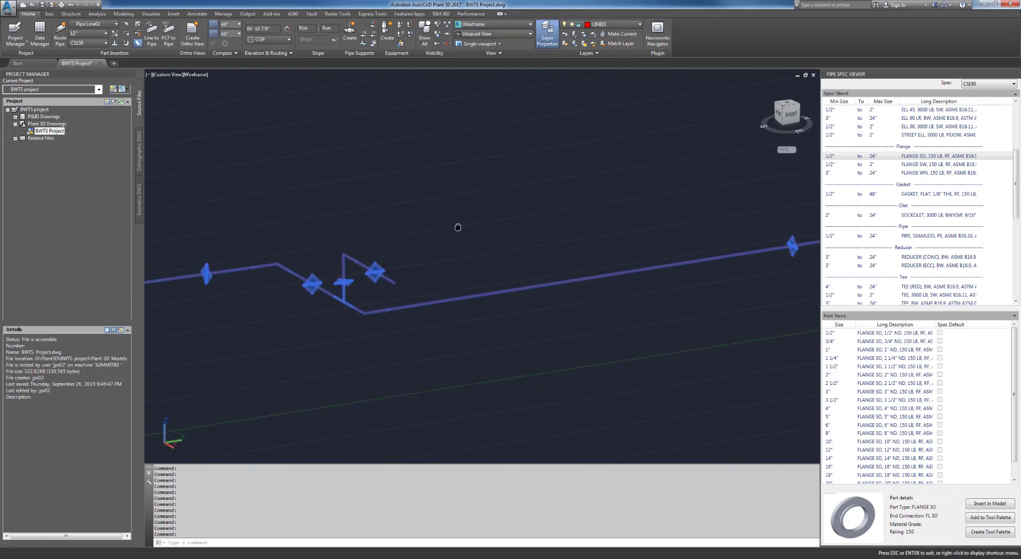
{"action": "middle_click_drag", "start_coordinate": [240, 145], "coordinate": [315, 148]}
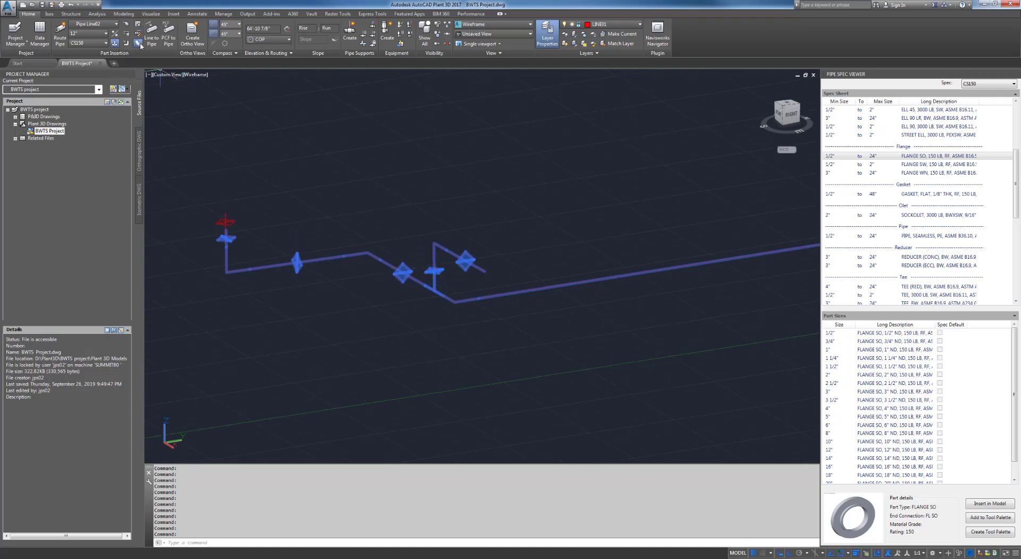
{"action": "scroll", "coordinate": [570, 227], "scroll_direction": "down", "scroll_amount": 3}
{"action": "middle_click_drag", "start_coordinate": [650, 234], "coordinate": [499, 287]}
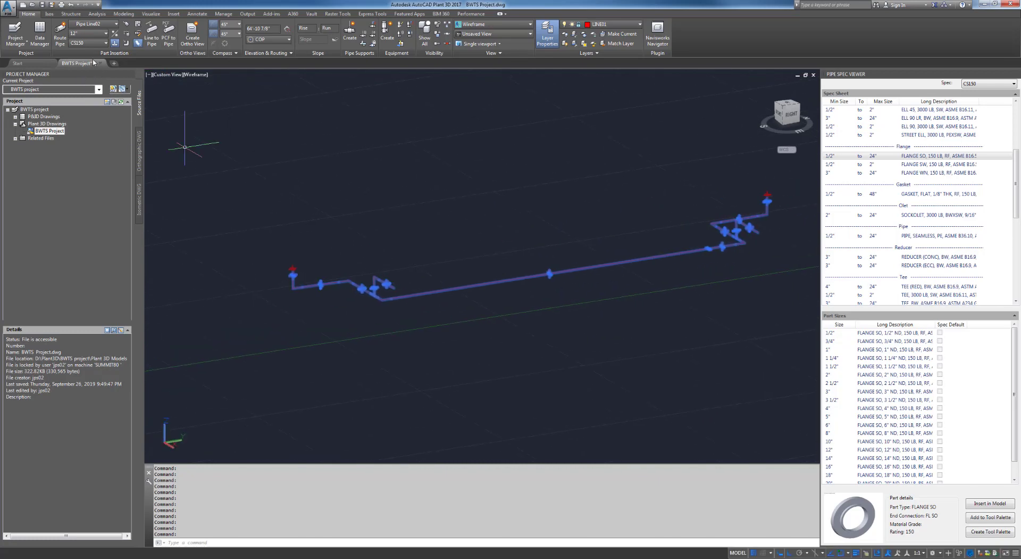
{"action": "left_click", "coordinate": [115, 25]}
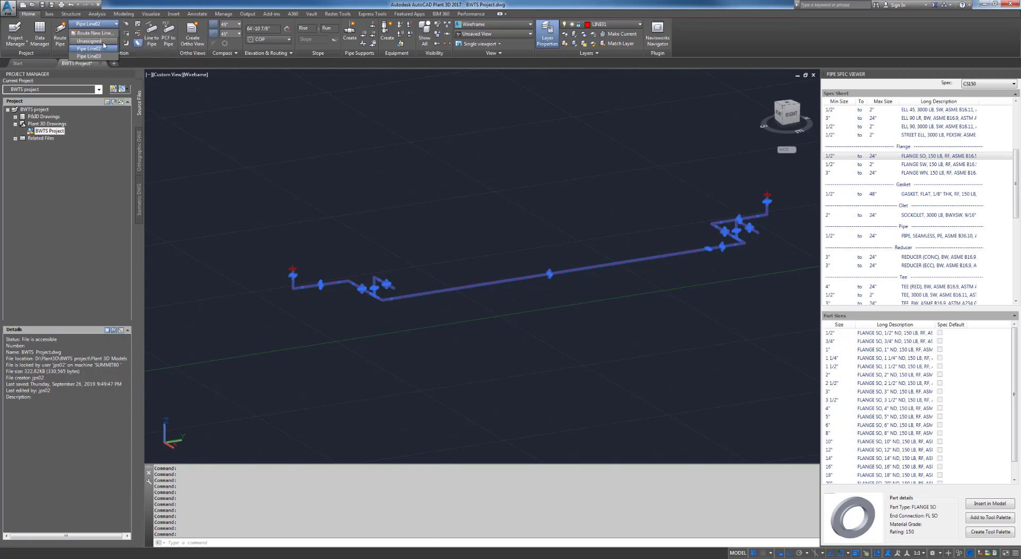
{"action": "left_click", "coordinate": [104, 43]}
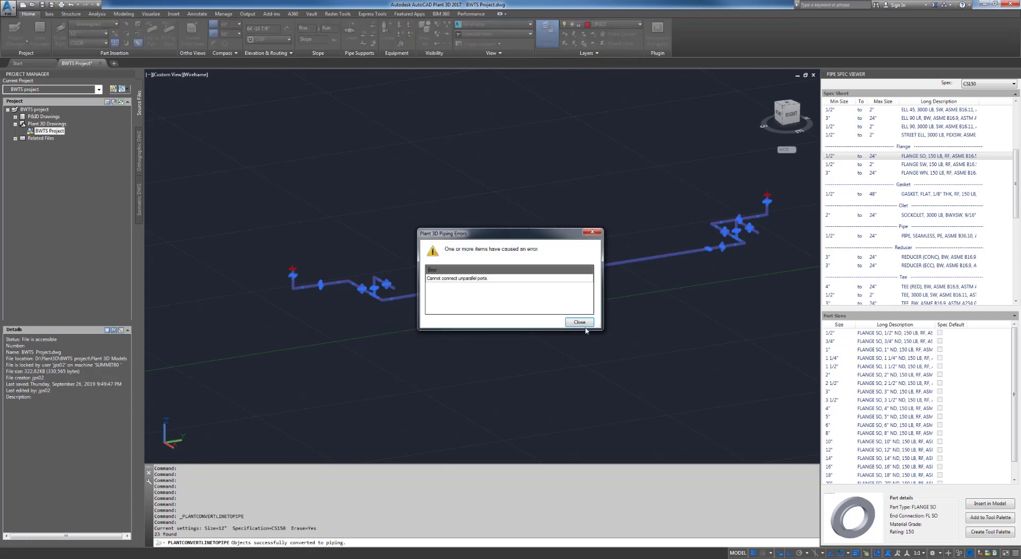
{"action": "left_click", "coordinate": [567, 323]}
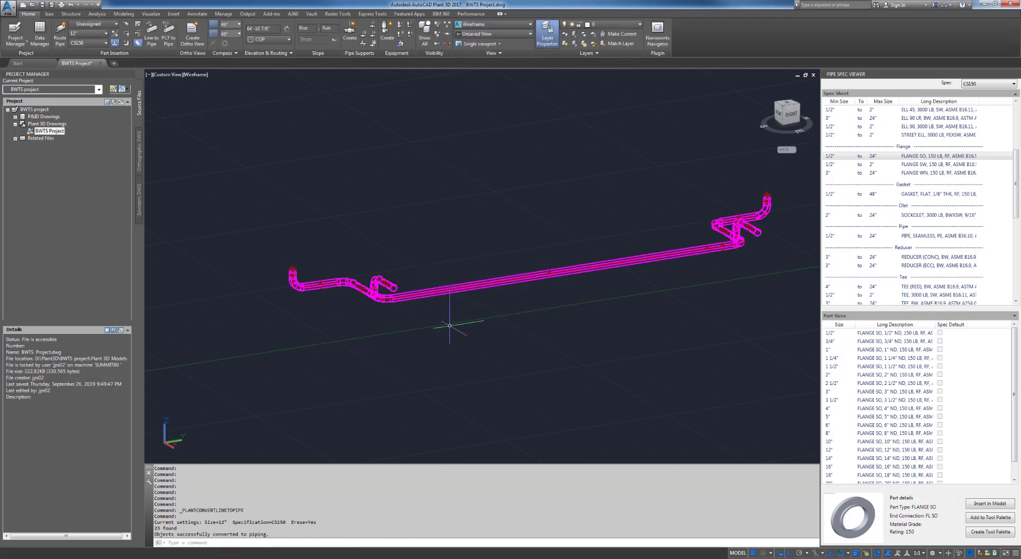
Display the converted piping in the Shaded visual style and turn on the disconnect markers.
{"action": "middle_click_drag", "start_coordinate": [562, 336], "coordinate": [514, 373], "text": "shift"}
{"action": "scroll", "coordinate": [514, 373], "scroll_direction": "down", "scroll_amount": 2}
{"action": "middle_click_drag", "start_coordinate": [457, 276], "coordinate": [393, 314]}
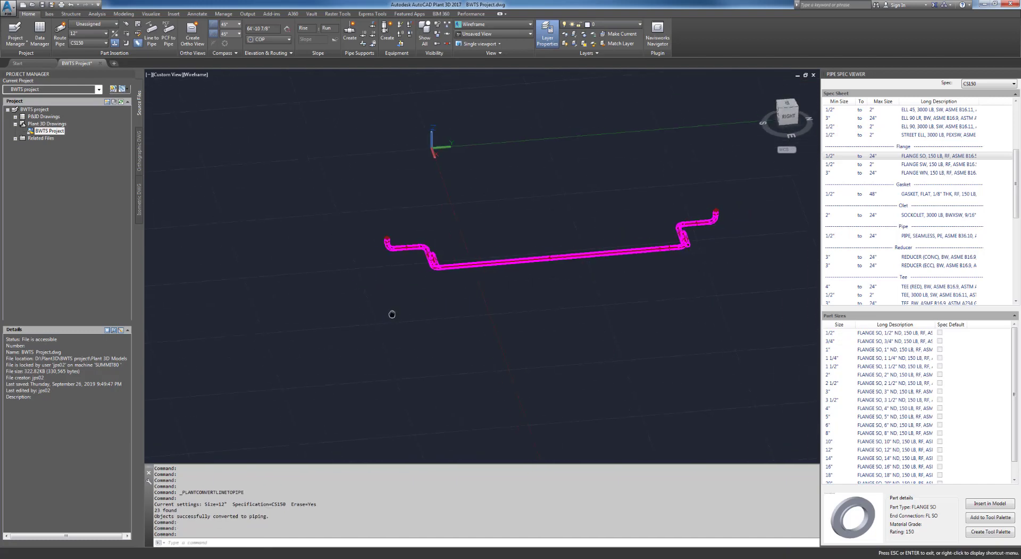
{"action": "left_click", "coordinate": [195, 75]}
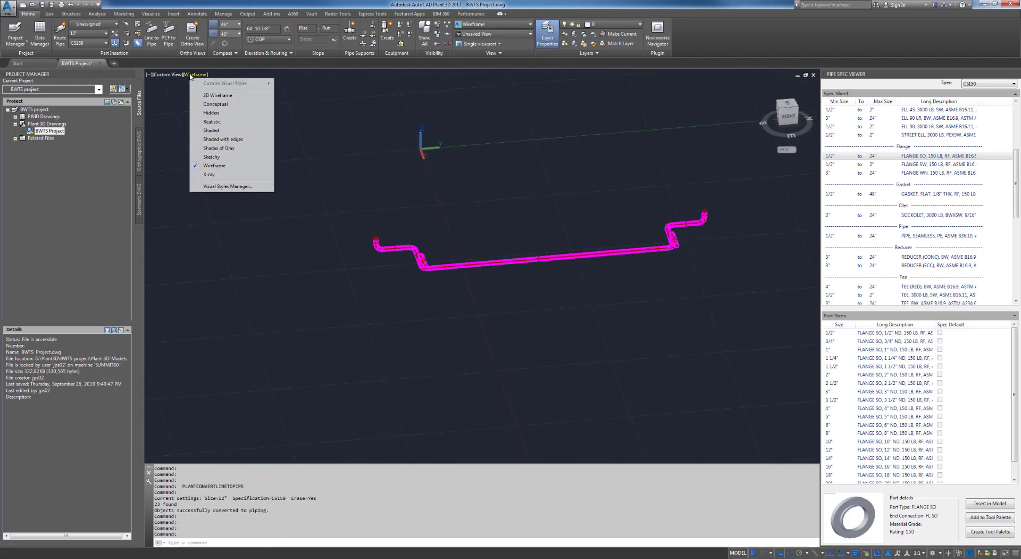
{"action": "left_click", "coordinate": [209, 129]}
{"action": "scroll", "coordinate": [387, 301], "scroll_direction": "up", "scroll_amount": 5}
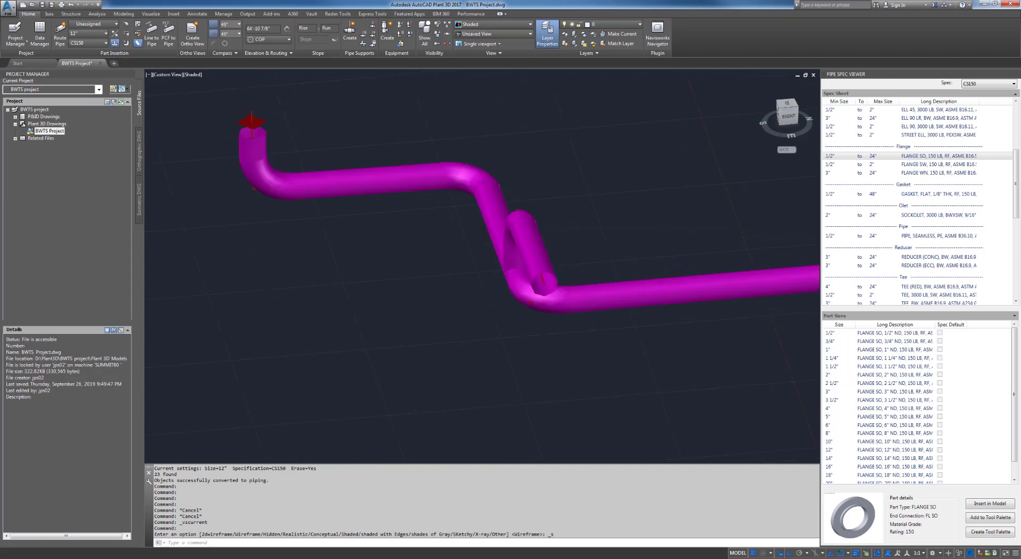
{"action": "middle_click_drag", "start_coordinate": [387, 301], "coordinate": [445, 324], "text": "shift"}
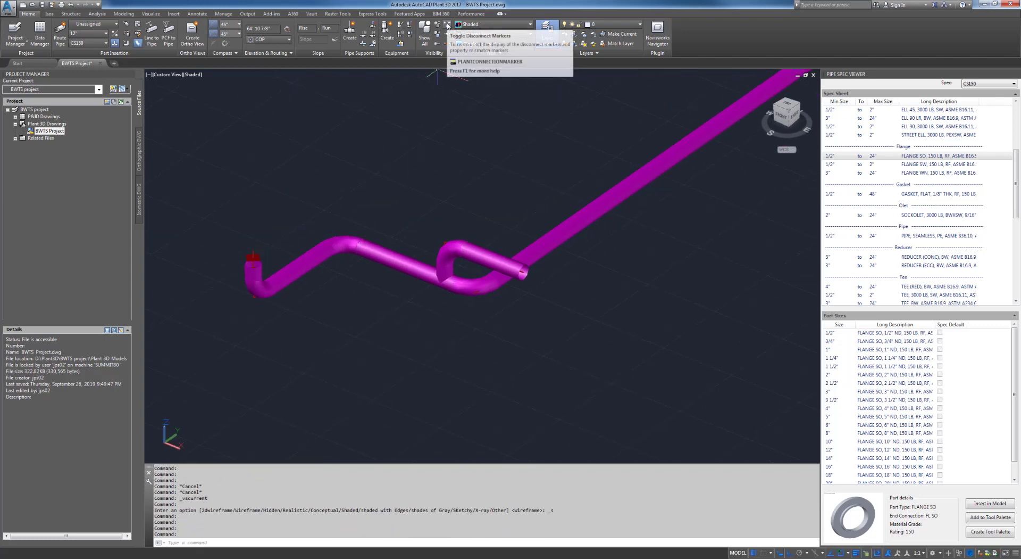
{"action": "left_click", "coordinate": [448, 25]}
Delete the short pipe piece between the branch connection and the neighbouring elbow on the main run.
{"action": "middle_click_drag", "start_coordinate": [445, 328], "coordinate": [409, 296], "text": "shift"}
{"action": "scroll", "coordinate": [468, 289], "scroll_direction": "up", "scroll_amount": 4}
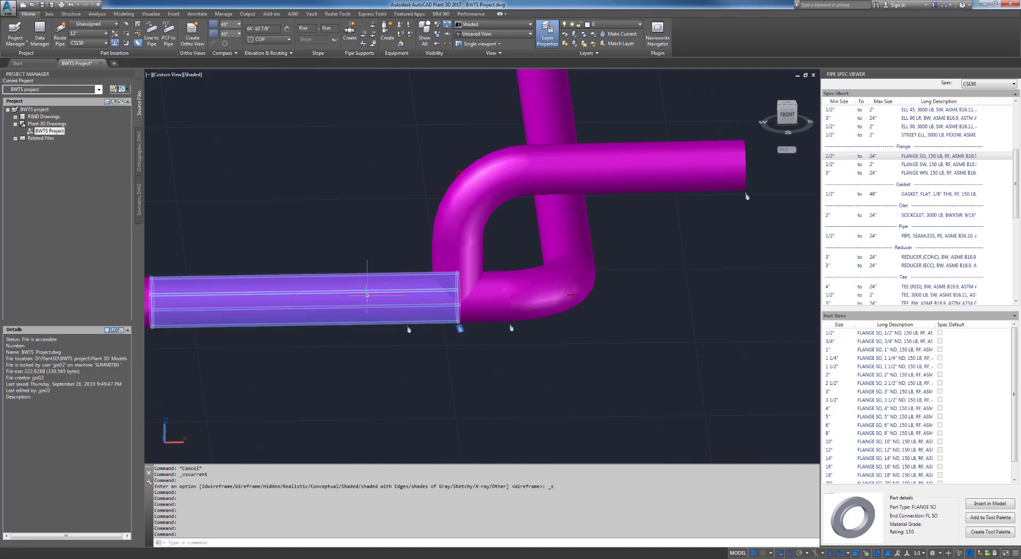
{"action": "scroll", "coordinate": [385, 299], "scroll_direction": "down", "scroll_amount": 3}
{"action": "middle_click_drag", "start_coordinate": [387, 313], "coordinate": [558, 269], "text": "shift"}
{"action": "scroll", "coordinate": [549, 263], "scroll_direction": "up", "scroll_amount": 3}
{"action": "scroll", "coordinate": [549, 262], "scroll_direction": "up", "scroll_amount": 3}
{"action": "scroll", "coordinate": [704, 273], "scroll_direction": "up", "scroll_amount": 3}
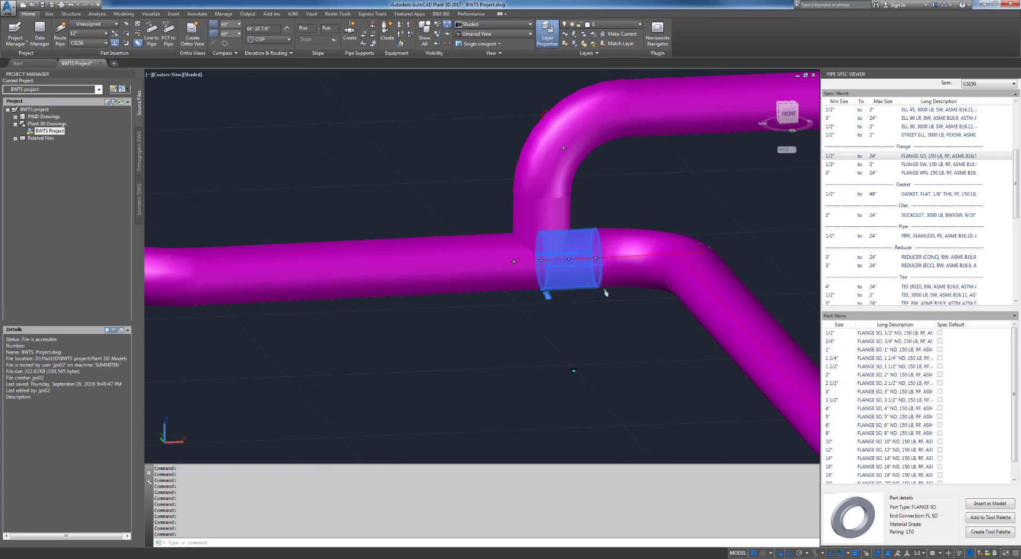
{"action": "key", "text": "Delete"}
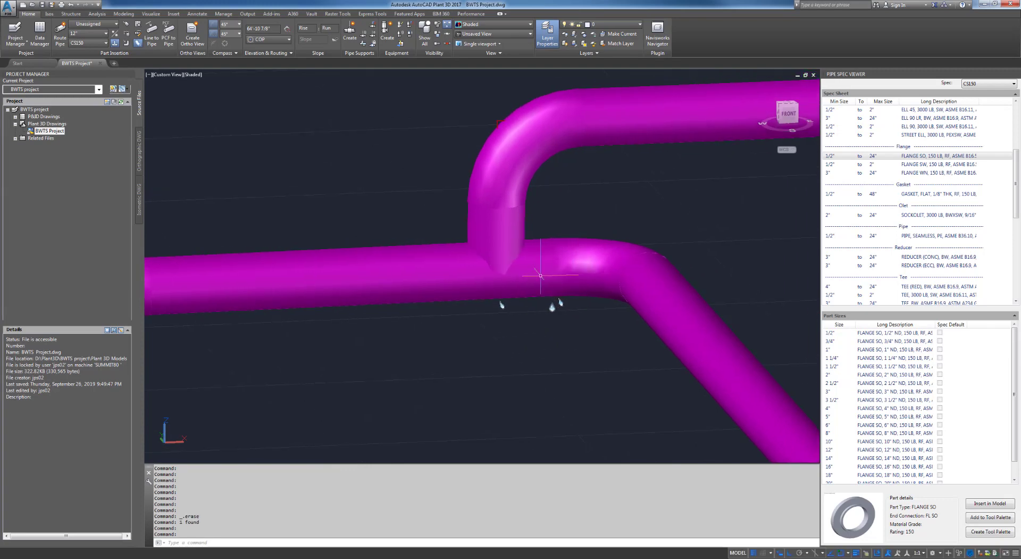
Try to connect the elbow beside the branch to the adjacent straight pipe with Connect Component to Adjacent.
{"action": "left_click", "coordinate": [574, 271]}
{"action": "right_click", "coordinate": [575, 272]}
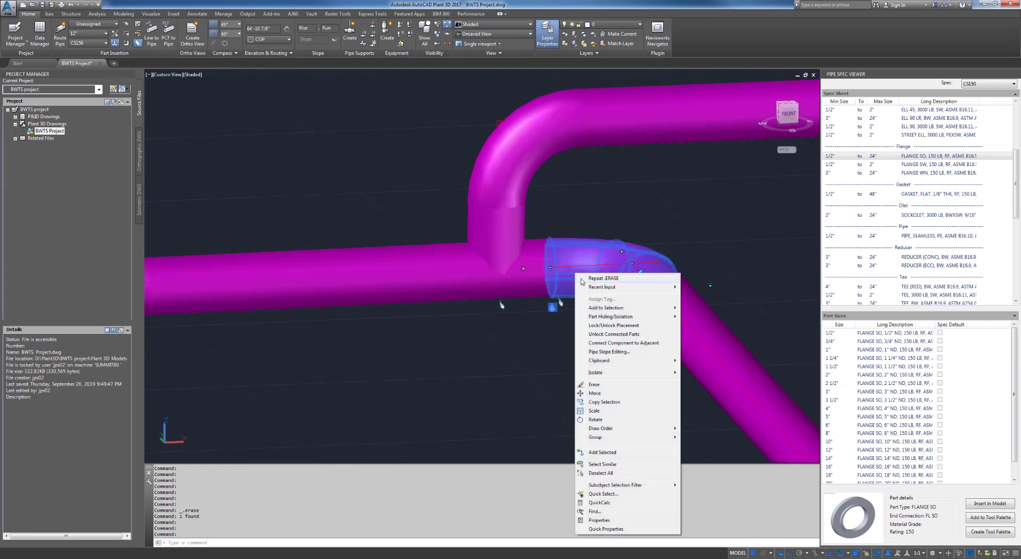
{"action": "left_click", "coordinate": [602, 344]}
{"action": "left_click", "coordinate": [544, 296]}
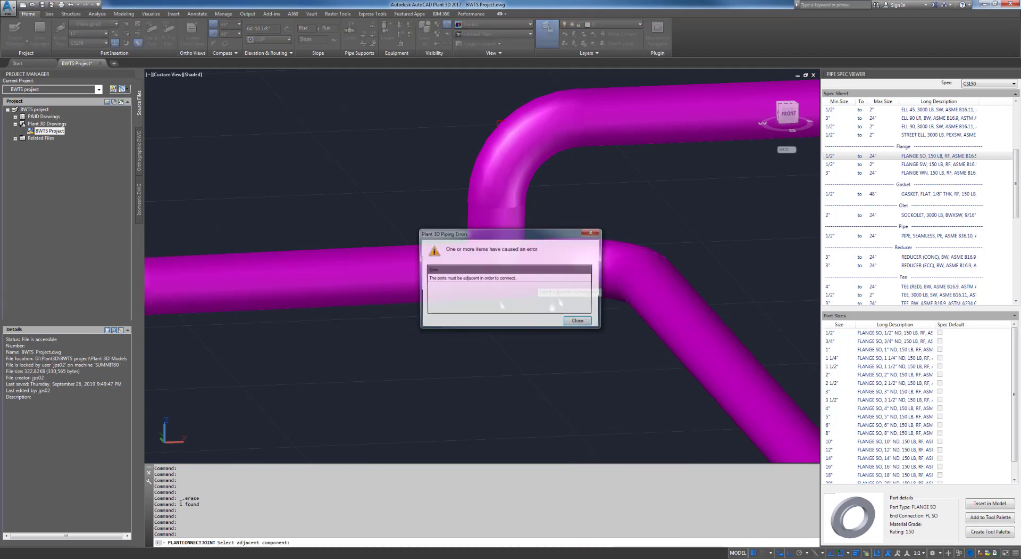
{"action": "left_click", "coordinate": [573, 324]}
{"action": "key", "text": "Escape"}
{"action": "key", "text": "Escape"}
{"action": "scroll", "coordinate": [464, 315], "scroll_direction": "down", "scroll_amount": 4}
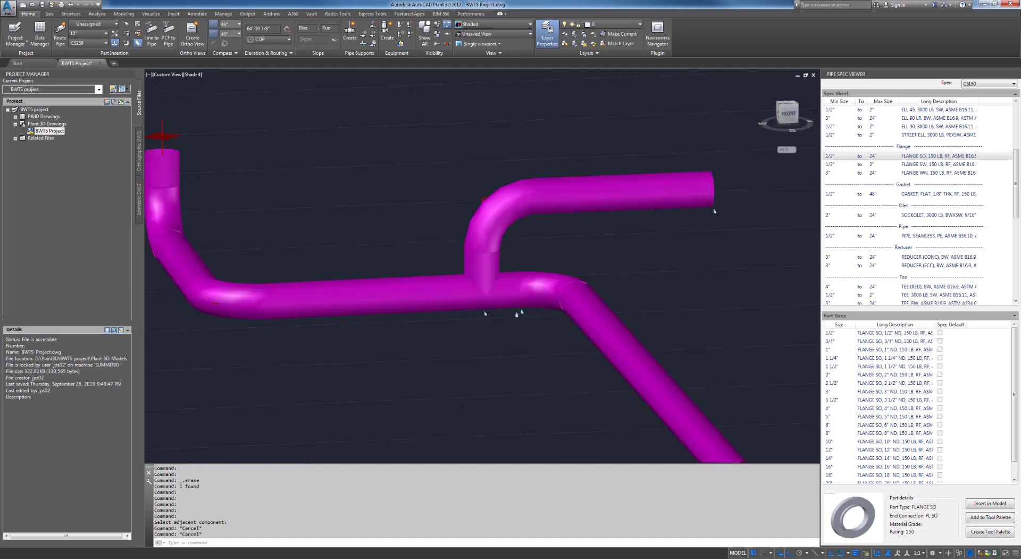
Inspect from several sides how the short vertical branch pipe meets the main run beside the elbow.
{"action": "middle_click_drag", "start_coordinate": [454, 334], "coordinate": [565, 277]}
{"action": "scroll", "coordinate": [565, 277], "scroll_direction": "up", "scroll_amount": 4}
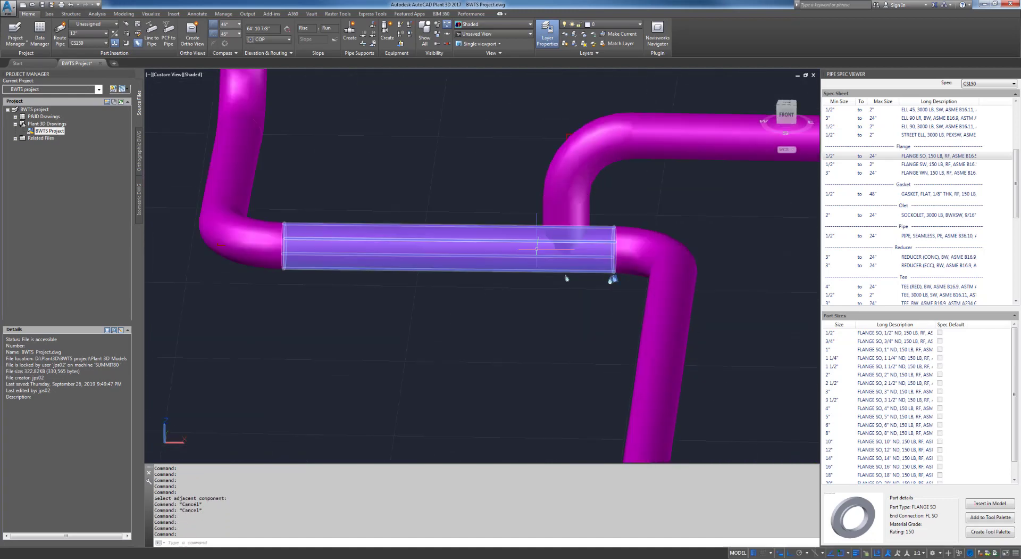
{"action": "mouse_move", "coordinate": [567, 277]}
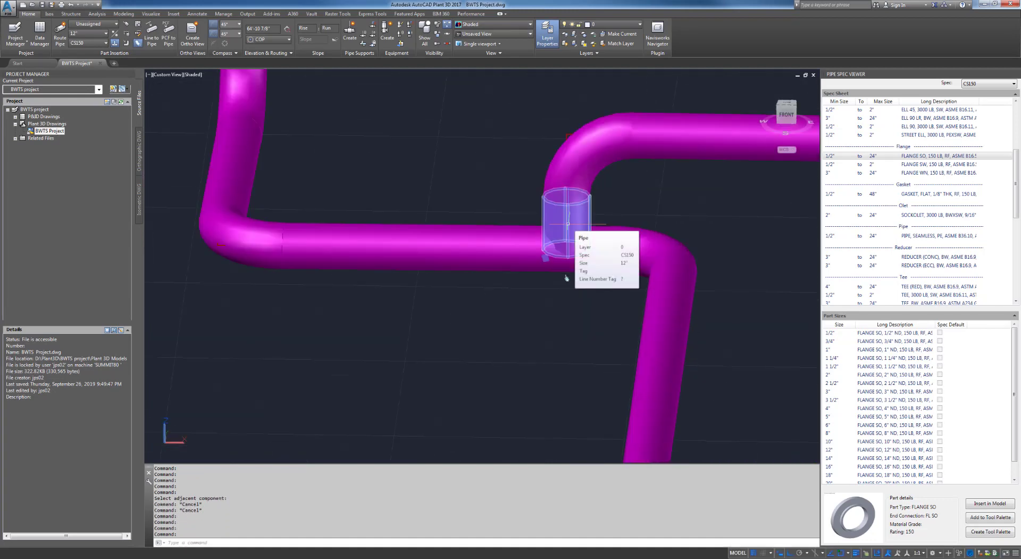
{"action": "left_click", "coordinate": [568, 224]}
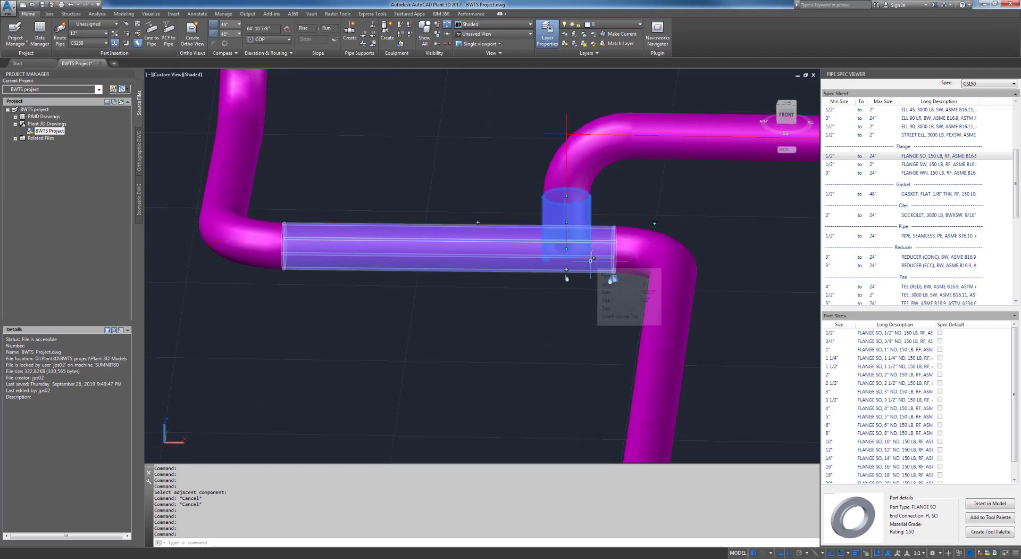
{"action": "key", "text": "Escape"}
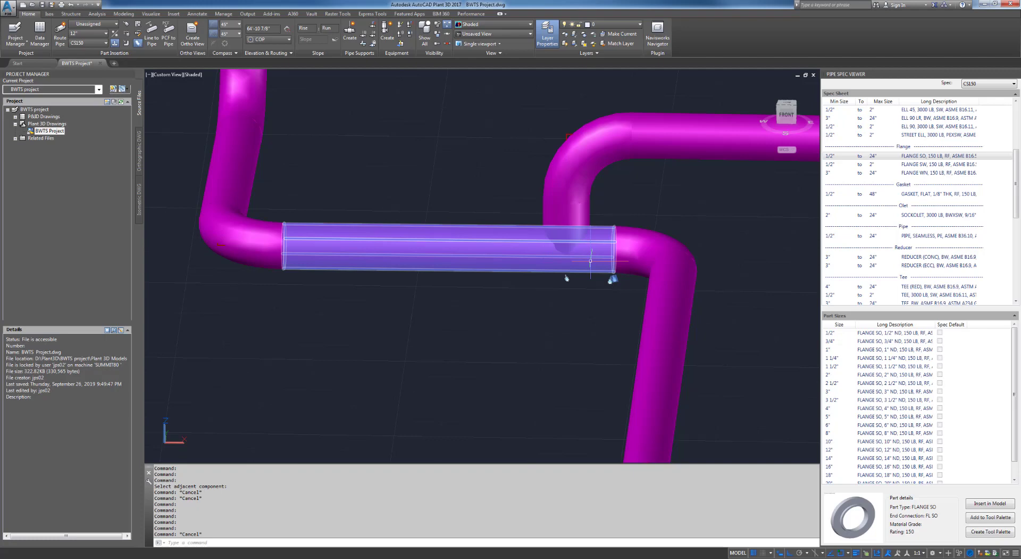
{"action": "middle_click_drag", "start_coordinate": [592, 261], "coordinate": [514, 306], "text": "shift"}
{"action": "scroll", "coordinate": [514, 306], "scroll_direction": "down", "scroll_amount": 3}
{"action": "middle_click_drag", "start_coordinate": [532, 342], "coordinate": [604, 296], "text": "shift"}
{"action": "scroll", "coordinate": [570, 319], "scroll_direction": "up", "scroll_amount": 5}
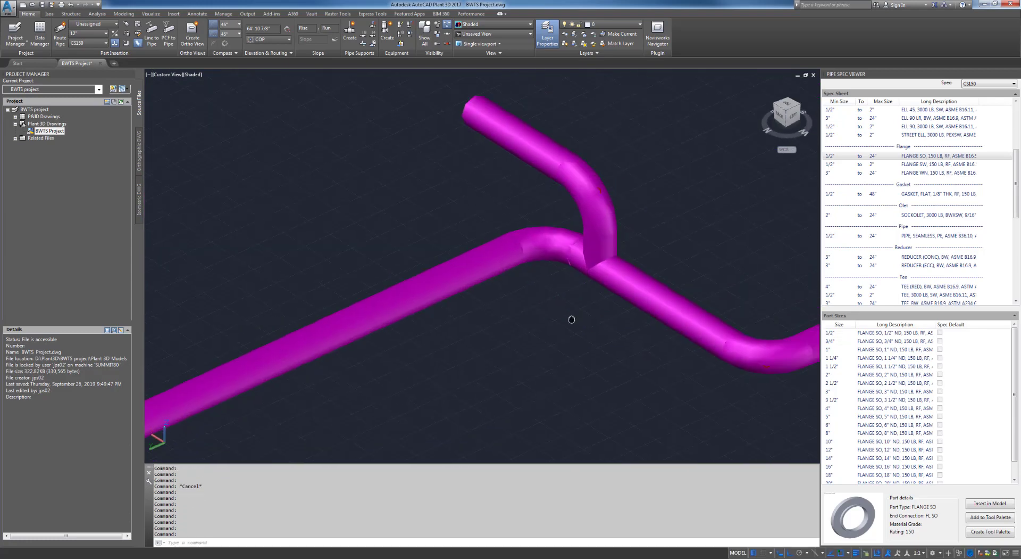
{"action": "middle_click_drag", "start_coordinate": [520, 344], "coordinate": [524, 343], "text": "shift"}
{"action": "middle_click_drag", "start_coordinate": [463, 347], "coordinate": [514, 338], "text": "shift"}
{"action": "scroll", "coordinate": [493, 304], "scroll_direction": "up", "scroll_amount": 4}
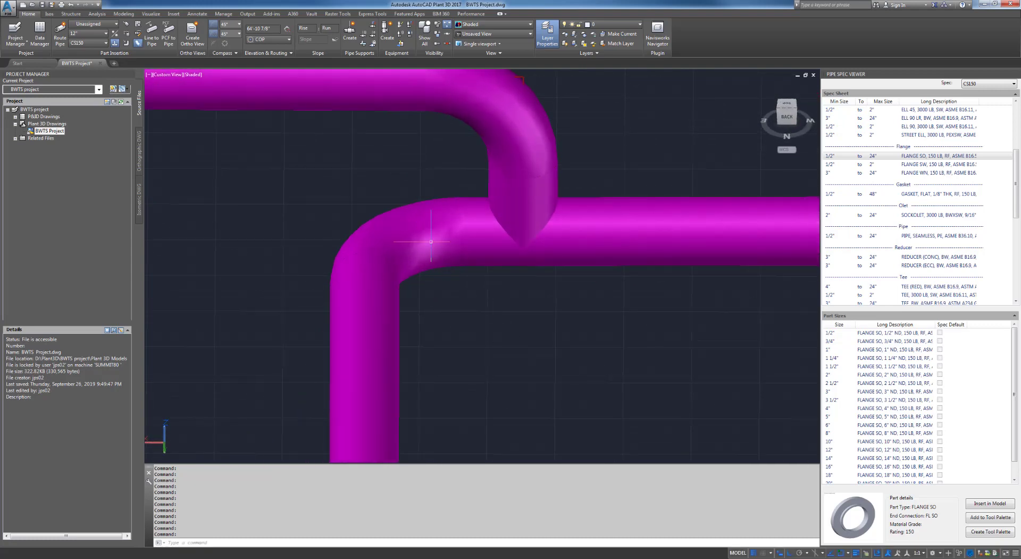
Delete the elbow between the vertical run and the branch connection, along with the short pipe piece next to it.
{"action": "left_click", "coordinate": [430, 241]}
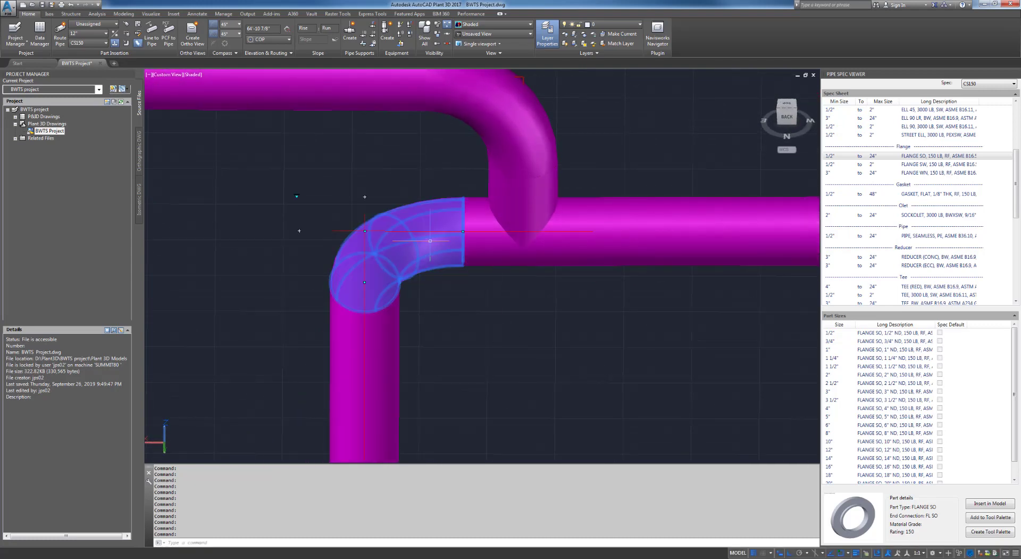
{"action": "key", "text": "Escape"}
{"action": "key", "text": "Escape"}
{"action": "left_click", "coordinate": [433, 253]}
{"action": "key", "text": "Delete"}
{"action": "left_click", "coordinate": [476, 255]}
{"action": "key", "text": "Delete"}
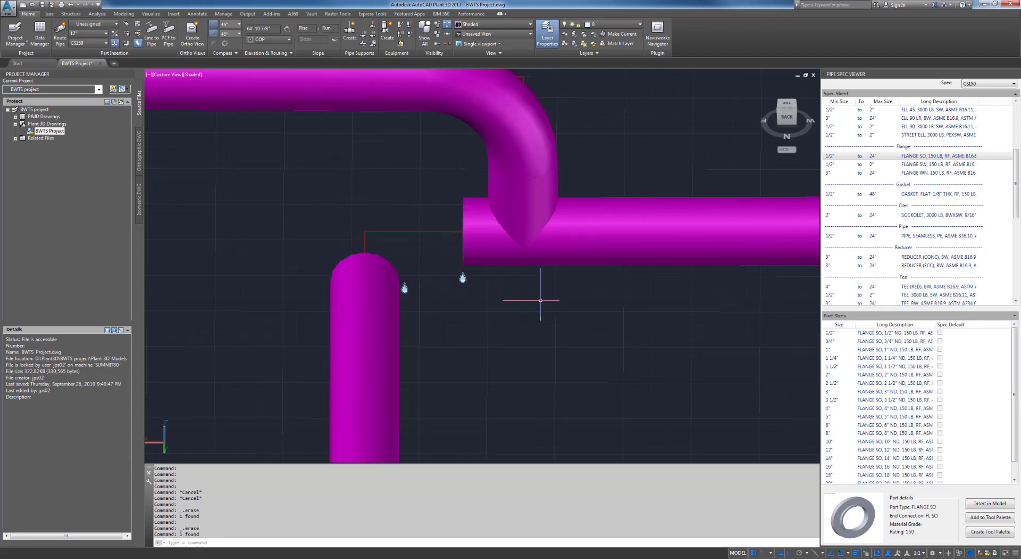
Delete the remaining straight pipe pieces of the main run beside the branch connection.
{"action": "left_click", "coordinate": [557, 255]}
{"action": "key", "text": "Delete"}
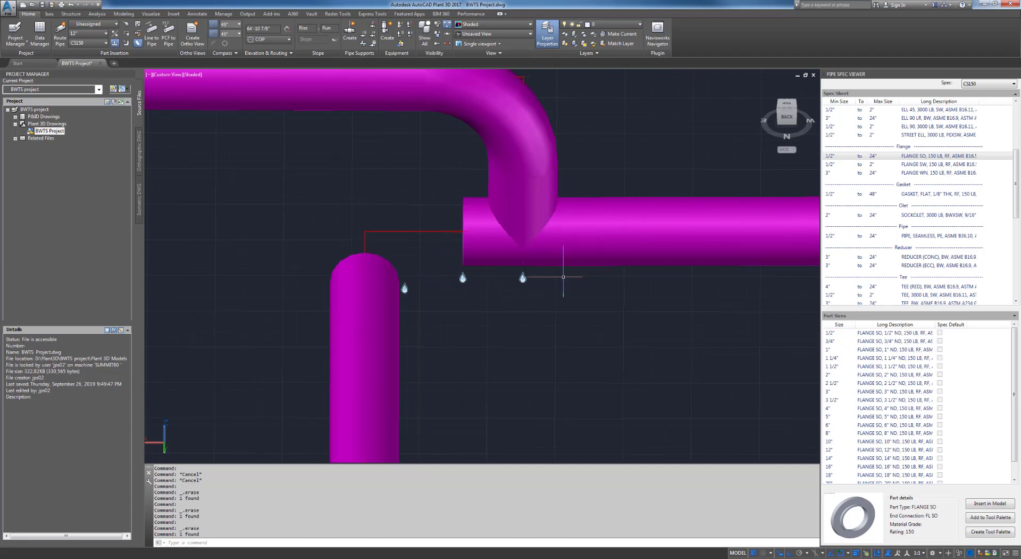
{"action": "left_click", "coordinate": [617, 239]}
{"action": "key", "text": "Delete"}
{"action": "scroll", "coordinate": [576, 284], "scroll_direction": "down", "scroll_amount": 4}
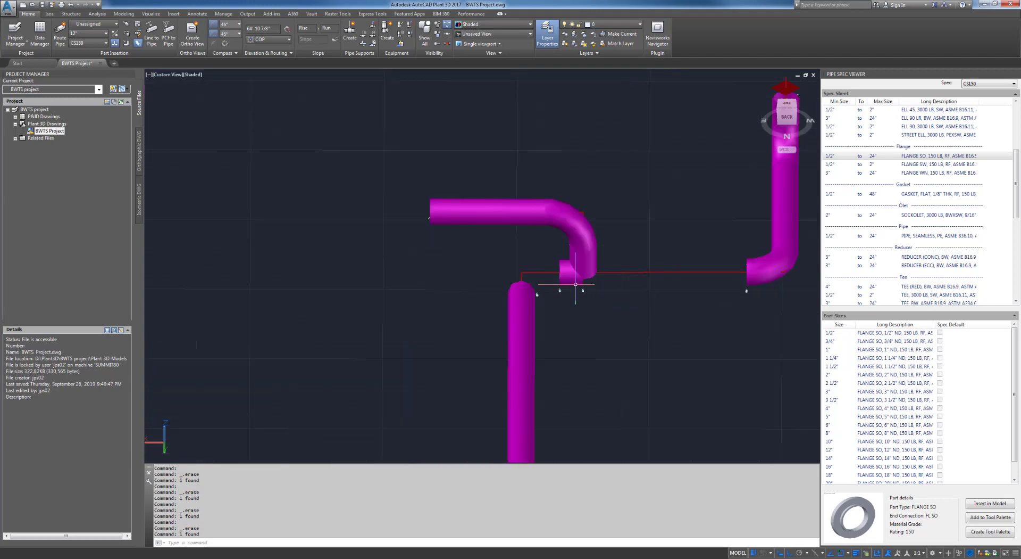
Delete the tee and the short branch pipe below the upper elbow, exposing the route centerlines.
{"action": "left_click", "coordinate": [569, 278]}
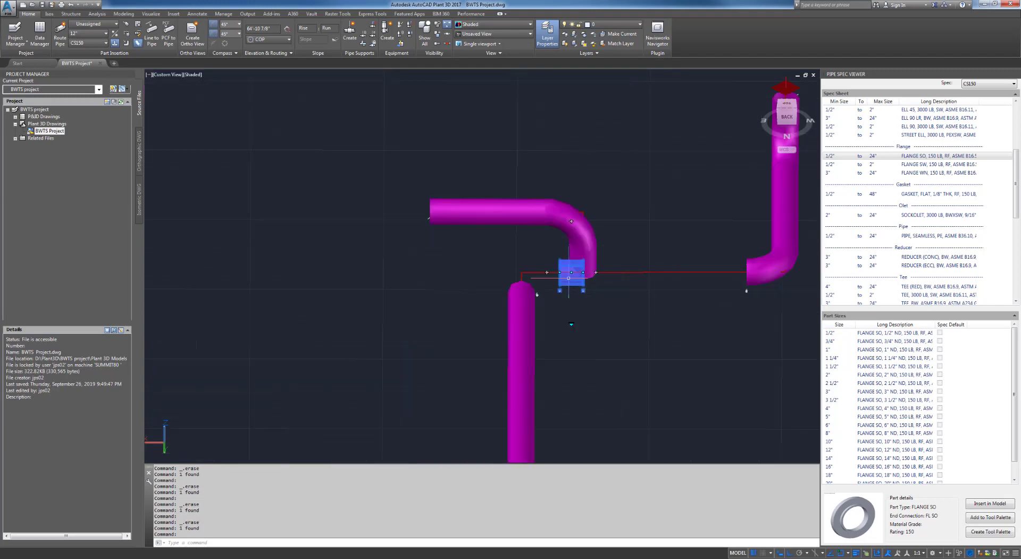
{"action": "key", "text": "Escape"}
{"action": "scroll", "coordinate": [565, 275], "scroll_direction": "up", "scroll_amount": 2}
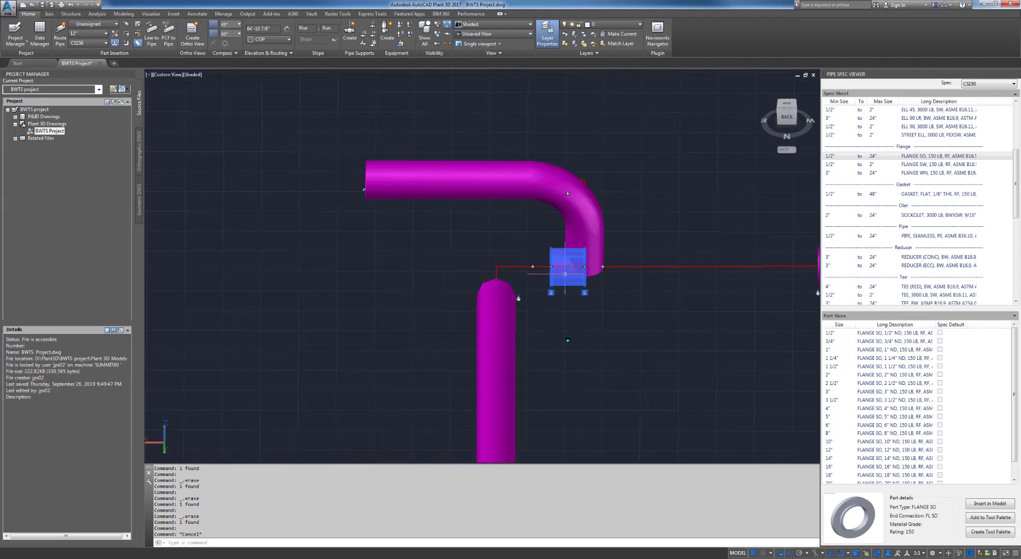
{"action": "left_click", "coordinate": [565, 274]}
{"action": "key", "text": "Delete"}
{"action": "left_click", "coordinate": [566, 273]}
{"action": "key", "text": "Delete"}
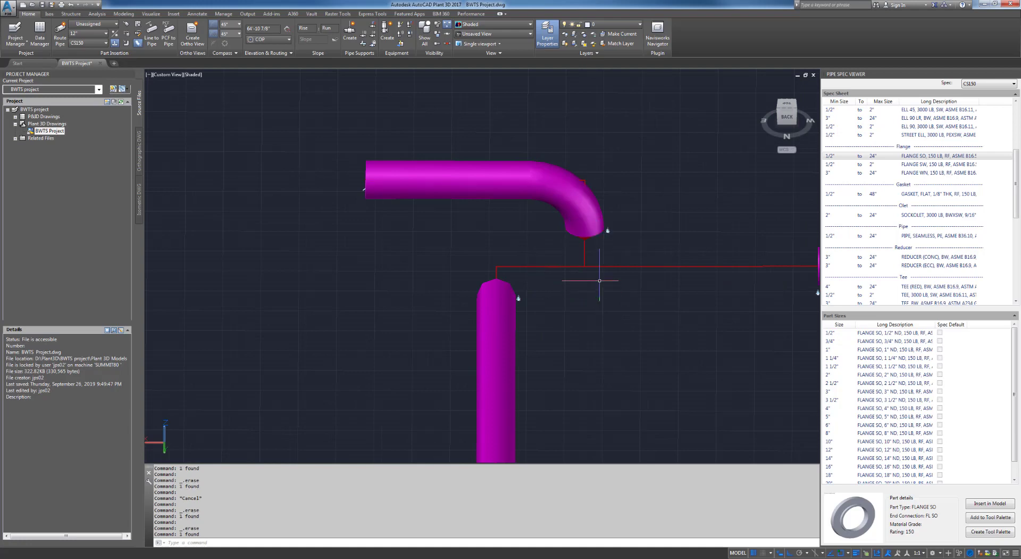
Convert the short centerline between the upper elbow and the main run to 12" CS150 piping.
{"action": "left_click", "coordinate": [599, 279]}
{"action": "left_click", "coordinate": [572, 254]}
{"action": "key", "text": "Escape"}
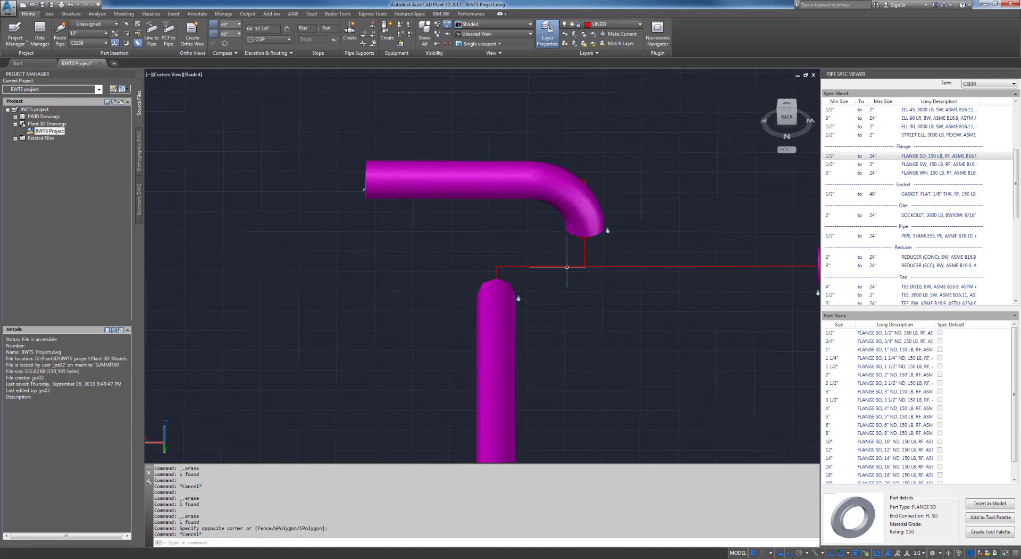
{"action": "left_click", "coordinate": [568, 267]}
{"action": "key", "text": "Escape"}
{"action": "scroll", "coordinate": [582, 279], "scroll_direction": "up", "scroll_amount": 3}
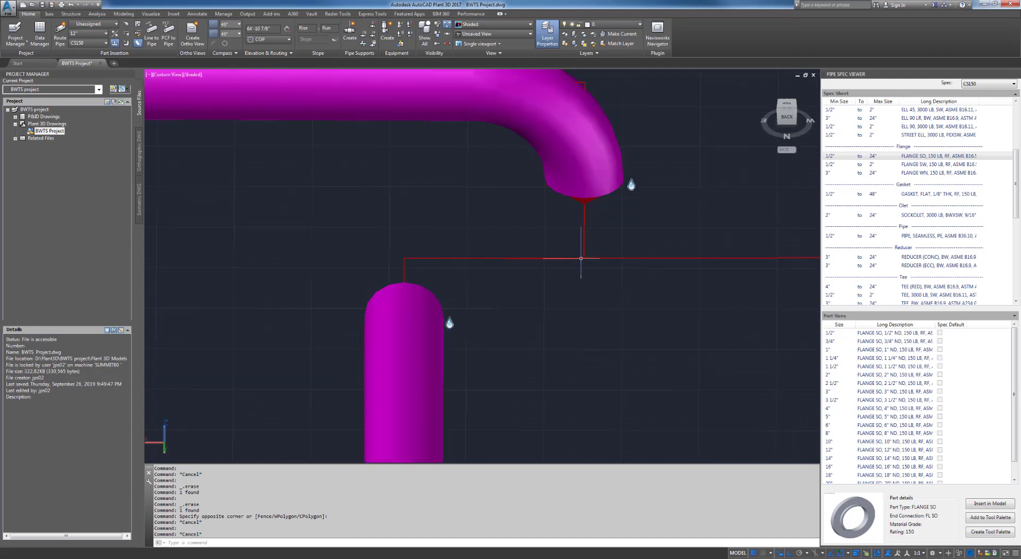
{"action": "left_click", "coordinate": [582, 258]}
{"action": "key", "text": "Escape"}
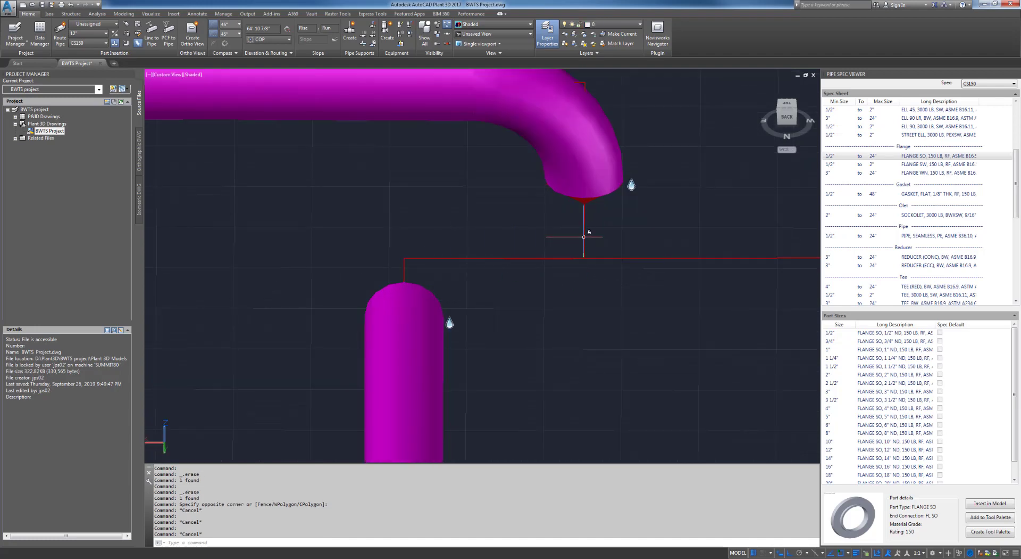
{"action": "left_click", "coordinate": [584, 237]}
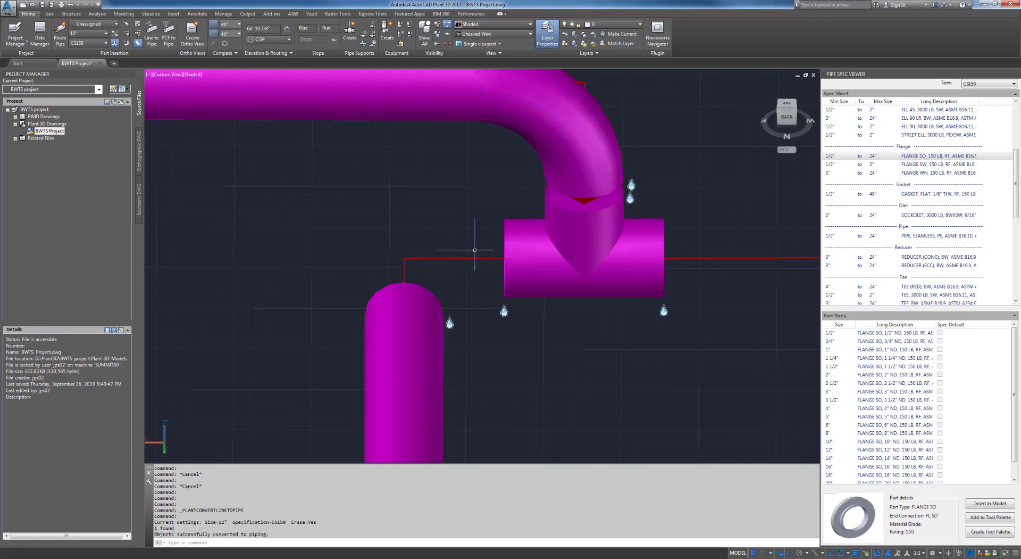
Delete the short pipe stubs on both run ends and on the branch end of the new tee.
{"action": "middle_click_drag", "start_coordinate": [607, 322], "coordinate": [607, 281], "text": "shift"}
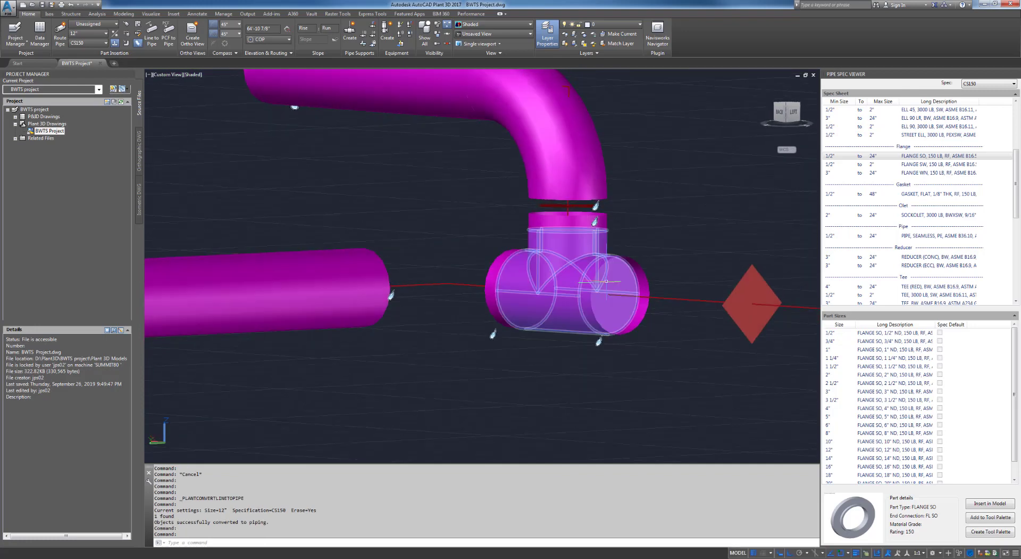
{"action": "left_click", "coordinate": [641, 281]}
{"action": "key", "text": "Delete"}
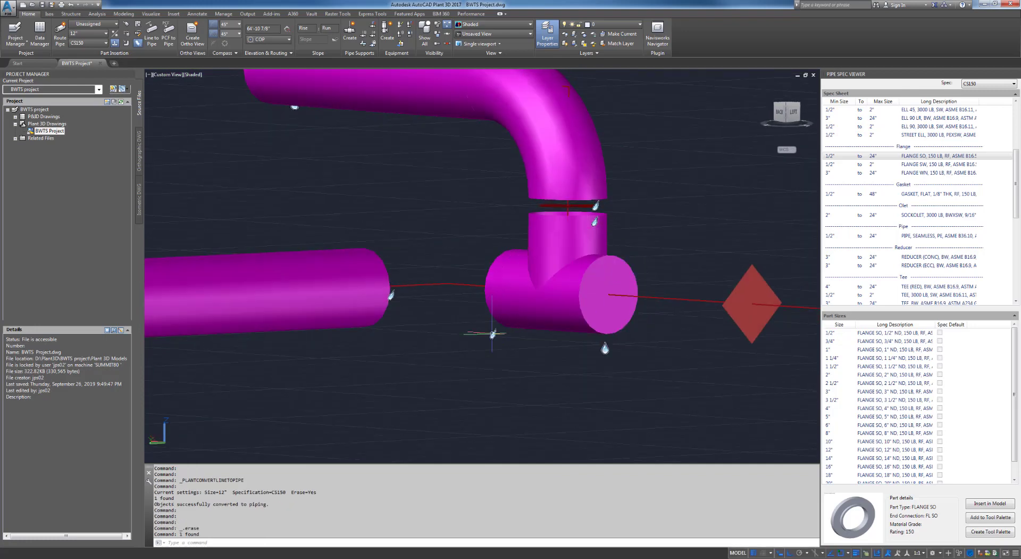
{"action": "middle_click_drag", "start_coordinate": [493, 333], "coordinate": [548, 366], "text": "shift"}
{"action": "left_click", "coordinate": [528, 276]}
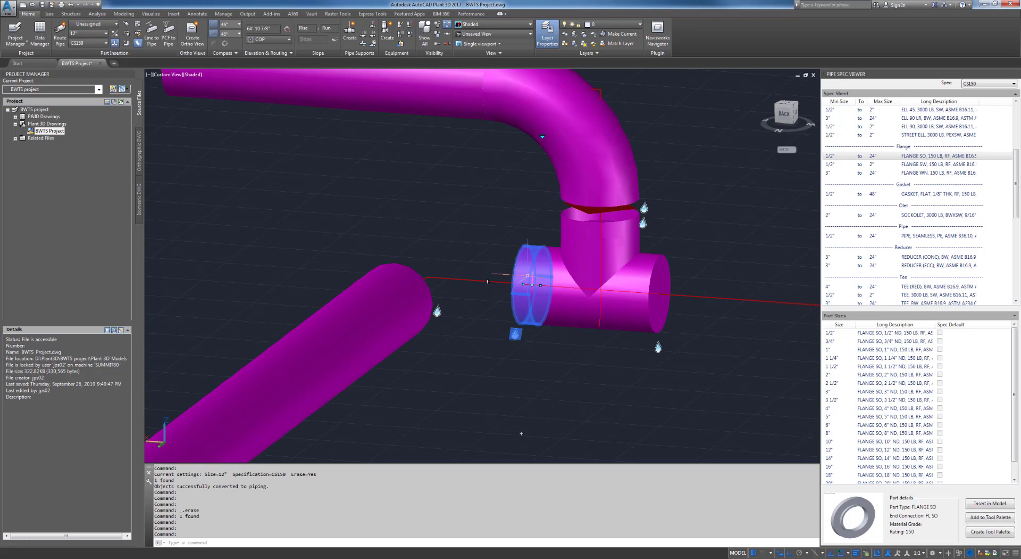
{"action": "key", "text": "Delete"}
{"action": "key", "text": "Escape"}
{"action": "key", "text": "Escape"}
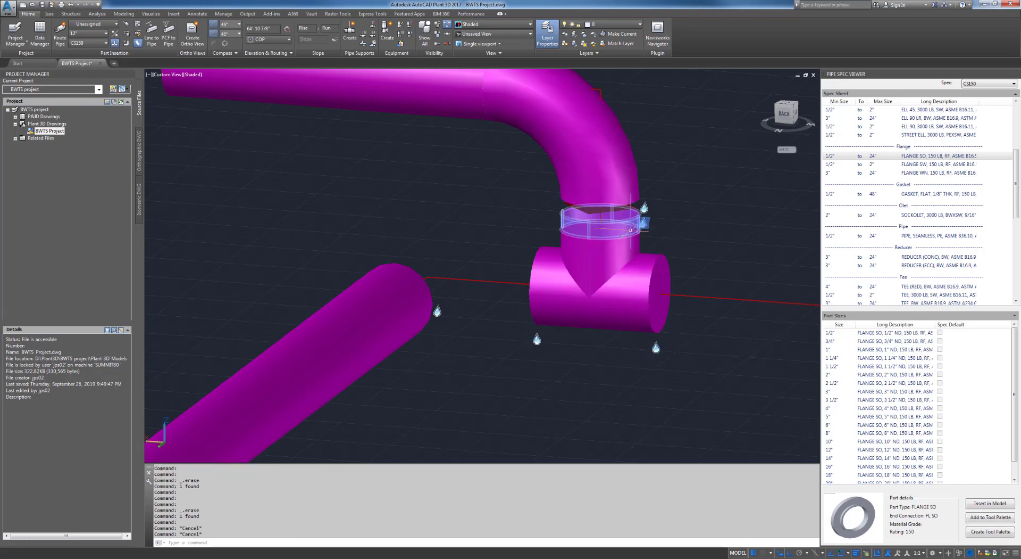
{"action": "left_click", "coordinate": [631, 229]}
{"action": "key", "text": "Delete"}
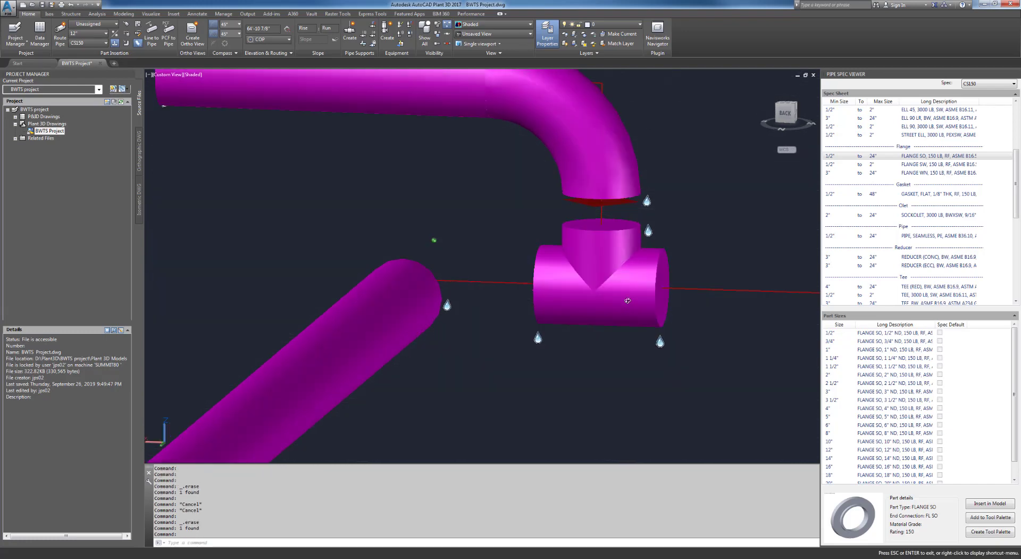
Route pipe from the tee's branch port to the open end of the elbow above it.
{"action": "middle_click_drag", "start_coordinate": [433, 239], "coordinate": [592, 235], "text": "shift"}
{"action": "left_click", "coordinate": [592, 235]}
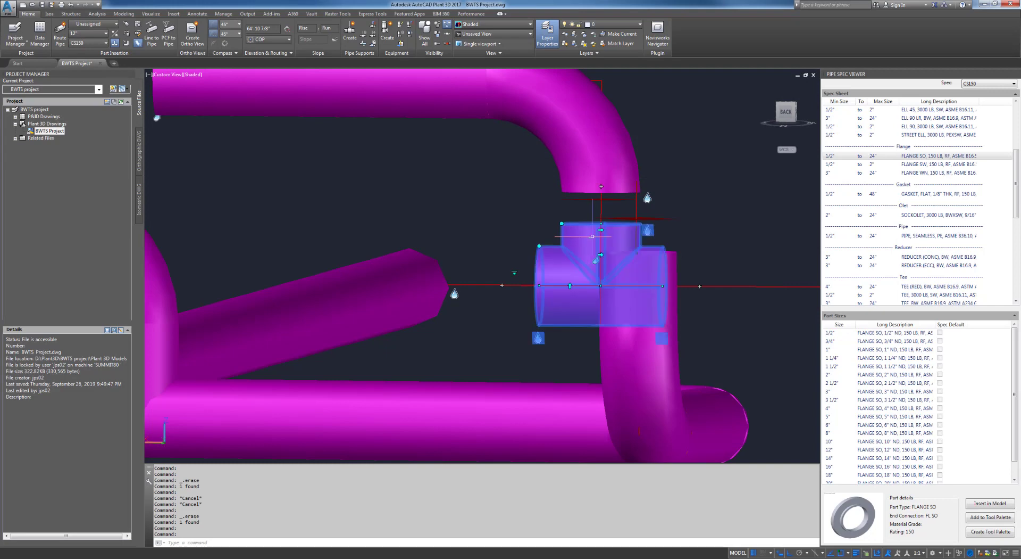
{"action": "left_click", "coordinate": [601, 201]}
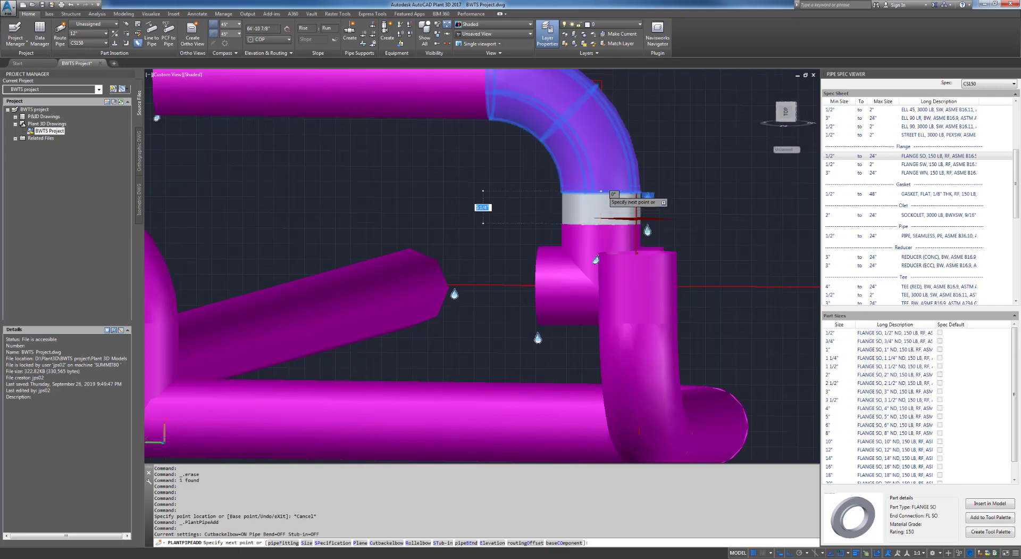
{"action": "key", "text": "Escape"}
{"action": "key", "text": "Escape"}
Shorten the long straight pipe by pulling its end back from the route corner near the tee.
{"action": "scroll", "coordinate": [596, 235], "scroll_direction": "down", "scroll_amount": 4}
{"action": "middle_click_drag", "start_coordinate": [553, 328], "coordinate": [500, 244], "text": "shift"}
{"action": "scroll", "coordinate": [603, 260], "scroll_direction": "down", "scroll_amount": 5}
{"action": "scroll", "coordinate": [508, 208], "scroll_direction": "up", "scroll_amount": 5}
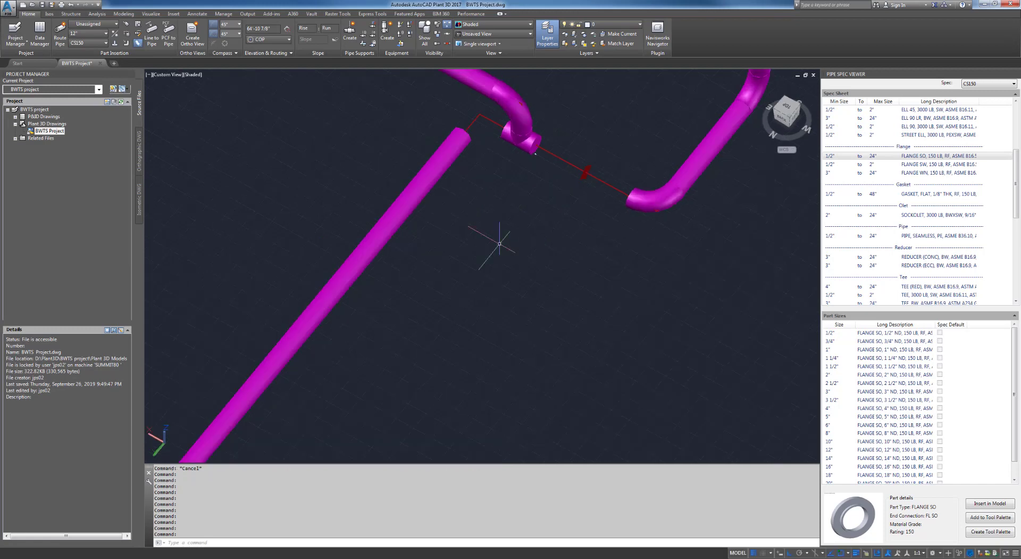
{"action": "left_click", "coordinate": [433, 169]}
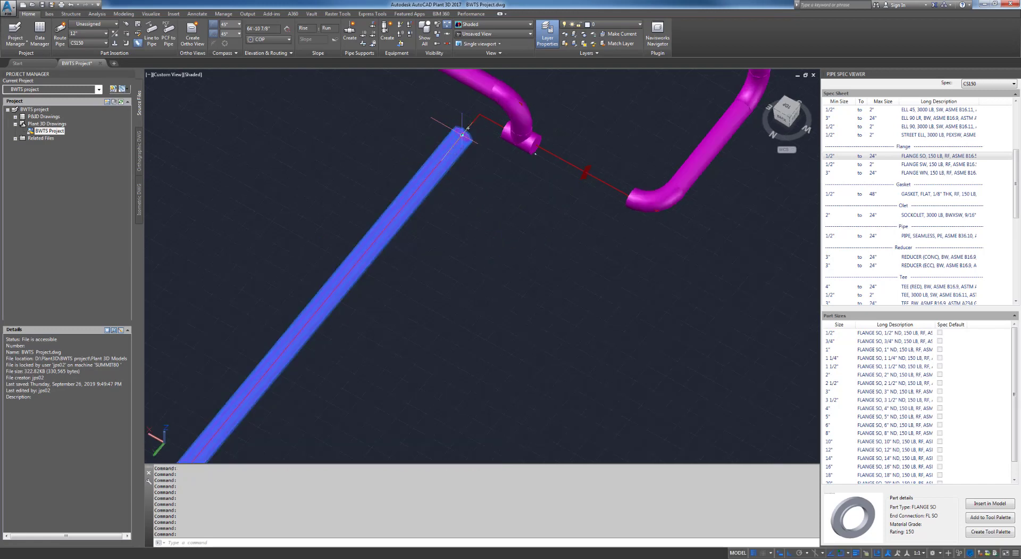
{"action": "left_click", "coordinate": [453, 217]}
{"action": "key", "text": "Escape"}
{"action": "key", "text": "Escape"}
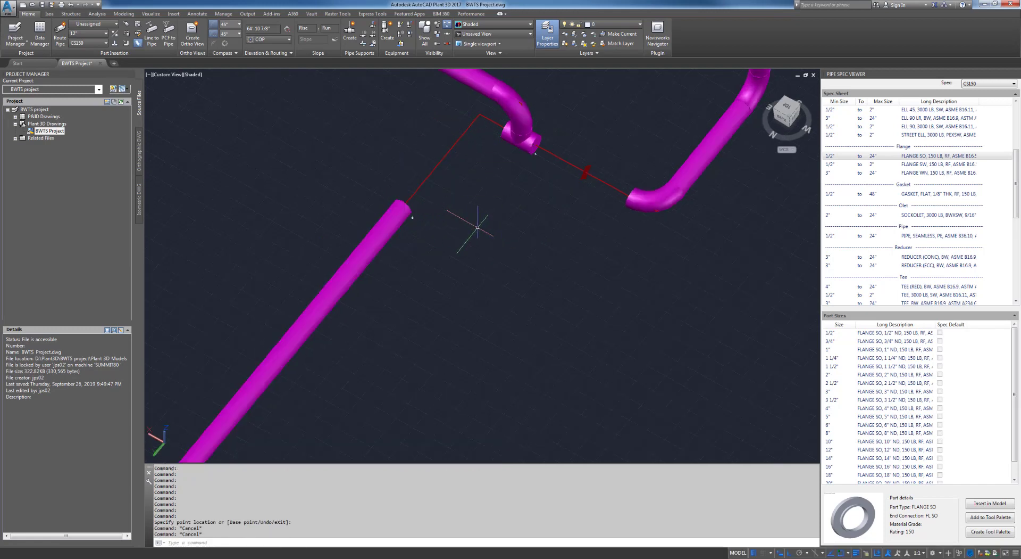
Insert an ELL 90 LR butt-weld elbow from the CS150 spec on the tee's open run end, turned toward the long pipe.
{"action": "middle_click_drag", "start_coordinate": [477, 227], "coordinate": [520, 257], "text": "shift"}
{"action": "scroll", "coordinate": [478, 178], "scroll_direction": "up", "scroll_amount": 4}
{"action": "middle_click_drag", "start_coordinate": [520, 258], "coordinate": [528, 223], "text": "shift"}
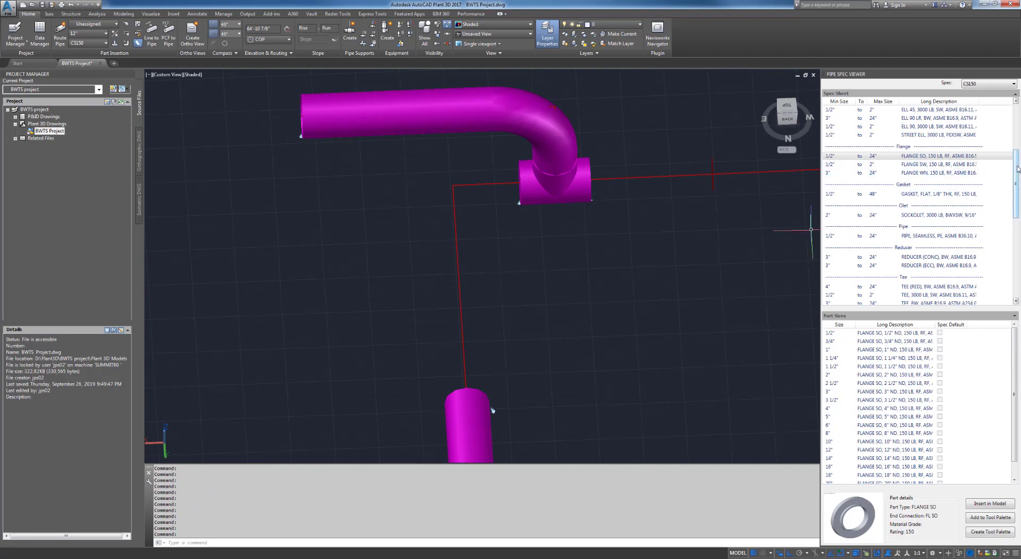
{"action": "scroll", "coordinate": [1018, 169], "scroll_direction": "up", "scroll_amount": 3}
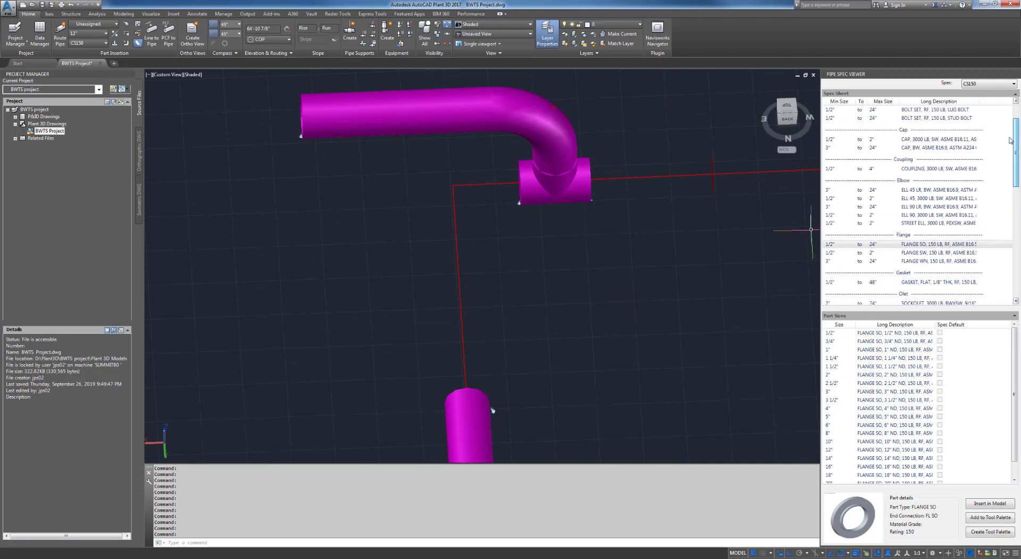
{"action": "left_click", "coordinate": [928, 207]}
{"action": "left_click", "coordinate": [990, 503]}
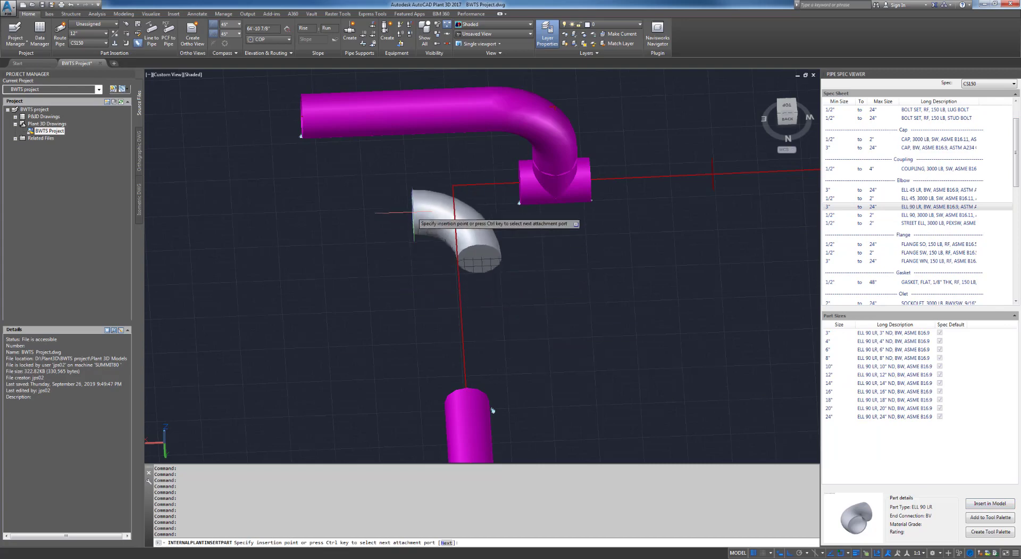
{"action": "key", "text": "ctrl"}
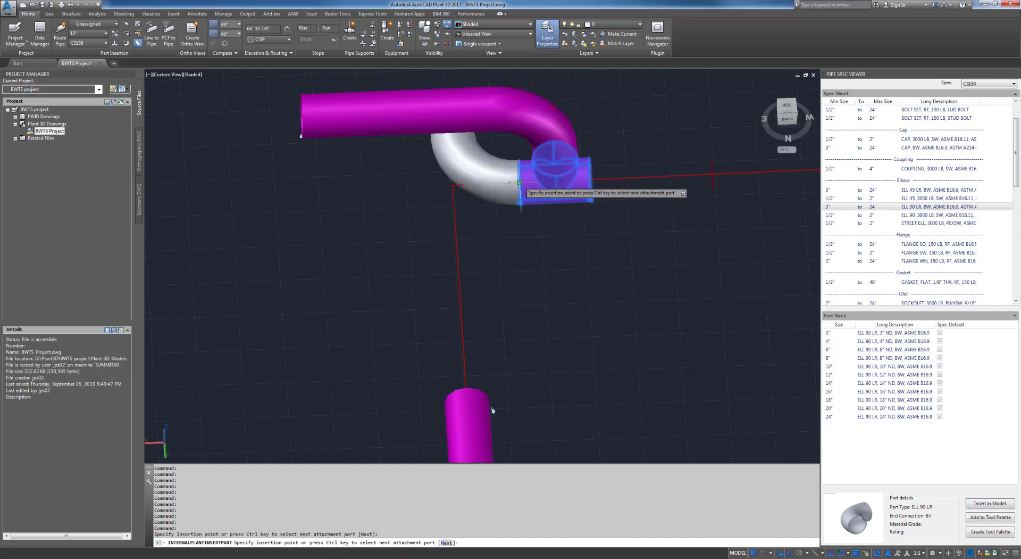
{"action": "left_click", "coordinate": [589, 209]}
{"action": "key", "text": "Return"}
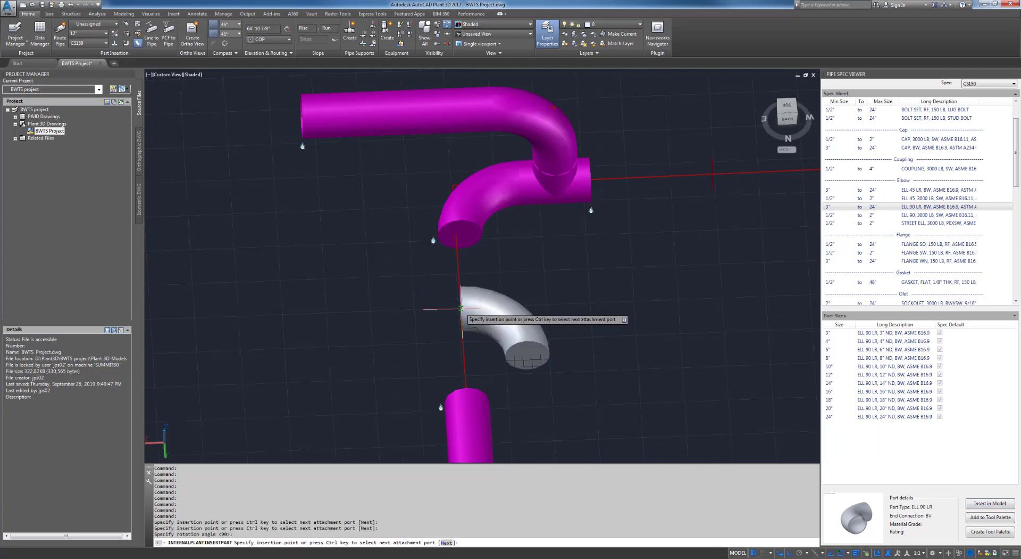
{"action": "key", "text": "Escape"}
{"action": "key", "text": "Escape"}
Move the new elbow off the tee along the run, leaving a gap between them.
{"action": "left_click", "coordinate": [472, 212]}
{"action": "scroll", "coordinate": [468, 209], "scroll_direction": "up", "scroll_amount": 3}
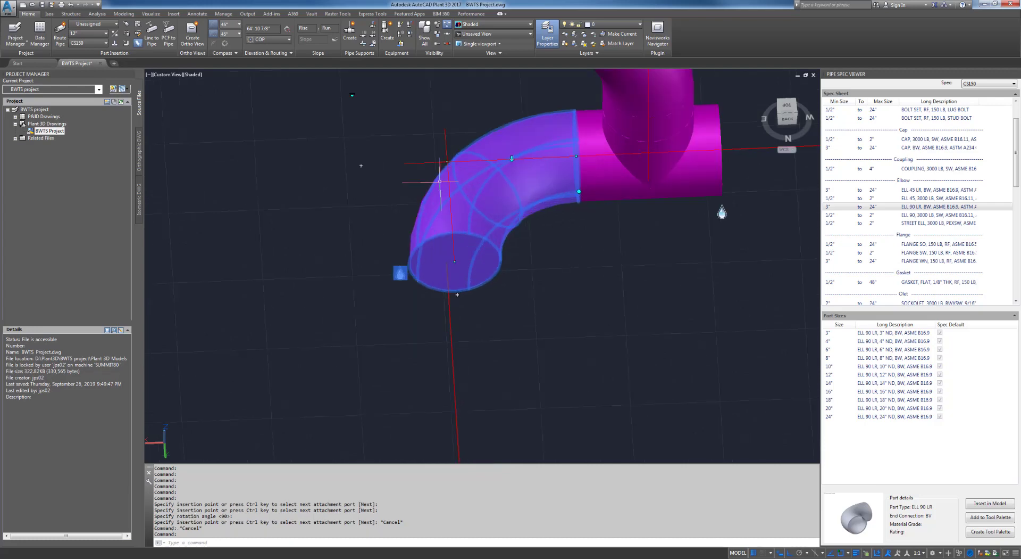
{"action": "middle_click_drag", "start_coordinate": [482, 233], "coordinate": [527, 284], "text": "shift"}
{"action": "left_click", "coordinate": [522, 180]}
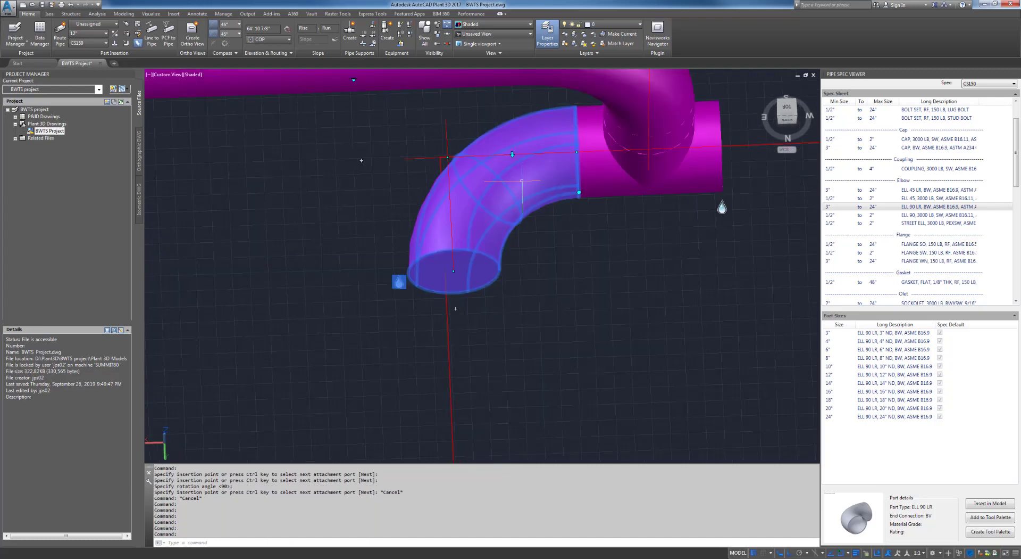
{"action": "key", "text": "Escape"}
{"action": "key", "text": "Escape"}
{"action": "left_click", "coordinate": [524, 186]}
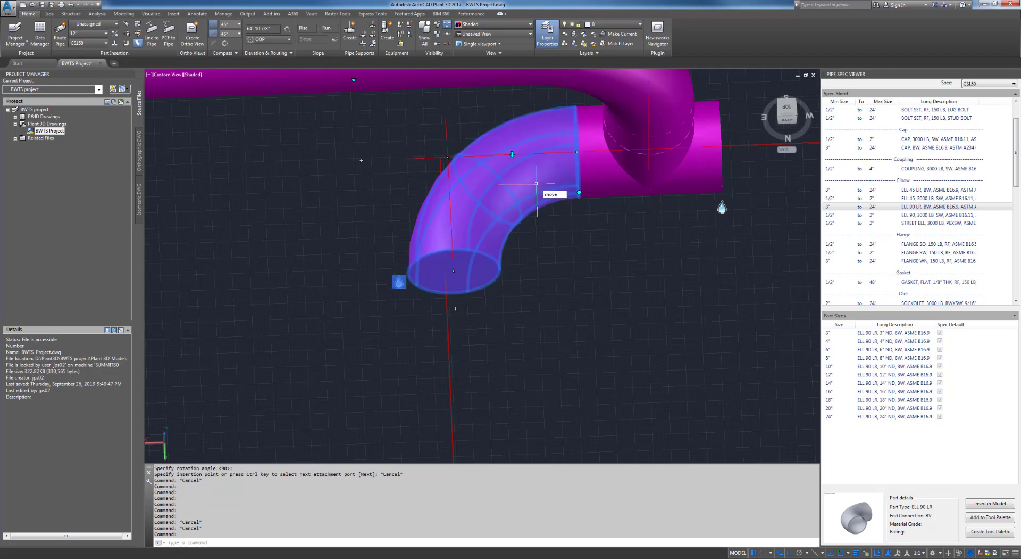
{"action": "key", "text": "Return"}
{"action": "left_click", "coordinate": [492, 152]}
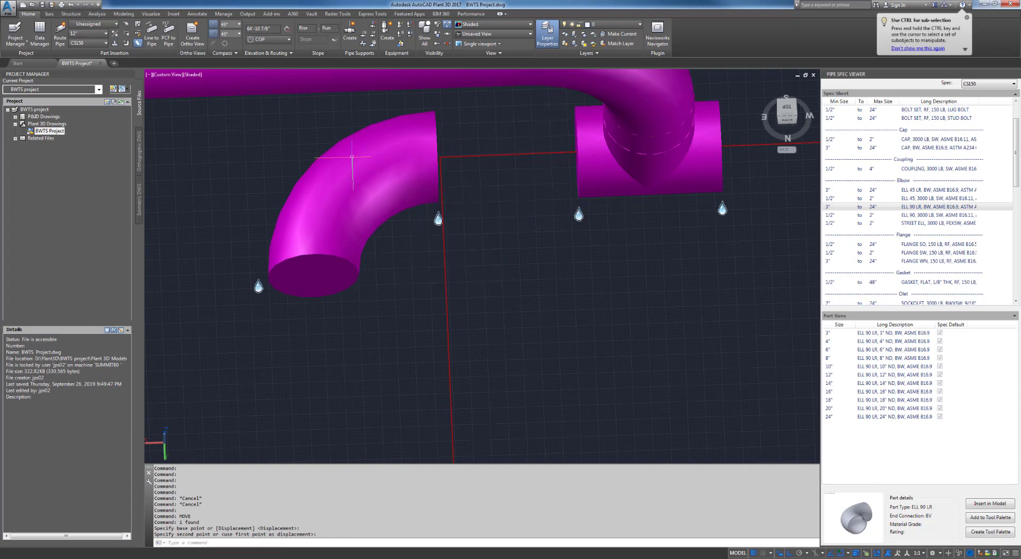
{"action": "key", "text": "Escape"}
{"action": "key", "text": "Escape"}
Route a short straight pipe from the tee's open run port toward the detached elbow.
{"action": "left_click", "coordinate": [591, 160]}
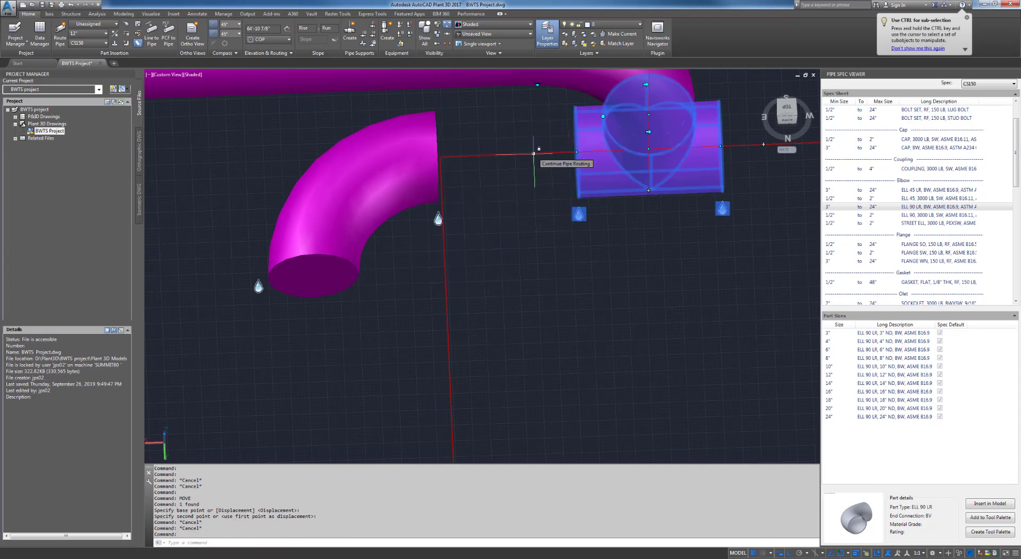
{"action": "left_click", "coordinate": [533, 154]}
{"action": "key", "text": "Escape"}
{"action": "key", "text": "Escape"}
Attach the elbow to the open end of the short pipe and shift it along the run to line up with the route corner.
{"action": "left_click", "coordinate": [413, 166]}
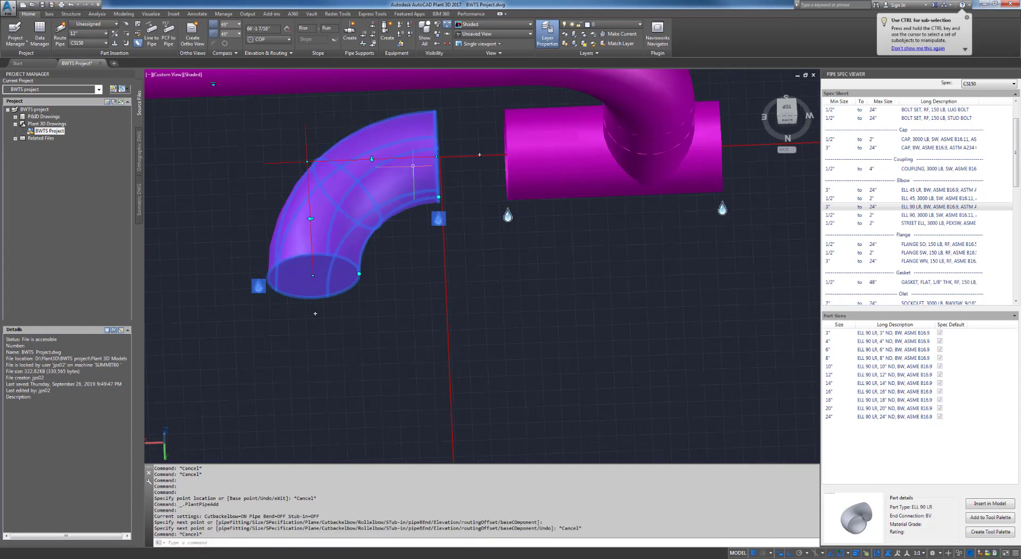
{"action": "left_click", "coordinate": [436, 156]}
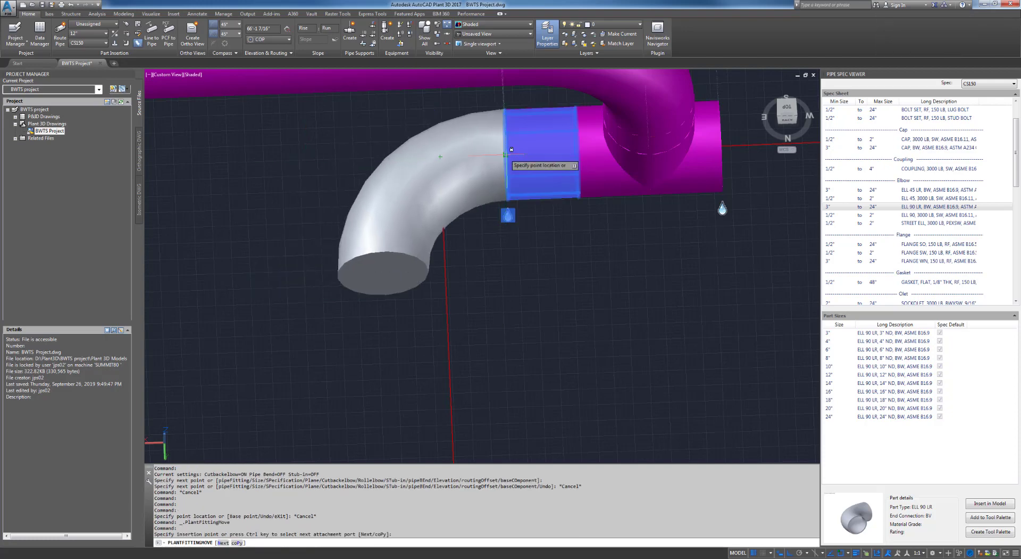
{"action": "key", "text": "Escape"}
{"action": "key", "text": "Escape"}
{"action": "left_click", "coordinate": [438, 179]}
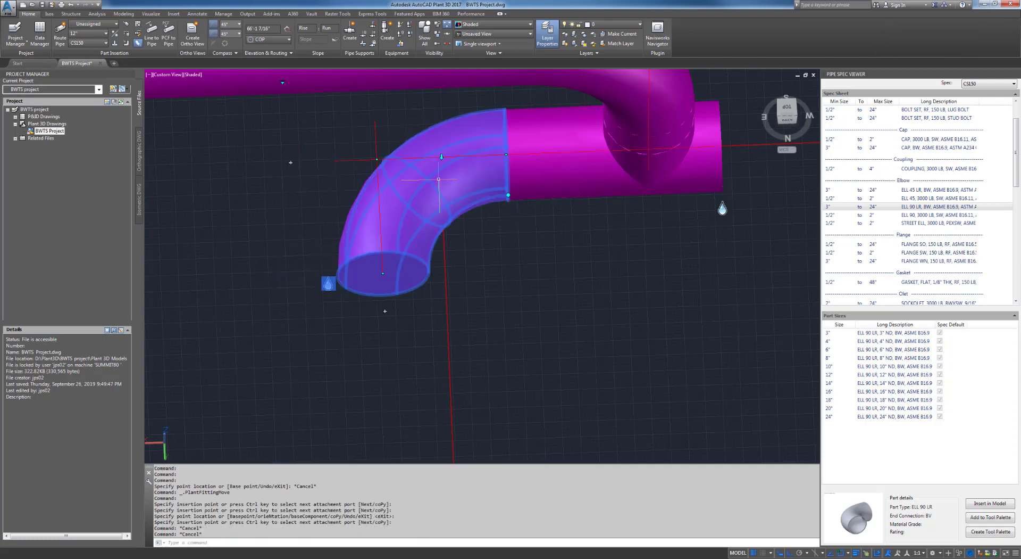
{"action": "left_click", "coordinate": [441, 157]}
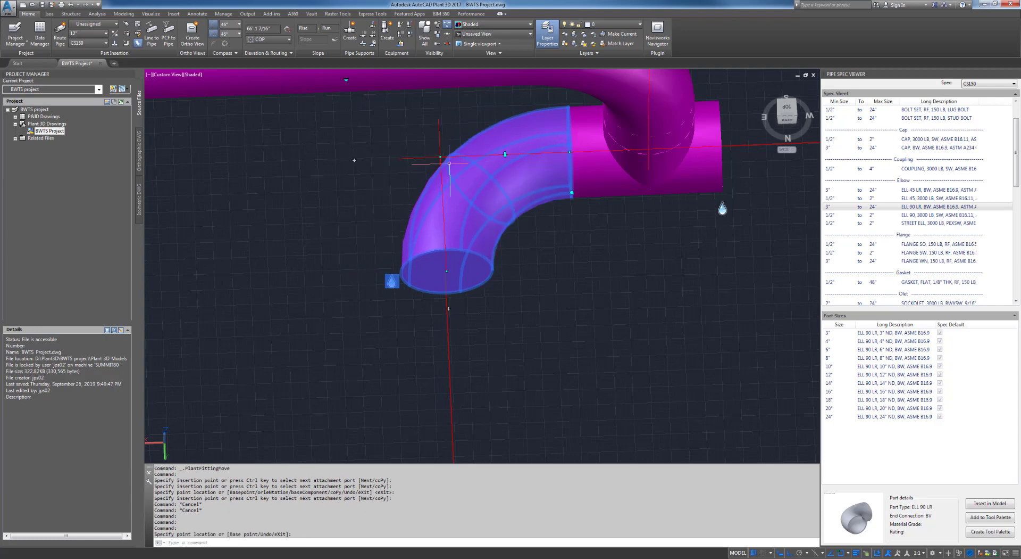
Examine how the placed elbow lines up with the corner of the route centerline.
{"action": "scroll", "coordinate": [239, 171], "scroll_direction": "up", "scroll_amount": 2}
{"action": "key", "text": "Escape"}
{"action": "key", "text": "Escape"}
{"action": "key", "text": "Escape"}
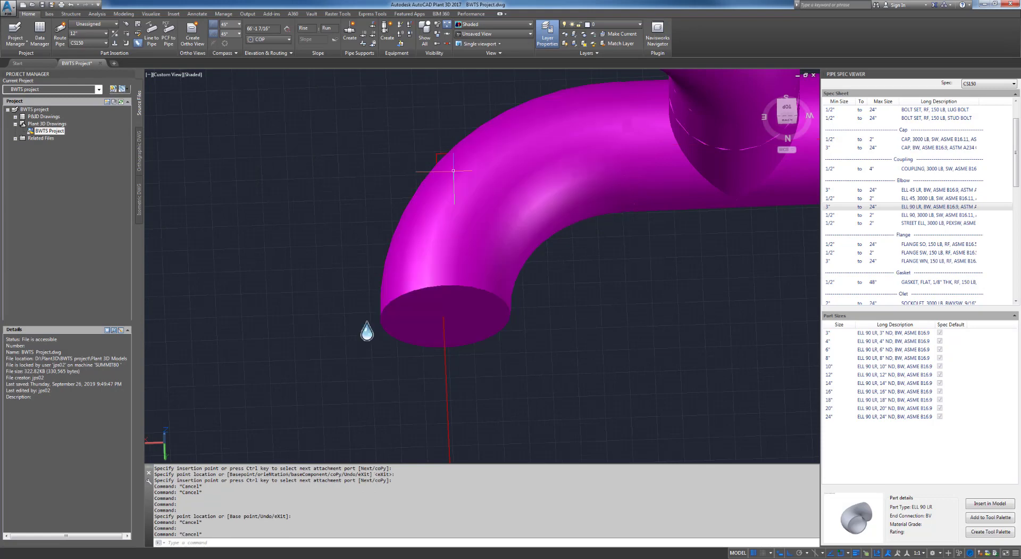
{"action": "scroll", "coordinate": [463, 185], "scroll_direction": "up", "scroll_amount": 3}
{"action": "scroll", "coordinate": [474, 235], "scroll_direction": "down", "scroll_amount": 2}
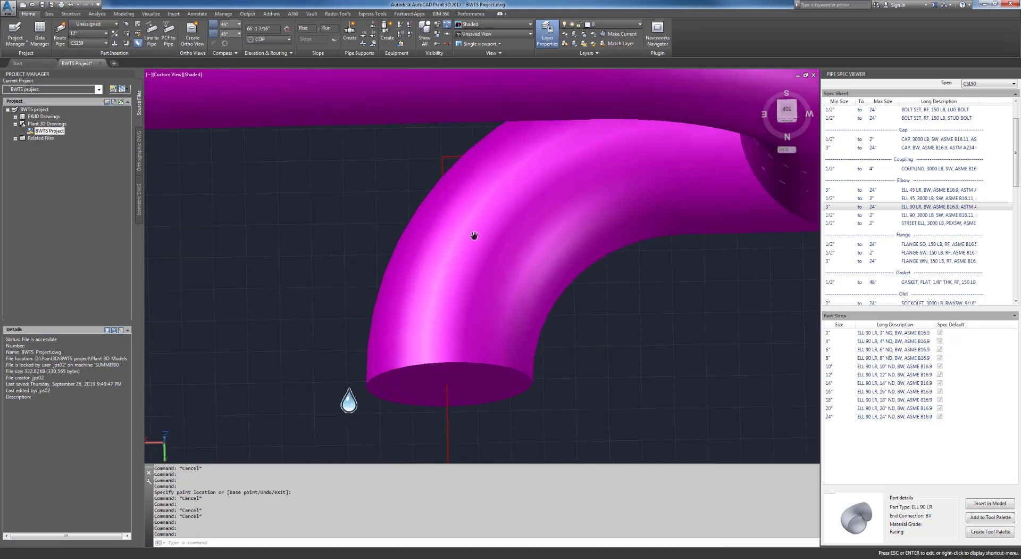
{"action": "scroll", "coordinate": [451, 151], "scroll_direction": "up", "scroll_amount": 4}
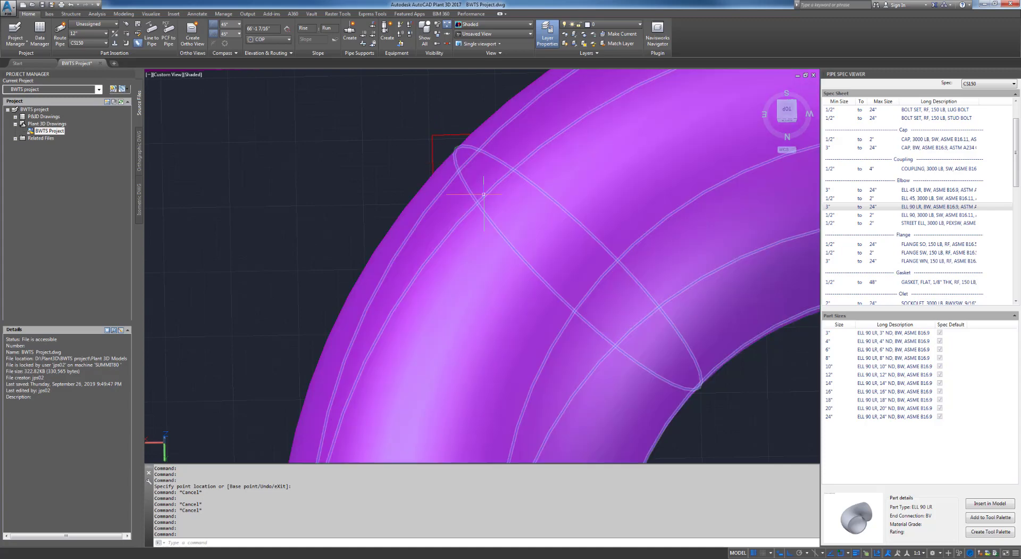
{"action": "left_click", "coordinate": [489, 201]}
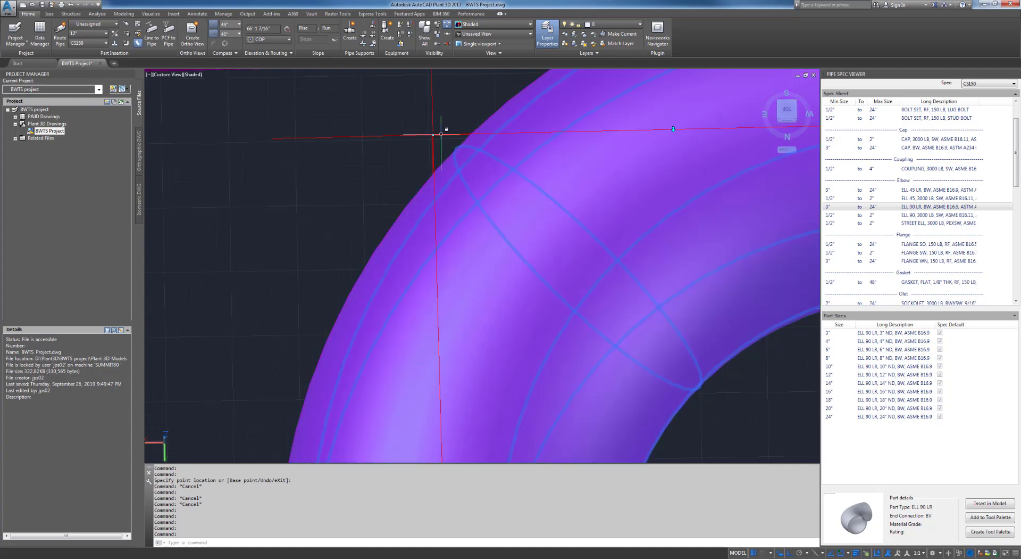
{"action": "scroll", "coordinate": [433, 134], "scroll_direction": "down", "scroll_amount": 5}
{"action": "key", "text": "Escape"}
{"action": "key", "text": "Escape"}
Erase the long straight pipe that stops short of the new elbow's open end.
{"action": "middle_click_drag", "start_coordinate": [566, 278], "coordinate": [544, 297], "text": "shift"}
{"action": "scroll", "coordinate": [543, 296], "scroll_direction": "up", "scroll_amount": 4}
{"action": "middle_click_drag", "start_coordinate": [630, 308], "coordinate": [547, 228], "text": "shift"}
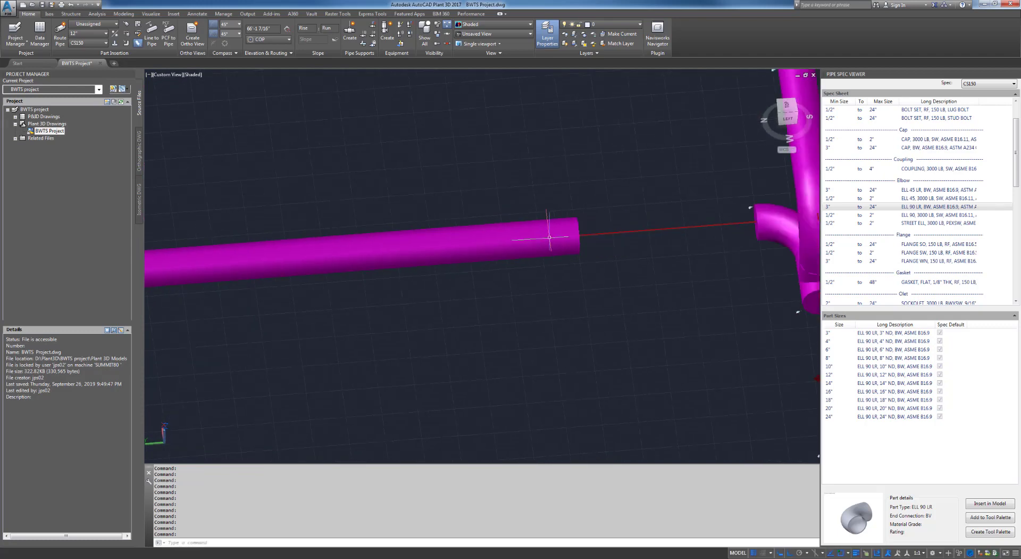
{"action": "left_click", "coordinate": [578, 235]}
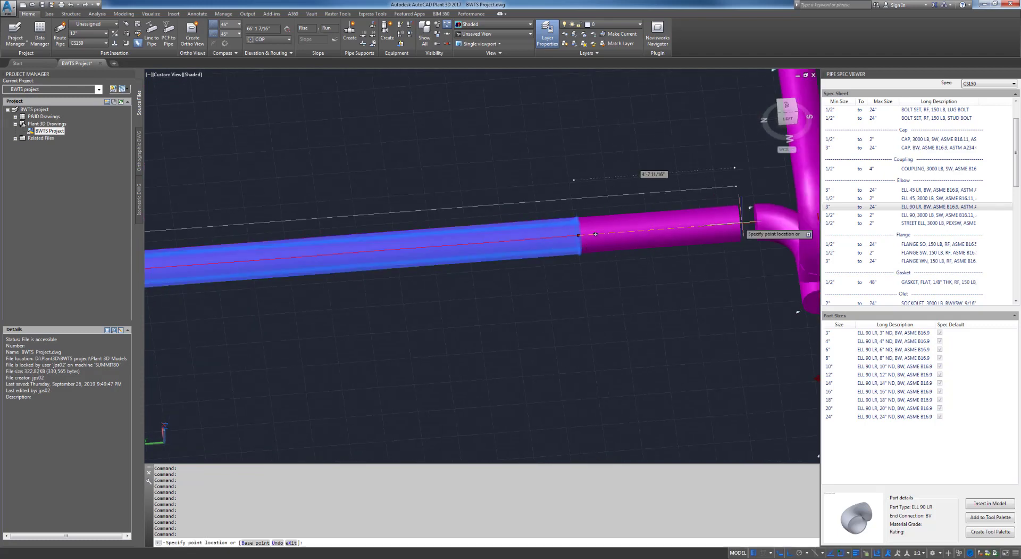
{"action": "key", "text": "Escape"}
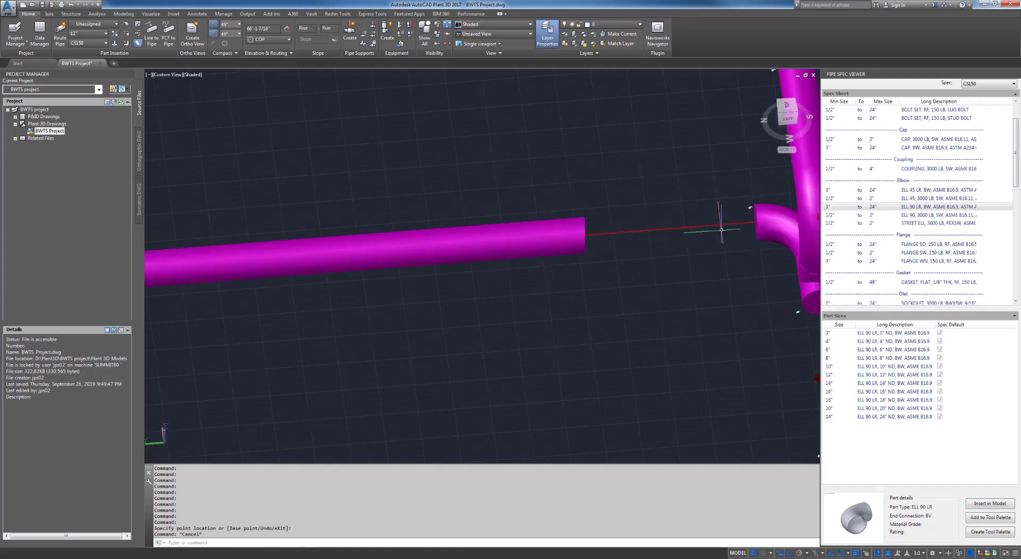
{"action": "left_click", "coordinate": [566, 247]}
{"action": "key", "text": "Delete"}
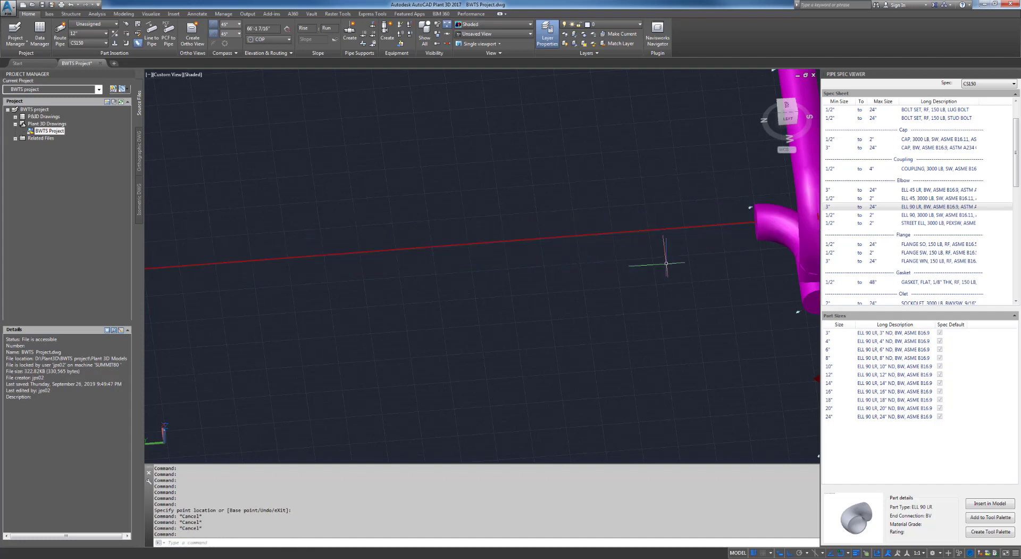
Route a new straight pipe from the elbow's open port along the centerline to the corner elbow of the far piping assembly.
{"action": "left_click", "coordinate": [760, 224]}
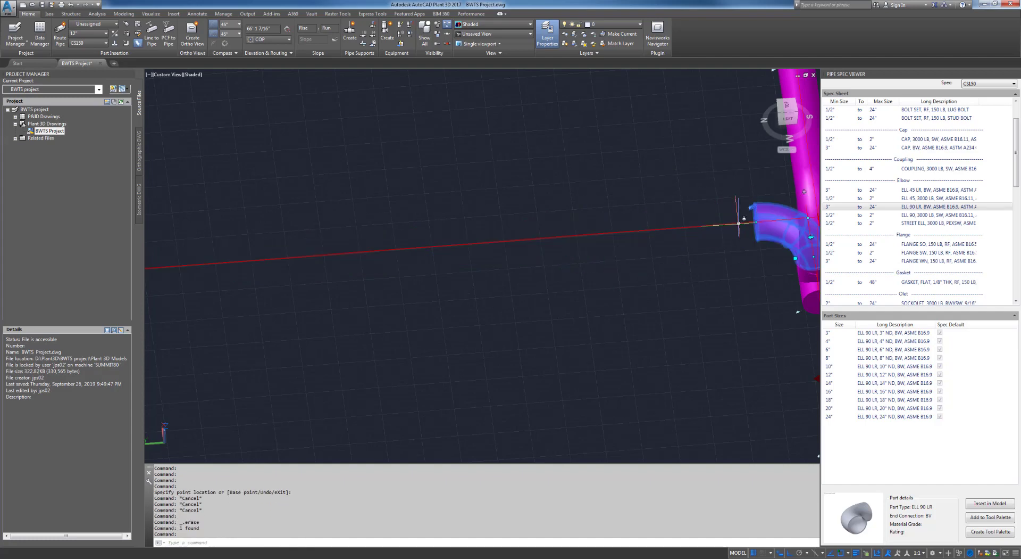
{"action": "left_click", "coordinate": [739, 223]}
{"action": "scroll", "coordinate": [507, 249], "scroll_direction": "down", "scroll_amount": 5}
{"action": "middle_click_drag", "start_coordinate": [342, 265], "coordinate": [702, 235]}
{"action": "scroll", "coordinate": [442, 264], "scroll_direction": "up", "scroll_amount": 5}
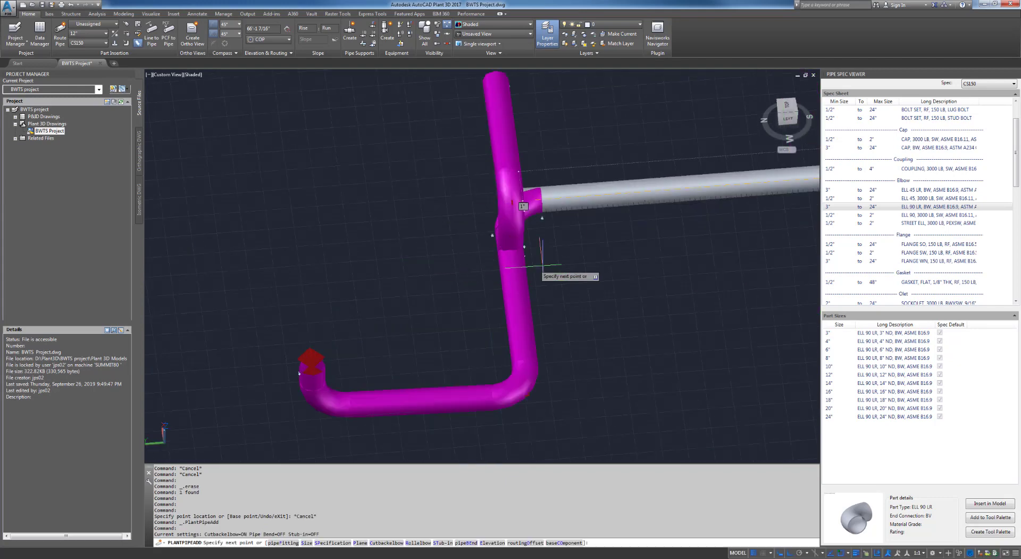
{"action": "key", "text": "Escape"}
{"action": "key", "text": "Escape"}
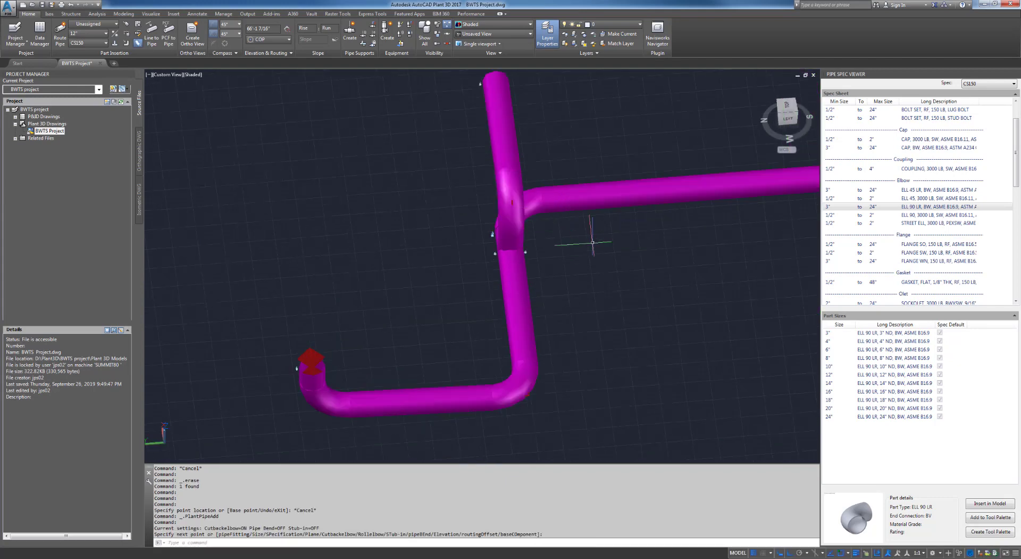
Save the drawing.
{"action": "middle_click_drag", "start_coordinate": [597, 242], "coordinate": [444, 231], "text": "shift"}
{"action": "scroll", "coordinate": [556, 301], "scroll_direction": "up", "scroll_amount": 5}
{"action": "middle_click_drag", "start_coordinate": [556, 301], "coordinate": [483, 306], "text": "shift"}
{"action": "key", "text": "Escape"}
{"action": "key", "text": "ctrl+s"}
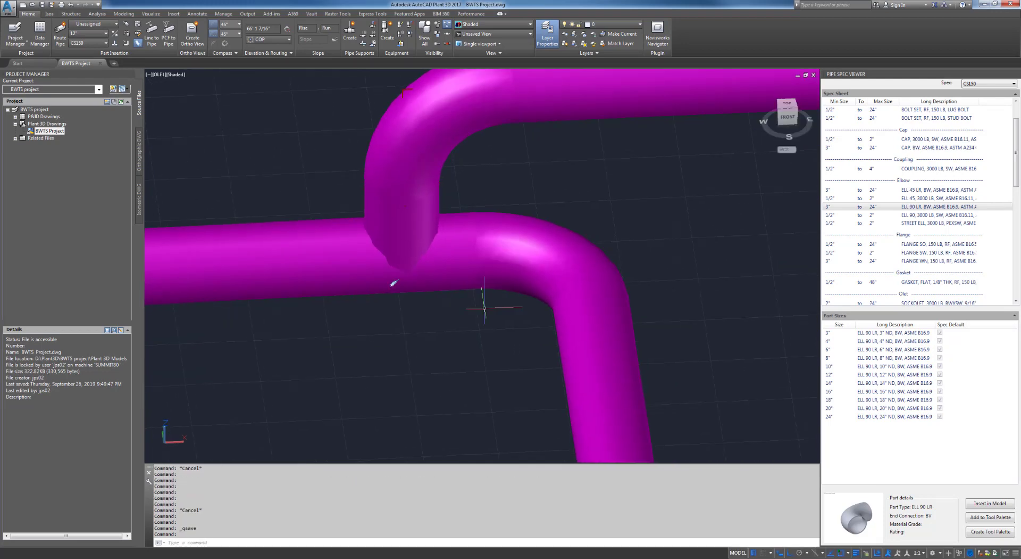
Erase the horizontal piping between the two lower elbows of the far assembly.
{"action": "scroll", "coordinate": [408, 292], "scroll_direction": "down", "scroll_amount": 5}
{"action": "middle_click_drag", "start_coordinate": [416, 313], "coordinate": [460, 296], "text": "shift"}
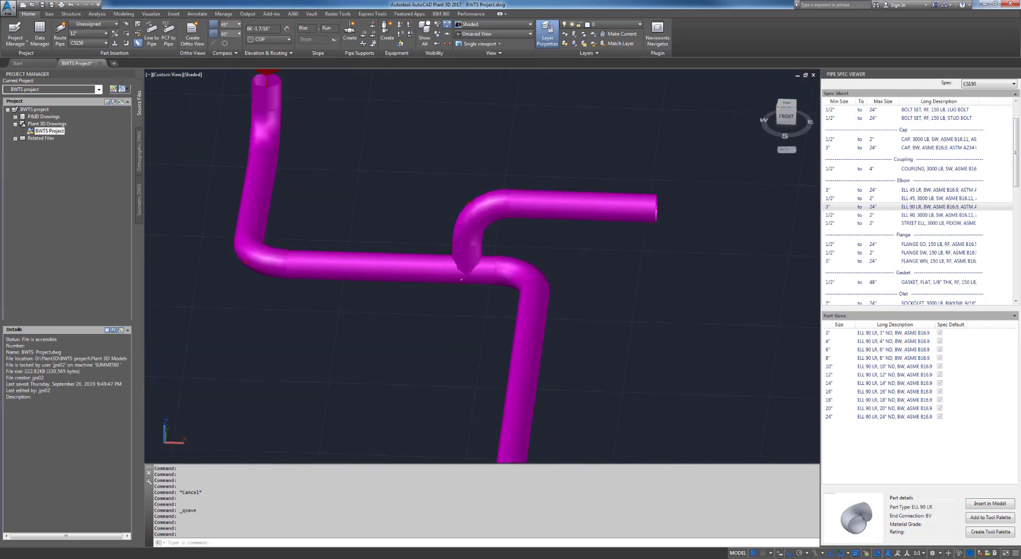
{"action": "scroll", "coordinate": [459, 285], "scroll_direction": "up", "scroll_amount": 4}
{"action": "scroll", "coordinate": [410, 269], "scroll_direction": "down", "scroll_amount": 4}
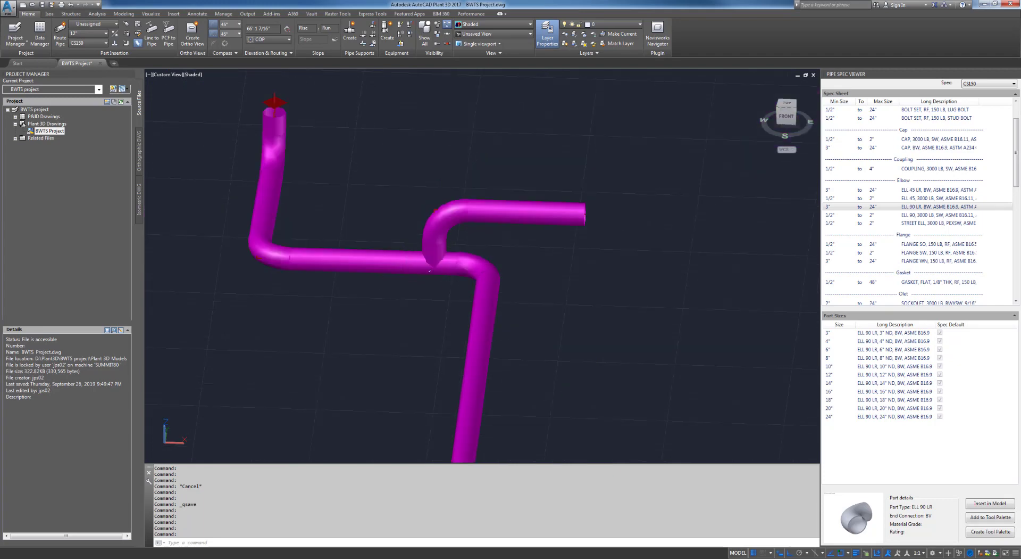
{"action": "scroll", "coordinate": [456, 264], "scroll_direction": "up", "scroll_amount": 4}
{"action": "left_click", "coordinate": [462, 245]}
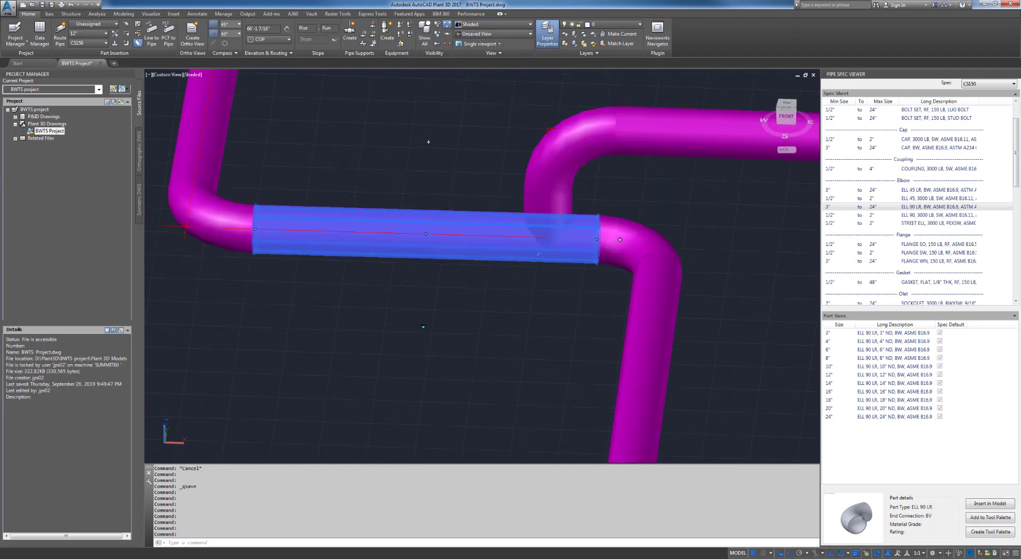
{"action": "key", "text": "Delete"}
{"action": "left_click", "coordinate": [505, 246]}
{"action": "key", "text": "Delete"}
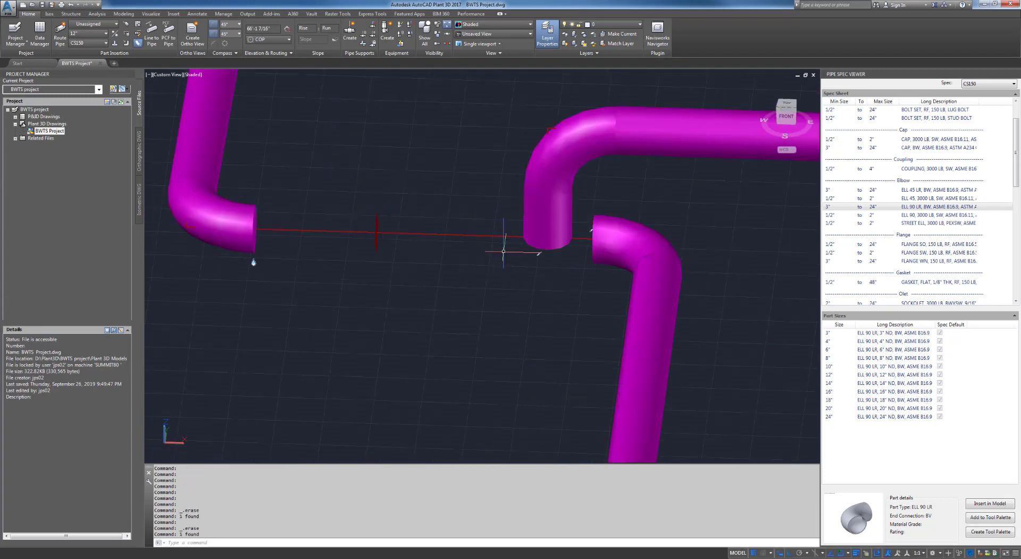
Erase the short vertical pipe under the raised elbow and the elbow at the lower route corner.
{"action": "left_click", "coordinate": [547, 240]}
{"action": "key", "text": "Delete"}
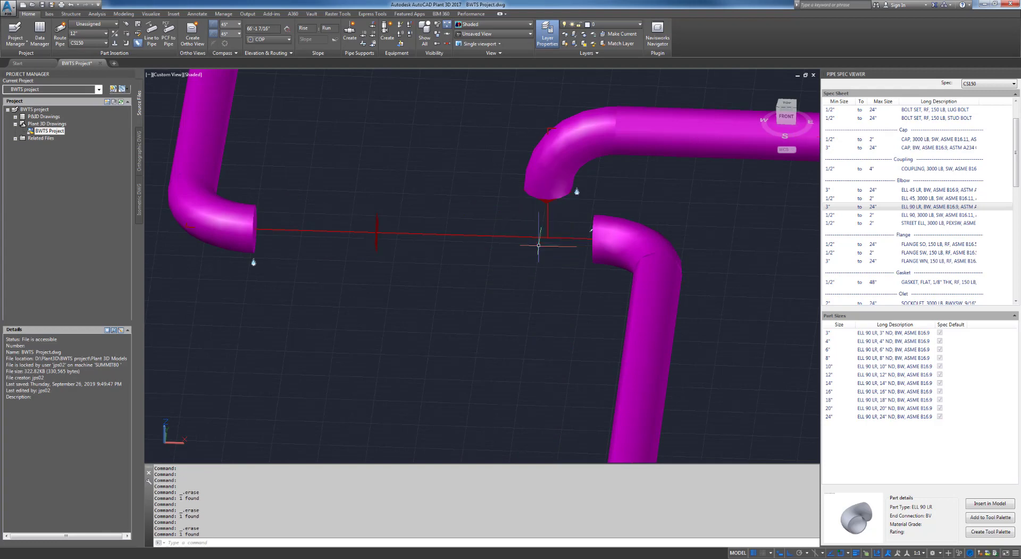
{"action": "scroll", "coordinate": [585, 237], "scroll_direction": "up", "scroll_amount": 4}
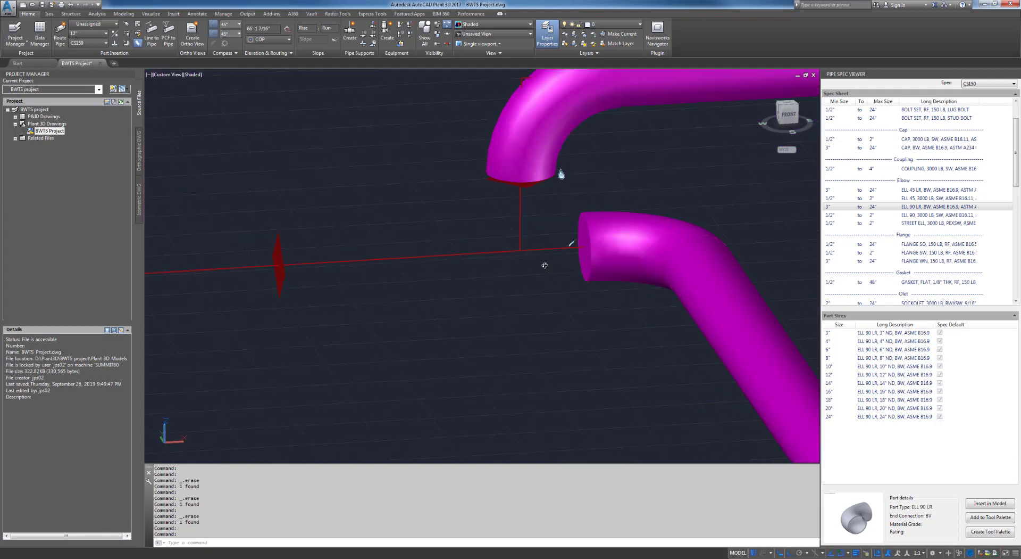
{"action": "left_click", "coordinate": [603, 238]}
{"action": "key", "text": "Delete"}
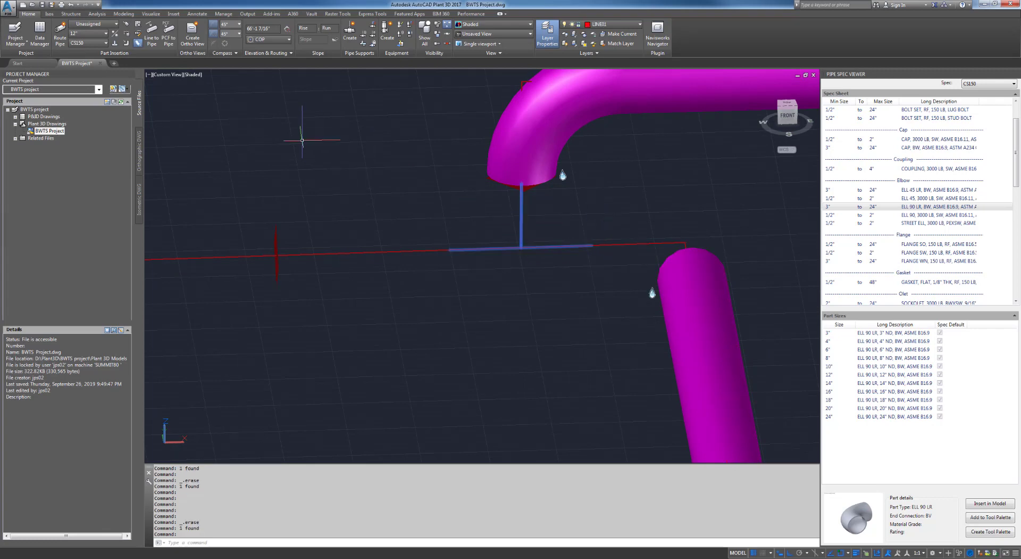
Convert the selected tee centerlines to 12" CS150 piping and erase the leftover pipe piece above the tee's branch.
{"action": "left_click", "coordinate": [152, 33]}
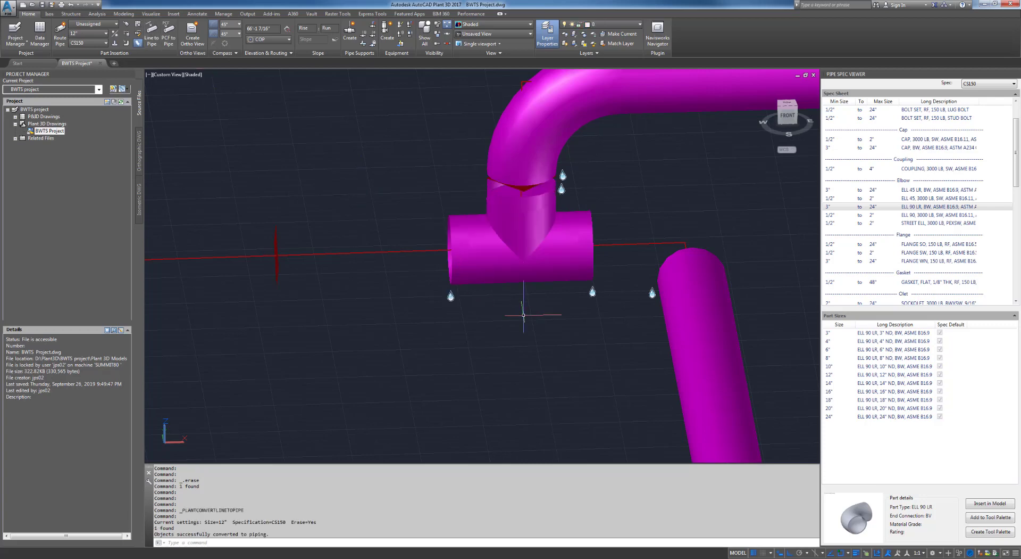
{"action": "middle_click_drag", "start_coordinate": [522, 289], "coordinate": [522, 289], "text": "shift"}
{"action": "left_click", "coordinate": [524, 188]}
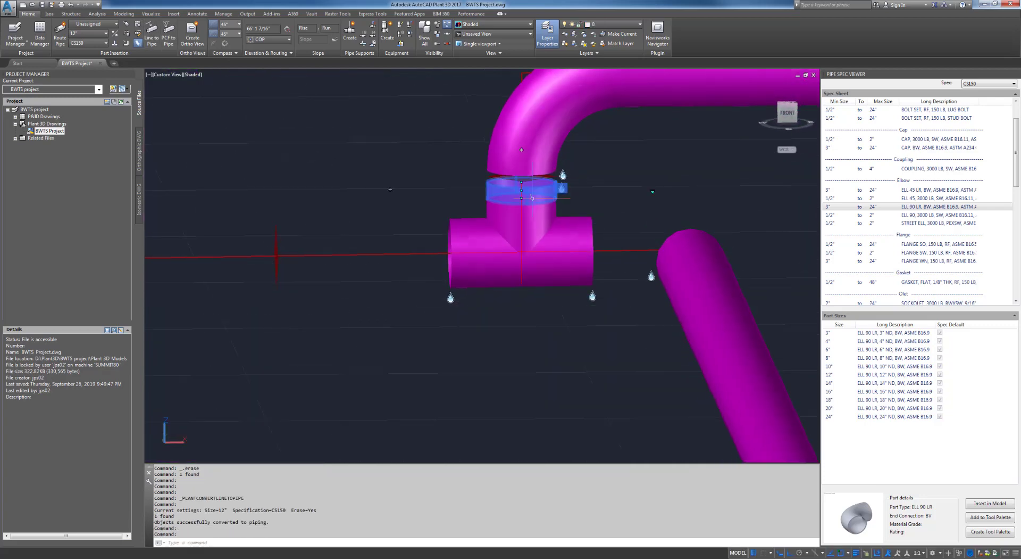
{"action": "key", "text": "Delete"}
Route a short vertical pipe from the tee's branch port up to the raised elbow's open end.
{"action": "left_click", "coordinate": [532, 215]}
{"action": "left_click", "coordinate": [525, 187]}
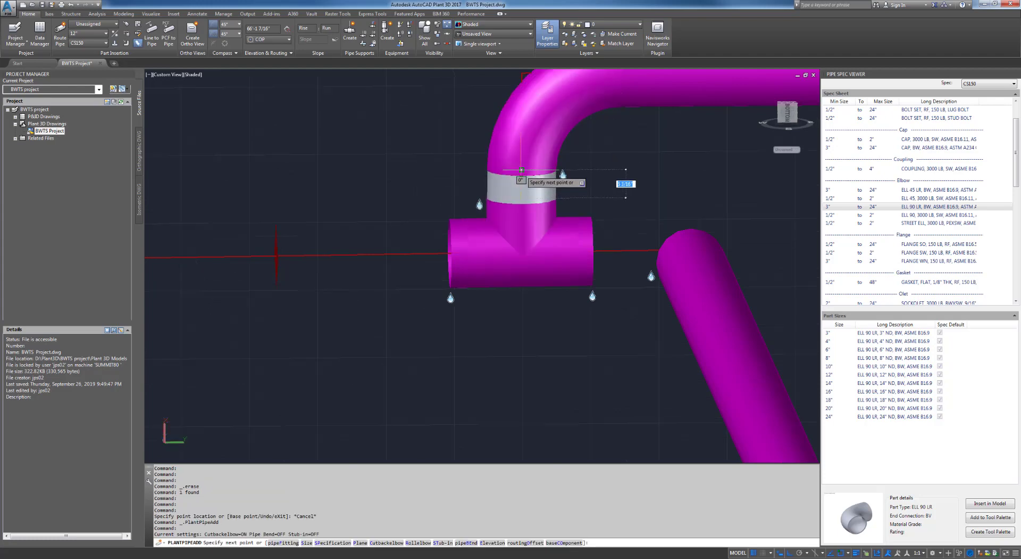
{"action": "left_click", "coordinate": [521, 170]}
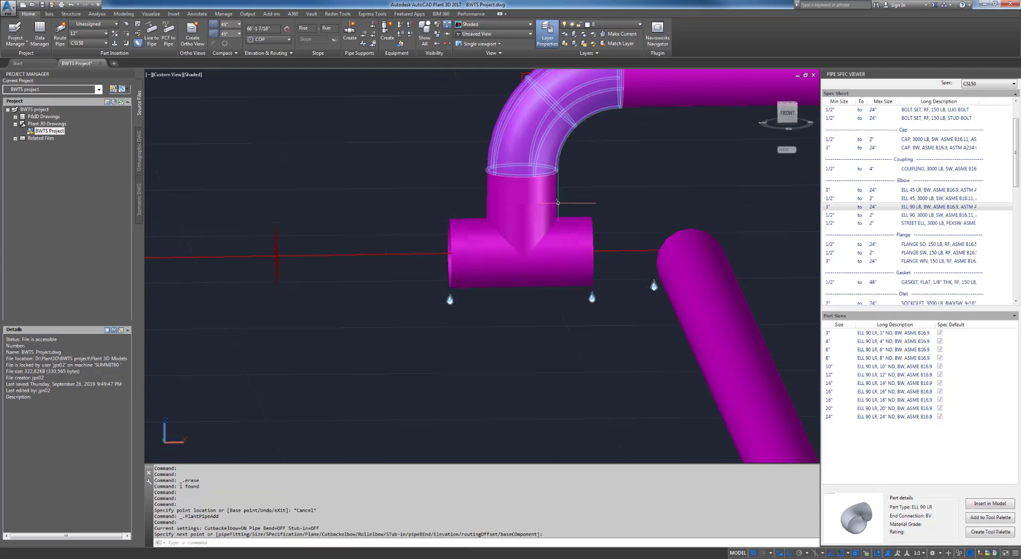
{"action": "middle_click_drag", "start_coordinate": [575, 208], "coordinate": [613, 288], "text": "shift"}
{"action": "key", "text": "Escape"}
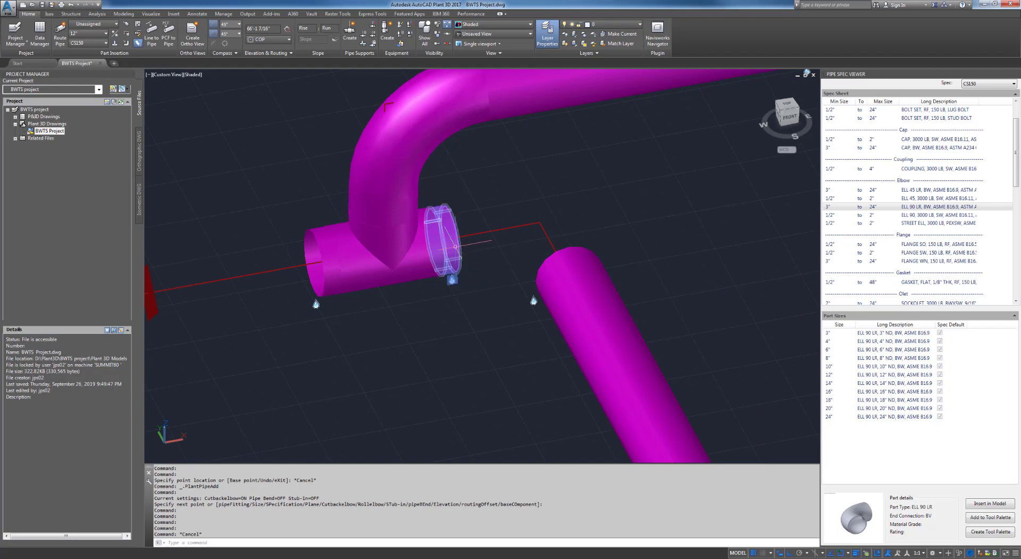
Extend a straight pipe from the tee's corner-side run end past the route corner.
{"action": "left_click", "coordinate": [455, 246]}
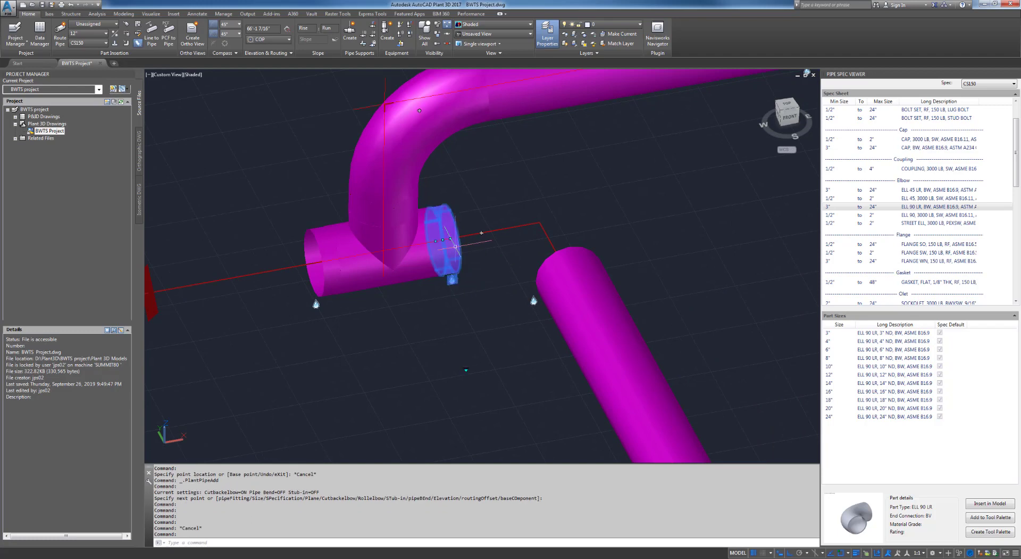
{"action": "left_click", "coordinate": [481, 233]}
{"action": "left_click", "coordinate": [598, 213]}
{"action": "key", "text": "Escape"}
{"action": "key", "text": "Escape"}
Insert an ELL 90 LR butt-weld elbow from the CS150 spec on the extended pipe's open end, turned toward the long pipe.
{"action": "middle_click_drag", "start_coordinate": [556, 275], "coordinate": [597, 280], "text": "shift"}
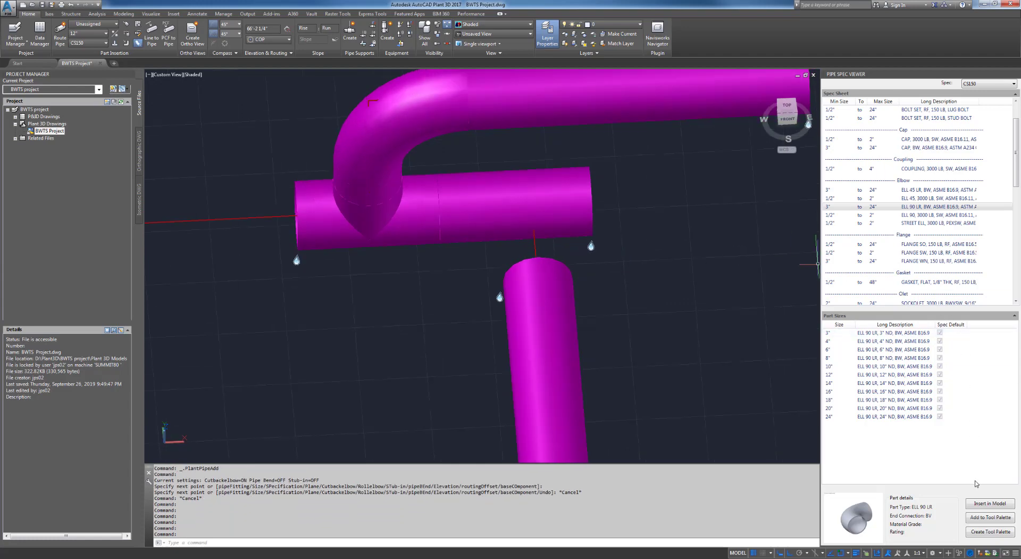
{"action": "left_click", "coordinate": [978, 502]}
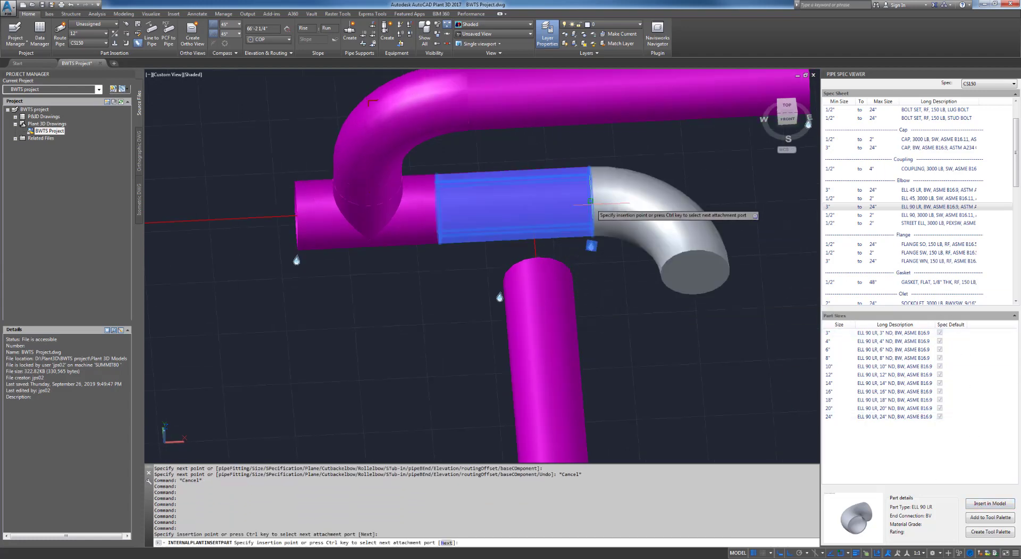
{"action": "left_click", "coordinate": [617, 262]}
{"action": "middle_click_drag", "start_coordinate": [620, 350], "coordinate": [382, 324], "text": "shift"}
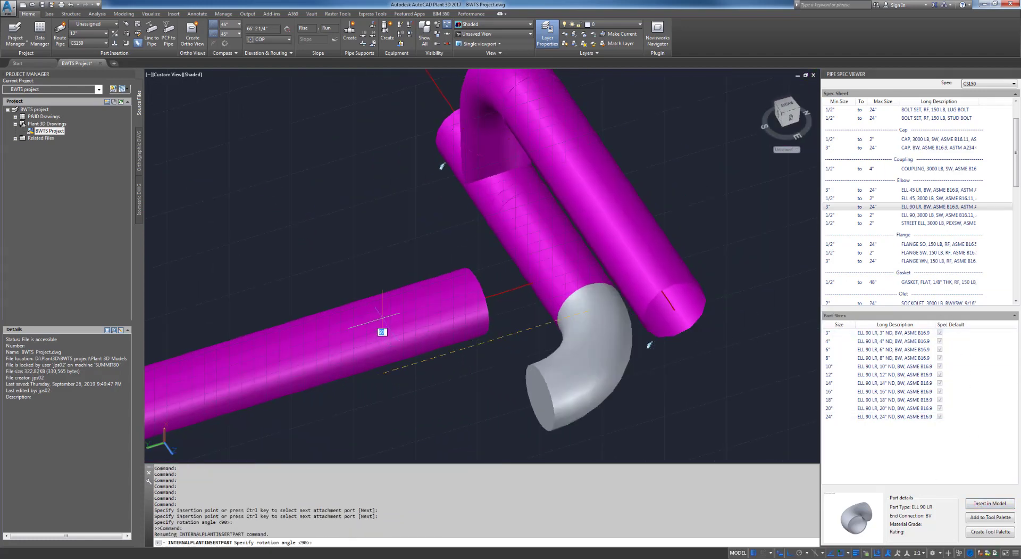
{"action": "left_click", "coordinate": [478, 292]}
{"action": "key", "text": "Escape"}
{"action": "key", "text": "Escape"}
{"action": "middle_click_drag", "start_coordinate": [479, 296], "coordinate": [493, 224], "text": "shift"}
{"action": "key", "text": "Escape"}
{"action": "key", "text": "Escape"}
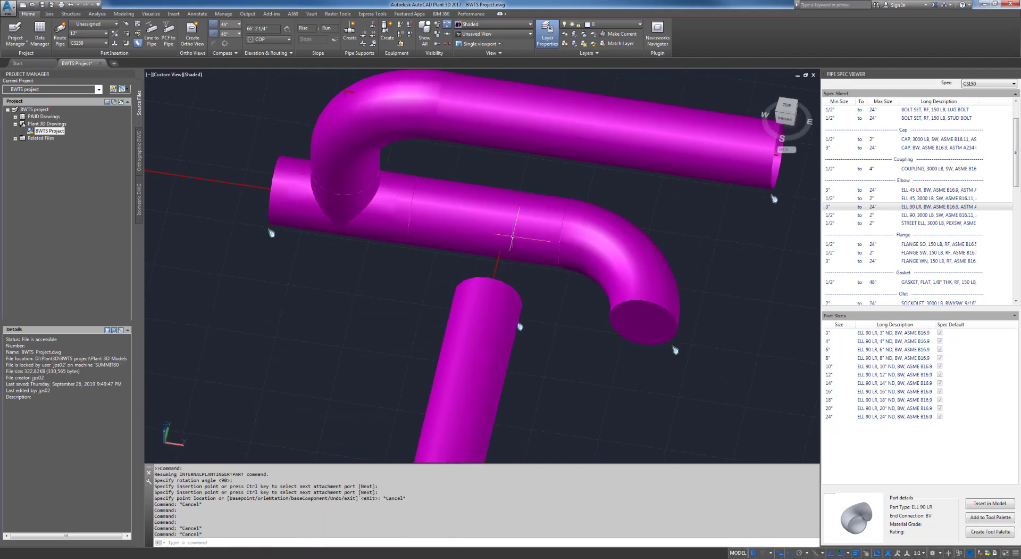
Move the new elbow back along the run until it lines up with the route corner above the long pipe.
{"action": "left_click", "coordinate": [607, 247]}
{"action": "left_click", "coordinate": [660, 246]}
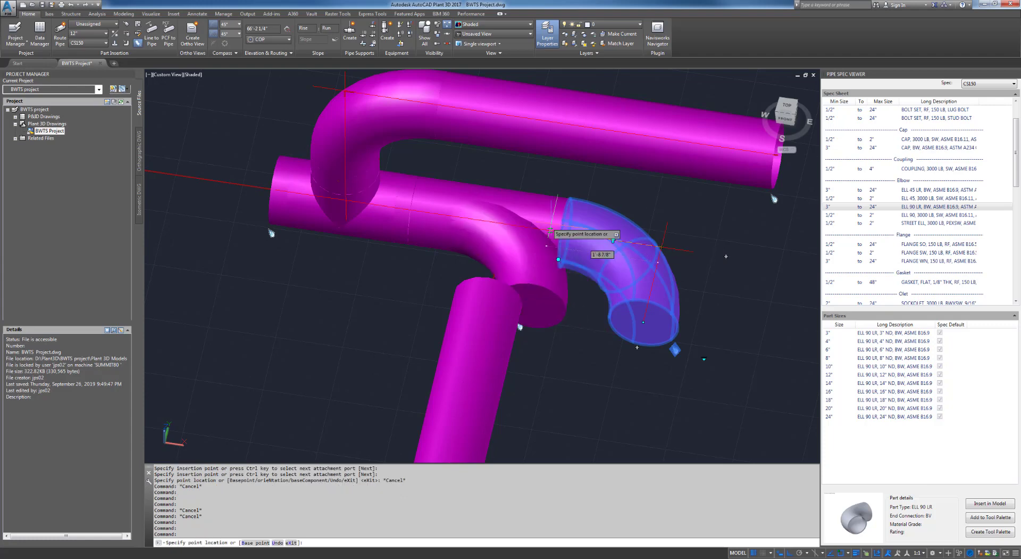
{"action": "key", "text": "Escape"}
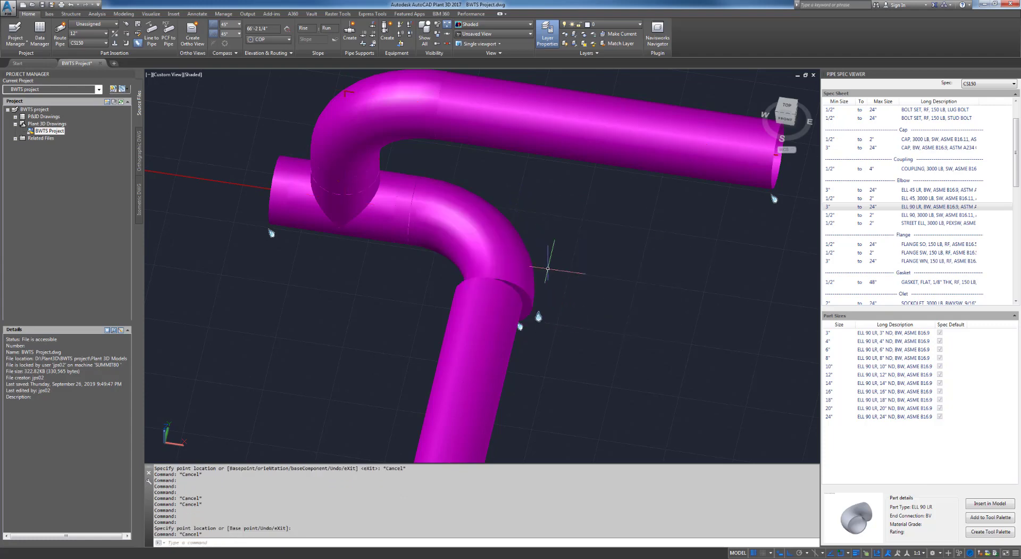
Examine the moved elbow's alignment with the route corner and the short pipe joining it to the tee.
{"action": "middle_click_drag", "start_coordinate": [540, 276], "coordinate": [540, 239], "text": "shift"}
{"action": "left_click", "coordinate": [537, 242]}
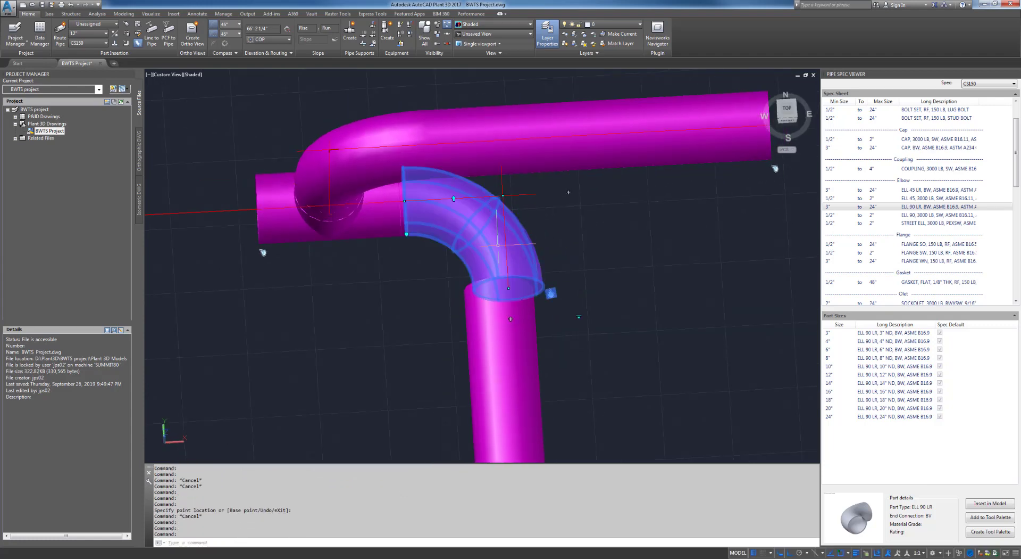
{"action": "middle_click_drag", "start_coordinate": [568, 191], "coordinate": [571, 197], "text": "shift"}
{"action": "key", "text": "Escape"}
{"action": "key", "text": "Escape"}
{"action": "scroll", "coordinate": [422, 213], "scroll_direction": "up", "scroll_amount": 3}
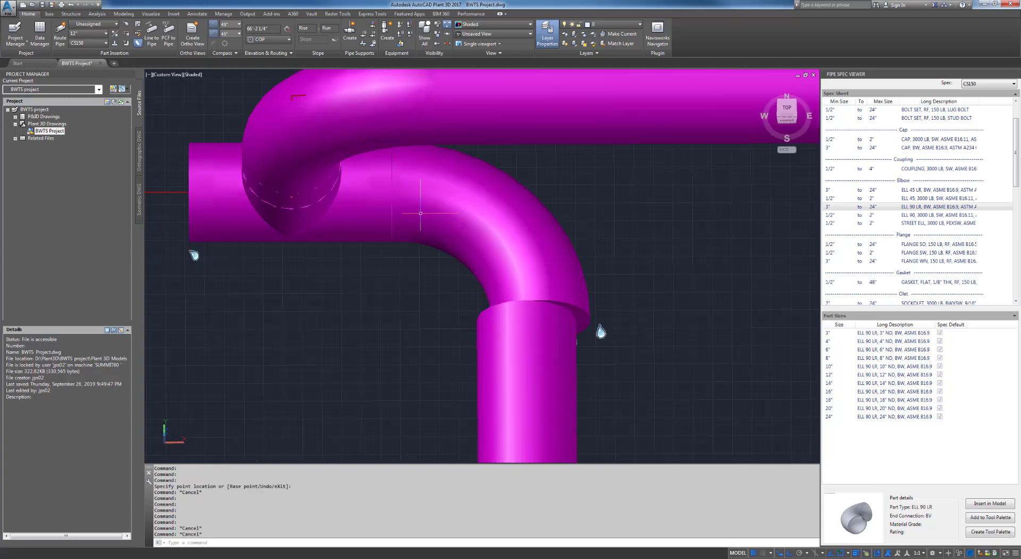
{"action": "scroll", "coordinate": [421, 213], "scroll_direction": "down", "scroll_amount": 1}
{"action": "left_click", "coordinate": [385, 194]}
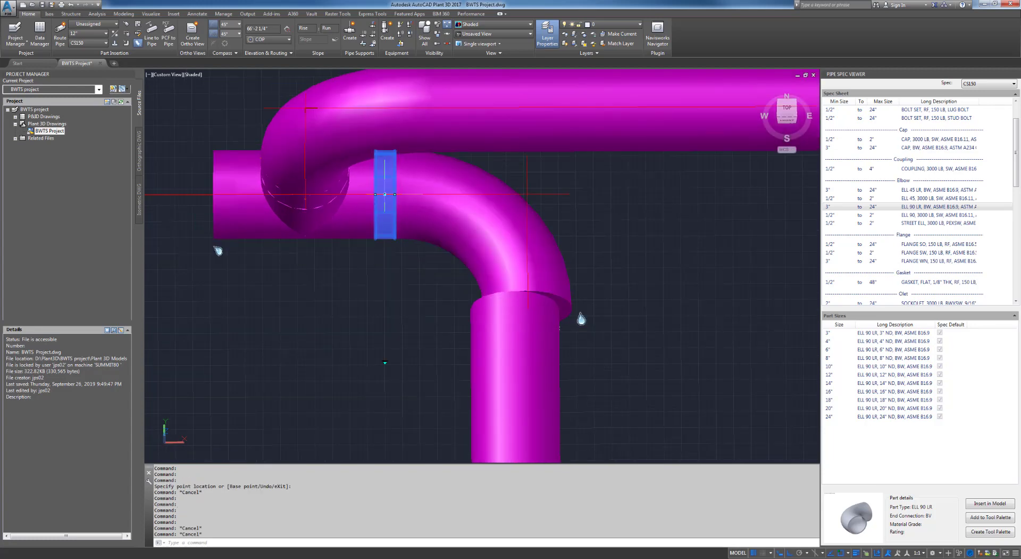
{"action": "key", "text": "Escape"}
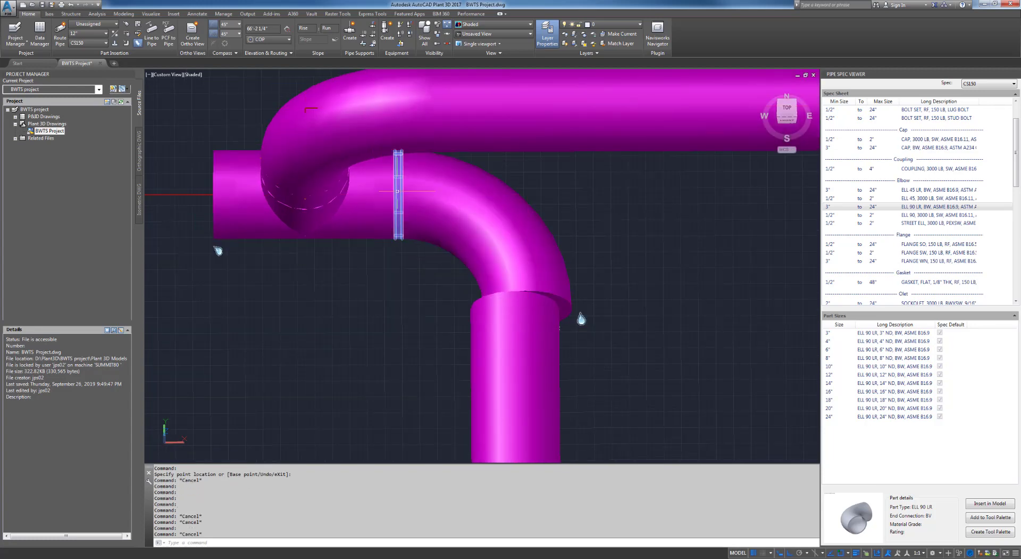
Delete the thin filler pipe at the elbow's inlet and move the elbow onto the open end of the tee's short pipe.
{"action": "key", "text": "Delete"}
{"action": "left_click", "coordinate": [416, 199]}
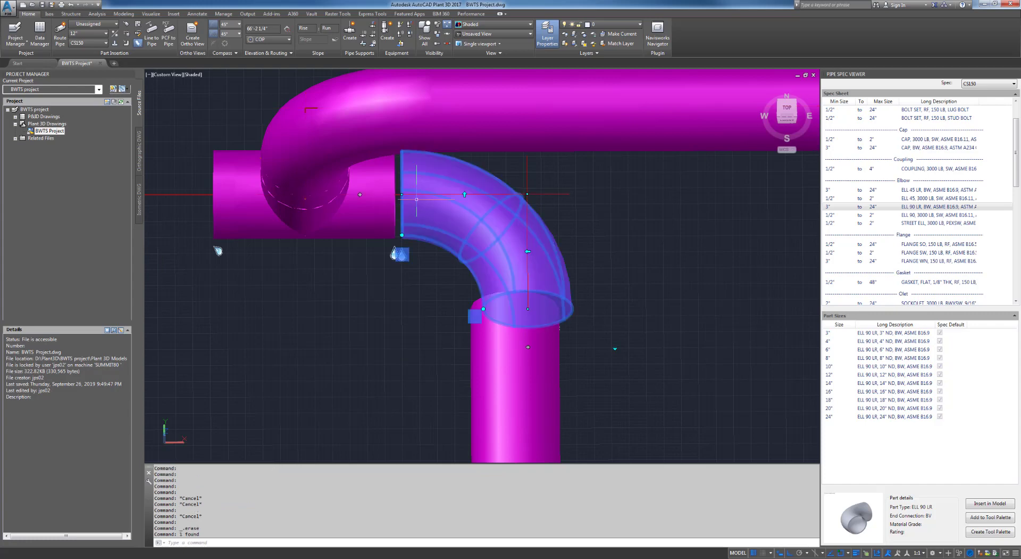
{"action": "left_click", "coordinate": [401, 194]}
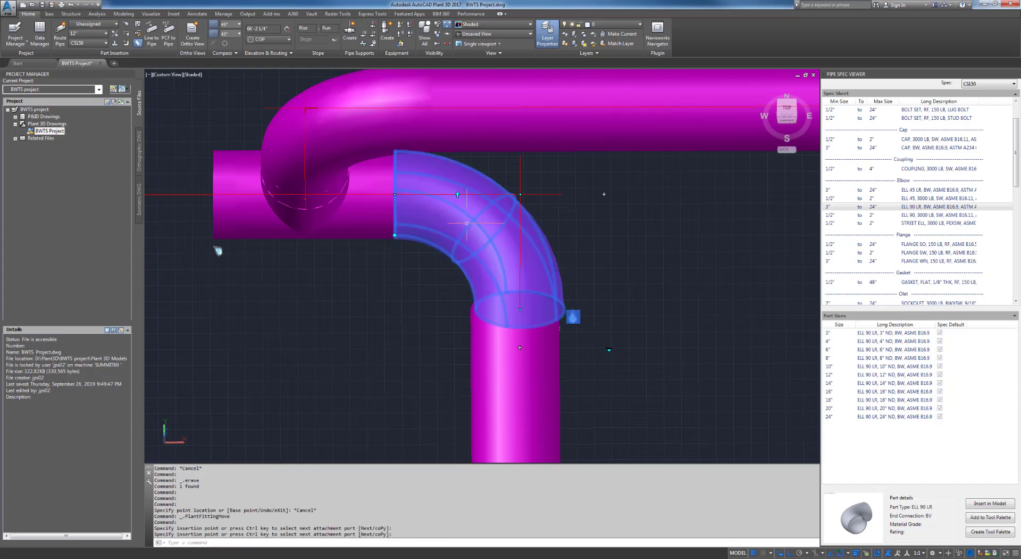
{"action": "key", "text": "Escape"}
{"action": "key", "text": "Escape"}
{"action": "key", "text": "Escape"}
Shift the elbow slightly back along the run so its outlet lines up with the long pipe's centerline.
{"action": "left_click", "coordinate": [391, 202]}
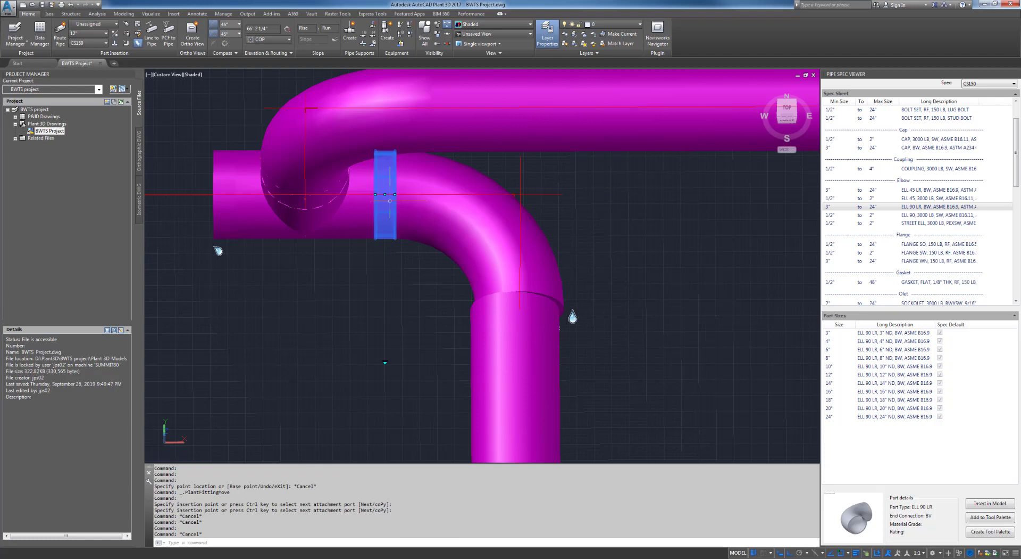
{"action": "right_click", "coordinate": [392, 201]}
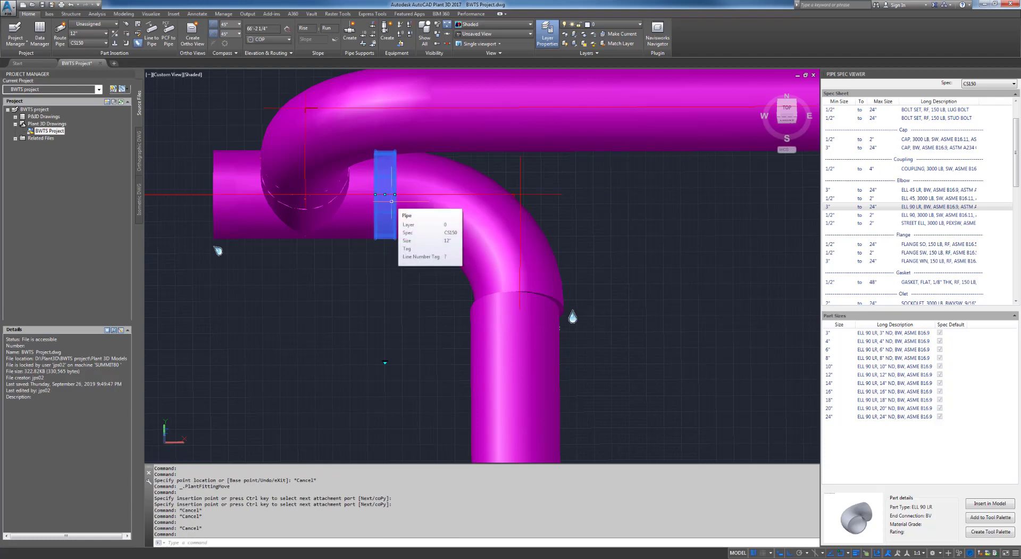
{"action": "key", "text": "Escape"}
{"action": "key", "text": "Escape"}
{"action": "scroll", "coordinate": [490, 209], "scroll_direction": "up", "scroll_amount": 3}
{"action": "left_click", "coordinate": [490, 208]}
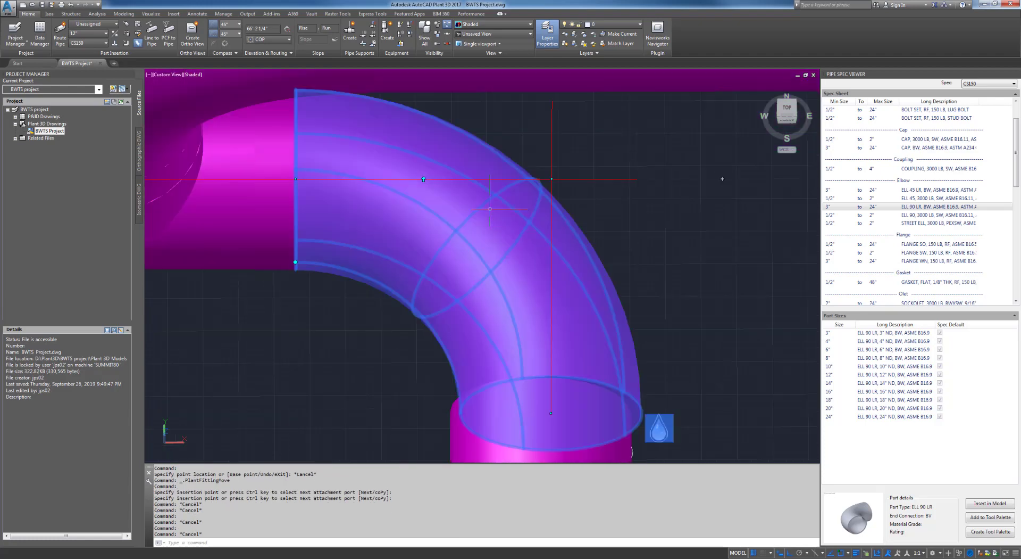
{"action": "left_click", "coordinate": [551, 179]}
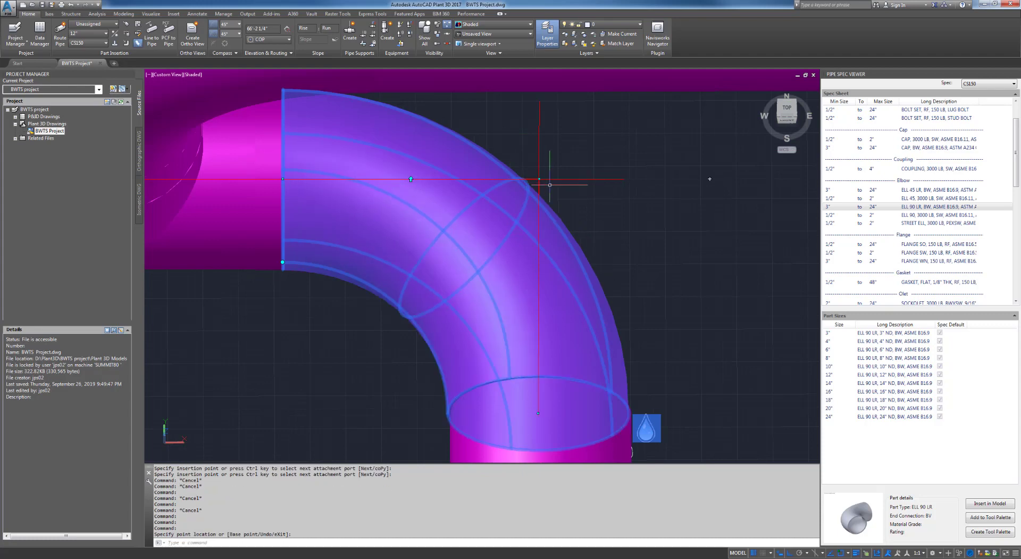
{"action": "key", "text": "Escape"}
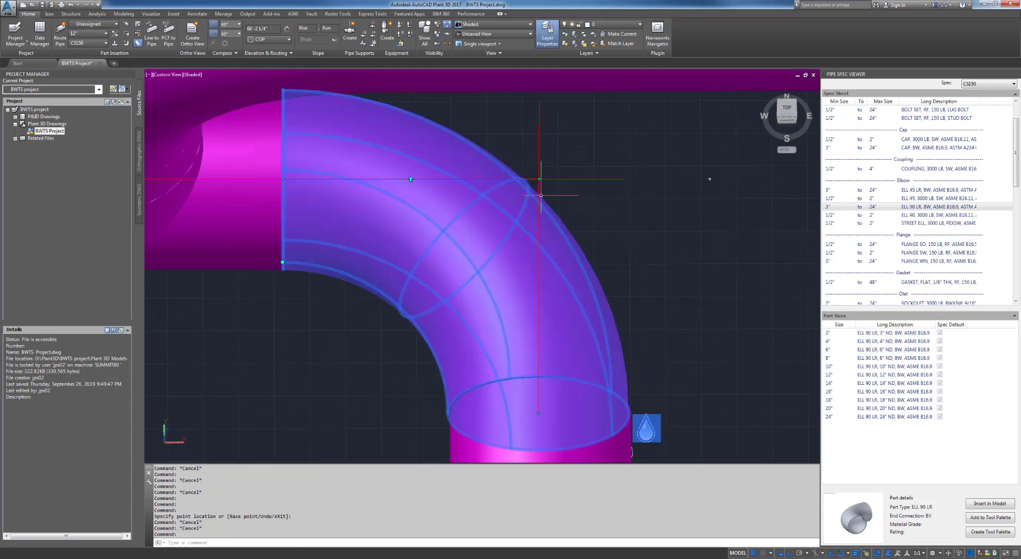
{"action": "key", "text": "Escape"}
{"action": "left_click", "coordinate": [537, 228]}
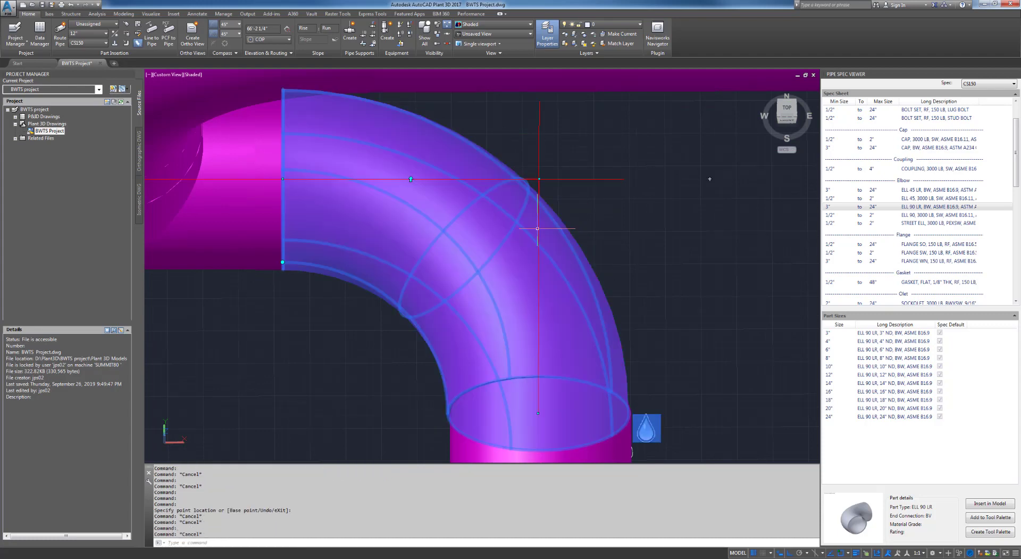
{"action": "key", "text": "Escape"}
Delete the long straight pipe that runs between the two end assemblies.
{"action": "scroll", "coordinate": [479, 208], "scroll_direction": "down", "scroll_amount": 4}
{"action": "middle_click_drag", "start_coordinate": [456, 266], "coordinate": [319, 255], "text": "shift"}
{"action": "middle_click_drag", "start_coordinate": [342, 260], "coordinate": [431, 241]}
{"action": "scroll", "coordinate": [438, 261], "scroll_direction": "down", "scroll_amount": 6}
{"action": "mouse_move", "coordinate": [439, 275]}
{"action": "middle_mouse_down", "text": "shift"}
{"action": "mouse_move", "coordinate": [394, 271]}
{"action": "mouse_move", "coordinate": [486, 250]}
{"action": "middle_mouse_up", "text": "shift"}
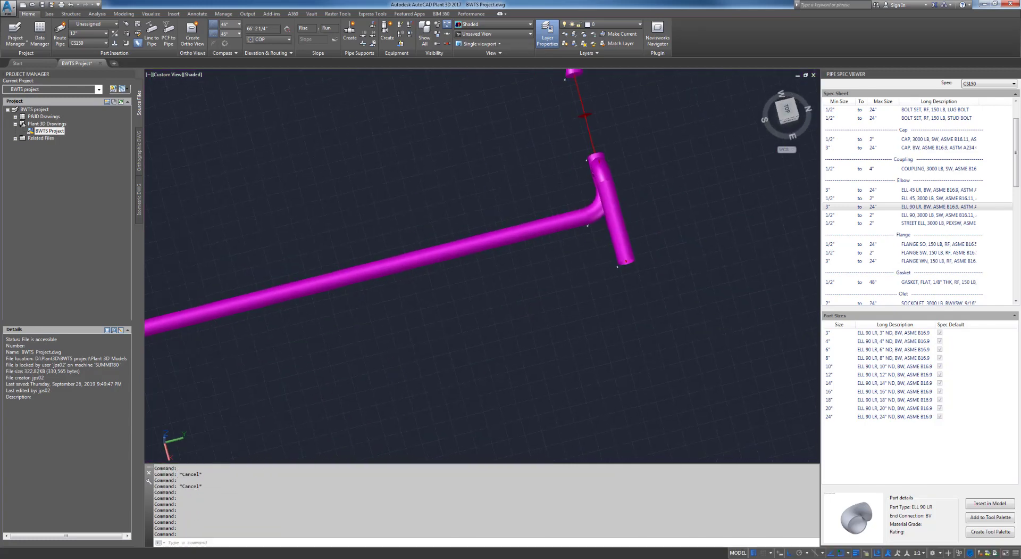
{"action": "left_click", "coordinate": [486, 250]}
{"action": "key", "text": "Delete"}
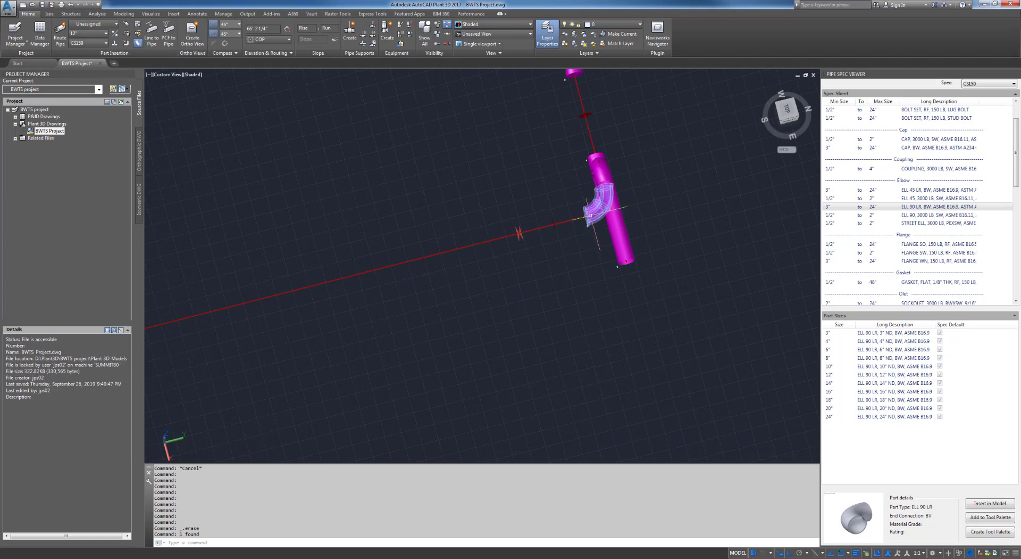
Route a new long pipe from the corner elbow to the facing elbow at the opposite end and save the drawing.
{"action": "left_click", "coordinate": [579, 217]}
{"action": "scroll", "coordinate": [450, 259], "scroll_direction": "down", "scroll_amount": 5}
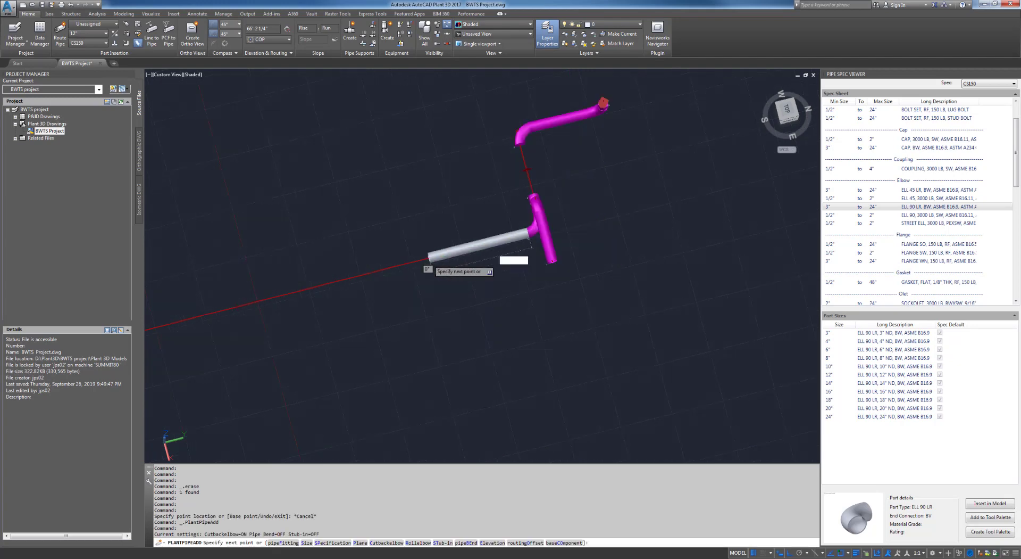
{"action": "middle_click_drag", "start_coordinate": [342, 285], "coordinate": [481, 265]}
{"action": "scroll", "coordinate": [410, 279], "scroll_direction": "up", "scroll_amount": 6}
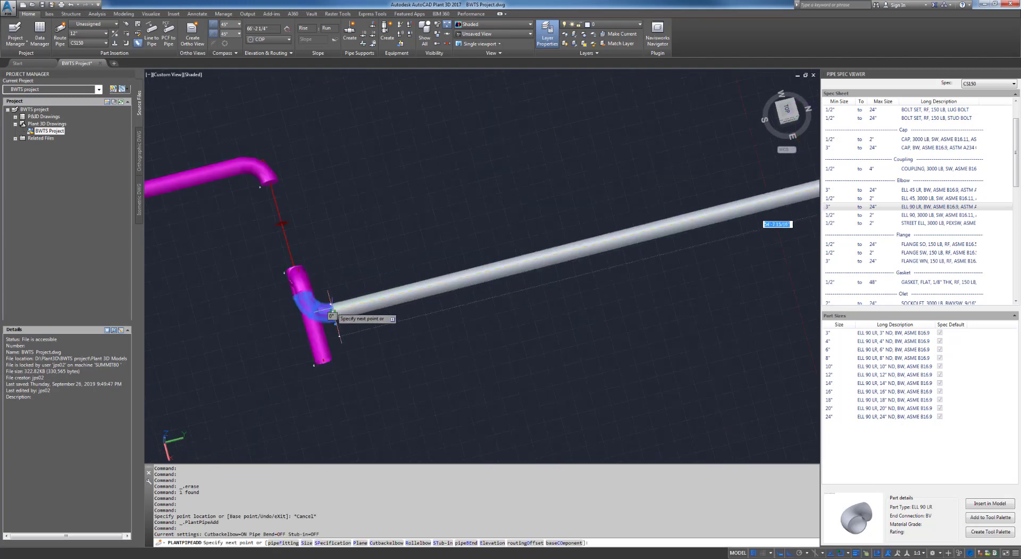
{"action": "left_click", "coordinate": [332, 311]}
{"action": "scroll", "coordinate": [438, 274], "scroll_direction": "down", "scroll_amount": 7}
{"action": "middle_click_drag", "start_coordinate": [563, 268], "coordinate": [427, 347], "text": "shift"}
{"action": "scroll", "coordinate": [481, 202], "scroll_direction": "up", "scroll_amount": 5}
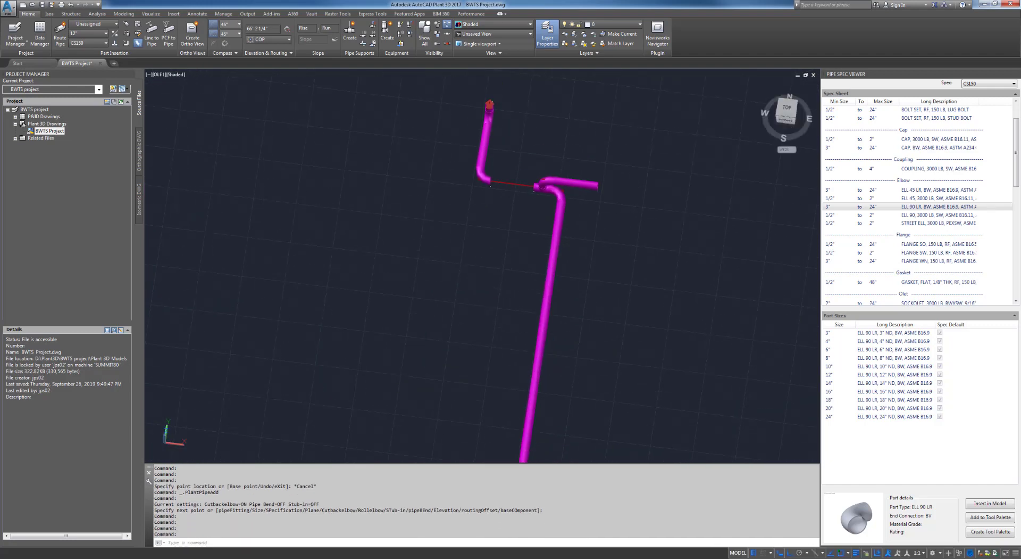
{"action": "key", "text": "ctrl+s"}
Replace the short stub on the tee's open run end with a pipe routed to the riser-side elbow, and save.
{"action": "middle_click_drag", "start_coordinate": [474, 292], "coordinate": [529, 165], "text": "shift"}
{"action": "scroll", "coordinate": [545, 265], "scroll_direction": "up", "scroll_amount": 6}
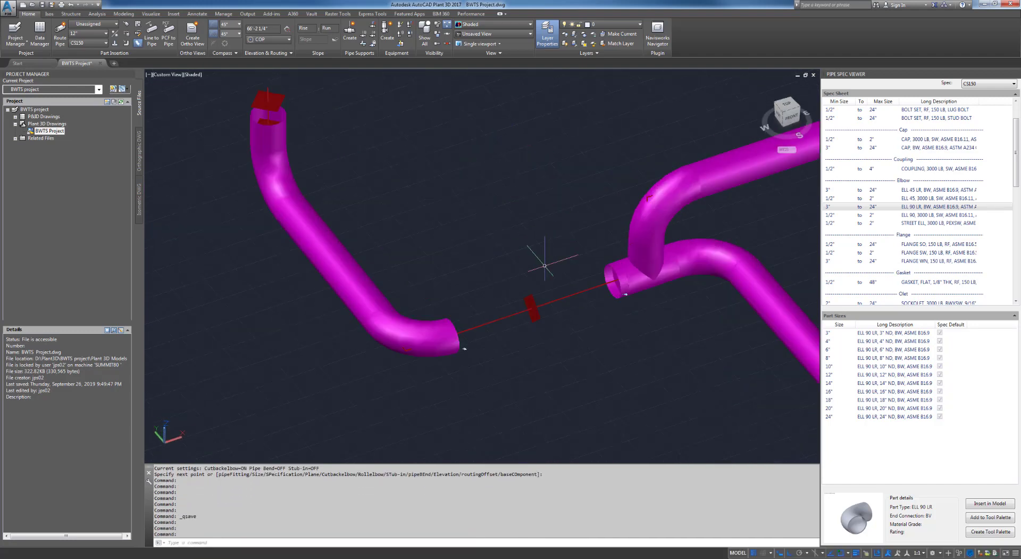
{"action": "middle_click_drag", "start_coordinate": [545, 266], "coordinate": [384, 186]}
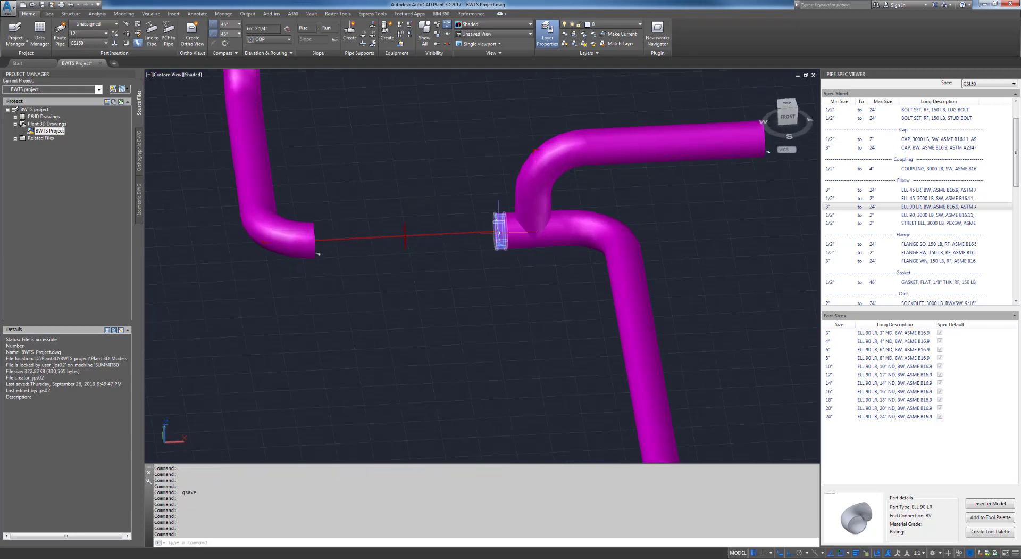
{"action": "left_click", "coordinate": [510, 233]}
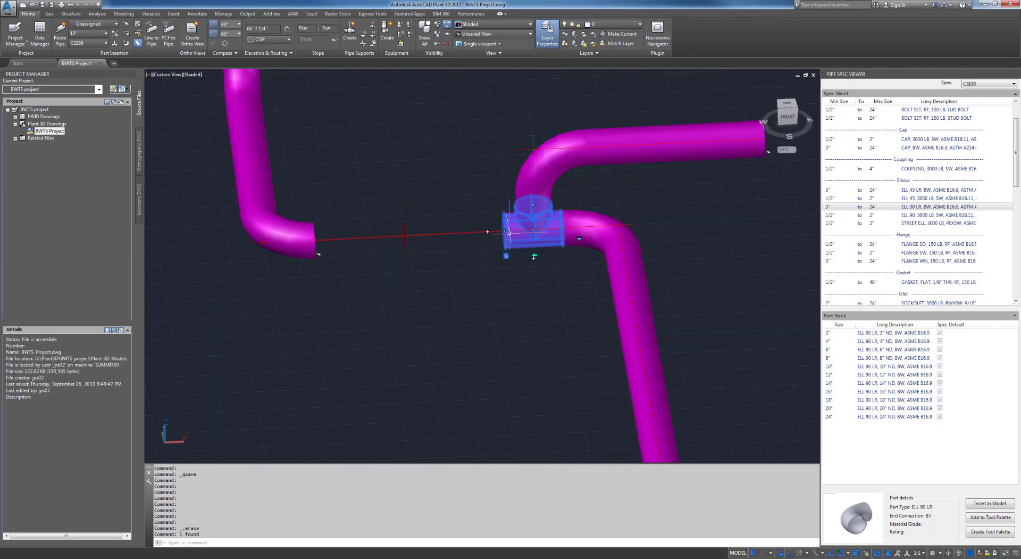
{"action": "left_click", "coordinate": [488, 232]}
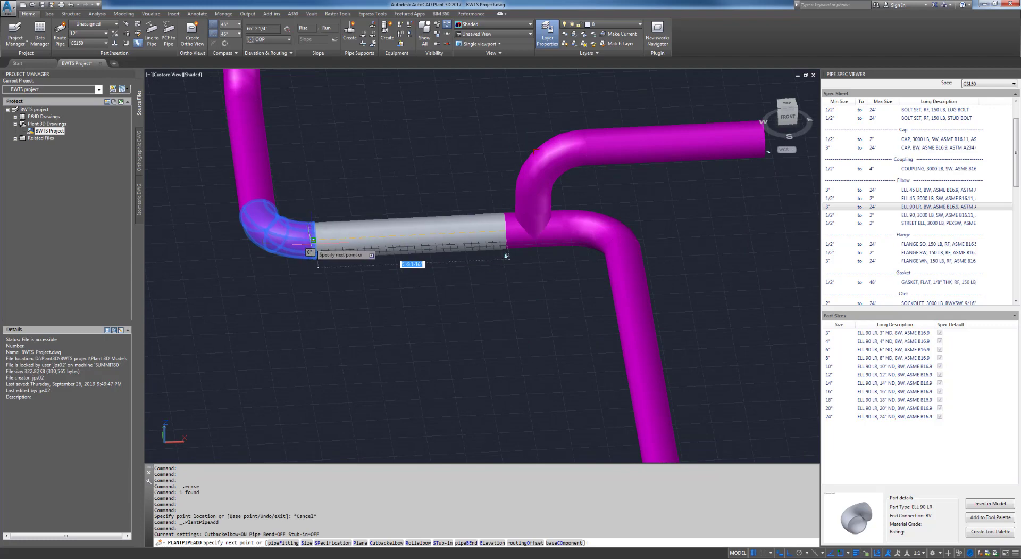
{"action": "left_click", "coordinate": [311, 239]}
{"action": "scroll", "coordinate": [358, 276], "scroll_direction": "down", "scroll_amount": 4}
{"action": "middle_click_drag", "start_coordinate": [353, 326], "coordinate": [405, 239], "text": "shift"}
{"action": "key", "text": "ctrl+s"}
Route a pipe from the riser-side elbow to the tee's open run end at the other assembly, and save.
{"action": "scroll", "coordinate": [456, 312], "scroll_direction": "up", "scroll_amount": 3}
{"action": "scroll", "coordinate": [485, 314], "scroll_direction": "up", "scroll_amount": 3}
{"action": "left_click", "coordinate": [407, 240]}
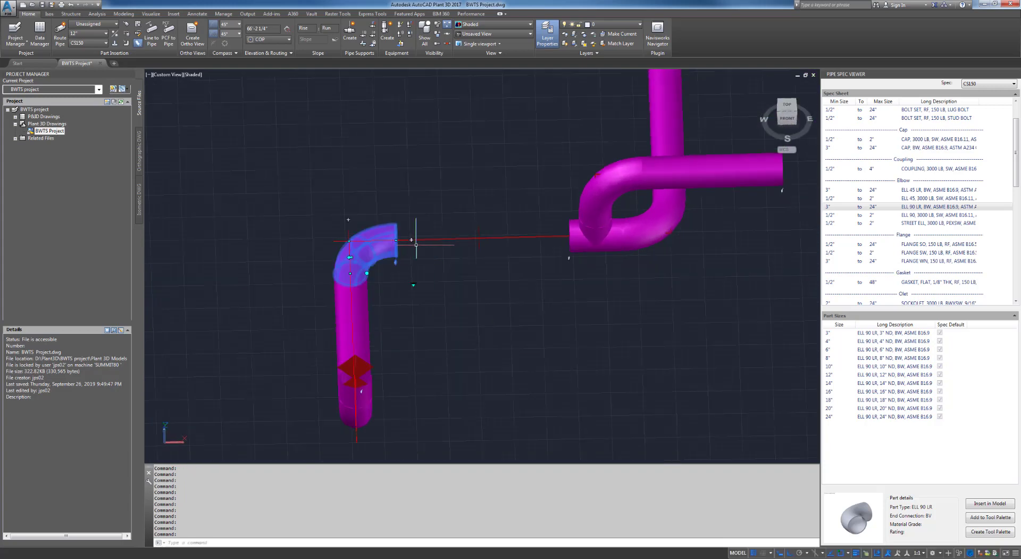
{"action": "left_click", "coordinate": [396, 240]}
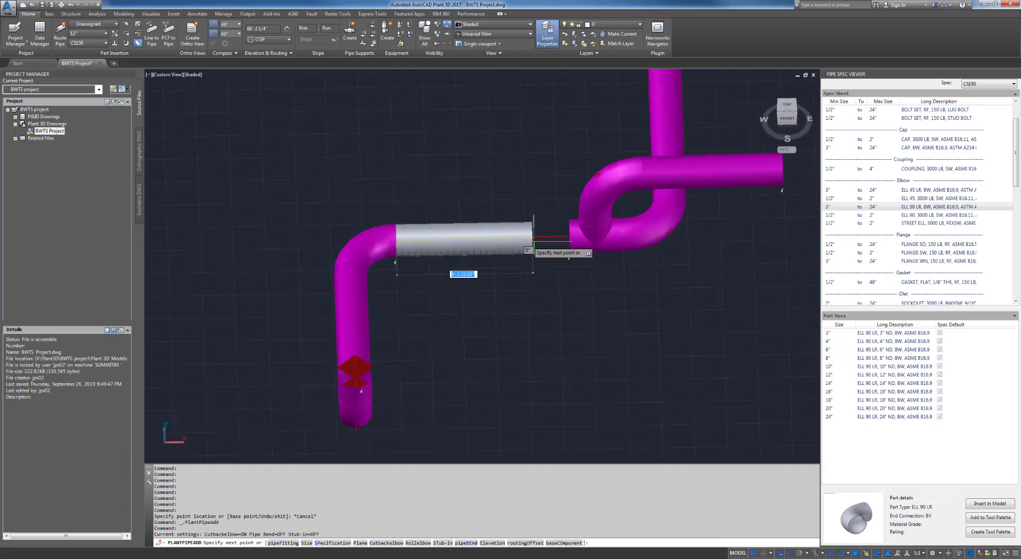
{"action": "left_click", "coordinate": [572, 237]}
{"action": "middle_click_drag", "start_coordinate": [545, 285], "coordinate": [476, 267], "text": "shift"}
{"action": "middle_click_drag", "start_coordinate": [340, 264], "coordinate": [395, 282]}
{"action": "key", "text": "ctrl+s"}
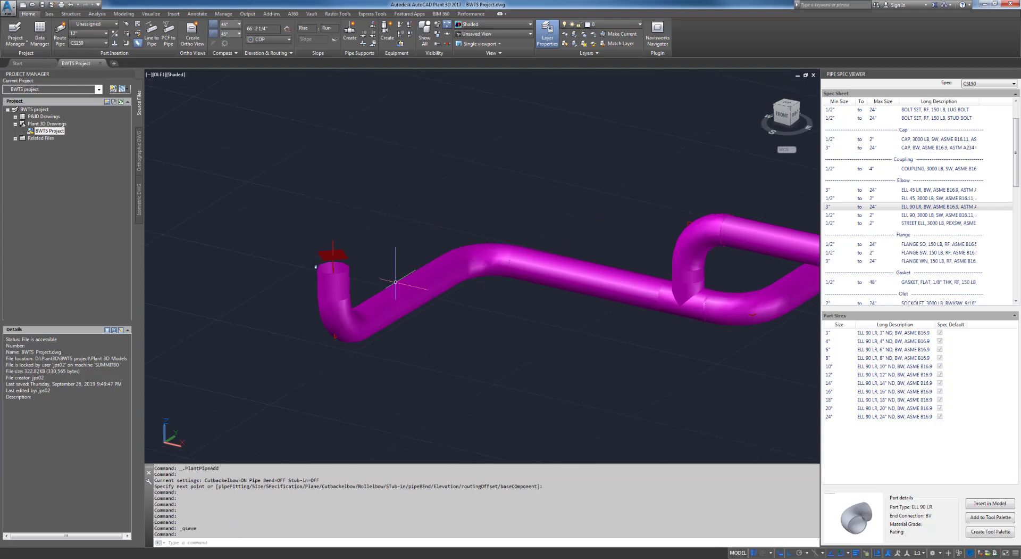
Select all parts connected to the riser pipe and assign them a Pipe Line line-number tag.
{"action": "right_click", "coordinate": [342, 279]}
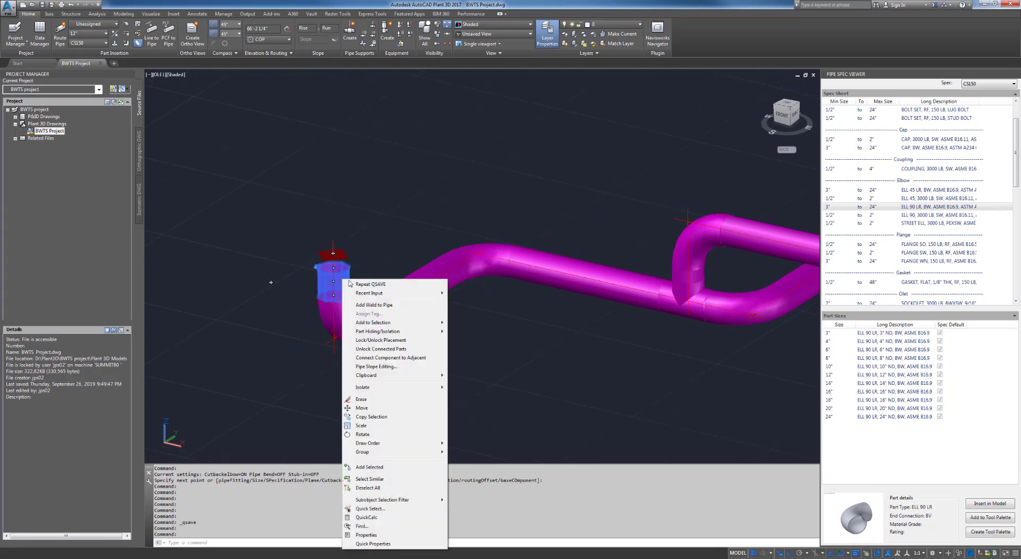
{"action": "mouse_move", "coordinate": [374, 323]}
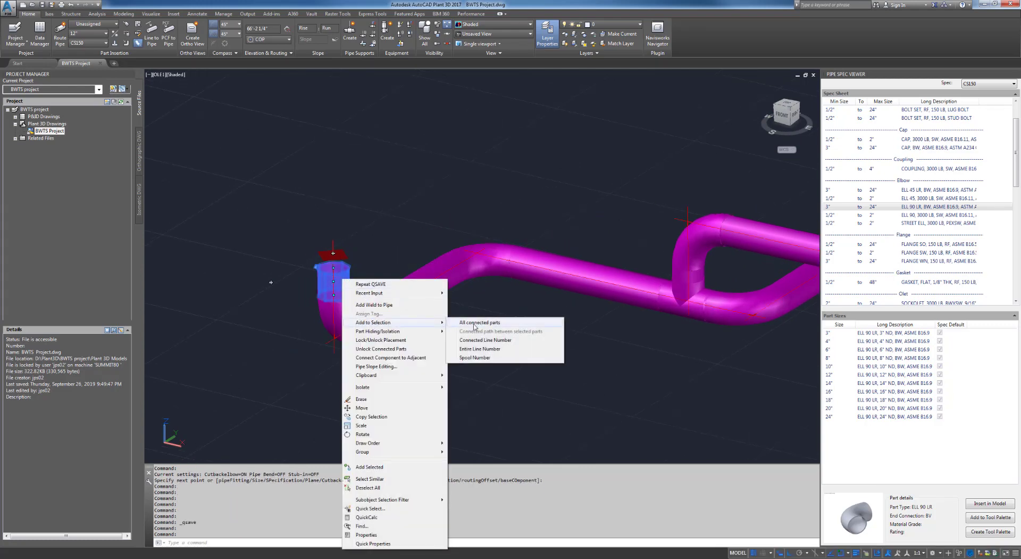
{"action": "left_click", "coordinate": [474, 324]}
{"action": "scroll", "coordinate": [524, 330], "scroll_direction": "down", "scroll_amount": 3}
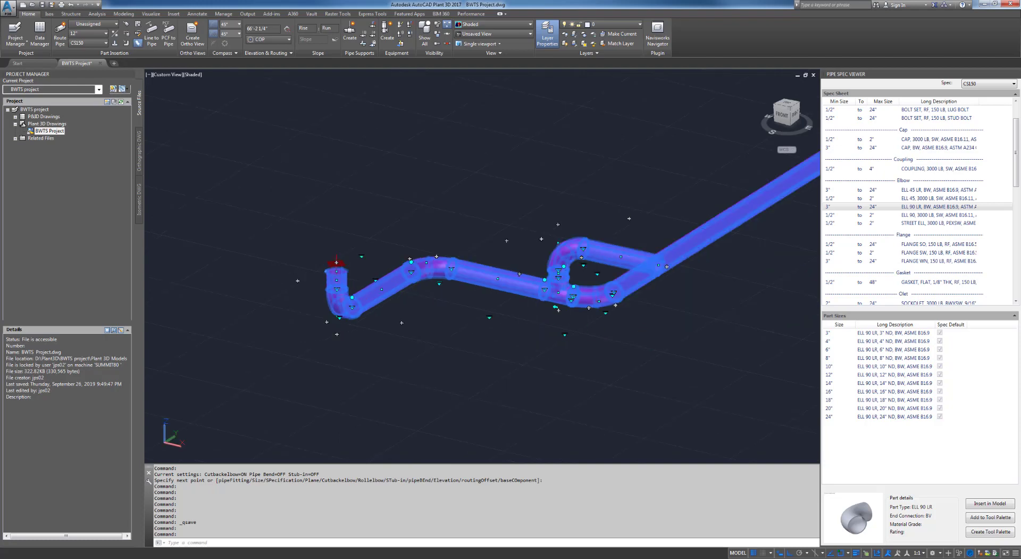
{"action": "middle_click_drag", "start_coordinate": [524, 329], "coordinate": [314, 352]}
{"action": "scroll", "coordinate": [314, 353], "scroll_direction": "down", "scroll_amount": 1}
{"action": "scroll", "coordinate": [396, 350], "scroll_direction": "down", "scroll_amount": 4}
{"action": "middle_click_drag", "start_coordinate": [633, 238], "coordinate": [557, 281]}
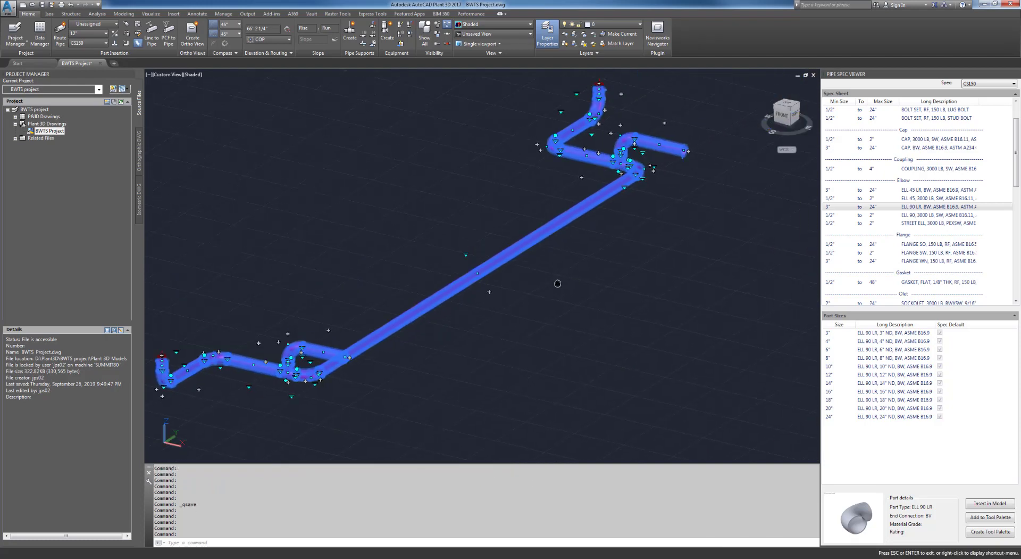
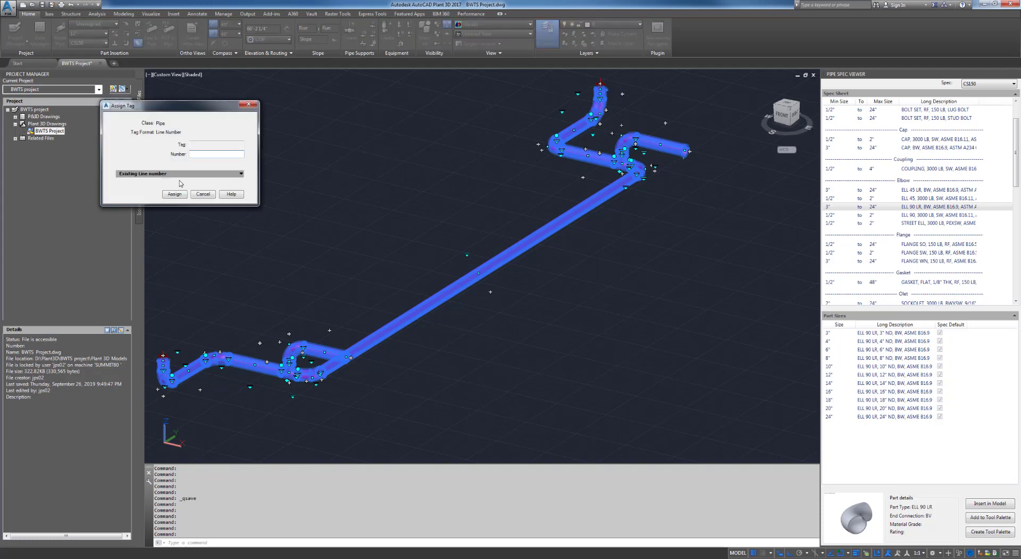
{"action": "left_click_drag", "start_coordinate": [194, 111], "coordinate": [388, 121]}
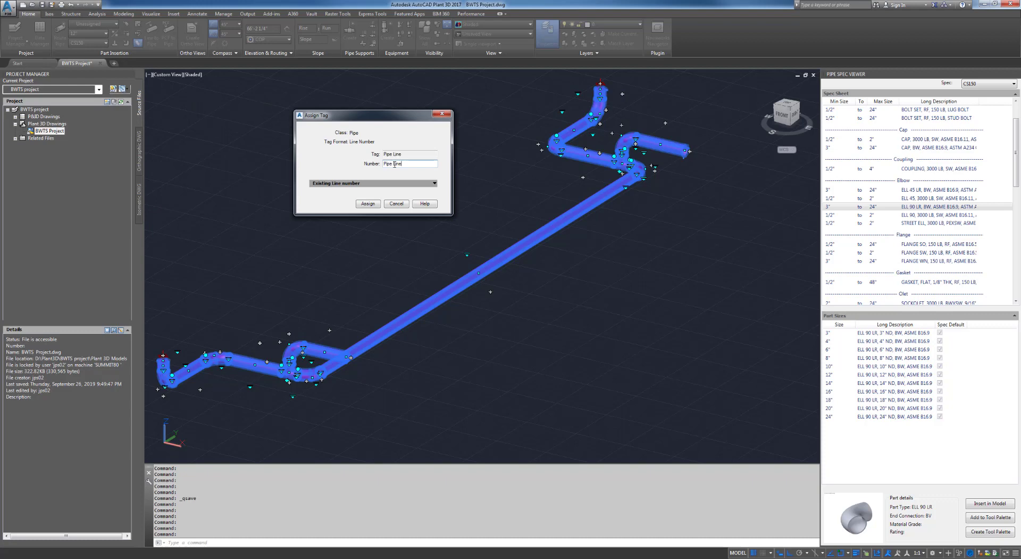
{"action": "left_click", "coordinate": [368, 204]}
{"action": "key", "text": "Escape"}
{"action": "key", "text": "Escape"}
{"action": "key", "text": "Escape"}
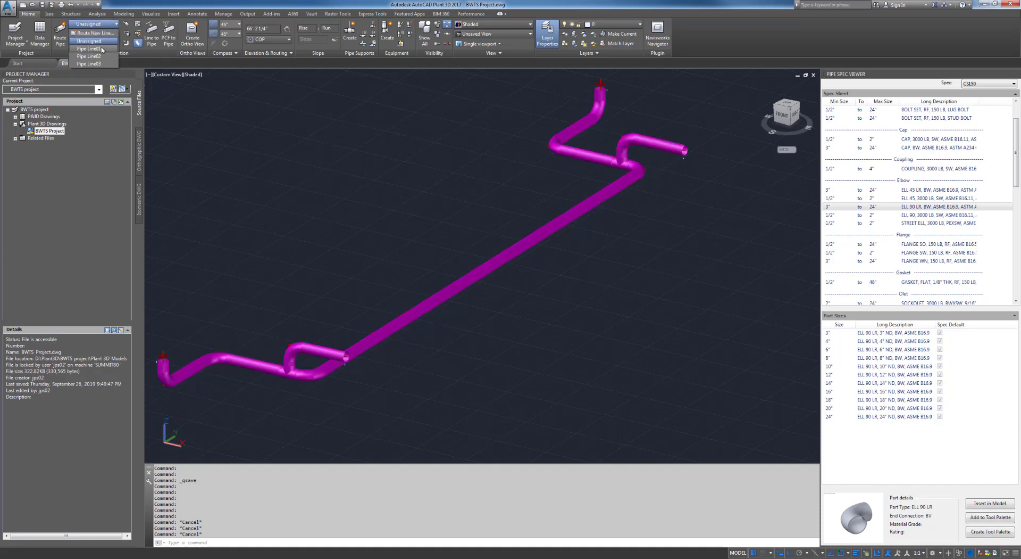
Make Pipe Line01 the current line number and display the point cloud around the riser's open end.
{"action": "left_click", "coordinate": [91, 49]}
{"action": "middle_click_drag", "start_coordinate": [362, 278], "coordinate": [318, 247]}
{"action": "middle_click_drag", "start_coordinate": [318, 247], "coordinate": [636, 276]}
{"action": "scroll", "coordinate": [438, 269], "scroll_direction": "up", "scroll_amount": 3}
{"action": "middle_click_drag", "start_coordinate": [397, 280], "coordinate": [343, 259], "text": "shift"}
{"action": "scroll", "coordinate": [411, 306], "scroll_direction": "up", "scroll_amount": 2}
{"action": "middle_click_drag", "start_coordinate": [443, 328], "coordinate": [392, 249]}
{"action": "middle_click_drag", "start_coordinate": [393, 249], "coordinate": [553, 308], "text": "shift"}
{"action": "scroll", "coordinate": [365, 260], "scroll_direction": "up", "scroll_amount": 3}
{"action": "left_click", "coordinate": [459, 265]}
{"action": "key", "text": "Escape"}
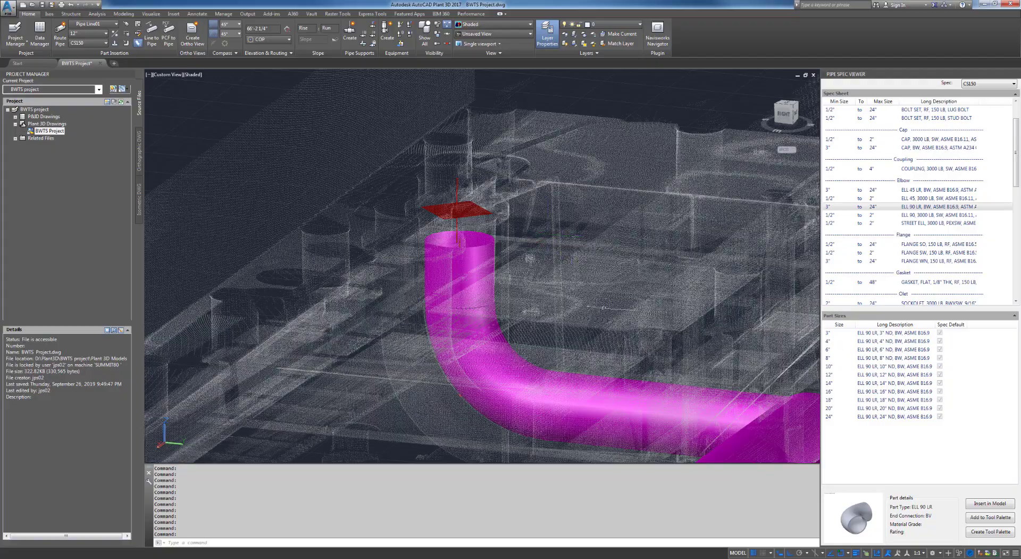
Crop the point cloud with a rectangle around the upper part of the riser, keeping the points inside.
{"action": "middle_click_drag", "start_coordinate": [456, 211], "coordinate": [489, 287], "text": "shift"}
{"action": "left_click_drag", "start_coordinate": [489, 288], "coordinate": [485, 289], "text": "shift"}
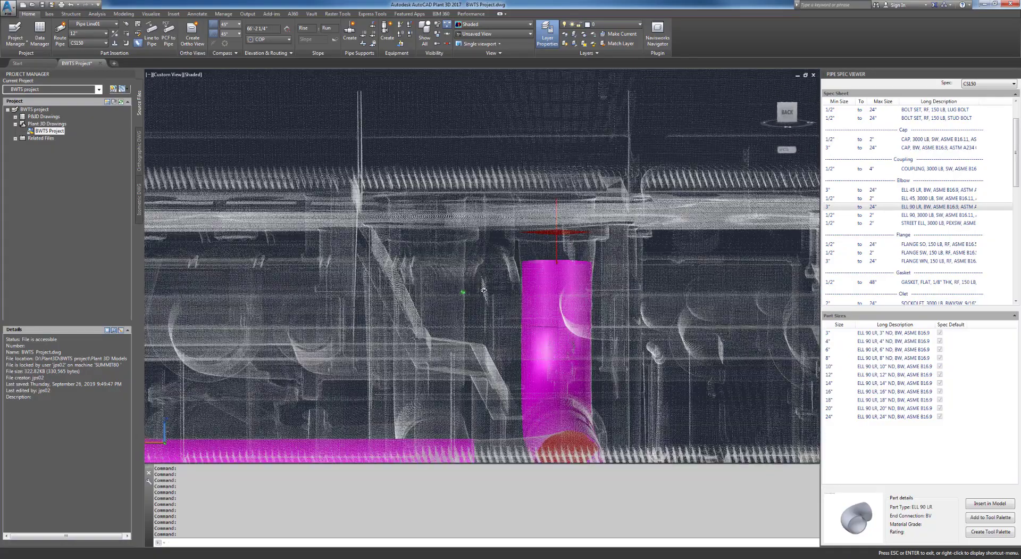
{"action": "middle_click_drag", "start_coordinate": [484, 290], "coordinate": [484, 290], "text": "shift"}
{"action": "left_click", "coordinate": [586, 210]}
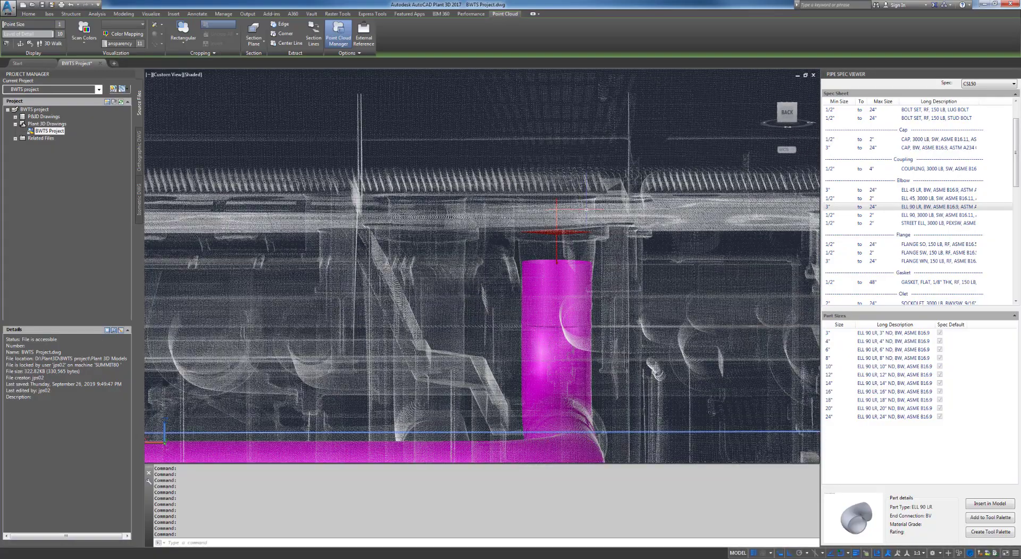
{"action": "left_click", "coordinate": [183, 47]}
{"action": "left_click", "coordinate": [185, 58]}
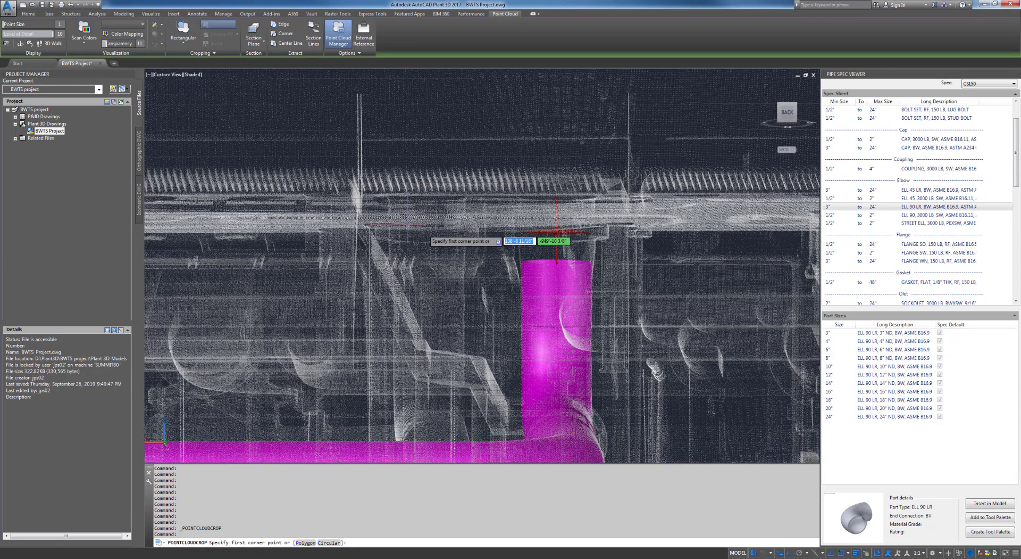
{"action": "left_click", "coordinate": [472, 181]}
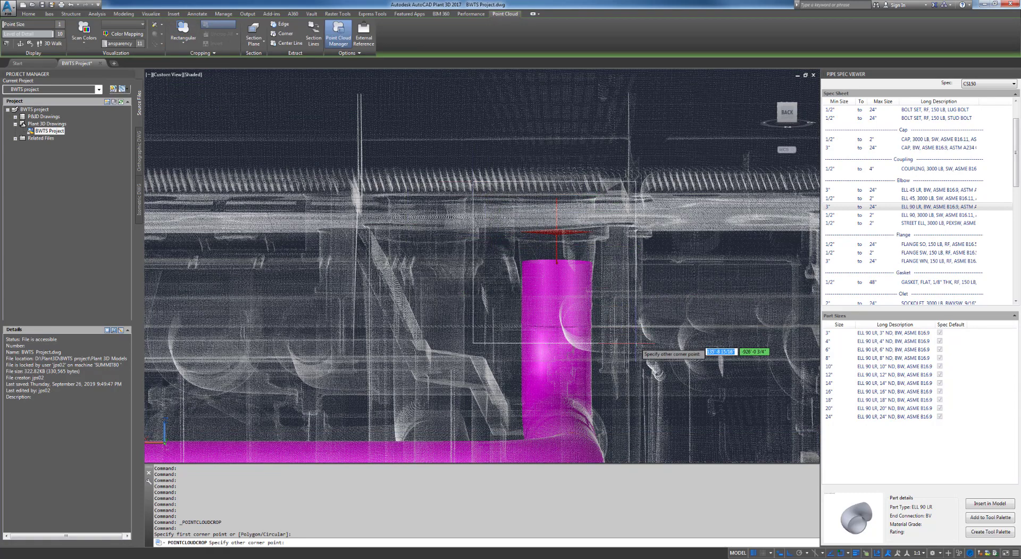
{"action": "left_click", "coordinate": [632, 374]}
{"action": "left_click", "coordinate": [648, 386]}
{"action": "key", "text": "Escape"}
Delete the short vertical pipe above the riser's elbow, keeping the point cloud.
{"action": "middle_click_drag", "start_coordinate": [420, 292], "coordinate": [511, 293], "text": "shift"}
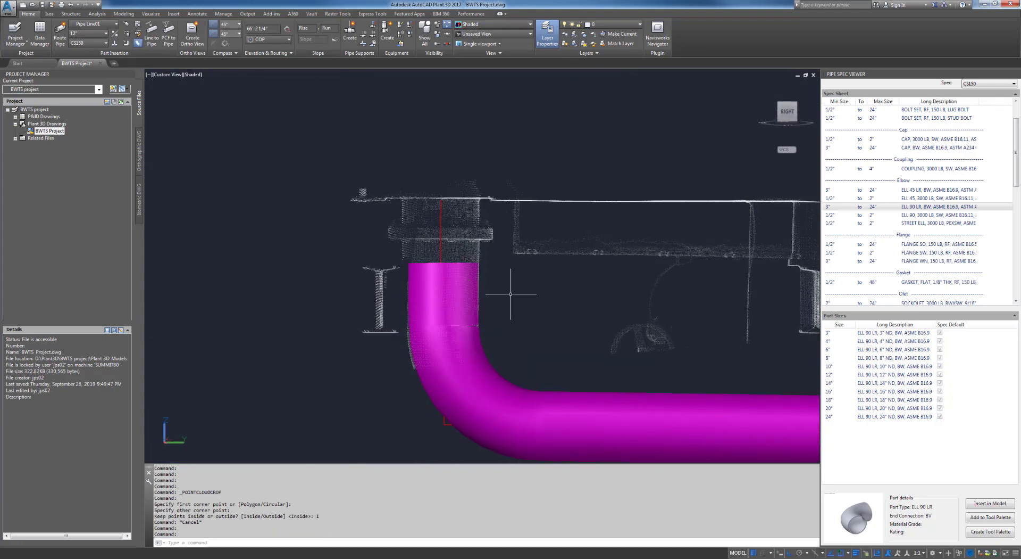
{"action": "scroll", "coordinate": [443, 257], "scroll_direction": "up", "scroll_amount": 5}
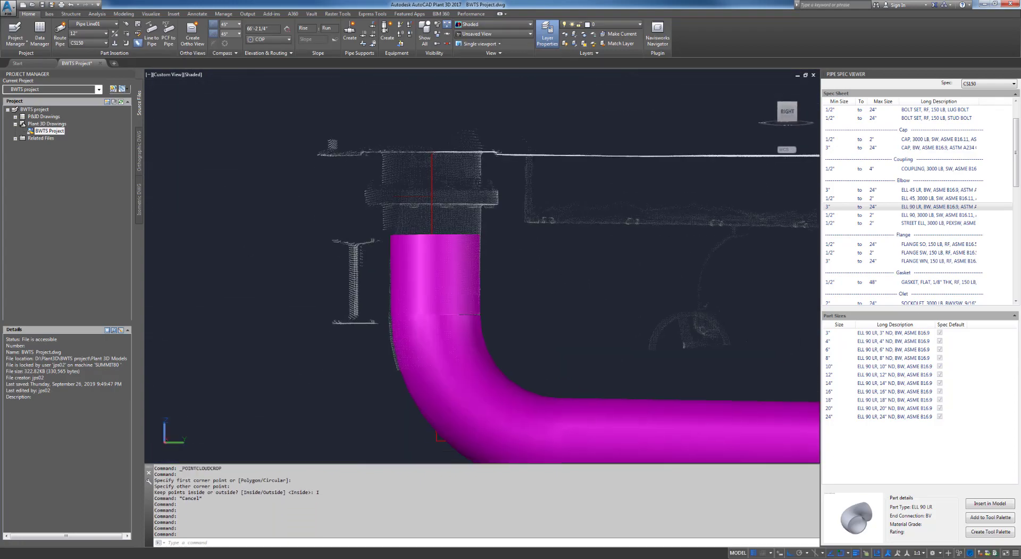
{"action": "left_click", "coordinate": [448, 260]}
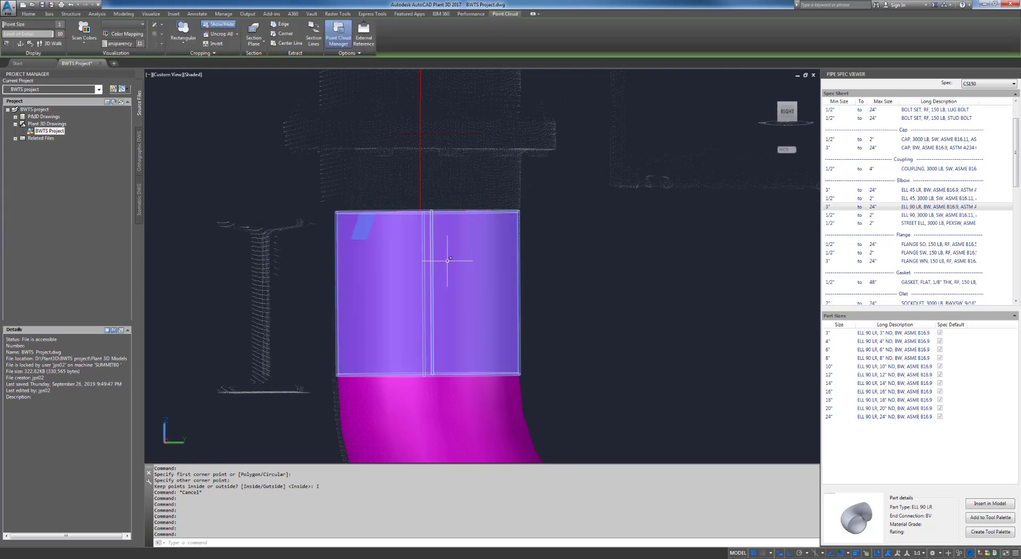
{"action": "left_click", "coordinate": [468, 305]}
{"action": "key", "text": "Delete"}
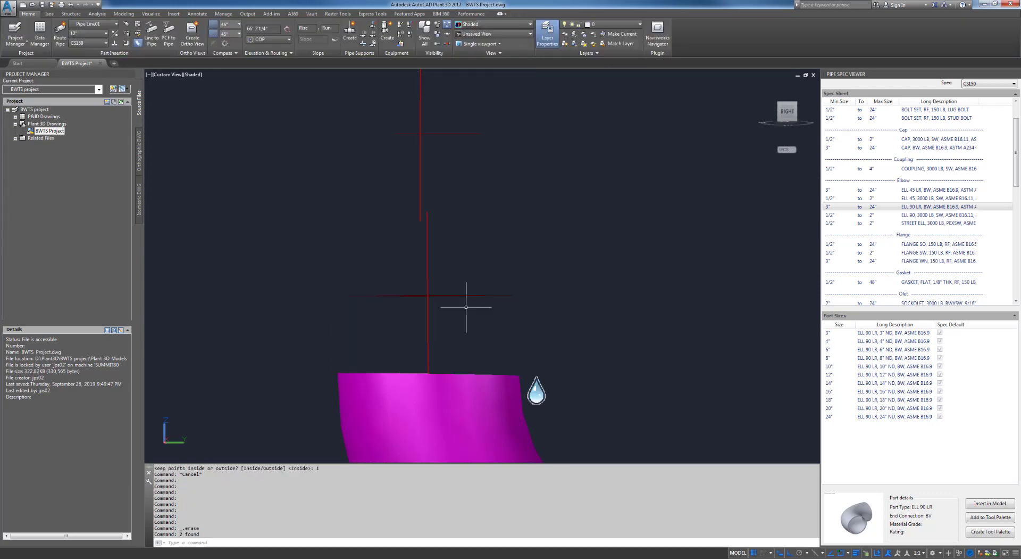
{"action": "key", "text": "ctrl+z"}
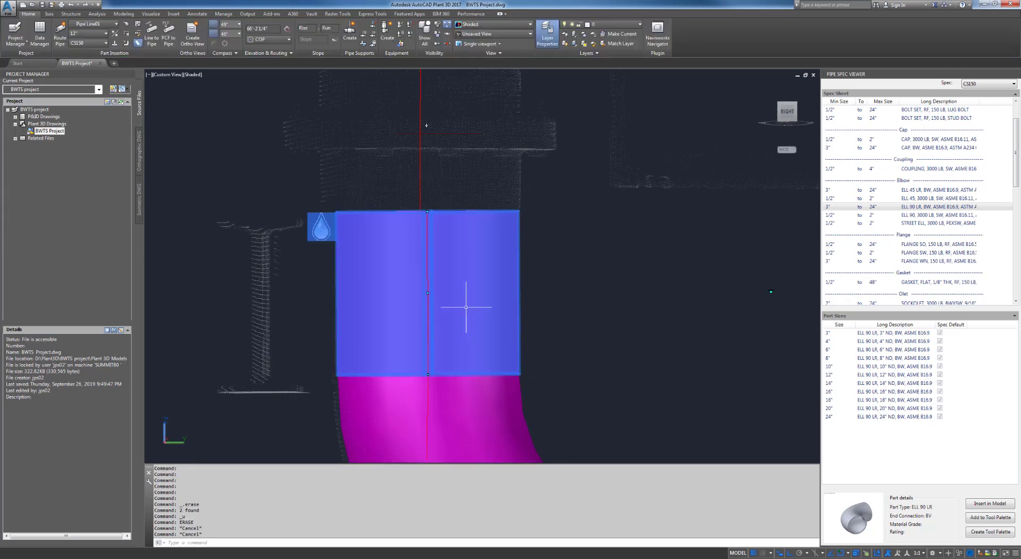
{"action": "key", "text": "Delete"}
{"action": "scroll", "coordinate": [463, 298], "scroll_direction": "down", "scroll_amount": 2}
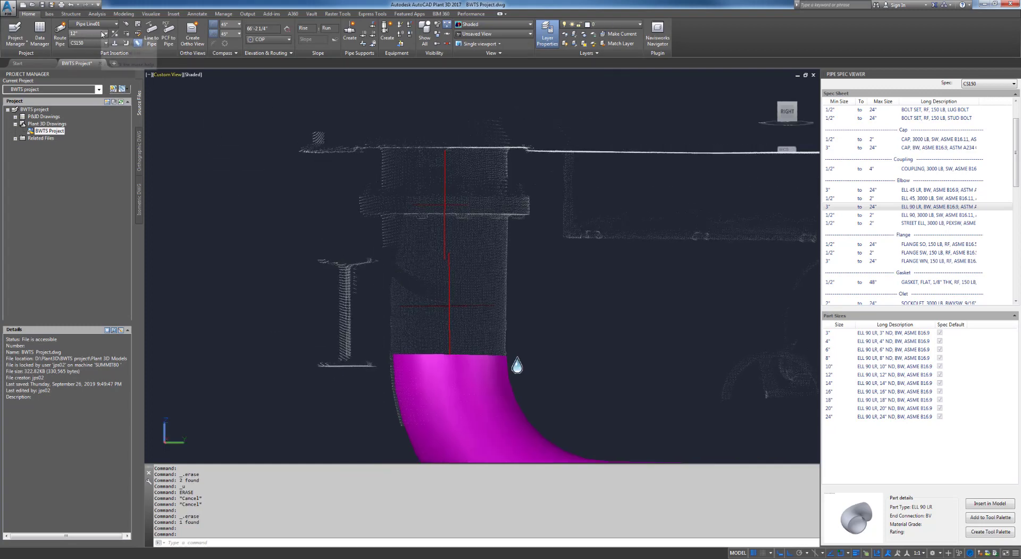
Set the pipe size to 14" and route a vertical pipe along the upper centre line at the riser's open end.
{"action": "left_click", "coordinate": [98, 34]}
{"action": "left_click", "coordinate": [76, 134]}
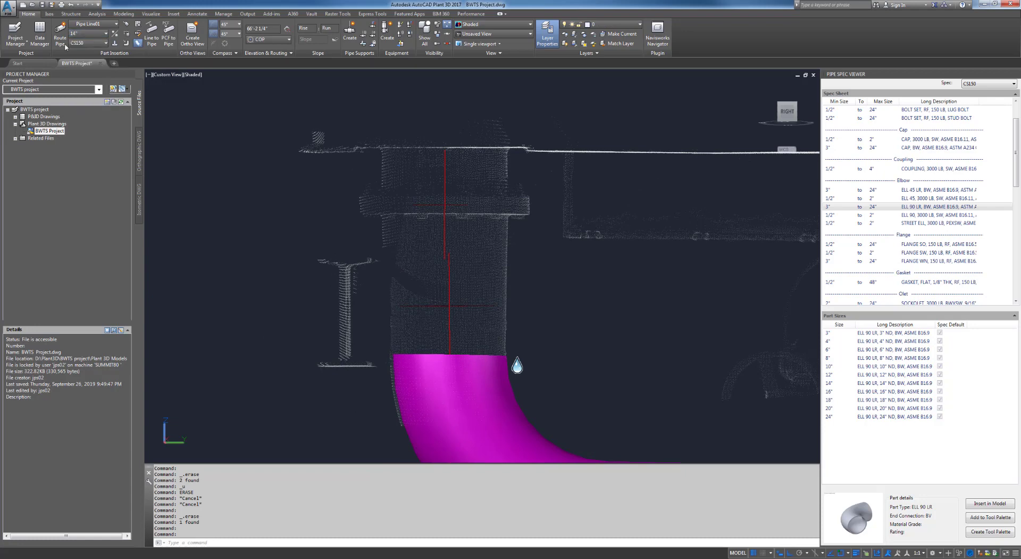
{"action": "left_click", "coordinate": [445, 259]}
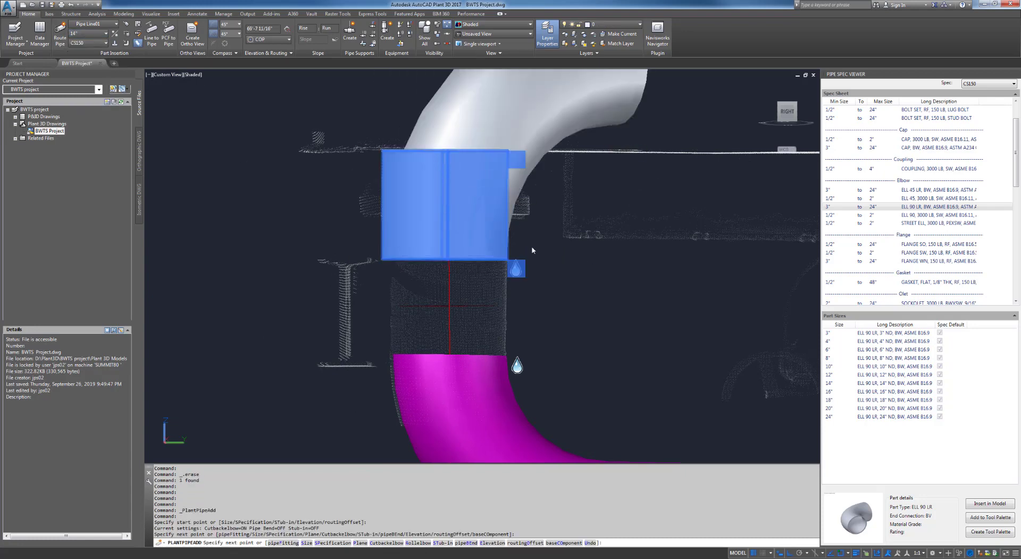
{"action": "key", "text": "Escape"}
{"action": "middle_click_drag", "start_coordinate": [575, 283], "coordinate": [558, 283]}
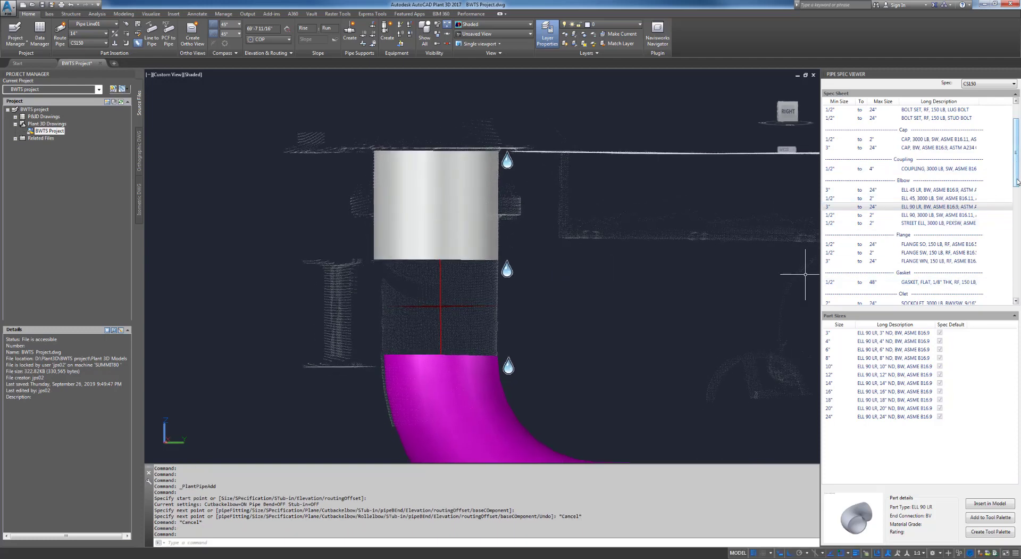
Insert a slip-on 150 lb RF flange on the 14" pipe at the scanned flange joint, accepting the default rotation.
{"action": "scroll", "coordinate": [1017, 181], "scroll_direction": "down", "scroll_amount": 3}
{"action": "left_click", "coordinate": [989, 177]}
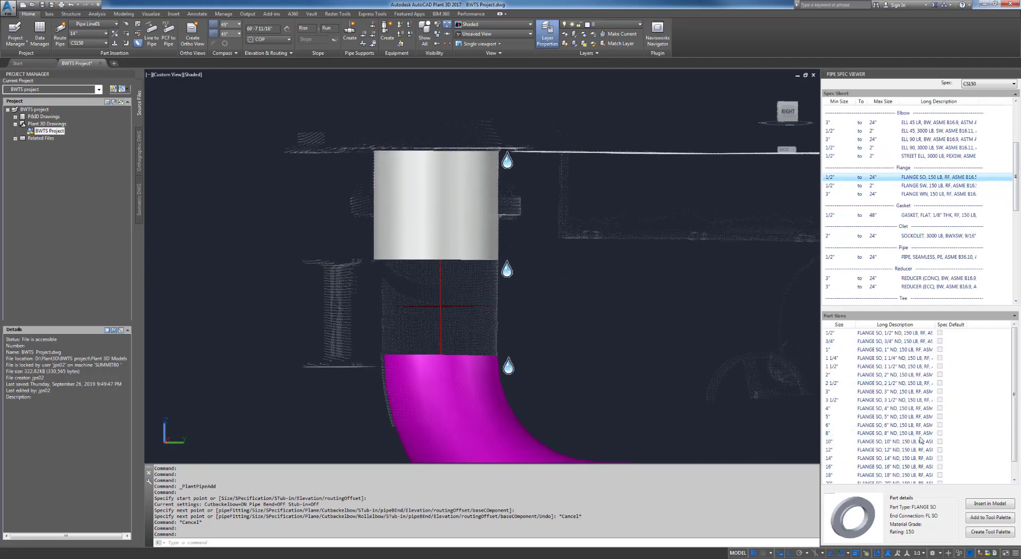
{"action": "left_click", "coordinate": [989, 503]}
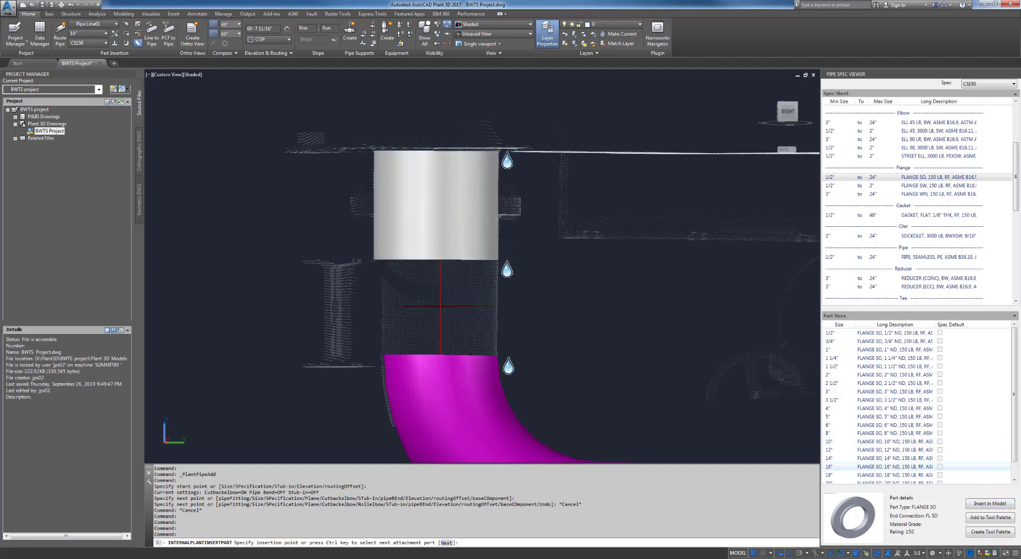
{"action": "scroll", "coordinate": [420, 212], "scroll_direction": "up", "scroll_amount": 3}
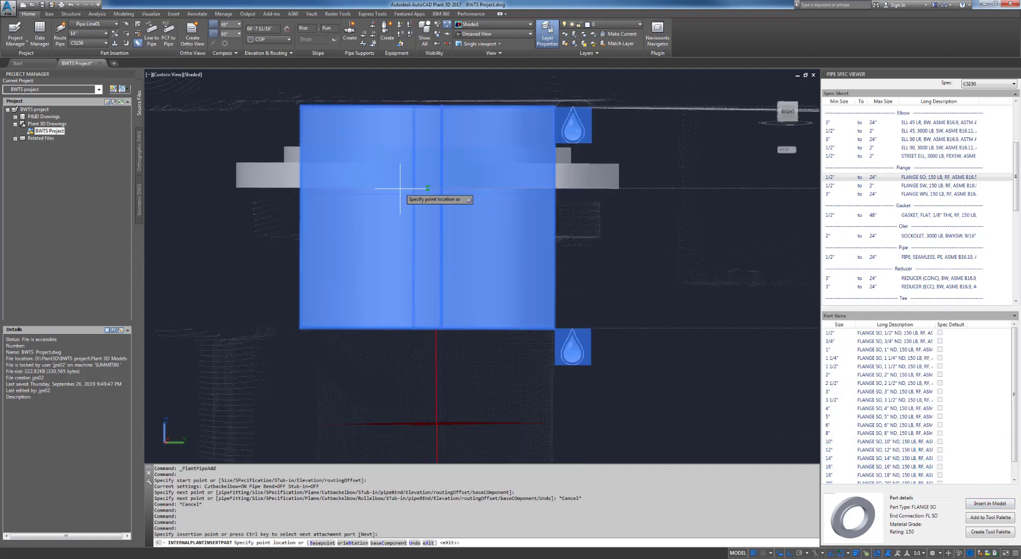
{"action": "left_click", "coordinate": [394, 216]}
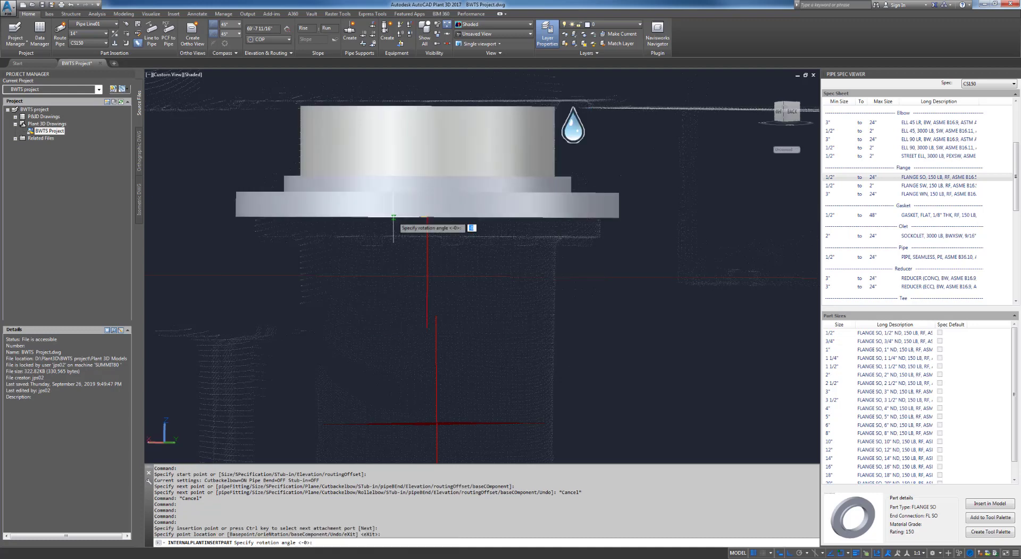
{"action": "key", "text": "Return"}
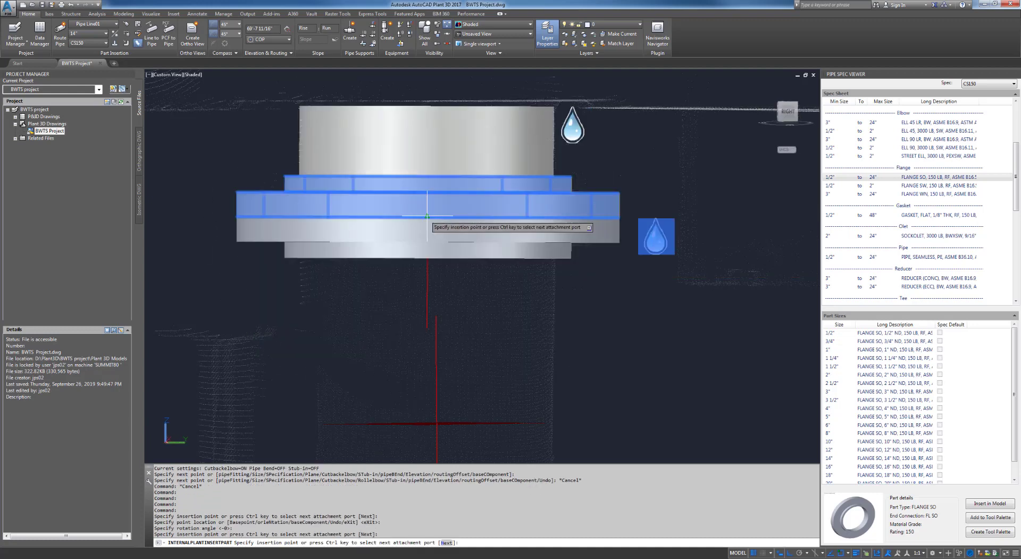
Place a second slip-on flange face to face beneath the first one and end the insertion.
{"action": "left_click", "coordinate": [427, 217]}
{"action": "key", "text": "Return"}
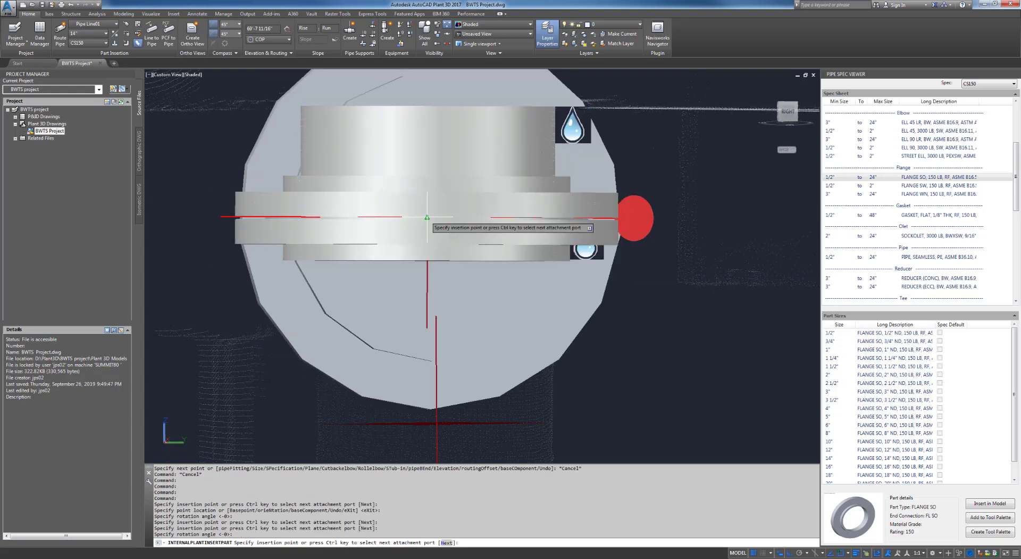
{"action": "right_click", "coordinate": [428, 218]}
{"action": "left_click", "coordinate": [443, 222]}
{"action": "scroll", "coordinate": [610, 285], "scroll_direction": "down", "scroll_amount": 5}
{"action": "middle_click_drag", "start_coordinate": [610, 285], "coordinate": [503, 229]}
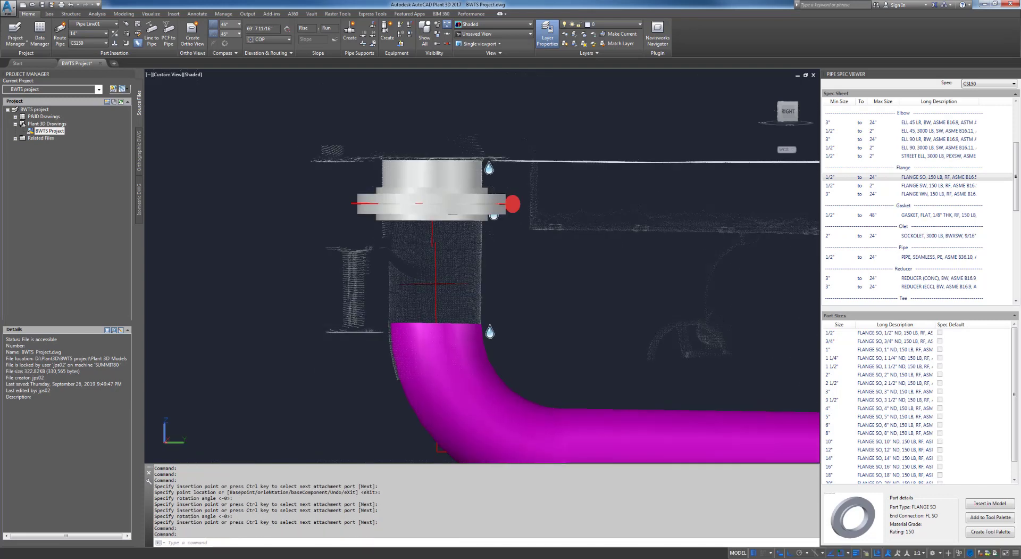
{"action": "key", "text": "Escape"}
{"action": "key", "text": "Escape"}
Insert a 14"x12" eccentric butt-weld reducer beneath the lower flange with its large end up, accepting the default rotation.
{"action": "left_click", "coordinate": [942, 287]}
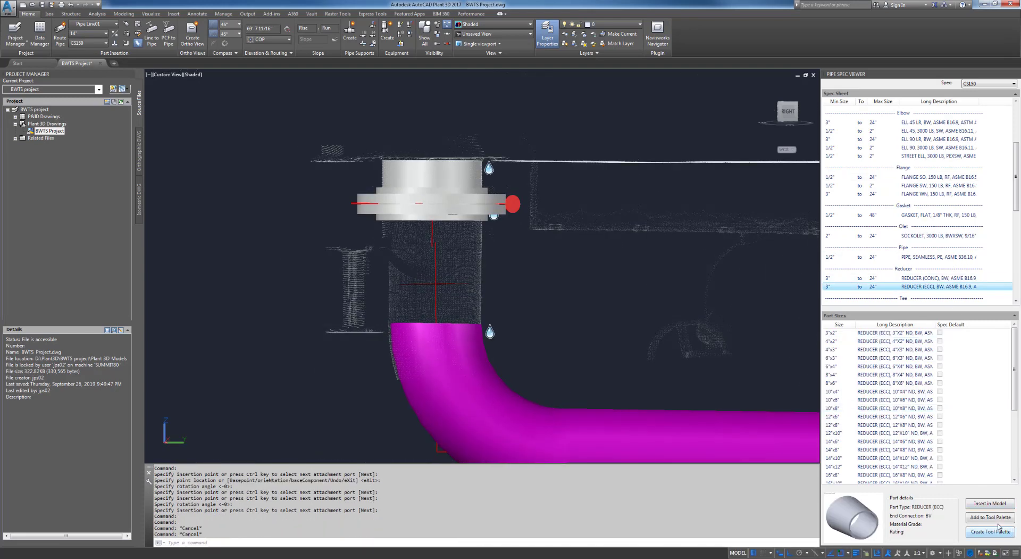
{"action": "left_click", "coordinate": [999, 505]}
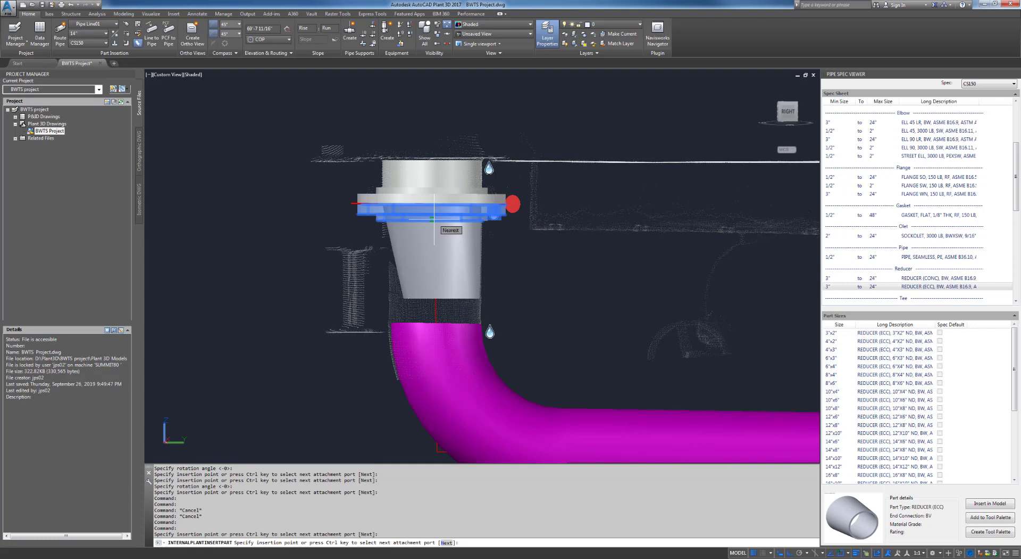
{"action": "key", "text": "Escape"}
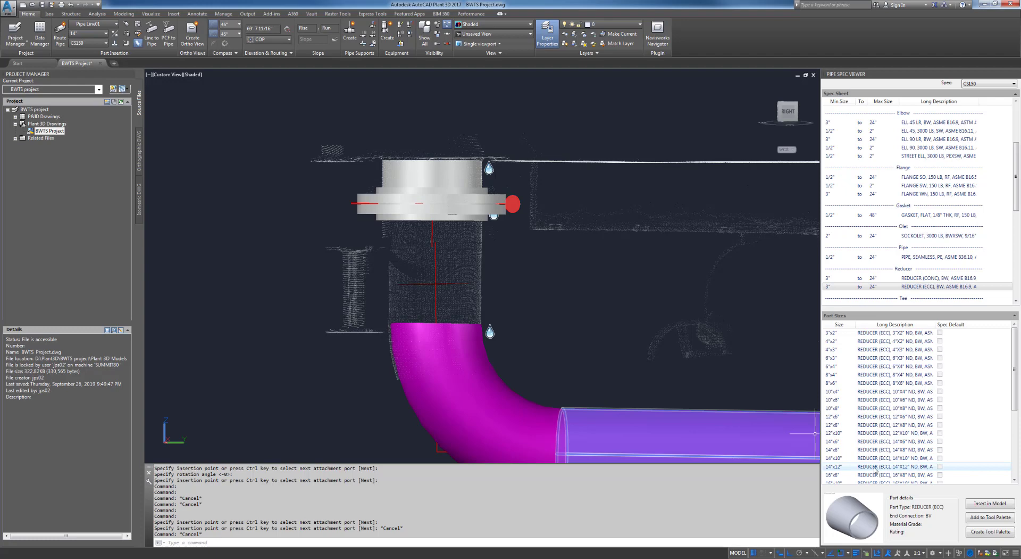
{"action": "left_click", "coordinate": [977, 505]}
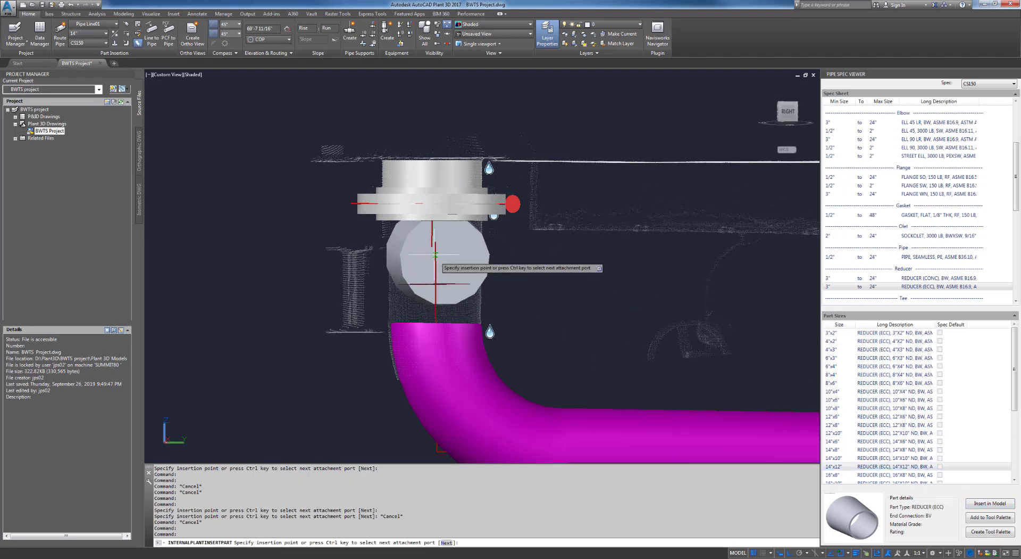
{"action": "key", "text": "ctrl"}
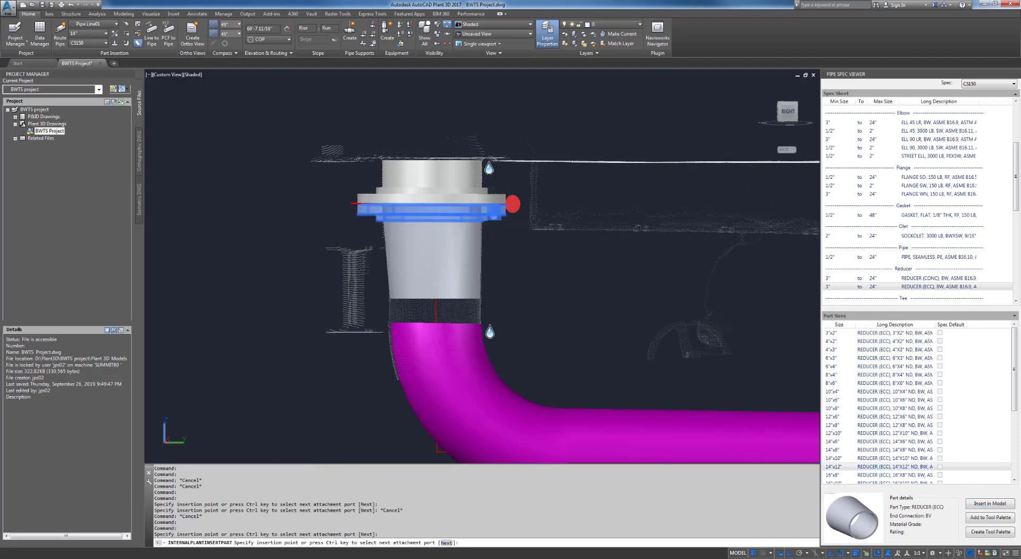
{"action": "left_click", "coordinate": [436, 224]}
{"action": "middle_click_drag", "start_coordinate": [508, 285], "coordinate": [529, 304], "text": "shift"}
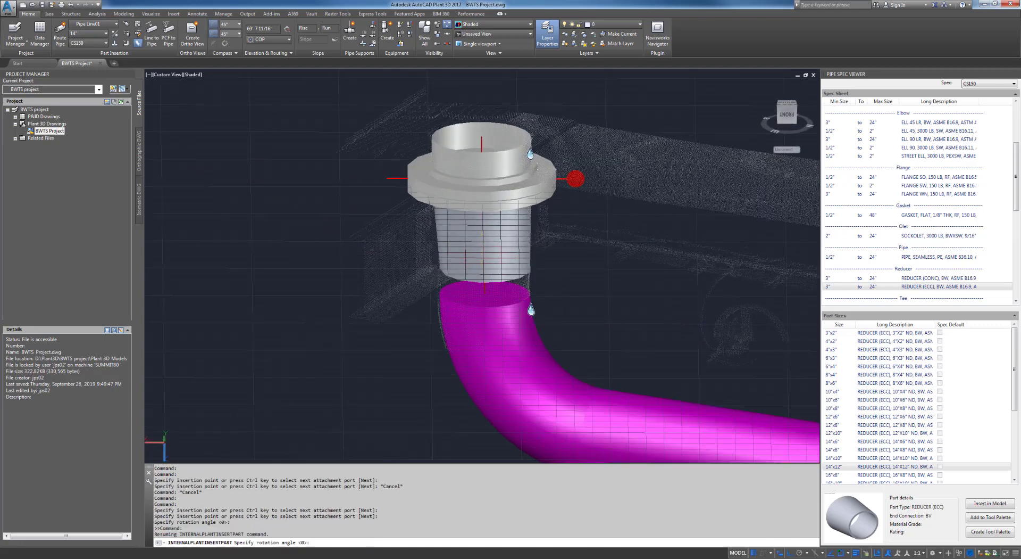
{"action": "key", "text": "Return"}
{"action": "key", "text": "Escape"}
{"action": "key", "text": "Escape"}
Try rotating the eccentric reducer about the riser axis and restore its original orientation.
{"action": "middle_click_drag", "start_coordinate": [398, 307], "coordinate": [298, 313], "text": "shift"}
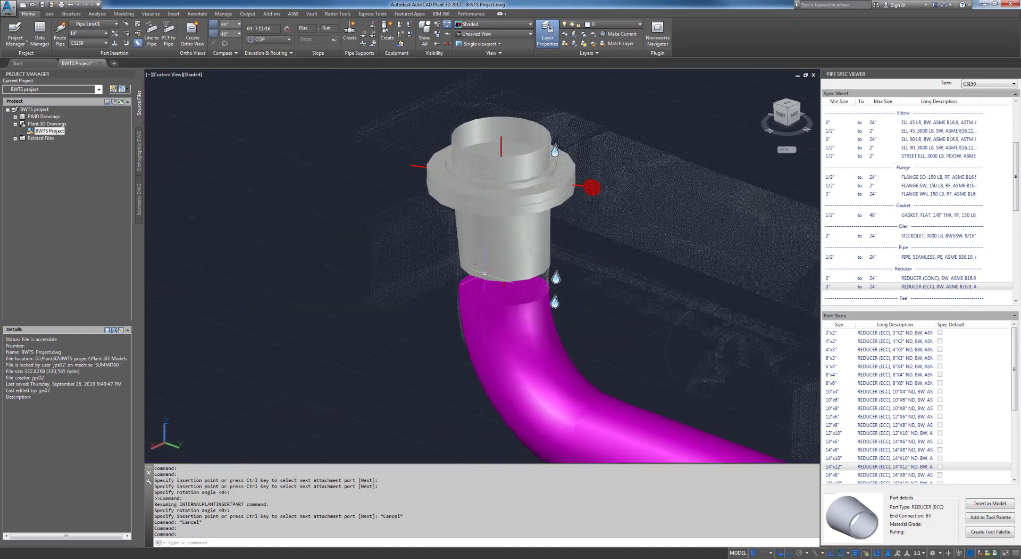
{"action": "left_click", "coordinate": [506, 201]}
{"action": "left_click", "coordinate": [507, 199]}
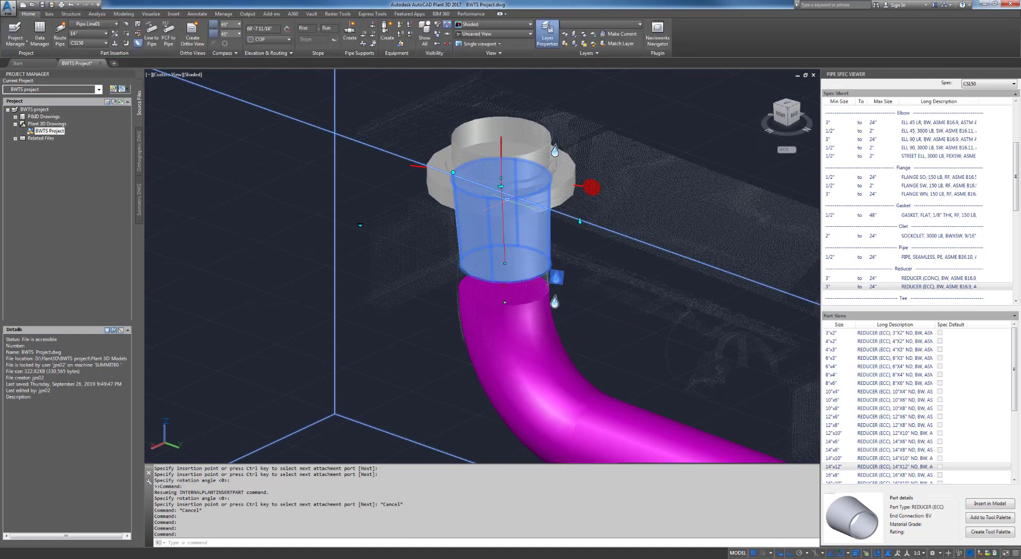
{"action": "left_click", "coordinate": [453, 173]}
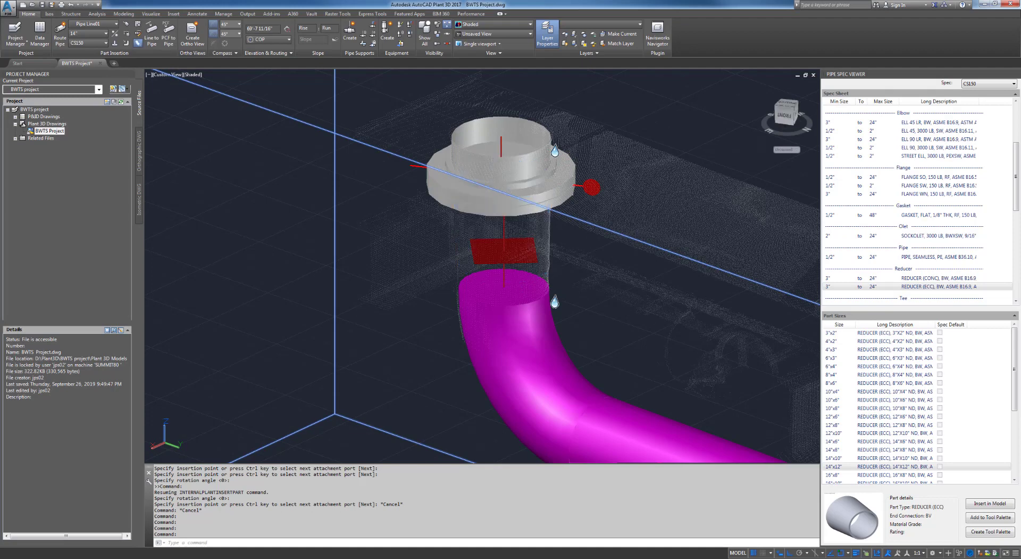
{"action": "scroll", "coordinate": [614, 356], "scroll_direction": "down", "scroll_amount": 5}
{"action": "middle_click_drag", "start_coordinate": [620, 361], "coordinate": [473, 288]}
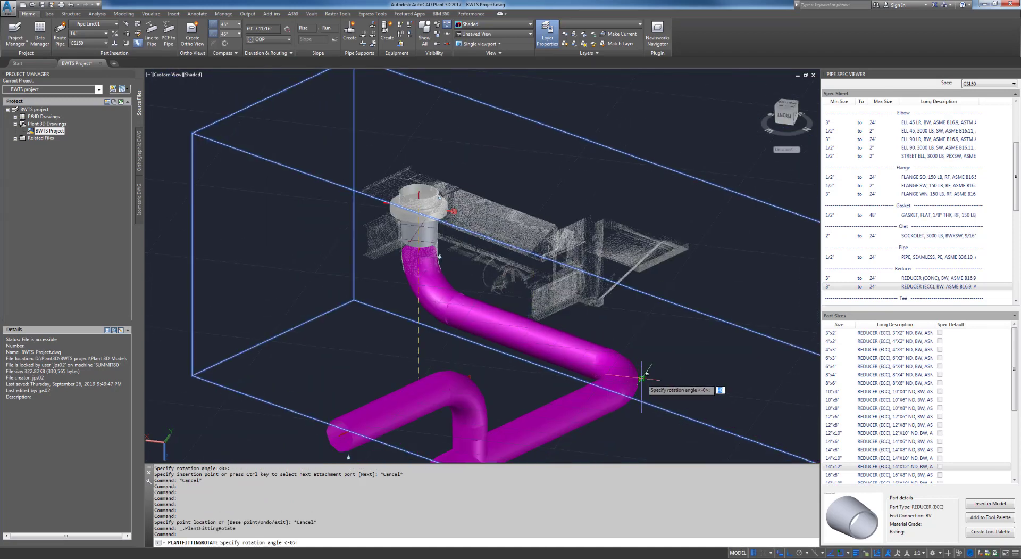
{"action": "key", "text": "Escape"}
{"action": "scroll", "coordinate": [411, 269], "scroll_direction": "up", "scroll_amount": 4}
{"action": "middle_click_drag", "start_coordinate": [410, 269], "coordinate": [531, 251], "text": "shift"}
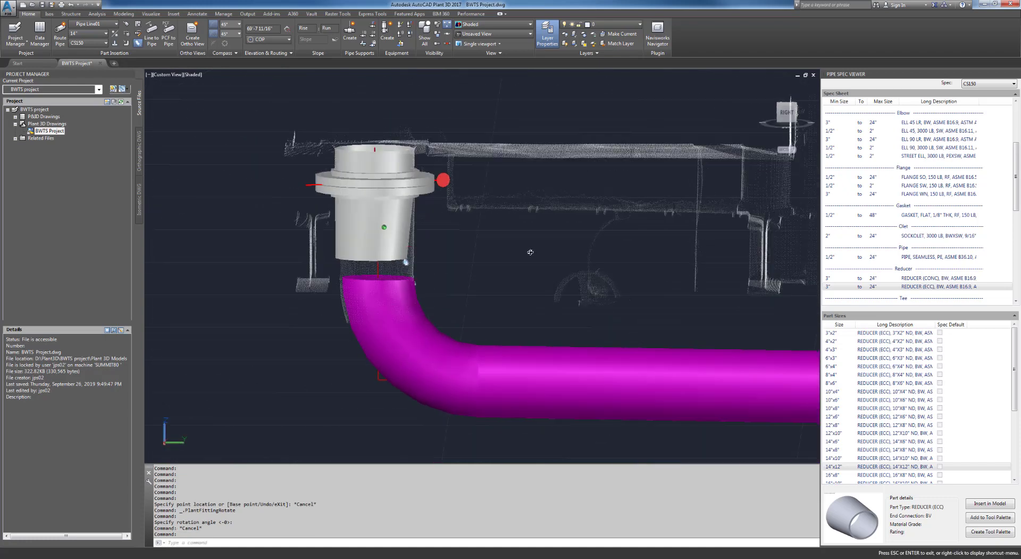
{"action": "left_click", "coordinate": [371, 256]}
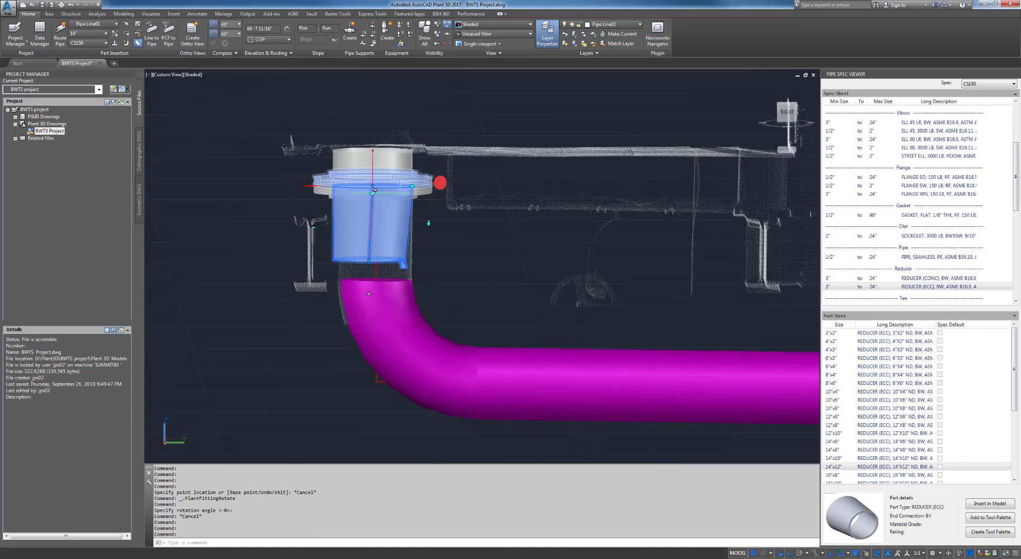
{"action": "left_click", "coordinate": [372, 193]}
{"action": "key", "text": "Escape"}
{"action": "key", "text": "Escape"}
{"action": "middle_click_drag", "start_coordinate": [510, 289], "coordinate": [492, 284], "text": "shift"}
Route a short 12" pipe from the riser elbow's upper end to the small end of the eccentric reducer.
{"action": "scroll", "coordinate": [492, 285], "scroll_direction": "up", "scroll_amount": 5}
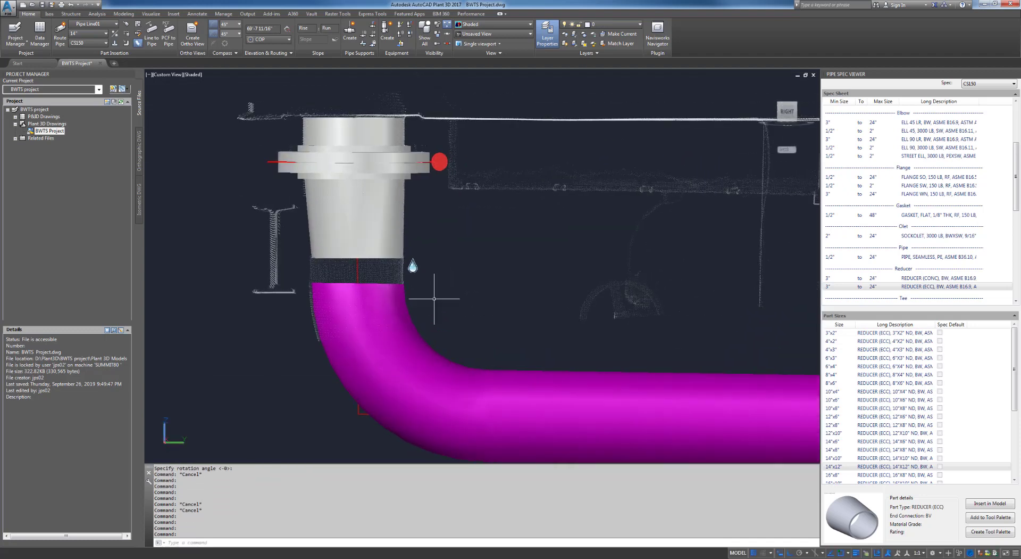
{"action": "middle_click_drag", "start_coordinate": [350, 307], "coordinate": [378, 272]}
{"action": "left_click", "coordinate": [383, 309]}
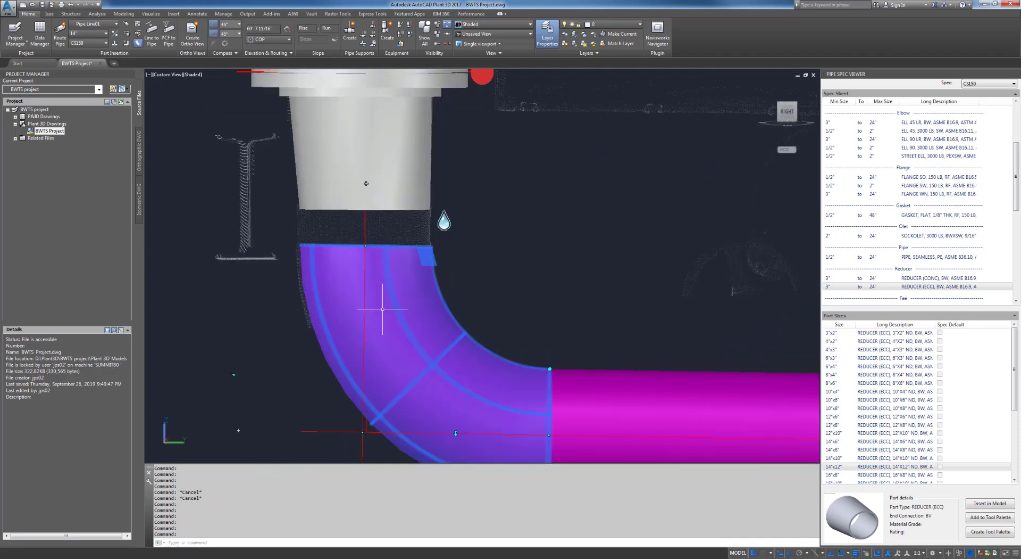
{"action": "left_click", "coordinate": [365, 176]}
{"action": "left_click", "coordinate": [366, 210]}
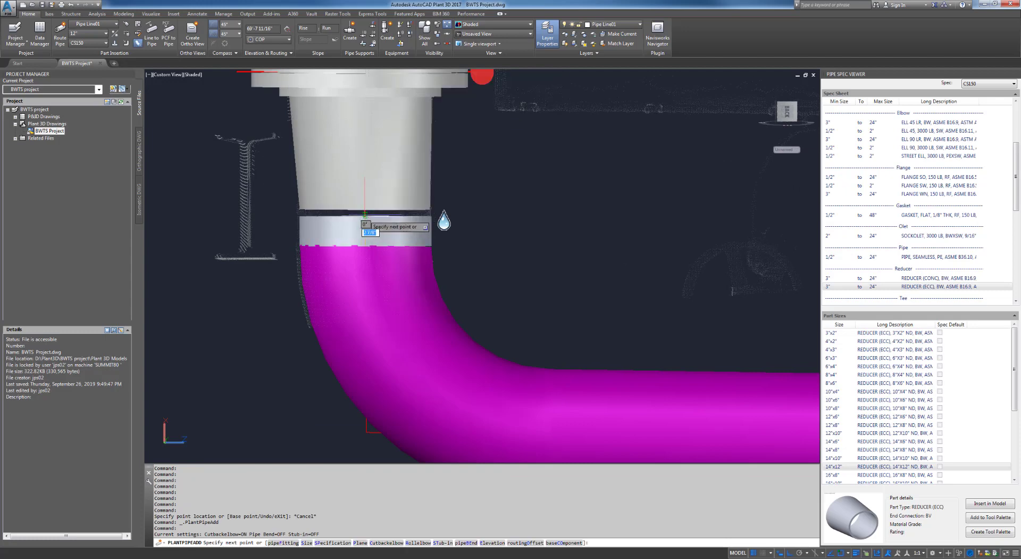
{"action": "key", "text": "Escape"}
{"action": "key", "text": "Escape"}
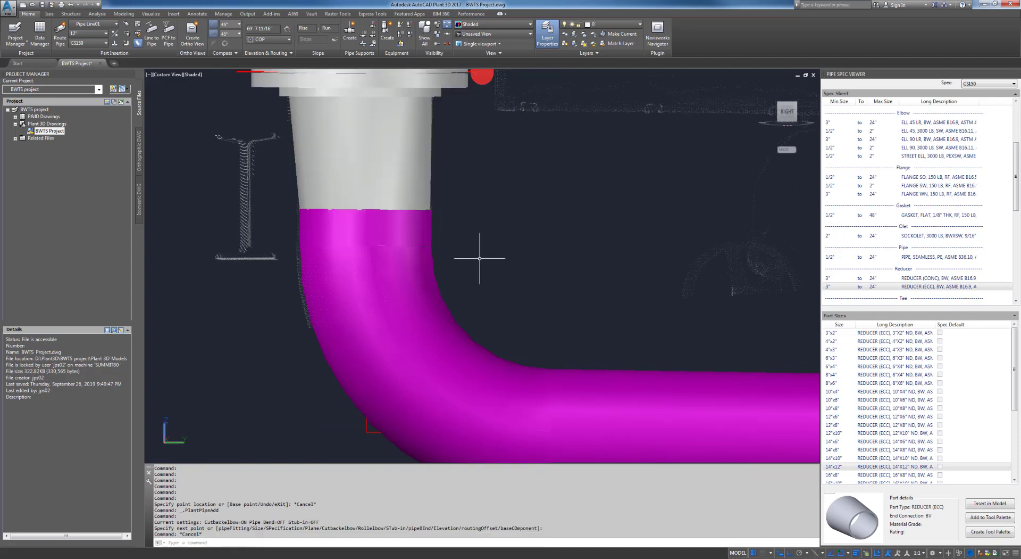
Save the drawing and uncrop the point cloud to display the full scan around the piping.
{"action": "scroll", "coordinate": [480, 257], "scroll_direction": "down", "scroll_amount": 4}
{"action": "middle_click_drag", "start_coordinate": [529, 276], "coordinate": [481, 292], "text": "shift"}
{"action": "middle_click_drag", "start_coordinate": [650, 320], "coordinate": [453, 360]}
{"action": "scroll", "coordinate": [392, 291], "scroll_direction": "down", "scroll_amount": 5}
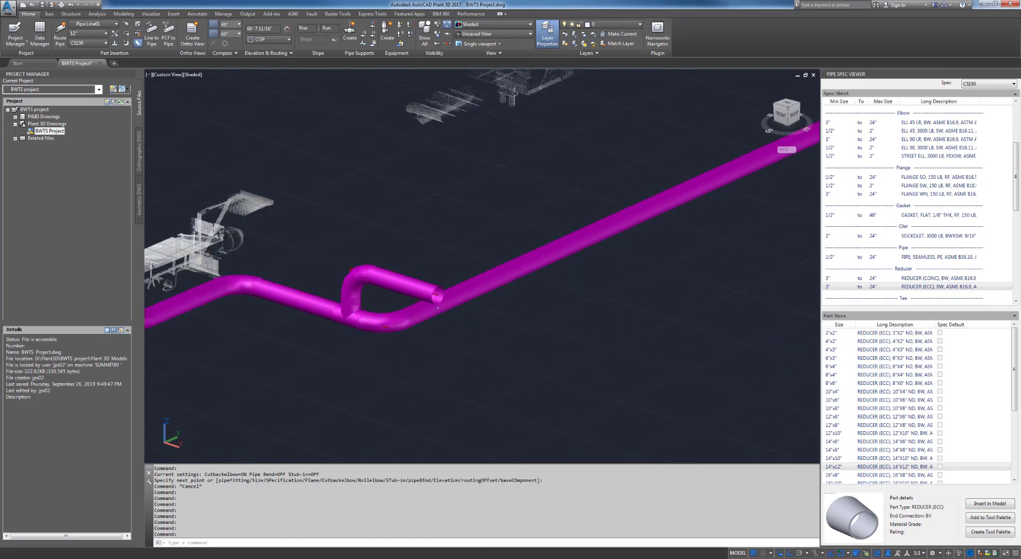
{"action": "key", "text": "ctrl+s"}
{"action": "left_click", "coordinate": [450, 112]}
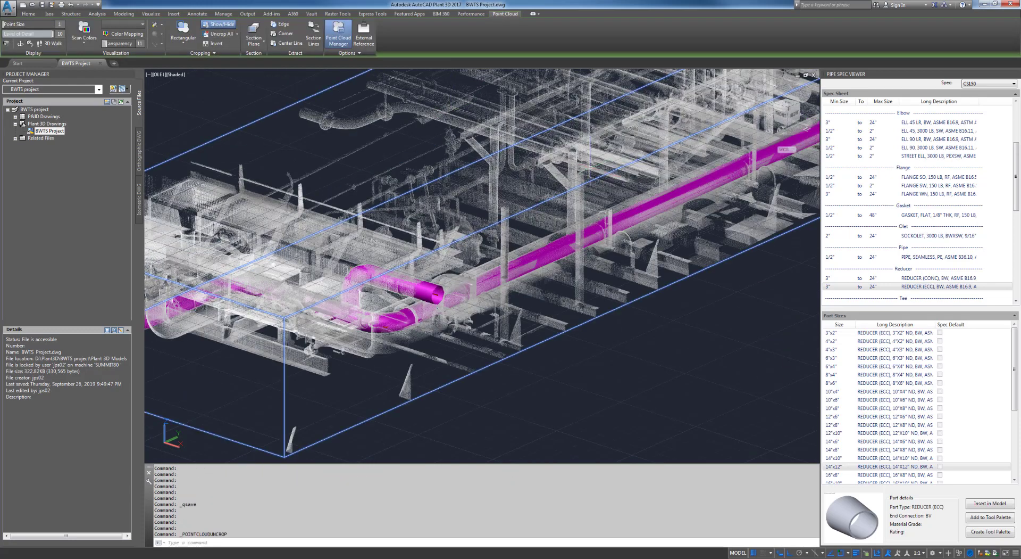
{"action": "middle_click_drag", "start_coordinate": [617, 183], "coordinate": [272, 319]}
{"action": "middle_click_drag", "start_coordinate": [567, 207], "coordinate": [396, 324]}
{"action": "scroll", "coordinate": [396, 324], "scroll_direction": "up", "scroll_amount": 10}
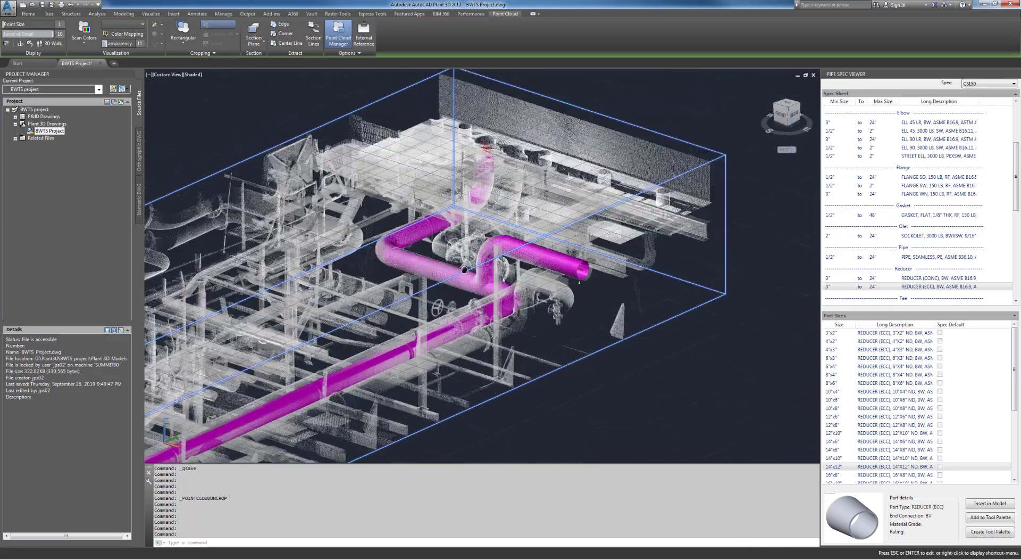
Crop the point cloud with a rectangle around the riser's upper end in front view, keeping the points inside.
{"action": "scroll", "coordinate": [520, 235], "scroll_direction": "down", "scroll_amount": 8}
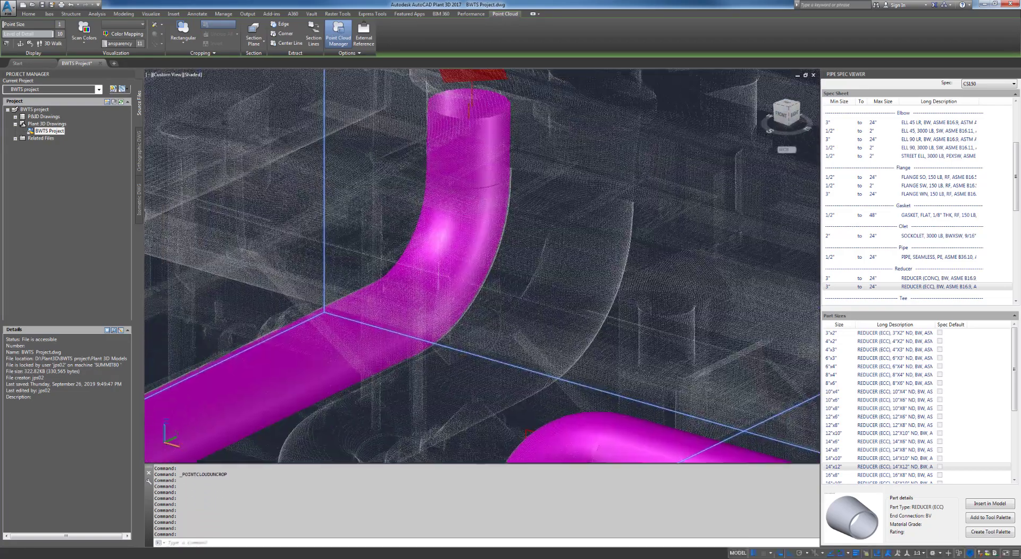
{"action": "key", "text": "Escape"}
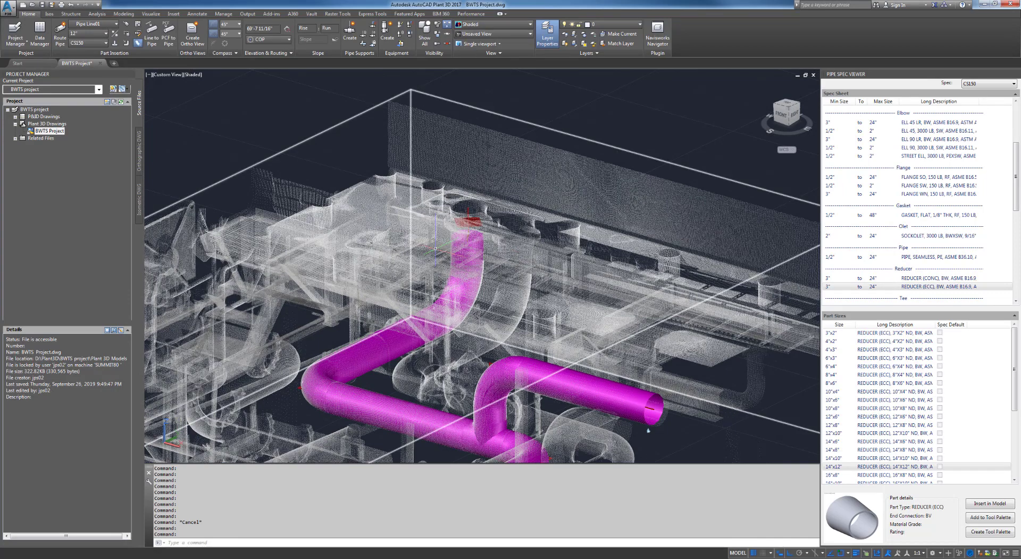
{"action": "scroll", "coordinate": [466, 237], "scroll_direction": "up", "scroll_amount": 5}
{"action": "left_click", "coordinate": [460, 247]}
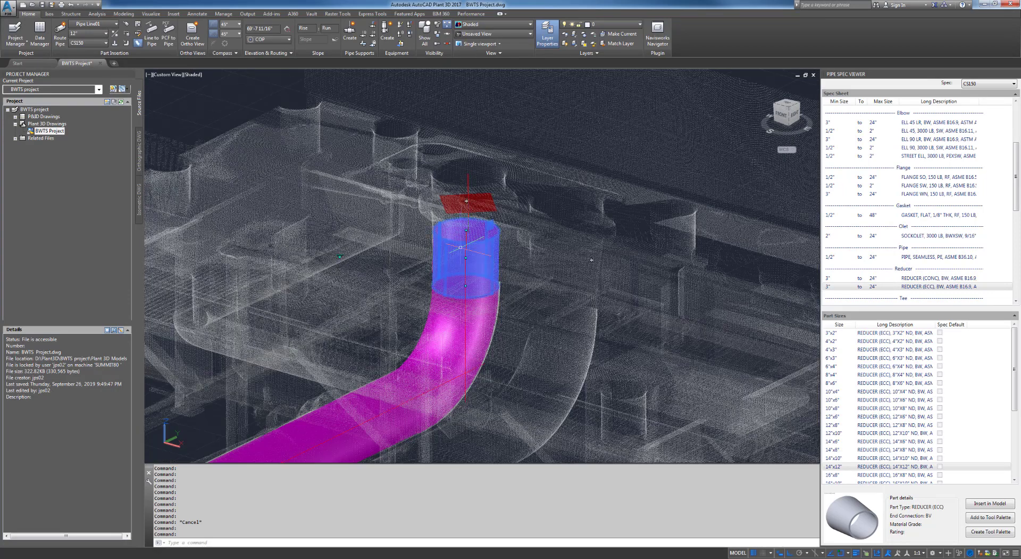
{"action": "middle_click_drag", "start_coordinate": [460, 247], "coordinate": [550, 256], "text": "shift"}
{"action": "key", "text": "Escape"}
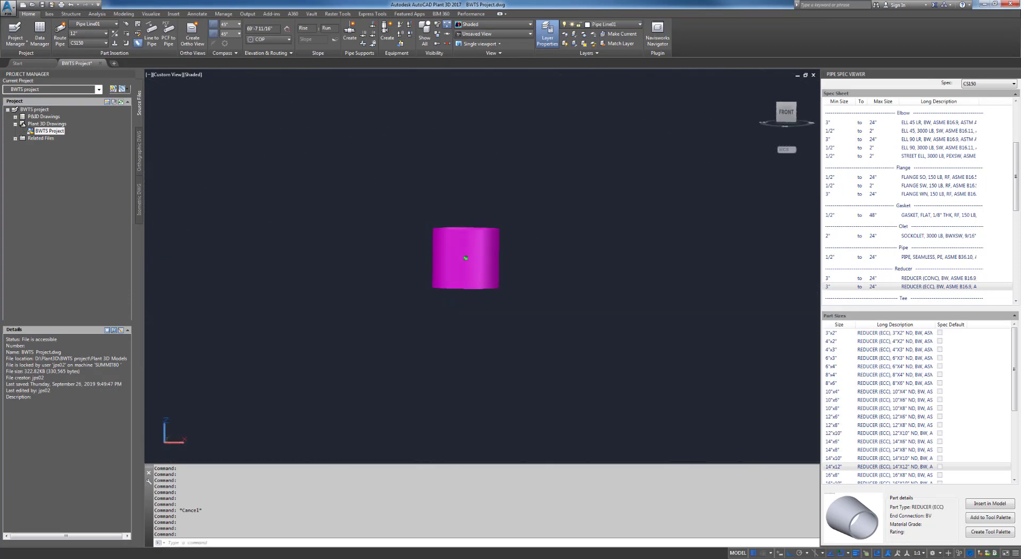
{"action": "left_click", "coordinate": [212, 261]}
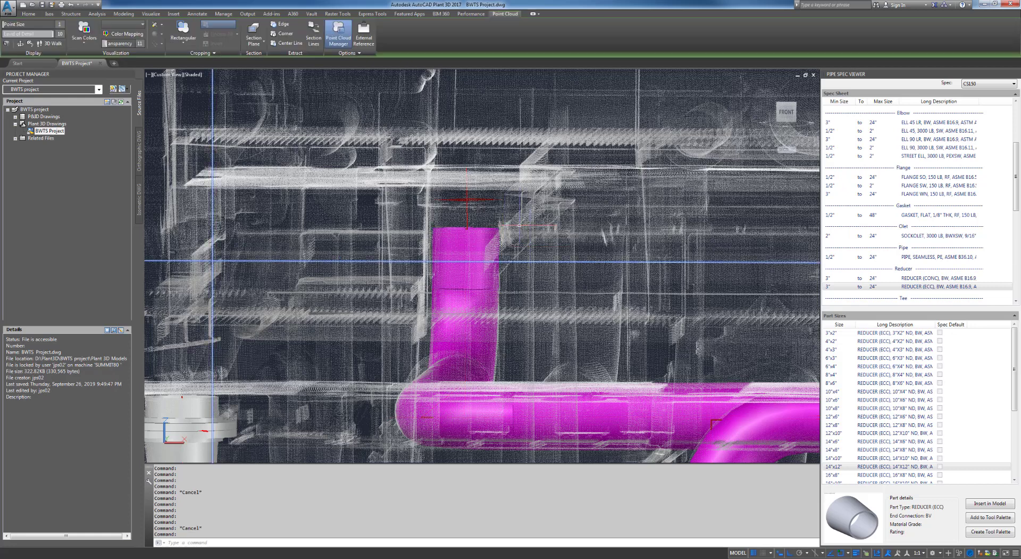
{"action": "left_click", "coordinate": [180, 33]}
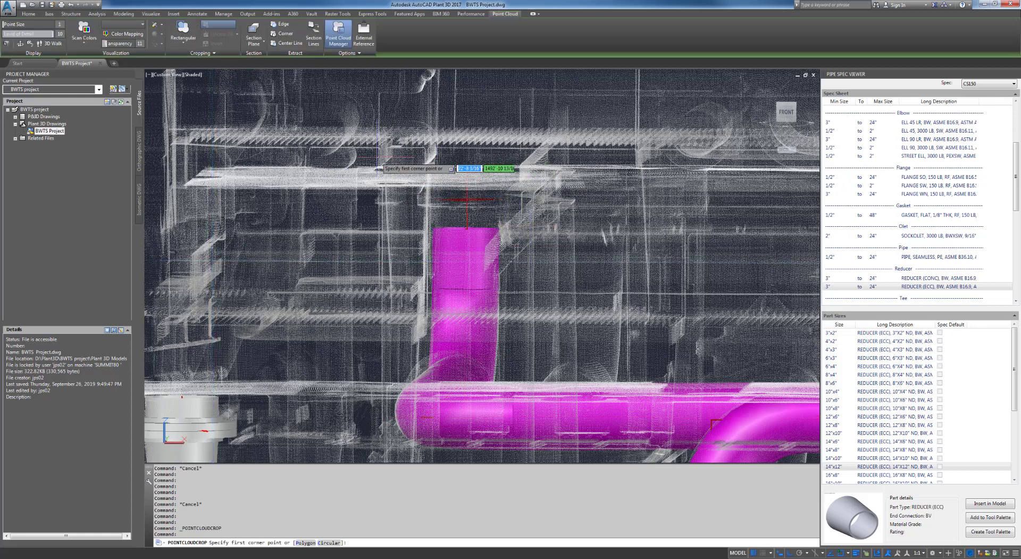
{"action": "left_click", "coordinate": [348, 155]}
{"action": "left_click", "coordinate": [554, 324]}
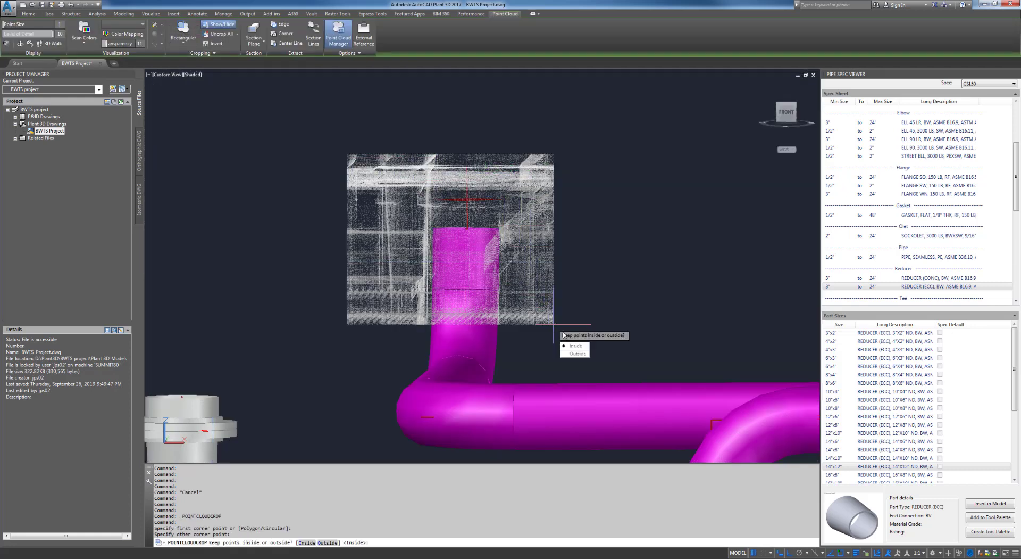
{"action": "type", "text": "I"}
{"action": "key", "text": "Return"}
{"action": "key", "text": "Escape"}
Delete the short vertical 12" pipe above the riser elbow.
{"action": "middle_click_drag", "start_coordinate": [581, 284], "coordinate": [550, 282], "text": "shift"}
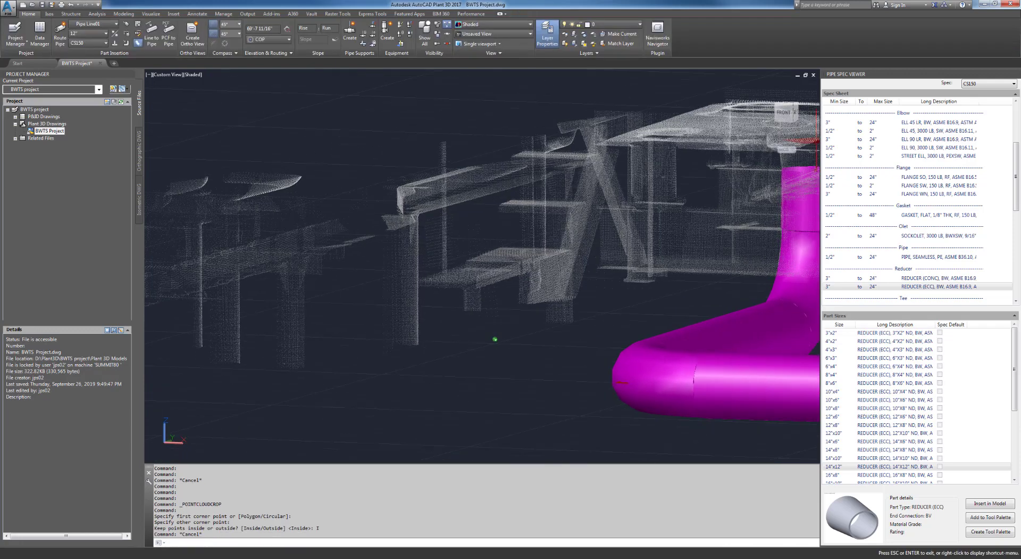
{"action": "middle_click_drag", "start_coordinate": [635, 275], "coordinate": [449, 291]}
{"action": "left_click", "coordinate": [663, 245]}
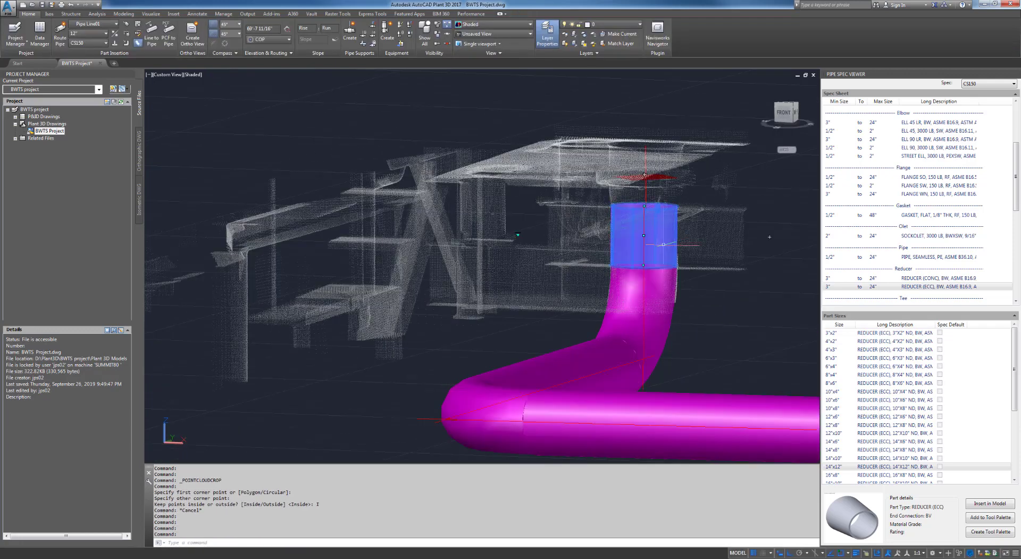
{"action": "middle_click_drag", "start_coordinate": [659, 302], "coordinate": [212, 313], "text": "shift"}
{"action": "middle_click_drag", "start_coordinate": [714, 298], "coordinate": [567, 309]}
{"action": "key", "text": "Escape"}
{"action": "middle_click_drag", "start_coordinate": [605, 267], "coordinate": [524, 261], "text": "shift"}
{"action": "scroll", "coordinate": [577, 254], "scroll_direction": "up", "scroll_amount": 5}
{"action": "left_click", "coordinate": [568, 254]}
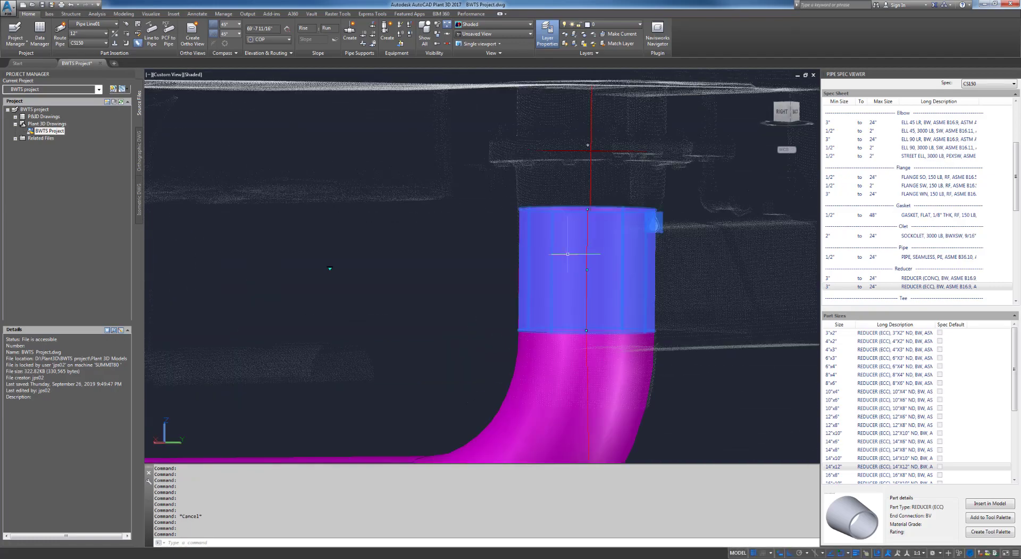
{"action": "key", "text": "Delete"}
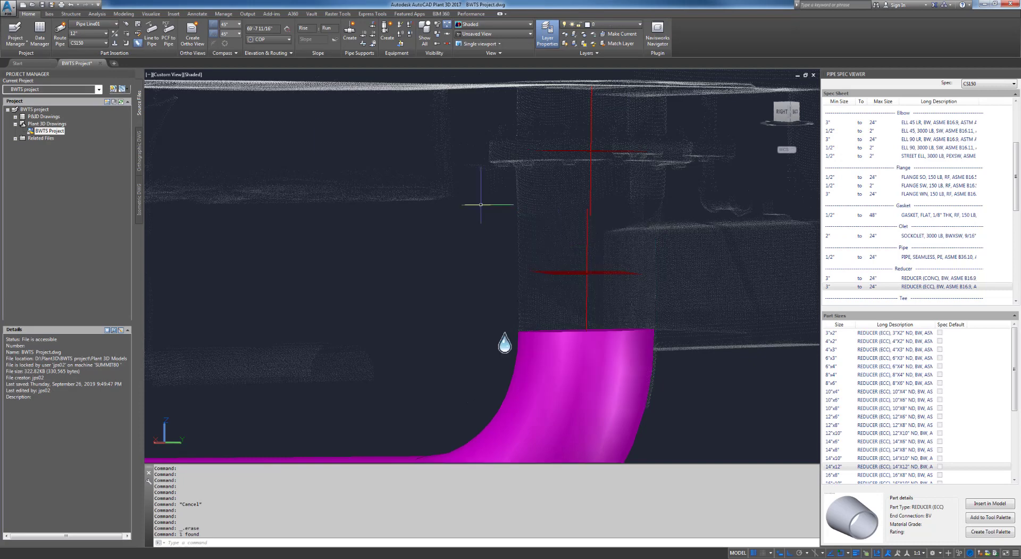
Route a short vertical 14" pipe from the lower end of the upper riser centreline to the scanned deck.
{"action": "left_click", "coordinate": [104, 33]}
{"action": "left_click", "coordinate": [83, 136]}
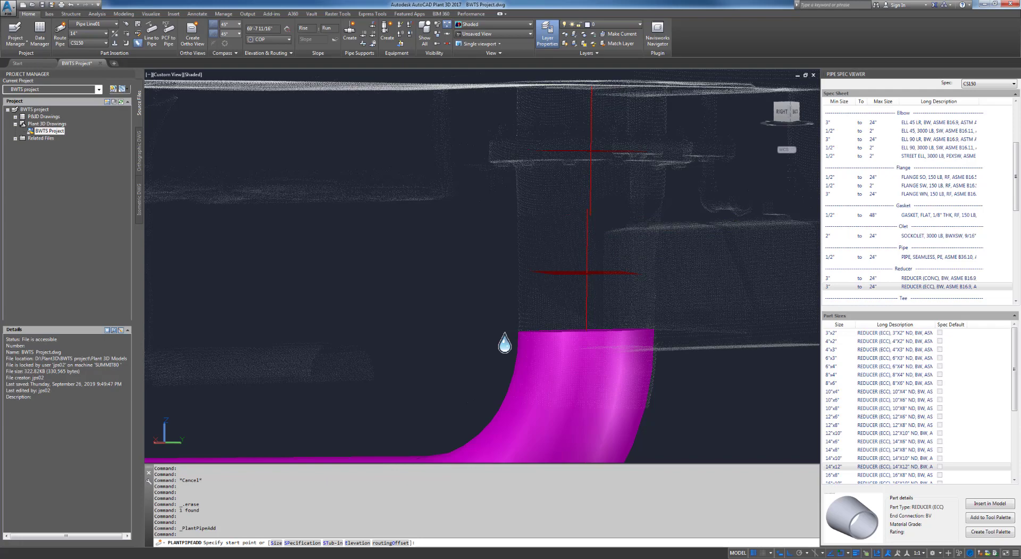
{"action": "left_click", "coordinate": [590, 215]}
{"action": "middle_click_drag", "start_coordinate": [585, 161], "coordinate": [575, 223]}
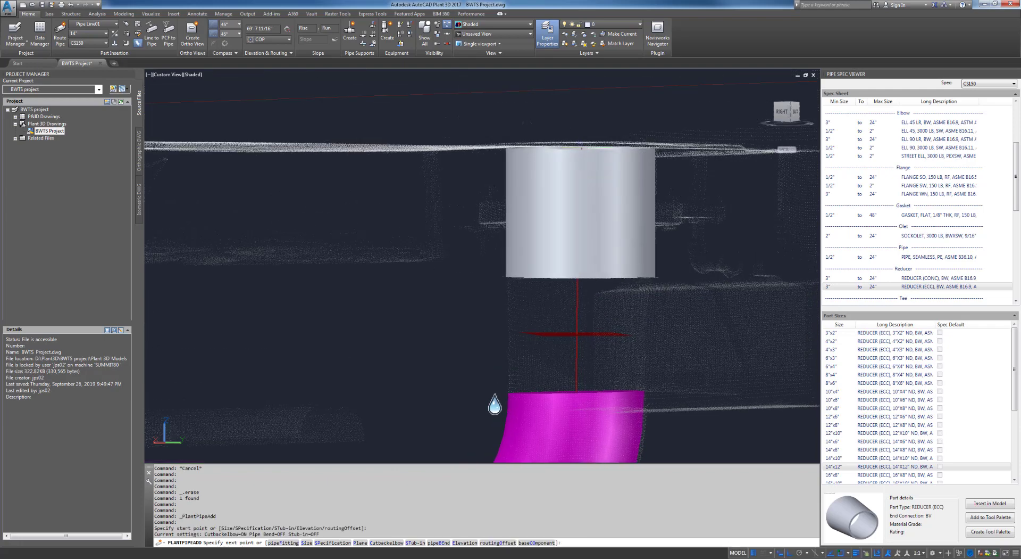
{"action": "left_click", "coordinate": [582, 147]}
{"action": "right_click", "coordinate": [579, 147]}
{"action": "left_click", "coordinate": [592, 153]}
{"action": "mouse_move", "coordinate": [418, 258]}
{"action": "middle_mouse_down", "text": "shift"}
{"action": "mouse_move", "coordinate": [412, 282]}
{"action": "mouse_move", "coordinate": [398, 260]}
{"action": "middle_mouse_up", "text": "shift"}
{"action": "middle_click_drag", "start_coordinate": [598, 316], "coordinate": [496, 295]}
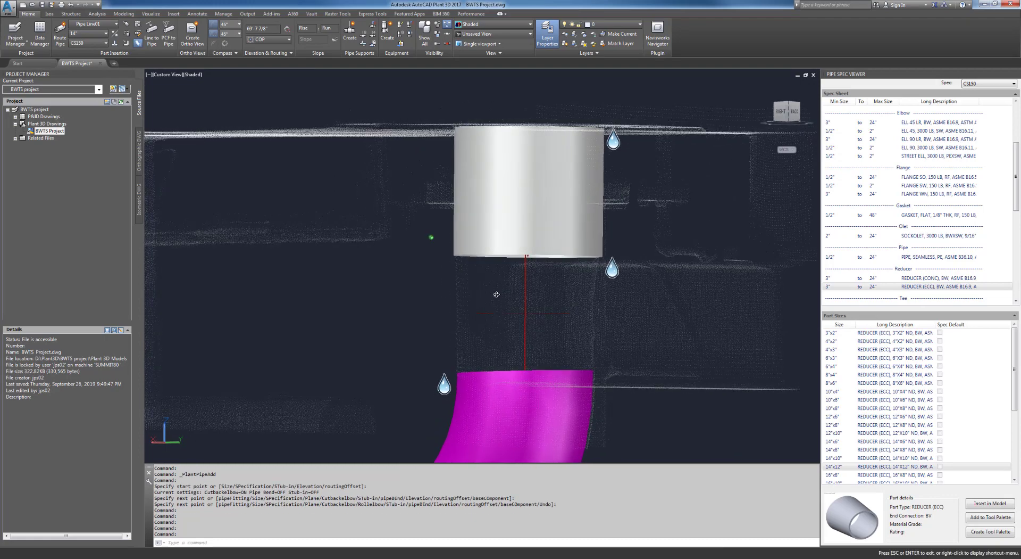
Insert a 150 LB raised-face slip-on flange on the 14" pipe near the scanned flange joint, accepting the default rotation.
{"action": "left_click", "coordinate": [932, 184]}
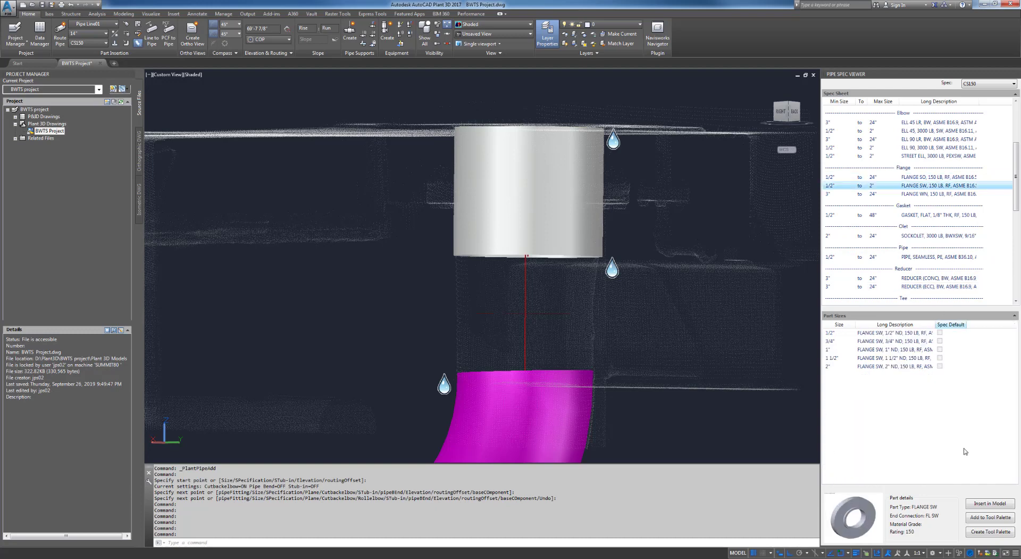
{"action": "left_click", "coordinate": [926, 177]}
{"action": "left_click", "coordinate": [973, 502]}
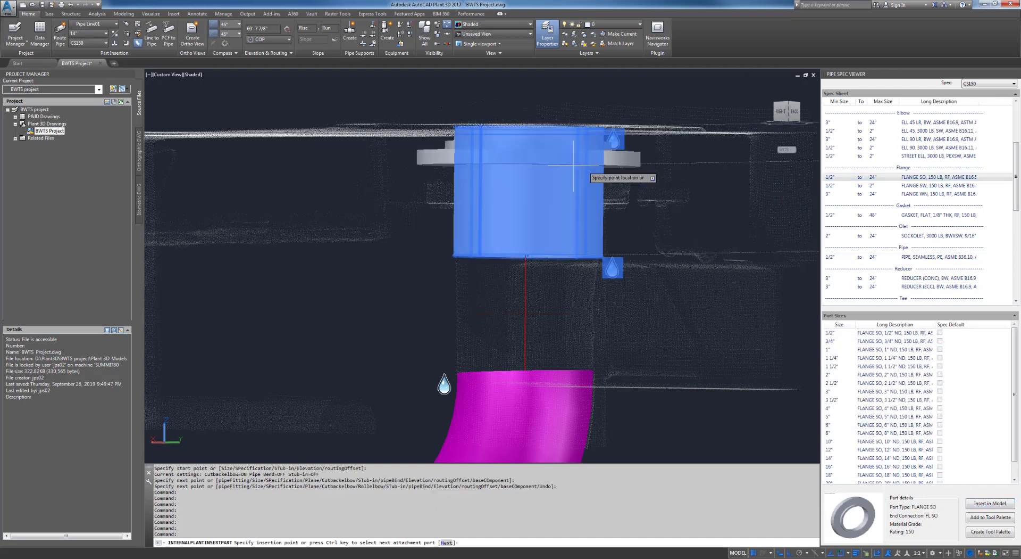
{"action": "scroll", "coordinate": [536, 188], "scroll_direction": "up", "scroll_amount": 3}
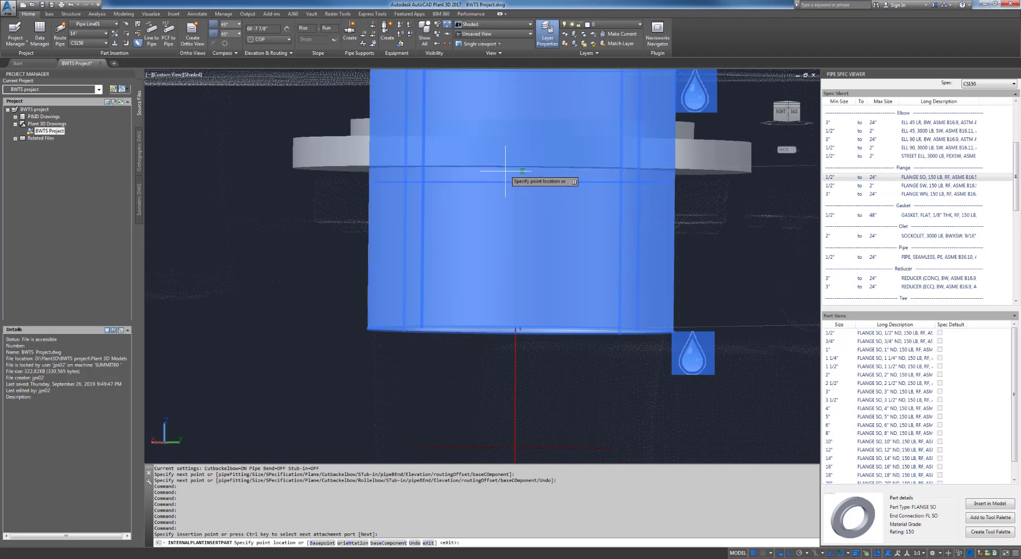
{"action": "middle_click_drag", "start_coordinate": [500, 197], "coordinate": [373, 187], "text": "shift"}
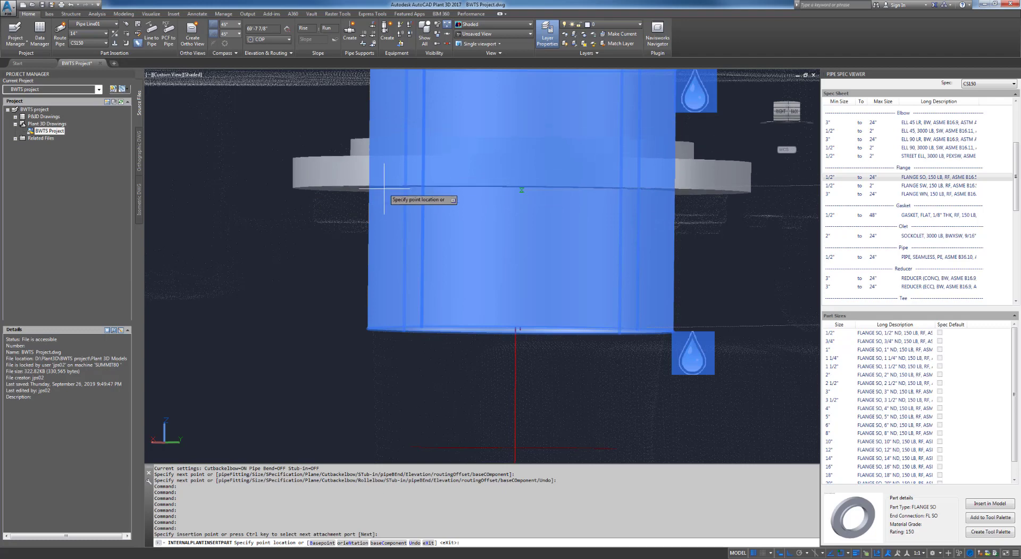
{"action": "left_click", "coordinate": [385, 188]}
{"action": "left_click", "coordinate": [384, 188]}
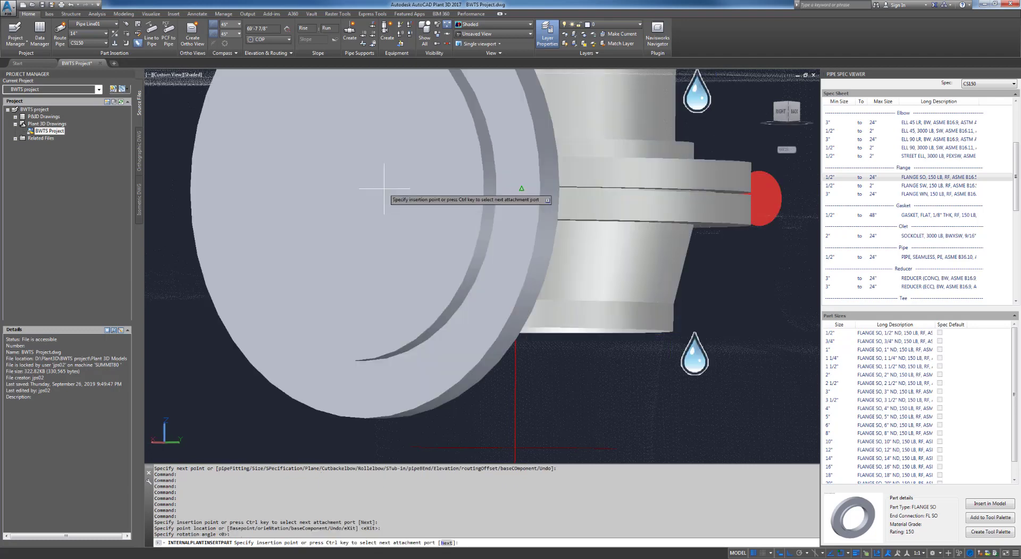
{"action": "right_click", "coordinate": [384, 189]}
{"action": "left_click", "coordinate": [409, 195]}
{"action": "key", "text": "Escape"}
{"action": "key", "text": "Escape"}
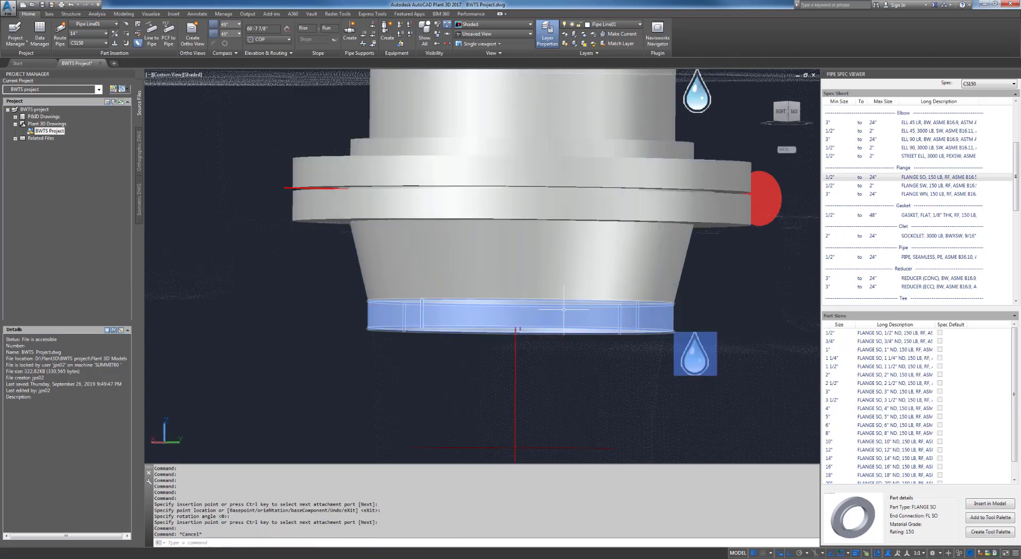
Delete the leftover pipe stub below the flange joint and substitute the lower weld-neck flange with a 14" slip-on flange, 150 LB, RF.
{"action": "left_click", "coordinate": [565, 316]}
{"action": "key", "text": "Delete"}
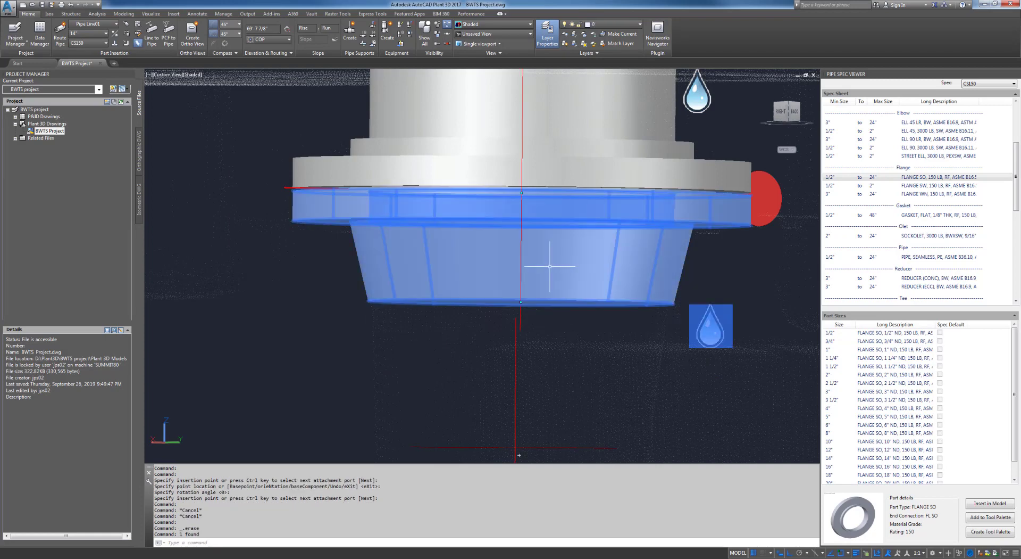
{"action": "scroll", "coordinate": [606, 241], "scroll_direction": "down", "scroll_amount": 4}
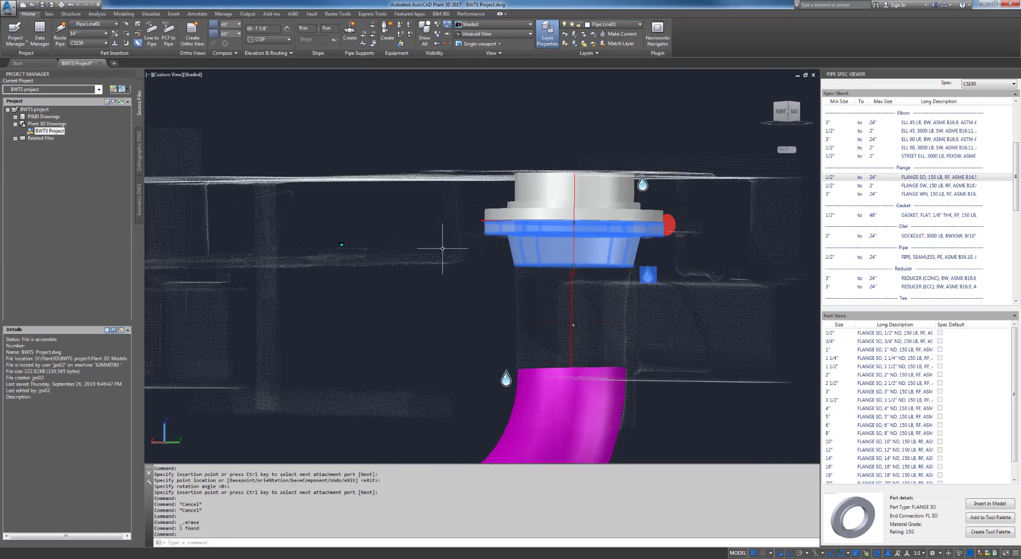
{"action": "left_click", "coordinate": [342, 245]}
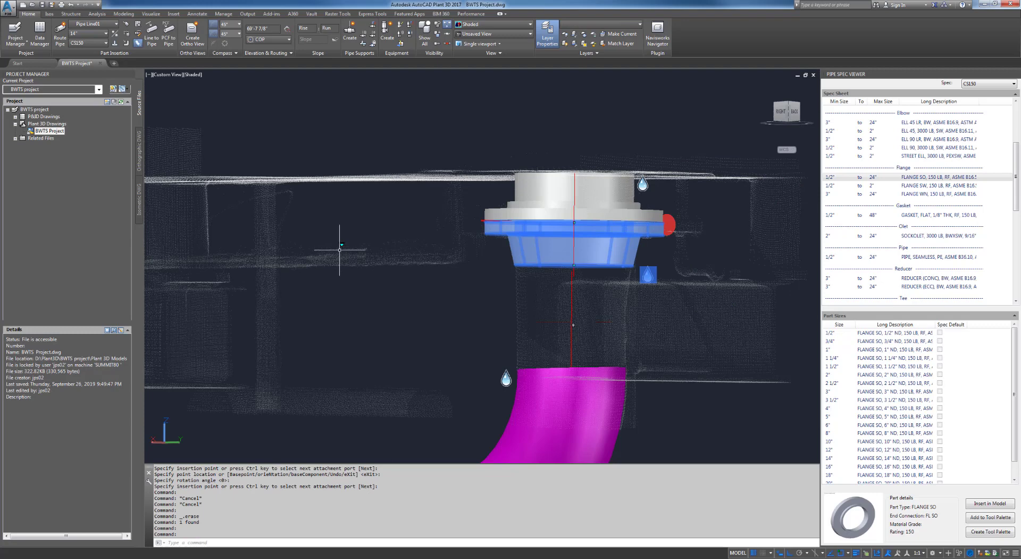
{"action": "left_click", "coordinate": [342, 244]}
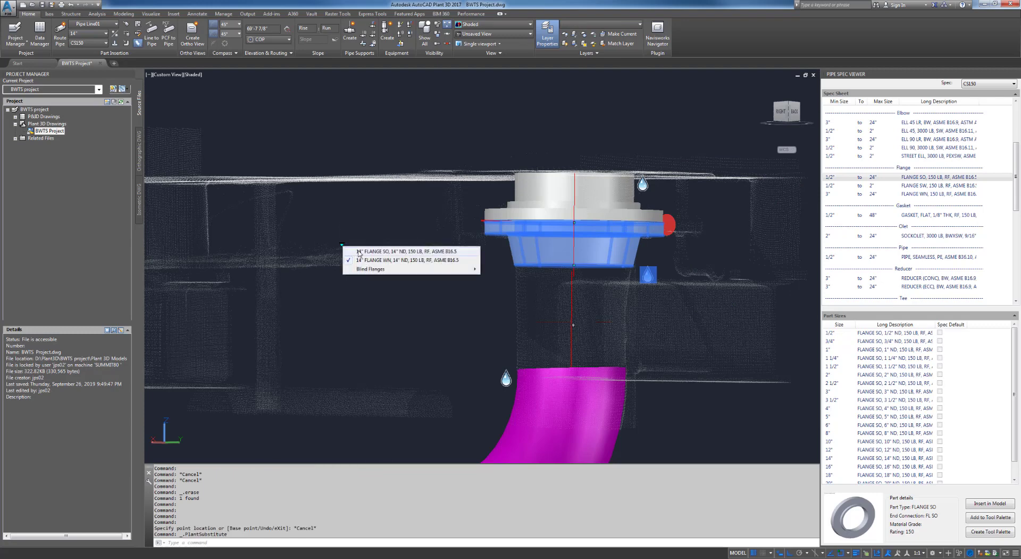
{"action": "left_click", "coordinate": [359, 251]}
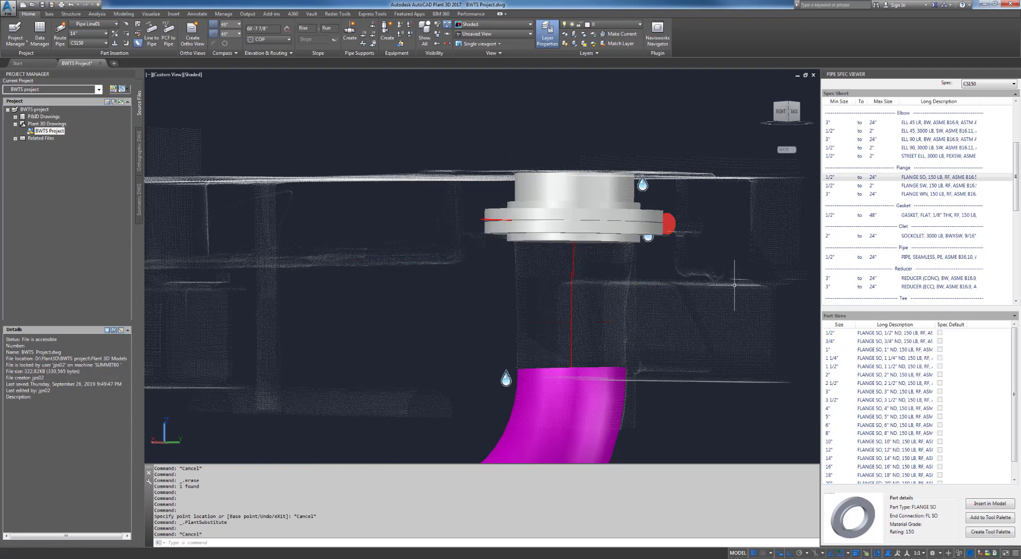
Insert a 14"x12" eccentric butt-weld reducer under the lower slip-on flange with its large end up, accepting the default rotation.
{"action": "middle_click_drag", "start_coordinate": [701, 298], "coordinate": [766, 284], "text": "shift"}
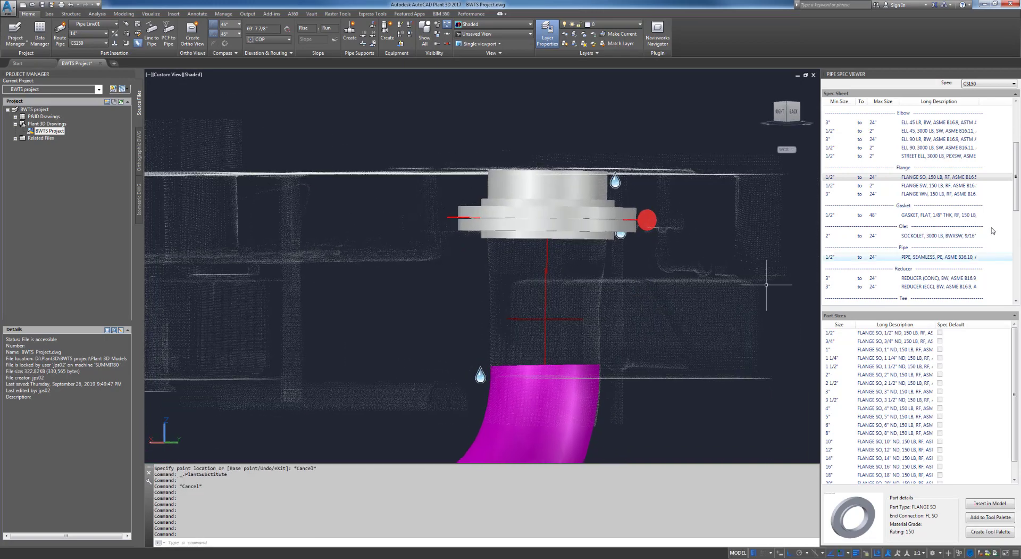
{"action": "left_click_drag", "start_coordinate": [1016, 172], "coordinate": [1015, 196]}
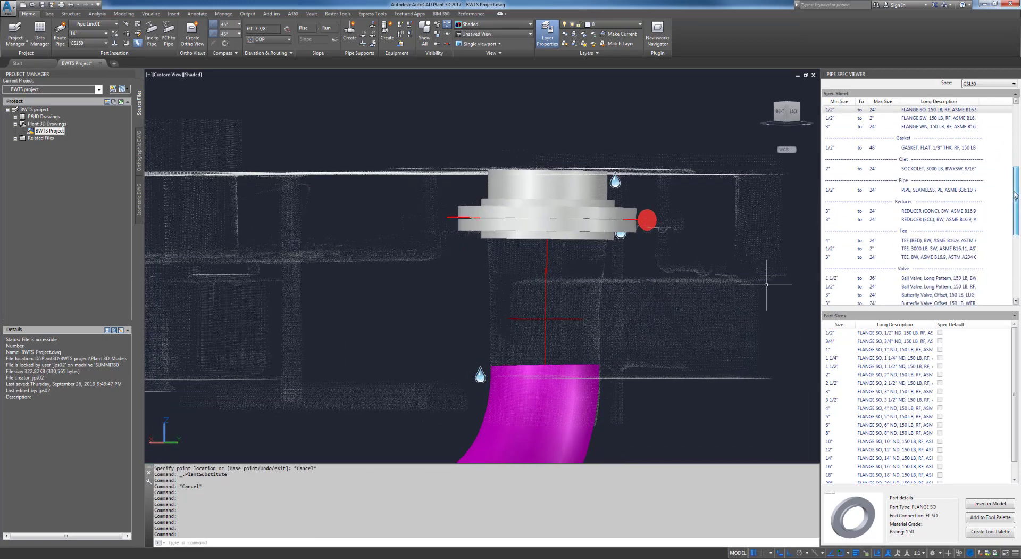
{"action": "left_click", "coordinate": [919, 220]}
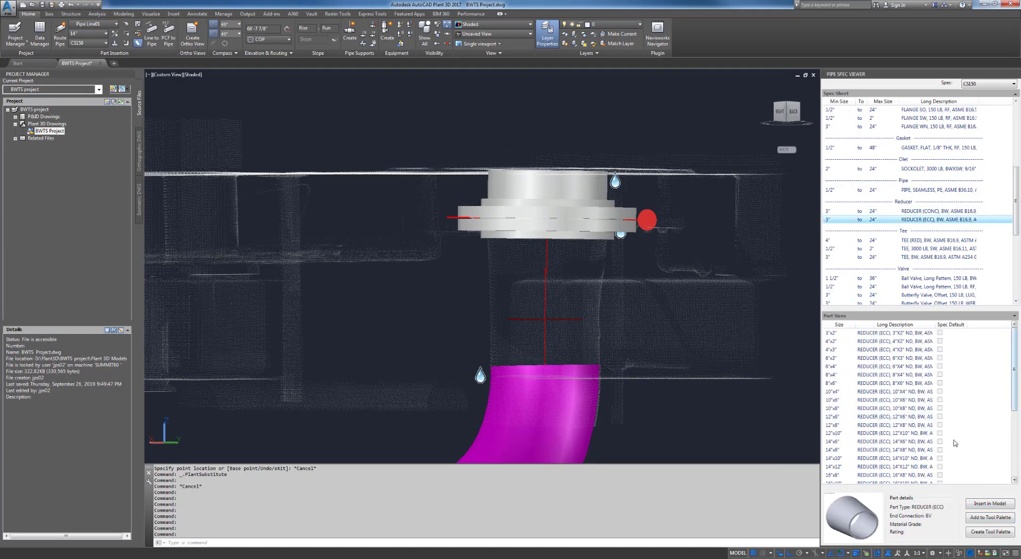
{"action": "left_click", "coordinate": [991, 503]}
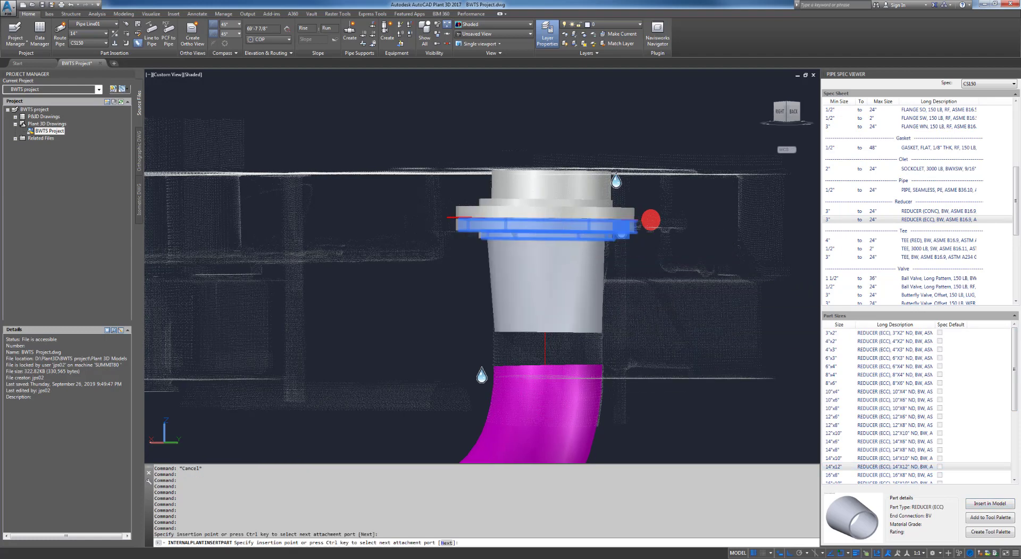
{"action": "left_click", "coordinate": [556, 229]}
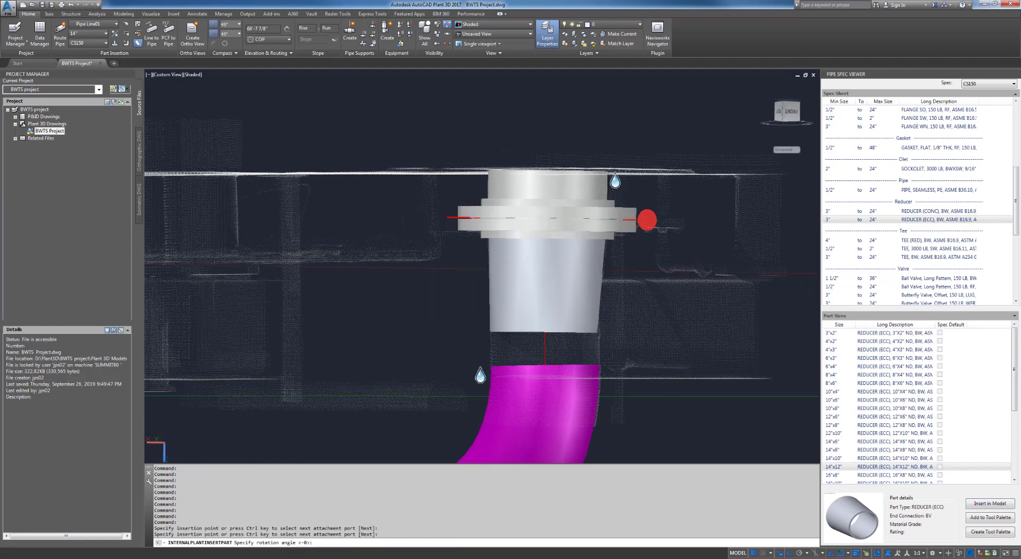
{"action": "key", "text": "Return"}
{"action": "right_click", "coordinate": [434, 291]}
{"action": "left_click", "coordinate": [459, 306]}
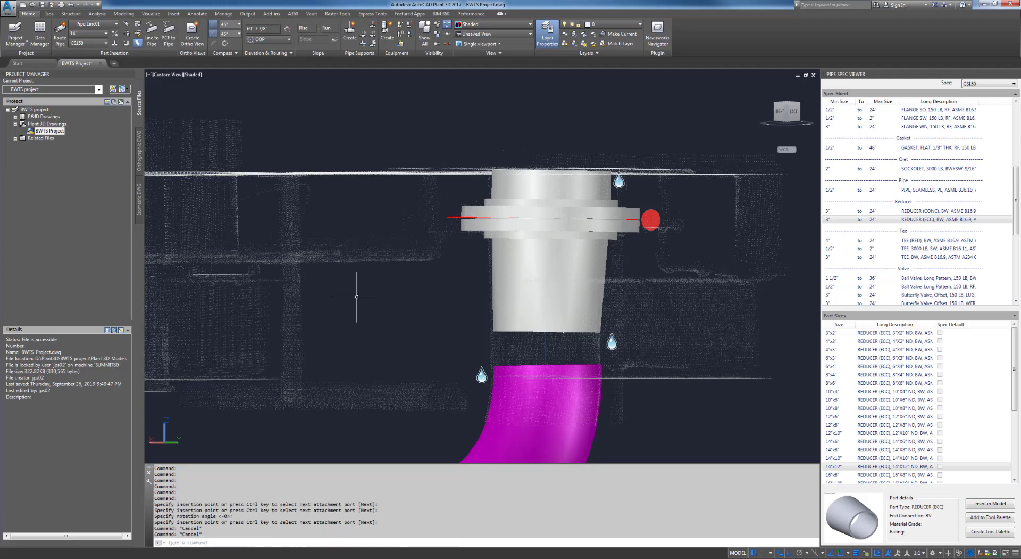
Rotate the eccentric reducer below the flange towards the horizontal pipe run, snapping the angle to the endpoint at the run's far elbow.
{"action": "middle_click_drag", "start_coordinate": [356, 296], "coordinate": [536, 282], "text": "shift"}
{"action": "left_click", "coordinate": [476, 304]}
{"action": "scroll", "coordinate": [475, 303], "scroll_direction": "down", "scroll_amount": 2}
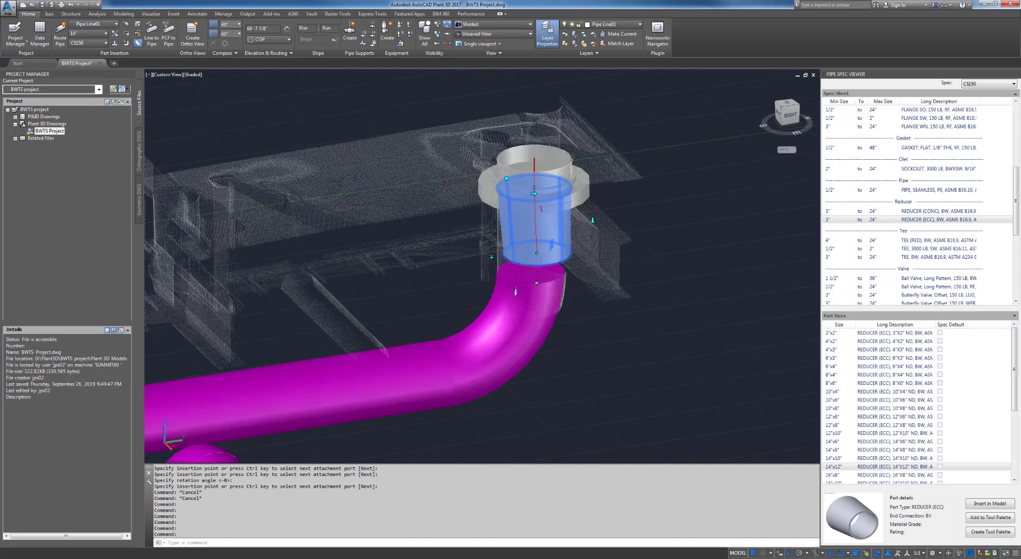
{"action": "left_click", "coordinate": [506, 178]}
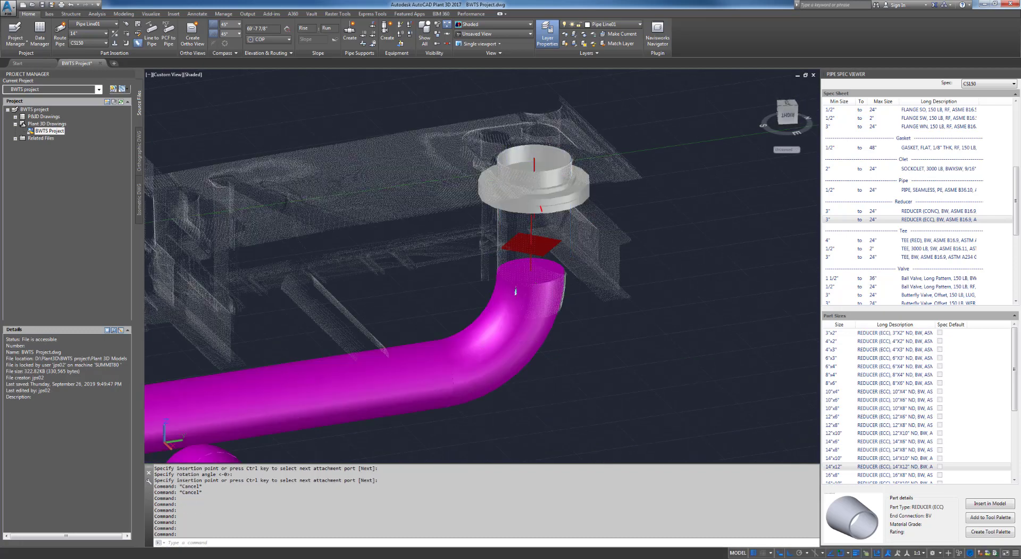
{"action": "middle_click_drag", "start_coordinate": [297, 321], "coordinate": [531, 253]}
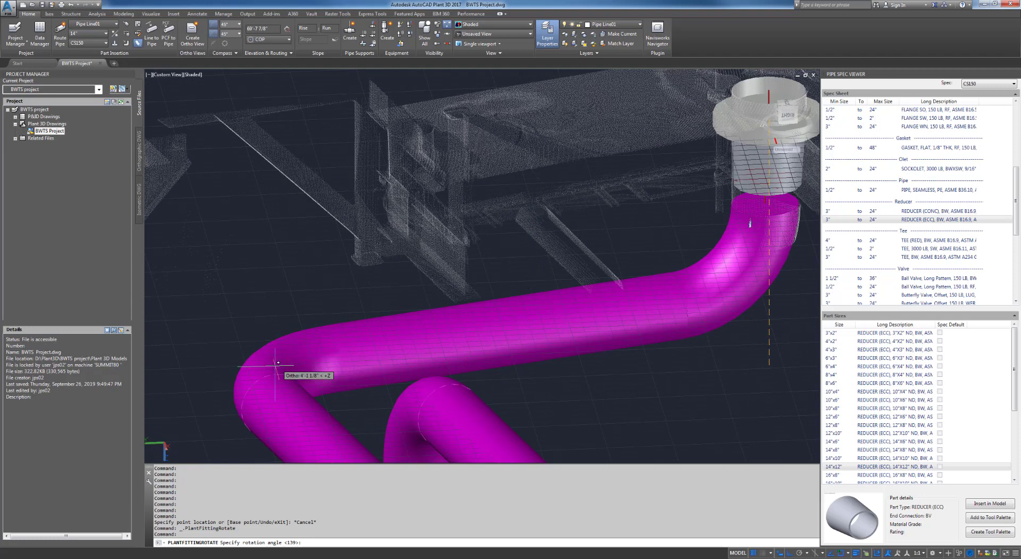
{"action": "right_click", "coordinate": [341, 353], "text": "shift"}
{"action": "left_click", "coordinate": [365, 408]}
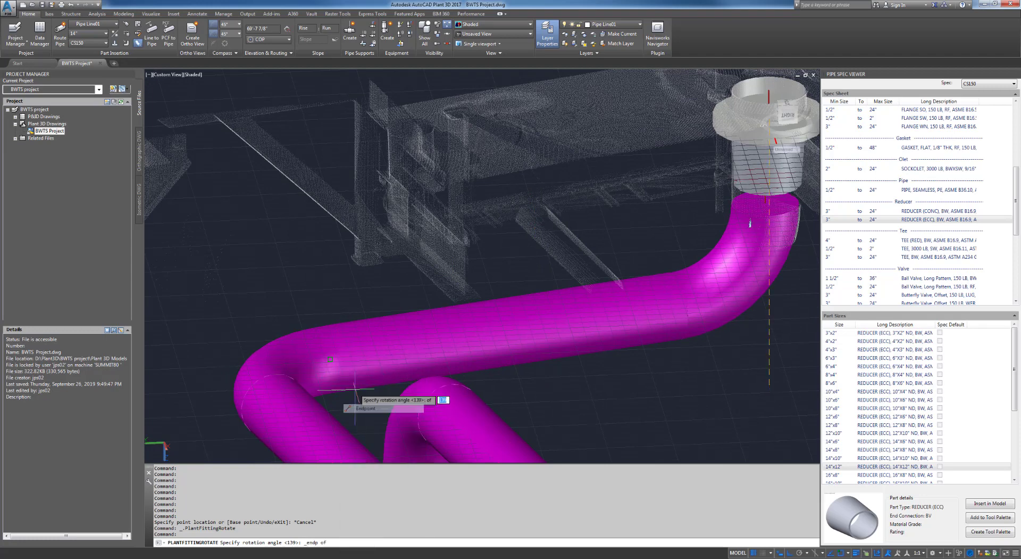
{"action": "left_click", "coordinate": [349, 349]}
{"action": "scroll", "coordinate": [348, 349], "scroll_direction": "down", "scroll_amount": 2}
{"action": "key", "text": "Escape"}
{"action": "key", "text": "Escape"}
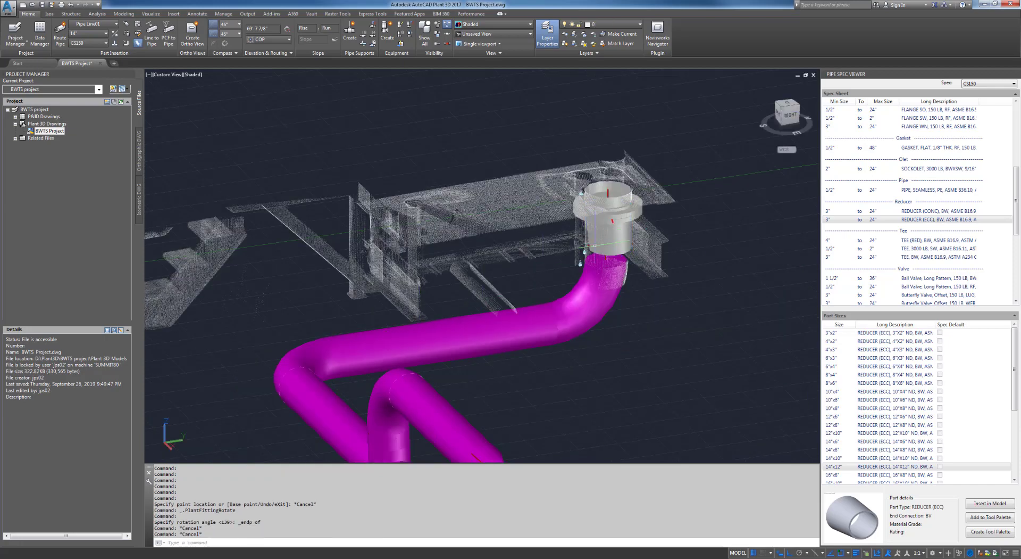
Examine from the side how the rotated eccentric reducer lines up with the elbow and scan below it.
{"action": "scroll", "coordinate": [616, 229], "scroll_direction": "up", "scroll_amount": 3}
{"action": "mouse_move", "coordinate": [621, 239]}
{"action": "middle_mouse_down", "text": "shift"}
{"action": "mouse_move", "coordinate": [623, 253]}
{"action": "mouse_move", "coordinate": [627, 224]}
{"action": "middle_mouse_up", "text": "shift"}
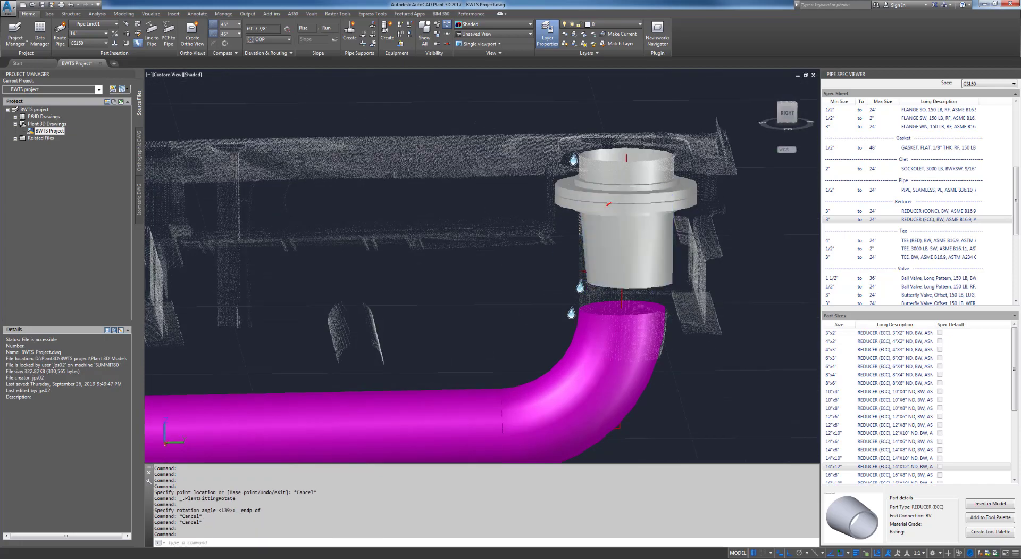
{"action": "left_click", "coordinate": [629, 203]}
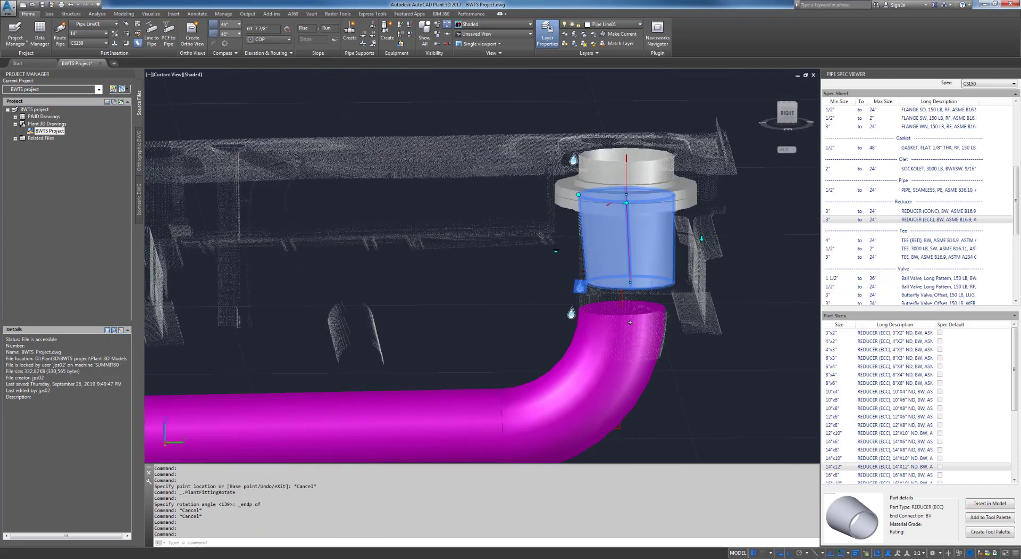
{"action": "key", "text": "Escape"}
{"action": "key", "text": "Escape"}
{"action": "middle_click_drag", "start_coordinate": [442, 268], "coordinate": [447, 261], "text": "shift"}
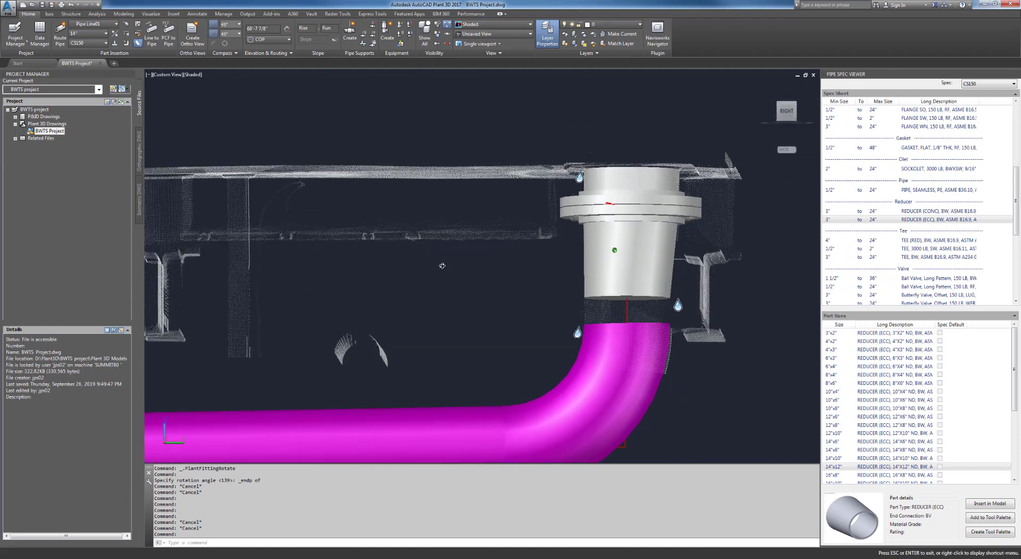
{"action": "scroll", "coordinate": [447, 261], "scroll_direction": "up", "scroll_amount": 3}
{"action": "middle_click_drag", "start_coordinate": [532, 271], "coordinate": [396, 271]}
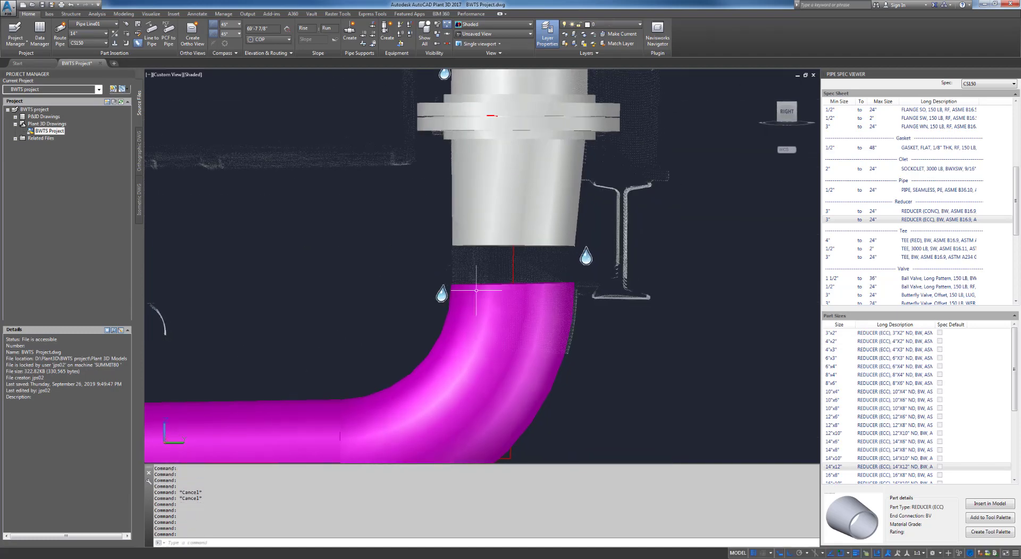
Try to bridge the gap from the elbow up to the reducer with a short 12" pipe, and delete that piece.
{"action": "left_click", "coordinate": [515, 296]}
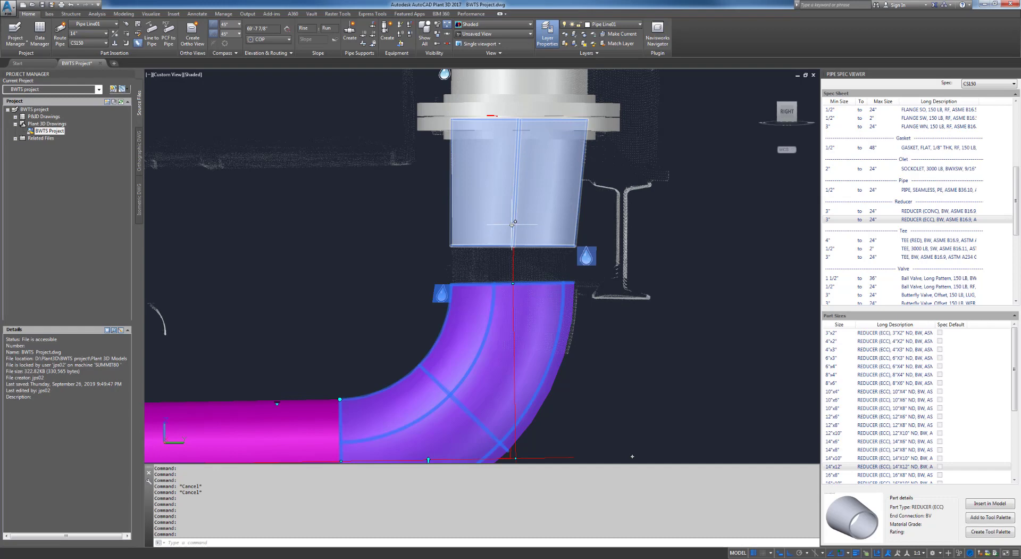
{"action": "left_click", "coordinate": [512, 283]}
{"action": "left_click", "coordinate": [514, 246]}
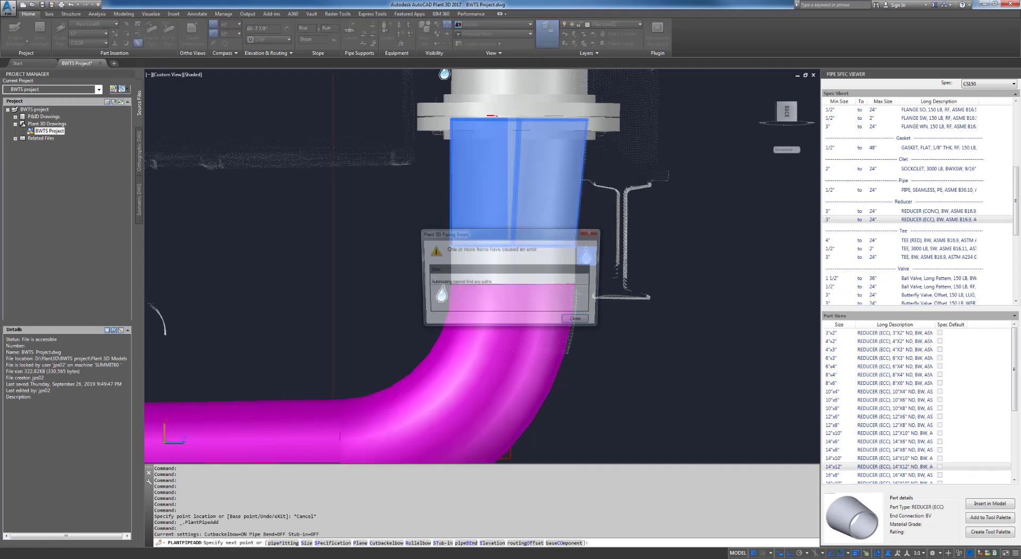
{"action": "left_click", "coordinate": [580, 321]}
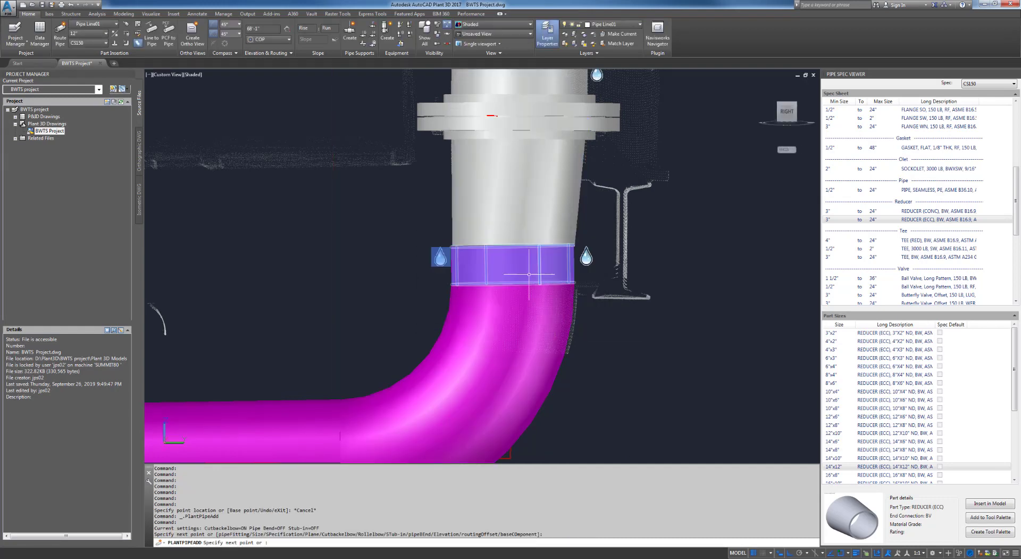
{"action": "key", "text": "Escape"}
{"action": "key", "text": "Escape"}
{"action": "key", "text": "Escape"}
{"action": "left_click", "coordinate": [561, 266]}
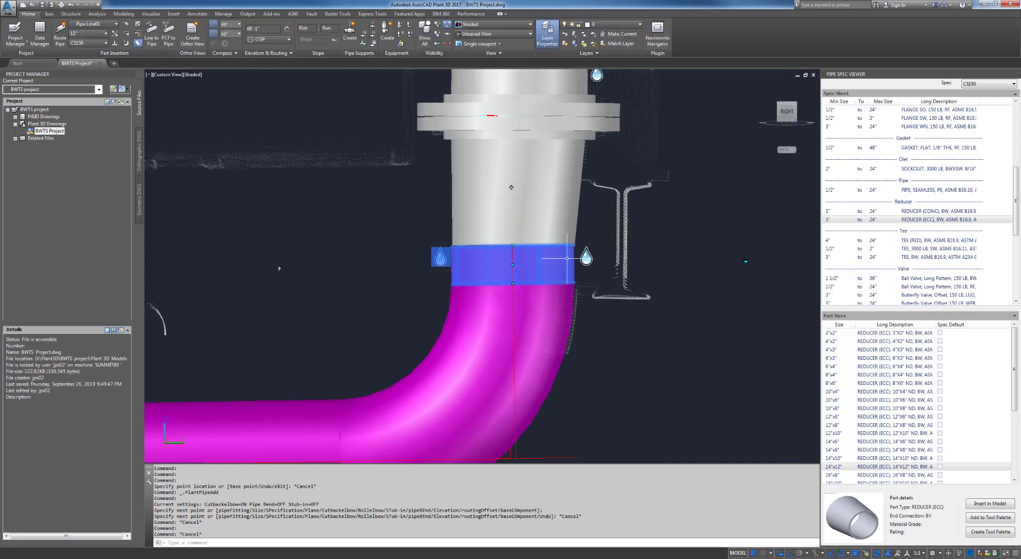
{"action": "key", "text": "Delete"}
Route a 12" pipe straight down from the small end of the eccentric reducer to below the elbow.
{"action": "left_click", "coordinate": [550, 360]}
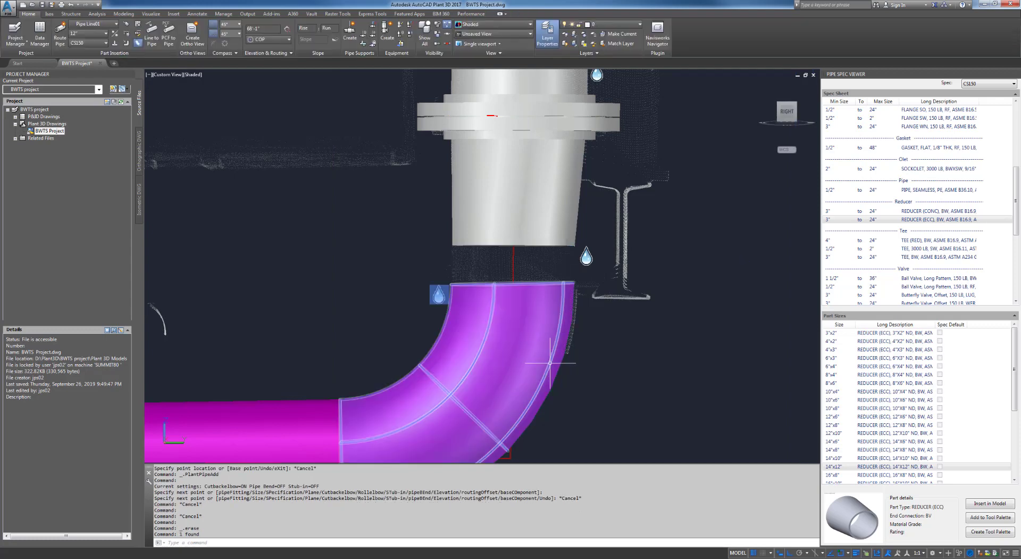
{"action": "left_click", "coordinate": [516, 231]}
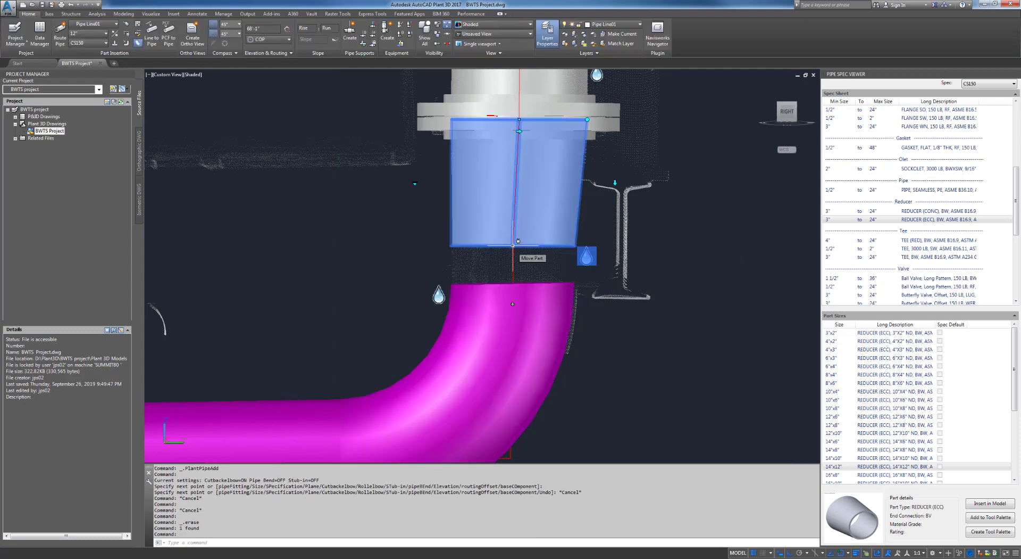
{"action": "left_click", "coordinate": [513, 303]}
{"action": "scroll", "coordinate": [513, 305], "scroll_direction": "down", "scroll_amount": 2}
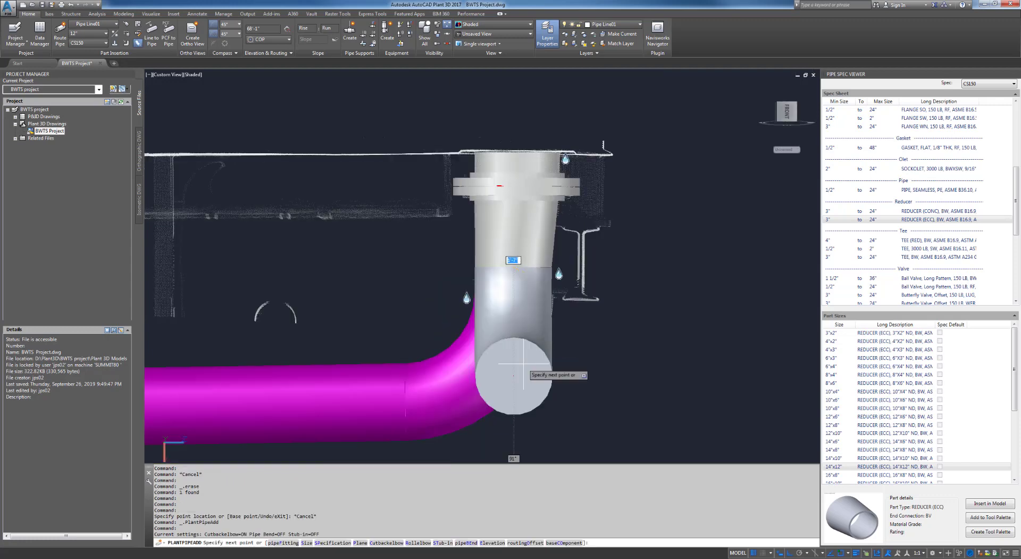
{"action": "middle_click_drag", "start_coordinate": [523, 363], "coordinate": [485, 237]}
{"action": "middle_click_drag", "start_coordinate": [468, 407], "coordinate": [498, 374], "text": "shift"}
{"action": "key", "text": "Escape"}
Shorten the new vertical 12" pipe so its lower end sits at the top of the elbow.
{"action": "left_click", "coordinate": [494, 374]}
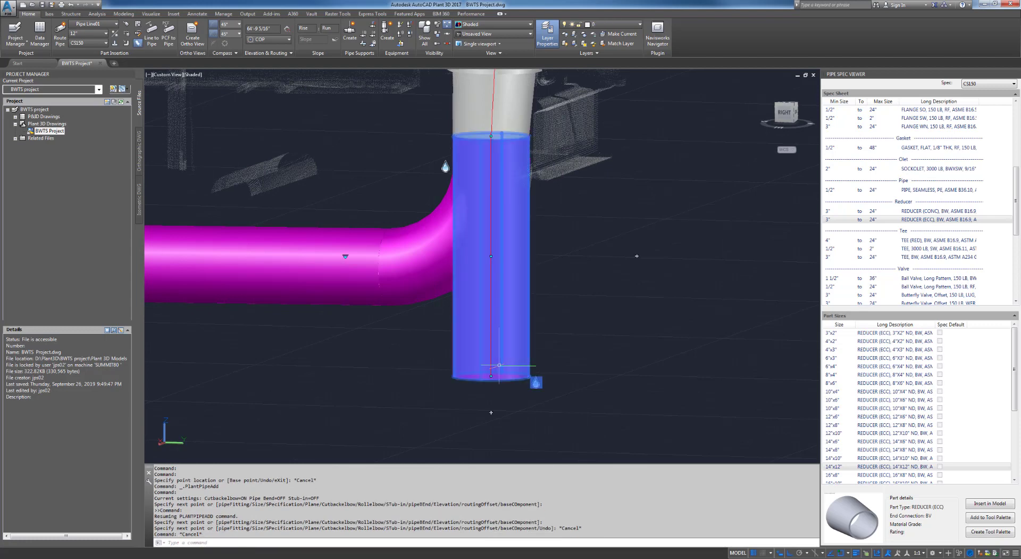
{"action": "left_click", "coordinate": [491, 375]}
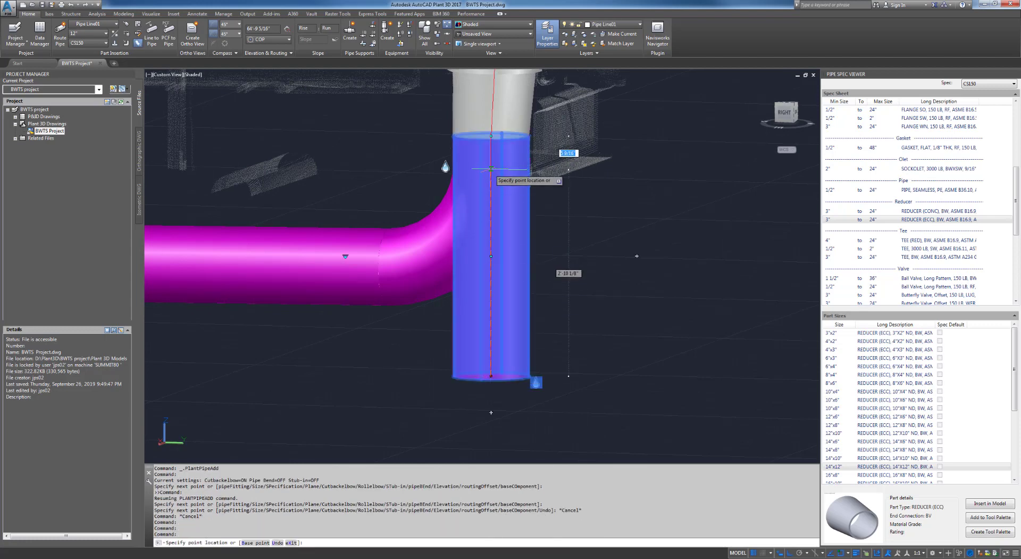
{"action": "scroll", "coordinate": [491, 167], "scroll_direction": "up", "scroll_amount": 4}
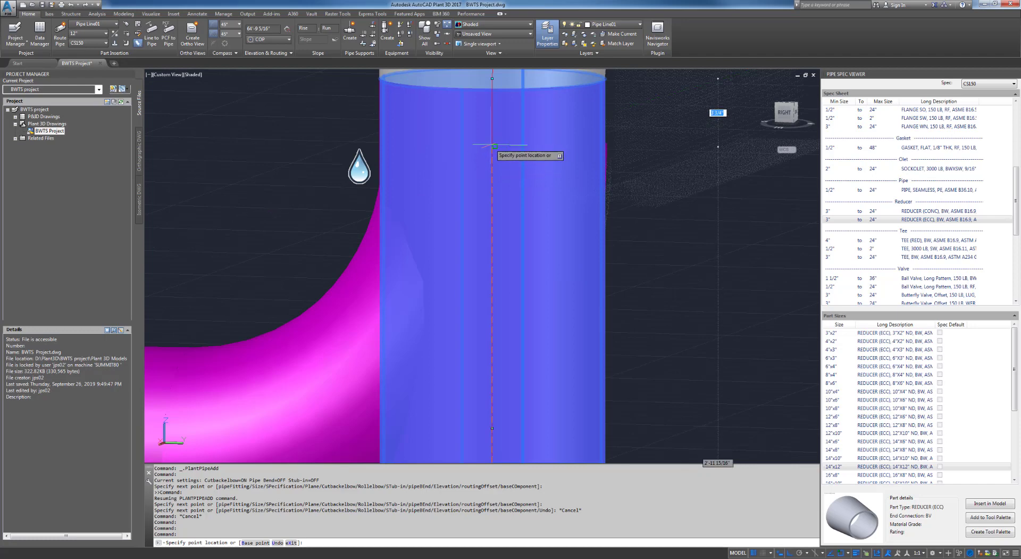
{"action": "key", "text": "Escape"}
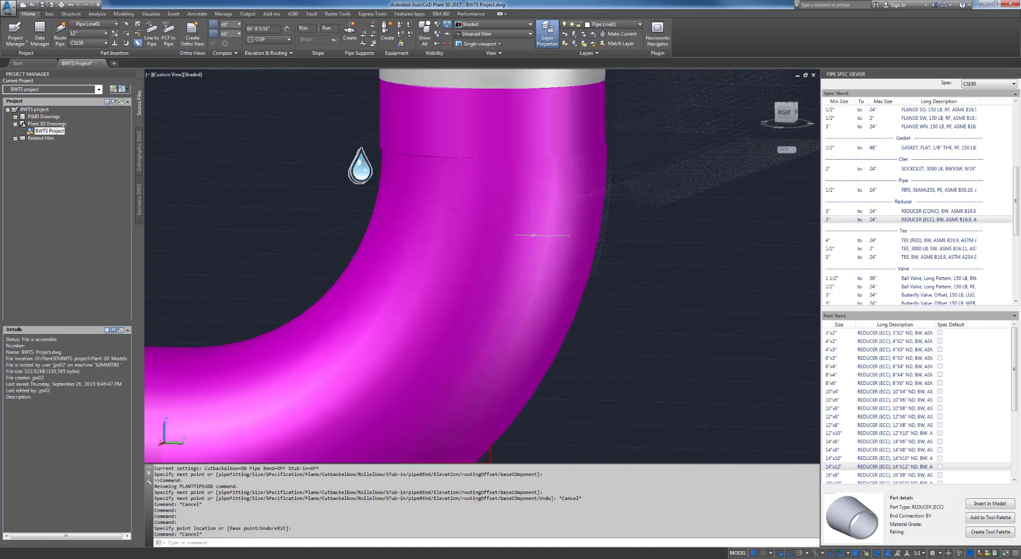
Delete the horizontal pipe between the riser elbow and the neighbouring elbow.
{"action": "mouse_move", "coordinate": [596, 307]}
{"action": "middle_mouse_down", "text": "shift"}
{"action": "mouse_move", "coordinate": [612, 292]}
{"action": "mouse_move", "coordinate": [608, 310]}
{"action": "middle_mouse_up", "text": "shift"}
{"action": "scroll", "coordinate": [585, 304], "scroll_direction": "down", "scroll_amount": 4}
{"action": "left_click", "coordinate": [401, 352]}
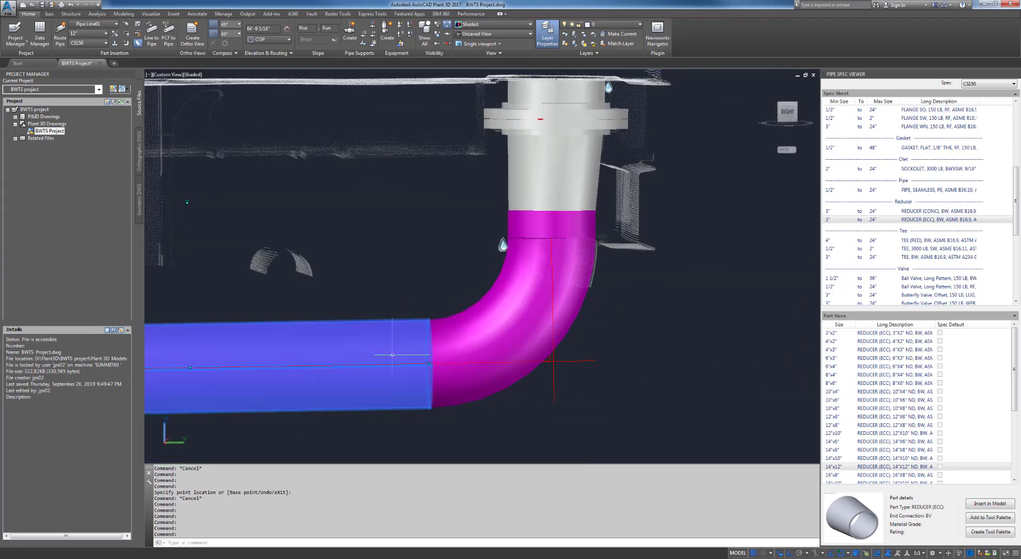
{"action": "scroll", "coordinate": [395, 353], "scroll_direction": "down", "scroll_amount": 2}
{"action": "scroll", "coordinate": [395, 353], "scroll_direction": "down", "scroll_amount": 2}
{"action": "middle_click_drag", "start_coordinate": [317, 424], "coordinate": [458, 398]}
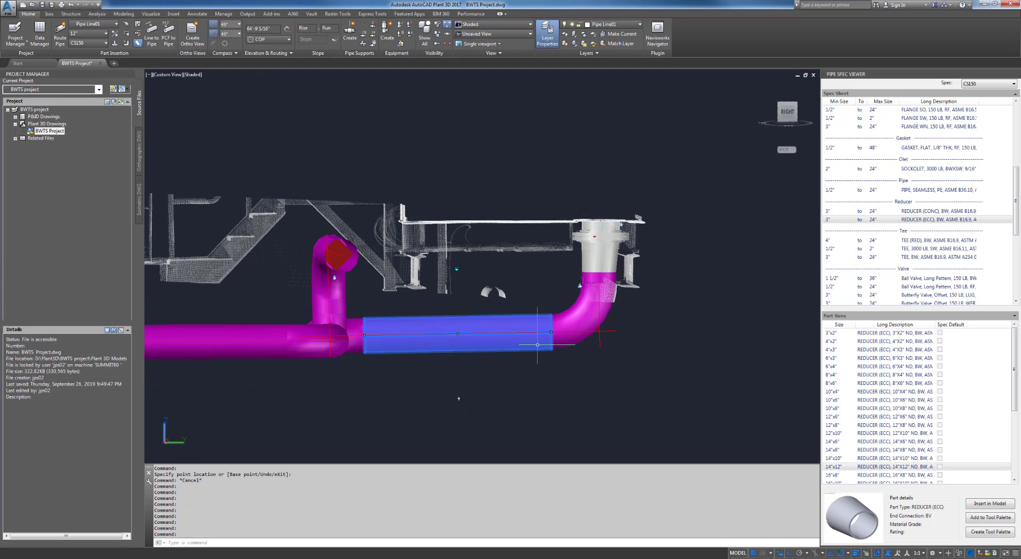
{"action": "key", "text": "Delete"}
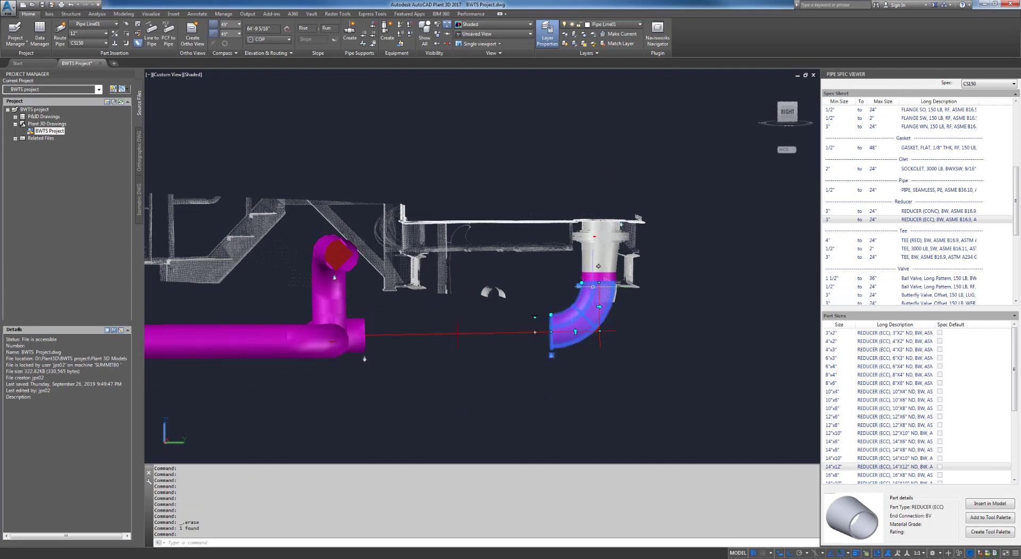
Move the riser elbow onto the lower end of the short vertical pipe and rotate it to face the opposite open elbow.
{"action": "left_click", "coordinate": [599, 266]}
{"action": "left_click", "coordinate": [598, 266]}
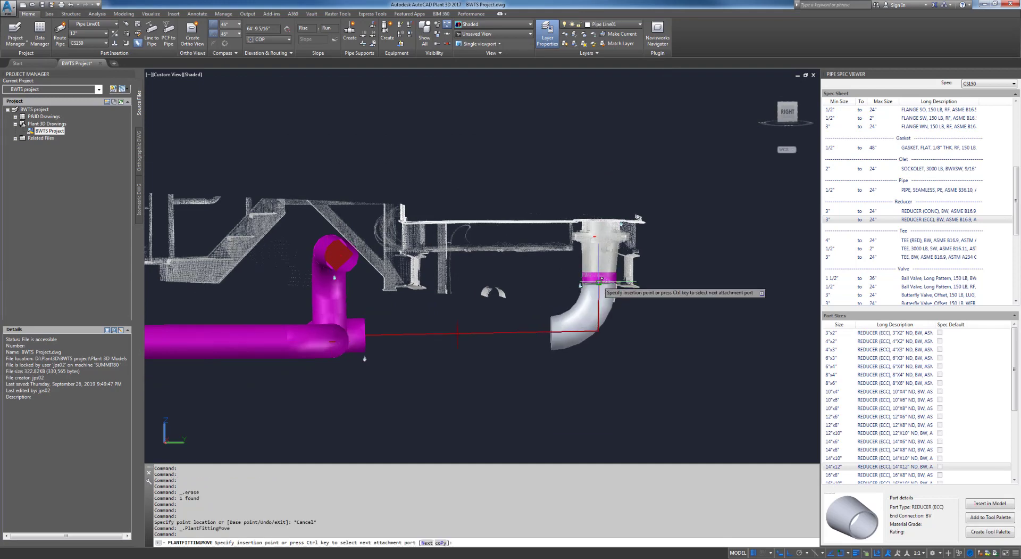
{"action": "left_click", "coordinate": [602, 279]}
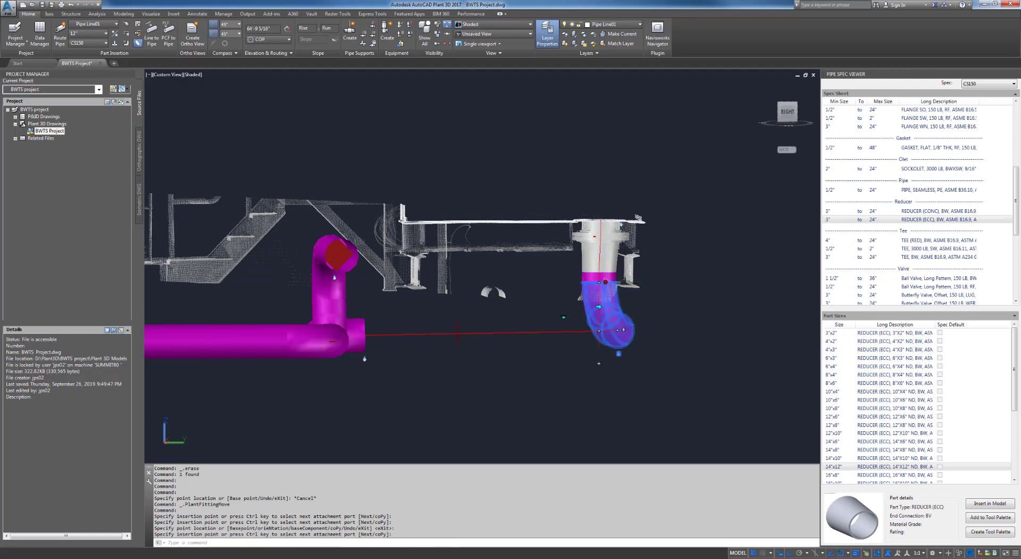
{"action": "left_click", "coordinate": [599, 307]}
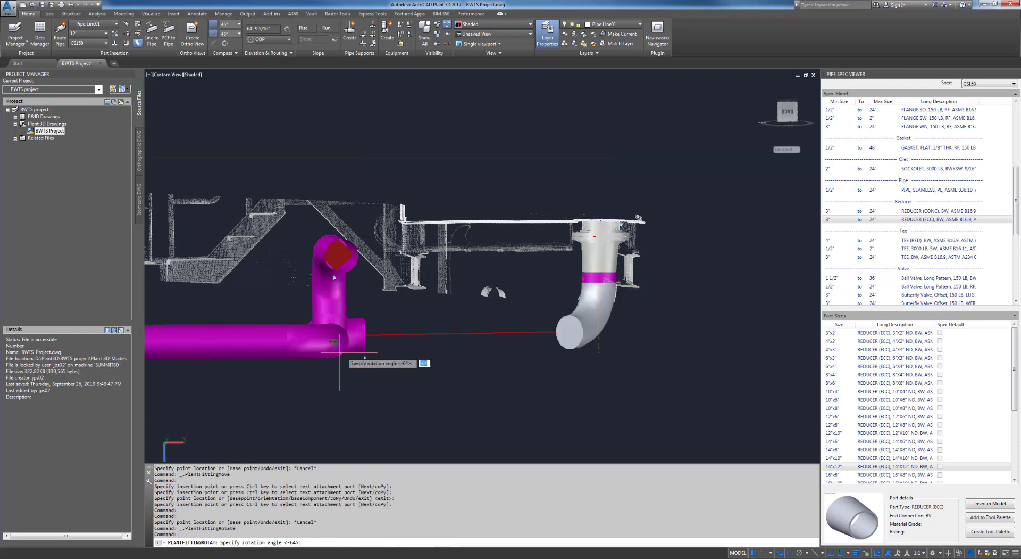
{"action": "left_click", "coordinate": [375, 333]}
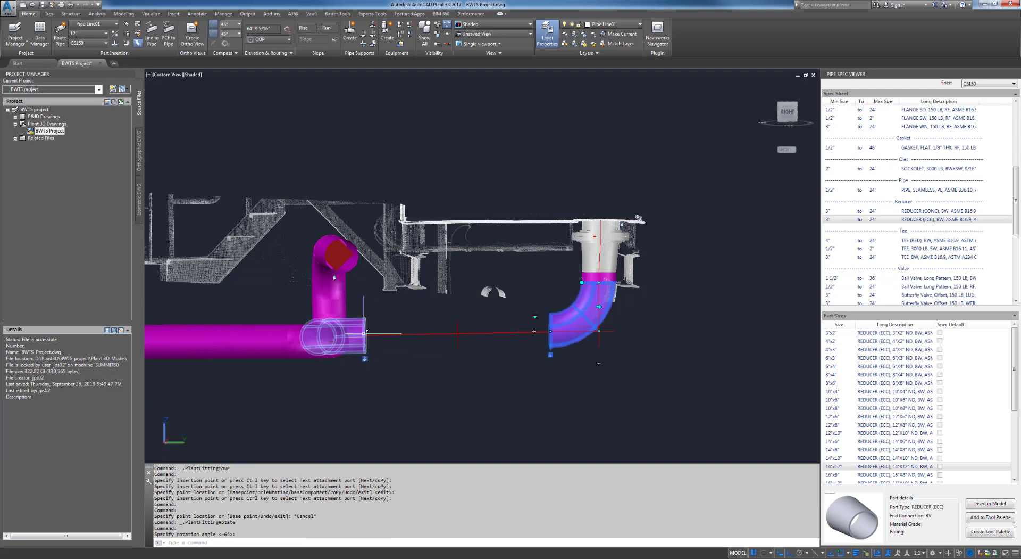
Connect the opposite open elbow to the repositioned riser elbow with a 12" pipe and save the drawing.
{"action": "left_click", "coordinate": [380, 335]}
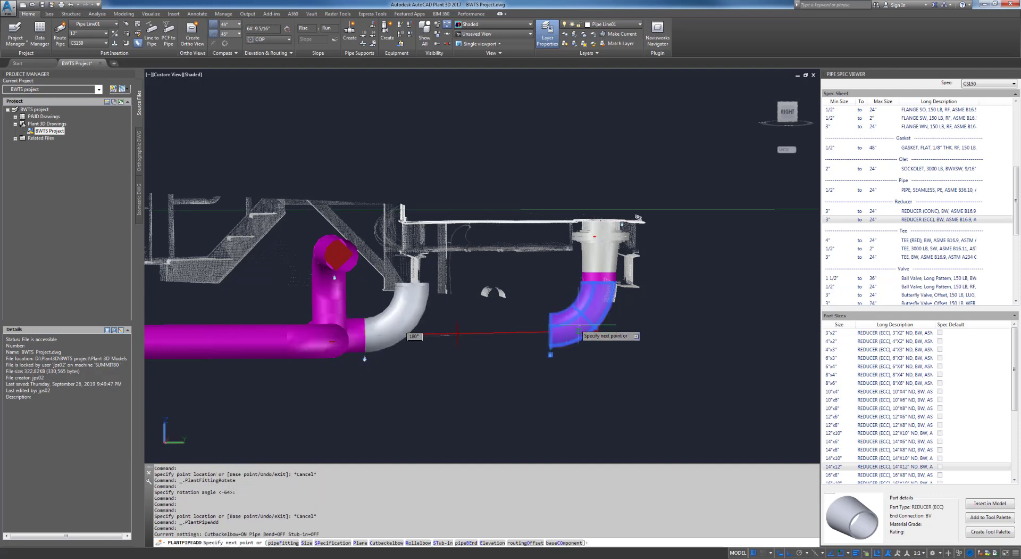
{"action": "left_click", "coordinate": [548, 327]}
{"action": "key", "text": "Escape"}
{"action": "key", "text": "Escape"}
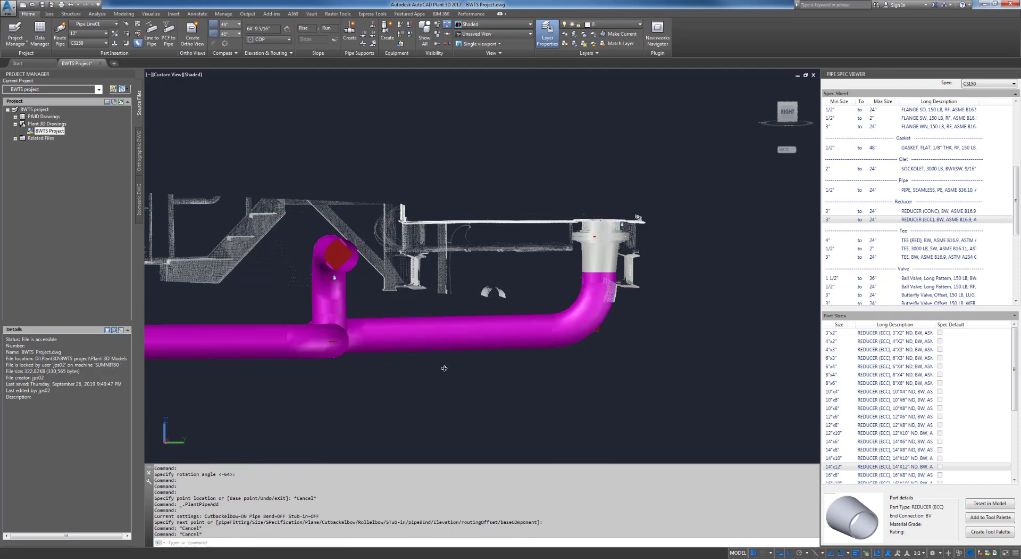
{"action": "middle_click_drag", "start_coordinate": [474, 381], "coordinate": [534, 357], "text": "shift"}
{"action": "key", "text": "Escape"}
{"action": "scroll", "coordinate": [555, 340], "scroll_direction": "down", "scroll_amount": 5}
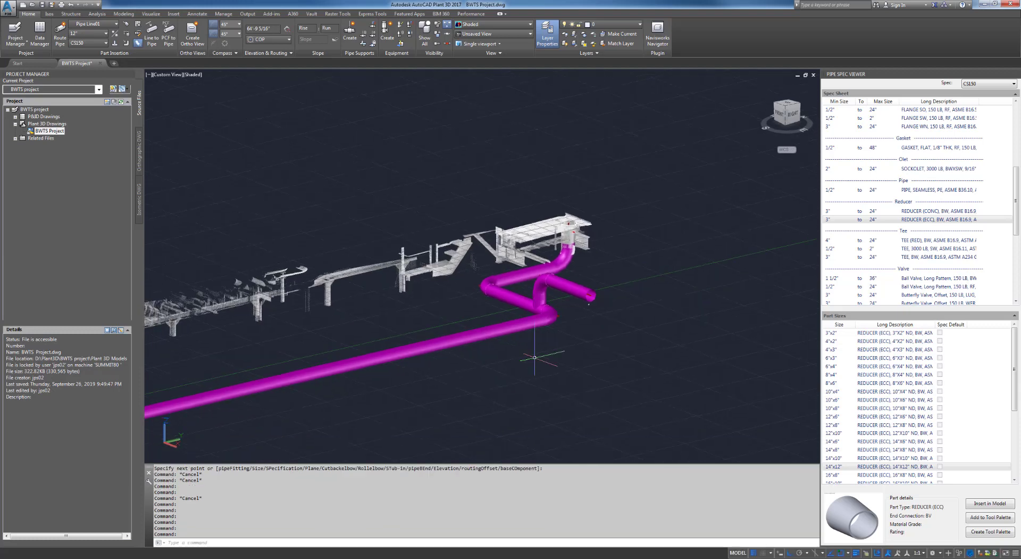
{"action": "key", "text": "ctrl+s"}
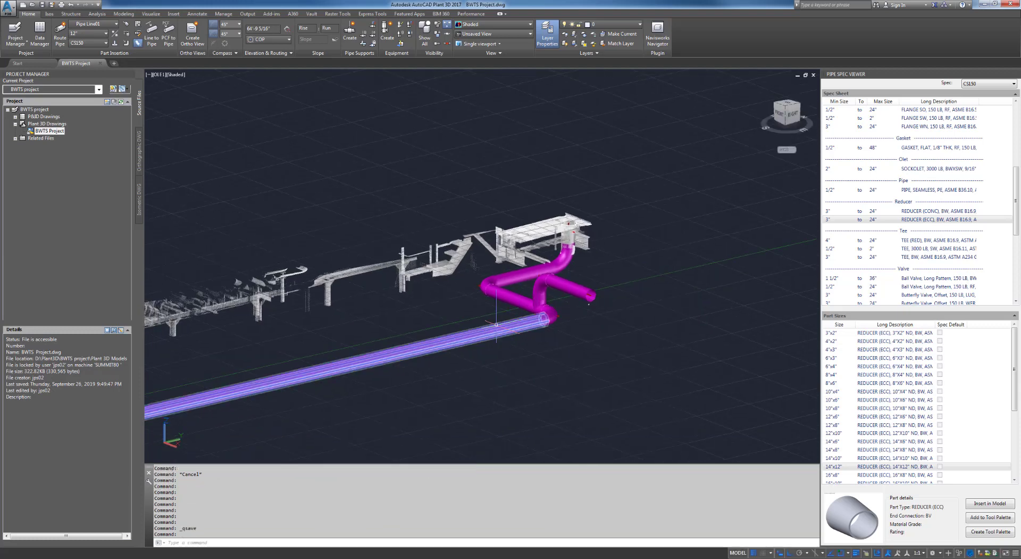
Select the long horizontal pipe and extend the selection to its entire line number.
{"action": "left_click", "coordinate": [276, 382]}
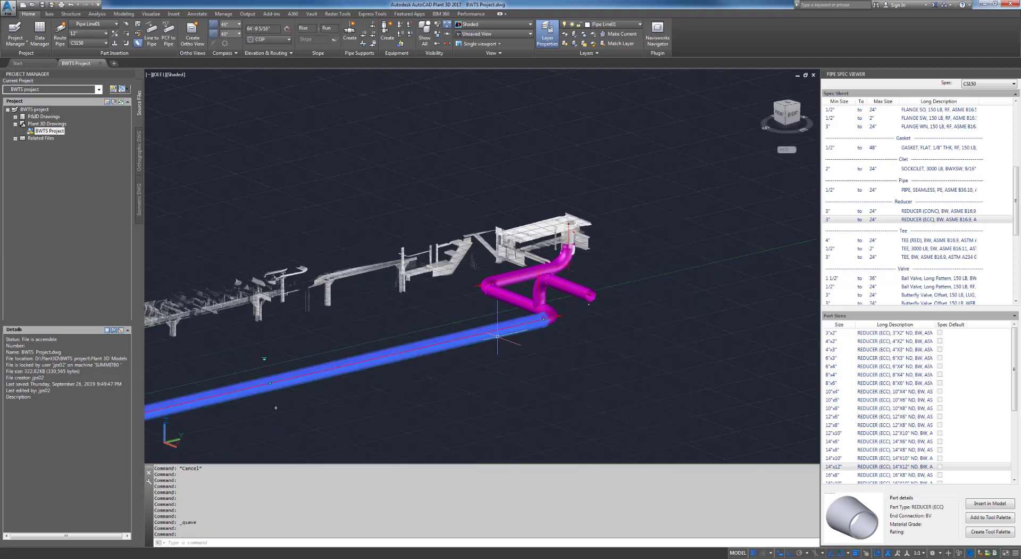
{"action": "right_click", "coordinate": [499, 334]}
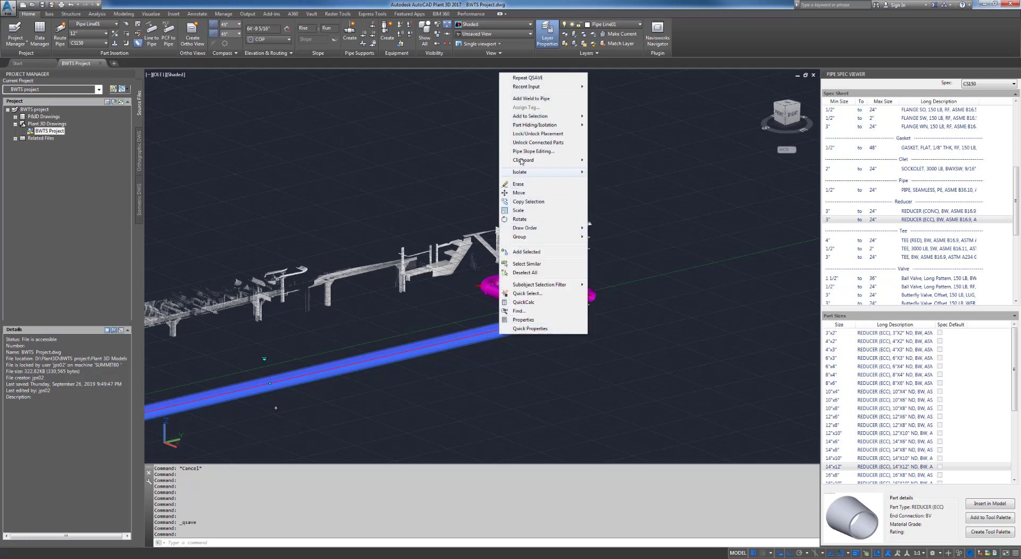
{"action": "mouse_move", "coordinate": [541, 119]}
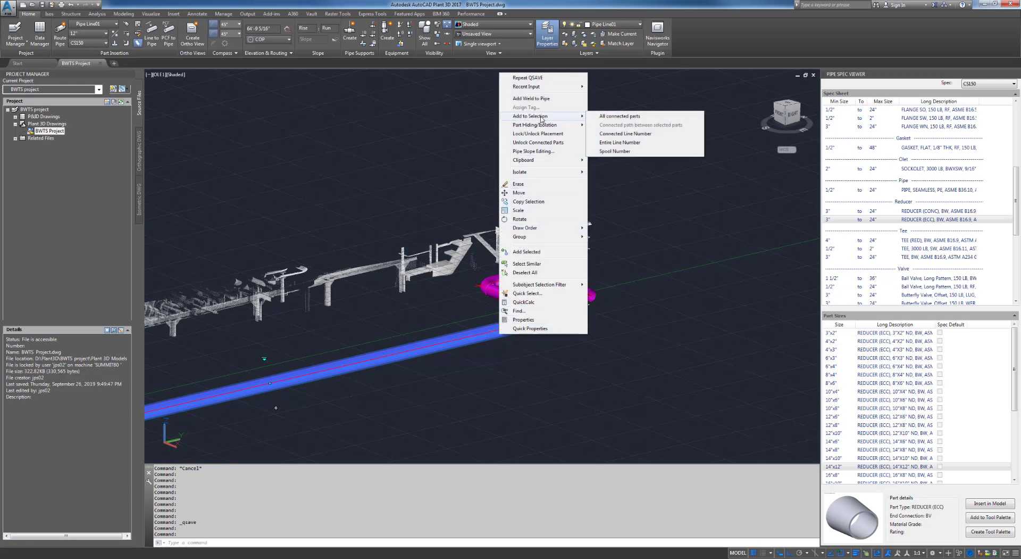
{"action": "left_click", "coordinate": [609, 143]}
{"action": "middle_click_drag", "start_coordinate": [624, 368], "coordinate": [538, 375], "text": "shift"}
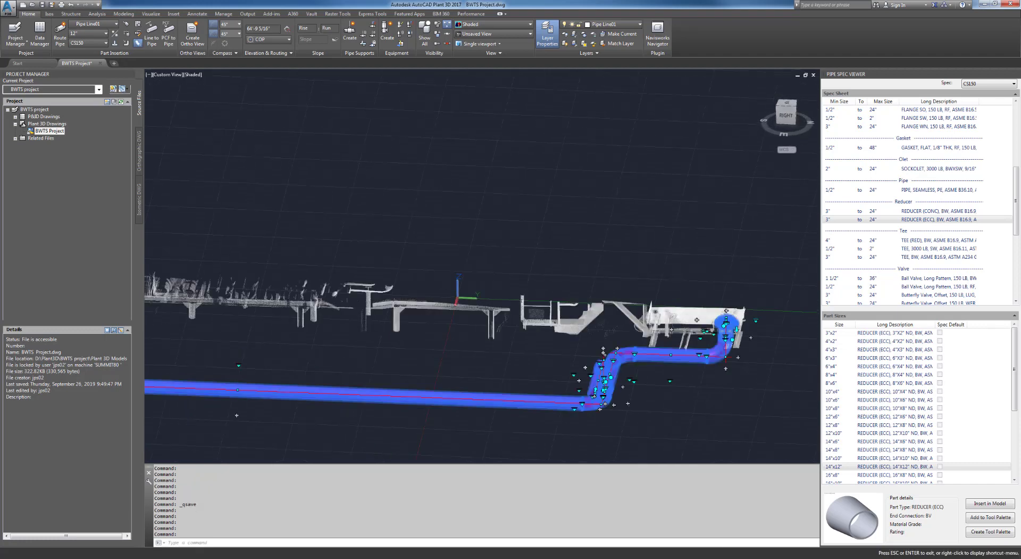
Check the whole selected line along its length, clear the selection and save the drawing.
{"action": "middle_click_drag", "start_coordinate": [412, 325], "coordinate": [590, 281]}
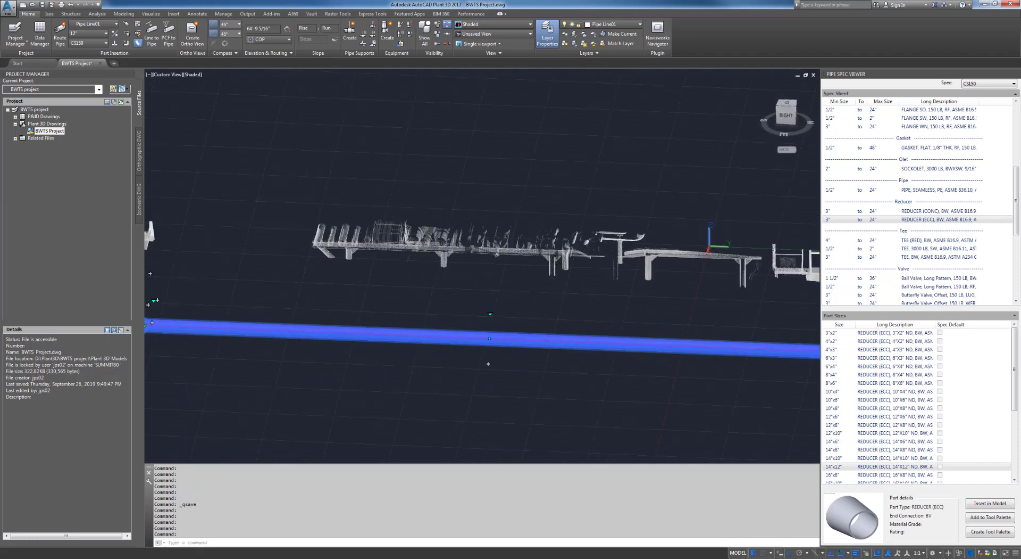
{"action": "middle_click_drag", "start_coordinate": [364, 292], "coordinate": [630, 269]}
{"action": "scroll", "coordinate": [615, 275], "scroll_direction": "down", "scroll_amount": 2}
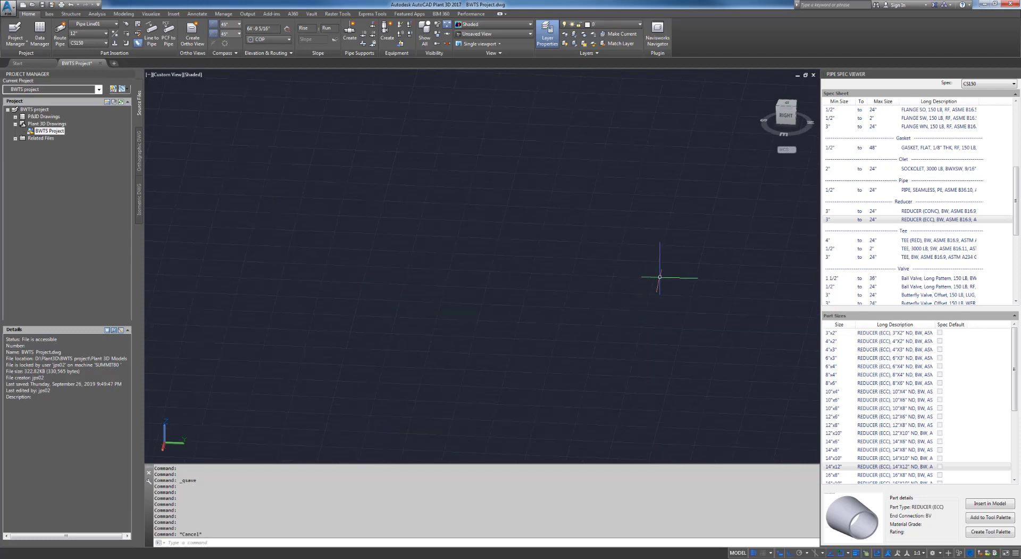
{"action": "middle_click_drag", "start_coordinate": [391, 304], "coordinate": [539, 309]}
{"action": "scroll", "coordinate": [560, 307], "scroll_direction": "up", "scroll_amount": 6}
{"action": "middle_click_drag", "start_coordinate": [730, 306], "coordinate": [521, 288]}
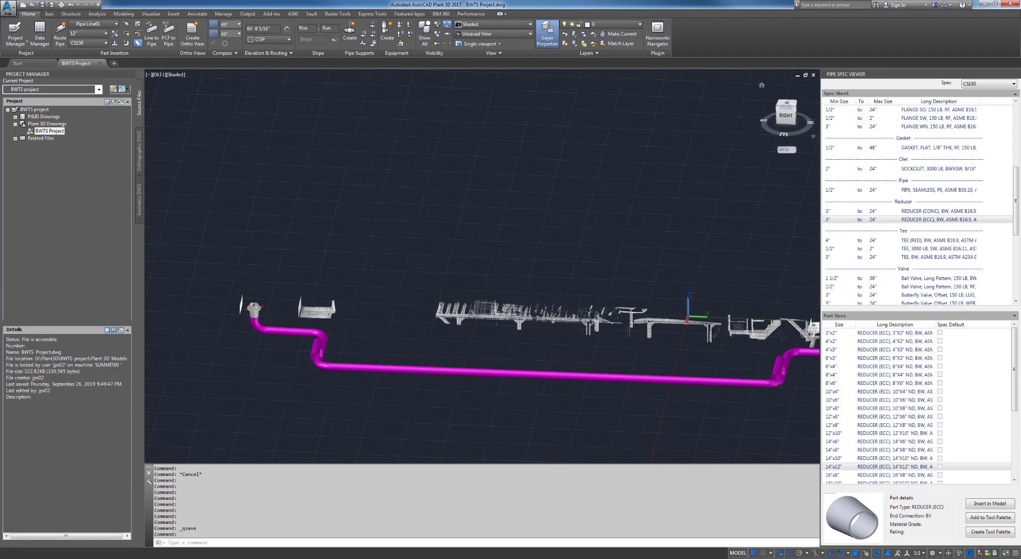
Examine the pipe run from several angles, ending at the long horizontal pipe beside the riser as seen from above.
{"action": "middle_click_drag", "start_coordinate": [353, 279], "coordinate": [202, 368], "text": "shift"}
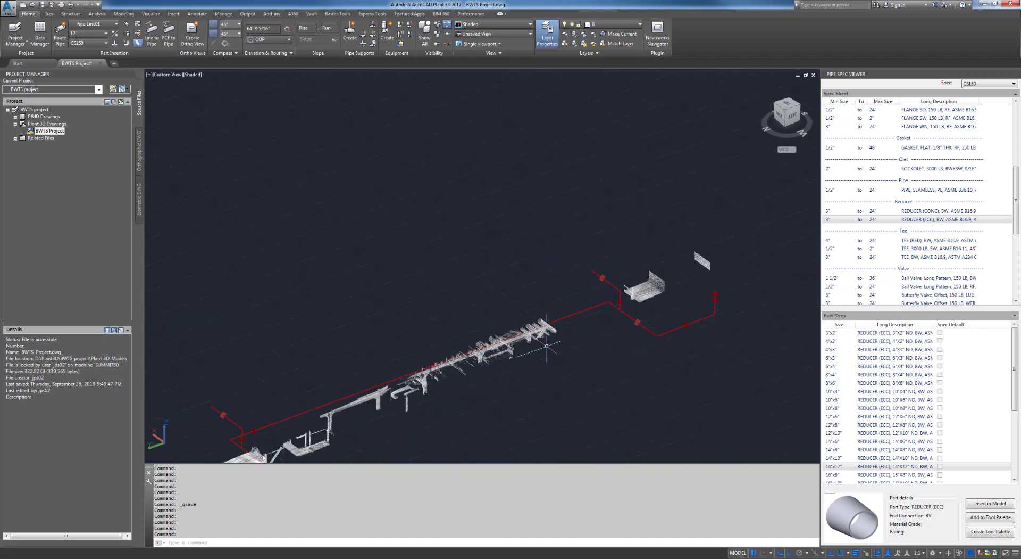
{"action": "scroll", "coordinate": [612, 340], "scroll_direction": "up", "scroll_amount": 3}
{"action": "middle_click_drag", "start_coordinate": [558, 369], "coordinate": [512, 408], "text": "shift"}
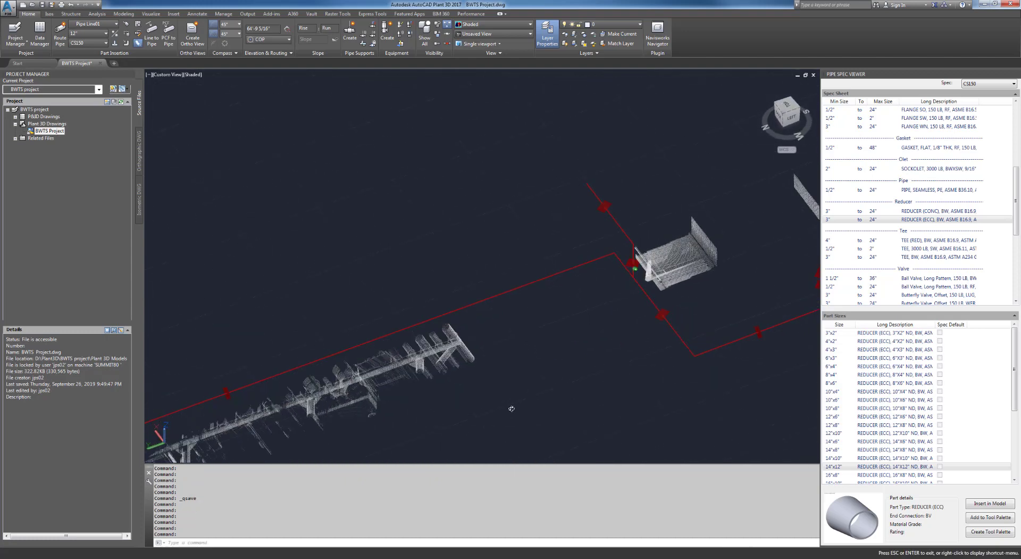
{"action": "middle_click_drag", "start_coordinate": [295, 335], "coordinate": [643, 162]}
{"action": "middle_click_drag", "start_coordinate": [287, 282], "coordinate": [652, 160]}
{"action": "middle_click_drag", "start_coordinate": [575, 268], "coordinate": [550, 294], "text": "shift"}
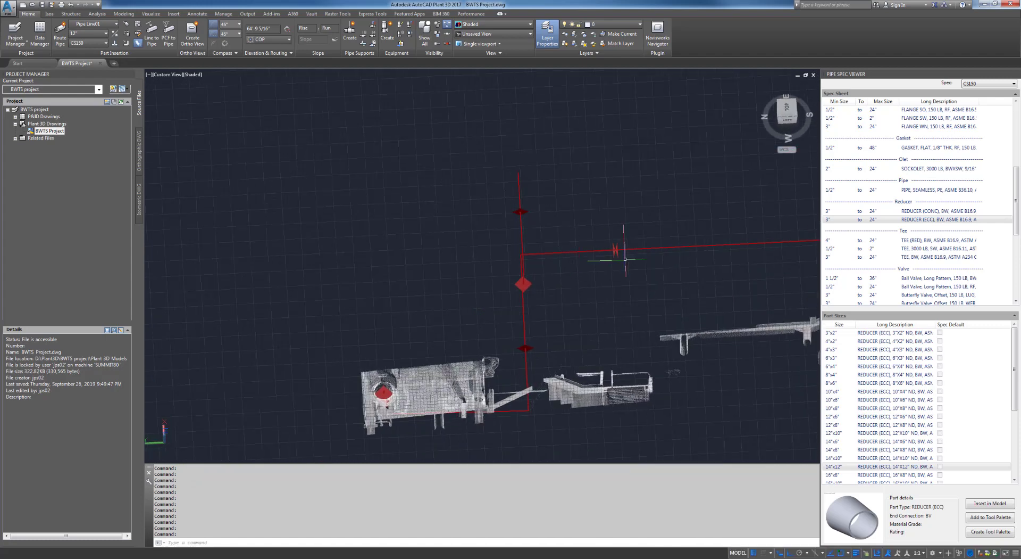
{"action": "scroll", "coordinate": [611, 255], "scroll_direction": "up", "scroll_amount": 6}
{"action": "scroll", "coordinate": [607, 294], "scroll_direction": "down", "scroll_amount": 6}
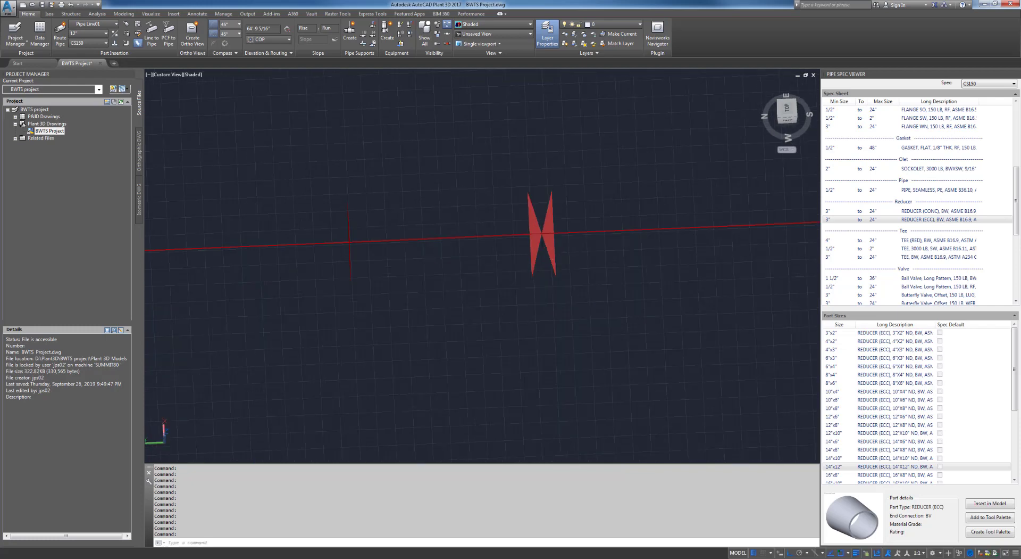
Uncrop the point cloud to reveal the scanned flanged valve on the long horizontal pipe.
{"action": "left_click", "coordinate": [601, 331]}
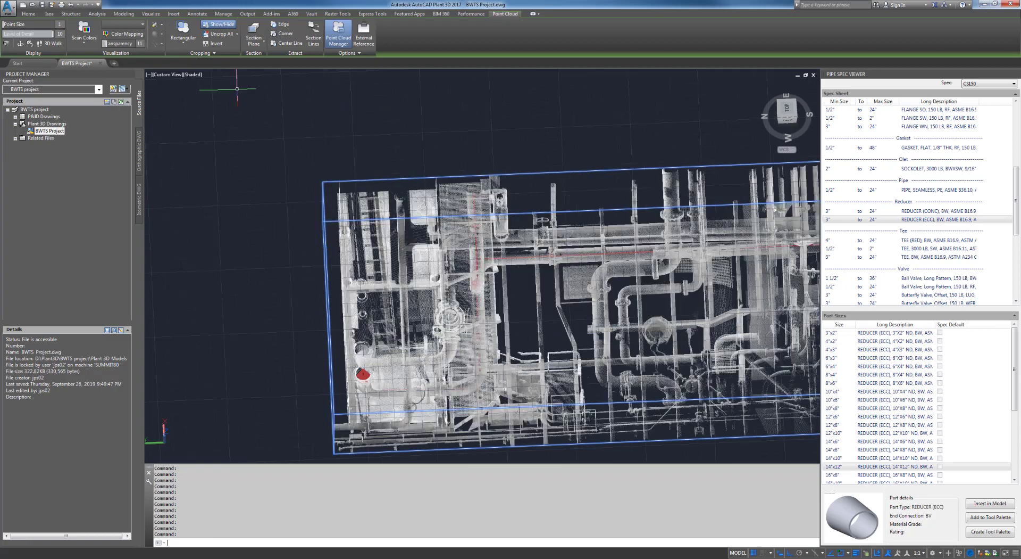
{"action": "scroll", "coordinate": [537, 255], "scroll_direction": "up", "scroll_amount": 6}
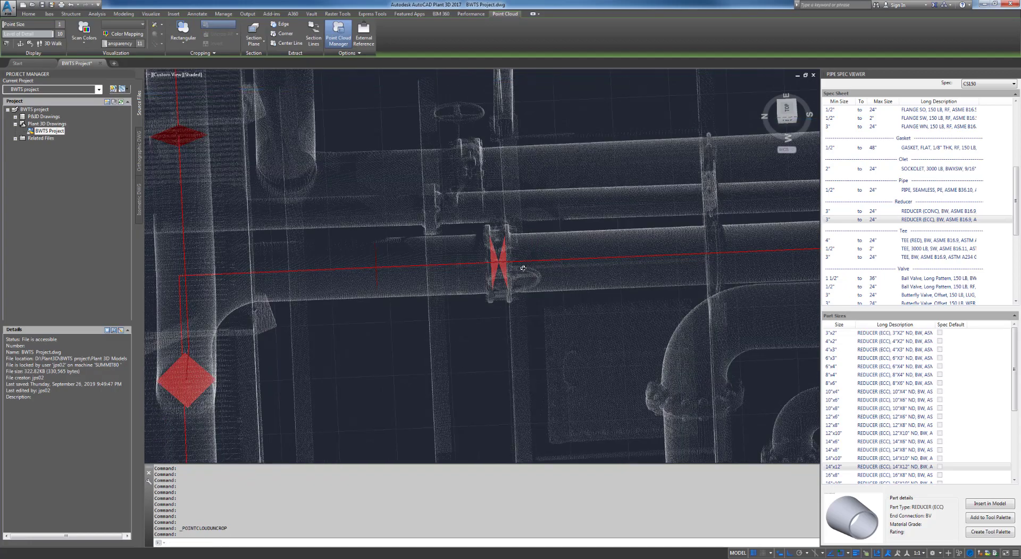
{"action": "middle_click_drag", "start_coordinate": [523, 268], "coordinate": [516, 278], "text": "shift"}
{"action": "scroll", "coordinate": [506, 227], "scroll_direction": "up", "scroll_amount": 3}
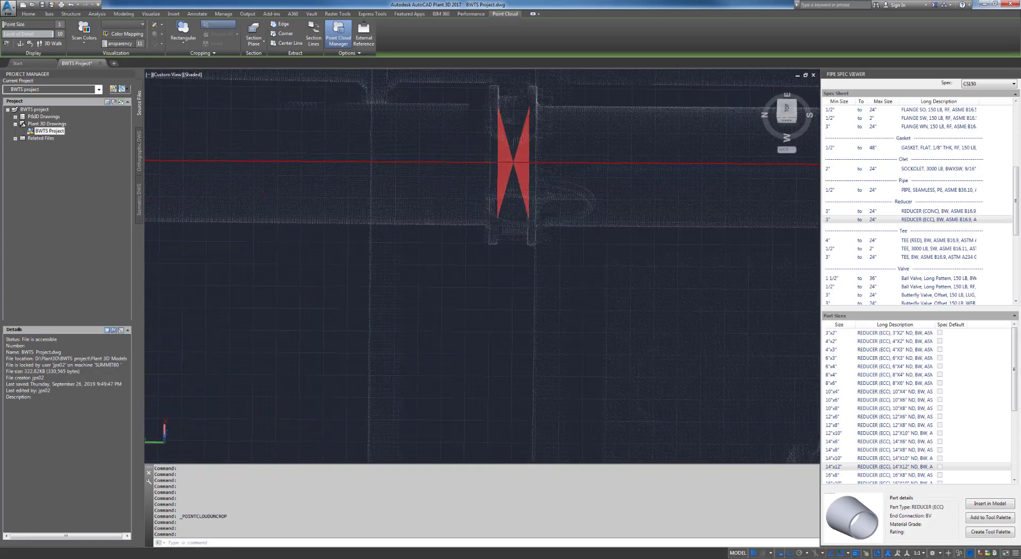
{"action": "middle_click_drag", "start_coordinate": [449, 191], "coordinate": [467, 237]}
{"action": "key", "text": "Escape"}
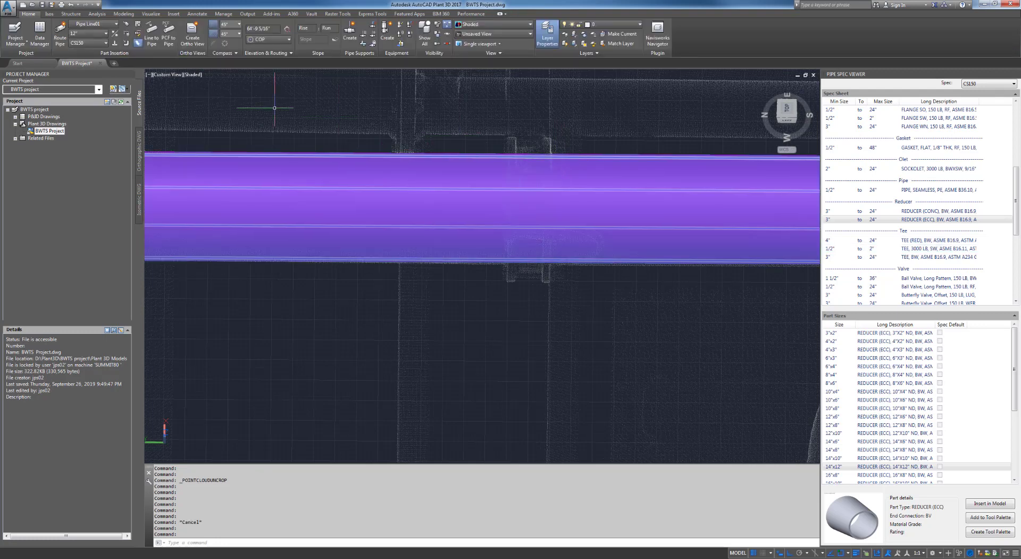
Change the visual style to Wireframe so the scan shows through the pipe at the valve location.
{"action": "left_click", "coordinate": [190, 75]}
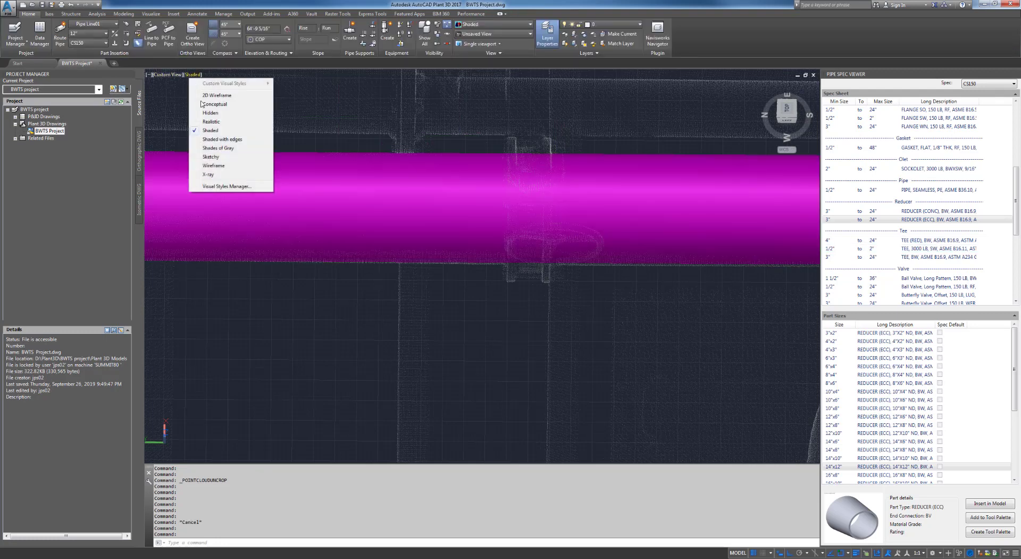
{"action": "left_click", "coordinate": [216, 166]}
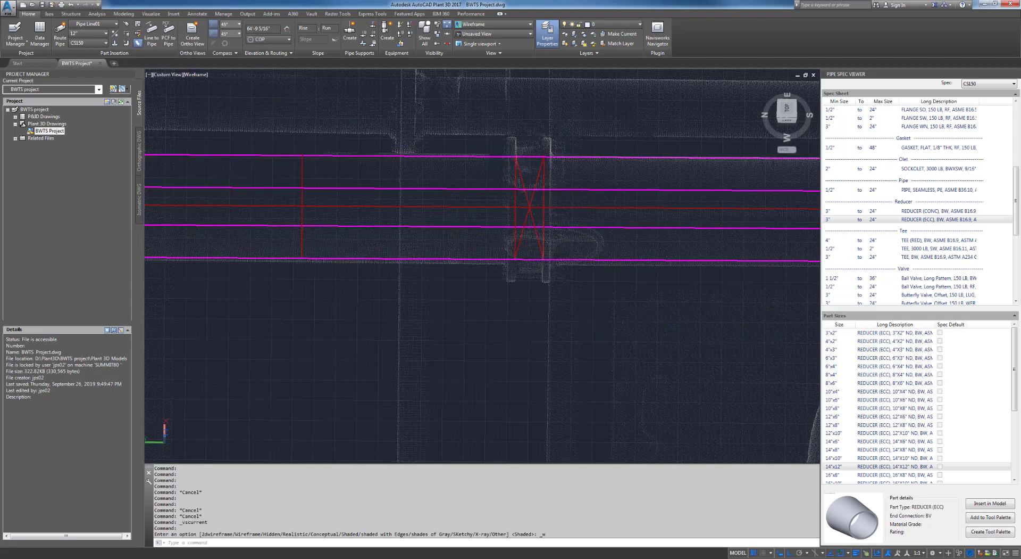
{"action": "middle_click_drag", "start_coordinate": [537, 229], "coordinate": [534, 246]}
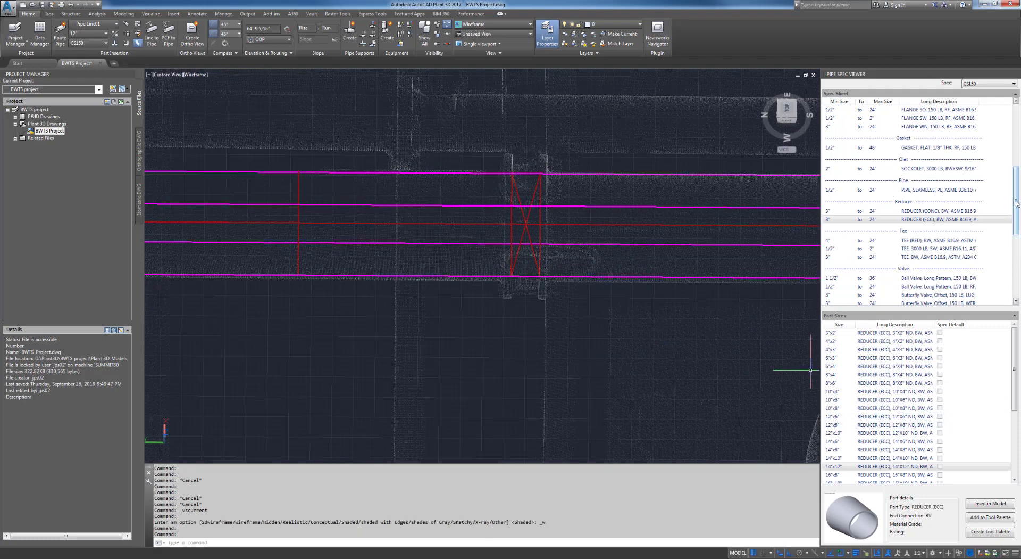
Insert the offset WFR 150 LB butterfly valve into the long pipe at the scanned flanges, with its handle pointing along the pipe.
{"action": "left_click_drag", "start_coordinate": [1017, 202], "coordinate": [1018, 218]}
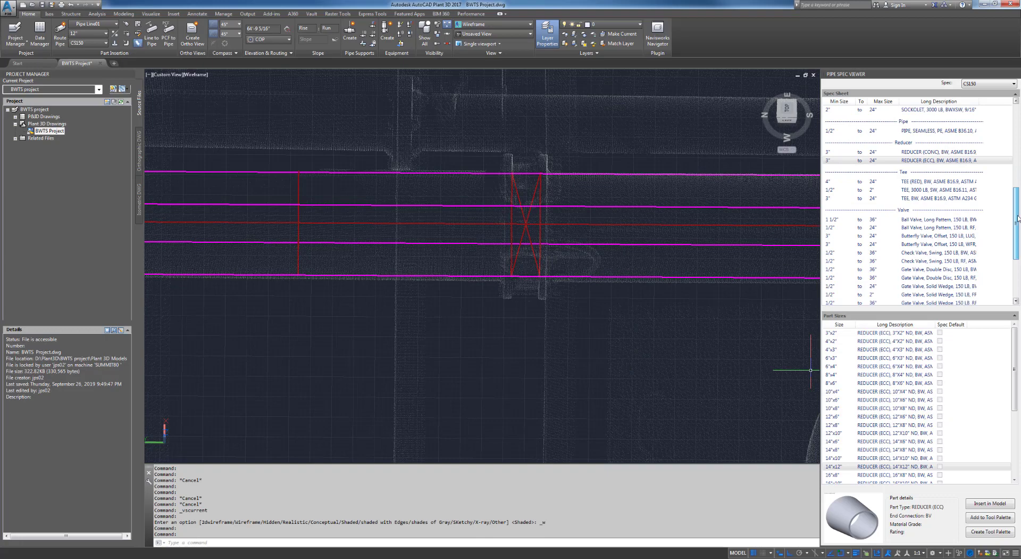
{"action": "left_click", "coordinate": [944, 245]}
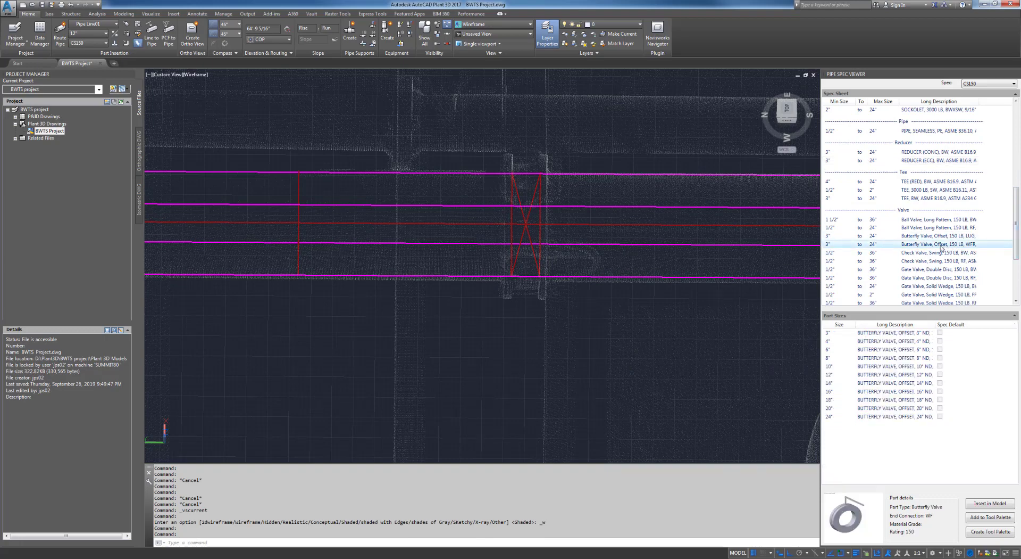
{"action": "left_click", "coordinate": [977, 502]}
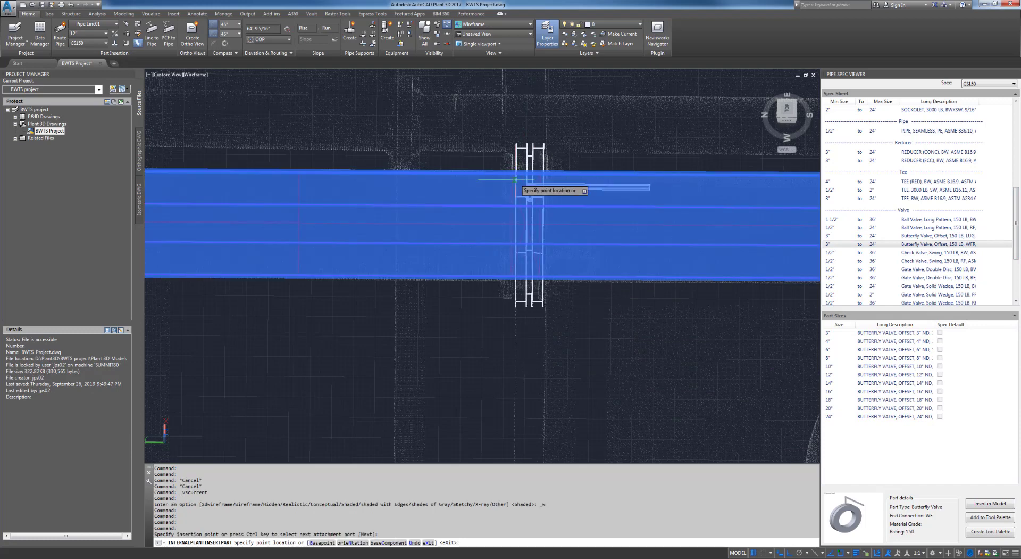
{"action": "scroll", "coordinate": [532, 192], "scroll_direction": "up", "scroll_amount": 2}
{"action": "left_click", "coordinate": [528, 191]}
{"action": "scroll", "coordinate": [511, 192], "scroll_direction": "up", "scroll_amount": 1}
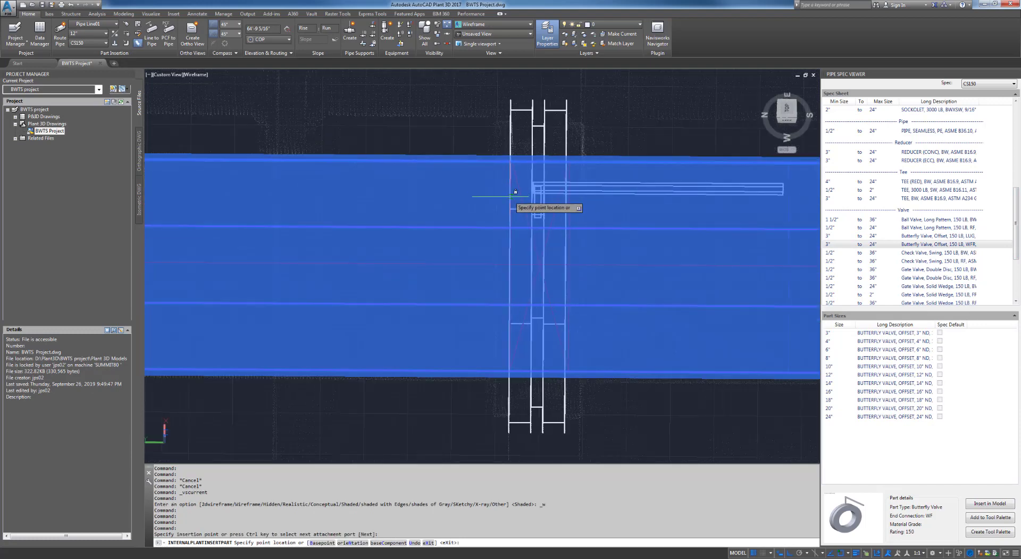
{"action": "left_click", "coordinate": [512, 199]}
{"action": "key", "text": "Return"}
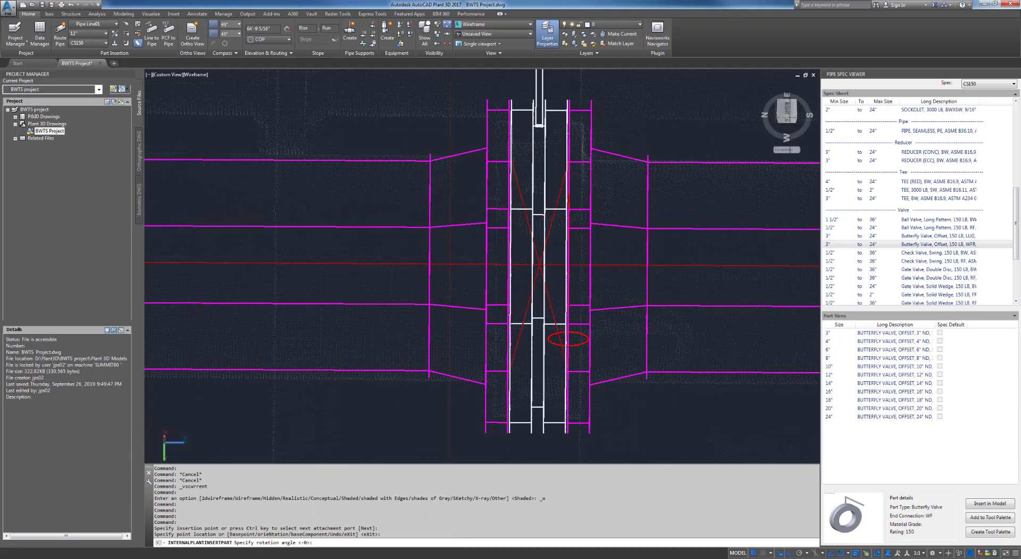
{"action": "right_click", "coordinate": [513, 200]}
{"action": "left_click", "coordinate": [524, 204]}
{"action": "scroll", "coordinate": [572, 246], "scroll_direction": "down", "scroll_amount": 3}
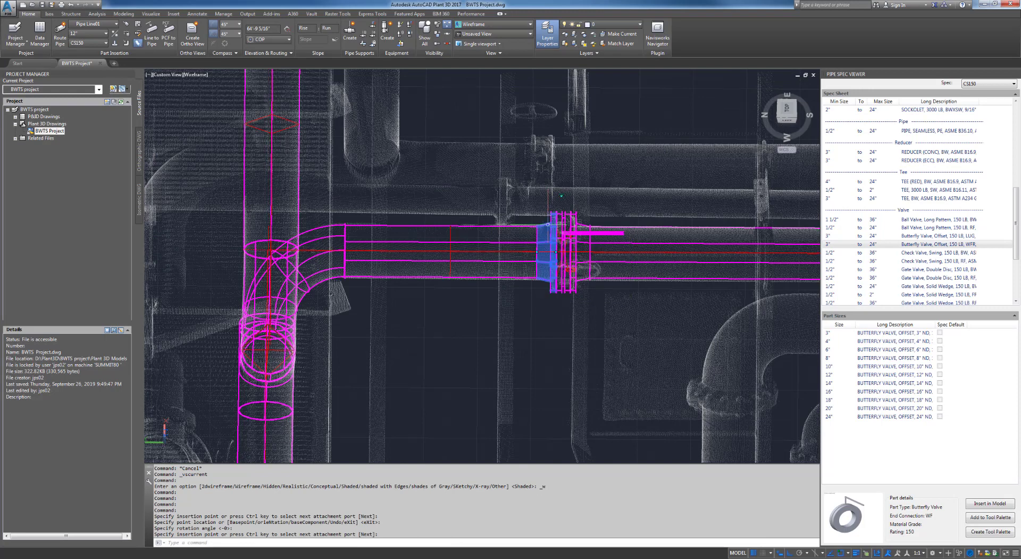
{"action": "left_click", "coordinate": [548, 224]}
{"action": "right_click", "coordinate": [548, 225]}
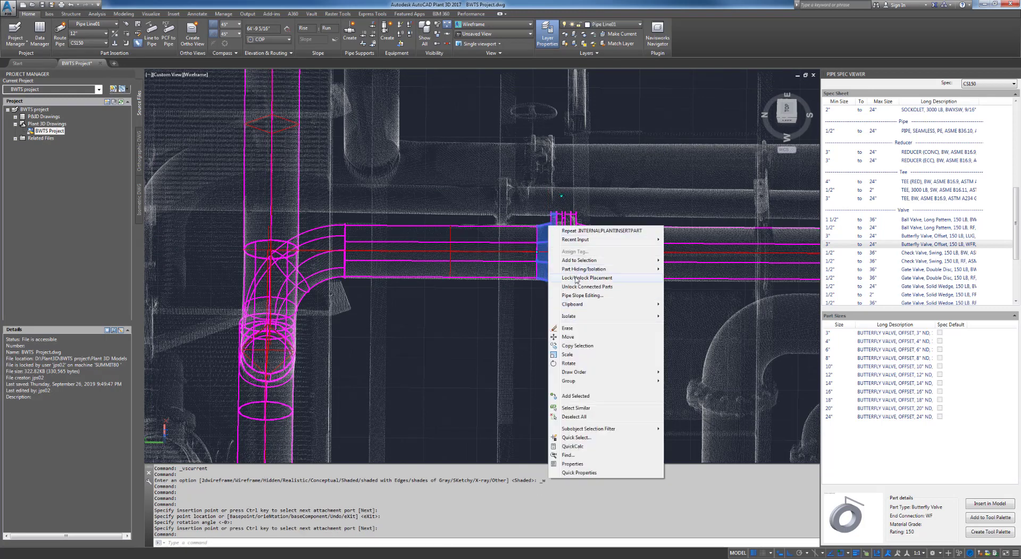
{"action": "key", "text": "Escape"}
{"action": "key", "text": "Escape"}
{"action": "key", "text": "Escape"}
Substitute the weld-neck flange on the handle side of the butterfly valve with the 12" slip-on (SO) flange, 150 LB, RF.
{"action": "scroll", "coordinate": [592, 228], "scroll_direction": "up", "scroll_amount": 2}
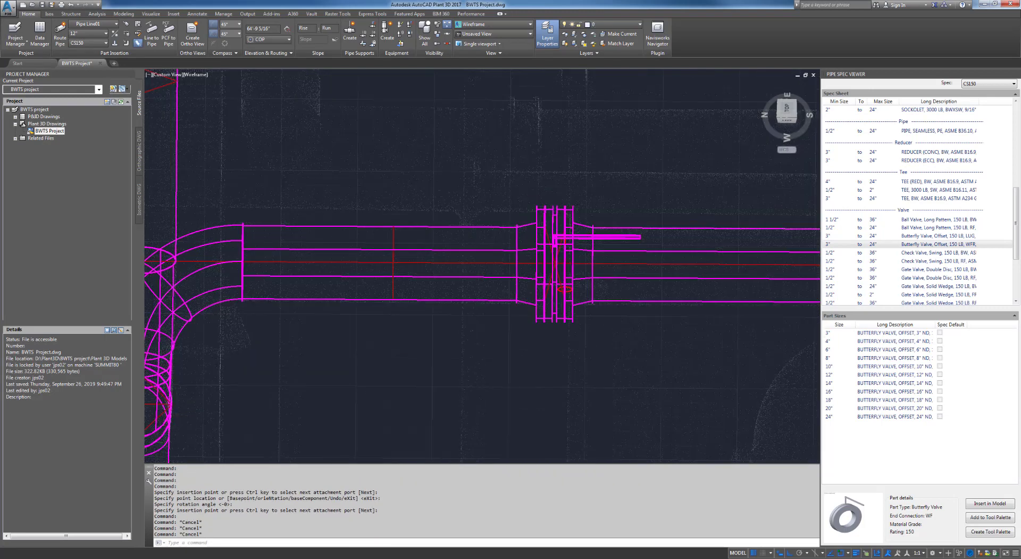
{"action": "scroll", "coordinate": [590, 225], "scroll_direction": "up", "scroll_amount": 2}
{"action": "middle_click_drag", "start_coordinate": [590, 225], "coordinate": [590, 225], "text": "shift"}
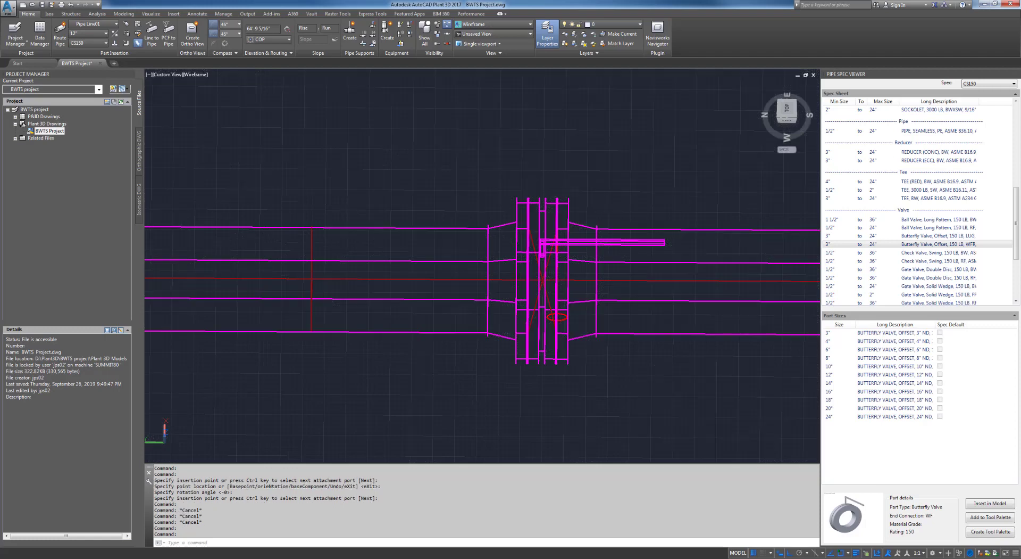
{"action": "left_click", "coordinate": [584, 227]}
{"action": "left_click", "coordinate": [609, 166]}
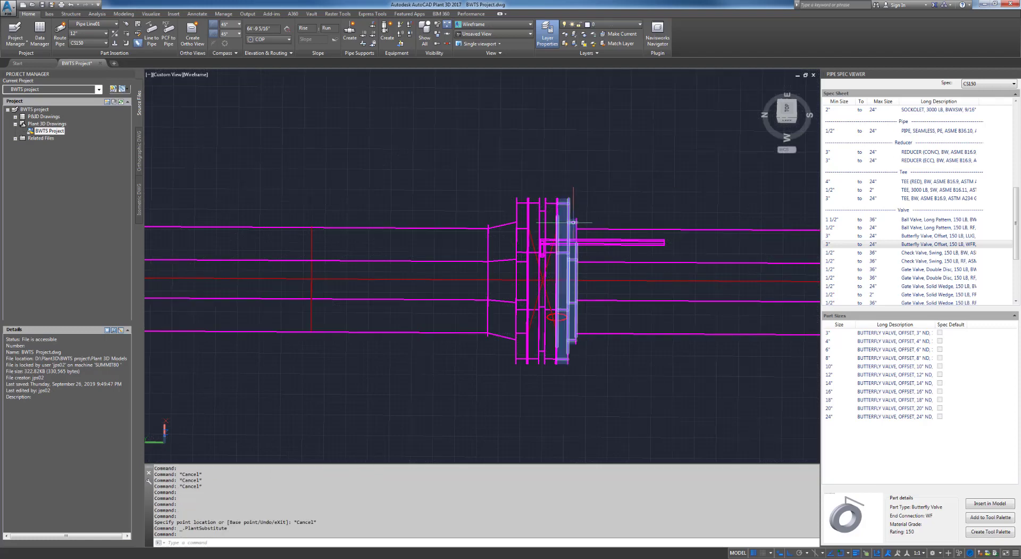
{"action": "left_click", "coordinate": [504, 225]}
{"action": "right_click", "coordinate": [504, 225]}
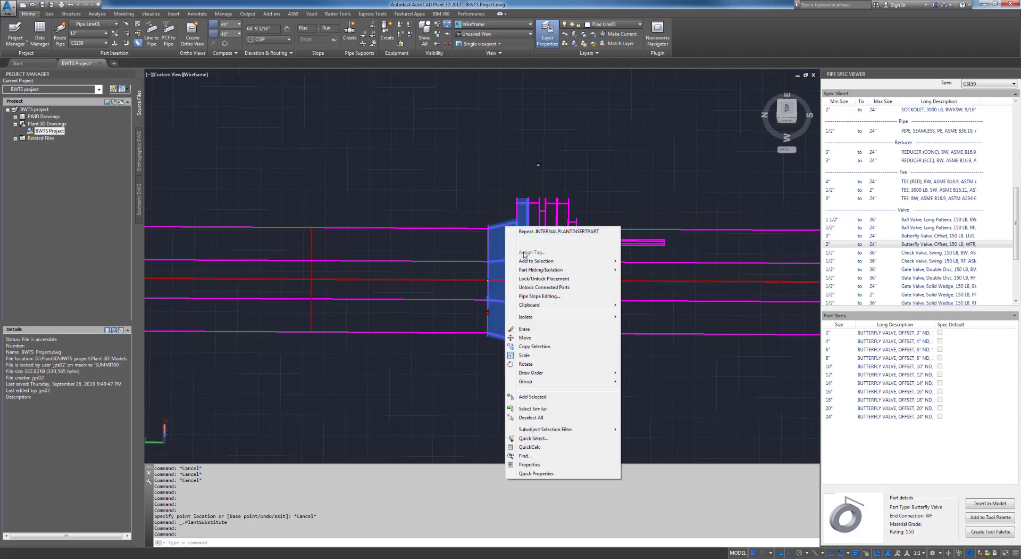
{"action": "key", "text": "Escape"}
{"action": "key", "text": "Escape"}
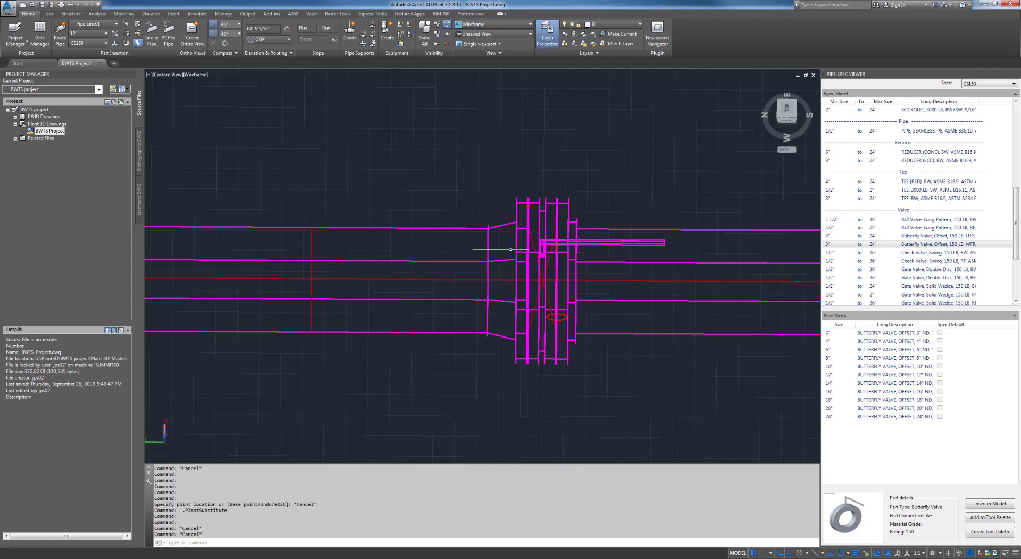
Try substituting the elbow-side weld-neck flange with the 12" FLANGE SO, 150 LB, RF, and undo the substitution.
{"action": "left_click", "coordinate": [504, 225]}
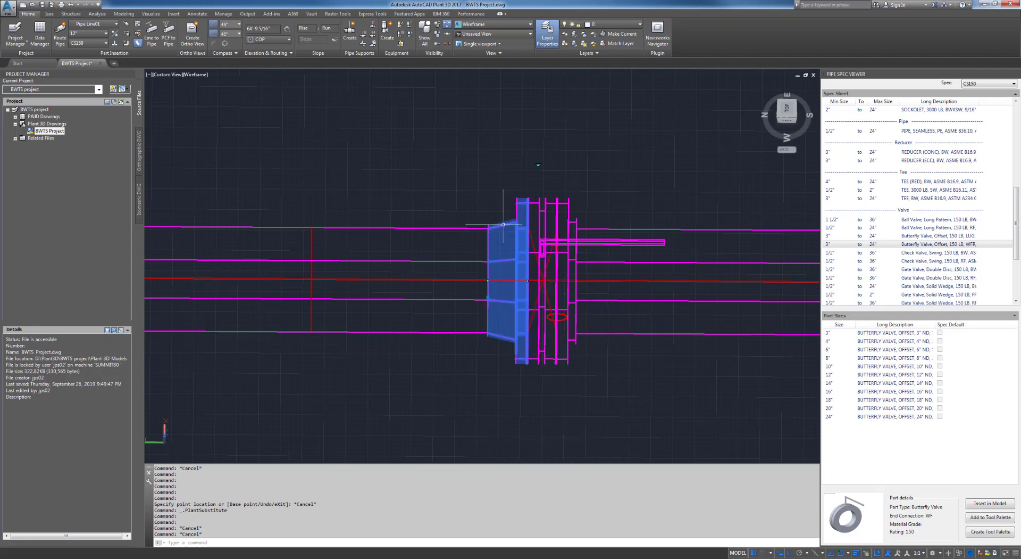
{"action": "left_click", "coordinate": [539, 166]}
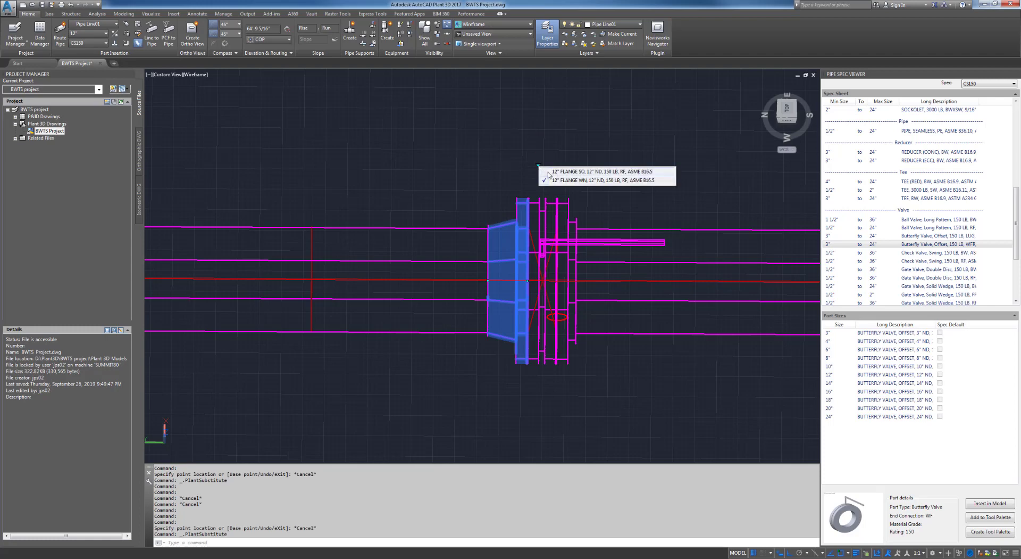
{"action": "left_click", "coordinate": [554, 173]}
{"action": "key", "text": "ctrl+z"}
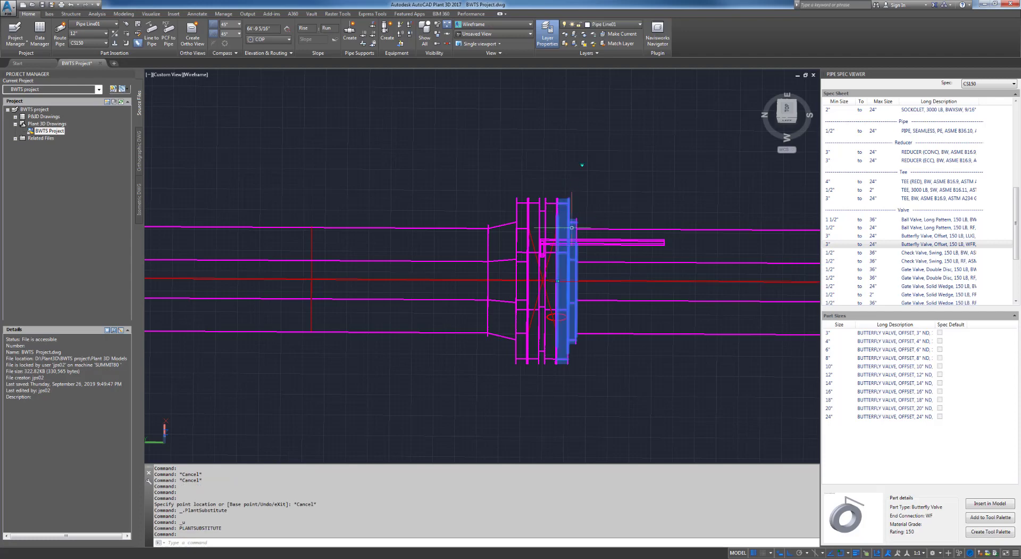
{"action": "left_click", "coordinate": [572, 228]}
{"action": "right_click", "coordinate": [573, 244]}
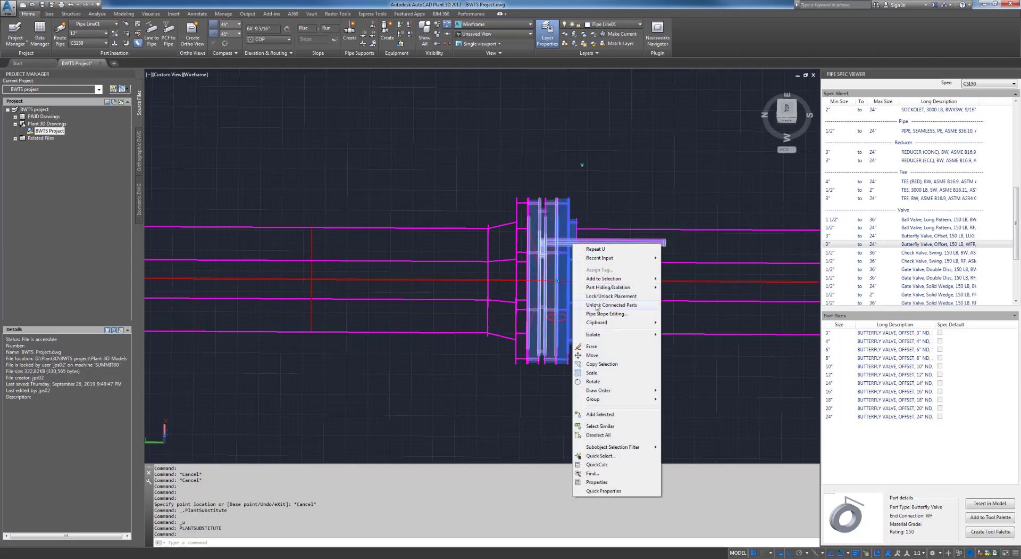
{"action": "key", "text": "Escape"}
{"action": "key", "text": "Escape"}
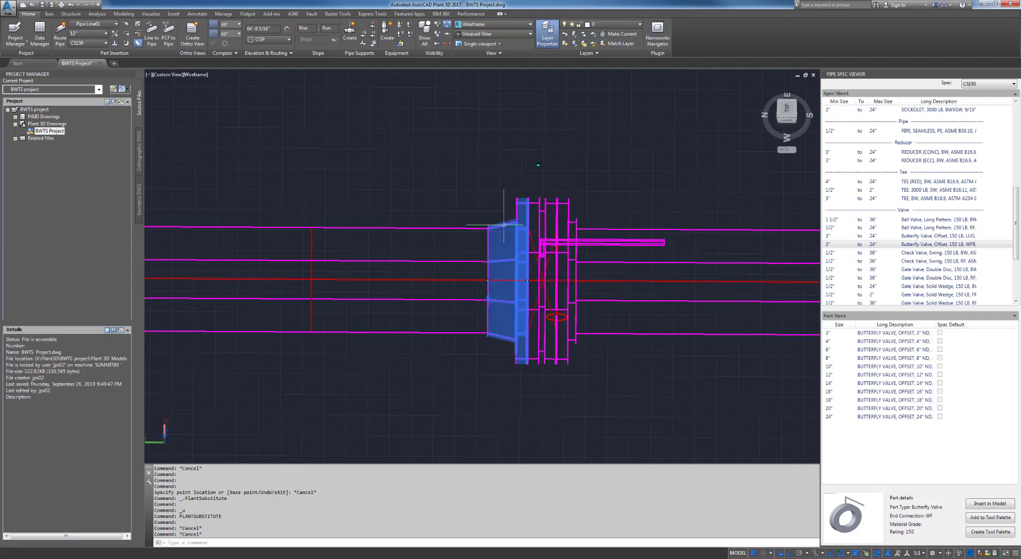
Substitute the weld-neck flange on the elbow side of the butterfly valve with the 12" FLANGE SO, 150 LB, RF, ASME B16.5.
{"action": "left_click", "coordinate": [538, 166]}
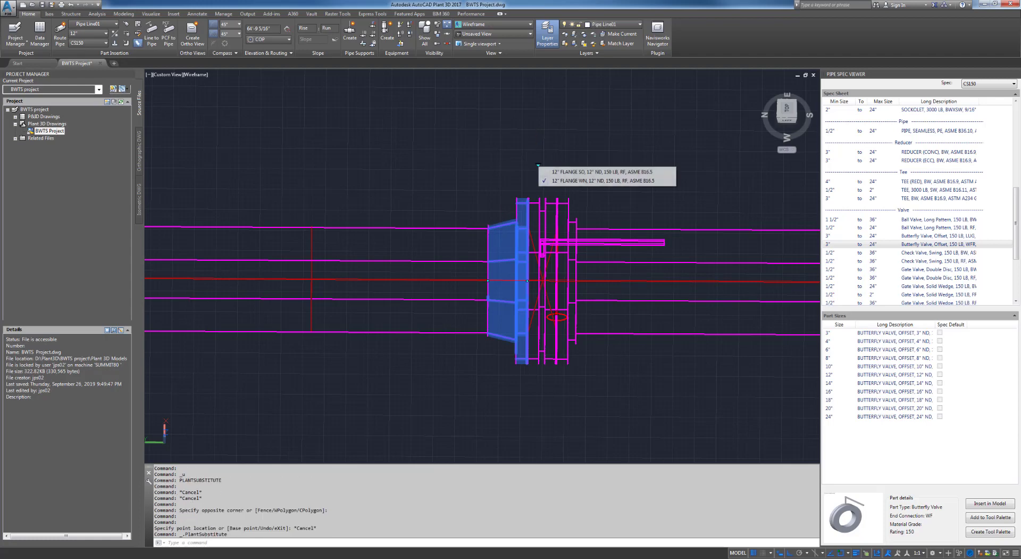
{"action": "left_click", "coordinate": [549, 173]}
{"action": "scroll", "coordinate": [538, 202], "scroll_direction": "down", "scroll_amount": 7}
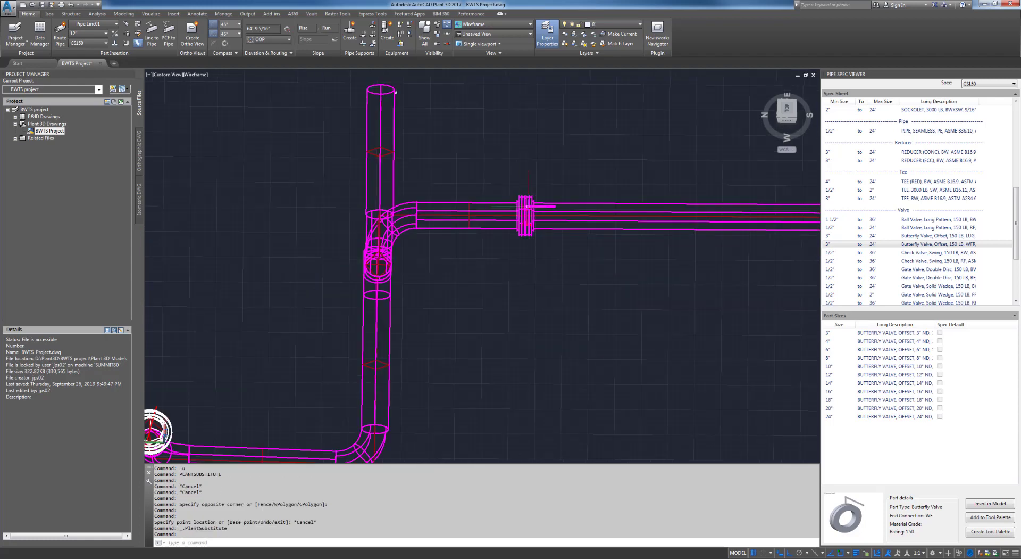
{"action": "scroll", "coordinate": [538, 202], "scroll_direction": "up", "scroll_amount": 4}
{"action": "scroll", "coordinate": [538, 202], "scroll_direction": "up", "scroll_amount": 1}
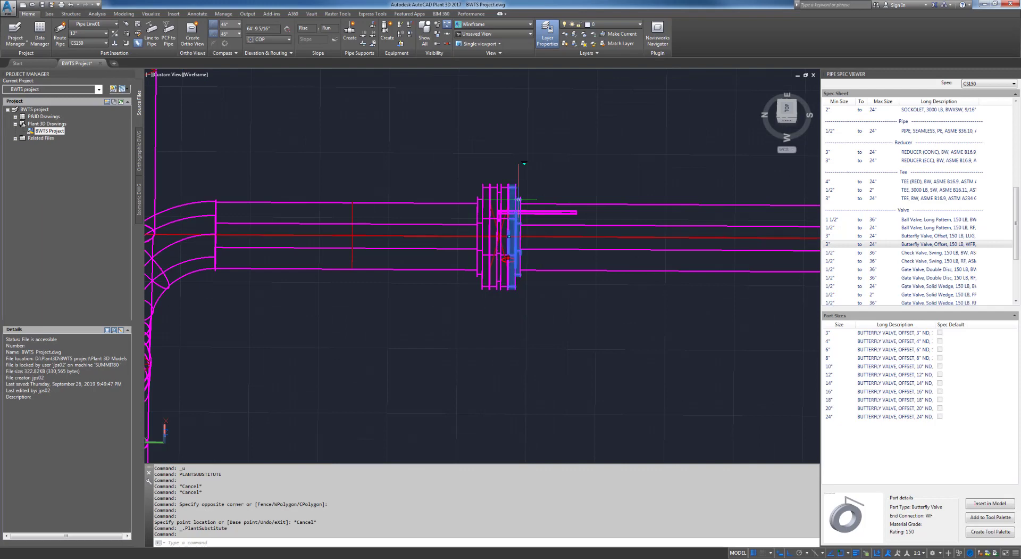
{"action": "right_click", "coordinate": [519, 199]}
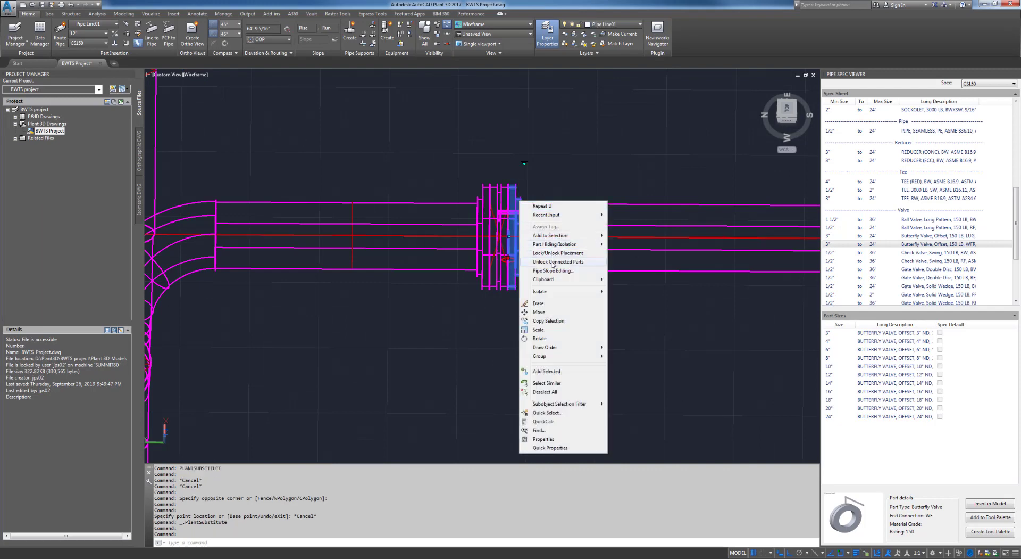
{"action": "key", "text": "Escape"}
{"action": "key", "text": "Escape"}
Examine the routed 12" piping from the butterfly valve along the long run to the elbows at its far end.
{"action": "scroll", "coordinate": [538, 354], "scroll_direction": "down", "scroll_amount": 3}
{"action": "middle_click_drag", "start_coordinate": [575, 376], "coordinate": [542, 298], "text": "shift"}
{"action": "mouse_move", "coordinate": [538, 347]}
{"action": "middle_mouse_down", "text": "shift"}
{"action": "mouse_move", "coordinate": [574, 346]}
{"action": "mouse_move", "coordinate": [617, 322]}
{"action": "middle_mouse_up", "text": "shift"}
{"action": "scroll", "coordinate": [468, 330], "scroll_direction": "down", "scroll_amount": 5}
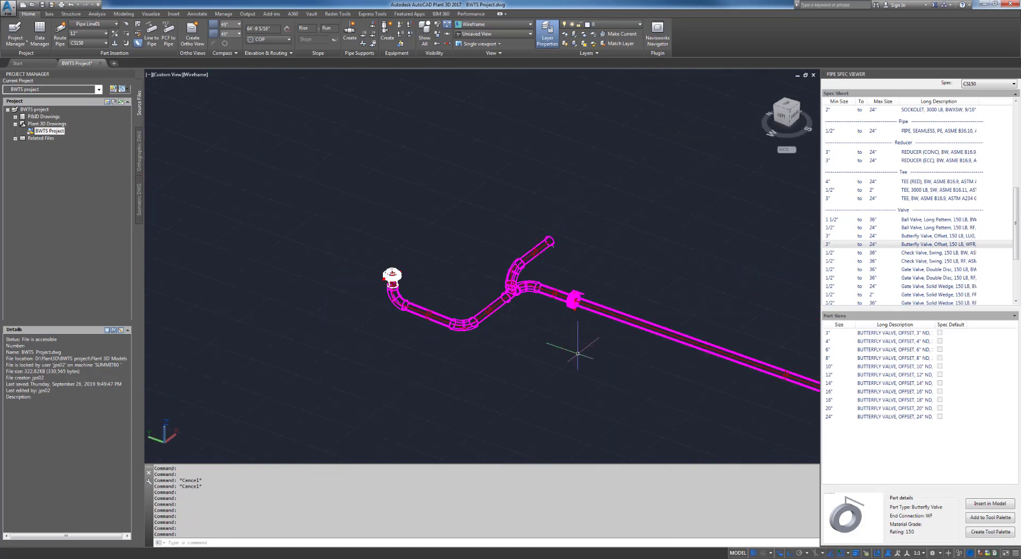
{"action": "middle_click_drag", "start_coordinate": [590, 357], "coordinate": [310, 277]}
{"action": "middle_click_drag", "start_coordinate": [511, 383], "coordinate": [610, 400], "text": "shift"}
{"action": "scroll", "coordinate": [715, 262], "scroll_direction": "up", "scroll_amount": 4}
{"action": "scroll", "coordinate": [704, 290], "scroll_direction": "down", "scroll_amount": 4}
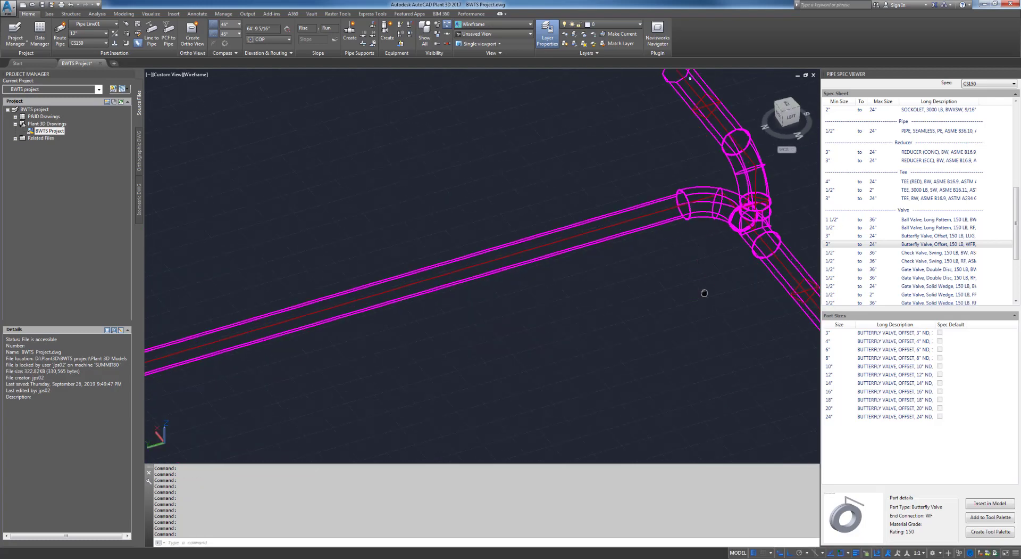
{"action": "middle_click_drag", "start_coordinate": [705, 290], "coordinate": [645, 307], "text": "shift"}
{"action": "scroll", "coordinate": [418, 299], "scroll_direction": "down", "scroll_amount": 4}
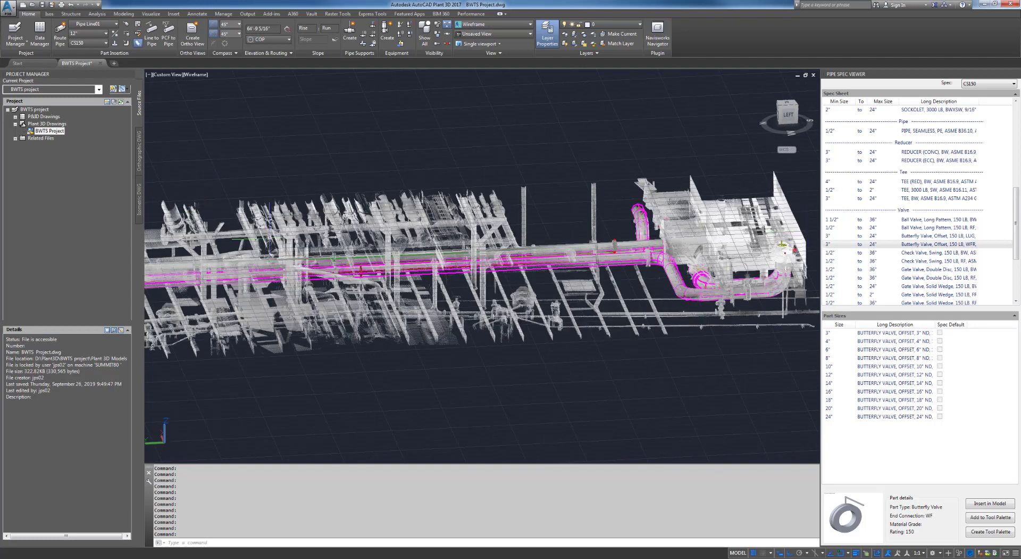
Change the model's visual style from Wireframe to Shaded.
{"action": "middle_click_drag", "start_coordinate": [379, 233], "coordinate": [342, 255], "text": "shift"}
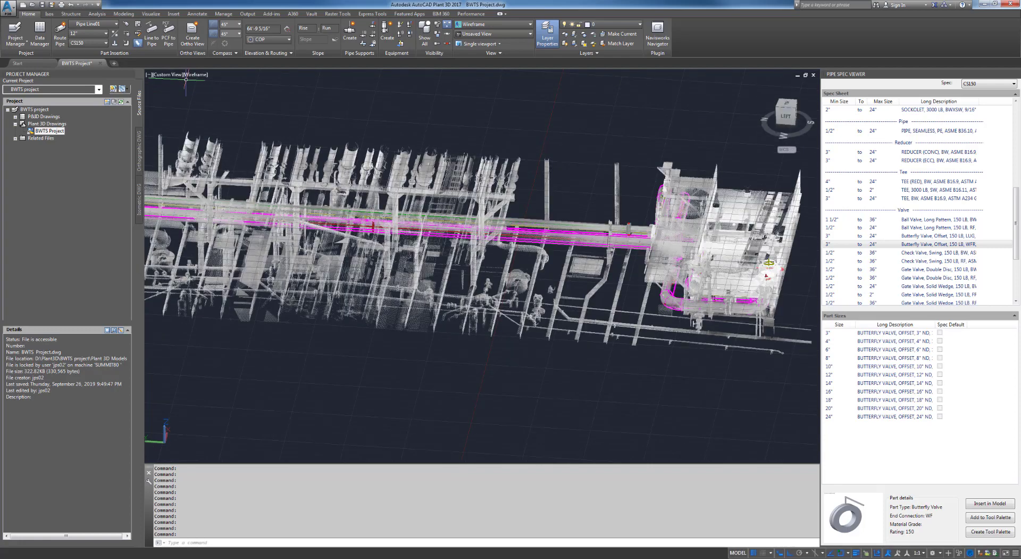
{"action": "left_click", "coordinate": [196, 76]}
{"action": "left_click", "coordinate": [216, 130]}
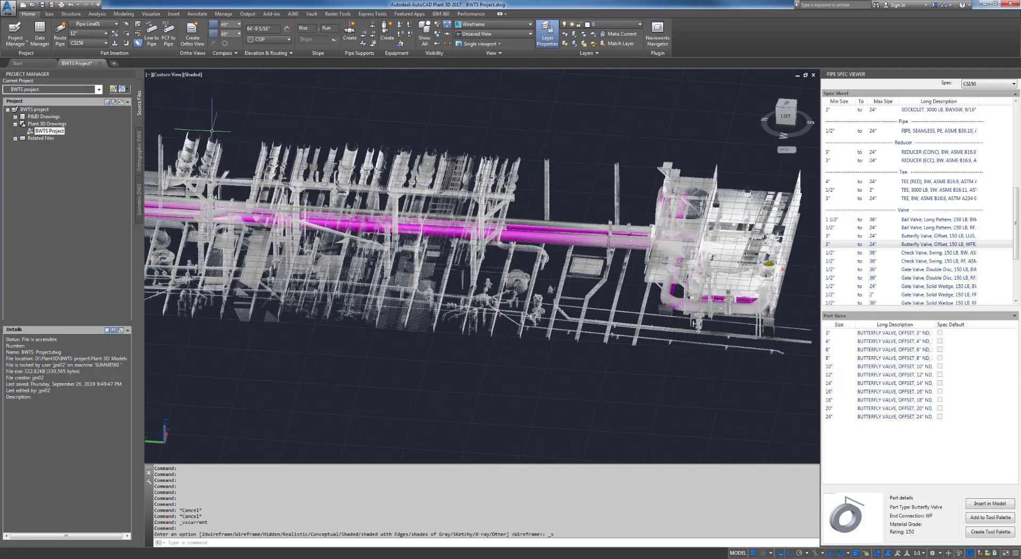
Review the shaded piping model from several angles, checking both ends, the valves and the long parallel runs.
{"action": "middle_click_drag", "start_coordinate": [429, 274], "coordinate": [658, 263], "text": "shift"}
{"action": "scroll", "coordinate": [623, 343], "scroll_direction": "up", "scroll_amount": 5}
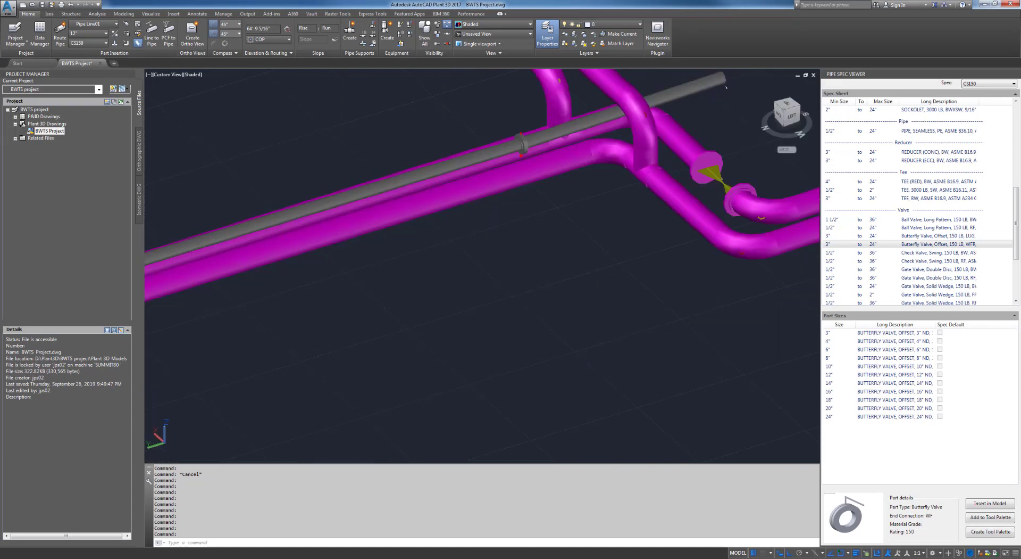
{"action": "scroll", "coordinate": [458, 290], "scroll_direction": "down", "scroll_amount": 5}
{"action": "middle_click_drag", "start_coordinate": [515, 319], "coordinate": [580, 377], "text": "shift"}
{"action": "scroll", "coordinate": [486, 285], "scroll_direction": "up", "scroll_amount": 4}
{"action": "middle_click_drag", "start_coordinate": [485, 285], "coordinate": [390, 279], "text": "shift"}
{"action": "scroll", "coordinate": [391, 280], "scroll_direction": "down", "scroll_amount": 5}
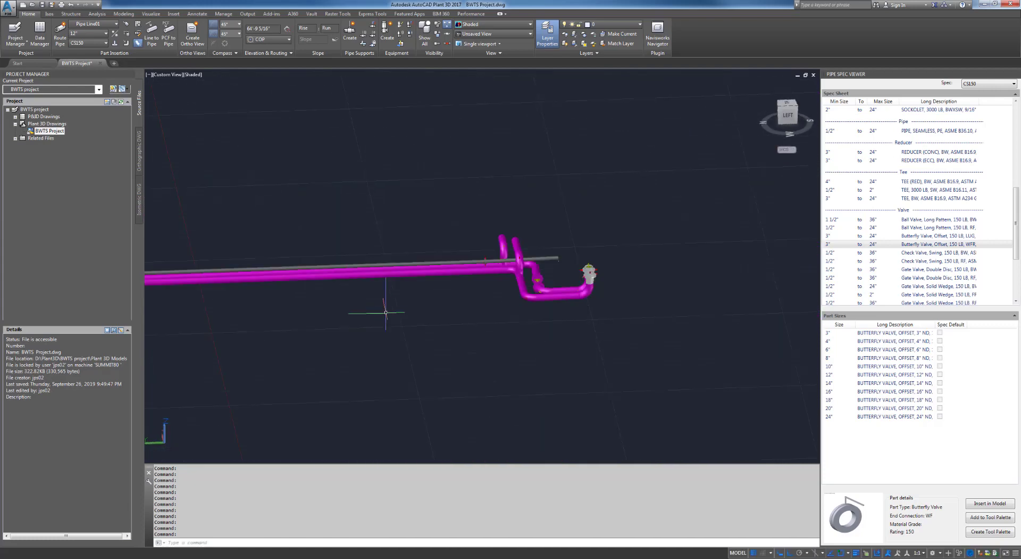
{"action": "middle_click_drag", "start_coordinate": [376, 315], "coordinate": [479, 222], "text": "shift"}
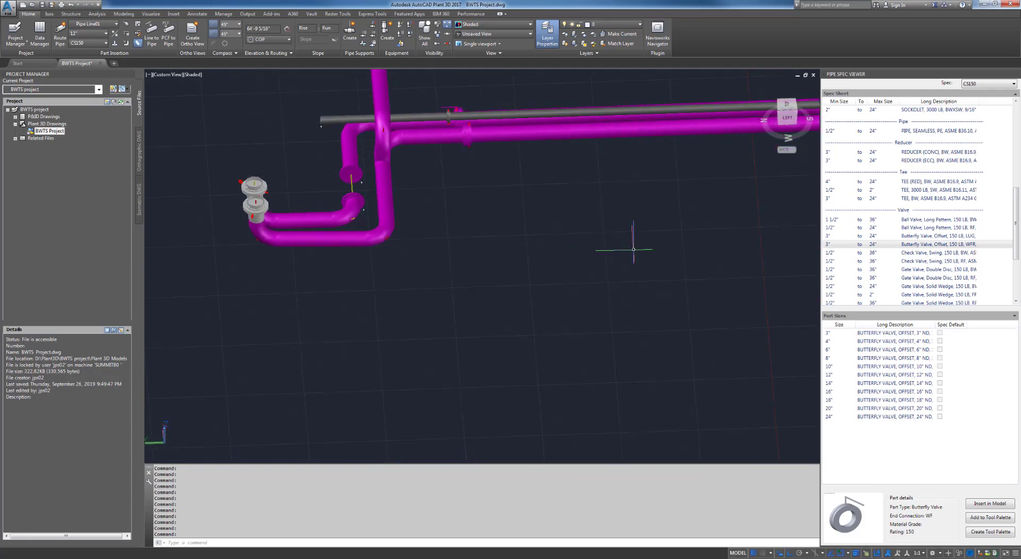
{"action": "middle_click_drag", "start_coordinate": [633, 249], "coordinate": [463, 322]}
{"action": "scroll", "coordinate": [499, 307], "scroll_direction": "down", "scroll_amount": 2}
{"action": "middle_click_drag", "start_coordinate": [592, 326], "coordinate": [456, 313]}
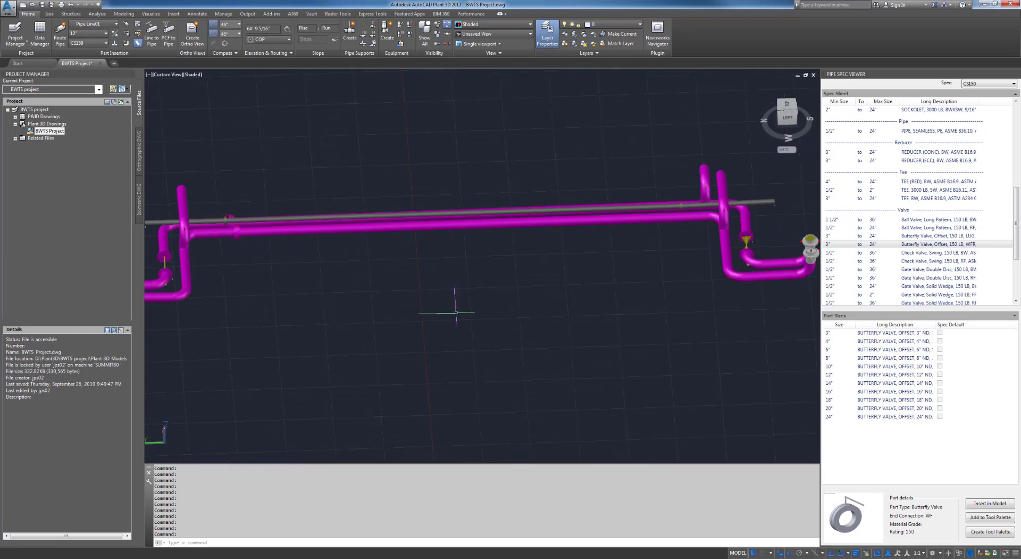